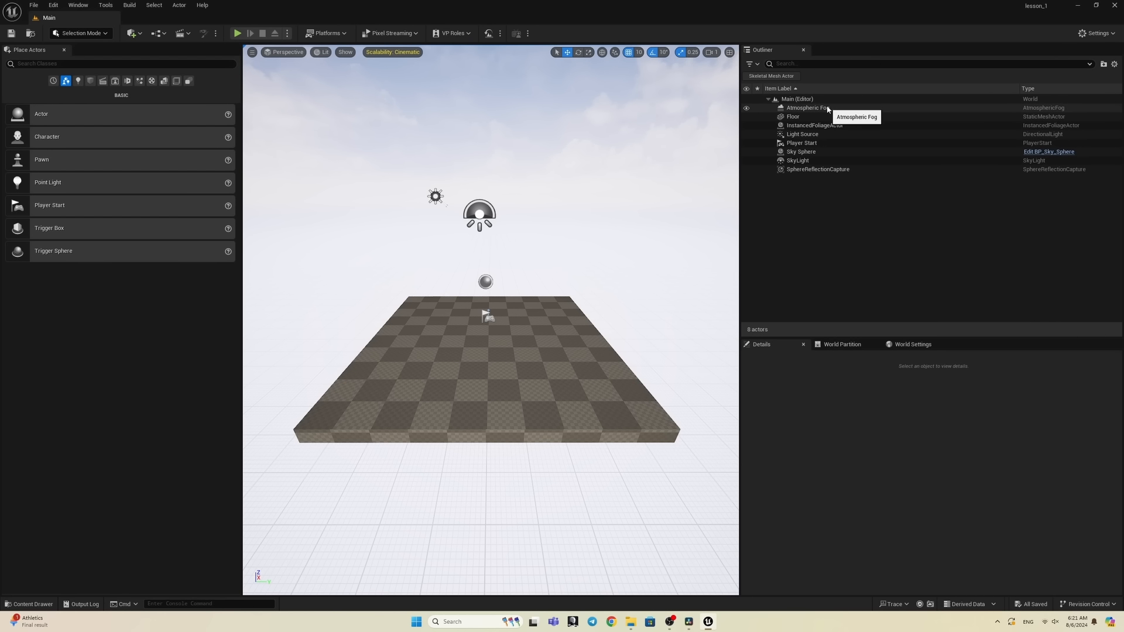
# Step: Raise the Floor actor to a Z location of 70
pyautogui.moveTo(446, 206); pyautogui.dragTo(407, 205, button='right')
pyautogui.press('w')
pyautogui.moveTo(526, 336); pyautogui.dragTo(523, 334, button='right')
pyautogui.press('s')
pyautogui.click(523, 349)
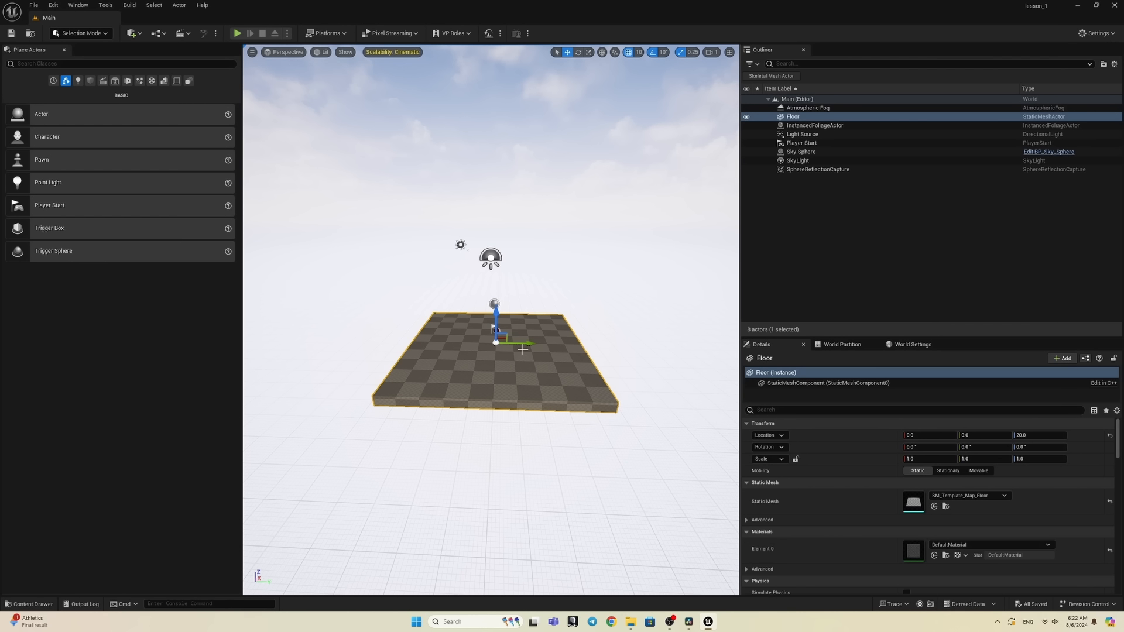
pyautogui.moveTo(496, 312)
pyautogui.mouseDown()
pyautogui.moveTo(494, 194)
pyautogui.moveTo(502, 304)
pyautogui.mouseUp()
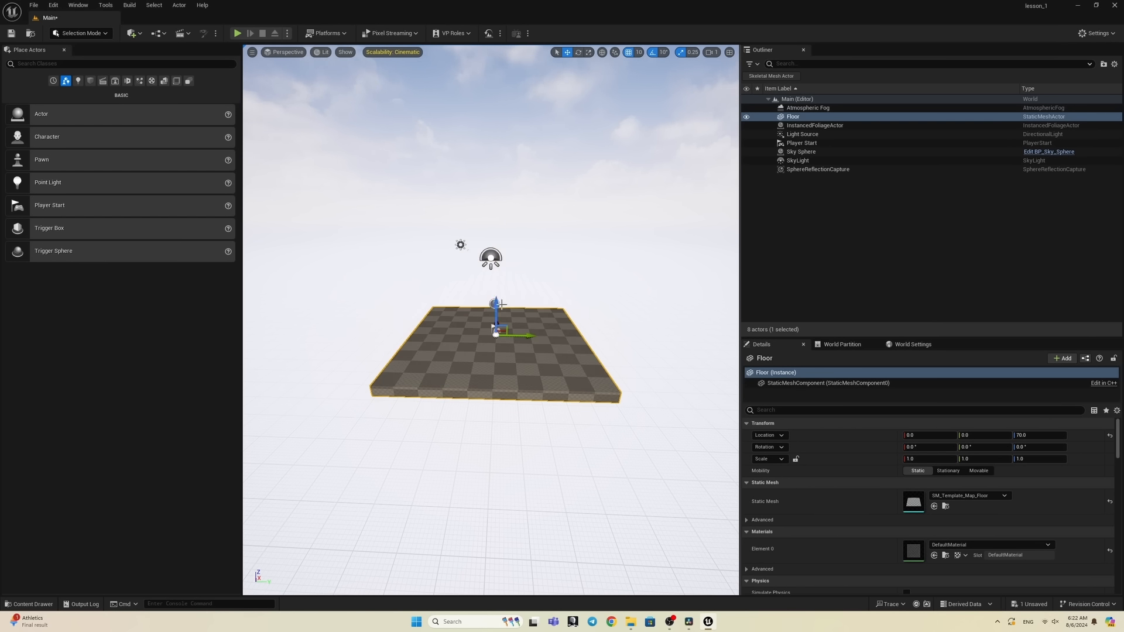
# Step: Rotate the Floor about its X axis and stretch it to a Z scale of 2.25
pyautogui.moveTo(502, 304); pyautogui.dragTo(566, 307, button='right')
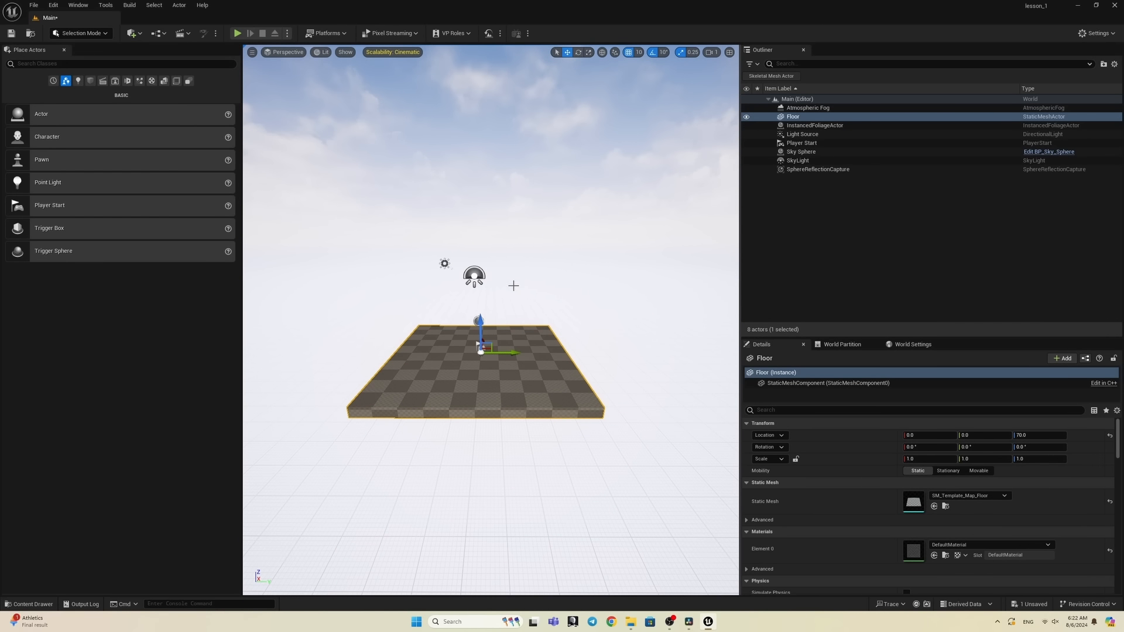
pyautogui.scroll(-3, 517, 283)
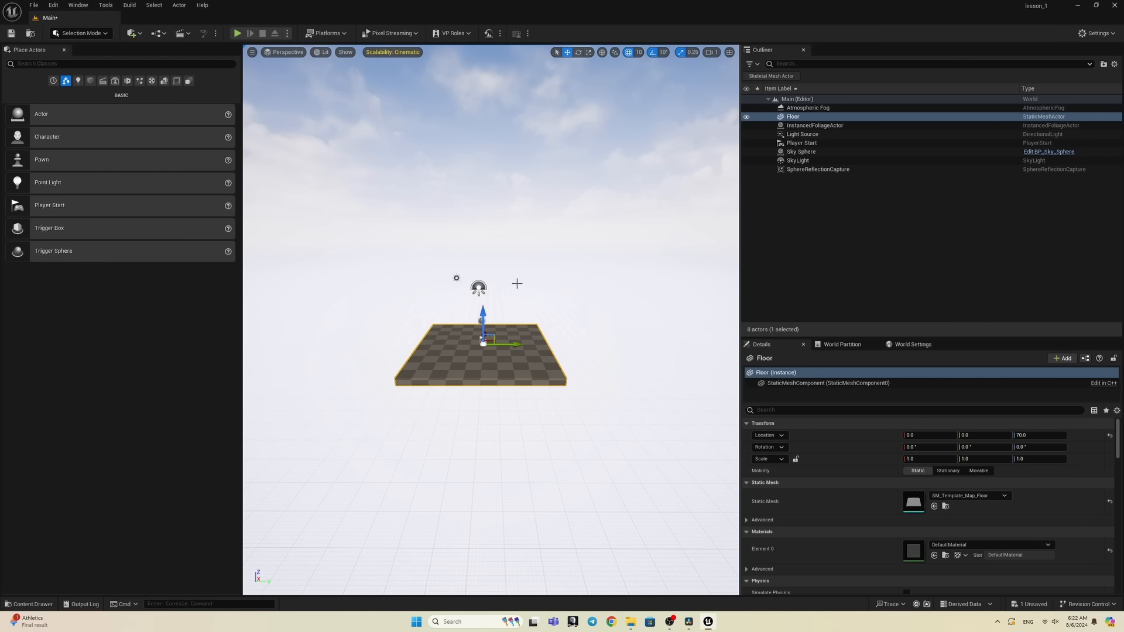
pyautogui.scroll(5, 517, 283)
pyautogui.scroll(-5, 517, 284)
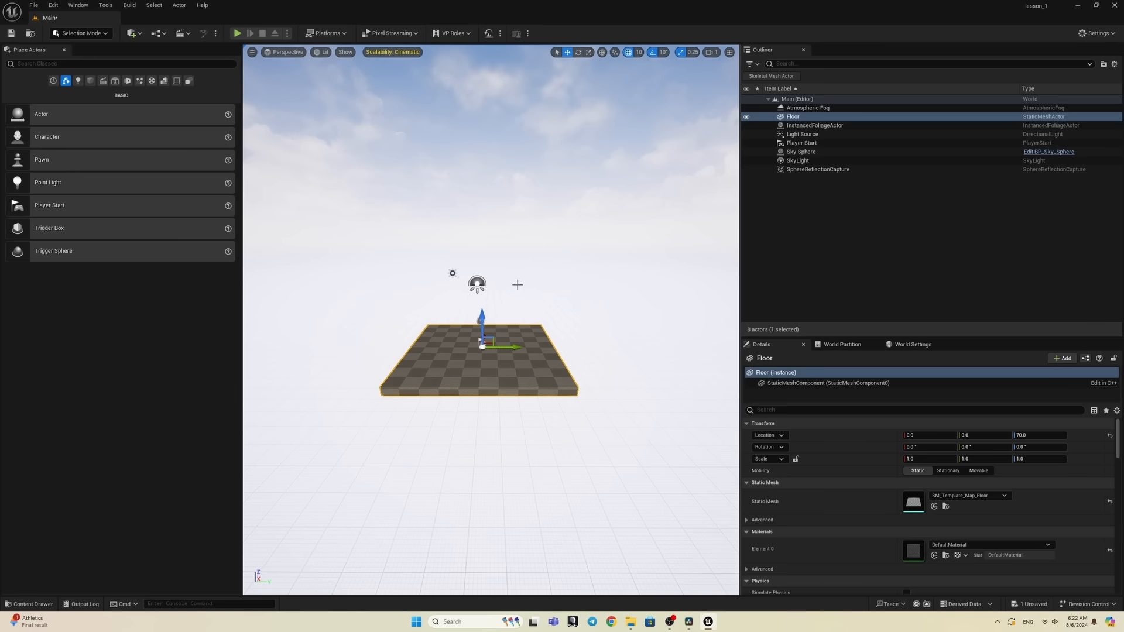
pyautogui.scroll(-1, 521, 287)
pyautogui.press('e')
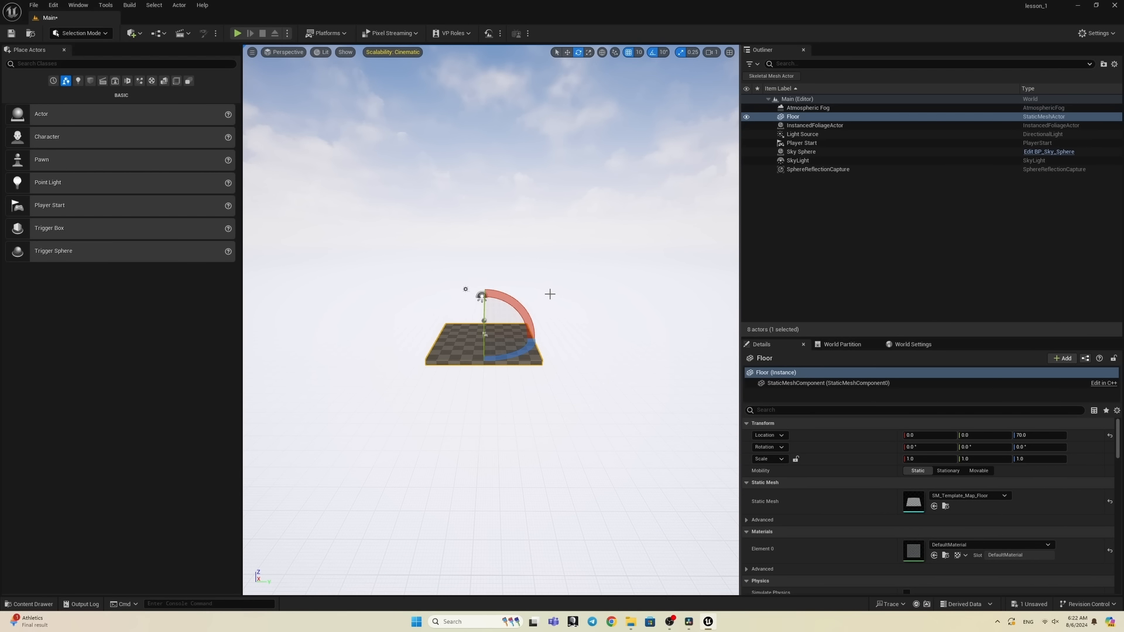
pyautogui.press('r')
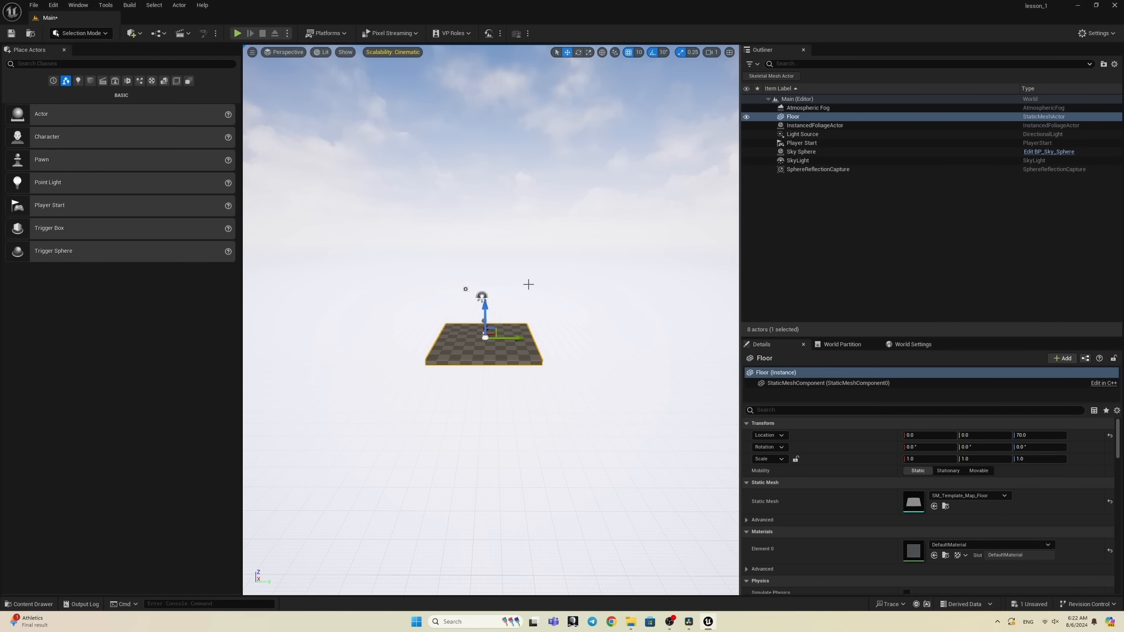
pyautogui.moveTo(482, 297); pyautogui.dragTo(481, 297)
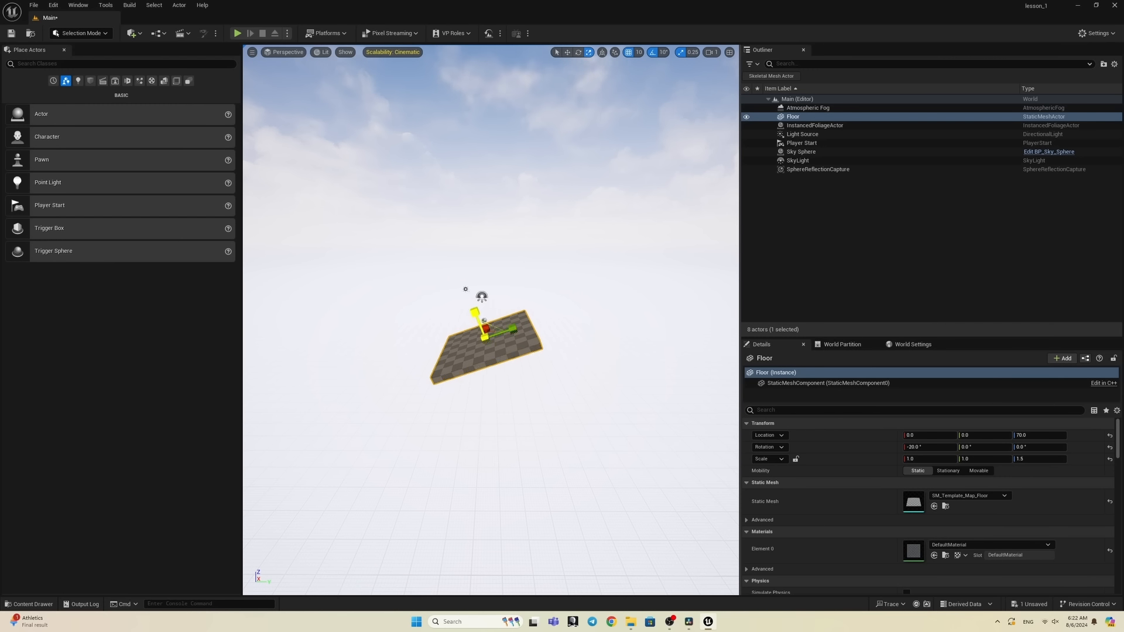
# Step: Frame the Sky Sphere in the viewport and bring the view back to focus on the Floor actor
pyautogui.click(467, 293)
pyautogui.press('f')
pyautogui.press('e')
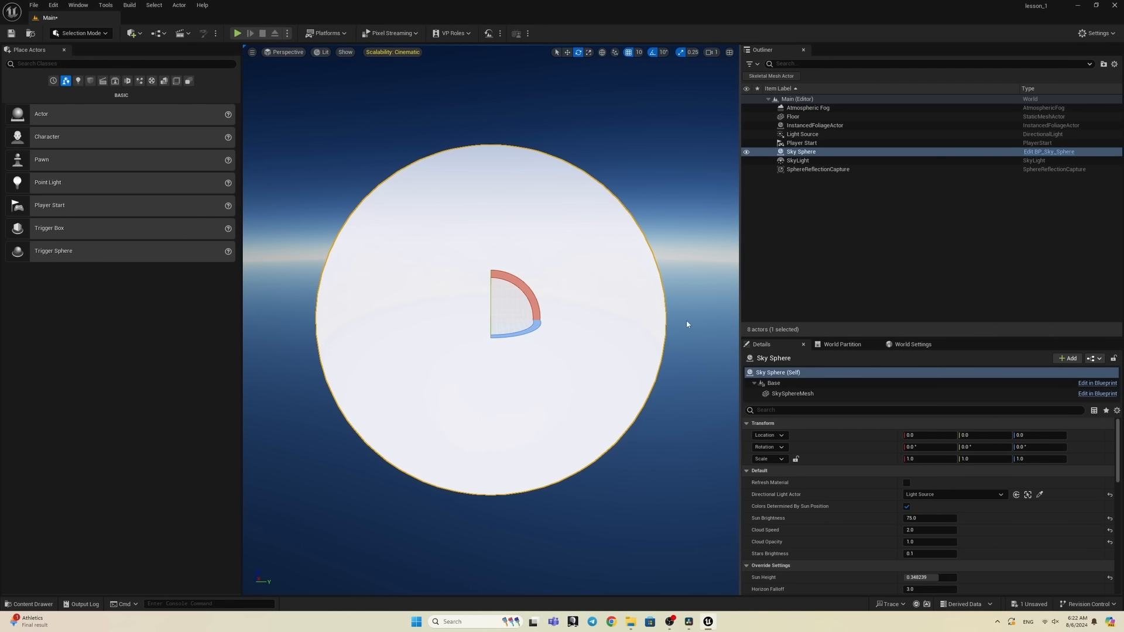
pyautogui.click(689, 344)
pyautogui.moveTo(666, 361); pyautogui.dragTo(627, 352, button='right')
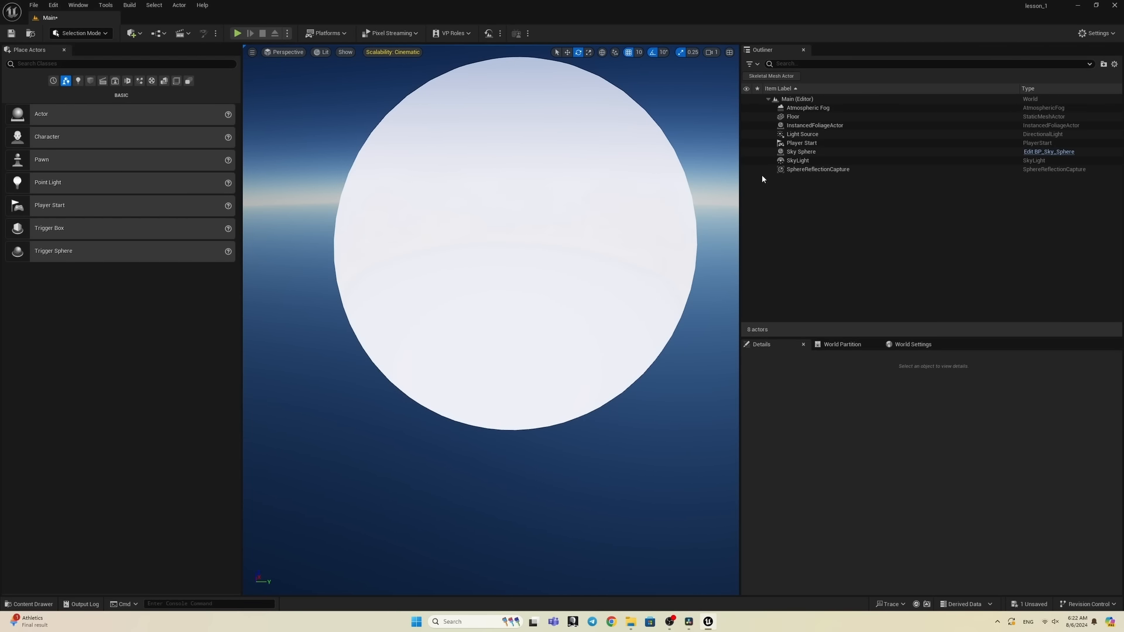
pyautogui.doubleClick(793, 117)
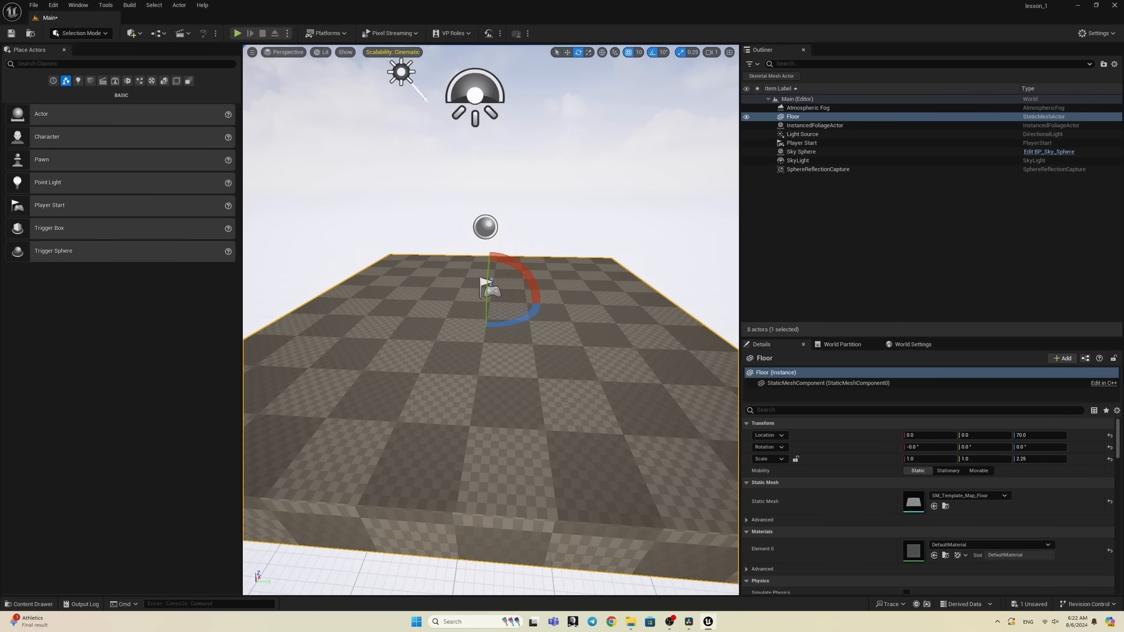
pyautogui.scroll(-5, 603, 281)
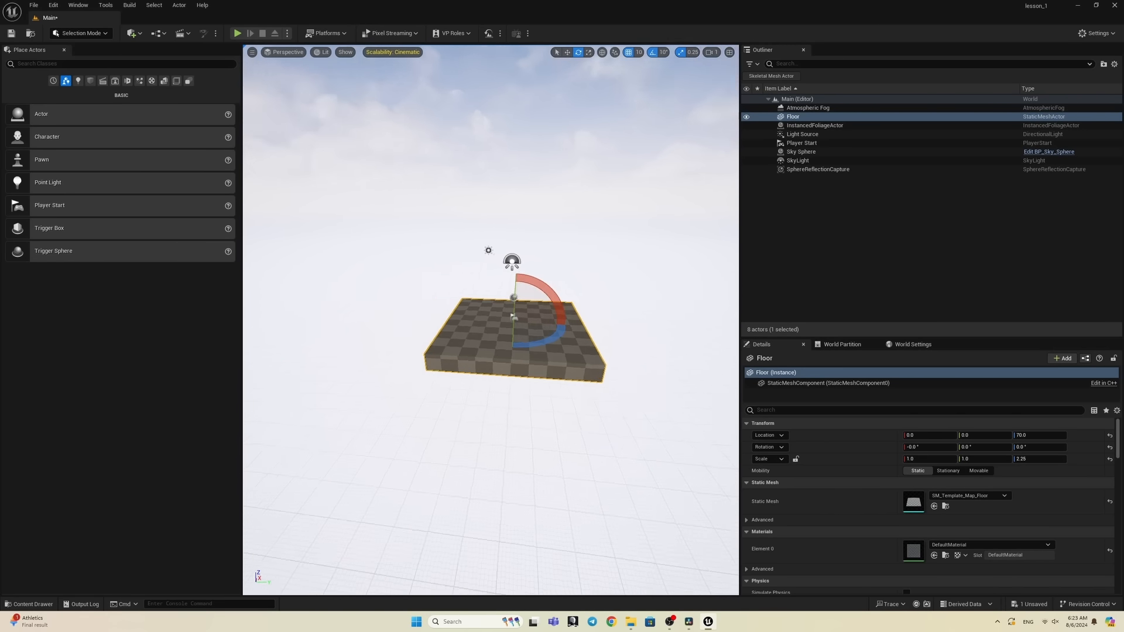
pyautogui.moveTo(611, 309); pyautogui.dragTo(595, 277, button='right')
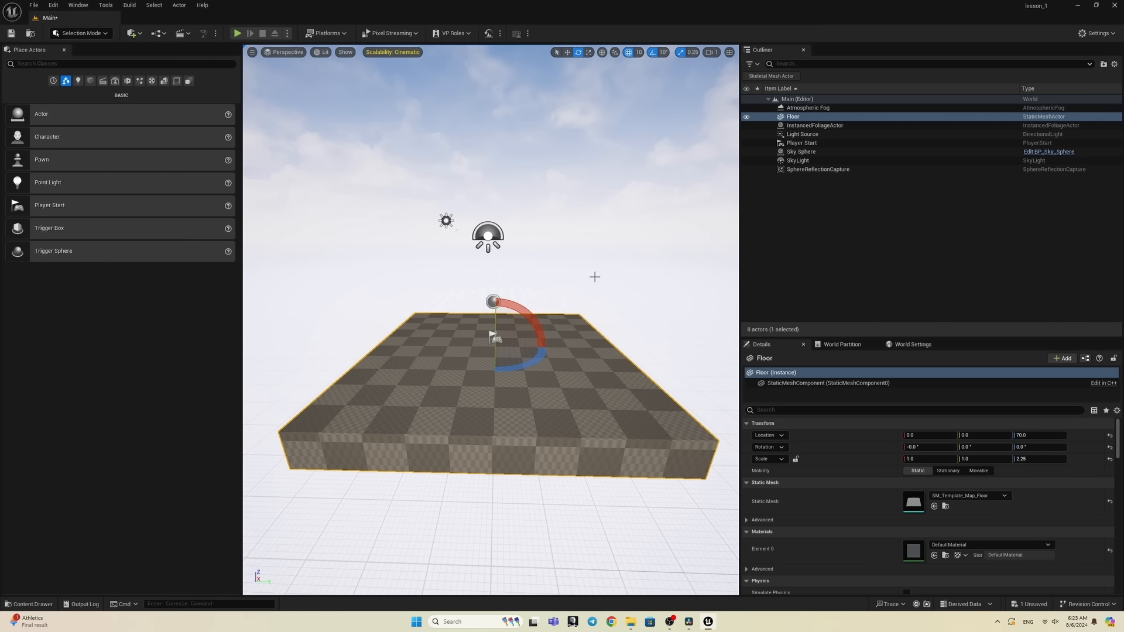
# Step: Delete the Floor and all remaining actors from Atmospheric Fog to SphereReflectionCapture to empty the level
pyautogui.click(568, 268)
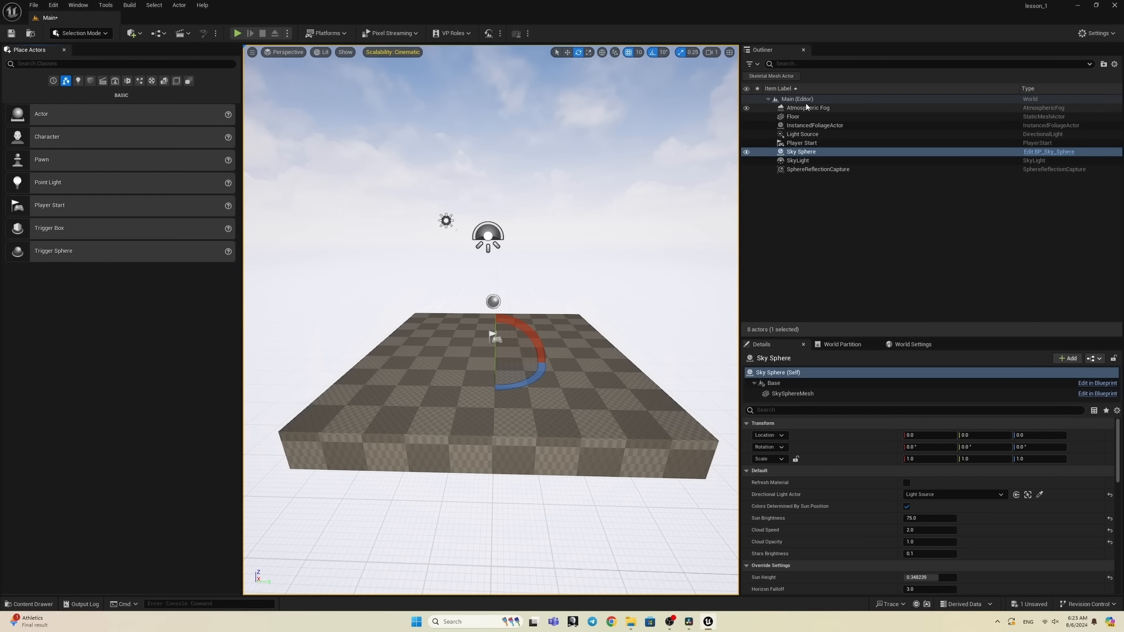
pyautogui.click(803, 117)
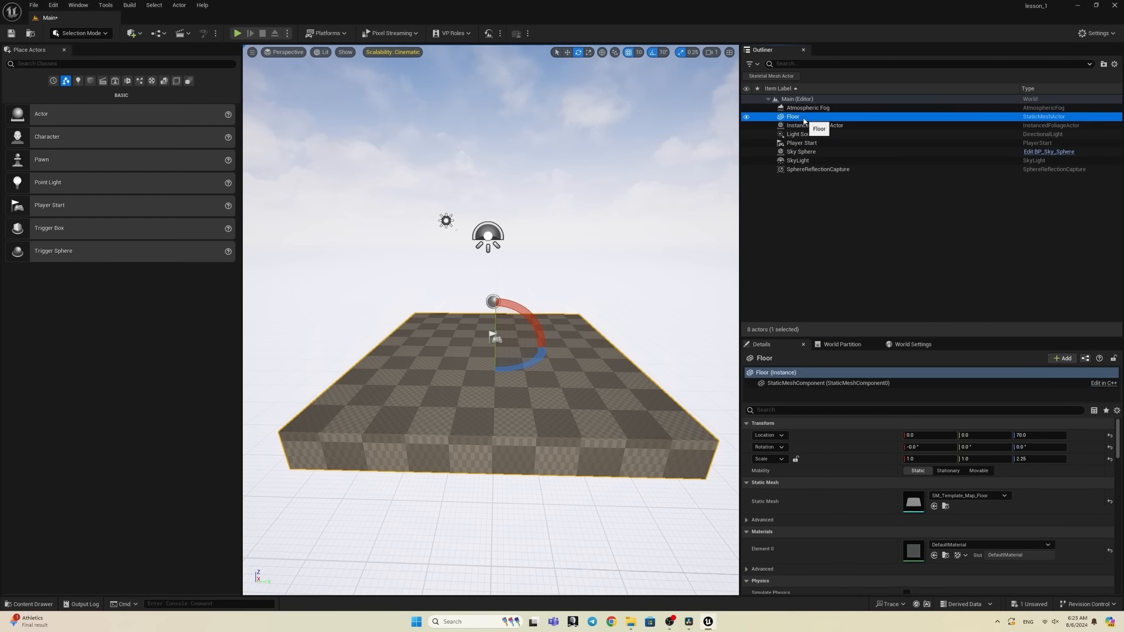
pyautogui.press('Delete')
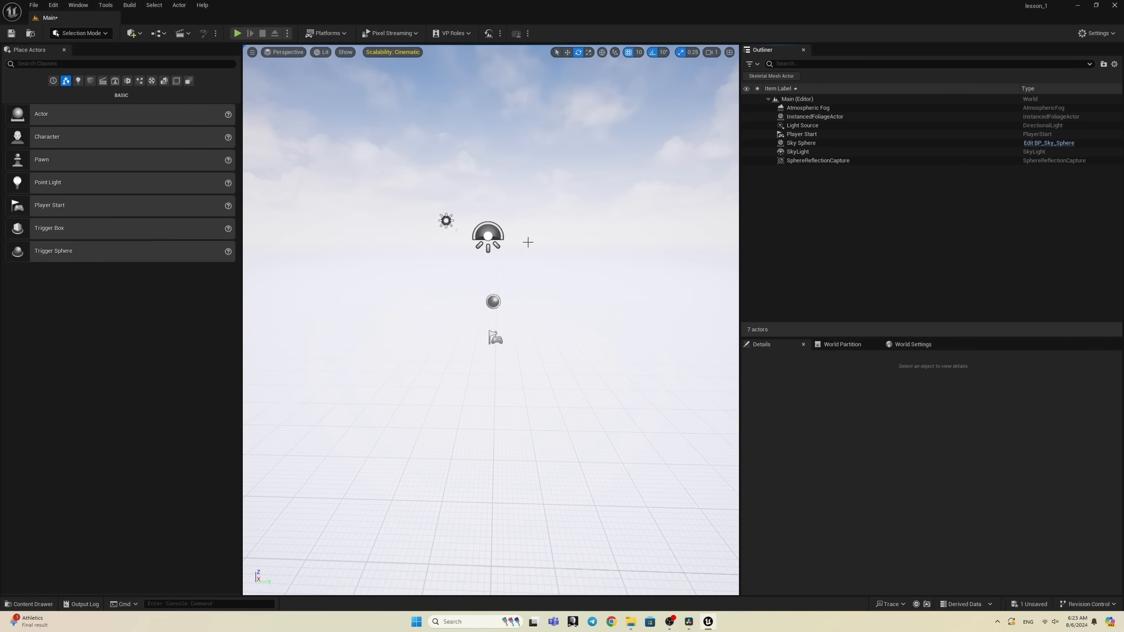
pyautogui.click(805, 109)
pyautogui.keyDown('shift'); pyautogui.click(814, 161); pyautogui.keyUp('shift')
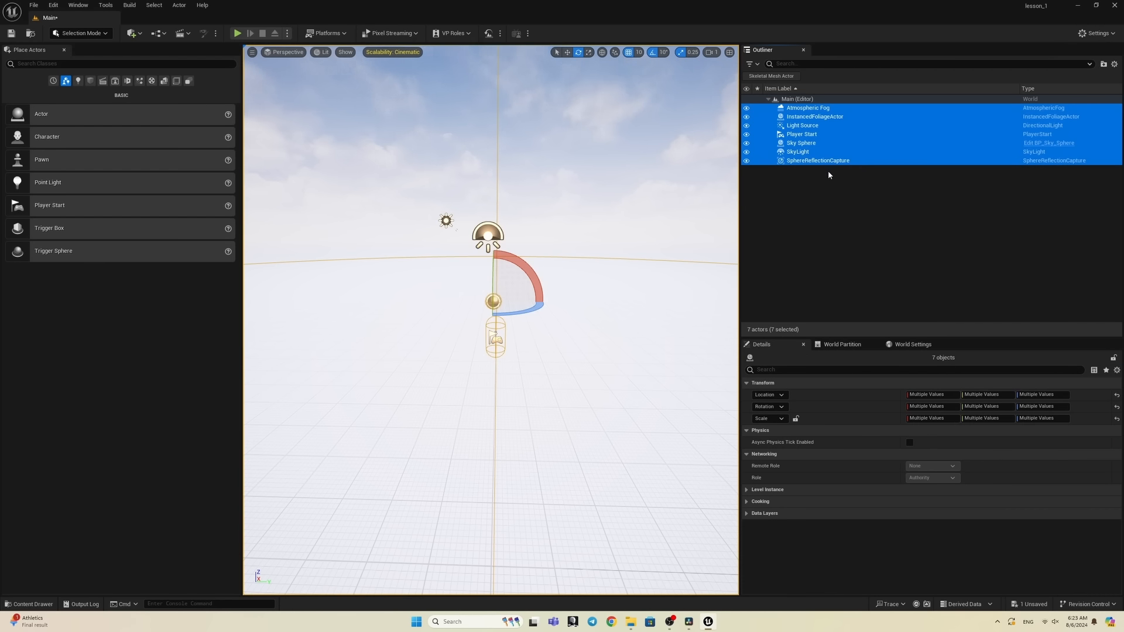
pyautogui.press('Delete')
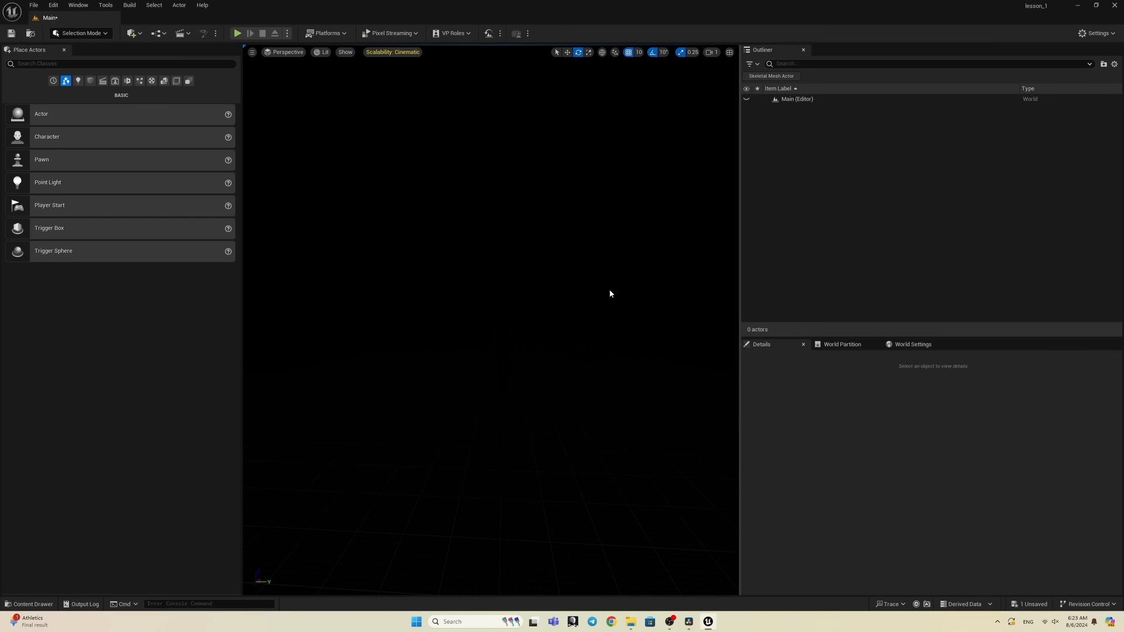
# Step: Create a sky light, atmospheric light, sky atmosphere, volumetric cloud and height fog with the Env. Light Mixer
pyautogui.click(79, 5)
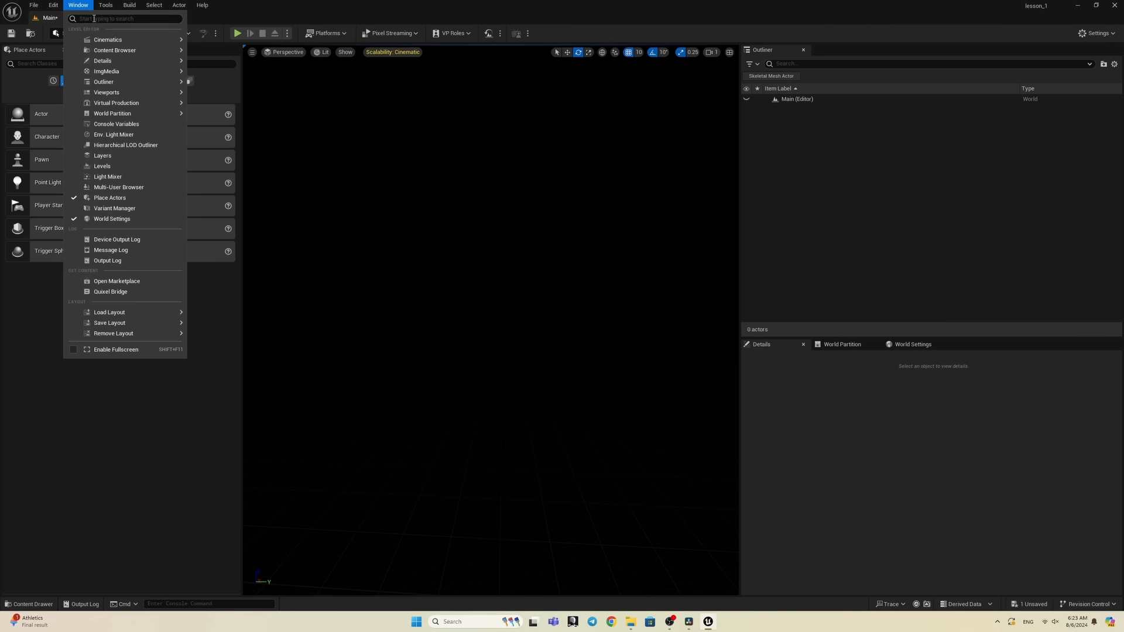
pyautogui.click(136, 136)
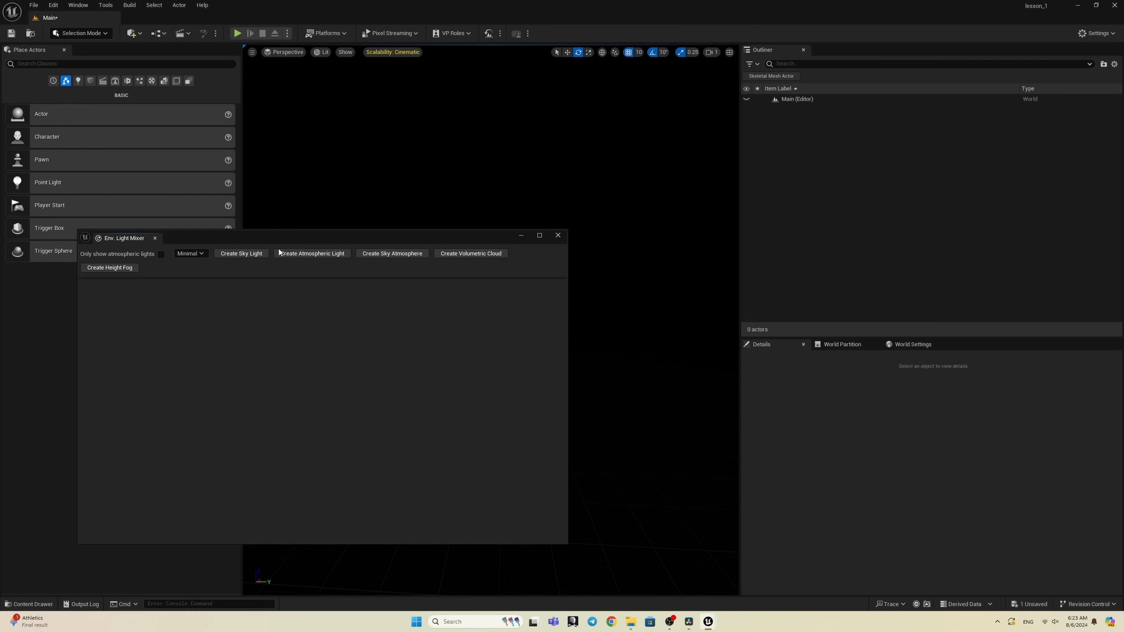
pyautogui.click(256, 253)
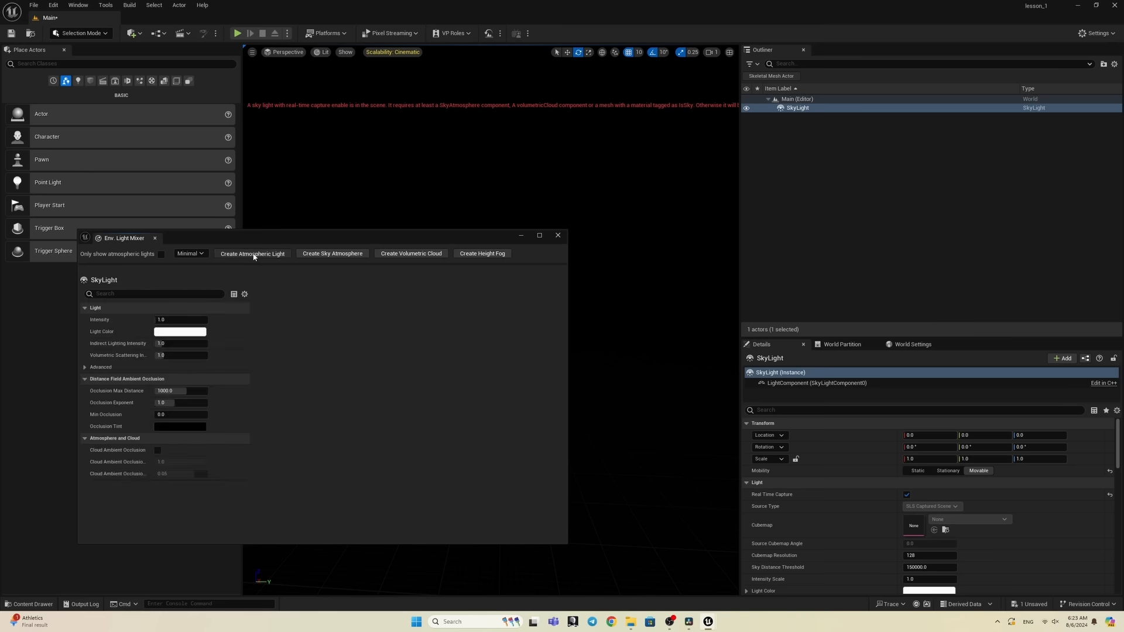
pyautogui.click(254, 254)
pyautogui.click(254, 254)
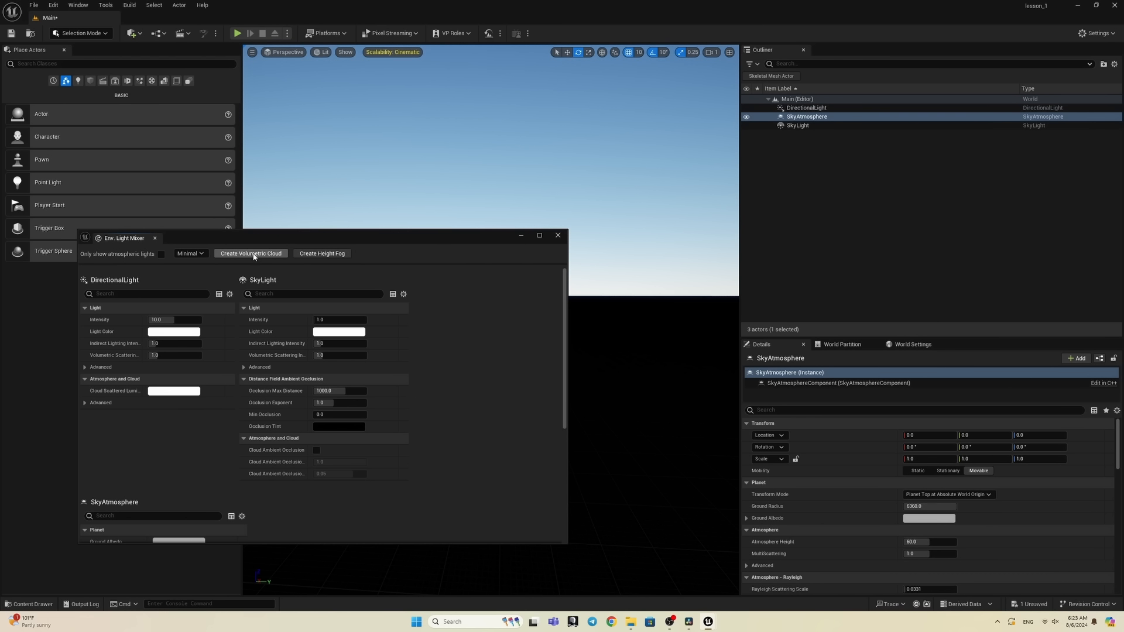
pyautogui.click(254, 254)
pyautogui.click(254, 253)
pyautogui.click(559, 237)
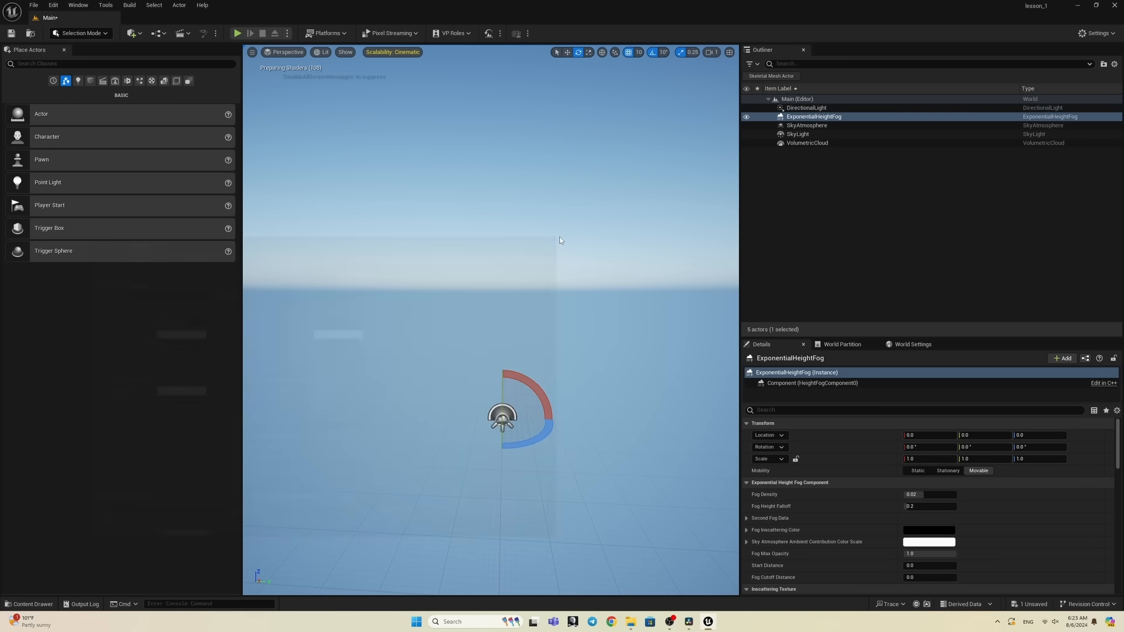
pyautogui.moveTo(551, 311); pyautogui.dragTo(568, 387, button='right')
pyautogui.moveTo(514, 346); pyautogui.dragTo(489, 347, button='right')
pyautogui.scroll(5, 510, 338)
pyautogui.moveTo(523, 430); pyautogui.dragTo(556, 313, button='middle')
pyautogui.moveTo(556, 313); pyautogui.dragTo(691, 269, button='right')
pyautogui.moveTo(433, 316); pyautogui.dragTo(641, 351, button='right')
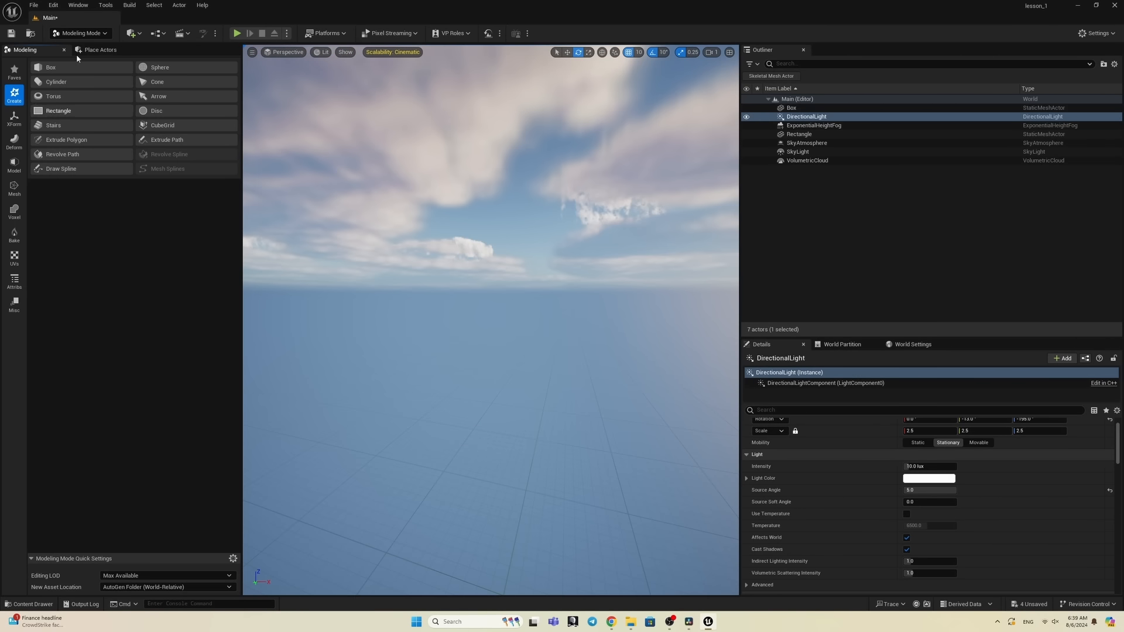
# Step: Search the plugin list for "modeling"
pyautogui.click(53, 5)
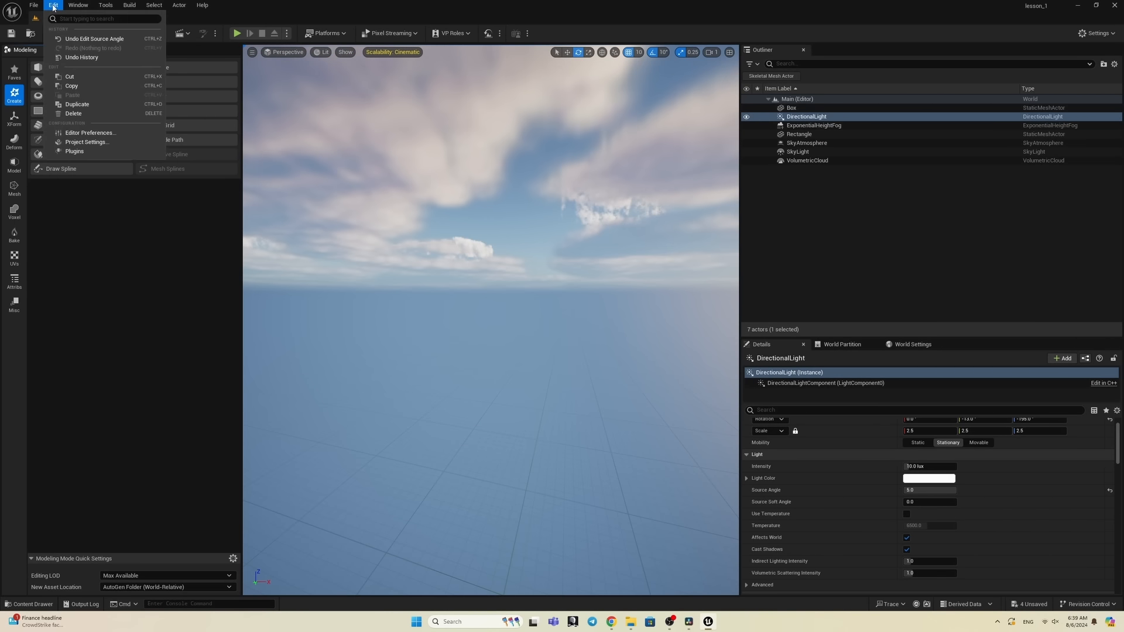
pyautogui.click(76, 154)
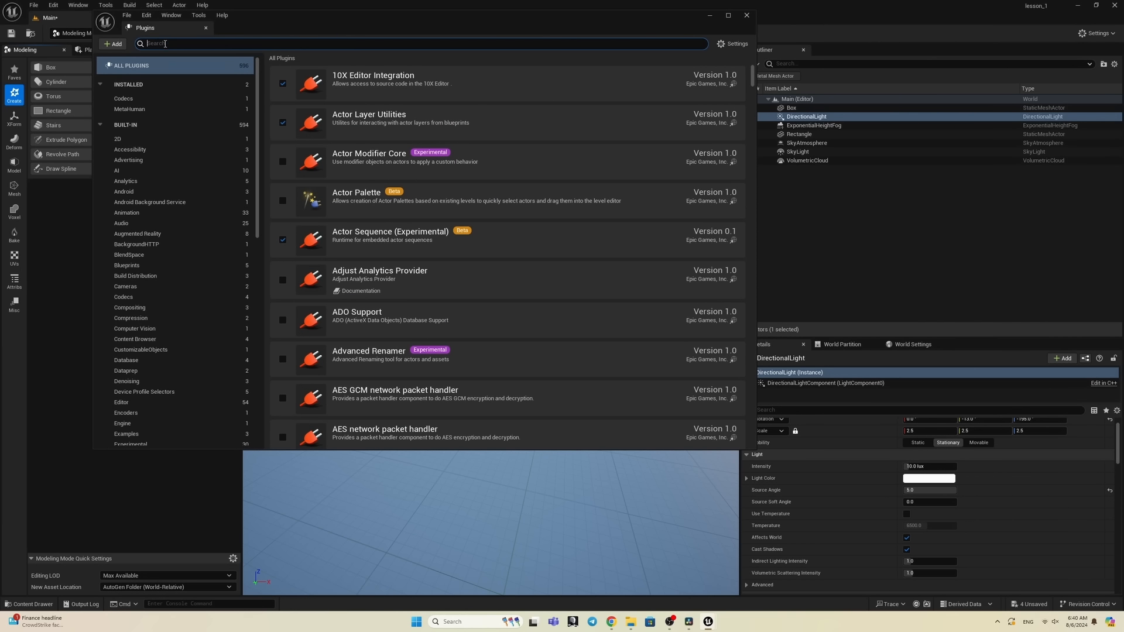
pyautogui.click(164, 42)
pyautogui.write('mo')
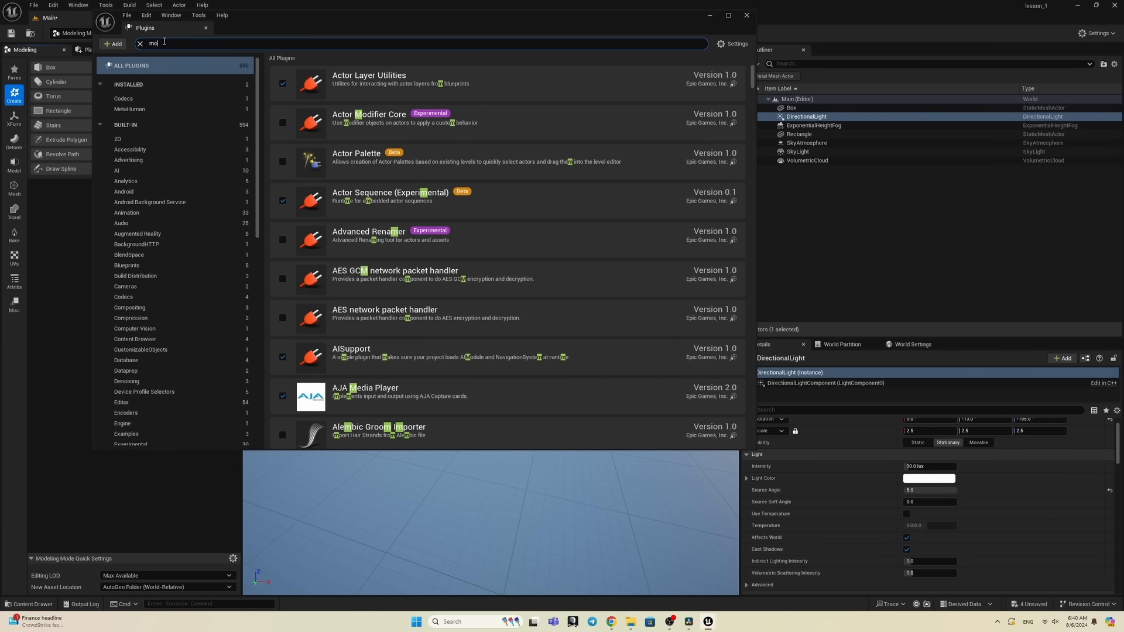
pyautogui.write('deling')
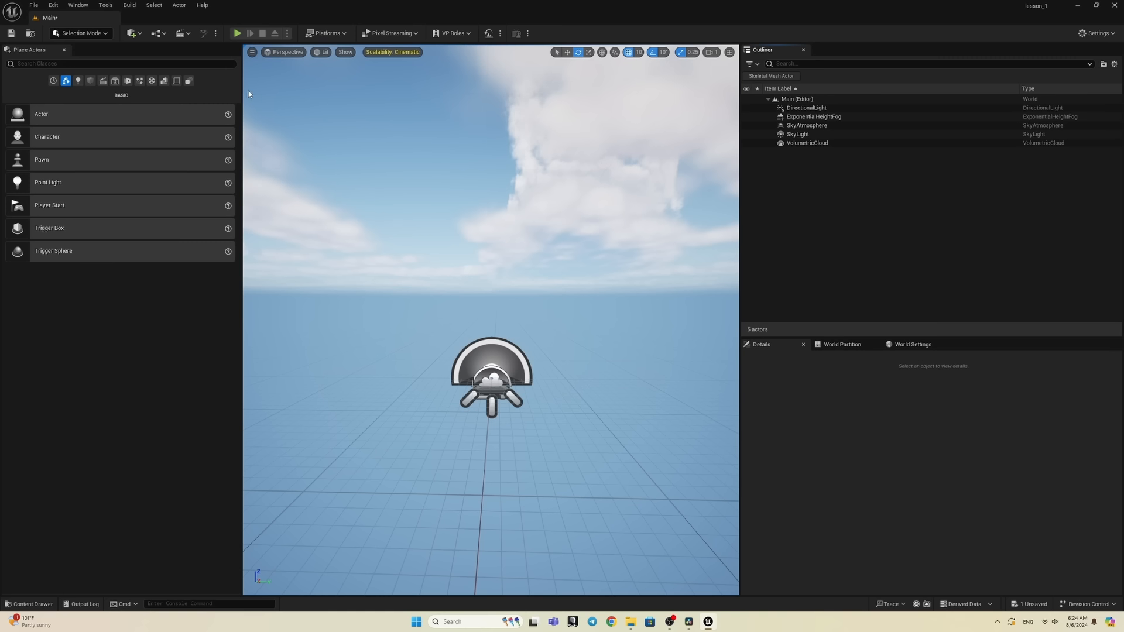
# Step: Switch to Modeling mode and place a new rectangle in the scene with its X position at 0
pyautogui.click(106, 33)
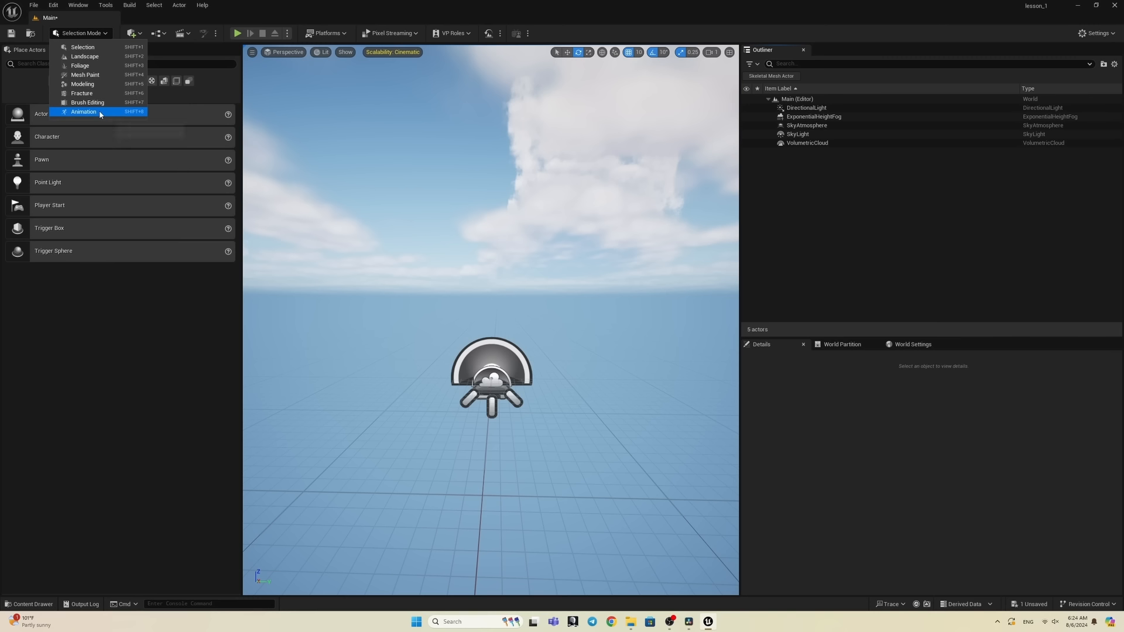
pyautogui.click(83, 84)
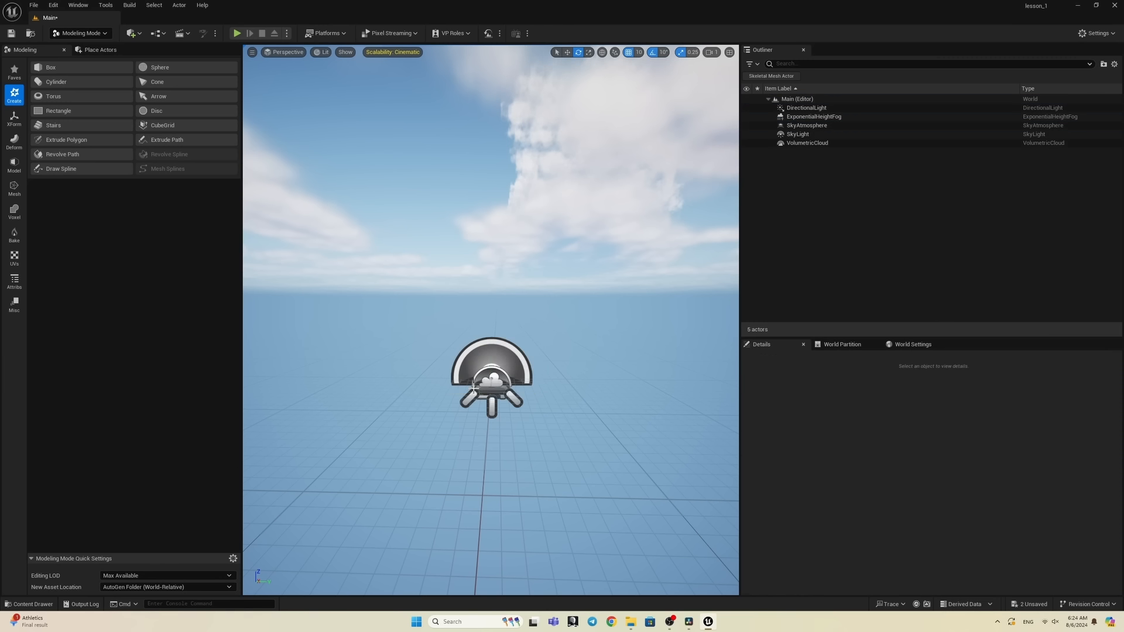
pyautogui.click(39, 109)
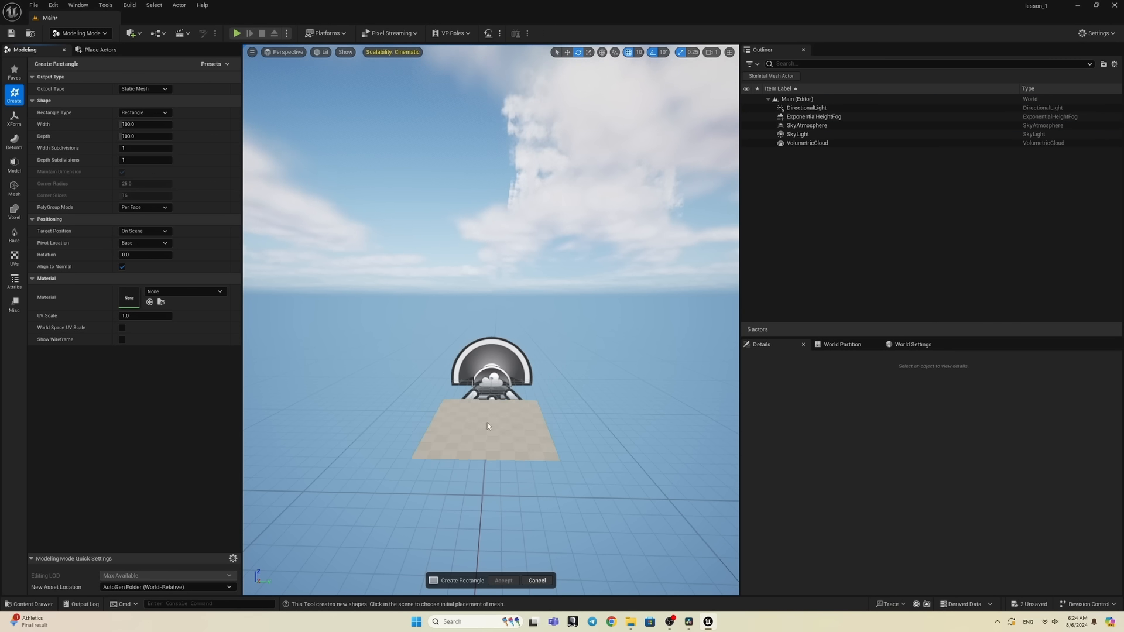
pyautogui.click(491, 395)
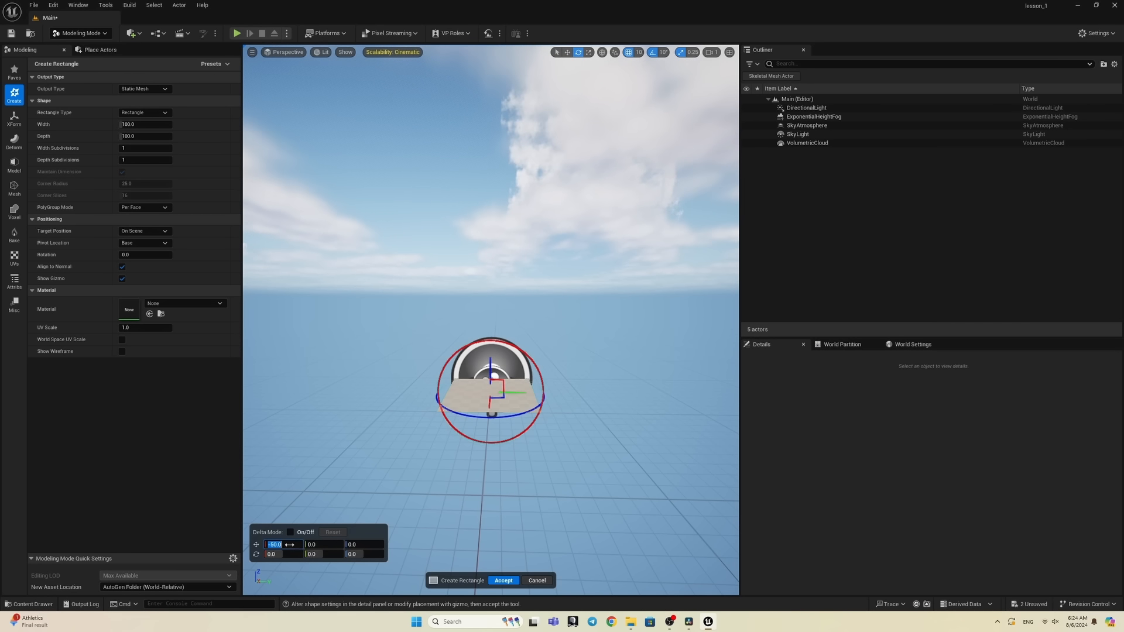
pyautogui.write('0')
pyautogui.press('Return')
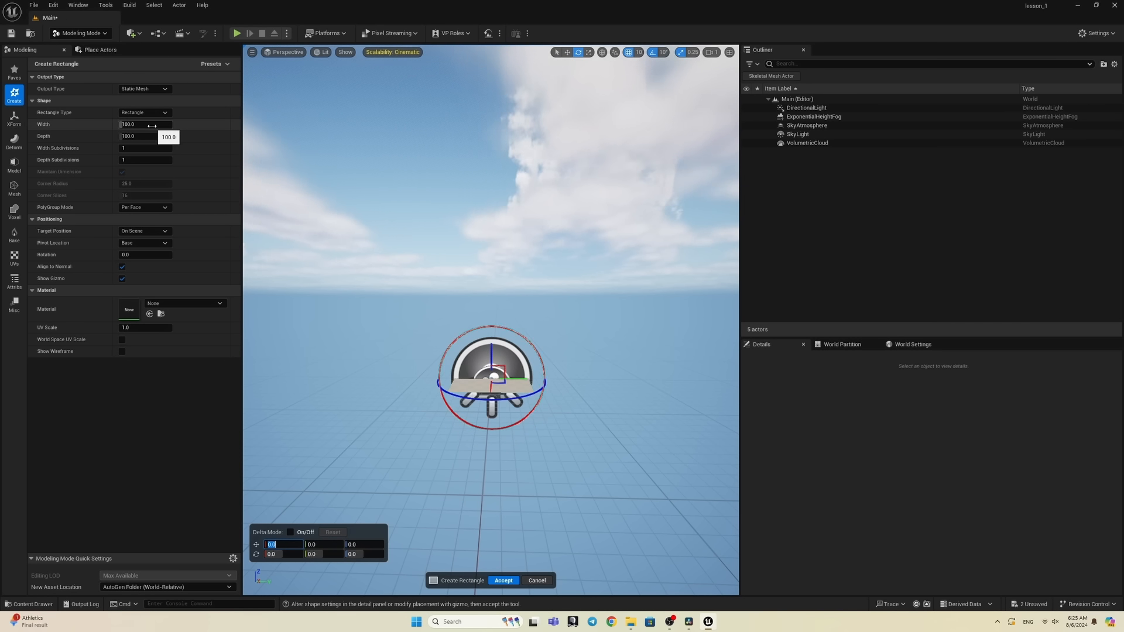
# Step: Set the new rectangle's width subdivisions and depth subdivisions to 100 each
pyautogui.click(138, 149)
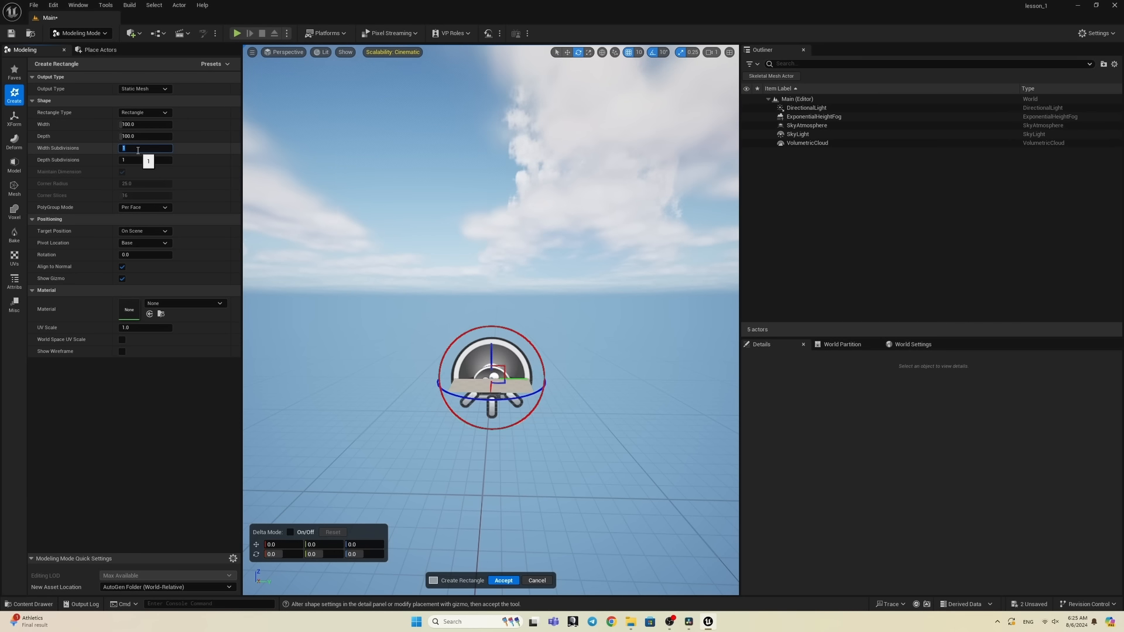
pyautogui.write('100')
pyautogui.click(136, 161)
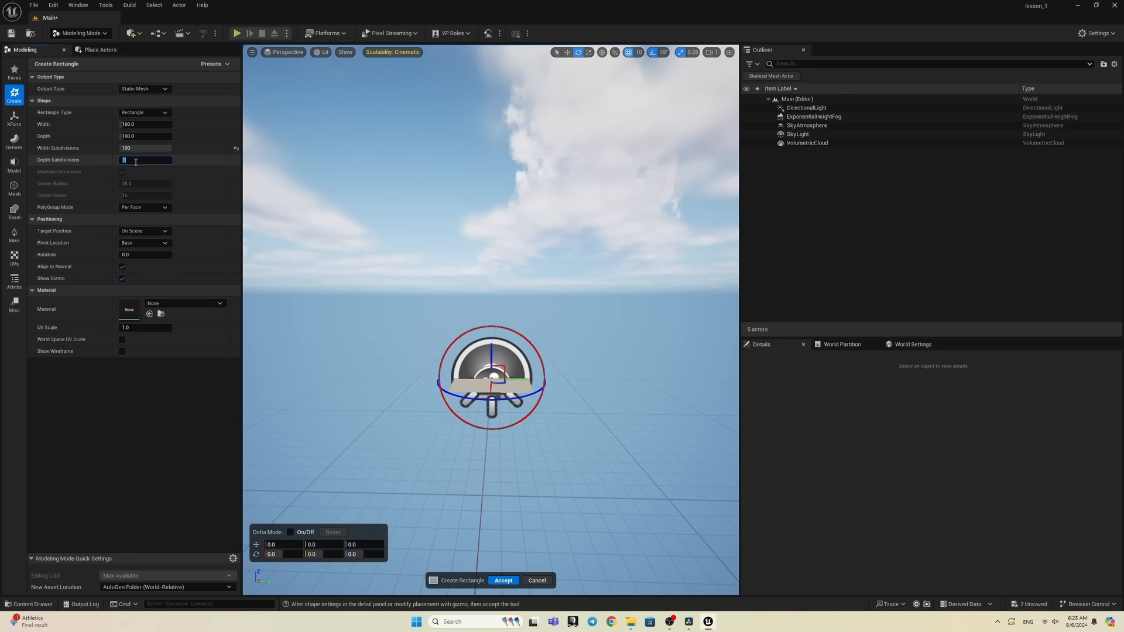
pyautogui.write('100')
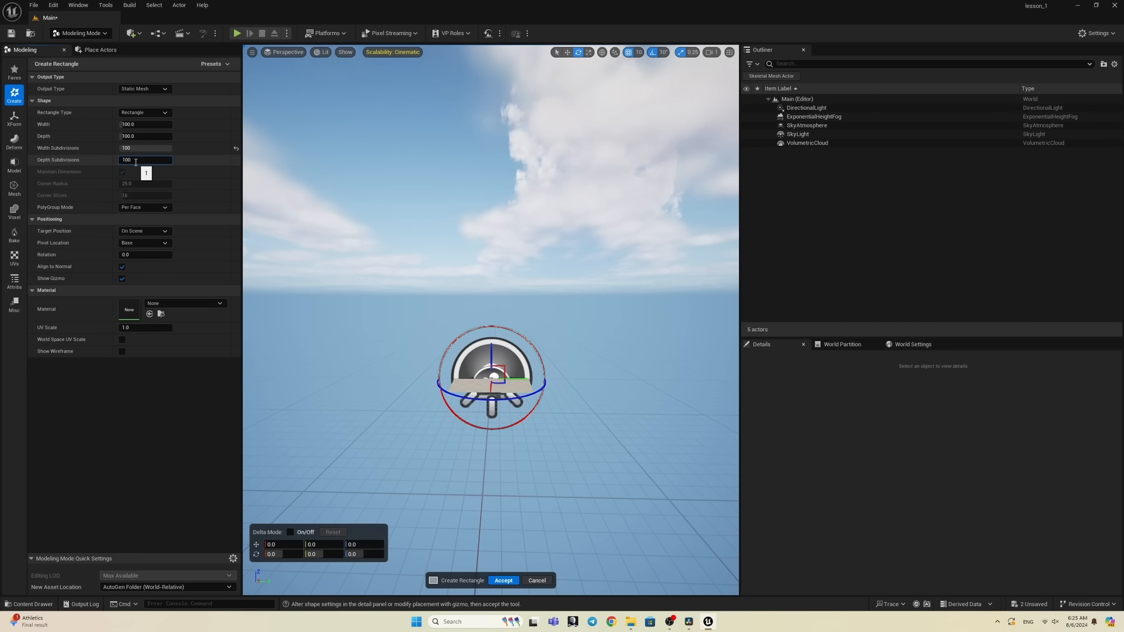
pyautogui.press('Return')
# Step: Switch the viewport to Wireframe view mode to inspect the rectangle's subdivisions
pyautogui.scroll(6, 527, 409)
pyautogui.moveTo(527, 408); pyautogui.dragTo(509, 451, button='right')
pyautogui.scroll(-3, 515, 409)
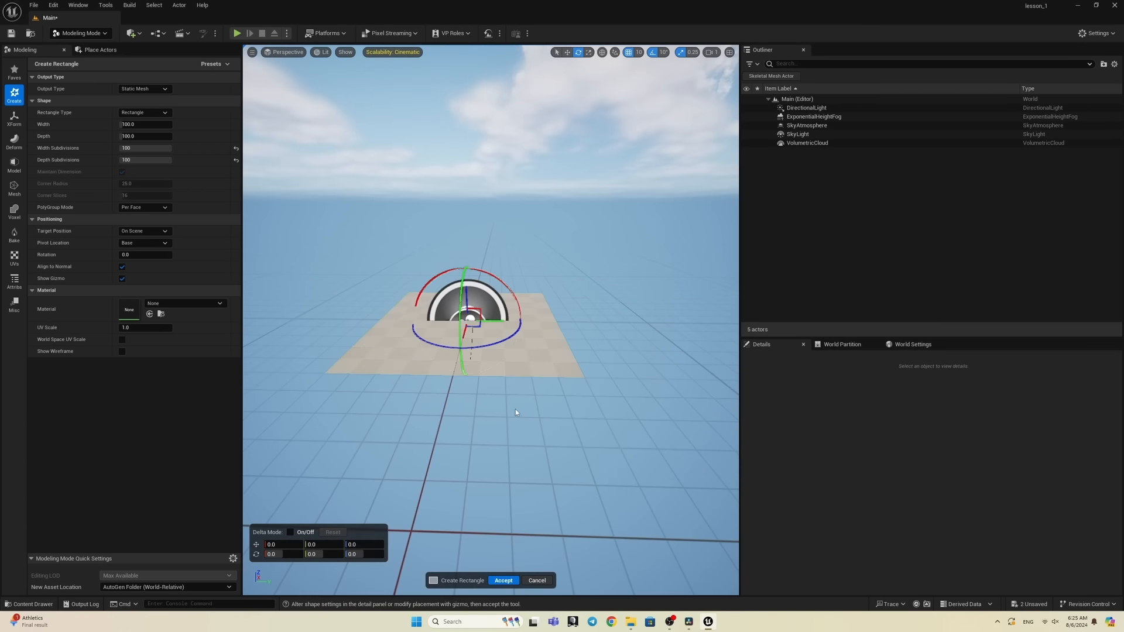
pyautogui.scroll(4, 515, 413)
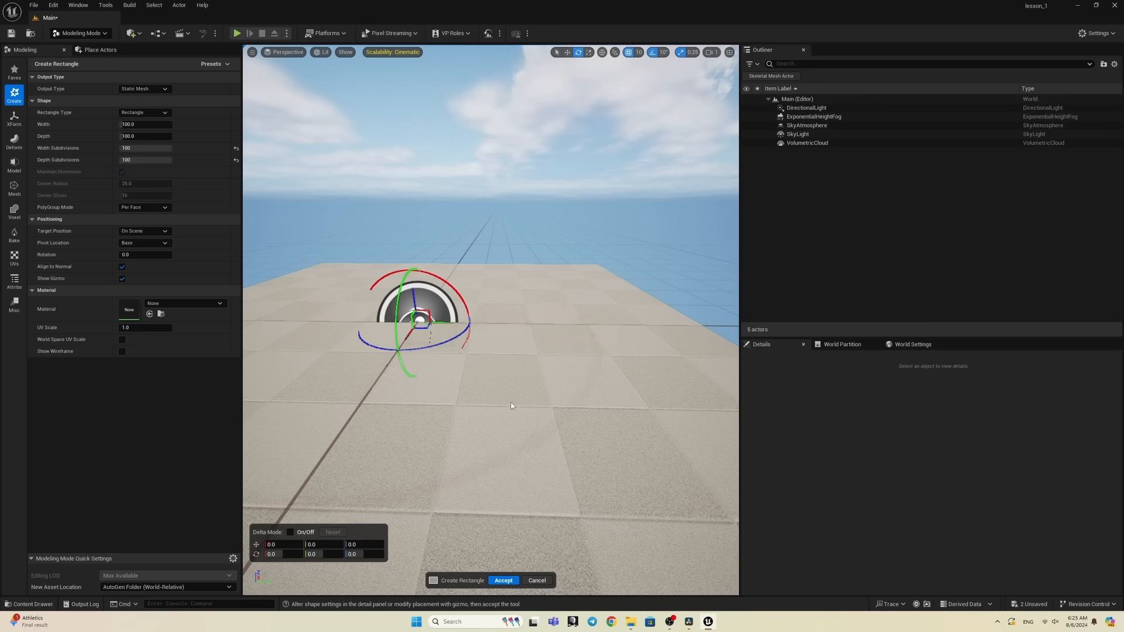
pyautogui.click(284, 54)
pyautogui.click(283, 54)
pyautogui.click(253, 53)
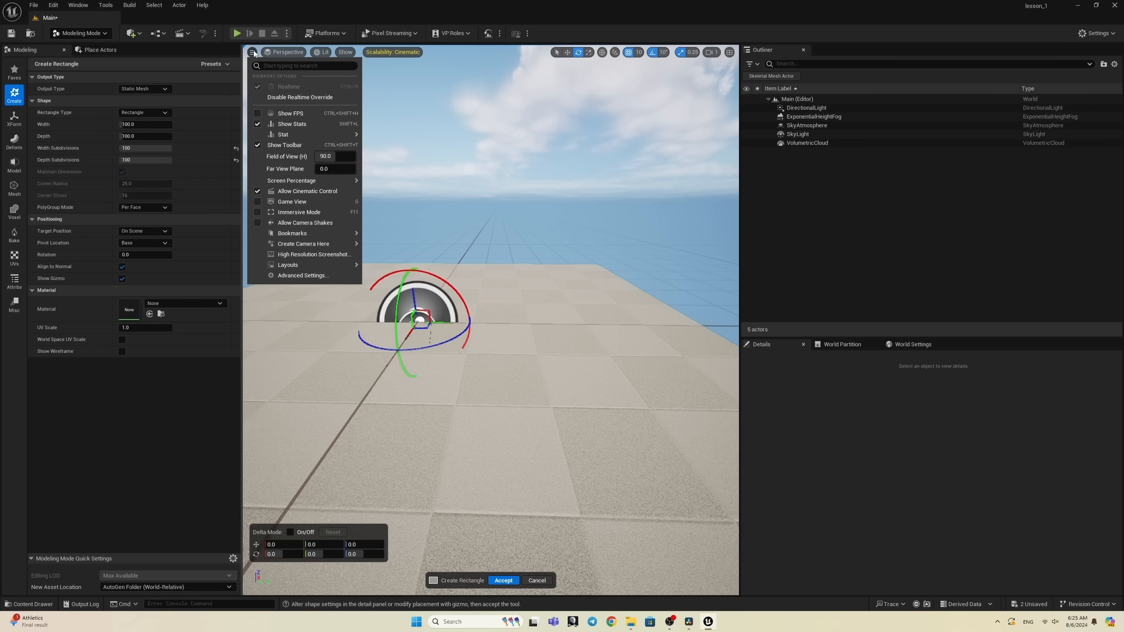
pyautogui.click(323, 53)
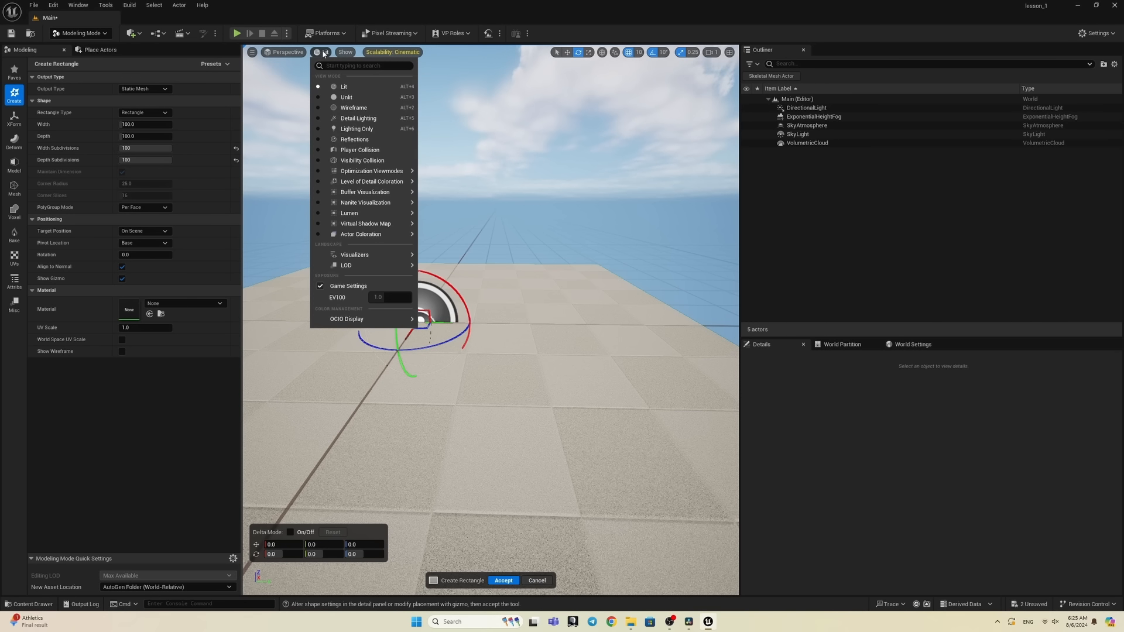
pyautogui.click(349, 108)
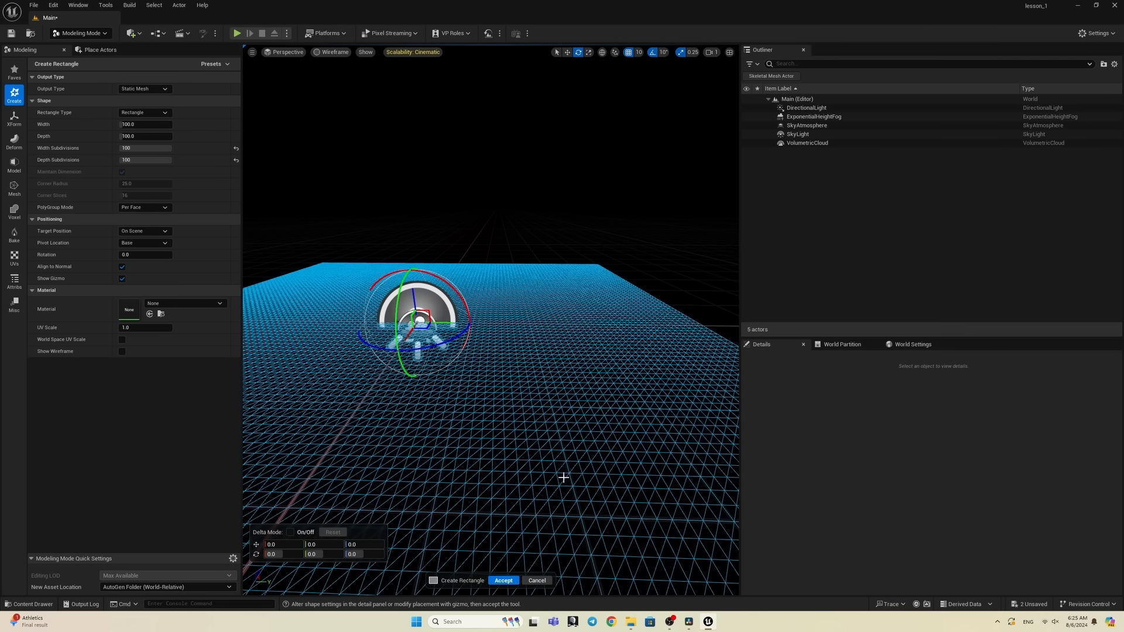
# Step: Set the rectangle's width and depth subdivisions to 10 each to compare the mesh density
pyautogui.click(135, 149)
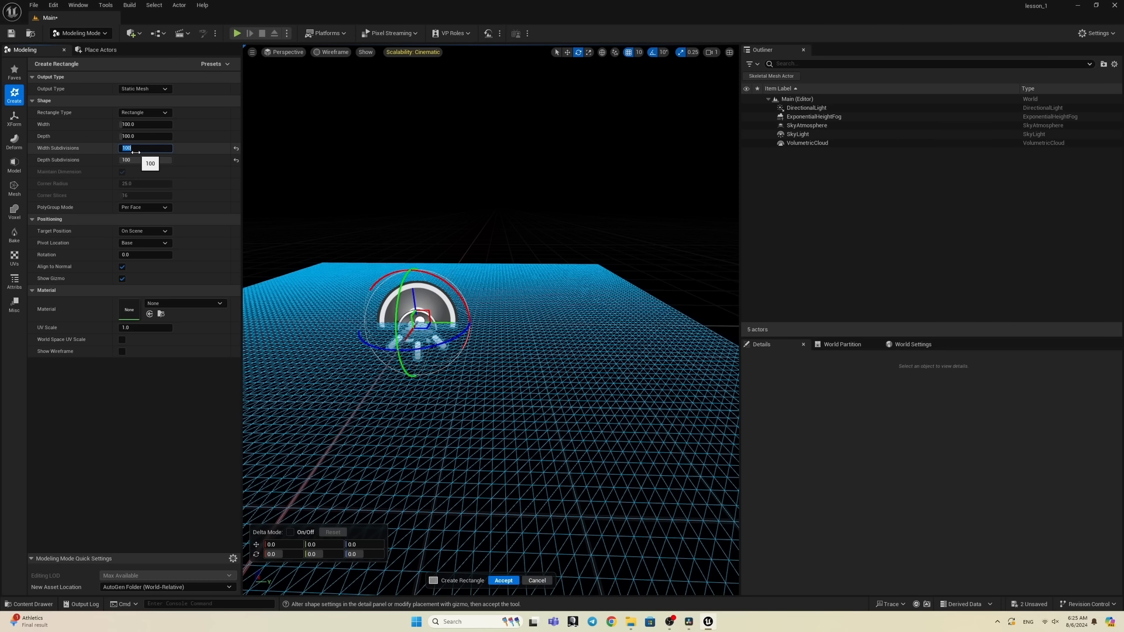
pyautogui.write('10')
pyautogui.click(138, 160)
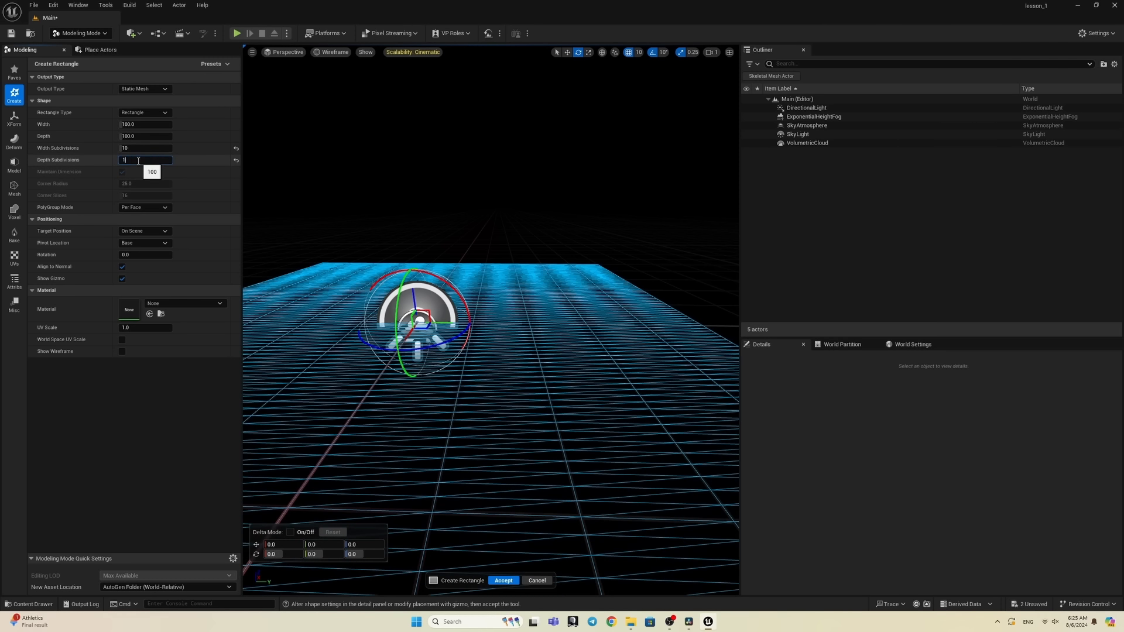
pyautogui.press('Return')
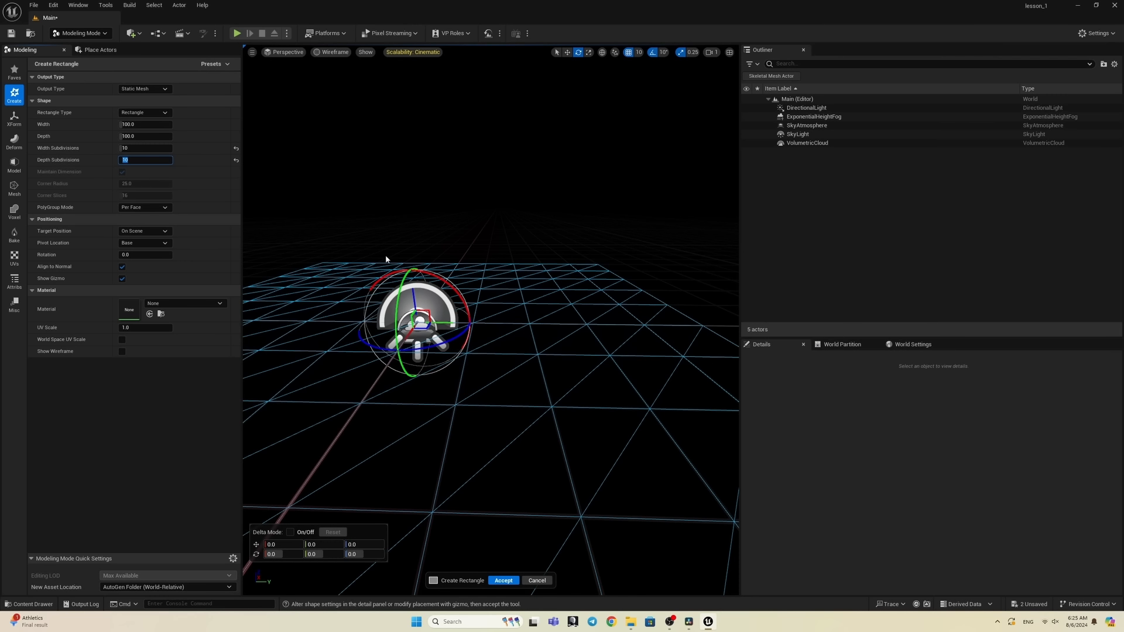
# Step: Set the width and depth subdivisions to 100 each and accept the rectangle
pyautogui.click(142, 150)
pyautogui.write('100')
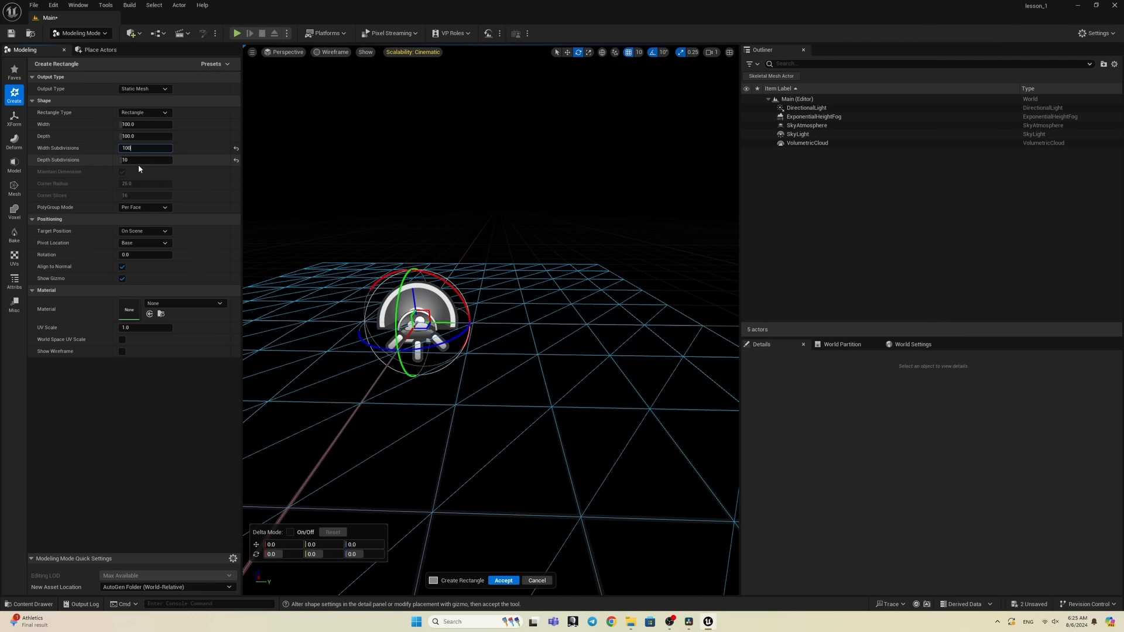
pyautogui.click(131, 162)
pyautogui.write('0')
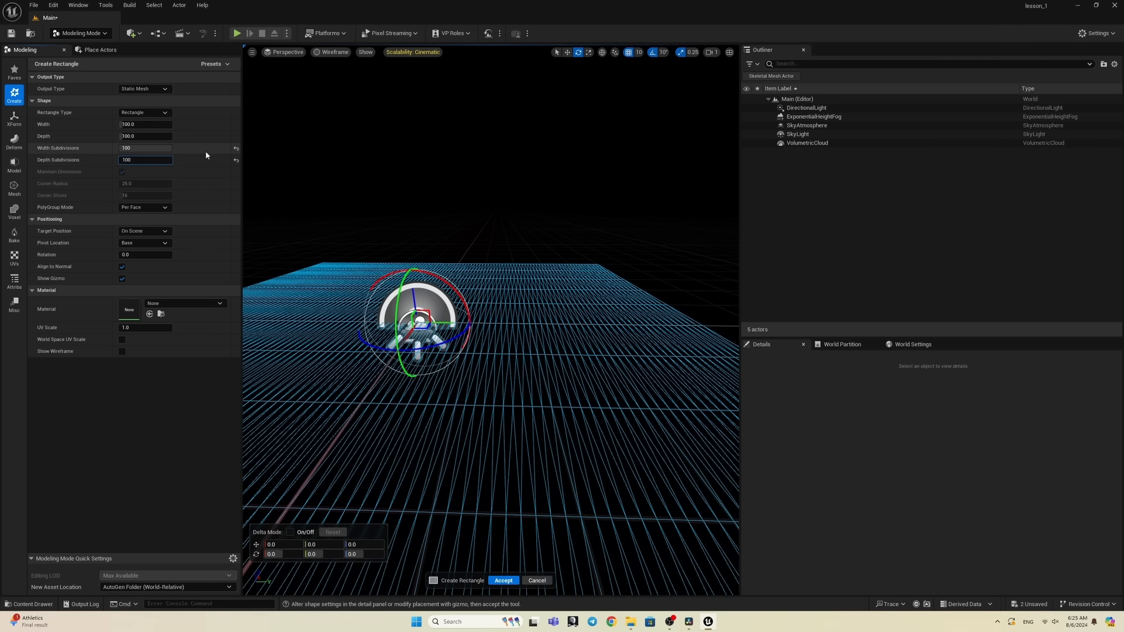
pyautogui.press('Return')
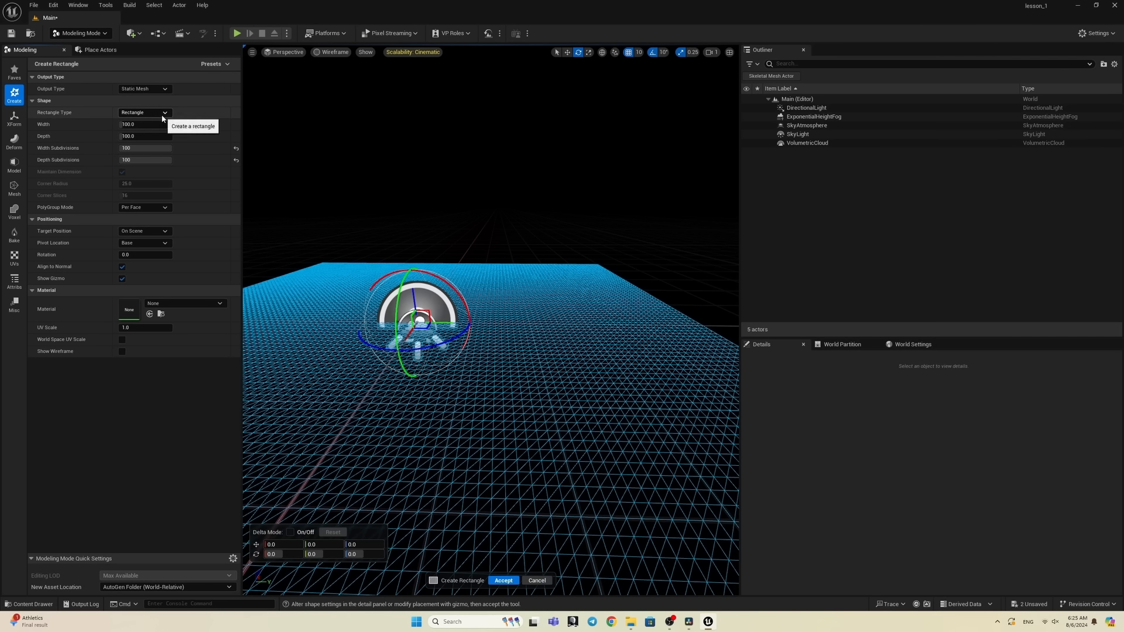
pyautogui.click(504, 581)
# Step: Return the viewport to Lit view mode and frame the rectangle
pyautogui.click(341, 55)
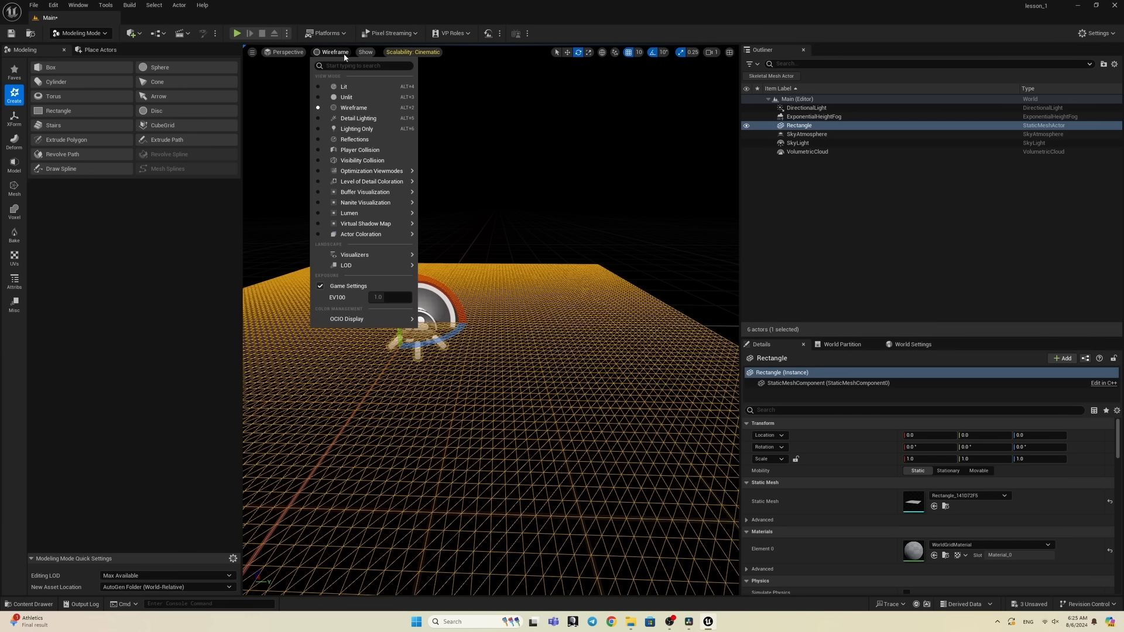
pyautogui.click(348, 88)
pyautogui.press('f')
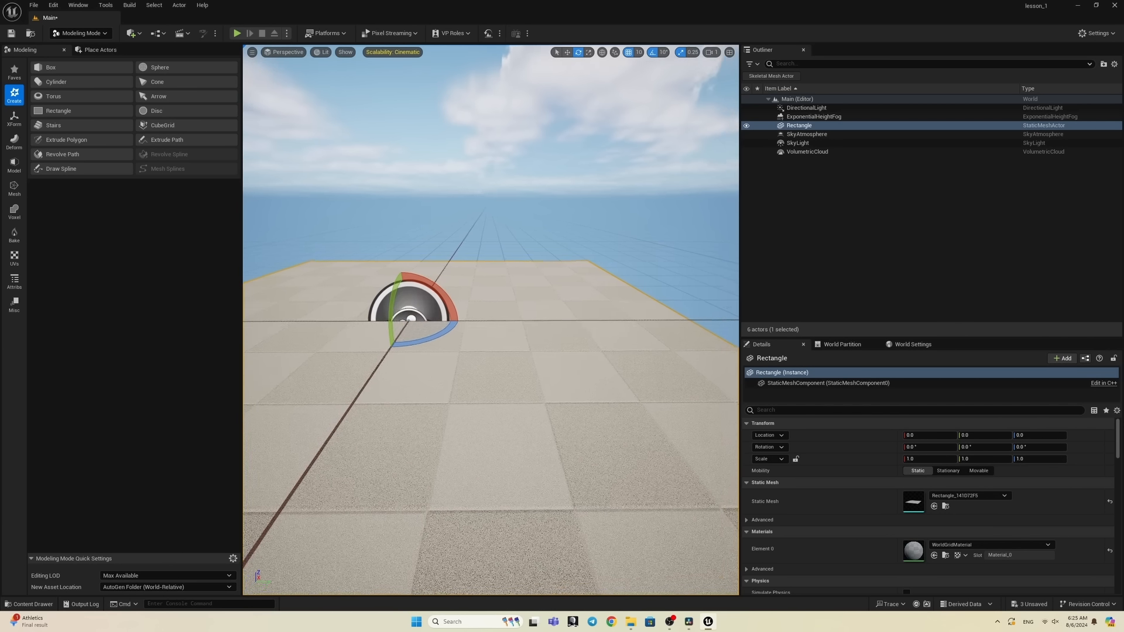
pyautogui.moveTo(504, 311)
pyautogui.mouseDown(button='middle')
pyautogui.moveTo(489, 337)
pyautogui.moveTo(505, 311)
pyautogui.mouseUp(button='middle')
pyautogui.moveTo(508, 249)
pyautogui.mouseDown()
pyautogui.moveTo(508, 175)
pyautogui.moveTo(507, 281)
pyautogui.moveTo(509, 220)
pyautogui.moveTo(508, 264)
pyautogui.mouseUp()
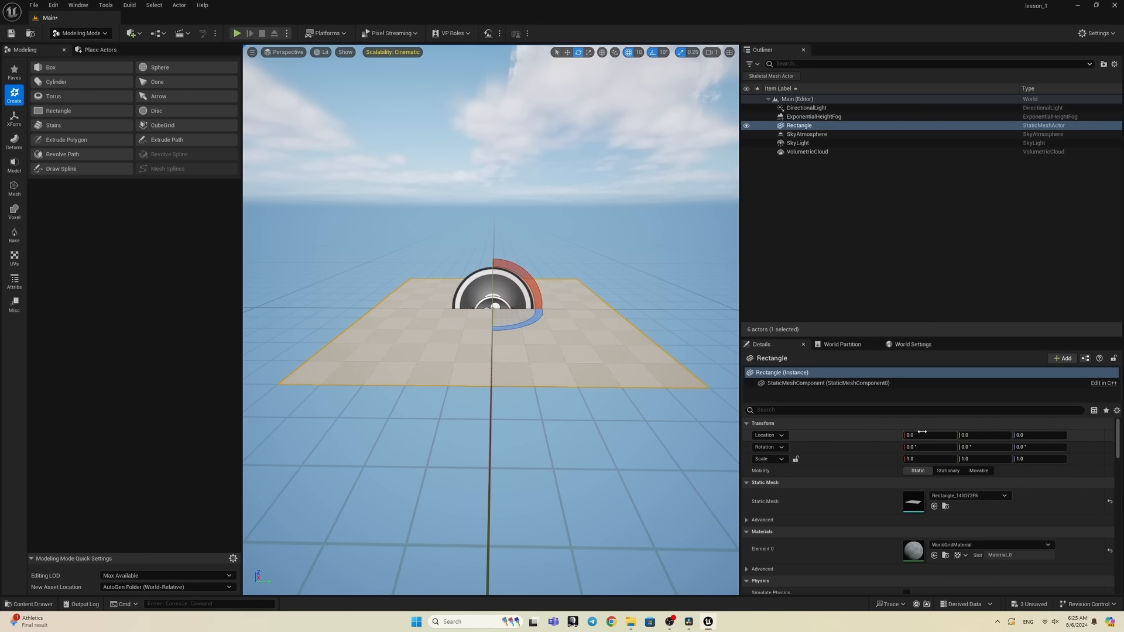
pyautogui.scroll(-1, 1050, 490)
pyautogui.scroll(3, 1049, 486)
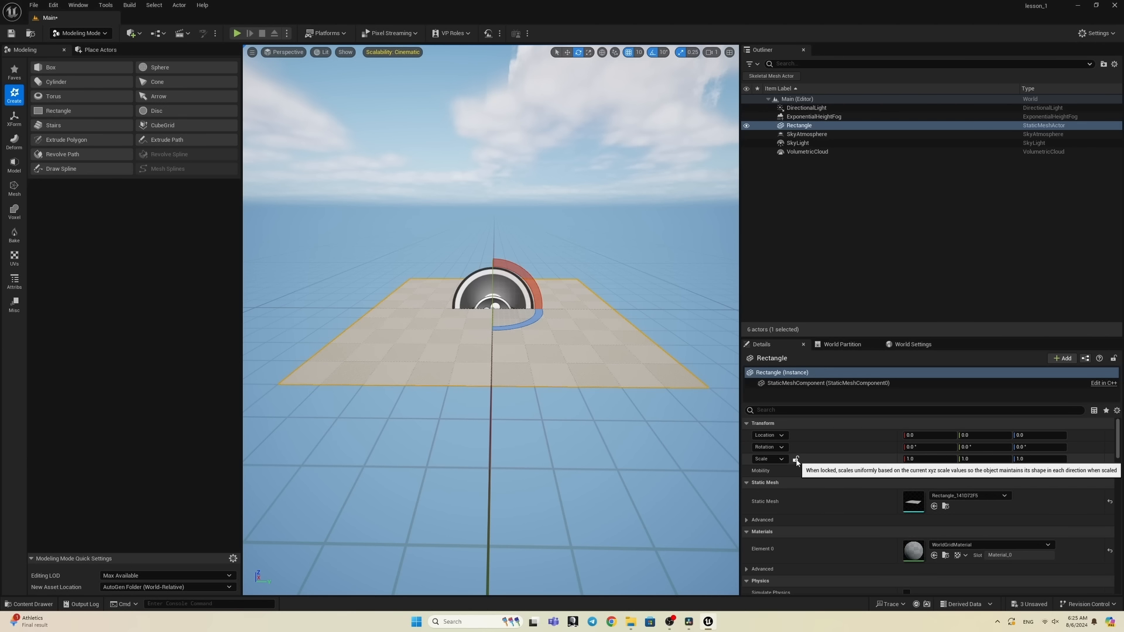
# Step: Lock the rectangle's scale proportions and set its uniform scale to 10
pyautogui.click(797, 460)
pyautogui.click(916, 460)
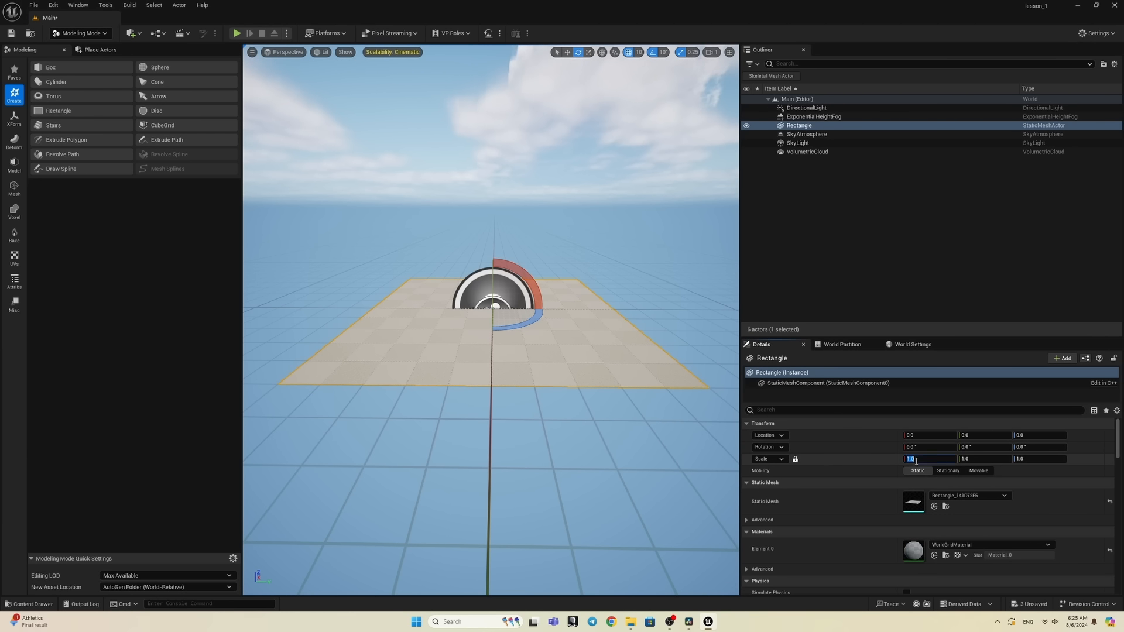
pyautogui.click(819, 424)
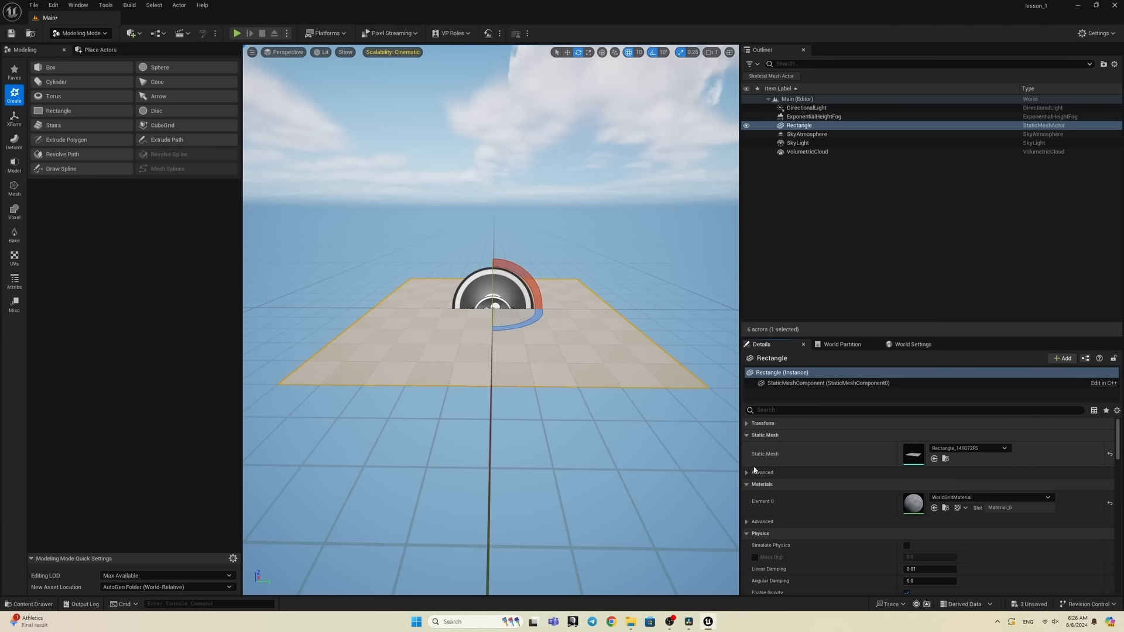
pyautogui.click(747, 424)
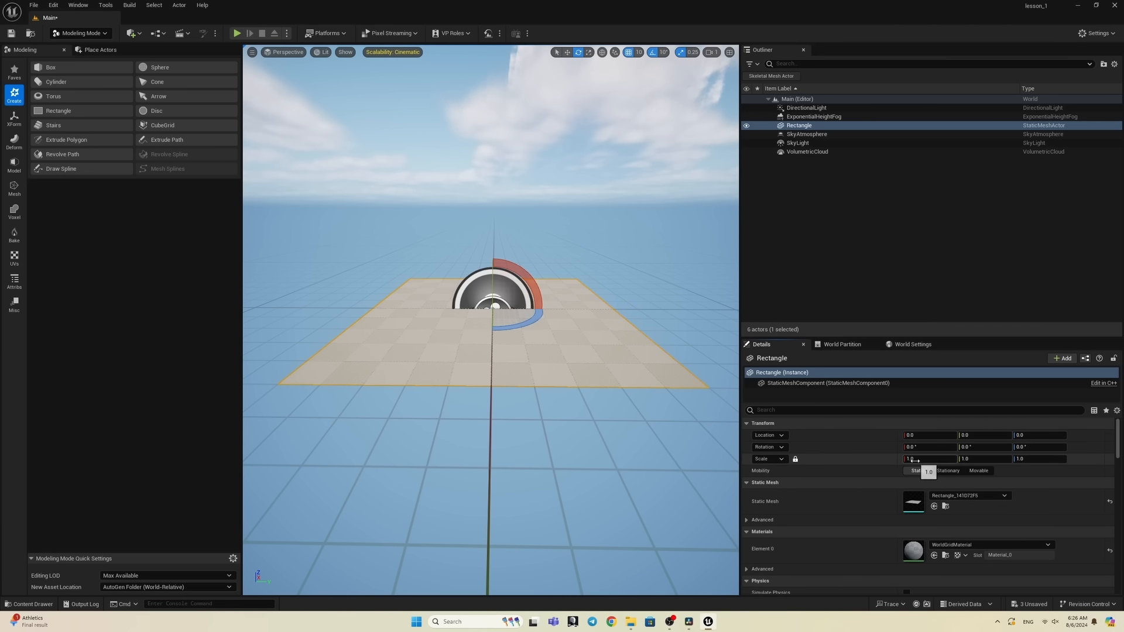
pyautogui.moveTo(914, 461); pyautogui.dragTo(1025, 461)
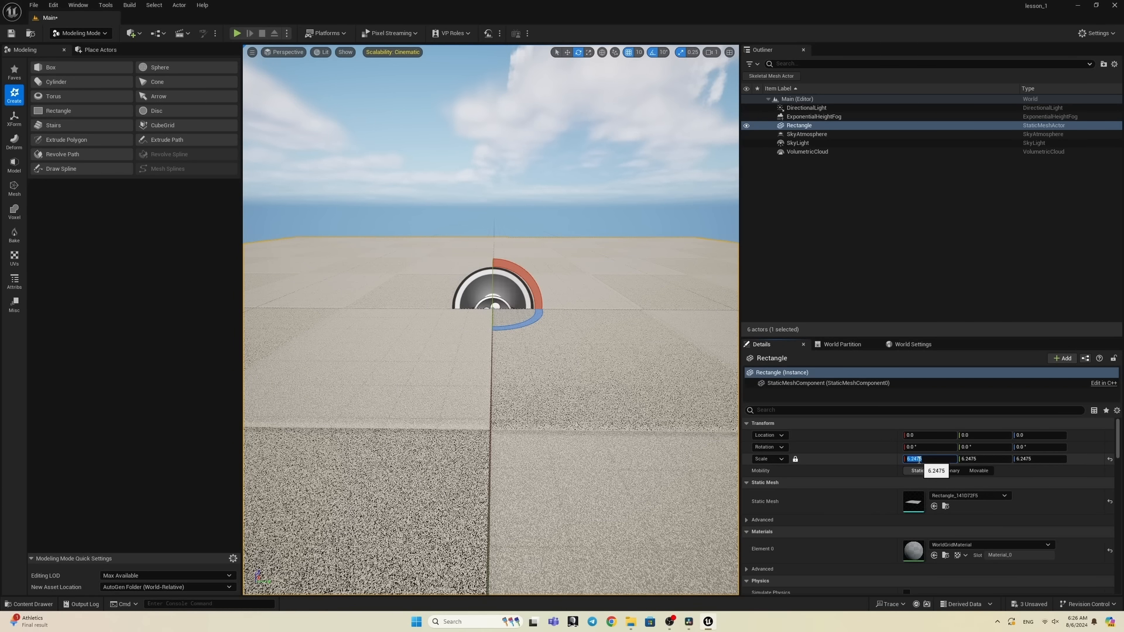
pyautogui.write('10')
pyautogui.press('Return')
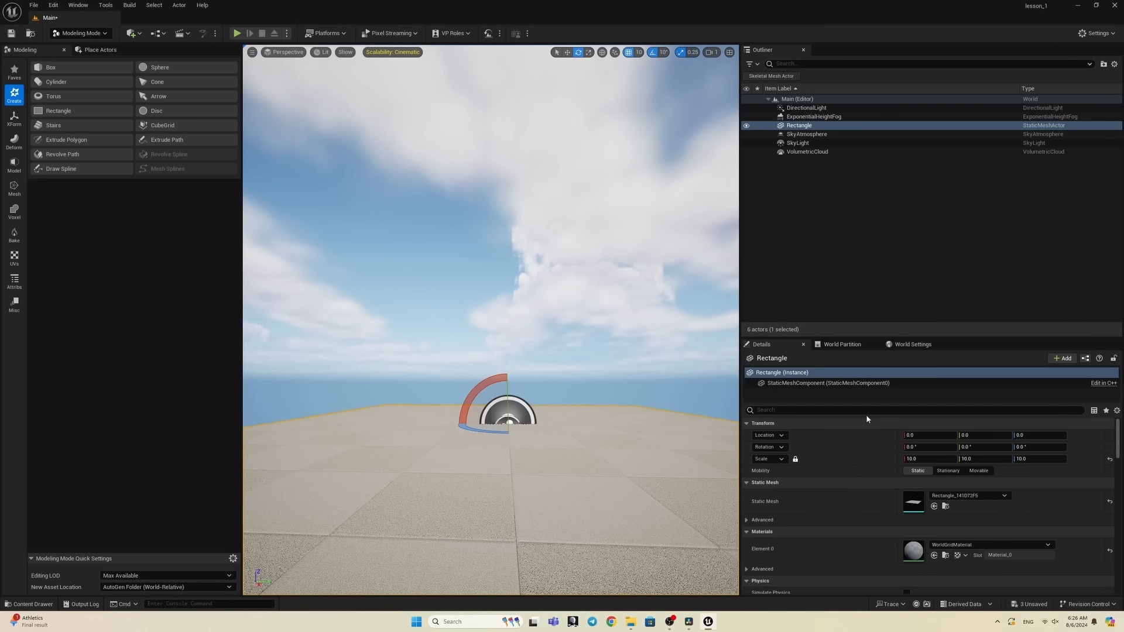
# Step: Unlock the rectangle's scale proportions and set its Y scale to 20
pyautogui.click(796, 459)
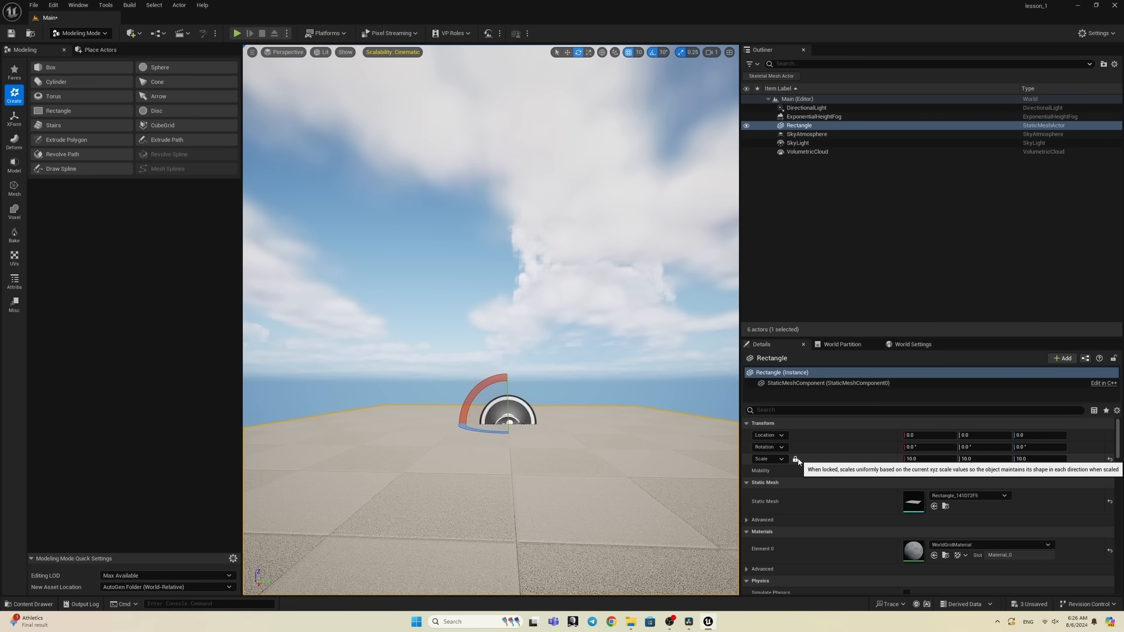
pyautogui.moveTo(954, 459); pyautogui.dragTo(1000, 459)
pyautogui.click(971, 459)
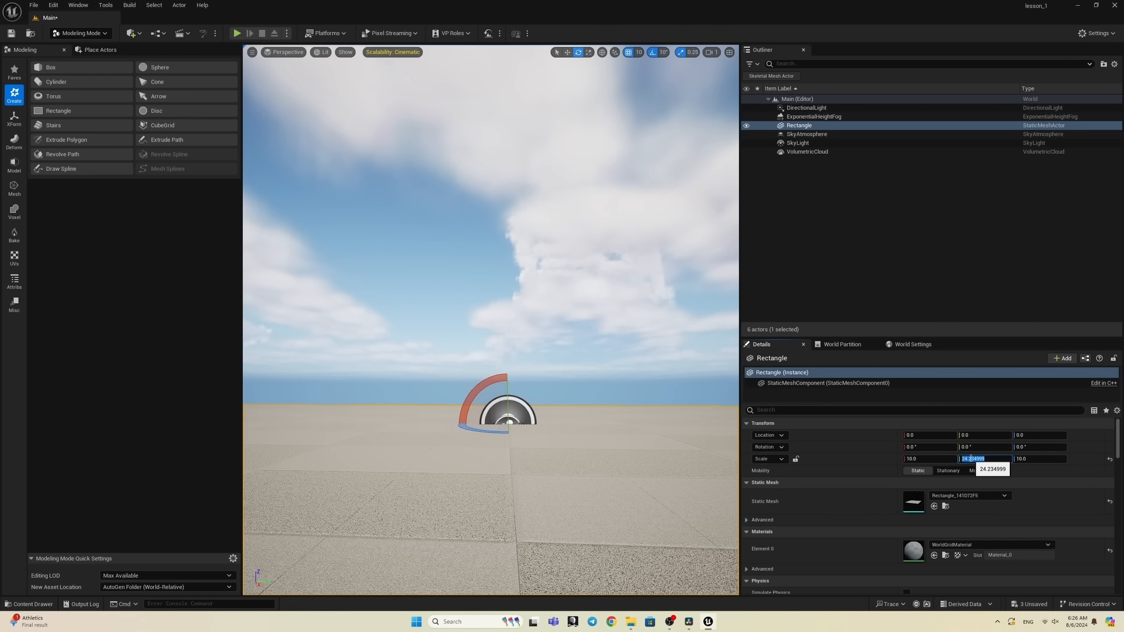
pyautogui.write('20')
pyautogui.press('Return')
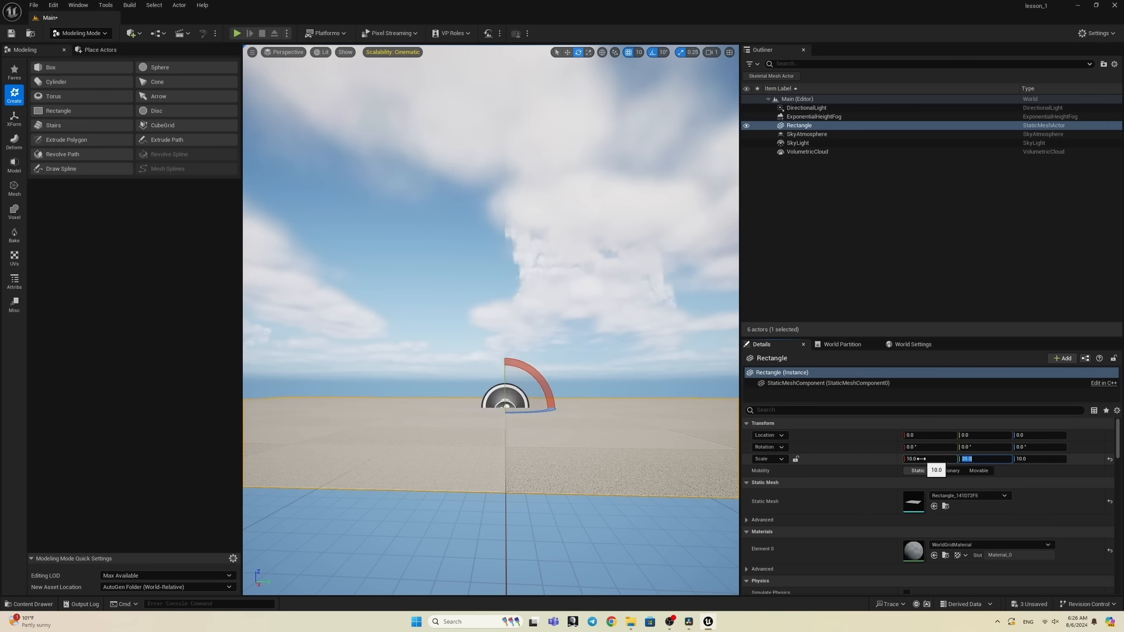
# Step: Increase the rectangle's X scale to about 12.1 and deselect it
pyautogui.moveTo(922, 459); pyautogui.dragTo(940, 459)
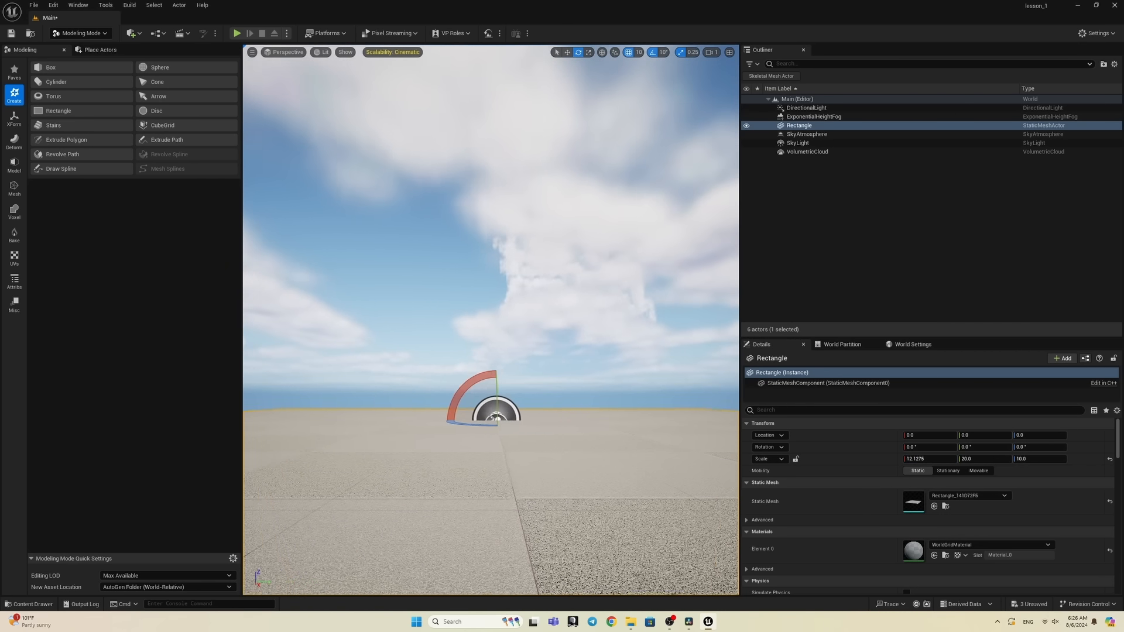
pyautogui.moveTo(492, 293); pyautogui.dragTo(463, 297, button='middle')
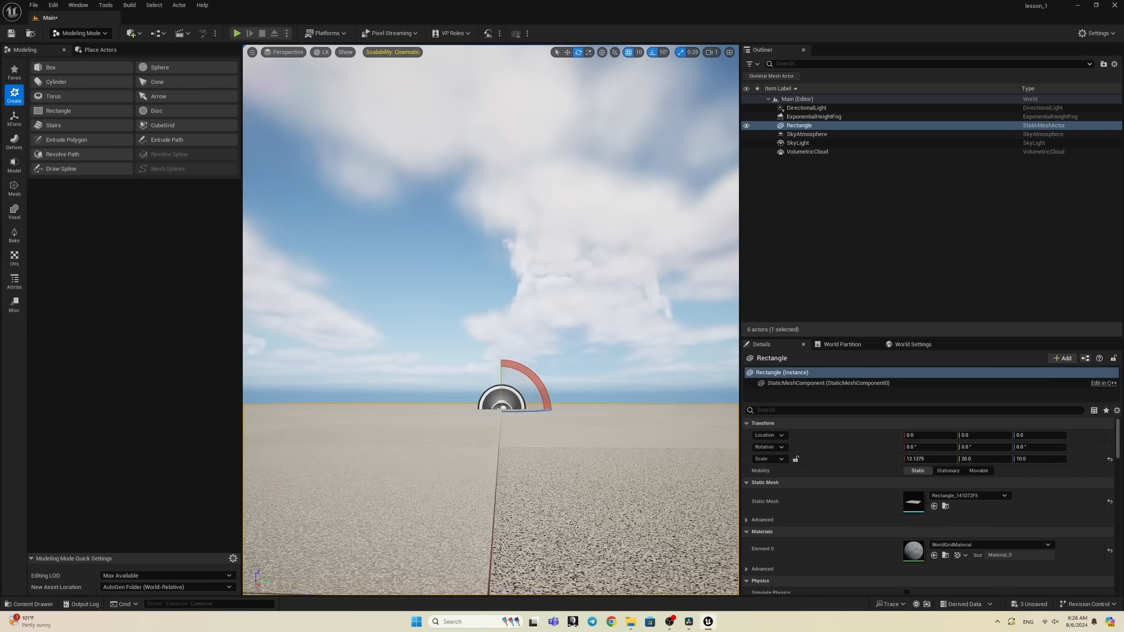
pyautogui.moveTo(527, 334); pyautogui.dragTo(535, 336, button='right')
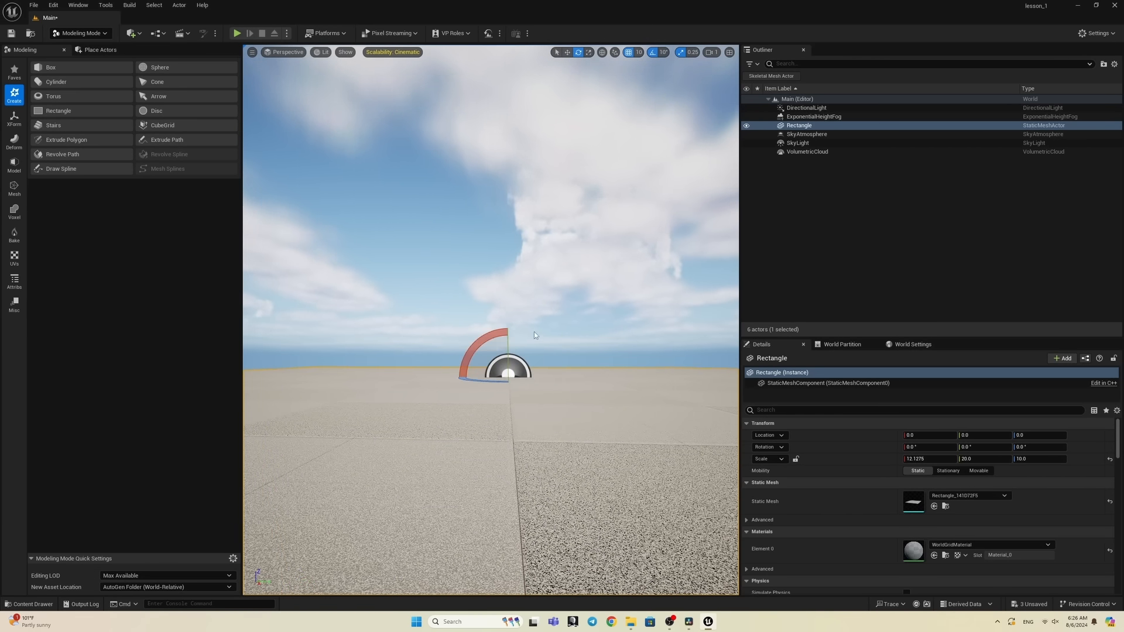
pyautogui.click(421, 236)
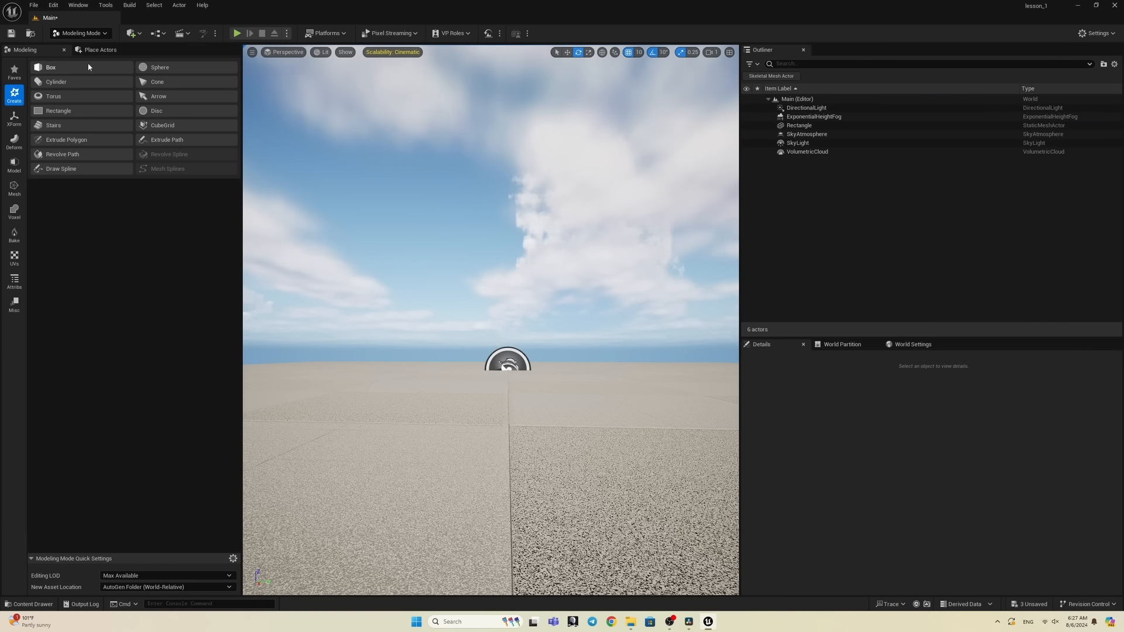
# Step: Create a box with default dimensions on the ground, set its X position to 0, accept it and deselect it
pyautogui.click(65, 66)
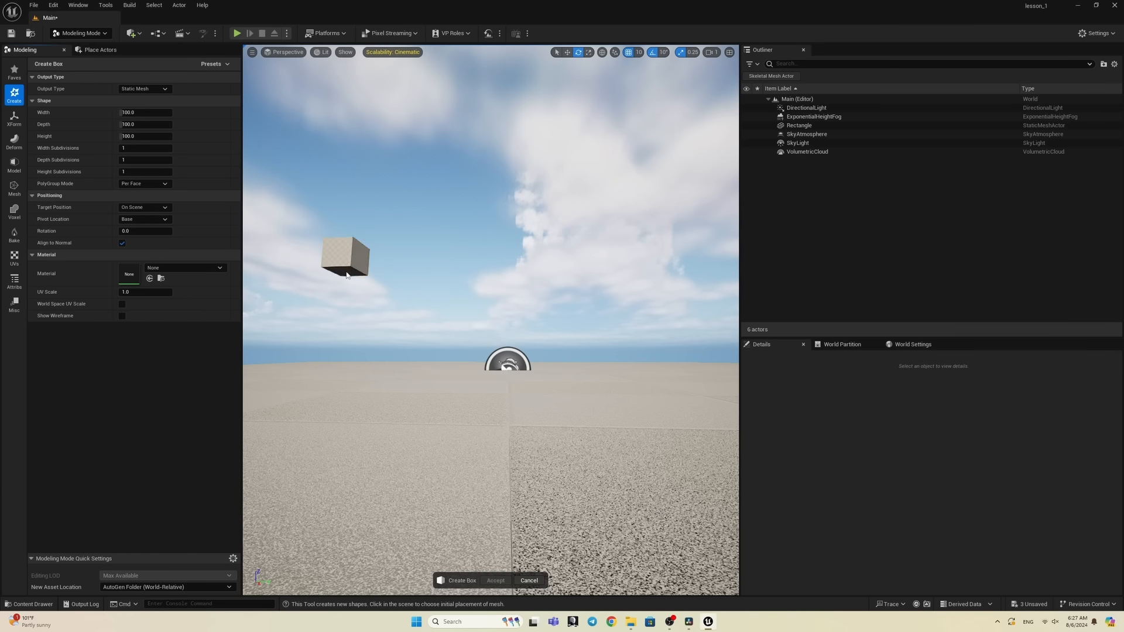
pyautogui.click(467, 379)
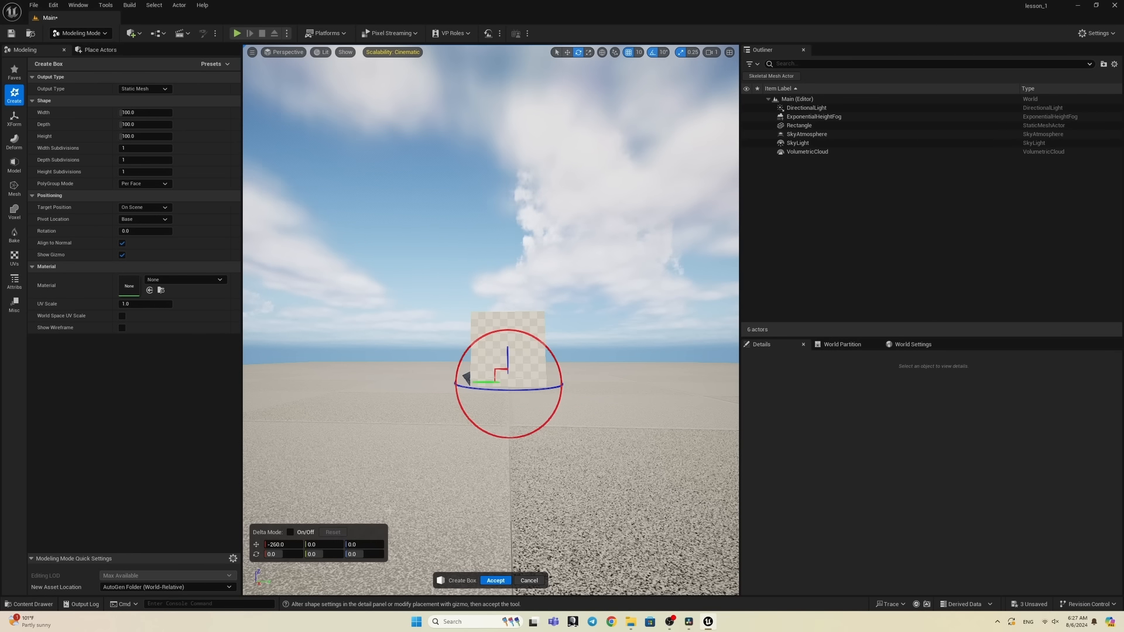
pyautogui.click(288, 545)
pyautogui.write('0')
pyautogui.press('Return')
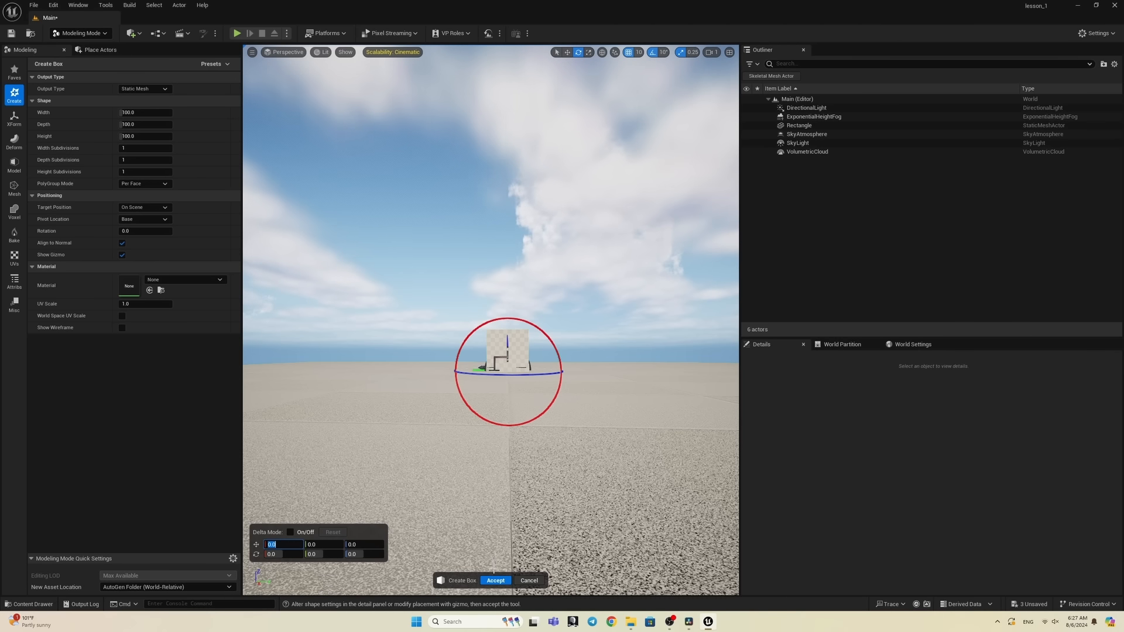
pyautogui.click(496, 580)
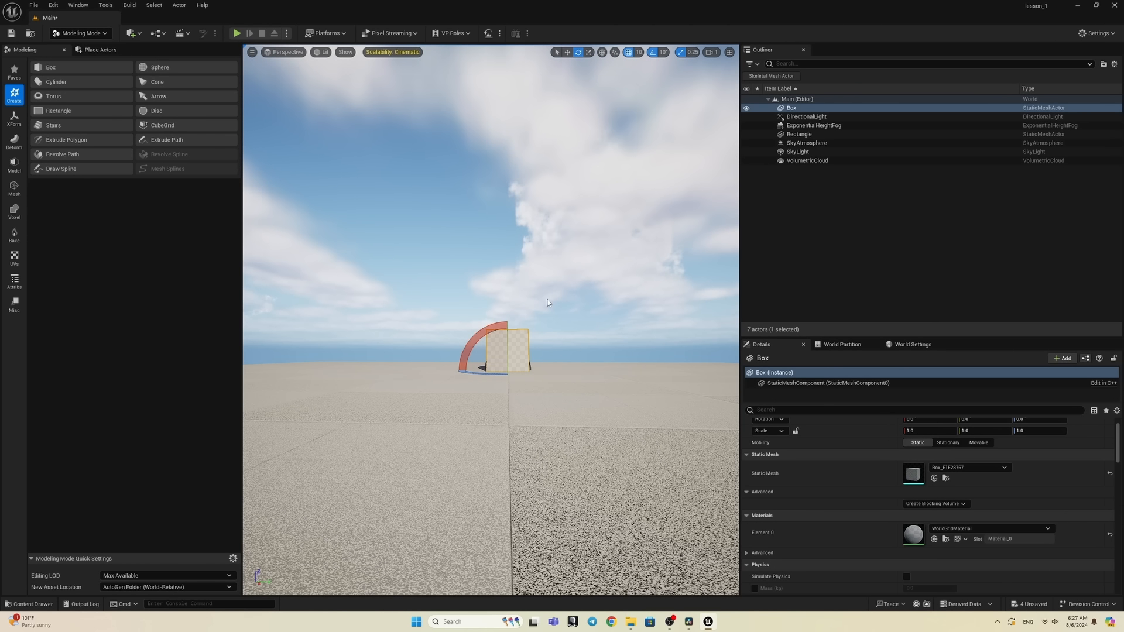
pyautogui.click(549, 315)
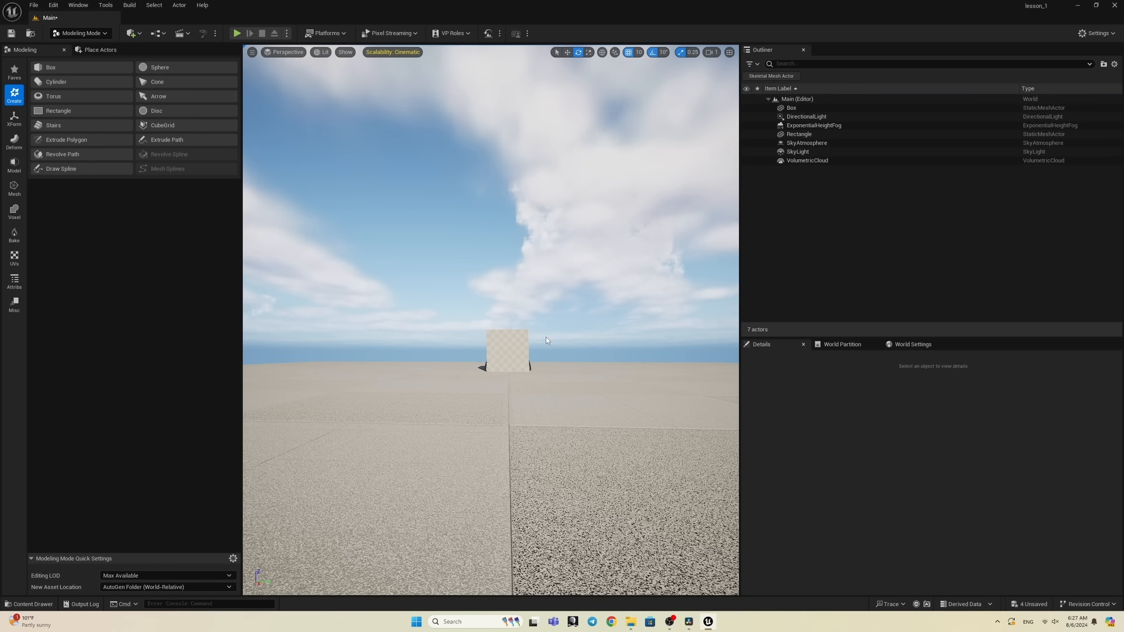
# Step: Rotate the directional light to a Y rotation of -12° and a Z rotation of about -195°
pyautogui.moveTo(554, 342); pyautogui.dragTo(470, 420, button='right')
pyautogui.click(843, 116)
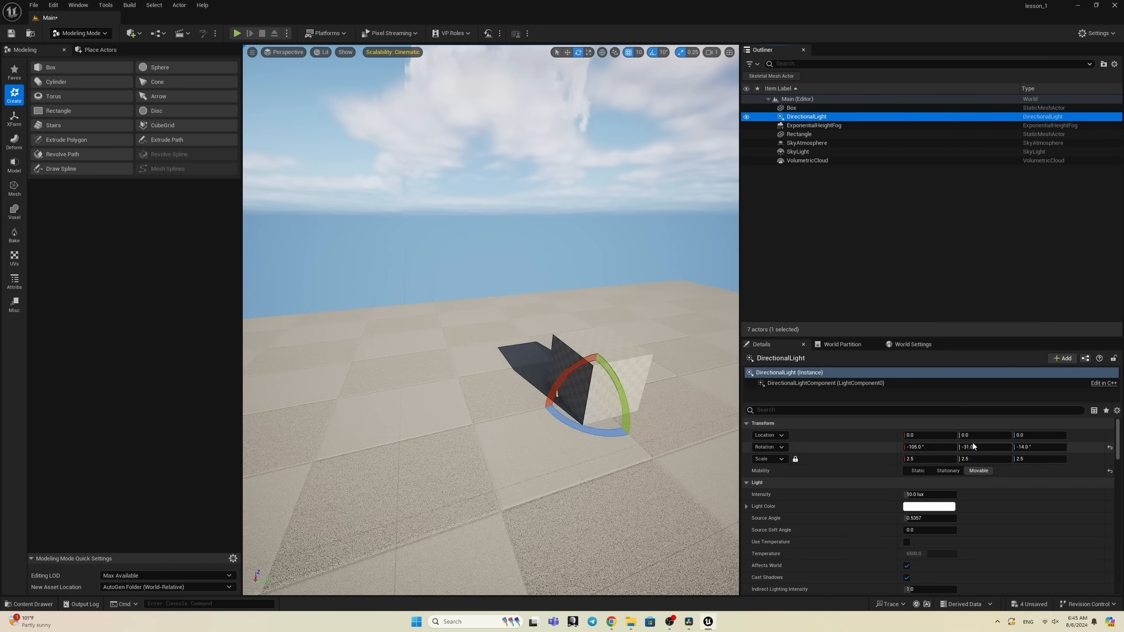
pyautogui.moveTo(973, 447); pyautogui.dragTo(925, 448)
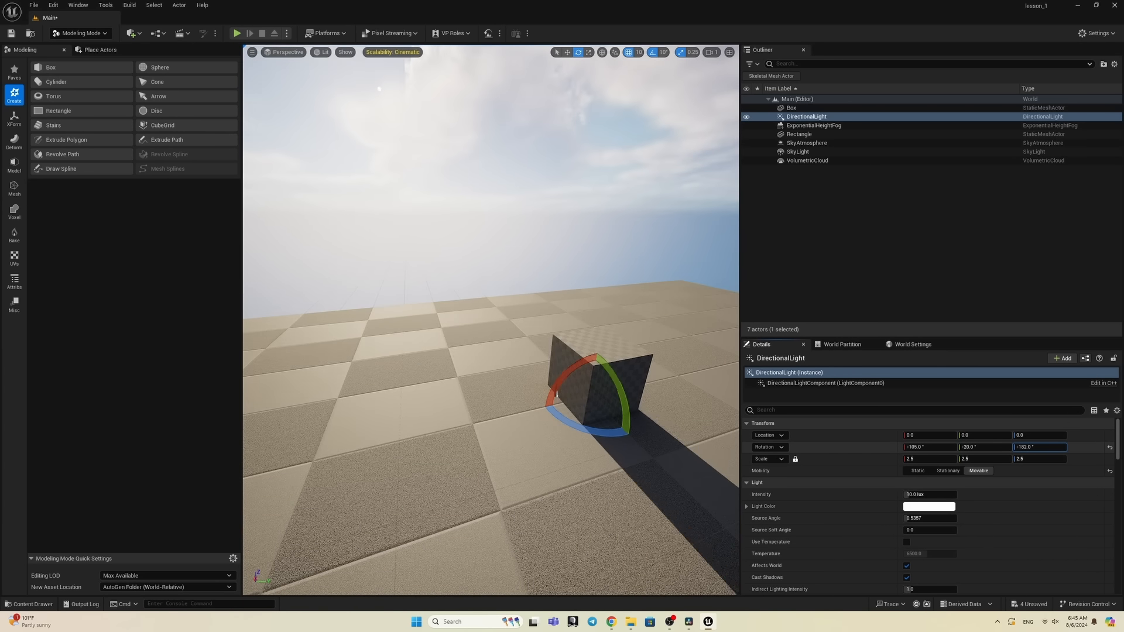
pyautogui.moveTo(689, 306); pyautogui.dragTo(623, 255, button='right')
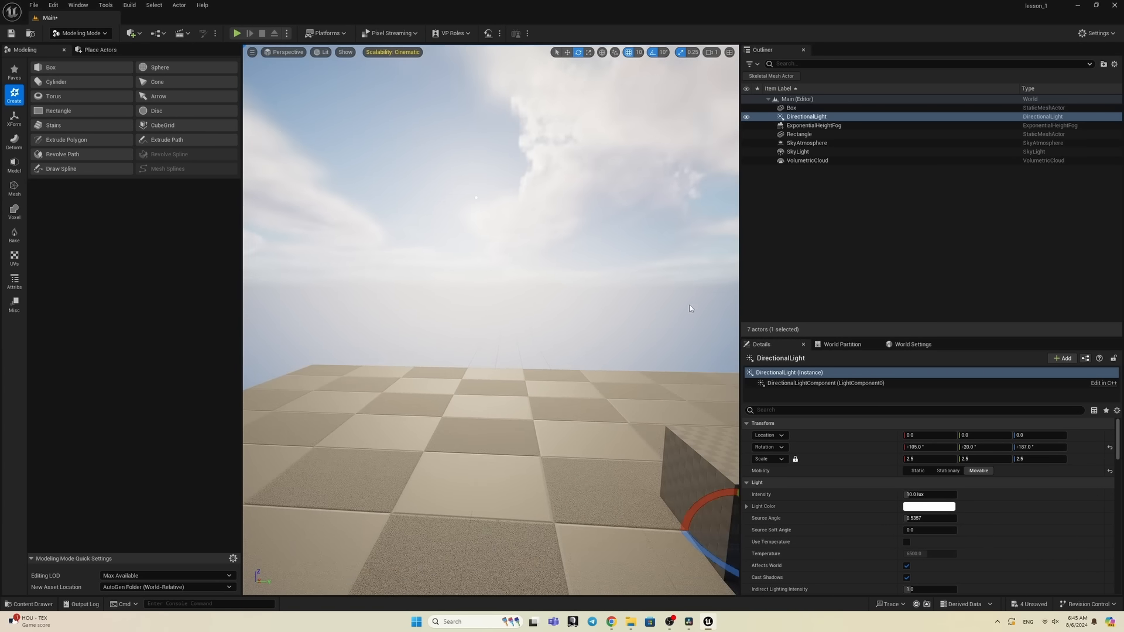
pyautogui.moveTo(972, 447); pyautogui.dragTo(975, 447)
pyautogui.moveTo(1048, 447); pyautogui.dragTo(1043, 446)
pyautogui.moveTo(696, 439); pyautogui.dragTo(868, 466, button='right')
pyautogui.press('a')
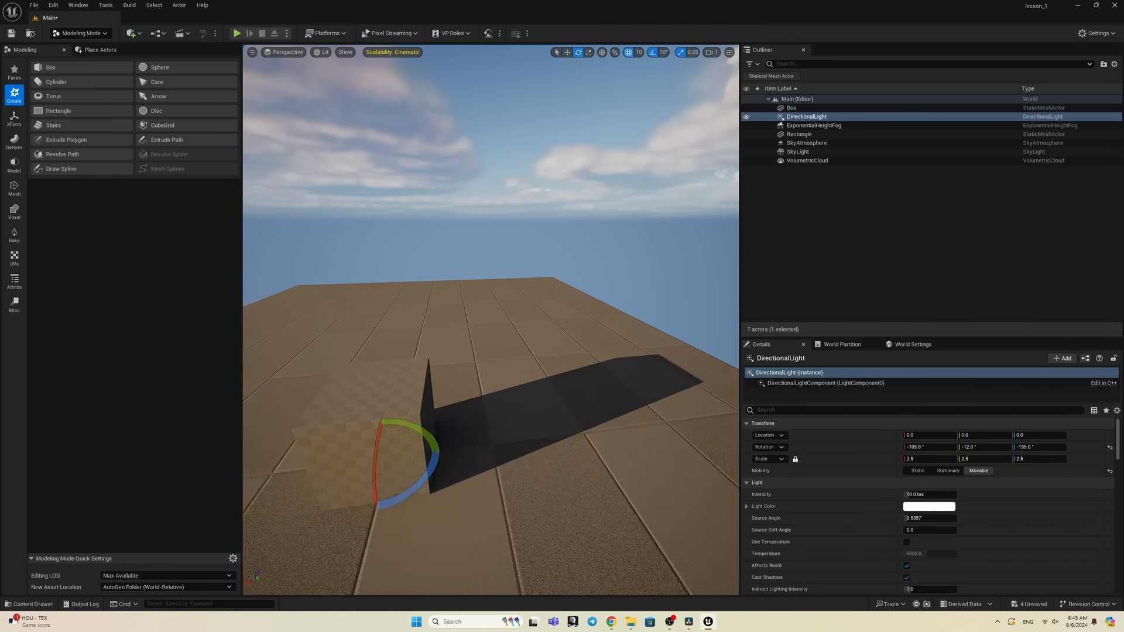
# Step: Set the directional light's Source Angle to 5 to soften the box's shadow and enlarge the sun disc
pyautogui.moveTo(645, 406); pyautogui.dragTo(599, 408, button='middle')
pyautogui.scroll(5, 645, 406)
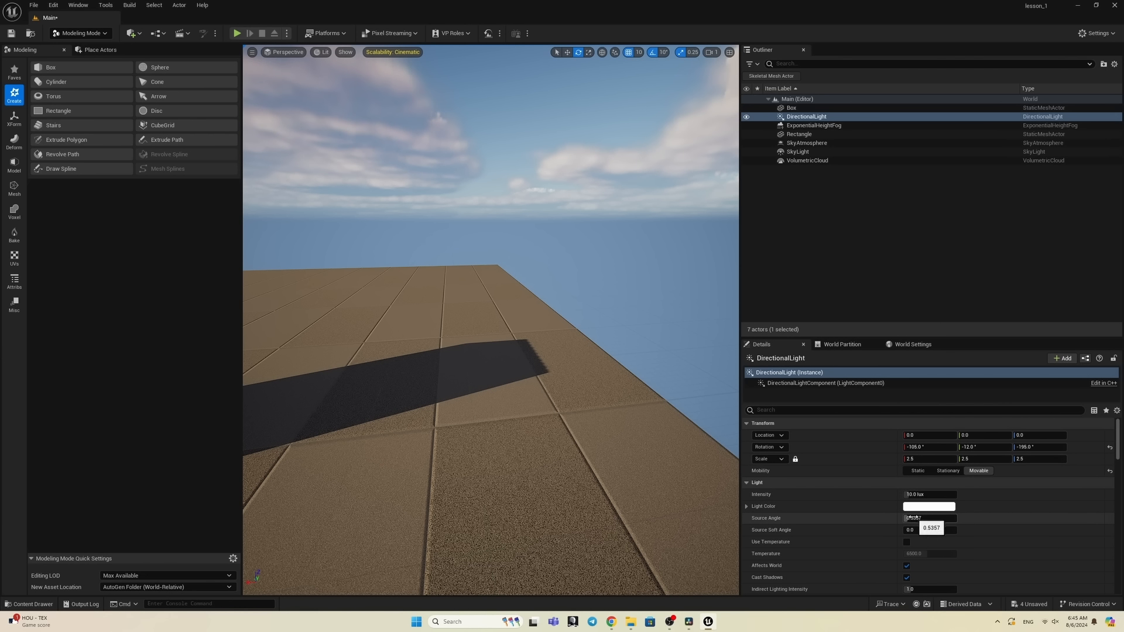
pyautogui.moveTo(911, 518); pyautogui.dragTo(924, 518)
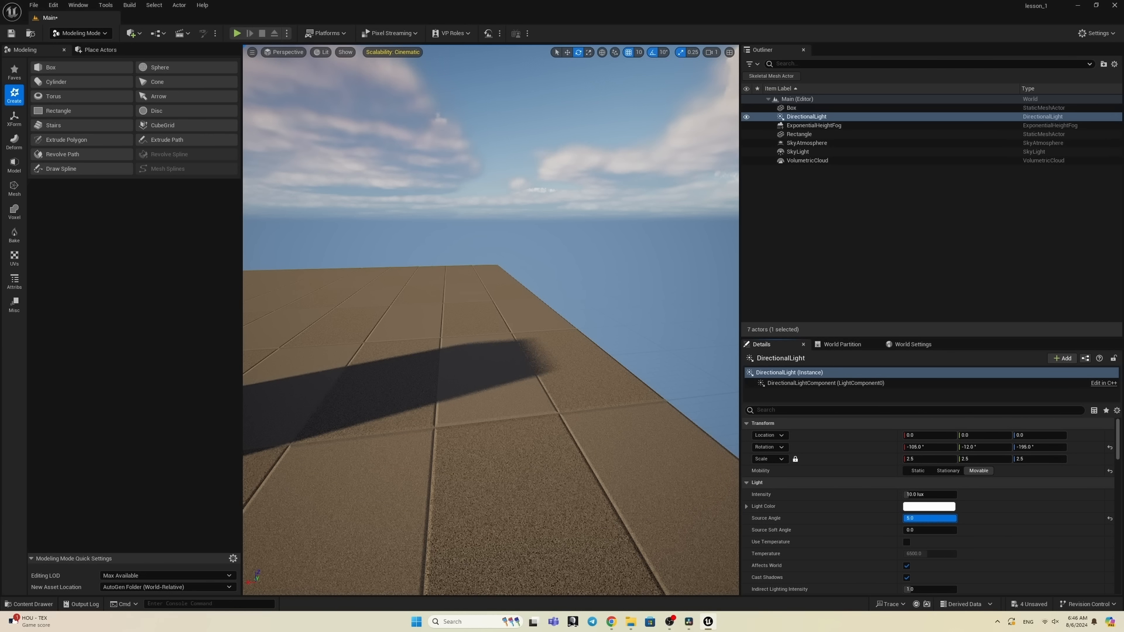
pyautogui.moveTo(503, 379); pyautogui.dragTo(497, 286, button='right')
pyautogui.press('a')
pyautogui.press('a')
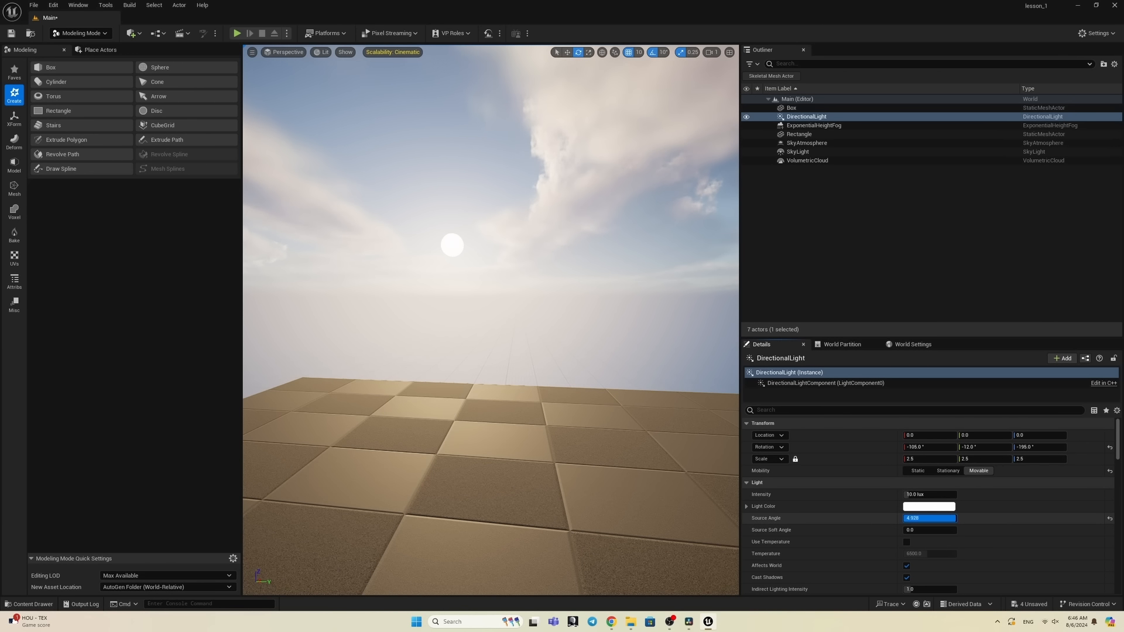
pyautogui.moveTo(942, 519); pyautogui.dragTo(946, 515)
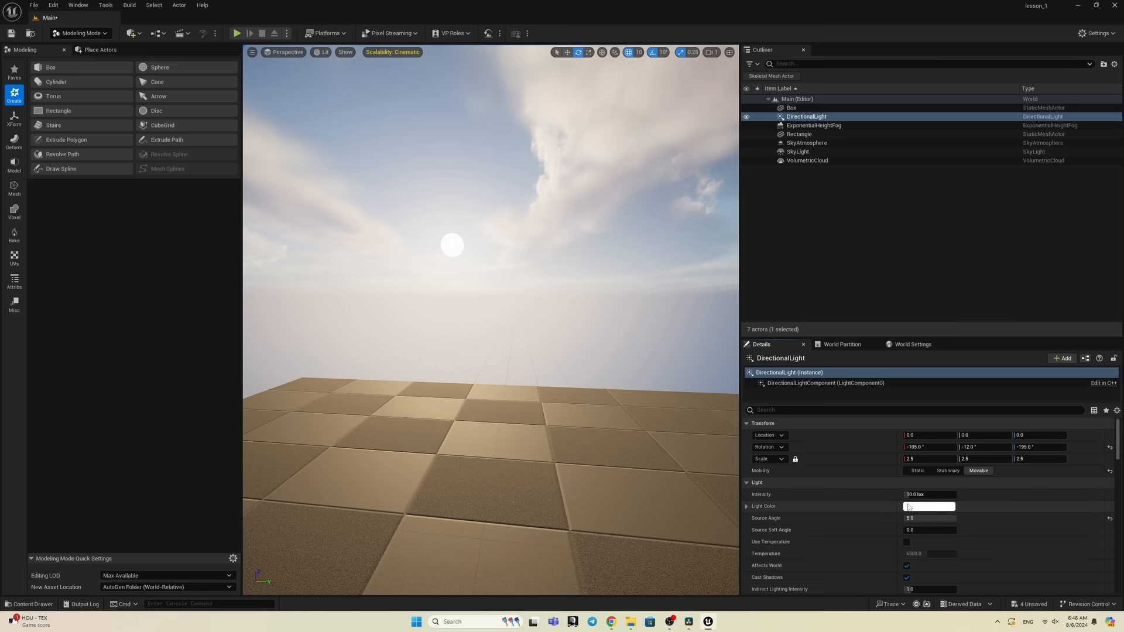
# Step: Try a Source Angle of 20 on the directional light
pyautogui.click(922, 520)
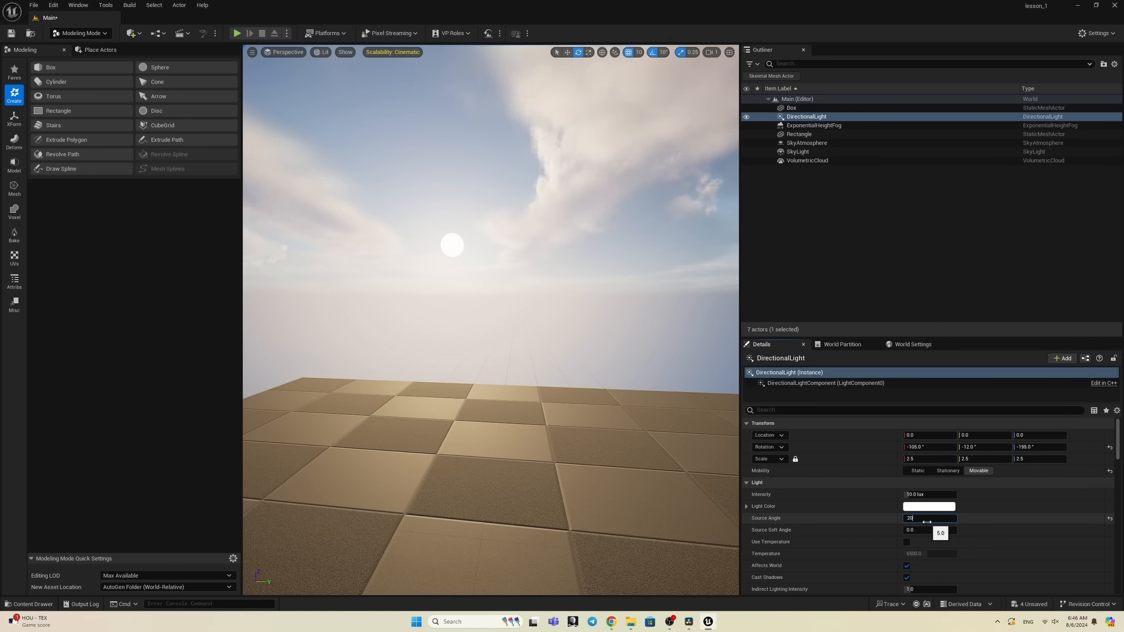
pyautogui.press('Return')
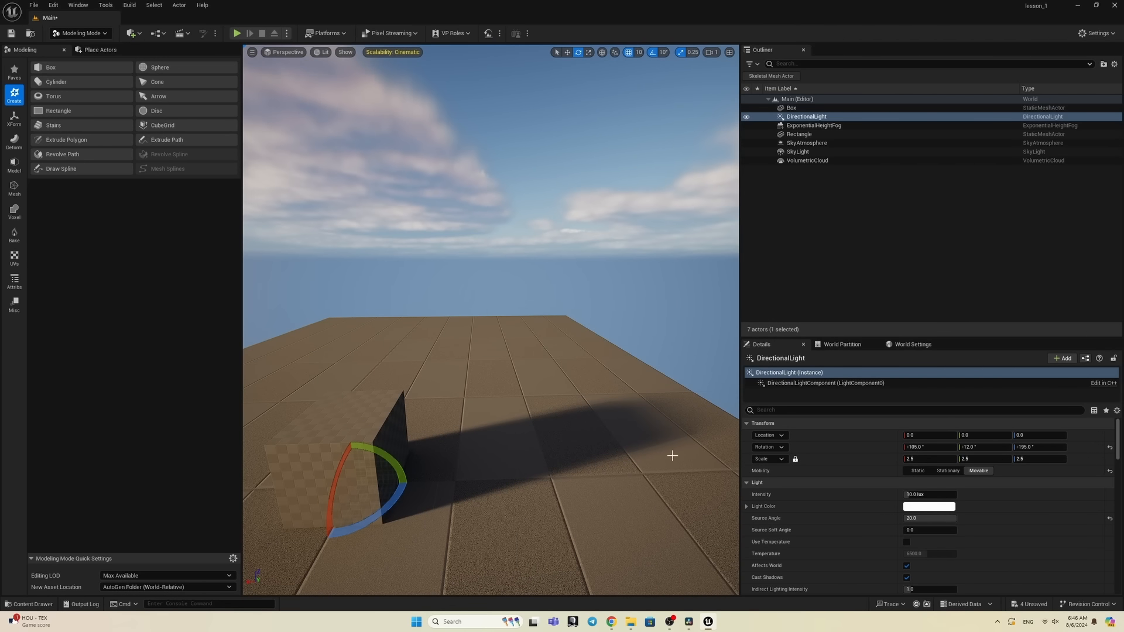
# Step: Return the directional light's Source Angle to 5 and set its Source Soft Angle to 5
pyautogui.moveTo(937, 519)
pyautogui.mouseDown()
pyautogui.moveTo(913, 519)
pyautogui.moveTo(952, 530)
pyautogui.mouseUp()
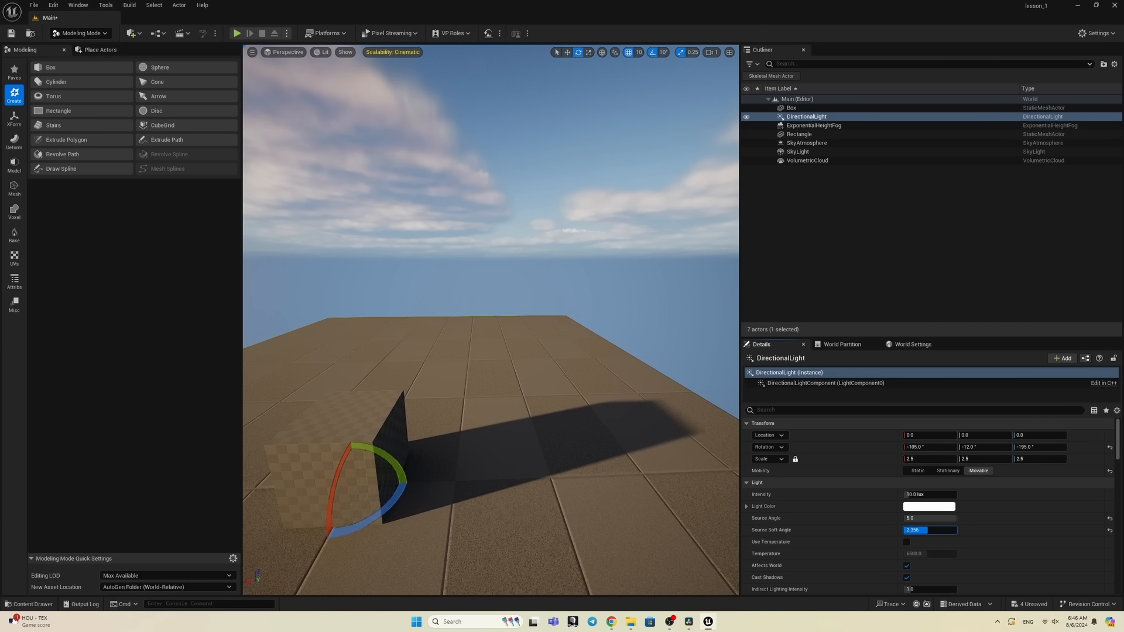
pyautogui.moveTo(579, 378); pyautogui.dragTo(609, 346, button='right')
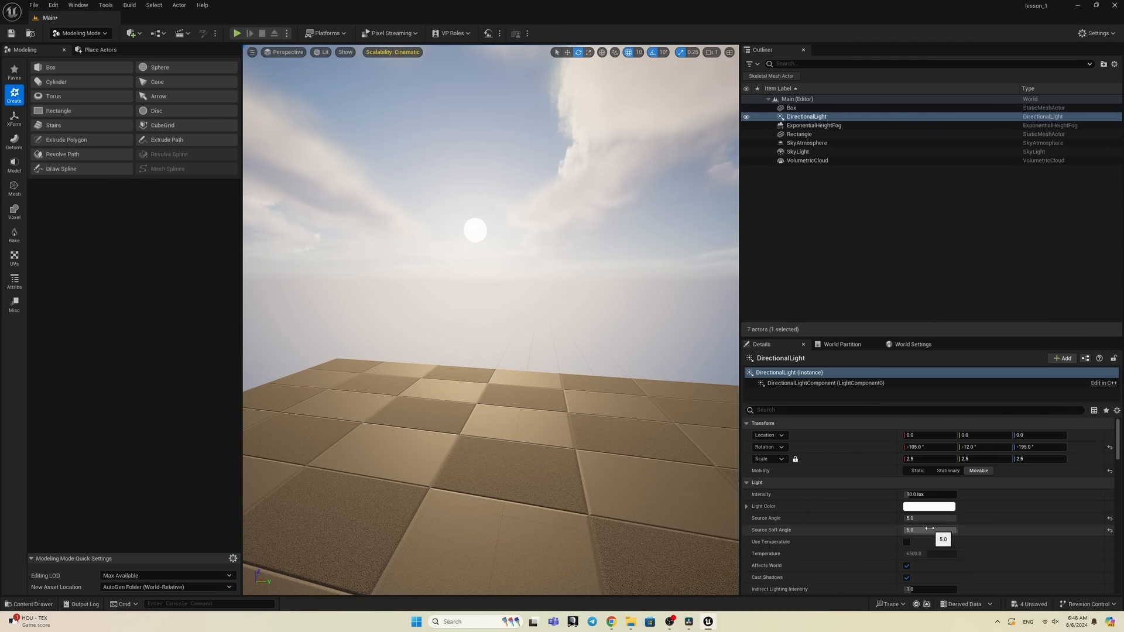
pyautogui.moveTo(930, 530)
pyautogui.mouseDown()
pyautogui.moveTo(917, 530)
pyautogui.moveTo(934, 530)
pyautogui.mouseUp()
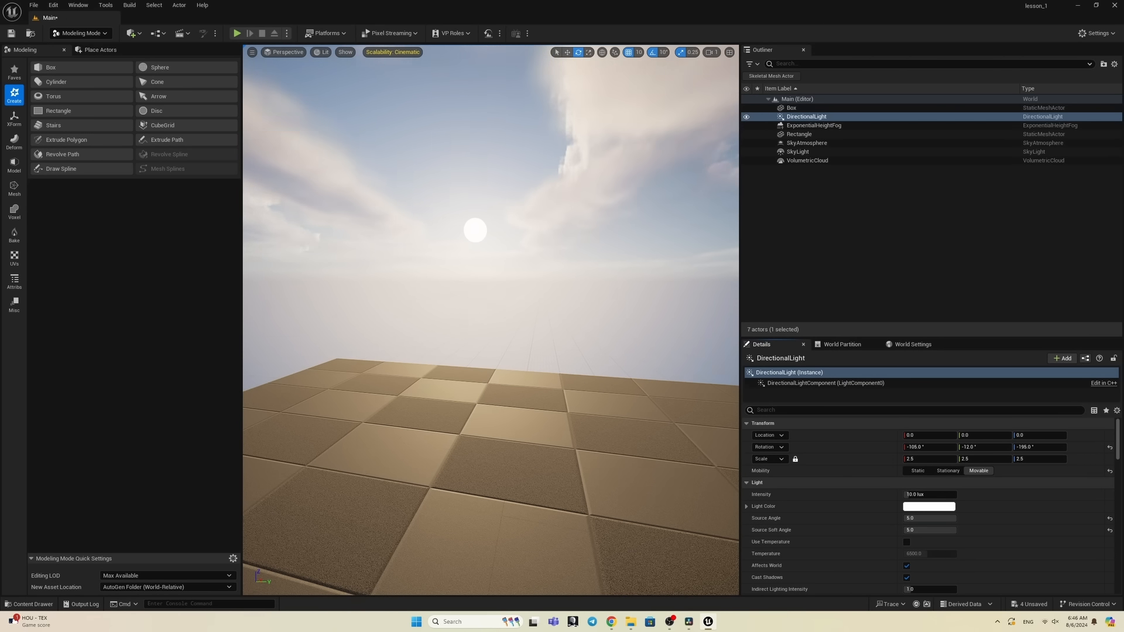
pyautogui.moveTo(527, 357); pyautogui.dragTo(592, 384, button='right')
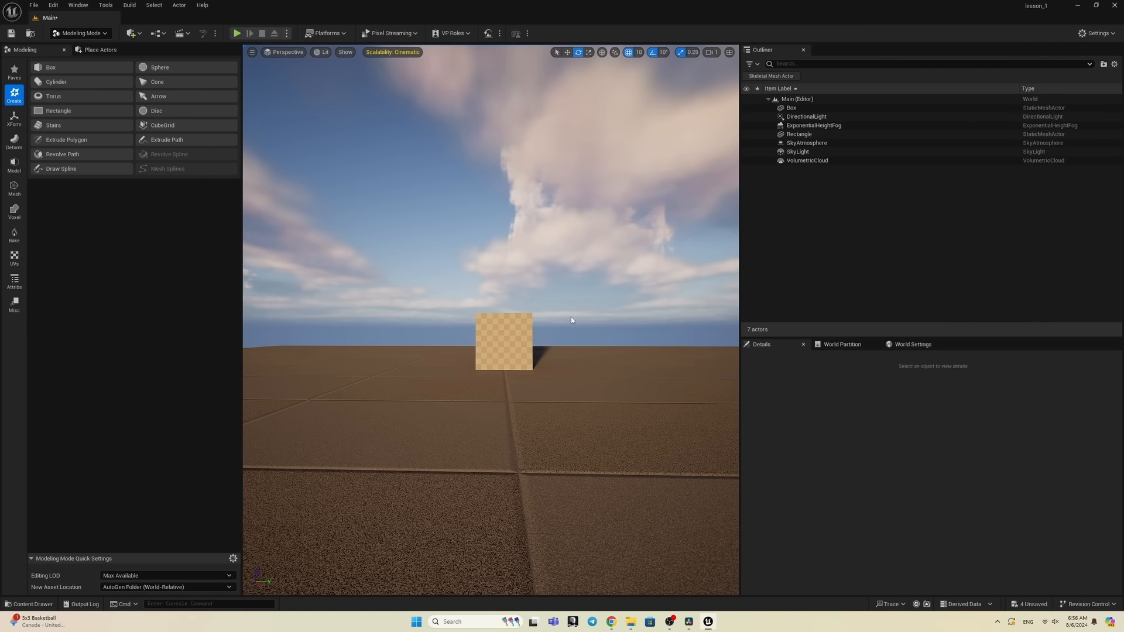
# Step: Reposition the sun interactively low on the horizon behind the box, slightly to its left, so the shadow falls forward and to the right
pyautogui.click(504, 341)
pyautogui.click(429, 274)
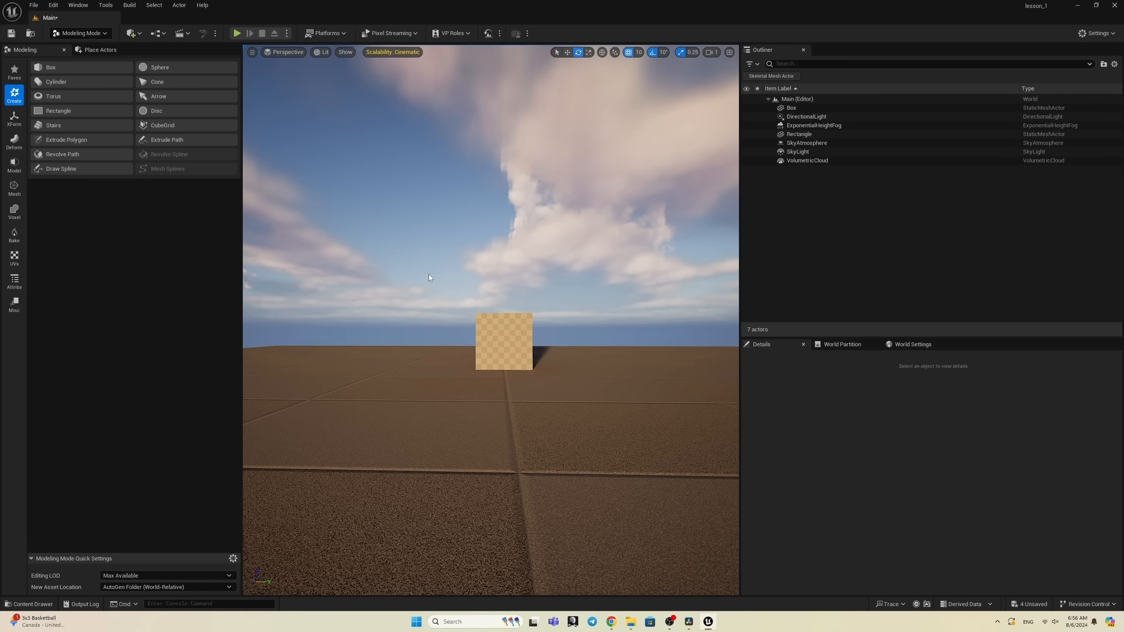
pyautogui.hotkey('ctrl', 'l')
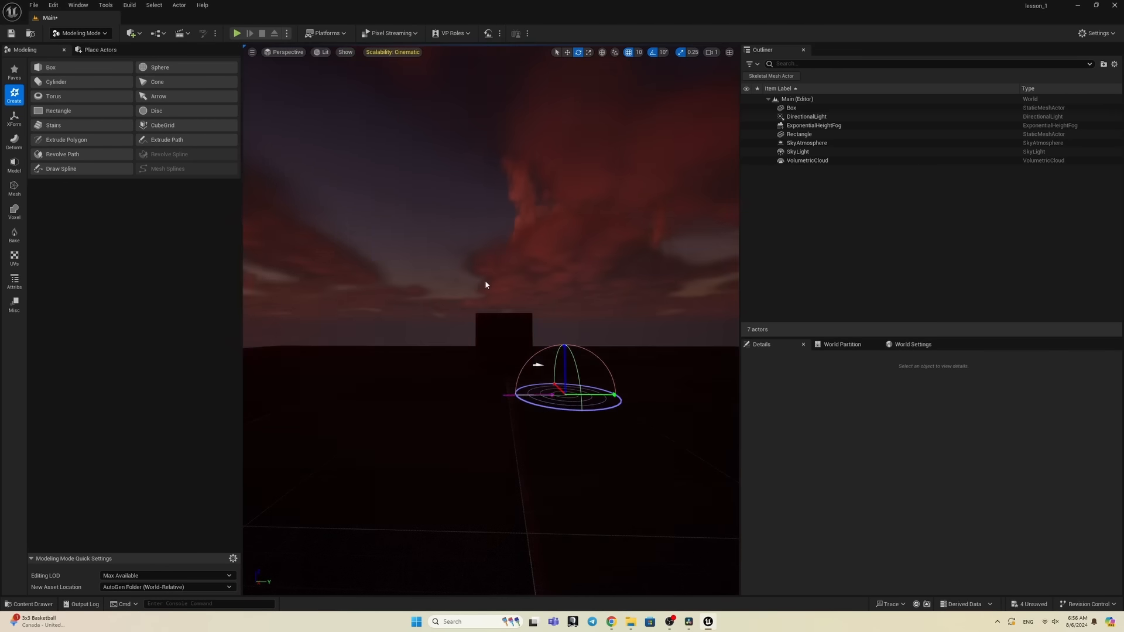
pyautogui.hotkey('ctrl', 'l')
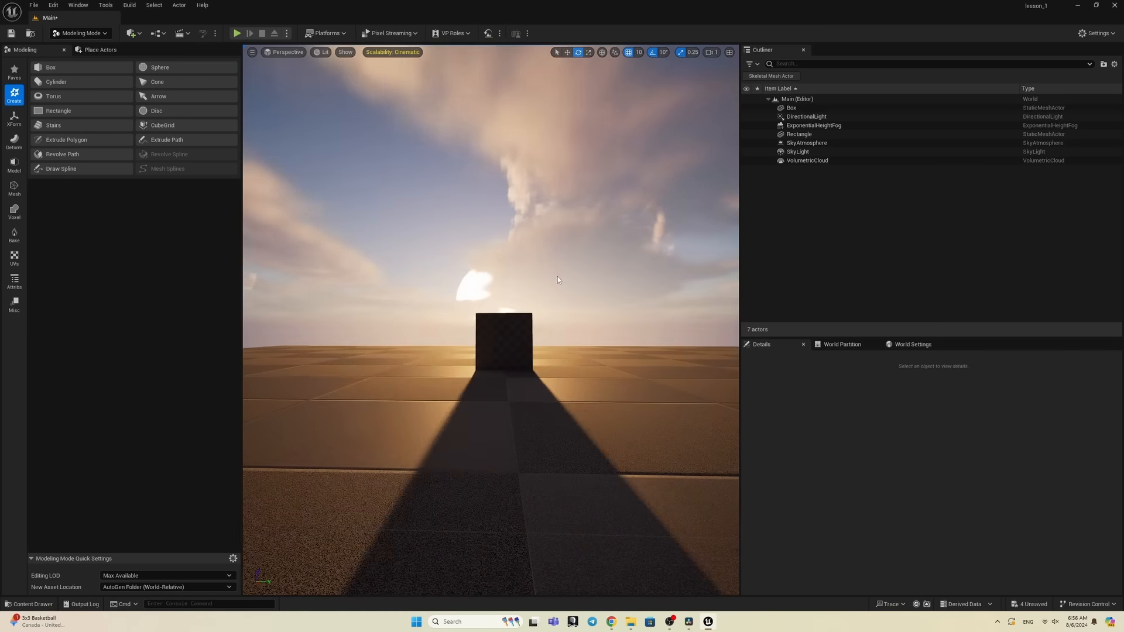
pyautogui.hotkey('ctrl', 'l')
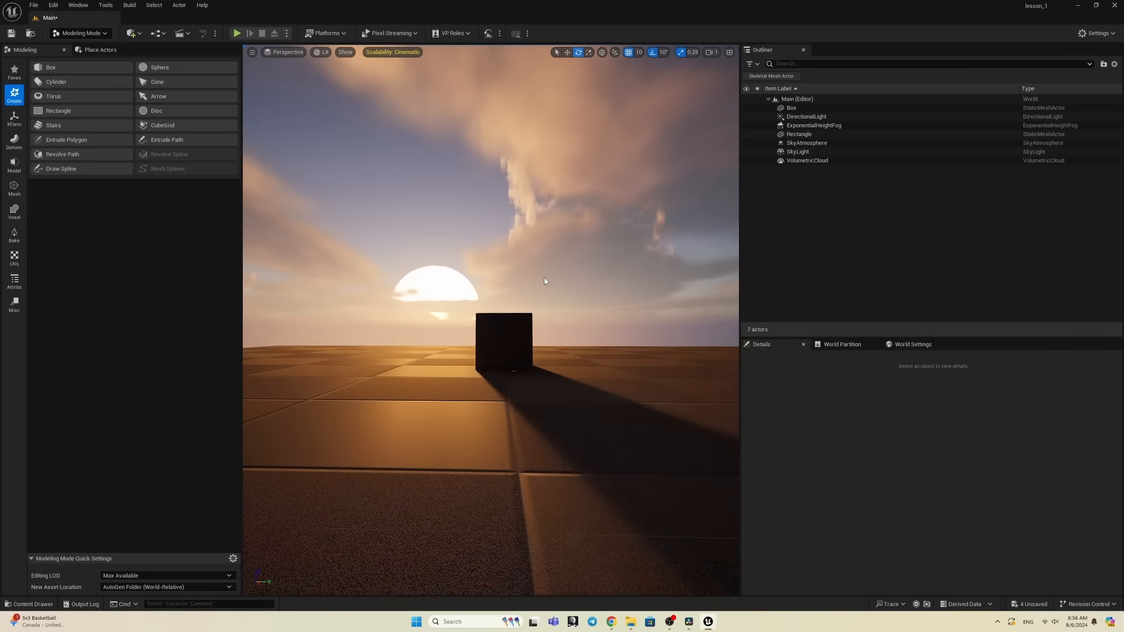
pyautogui.hotkey('ctrl', 'l')
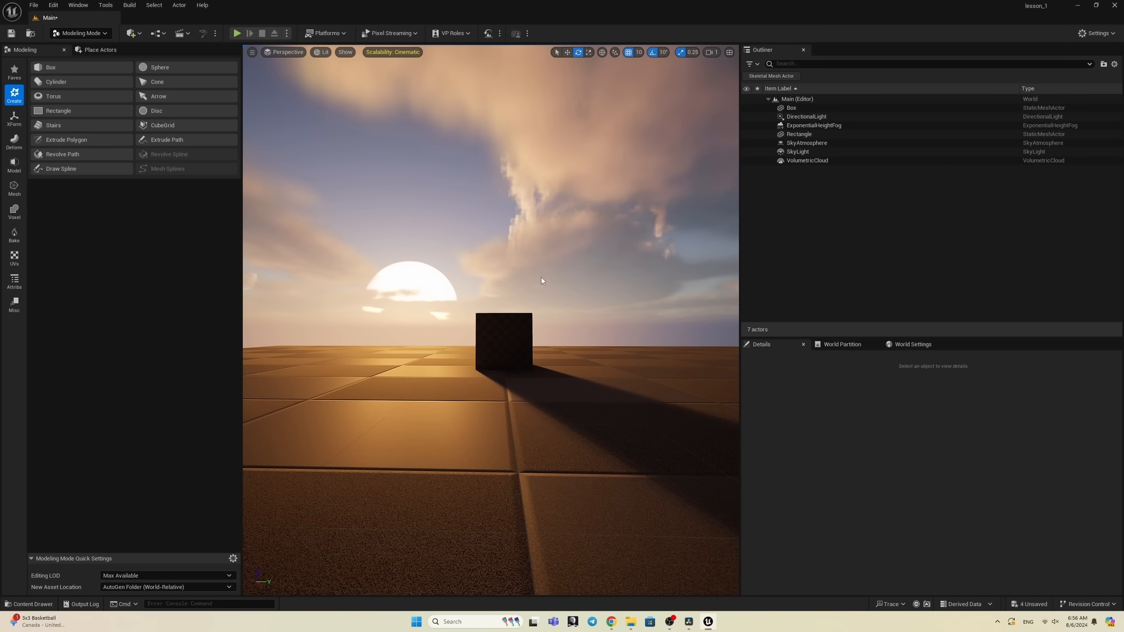
pyautogui.hotkey('ctrl', 'l')
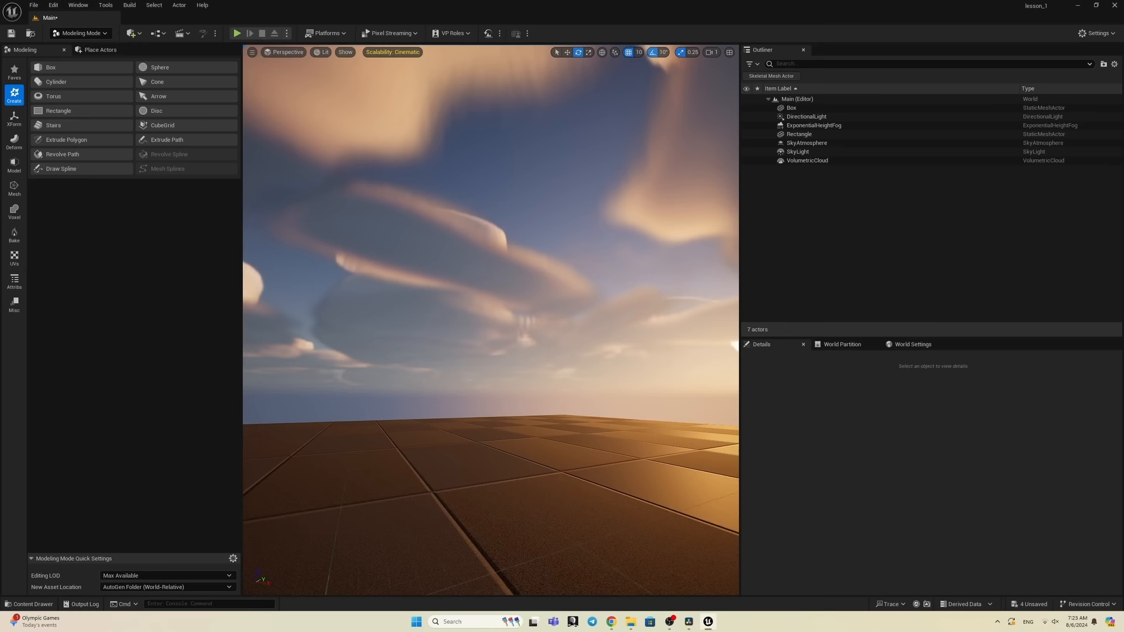
# Step: Select the VolumetricCloud actor and search its Cloud Material choices for "m_cl"
pyautogui.moveTo(491, 321); pyautogui.dragTo(619, 371, button='right')
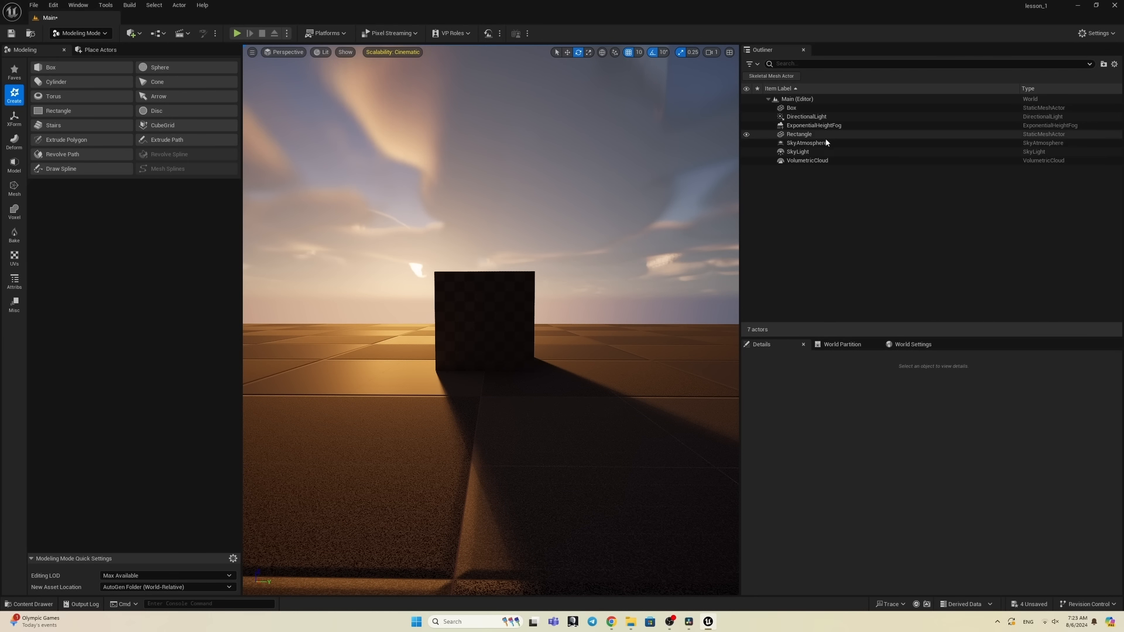
pyautogui.click(806, 161)
pyautogui.scroll(7, 872, 491)
pyautogui.scroll(-7, 867, 489)
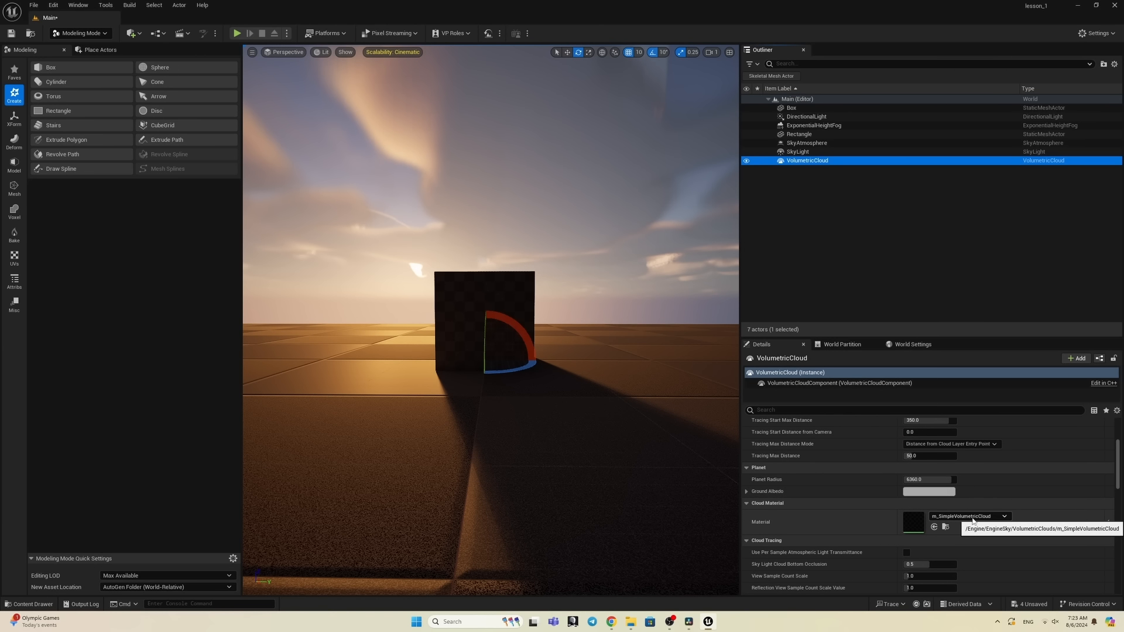
pyautogui.click(991, 519)
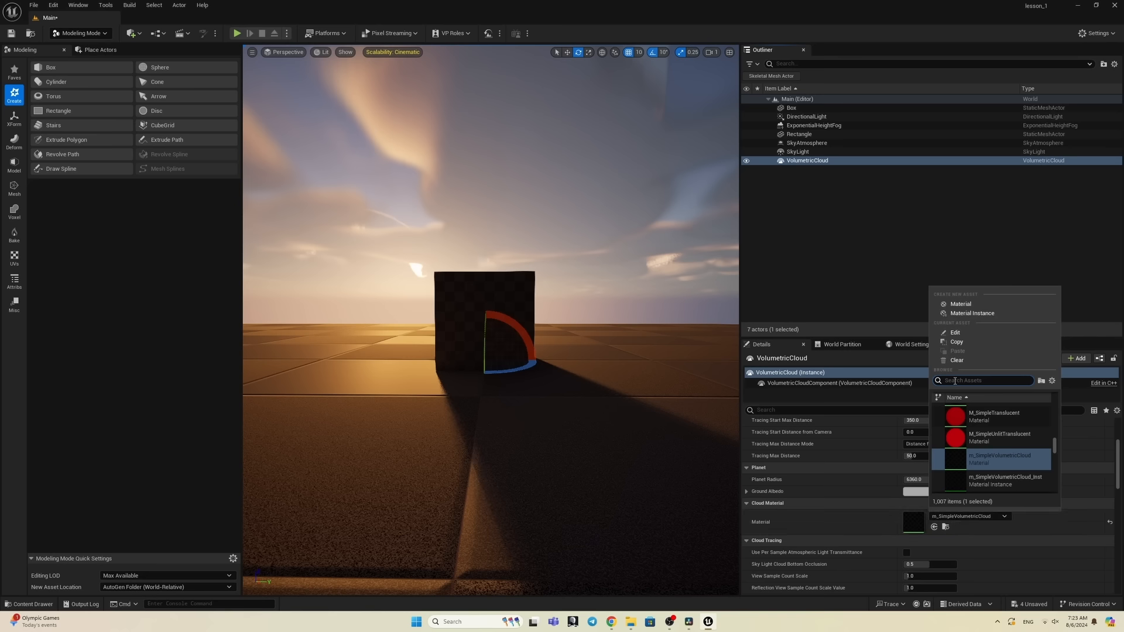
pyautogui.write('m_cl')
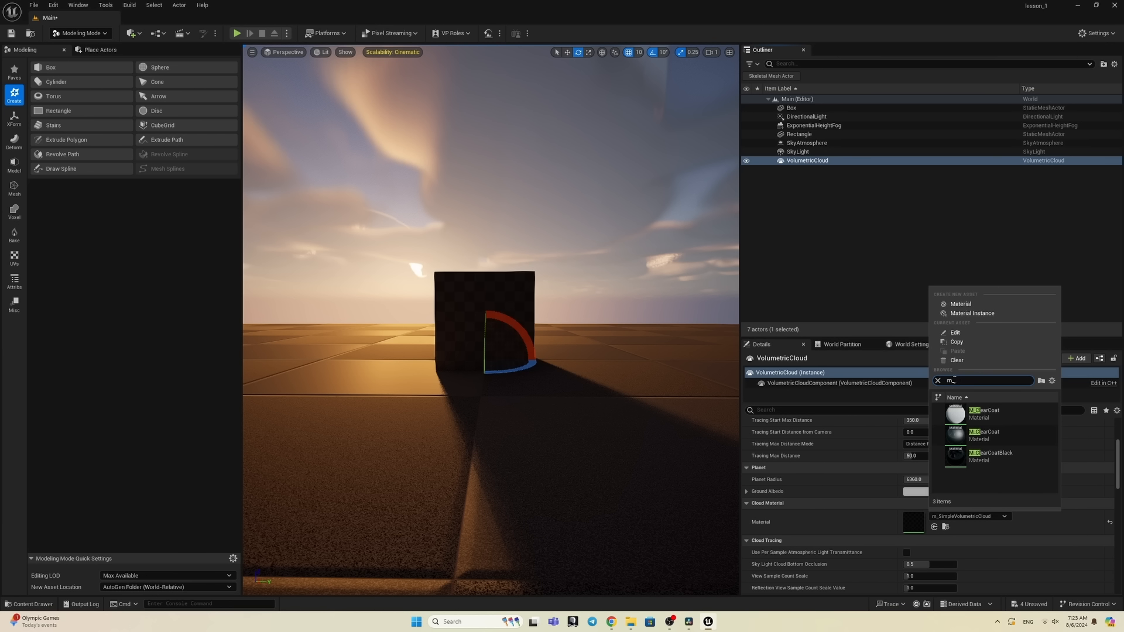
# Step: Search all content for "cloud" and assign the MI_VolumeCloud material instance as the VolumetricCloud's material
pyautogui.click(30, 603)
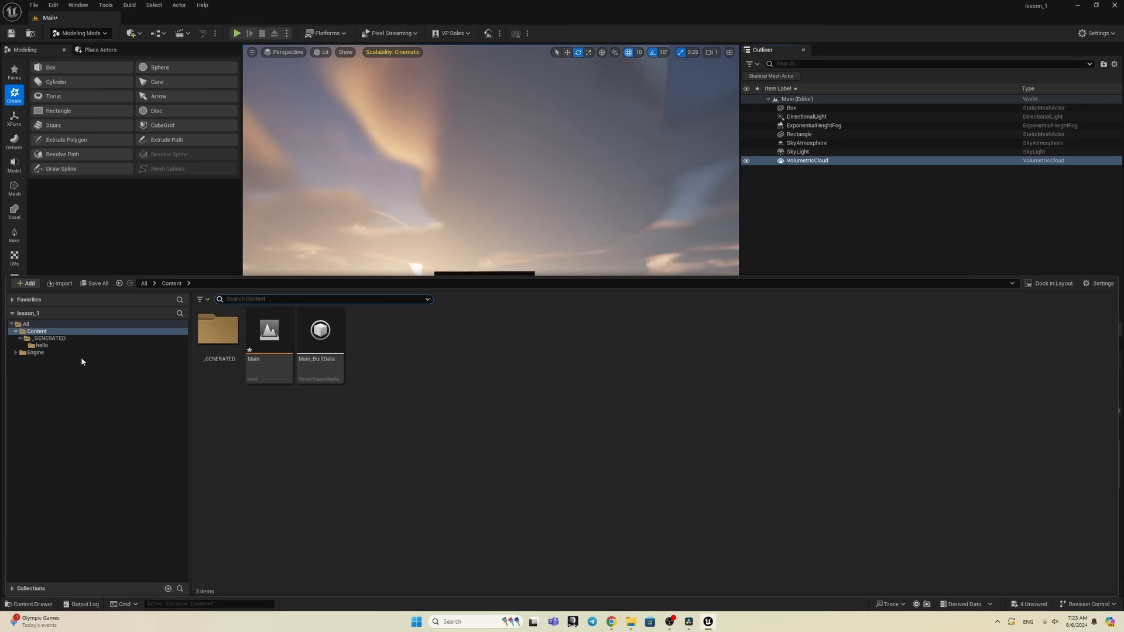
pyautogui.click(26, 324)
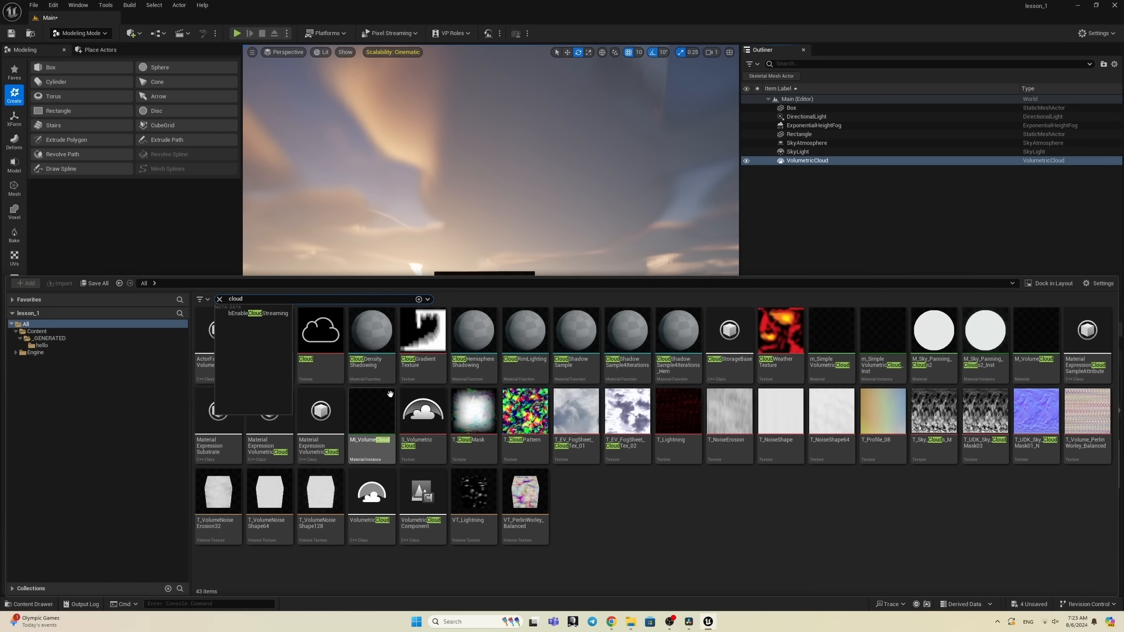
pyautogui.click(373, 450)
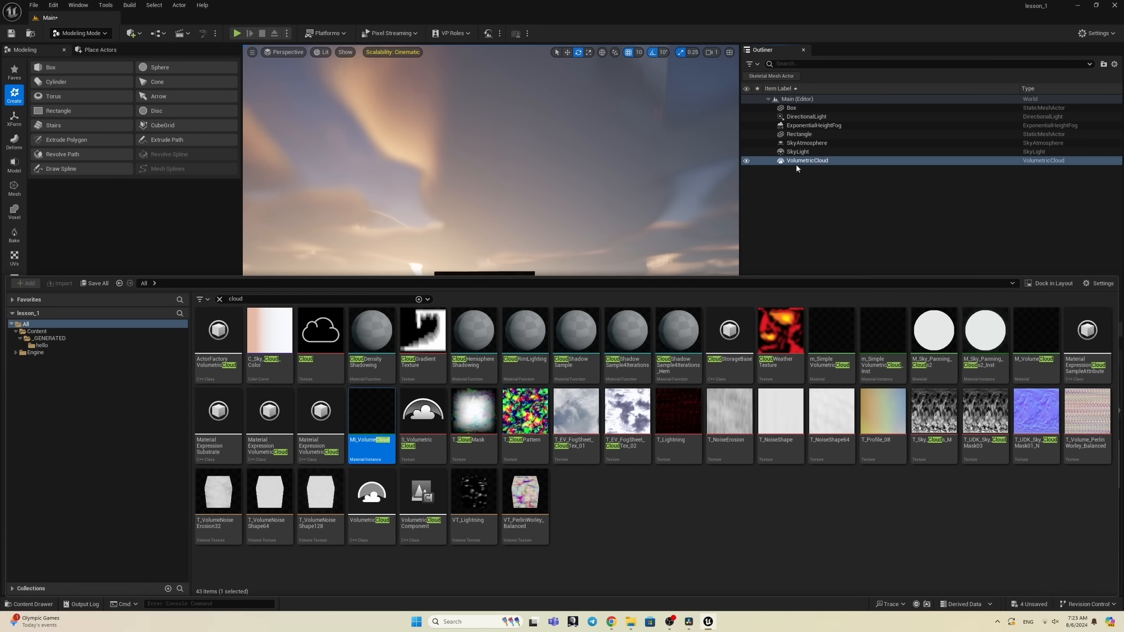
pyautogui.moveTo(372, 411); pyautogui.dragTo(973, 529)
pyautogui.click(935, 529)
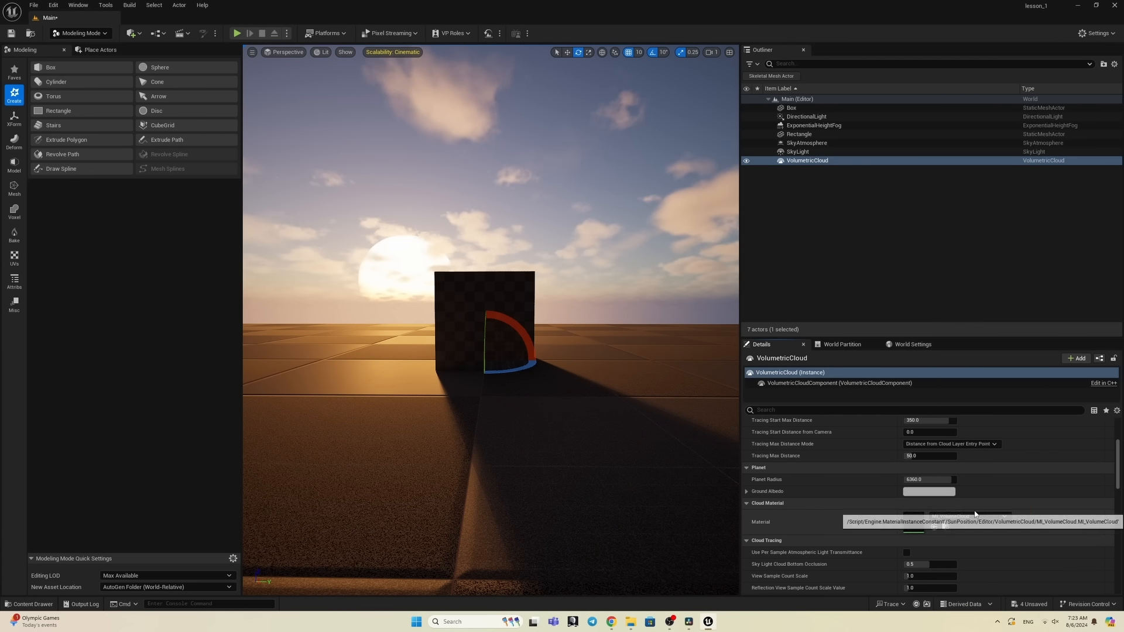
# Step: Search the cloud material choices for "m_volu" and replace the VolumetricCloud's material with M_VolumeCloud
pyautogui.click(1003, 517)
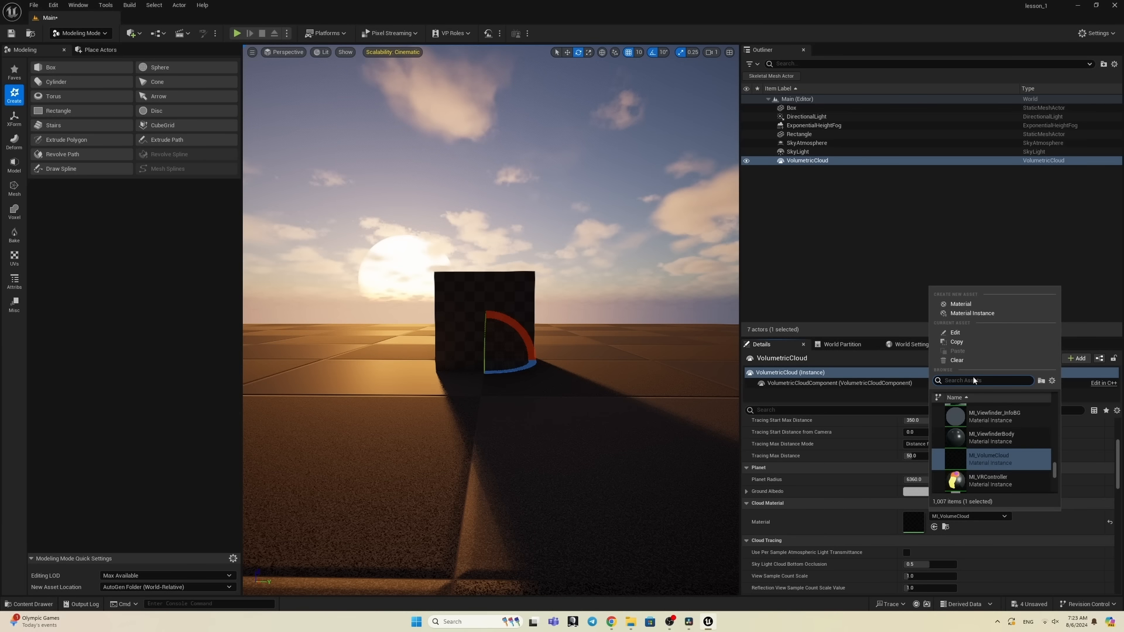
pyautogui.write('m_vol')
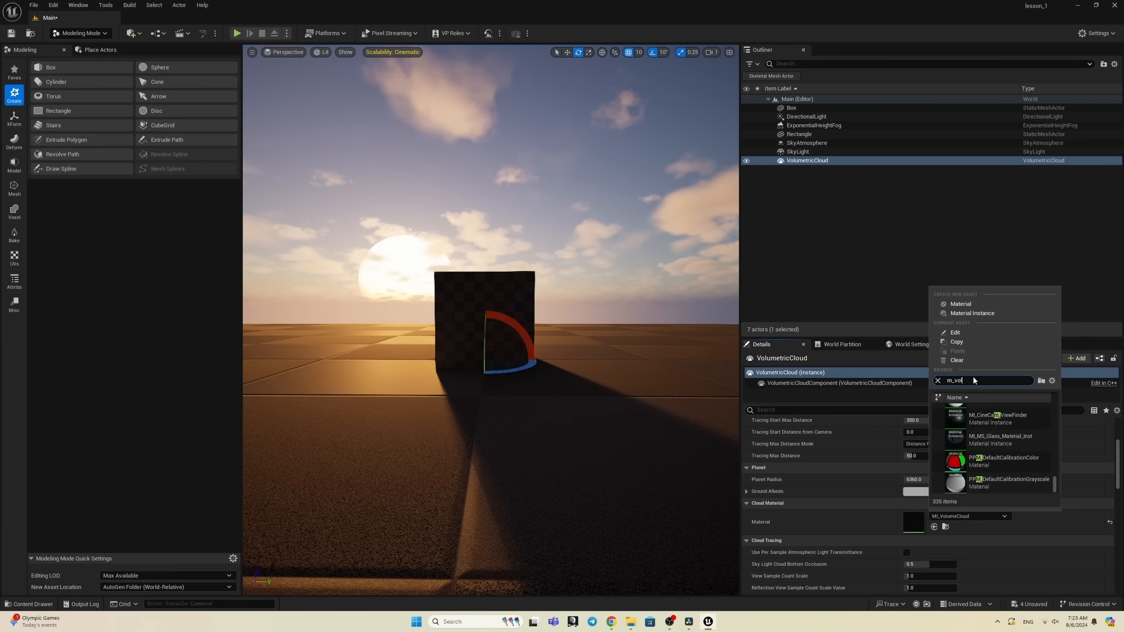
pyautogui.write('u')
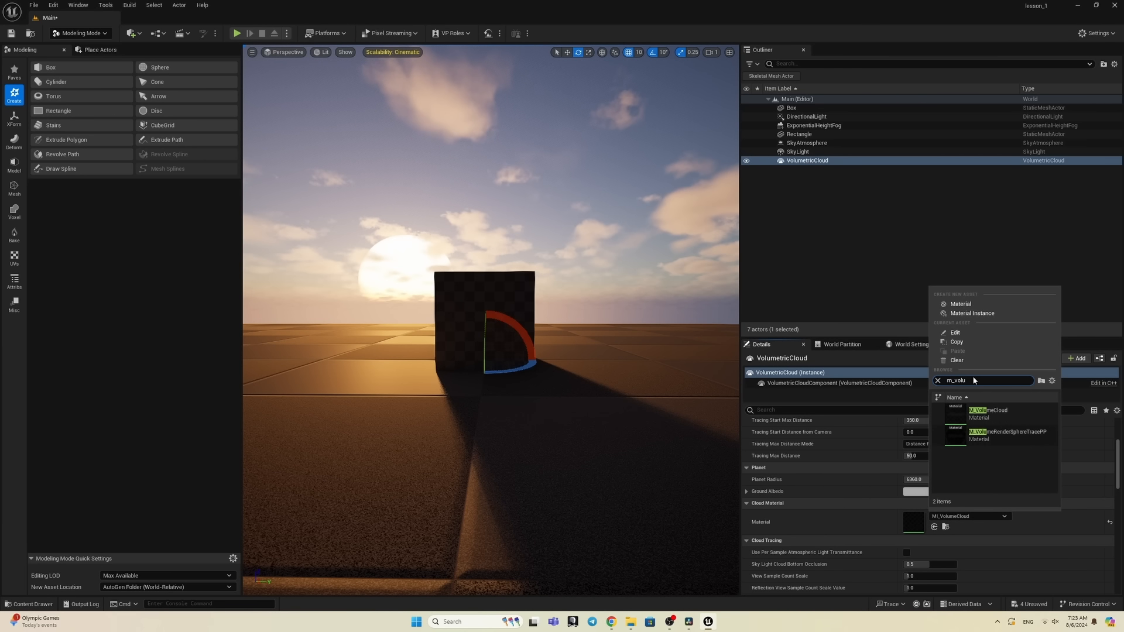
pyautogui.click(1019, 416)
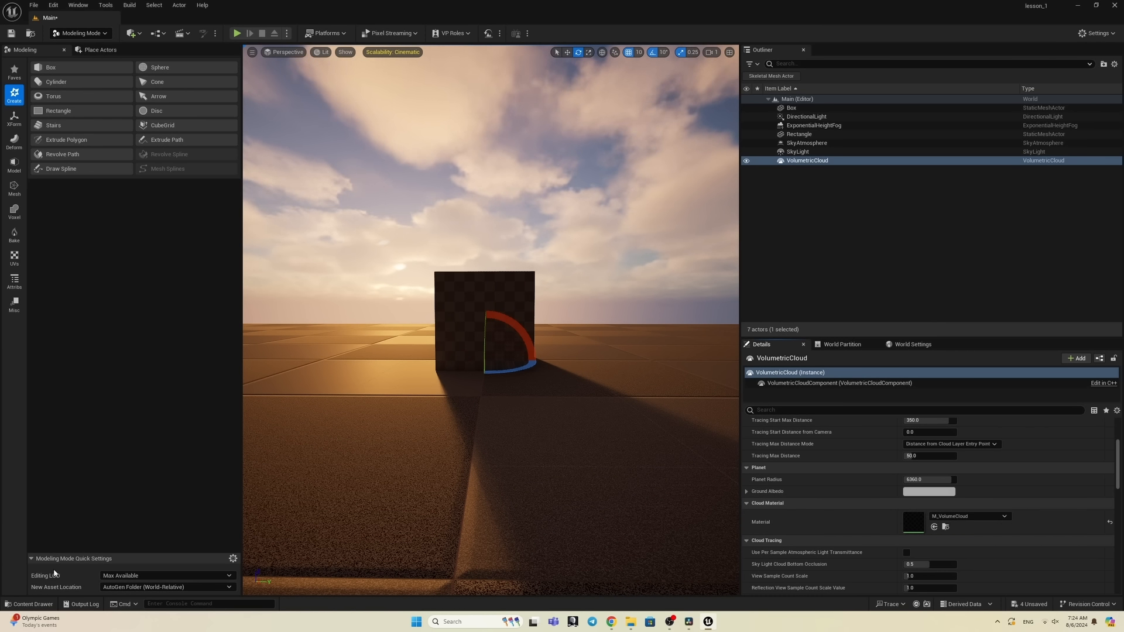
# Step: Select the MI_VolumeCloud material instance among the cloud assets and assign it as the VolumetricCloud's material
pyautogui.click(31, 604)
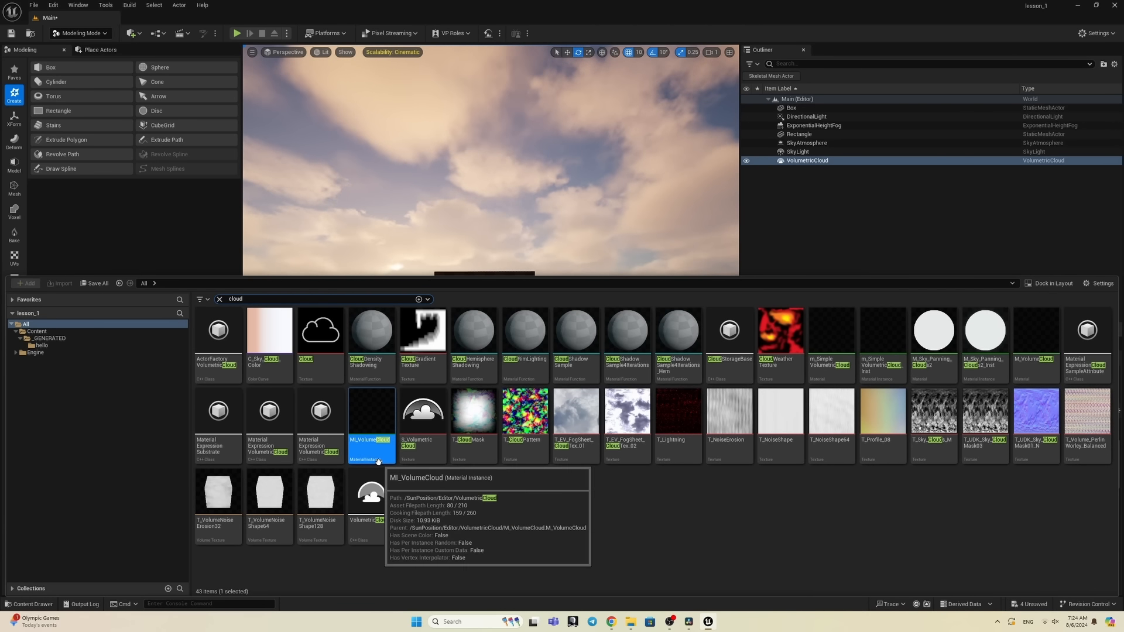
pyautogui.click(1037, 345)
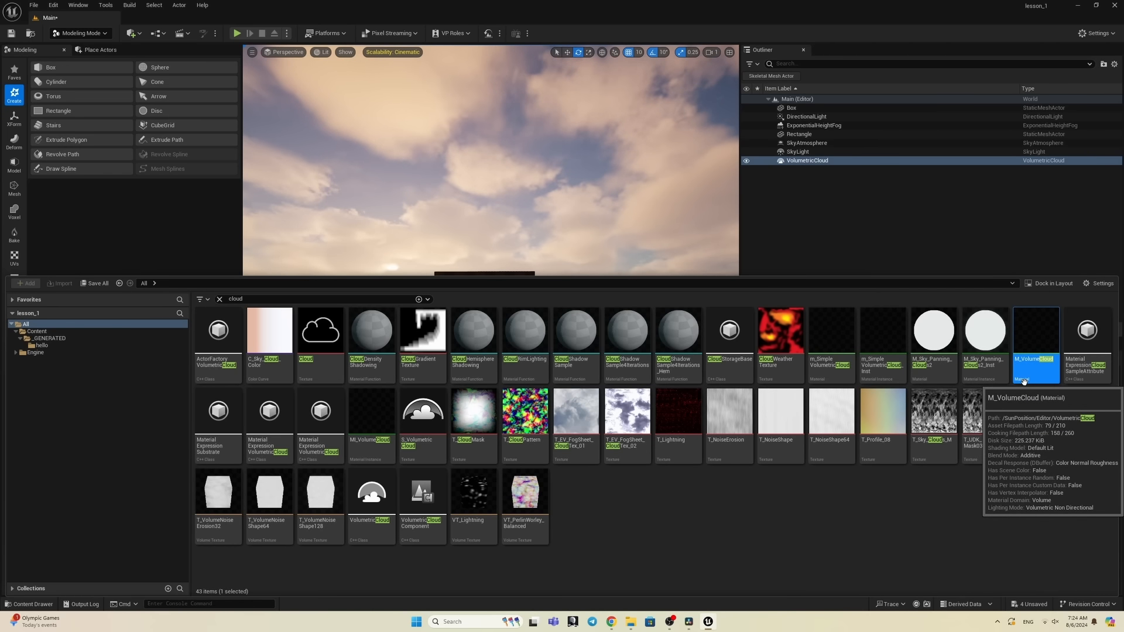
pyautogui.click(371, 419)
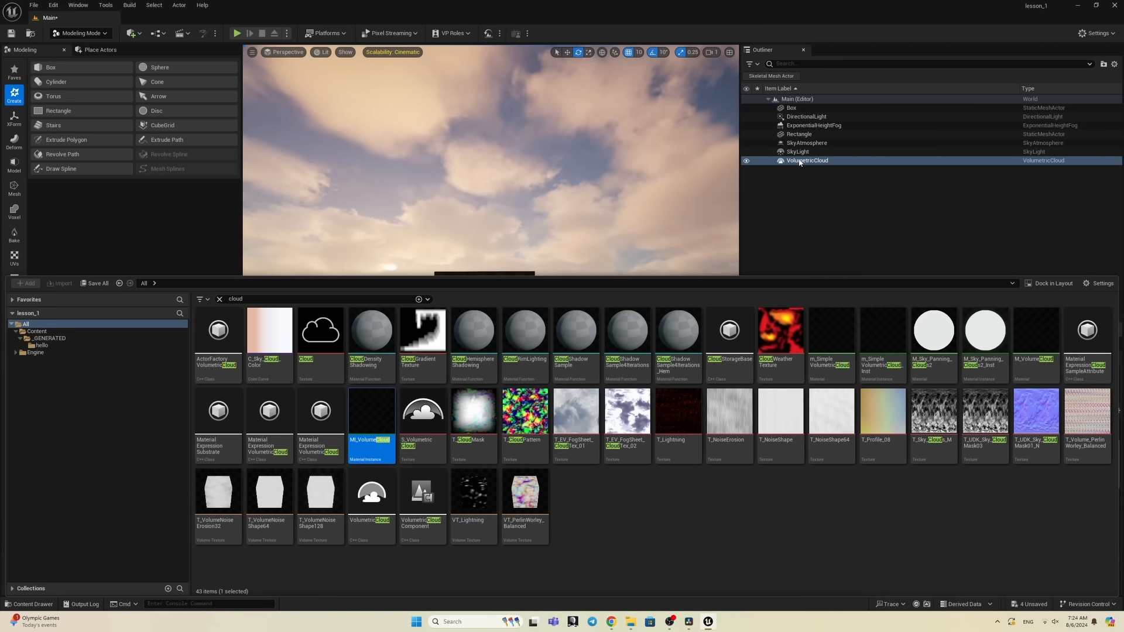
pyautogui.click(820, 160)
pyautogui.click(935, 528)
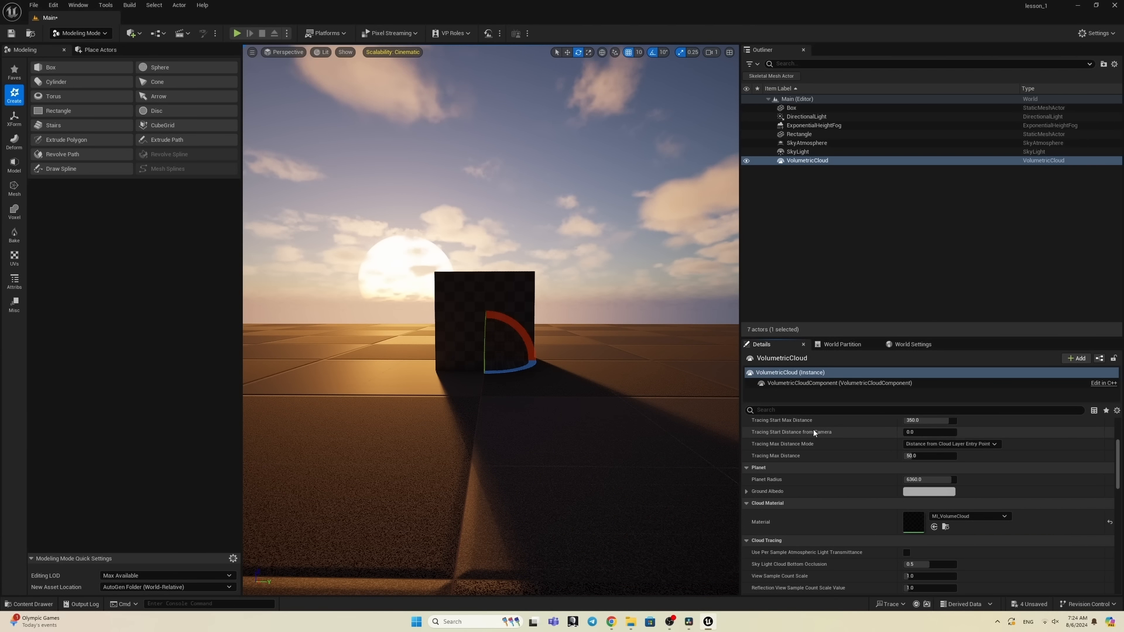
# Step: Open the MI_VolumeCloud material instance for editing and examine its Cloud Layout parameters
pyautogui.doubleClick(915, 525)
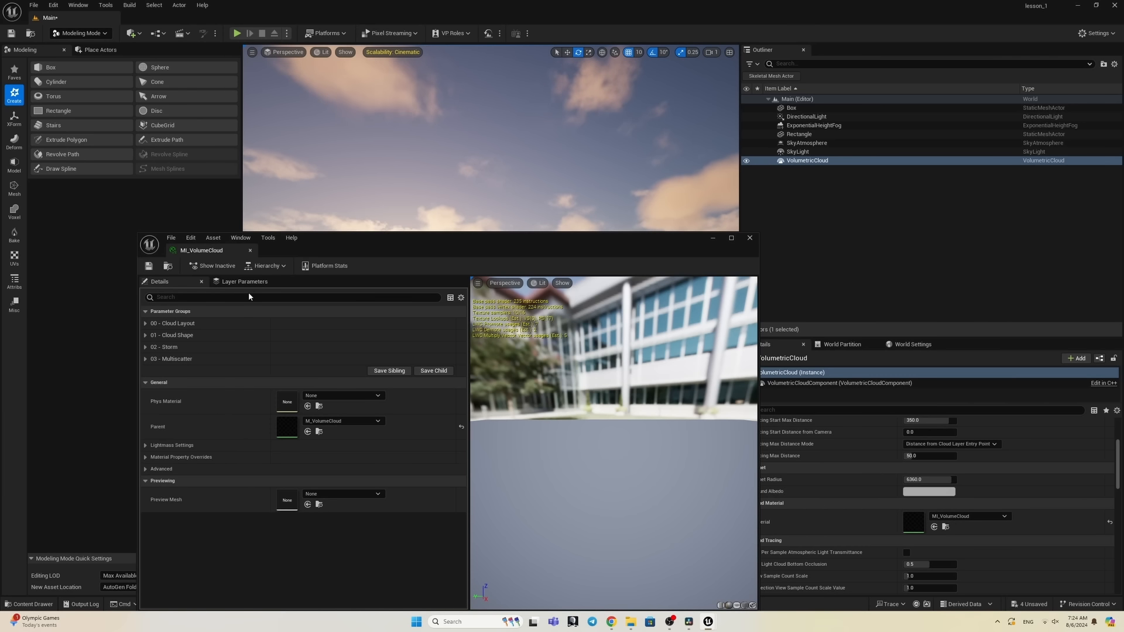
pyautogui.click(146, 323)
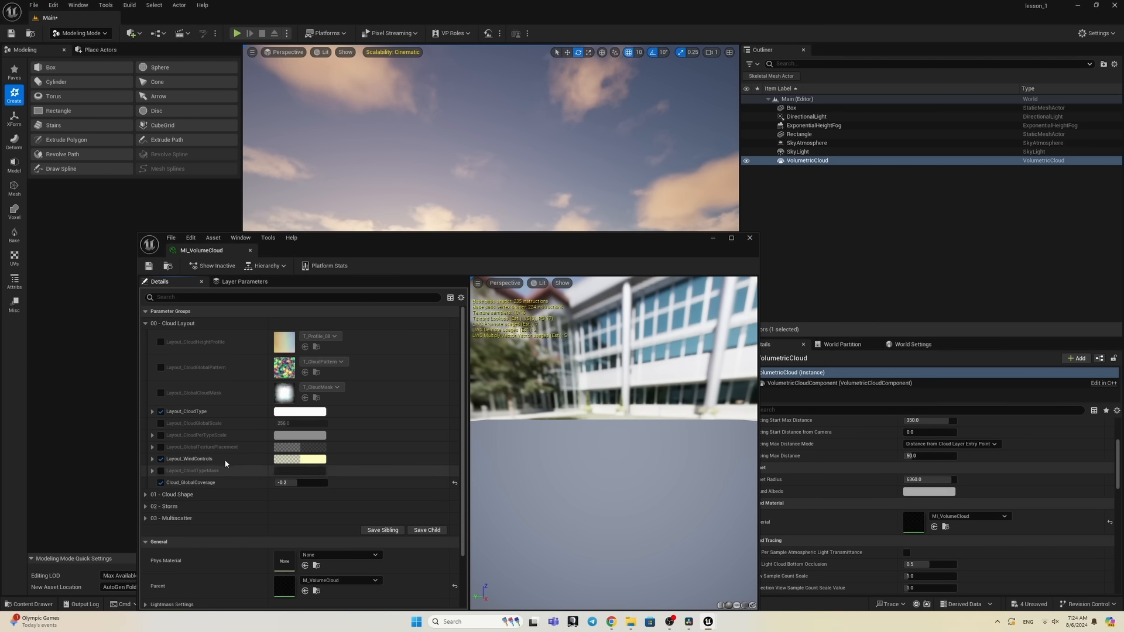
pyautogui.moveTo(384, 243); pyautogui.dragTo(504, 100)
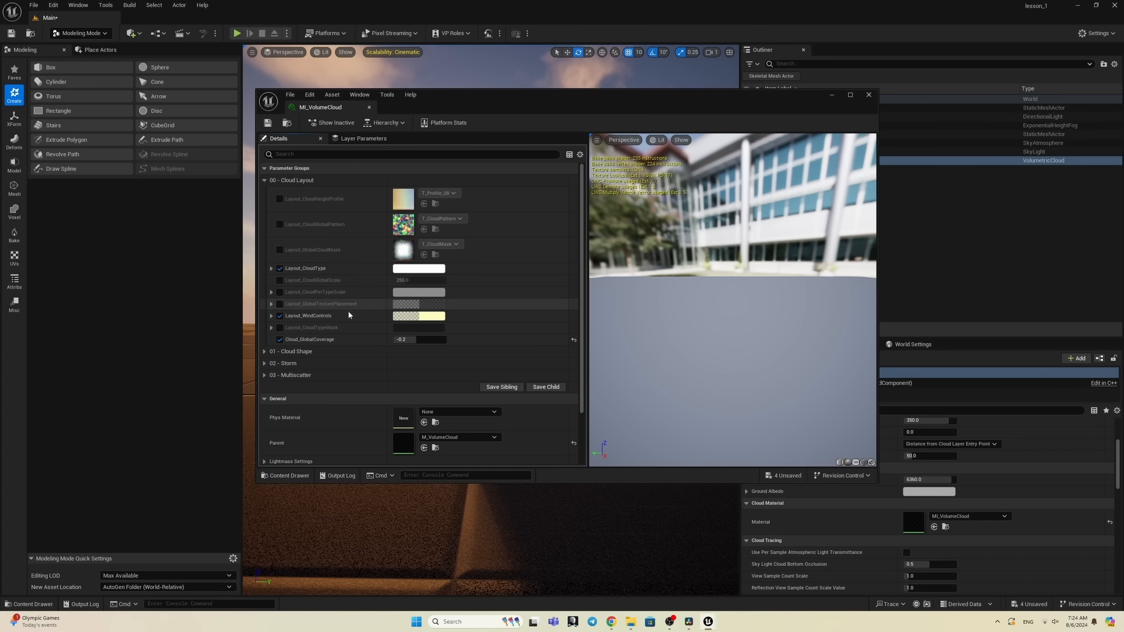
pyautogui.moveTo(342, 294)
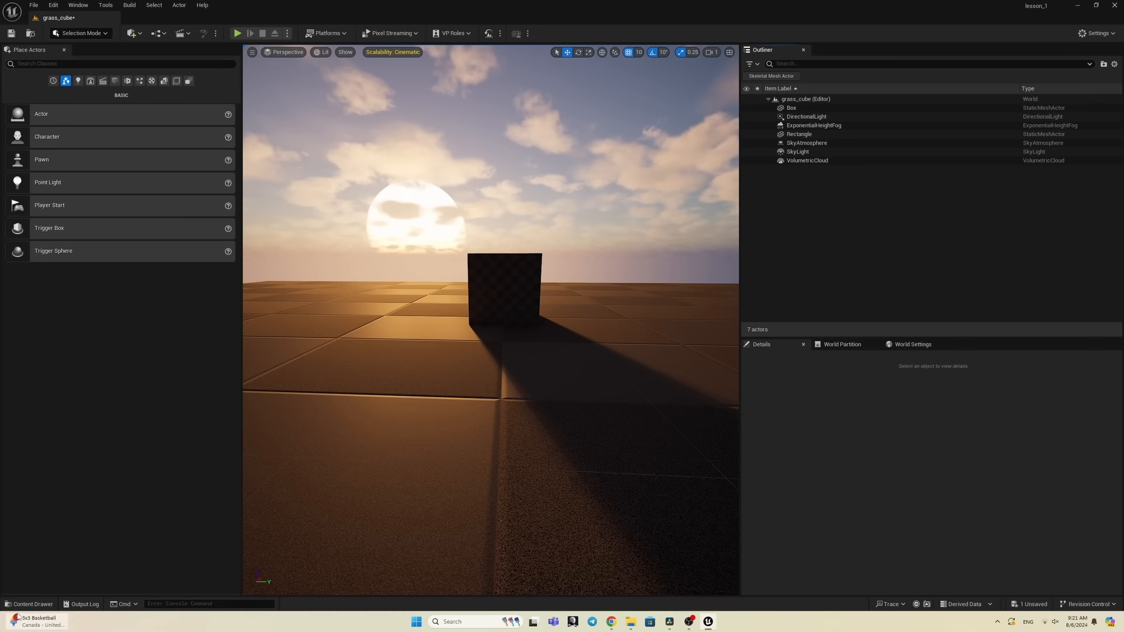
# Step: Search all content for "m_volume" and assign M_VolumeCloud as the VolumetricCloud's material
pyautogui.hotkey('ctrl', 'space')
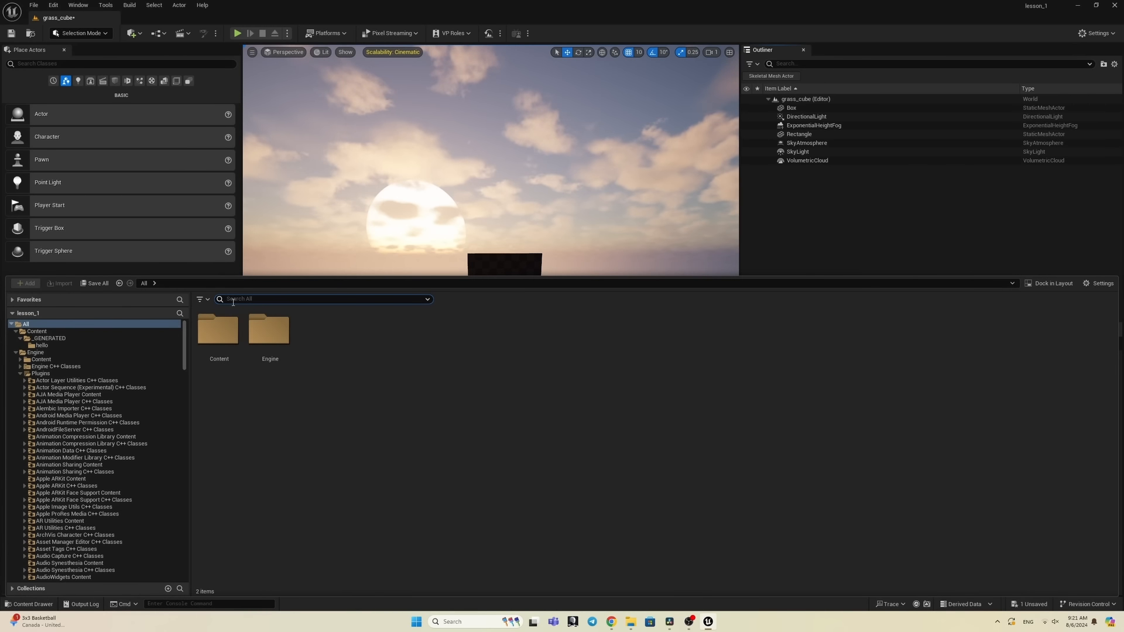
pyautogui.write('m_volume')
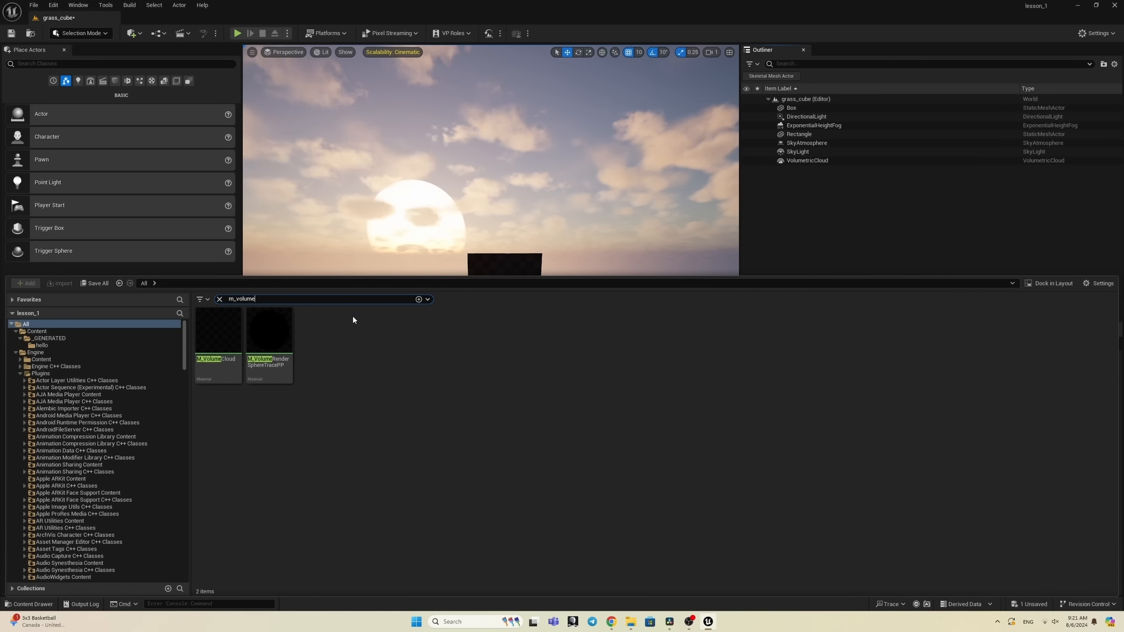
pyautogui.click(215, 336)
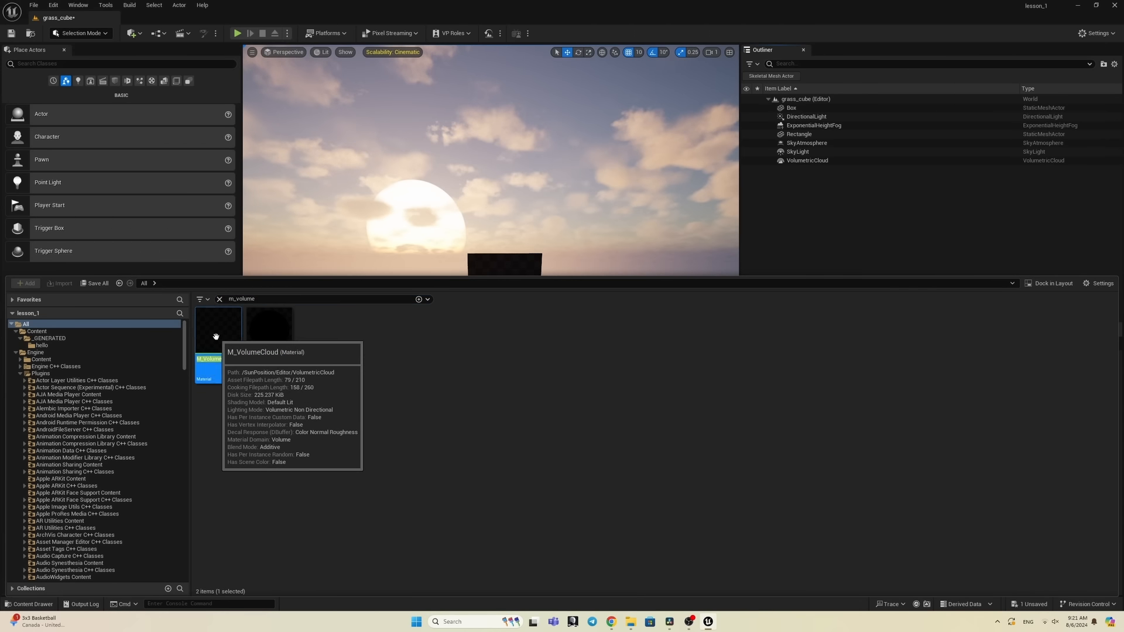
pyautogui.click(806, 161)
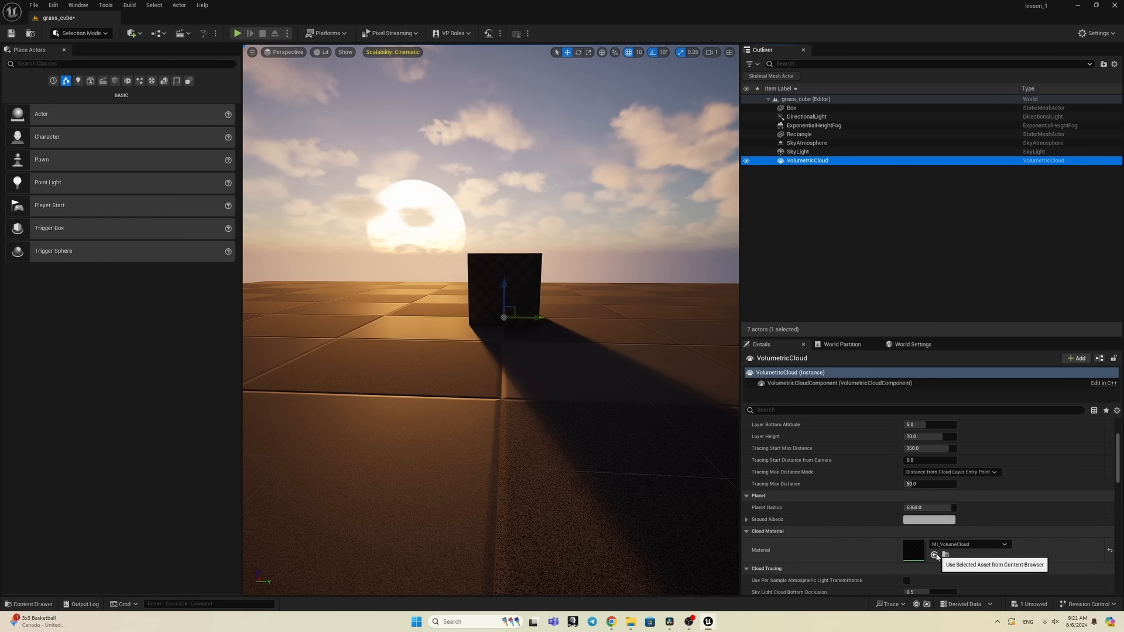
pyautogui.click(935, 556)
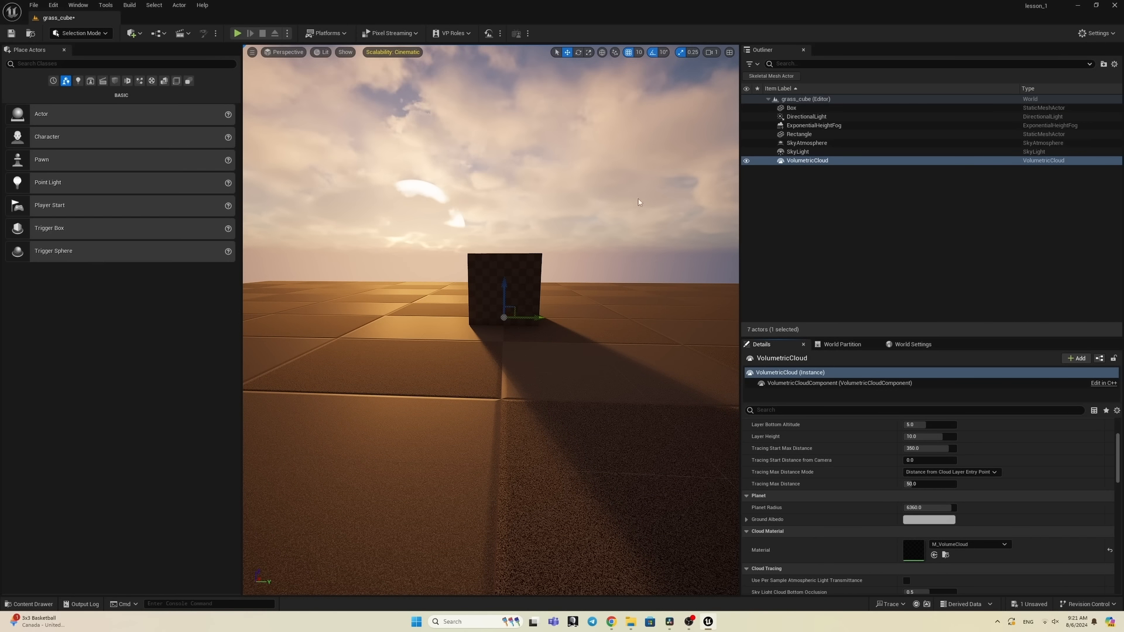
# Step: Locate M_VolumeCloud in its plugin folder, duplicate it, and move the copy into the project's Content folder
pyautogui.click(945, 555)
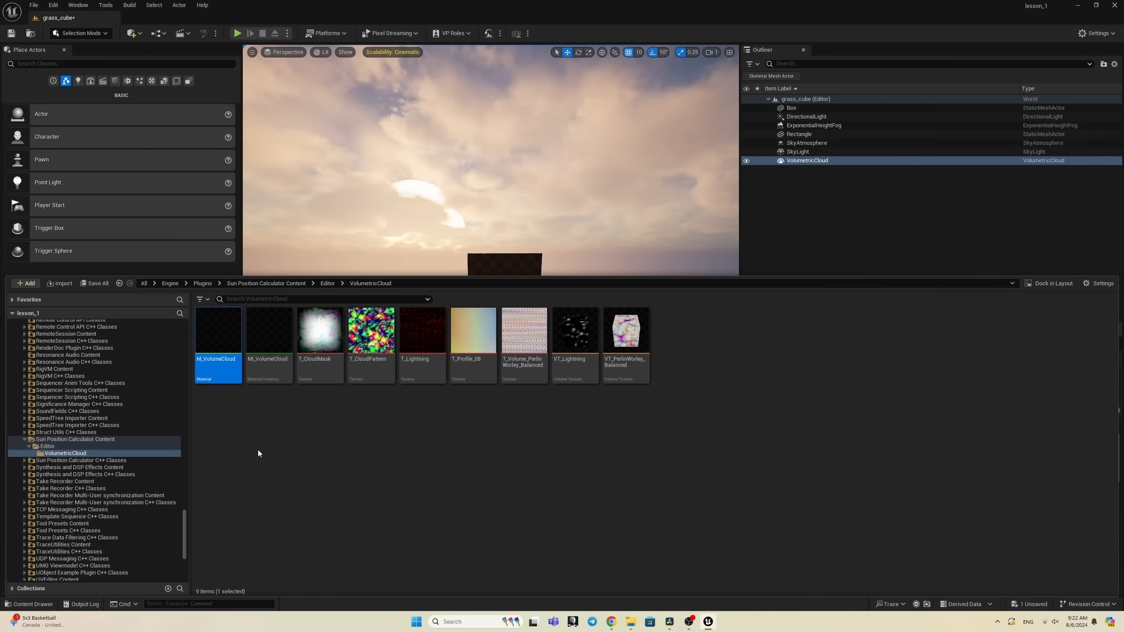
pyautogui.click(277, 333)
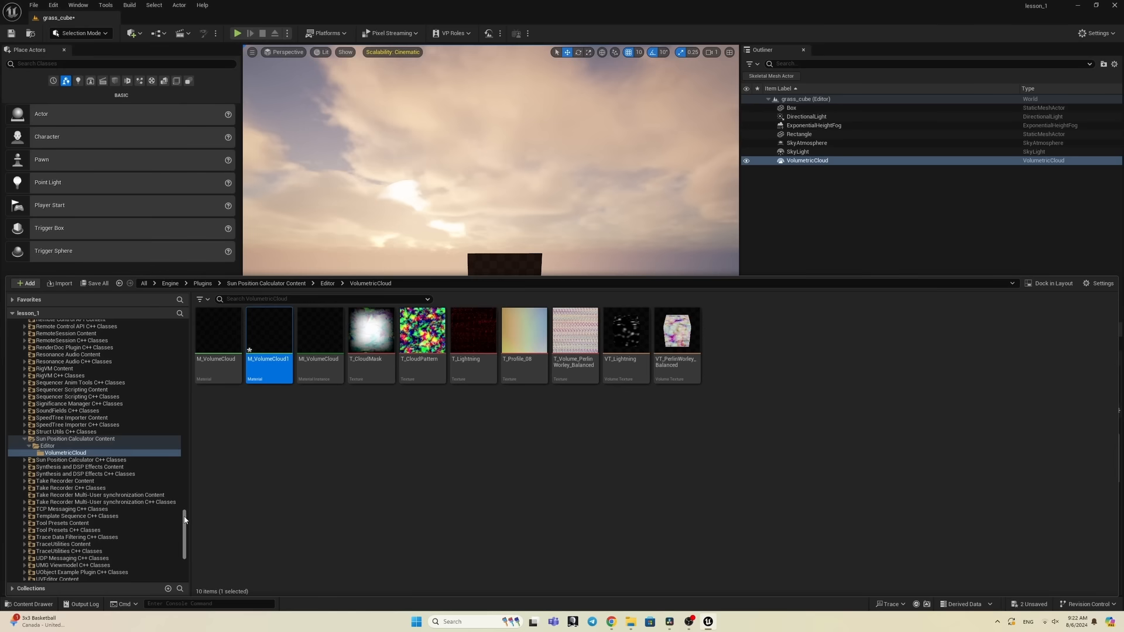
pyautogui.moveTo(185, 382); pyautogui.dragTo(187, 319)
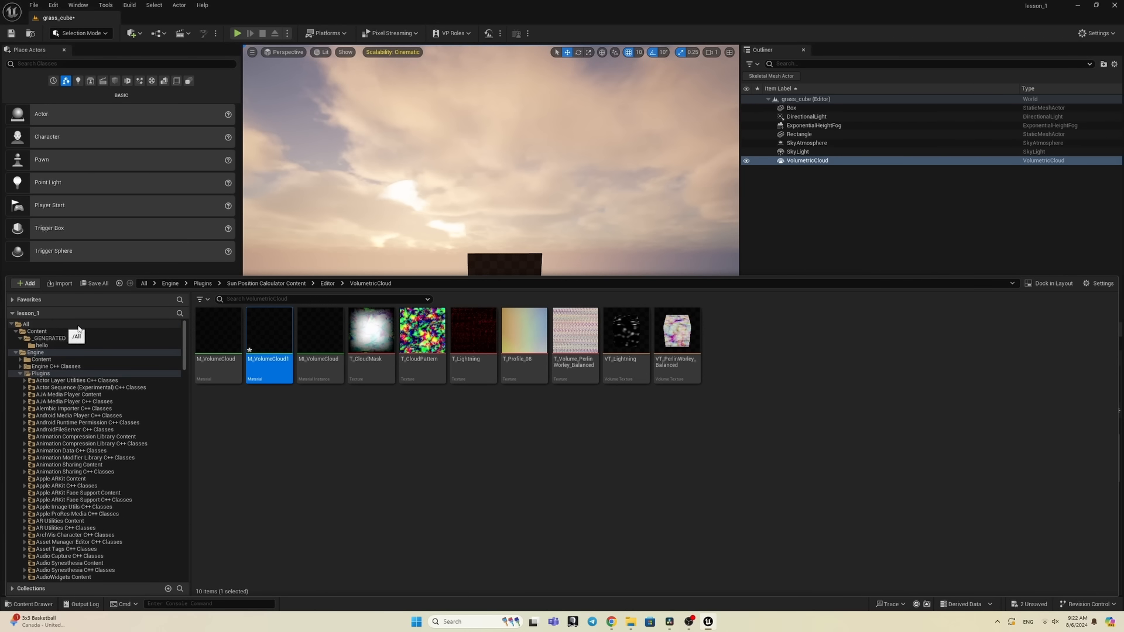
pyautogui.moveTo(278, 331); pyautogui.dragTo(45, 339)
pyautogui.click(62, 350)
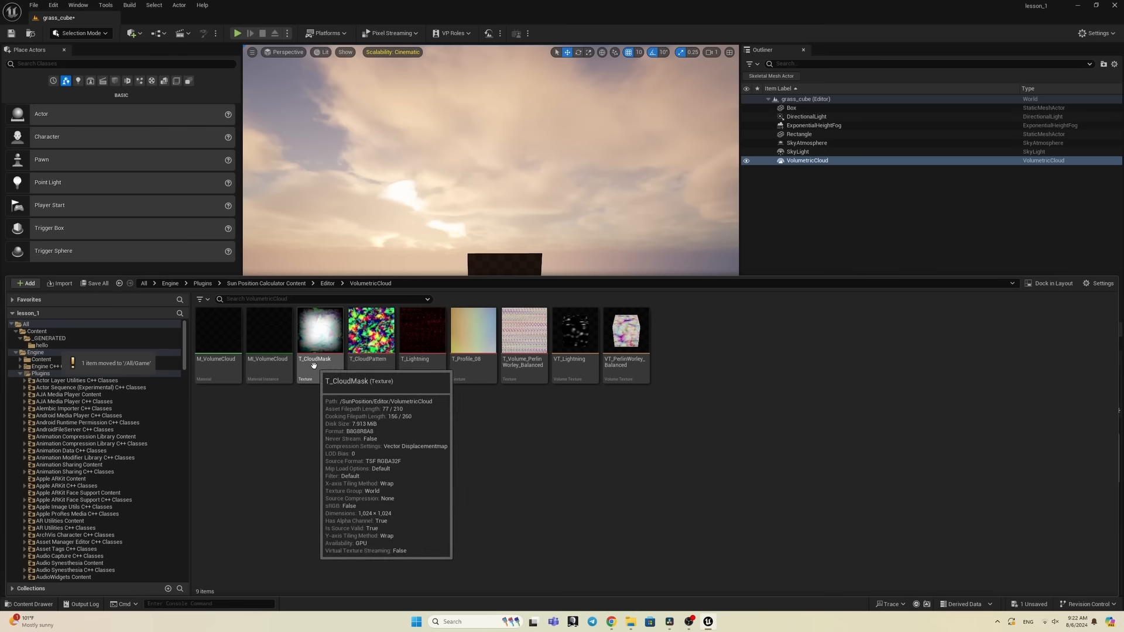
# Step: Create a material instance from the duplicated cloud material in the Content folder, keeping the default name
pyautogui.click(41, 332)
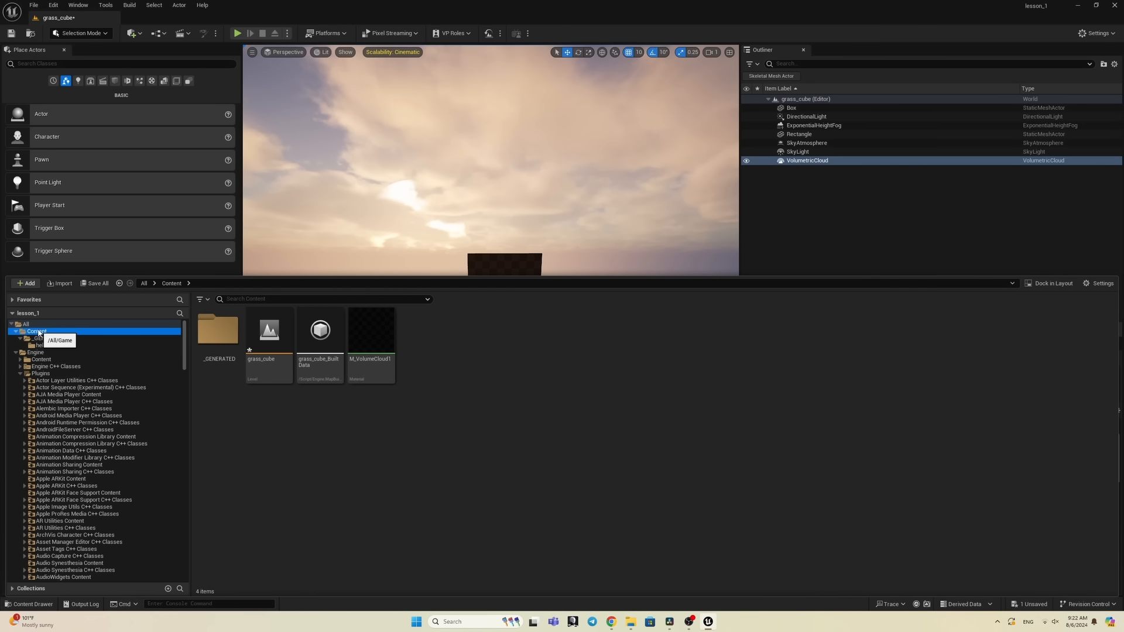
pyautogui.click(365, 332)
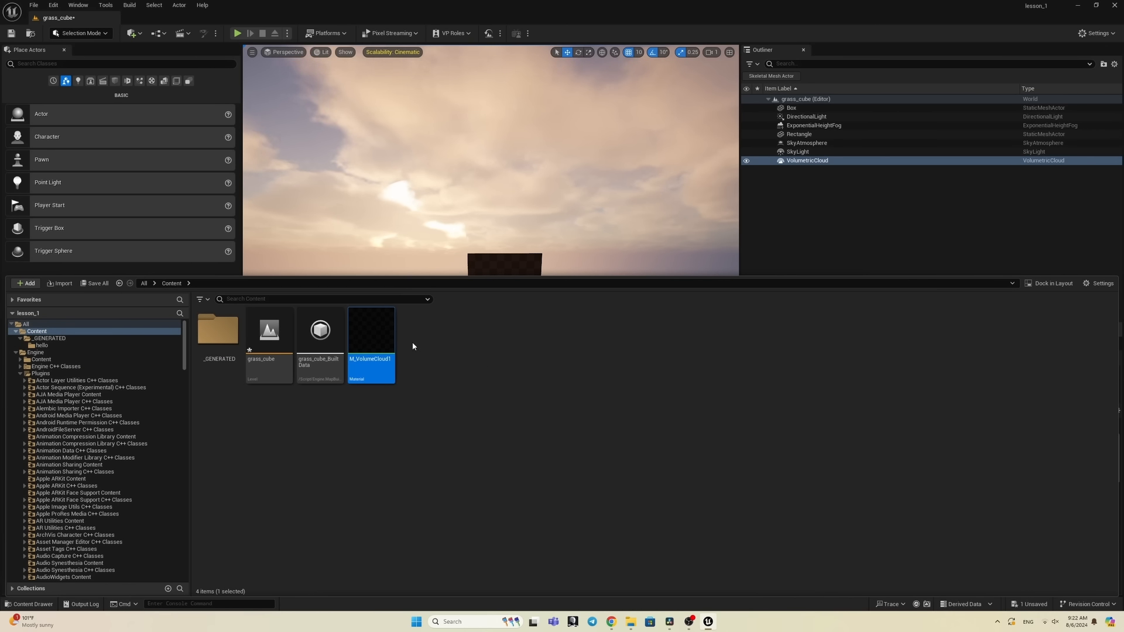
pyautogui.rightClick(373, 329)
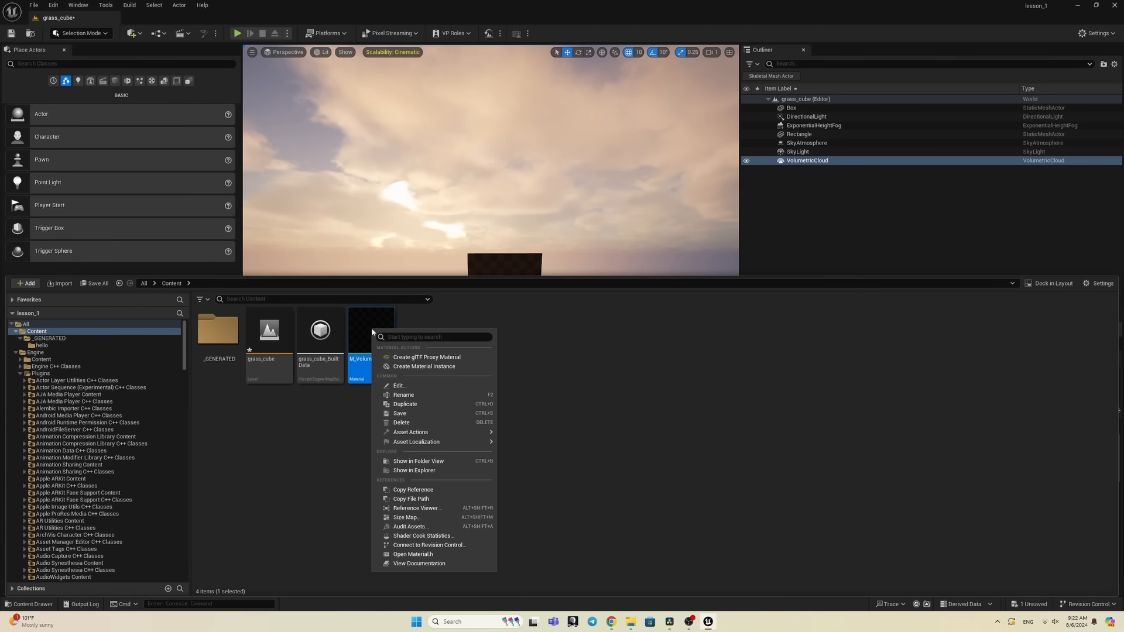
pyautogui.click(434, 367)
pyautogui.press('Return')
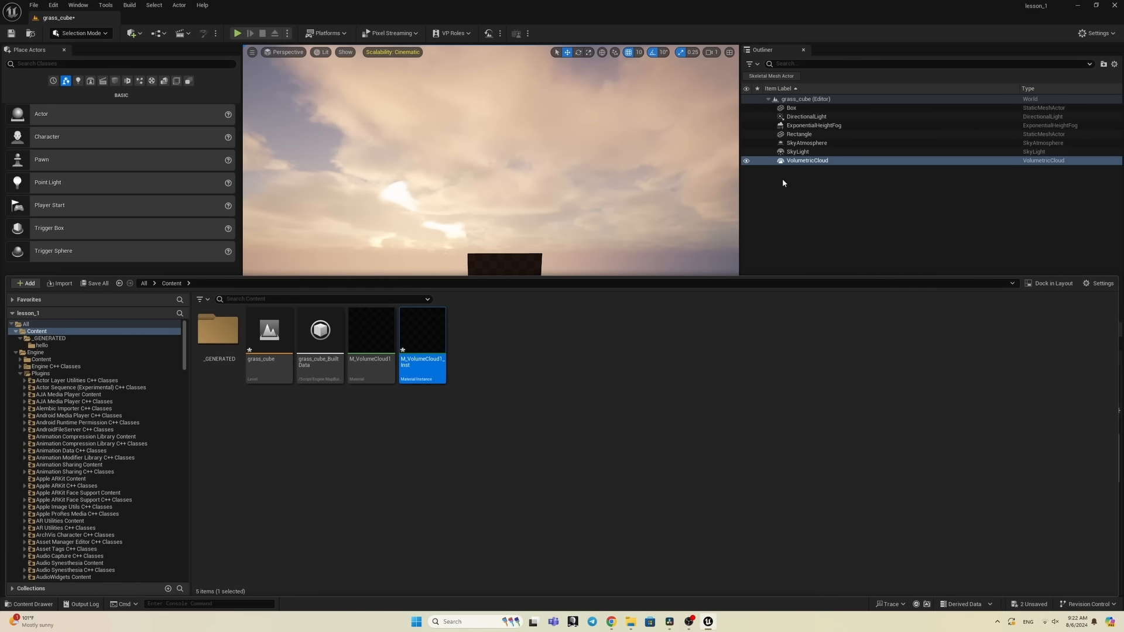
# Step: Assign the new material instance to the VolumetricCloud and open it to examine its Cloud Layout and Cloud Shape parameters
pyautogui.click(785, 161)
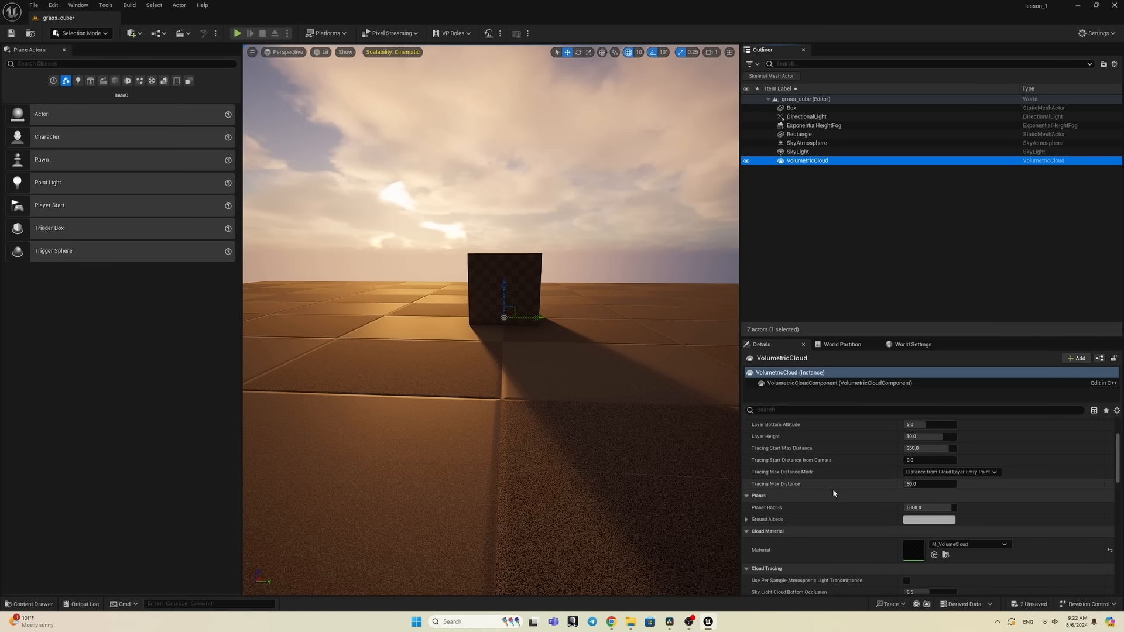
pyautogui.doubleClick(915, 553)
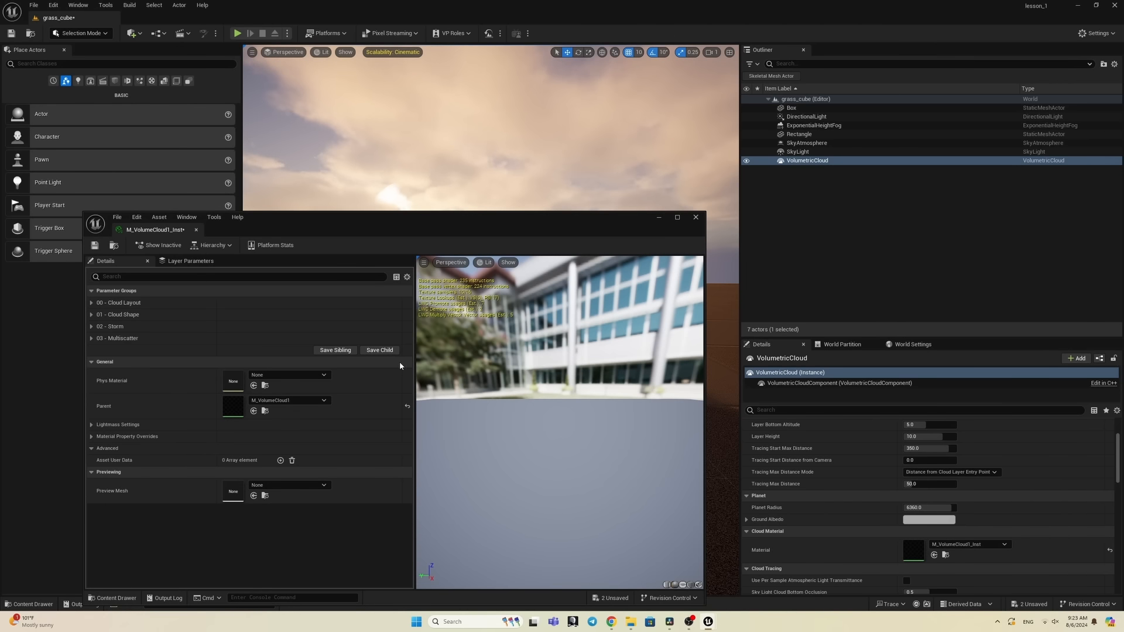
pyautogui.click(92, 302)
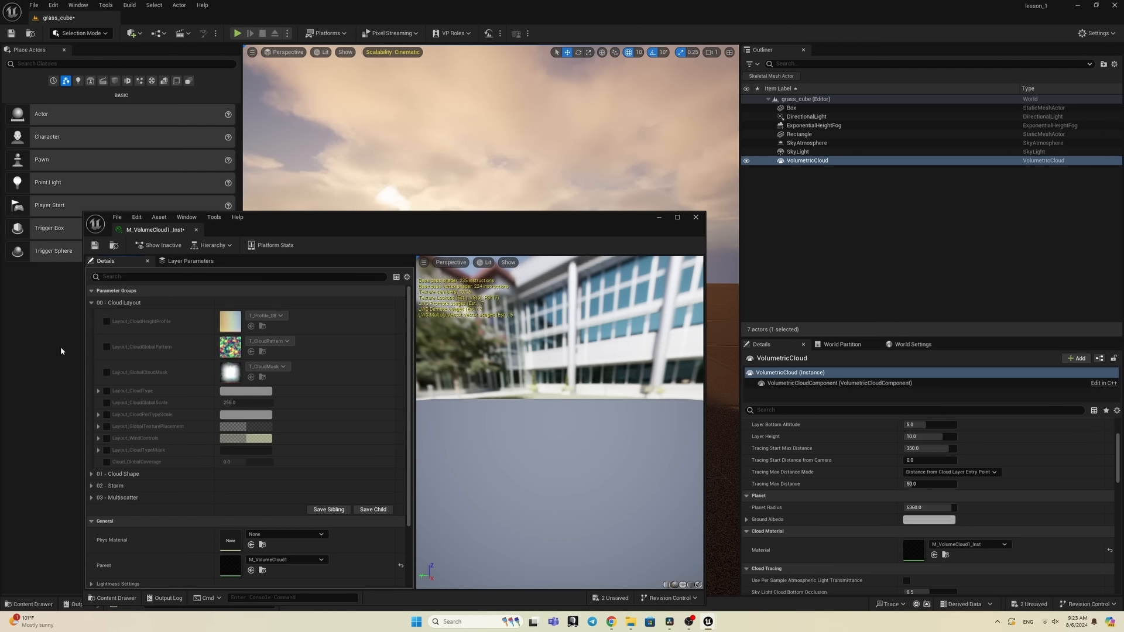
pyautogui.click(91, 475)
pyautogui.scroll(-2, 312, 477)
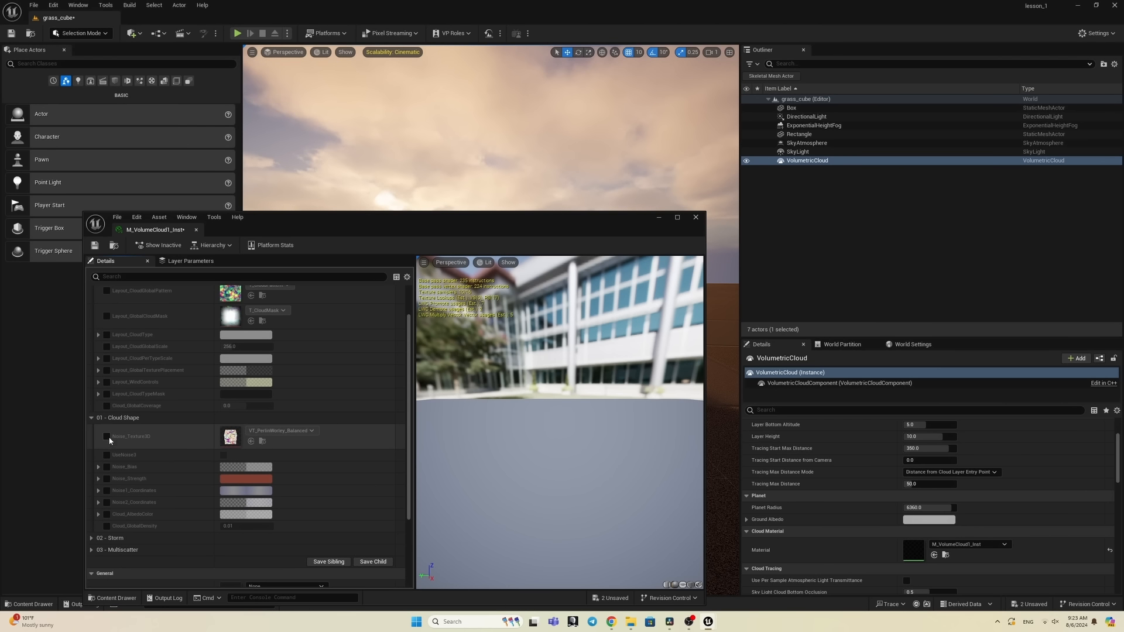
pyautogui.scroll(2, 122, 418)
pyautogui.scroll(-6, 122, 418)
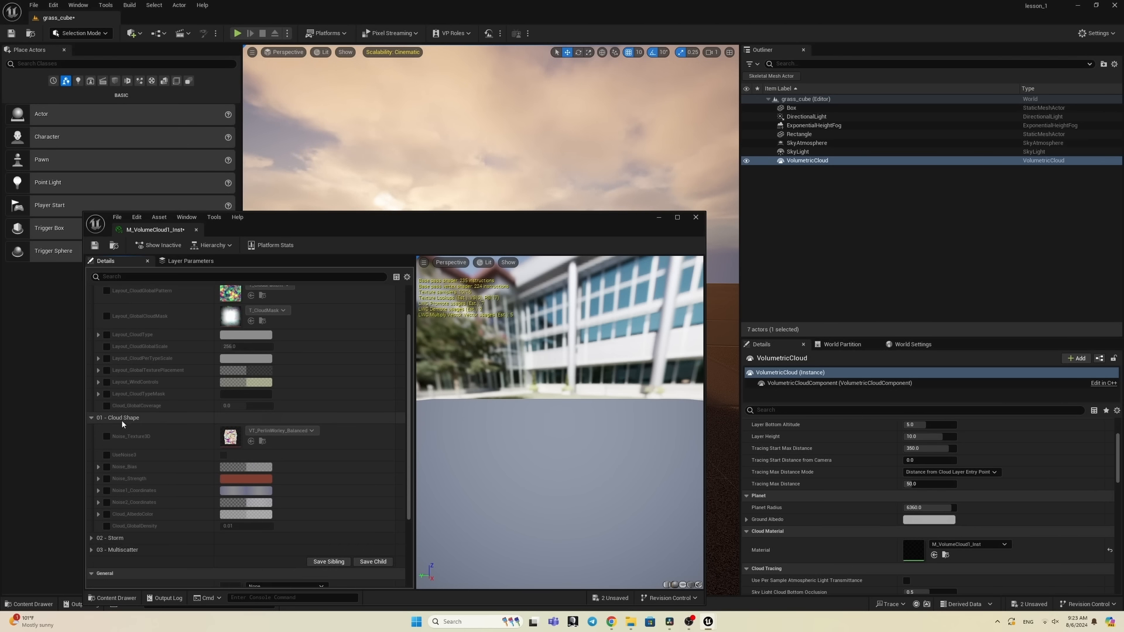
pyautogui.scroll(2, 121, 423)
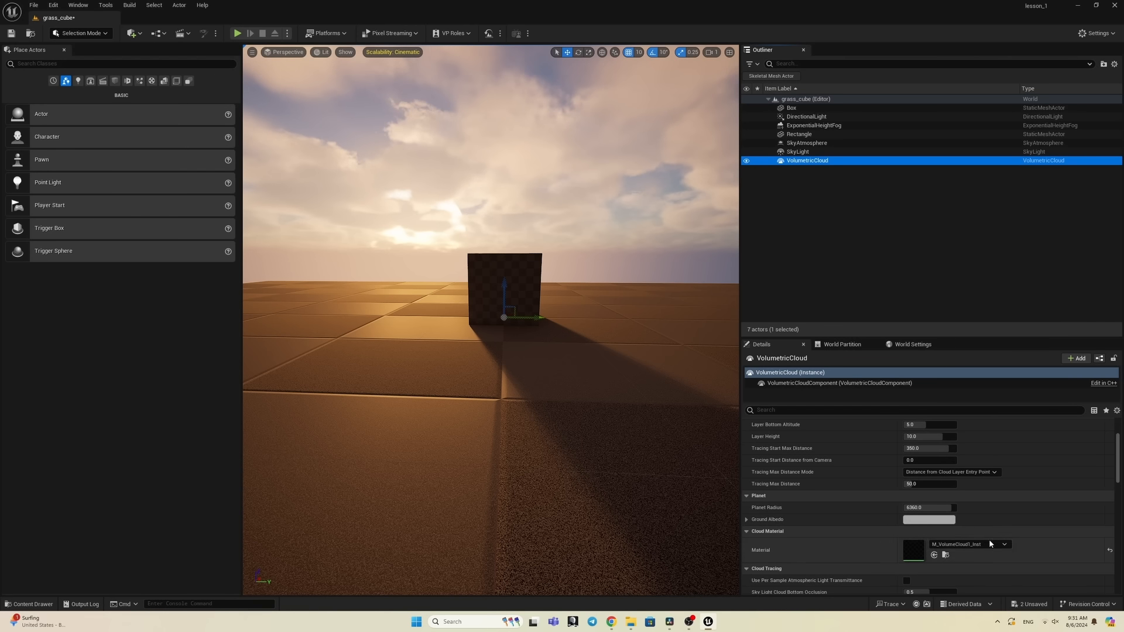
# Step: Duplicate the cloud material instance and assign the copy as the VolumetricCloud's material
pyautogui.click(33, 604)
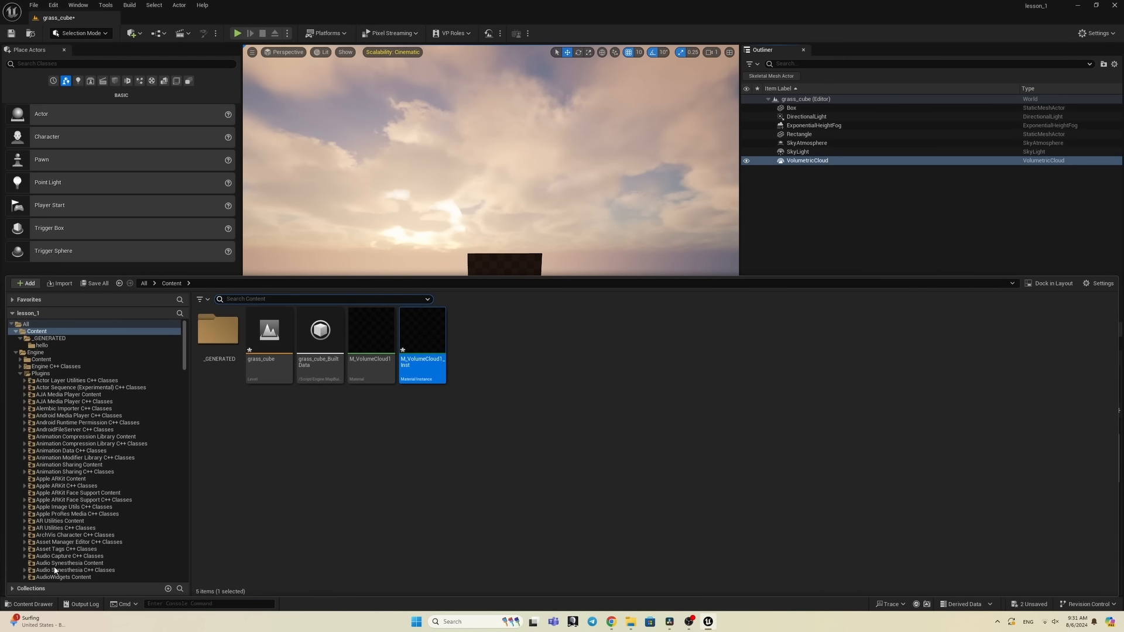
pyautogui.rightClick(433, 351)
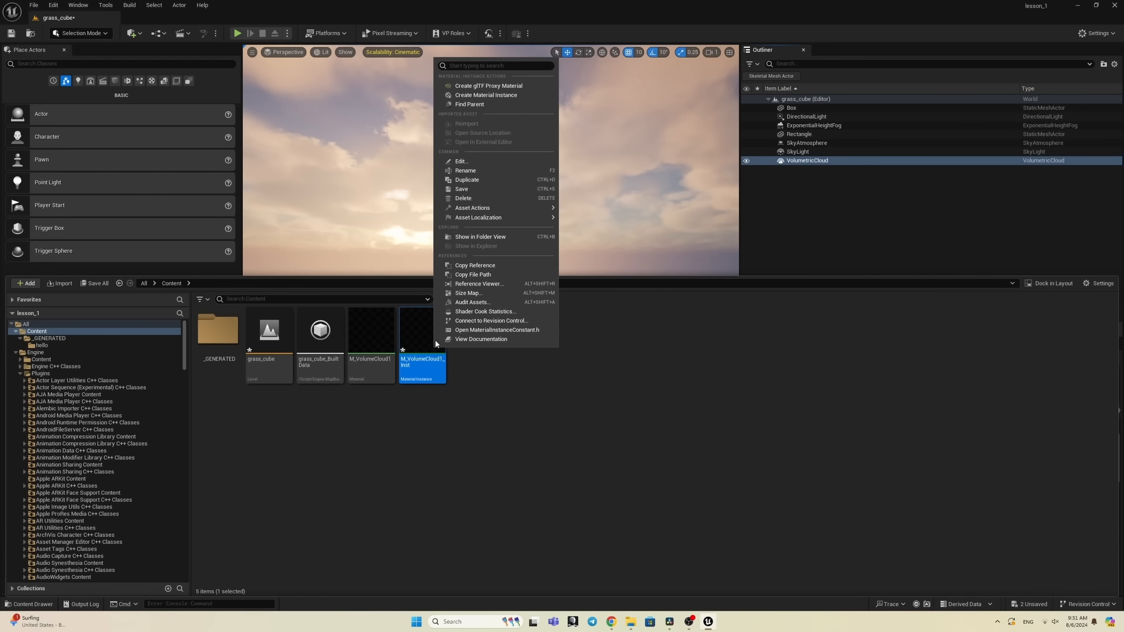
pyautogui.click(506, 180)
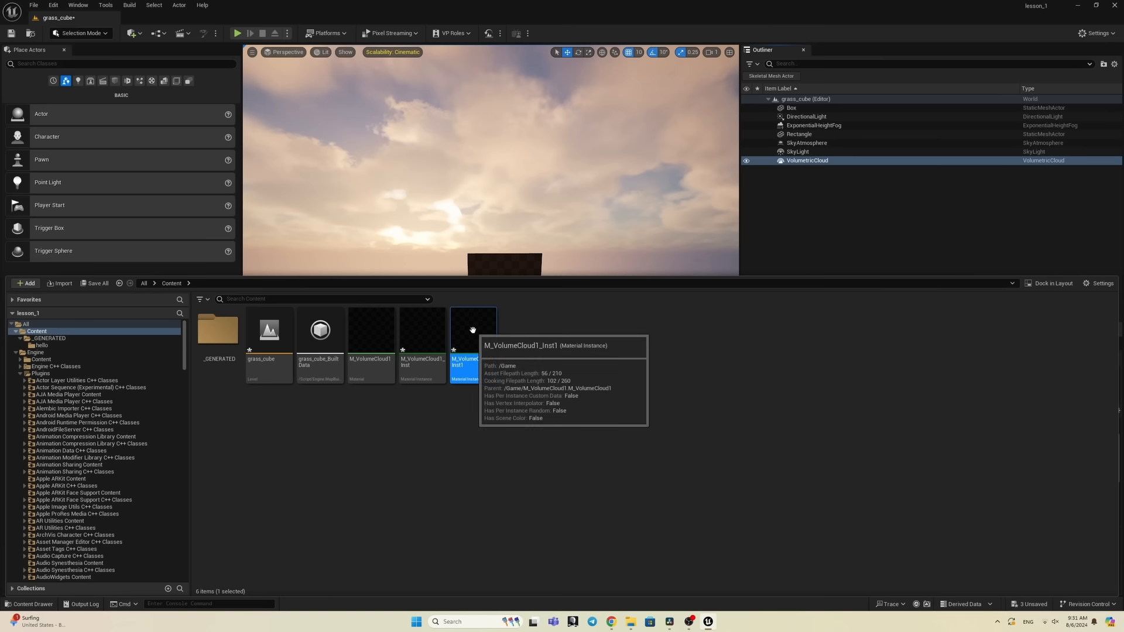
pyautogui.click(800, 160)
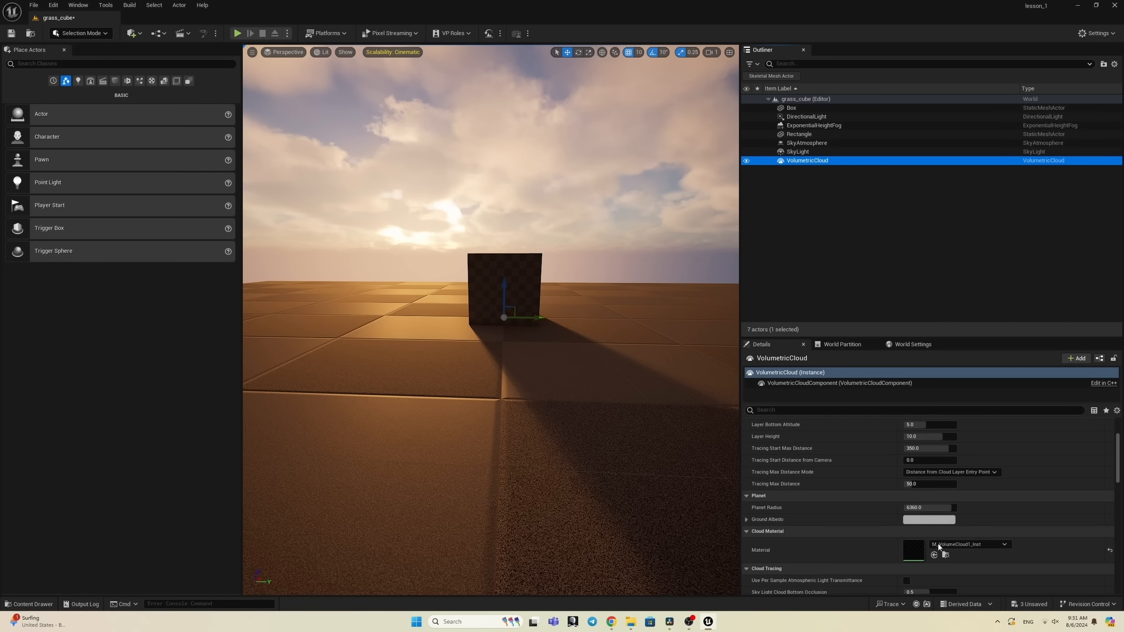
pyautogui.click(33, 605)
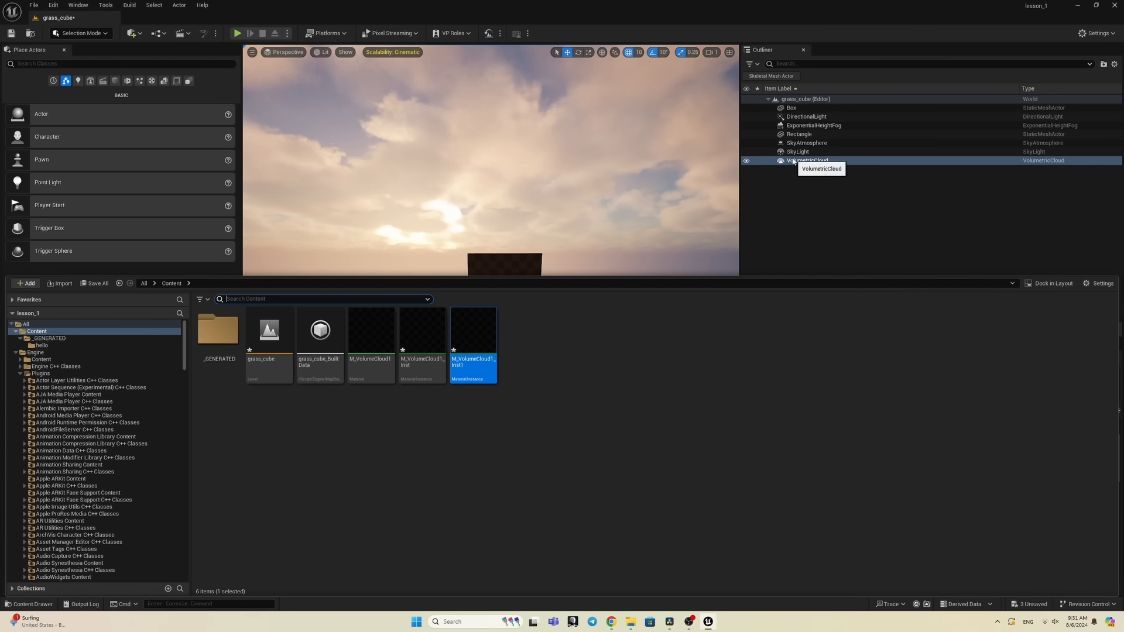
# Step: In M_VolumeCloud1_Inst1, enable the Noise_Bias override under Cloud Shape, raise Noise1 to about 0.86, and close the material editor
pyautogui.doubleClick(466, 336)
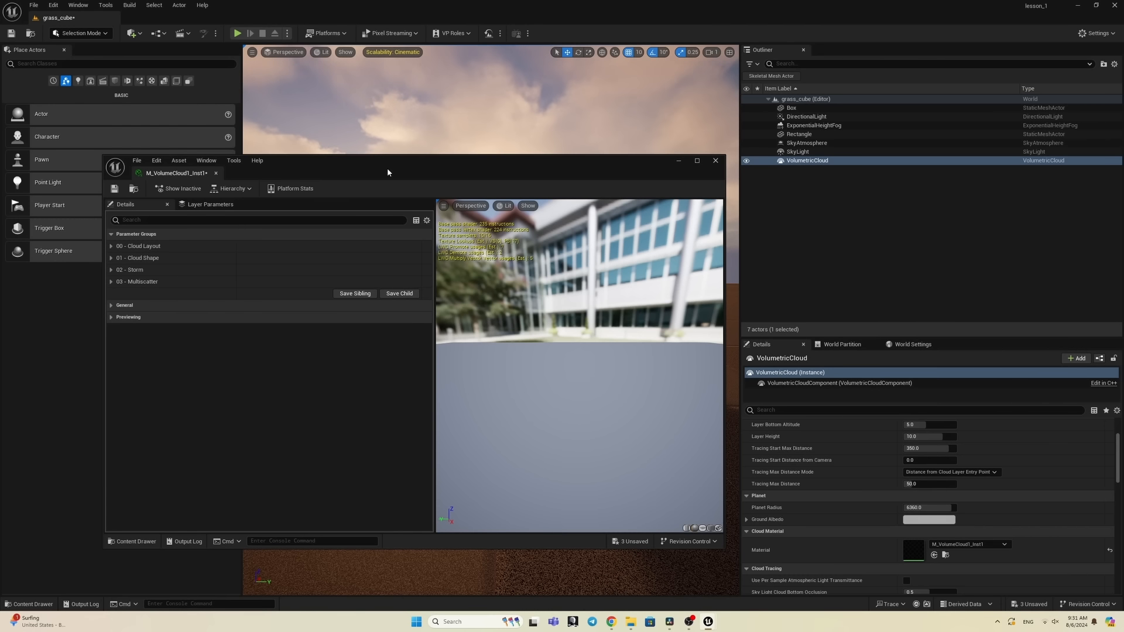
pyautogui.moveTo(387, 168); pyautogui.dragTo(901, 180)
pyautogui.click(624, 258)
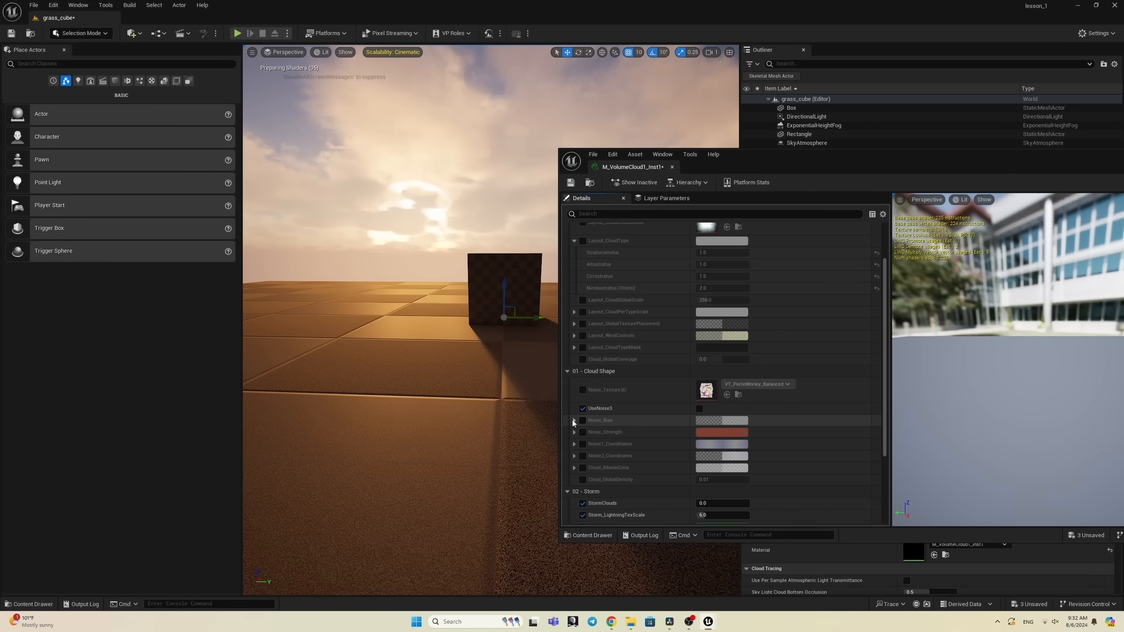
pyautogui.click(574, 421)
pyautogui.click(583, 421)
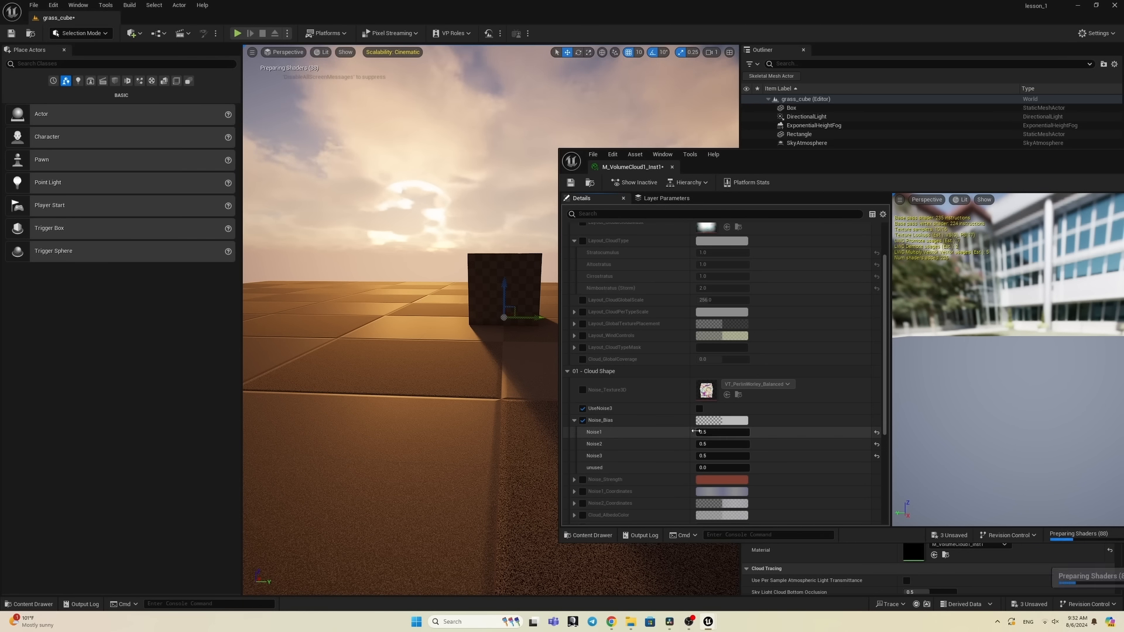
pyautogui.moveTo(712, 432); pyautogui.dragTo(747, 432)
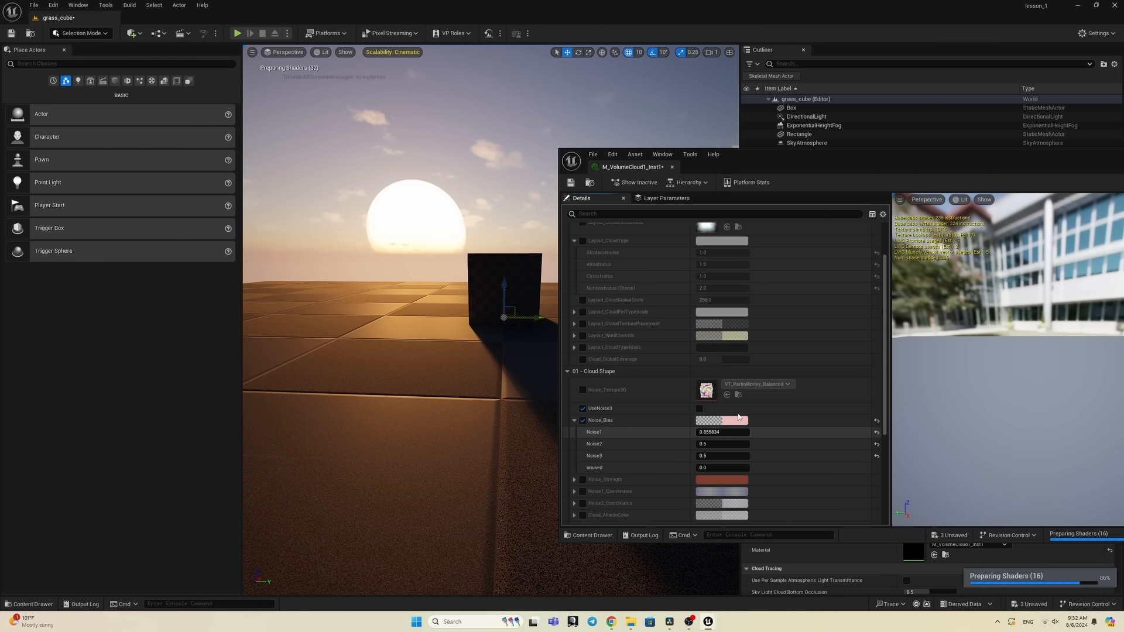
pyautogui.moveTo(820, 164); pyautogui.dragTo(469, 159)
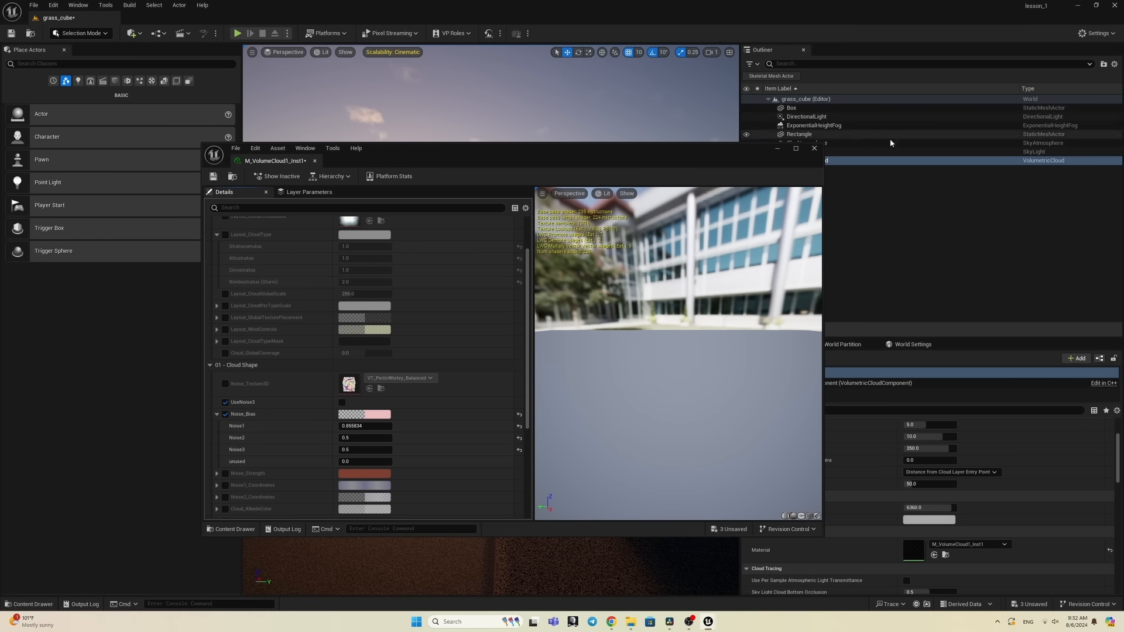
pyautogui.click(814, 149)
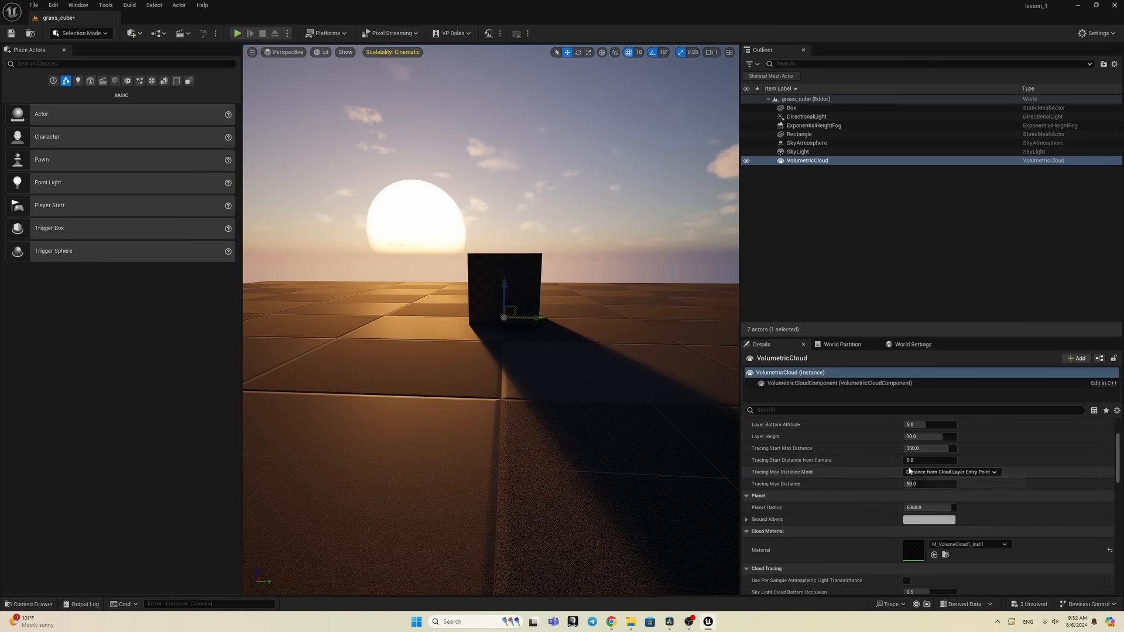
# Step: Assign M_VolumeCloud1_Inst from the Content folder as the VolumetricCloud's material
pyautogui.click(33, 604)
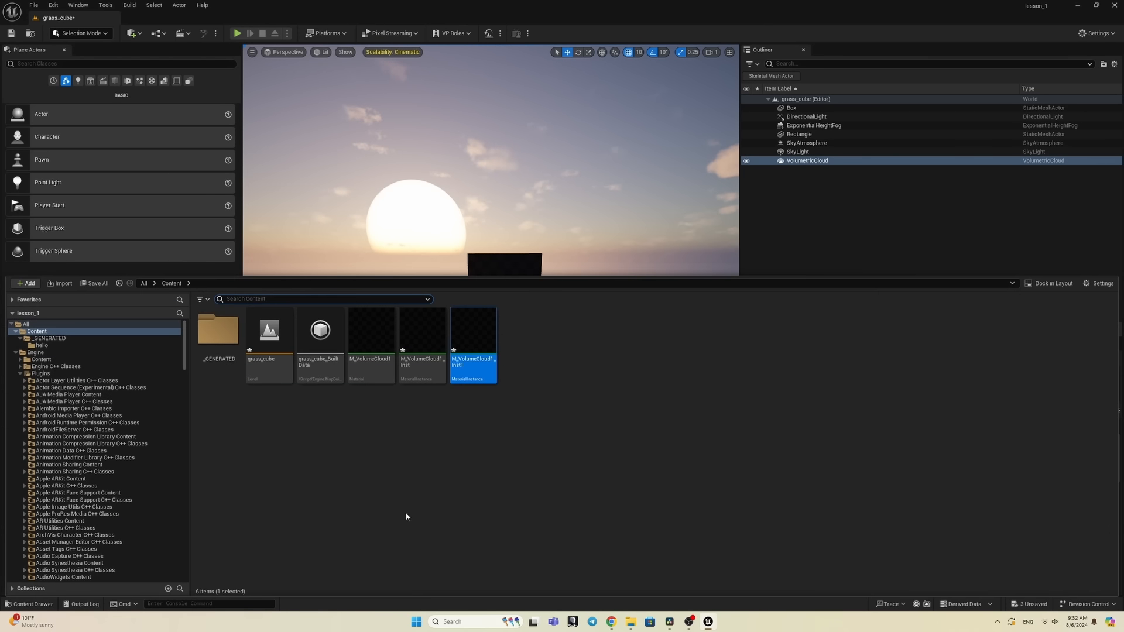
pyautogui.click(821, 161)
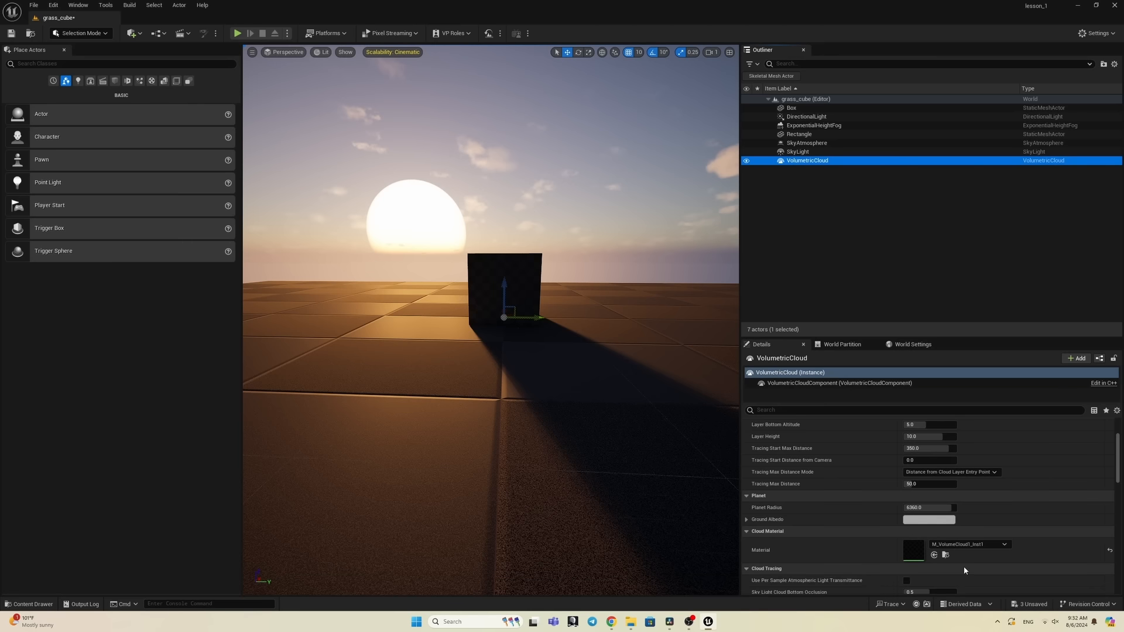
pyautogui.click(935, 555)
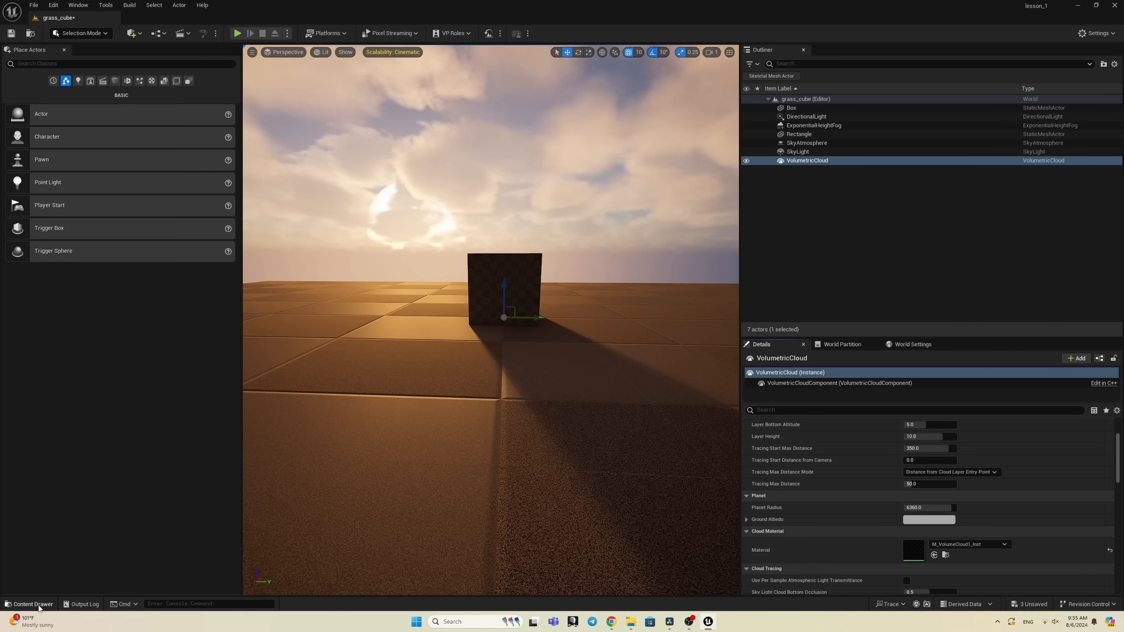
# Step: Find MI_VolumeCloud in the Sun Position Calculator plugin's VolumetricCloud folder and assign it as the VolumetricCloud's material
pyautogui.click(33, 604)
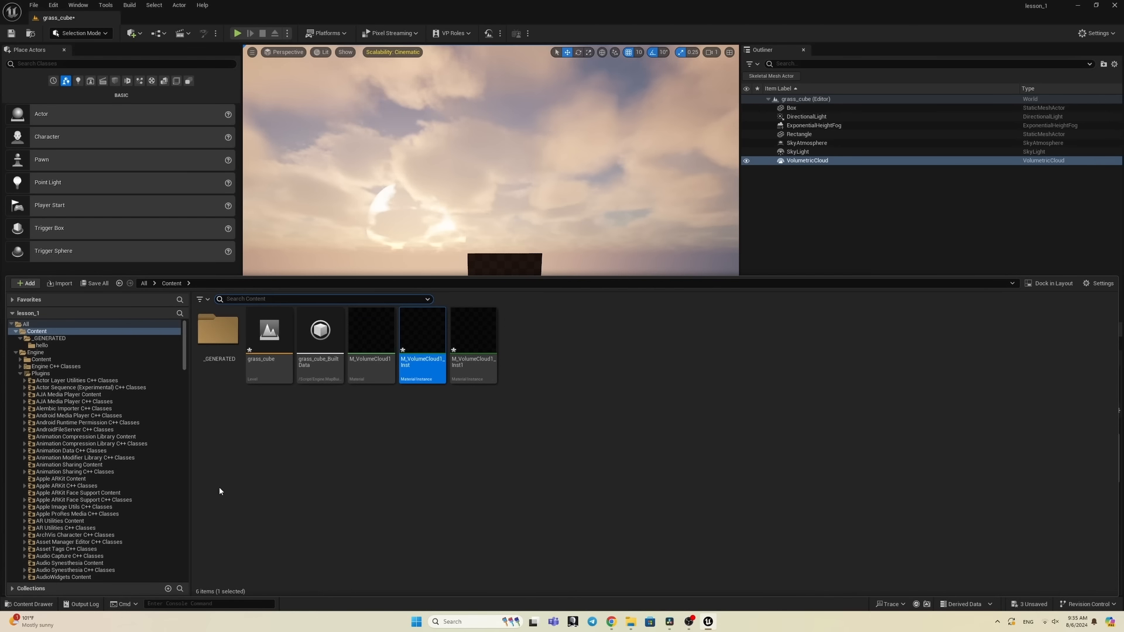
pyautogui.moveTo(185, 343); pyautogui.dragTo(188, 529)
pyautogui.click(65, 489)
pyautogui.click(281, 335)
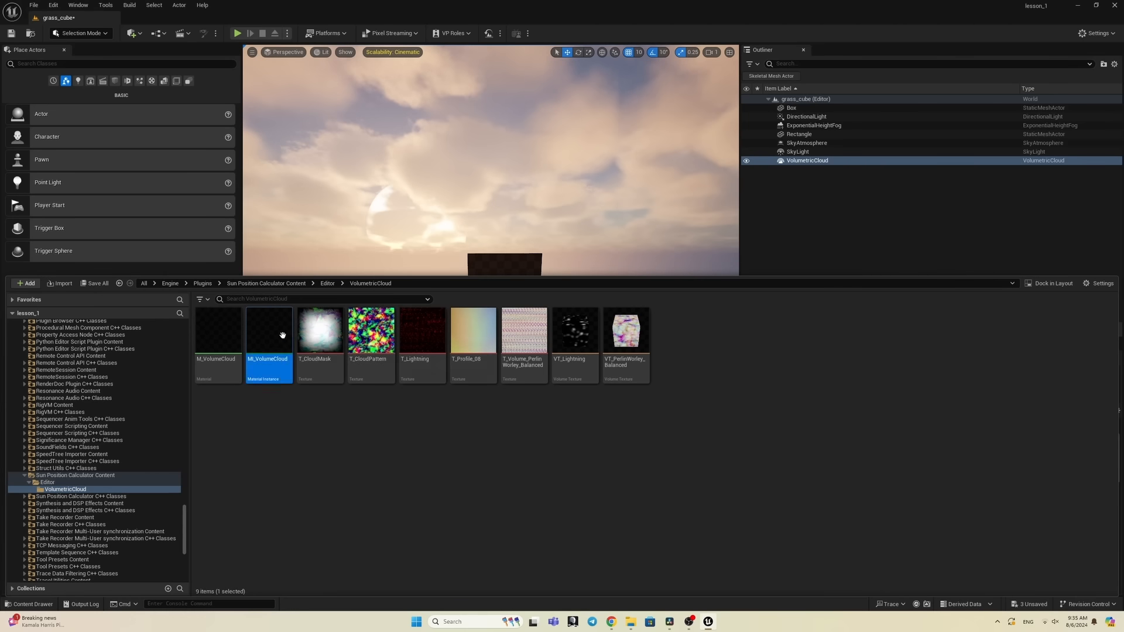
pyautogui.click(807, 161)
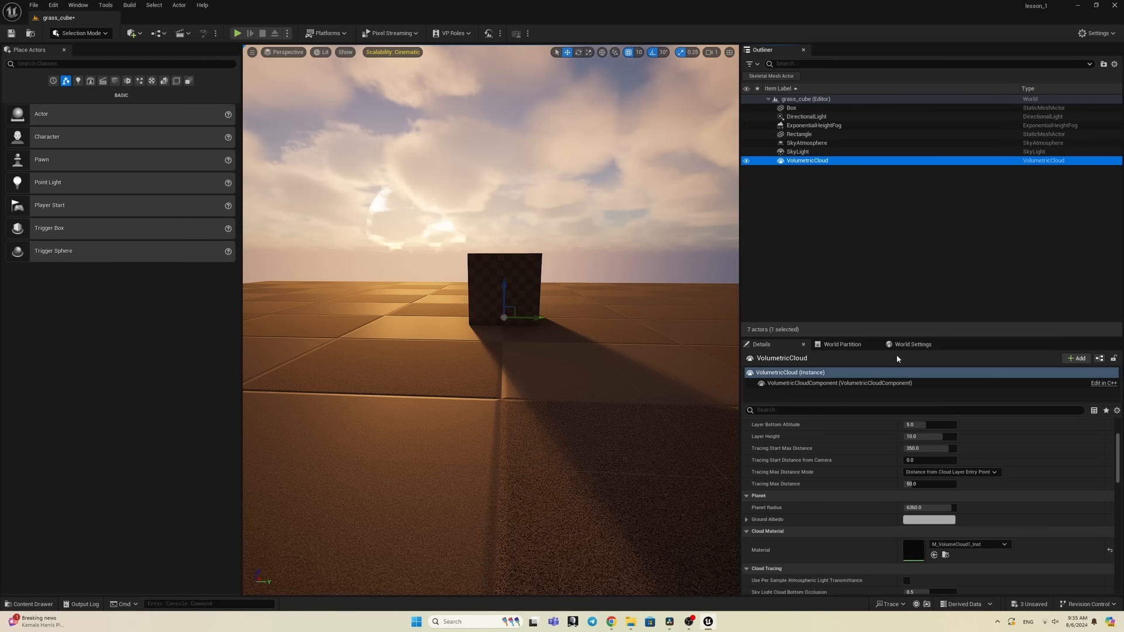
pyautogui.click(935, 555)
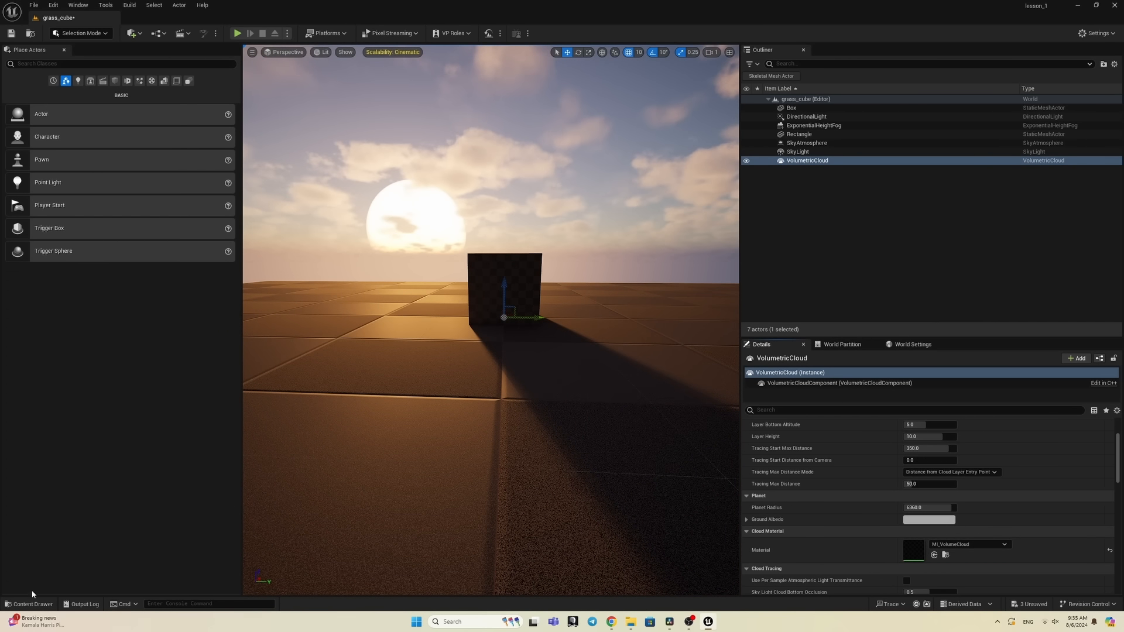
# Step: Open the plugin's MI_VolumeCloud instance for editing and go back to the project's Content folder beside it
pyautogui.click(30, 604)
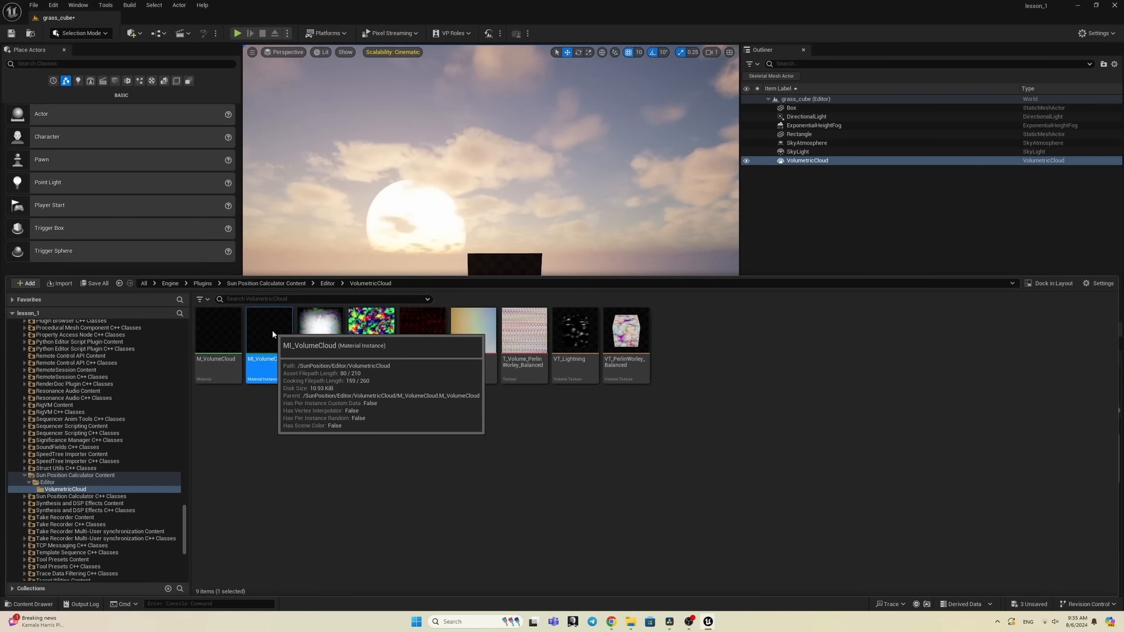
pyautogui.doubleClick(273, 334)
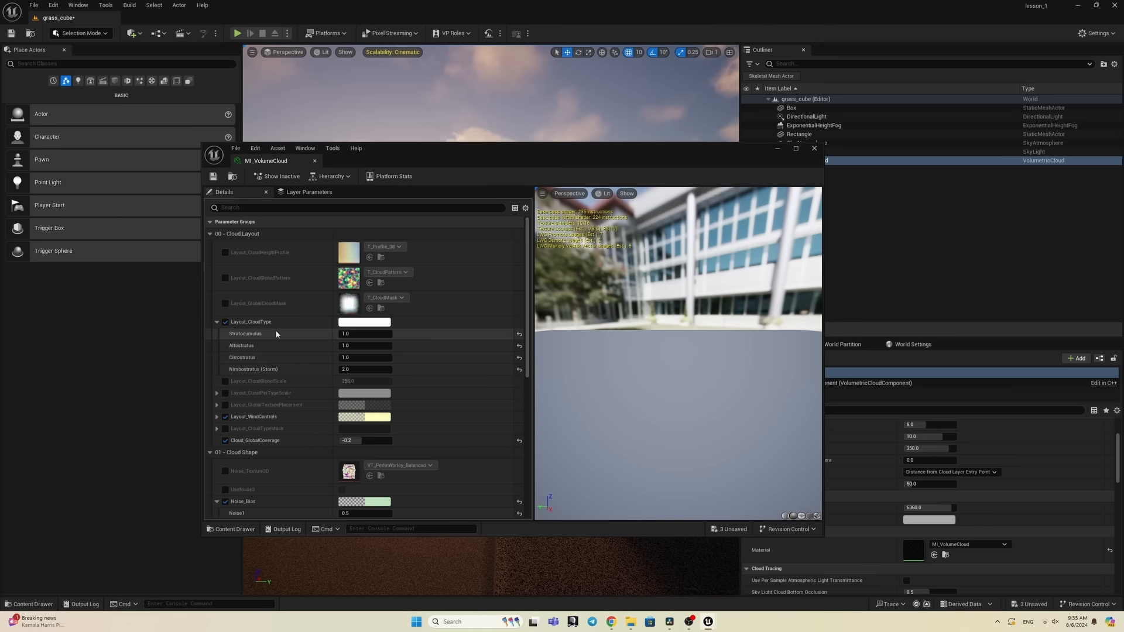
pyautogui.click(31, 604)
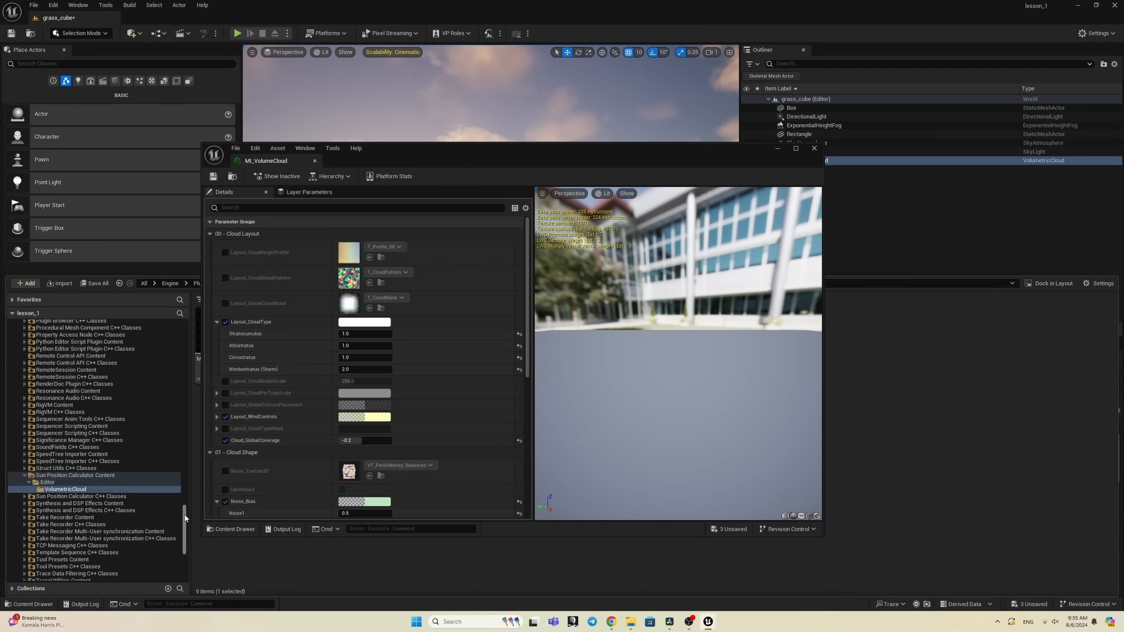
pyautogui.moveTo(185, 518); pyautogui.dragTo(185, 327)
pyautogui.click(37, 332)
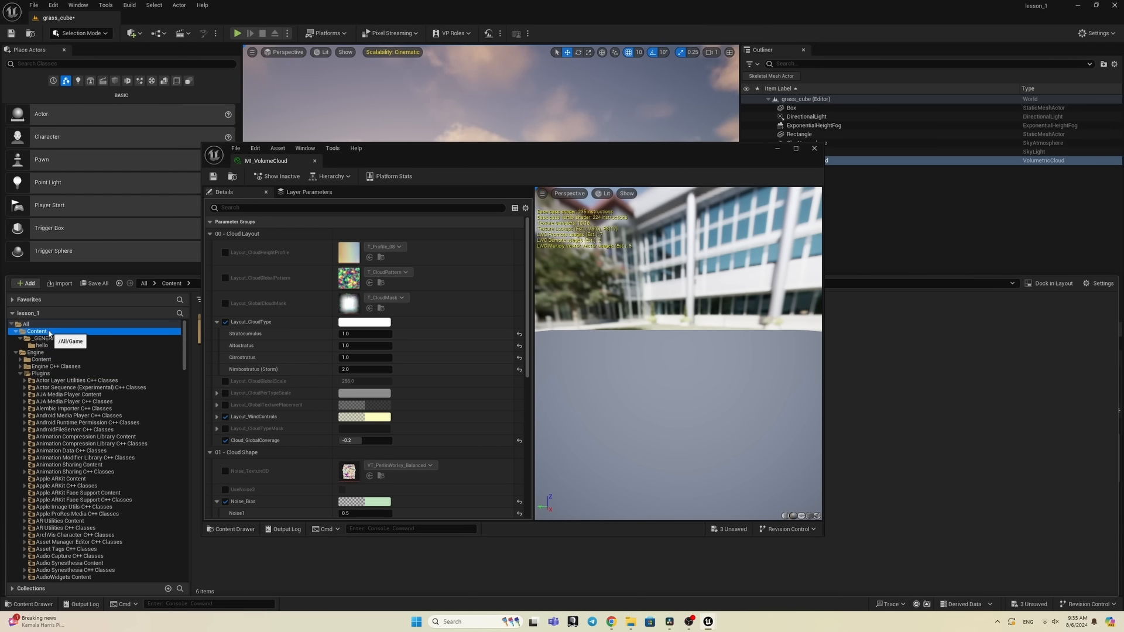
pyautogui.moveTo(486, 156); pyautogui.dragTo(907, 179)
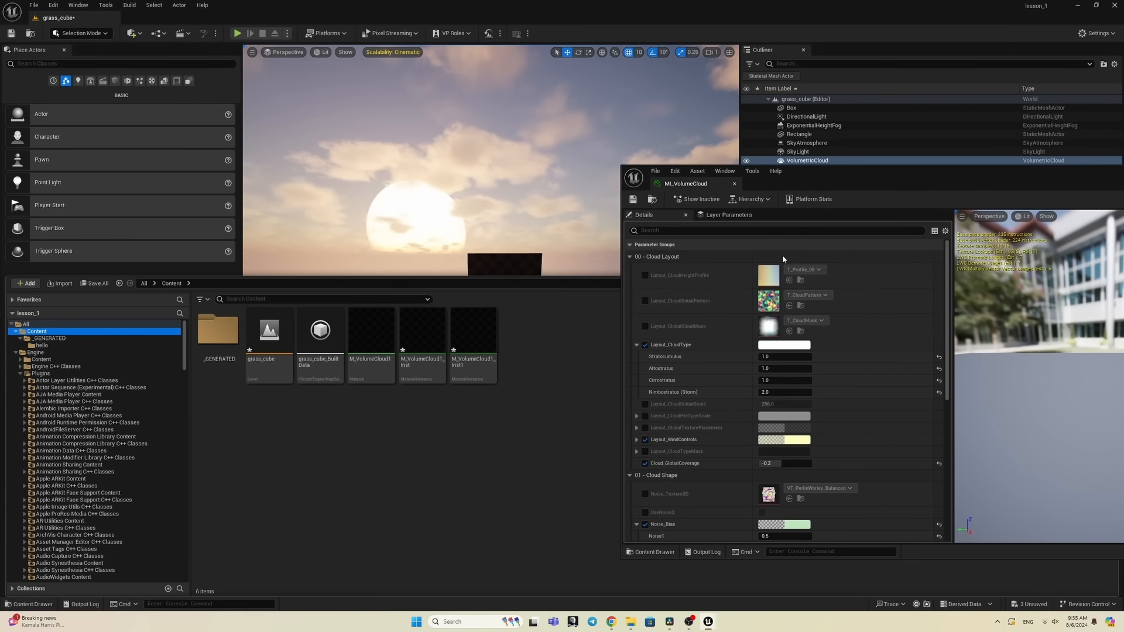
# Step: Delete the duplicate instance M_VolumeCloud1_Inst1 from the Content folder
pyautogui.rightClick(482, 345)
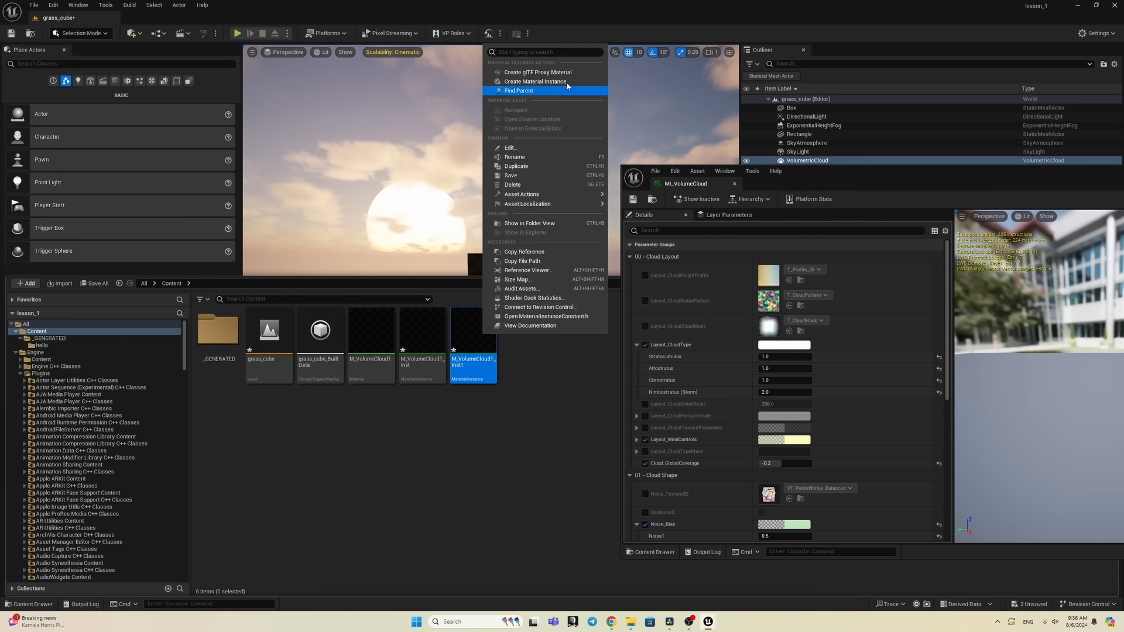
pyautogui.click(514, 185)
pyautogui.click(499, 453)
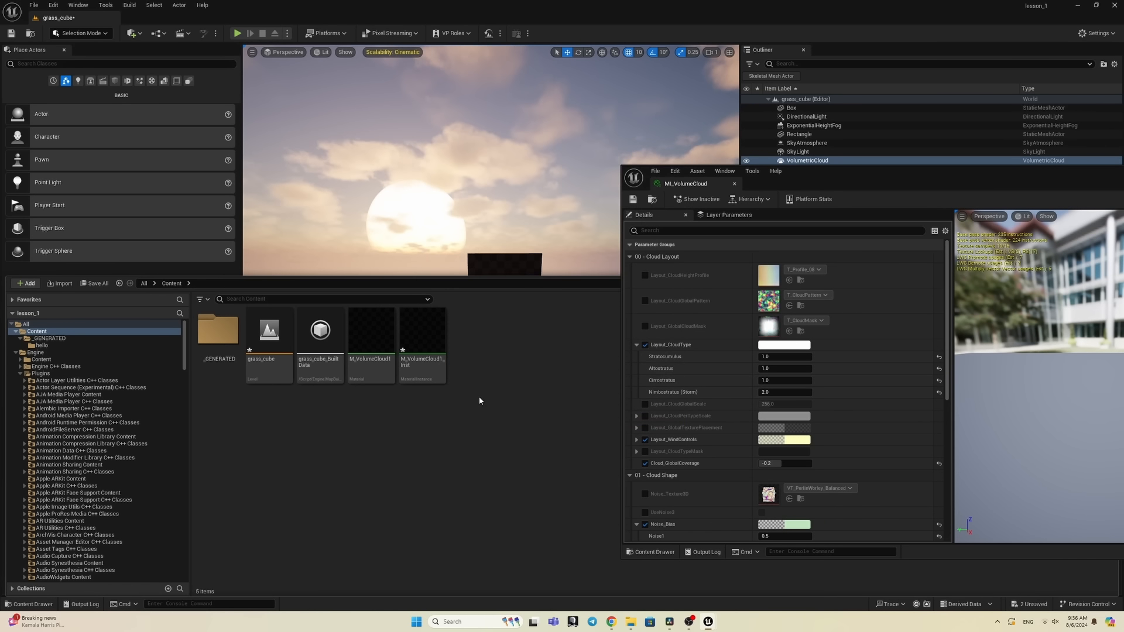
# Step: Open M_VolumeCloud1_Inst in the same material editor window as MI_VolumeCloud
pyautogui.click(426, 331)
pyautogui.moveTo(809, 161); pyautogui.dragTo(779, 171)
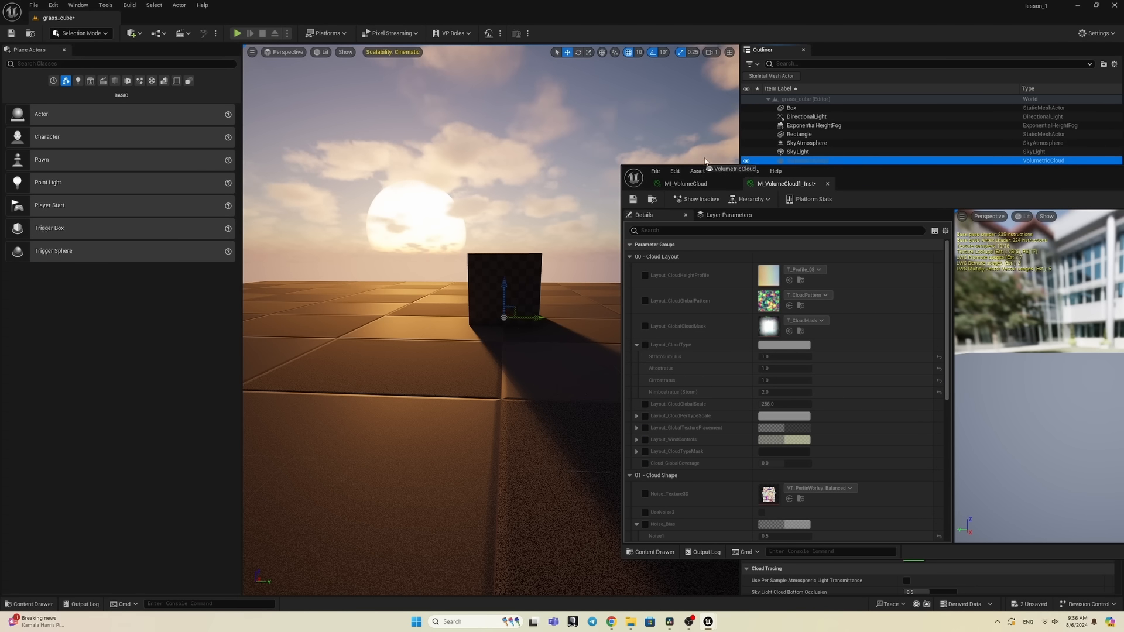
pyautogui.moveTo(706, 162); pyautogui.dragTo(542, 154)
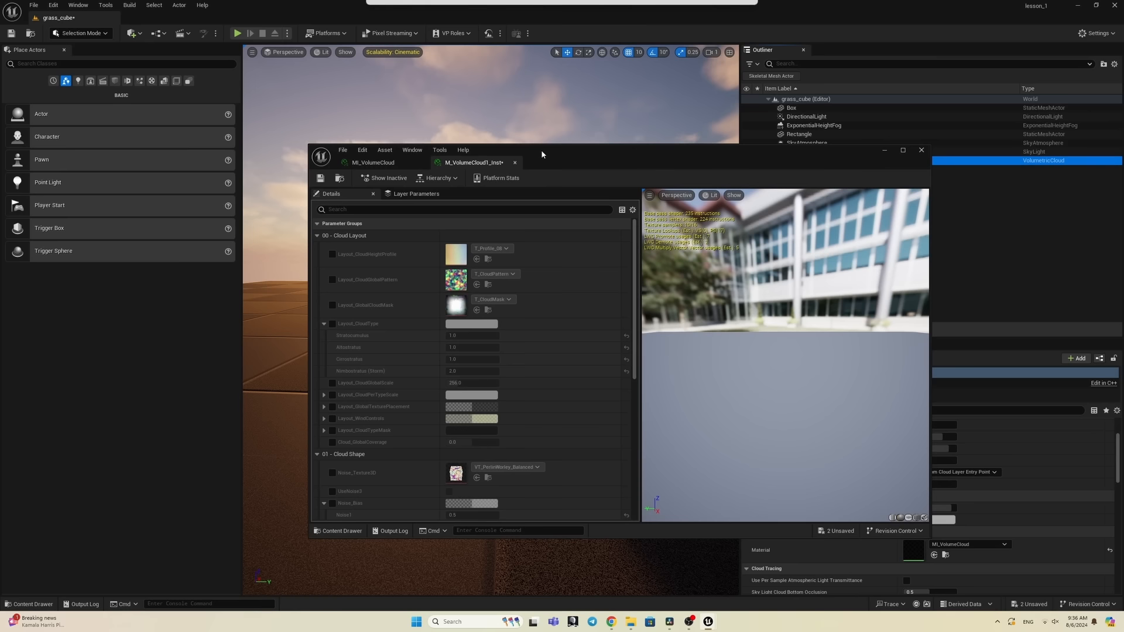
# Step: In MI_VolumeCloud, collapse the expanded parameter groups and copy all properties of the Cloud Layout group
pyautogui.click(373, 163)
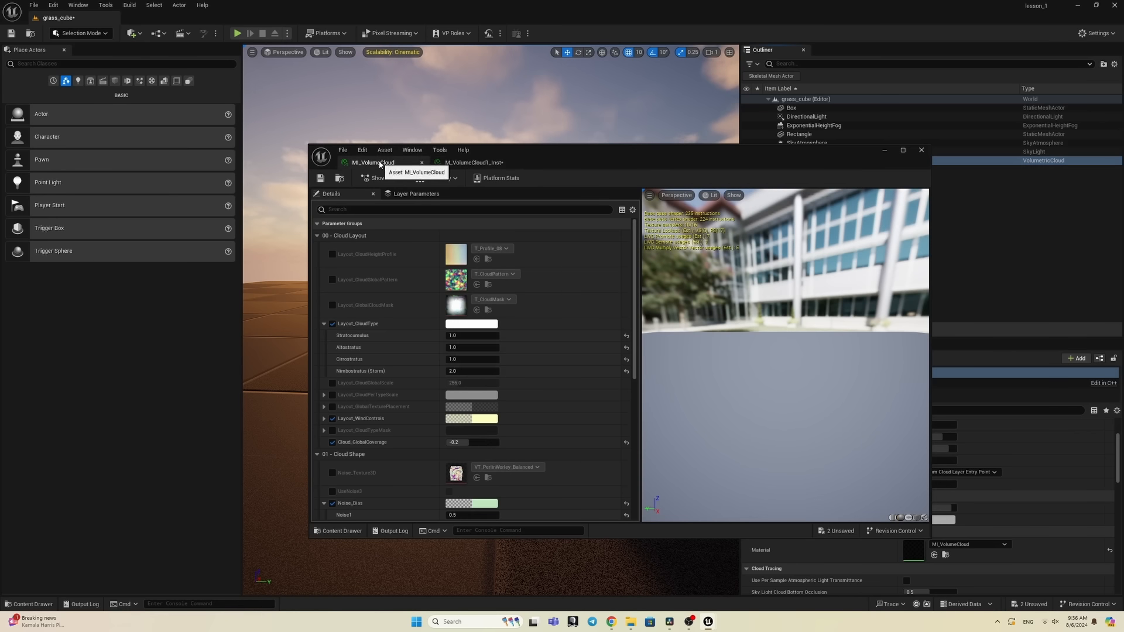
pyautogui.click(316, 235)
pyautogui.click(317, 247)
pyautogui.click(317, 259)
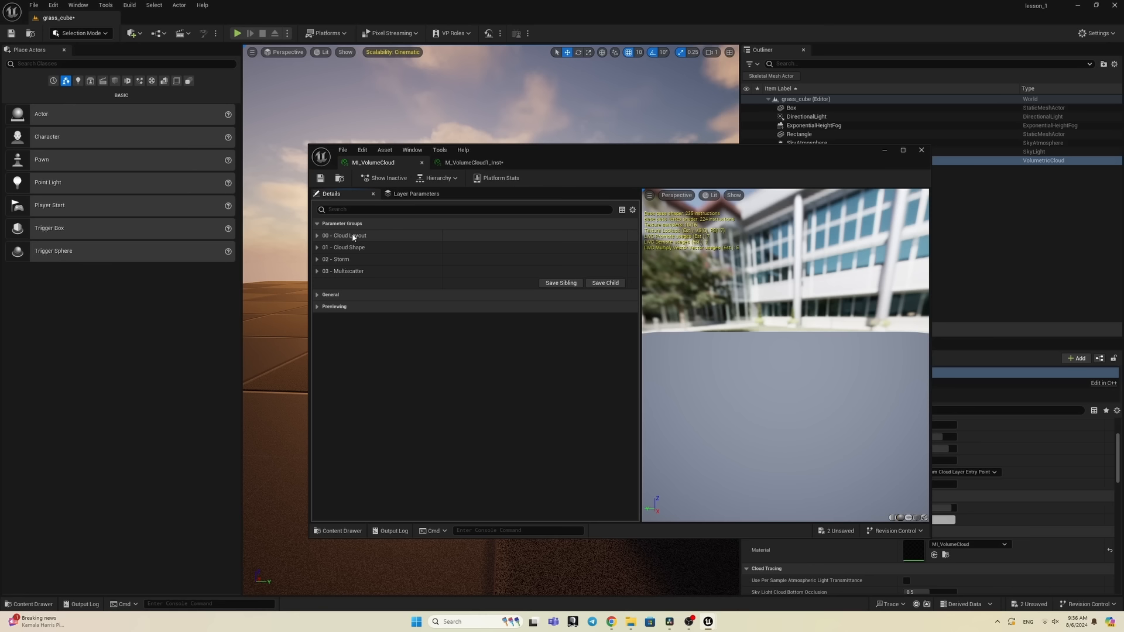
pyautogui.rightClick(353, 237)
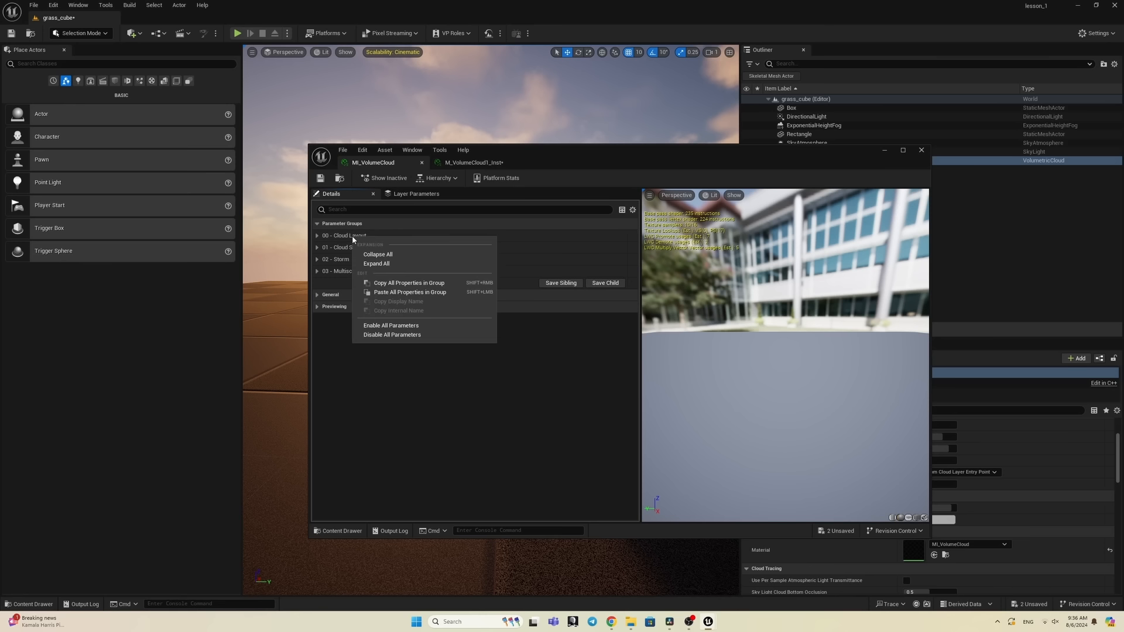
pyautogui.click(402, 284)
# Step: Collapse the parameter groups in M_VolumeCloud1_Inst and paste the copied properties into its Cloud Layout group
pyautogui.click(469, 163)
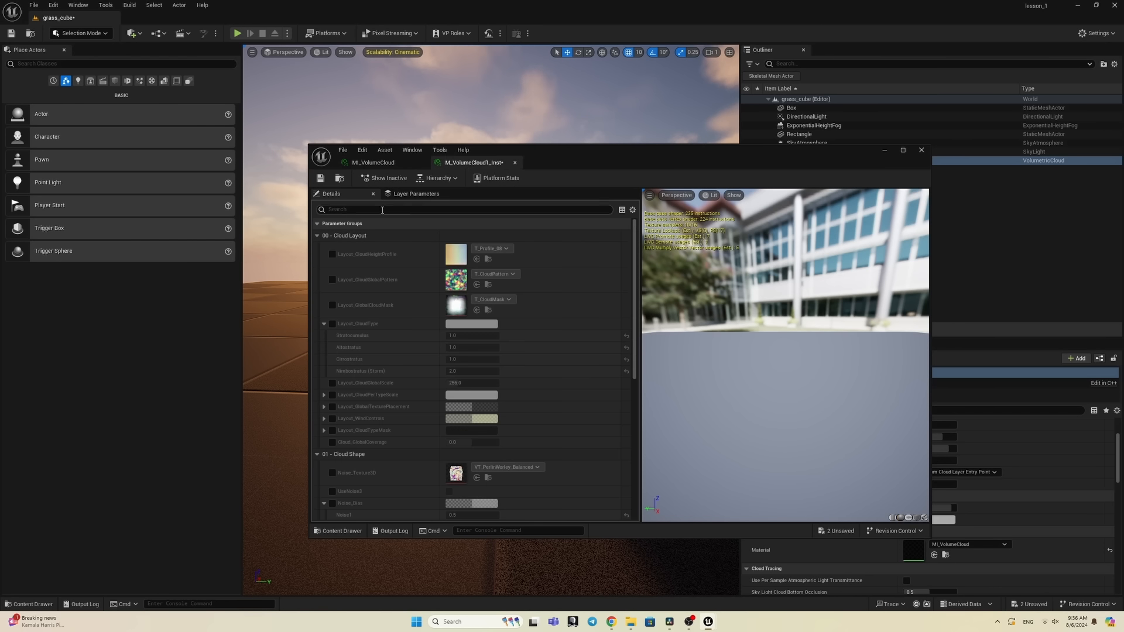
pyautogui.click(317, 236)
pyautogui.click(317, 247)
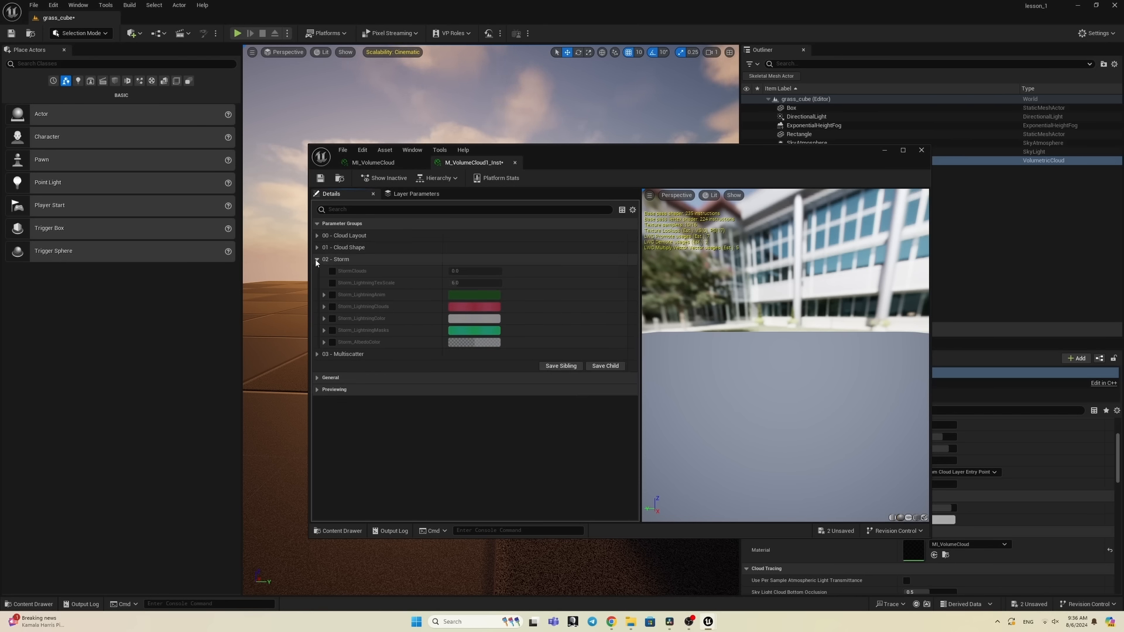
pyautogui.click(317, 259)
pyautogui.click(317, 271)
pyautogui.click(317, 271)
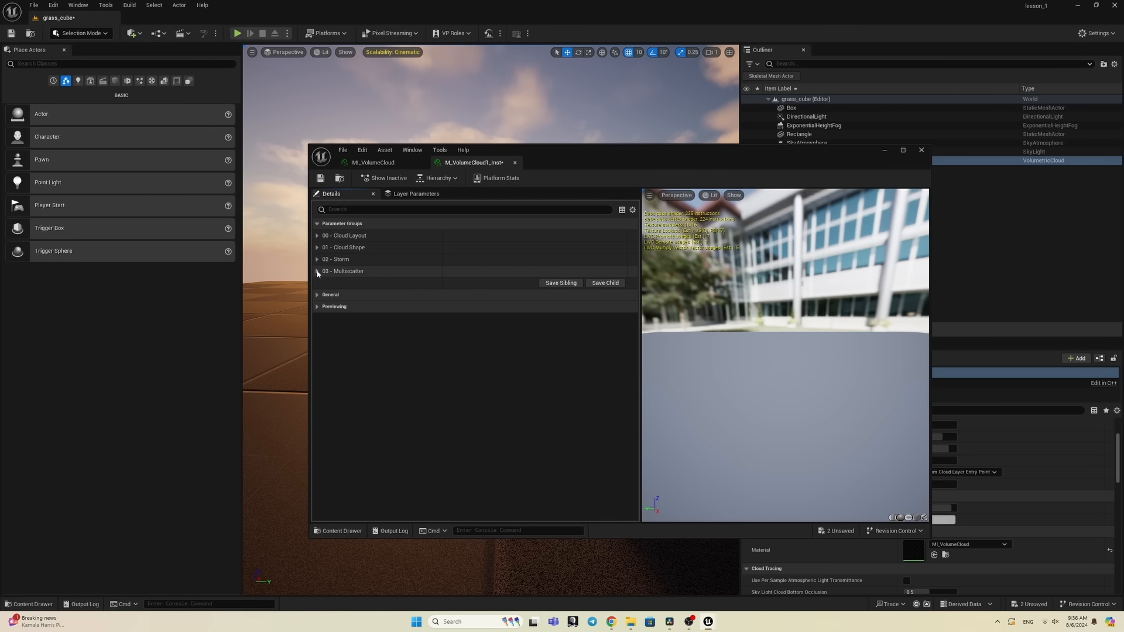
pyautogui.rightClick(357, 235)
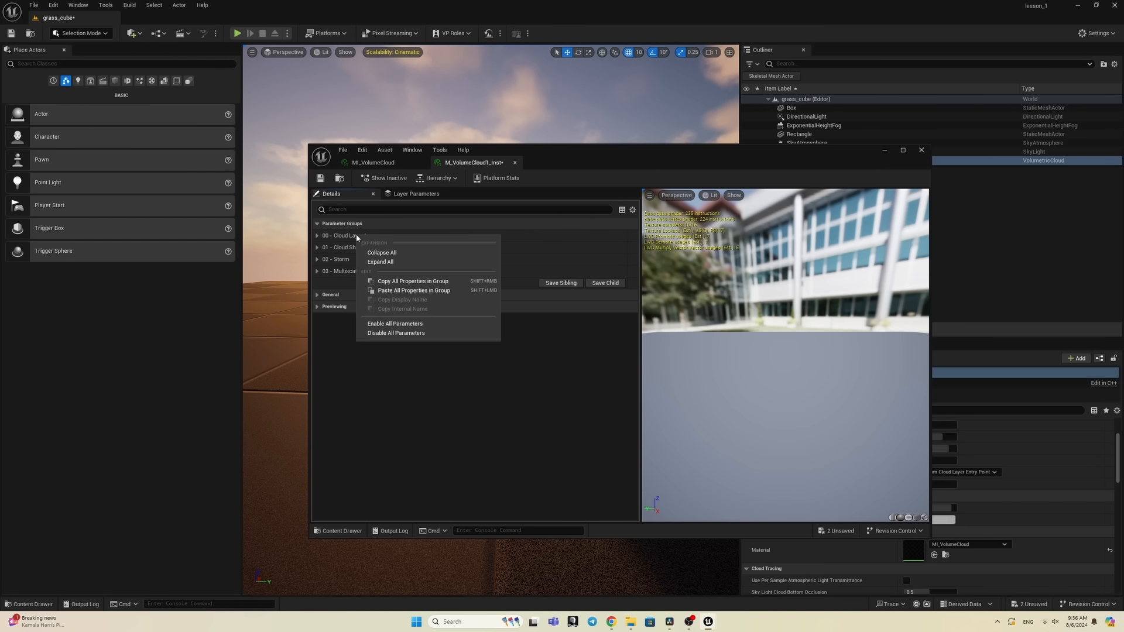
pyautogui.click(408, 291)
# Step: Copy the Cloud Shape and Storm group properties from MI_VolumeCloud into the matching groups of M_VolumeCloud1_Inst
pyautogui.click(386, 164)
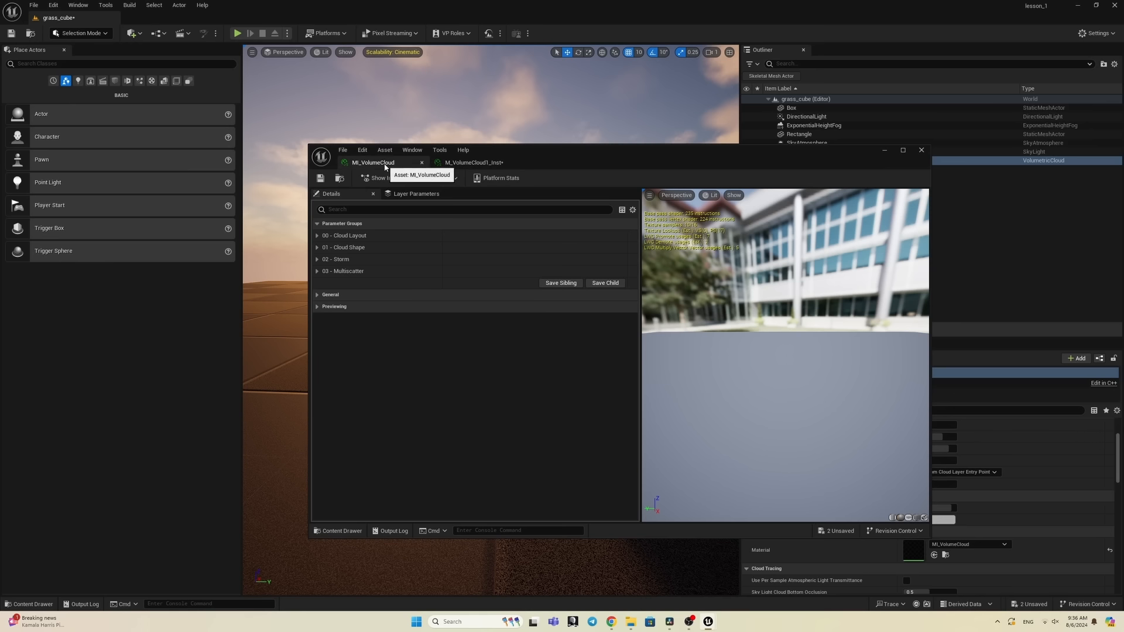
pyautogui.rightClick(355, 247)
pyautogui.click(394, 294)
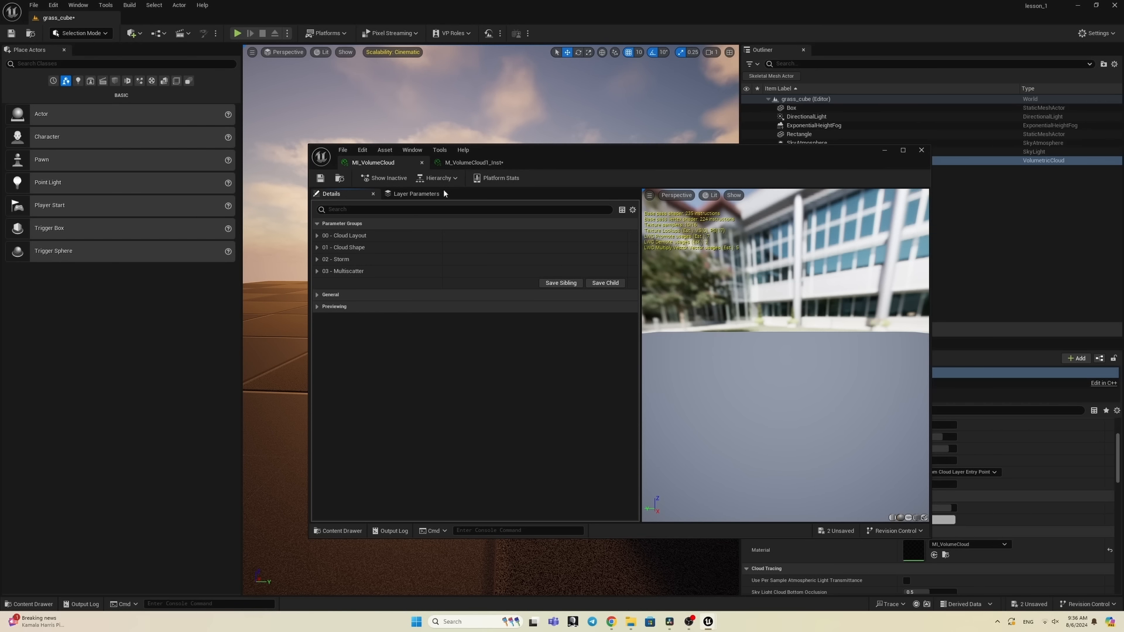
pyautogui.click(468, 163)
pyautogui.rightClick(350, 261)
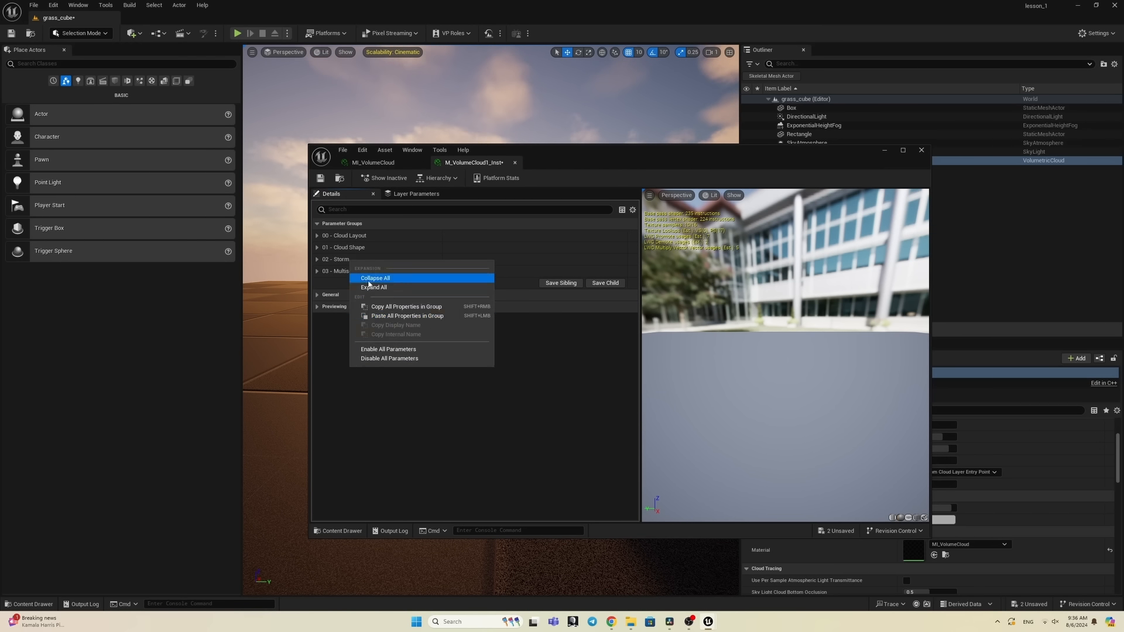
pyautogui.click(381, 316)
# Step: Copy all Multiscatter properties from MI_VolumeCloud into M_VolumeCloud1_Inst's Multiscatter group and close the material editor
pyautogui.click(374, 164)
pyautogui.rightClick(353, 272)
pyautogui.click(386, 318)
pyautogui.click(469, 163)
pyautogui.rightClick(354, 271)
pyautogui.click(391, 326)
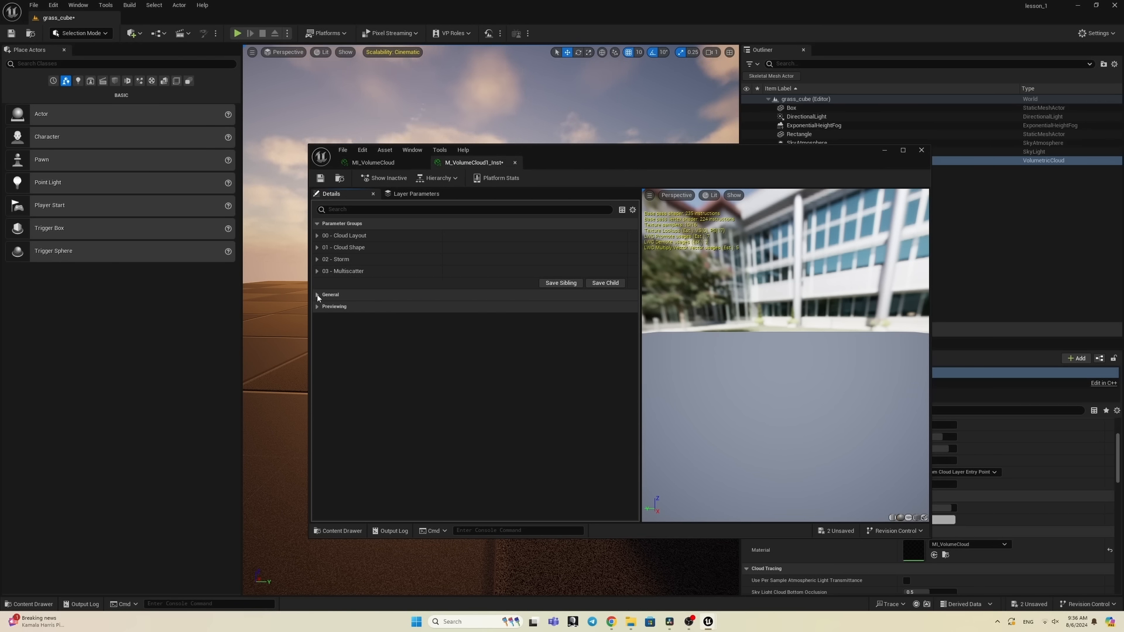
pyautogui.click(317, 295)
pyautogui.click(318, 295)
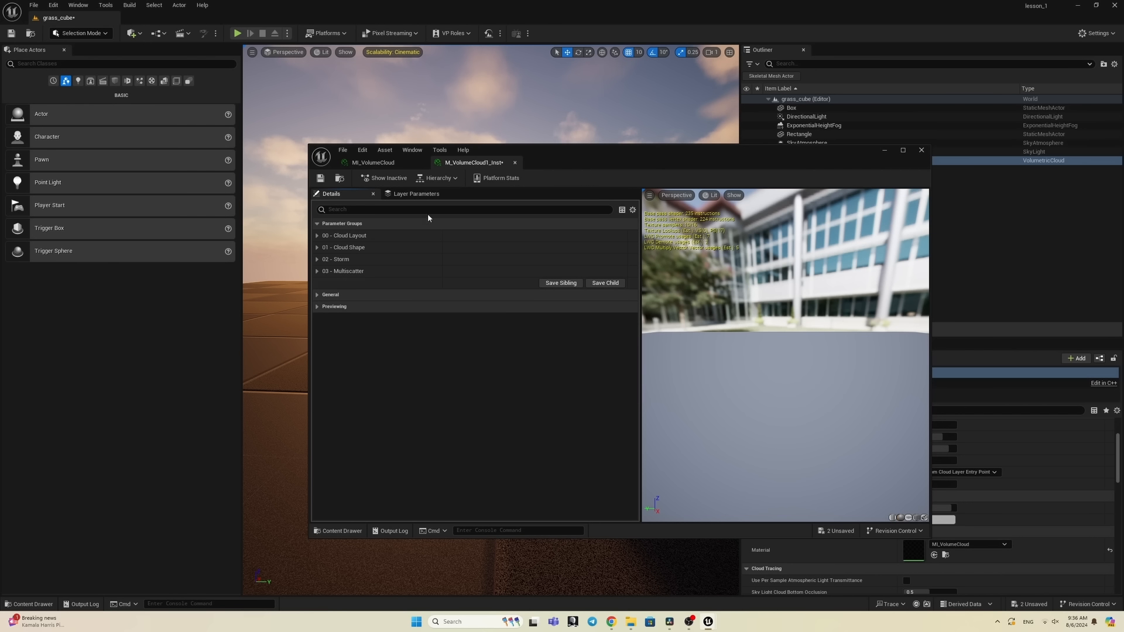
pyautogui.click(922, 150)
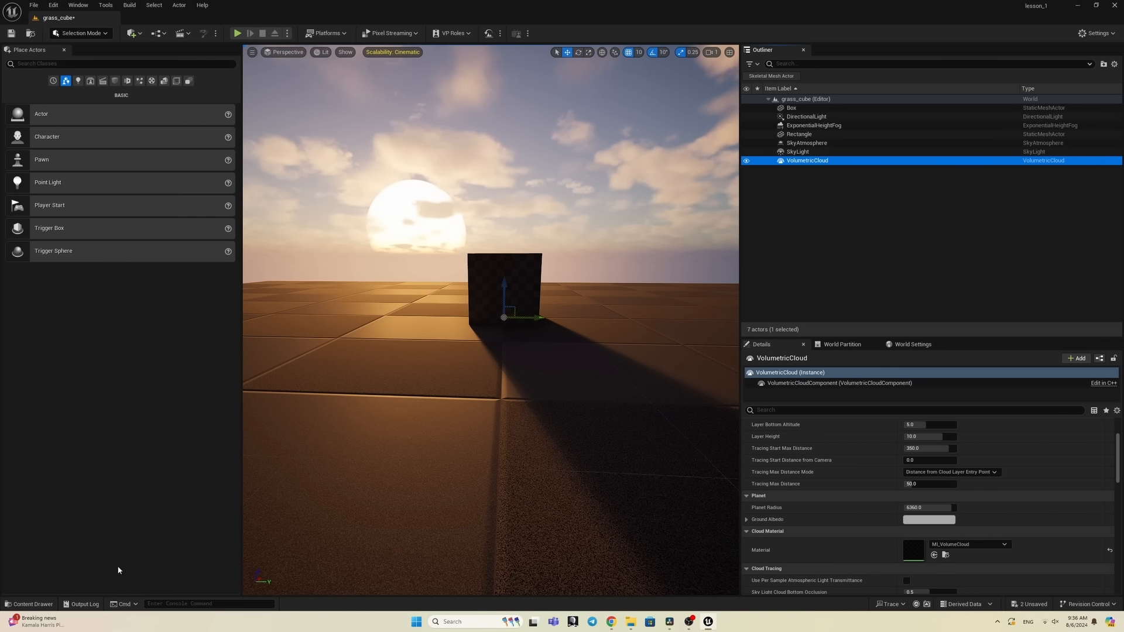
# Step: Assign the project's M_VolumeCloud1_Inst material instance as the cloud material of the VolumetricCloud actor
pyautogui.click(33, 604)
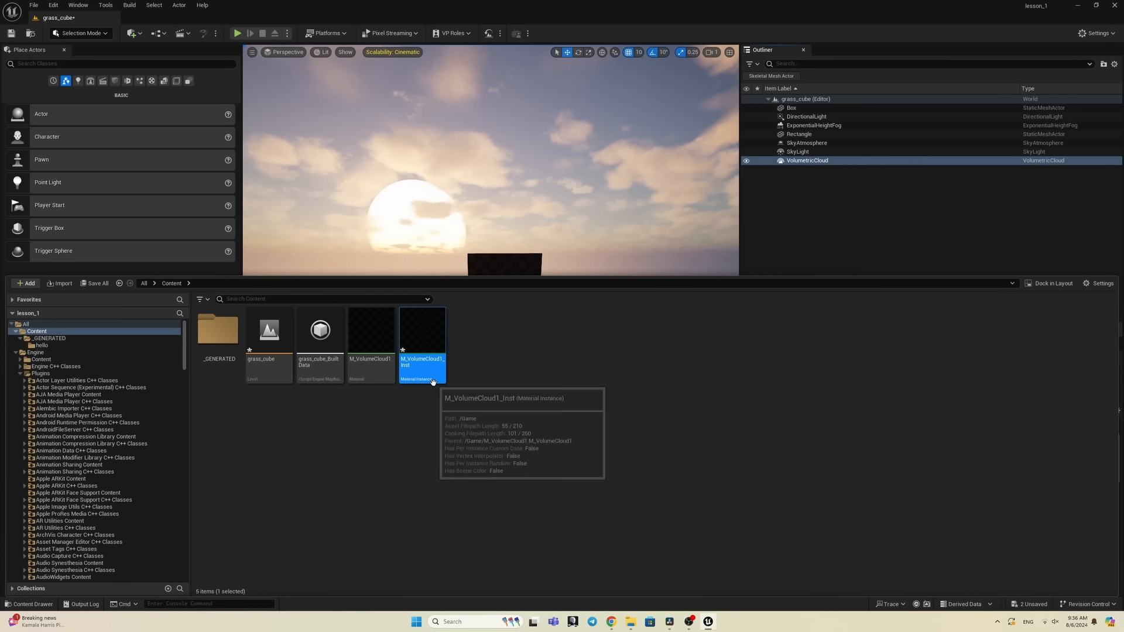
pyautogui.click(825, 161)
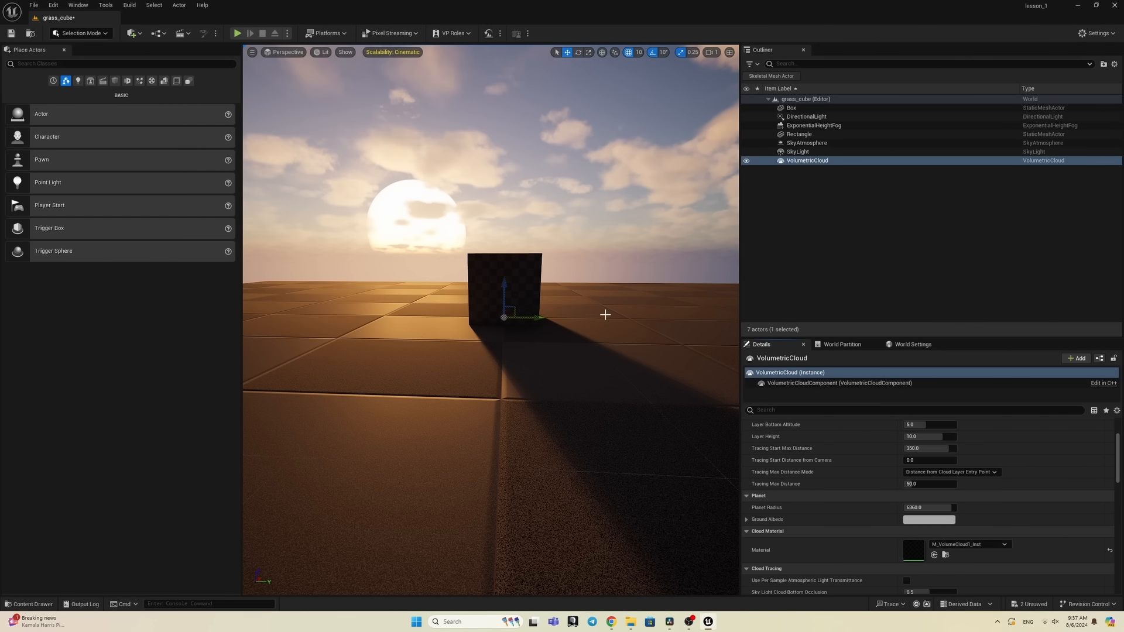
pyautogui.click(29, 604)
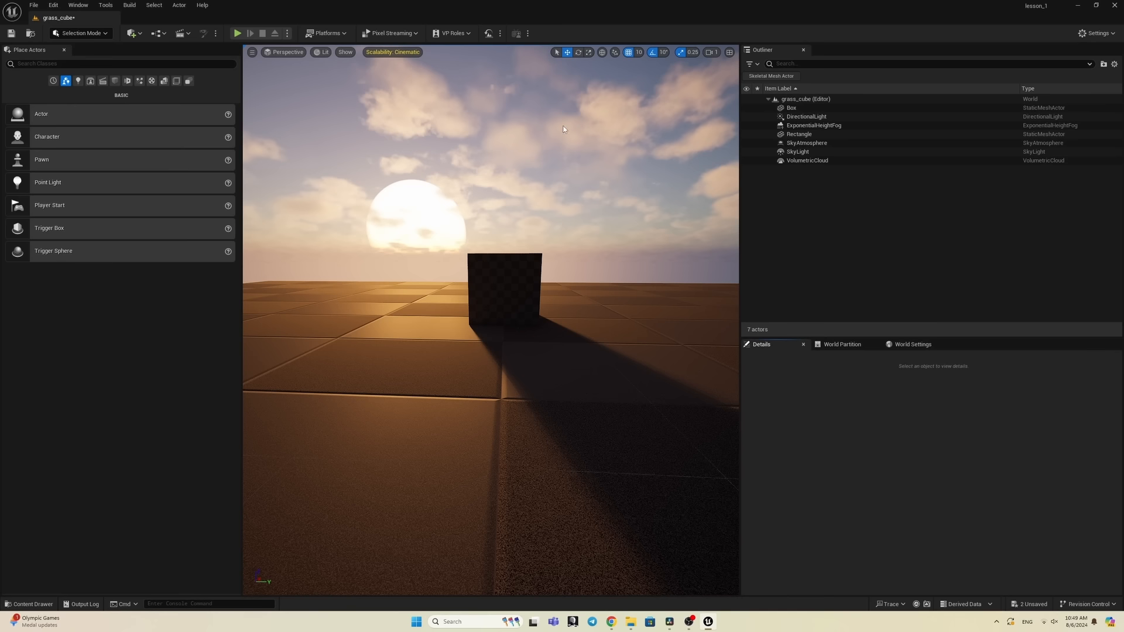
# Step: Open the VolumetricCloud actor's material instance and its parent M_VolumeCloud1, and reposition the material editor window
pyautogui.click(807, 161)
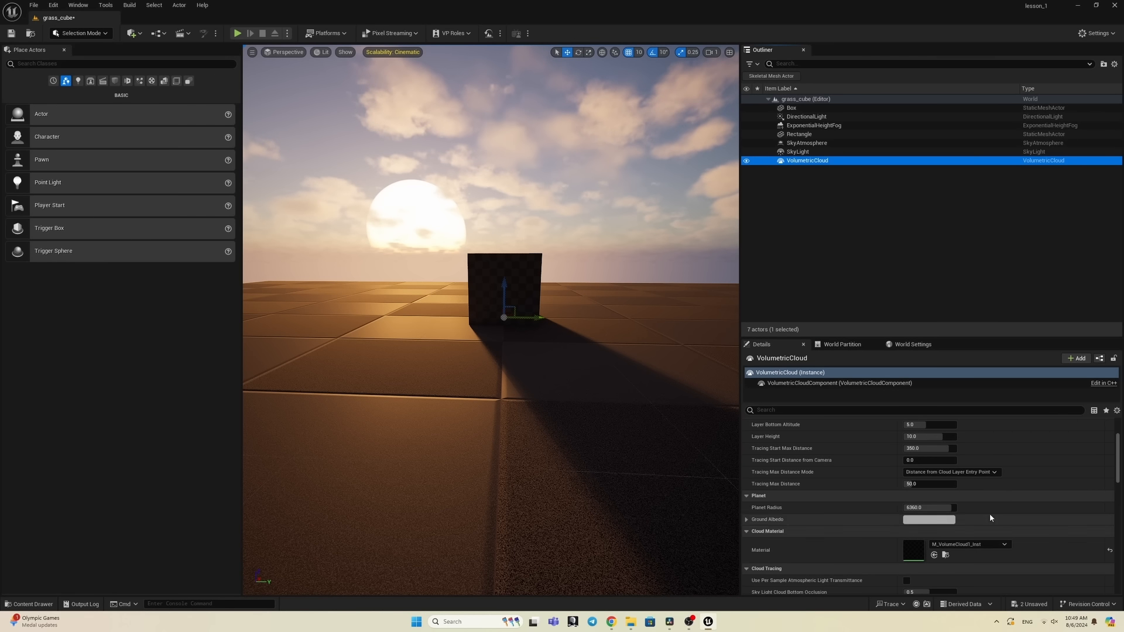
pyautogui.doubleClick(921, 553)
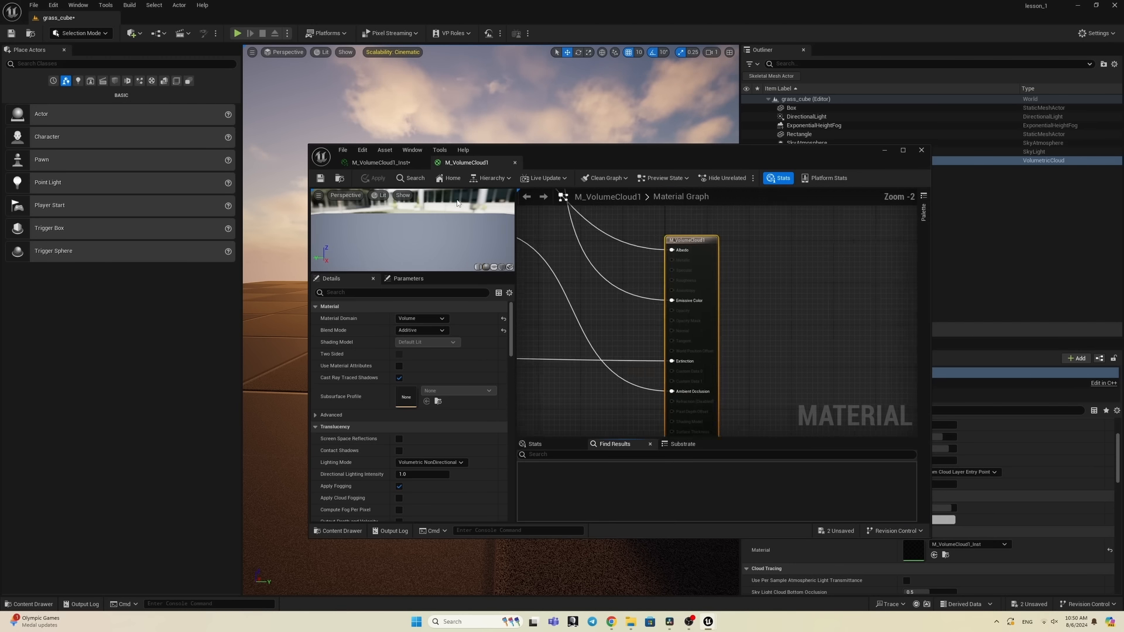
pyautogui.moveTo(694, 161); pyautogui.dragTo(628, 94)
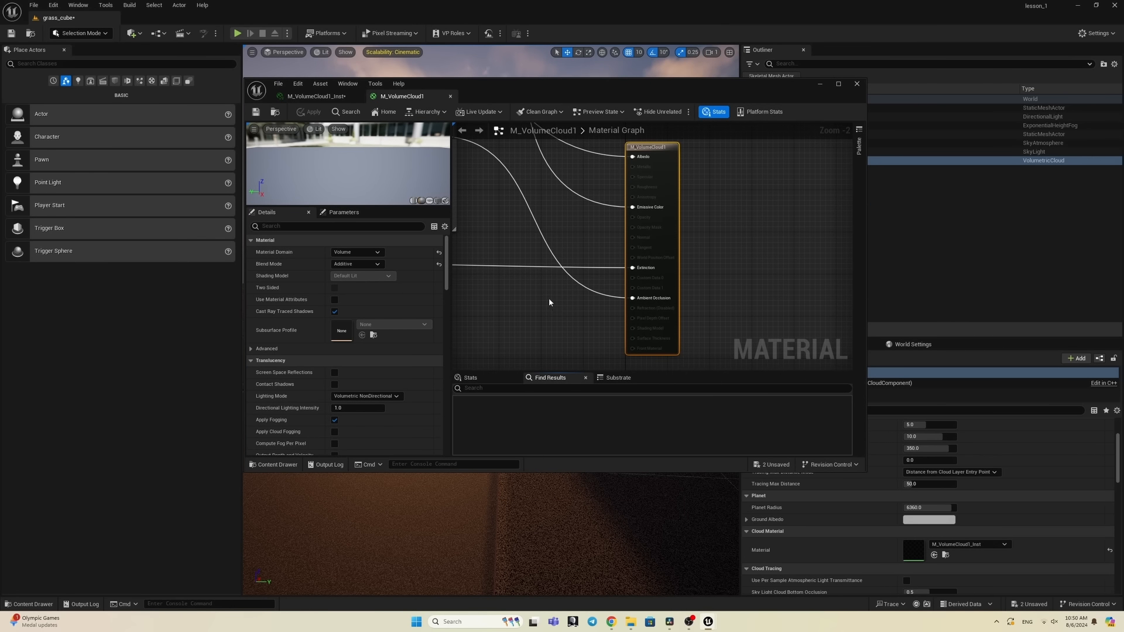
# Step: Trace the Noise Movement group's output through the M_VolumeCloud1 graph to Noise 1 and select the Noise1_Coordinates node
pyautogui.scroll(-8, 550, 303)
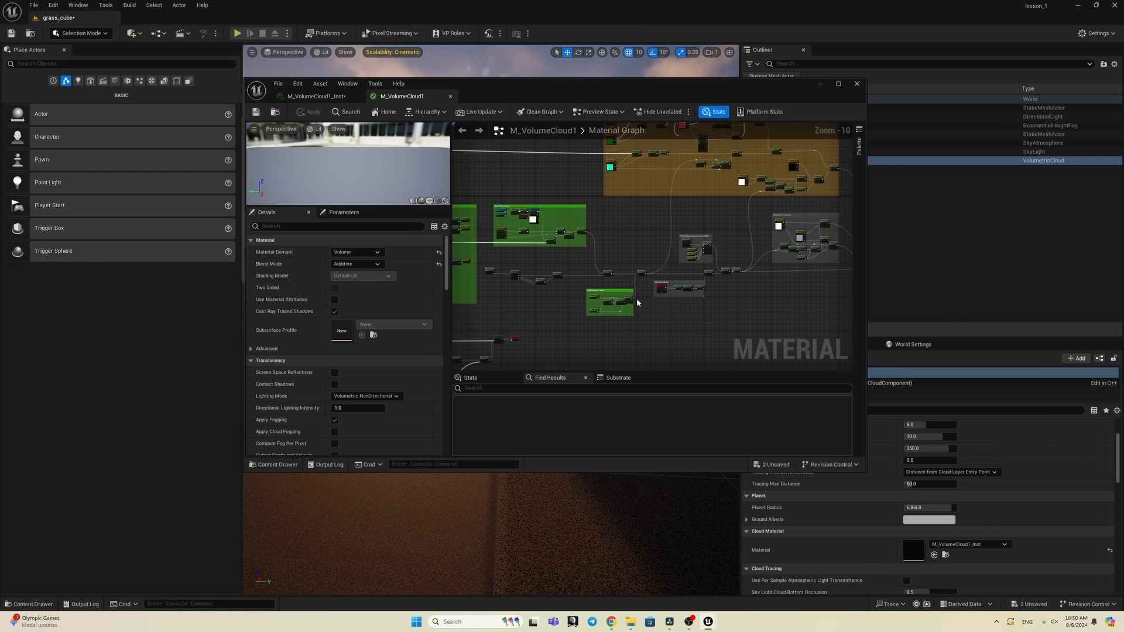
pyautogui.scroll(-2, 637, 303)
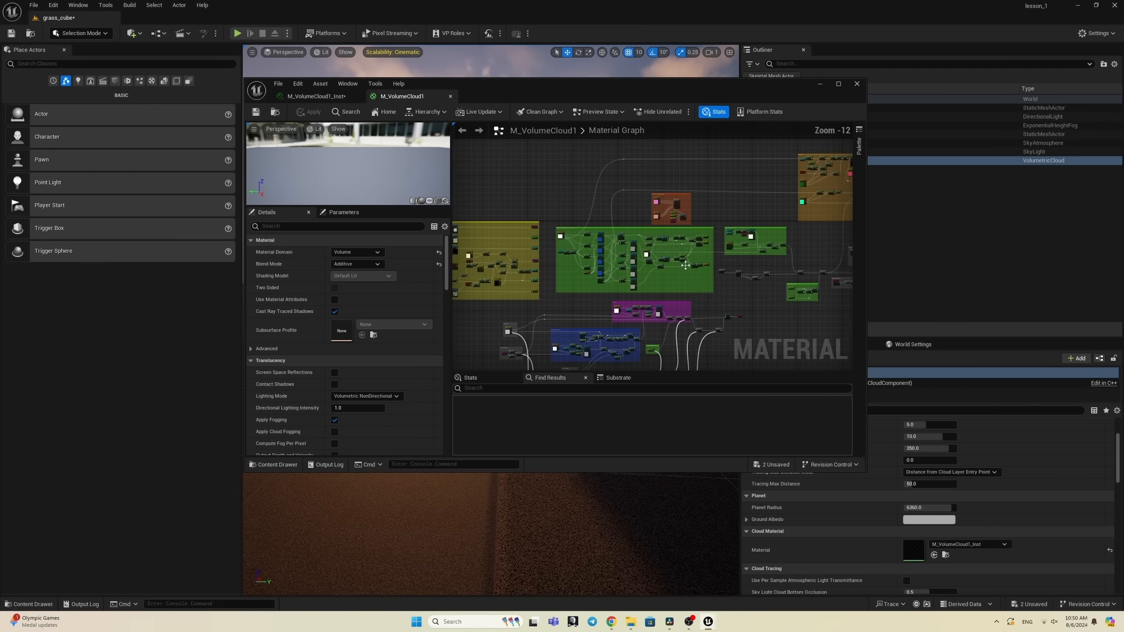
pyautogui.moveTo(686, 265); pyautogui.dragTo(632, 247, button='right')
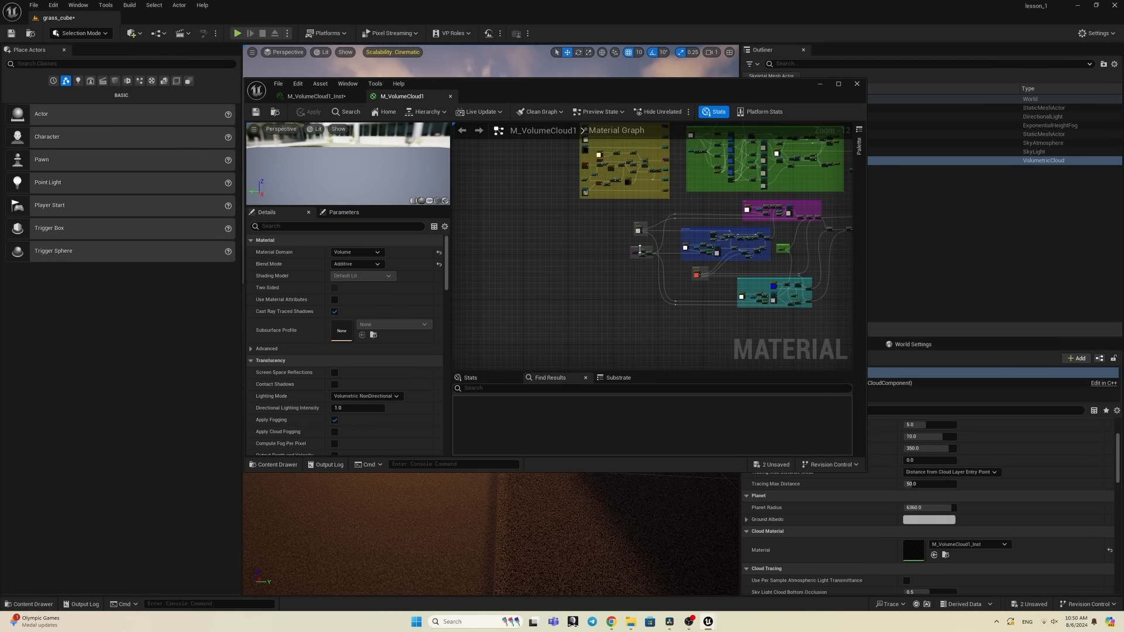
pyautogui.scroll(13, 631, 248)
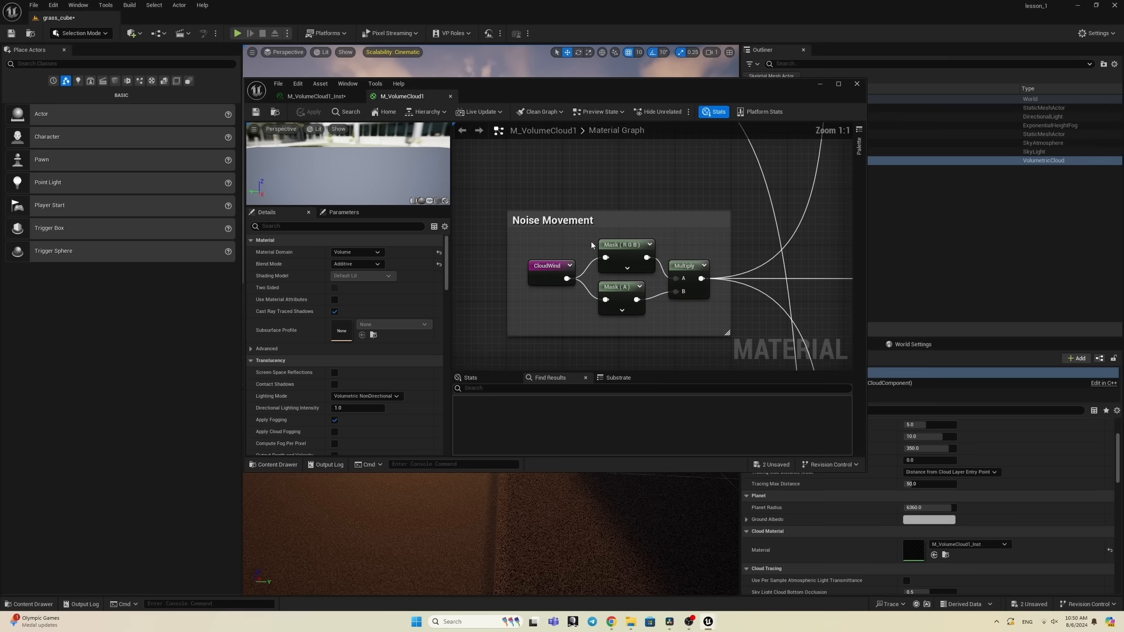
pyautogui.scroll(-3, 730, 253)
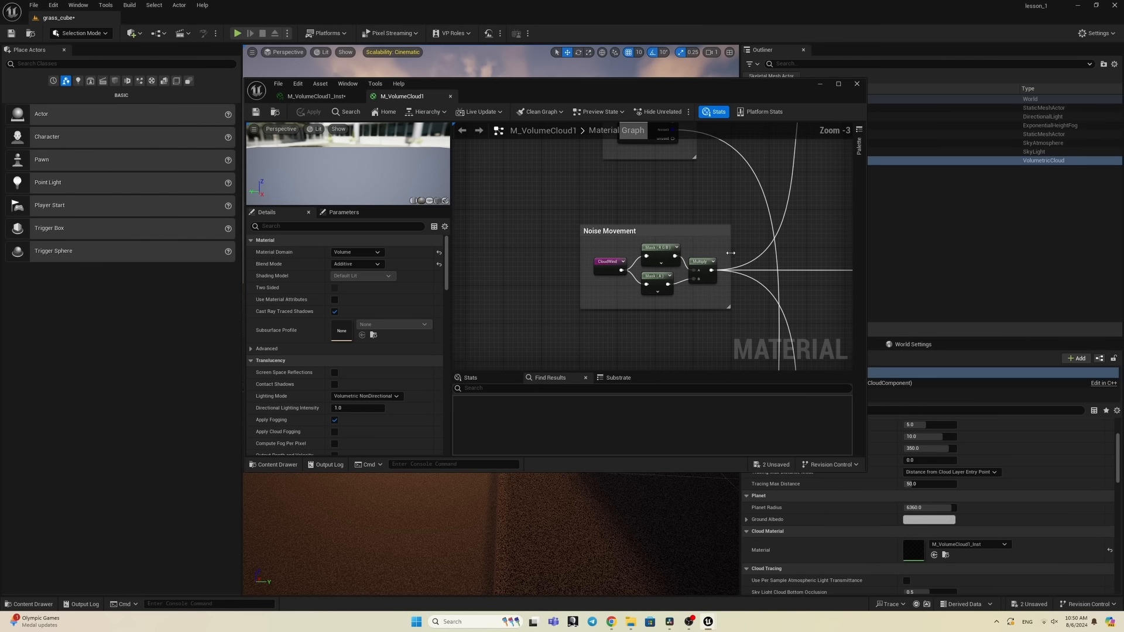
pyautogui.moveTo(800, 232); pyautogui.dragTo(688, 286, button='right')
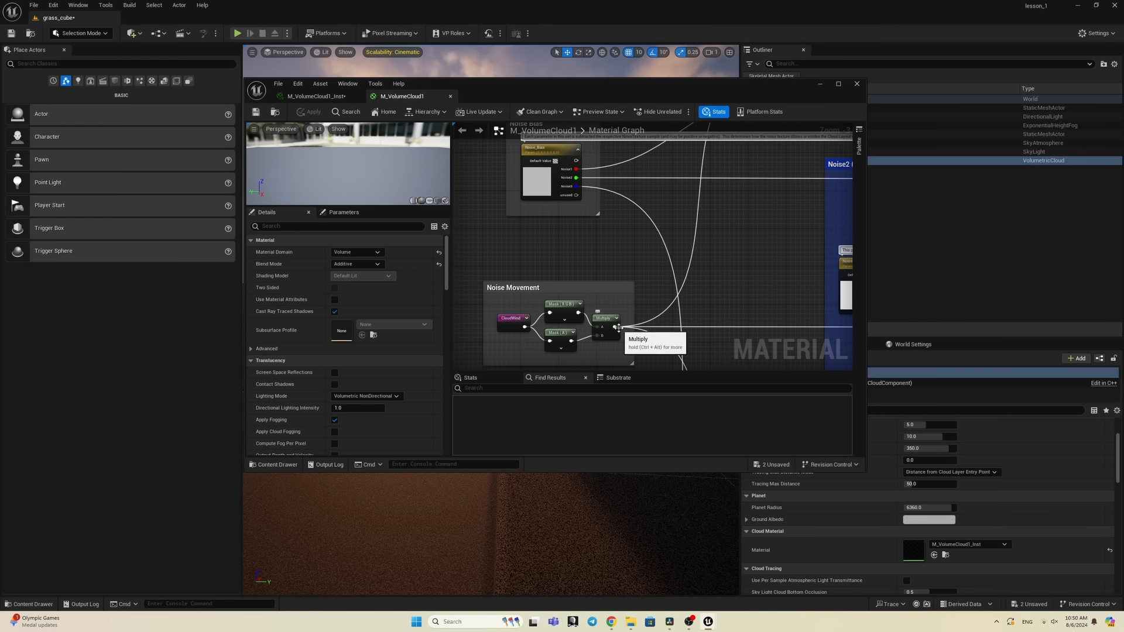
pyautogui.moveTo(699, 256); pyautogui.dragTo(621, 223, button='right')
pyautogui.scroll(4, 622, 204)
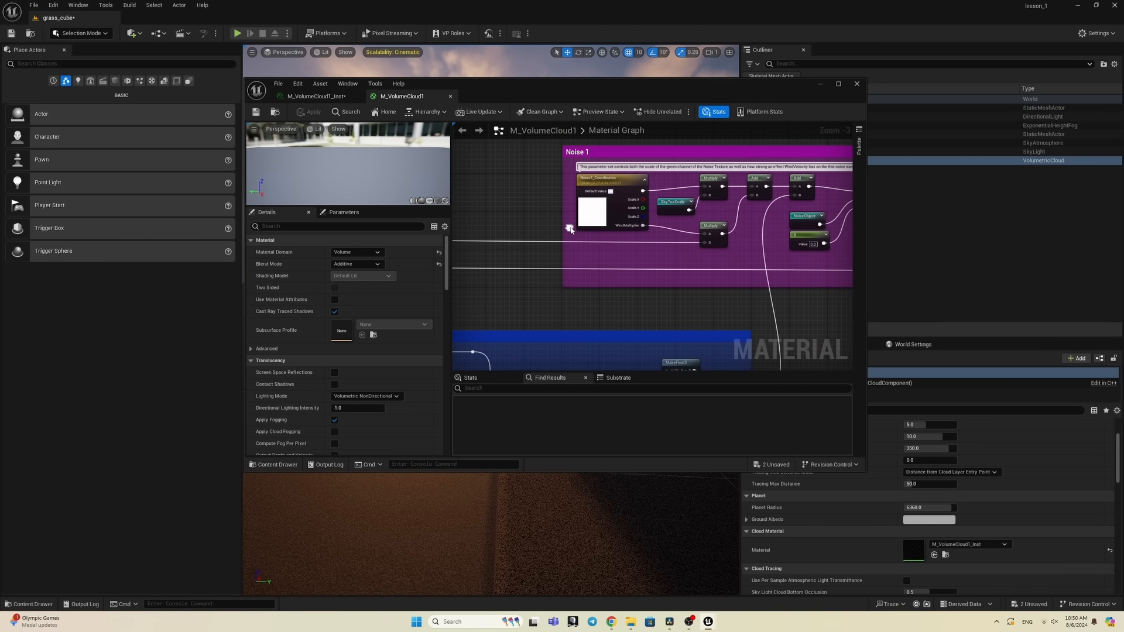
pyautogui.click(622, 204)
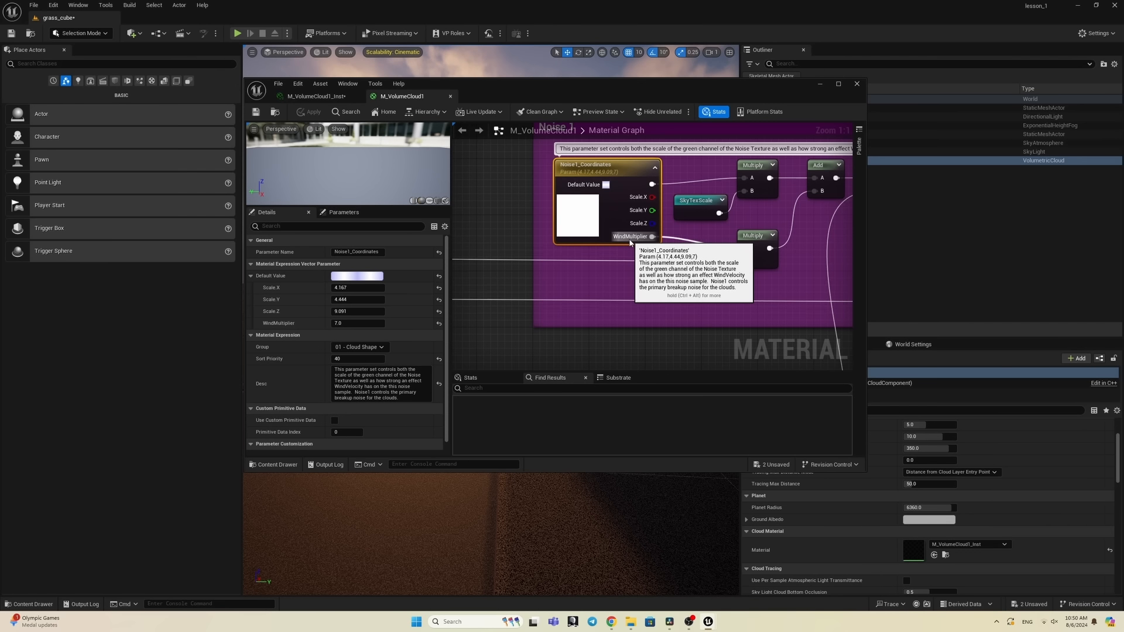
# Step: Raise the WindMultiplier of Noise1_Coordinates to about 110.8 and move the editor window aside to check the clouds in the level
pyautogui.moveTo(671, 272); pyautogui.dragTo(635, 261, button='right')
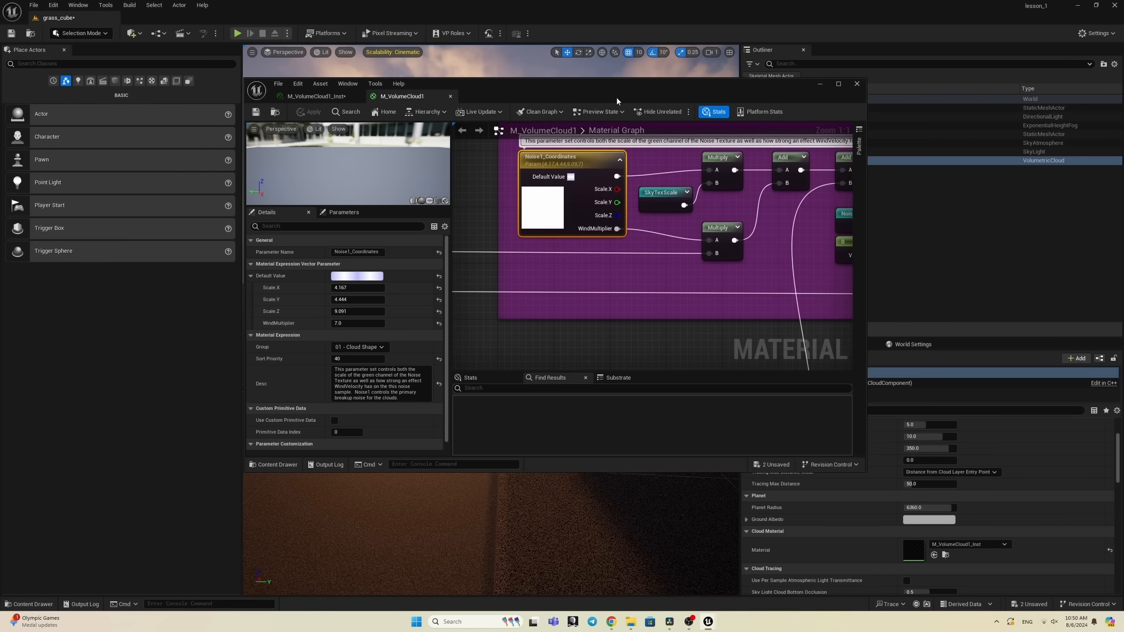
pyautogui.moveTo(616, 96); pyautogui.dragTo(594, 244)
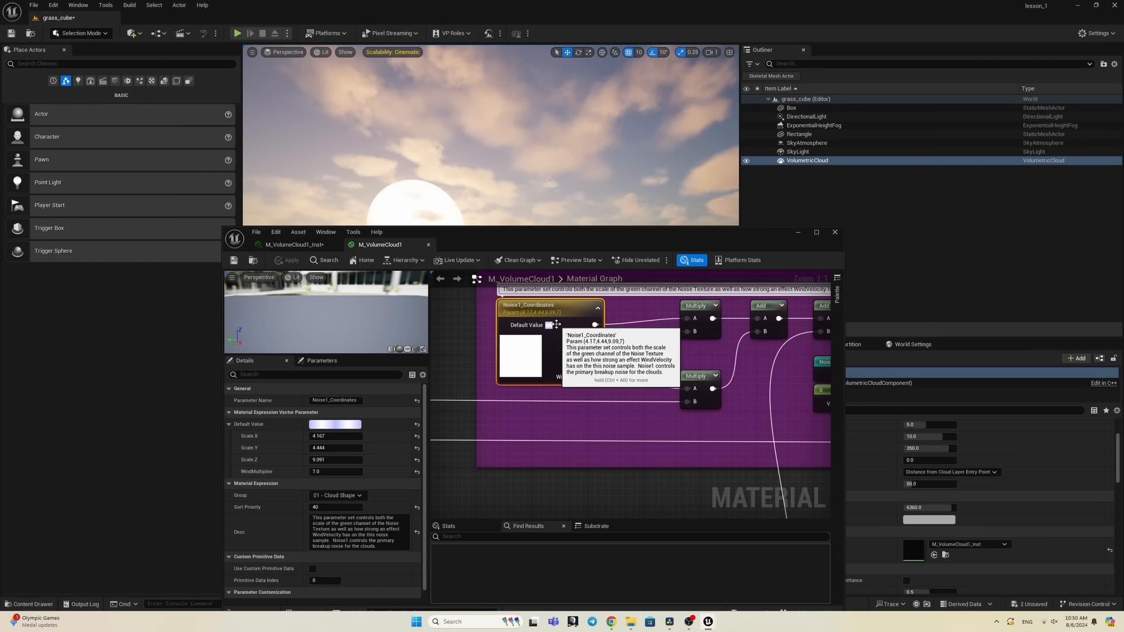
pyautogui.moveTo(313, 472); pyautogui.dragTo(489, 472)
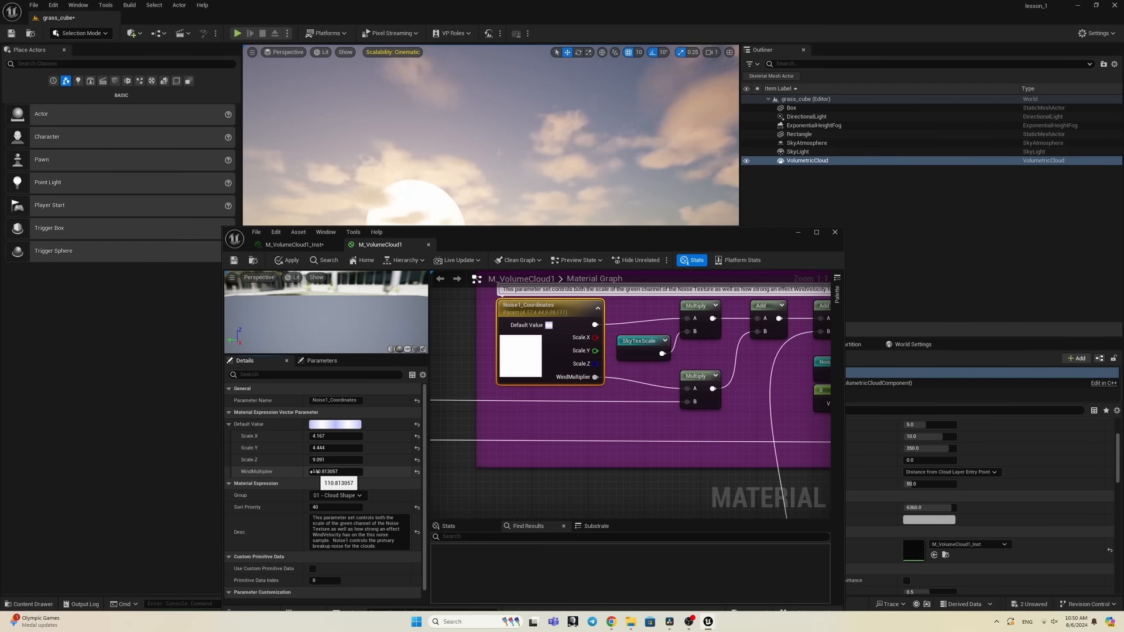
pyautogui.moveTo(312, 472); pyautogui.dragTo(313, 471)
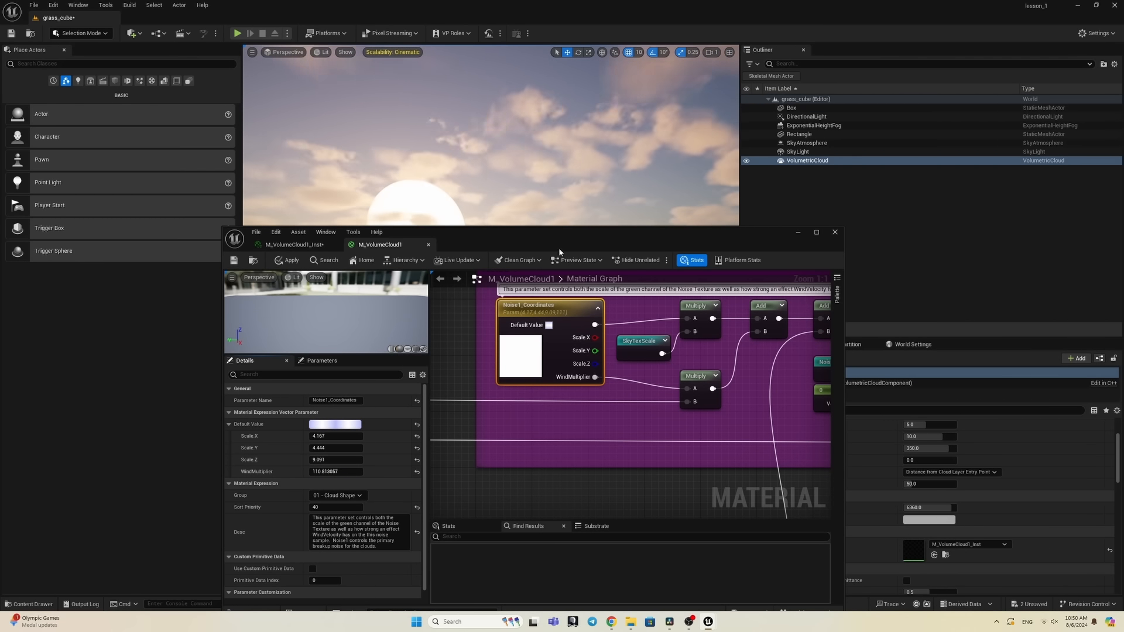
pyautogui.moveTo(553, 242); pyautogui.dragTo(535, 419)
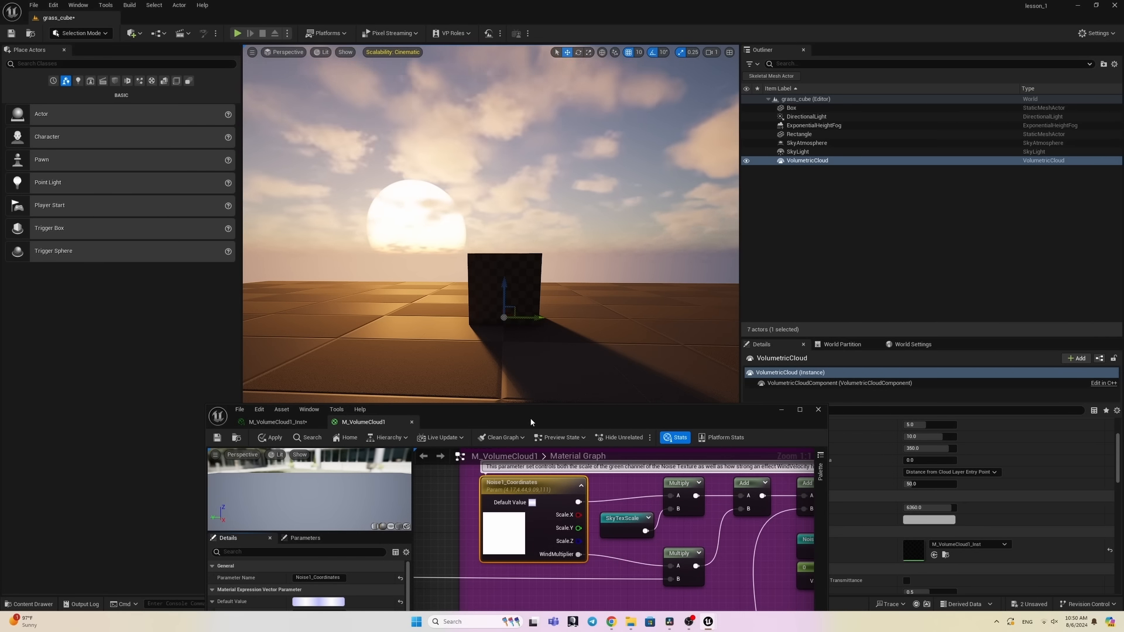
pyautogui.moveTo(529, 417); pyautogui.dragTo(532, 222)
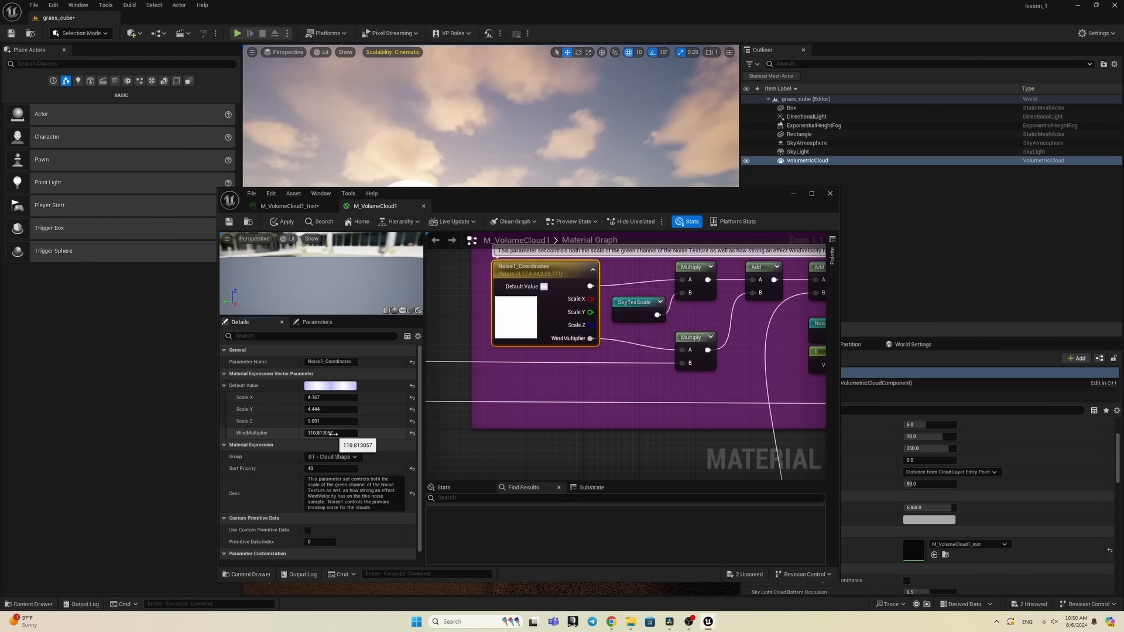
# Step: Raise the WindMultiplier of Noise1_Coordinates to about 219.2, then close the material editor and apply the changes to M_VolumeCloud1
pyautogui.moveTo(331, 433); pyautogui.dragTo(345, 433)
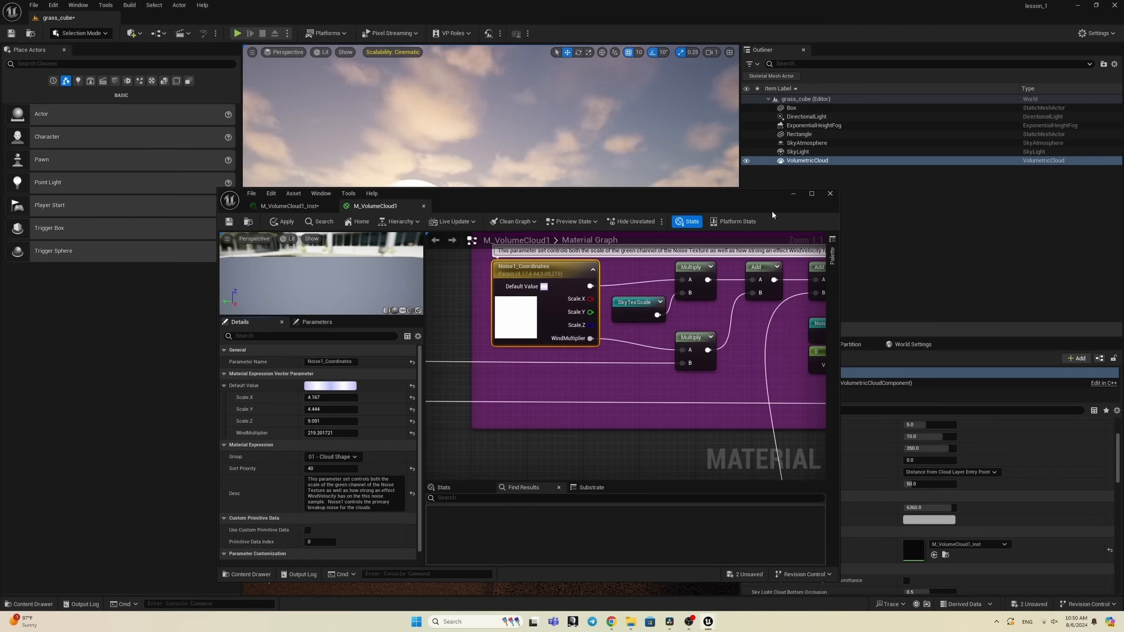
pyautogui.click(831, 195)
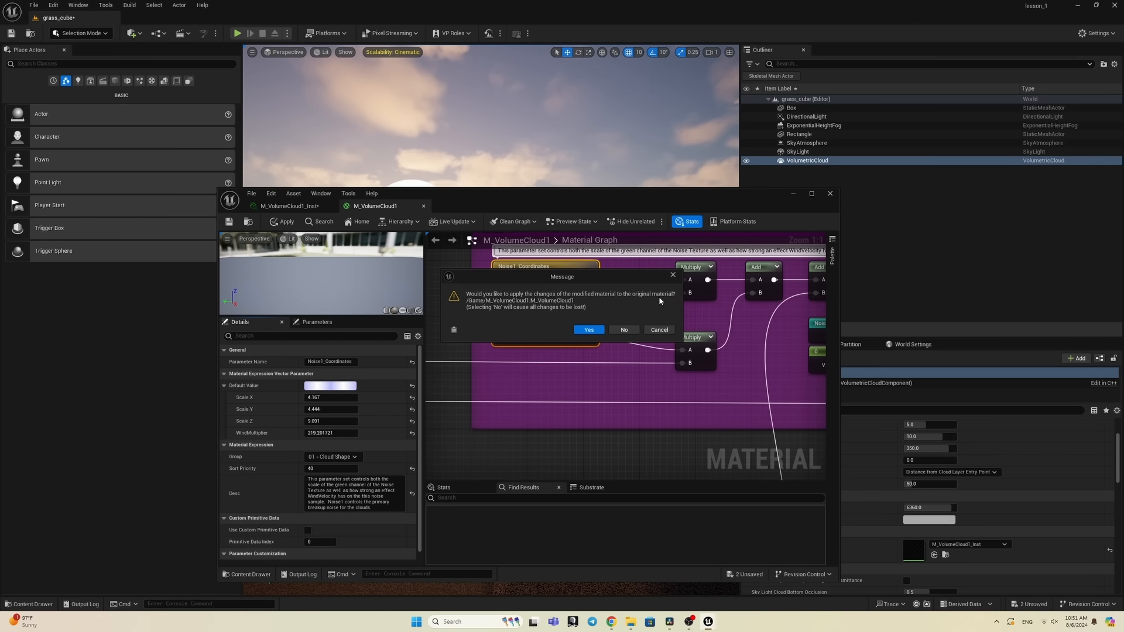
pyautogui.click(593, 331)
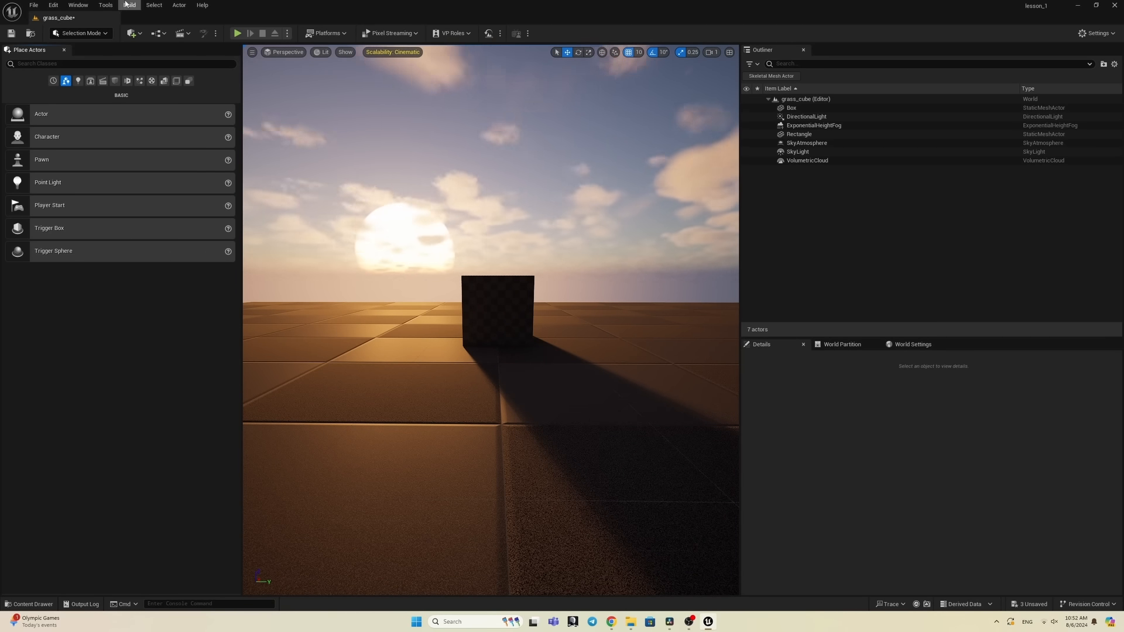
# Step: Search the plugin list for "BRID" to check whether the Bridge plugin is enabled, then close the list
pyautogui.click(84, 4)
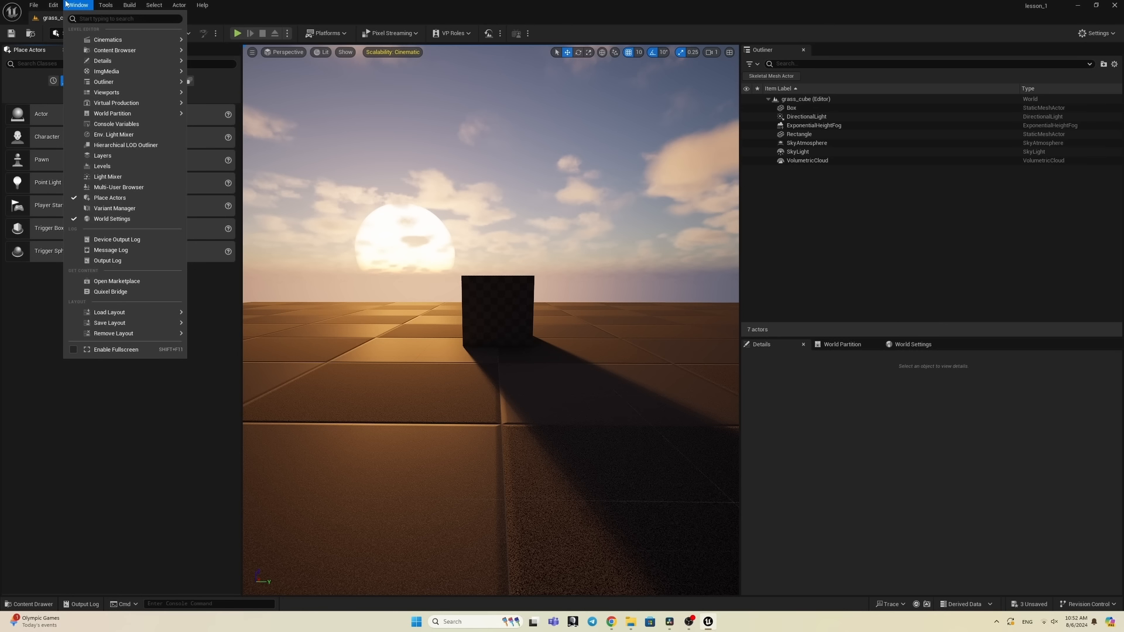
pyautogui.moveTo(60, 4)
pyautogui.click(89, 150)
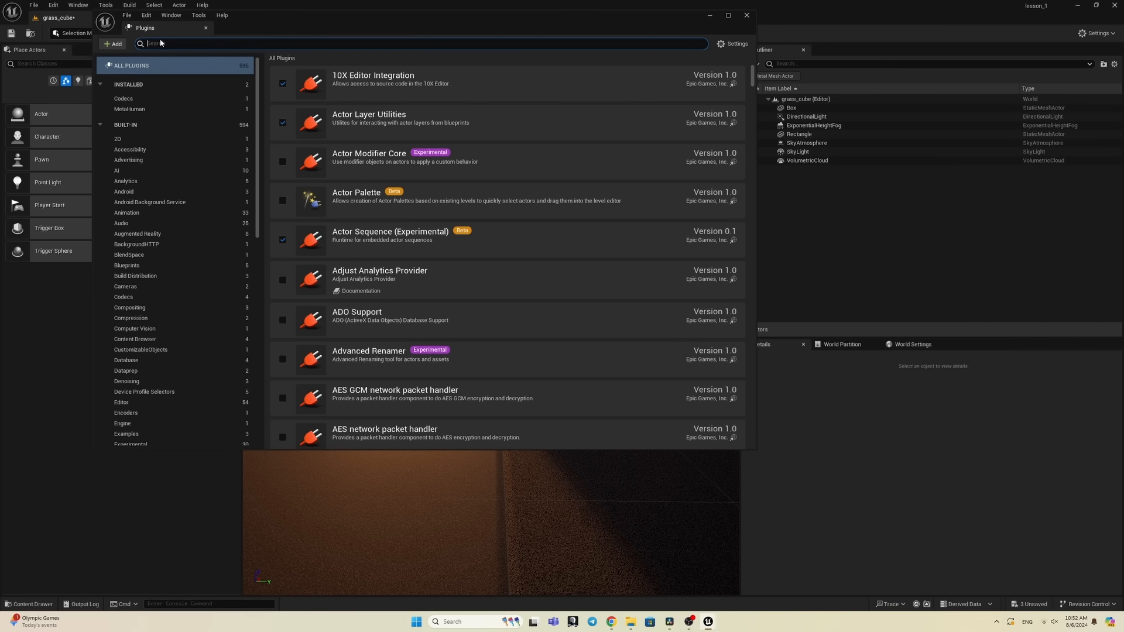
pyautogui.write('BRID')
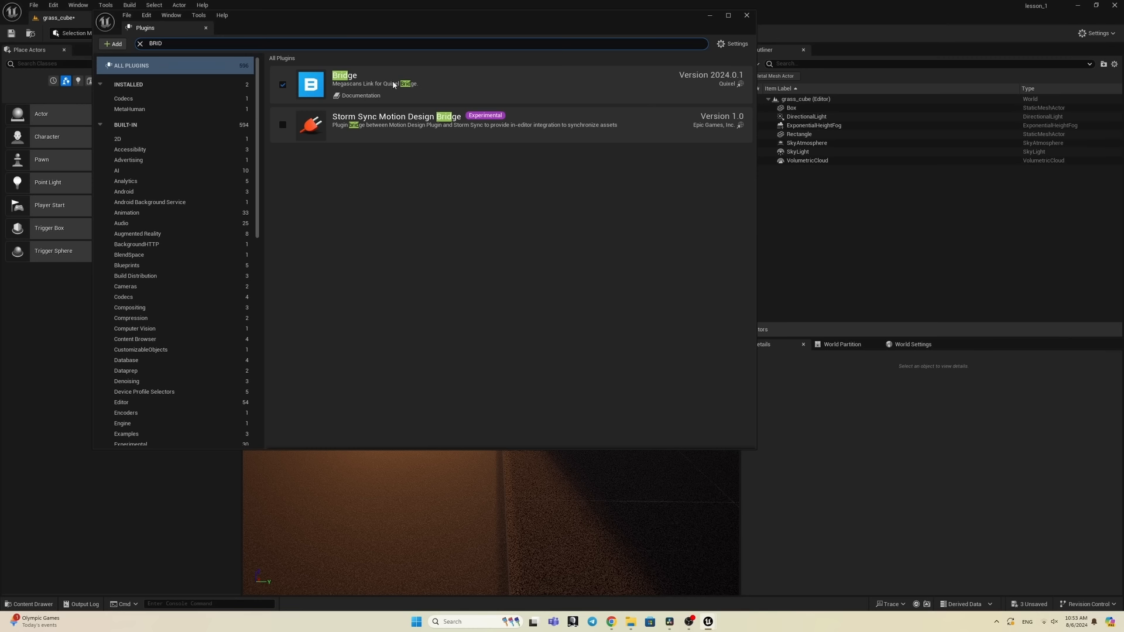
pyautogui.click(746, 16)
# Step: Open Quixel Bridge, browse its 3D Assets, and show the details of Urban Street Pavestone Gray Single
pyautogui.click(77, 6)
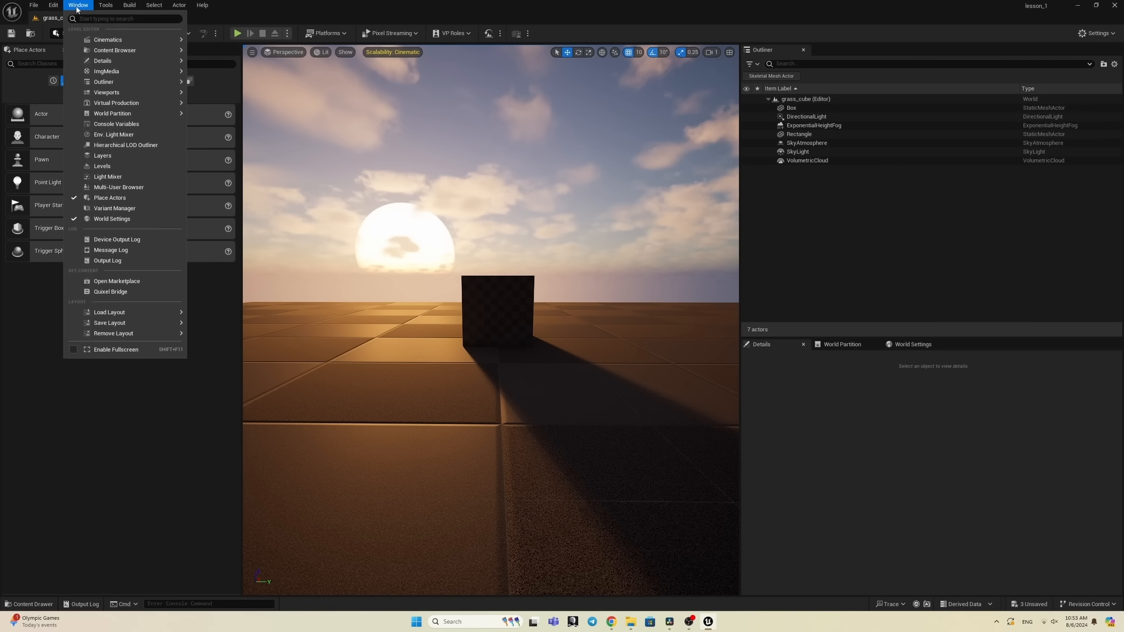
pyautogui.click(110, 291)
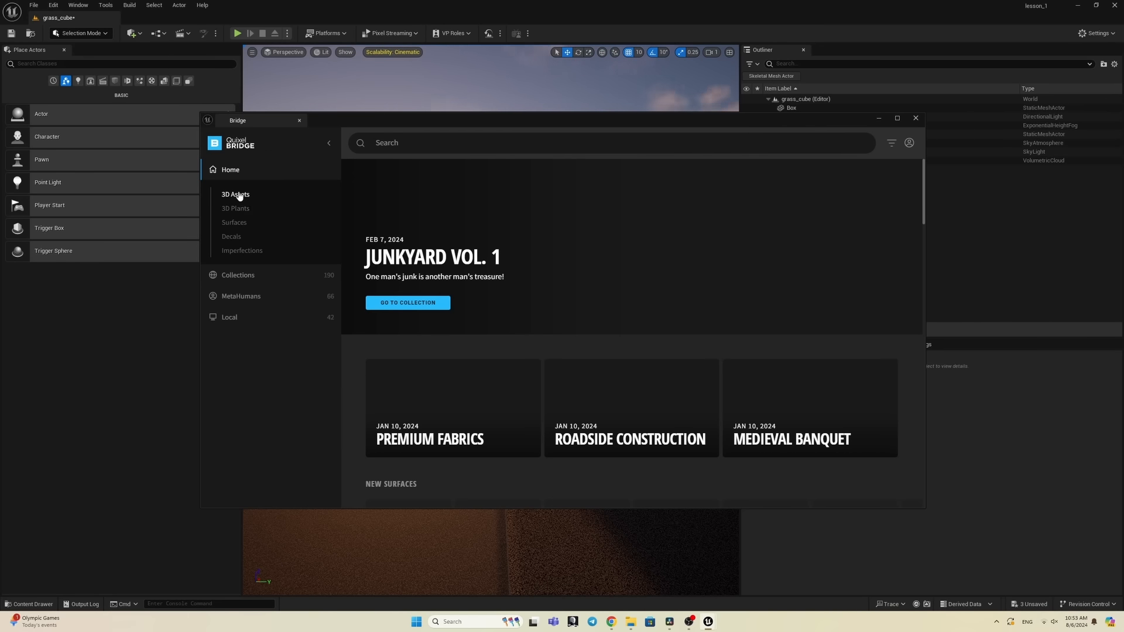
pyautogui.click(237, 194)
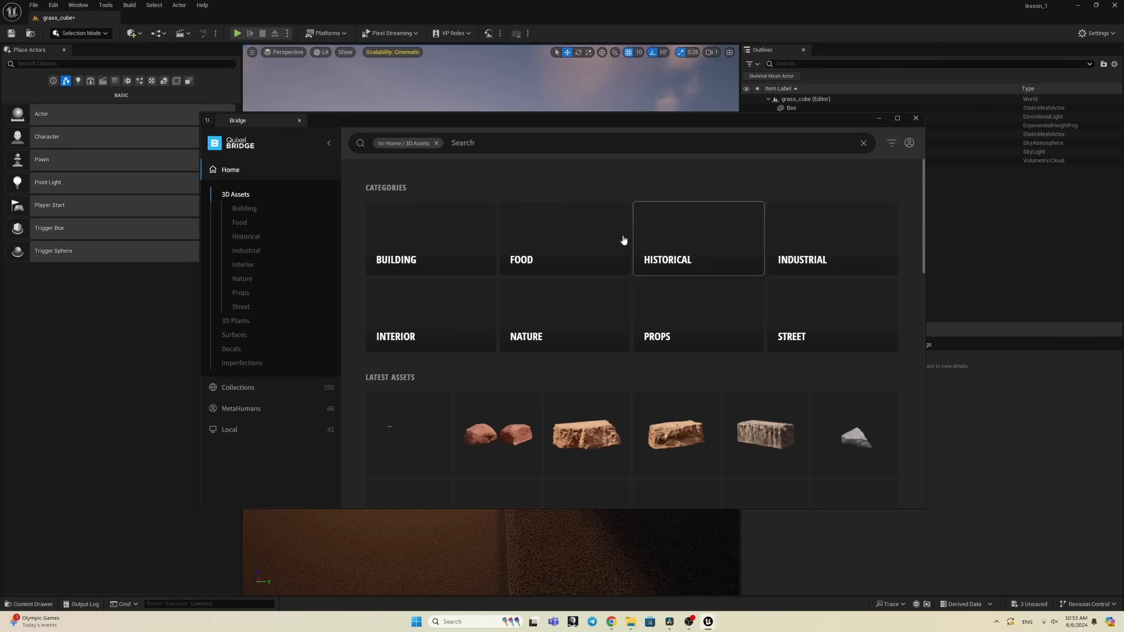
pyautogui.scroll(-2, 737, 251)
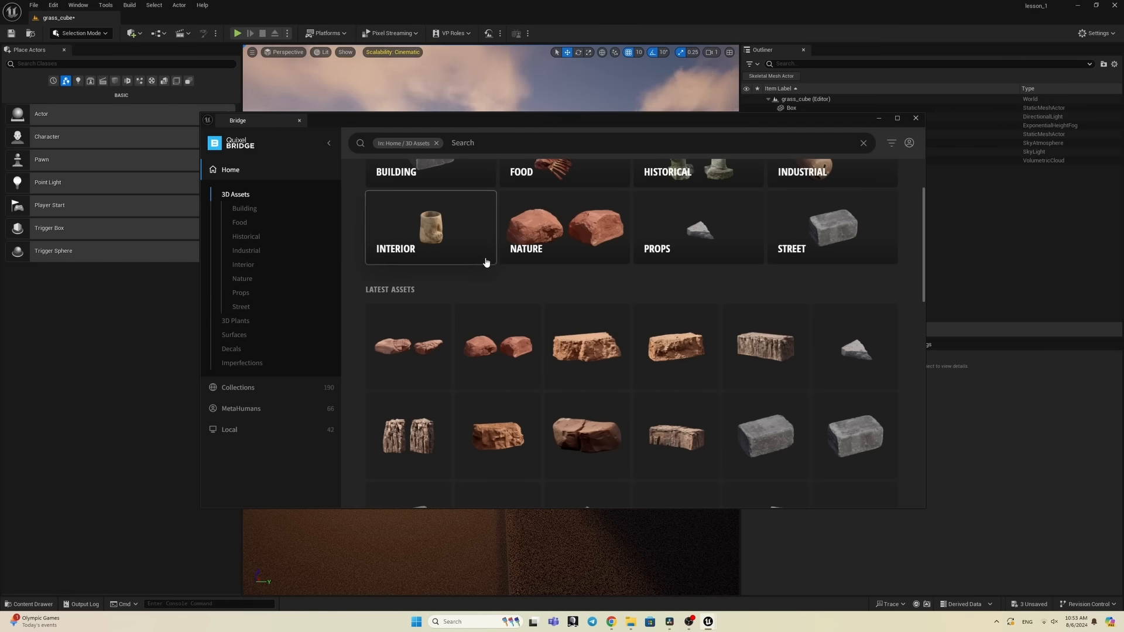
pyautogui.click(854, 441)
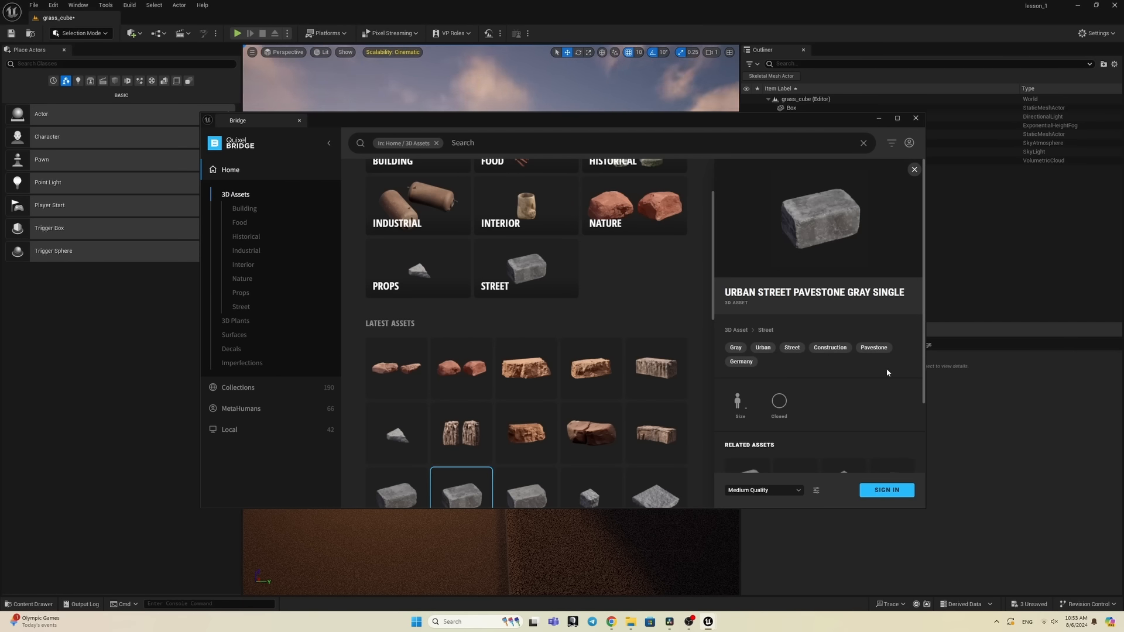
pyautogui.scroll(-3, 837, 388)
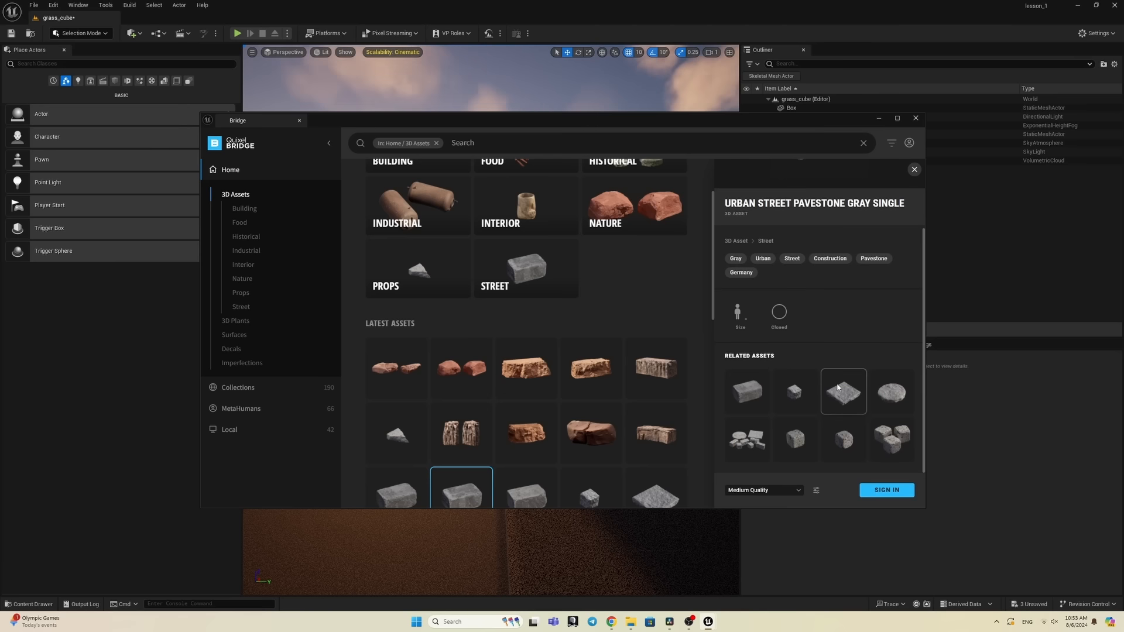
# Step: Choose Medium Quality for the pavestone asset and sign in to the Epic Games account, starting with the email address field
pyautogui.click(800, 491)
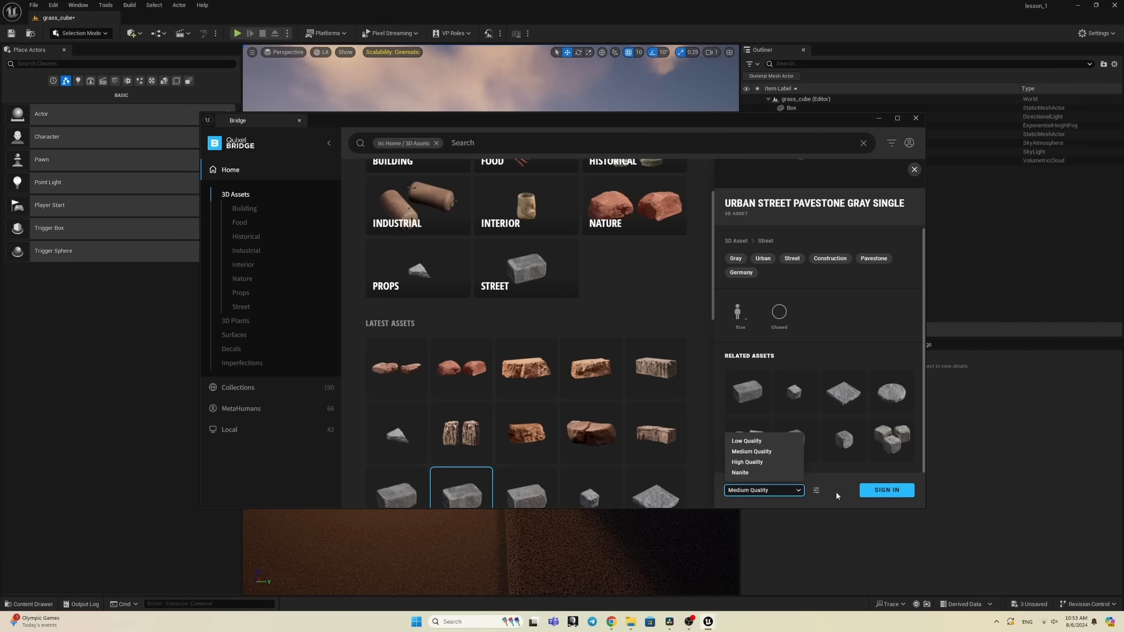
pyautogui.click(776, 452)
pyautogui.click(887, 491)
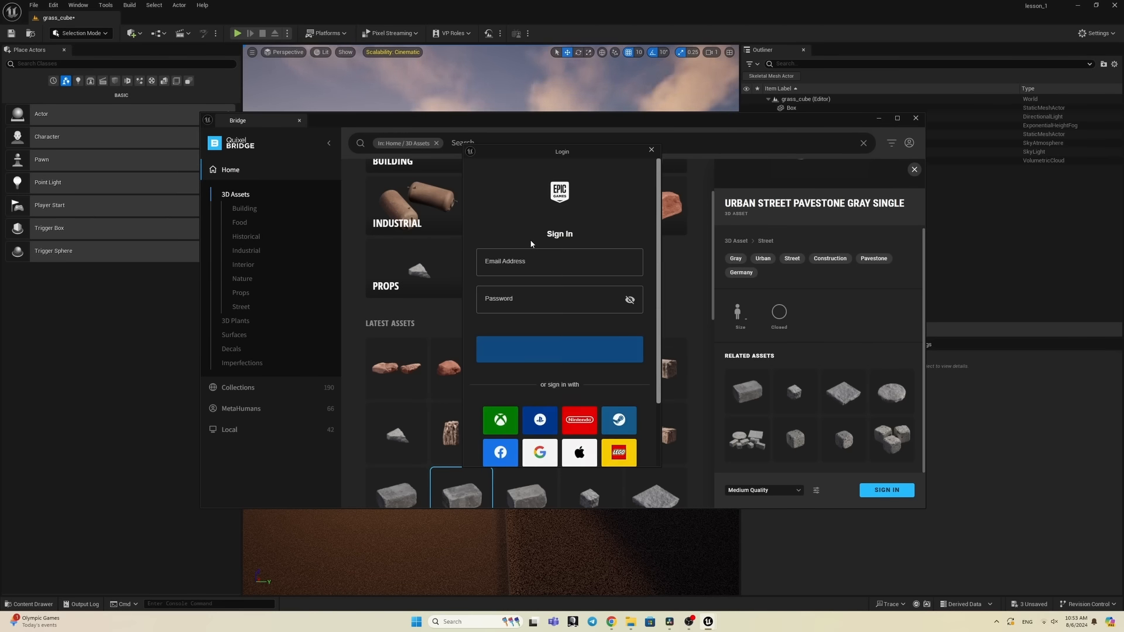
pyautogui.click(523, 263)
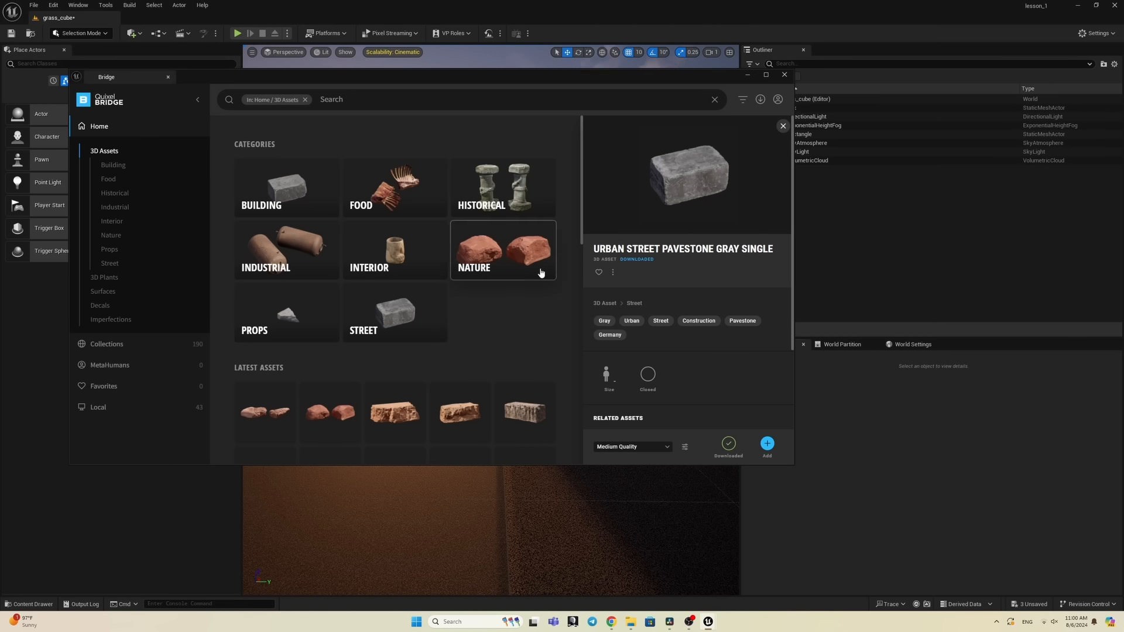
# Step: Add the Medium Quality Urban Street Pavestone Gray Single to the project, minimize Bridge, and close the separate Content Browser window
pyautogui.click(768, 445)
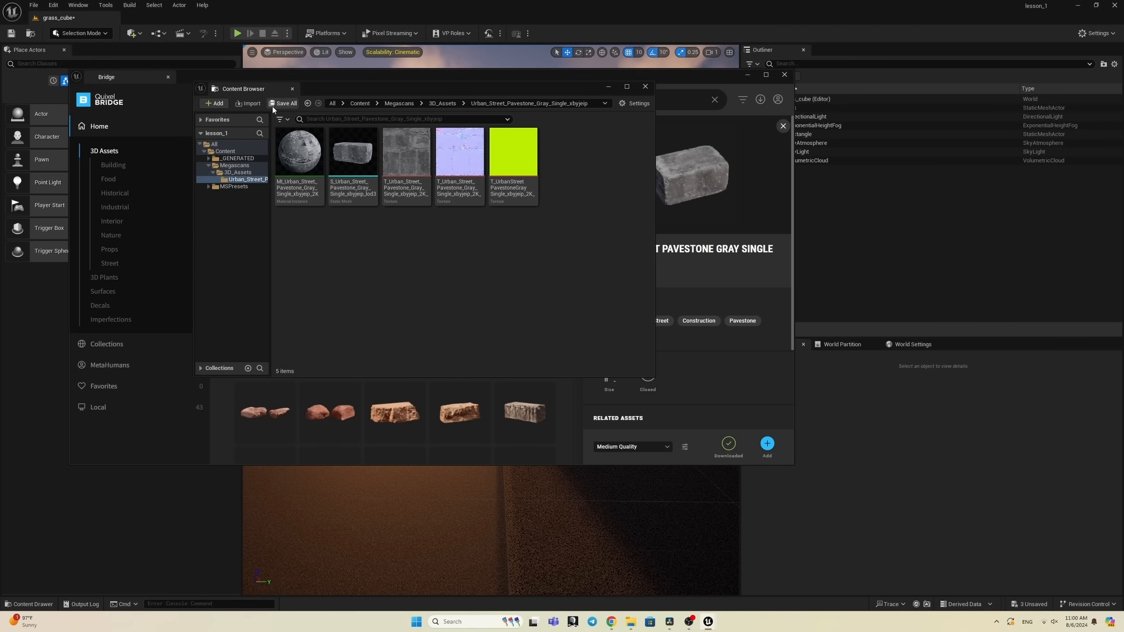
pyautogui.moveTo(345, 85); pyautogui.dragTo(492, 268)
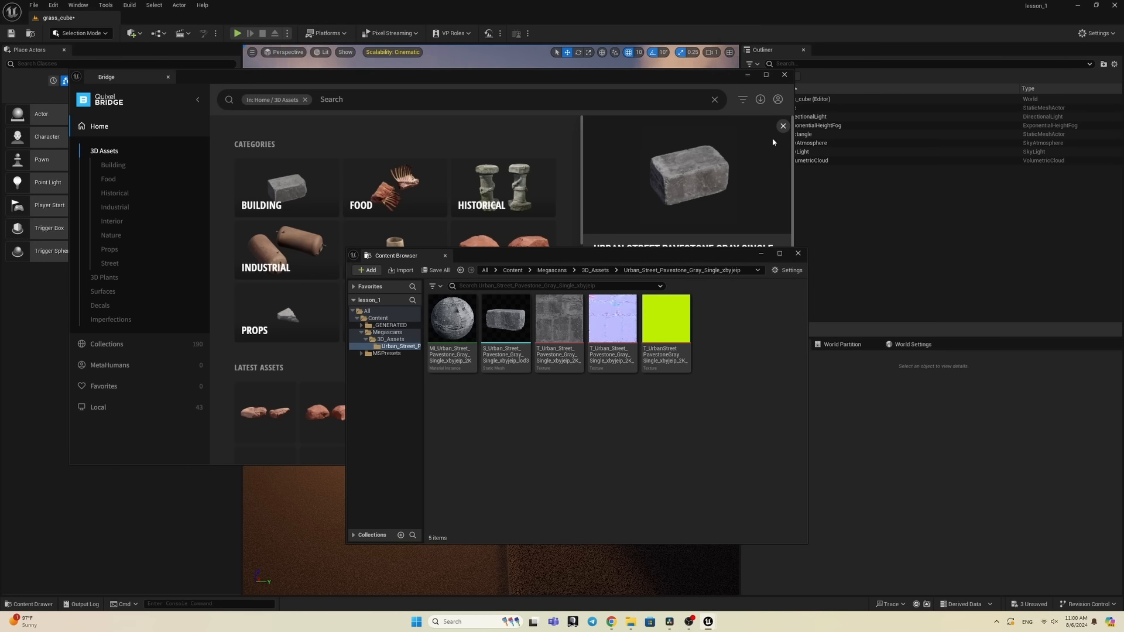
pyautogui.click(749, 75)
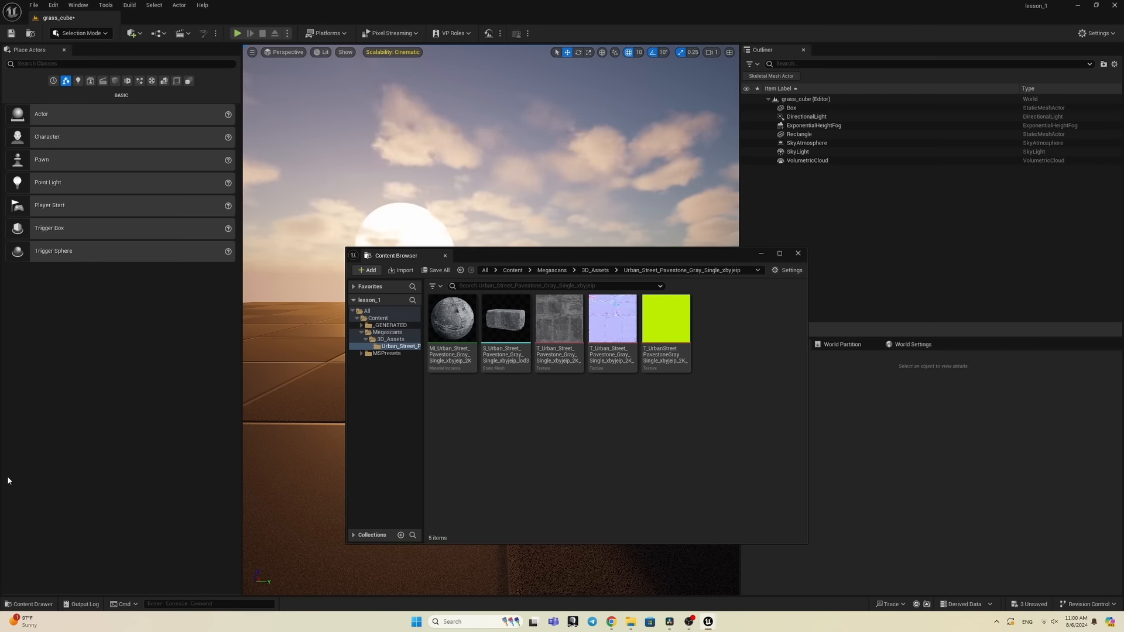
pyautogui.click(26, 605)
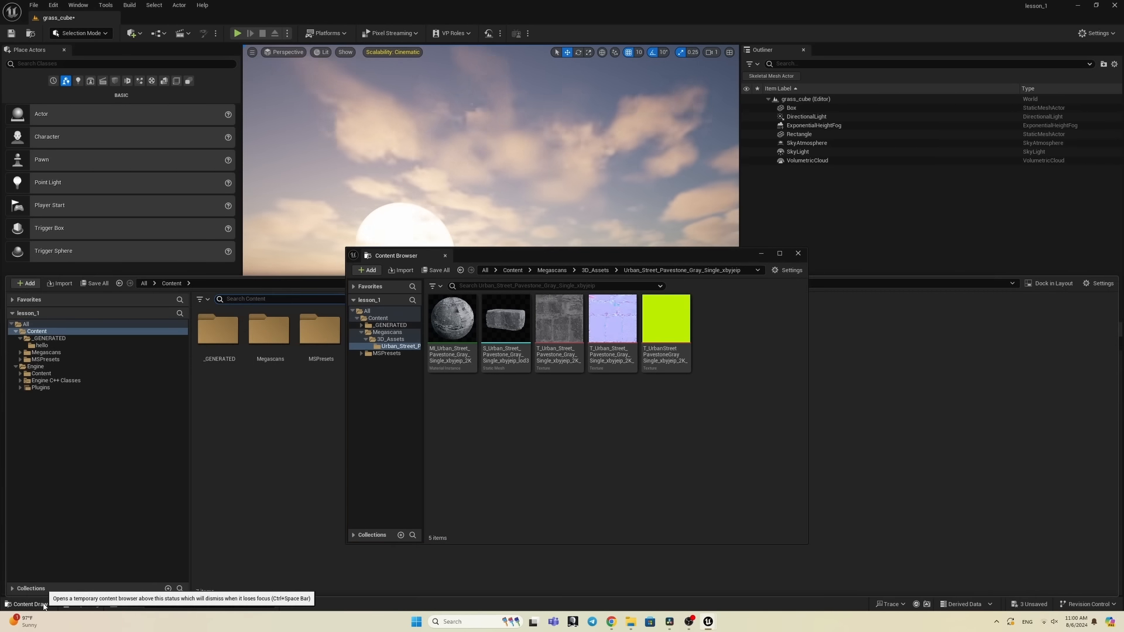
pyautogui.click(799, 253)
# Step: Place the pavestone static mesh from the Megascans 3D_Assets folder on the ground beside the box, shrinking the Content Drawer to reveal the viewport
pyautogui.click(26, 605)
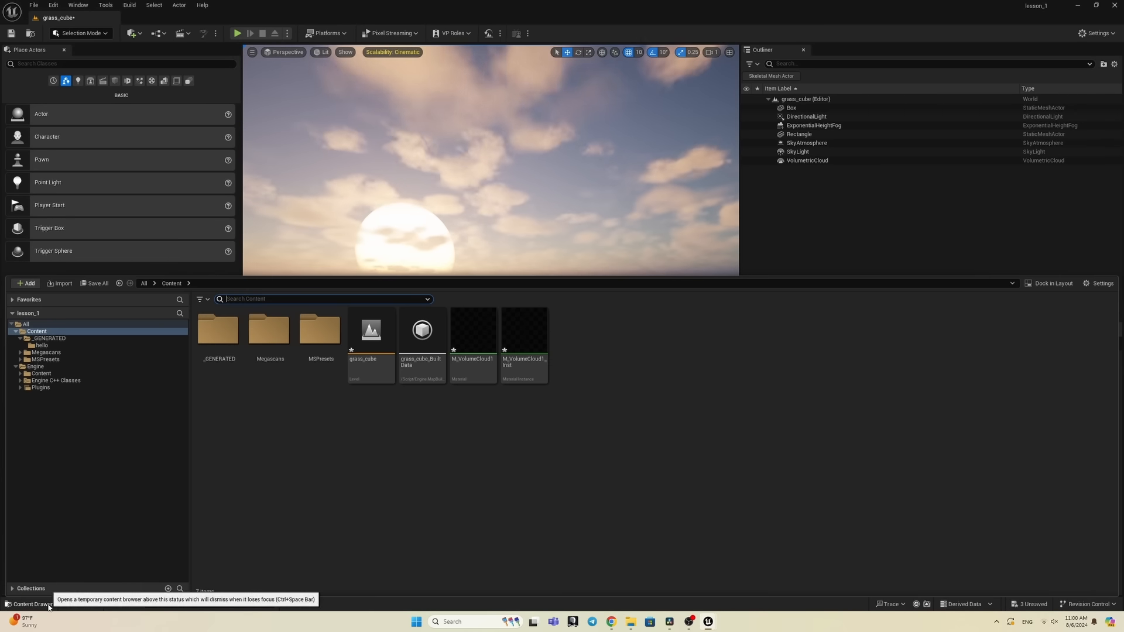
pyautogui.click(46, 360)
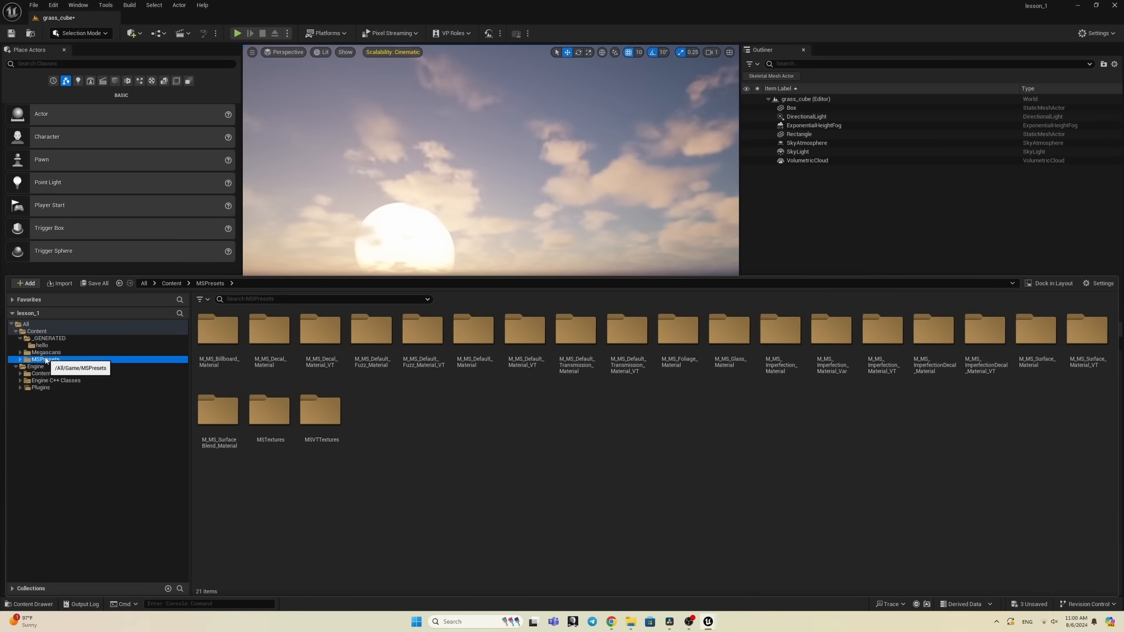
pyautogui.click(45, 353)
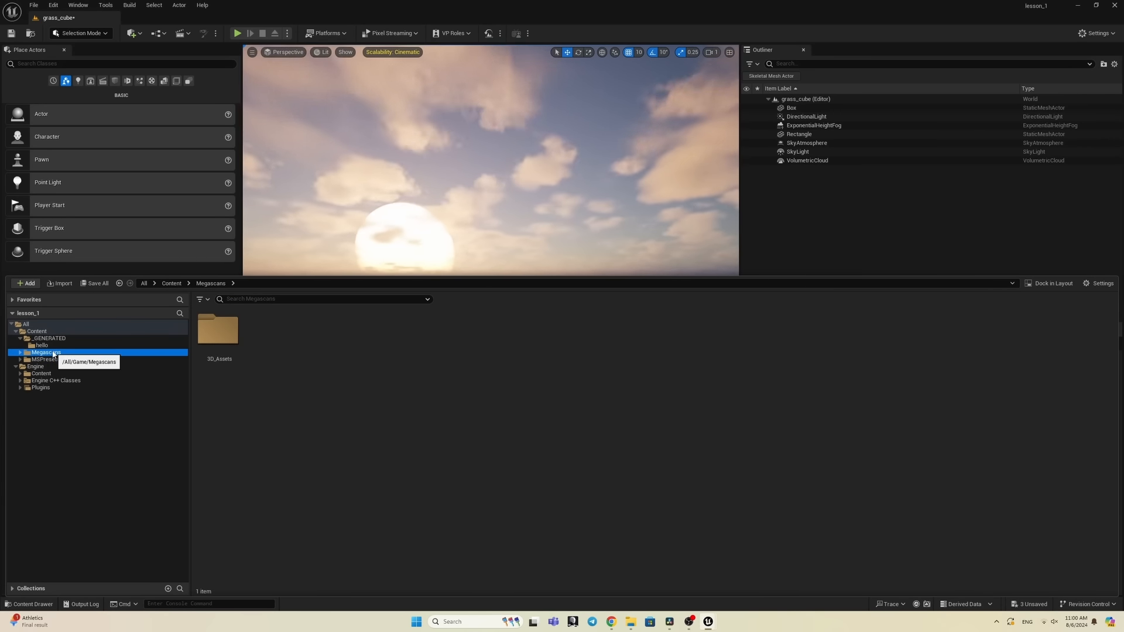
pyautogui.doubleClick(219, 334)
pyautogui.doubleClick(217, 331)
pyautogui.click(275, 352)
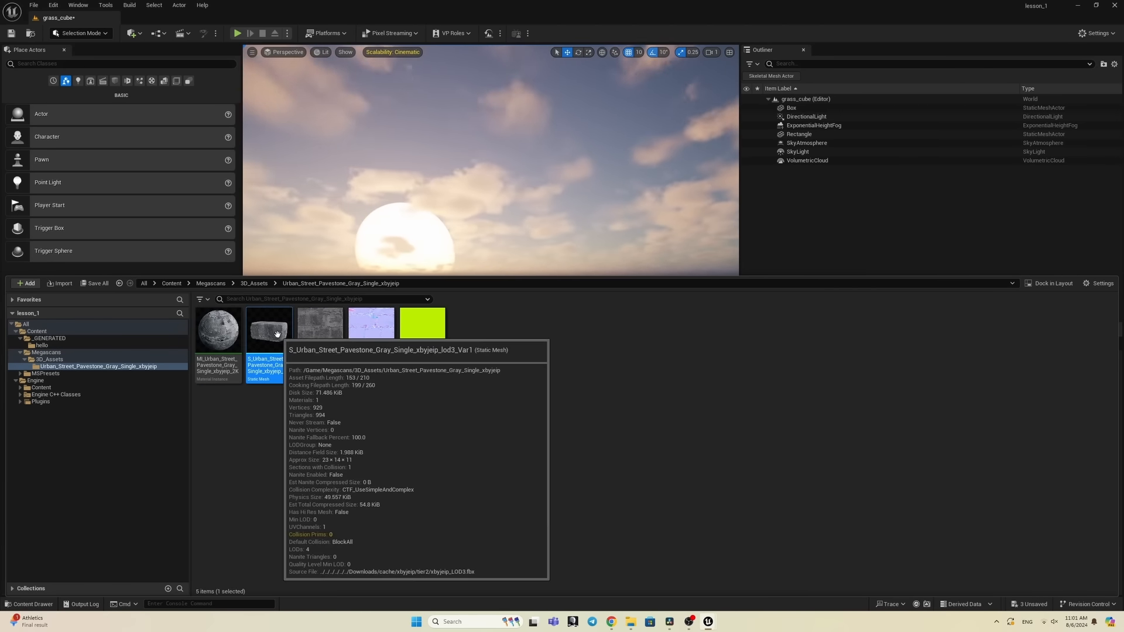
pyautogui.moveTo(469, 274); pyautogui.dragTo(469, 446)
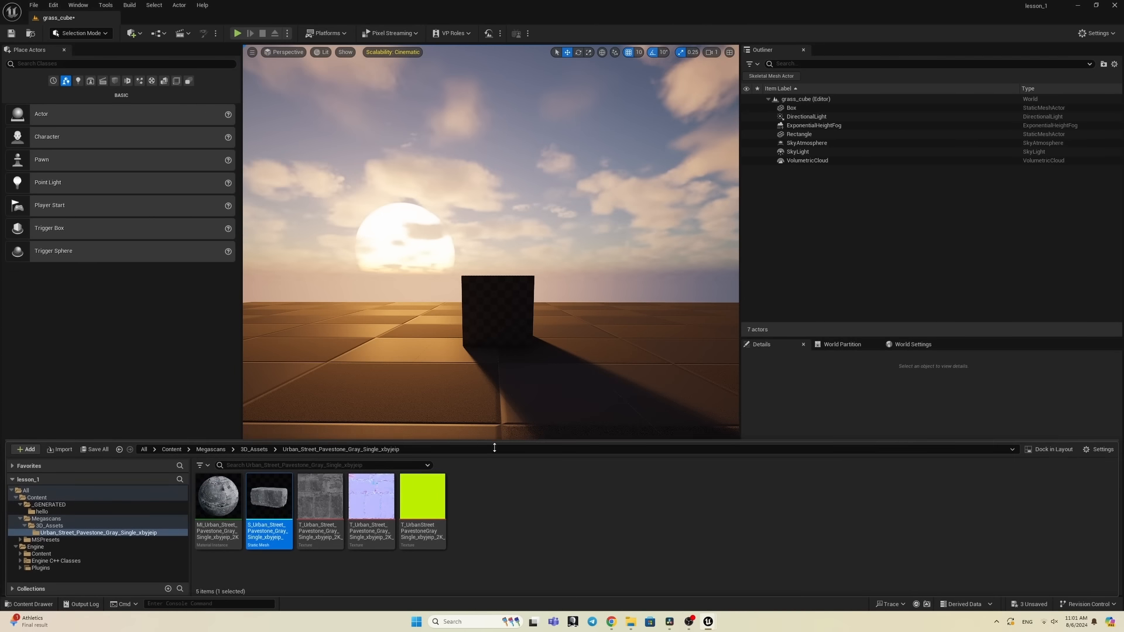
pyautogui.moveTo(285, 522); pyautogui.dragTo(415, 359)
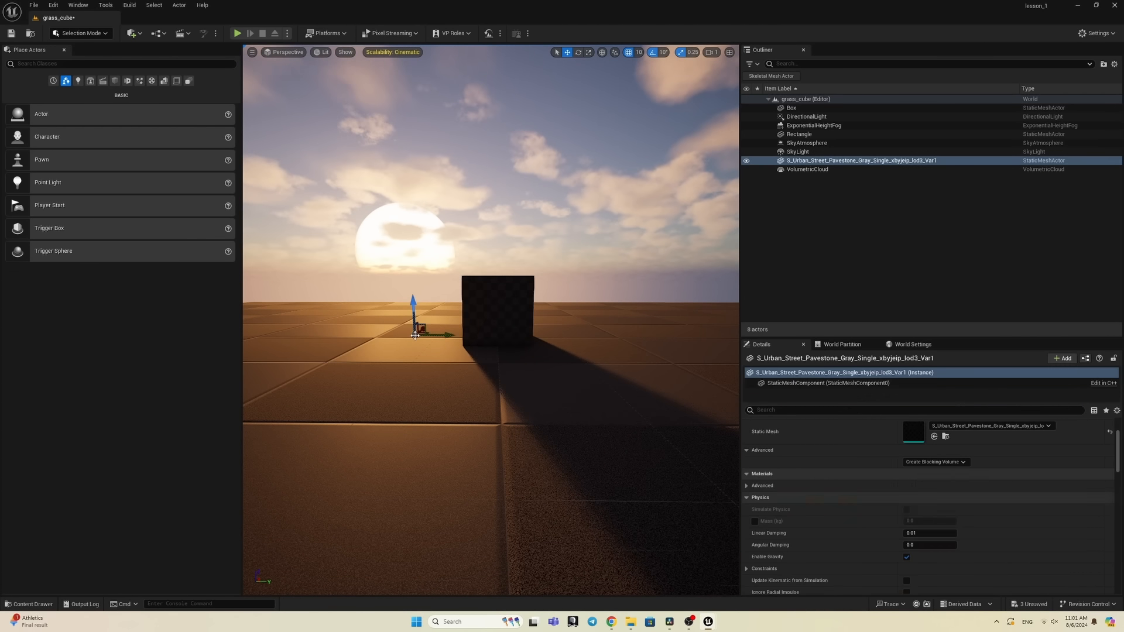
# Step: Raise the pavestone out of the ground and reposition it near the box at about X 44.4, Y -215.1, Z 4.6
pyautogui.moveTo(422, 277)
pyautogui.mouseDown()
pyautogui.moveTo(422, 268)
pyautogui.moveTo(422, 291)
pyautogui.mouseUp()
pyautogui.scroll(2, 931, 468)
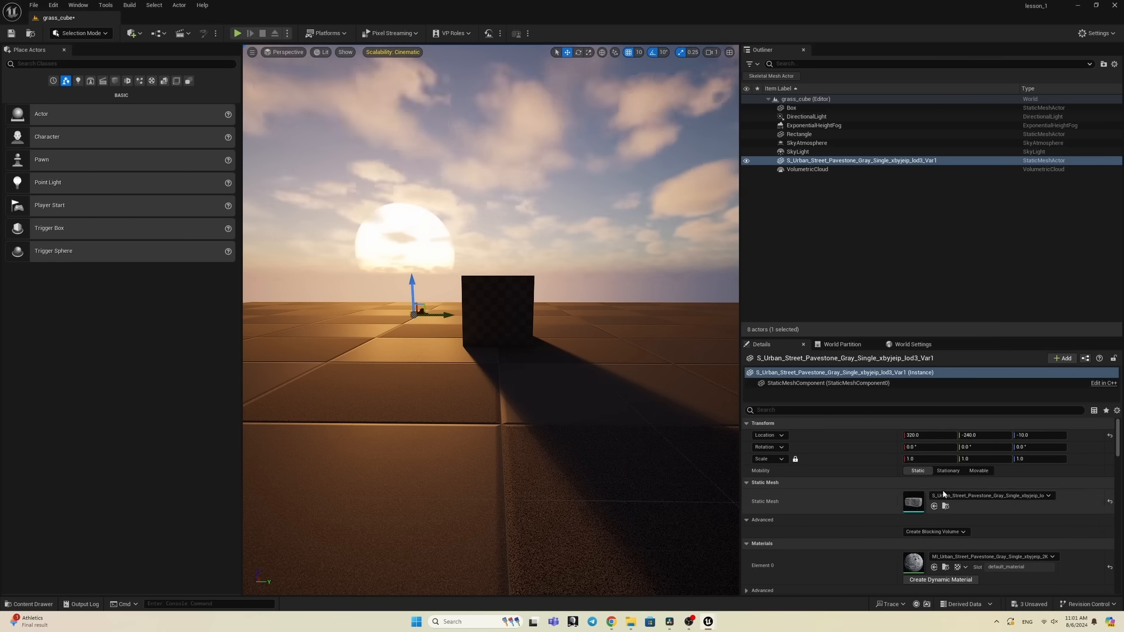
pyautogui.press('f')
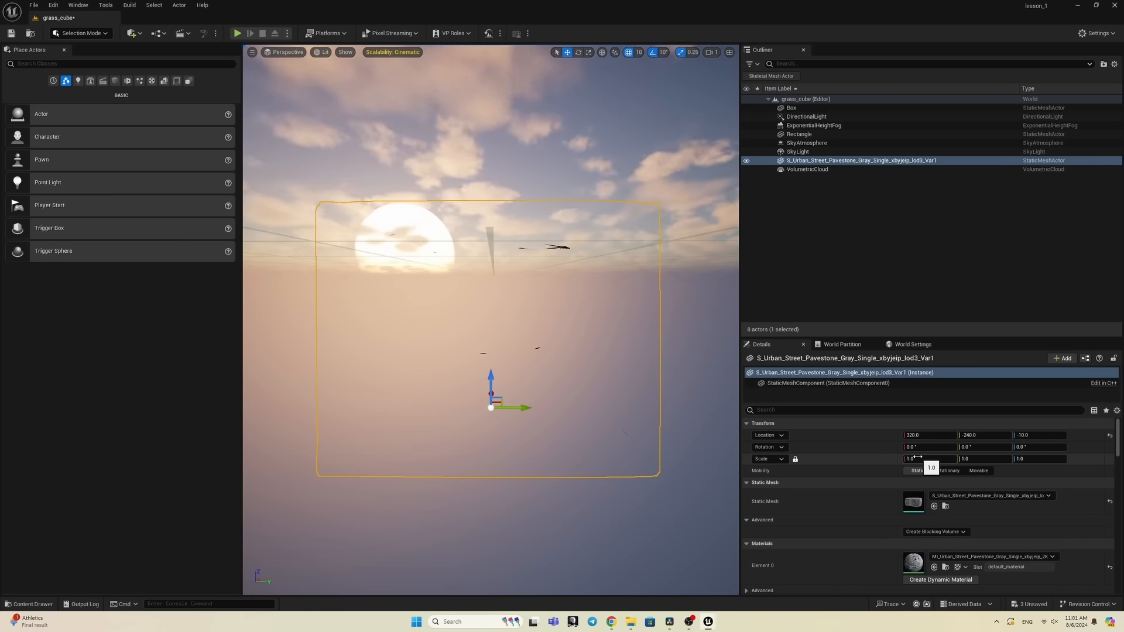
pyautogui.moveTo(631, 406); pyautogui.dragTo(631, 433, button='right')
pyautogui.moveTo(631, 404); pyautogui.dragTo(632, 377, button='middle')
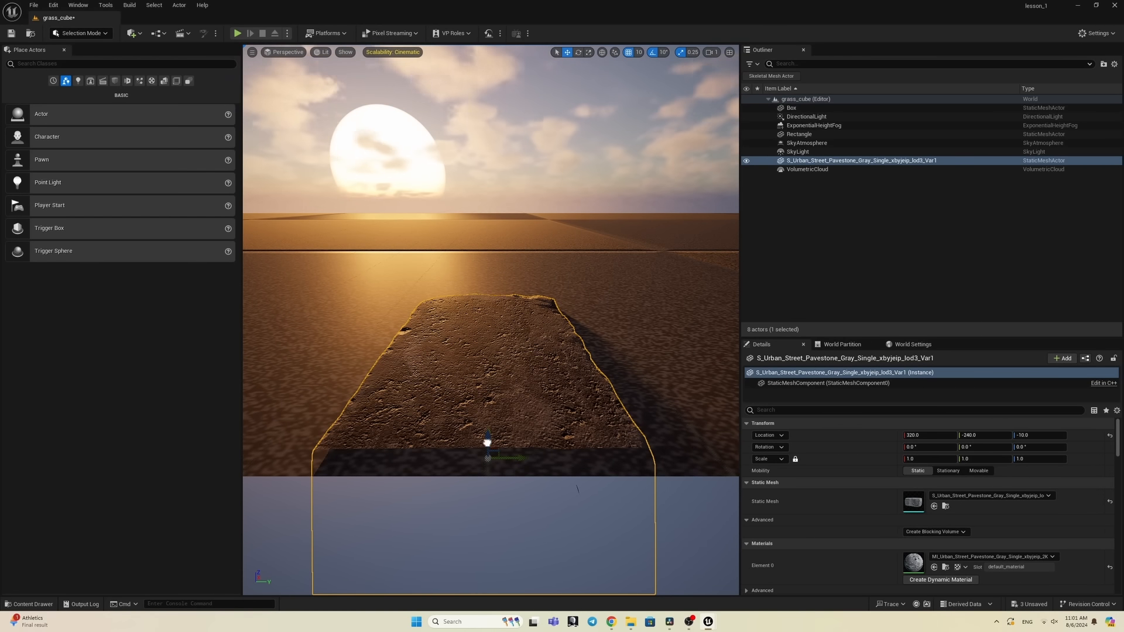
pyautogui.moveTo(488, 442); pyautogui.dragTo(487, 306)
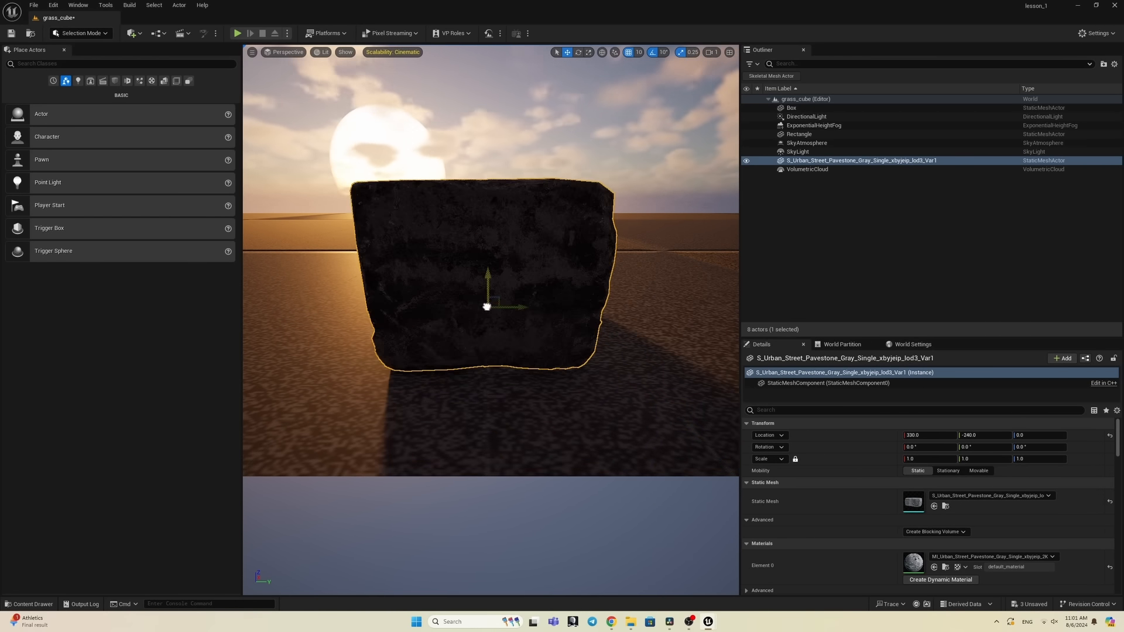
pyautogui.moveTo(490, 257); pyautogui.dragTo(519, 270, button='middle')
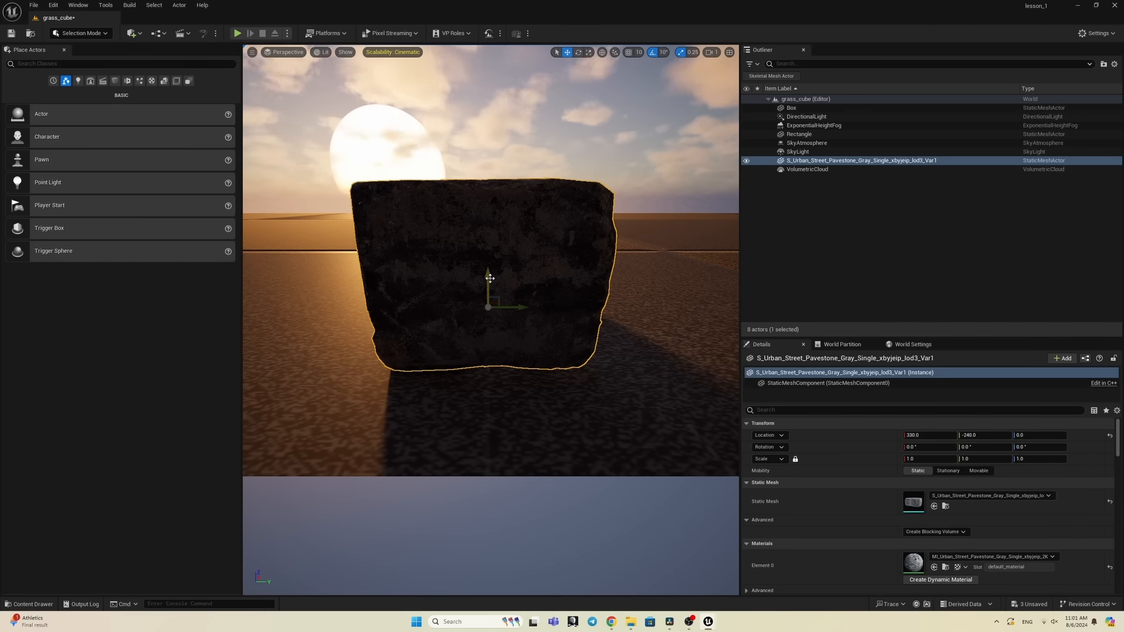
pyautogui.moveTo(489, 278); pyautogui.dragTo(518, 256)
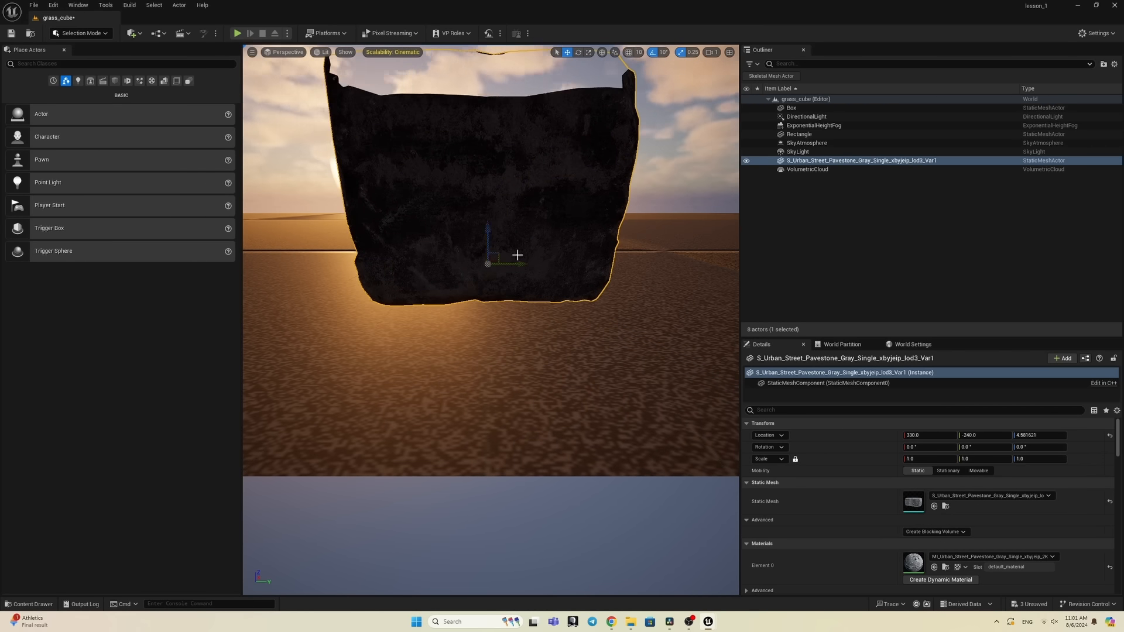
pyautogui.scroll(-5, 550, 277)
pyautogui.moveTo(551, 276); pyautogui.dragTo(407, 244, button='right')
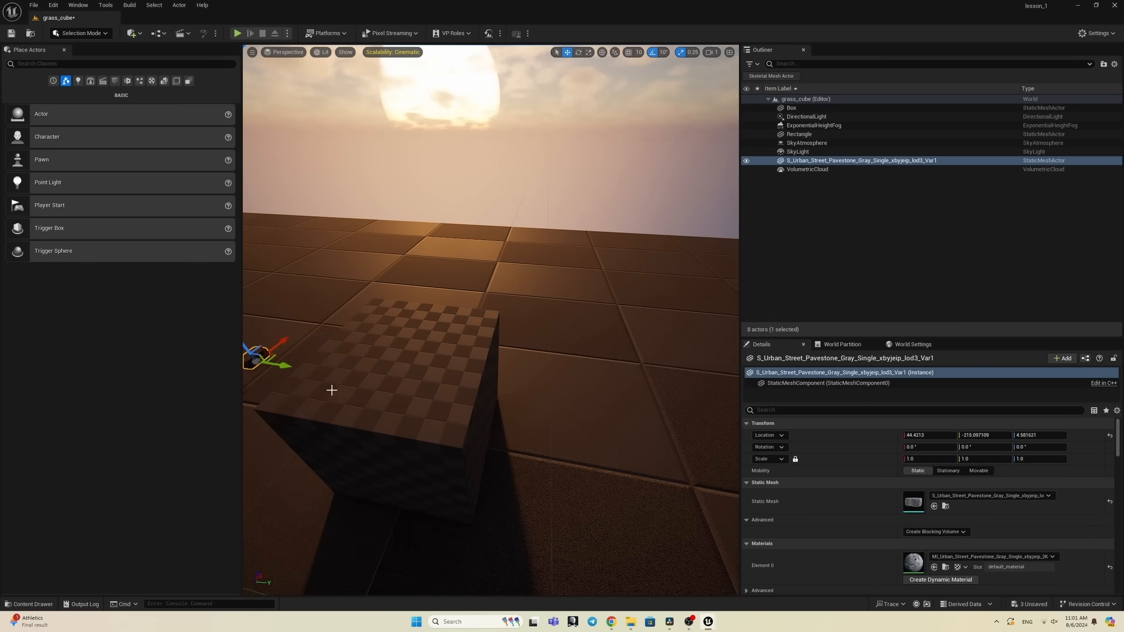
pyautogui.moveTo(332, 390); pyautogui.dragTo(335, 410, button='right')
# Step: Scale the pavestone uniformly to about 9.4 and lift it to a Z location of about 75.3
pyautogui.moveTo(930, 458); pyautogui.dragTo(1019, 458)
pyautogui.moveTo(581, 339); pyautogui.dragTo(544, 357, button='right')
pyautogui.scroll(-5, 577, 349)
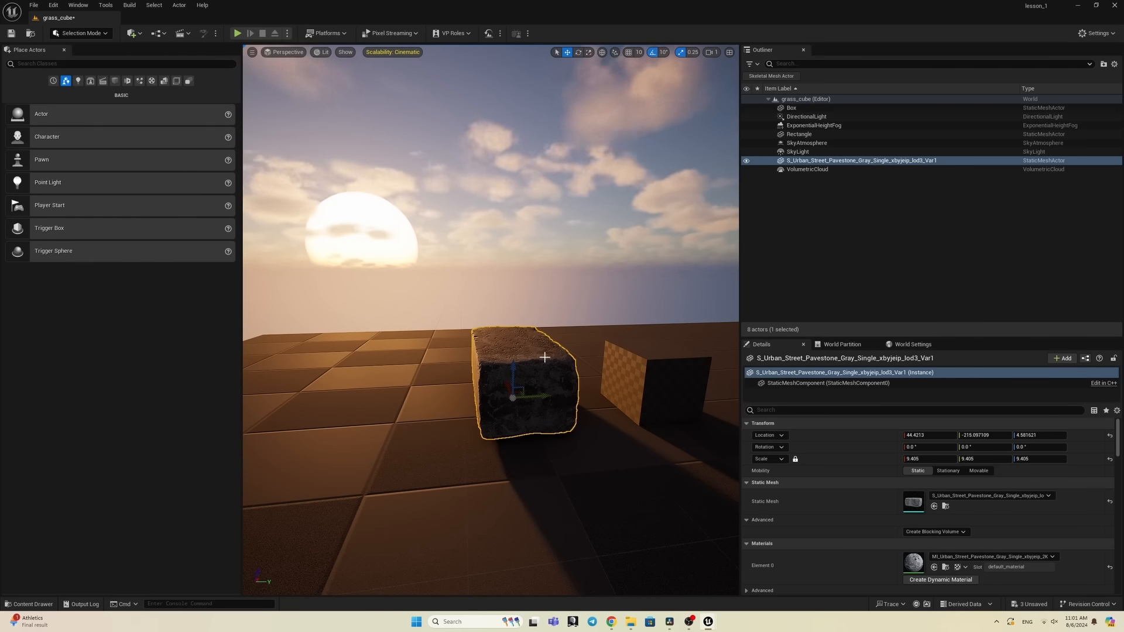
pyautogui.moveTo(515, 366); pyautogui.dragTo(511, 308)
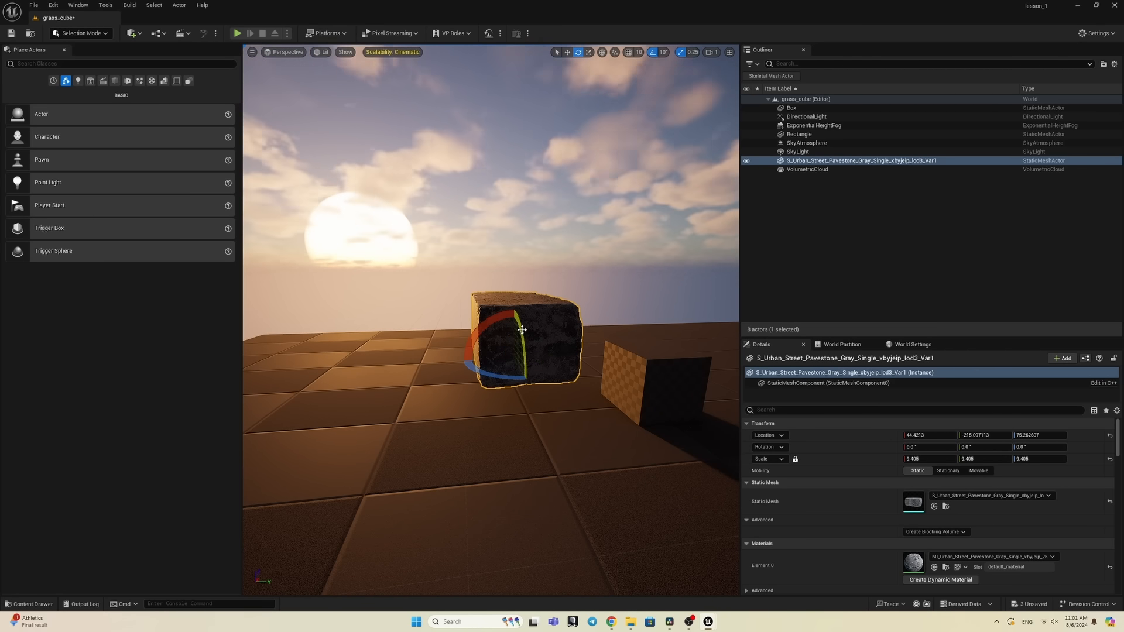
# Step: Rotate the pavestone around several axes into a tilted orientation, and delete it from the level
pyautogui.moveTo(522, 330); pyautogui.dragTo(514, 419)
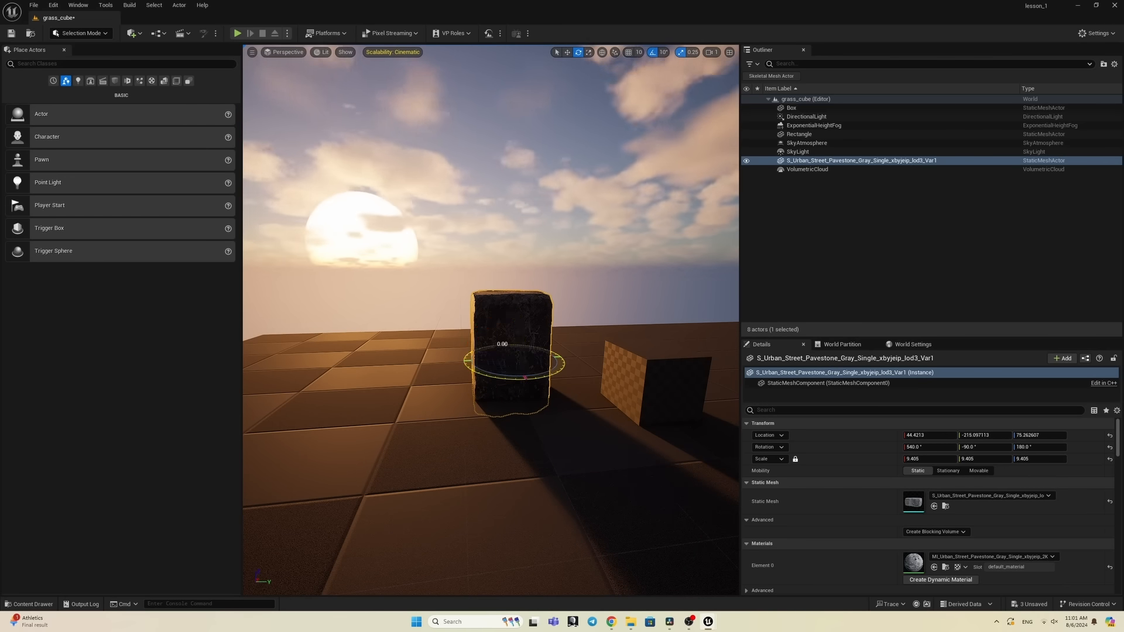
pyautogui.moveTo(526, 377); pyautogui.dragTo(516, 378)
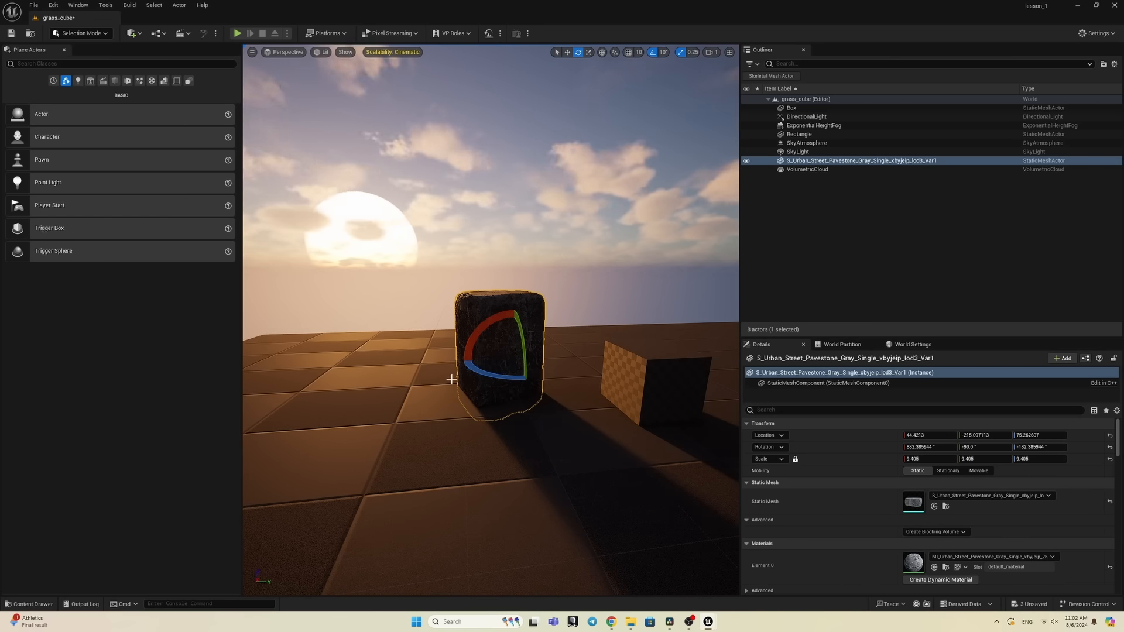
pyautogui.moveTo(480, 332); pyautogui.dragTo(456, 336)
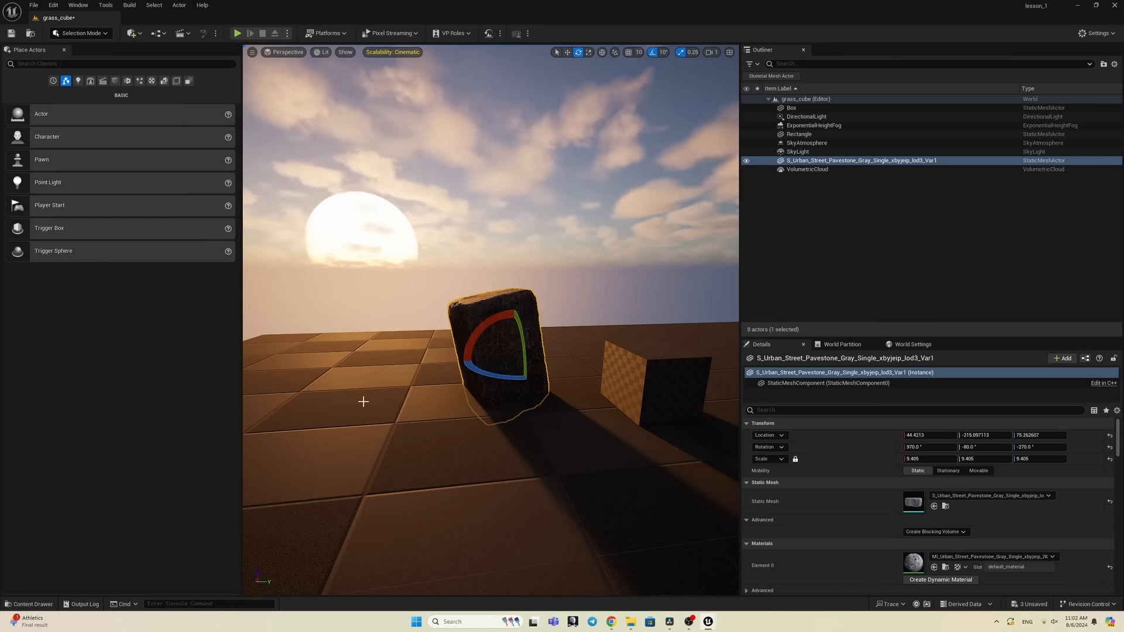
pyautogui.moveTo(363, 401); pyautogui.dragTo(439, 412, button='right')
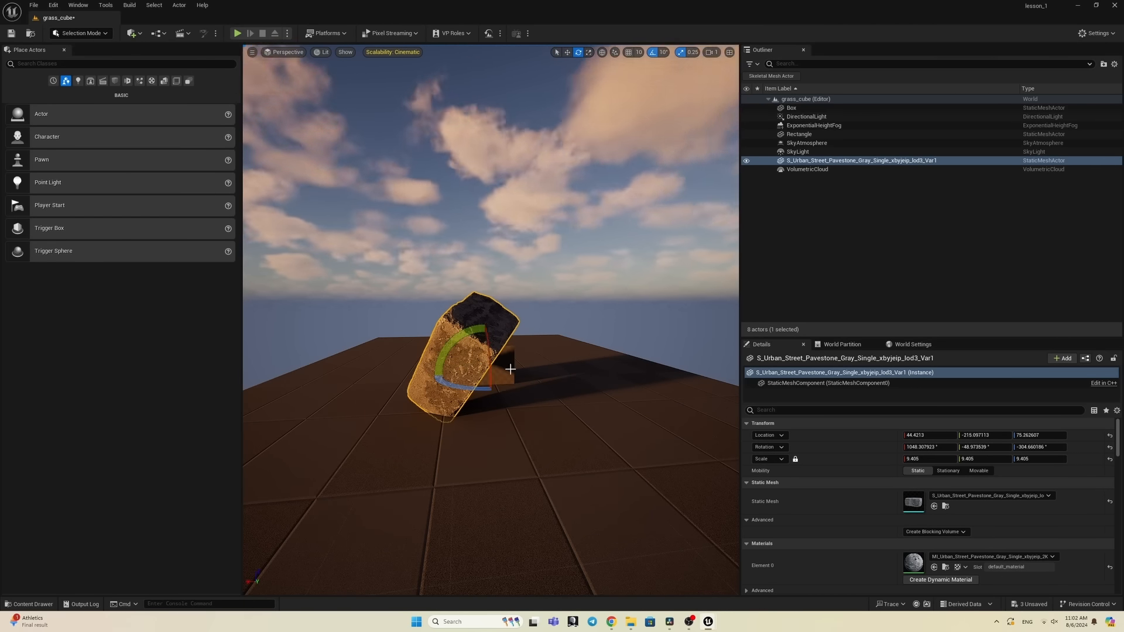
pyautogui.press('Delete')
# Step: Apply the material from the MSPresets folder M_MS_Billboard_Material to the box and check its look against the sunset
pyautogui.hotkey('ctrl', 'space')
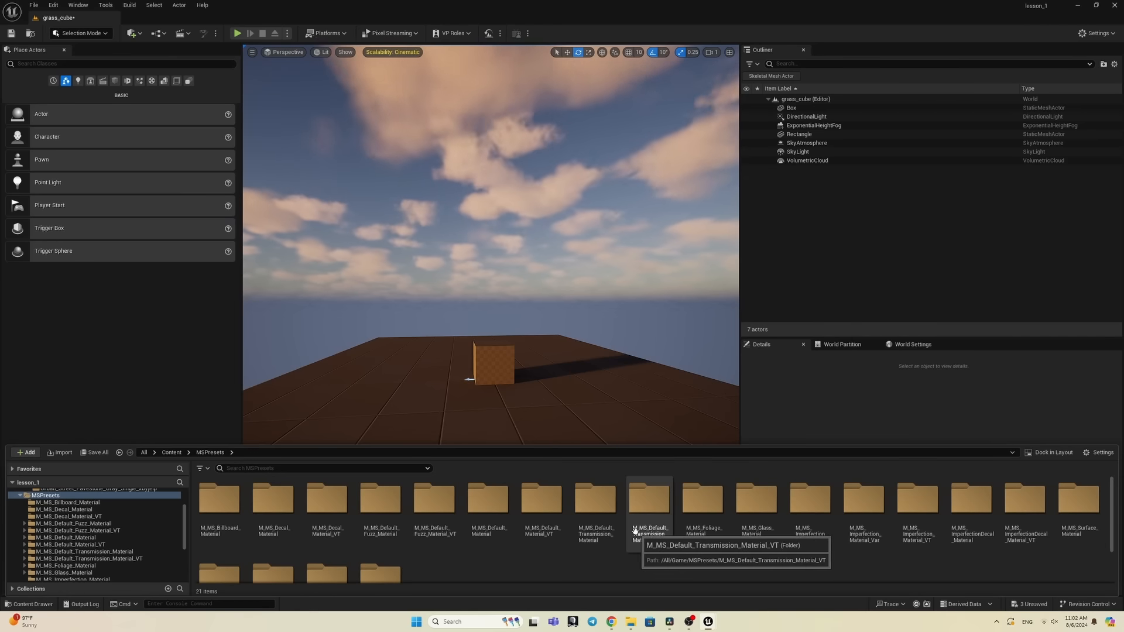
pyautogui.doubleClick(227, 505)
pyautogui.moveTo(218, 500); pyautogui.dragTo(526, 405)
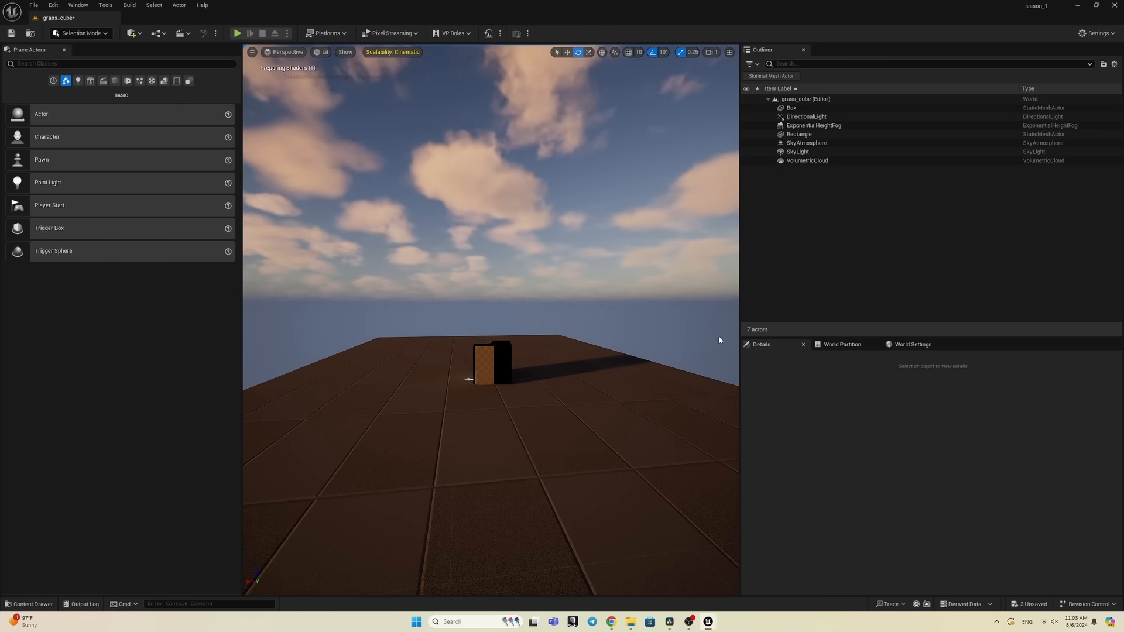
pyautogui.scroll(5, 515, 352)
pyautogui.moveTo(533, 370); pyautogui.dragTo(541, 326, button='right')
pyautogui.scroll(-5, 554, 374)
pyautogui.press('d')
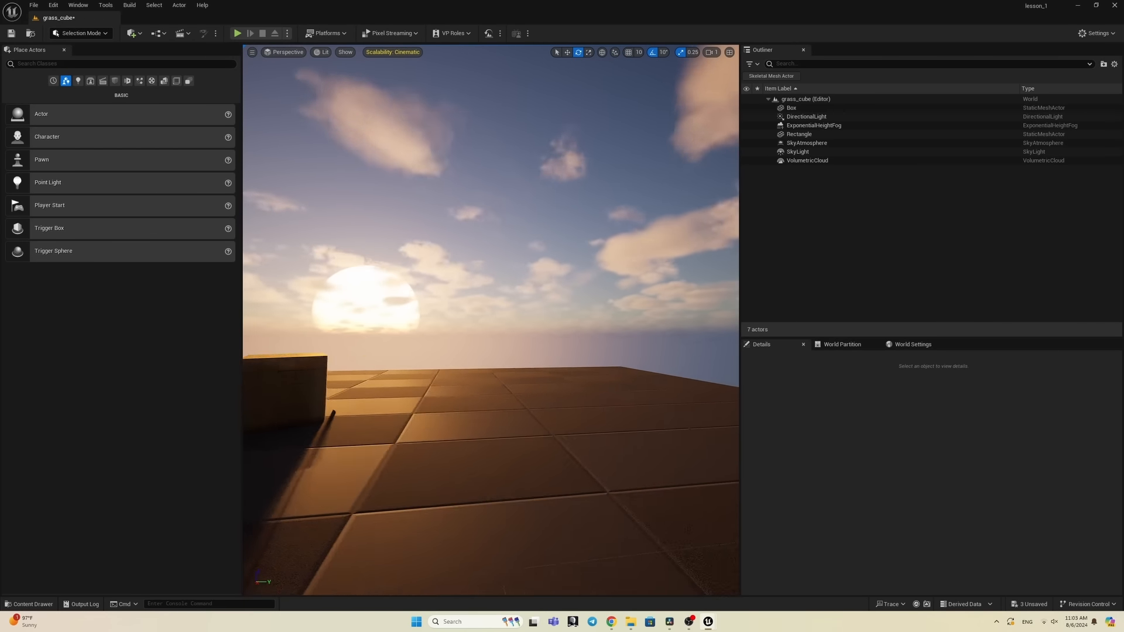
pyautogui.moveTo(542, 326); pyautogui.dragTo(536, 349, button='middle')
pyautogui.scroll(3, 536, 349)
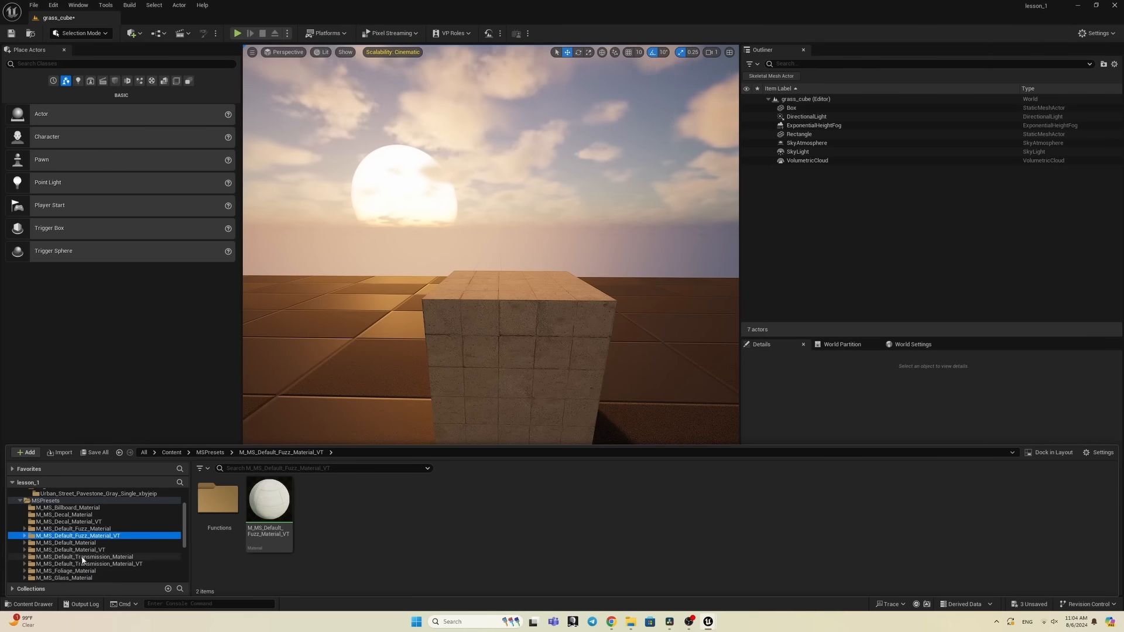
# Step: Apply the M_MS_Imperfection_Material_Var preset material to the box and inspect its surface up close
pyautogui.click(82, 557)
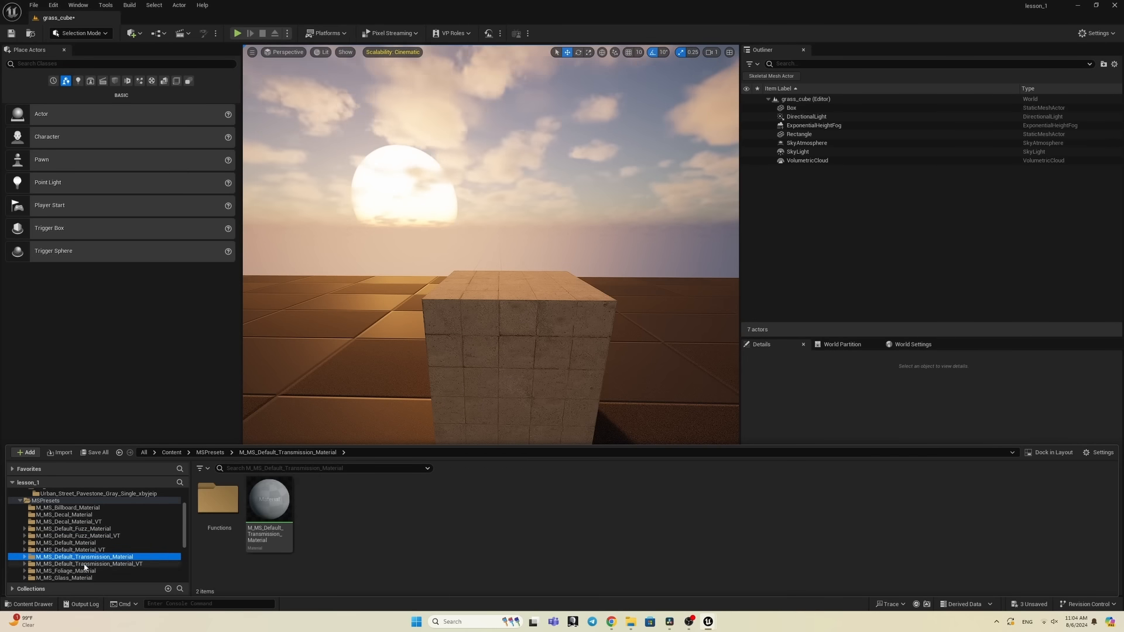
pyautogui.scroll(-2, 85, 567)
pyautogui.click(88, 564)
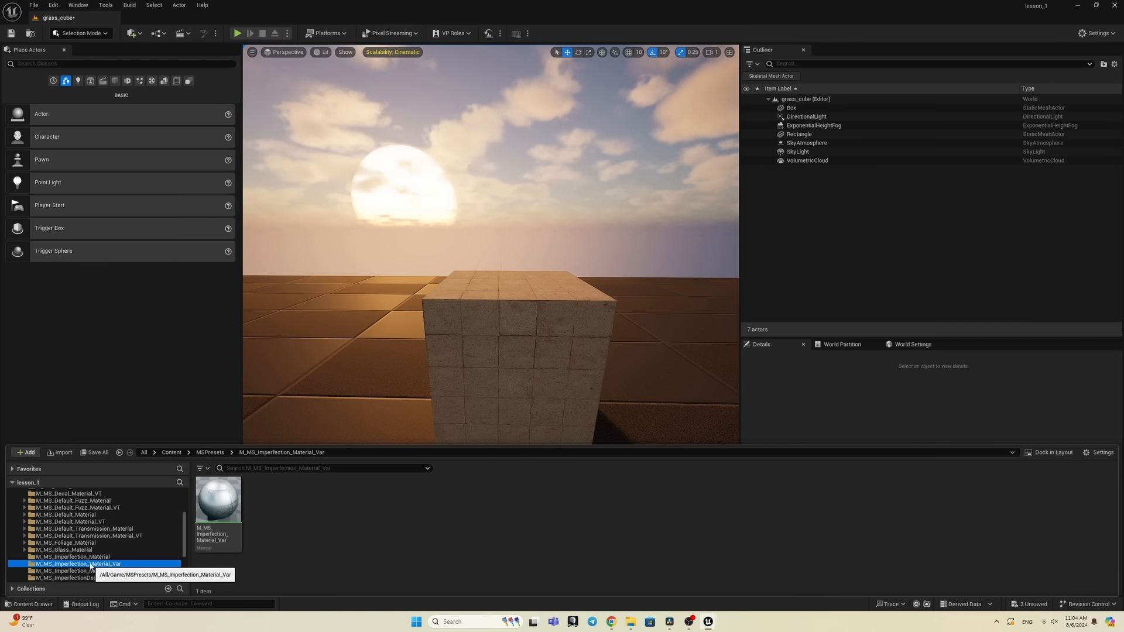
pyautogui.moveTo(218, 501); pyautogui.dragTo(512, 342)
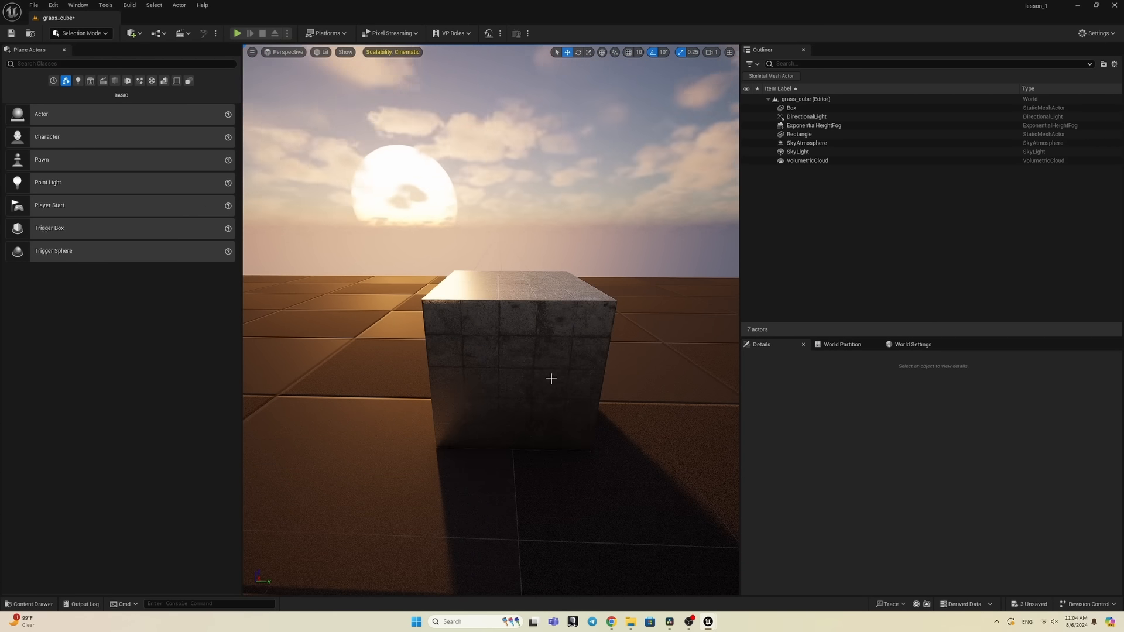
pyautogui.scroll(5, 551, 379)
pyautogui.scroll(-5, 570, 378)
pyautogui.moveTo(570, 378); pyautogui.dragTo(673, 413, button='right')
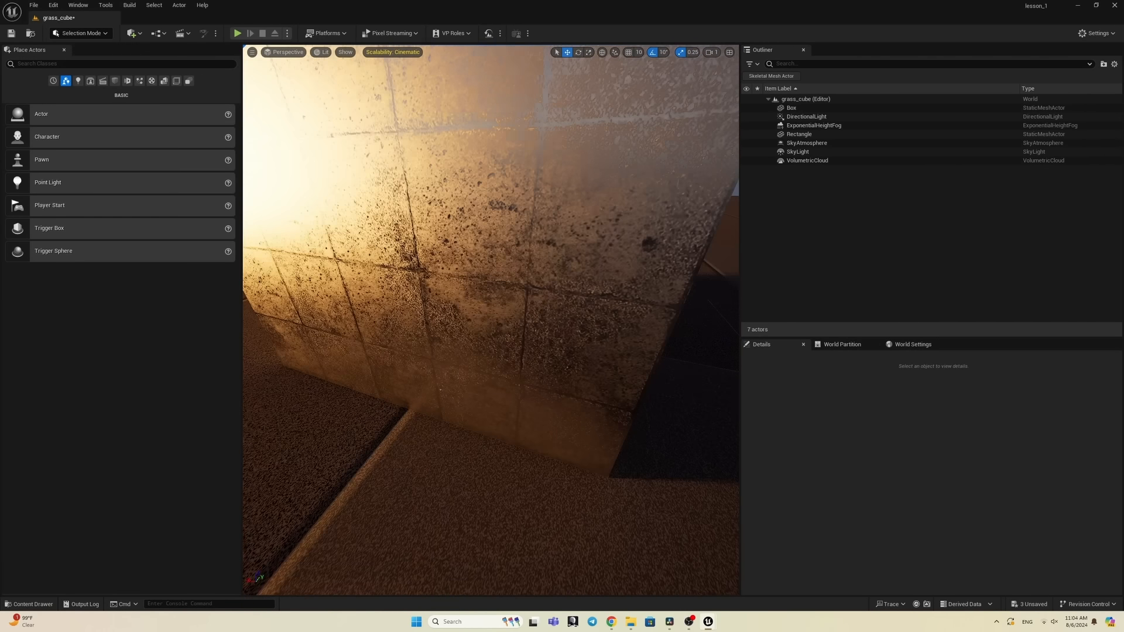
pyautogui.moveTo(573, 377); pyautogui.dragTo(547, 328, button='right')
pyautogui.scroll(-5, 570, 381)
pyautogui.scroll(4, 82, 547)
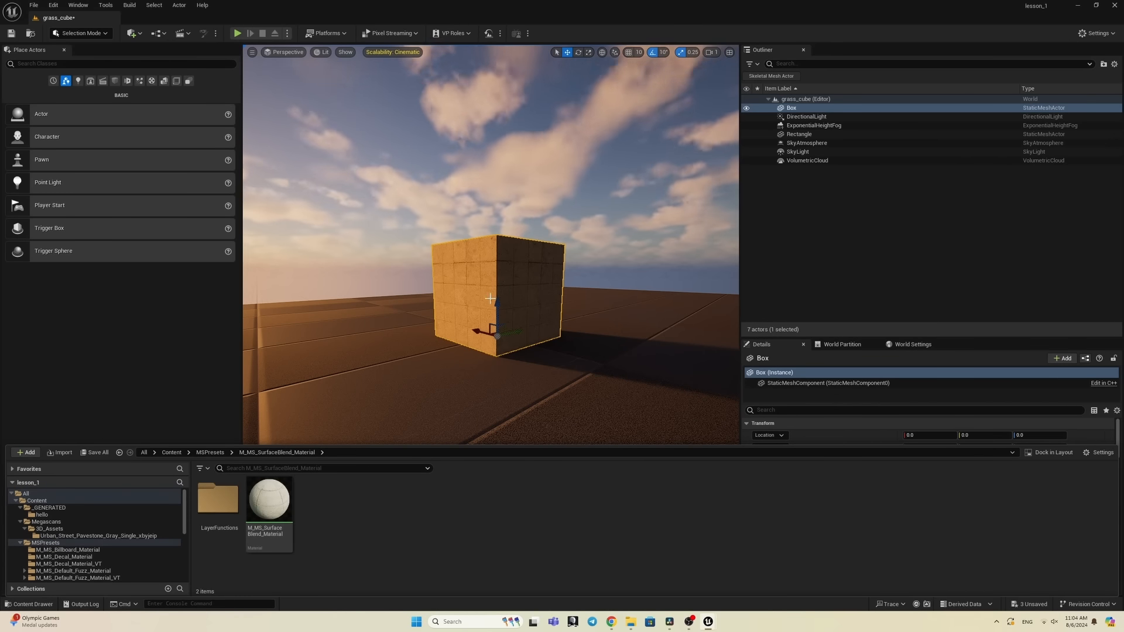
# Step: Reset the box's Element 0 material to WorldGridMaterial and reopen the Content Drawer
pyautogui.click(796, 109)
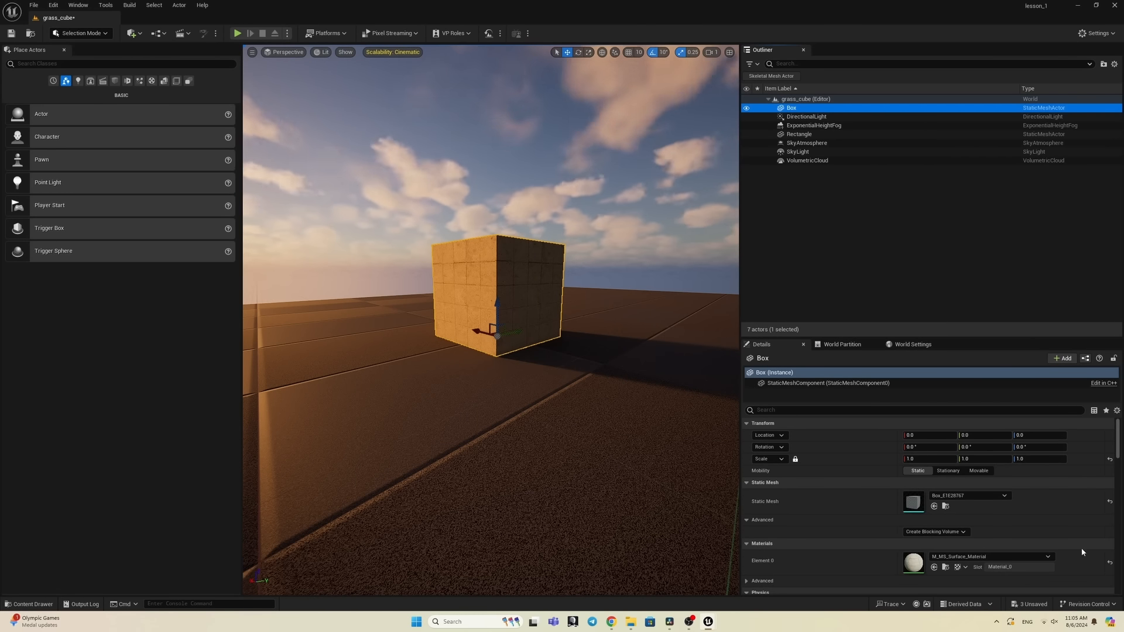
pyautogui.click(1109, 563)
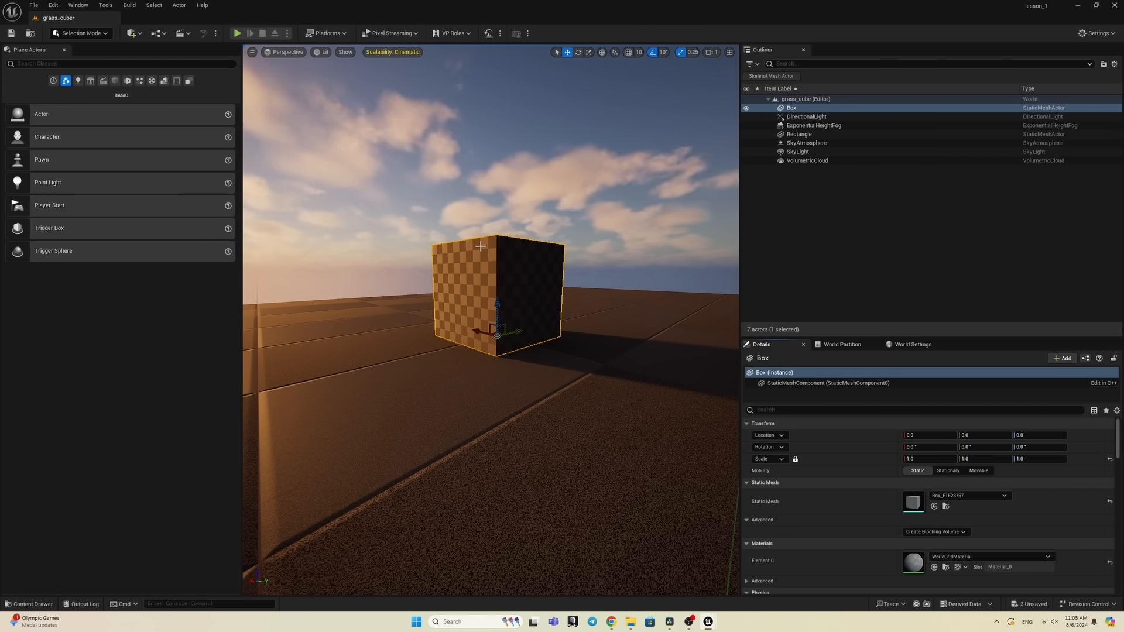
pyautogui.click(29, 605)
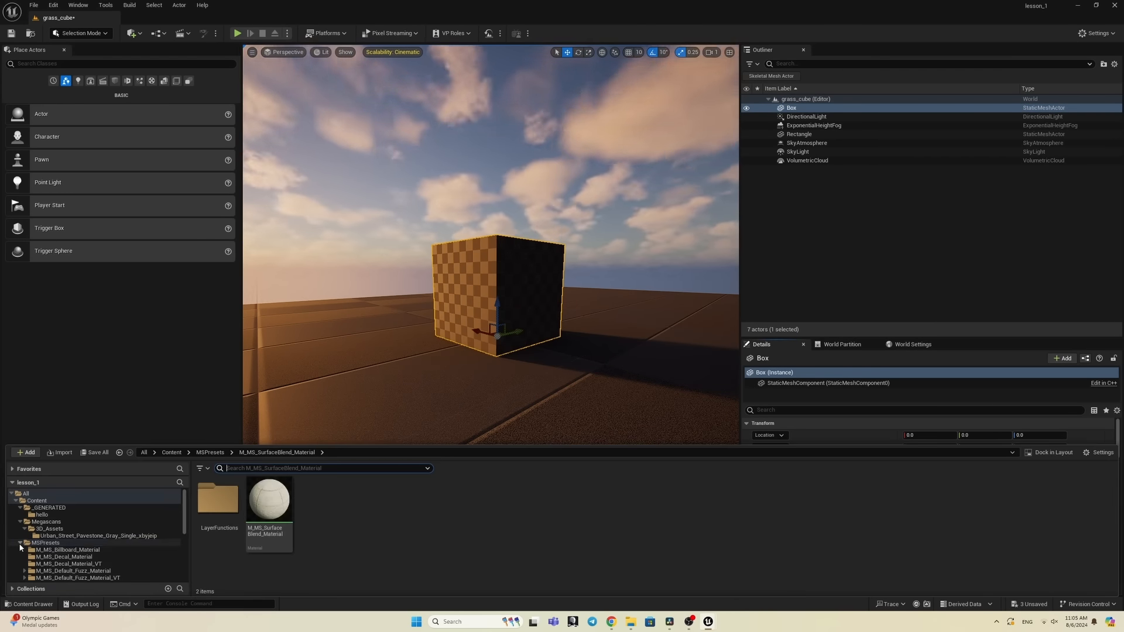
# Step: Delete the Urban_Street_Pavestone_Gray_Single_xbyjeip folder under Megascans/3D_Assets together with all its assets
pyautogui.click(19, 543)
pyautogui.click(41, 522)
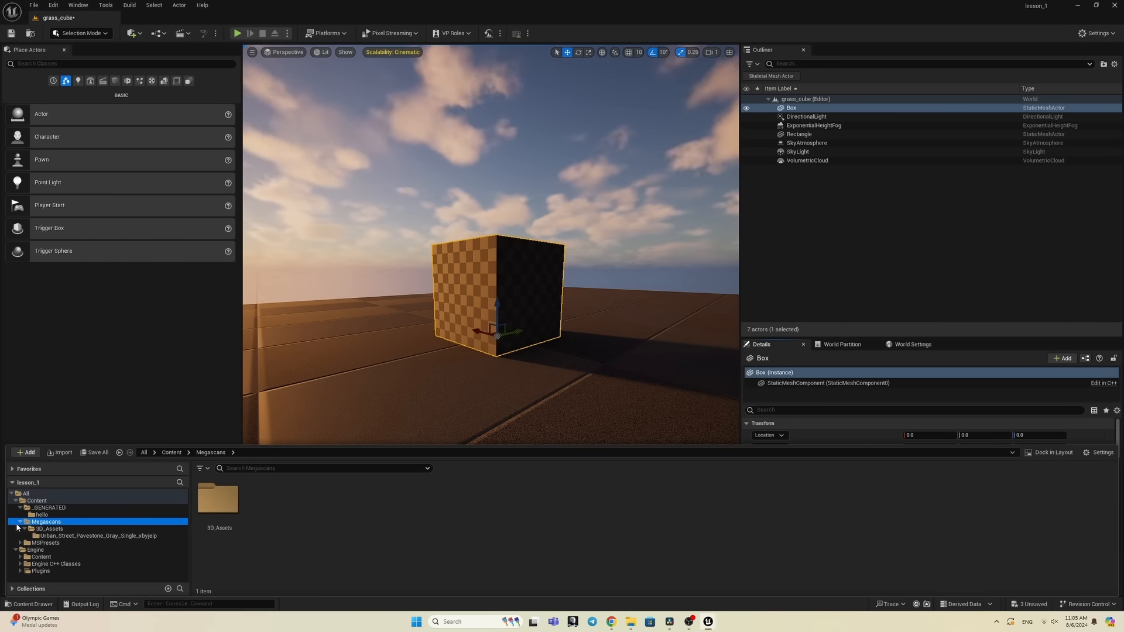
pyautogui.click(41, 536)
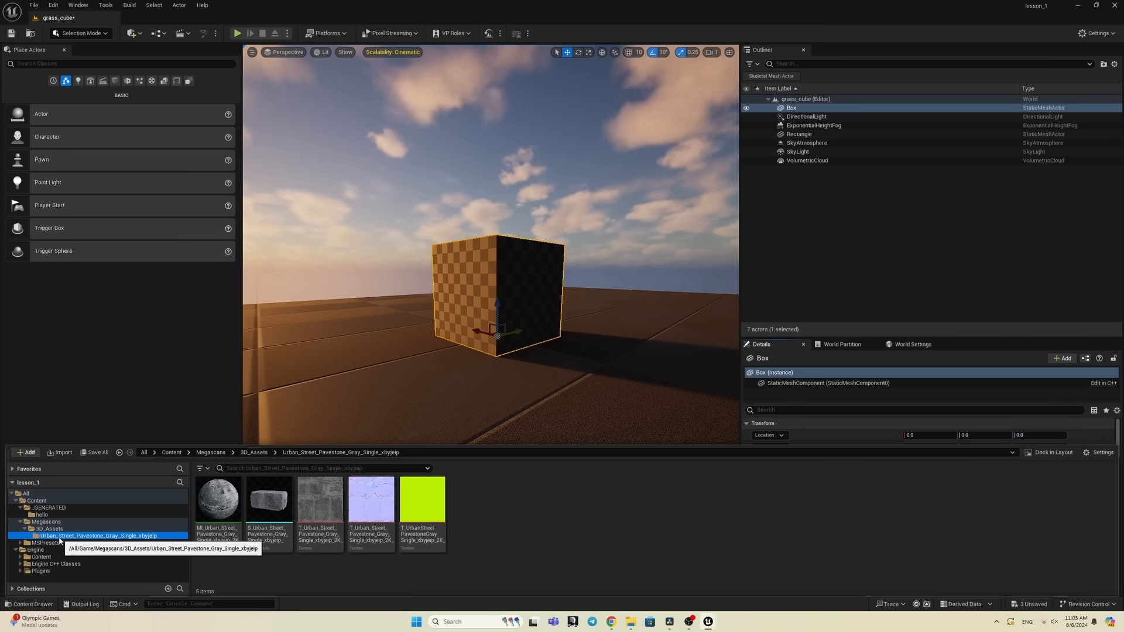
pyautogui.rightClick(66, 536)
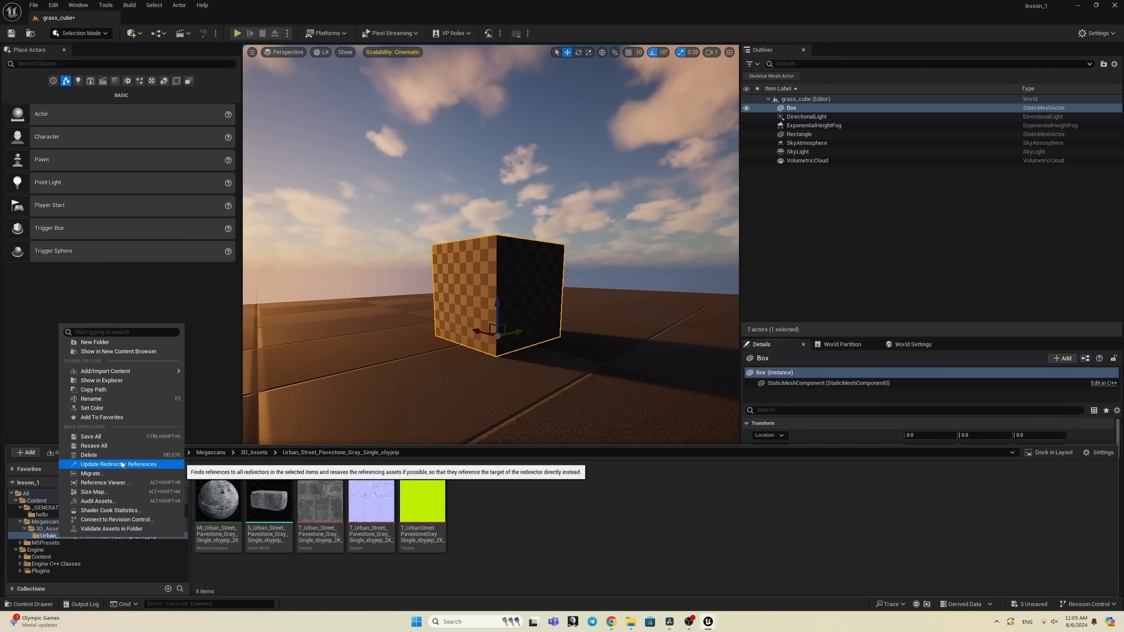
pyautogui.click(121, 455)
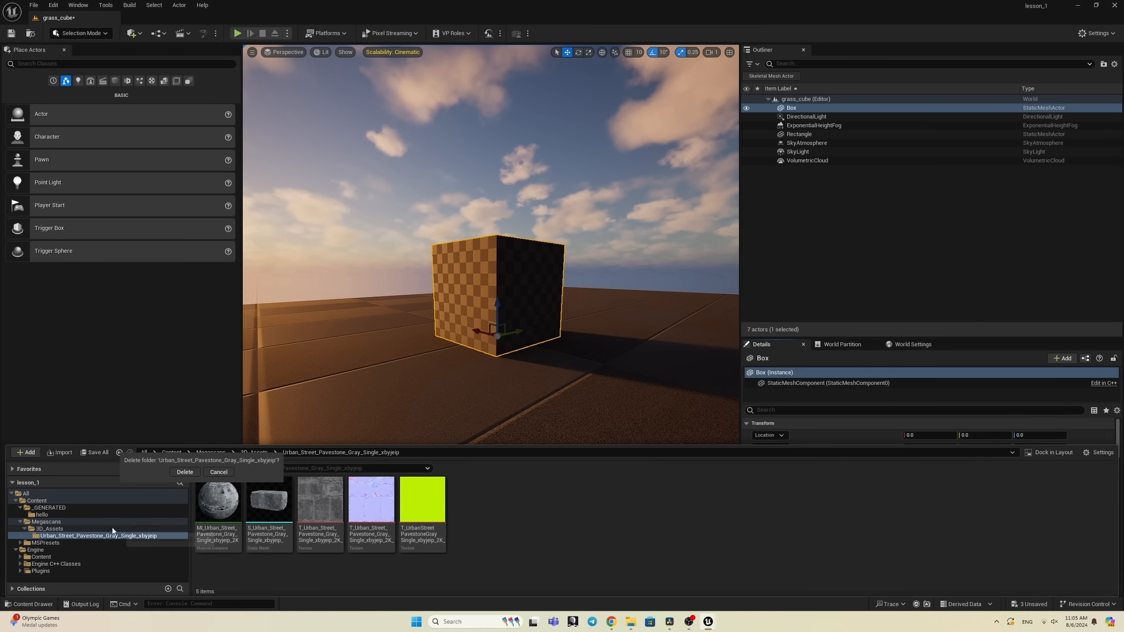
pyautogui.click(185, 473)
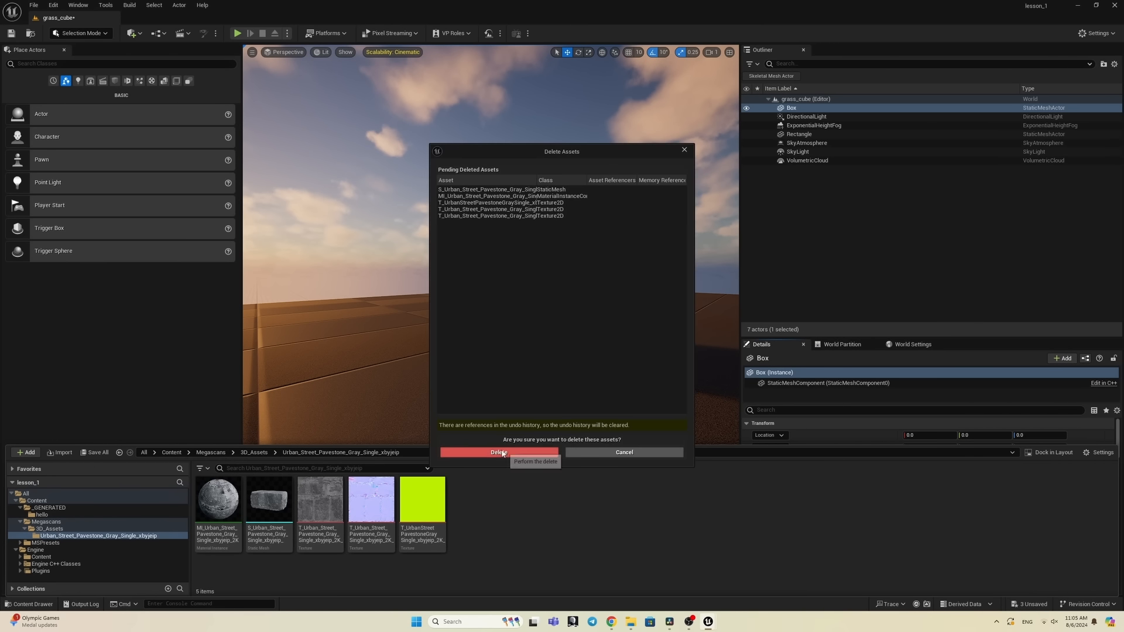
pyautogui.click(502, 453)
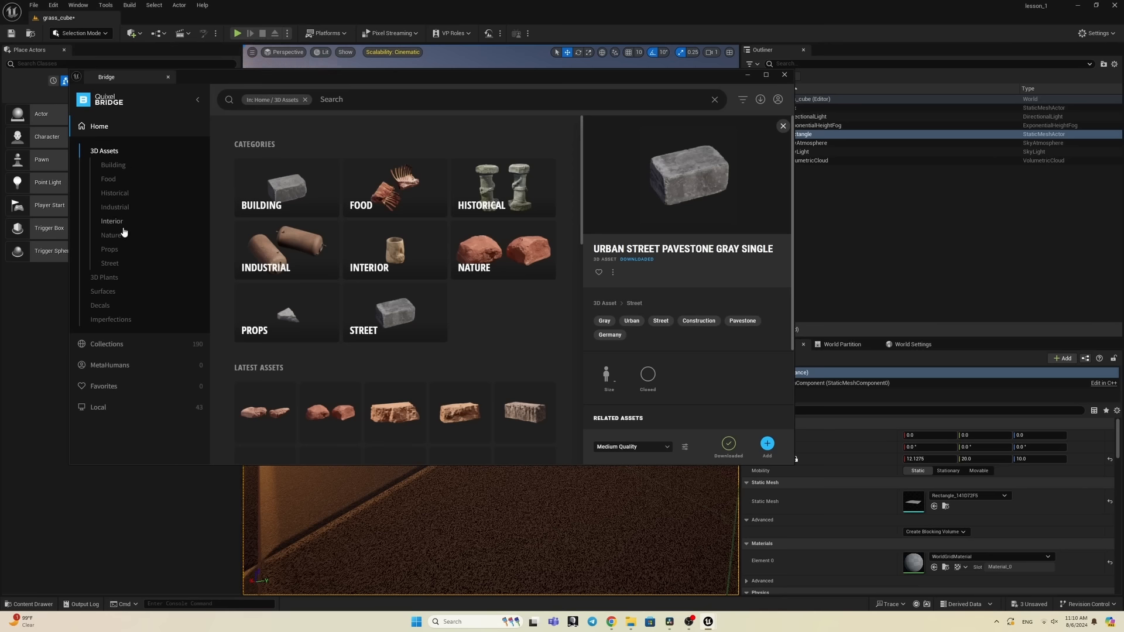
# Step: Choose Kikuyu Grass from the Grass category of 3D Plants in Quixel Bridge and set its quality to High Quality
pyautogui.click(116, 281)
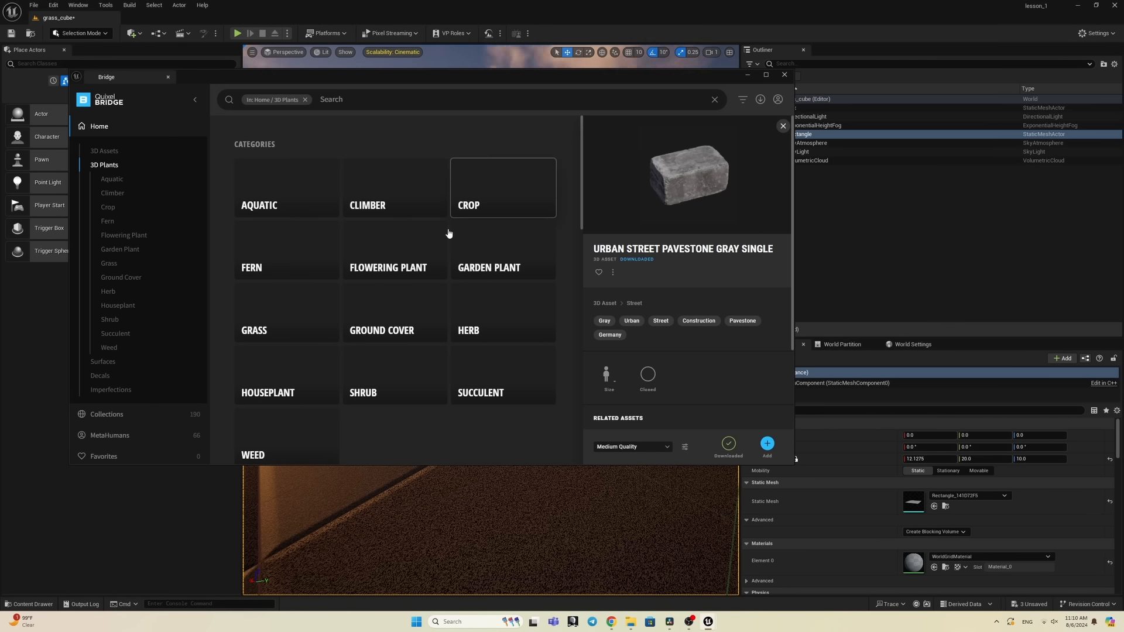
pyautogui.click(297, 308)
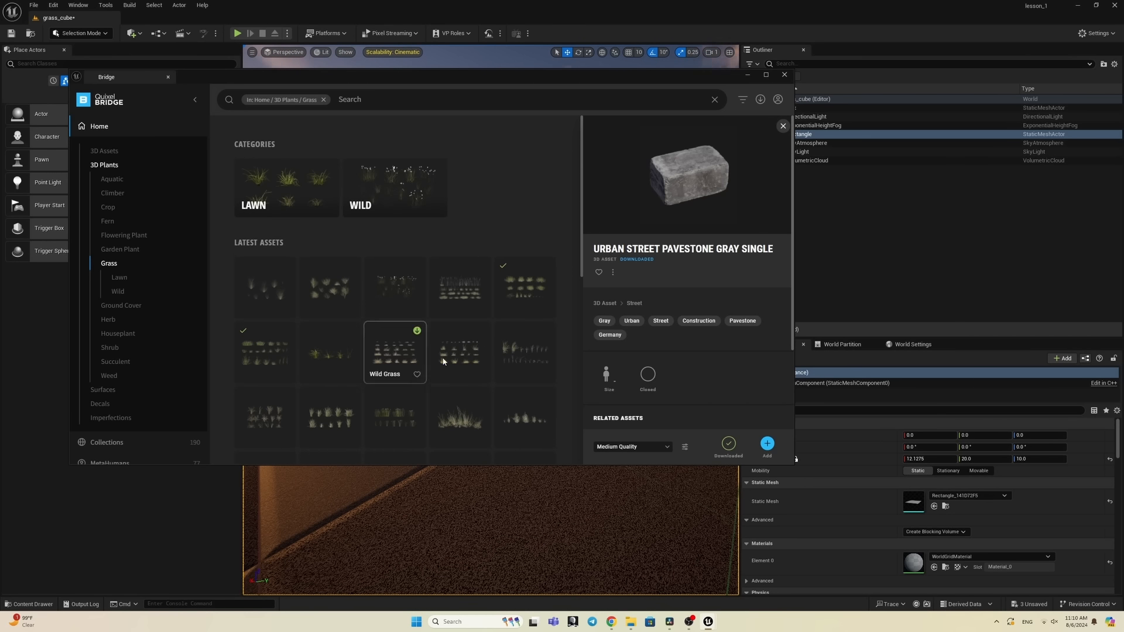
pyautogui.click(523, 284)
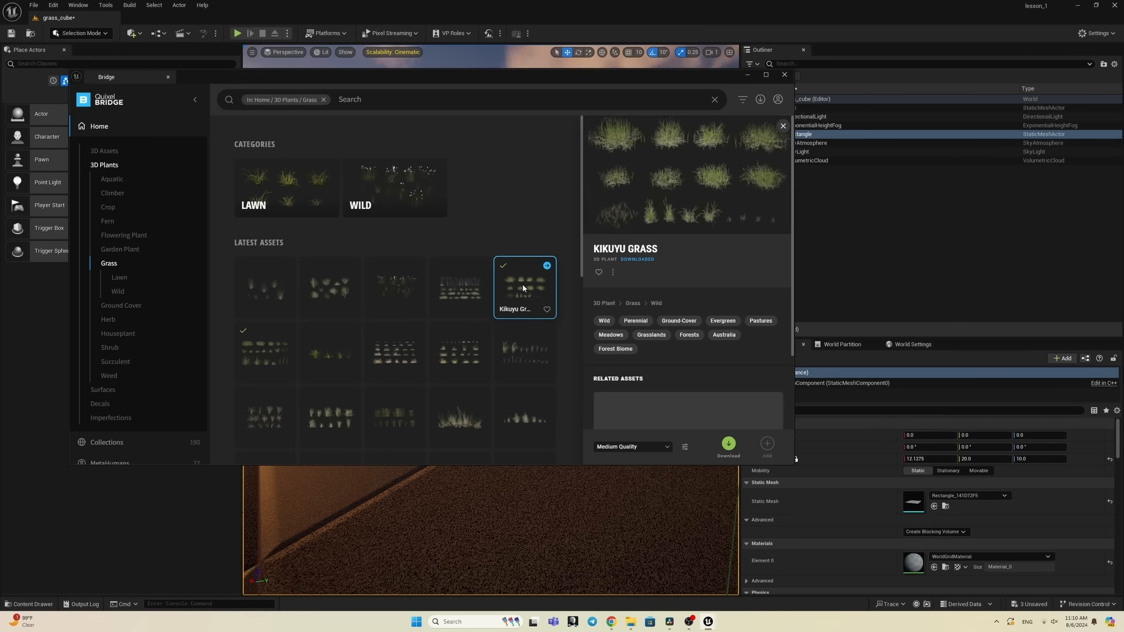
pyautogui.click(669, 448)
pyautogui.click(642, 429)
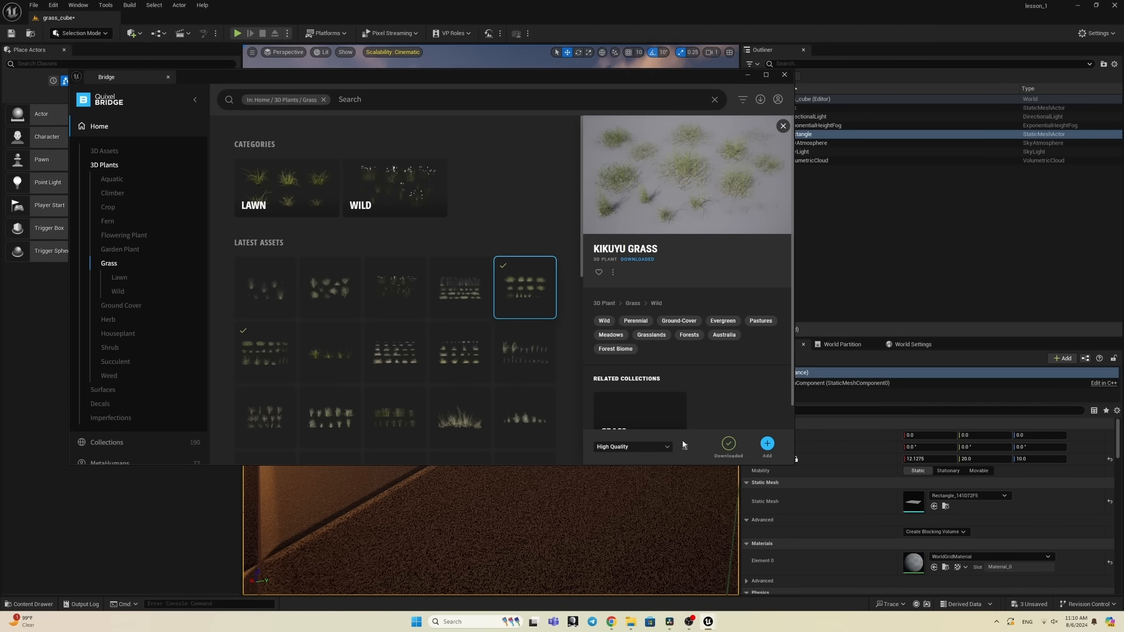
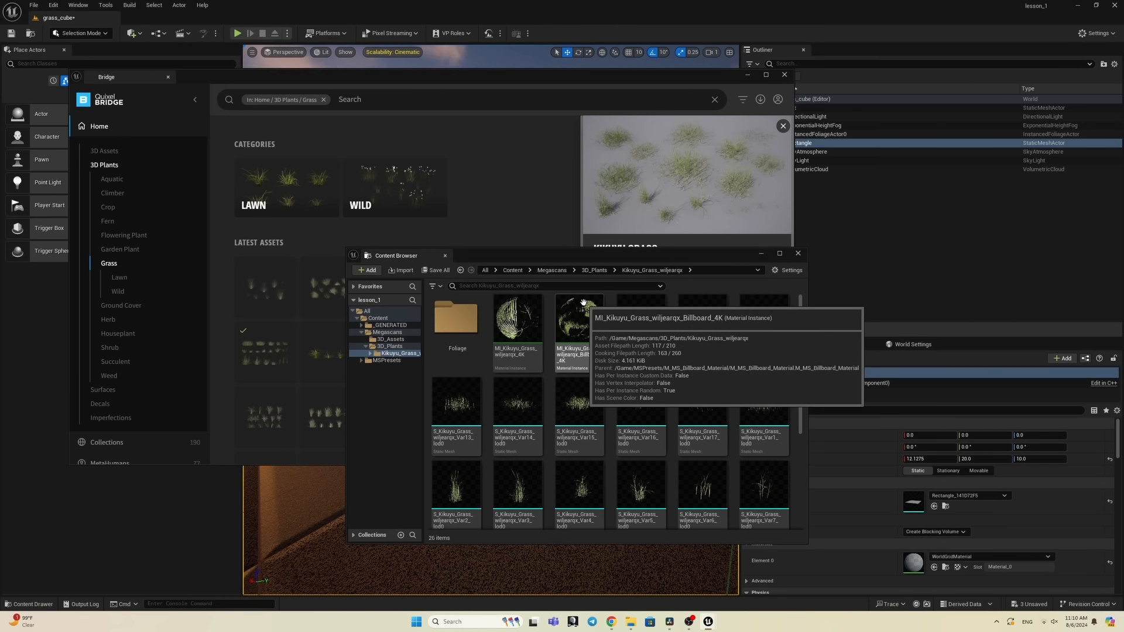
# Step: Look through the imported Kikuyu Grass meshes and textures, and put the Content Browser and Bridge windows away
pyautogui.scroll(-1, 694, 402)
pyautogui.scroll(-3, 695, 402)
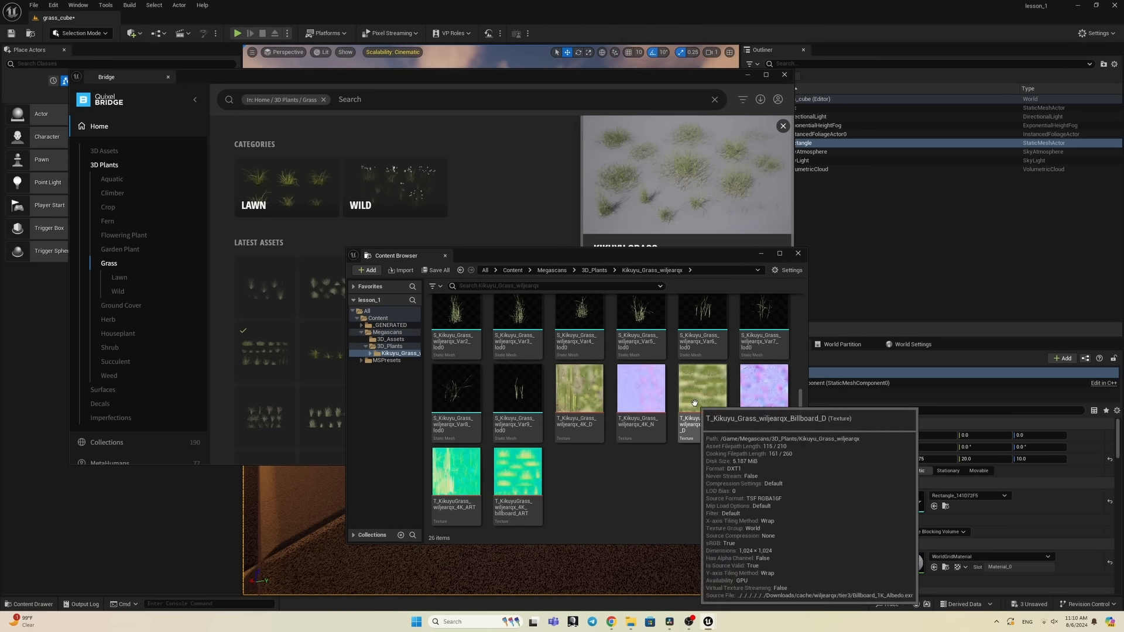
pyautogui.scroll(3, 694, 402)
pyautogui.click(798, 253)
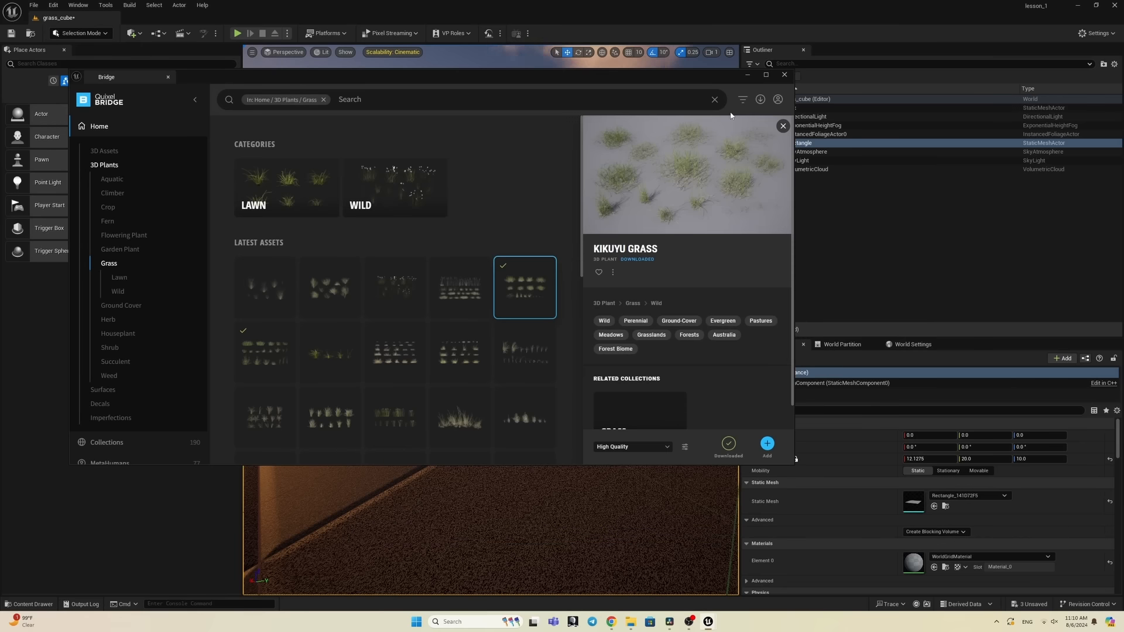
pyautogui.click(749, 75)
# Step: Enlarge the Content Drawer and open the Kikuyu_Grass_wiljearqx folder under Megascans/3D_Plants
pyautogui.scroll(3, 549, 333)
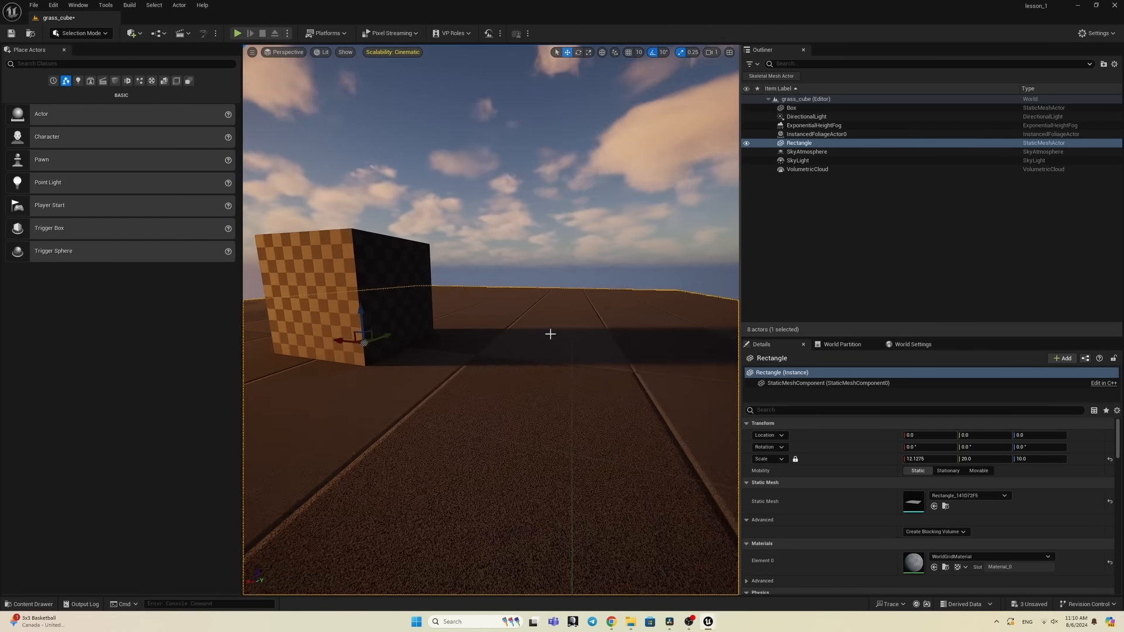
pyautogui.moveTo(551, 334); pyautogui.dragTo(521, 357, button='right')
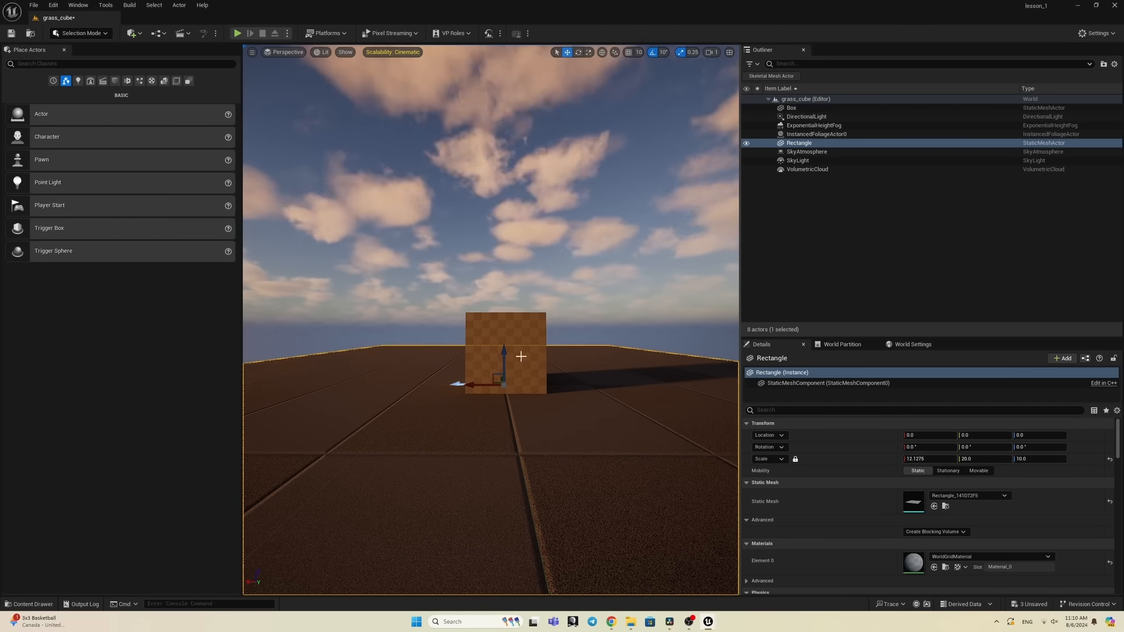
pyautogui.click(564, 283)
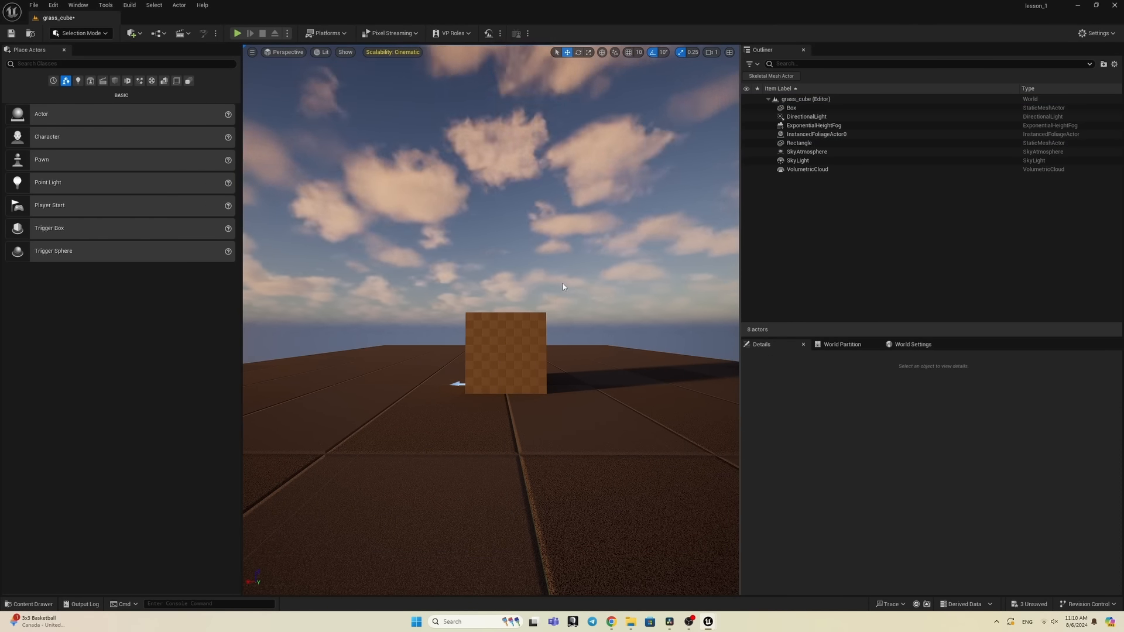
pyautogui.click(36, 605)
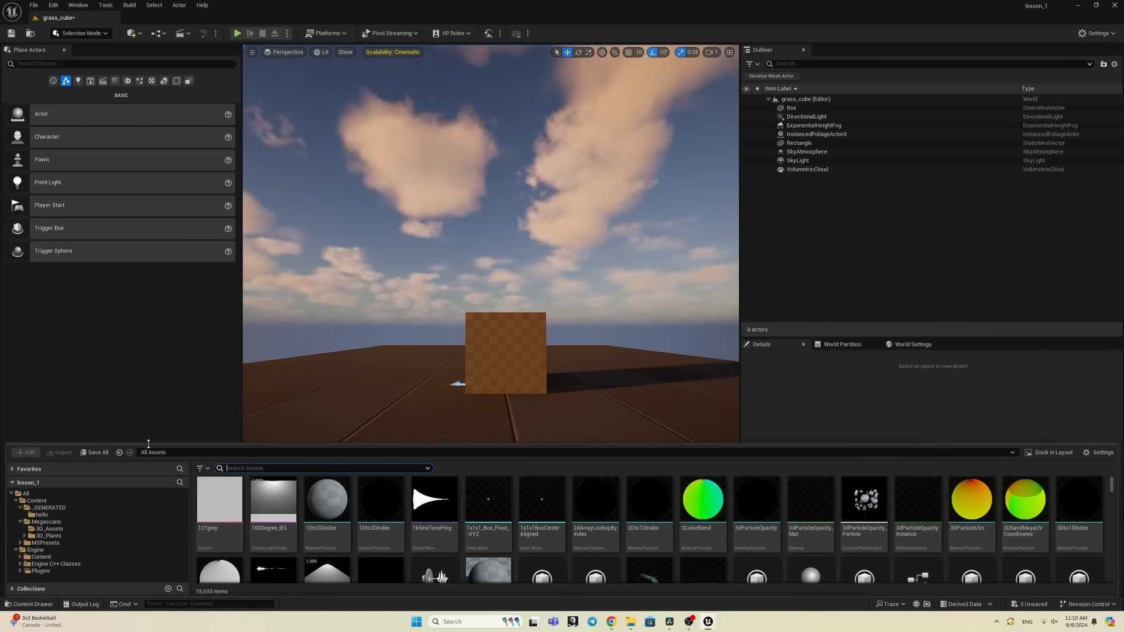
pyautogui.moveTo(148, 444); pyautogui.dragTo(148, 352)
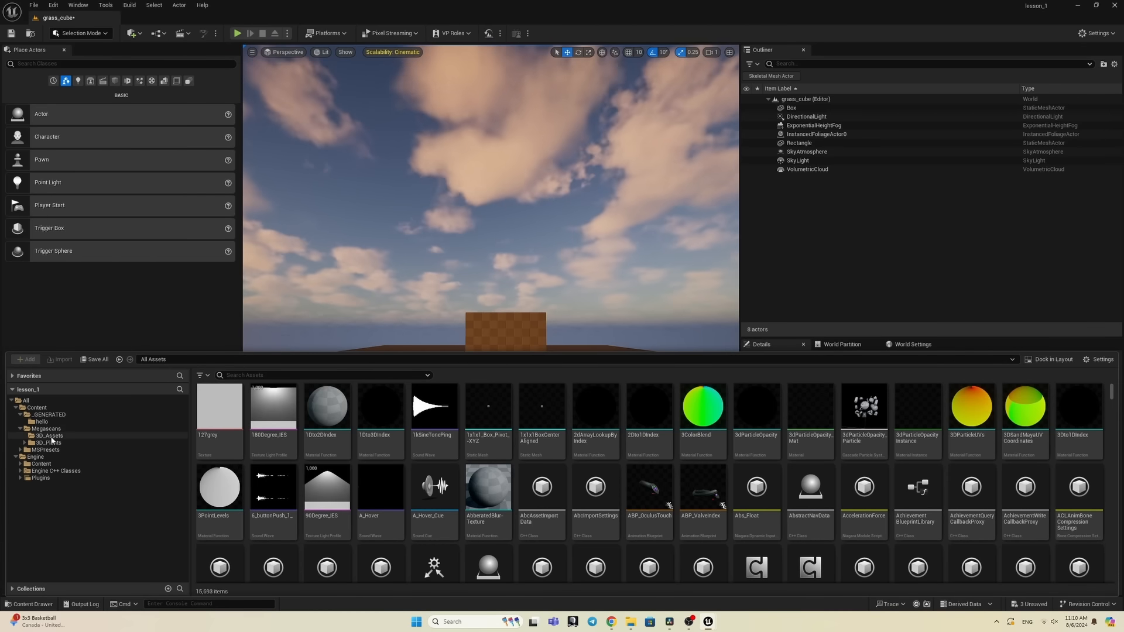
pyautogui.click(49, 442)
pyautogui.doubleClick(221, 410)
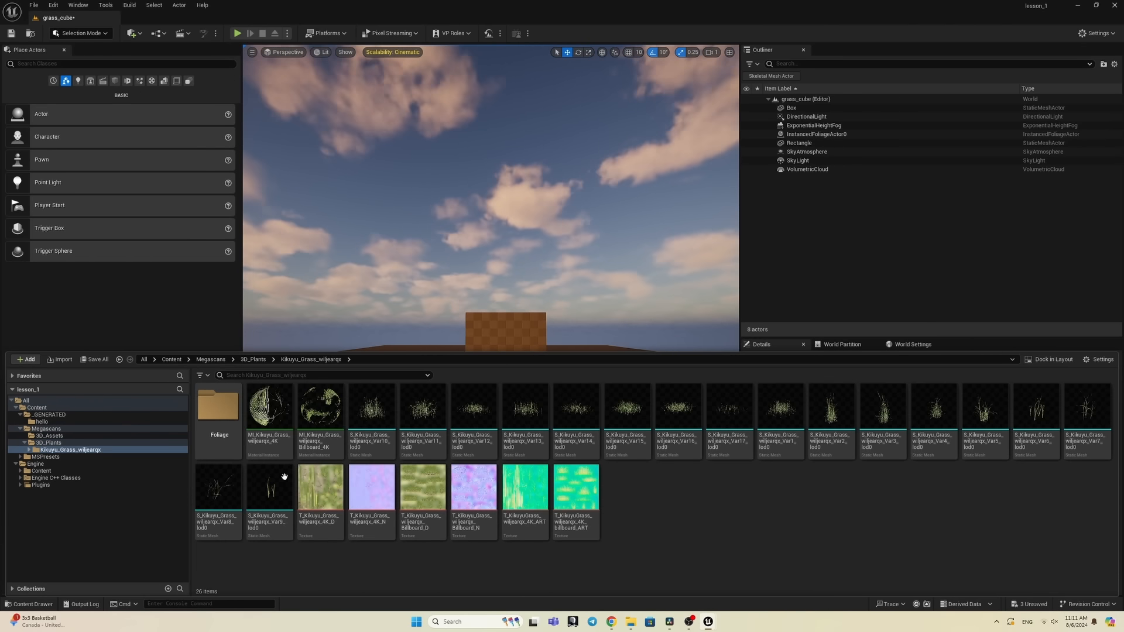
# Step: Place the S_Kikuyu_Grass_wiljearqx_Var10_lod0 mesh in the level near the box and frame it in the view
pyautogui.moveTo(368, 417)
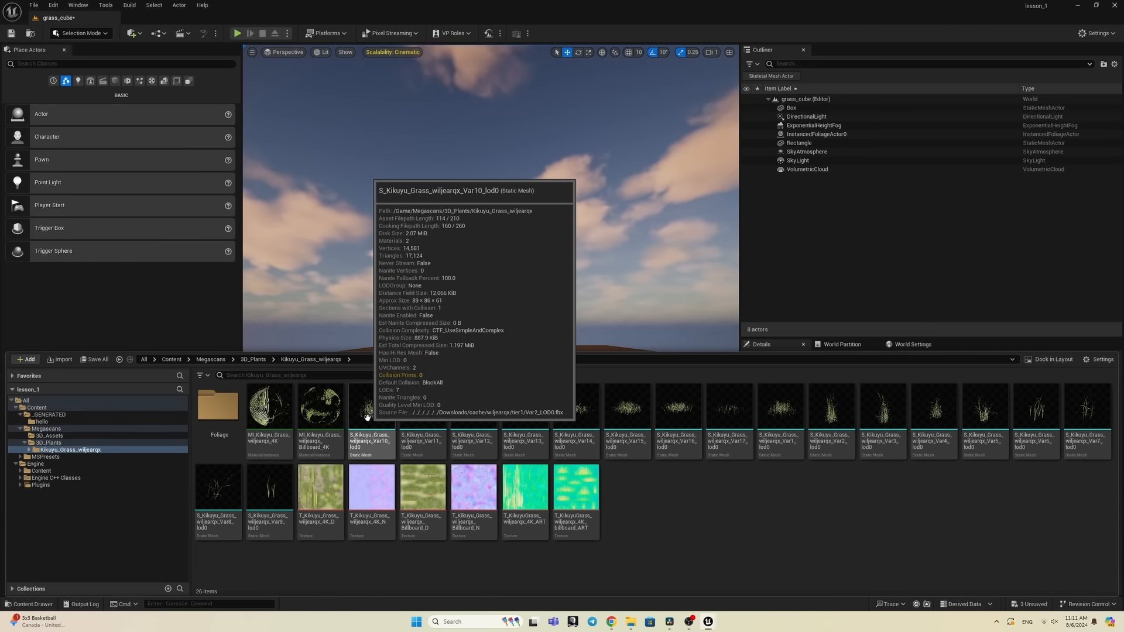
pyautogui.moveTo(367, 417); pyautogui.dragTo(420, 421)
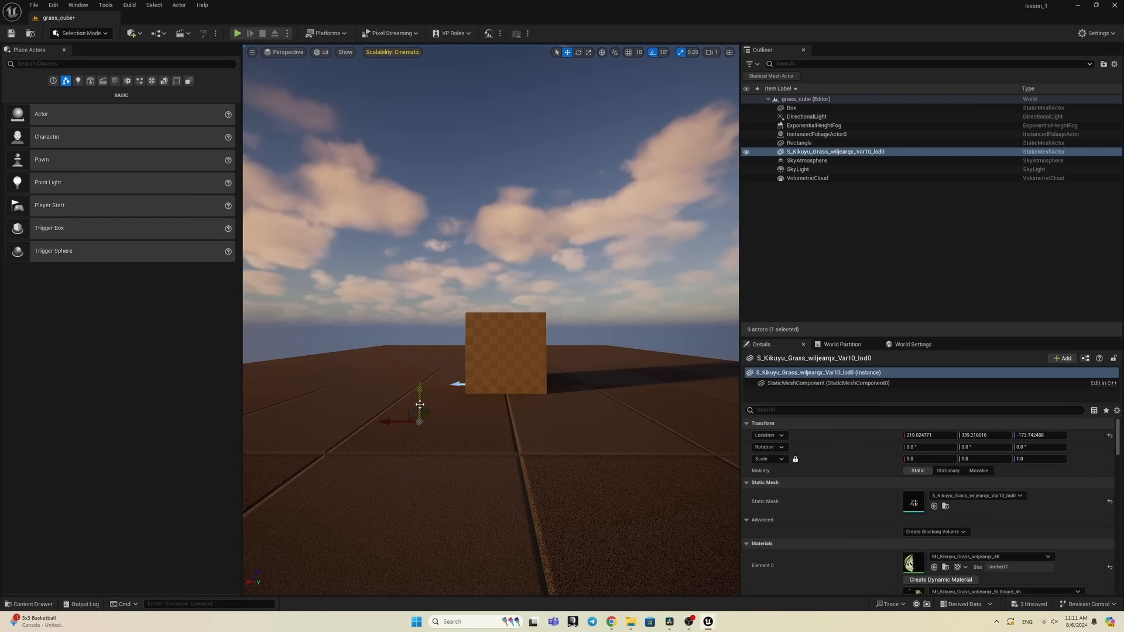
pyautogui.press('f')
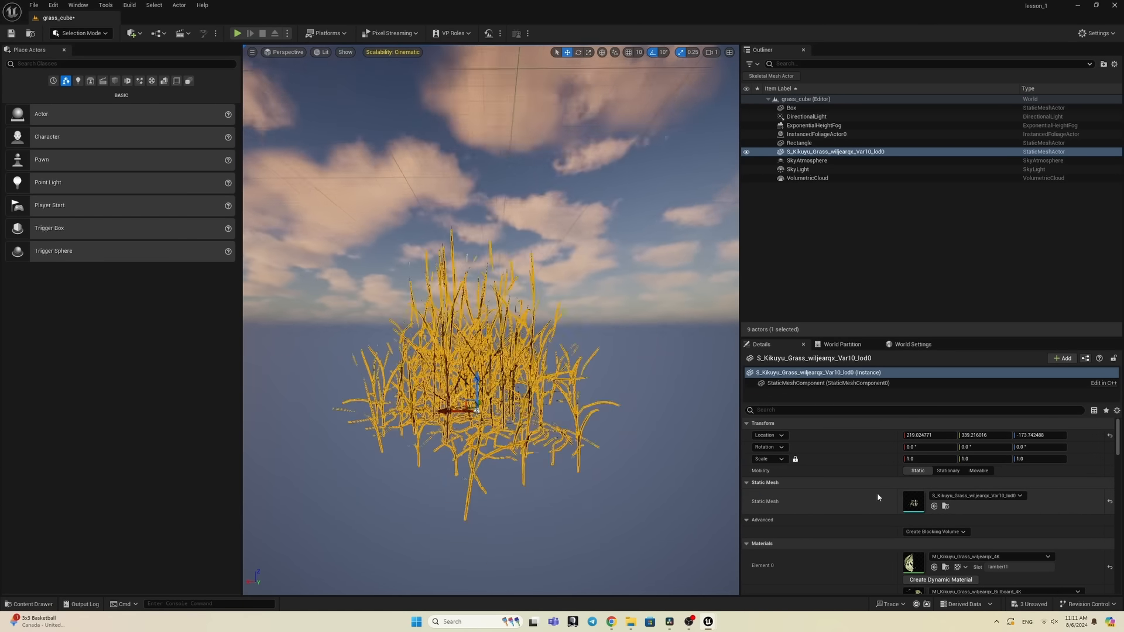
# Step: Raise the placed grass mesh vertically to a Z location of about 0.23, level with the ground
pyautogui.press('w')
pyautogui.moveTo(695, 454); pyautogui.dragTo(602, 433, button='right')
pyautogui.press('a')
pyautogui.press('d')
pyautogui.scroll(-5, 618, 434)
pyautogui.press('e')
pyautogui.press('d')
pyautogui.press('s')
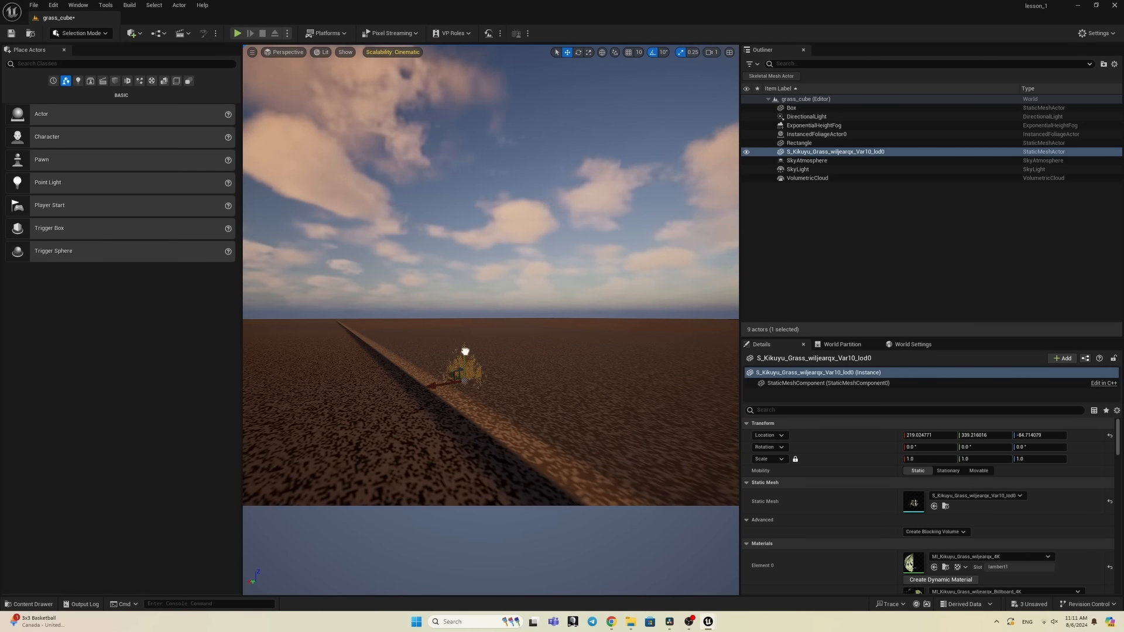
pyautogui.moveTo(518, 339); pyautogui.dragTo(533, 414, button='right')
pyautogui.press('e')
pyautogui.scroll(-4, 501, 378)
pyautogui.press('w')
pyautogui.press('d')
pyautogui.press('q')
pyautogui.scroll(-5, 532, 414)
pyautogui.moveTo(535, 414); pyautogui.dragTo(534, 406, button='middle')
pyautogui.moveTo(535, 409); pyautogui.dragTo(504, 357, button='right')
pyautogui.press('d')
pyautogui.press('q')
pyautogui.press('a')
pyautogui.press('q')
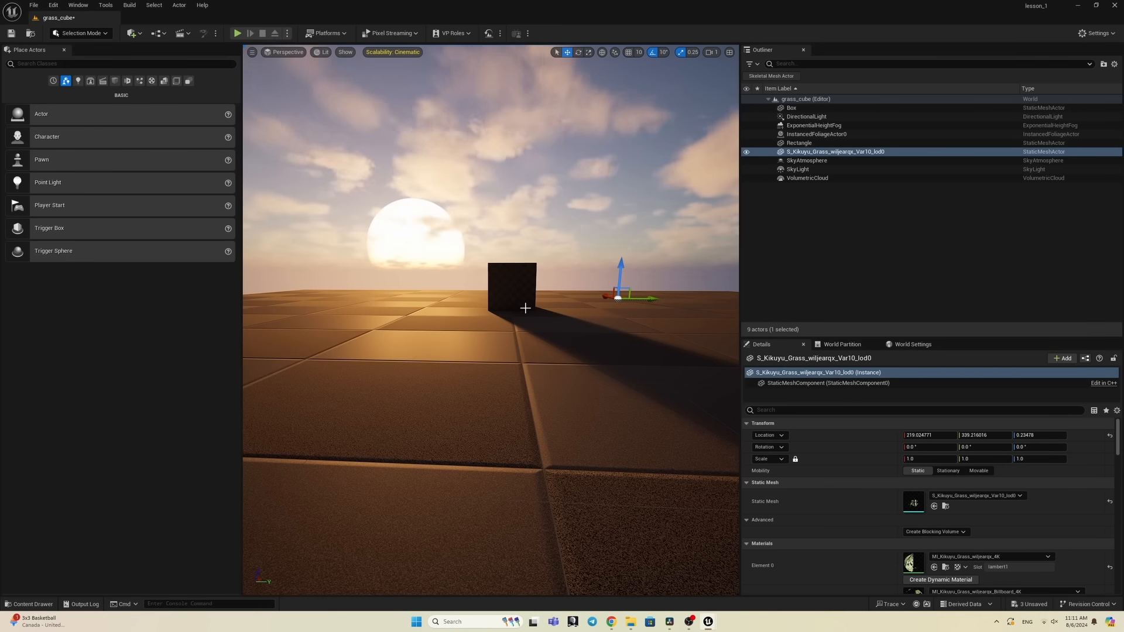
# Step: Move closer to the placed grass mesh and delete it from the level
pyautogui.moveTo(525, 308)
pyautogui.mouseDown(button='right')
pyautogui.moveTo(525, 283)
pyautogui.moveTo(534, 311)
pyautogui.mouseUp(button='right')
pyautogui.press('w')
pyautogui.press('q')
pyautogui.moveTo(638, 301); pyautogui.dragTo(636, 266)
pyautogui.press('Delete')
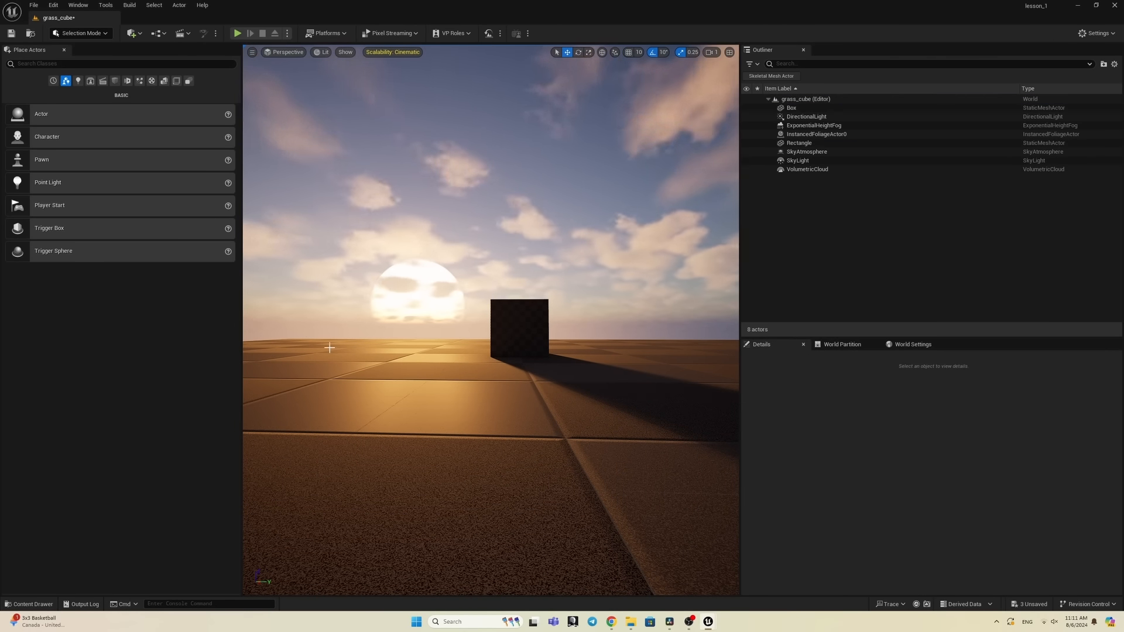
# Step: Switch the editor to Foliage mode and remove all the Kikuyu Grass foliage types from its list
pyautogui.moveTo(655, 364); pyautogui.dragTo(658, 366, button='right')
pyautogui.click(106, 32)
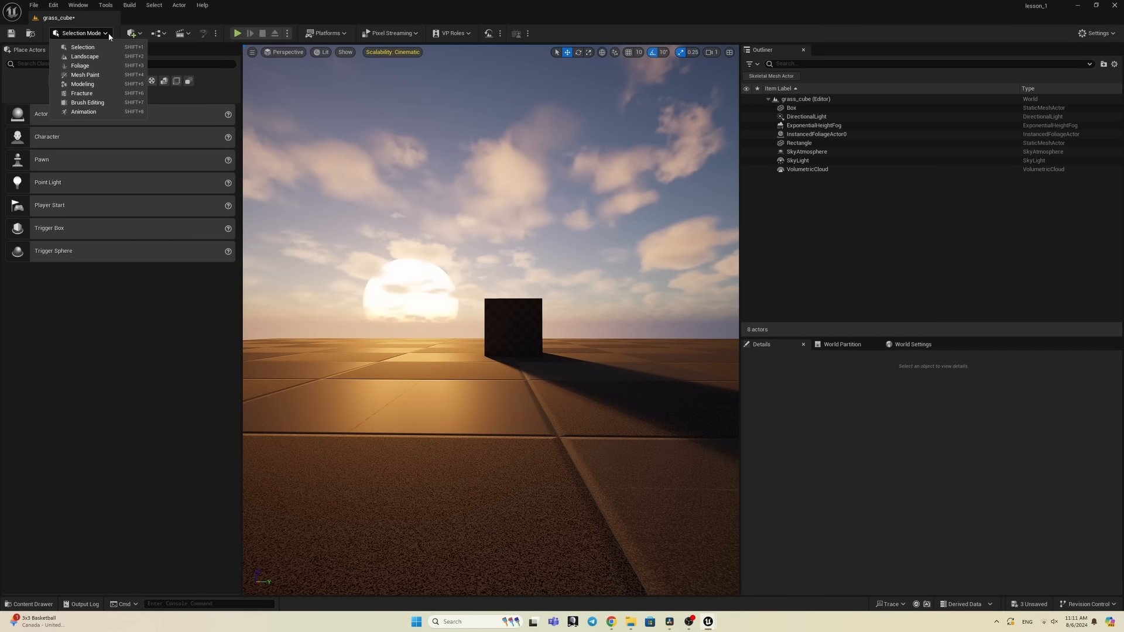
pyautogui.click(93, 68)
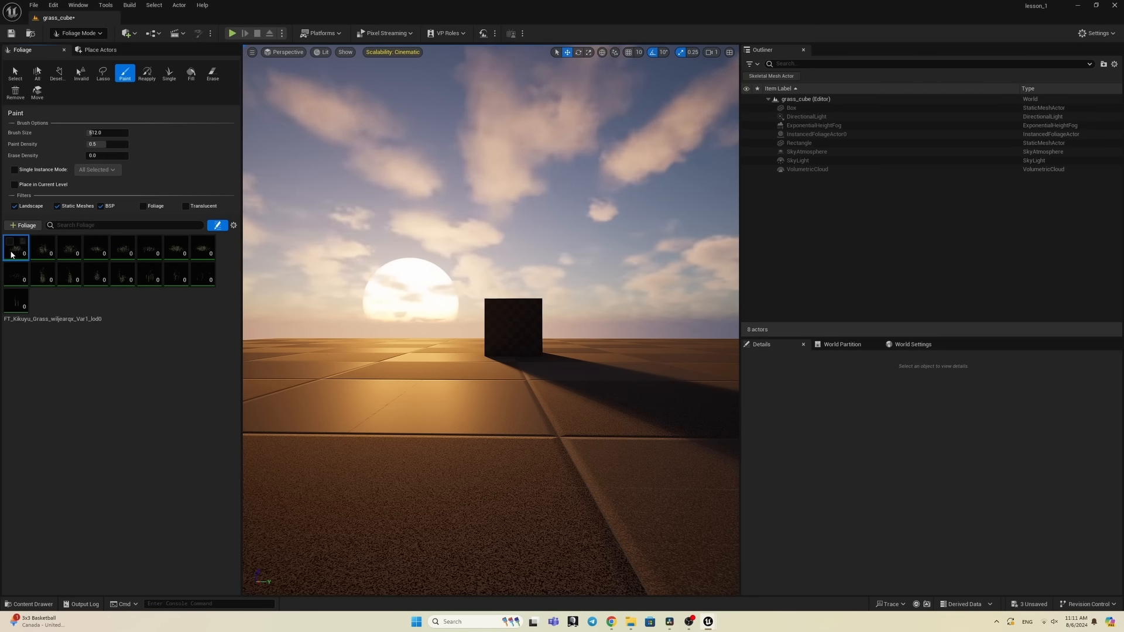
pyautogui.keyDown('shift'); pyautogui.click(16, 299); pyautogui.keyUp('shift')
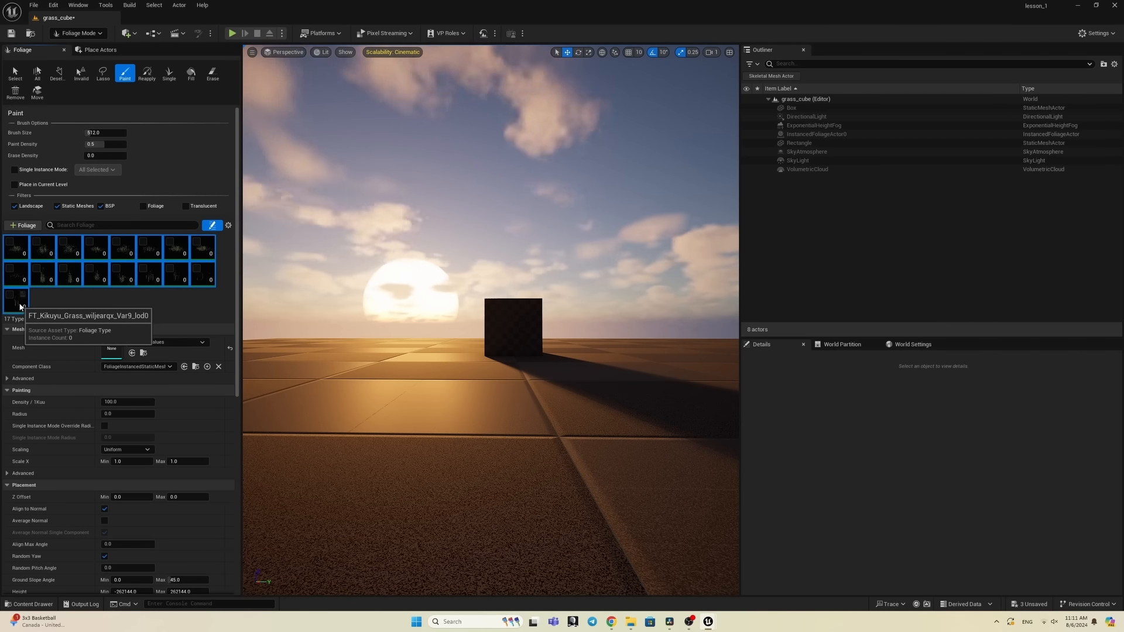
pyautogui.press('Delete')
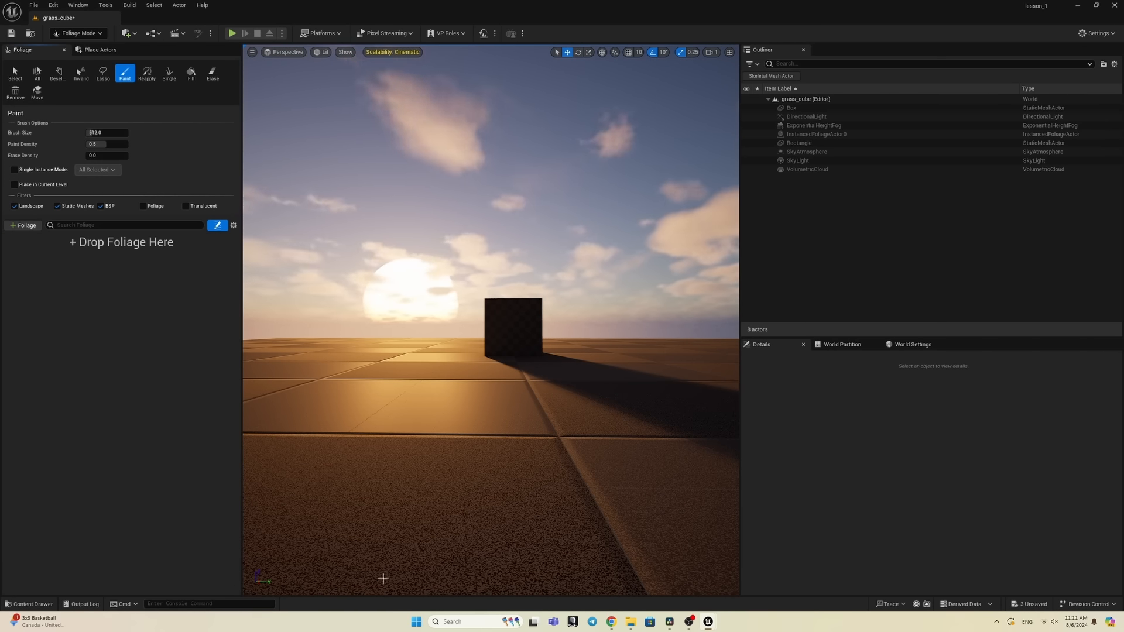
# Step: Add the S_Kikuyu_Grass_wiljearqx_Var15_lod0 mesh as a foliage type with its settings shown, and save all unsaved work
pyautogui.click(32, 605)
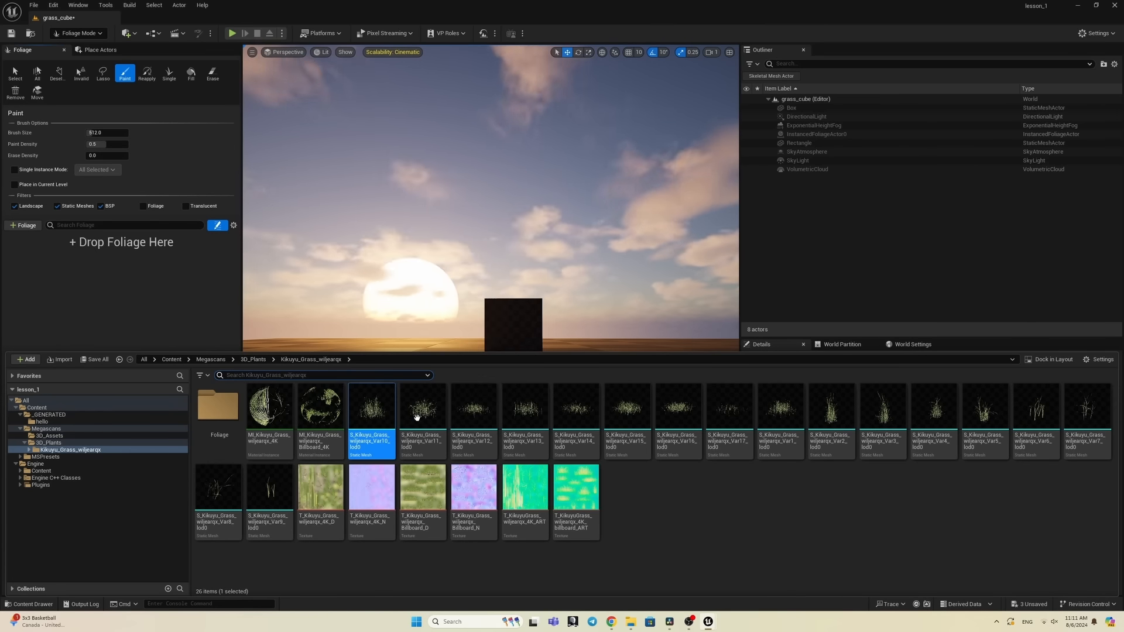
pyautogui.click(627, 413)
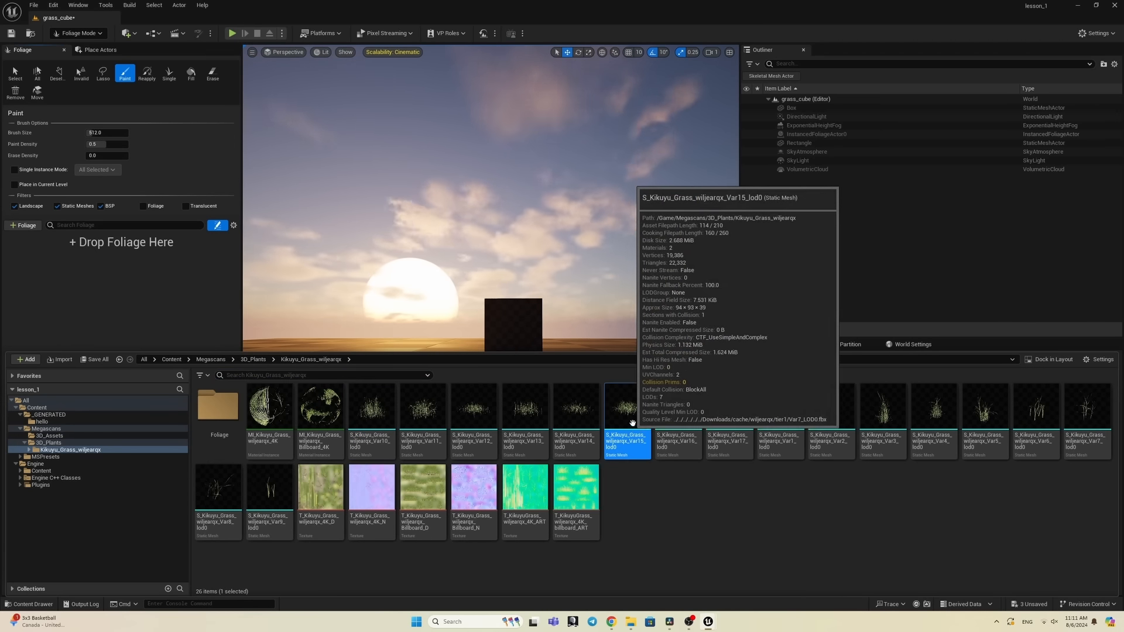
pyautogui.moveTo(627, 413); pyautogui.dragTo(118, 283)
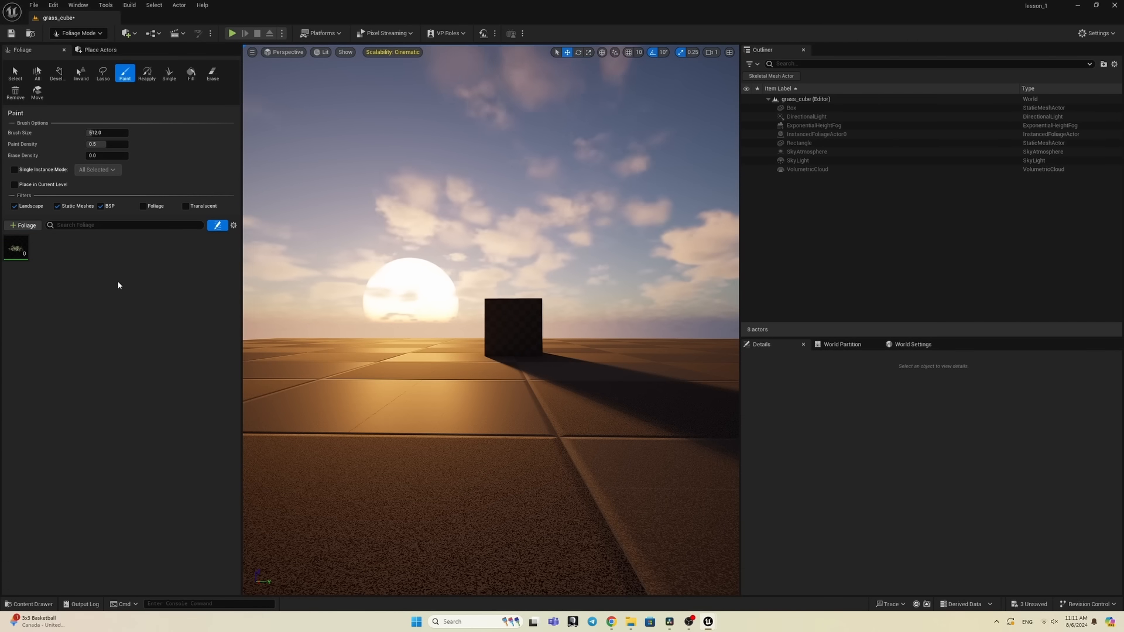
pyautogui.click(18, 260)
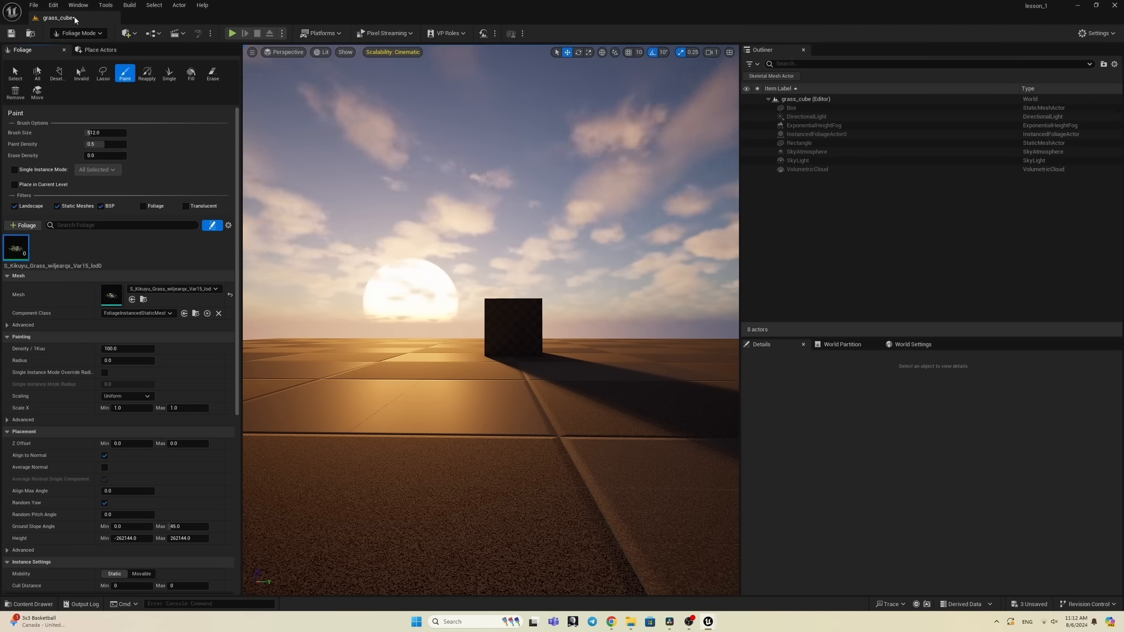
pyautogui.click(38, 6)
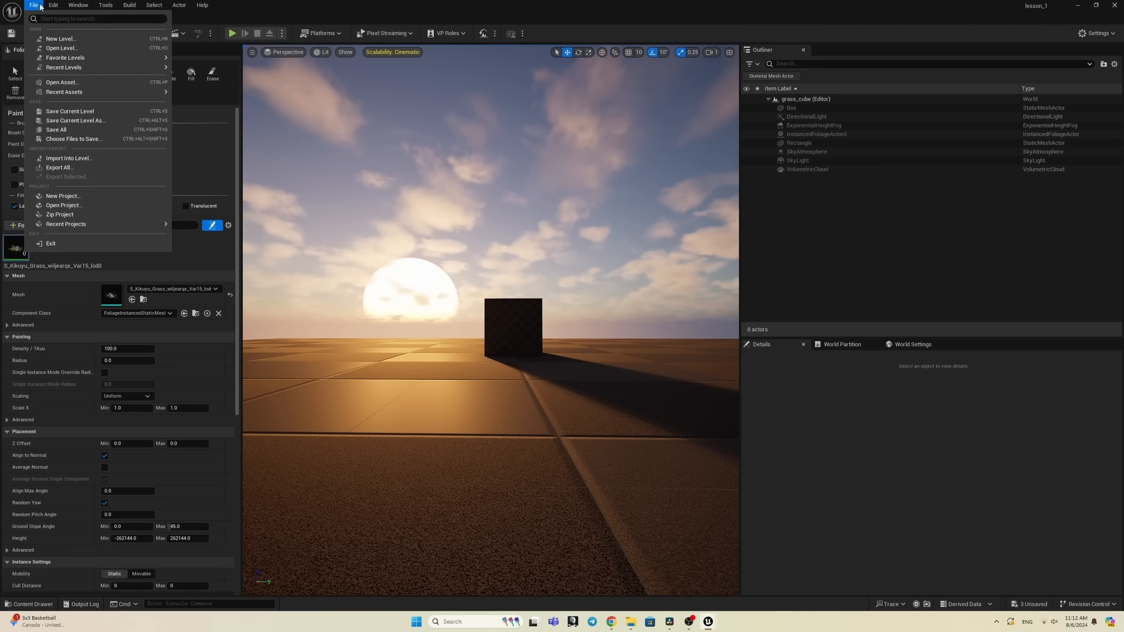
pyautogui.click(69, 131)
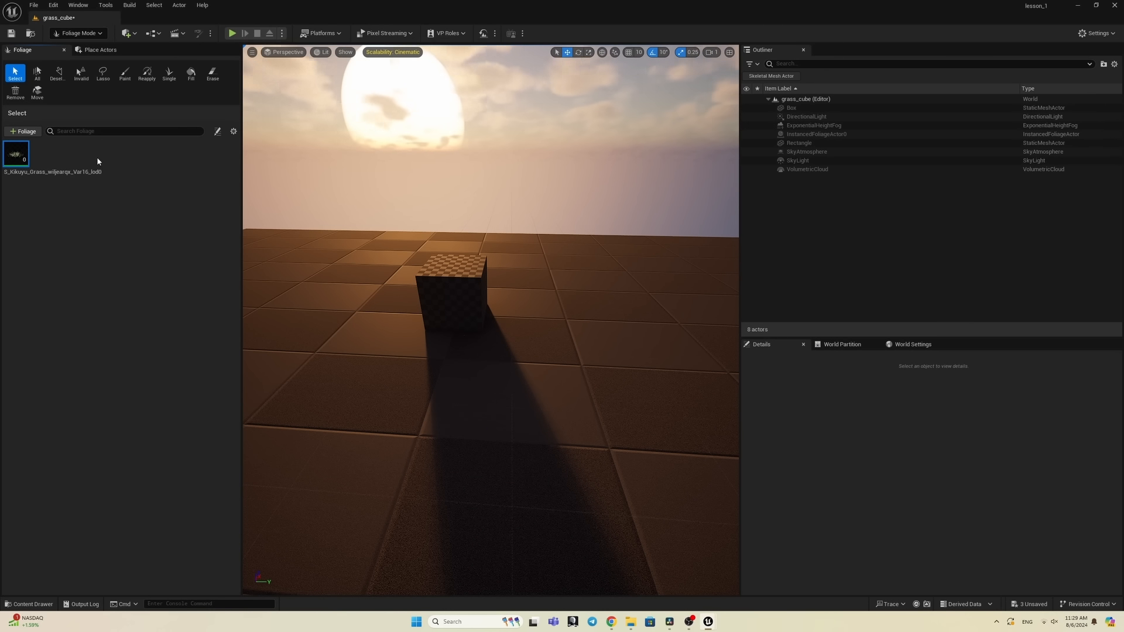
# Step: Show the Kikuyu Grass foliage type's settings and activate the Fill tool
pyautogui.click(217, 131)
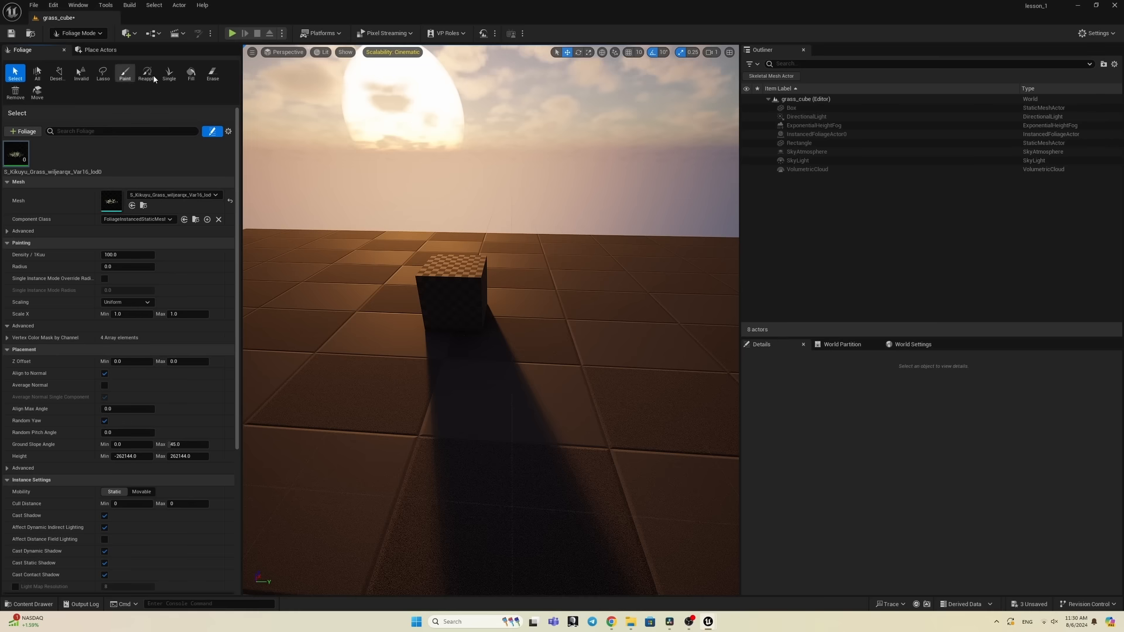
pyautogui.click(194, 74)
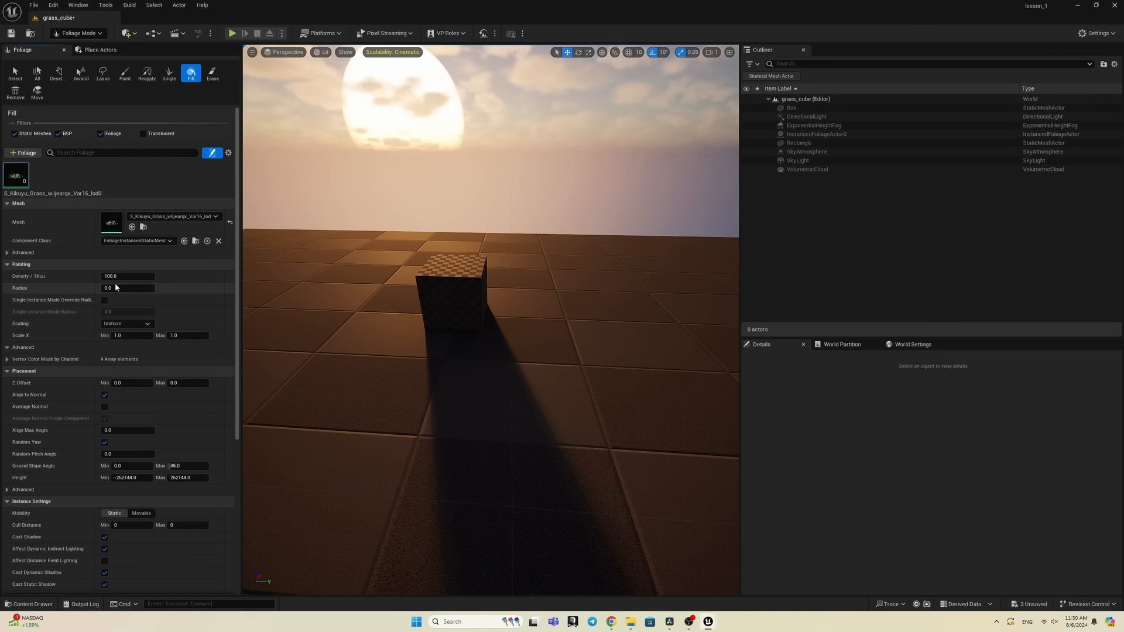
# Step: Try filling the ground with the S_Kikuyu_Grass_wiljearqx_Var16_lod0 foliage at density 100 and radius 0, inspect it and undo the fill
pyautogui.click(419, 387)
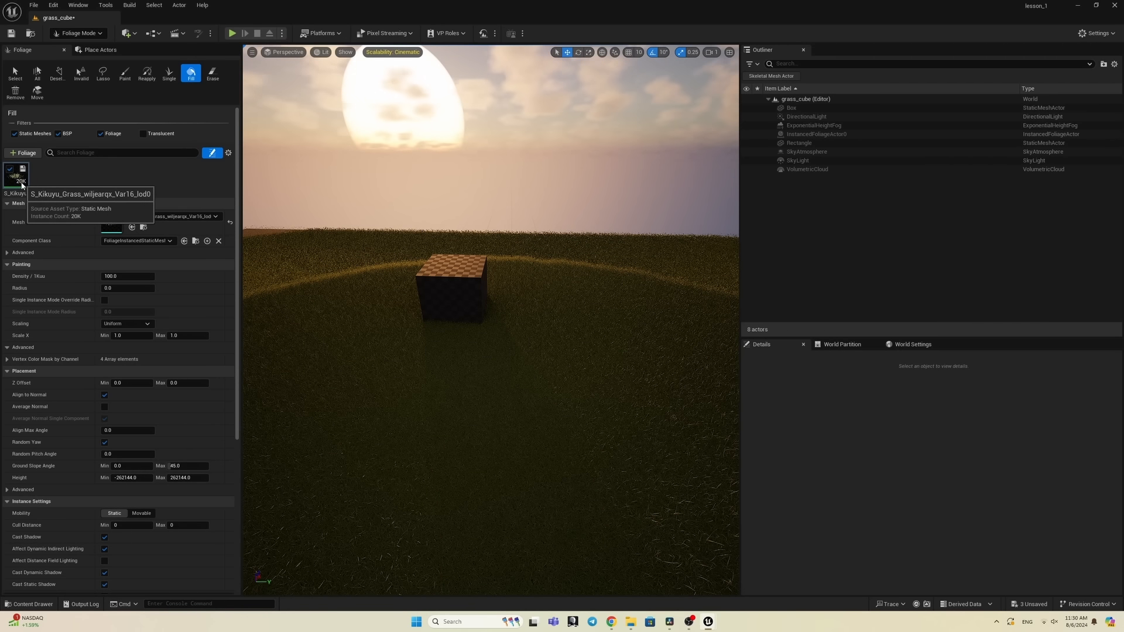
pyautogui.moveTo(375, 343)
pyautogui.mouseDown(button='right')
pyautogui.moveTo(374, 328)
pyautogui.moveTo(375, 363)
pyautogui.moveTo(375, 342)
pyautogui.mouseUp(button='right')
pyautogui.moveTo(479, 308); pyautogui.dragTo(479, 309, button='right')
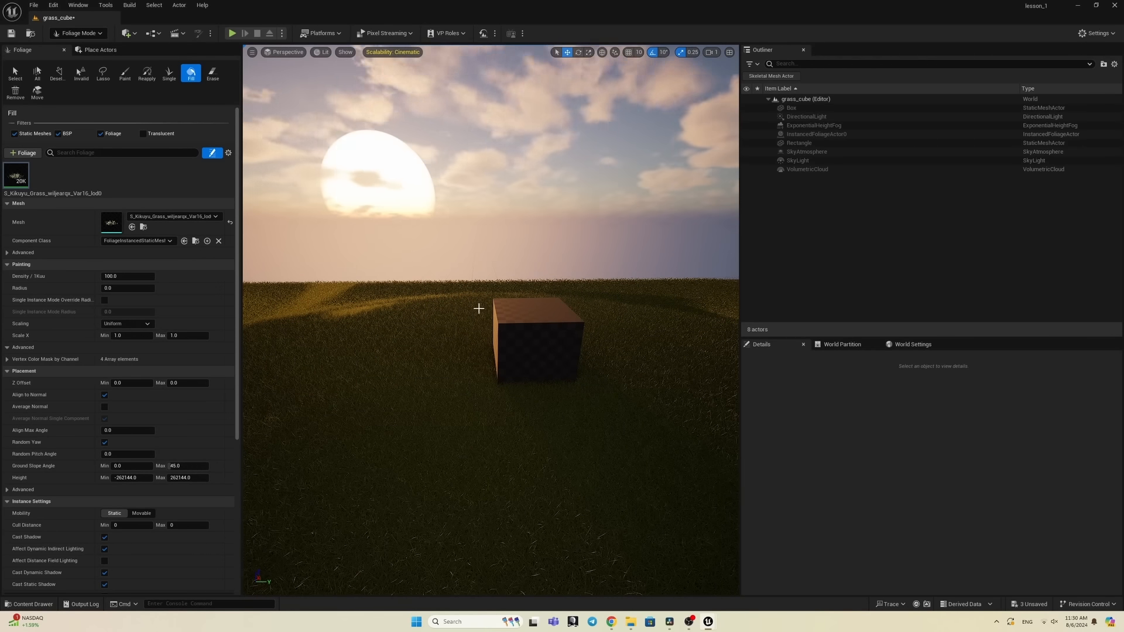
pyautogui.hotkey('ctrl', 'z')
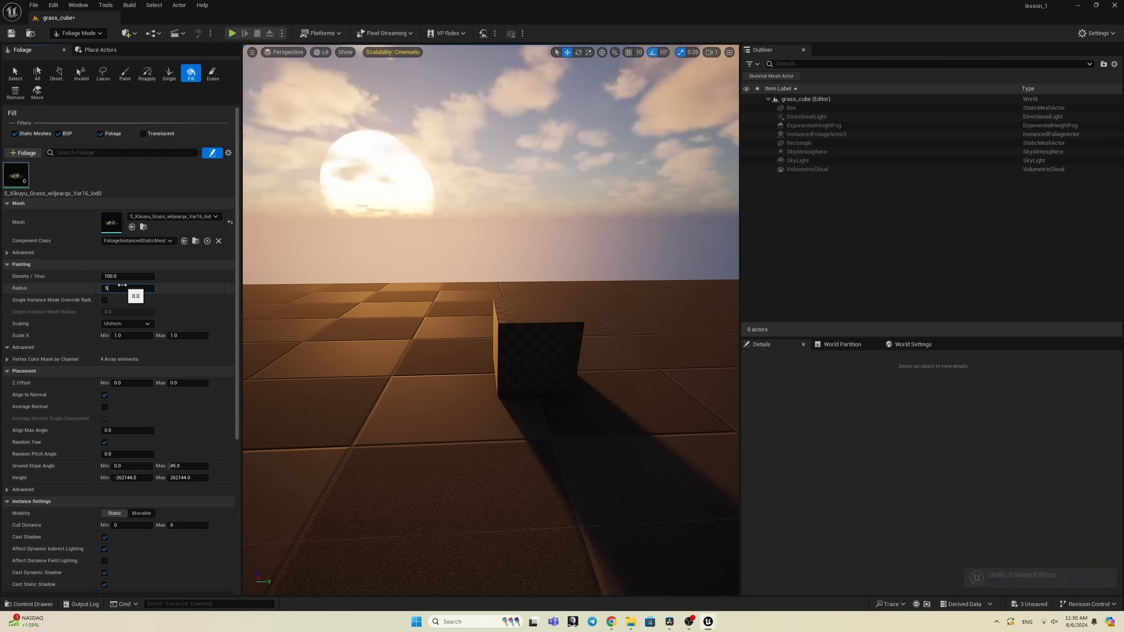
# Step: Fill the ground with the Kikuyu Grass foliage at radius 50 and return the editor to Selection mode
pyautogui.click(436, 408)
pyautogui.moveTo(414, 404); pyautogui.dragTo(454, 424, button='right')
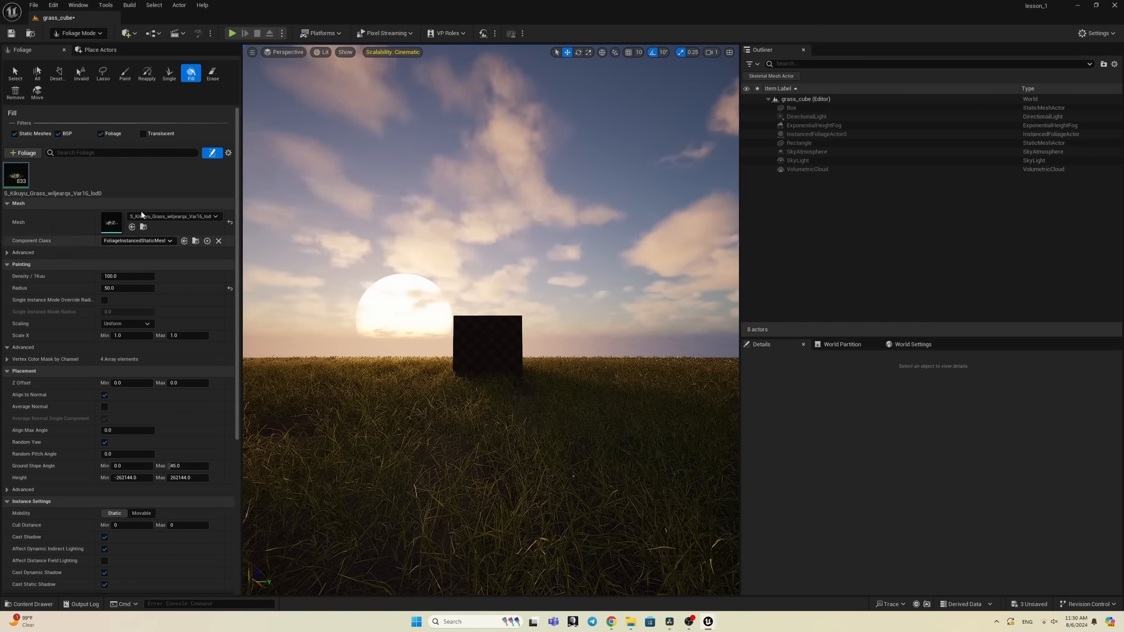
pyautogui.click(75, 33)
pyautogui.click(91, 50)
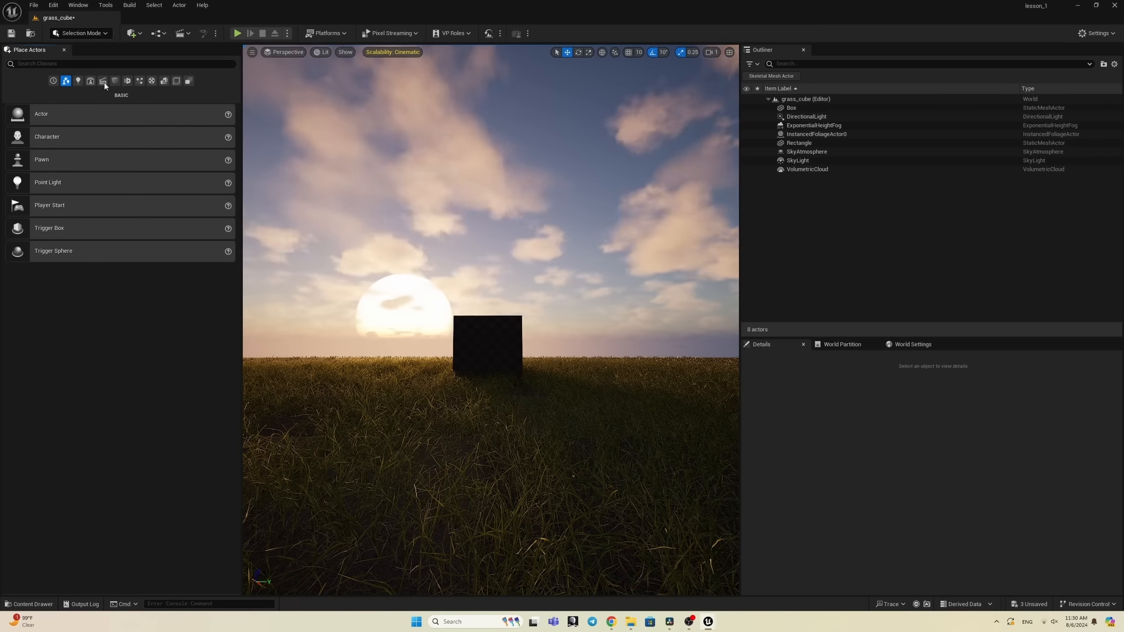
# Step: Examine the grass coverage across the whole ground from farther away and from several angles
pyautogui.moveTo(566, 387); pyautogui.dragTo(581, 498, button='right')
pyautogui.scroll(-10, 550, 397)
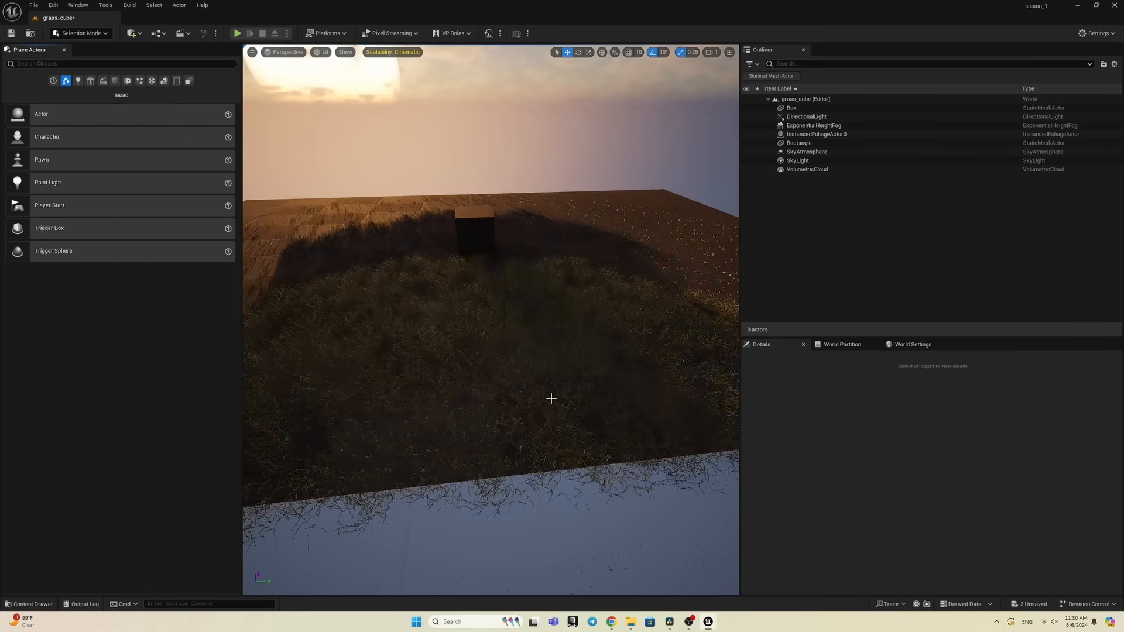
pyautogui.scroll(6, 530, 383)
pyautogui.moveTo(521, 379); pyautogui.dragTo(510, 354, button='middle')
pyautogui.moveTo(509, 354); pyautogui.dragTo(448, 358)
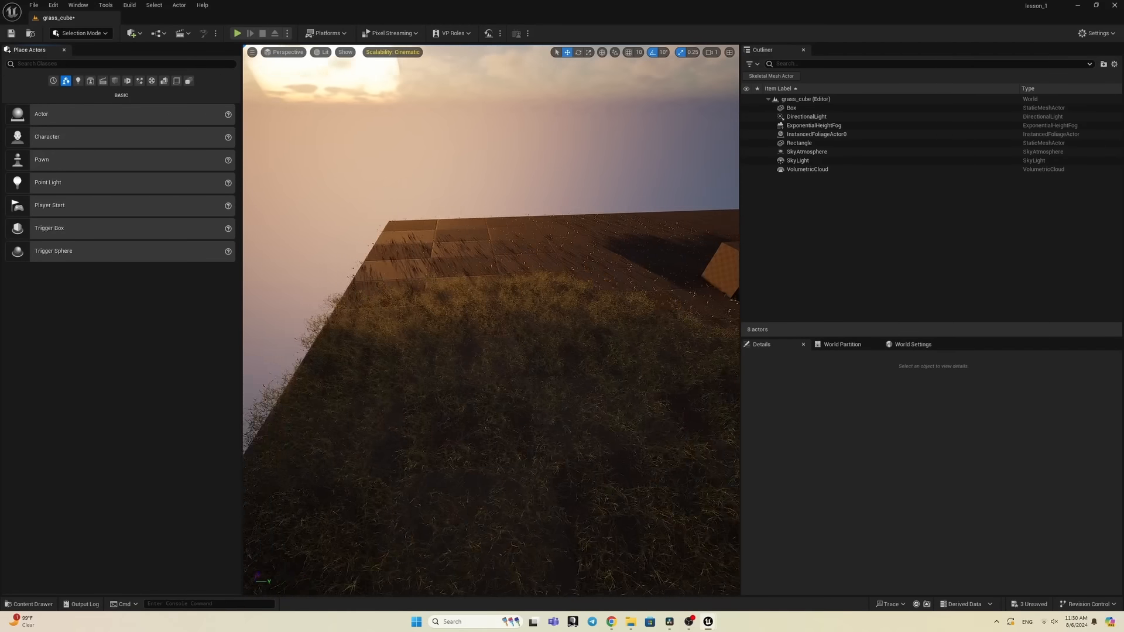
pyautogui.moveTo(448, 357); pyautogui.dragTo(486, 394, button='middle')
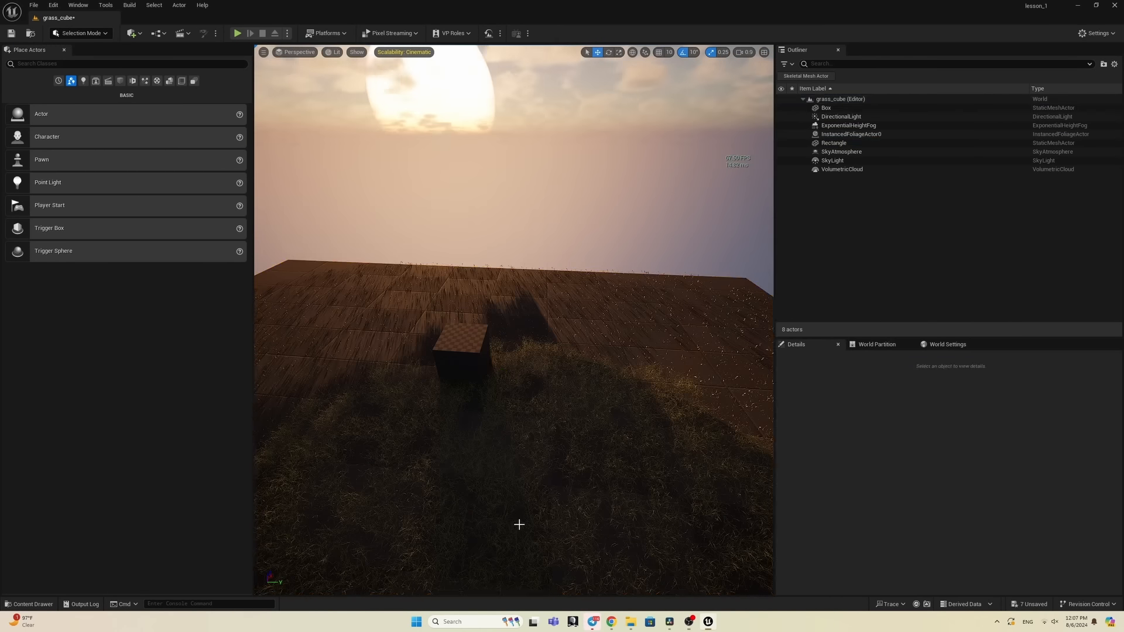
pyautogui.click(533, 430)
pyautogui.moveTo(532, 429); pyautogui.dragTo(638, 387, button='middle')
# Step: Lower the Opacity Mask Clip Value of the MI_Kikuyu_Grass_wiljearqx_4K material instance close to zero and close its editor
pyautogui.click(30, 605)
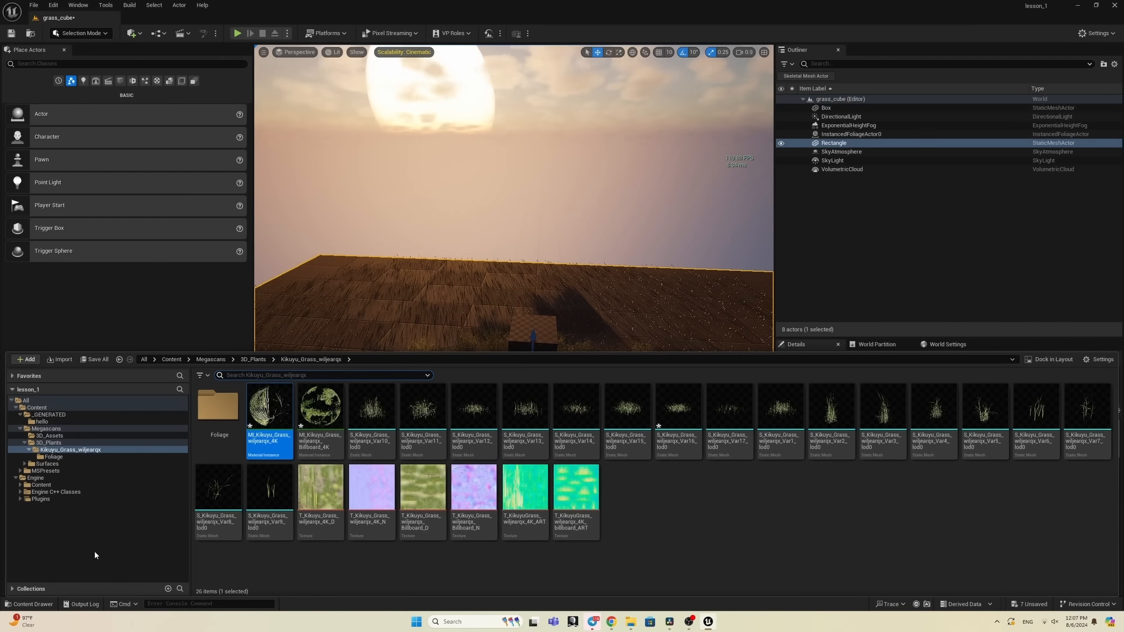
pyautogui.doubleClick(271, 422)
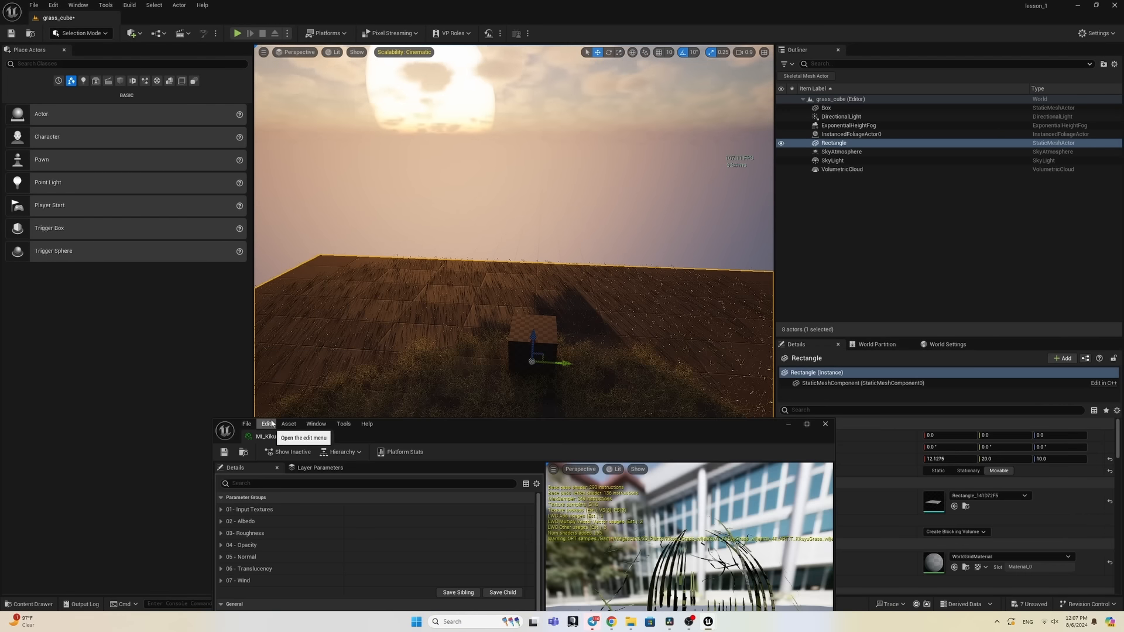
pyautogui.moveTo(389, 437); pyautogui.dragTo(438, 272)
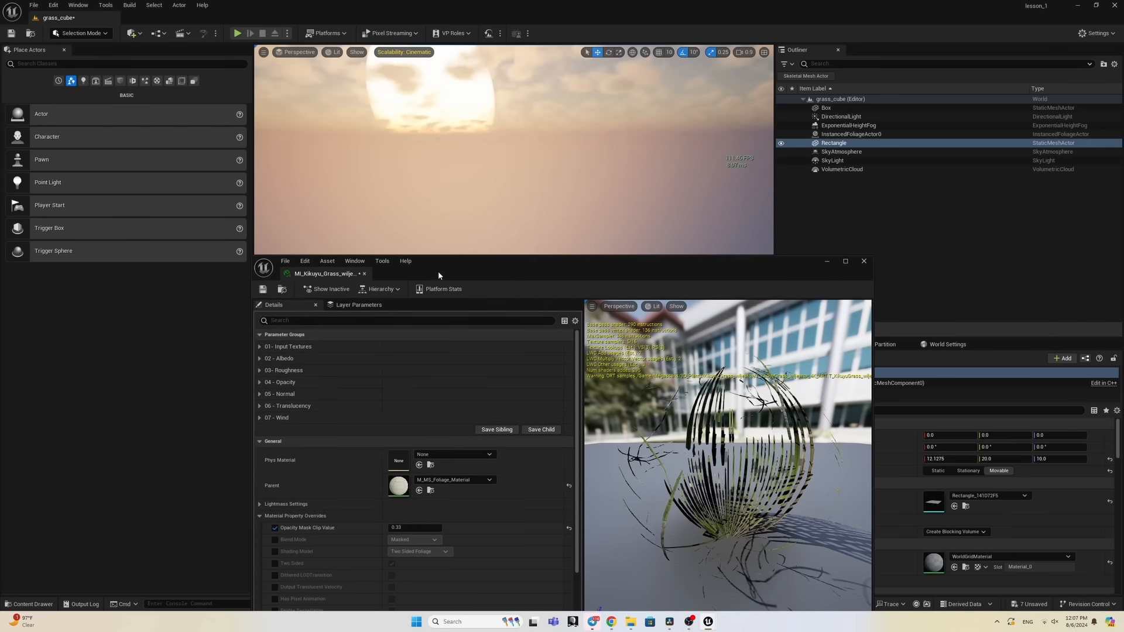
pyautogui.click(259, 441)
pyautogui.click(259, 442)
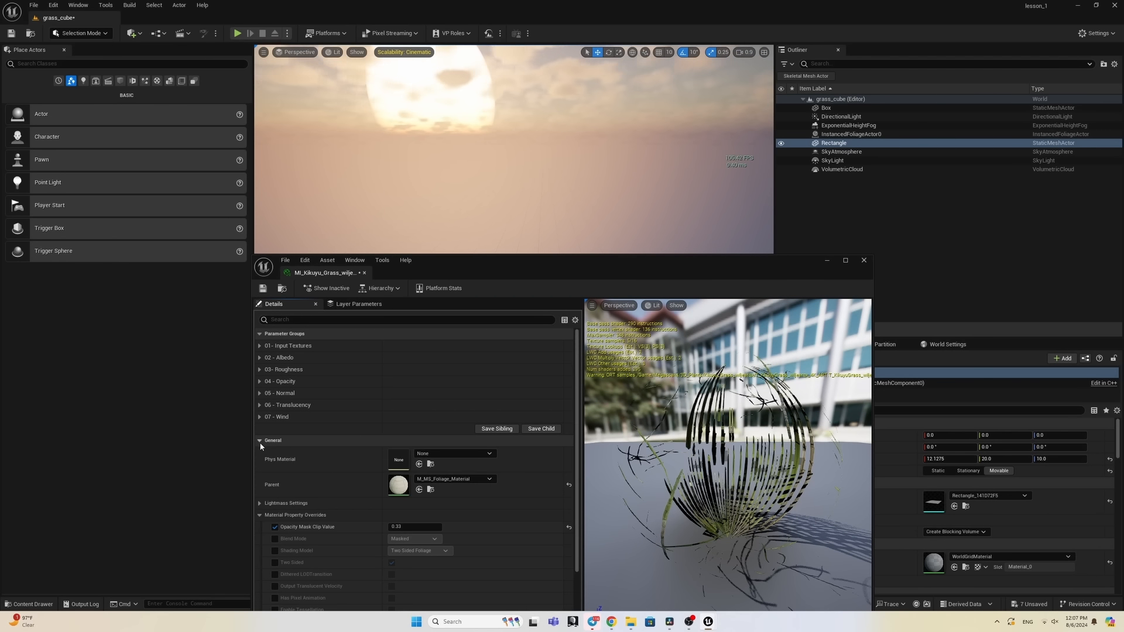
pyautogui.click(288, 516)
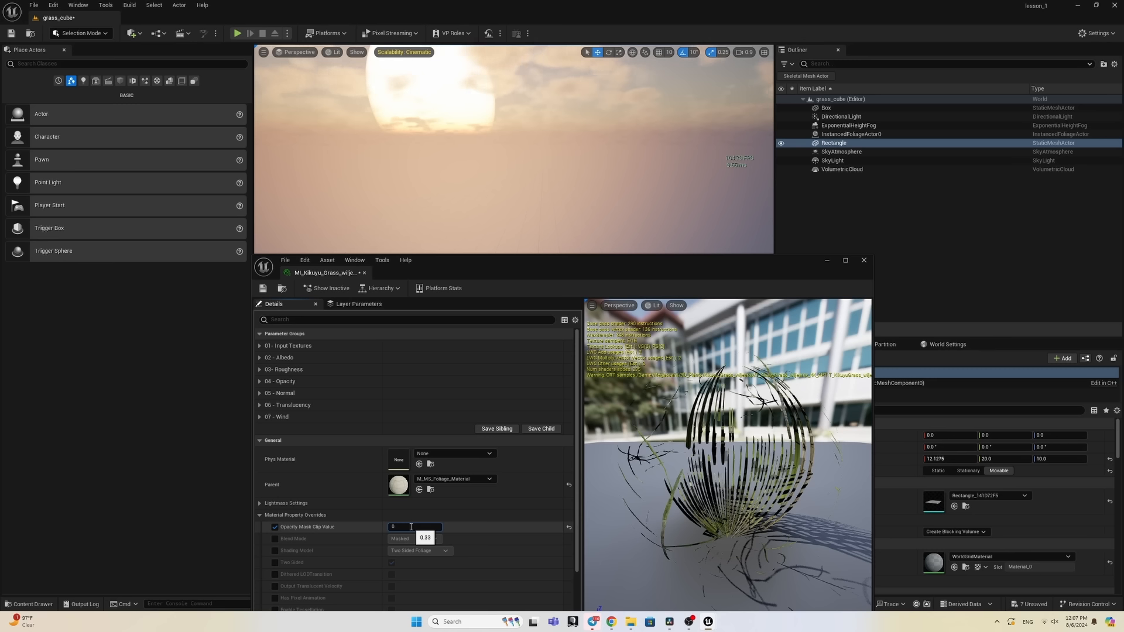
pyautogui.moveTo(462, 268); pyautogui.dragTo(494, 305)
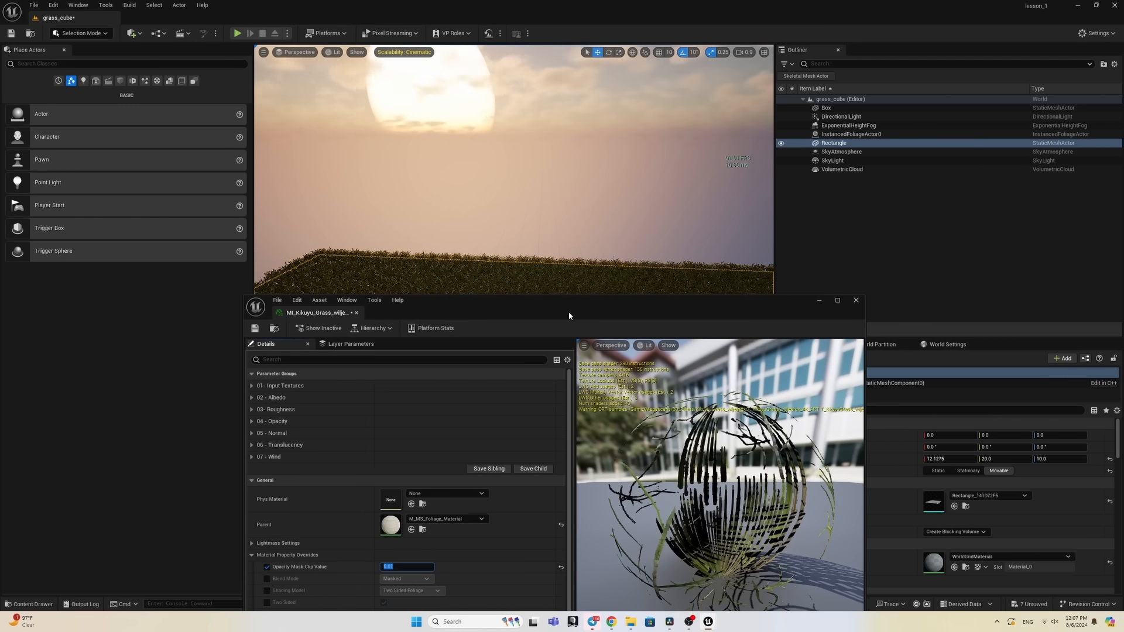
pyautogui.click(856, 301)
pyautogui.moveTo(582, 397); pyautogui.dragTo(621, 284, button='right')
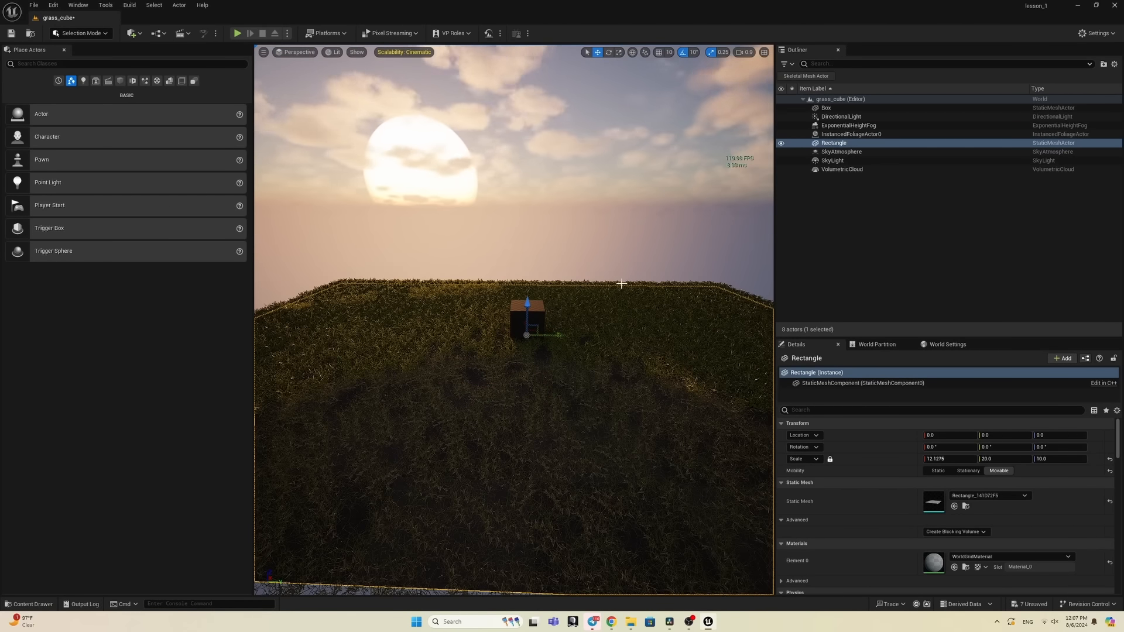
# Step: Run the console command foliage.LODDistanceScale 10 to extend the grass's level-of-detail distance
pyautogui.click(181, 602)
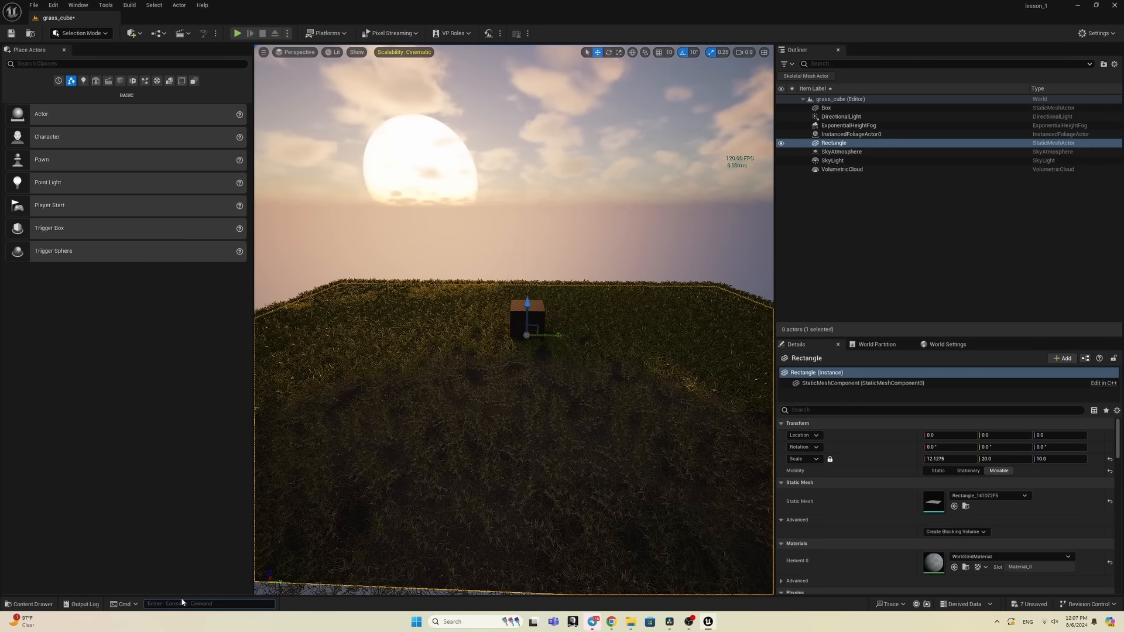
pyautogui.write('foliage')
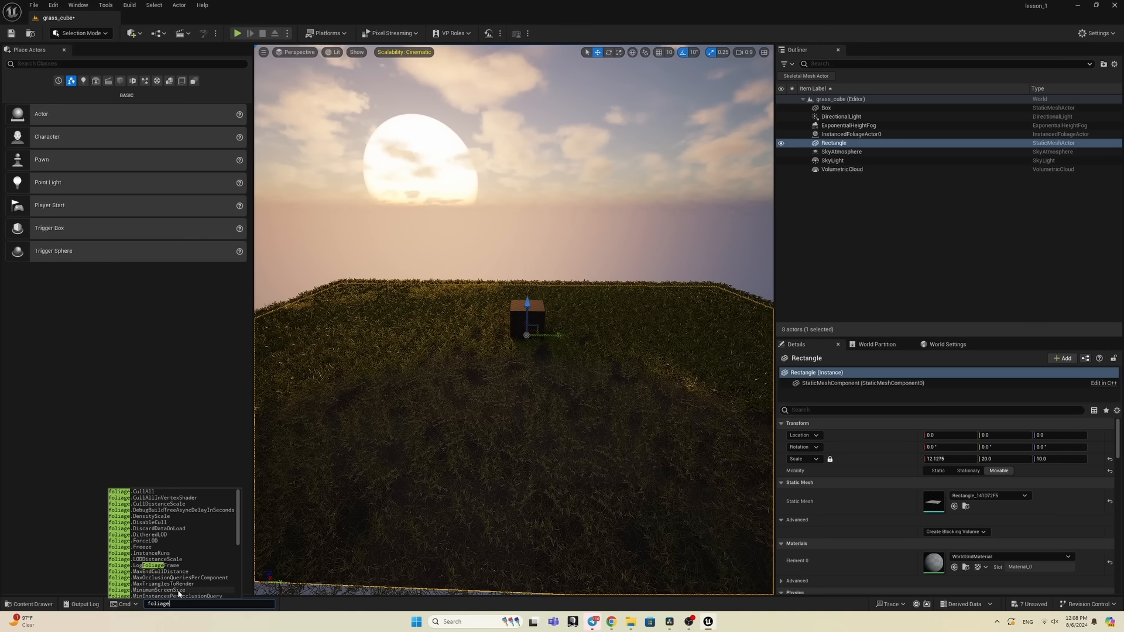
pyautogui.click(164, 560)
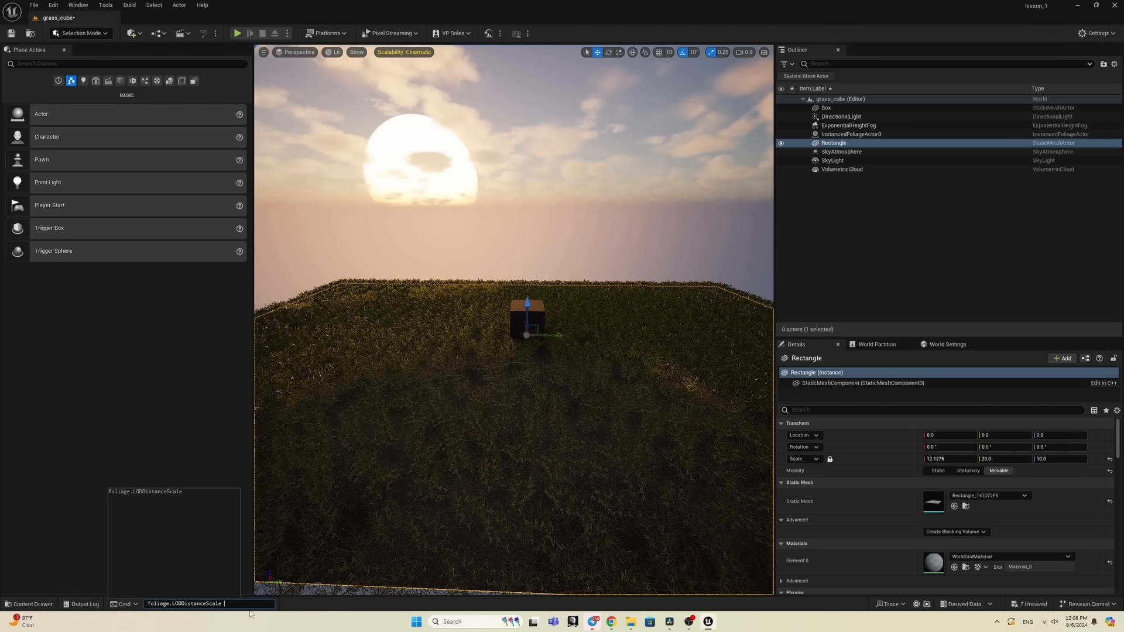
pyautogui.write('10')
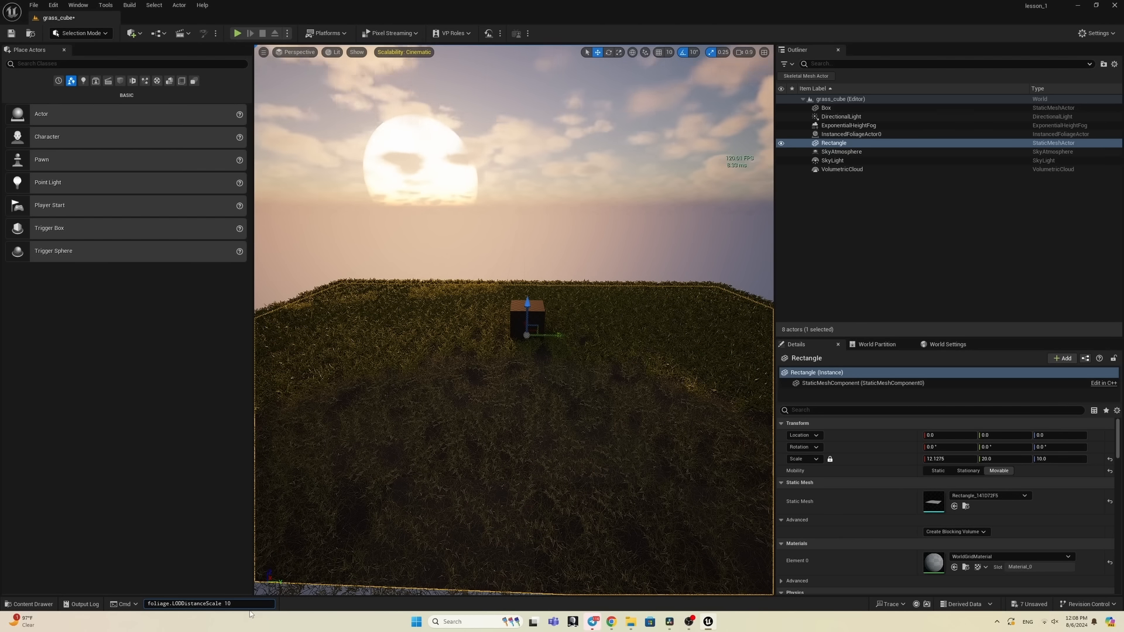
pyautogui.press('Return')
pyautogui.scroll(6, 572, 328)
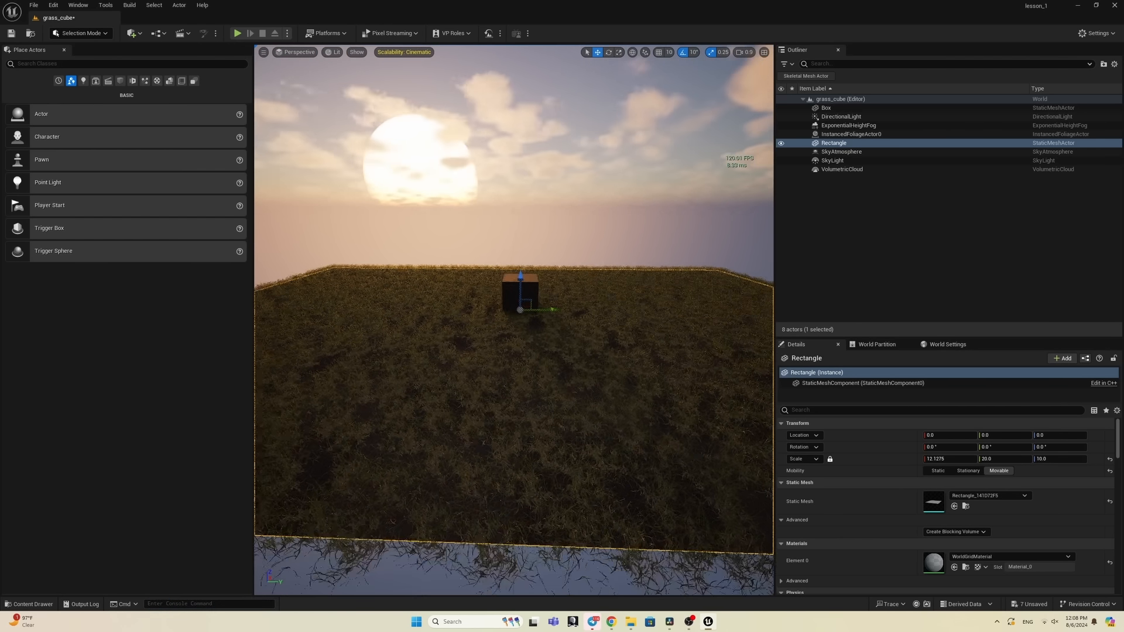
# Step: Hide InstancedFoliageActor0 so only the bare ground shows, and clear the selection of the ground Rectangle
pyautogui.moveTo(573, 328); pyautogui.dragTo(568, 289, button='right')
pyautogui.press('q')
pyautogui.press('w')
pyautogui.press('s')
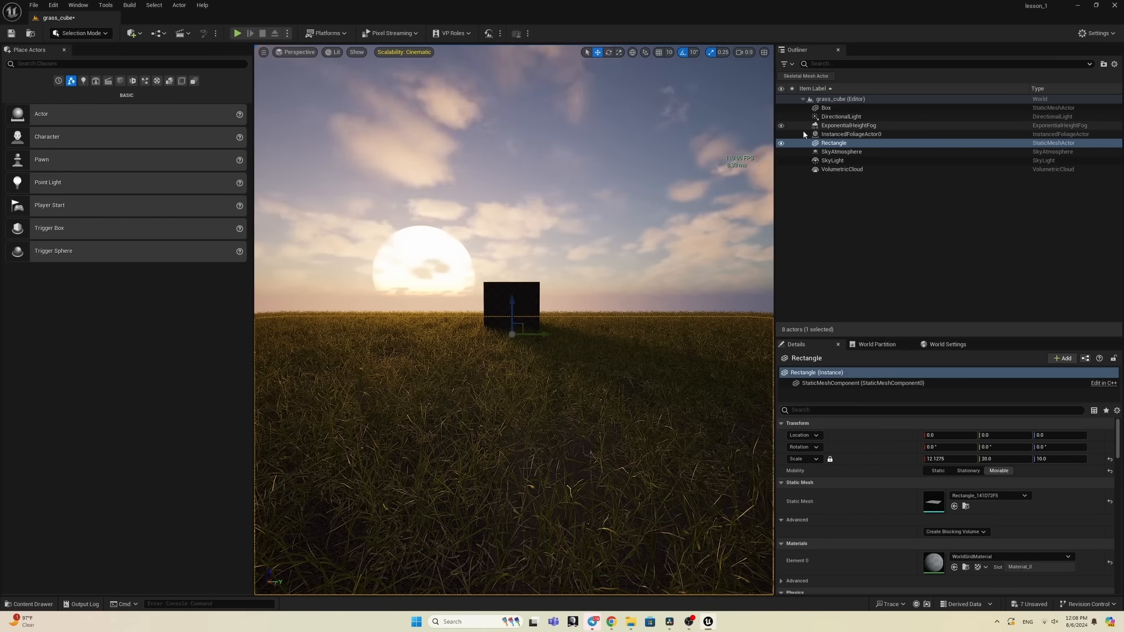
pyautogui.click(782, 134)
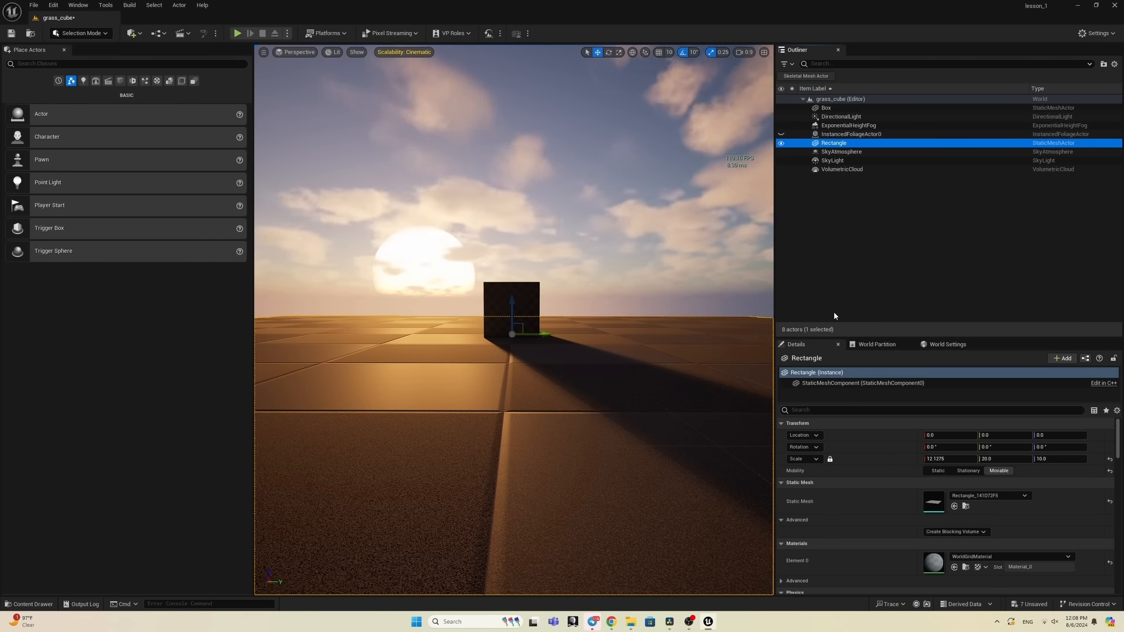
pyautogui.press('Escape')
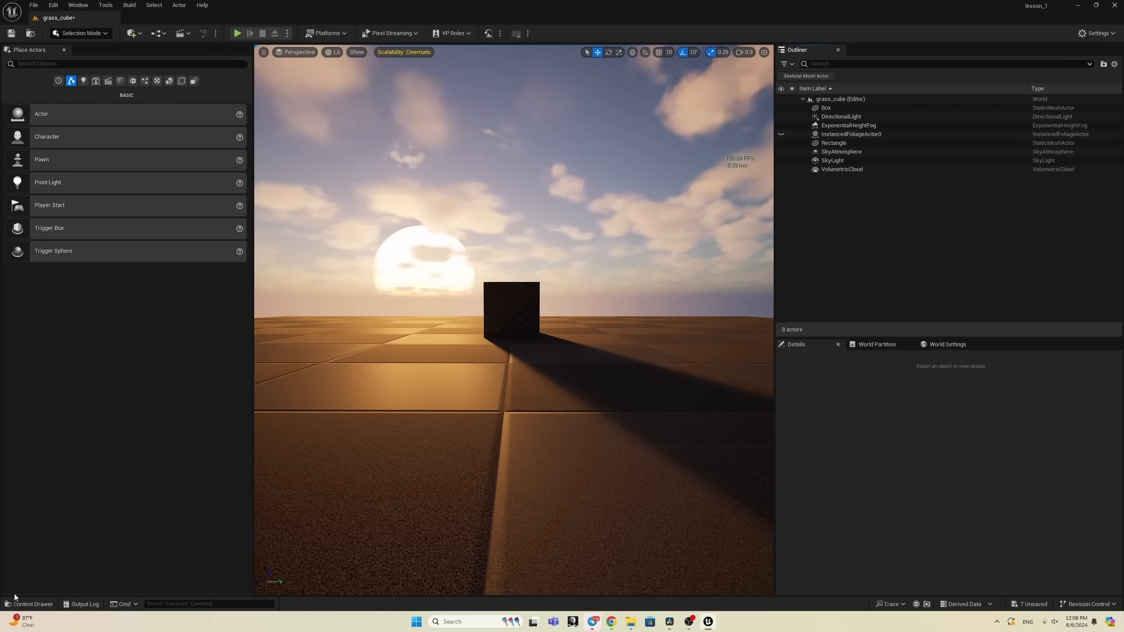
# Step: Open Quixel Bridge and go to its Natural environment collections
pyautogui.click(78, 5)
pyautogui.click(110, 291)
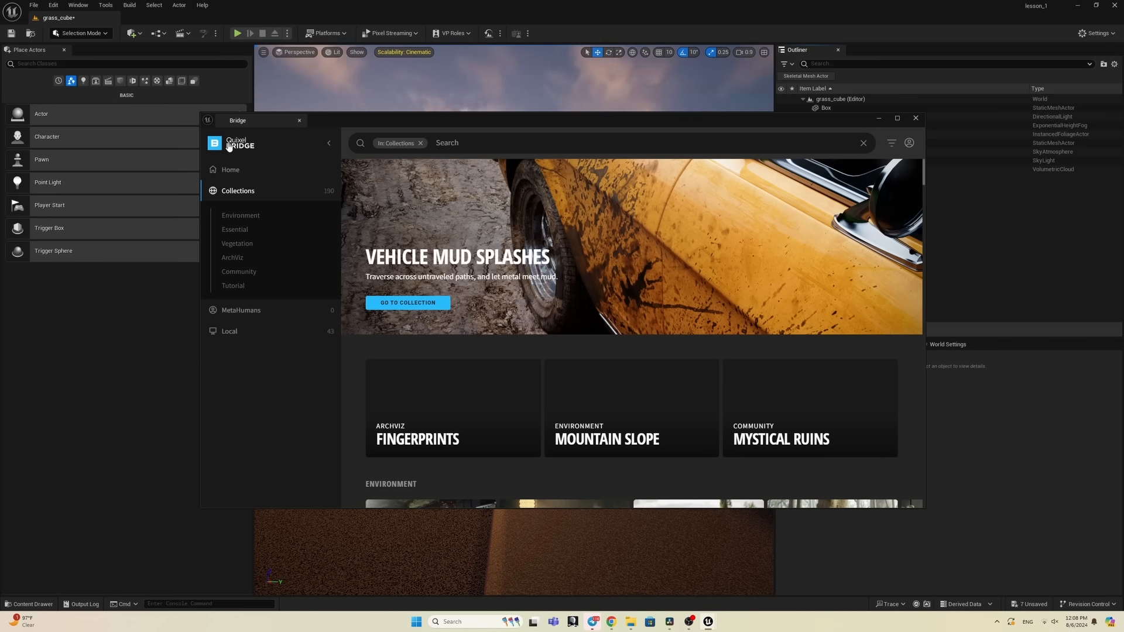
pyautogui.click(327, 144)
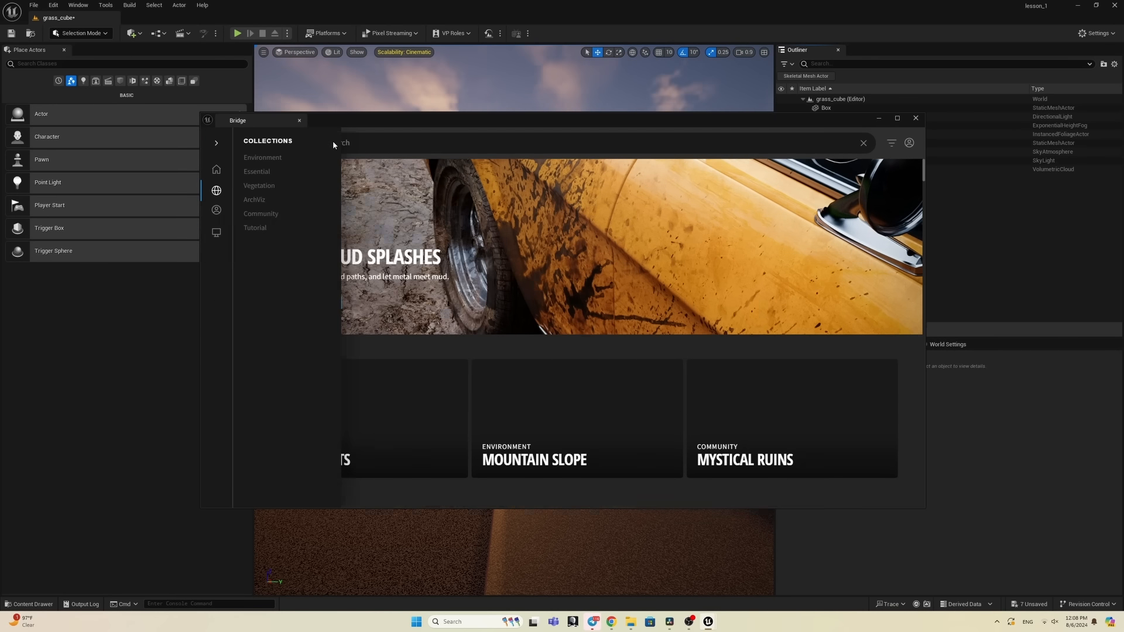
pyautogui.click(265, 158)
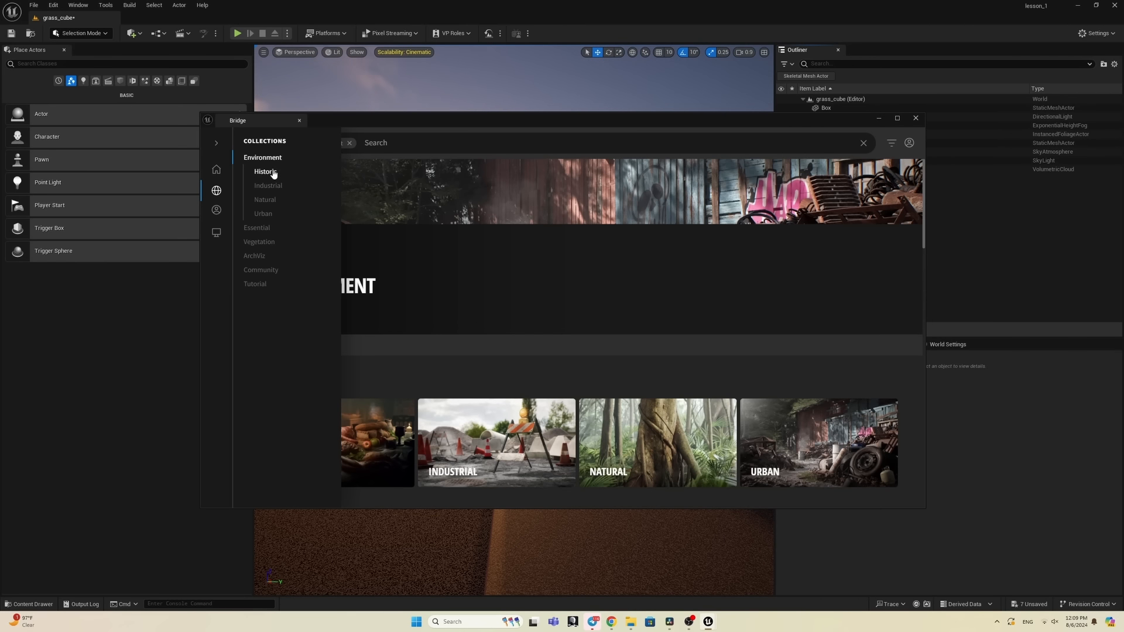
pyautogui.click(267, 201)
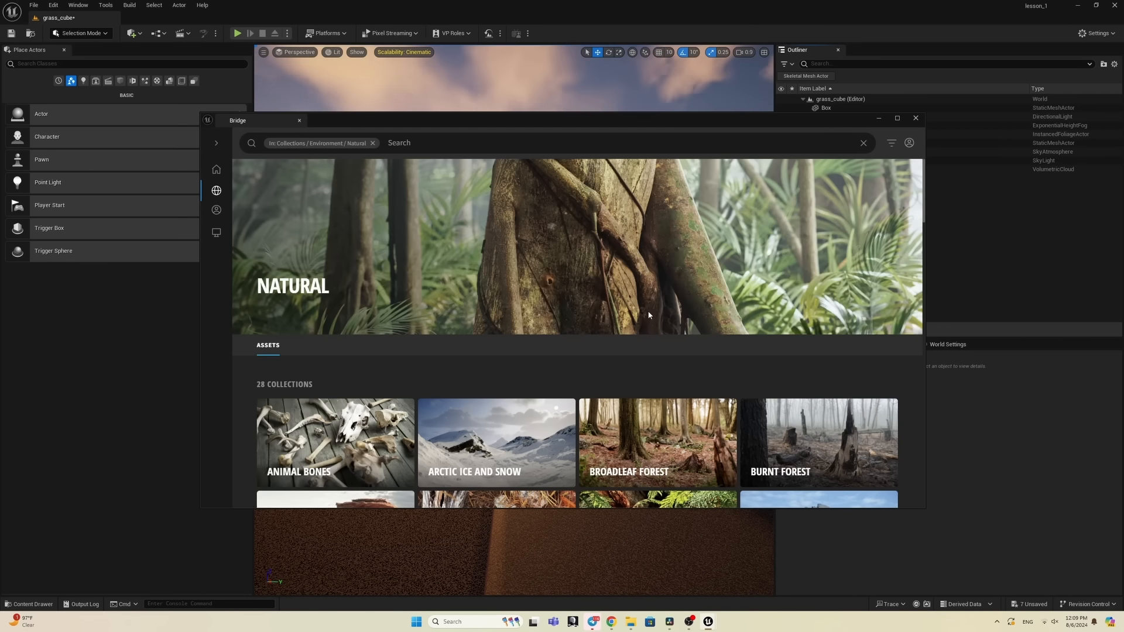
# Step: Look through the Natural collections for one with a suitable ground surface
pyautogui.scroll(-2, 655, 328)
pyautogui.scroll(-2, 654, 332)
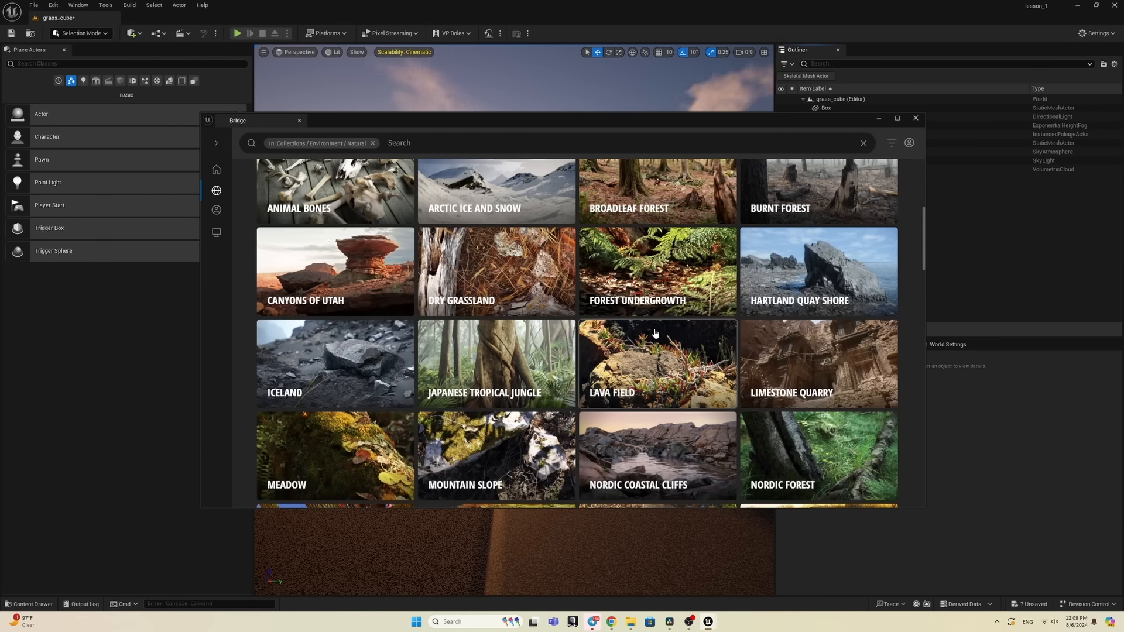
pyautogui.scroll(-2, 656, 334)
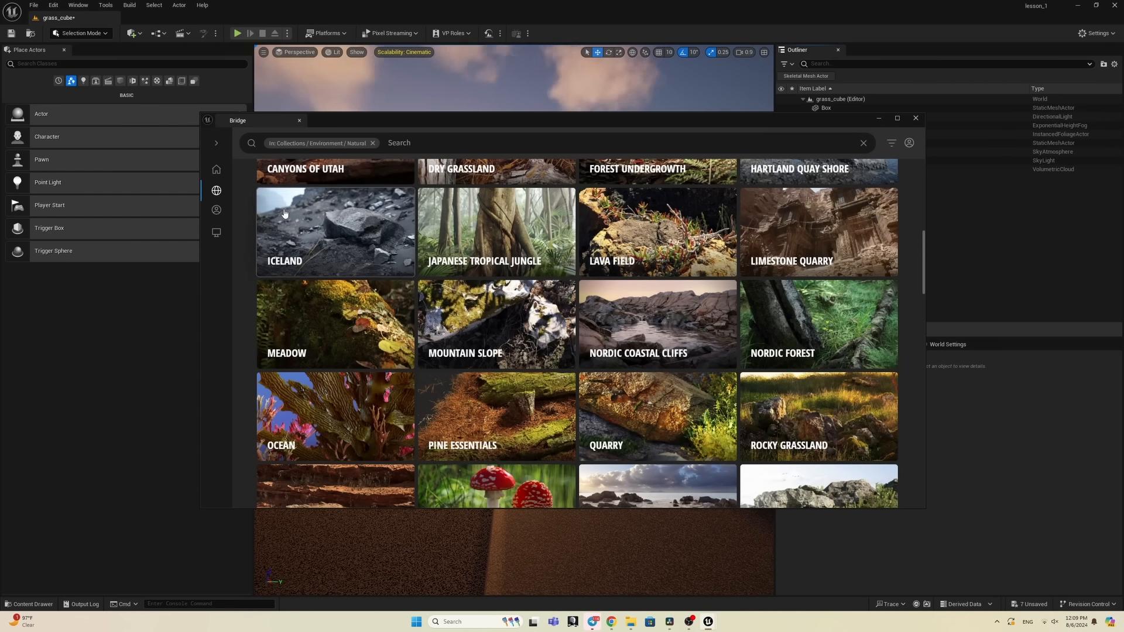
pyautogui.scroll(-2, 669, 326)
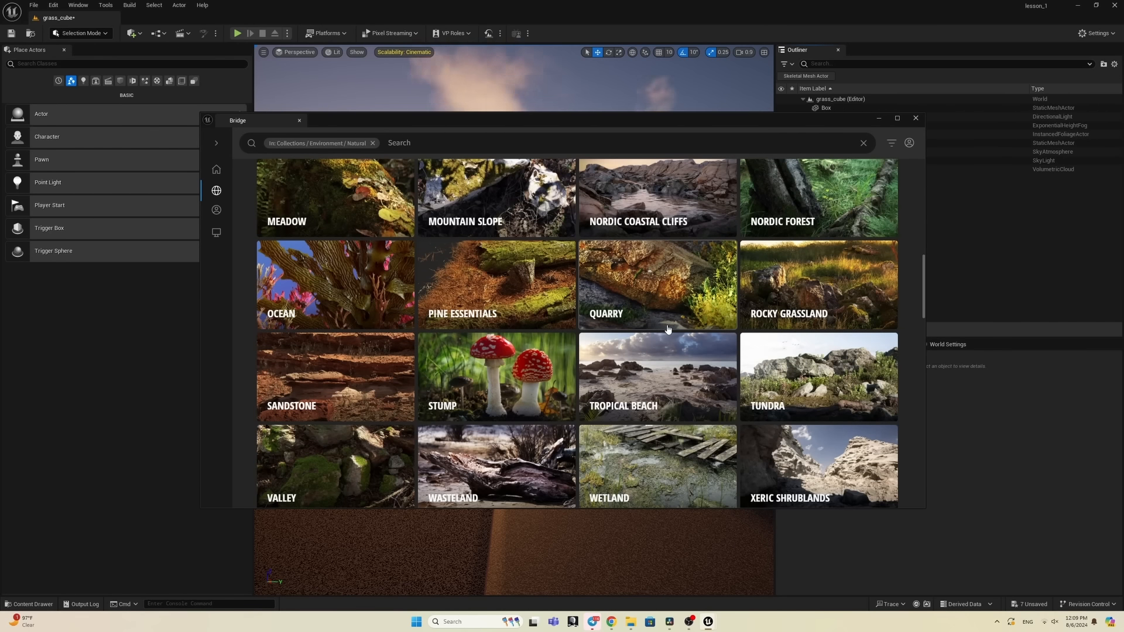
pyautogui.scroll(-1, 669, 329)
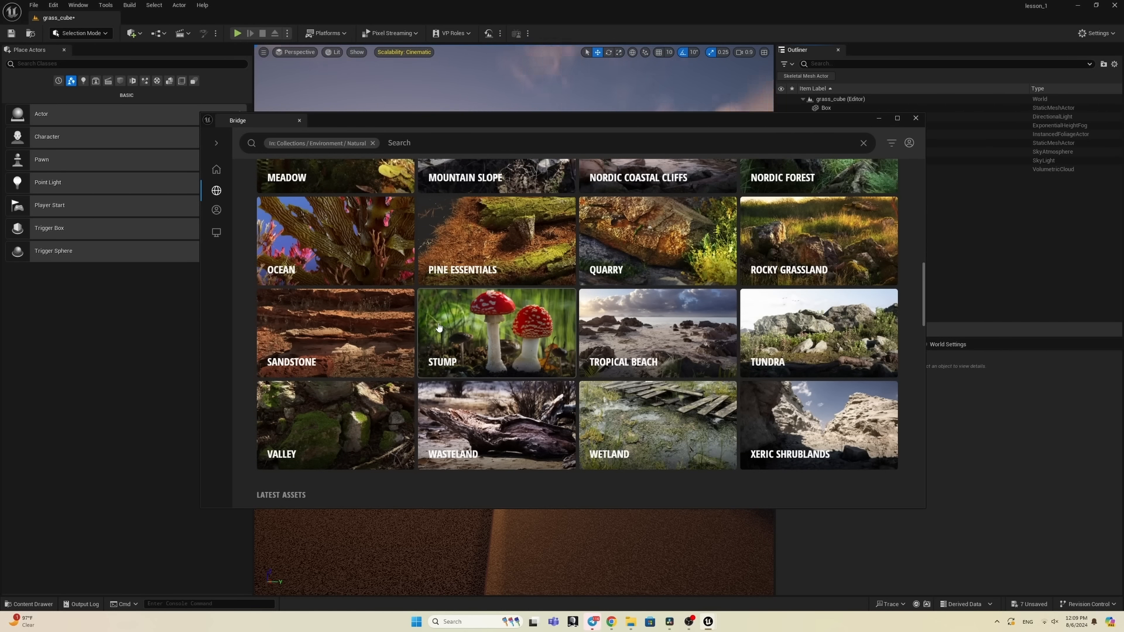
pyautogui.scroll(3, 439, 326)
pyautogui.scroll(3, 439, 329)
pyautogui.scroll(-4, 439, 330)
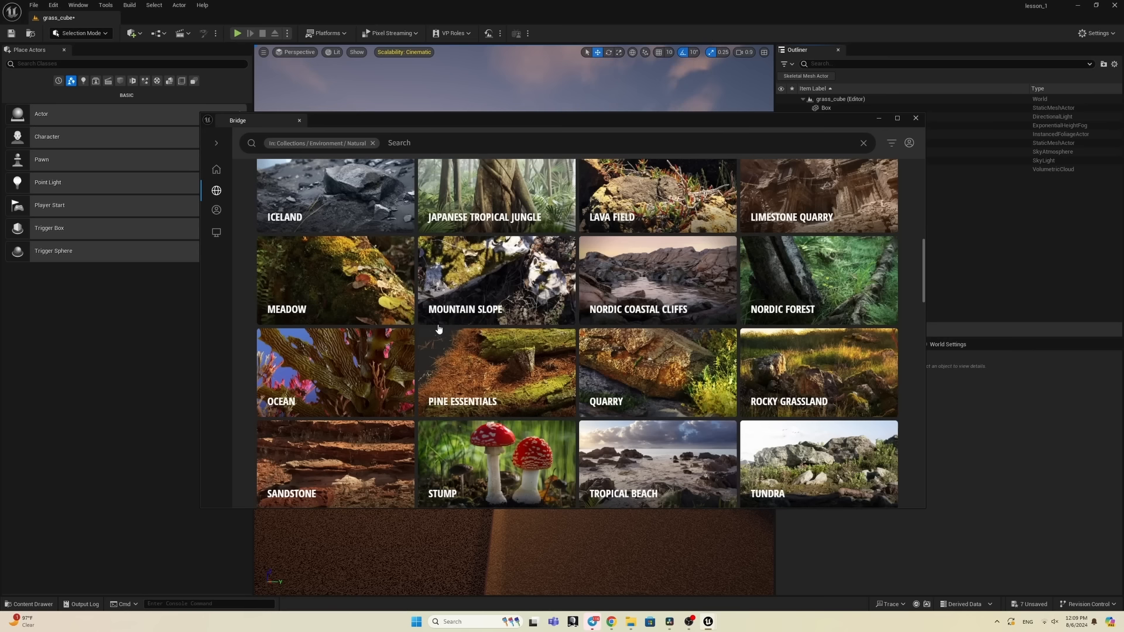
pyautogui.scroll(-2, 439, 330)
pyautogui.scroll(-2, 511, 377)
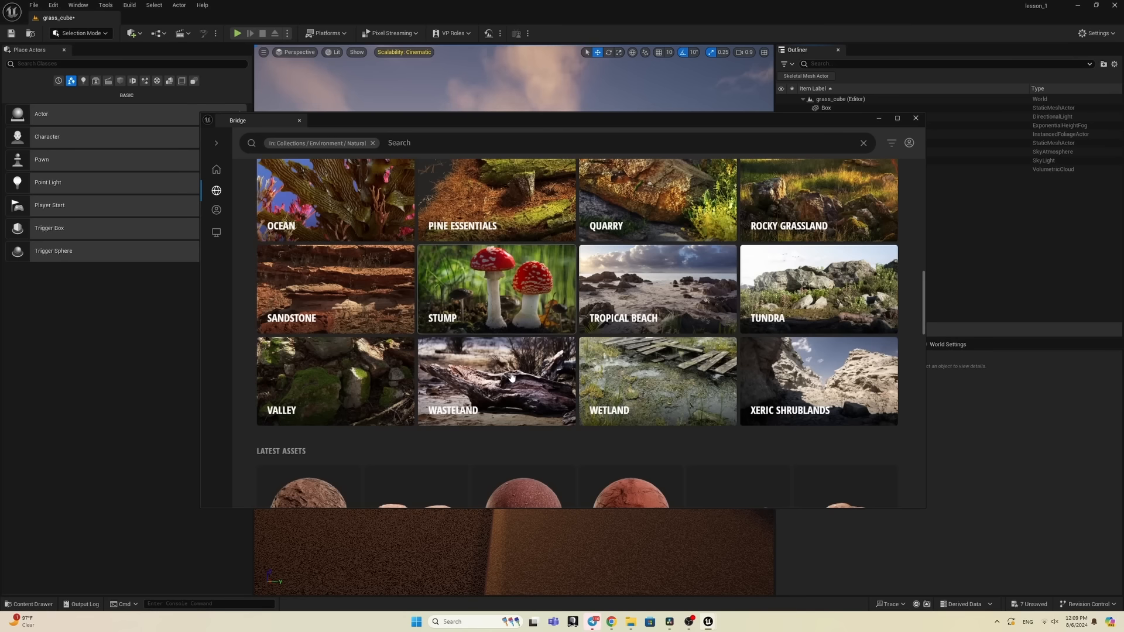
# Step: Open the Tundra collection and browse its assets down to the ground surfaces
pyautogui.click(784, 291)
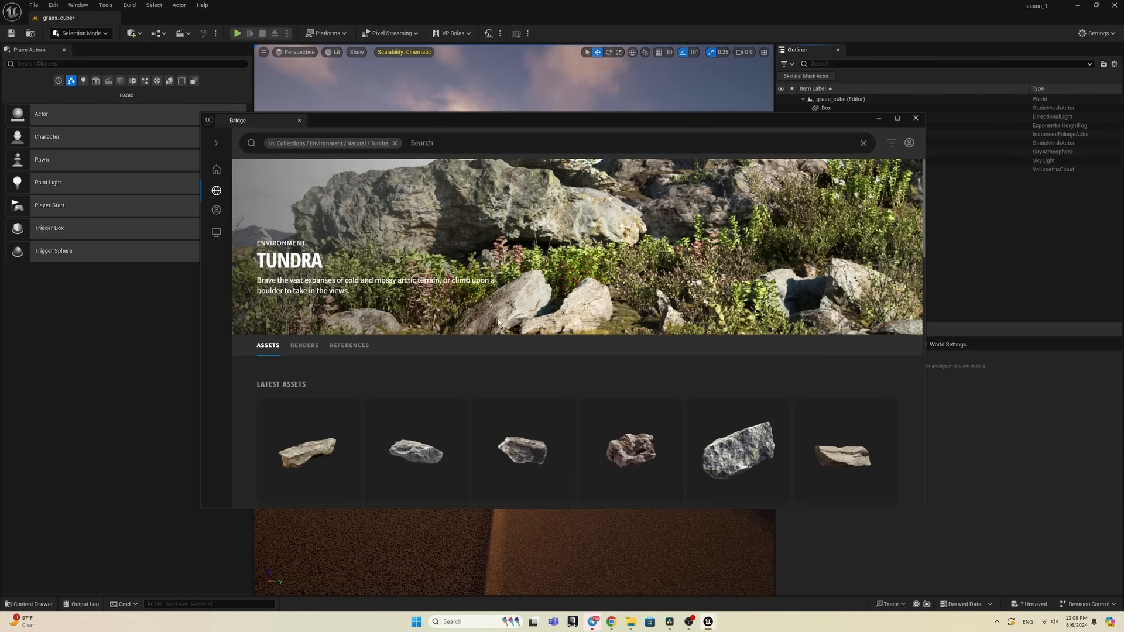
pyautogui.scroll(-7, 498, 323)
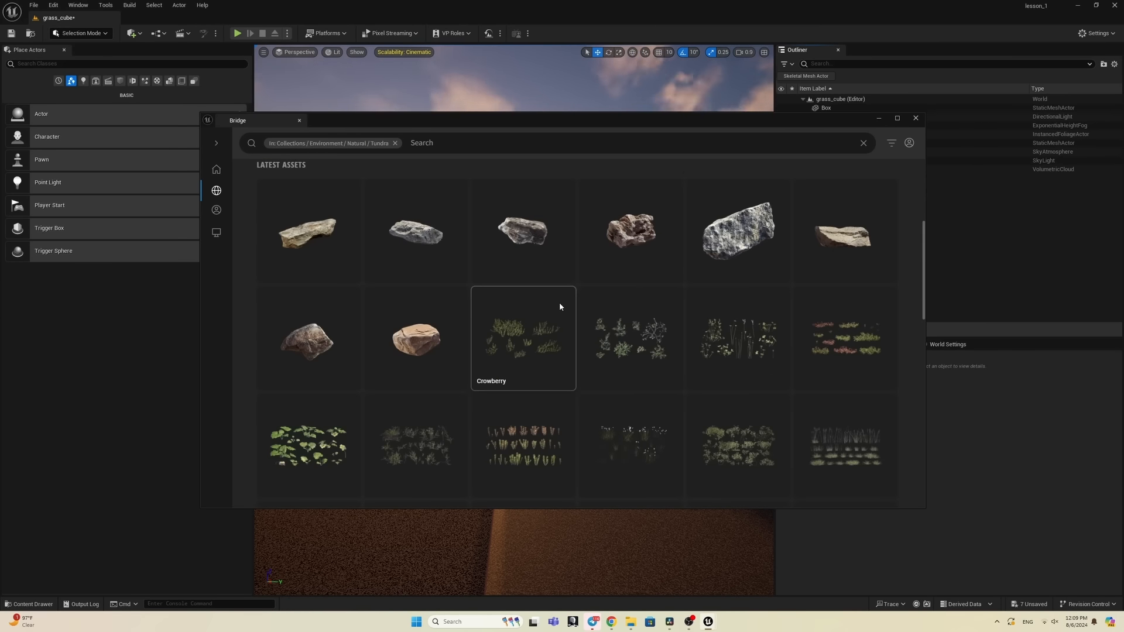
pyautogui.scroll(-1, 549, 297)
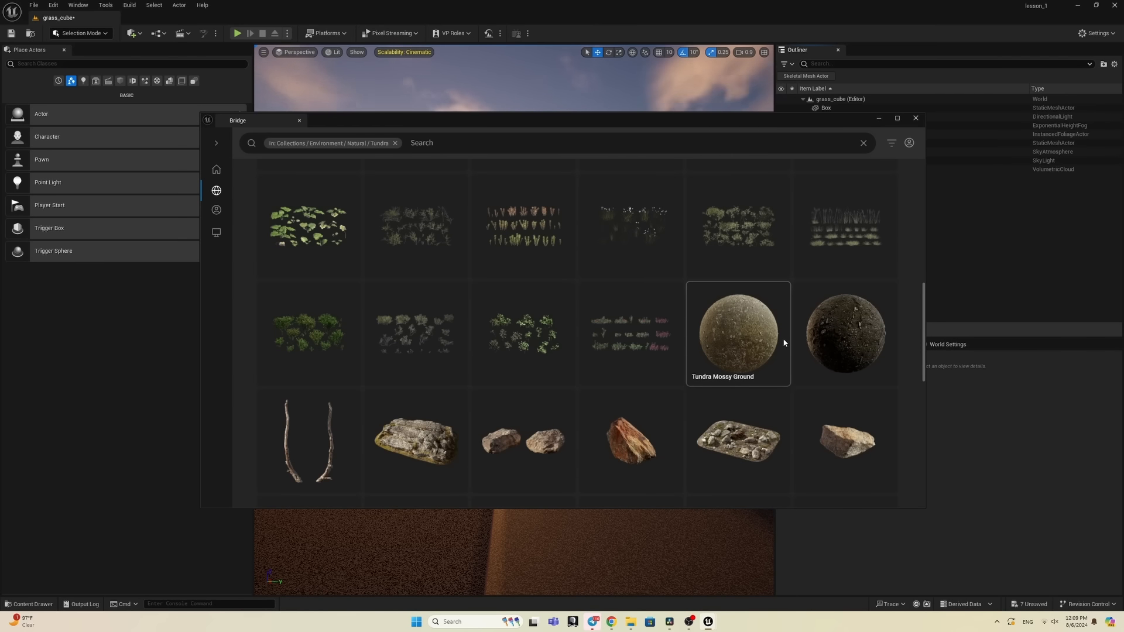
# Step: Add the downloaded Nordic Forest Ground Pine Fine surface from Bridge's local library to the project, then close Bridge
pyautogui.click(744, 343)
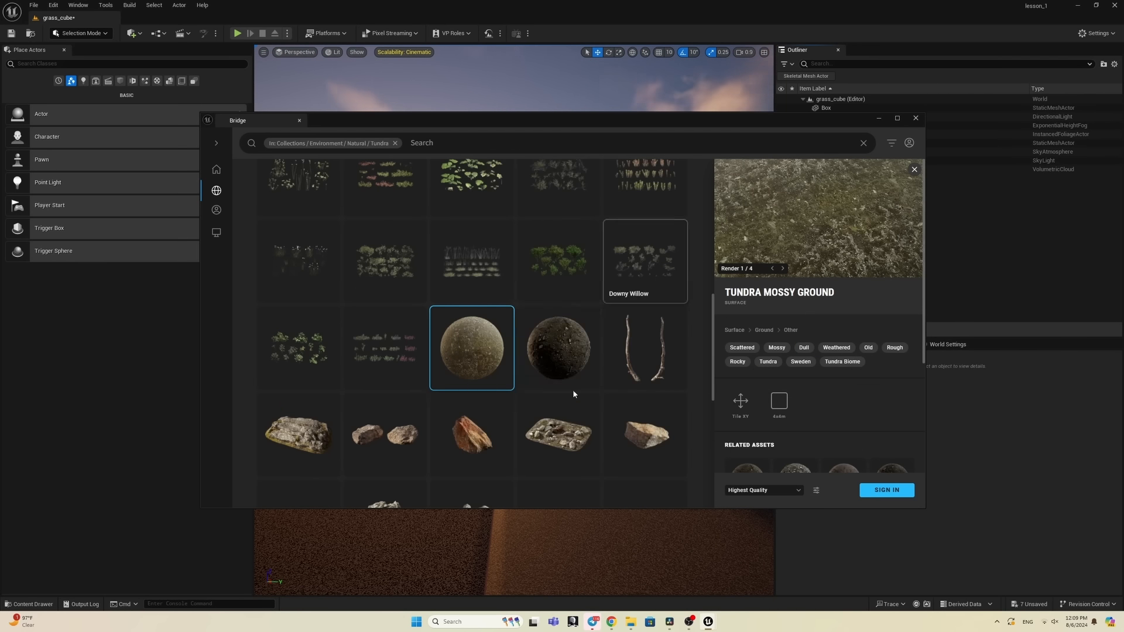
pyautogui.click(214, 235)
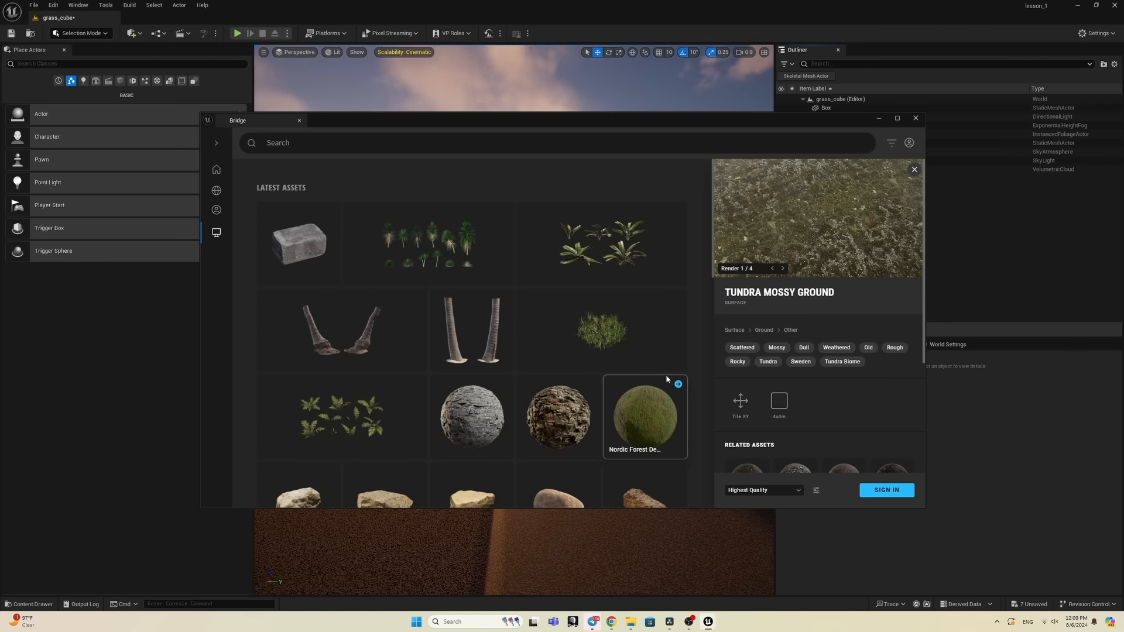
pyautogui.scroll(-1, 666, 374)
pyautogui.scroll(-1, 582, 329)
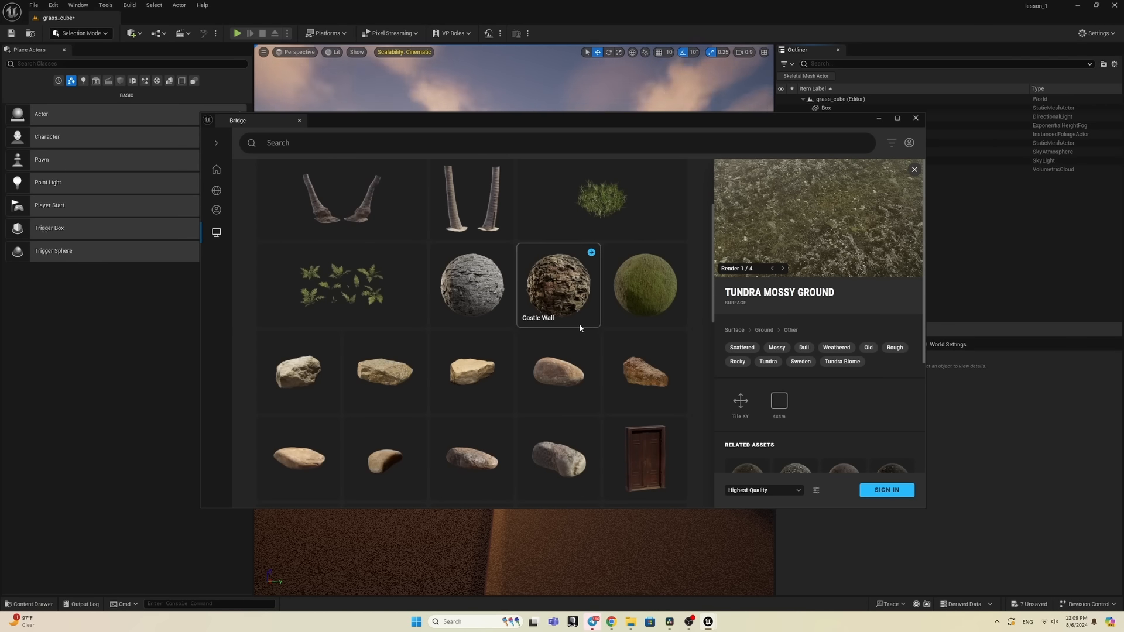
pyautogui.scroll(-2, 553, 283)
pyautogui.scroll(-4, 548, 275)
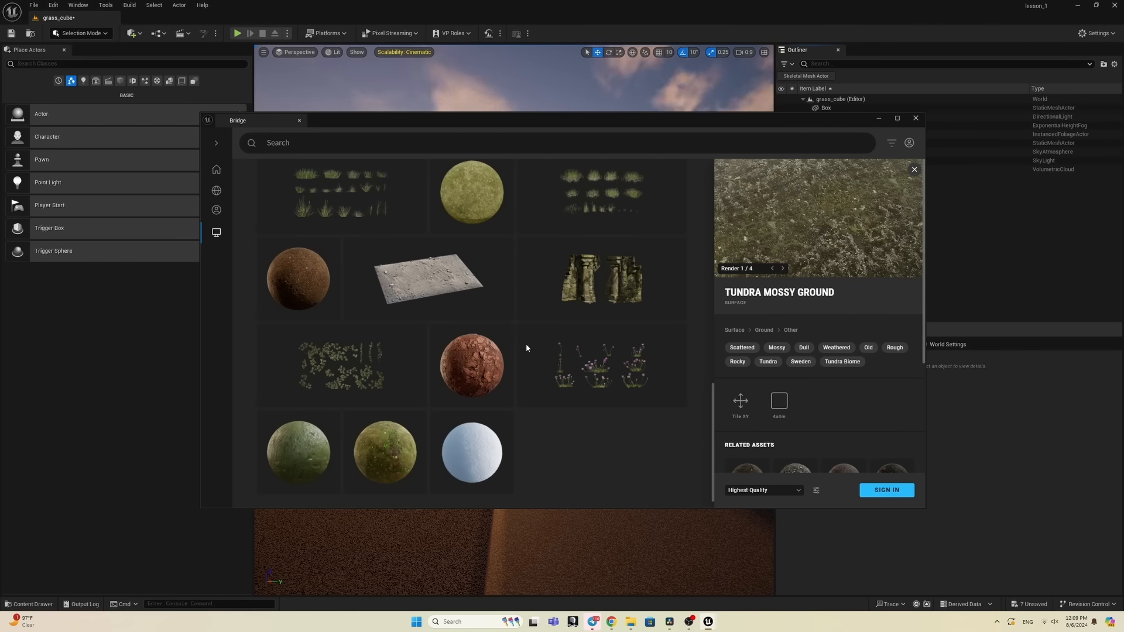
pyautogui.click(472, 366)
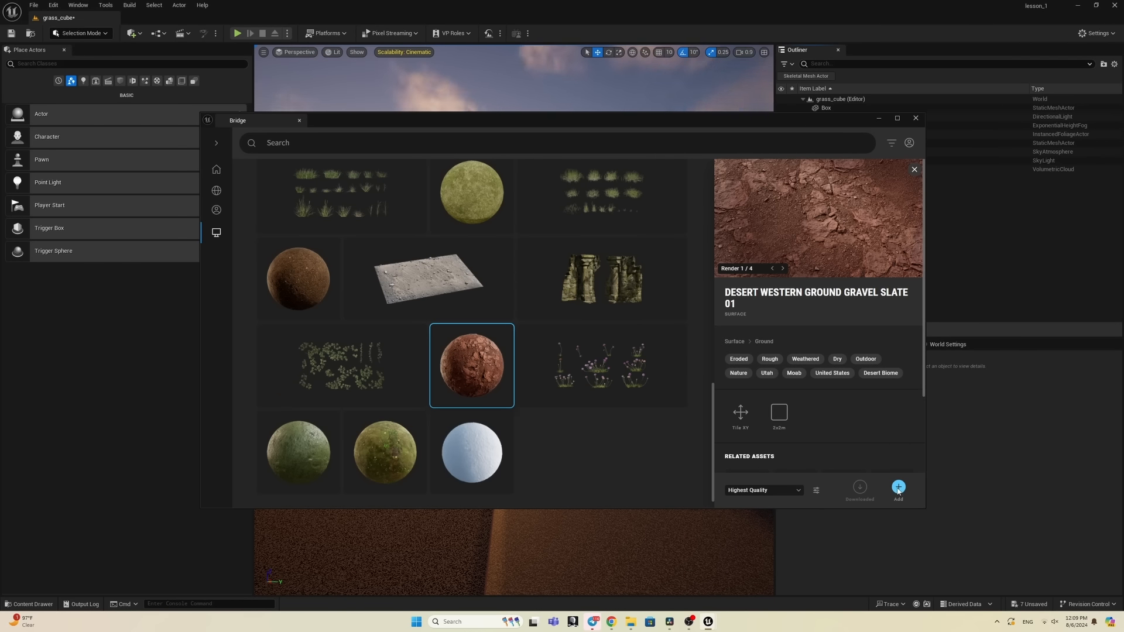
pyautogui.click(321, 286)
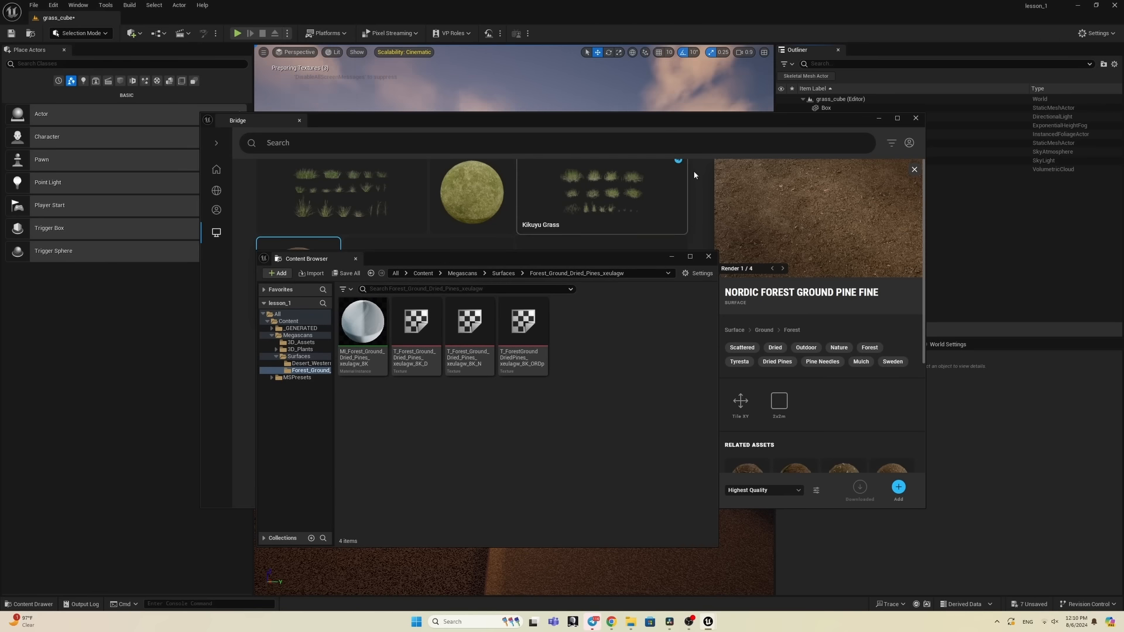
pyautogui.click(916, 119)
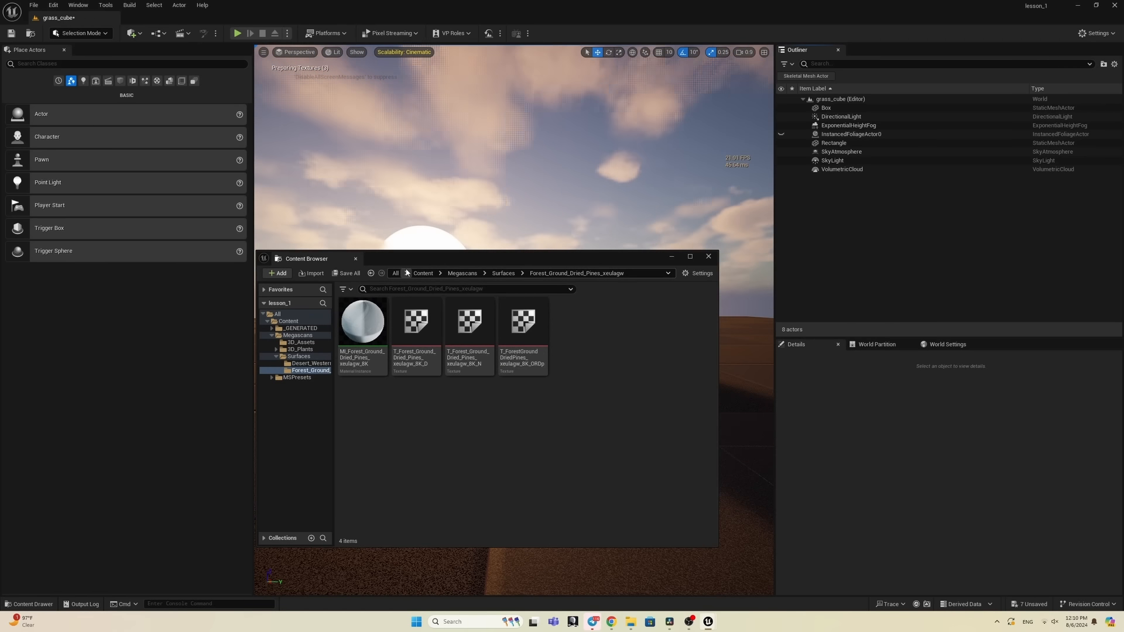
# Step: Apply the MI_Forest_Ground_Dried_Pines_xeulagw_8K material to the ground plane and close the Content Browser window
pyautogui.moveTo(408, 261); pyautogui.dragTo(742, 257)
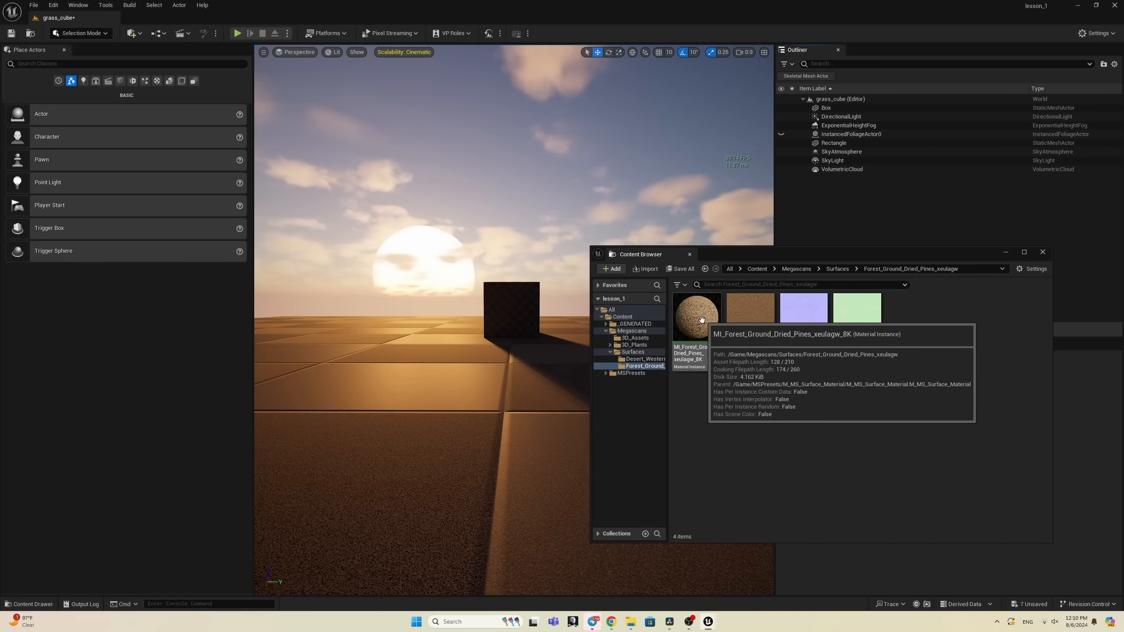
pyautogui.moveTo(703, 321); pyautogui.dragTo(490, 462)
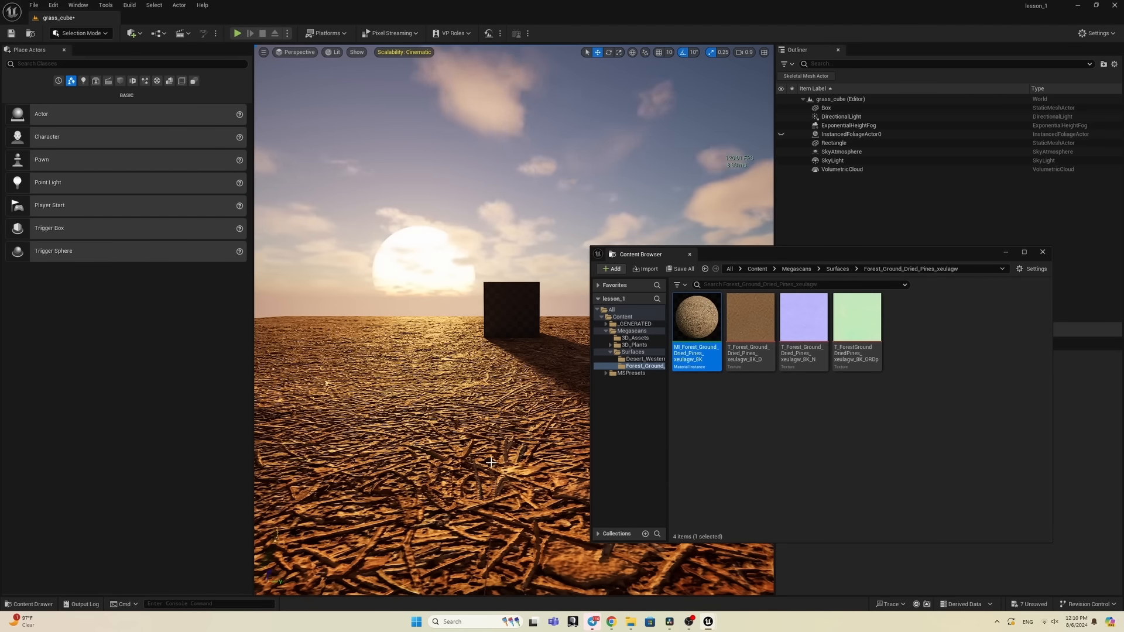
pyautogui.click(503, 378)
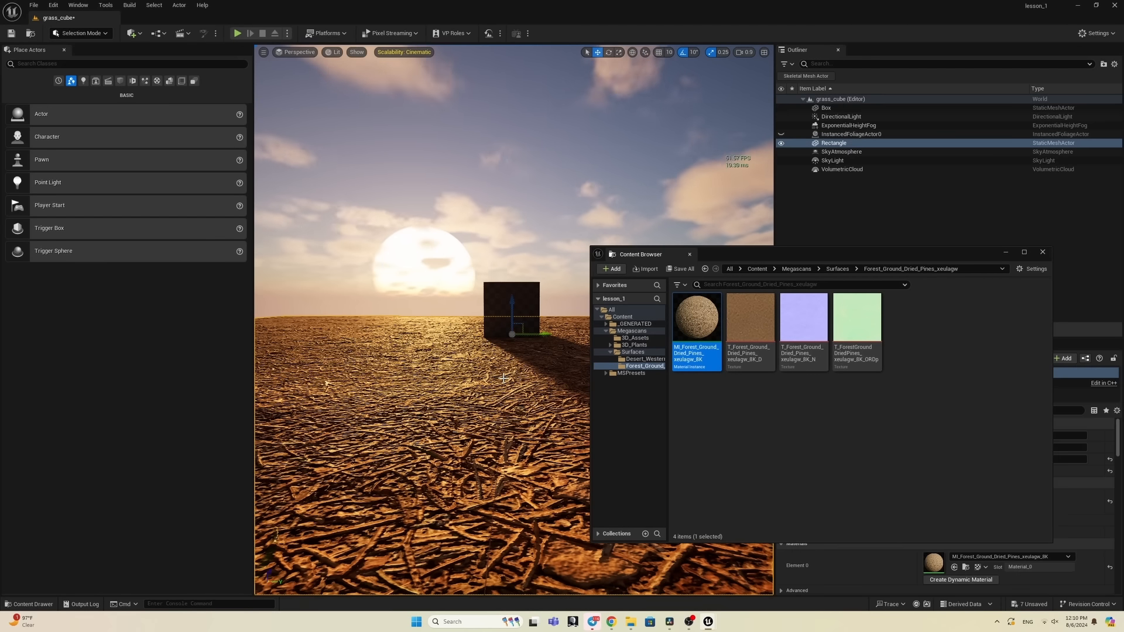
pyautogui.click(1043, 252)
# Step: Open the MI_Forest_Ground_Dried_Pines_xeulagw_8K material instance from the Megascans Surfaces folder for editing
pyautogui.moveTo(619, 393); pyautogui.dragTo(619, 393, button='right')
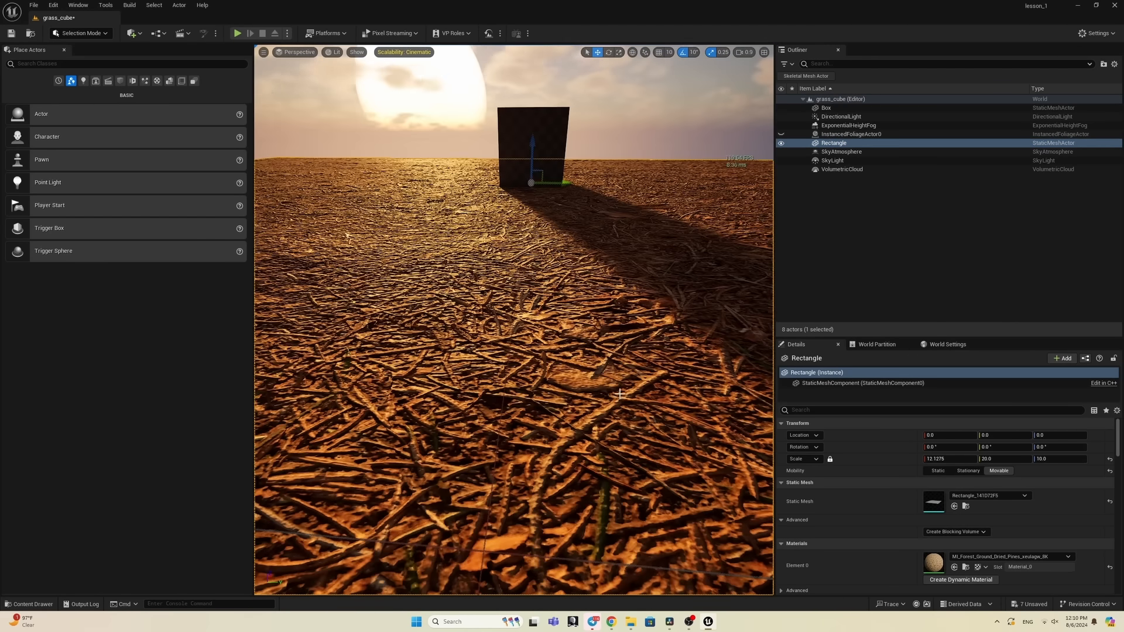
pyautogui.scroll(-5, 619, 392)
pyautogui.scroll(6, 537, 327)
pyautogui.scroll(-3, 537, 328)
pyautogui.moveTo(537, 327); pyautogui.dragTo(537, 327, button='right')
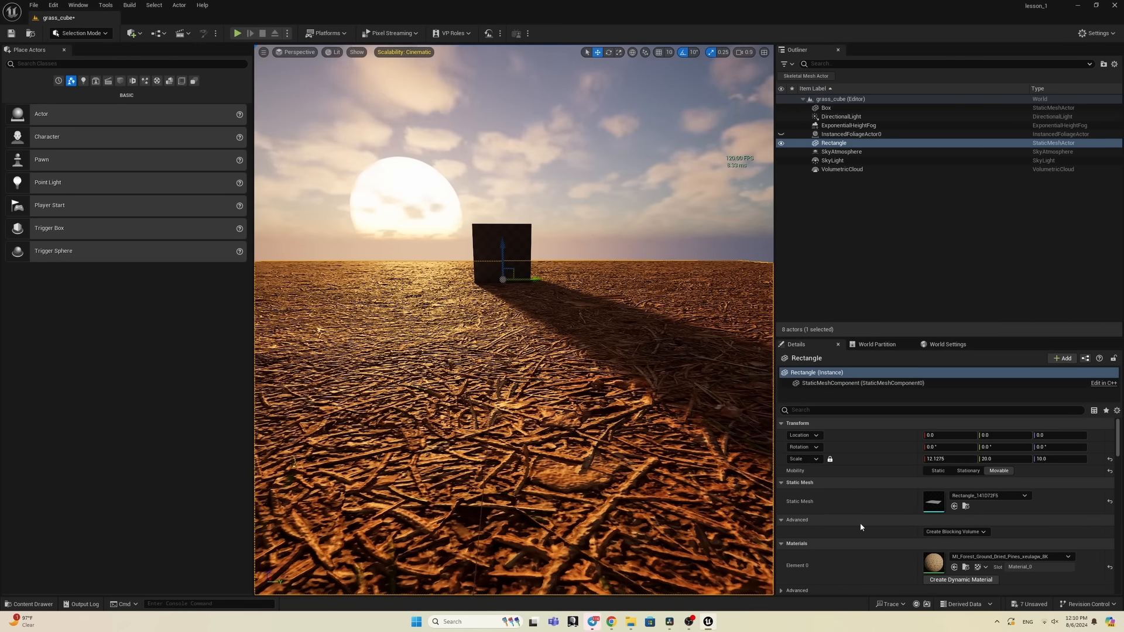
pyautogui.click(28, 604)
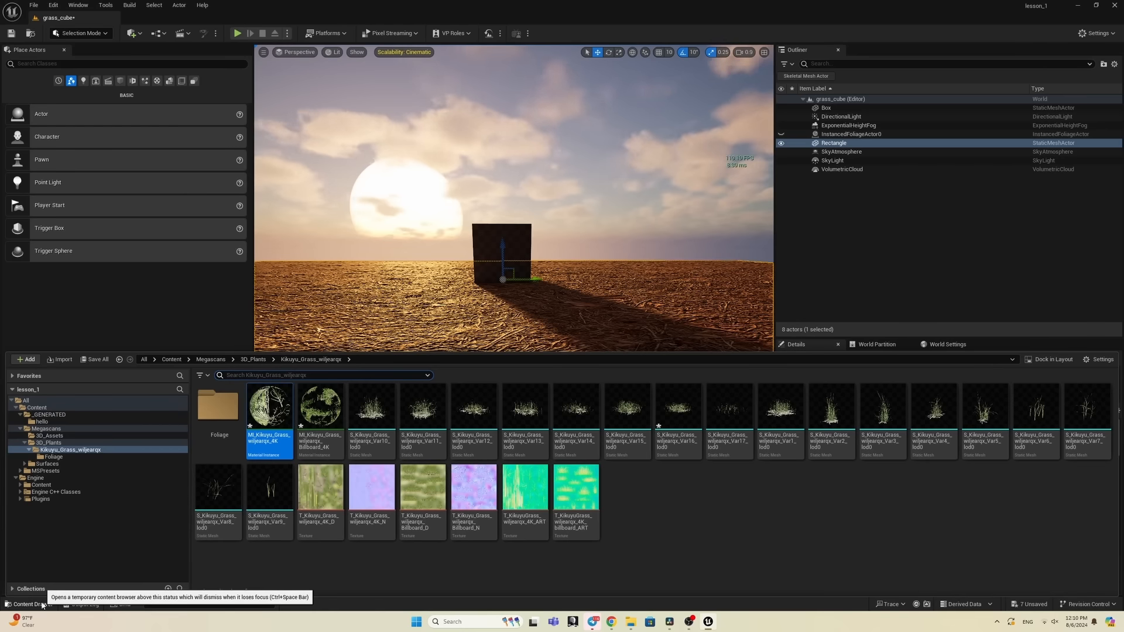
pyautogui.click(58, 464)
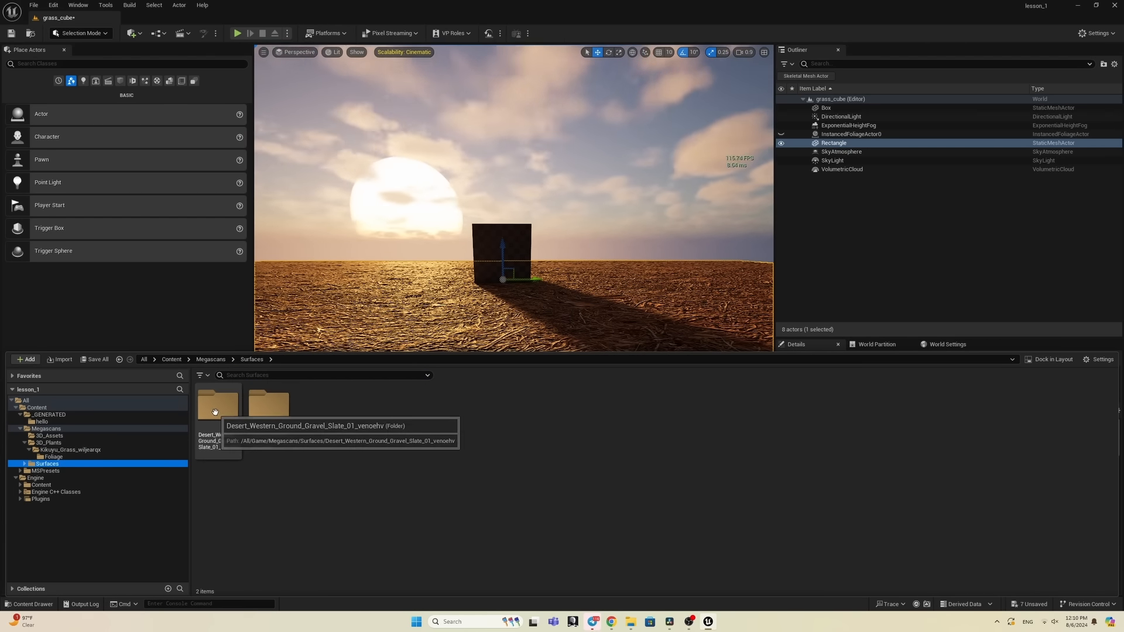
pyautogui.doubleClick(269, 410)
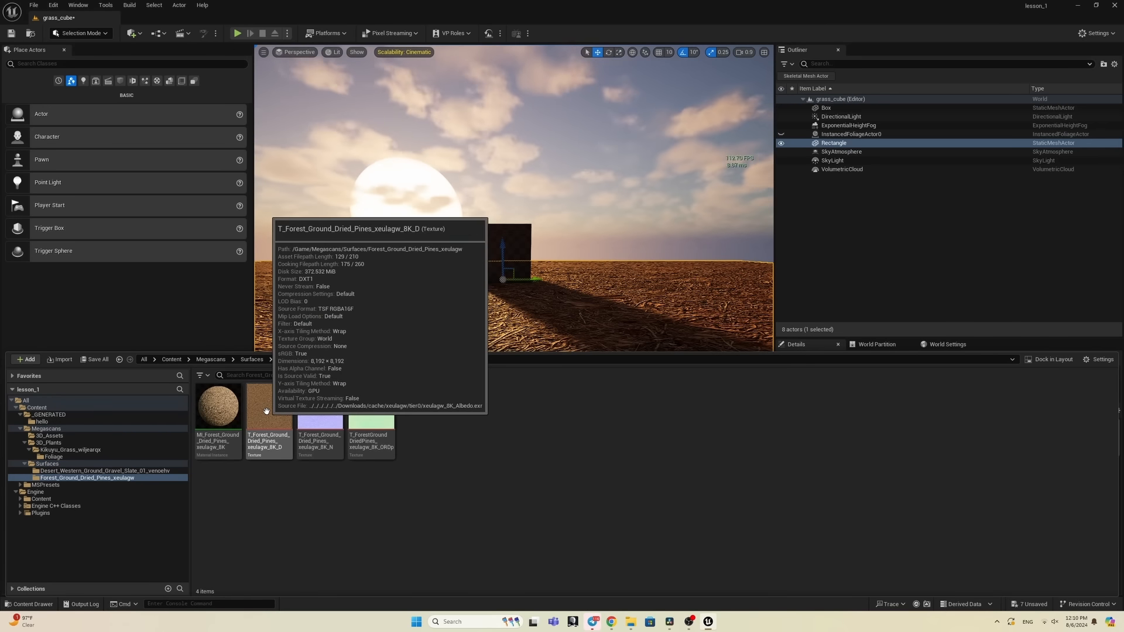
pyautogui.click(232, 415)
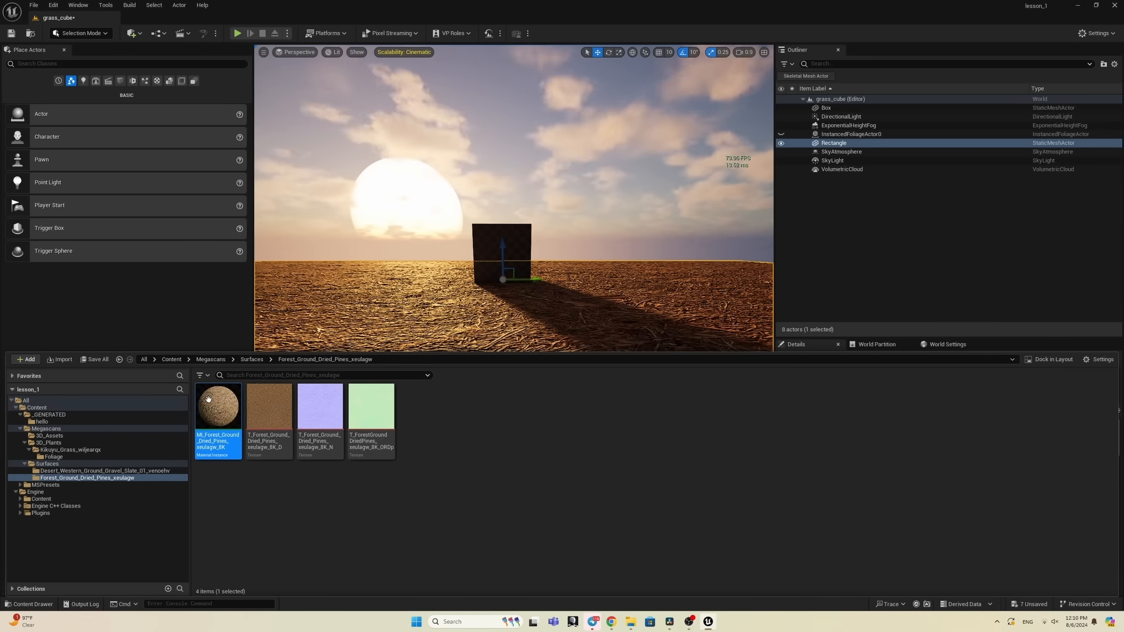
pyautogui.doubleClick(209, 399)
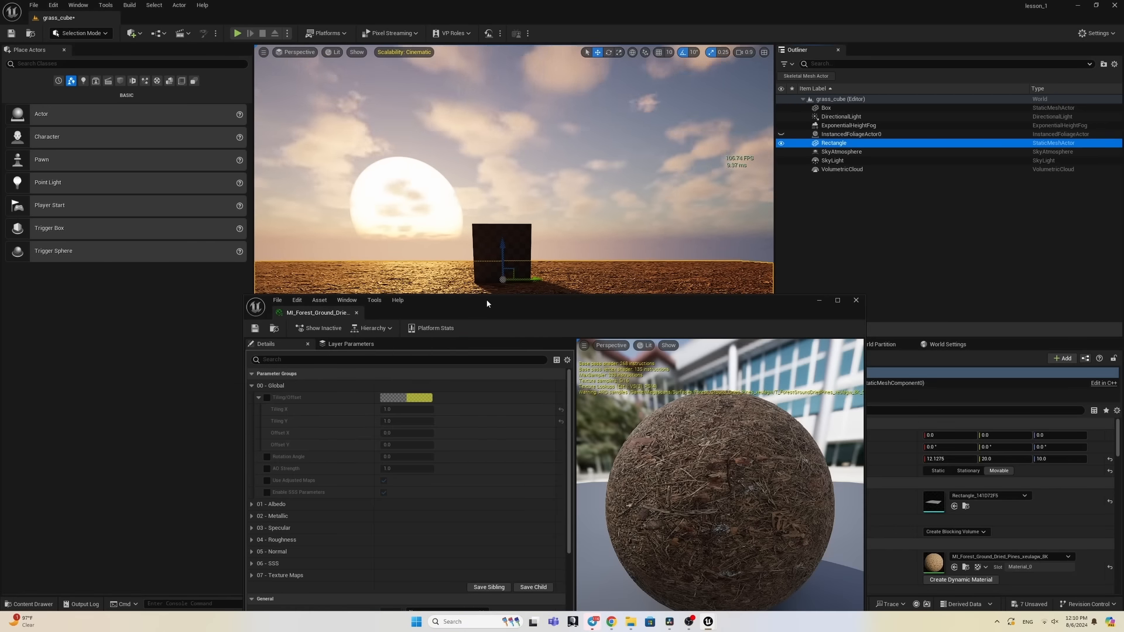
# Step: Enable the ground material's Tiling/Offset override, set Tiling X and Tiling Y to 5, and close the material editor
pyautogui.moveTo(486, 304); pyautogui.dragTo(705, 135)
pyautogui.click(356, 297)
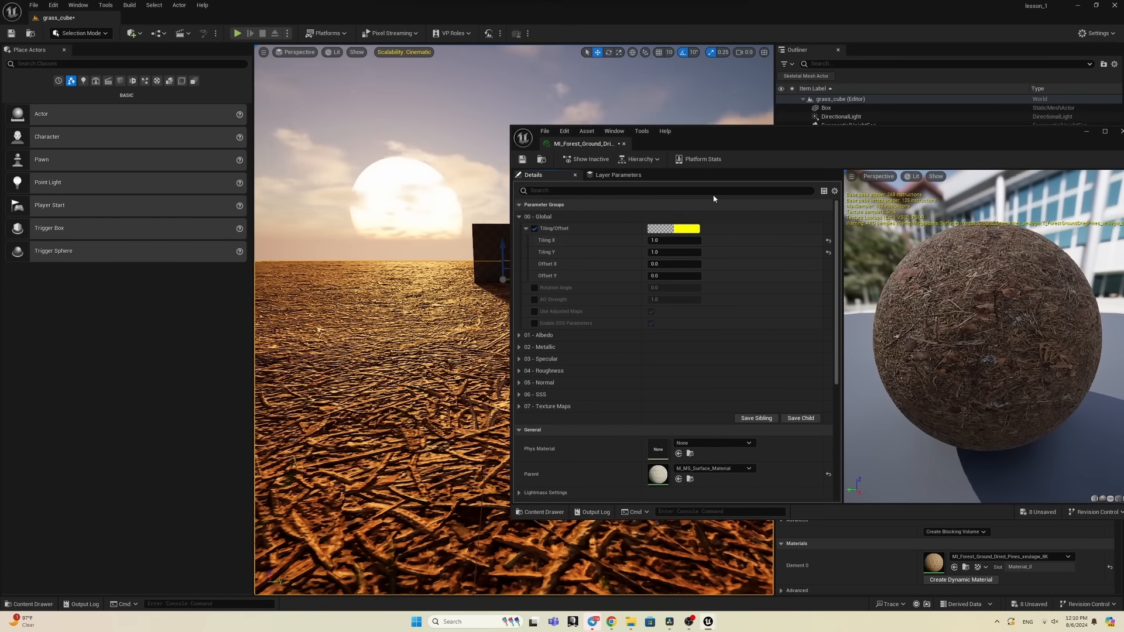
pyautogui.write('5')
pyautogui.click(674, 252)
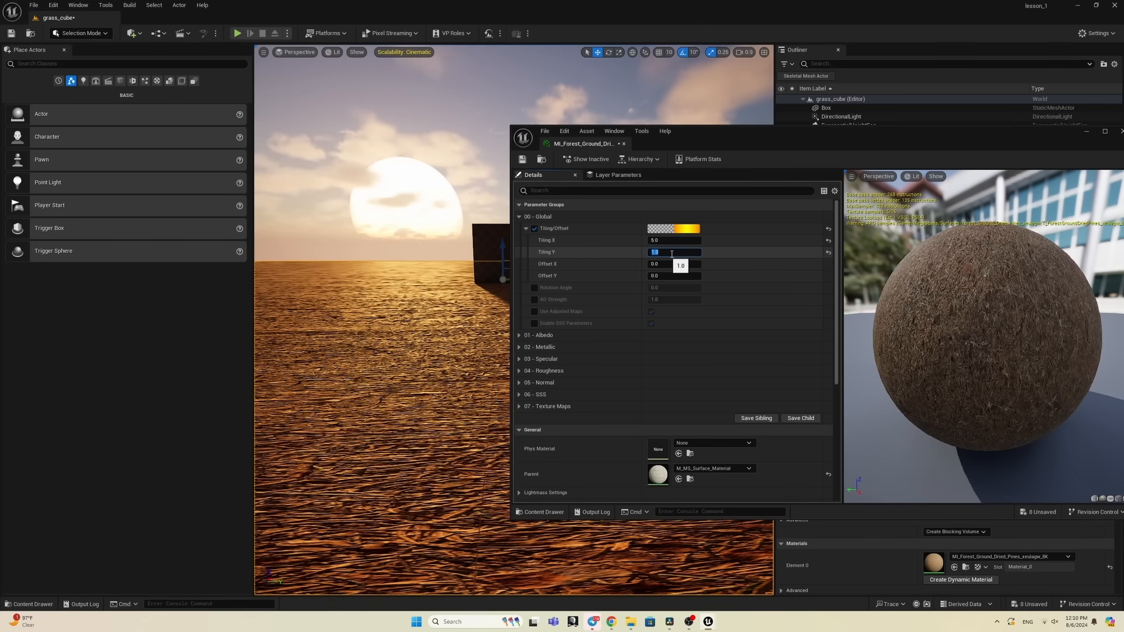
pyautogui.write('5')
pyautogui.press('Return')
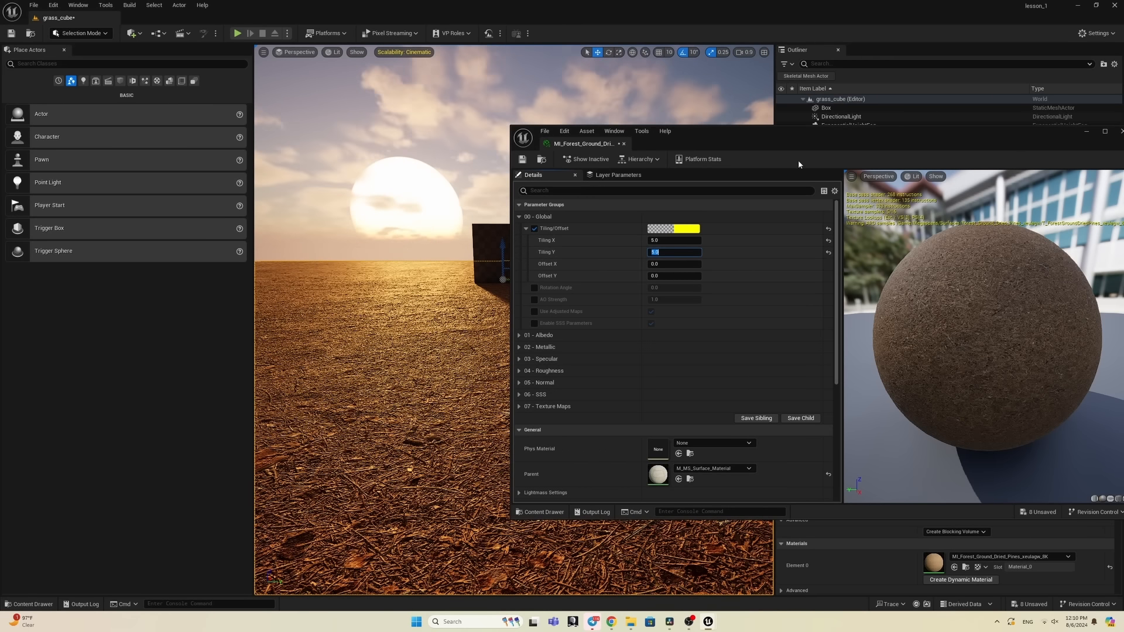
pyautogui.moveTo(1029, 138); pyautogui.dragTo(778, 197)
pyautogui.click(890, 194)
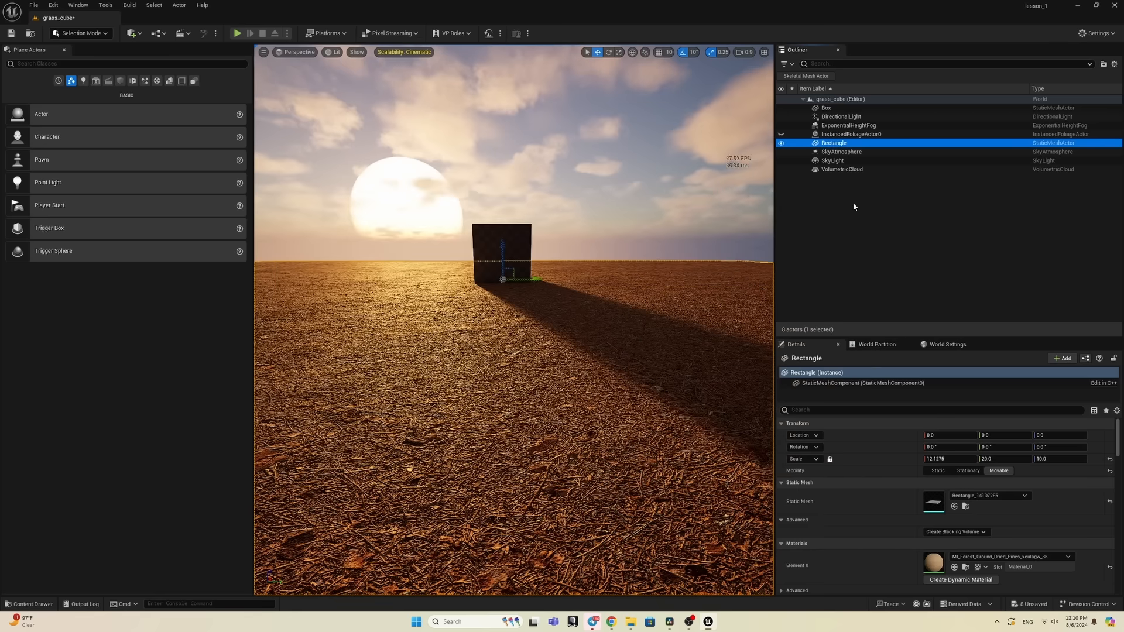
# Step: Deselect the ground plane and unhide the InstancedFoliageActor0 grass in the level
pyautogui.press('Escape')
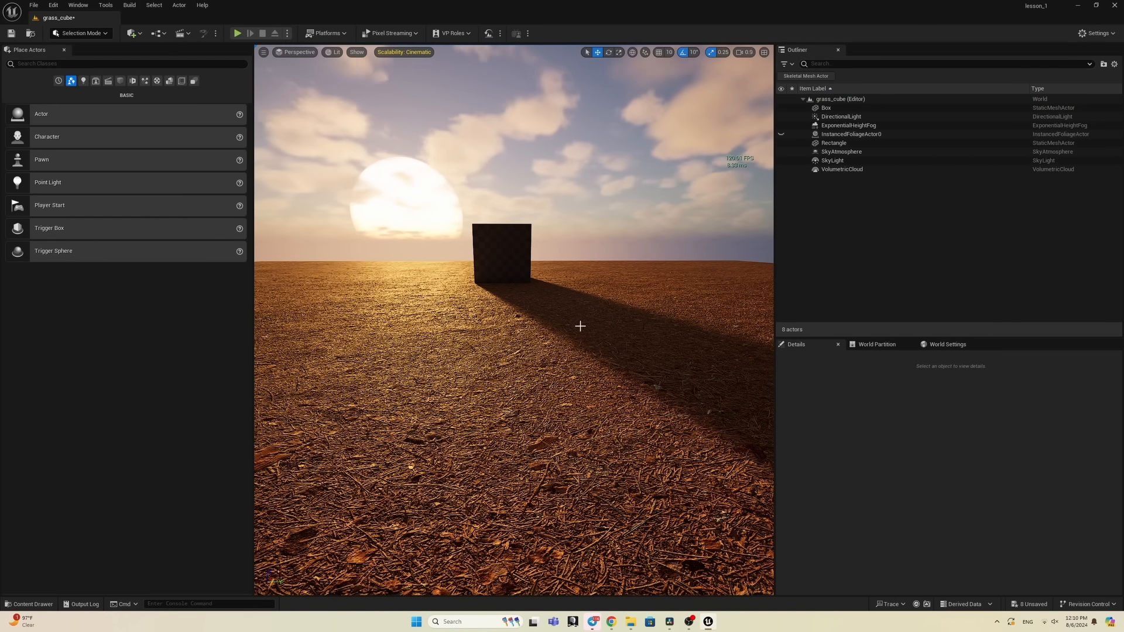
pyautogui.moveTo(579, 323); pyautogui.dragTo(562, 292, button='right')
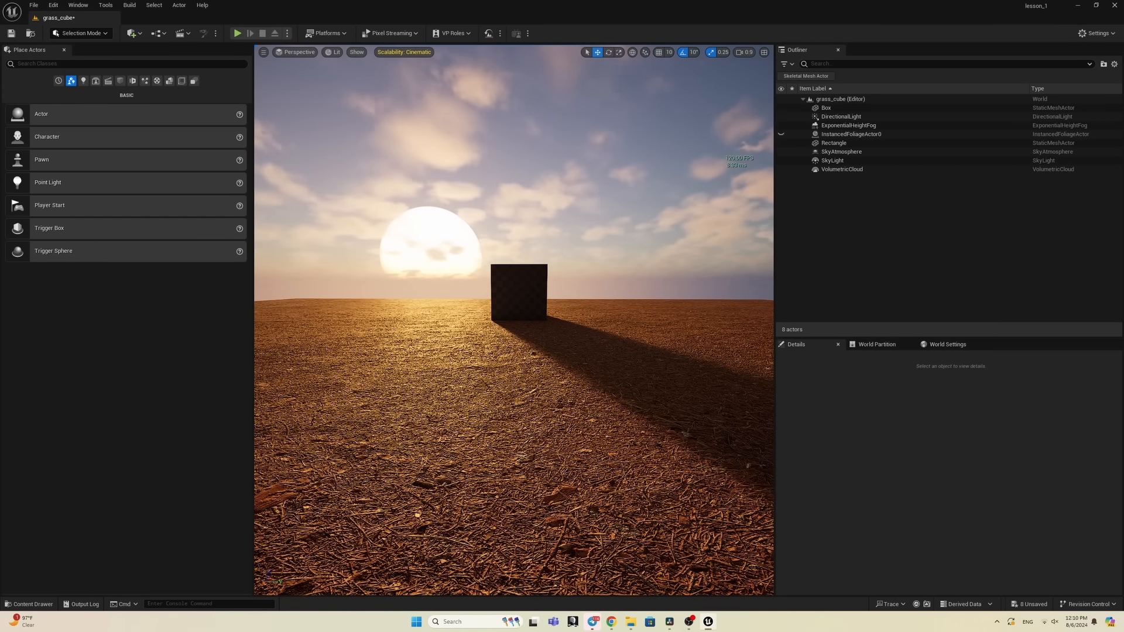
pyautogui.click(781, 134)
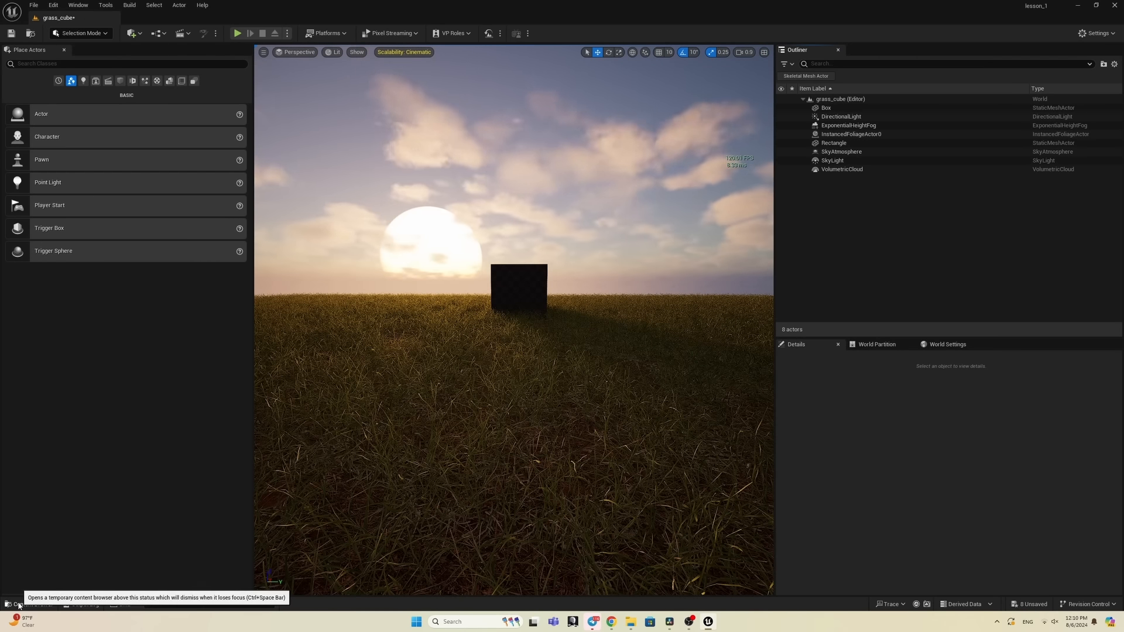
# Step: Open the MI_Kikuyu_Grass_wiljearqx_4K material instance from the Megascans 3D_Plants folder for editing
pyautogui.click(19, 605)
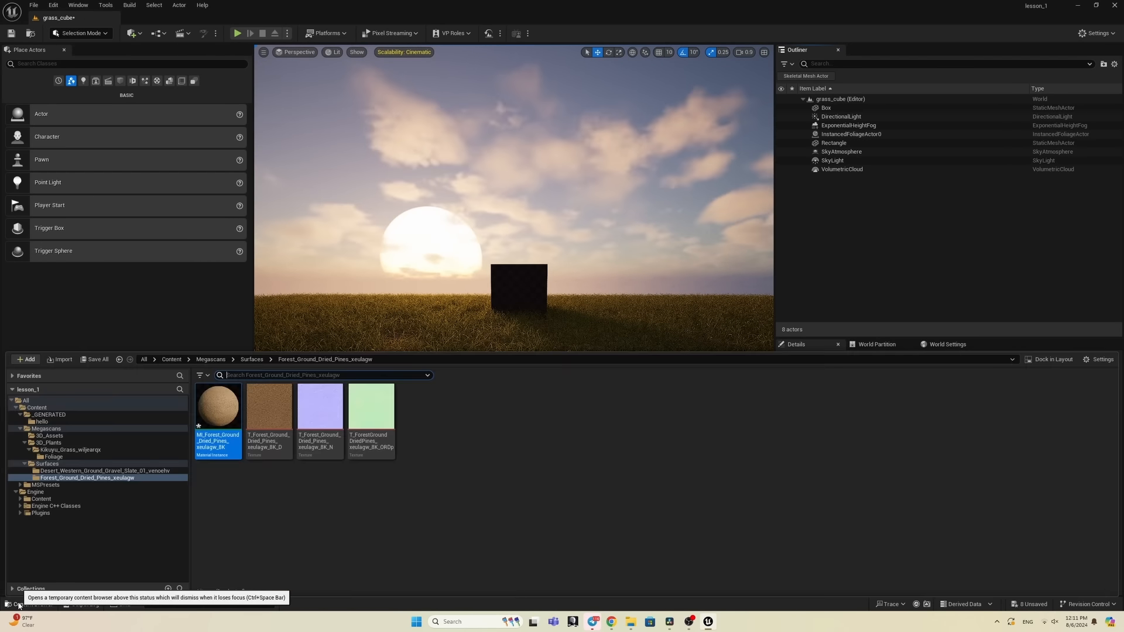
pyautogui.click(71, 451)
pyautogui.doubleClick(270, 405)
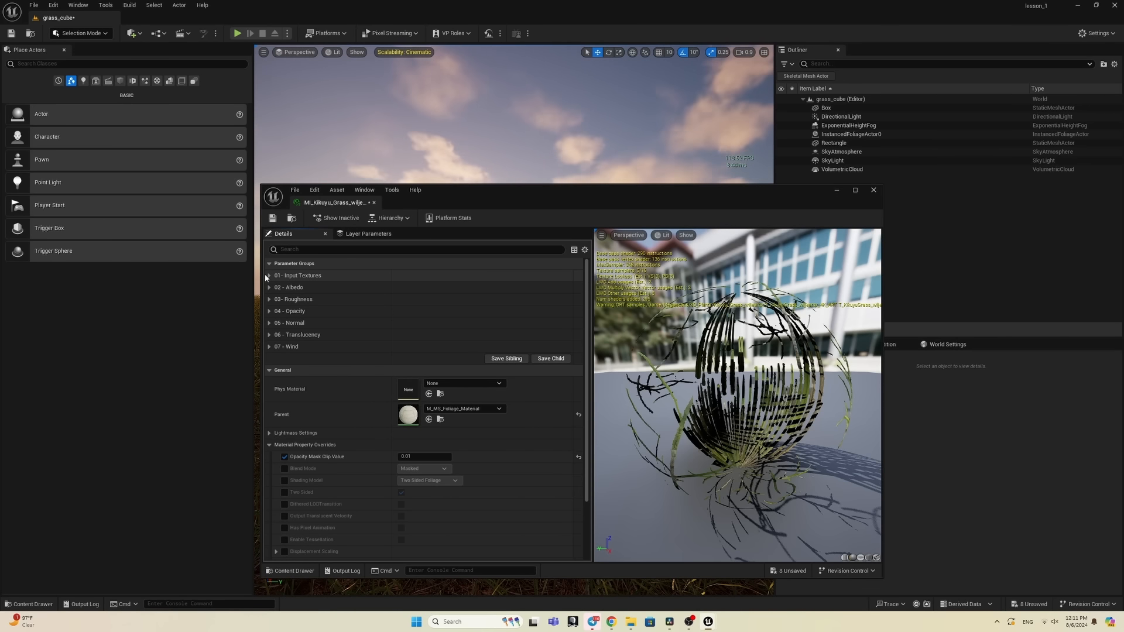
pyautogui.click(268, 276)
pyautogui.click(269, 277)
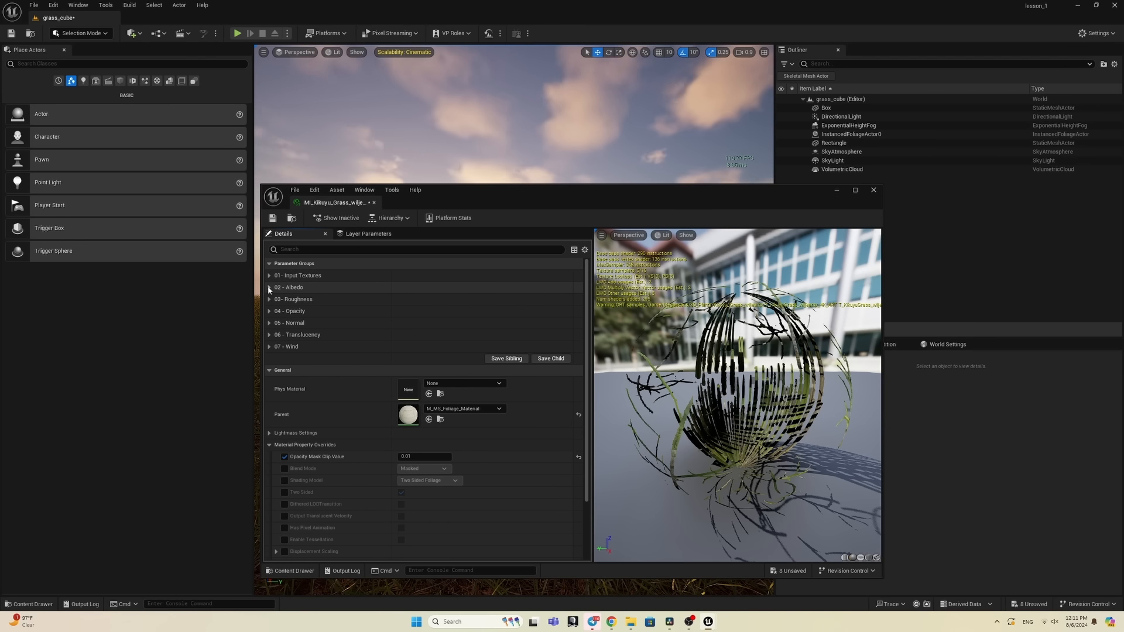
# Step: Enable the grass material's Color Variation override under Albedo and set it to 0.096
pyautogui.click(269, 288)
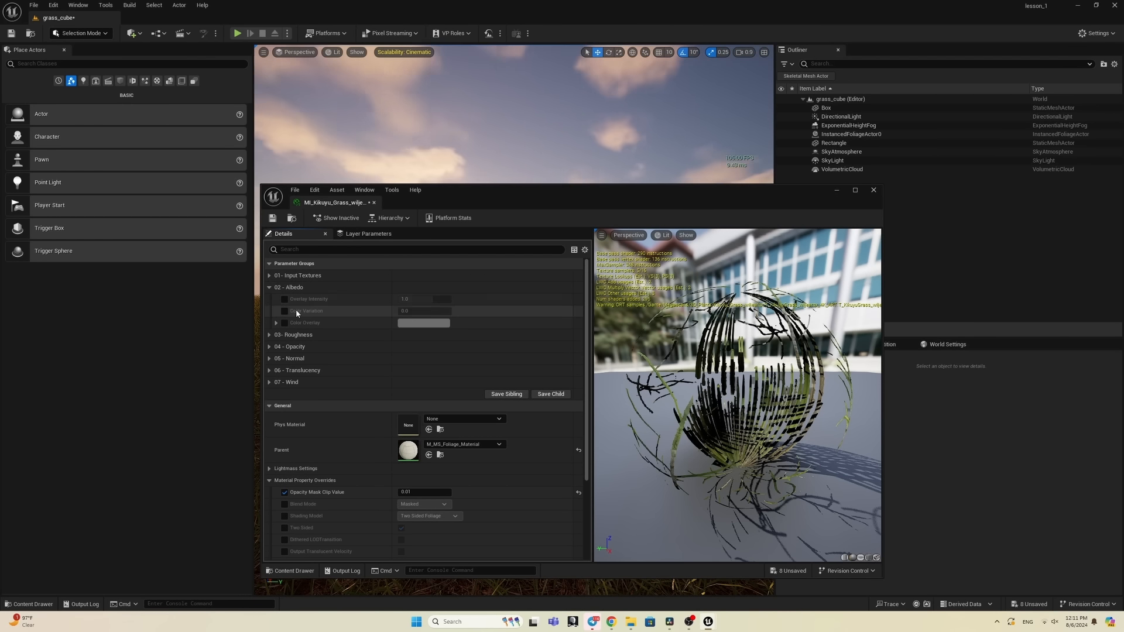
pyautogui.click(285, 311)
pyautogui.moveTo(476, 208); pyautogui.dragTo(821, 150)
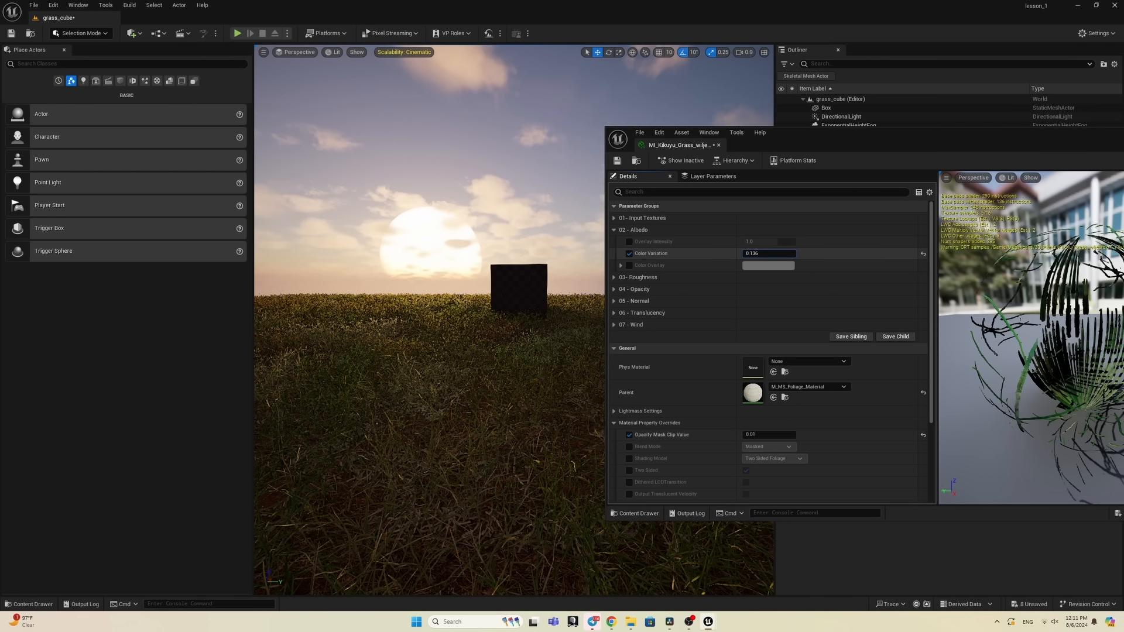
pyautogui.moveTo(769, 253)
pyautogui.mouseDown()
pyautogui.moveTo(796, 253)
pyautogui.moveTo(753, 254)
pyautogui.mouseUp()
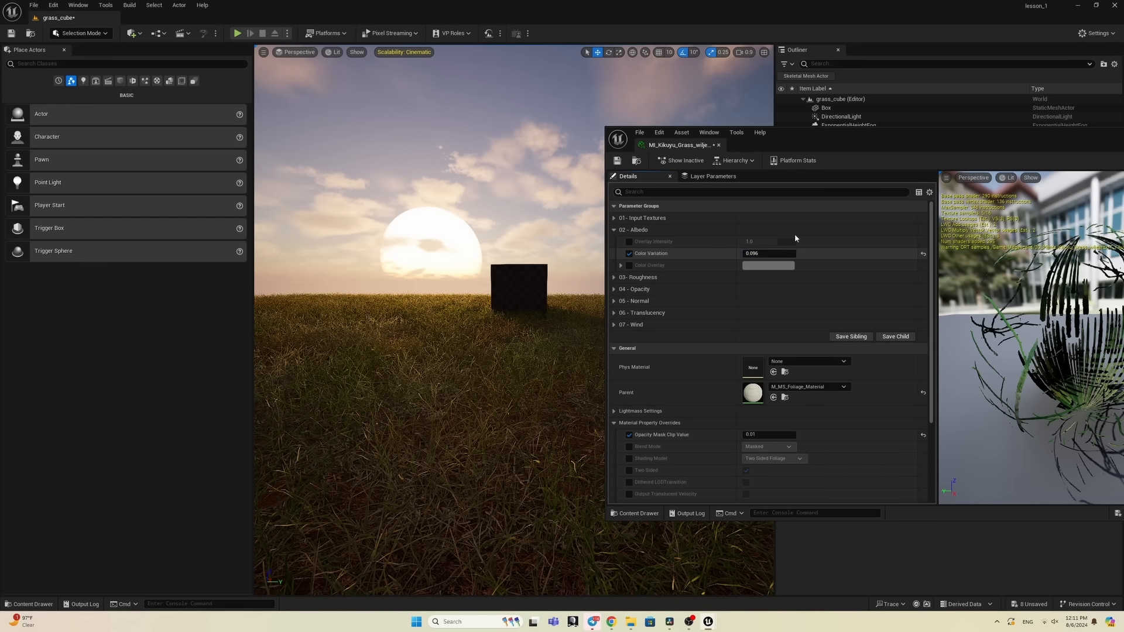
# Step: Turn on EnableGrassWind in the grass material's Wind parameters and move the editor clear of the viewport
pyautogui.moveTo(862, 135); pyautogui.dragTo(549, 192)
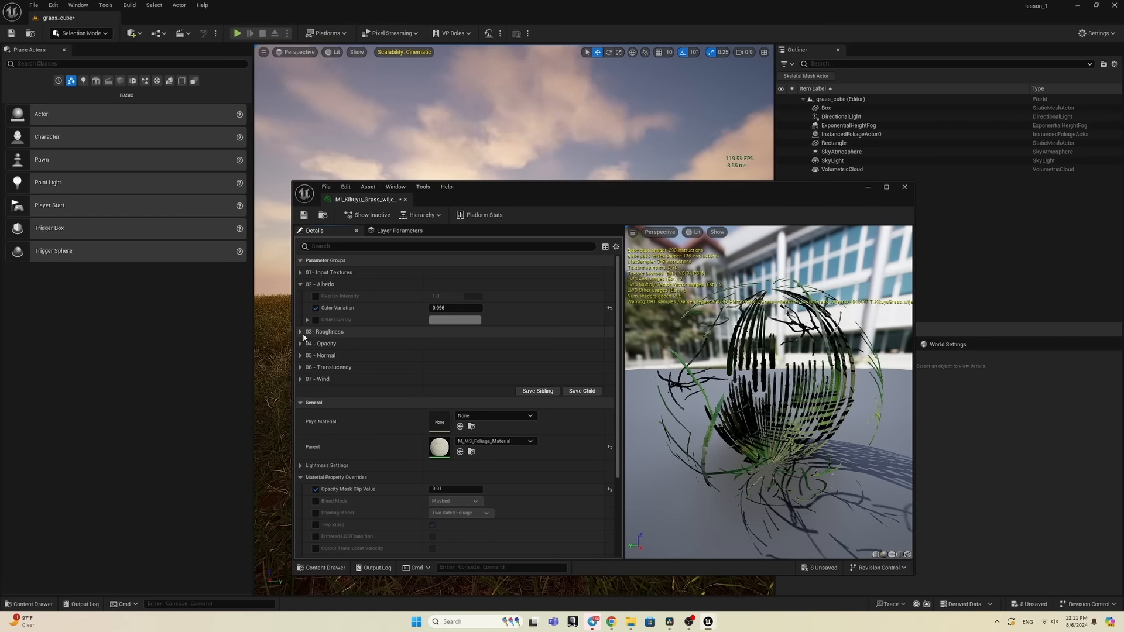
pyautogui.moveTo(492, 194); pyautogui.dragTo(603, 142)
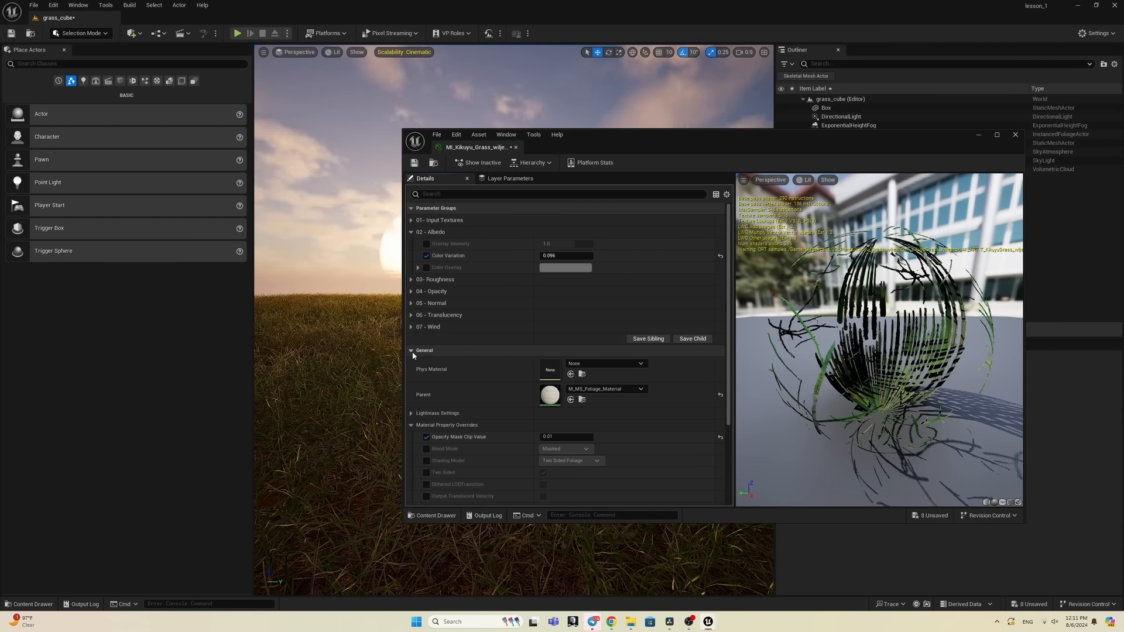
pyautogui.click(411, 327)
pyautogui.click(426, 339)
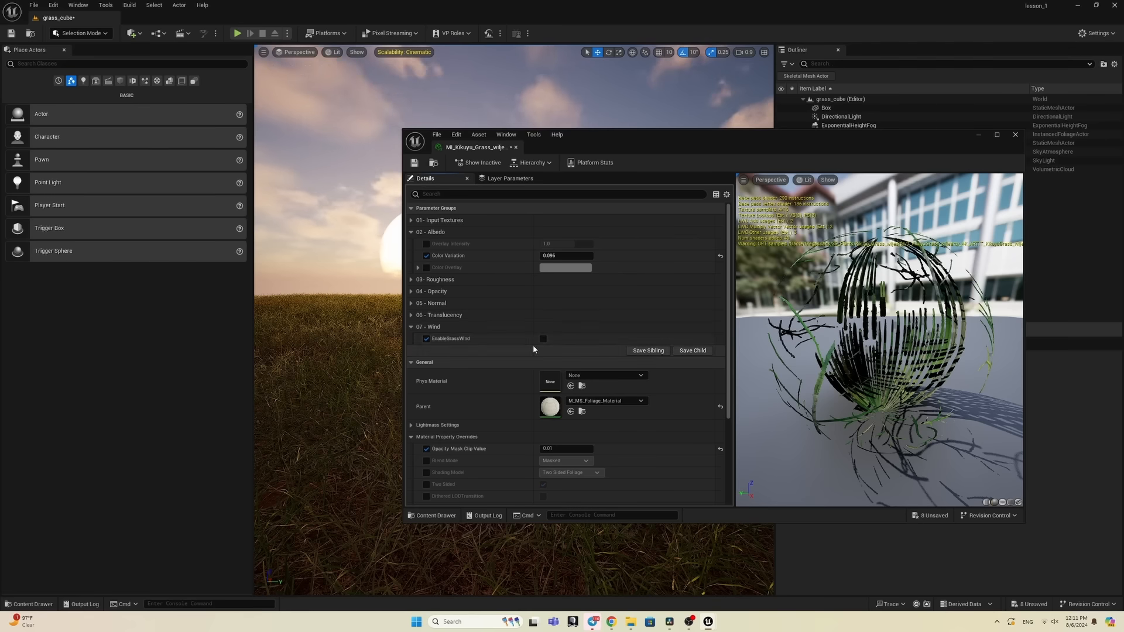
pyautogui.click(542, 339)
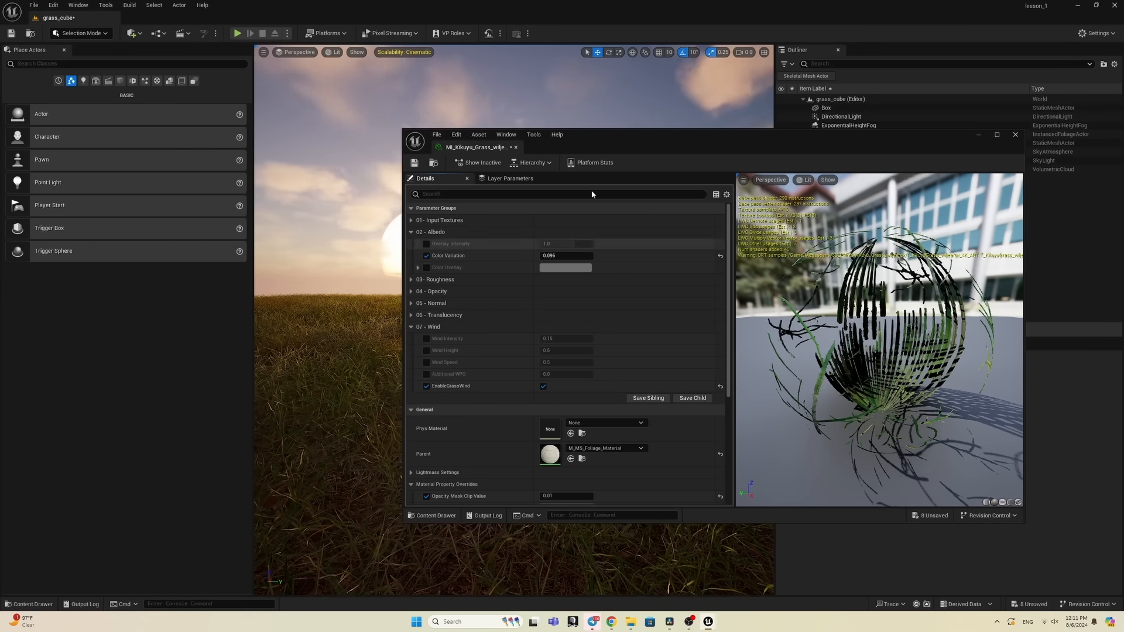
pyautogui.moveTo(614, 147); pyautogui.dragTo(964, 215)
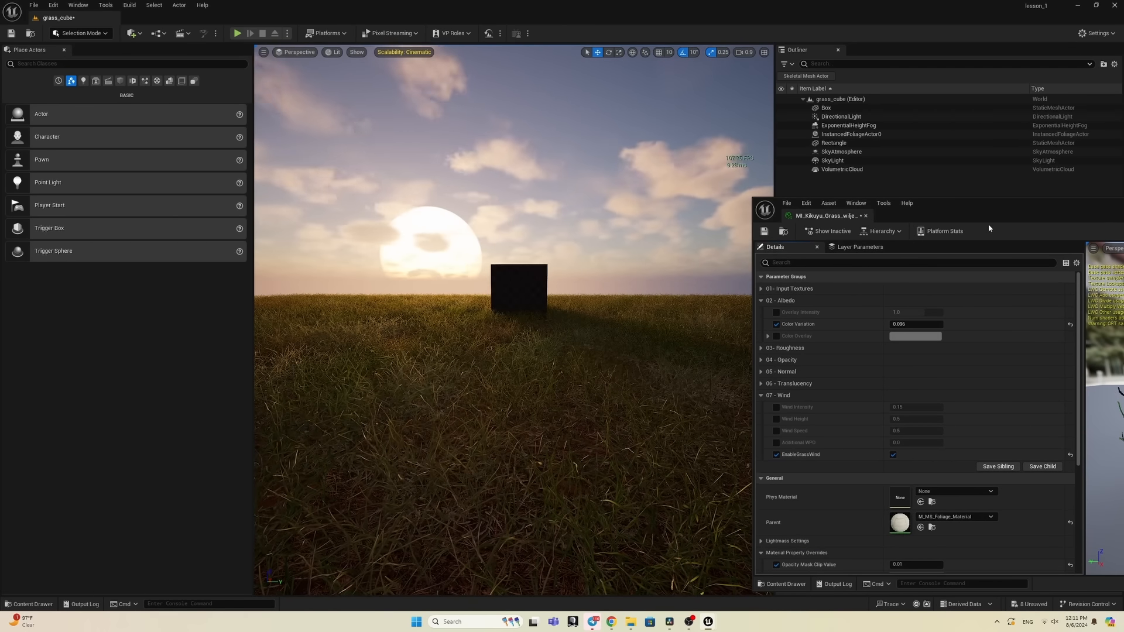
# Step: Enable the grass material's Wind Intensity, Wind Height, Wind Speed and Additional WPO overrides, with intensity at 2.002527 and height at 0.124
pyautogui.moveTo(981, 226); pyautogui.dragTo(850, 158)
pyautogui.click(645, 339)
pyautogui.click(644, 351)
pyautogui.click(645, 362)
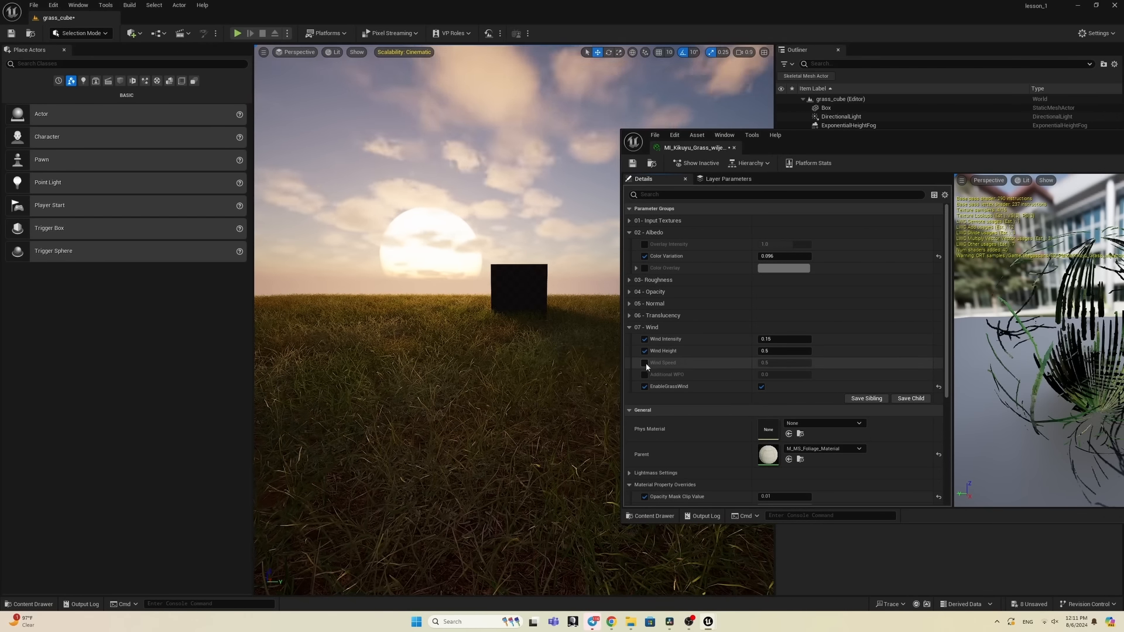
pyautogui.click(645, 375)
pyautogui.moveTo(784, 339)
pyautogui.mouseDown()
pyautogui.moveTo(832, 339)
pyautogui.moveTo(776, 340)
pyautogui.mouseUp()
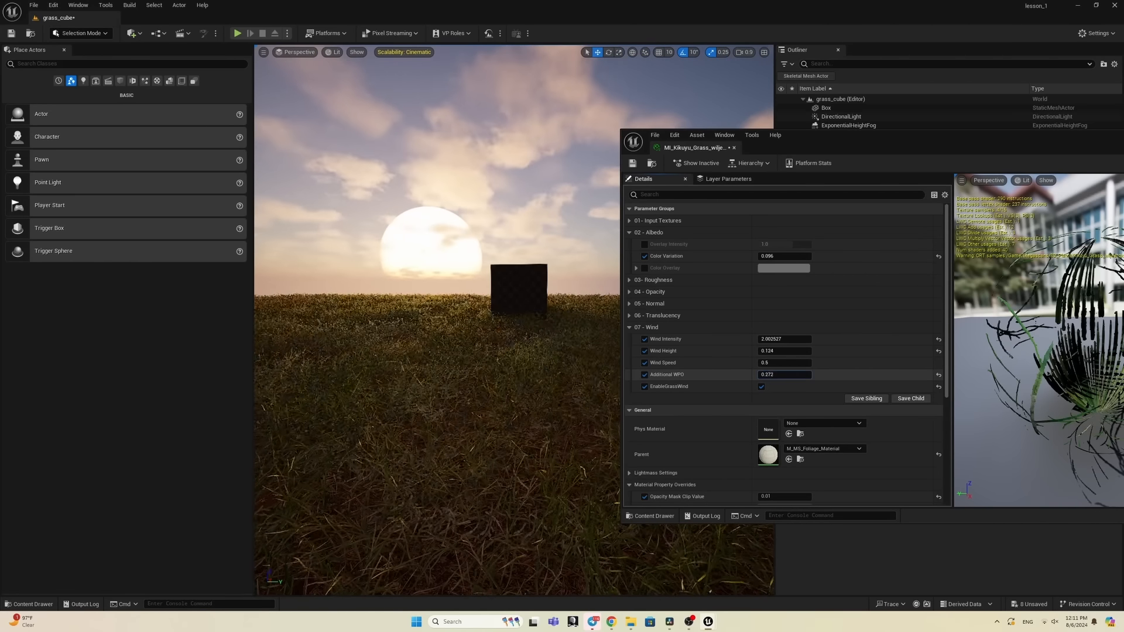
# Step: Try an Additional WPO of 7.310632 on the grass material and check its effect on the field
pyautogui.moveTo(785, 375); pyautogui.dragTo(761, 374)
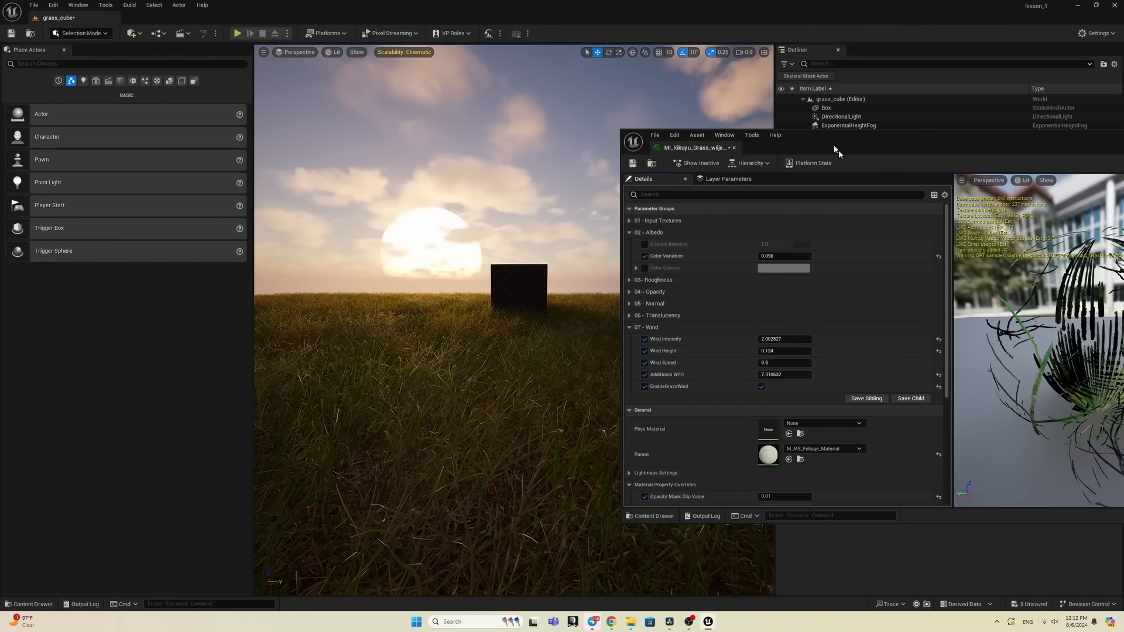
pyautogui.moveTo(838, 150); pyautogui.dragTo(944, 413)
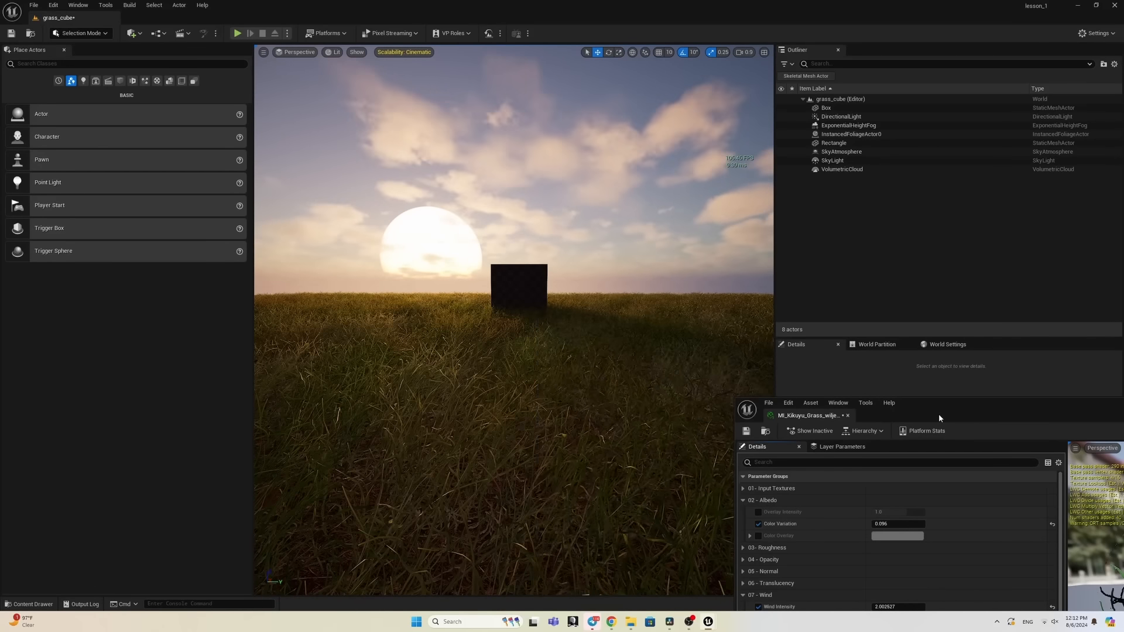
pyautogui.moveTo(940, 414); pyautogui.dragTo(615, 185)
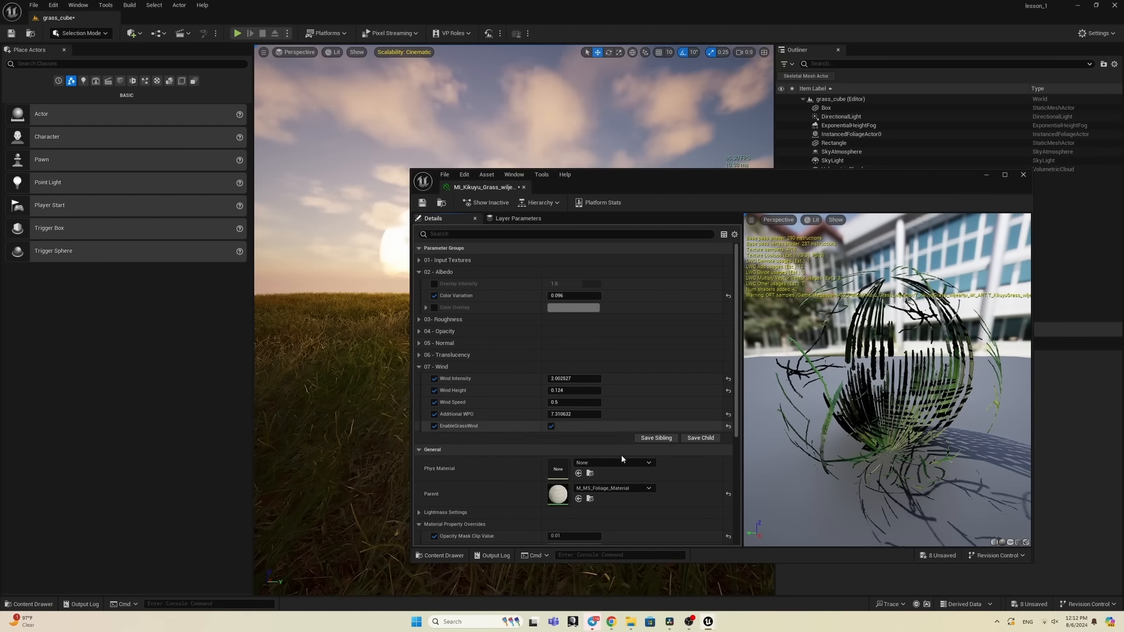
# Step: Set the grass material's Additional WPO to 0.24, check the field and close the material editor
pyautogui.click(729, 415)
pyautogui.moveTo(659, 185); pyautogui.dragTo(967, 184)
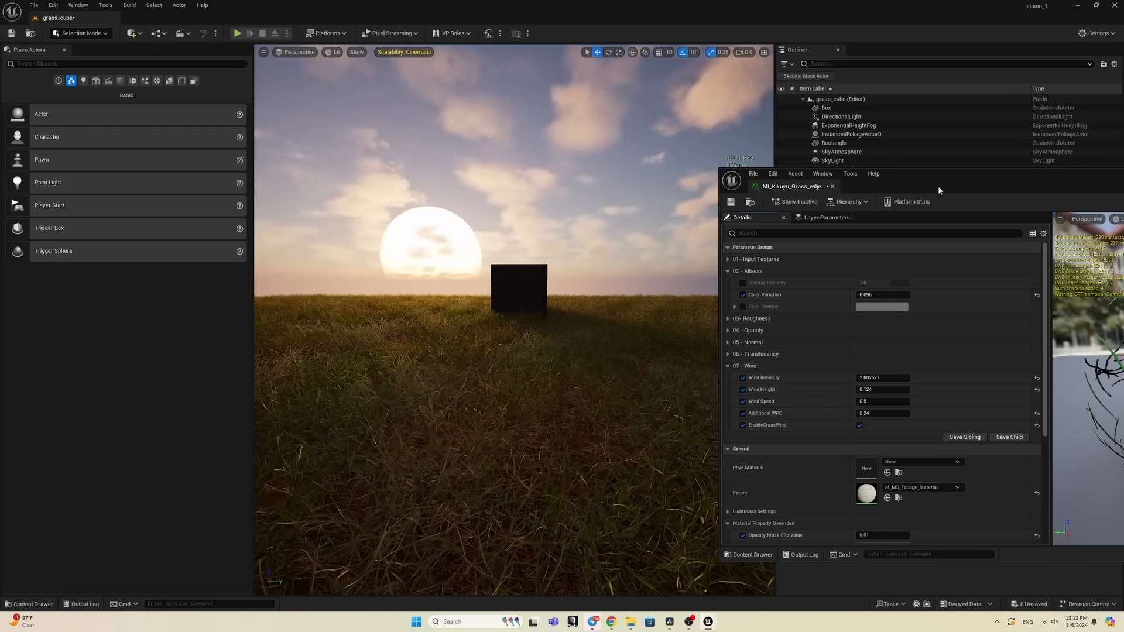
pyautogui.moveTo(938, 185); pyautogui.dragTo(638, 135)
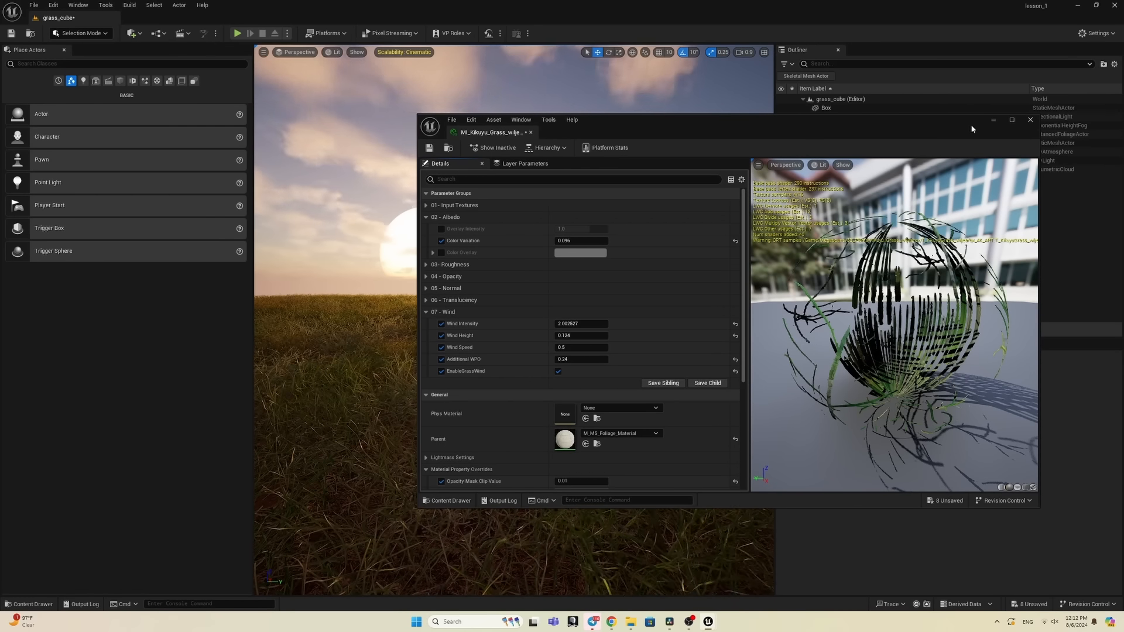
pyautogui.moveTo(758, 135); pyautogui.dragTo(1070, 113)
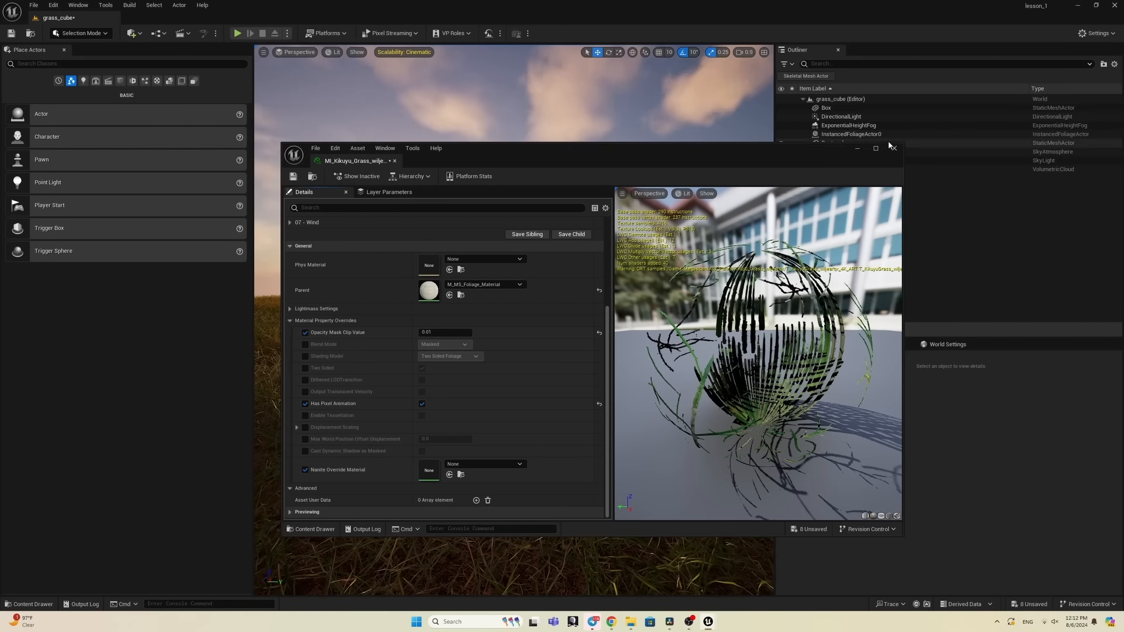
pyautogui.click(893, 149)
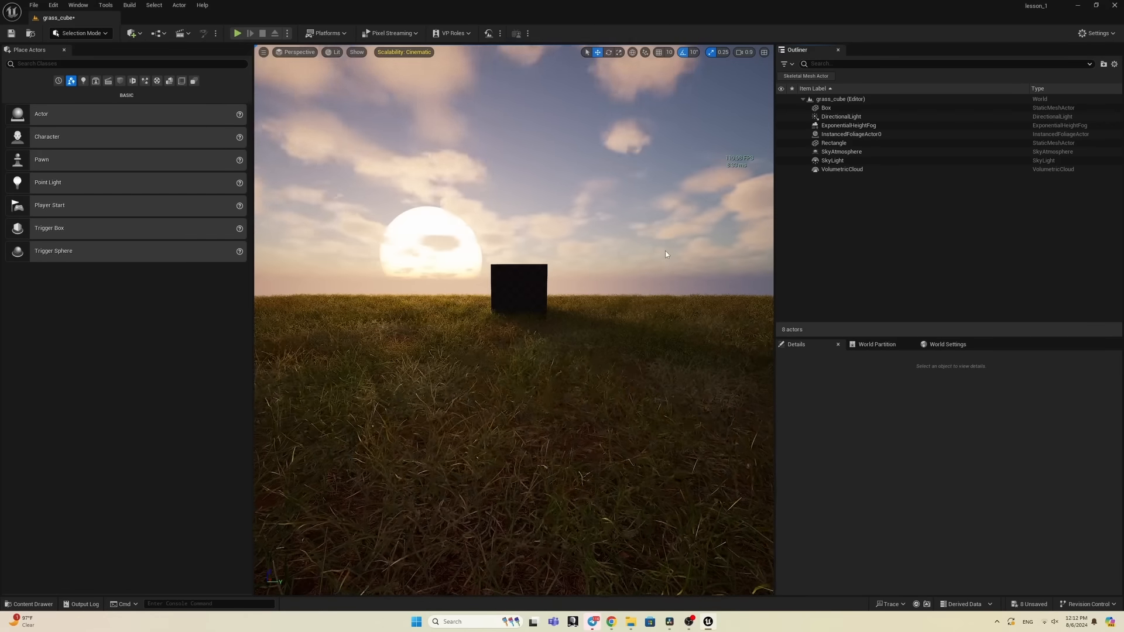
pyautogui.scroll(3, 625, 280)
pyautogui.moveTo(624, 279)
pyautogui.mouseDown(button='right')
pyautogui.moveTo(624, 246)
pyautogui.moveTo(625, 284)
pyautogui.moveTo(622, 261)
pyautogui.mouseUp(button='right')
pyautogui.scroll(-4, 625, 278)
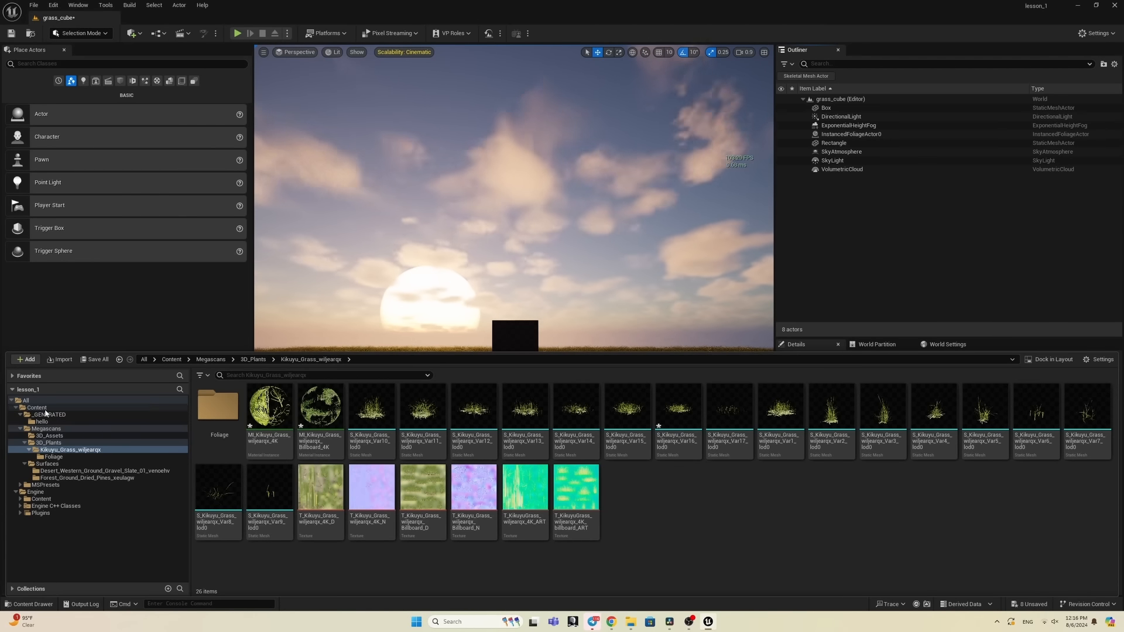
# Step: Create a folder named materials inside the project's Content folder
pyautogui.click(44, 409)
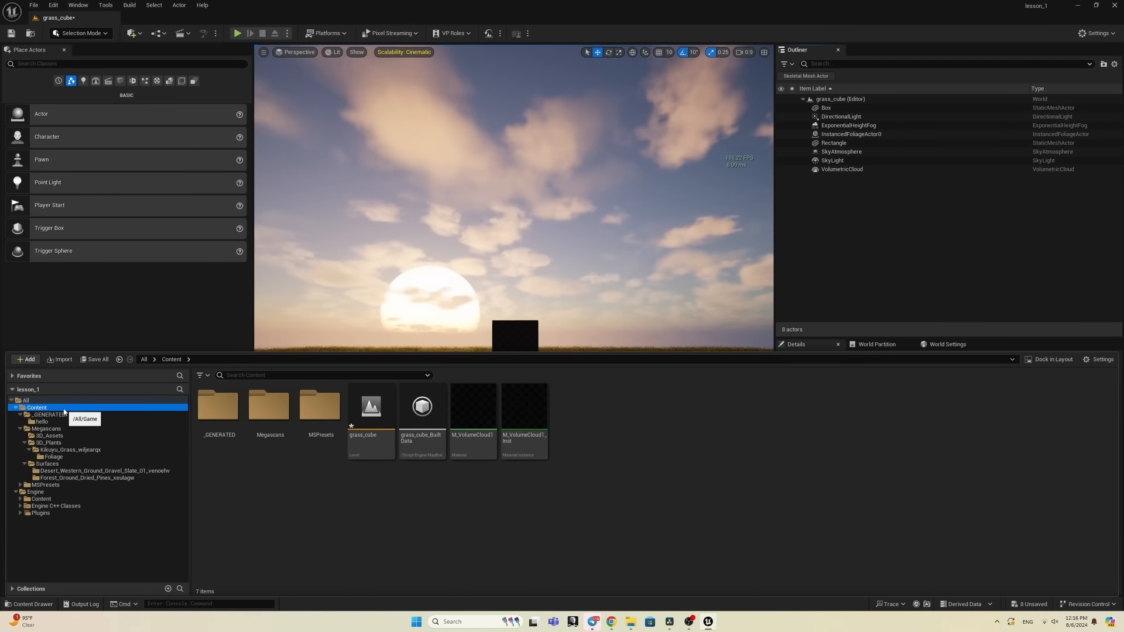
pyautogui.click(314, 494)
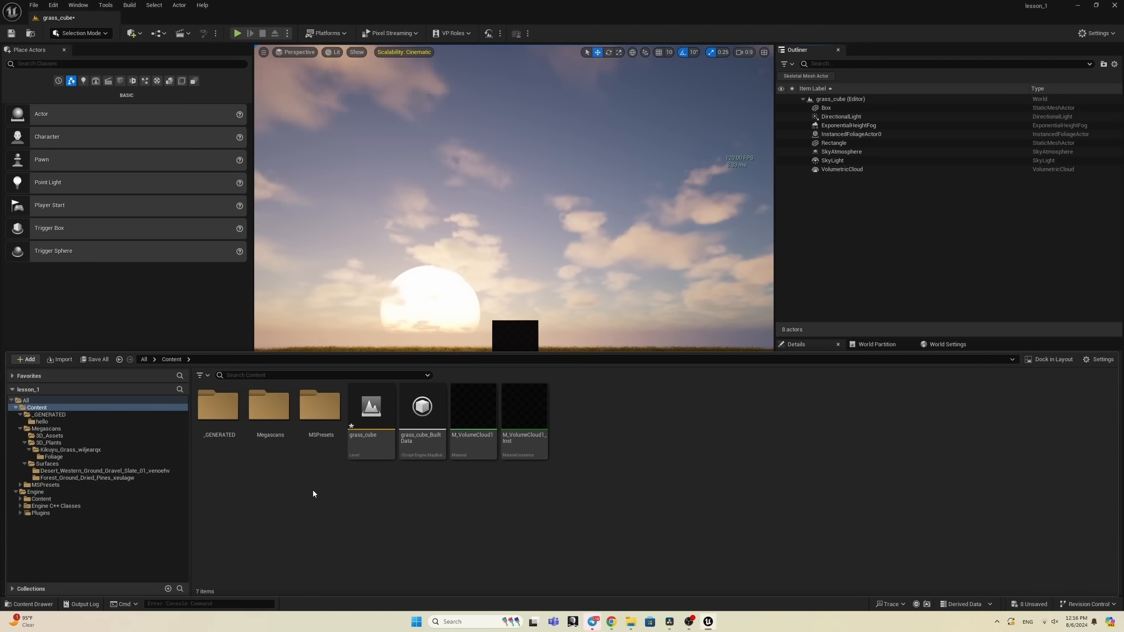
pyautogui.rightClick(310, 491)
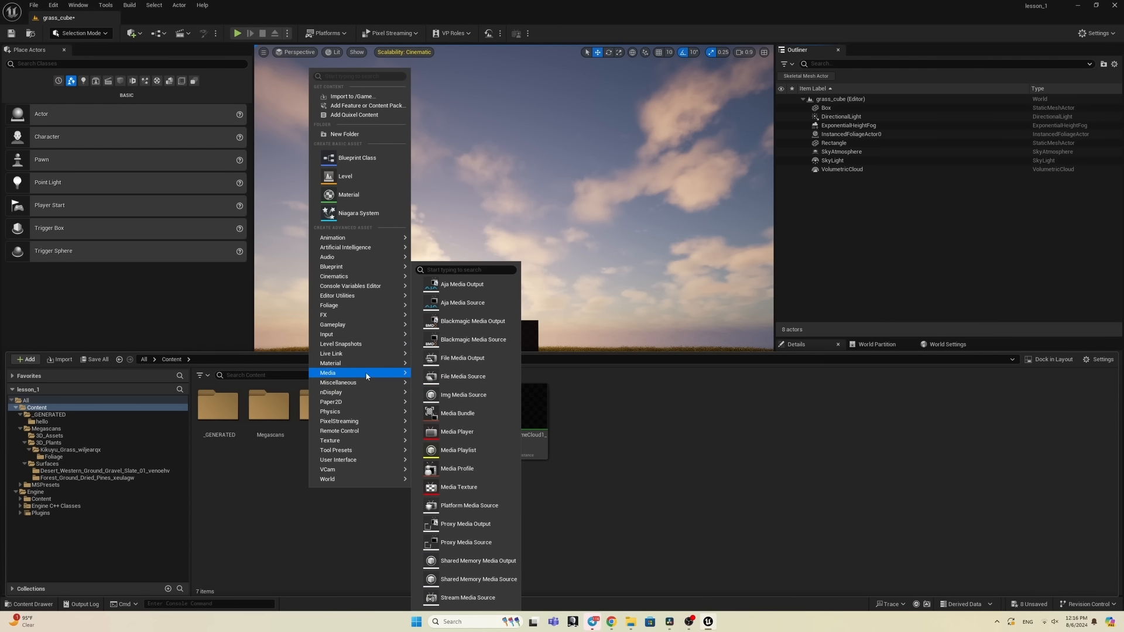
pyautogui.click(345, 135)
pyautogui.write('m')
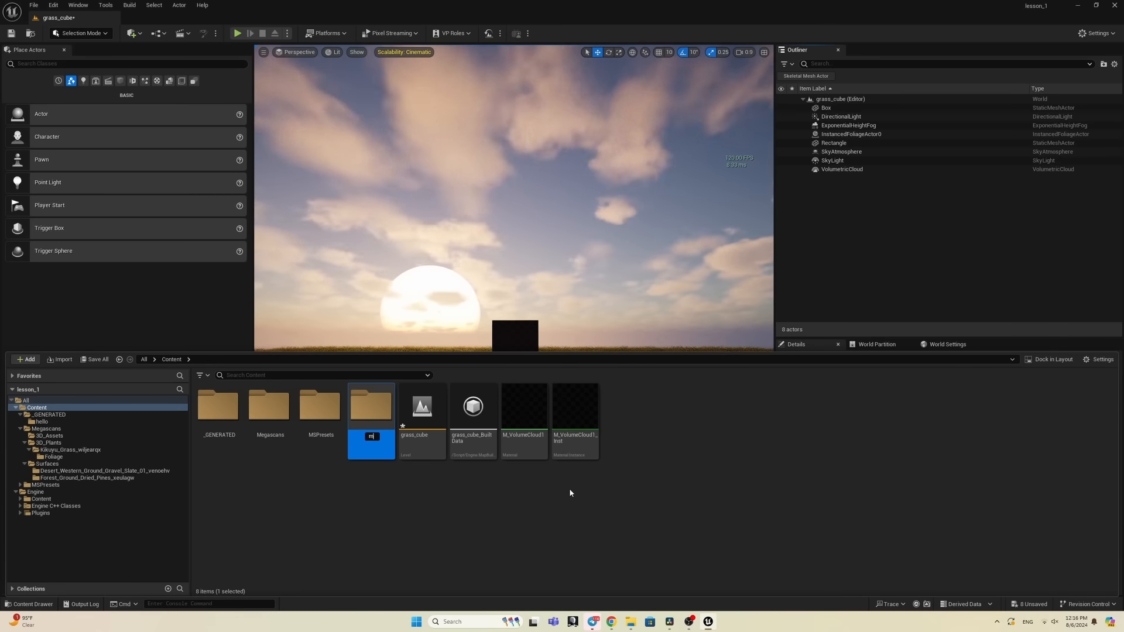
pyautogui.write('at')
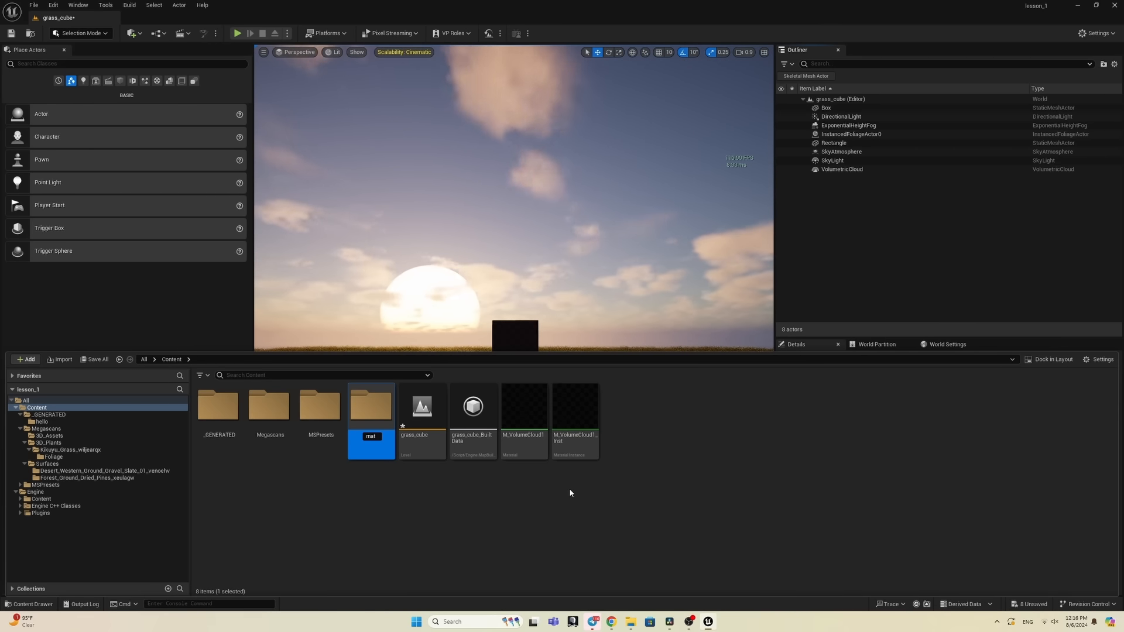
pyautogui.write('erials')
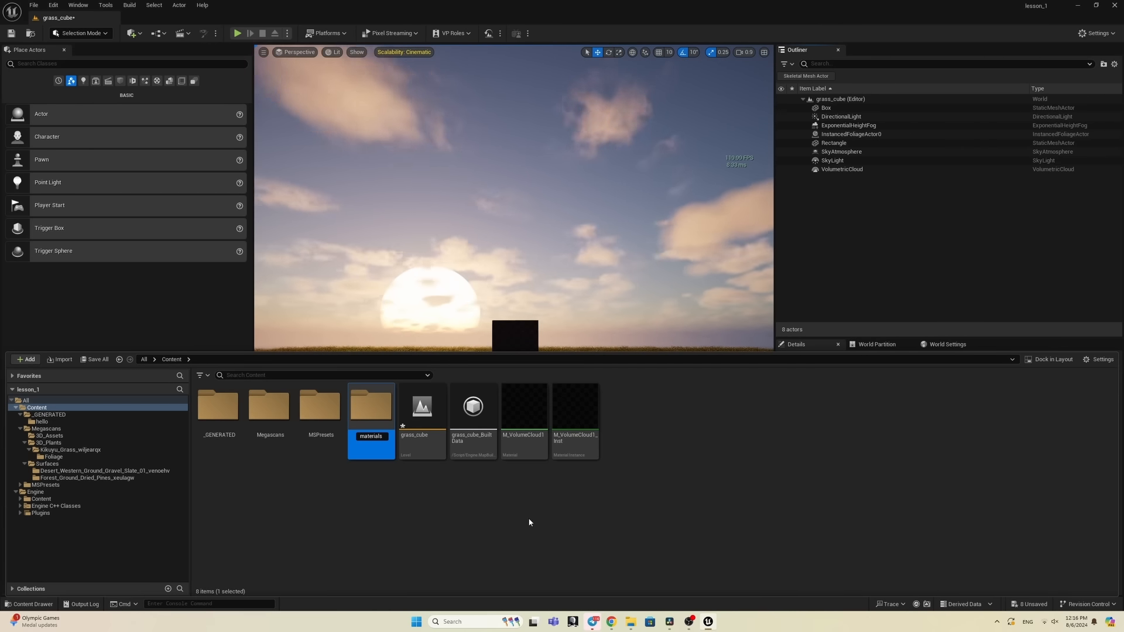
pyautogui.press('Return')
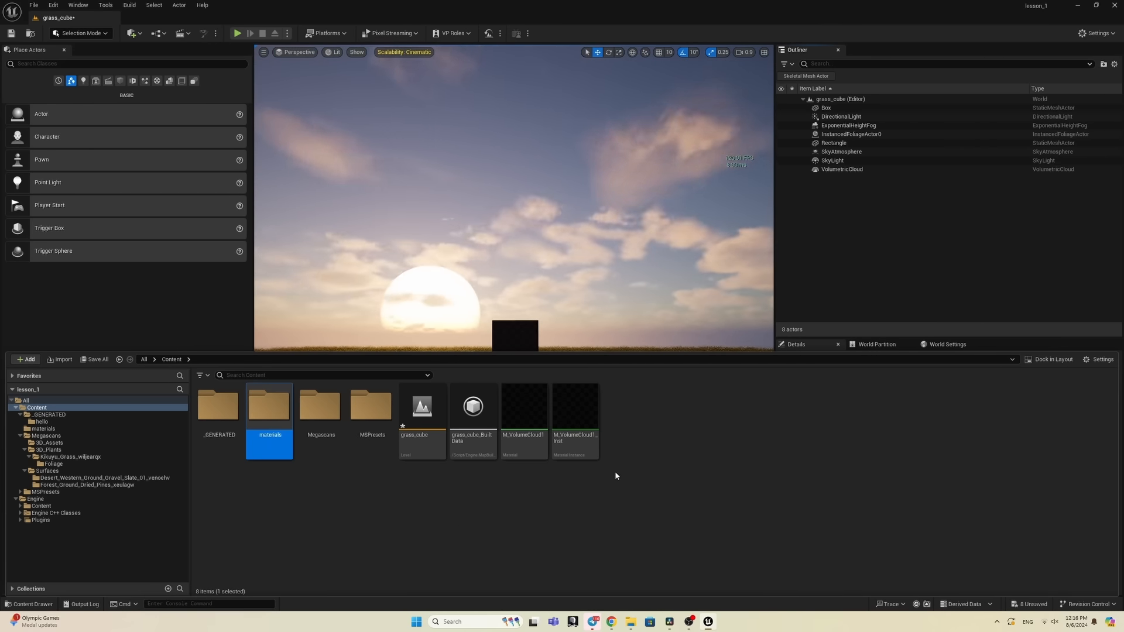
# Step: Move M_VolumeCloud1 and M_VolumeCloud1_Inst from Content into the materials folder
pyautogui.click(573, 403)
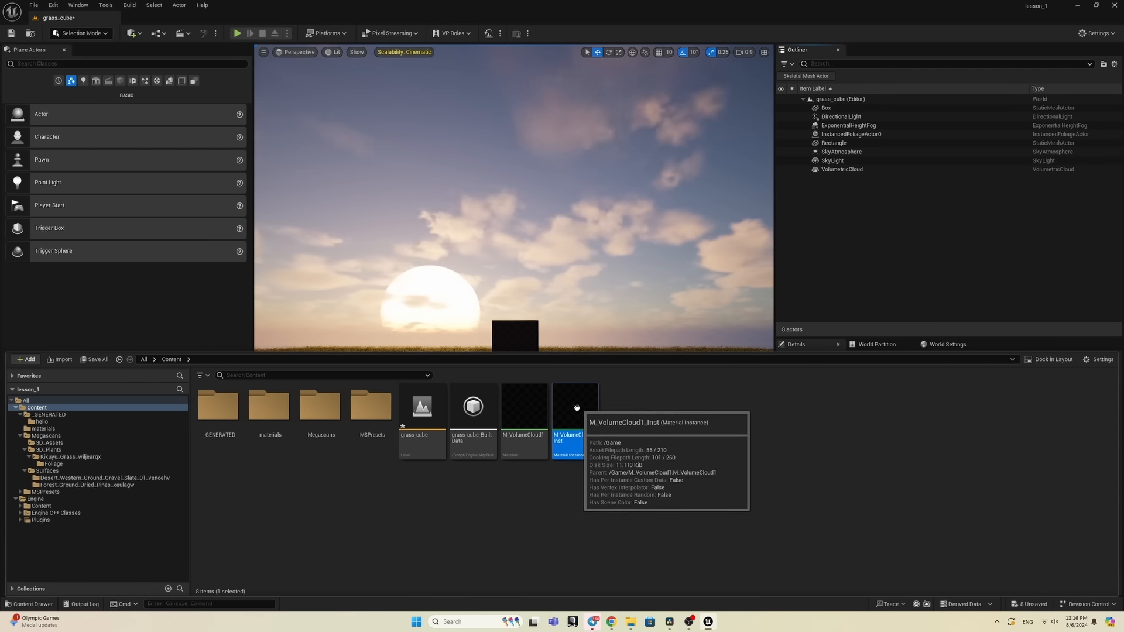
pyautogui.keyDown('ctrl'); pyautogui.click(534, 412); pyautogui.keyUp('ctrl')
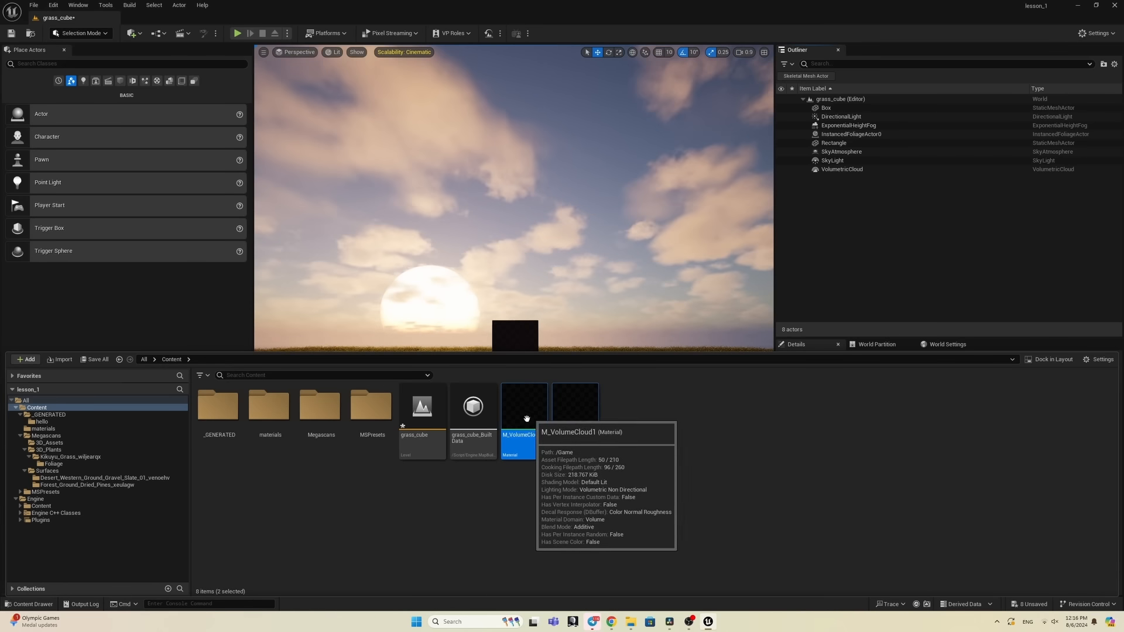
pyautogui.moveTo(532, 454); pyautogui.dragTo(315, 479)
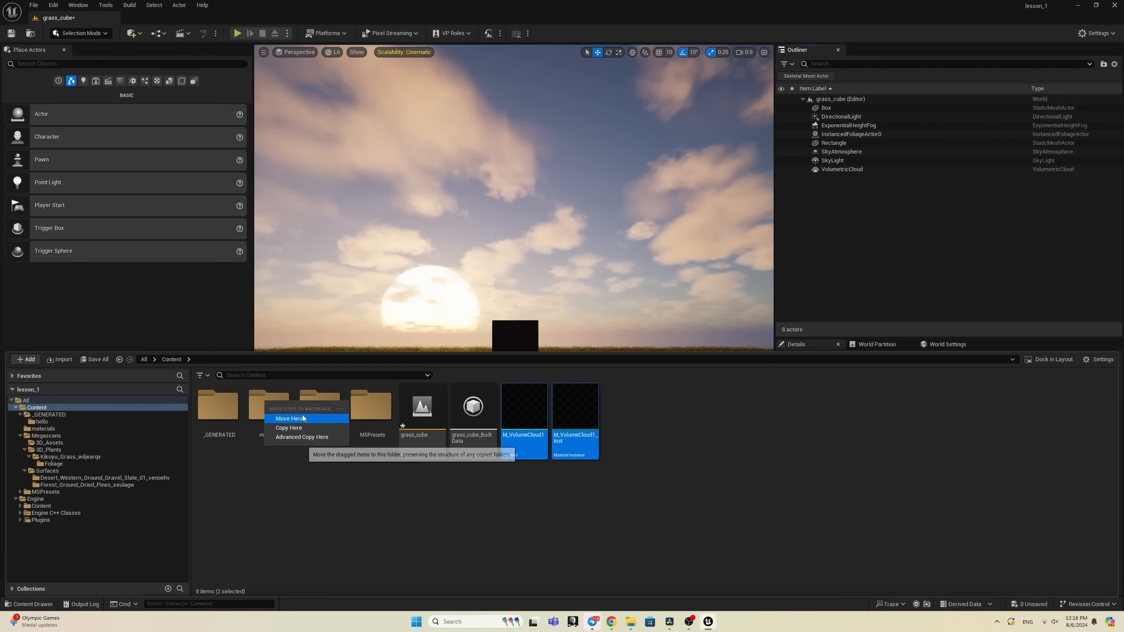
pyautogui.click(304, 419)
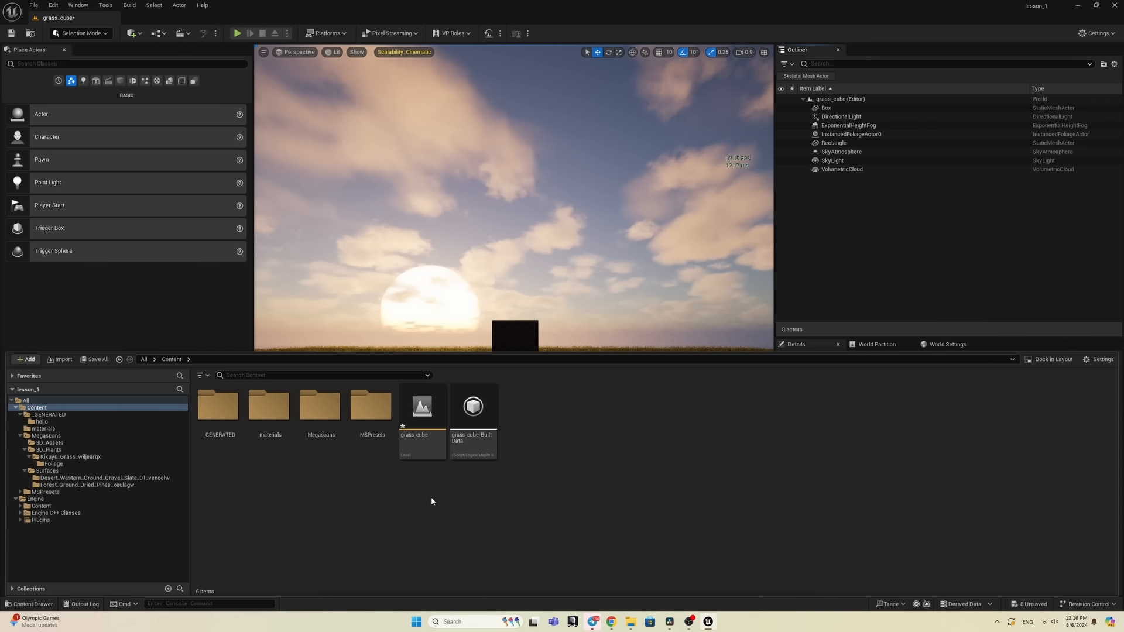
# Step: Create a folder named levels inside the Content folder
pyautogui.rightClick(306, 495)
pyautogui.click(346, 143)
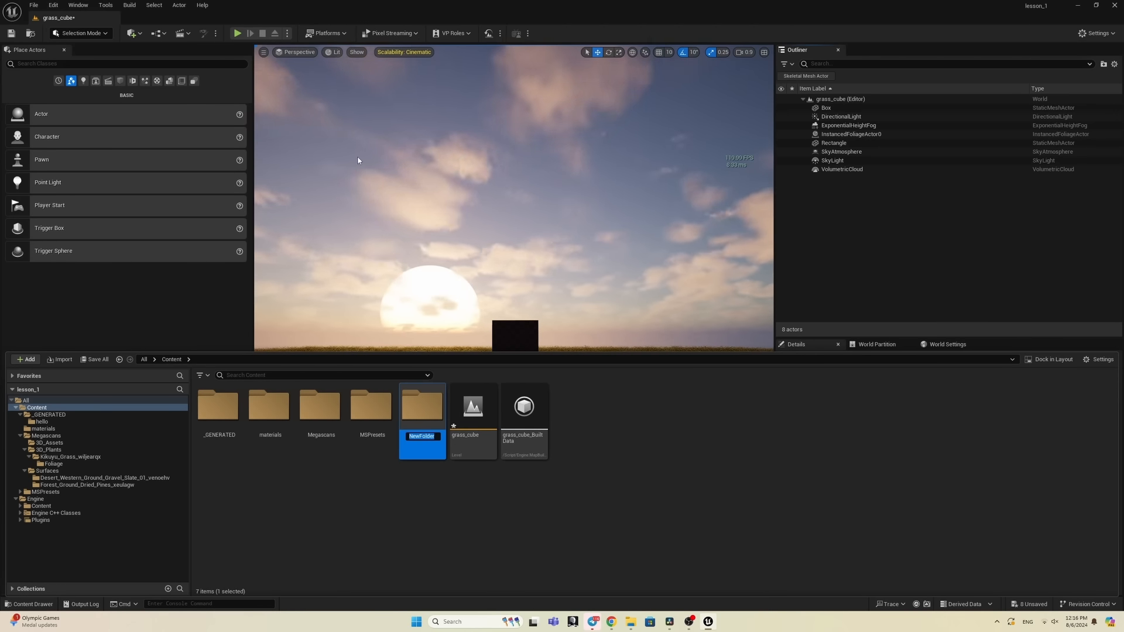
pyautogui.write('levels')
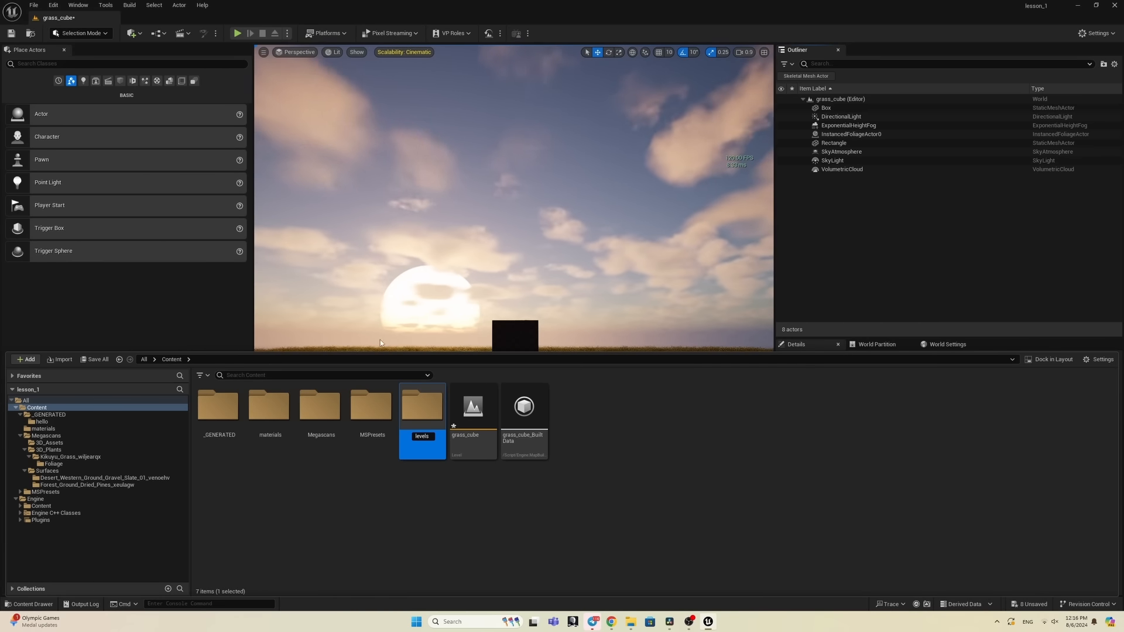
pyautogui.press('Return')
# Step: Move the grass_cube level asset into the levels folder and accept the rename
pyautogui.moveTo(451, 443); pyautogui.dragTo(424, 450)
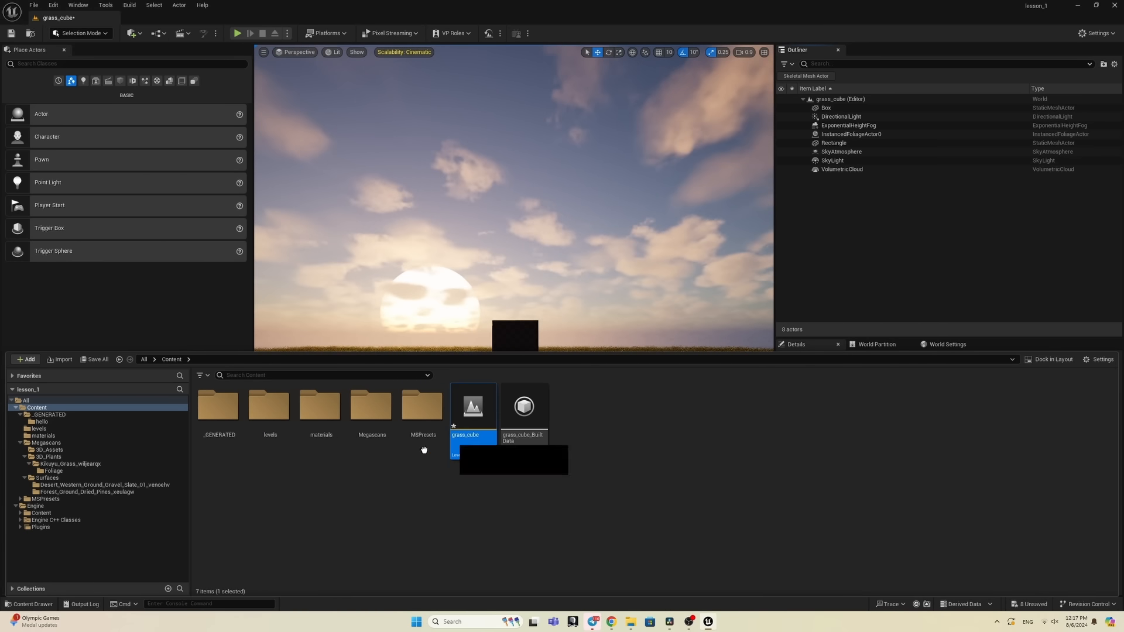
pyautogui.click(299, 417)
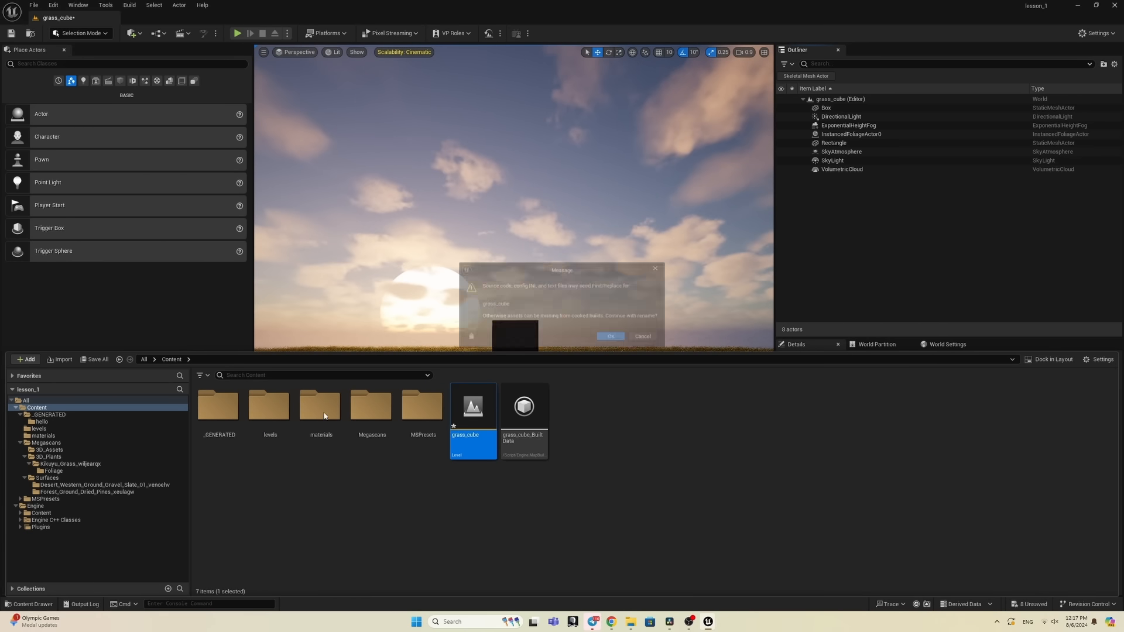
pyautogui.click(608, 340)
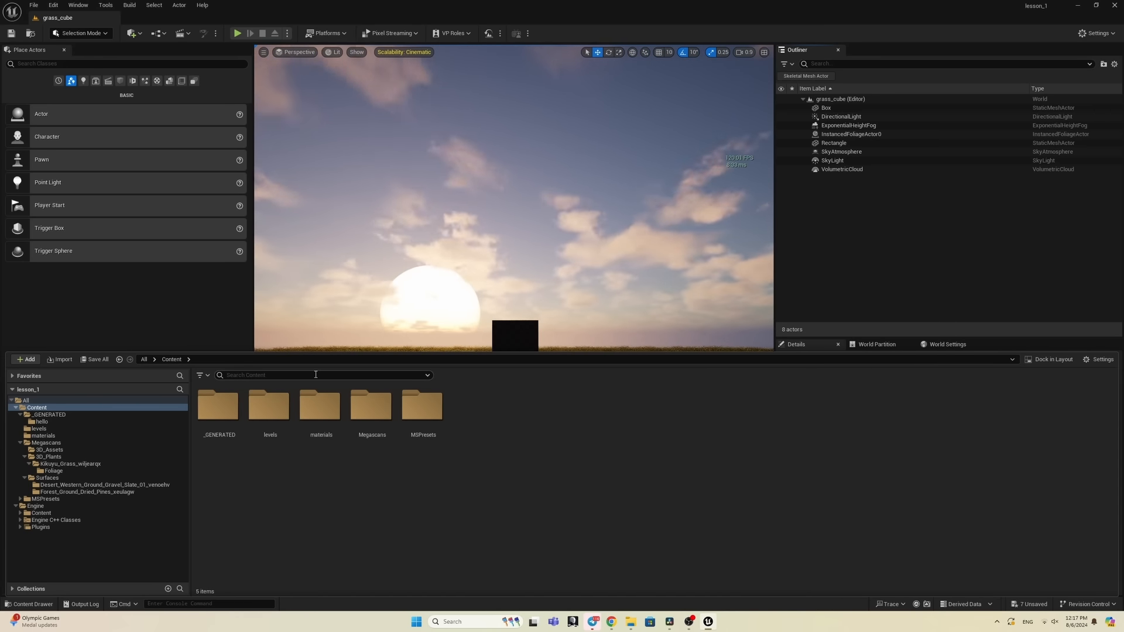
# Step: Create a new material named emissive in the materials folder
pyautogui.click(319, 410)
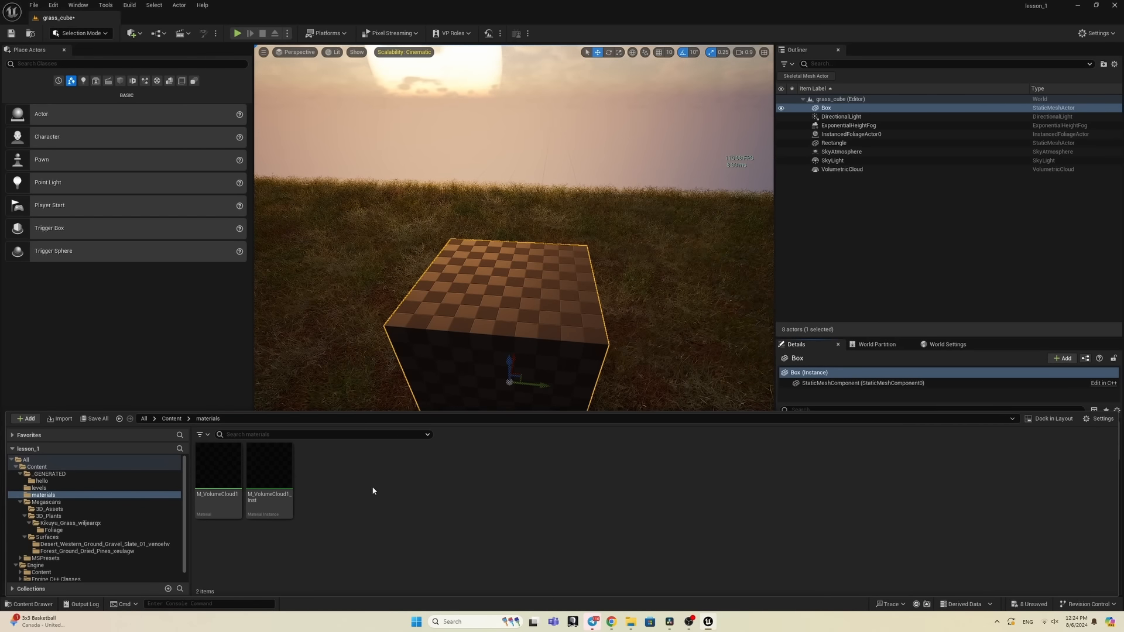
pyautogui.rightClick(353, 470)
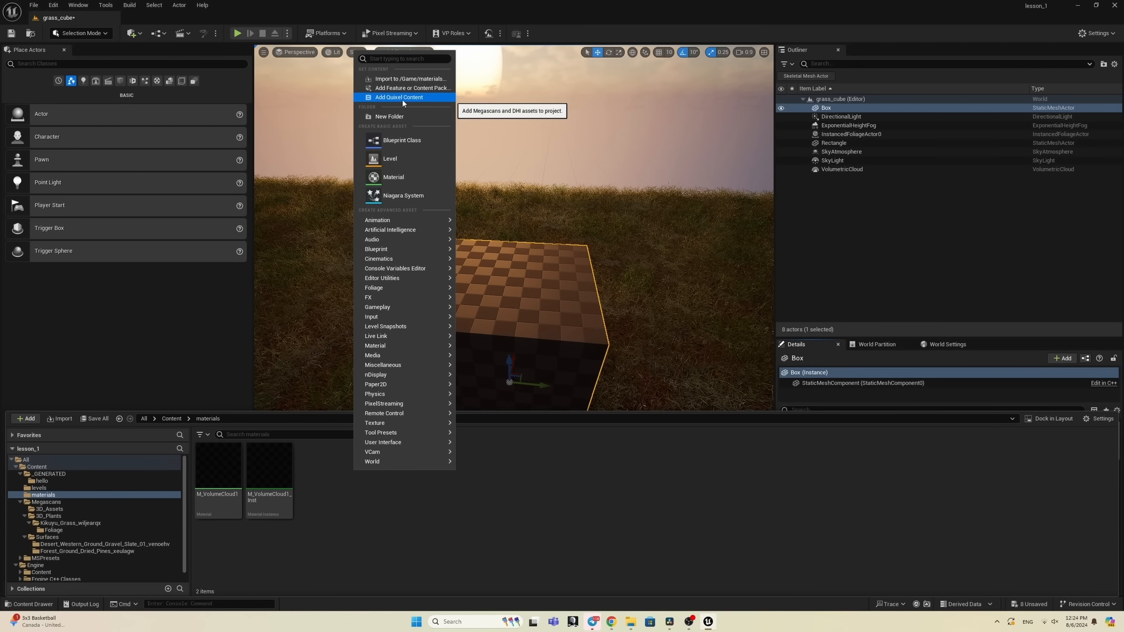
pyautogui.click(402, 178)
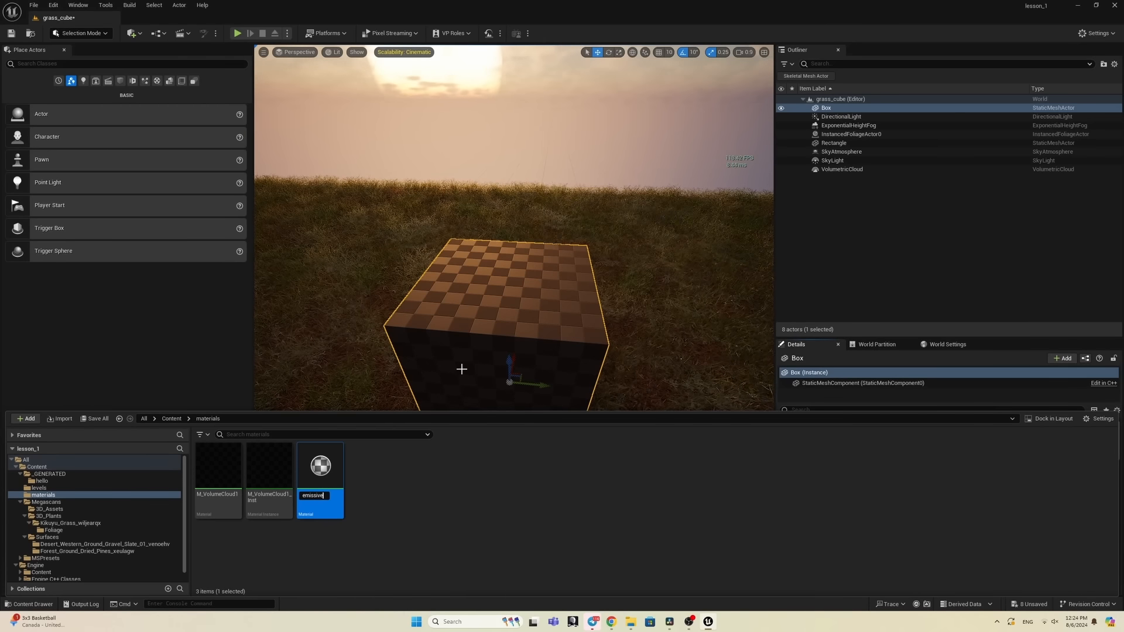
pyautogui.write('emissive')
pyautogui.press('Return')
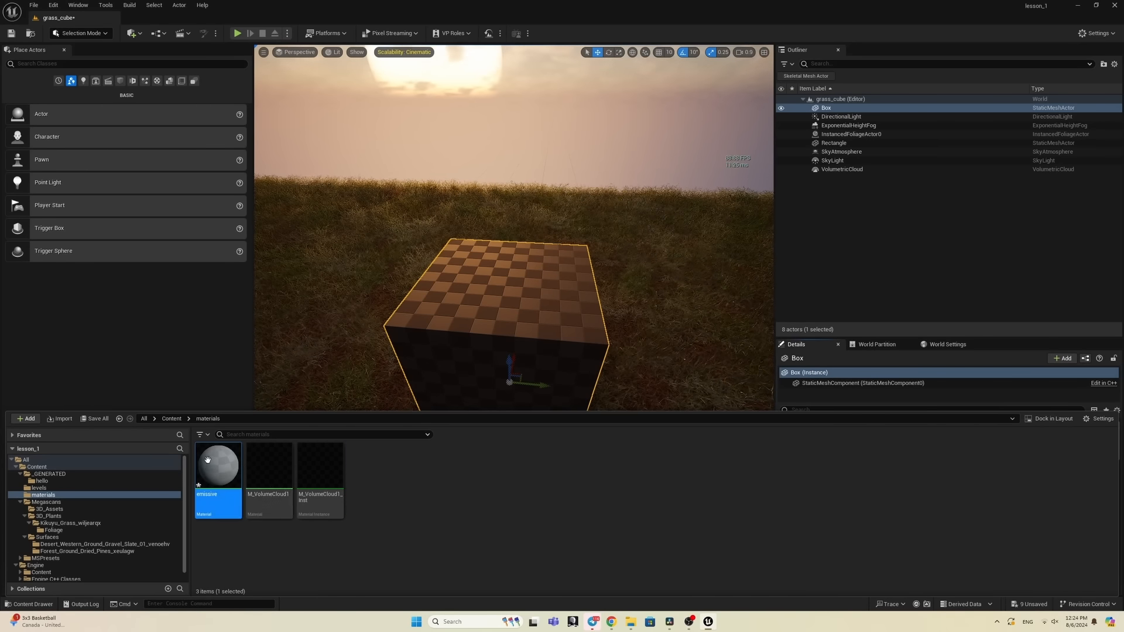
# Step: Open the emissive material's graph for editing, with space for new nodes beside its main node
pyautogui.doubleClick(218, 468)
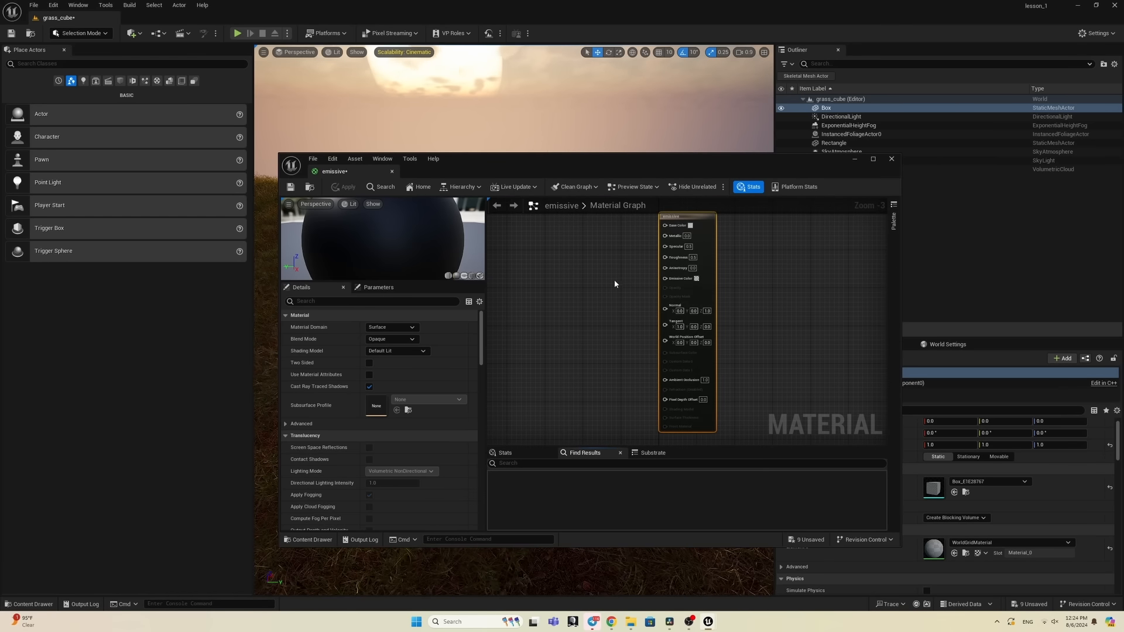
pyautogui.scroll(3, 633, 293)
pyautogui.moveTo(628, 316); pyautogui.dragTo(608, 335, button='right')
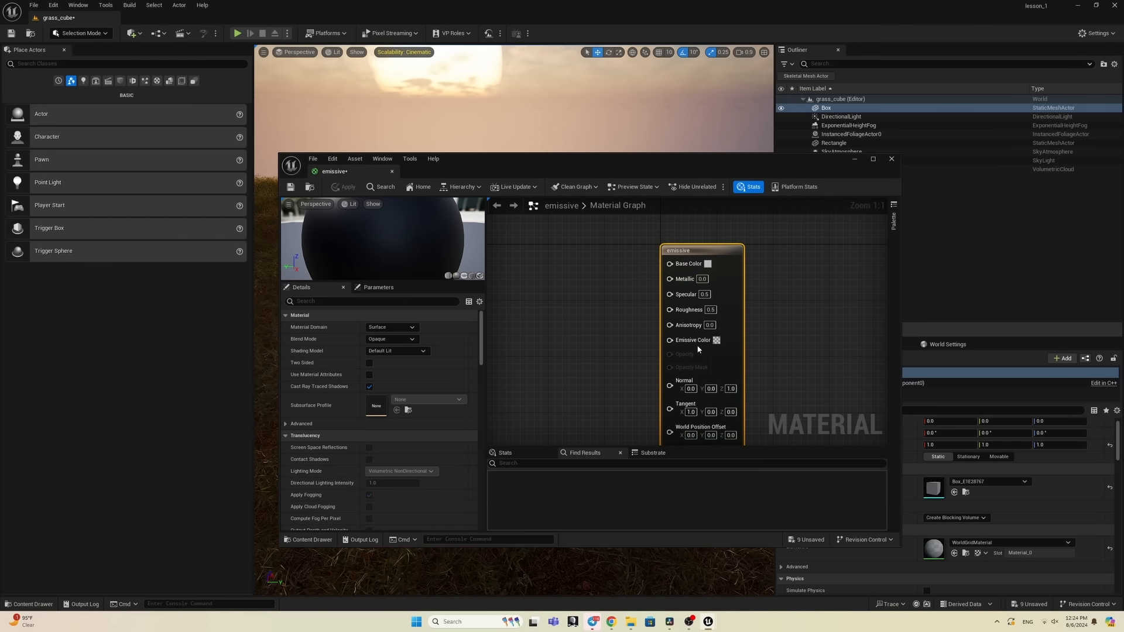
pyautogui.moveTo(697, 344); pyautogui.dragTo(624, 284, button='right')
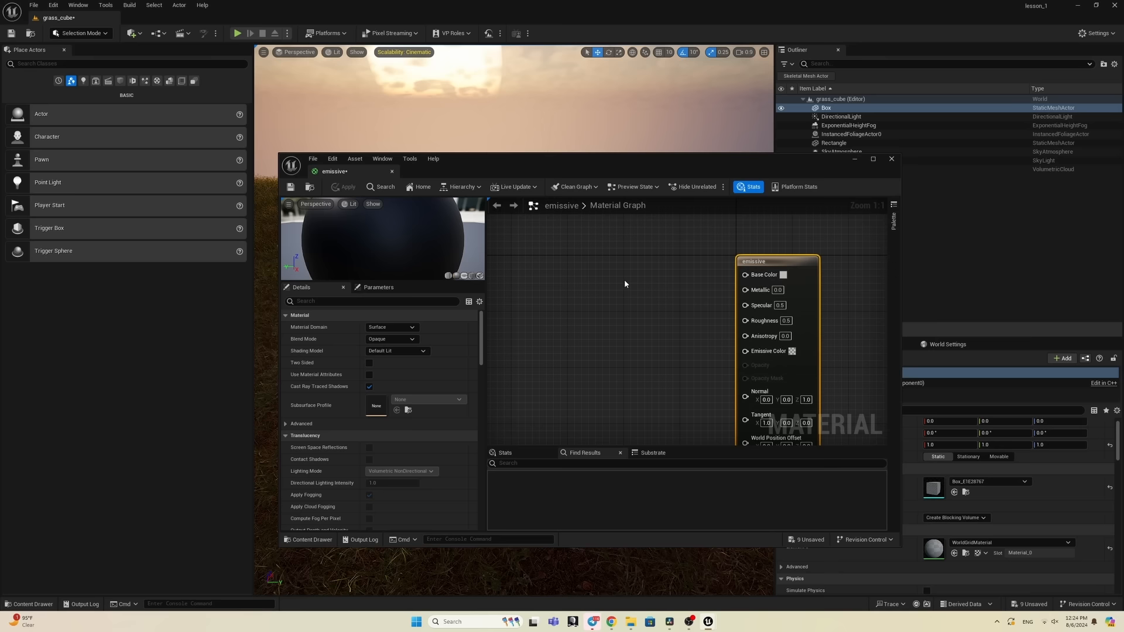
# Step: Add a Constant3Vector node beside the main node in the emissive material graph
pyautogui.click(588, 277)
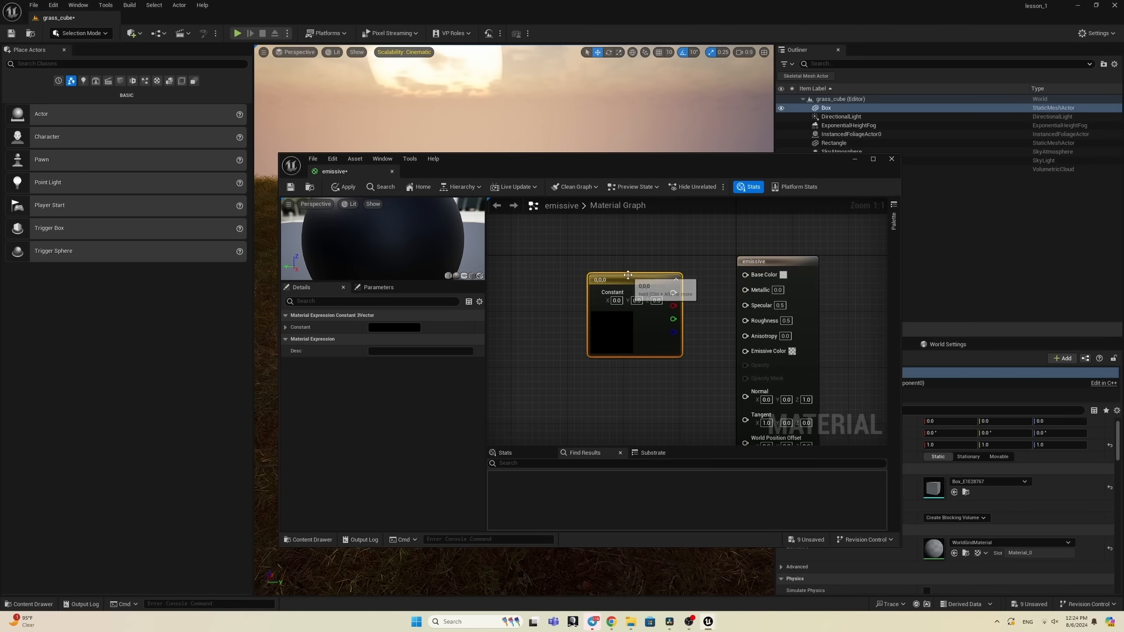
pyautogui.press('Delete')
pyautogui.rightClick(608, 283)
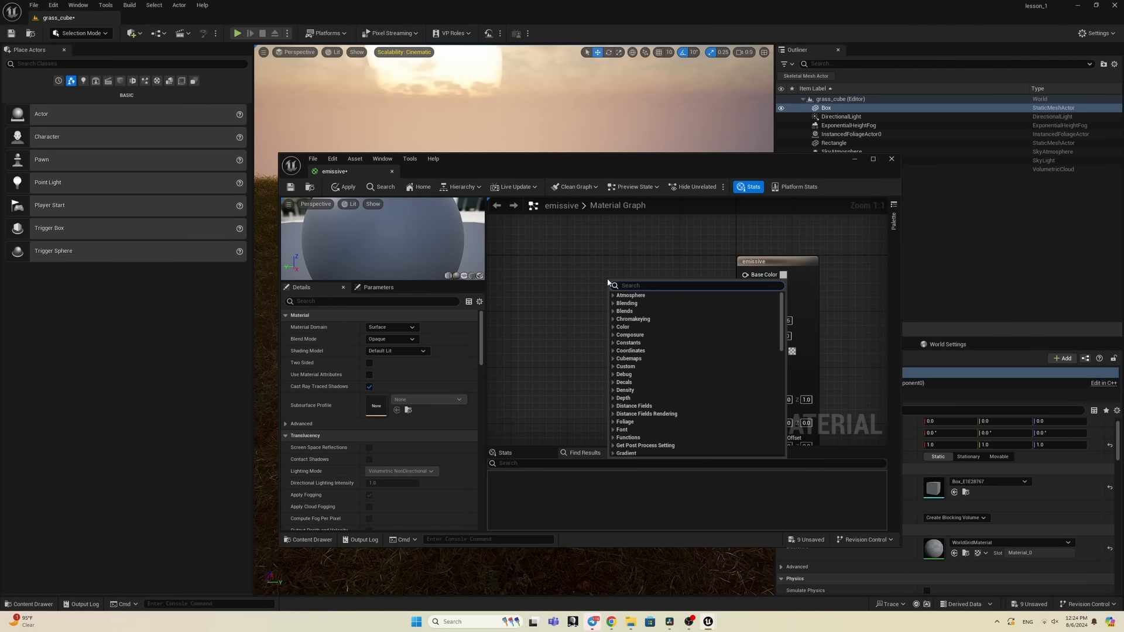
pyautogui.write('3')
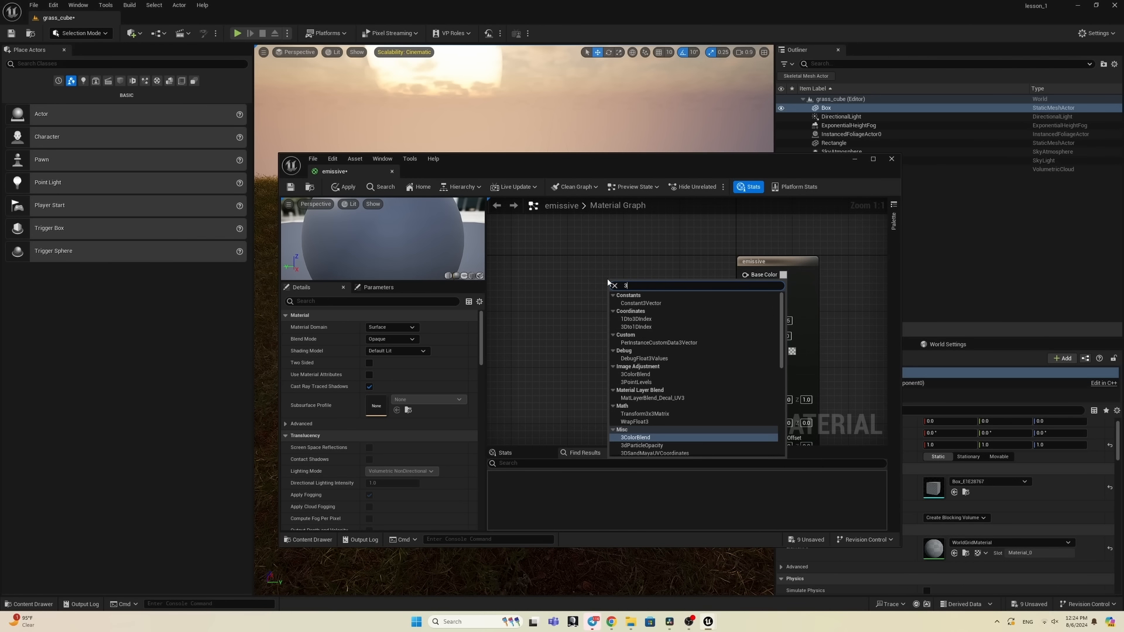
pyautogui.click(668, 303)
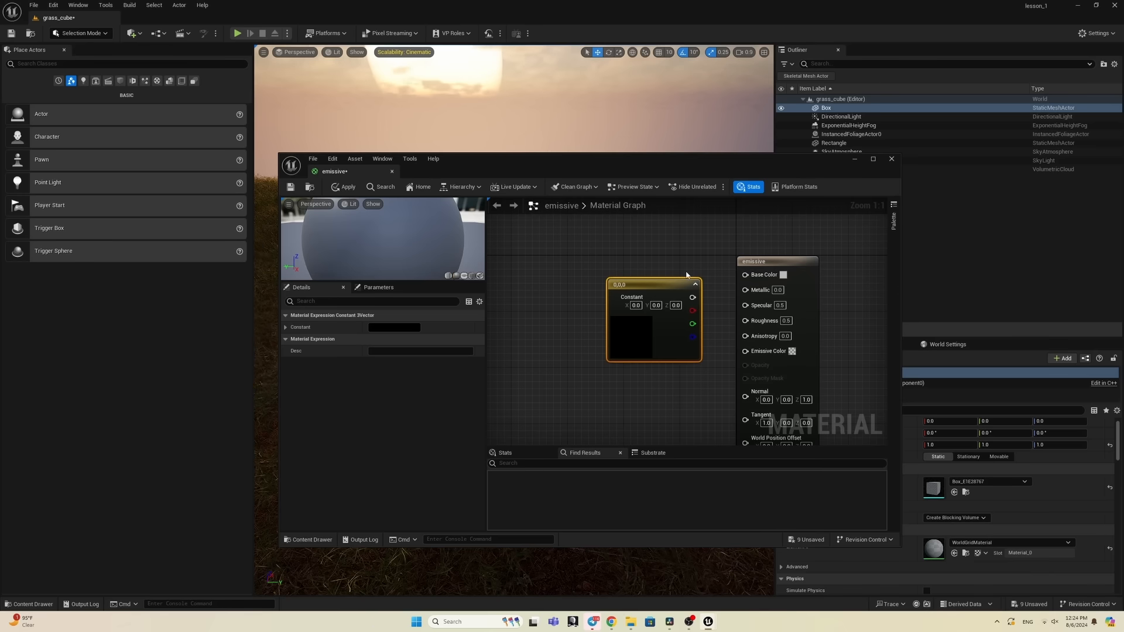
pyautogui.moveTo(669, 285); pyautogui.dragTo(589, 307)
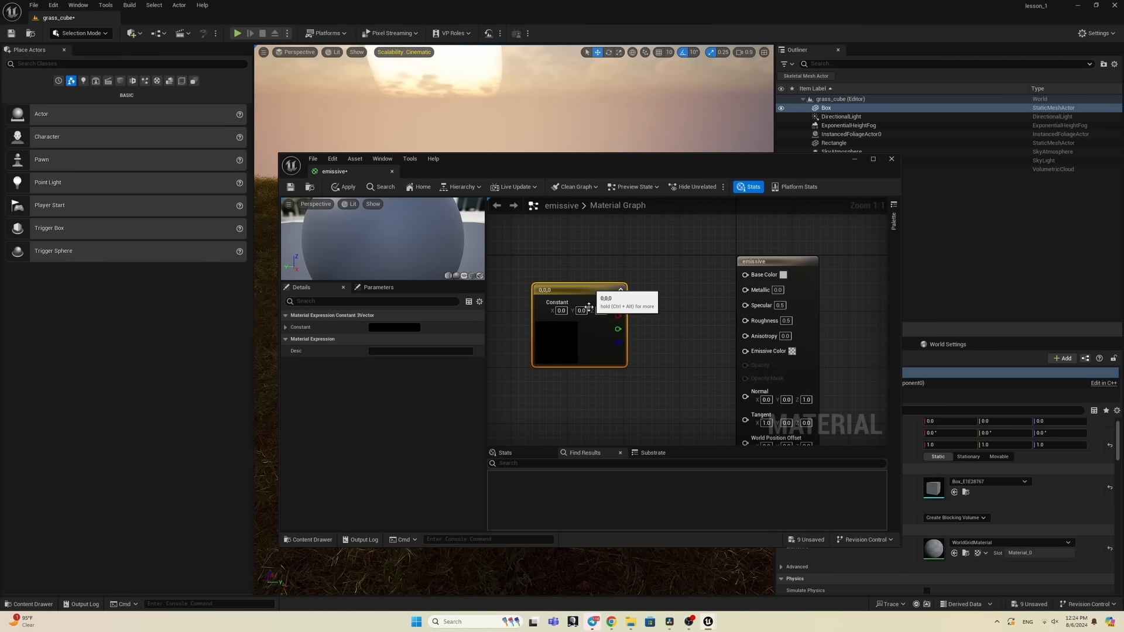
# Step: Set the Constant3Vector color to pale yellow with R 0.930069, G 1.0 and B 0.24481
pyautogui.doubleClick(569, 338)
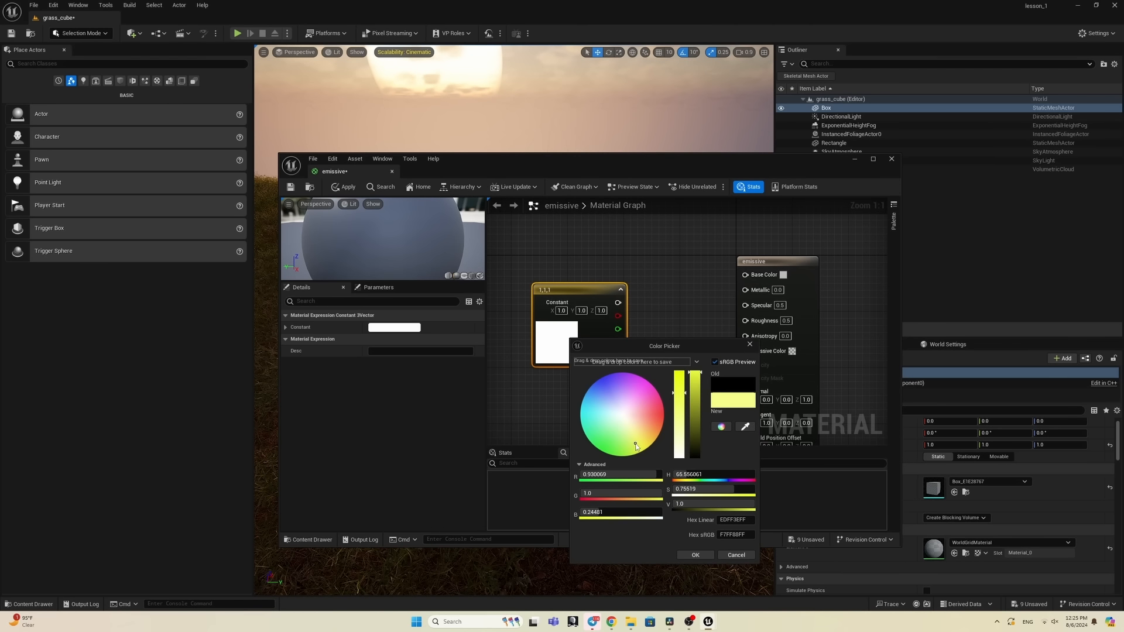
pyautogui.click(696, 554)
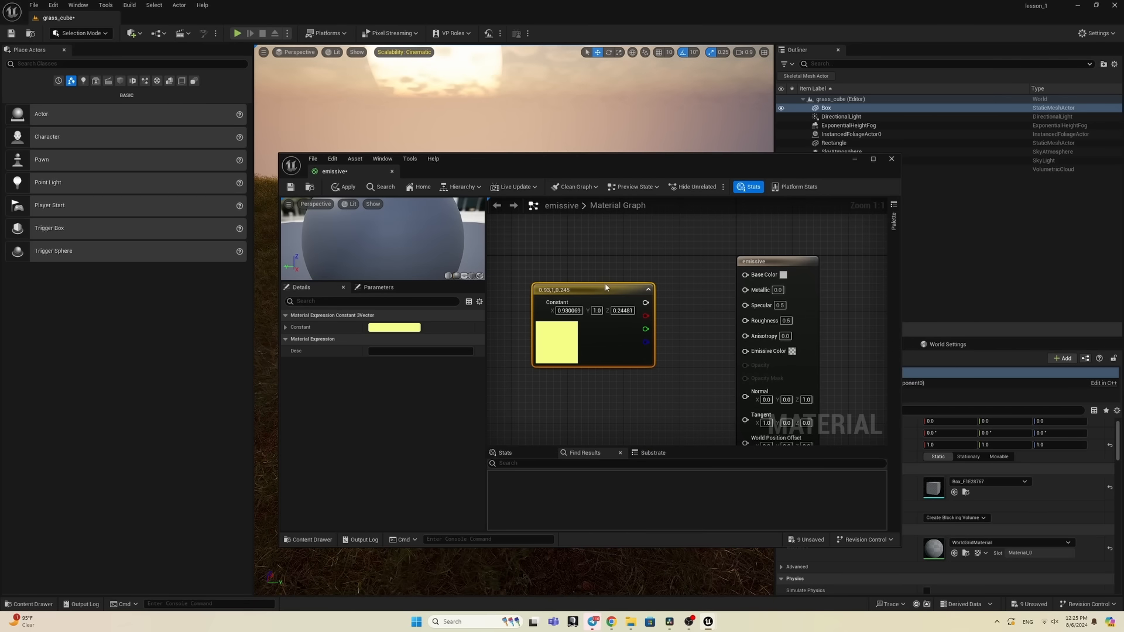
pyautogui.moveTo(606, 288); pyautogui.dragTo(589, 283)
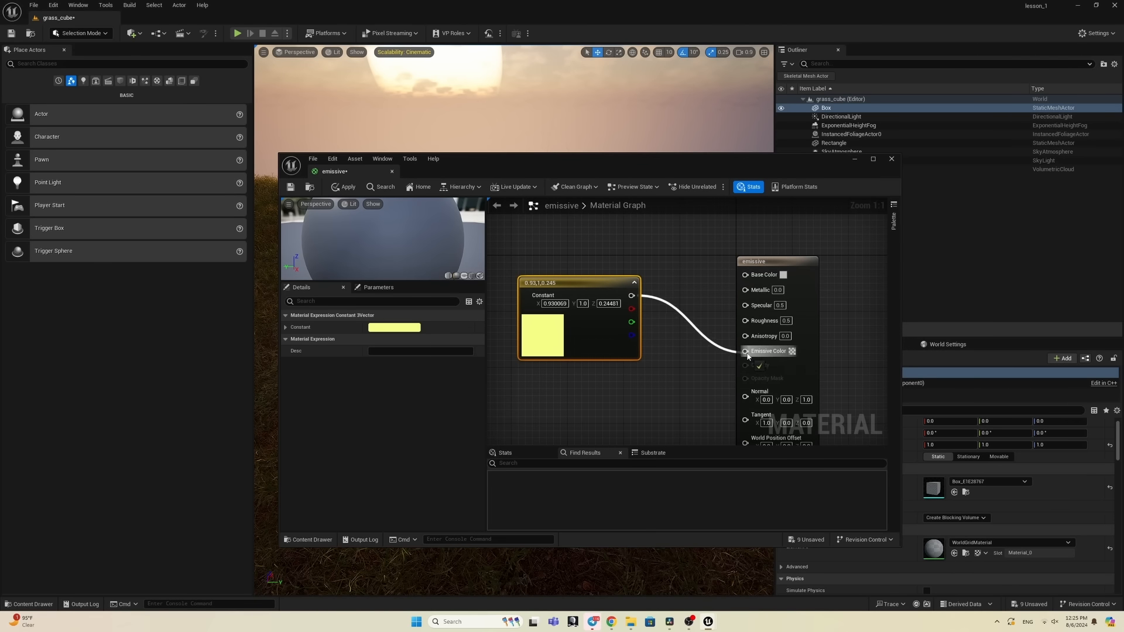
# Step: Connect the yellow vector's output to Emissive Color and close the material, applying its changes
pyautogui.moveTo(747, 356); pyautogui.dragTo(746, 357)
pyautogui.click(892, 159)
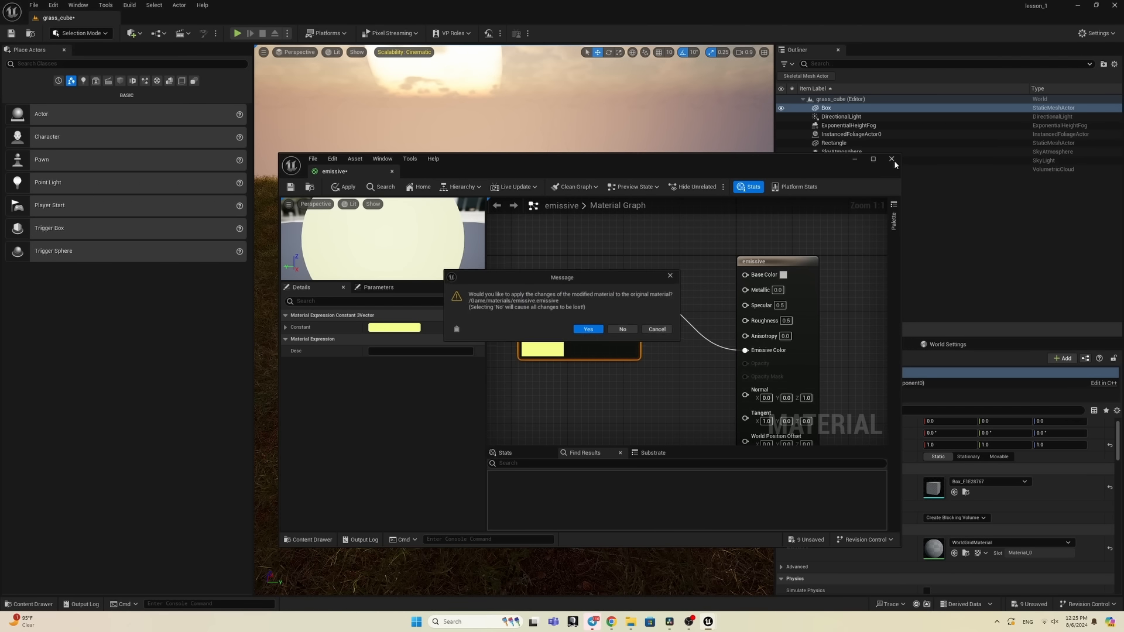
pyautogui.click(589, 329)
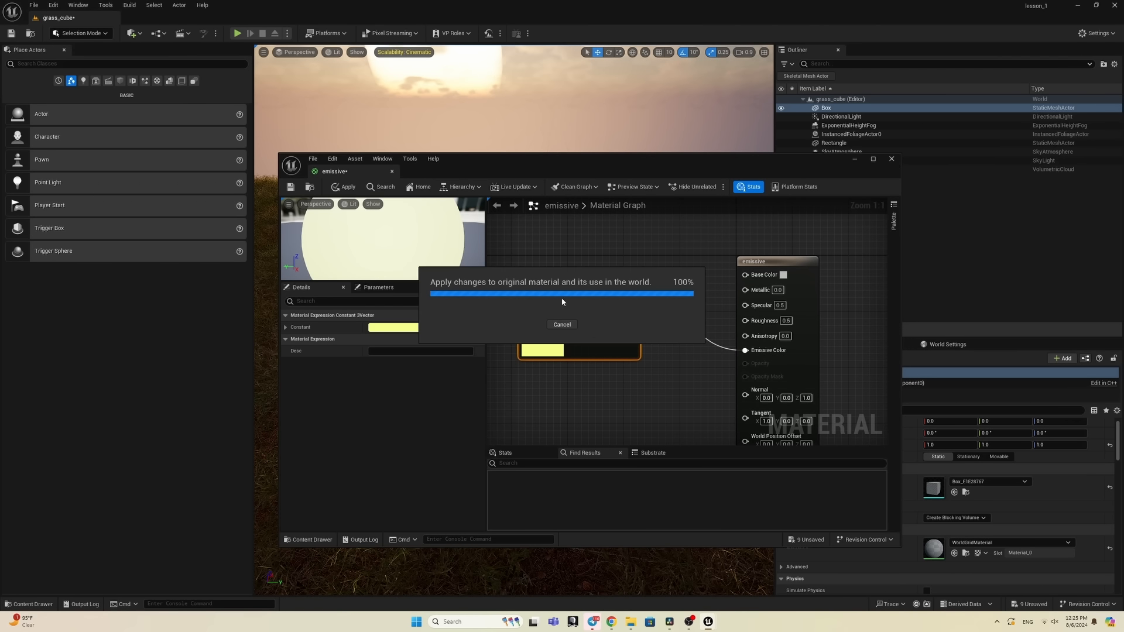
# Step: Create a material instance from the emissive material and assign it to the box in the level
pyautogui.click(31, 604)
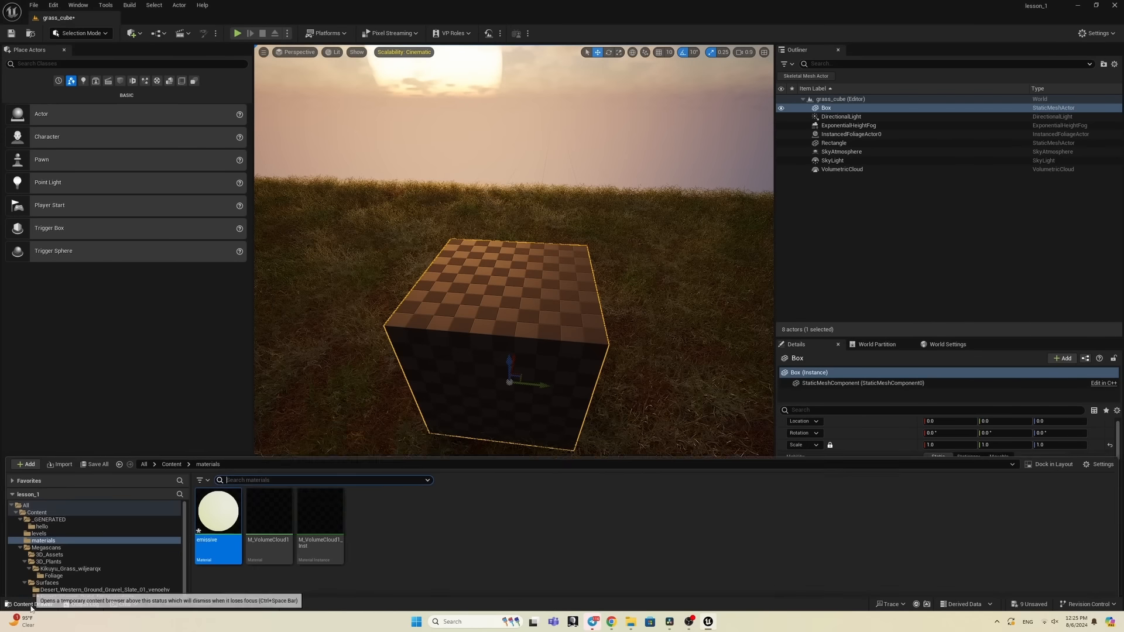
pyautogui.rightClick(235, 471)
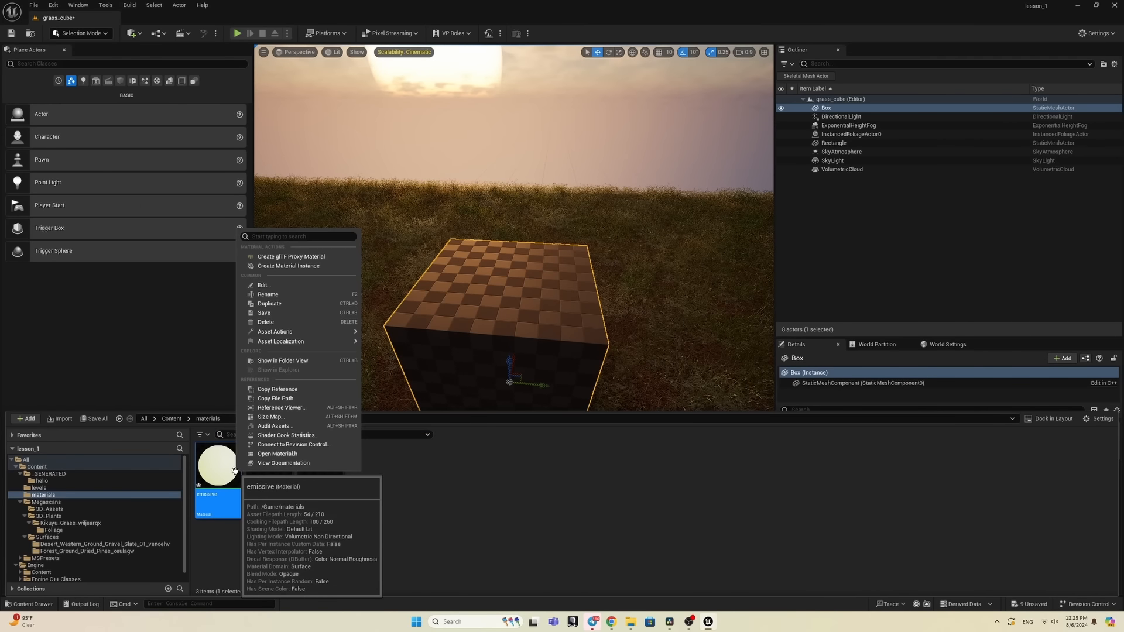
pyautogui.click(294, 266)
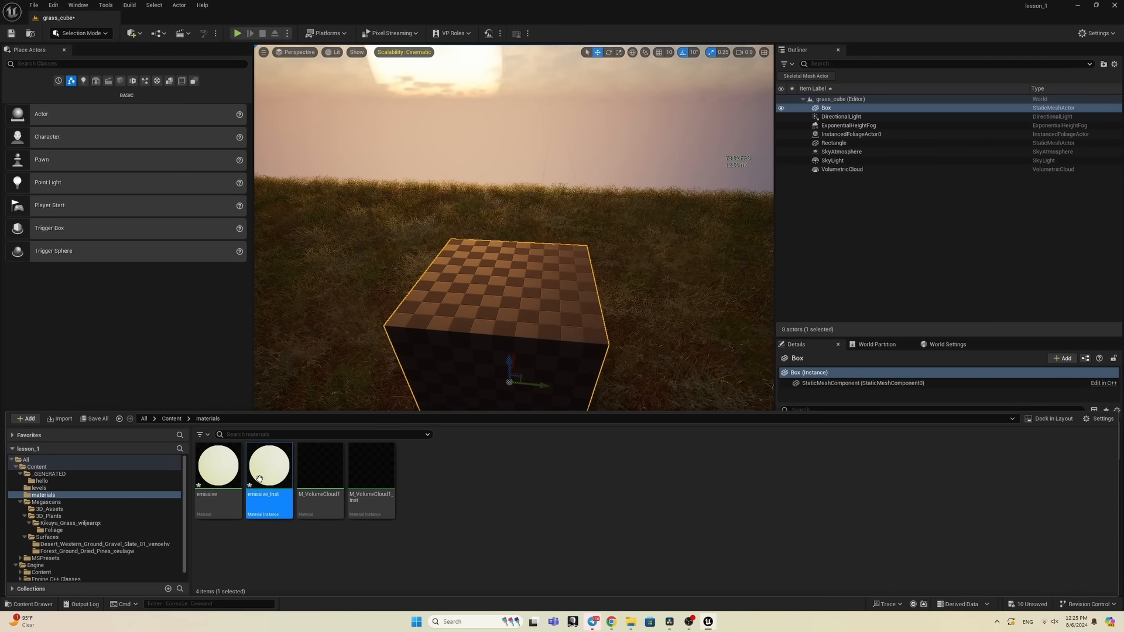
pyautogui.moveTo(484, 294); pyautogui.dragTo(495, 307)
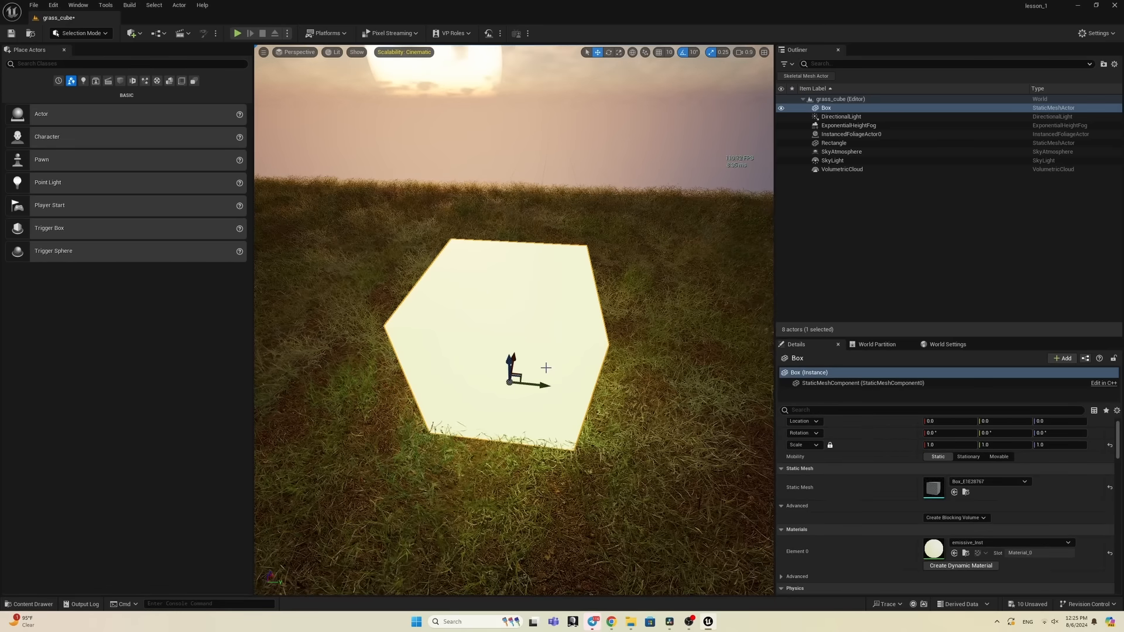
# Step: Examine the glowing box and its light on the grass from farther back, with the box deselected
pyautogui.moveTo(503, 340); pyautogui.dragTo(527, 285, button='right')
pyautogui.scroll(-5, 550, 349)
pyautogui.moveTo(550, 349); pyautogui.dragTo(547, 325, button='right')
pyautogui.press('q')
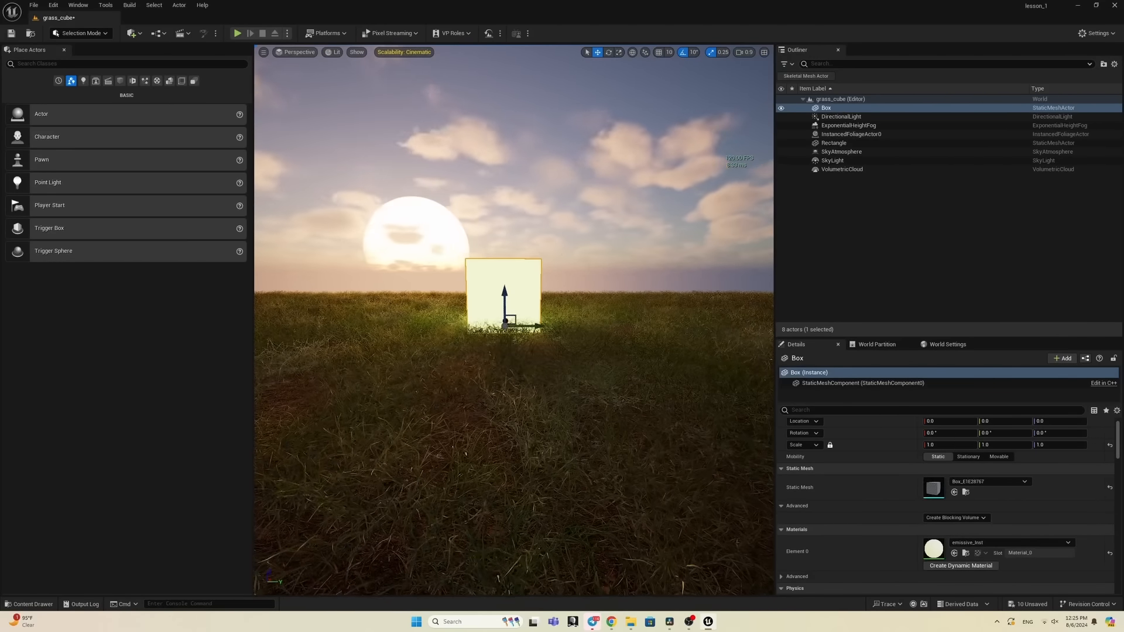
pyautogui.press('Escape')
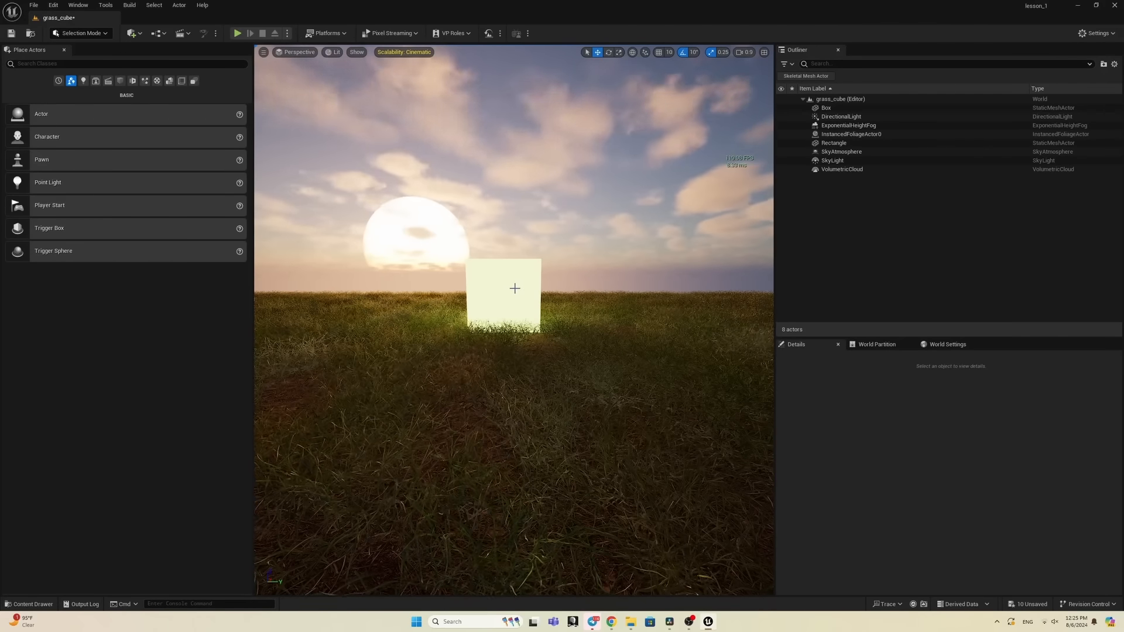
# Step: Select the box and reopen the emissive material's graph, with room below the yellow vector node
pyautogui.click(515, 288)
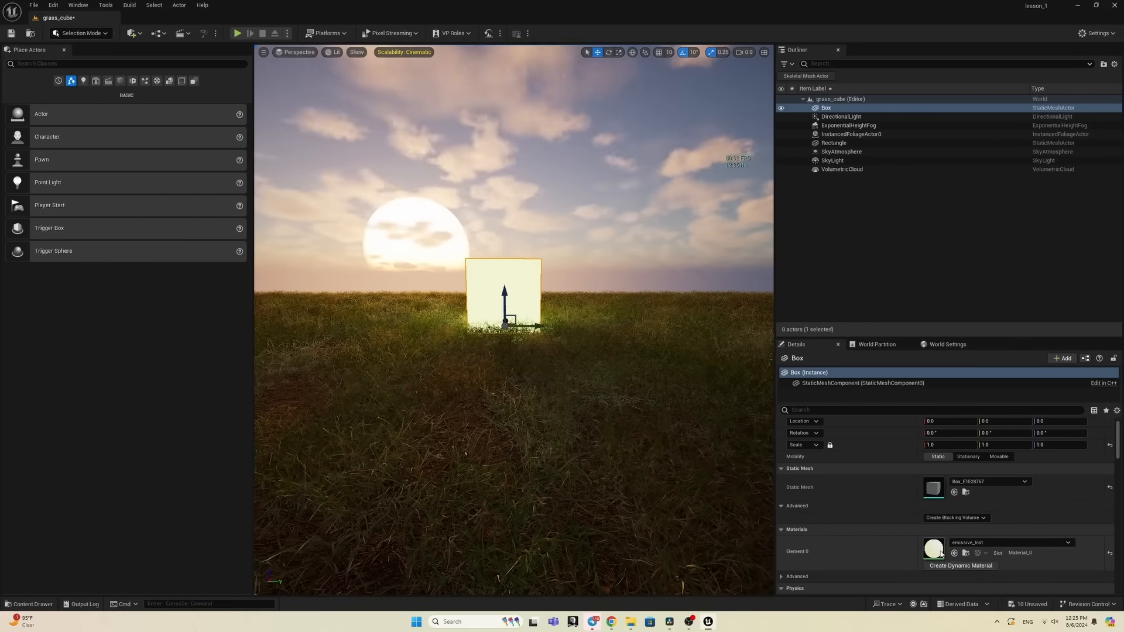
pyautogui.click(33, 605)
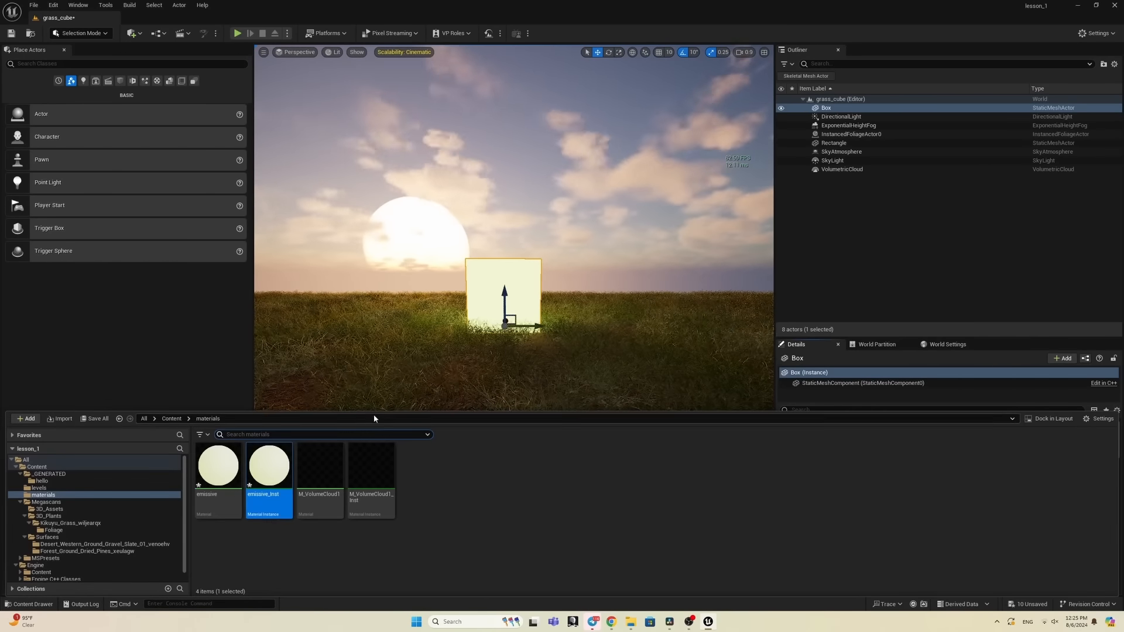
pyautogui.doubleClick(219, 467)
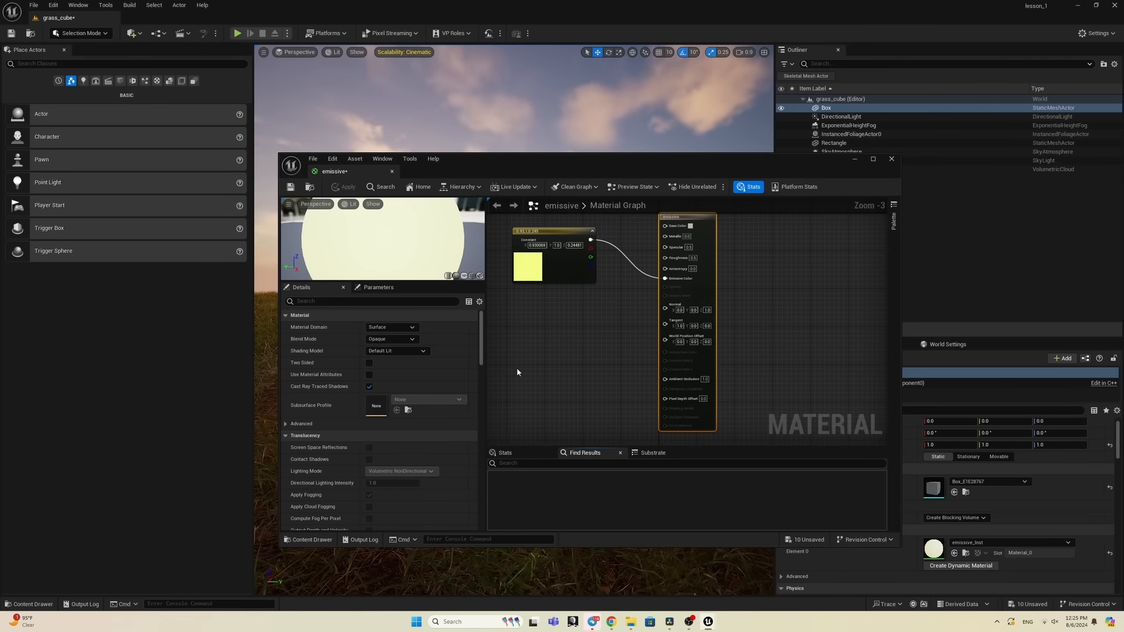
pyautogui.click(556, 252)
pyautogui.scroll(3, 560, 376)
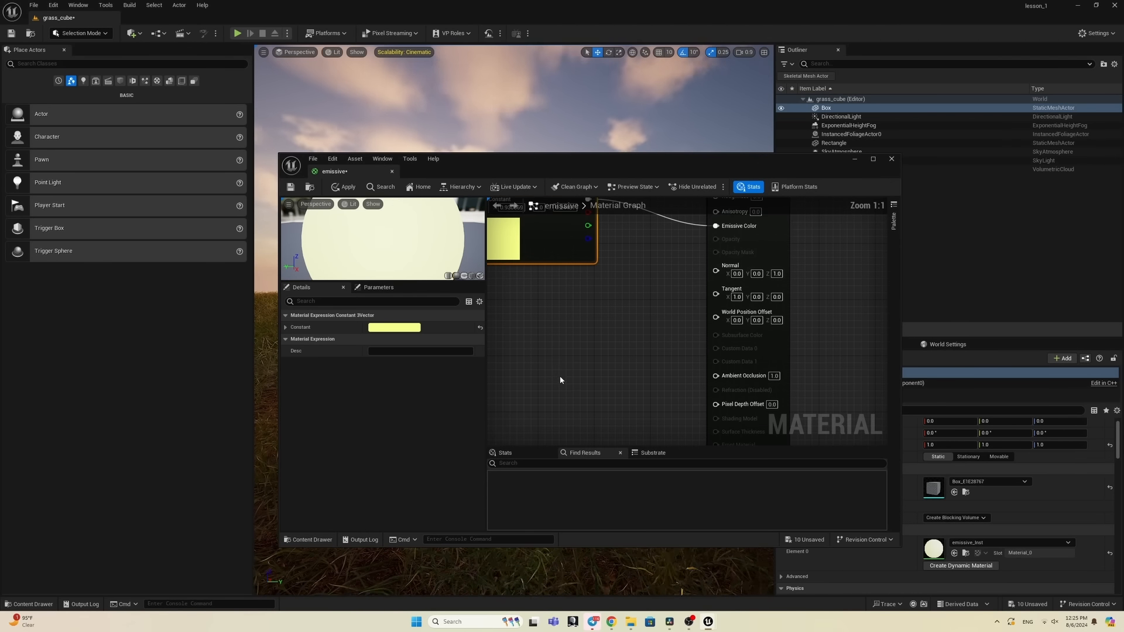
pyautogui.moveTo(559, 359); pyautogui.dragTo(640, 402, button='right')
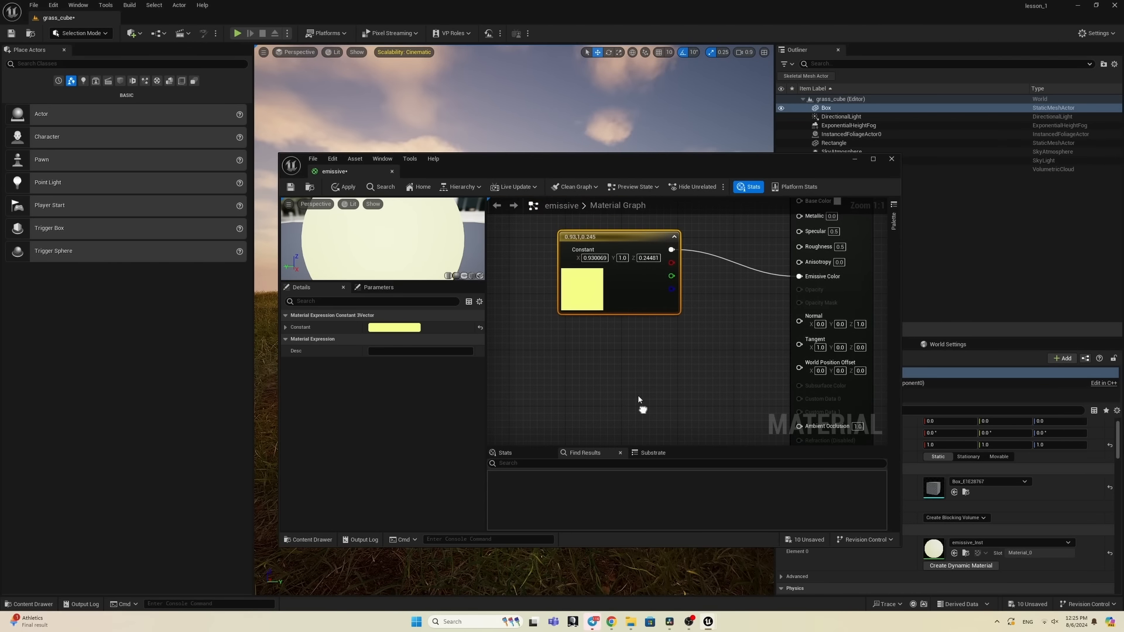
# Step: Add a single-value Constant node below the yellow Constant3Vector node
pyautogui.rightClick(619, 352)
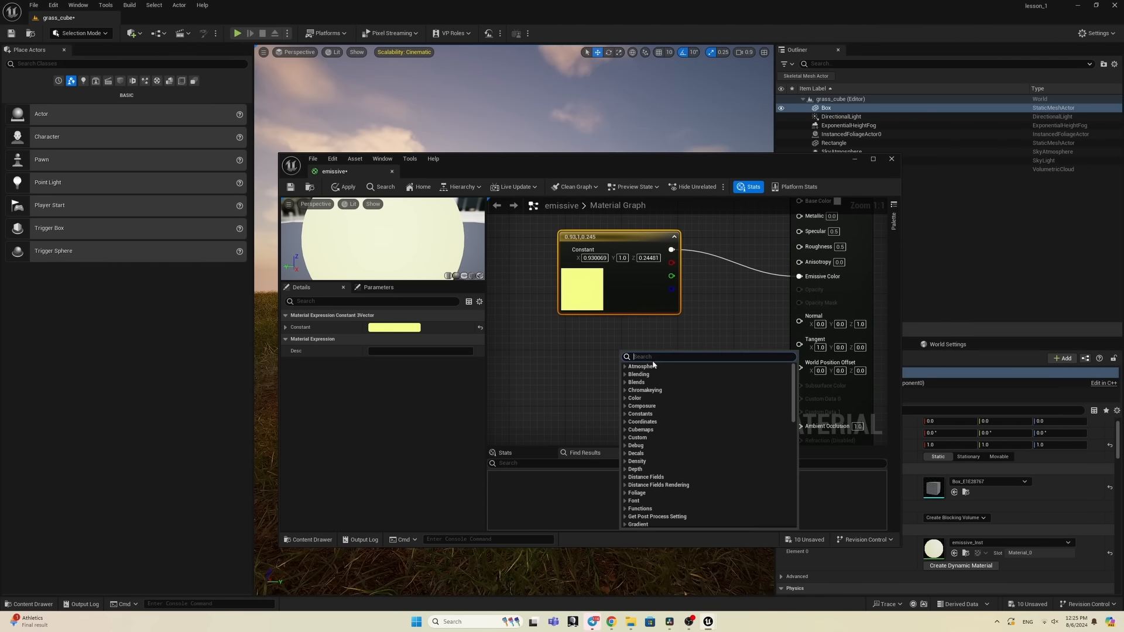
pyautogui.write('1')
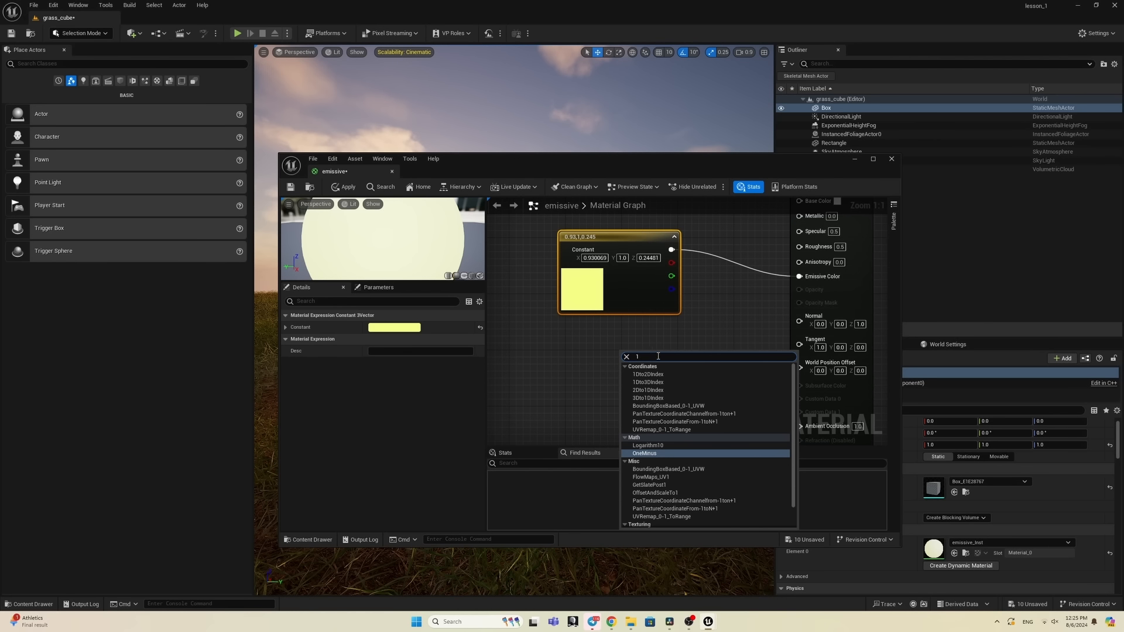
pyautogui.press('BackSpace')
pyautogui.write('con')
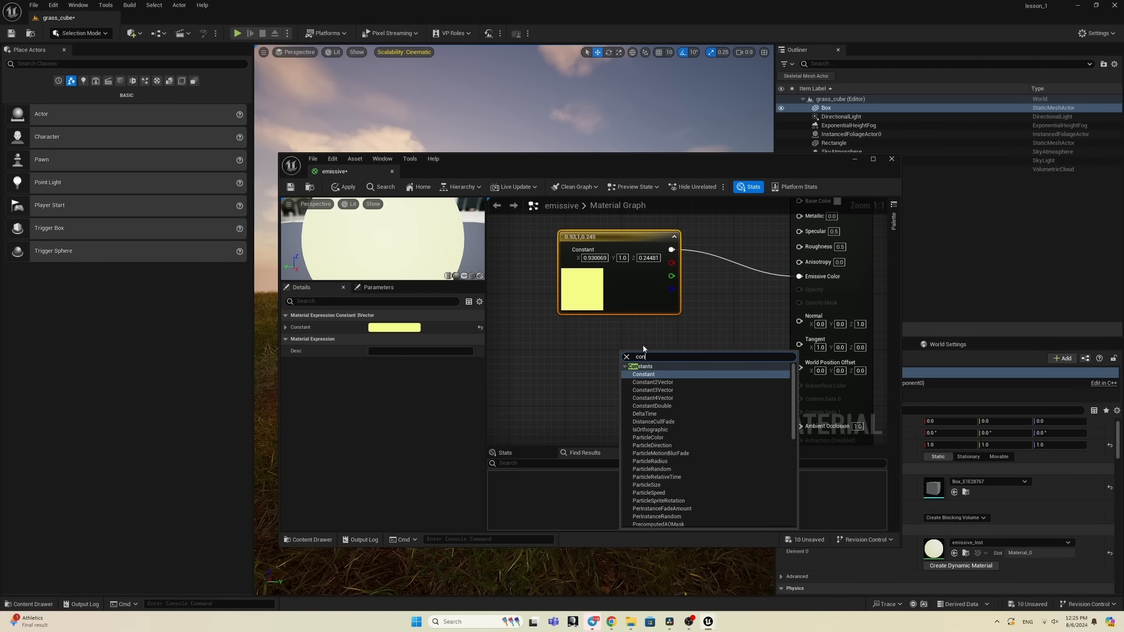
pyautogui.click(663, 375)
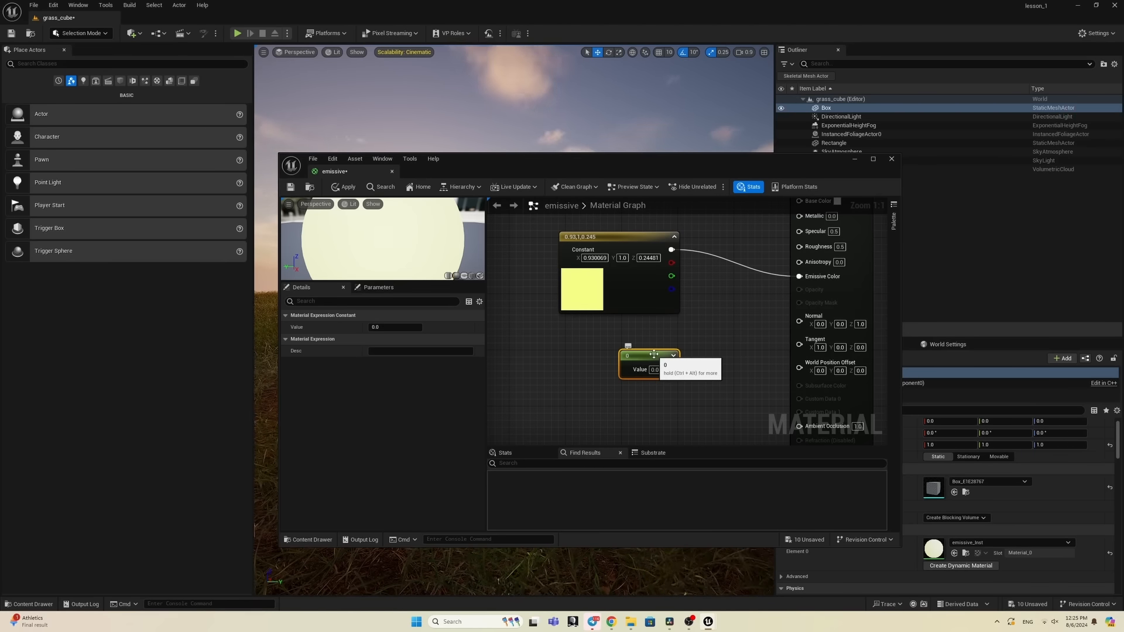
pyautogui.press('Delete')
pyautogui.click(653, 361)
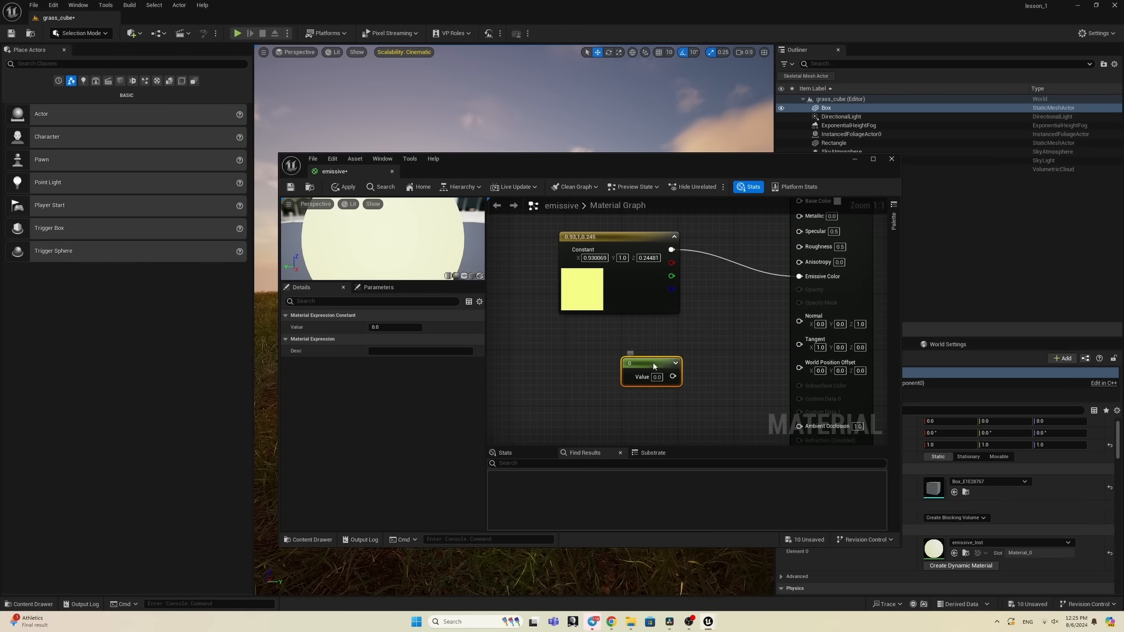
# Step: Add a Multiply node with the yellow vector into A and the Constant into B, and connect its output to Emissive Color
pyautogui.moveTo(708, 359); pyautogui.dragTo(635, 359, button='right')
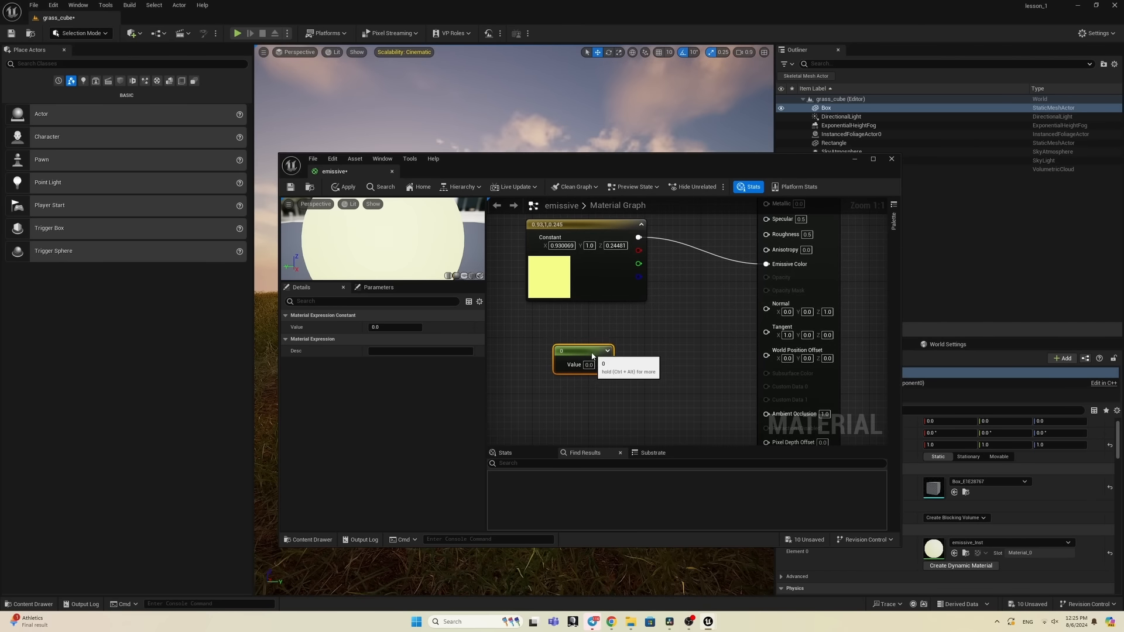
pyautogui.rightClick(657, 328)
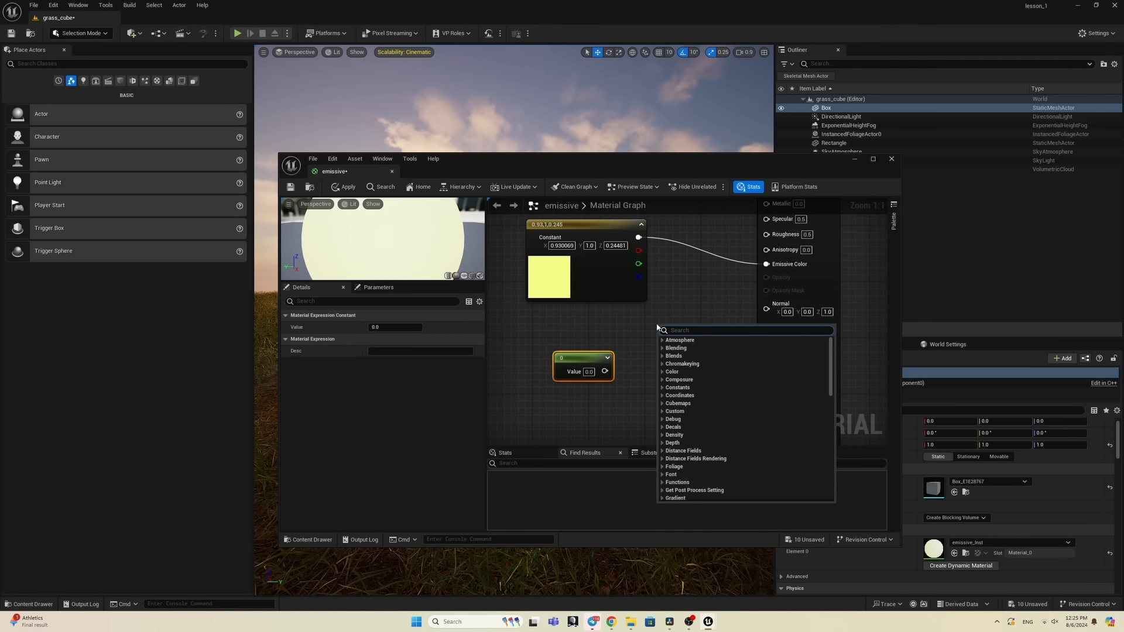
pyautogui.write('mu')
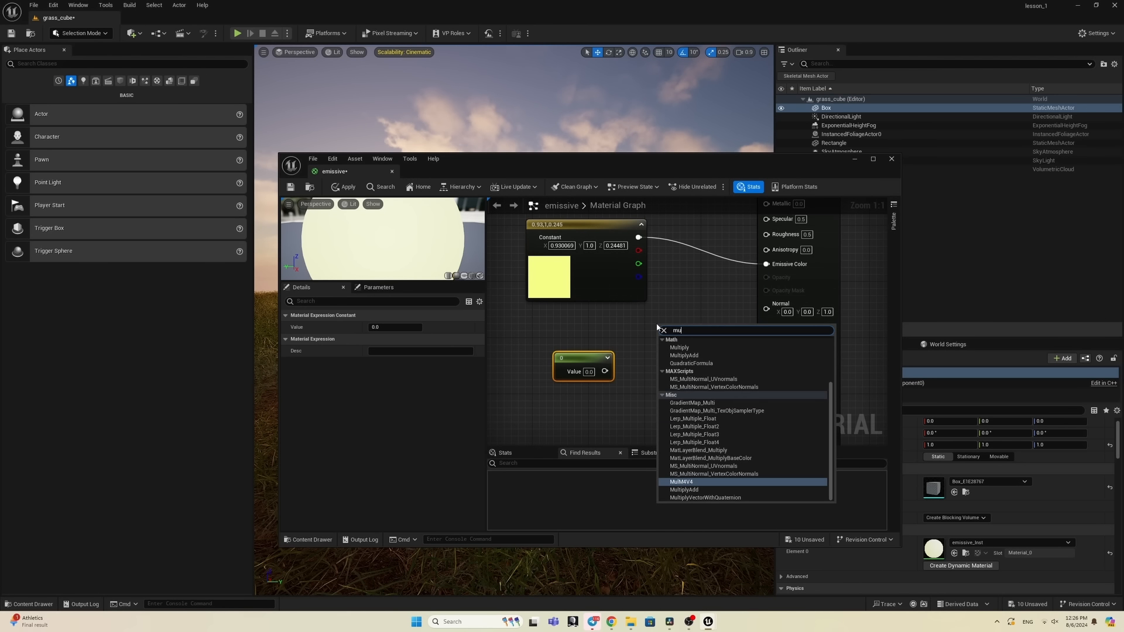
pyautogui.write('lt')
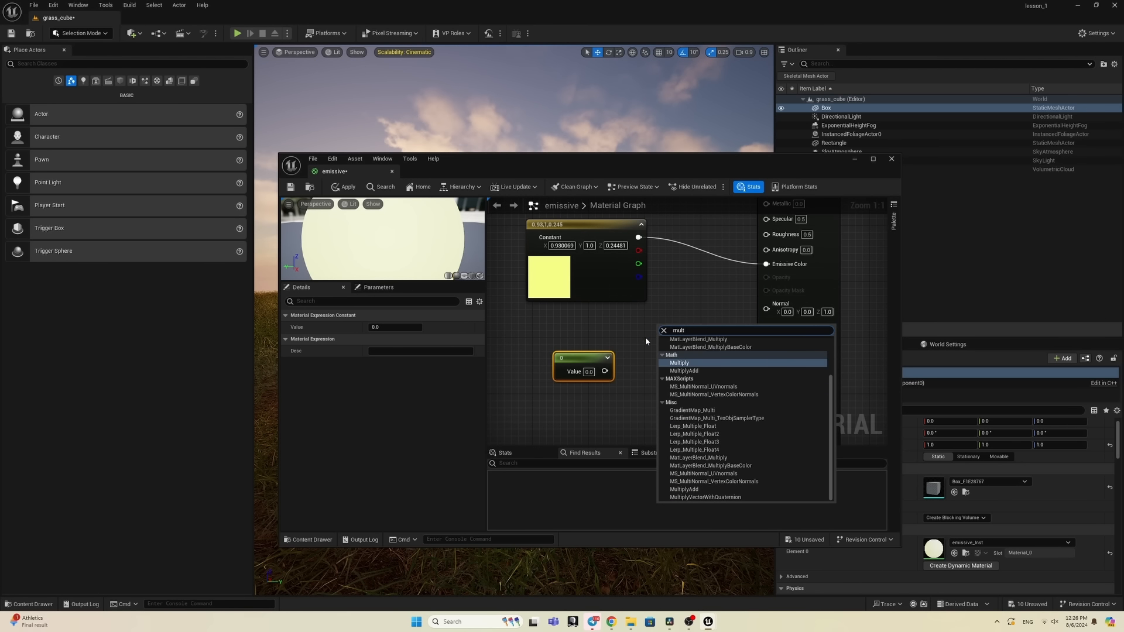
pyautogui.click(695, 363)
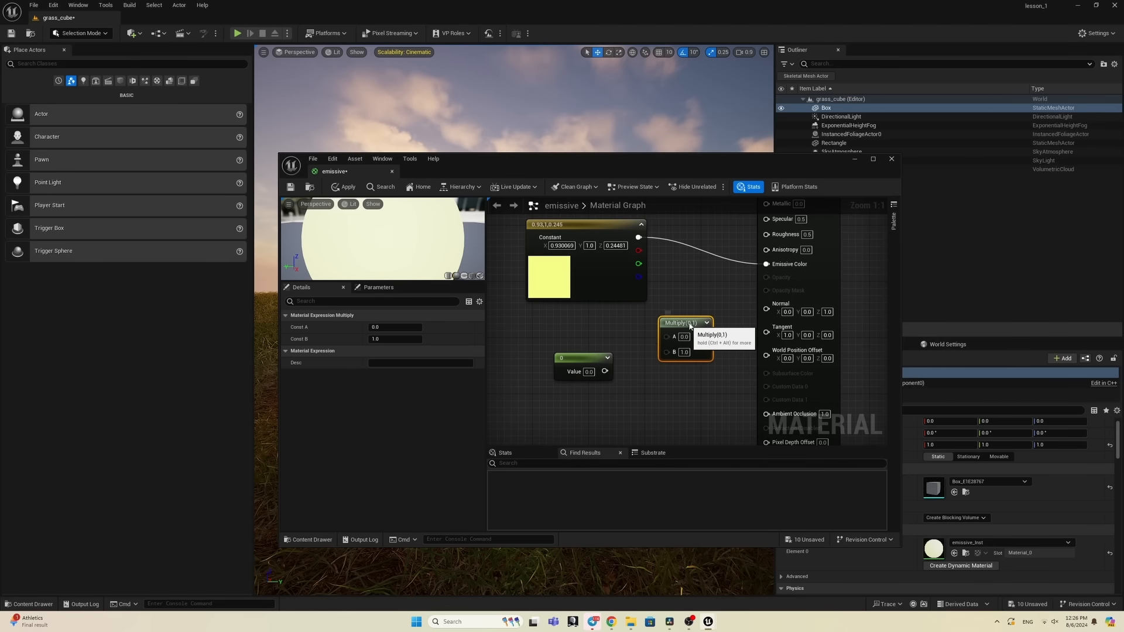
pyautogui.moveTo(689, 328); pyautogui.dragTo(696, 319)
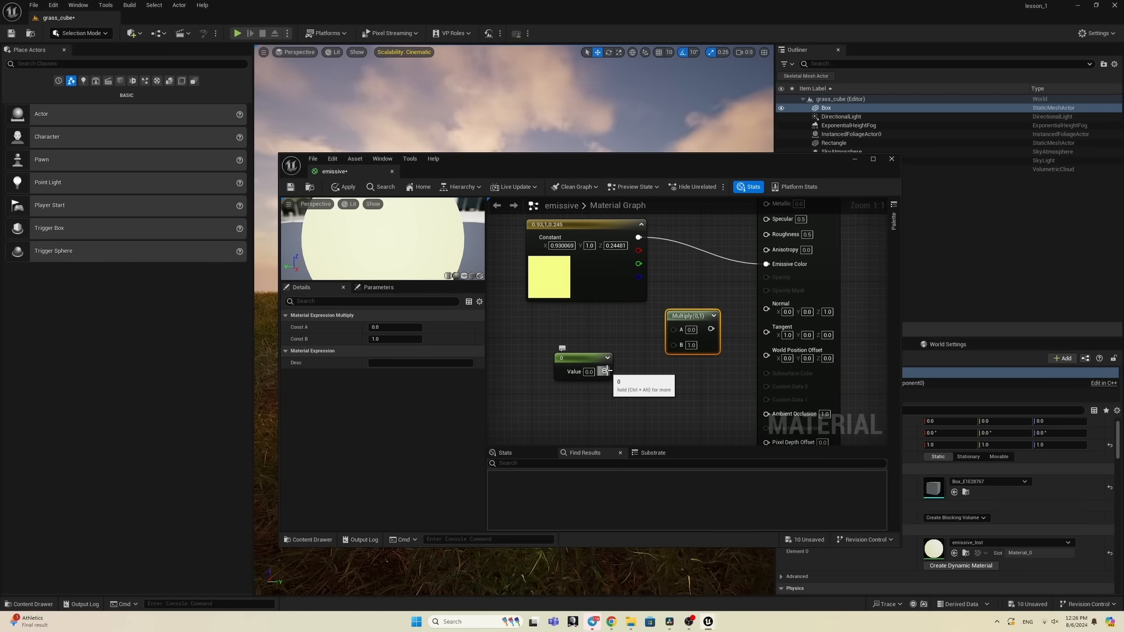
pyautogui.moveTo(605, 372); pyautogui.dragTo(767, 266)
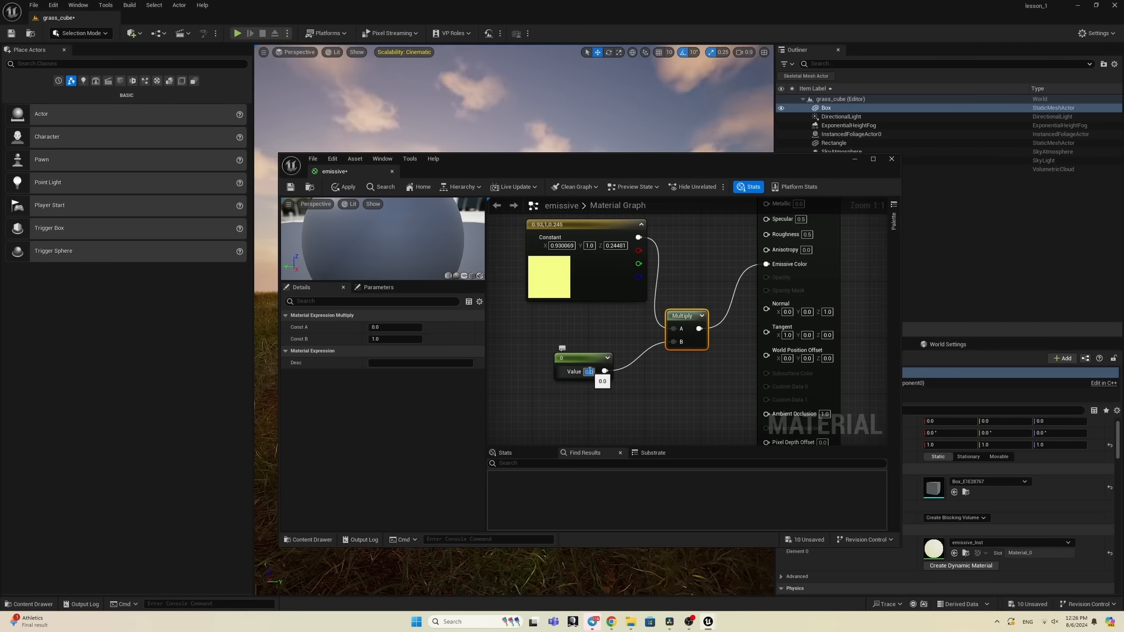
# Step: Try the Constant node at 1 and then 2, and save the material with the box in view
pyautogui.write('1')
pyautogui.press('Return')
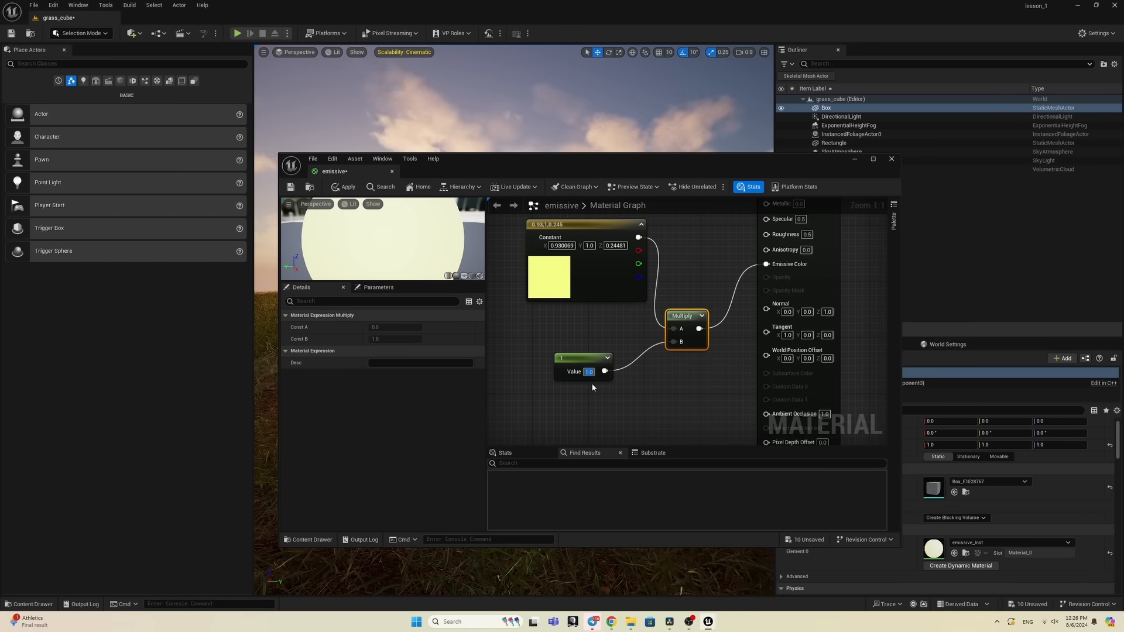
pyautogui.write('2')
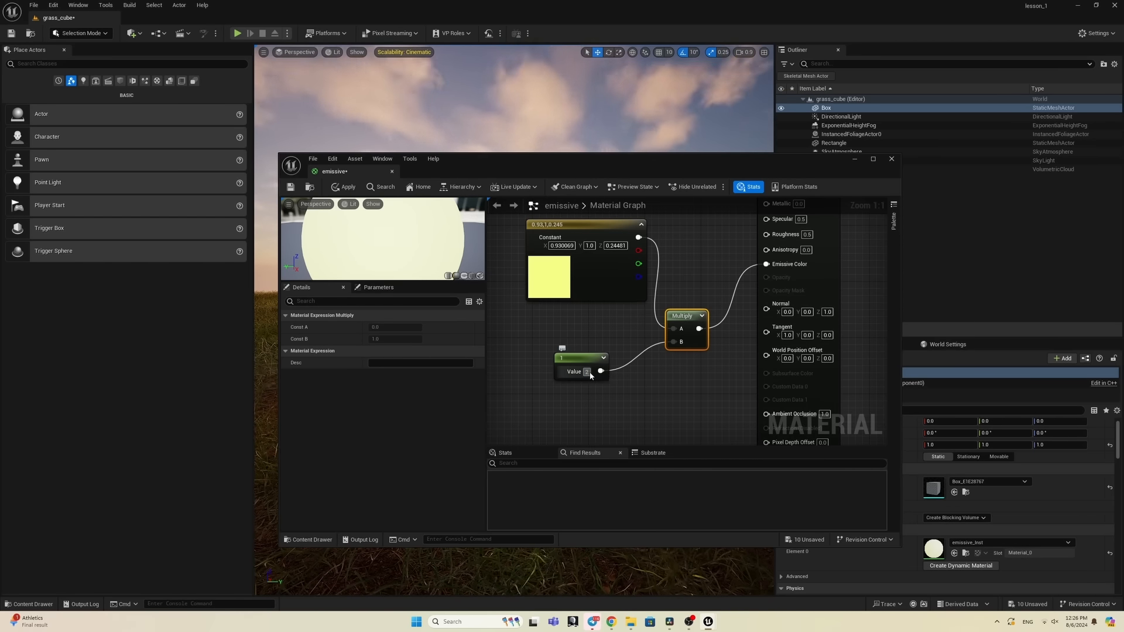
pyautogui.press('Return')
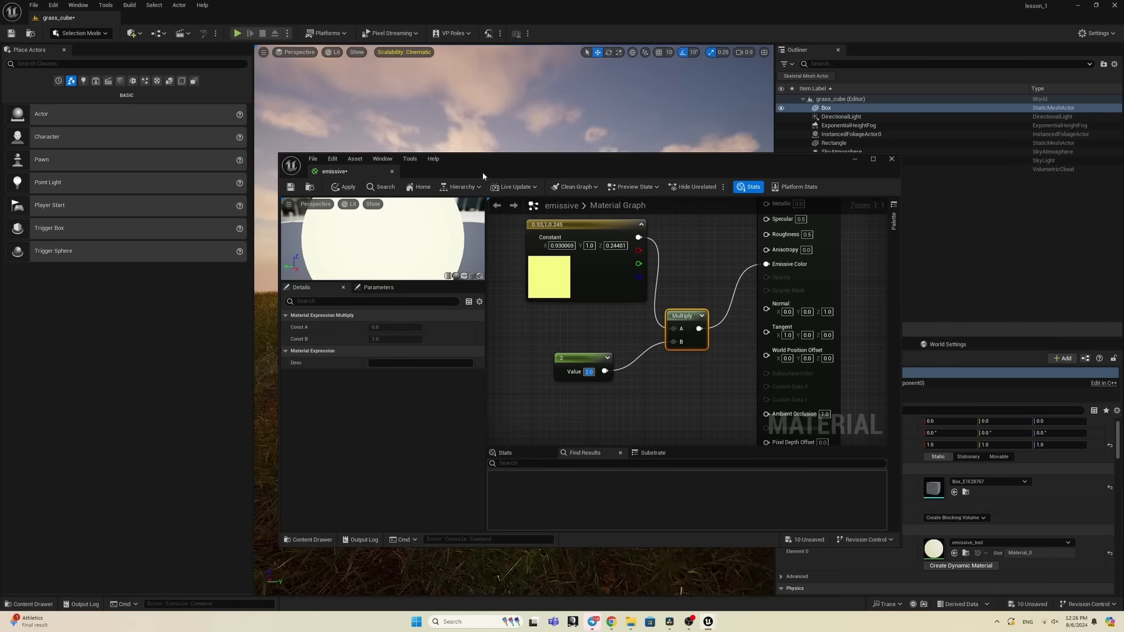
pyautogui.moveTo(483, 176); pyautogui.dragTo(876, 179)
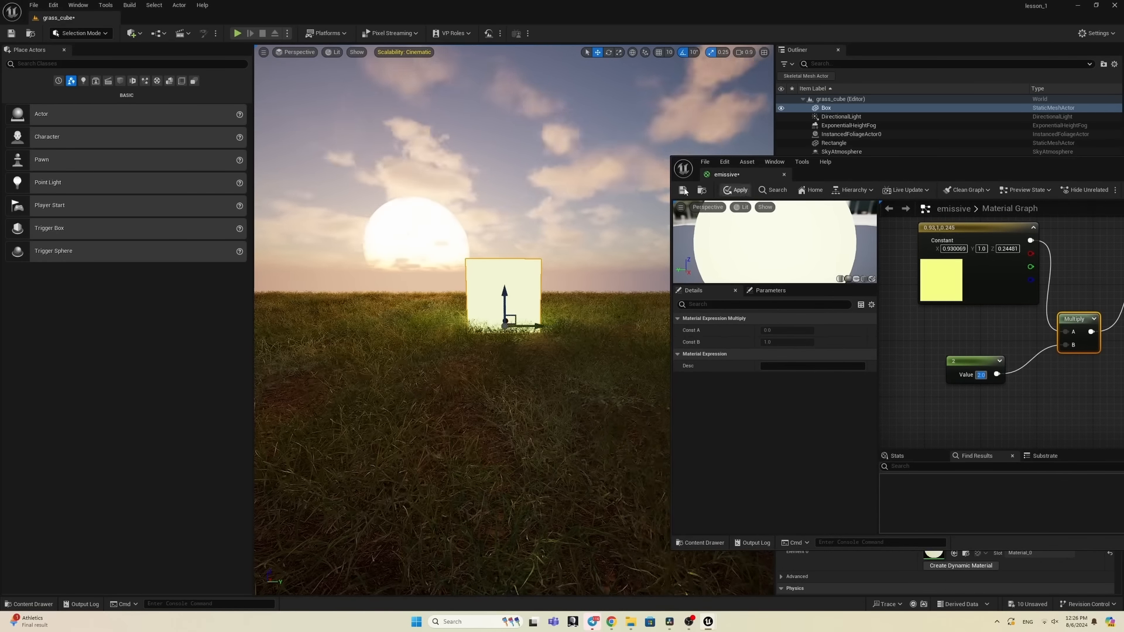
pyautogui.click(682, 191)
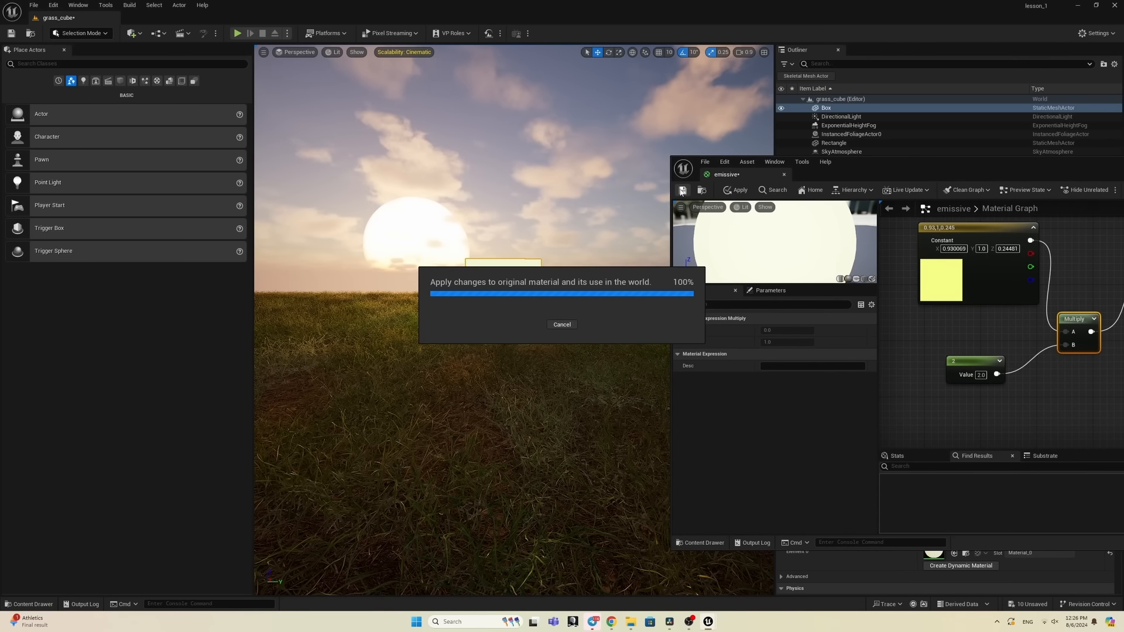
# Step: Try a much stronger glow by setting the Constant node to 10 and saving the material
pyautogui.click(985, 376)
pyautogui.write('1')
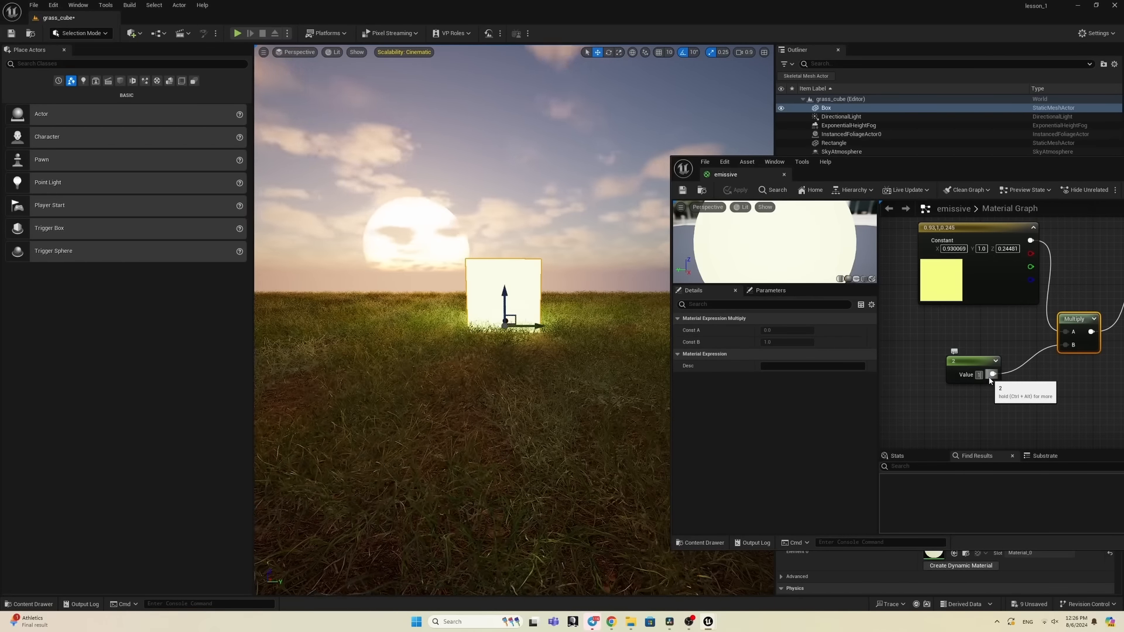
pyautogui.write('0')
pyautogui.press('Return')
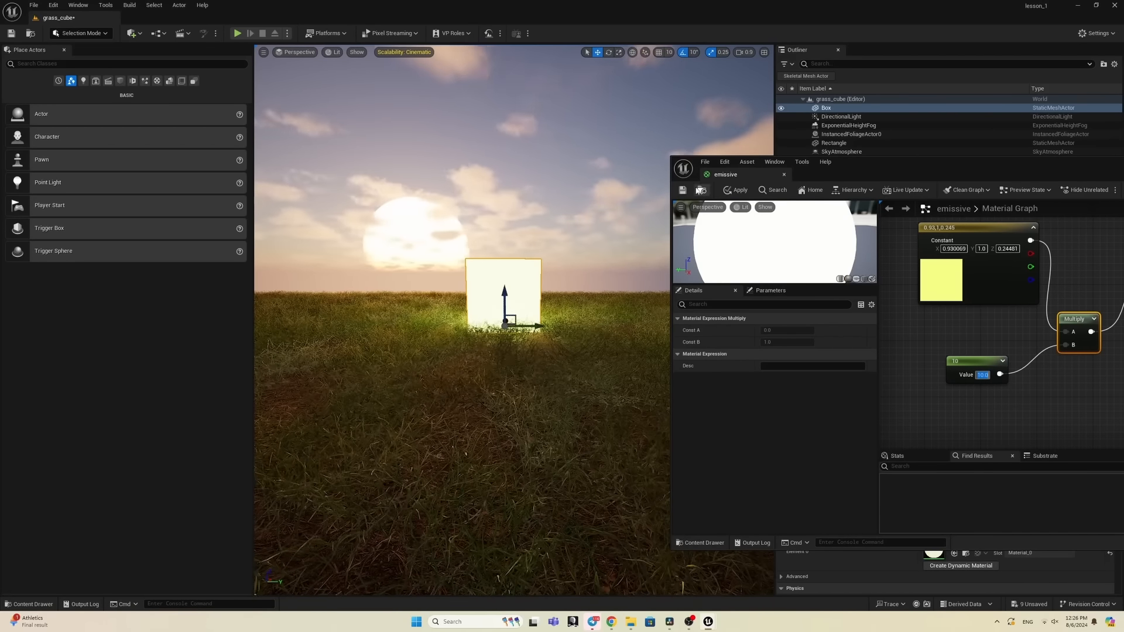
pyautogui.click(683, 191)
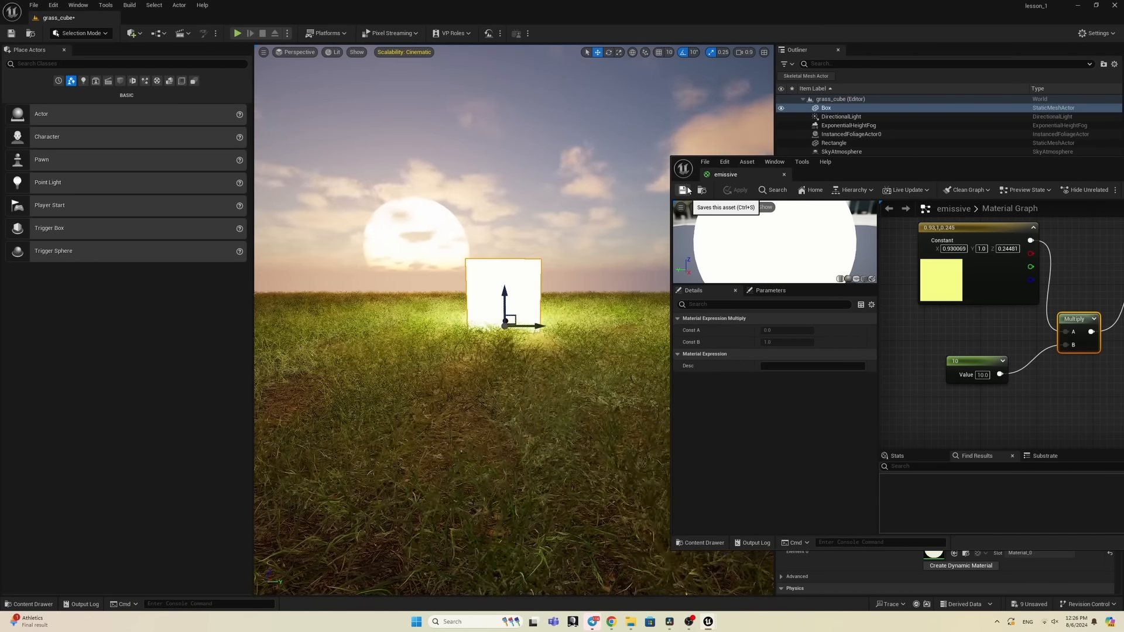
# Step: Set the Constant node's value to 3, save the emissive material and close its editor
pyautogui.click(984, 375)
pyautogui.write('3')
pyautogui.press('Return')
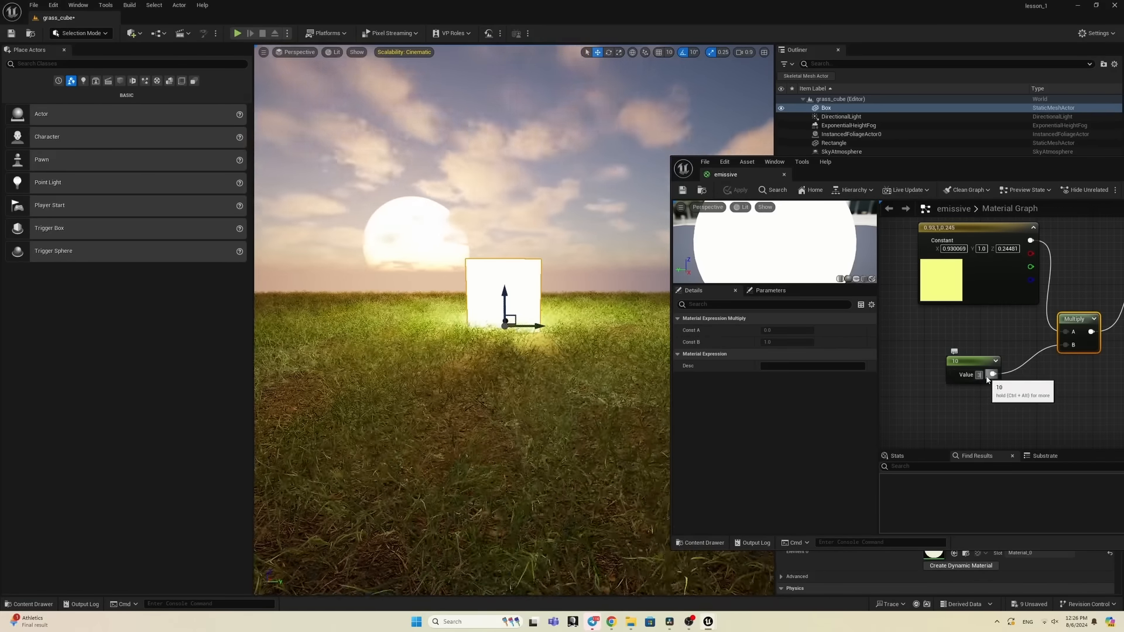
pyautogui.click(683, 191)
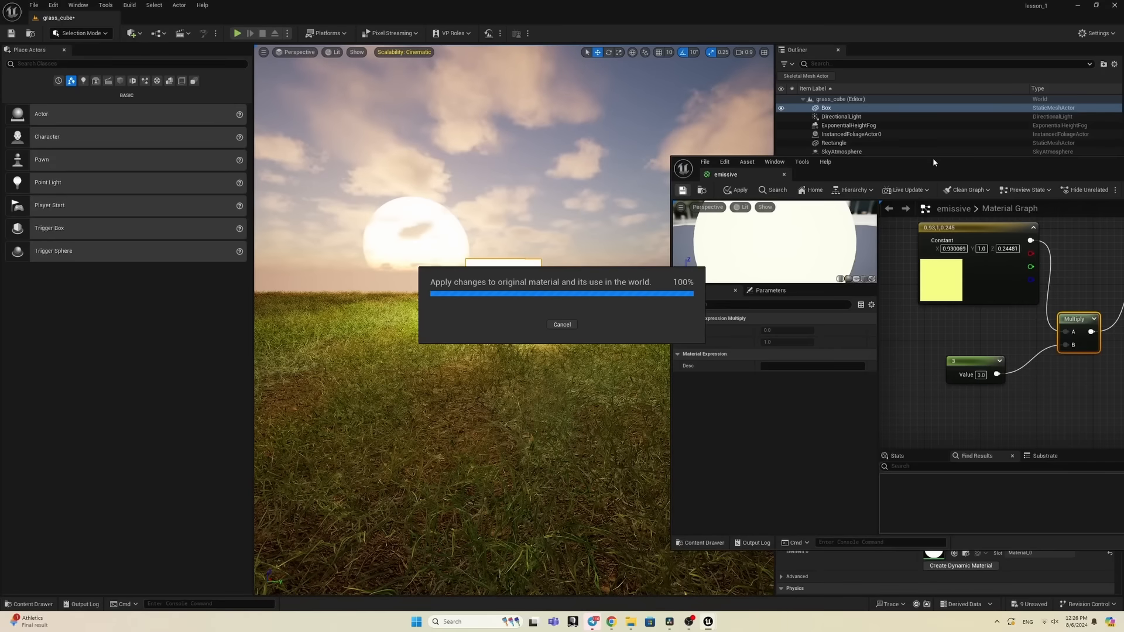
pyautogui.moveTo(936, 164); pyautogui.dragTo(486, 144)
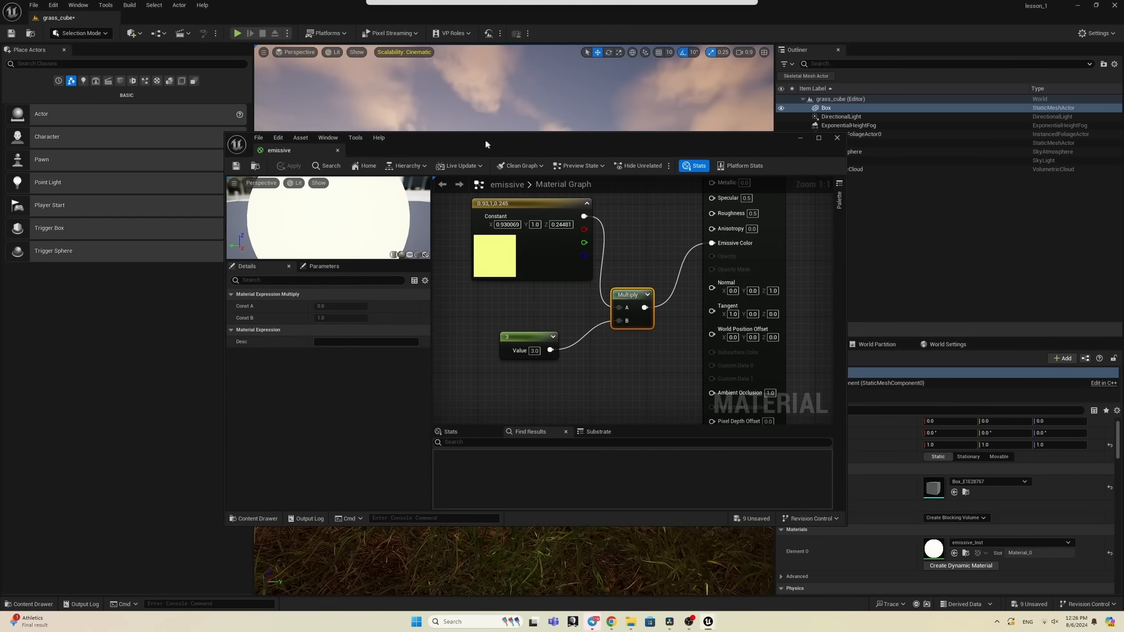
pyautogui.click(836, 139)
# Step: Open the emissive_Inst material instance from the materials folder and check which settings it exposes
pyautogui.click(32, 604)
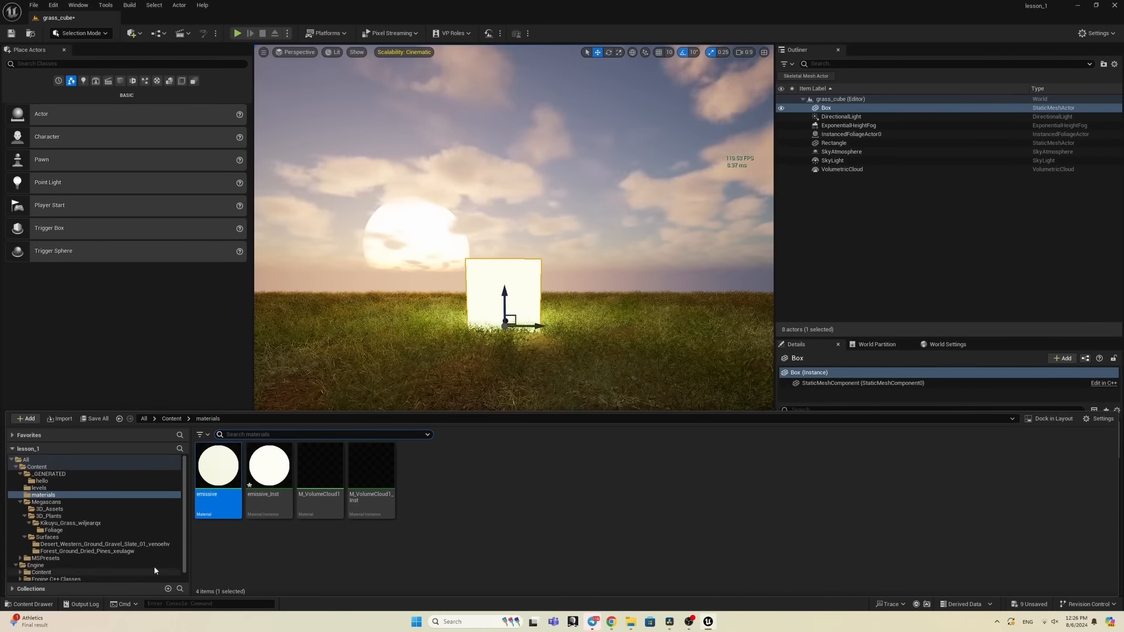
pyautogui.doubleClick(275, 469)
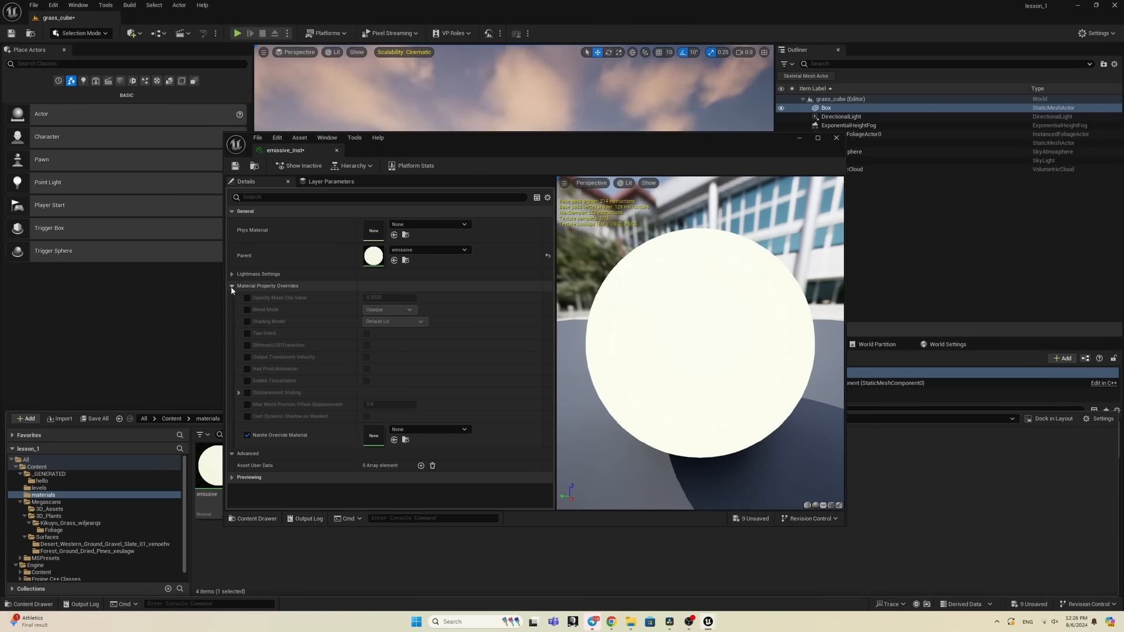
pyautogui.click(273, 286)
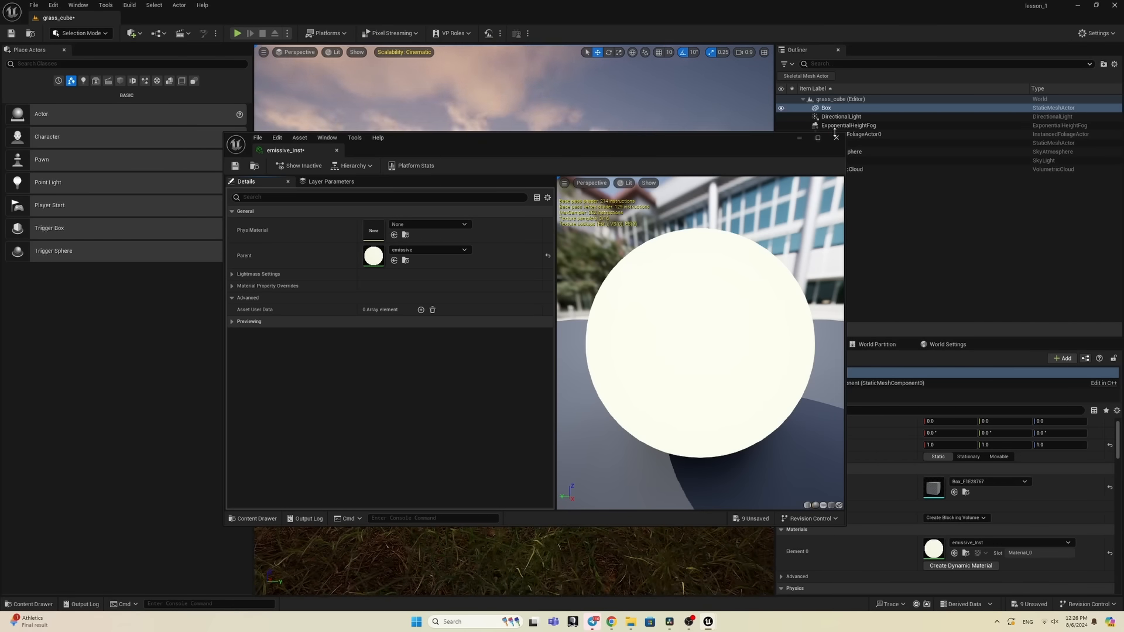
# Step: Reopen the emissive material and convert the Constant node into a parameter named "intensity"
pyautogui.click(43, 604)
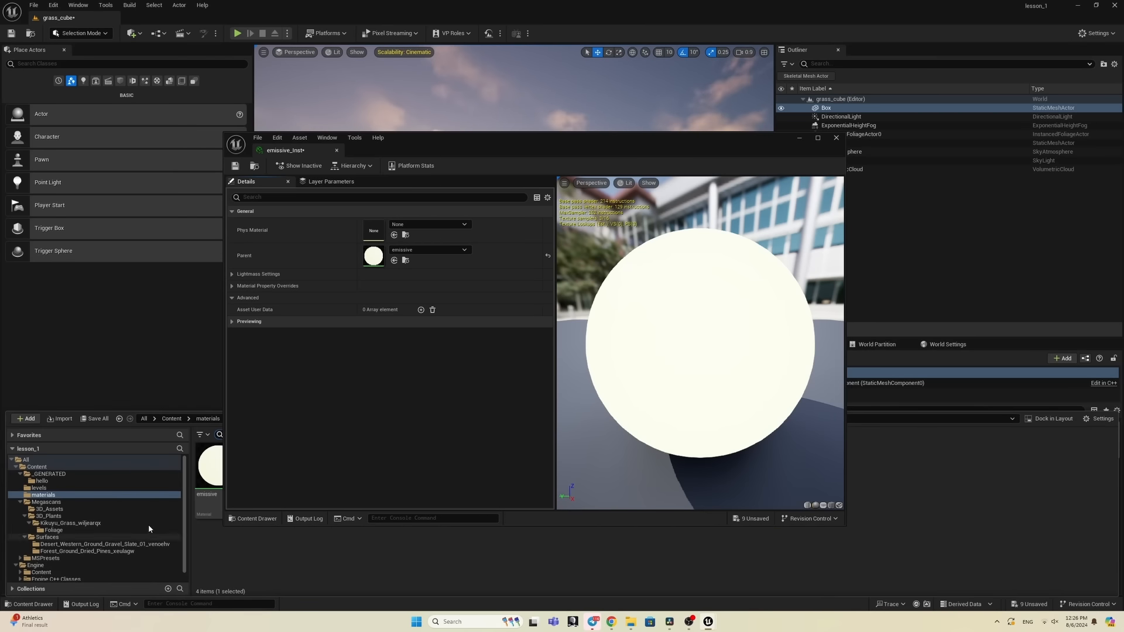
pyautogui.doubleClick(211, 466)
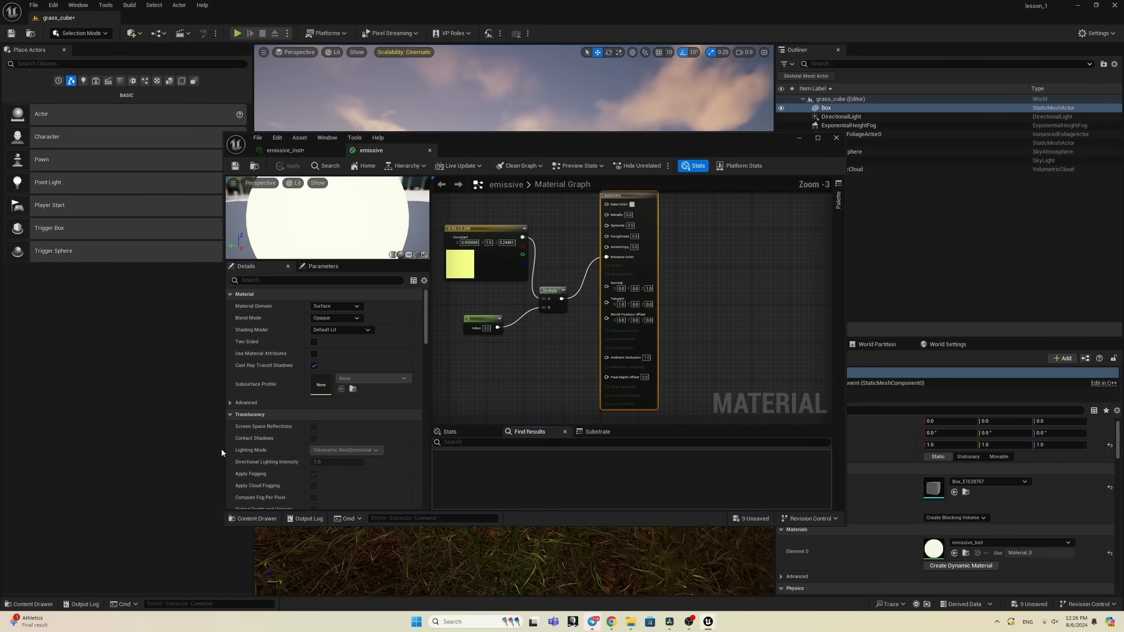
pyautogui.rightClick(487, 321)
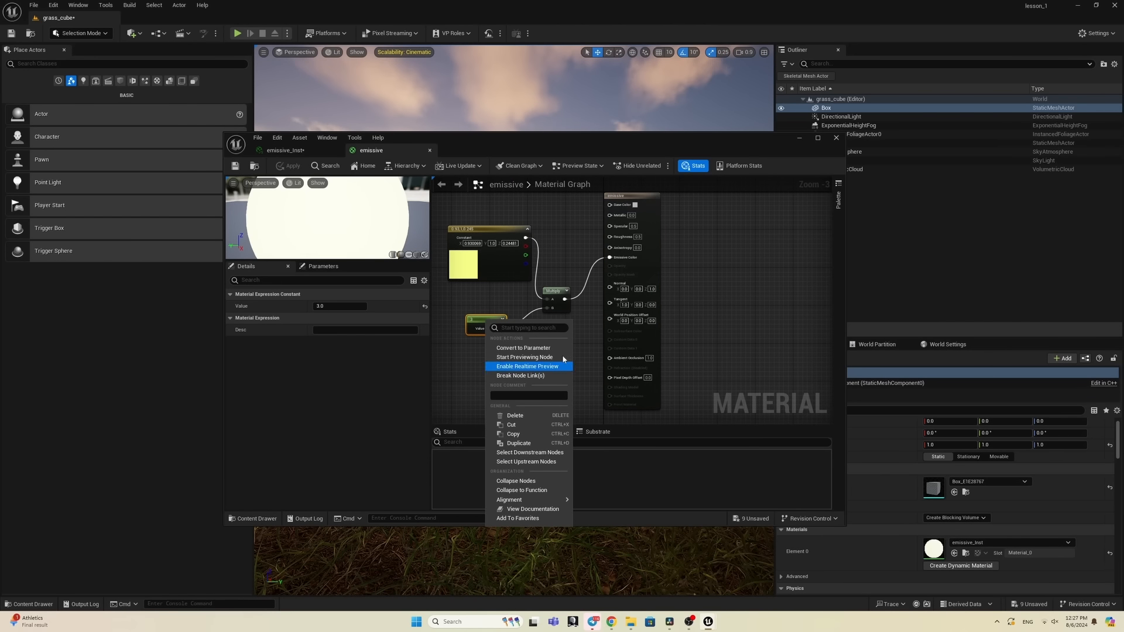
pyautogui.click(523, 348)
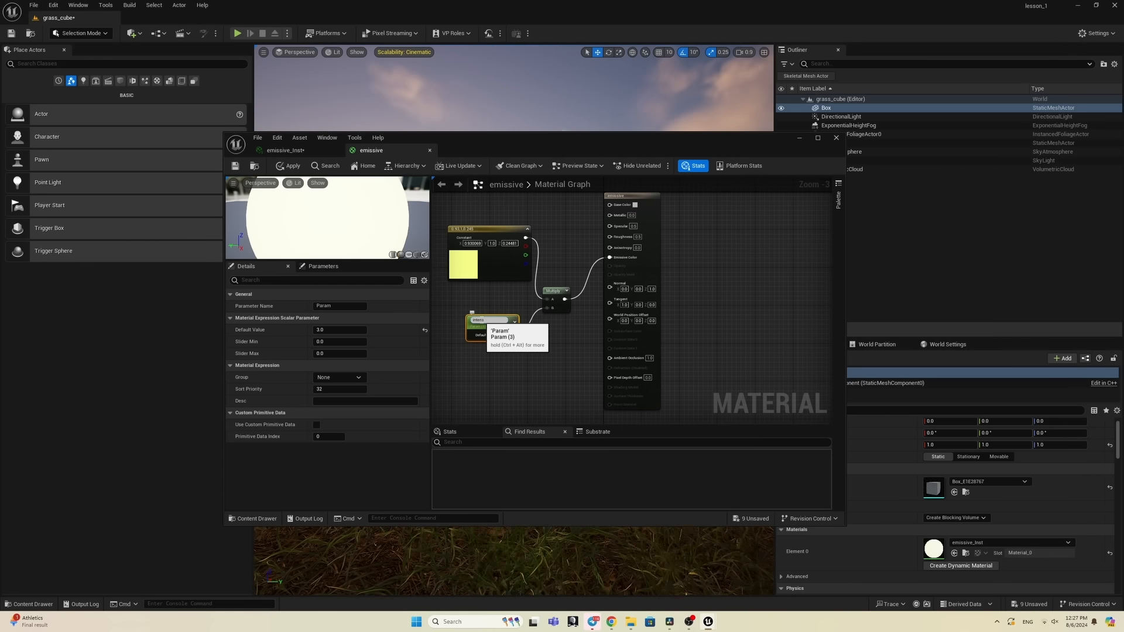
pyautogui.write('intensity')
pyautogui.click(504, 367)
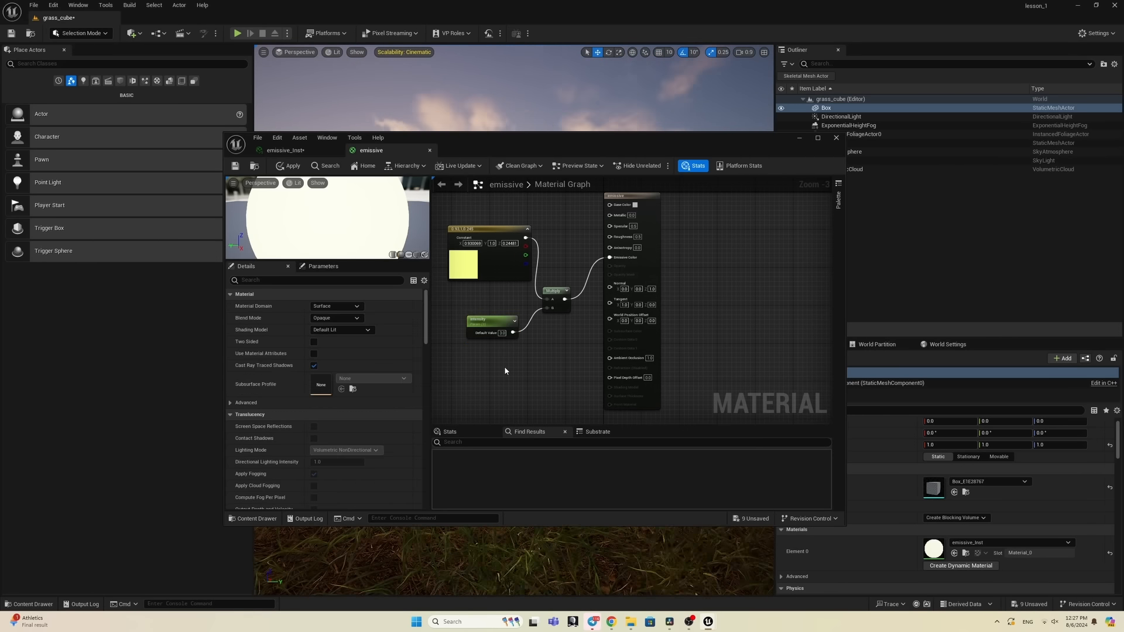
# Step: Close the material editors, applying the changes to emissive, and reopen emissive_Inst beside the box
pyautogui.click(281, 152)
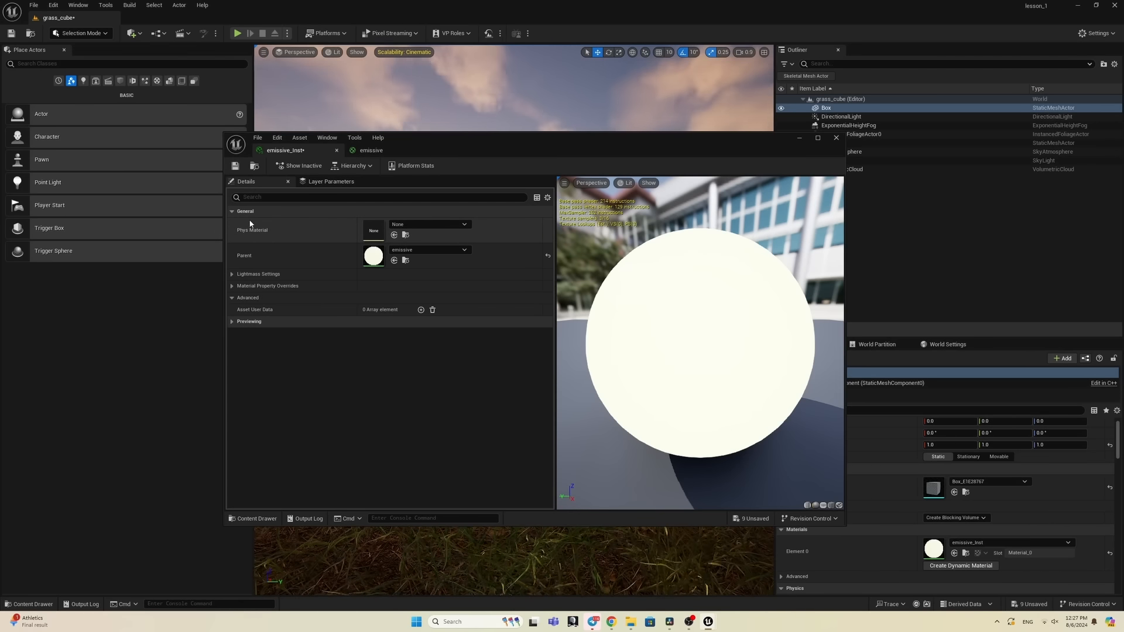
pyautogui.click(338, 152)
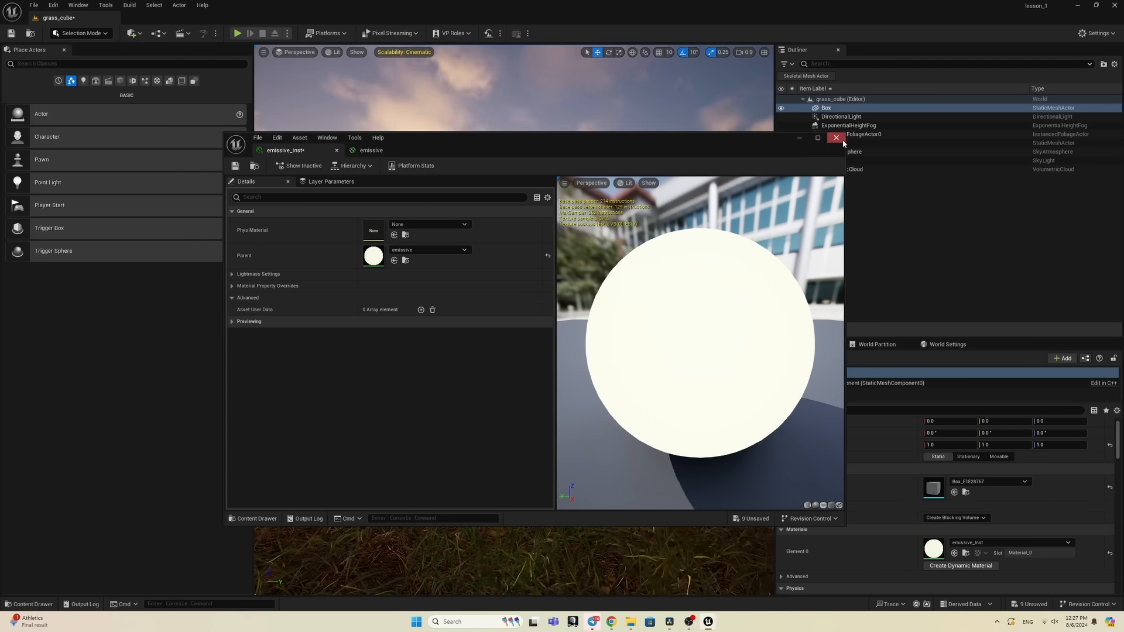
pyautogui.click(589, 329)
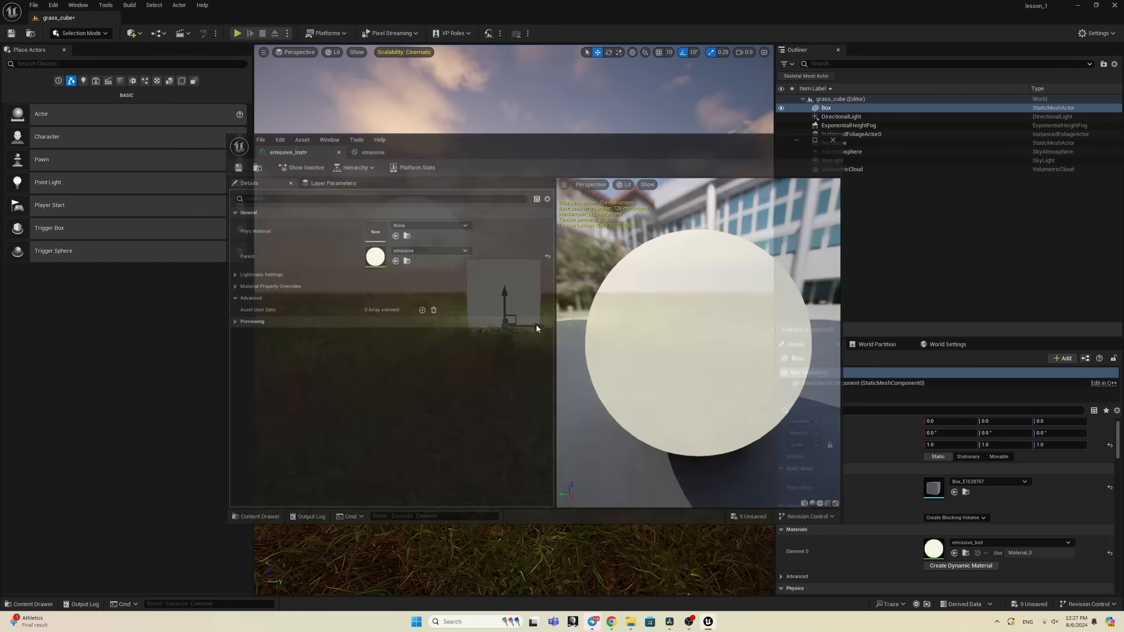
pyautogui.click(30, 604)
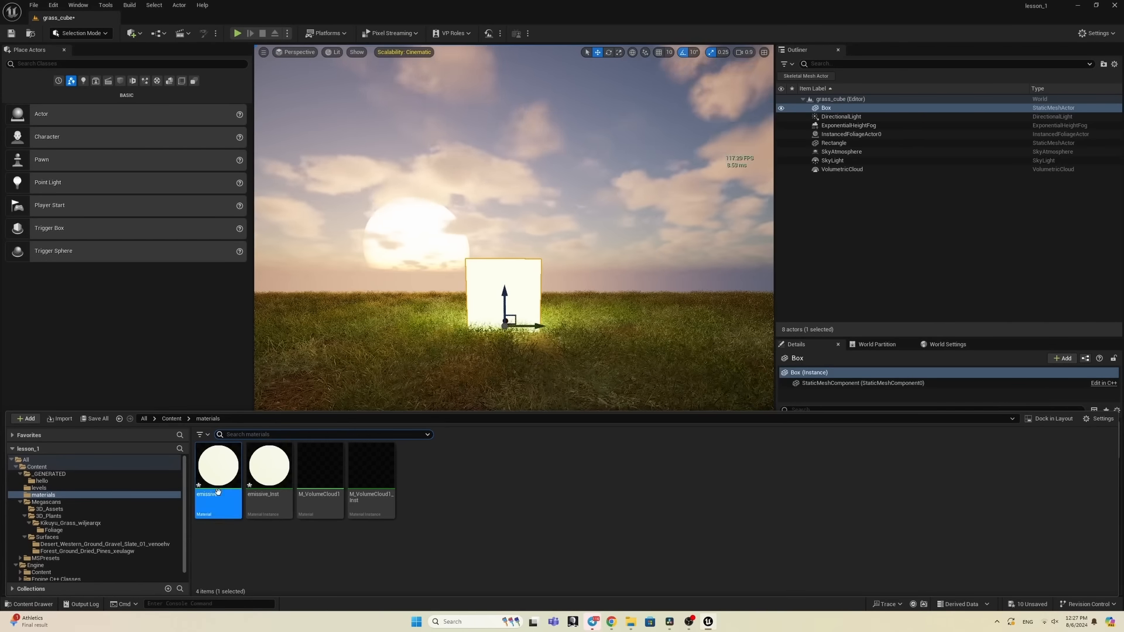
pyautogui.doubleClick(270, 468)
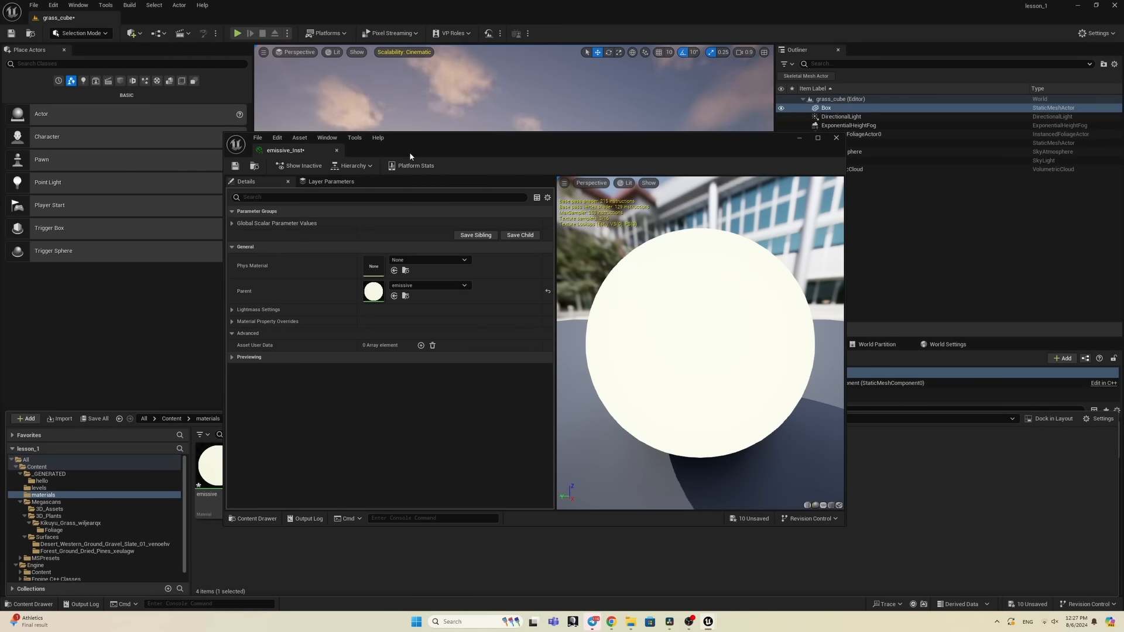
pyautogui.moveTo(413, 146); pyautogui.dragTo(780, 151)
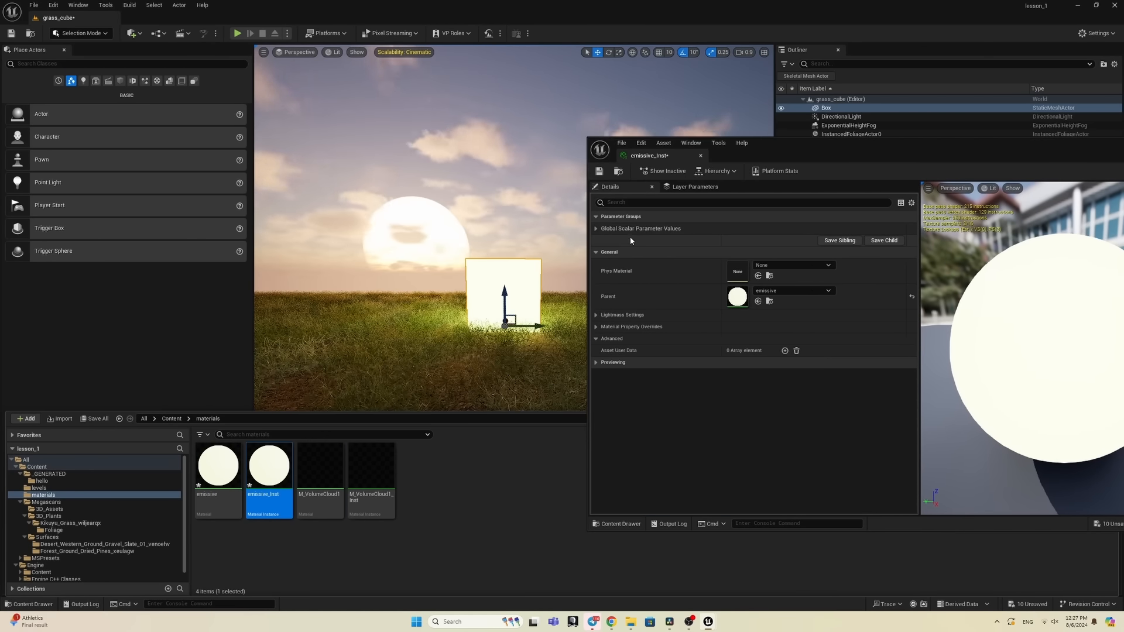
# Step: Enable the intensity override in the instance's Global Scalar Parameter Values and set it to 0
pyautogui.click(621, 228)
pyautogui.click(612, 241)
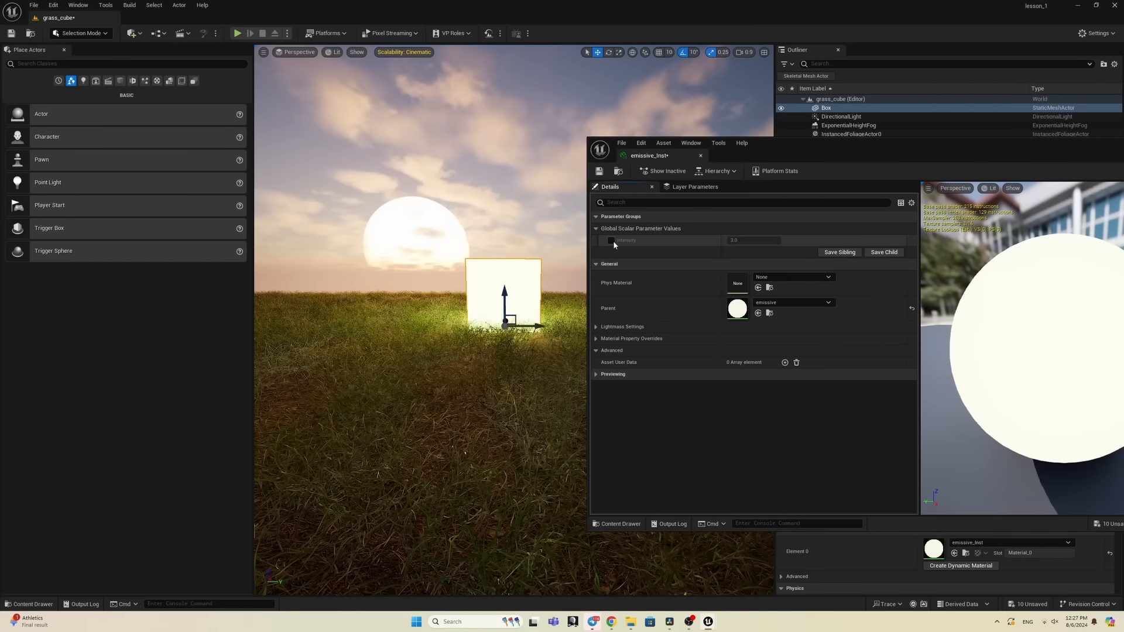
pyautogui.click(745, 240)
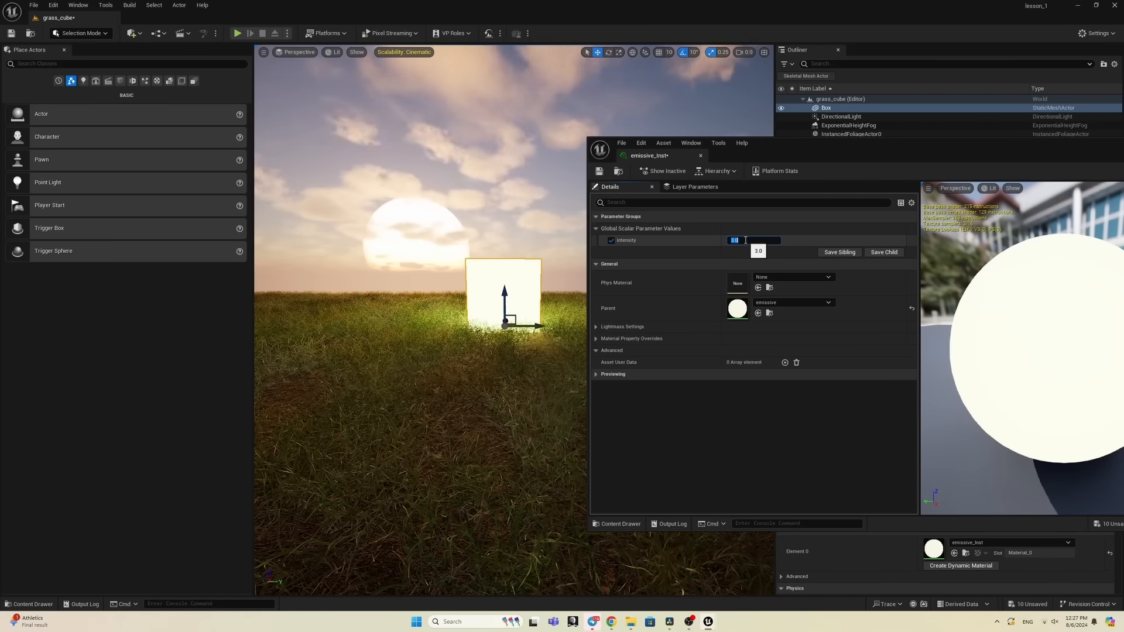
pyautogui.write('0')
pyautogui.press('Return')
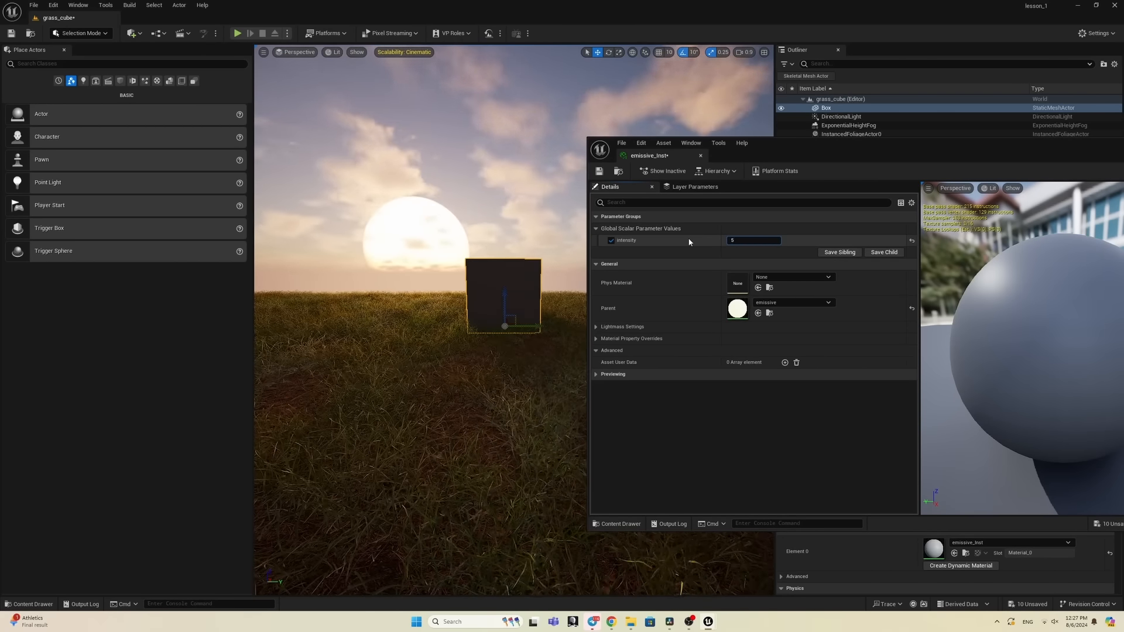
# Step: Set the instance's intensity to 5 and then back down to 3, and close the instance editor
pyautogui.write('5')
pyautogui.press('Return')
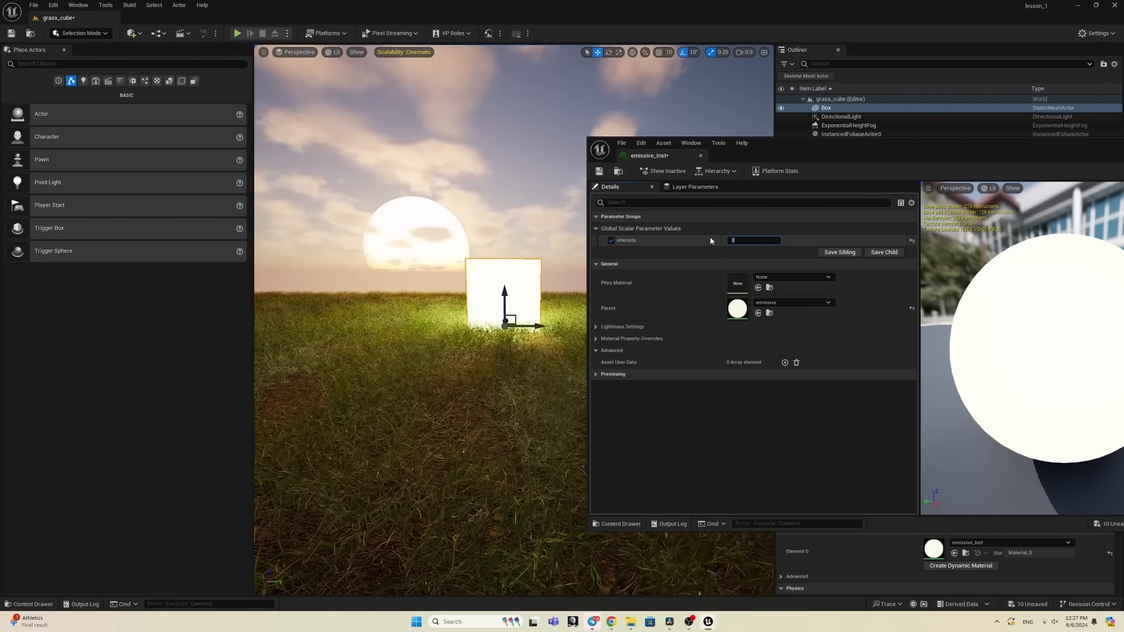
pyautogui.write('3')
pyautogui.press('Return')
pyautogui.moveTo(817, 153); pyautogui.dragTo(531, 176)
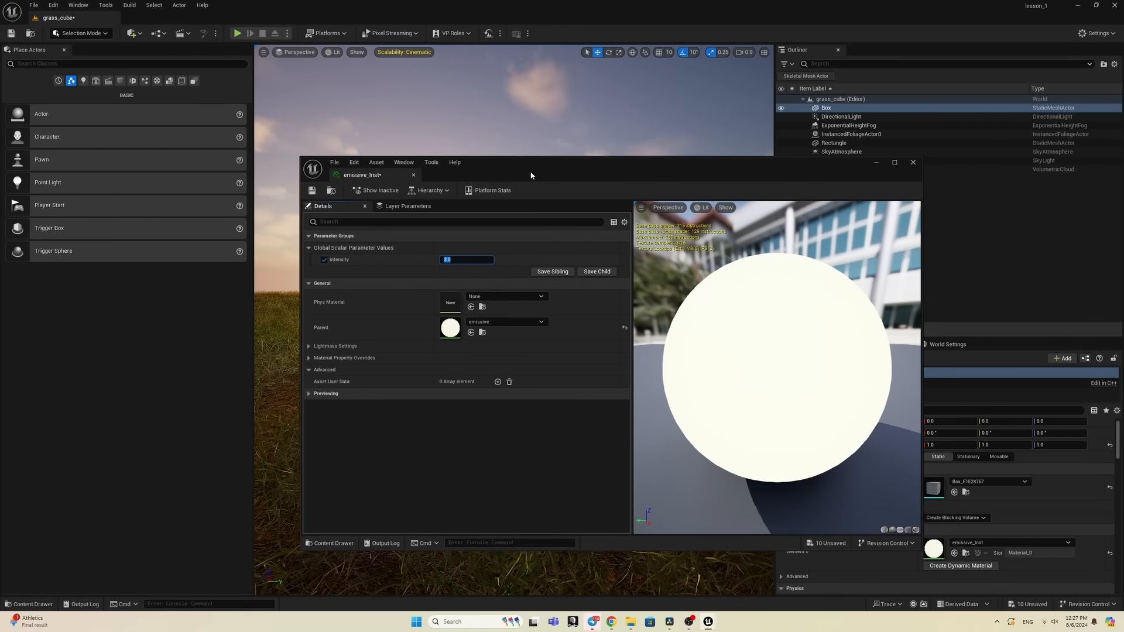
pyautogui.click(912, 163)
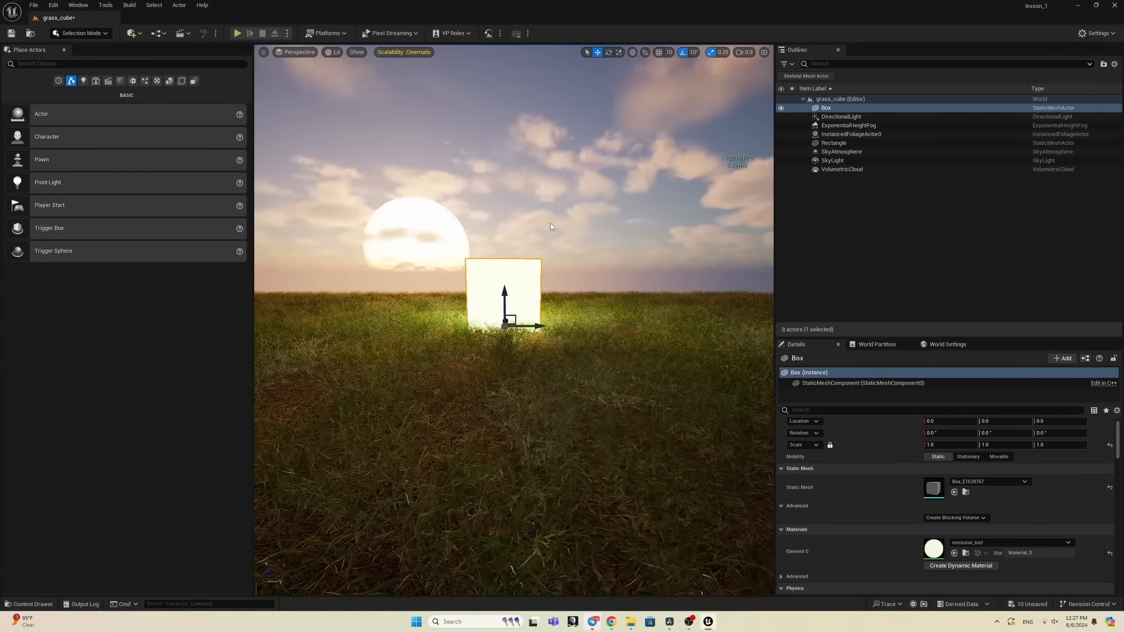
# Step: Dim the DirectionalLight to an intensity of about 1.2 lux
pyautogui.click(525, 238)
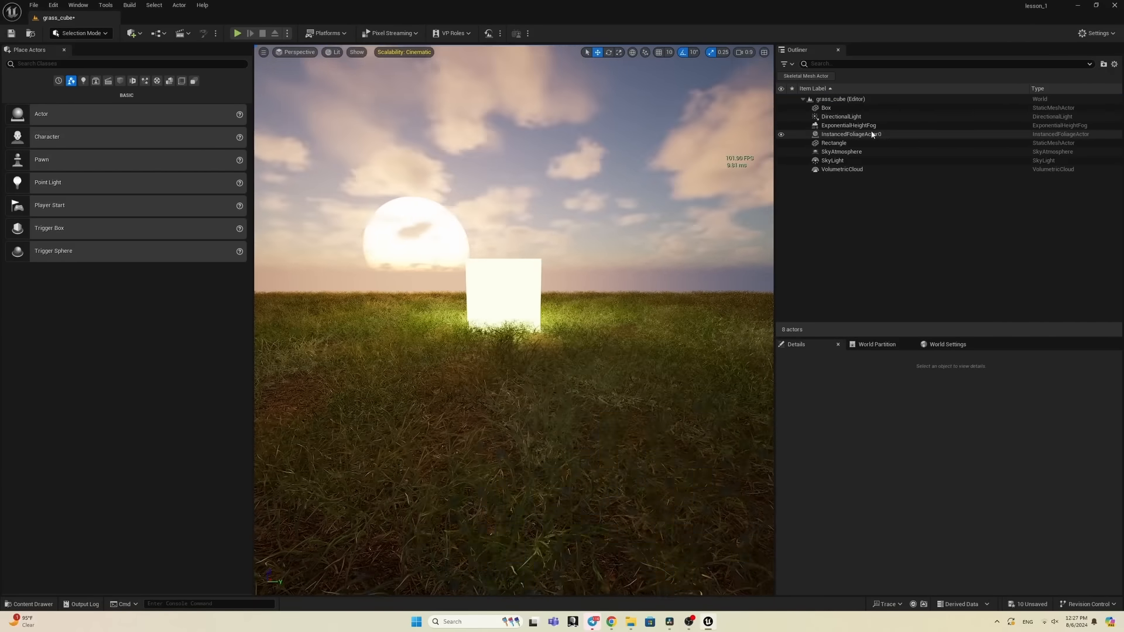
pyautogui.click(850, 117)
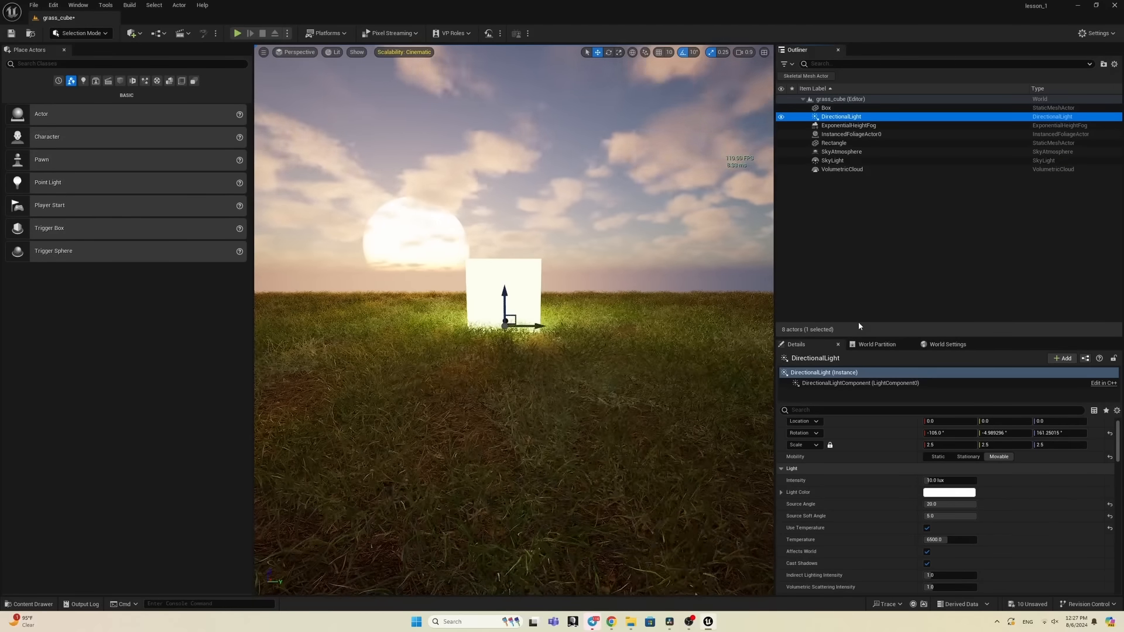
pyautogui.moveTo(949, 480)
pyautogui.mouseDown()
pyautogui.moveTo(920, 480)
pyautogui.moveTo(962, 481)
pyautogui.moveTo(949, 480)
pyautogui.mouseUp()
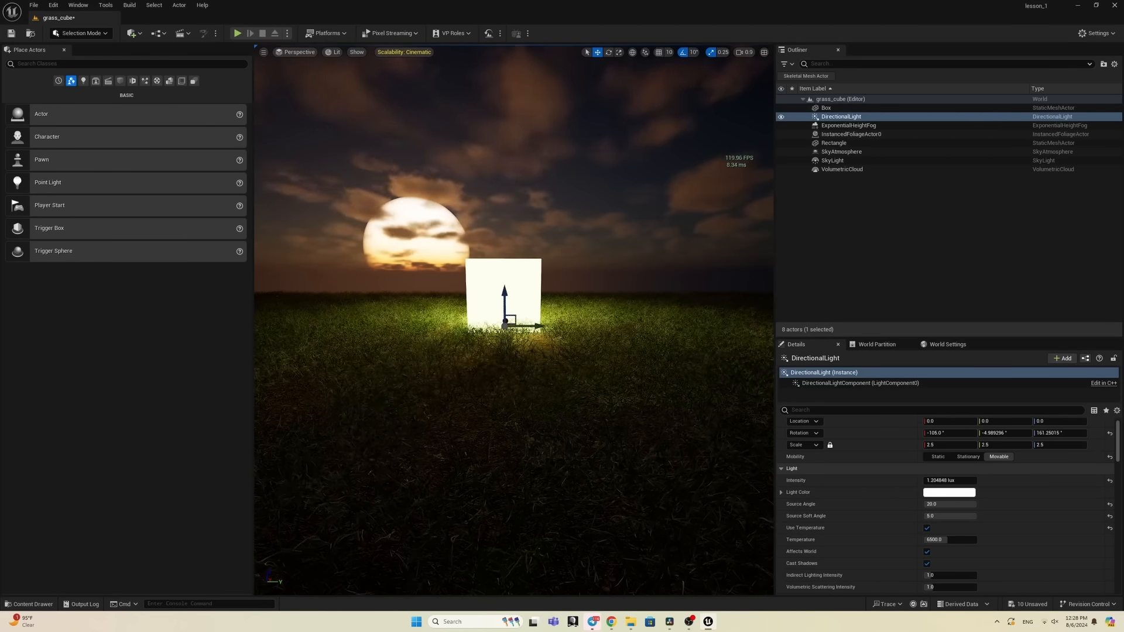
# Step: Deselect the directional light and move the sun out of the camera's view
pyautogui.click(631, 266)
pyautogui.hotkey('ctrl', 'l')
pyautogui.hotkey('ctrl', 'l')
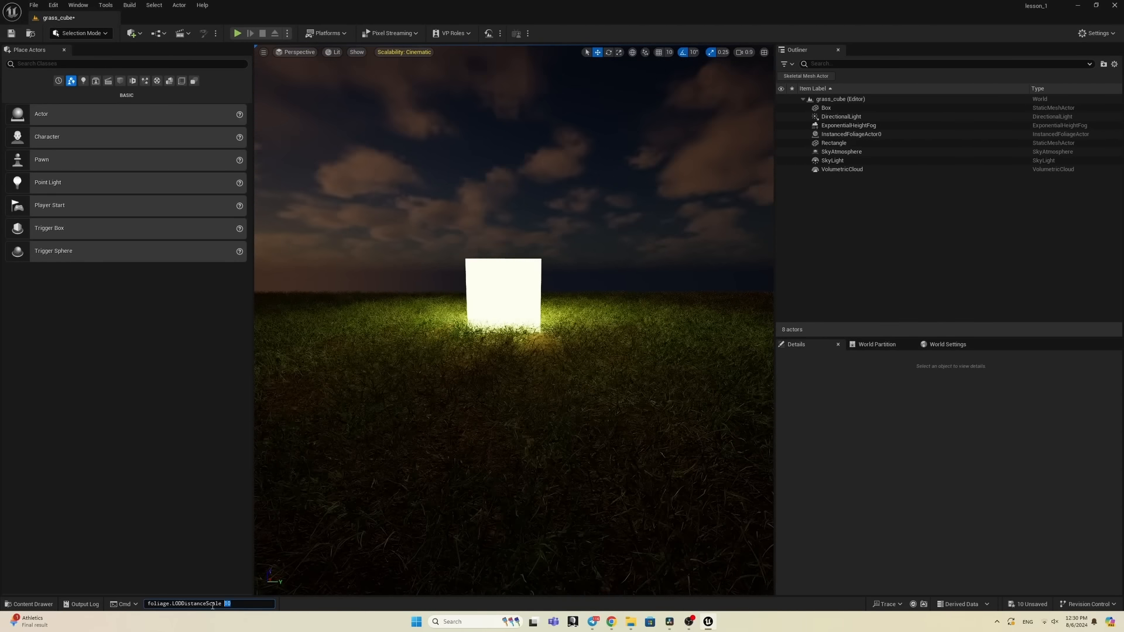
# Step: Replace the text in the console field with the copied command and run it
pyautogui.click(164, 604)
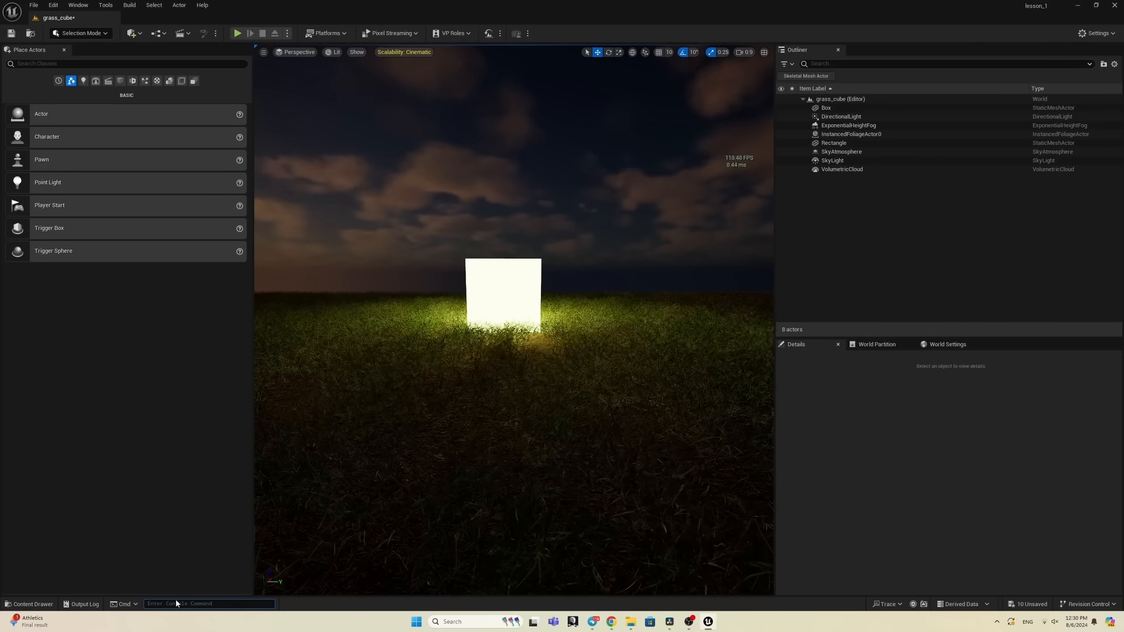
pyautogui.write('r/')
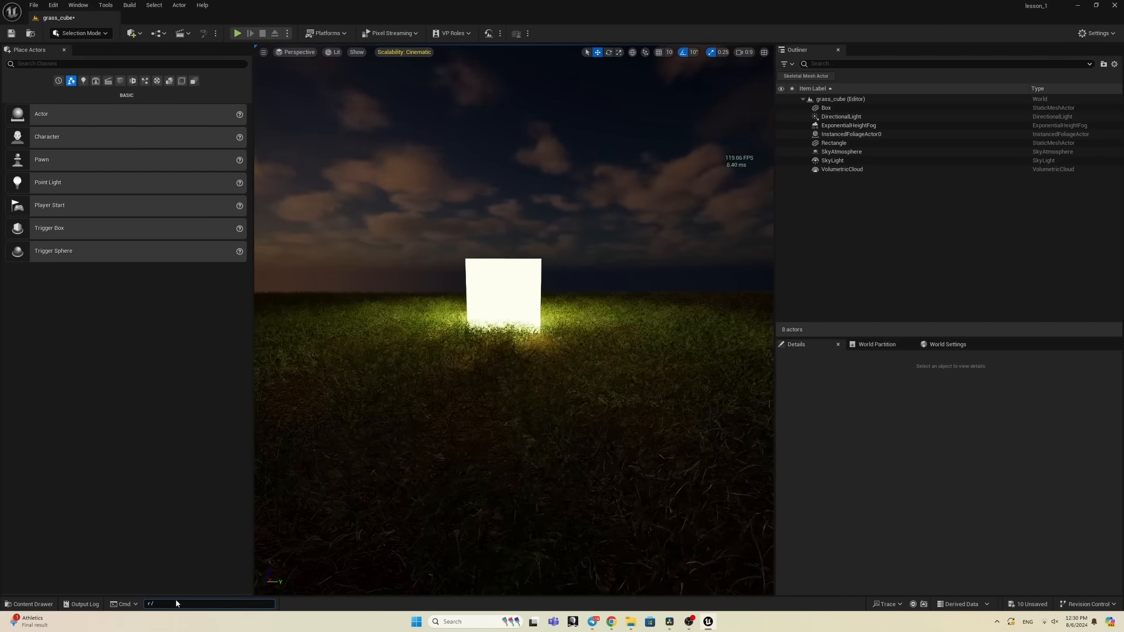
pyautogui.hotkey('ctrl', 'a')
pyautogui.hotkey('ctrl', 'v')
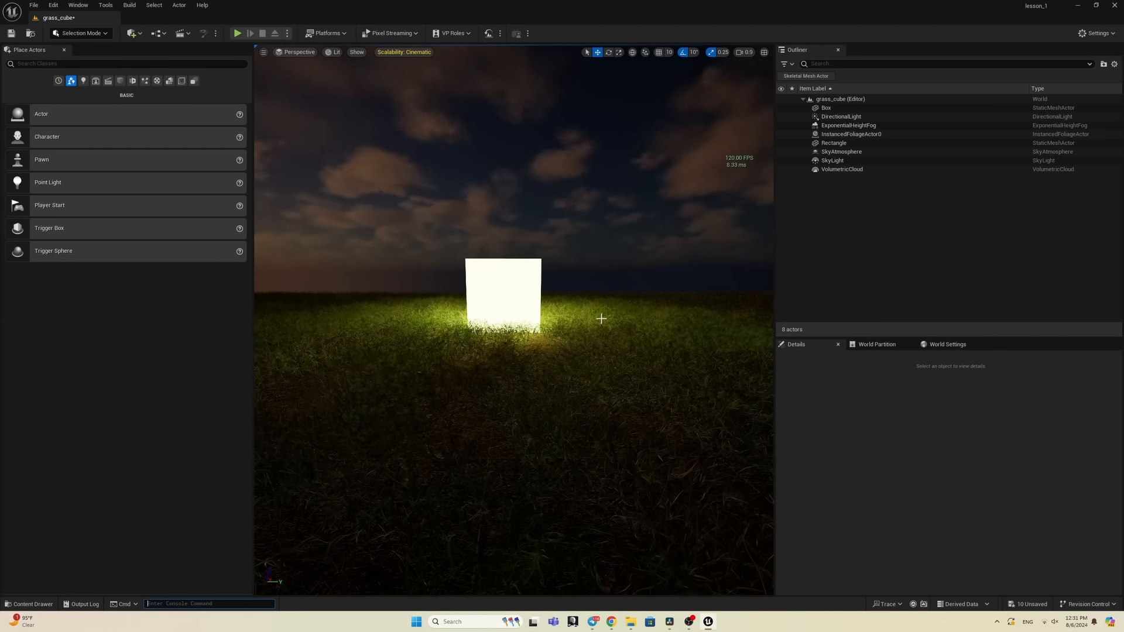
# Step: Examine the grass and the cube's glow from close up and from far away
pyautogui.moveTo(514, 322); pyautogui.dragTo(524, 287, button='right')
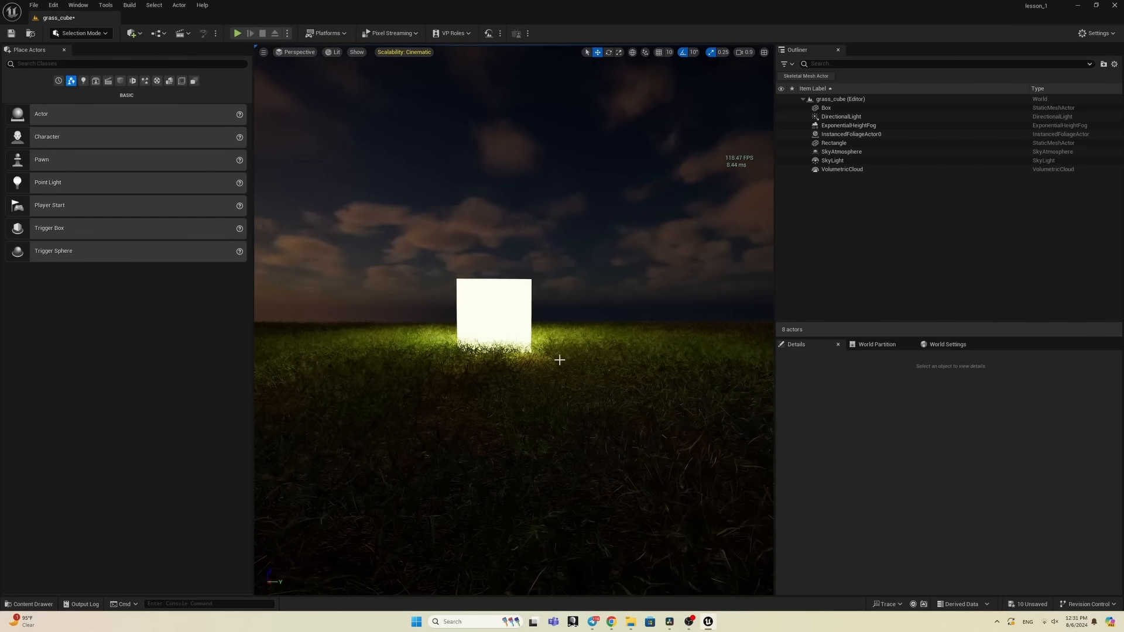
pyautogui.moveTo(557, 359)
pyautogui.mouseDown(button='right')
pyautogui.moveTo(560, 333)
pyautogui.moveTo(560, 359)
pyautogui.mouseUp(button='right')
pyautogui.scroll(-5, 560, 360)
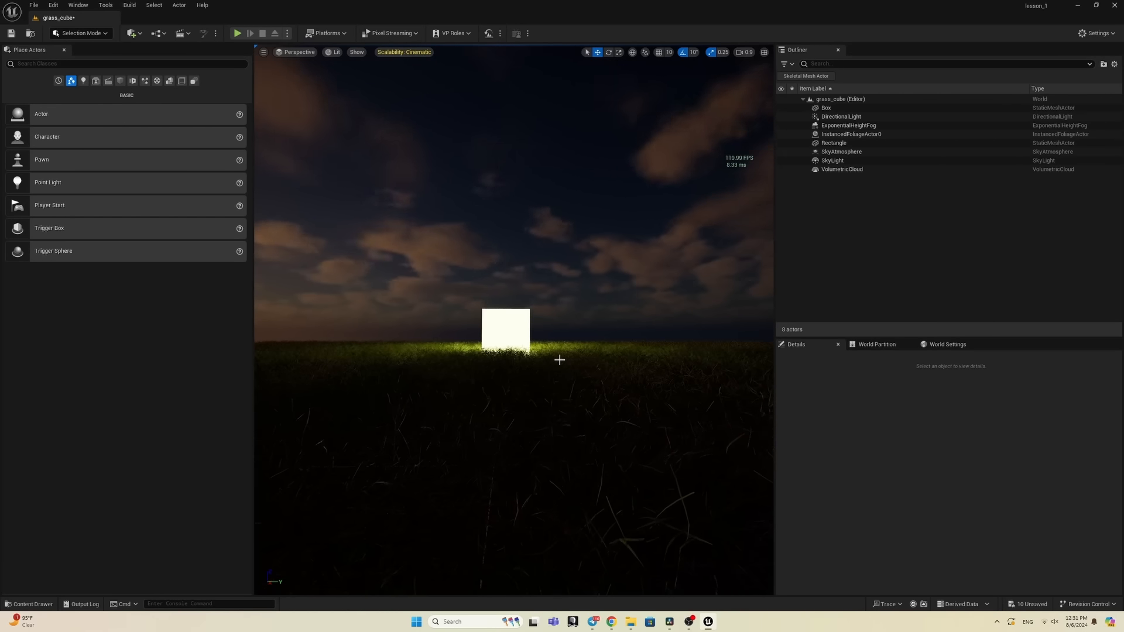
pyautogui.scroll(2, 560, 359)
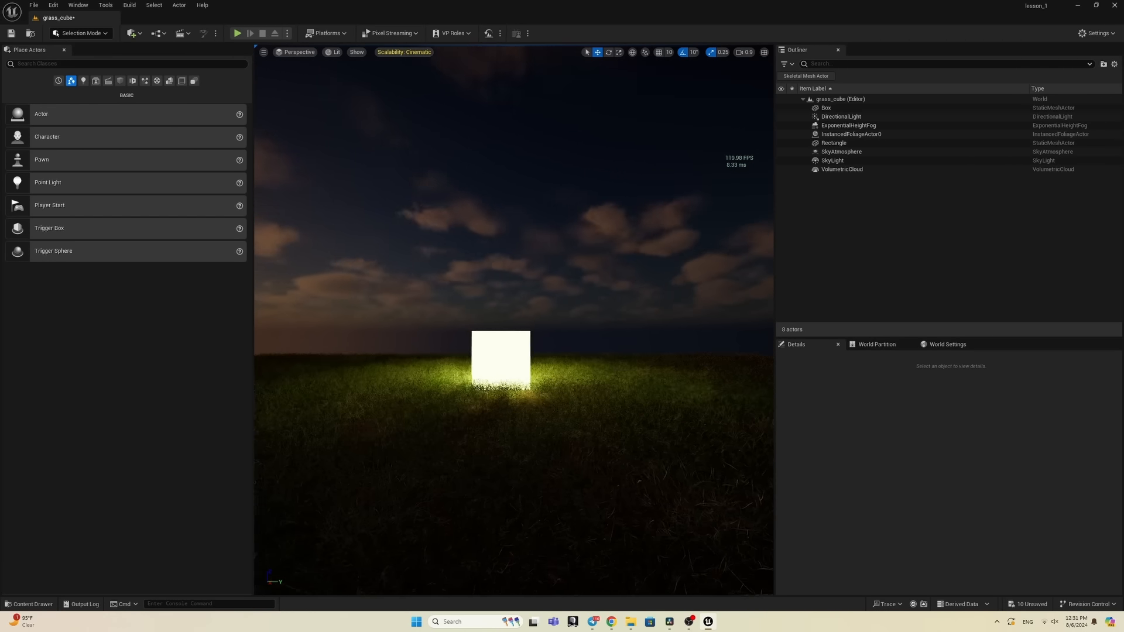
pyautogui.scroll(4, 557, 368)
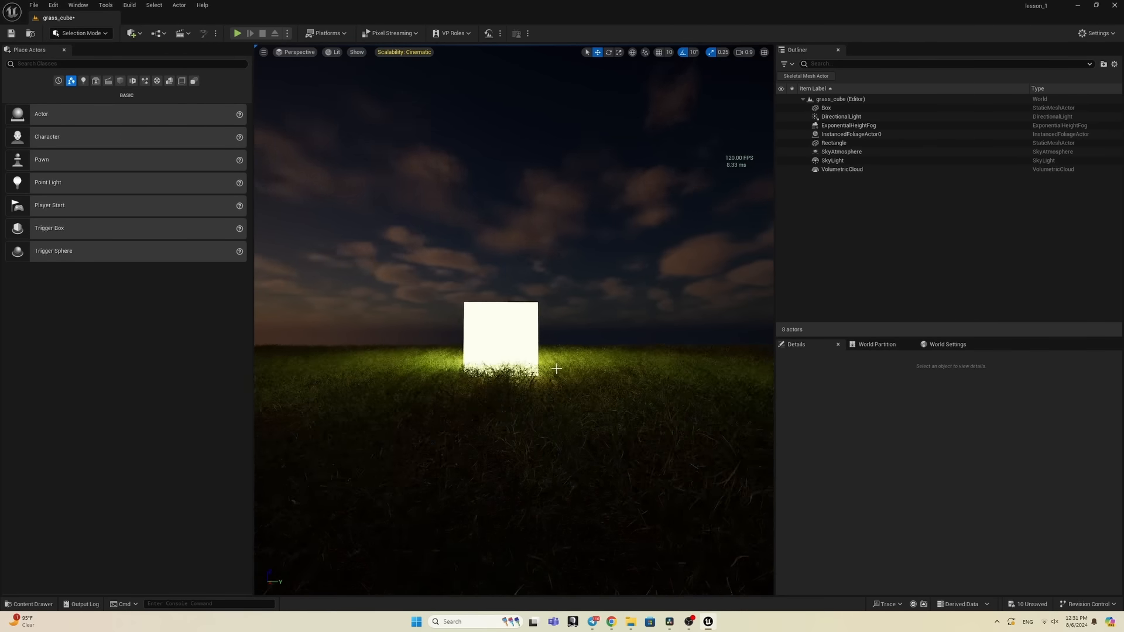
pyautogui.scroll(1, 557, 368)
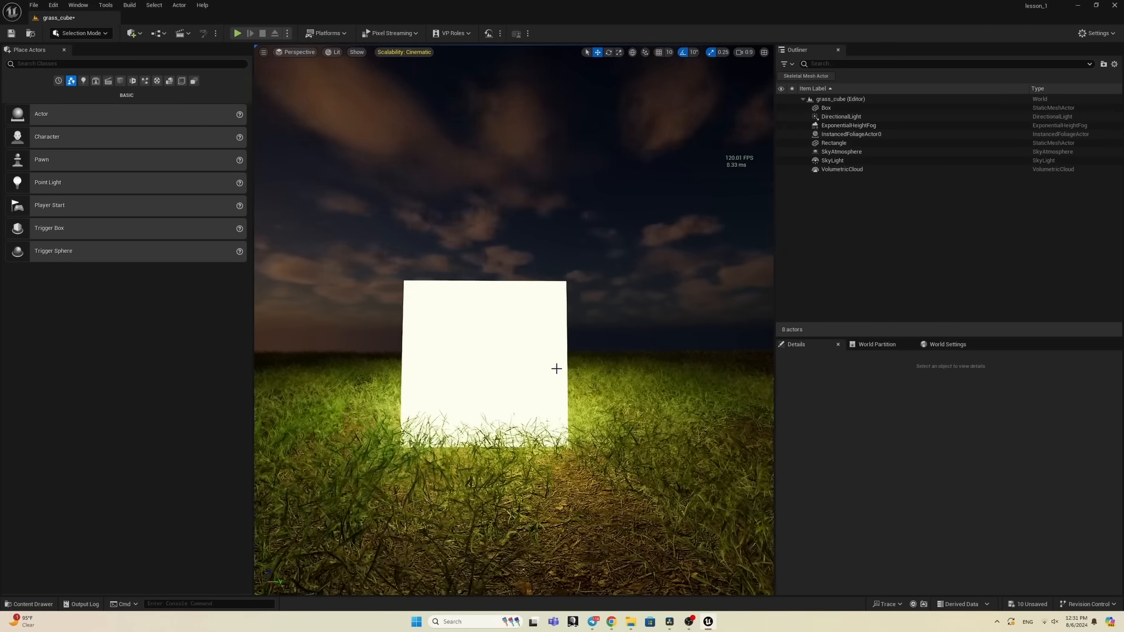
pyautogui.scroll(-3, 557, 368)
pyautogui.scroll(-3, 557, 368)
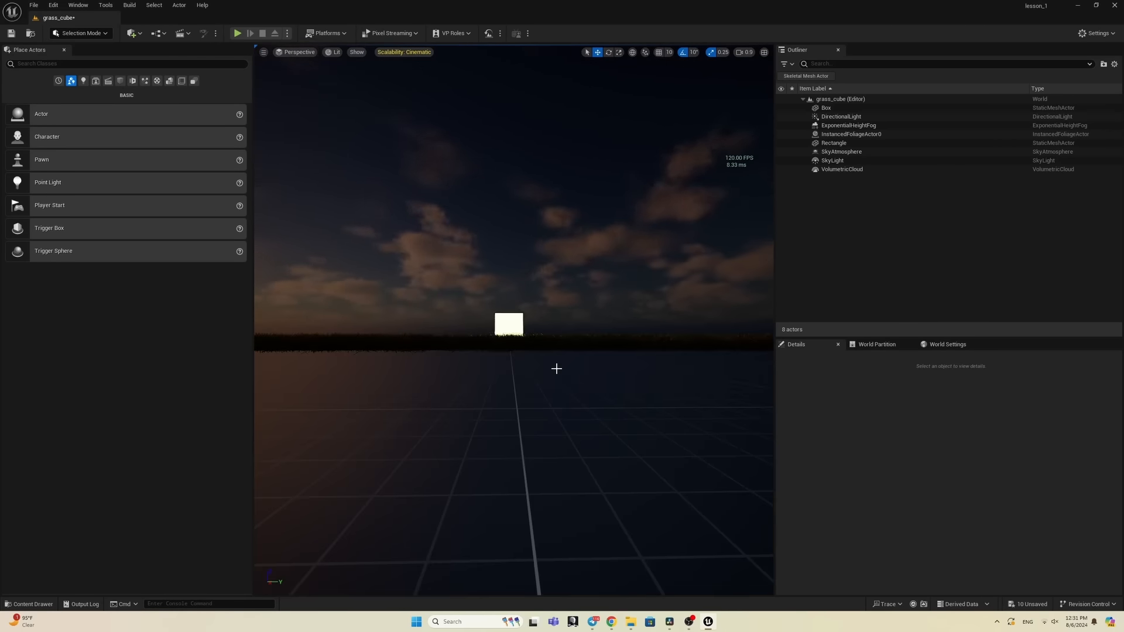
pyautogui.scroll(4, 557, 368)
pyautogui.moveTo(557, 368)
pyautogui.mouseDown(button='right')
pyautogui.moveTo(554, 354)
pyautogui.moveTo(550, 388)
pyautogui.mouseUp(button='right')
pyautogui.press('s')
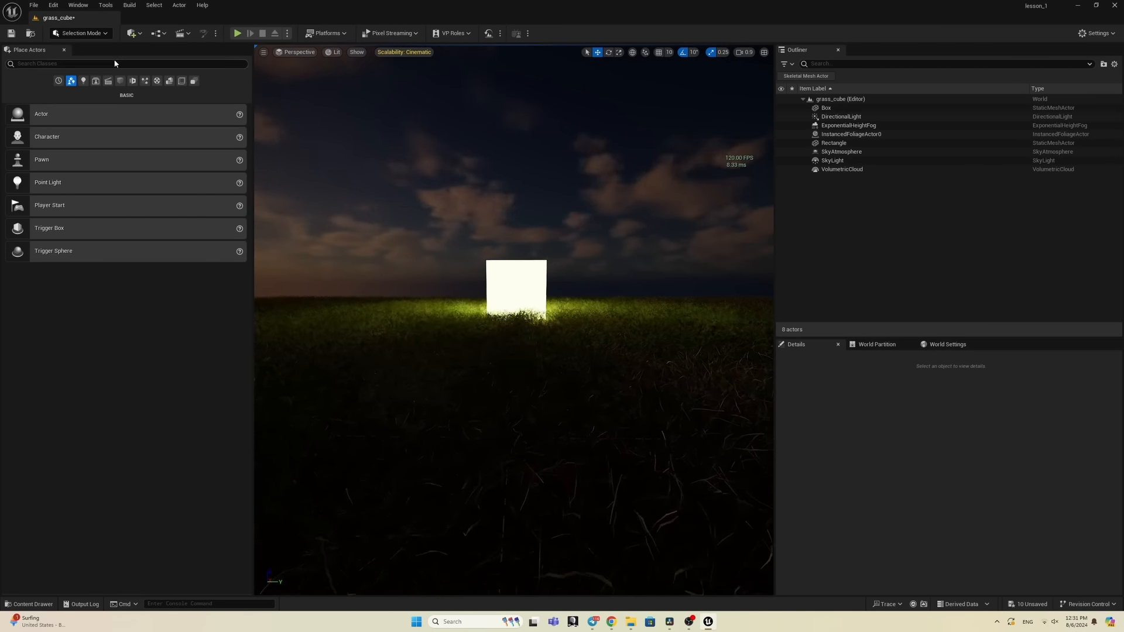
# Step: Add a point light to the scene and raise it above the grass to a Z location of about 58
pyautogui.click(139, 33)
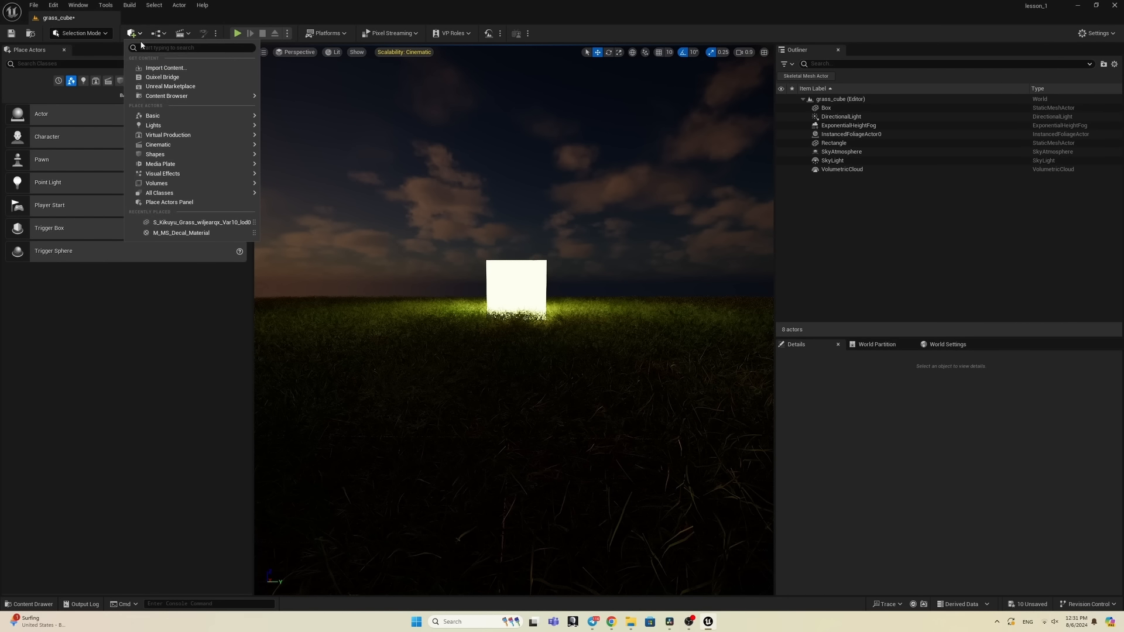
pyautogui.moveTo(199, 117)
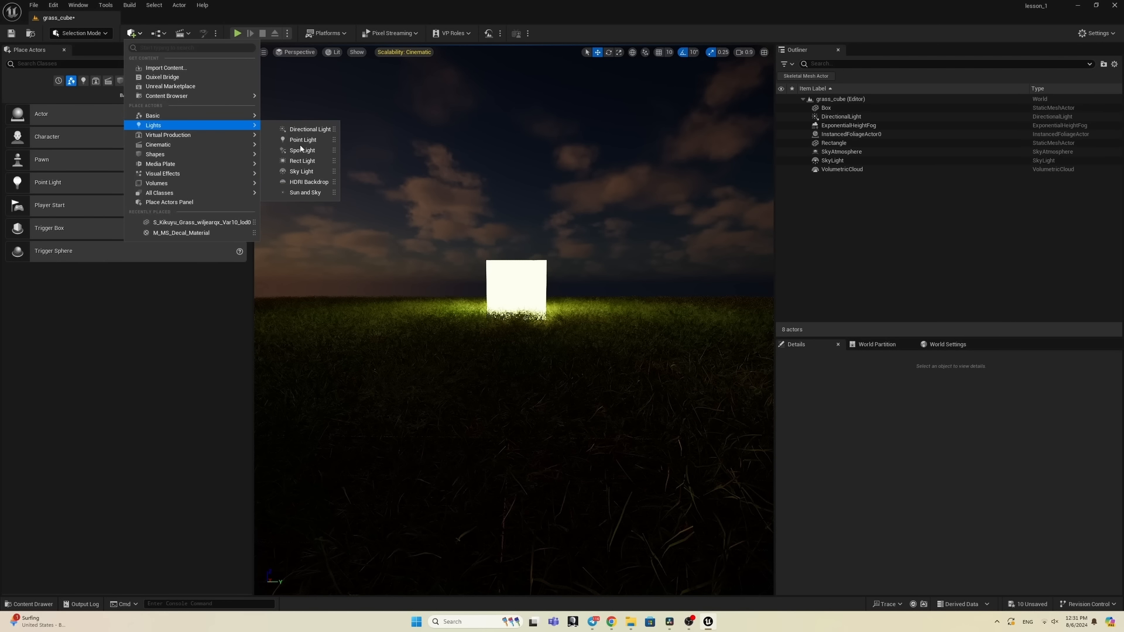
pyautogui.click(299, 141)
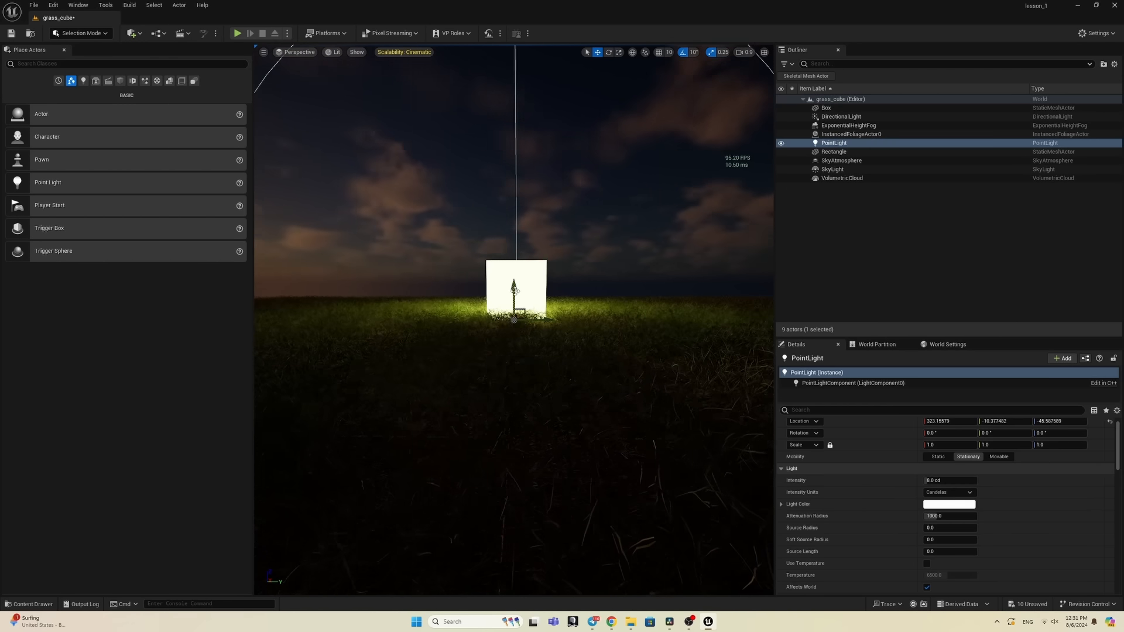
pyautogui.moveTo(515, 285); pyautogui.dragTo(557, 258)
pyautogui.moveTo(557, 259); pyautogui.dragTo(563, 250, button='right')
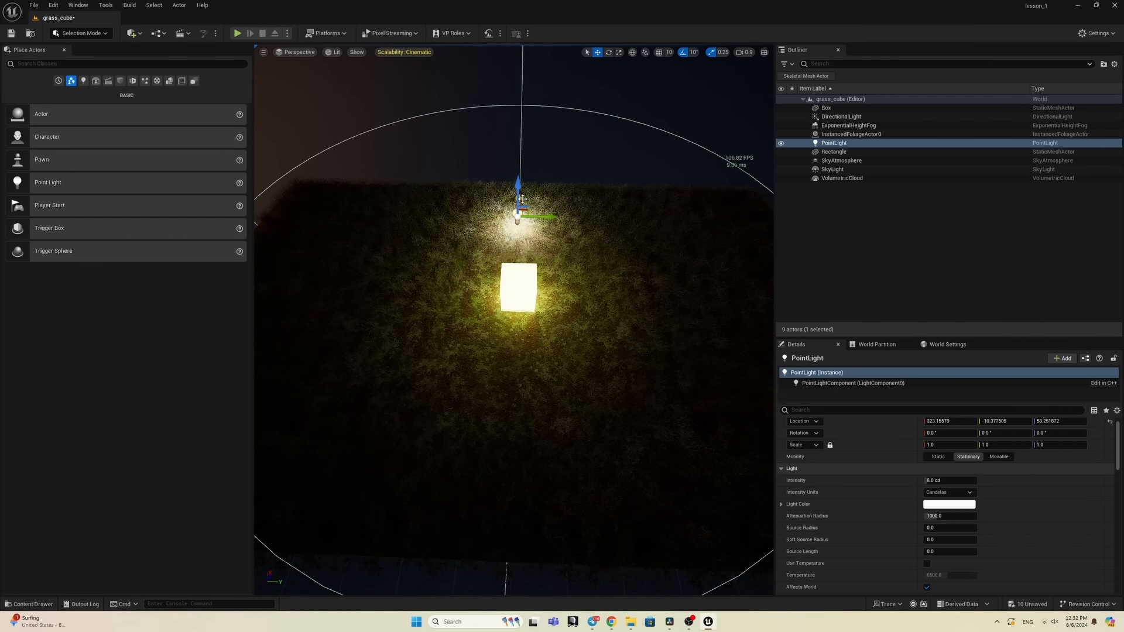
# Step: Move the point light onto the cube, at about X -13, Y 5, Z 83, and toggle its visibility off and on
pyautogui.moveTo(521, 198); pyautogui.dragTo(530, 199)
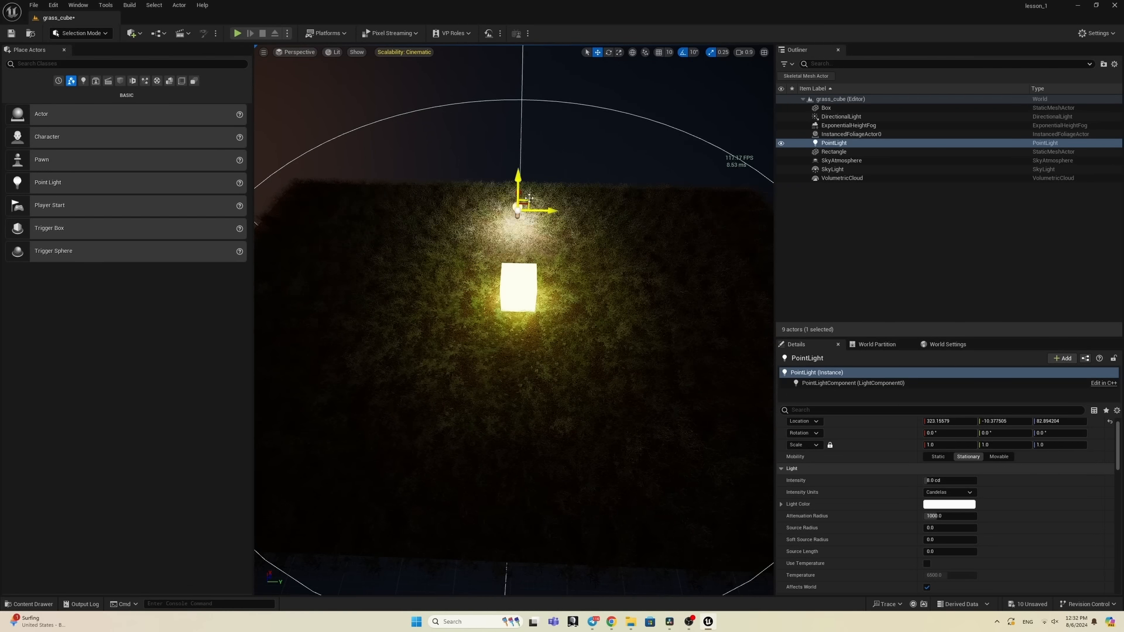
pyautogui.press('d')
pyautogui.moveTo(552, 206); pyautogui.dragTo(553, 199, button='right')
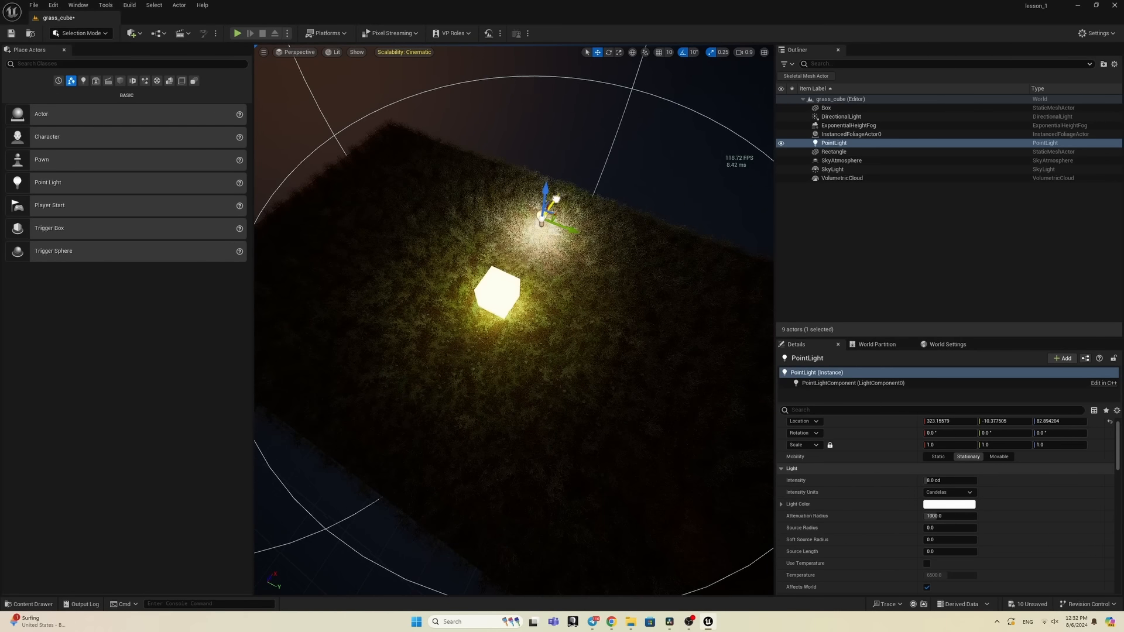
pyautogui.moveTo(542, 218); pyautogui.dragTo(485, 327)
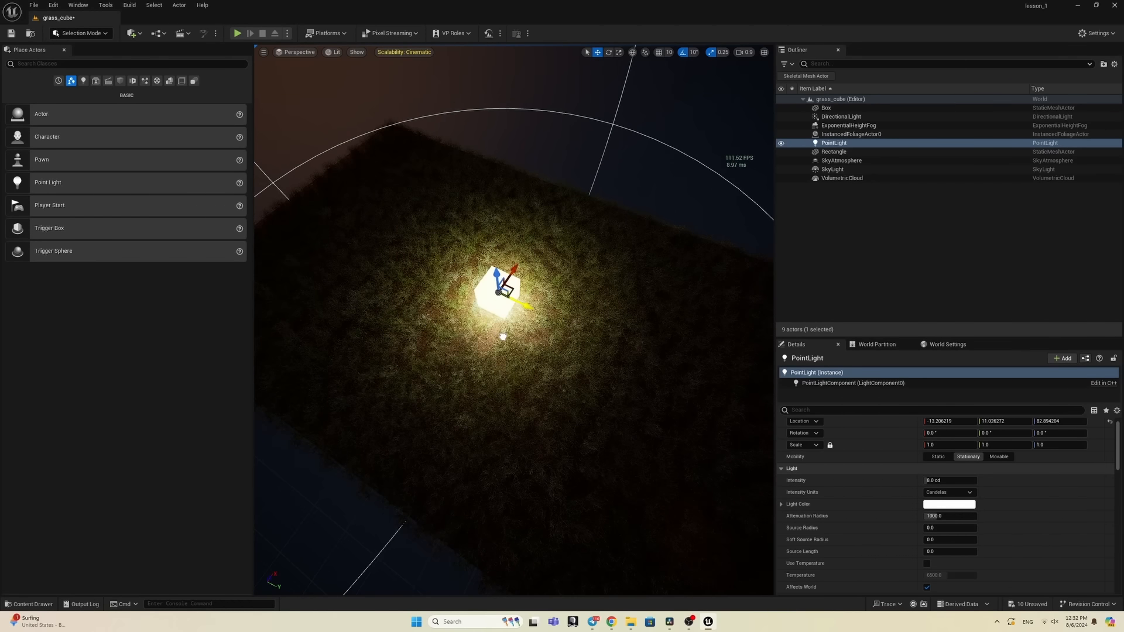
pyautogui.click(782, 144)
pyautogui.click(781, 144)
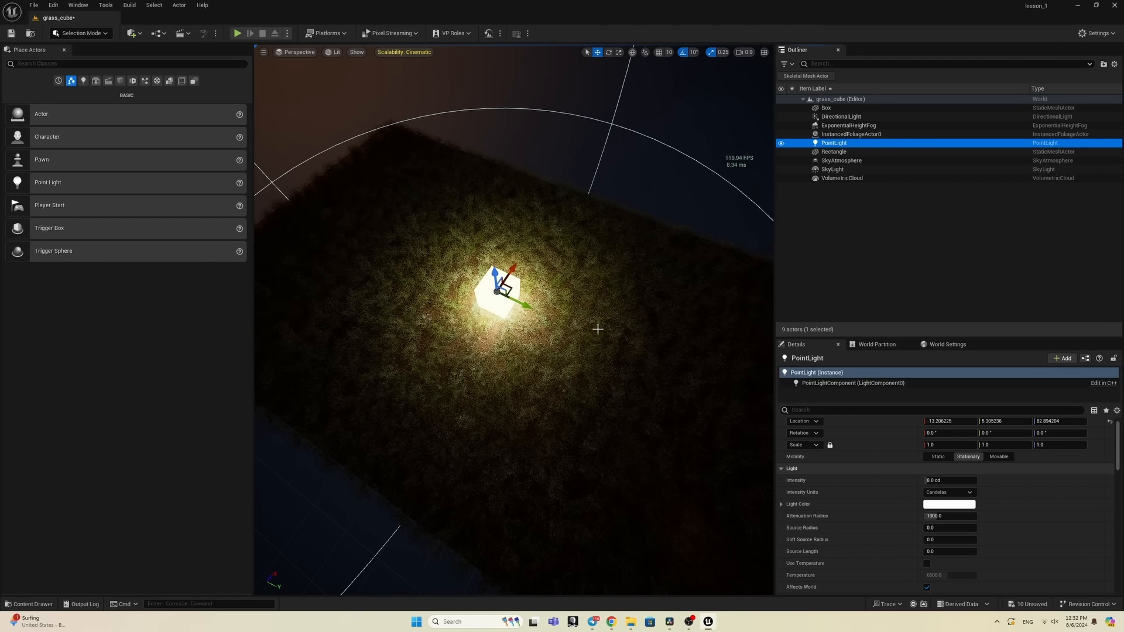
# Step: Parent the PointLight to the Box in the Outliner and expand the Box's children
pyautogui.click(835, 153)
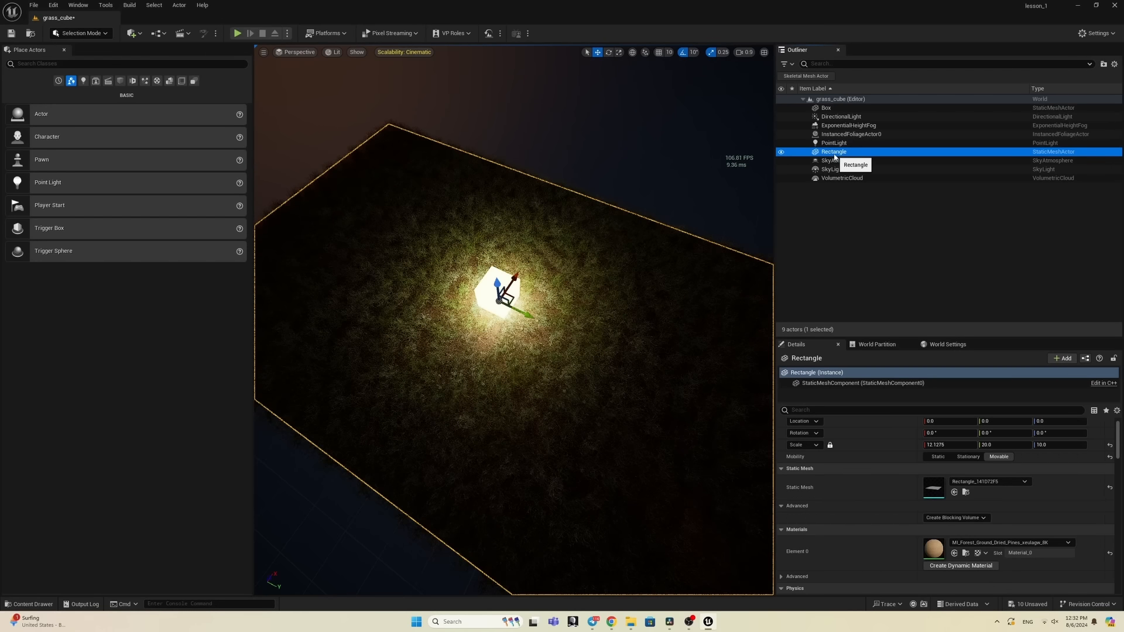
pyautogui.click(827, 109)
pyautogui.click(835, 144)
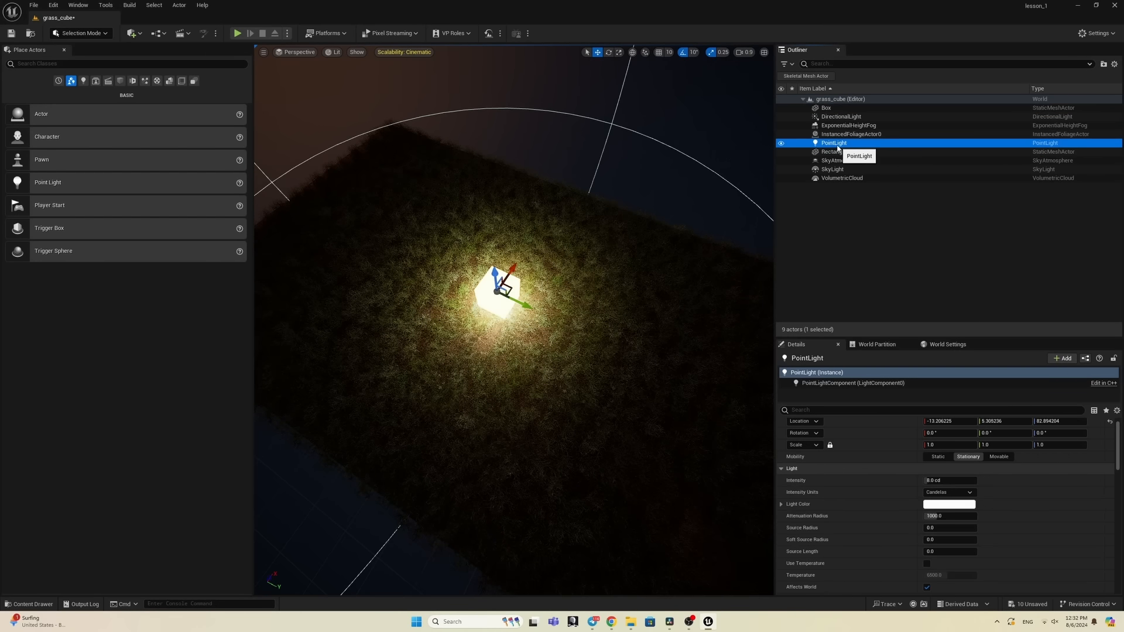
pyautogui.moveTo(829, 111); pyautogui.dragTo(828, 110)
pyautogui.click(809, 109)
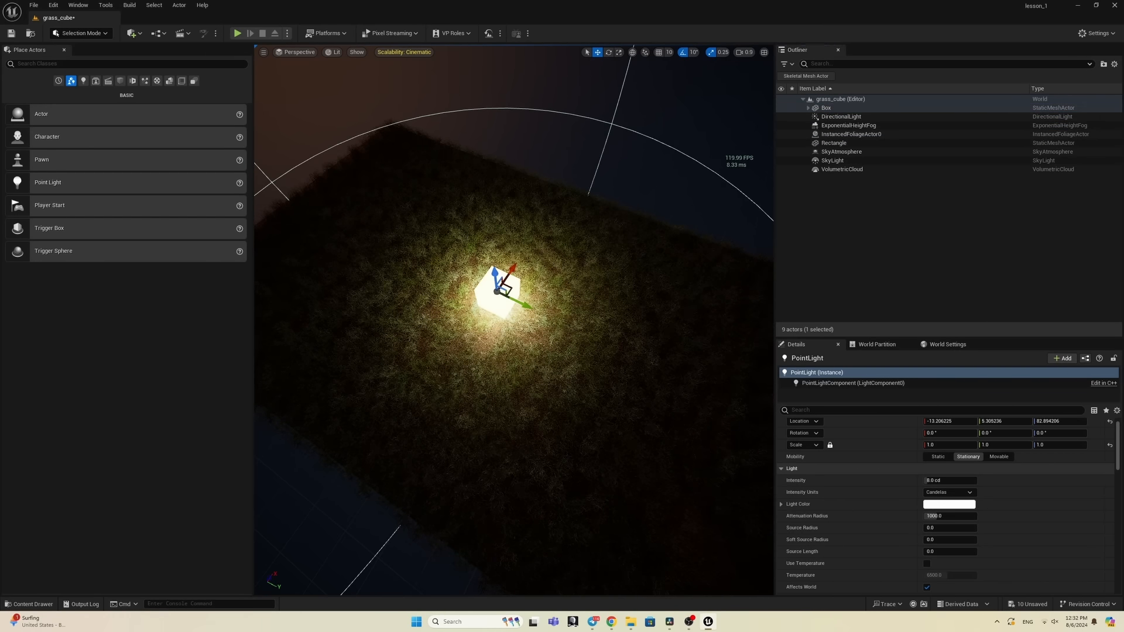
pyautogui.moveTo(514, 320); pyautogui.dragTo(517, 252, button='right')
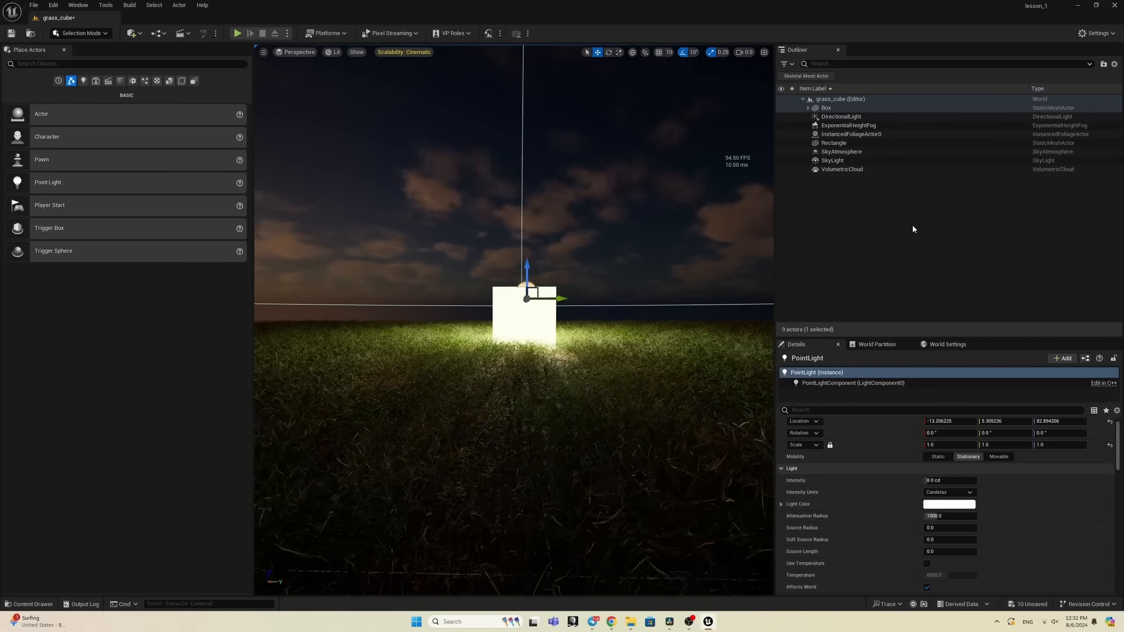
pyautogui.click(808, 108)
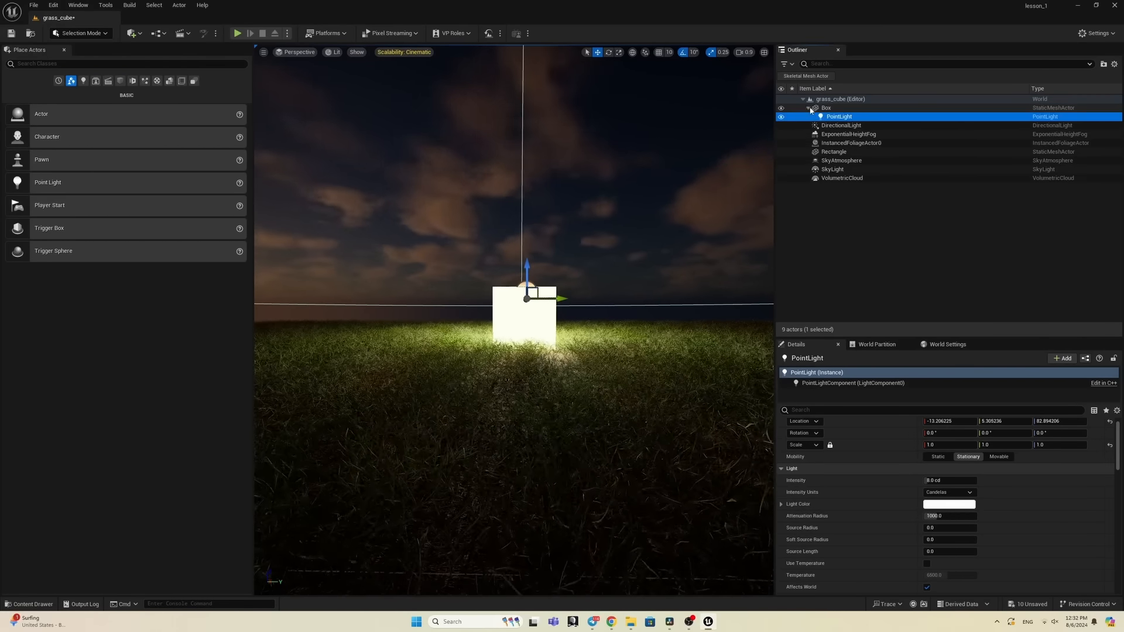
# Step: Reduce the point light's intensity to about 1.93 cd and its attenuation radius to about 364
pyautogui.click(832, 119)
pyautogui.moveTo(944, 482); pyautogui.dragTo(927, 482)
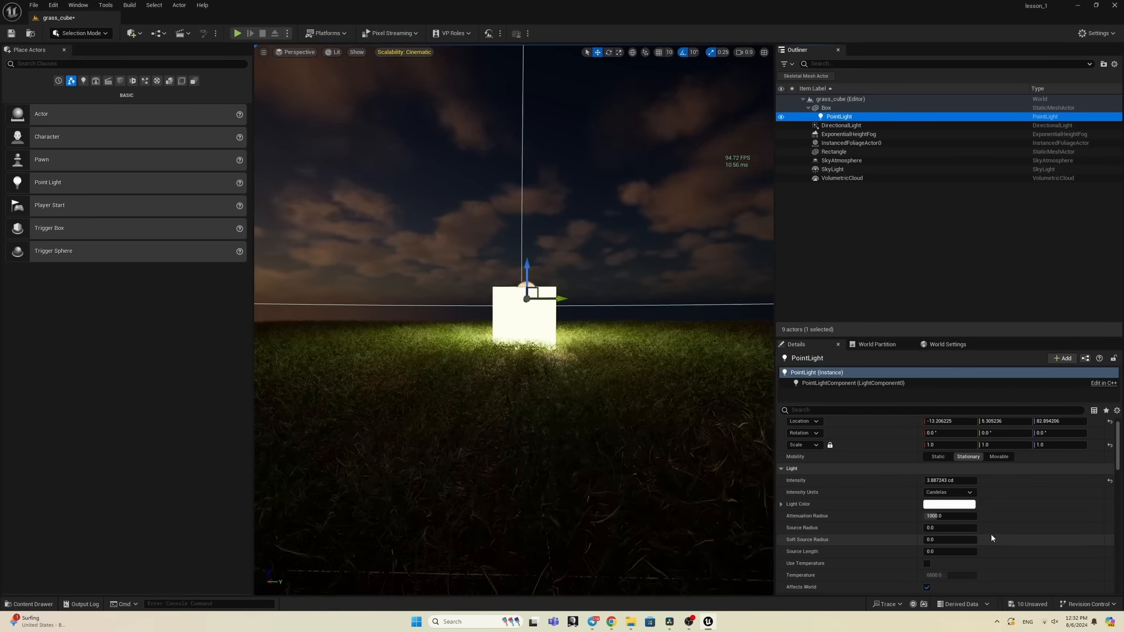
pyautogui.moveTo(943, 517); pyautogui.dragTo(949, 516)
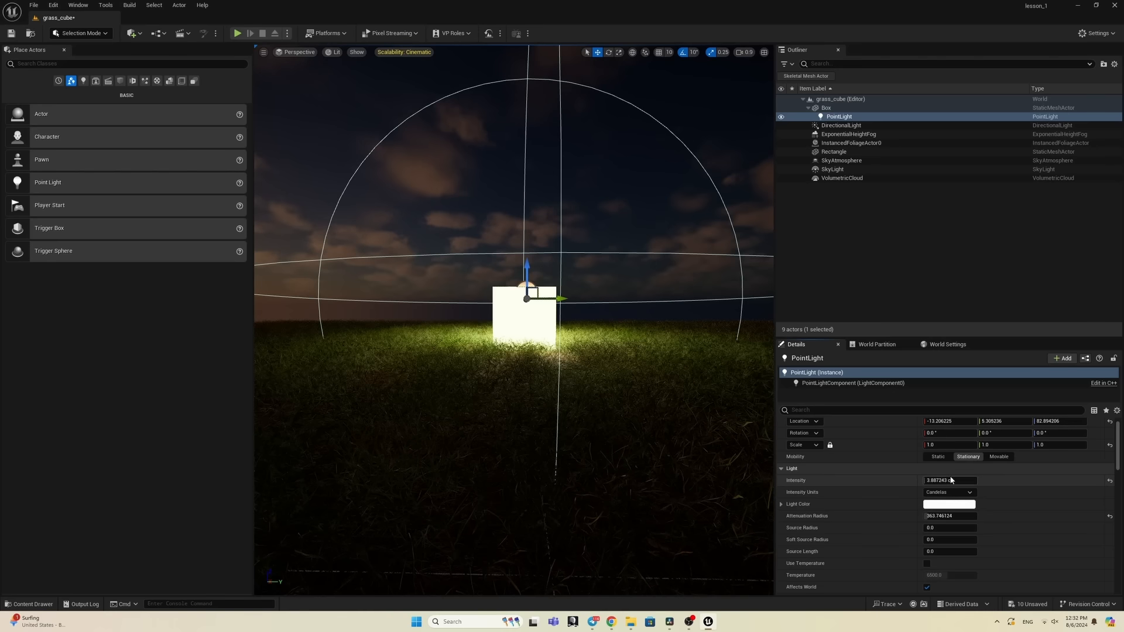
pyautogui.moveTo(952, 480)
pyautogui.mouseDown()
pyautogui.moveTo(987, 480)
pyautogui.moveTo(951, 491)
pyautogui.moveTo(944, 480)
pyautogui.mouseUp()
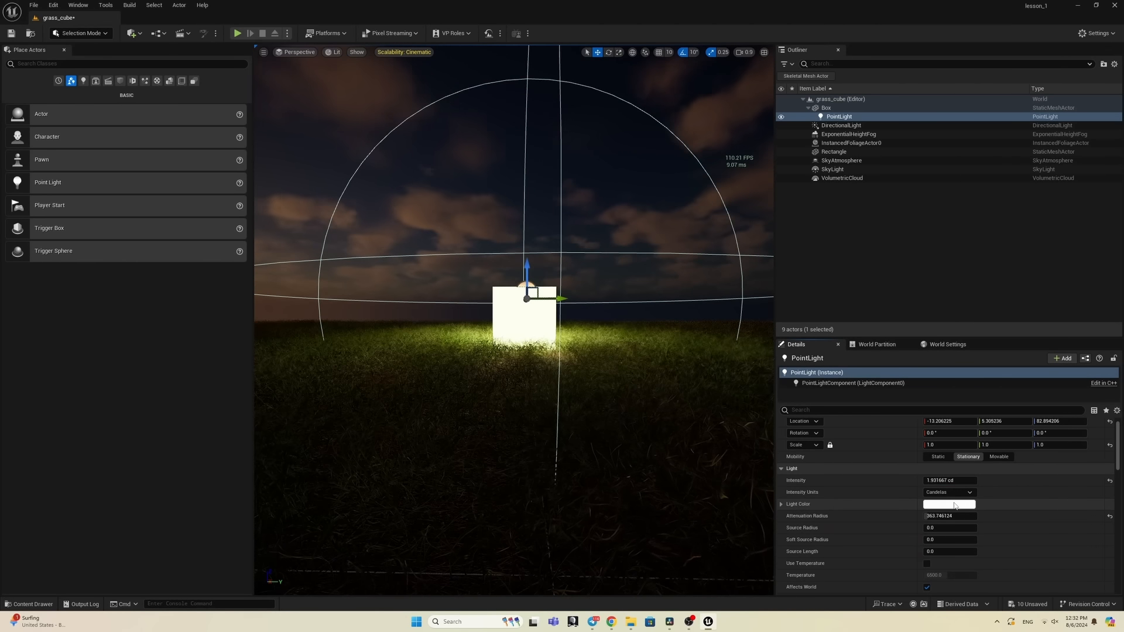
# Step: Set the point light's color to a saturated yellow (hex sRGB FFEF00FF) and deselect the light
pyautogui.click(954, 504)
pyautogui.moveTo(820, 465); pyautogui.dragTo(849, 502)
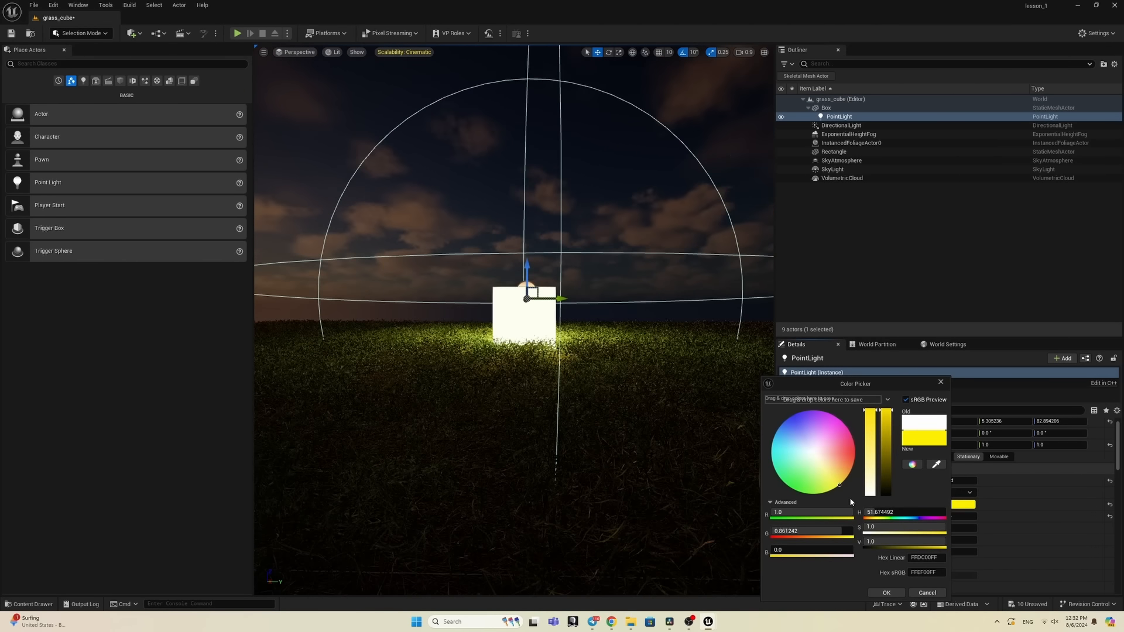
pyautogui.click(888, 592)
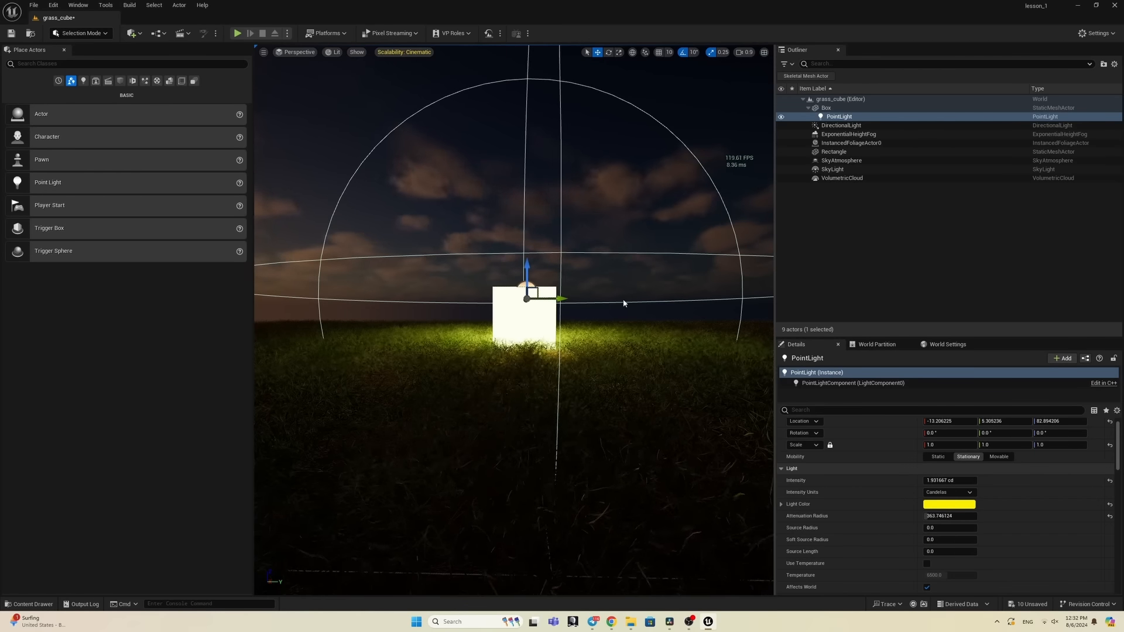
pyautogui.click(625, 240)
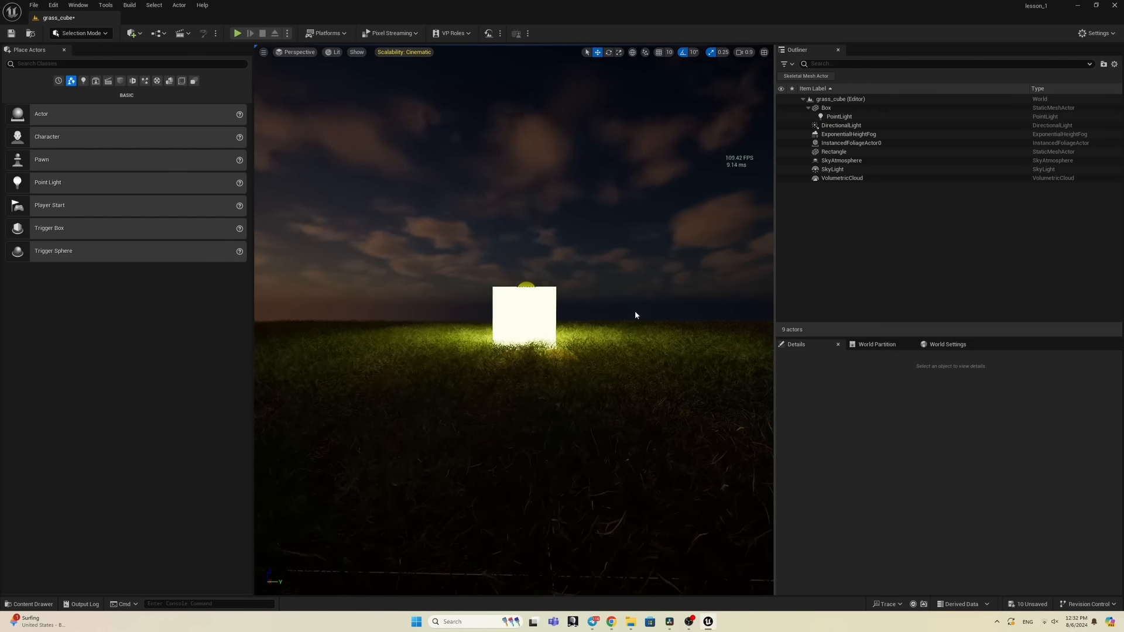
pyautogui.moveTo(626, 240); pyautogui.dragTo(621, 225, button='right')
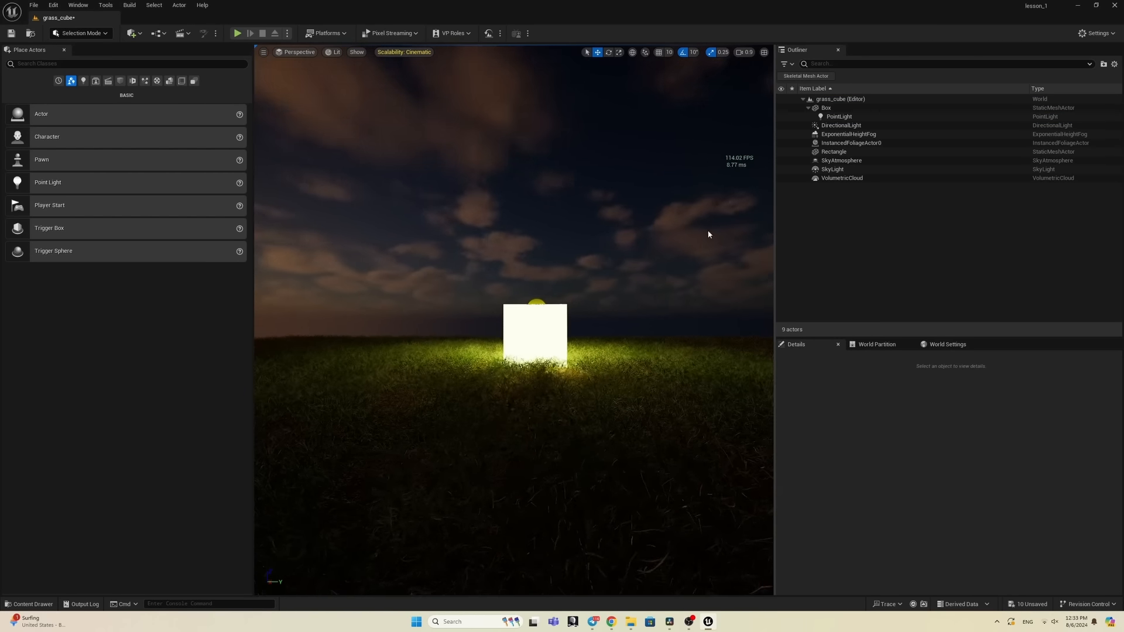
# Step: Raise the point light to a Z location of about 87 and set its intensity to about 10.6 cd
pyautogui.click(839, 117)
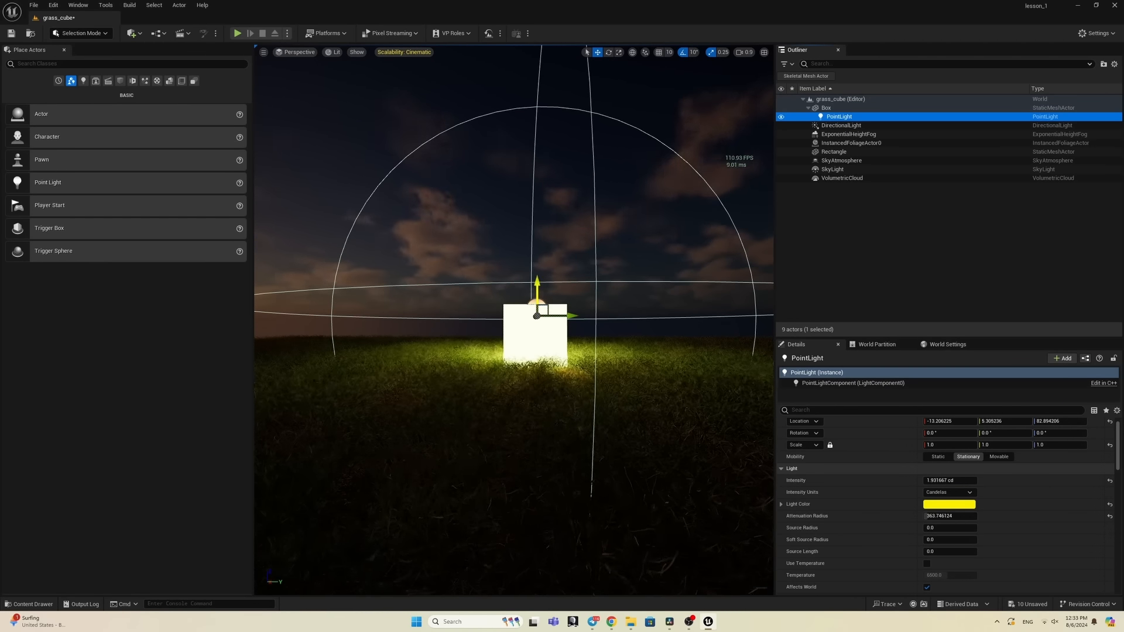
pyautogui.moveTo(537, 307); pyautogui.dragTo(535, 280)
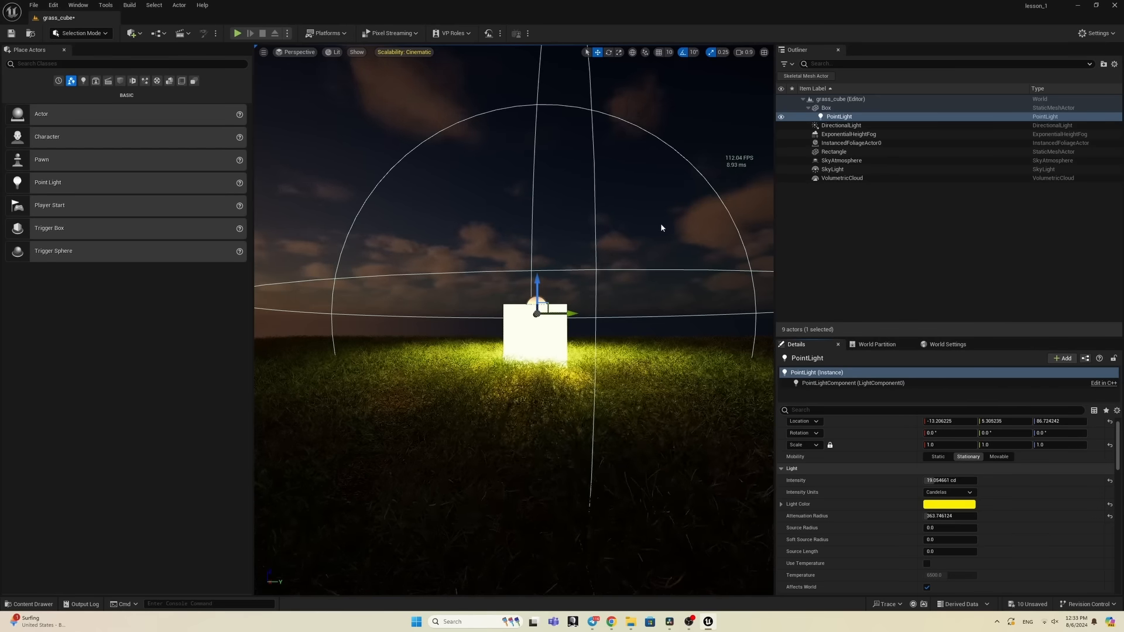
pyautogui.moveTo(949, 480); pyautogui.dragTo(934, 481)
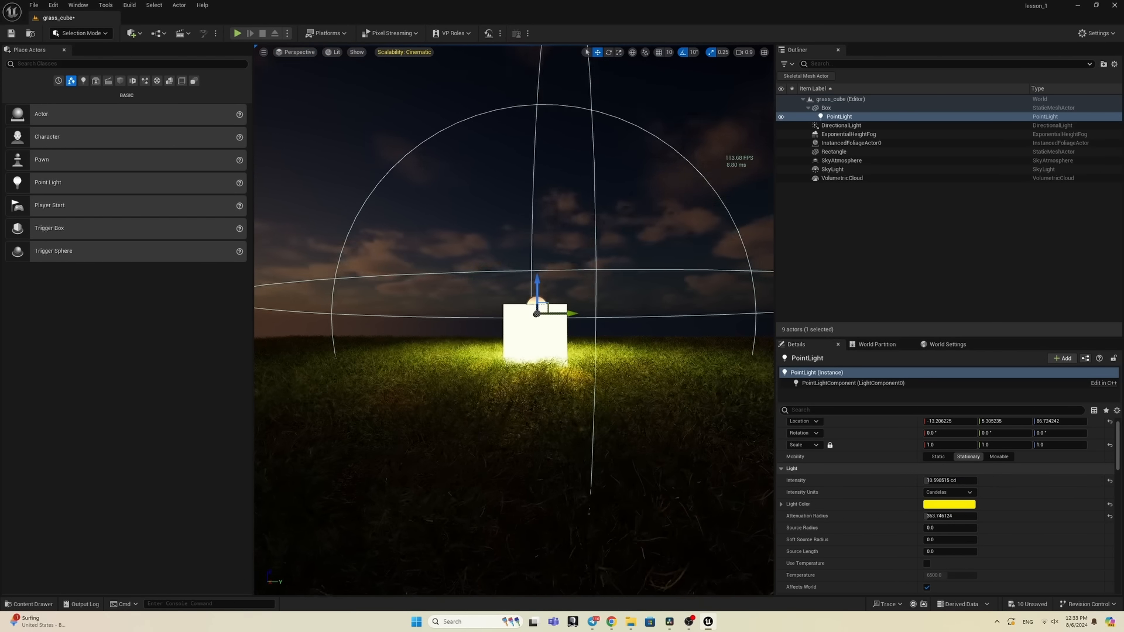
# Step: Deselect the point light and inspect the lit grass around the cube from slightly farther back
pyautogui.click(670, 287)
pyautogui.scroll(-2, 633, 344)
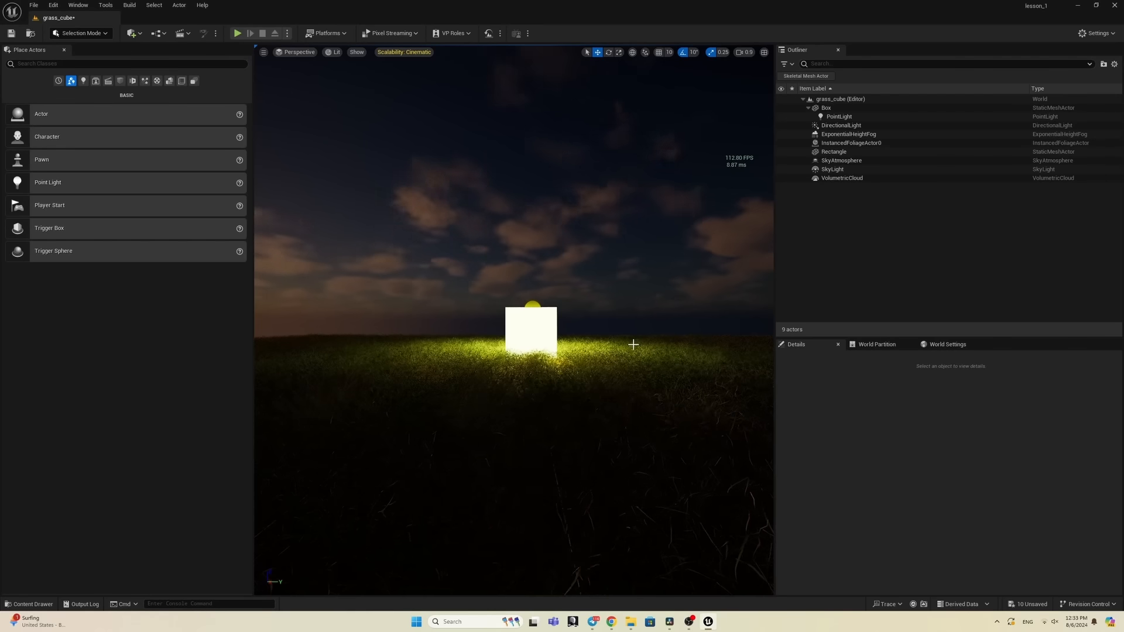
pyautogui.moveTo(634, 361); pyautogui.dragTo(634, 346, button='right')
pyautogui.moveTo(634, 359)
pyautogui.mouseDown(button='middle')
pyautogui.moveTo(633, 384)
pyautogui.moveTo(634, 357)
pyautogui.moveTo(624, 359)
pyautogui.mouseUp(button='middle')
pyautogui.moveTo(632, 354)
pyautogui.mouseDown(button='right')
pyautogui.moveTo(630, 380)
pyautogui.moveTo(634, 326)
pyautogui.moveTo(643, 337)
pyautogui.mouseUp(button='right')
pyautogui.moveTo(632, 354); pyautogui.dragTo(627, 362, button='middle')
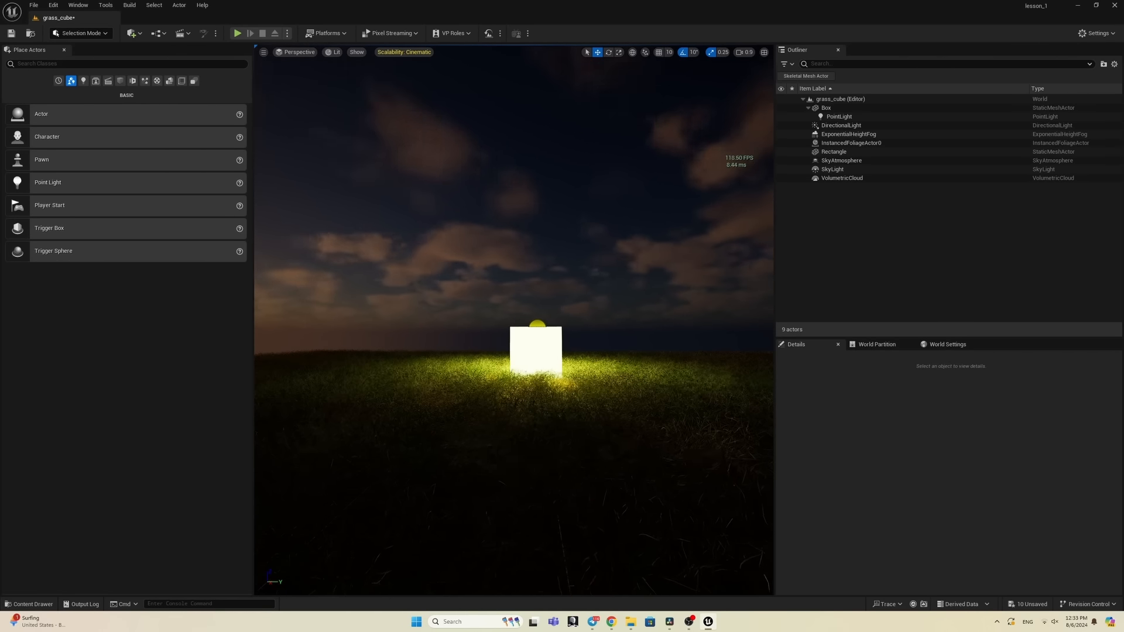
# Step: Enable Volumetric Fog on the ExponentialHeightFog and raise its Scattering Distribution to about 0.63
pyautogui.moveTo(568, 327); pyautogui.dragTo(572, 325, button='right')
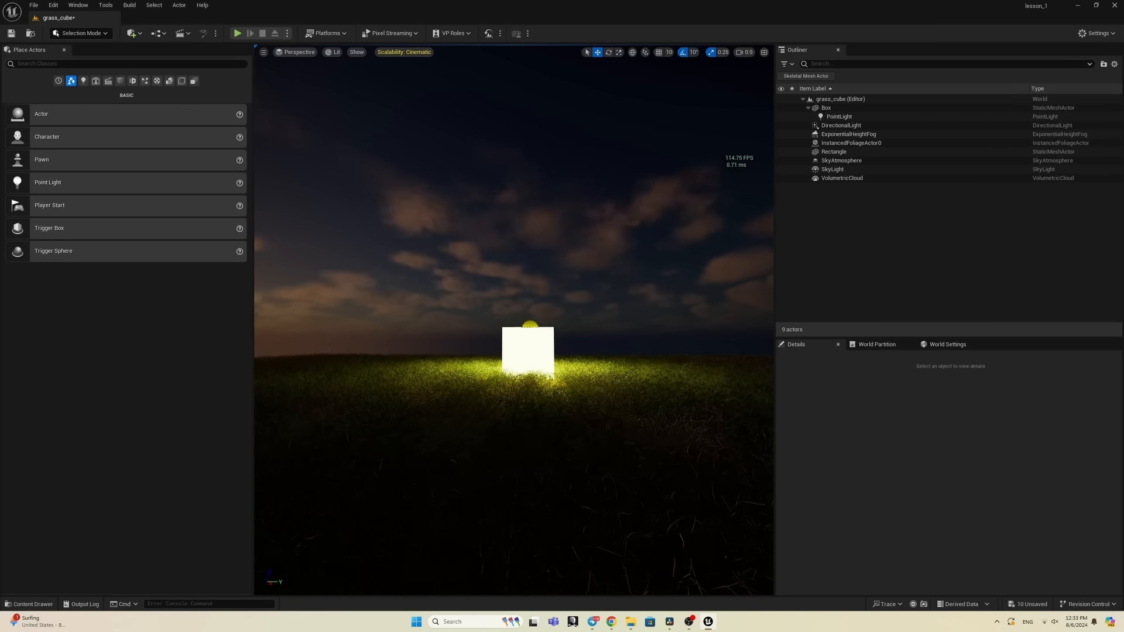
pyautogui.click(855, 135)
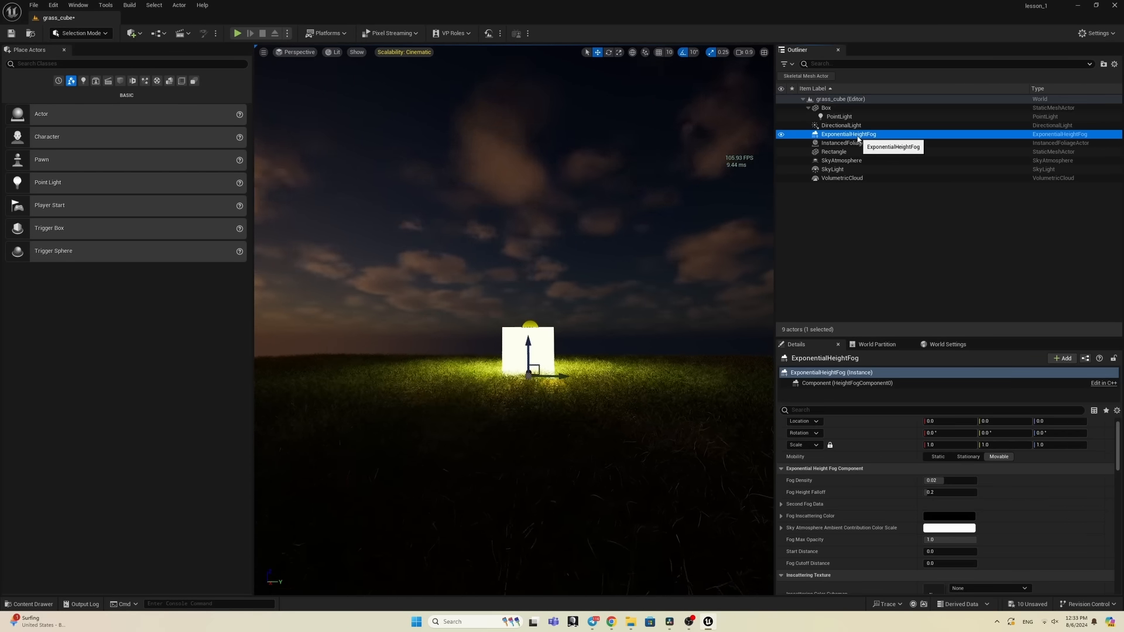
pyautogui.click(812, 409)
pyautogui.write('vol')
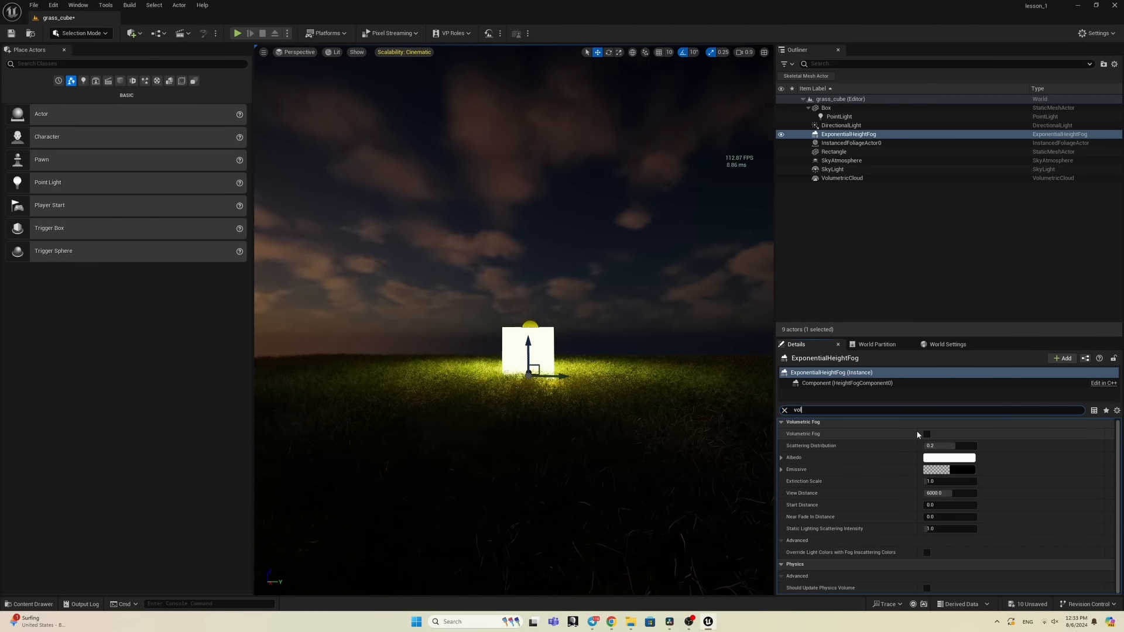
pyautogui.click(927, 434)
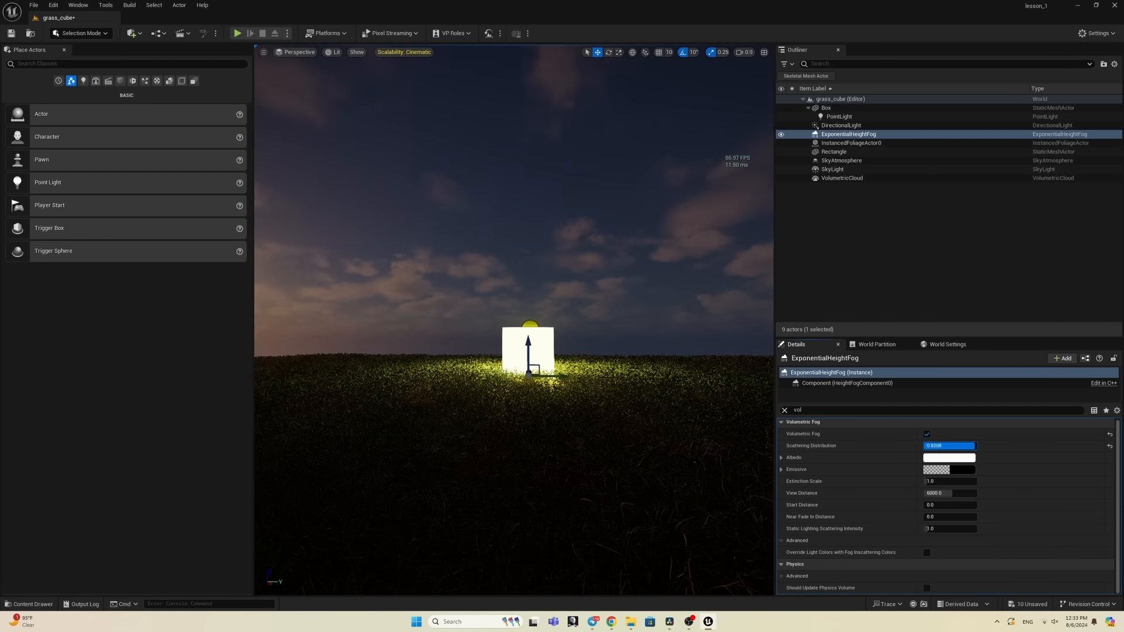
pyautogui.moveTo(946, 446); pyautogui.dragTo(956, 446)
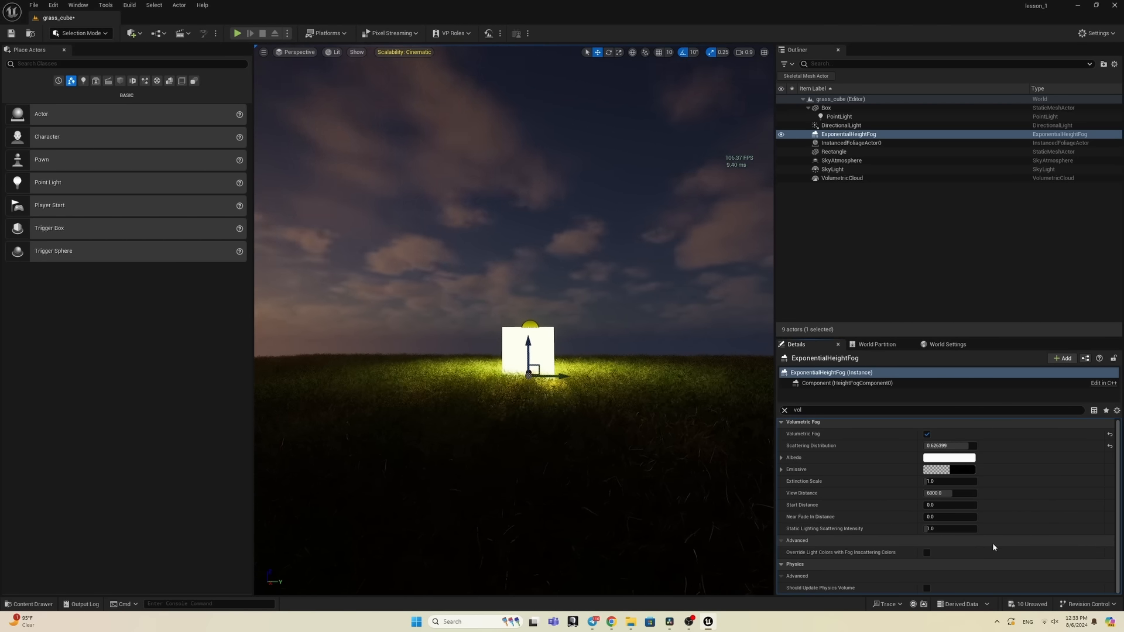
# Step: Lower the height fog's Static Lighting Scattering Intensity to about 0.51
pyautogui.moveTo(966, 528); pyautogui.dragTo(937, 529)
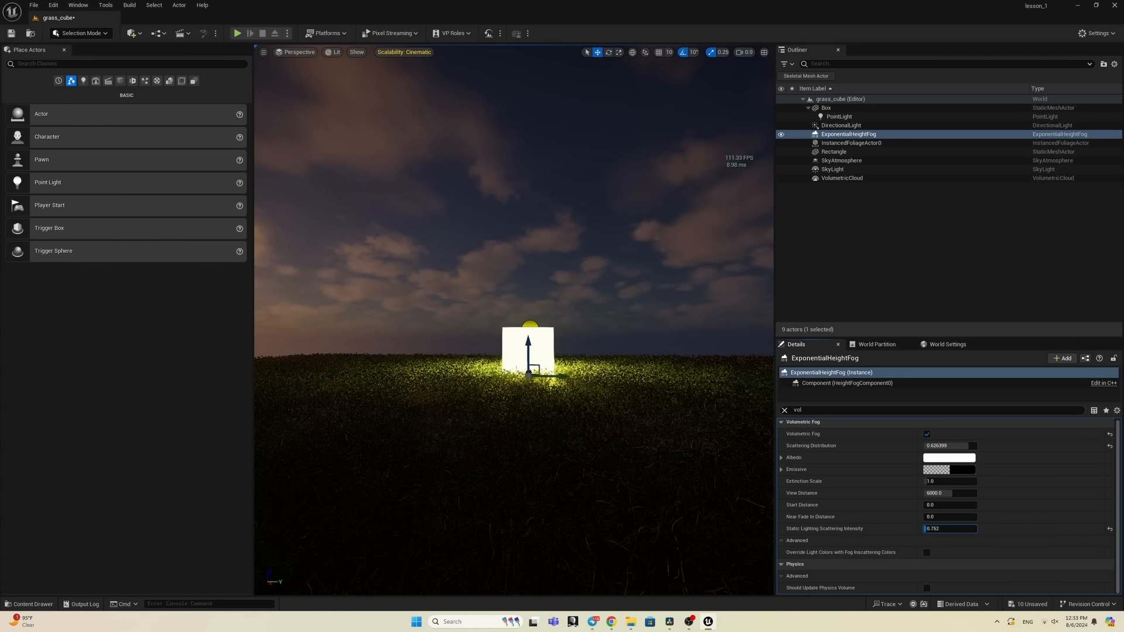
pyautogui.write('0.6')
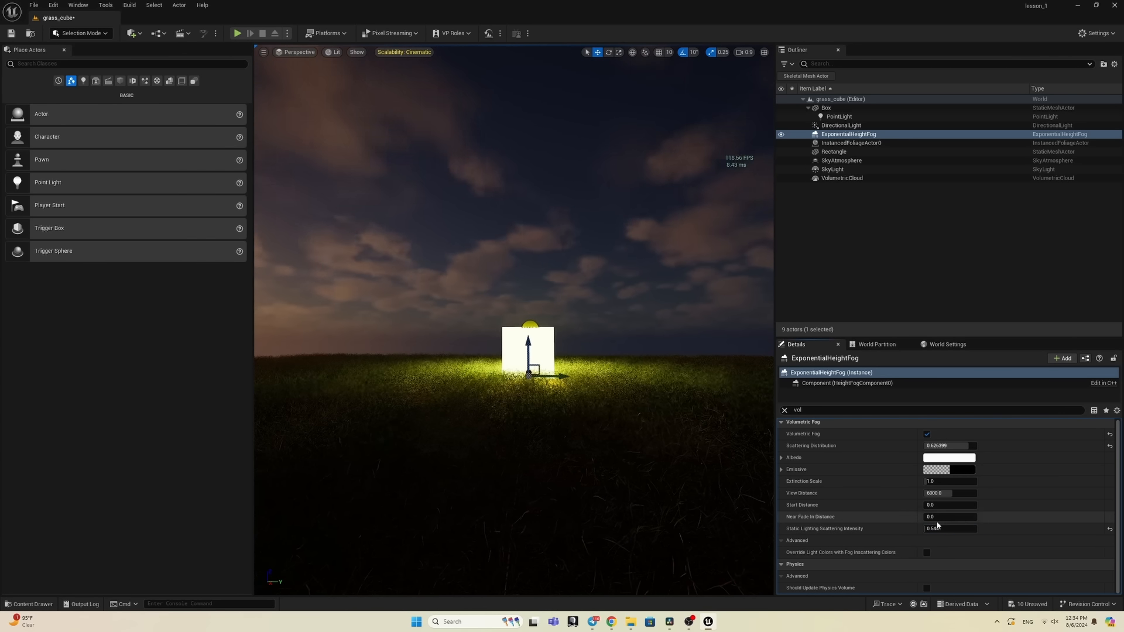
pyautogui.moveTo(946, 527); pyautogui.dragTo(954, 528)
pyautogui.scroll(5, 761, 427)
pyautogui.scroll(-6, 741, 447)
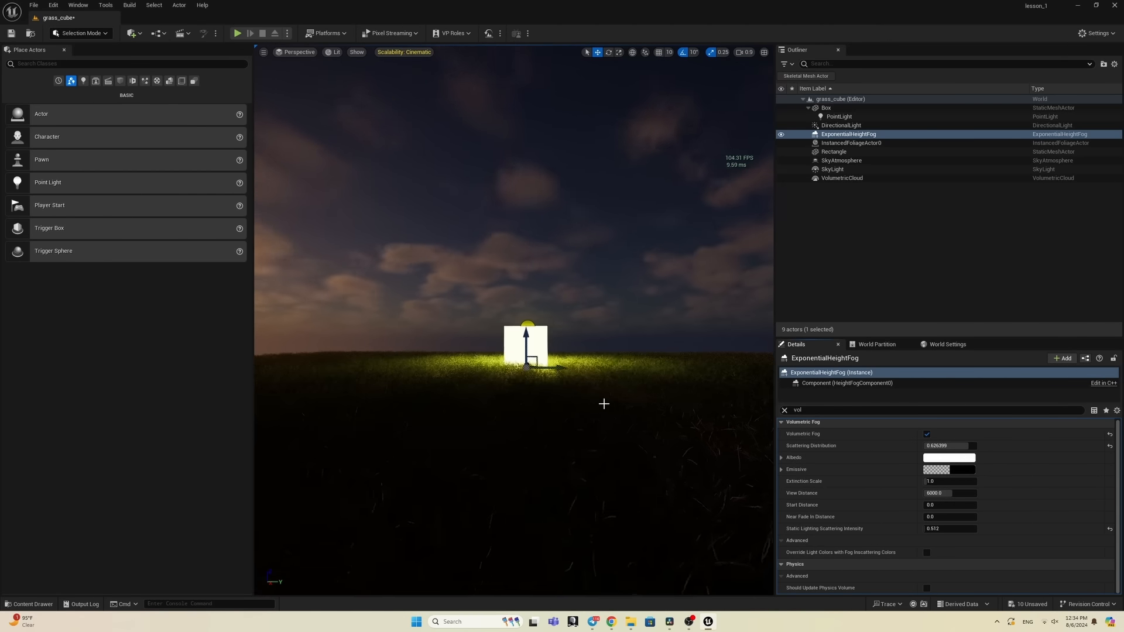
pyautogui.scroll(1, 604, 404)
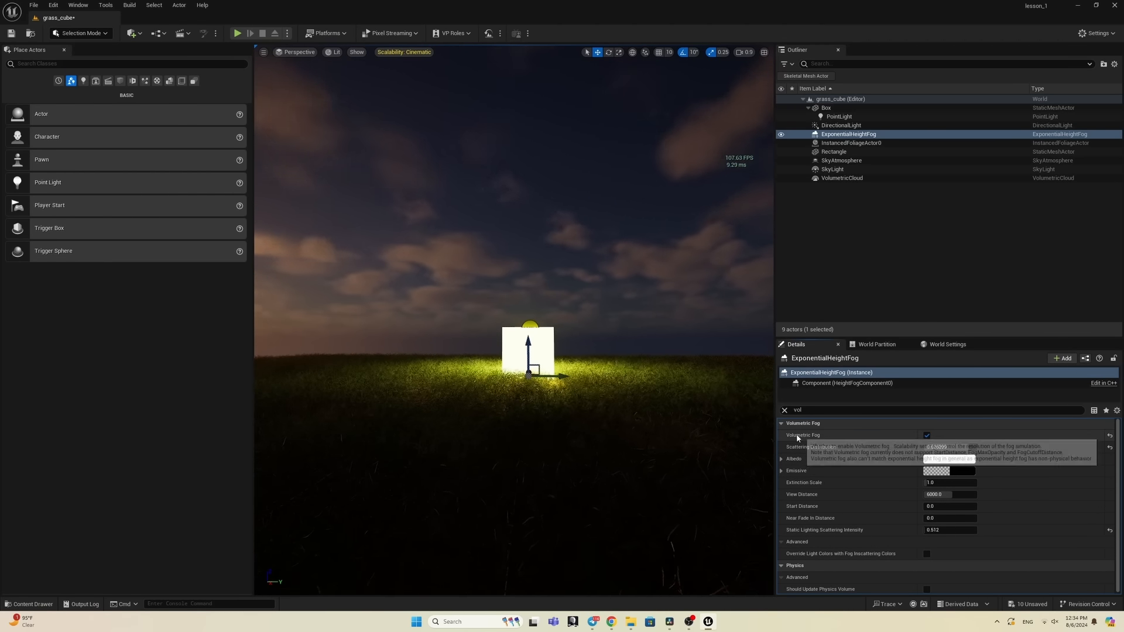
# Step: Clear the property filter and set the height fog's Fog Density to about 0.018 and Fog Height Falloff to about 0.08
pyautogui.click(781, 412)
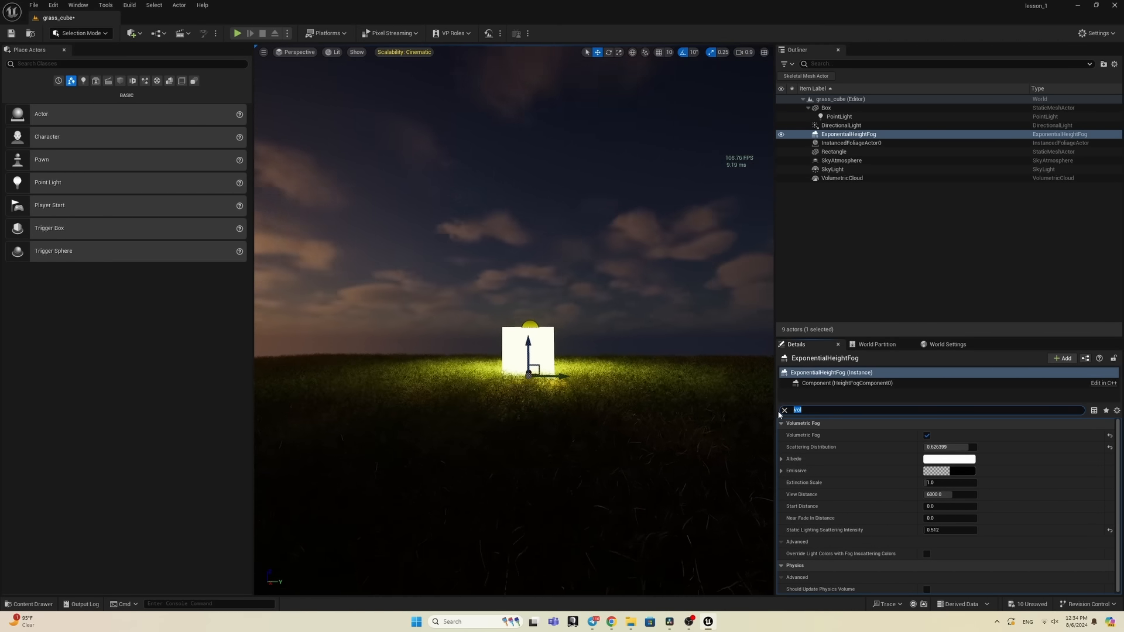
pyautogui.click(785, 410)
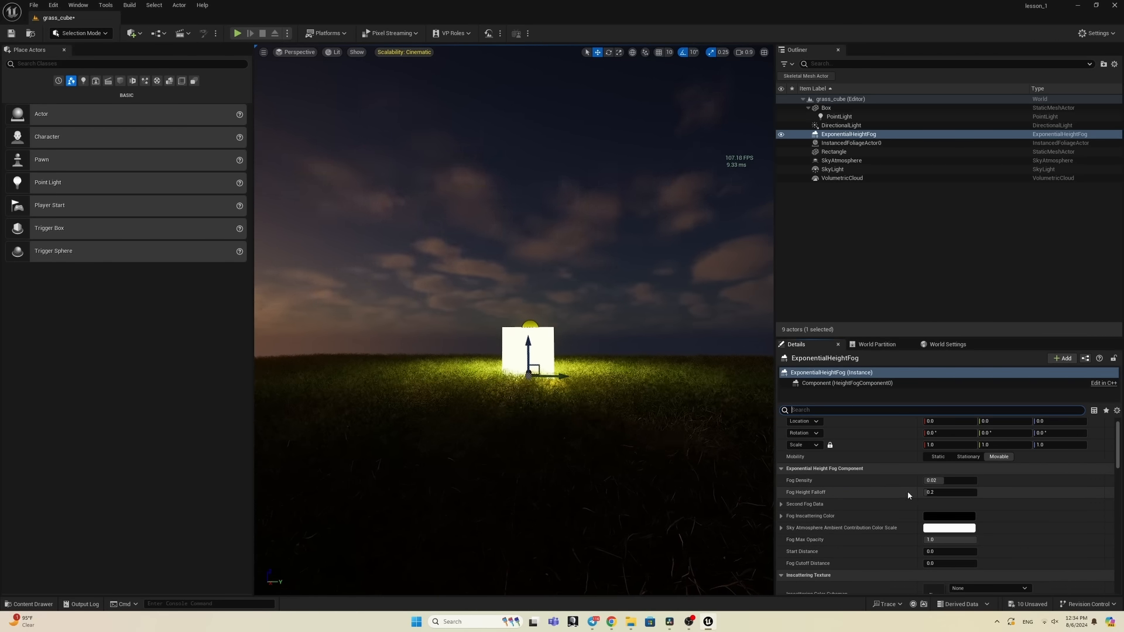
pyautogui.click(937, 480)
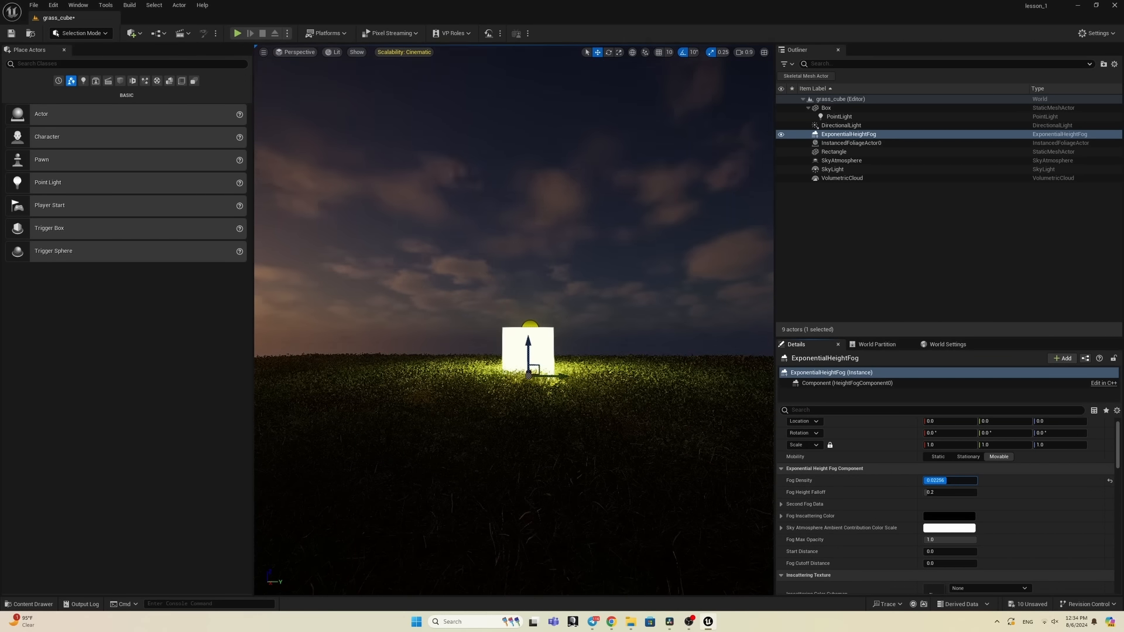
pyautogui.write('0.0024')
pyautogui.moveTo(950, 481)
pyautogui.mouseDown()
pyautogui.moveTo(966, 480)
pyautogui.moveTo(937, 480)
pyautogui.moveTo(966, 492)
pyautogui.moveTo(939, 492)
pyautogui.mouseUp()
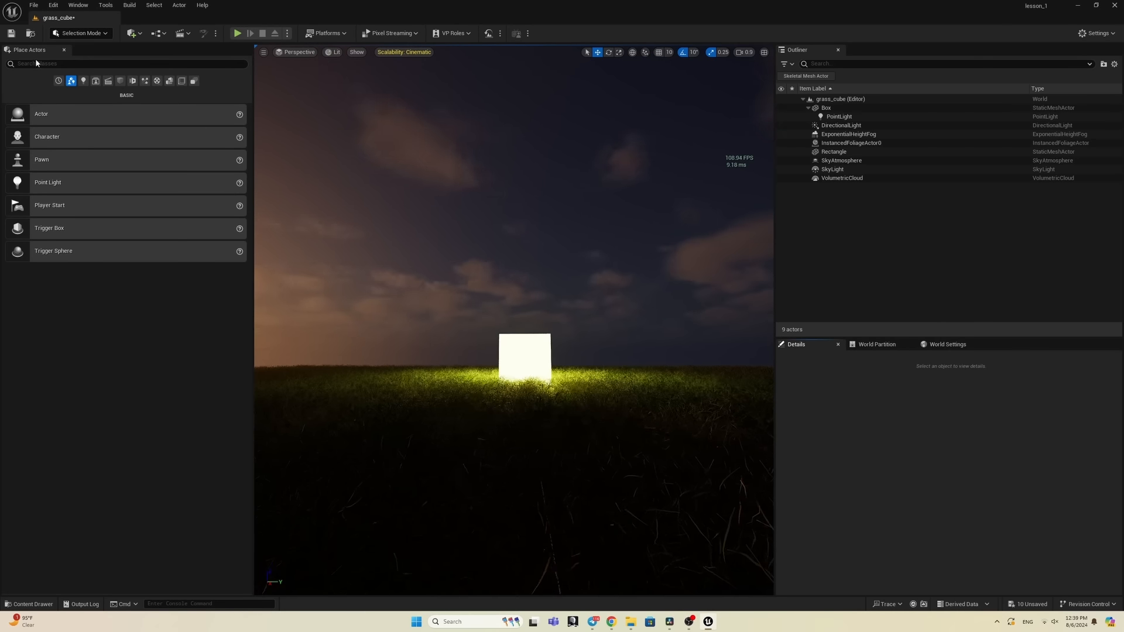
# Step: Find the Local Fog Volume among the placeable actors and place it at the glowing cube
pyautogui.click(37, 63)
pyautogui.write('Lo')
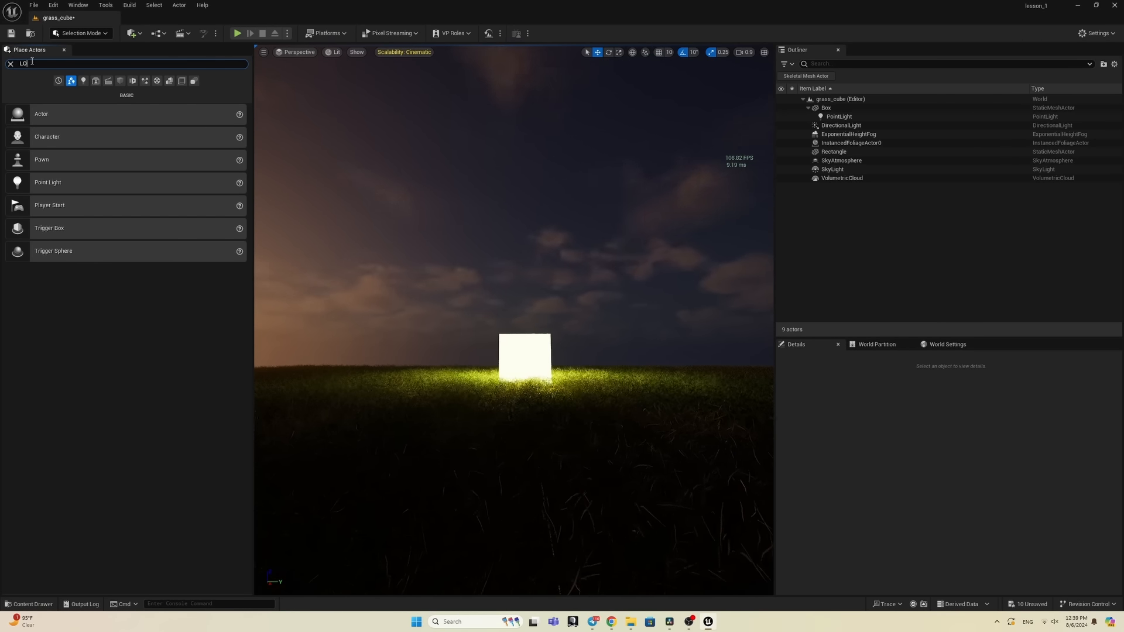
pyautogui.write('c')
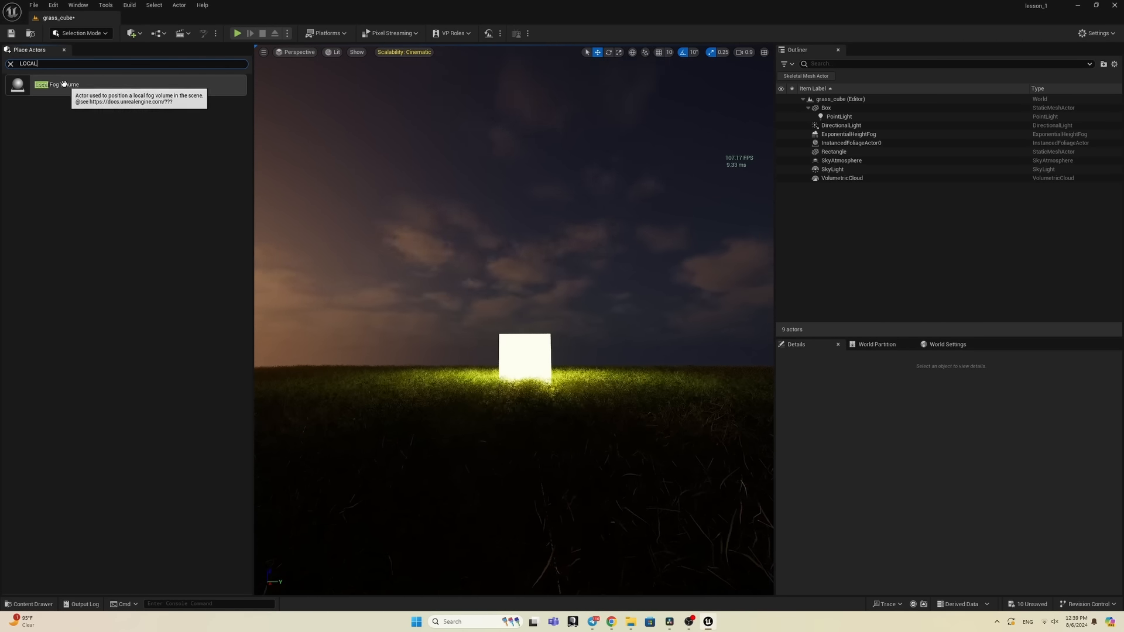
pyautogui.moveTo(539, 405); pyautogui.dragTo(530, 347)
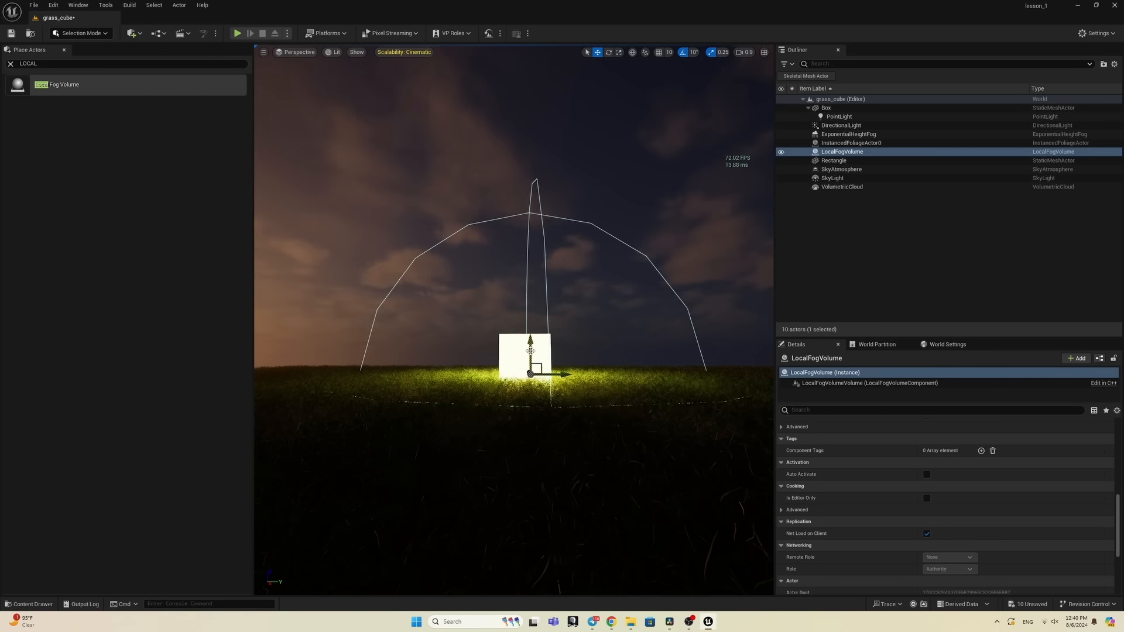
# Step: Search the local fog volume's properties for "VOL" and clear the search
pyautogui.click(818, 410)
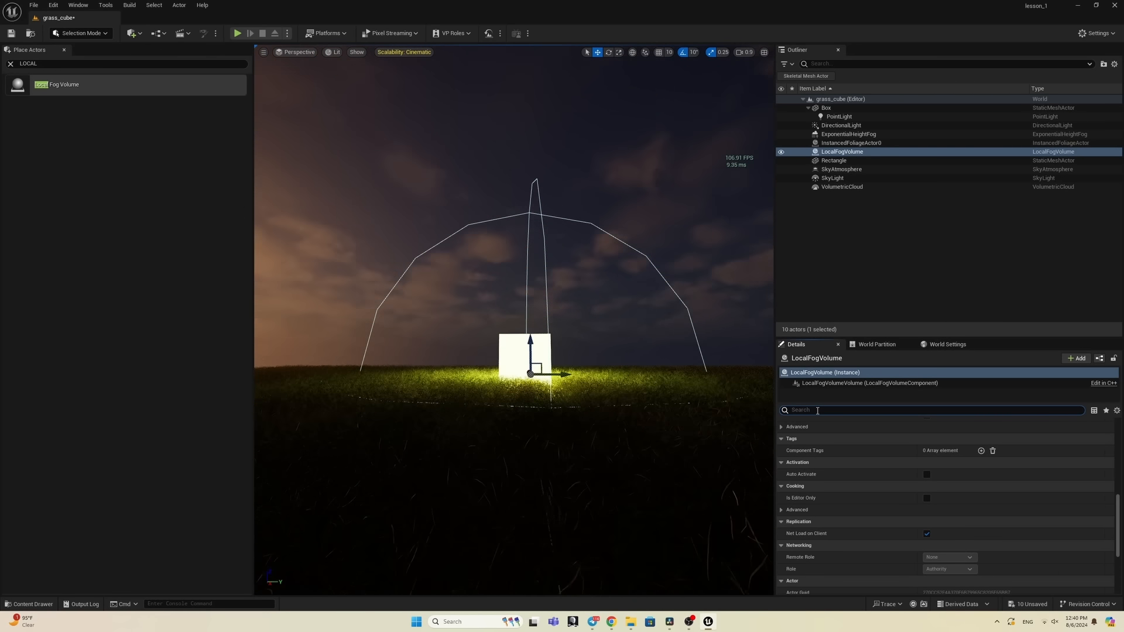
pyautogui.write('VOL')
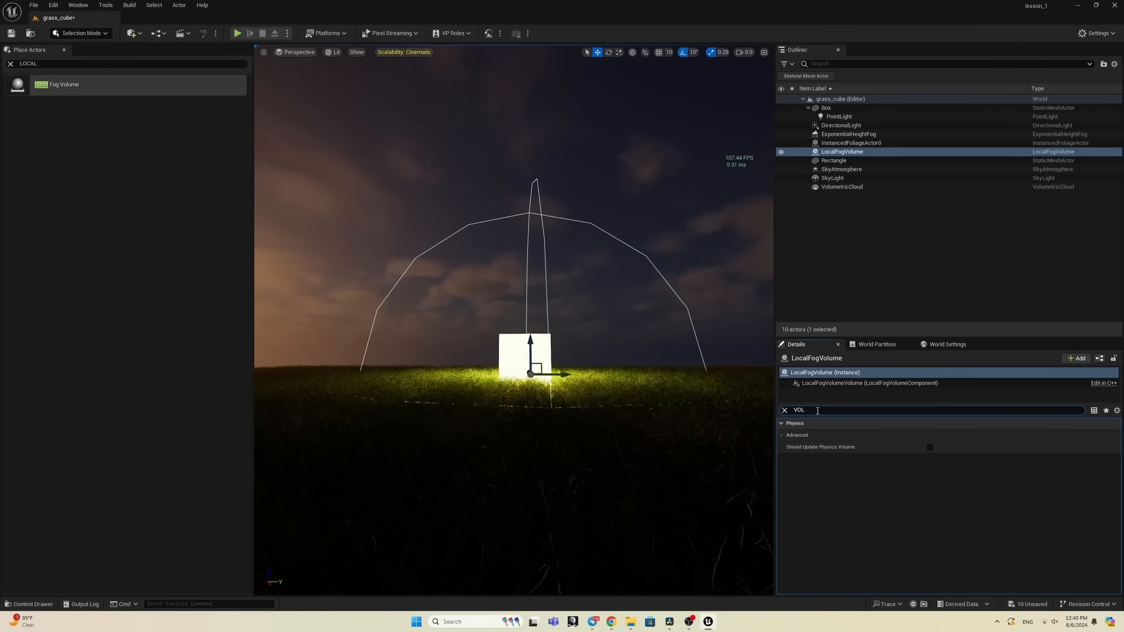
pyautogui.press('BackSpace')
pyautogui.press('BackSpace')
pyautogui.press('BackSpace')
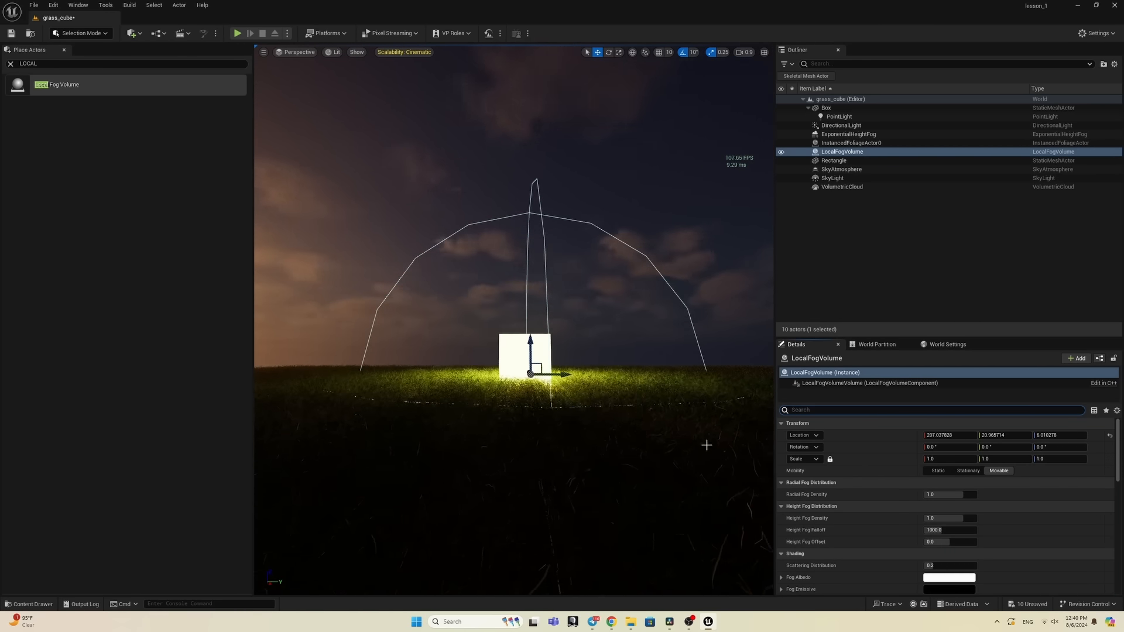
# Step: Run the console command r.LocalFogVolume.GlobalStartDistance 20 and position the local fog volume over the cube at Y about 9.5
pyautogui.moveTo(707, 445); pyautogui.dragTo(716, 477, button='right')
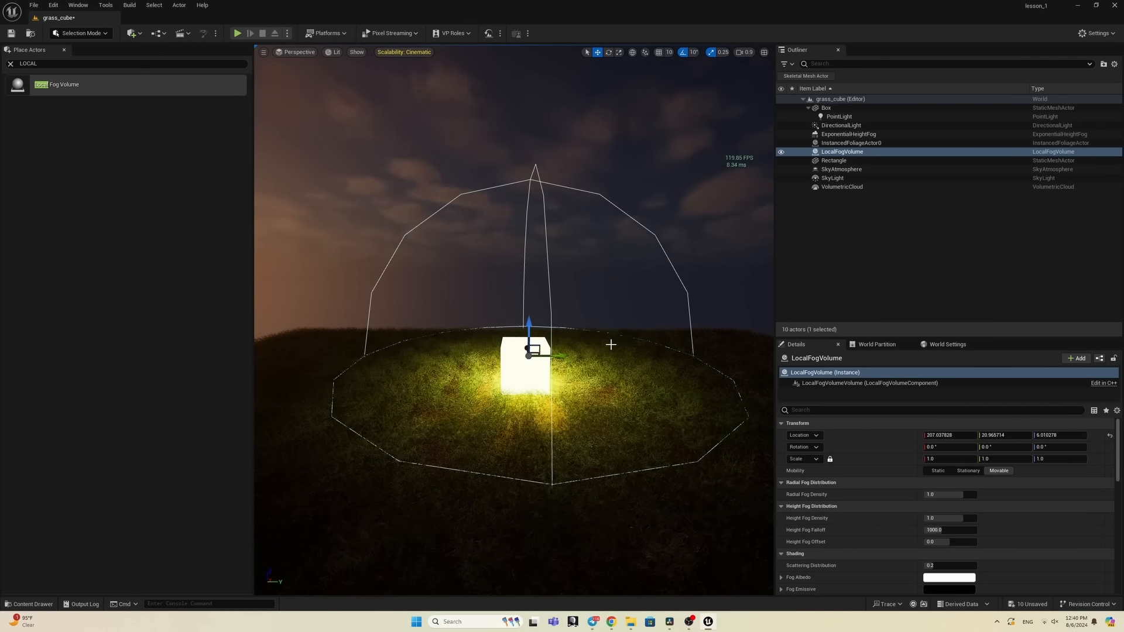
pyautogui.moveTo(563, 355); pyautogui.dragTo(489, 393)
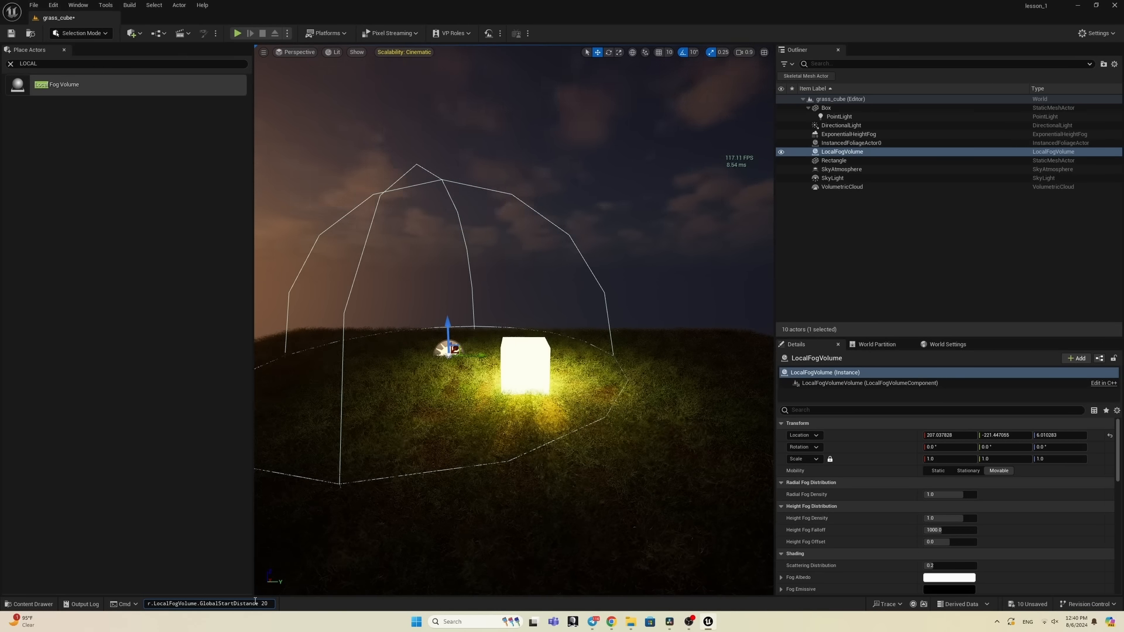
pyautogui.press('Return')
pyautogui.moveTo(481, 368); pyautogui.dragTo(555, 374)
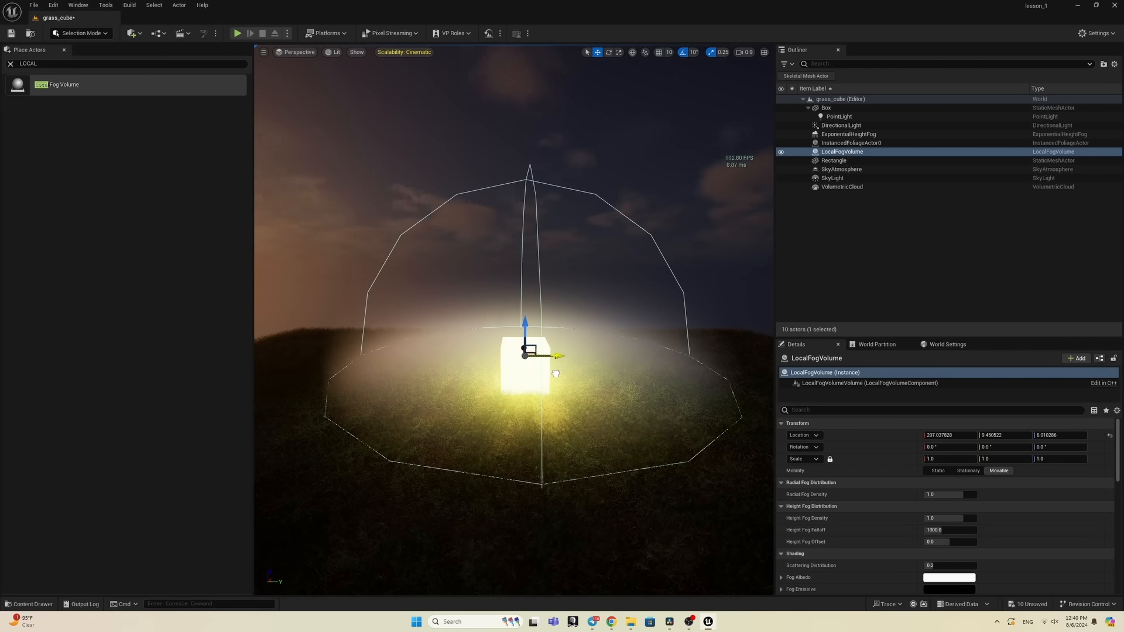
# Step: Scale the local fog volume uniformly to about 1.95 and reduce its Radial Fog Density to about 0.098
pyautogui.moveTo(949, 461); pyautogui.dragTo(1002, 460)
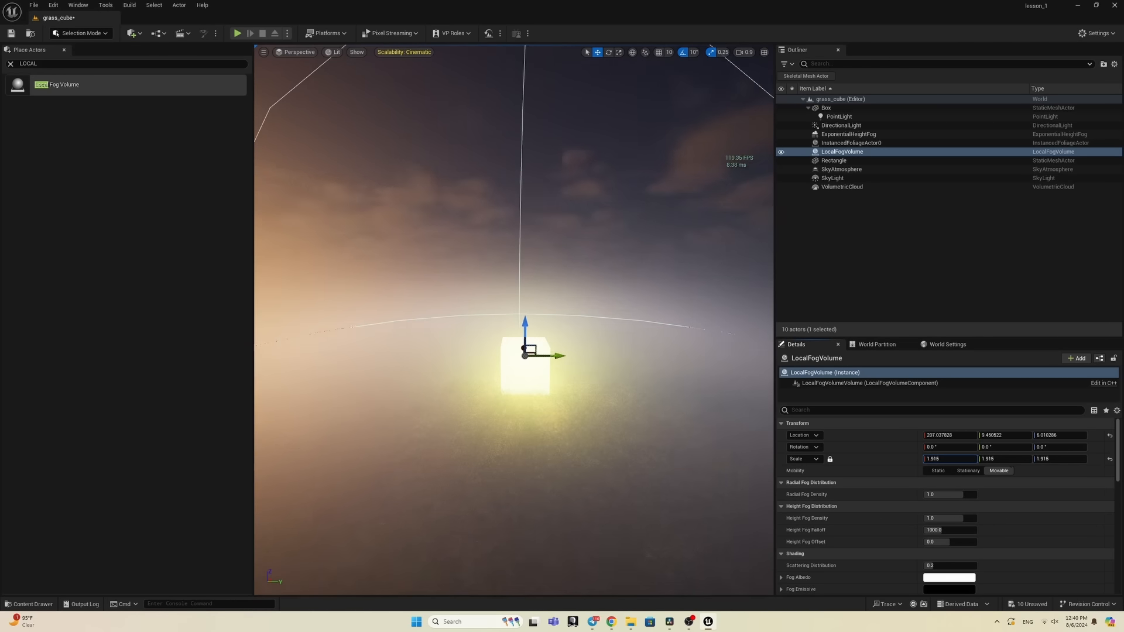
pyautogui.moveTo(596, 310); pyautogui.dragTo(595, 346, button='right')
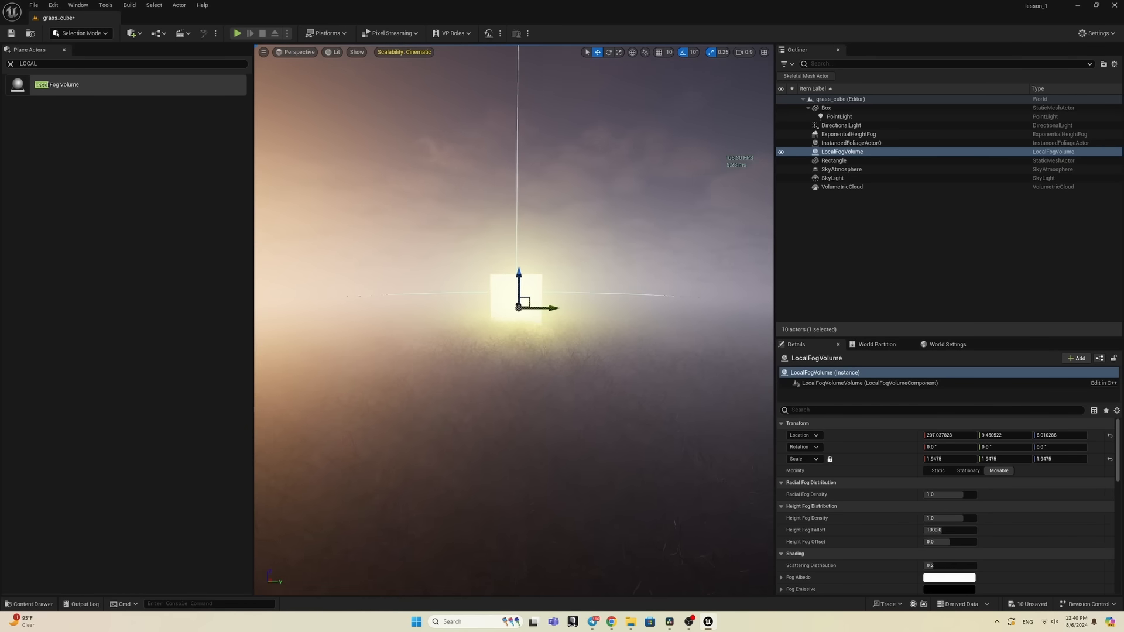
pyautogui.moveTo(584, 283); pyautogui.dragTo(578, 267, button='right')
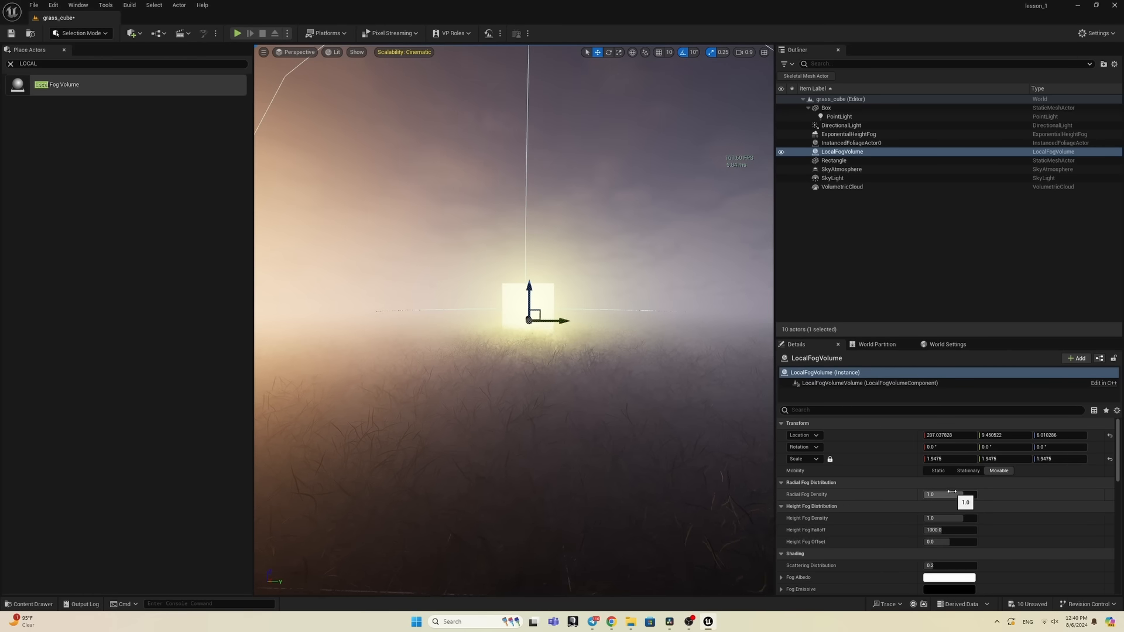
pyautogui.moveTo(957, 495)
pyautogui.mouseDown()
pyautogui.moveTo(925, 495)
pyautogui.moveTo(952, 493)
pyautogui.mouseUp()
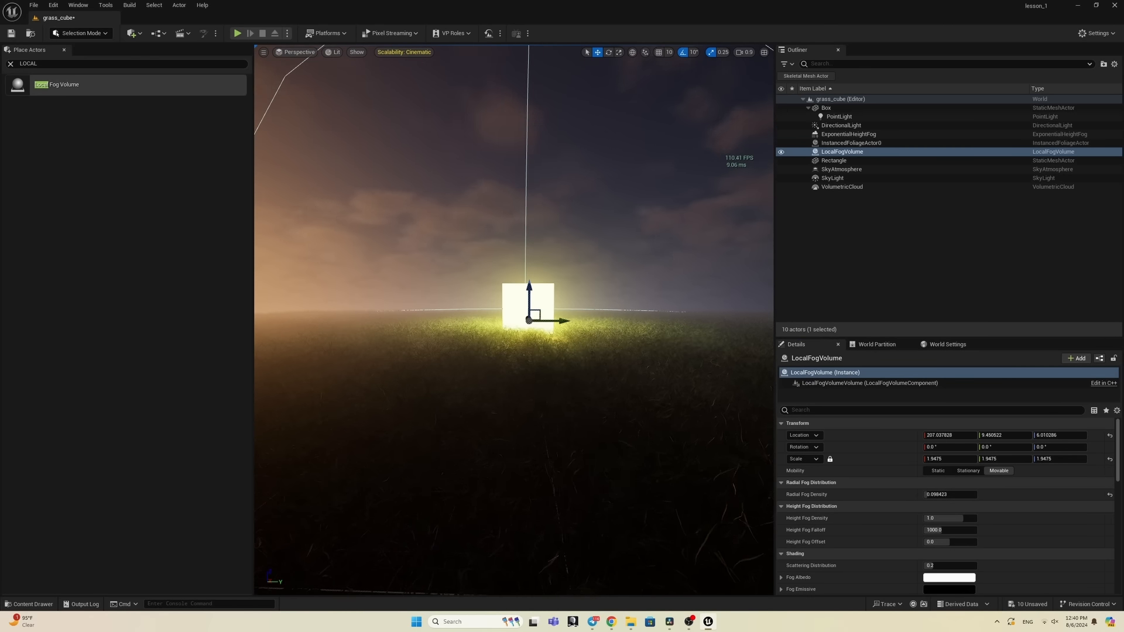
pyautogui.click(683, 268)
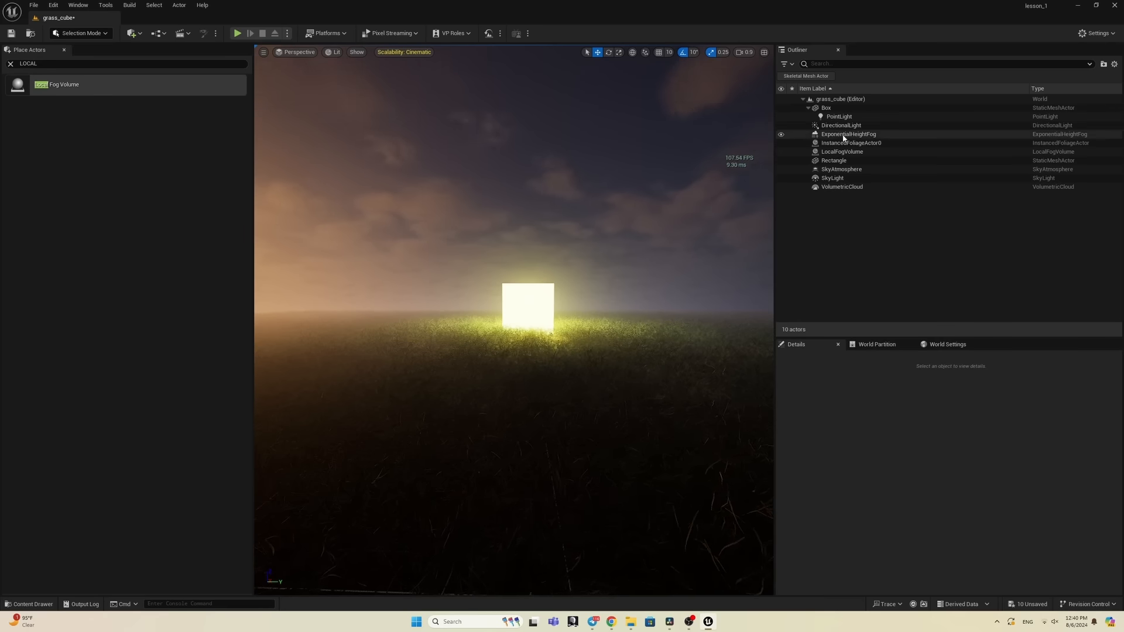
# Step: Raise the LocalFogVolume's Radial Fog Density slightly to about 0.103, deselect it and check the fog around the cube
pyautogui.click(841, 187)
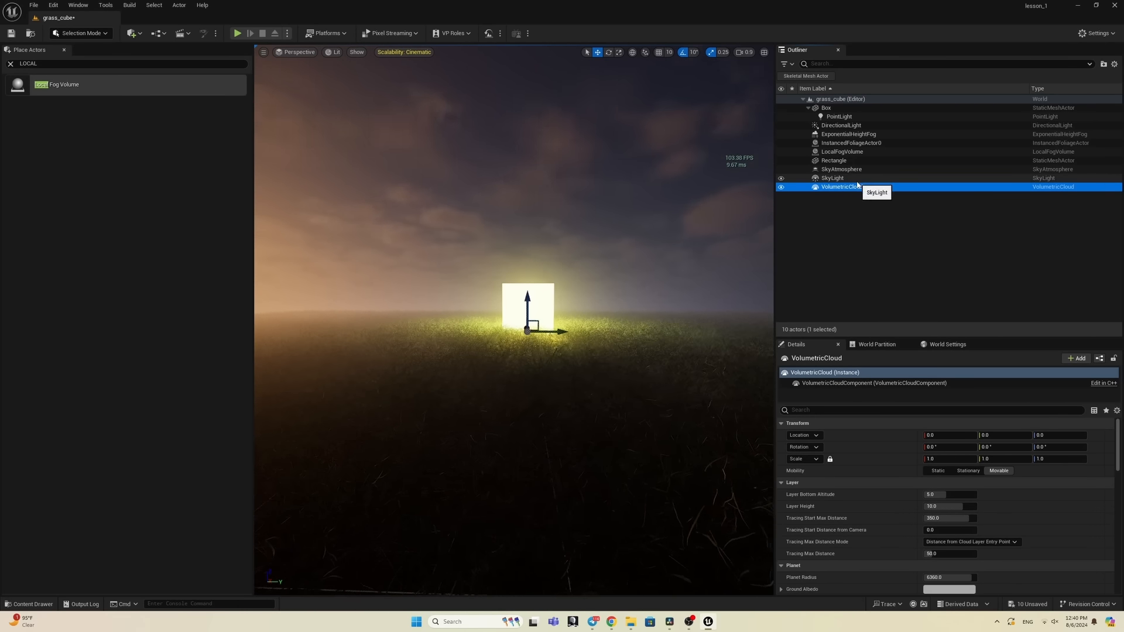
pyautogui.click(853, 153)
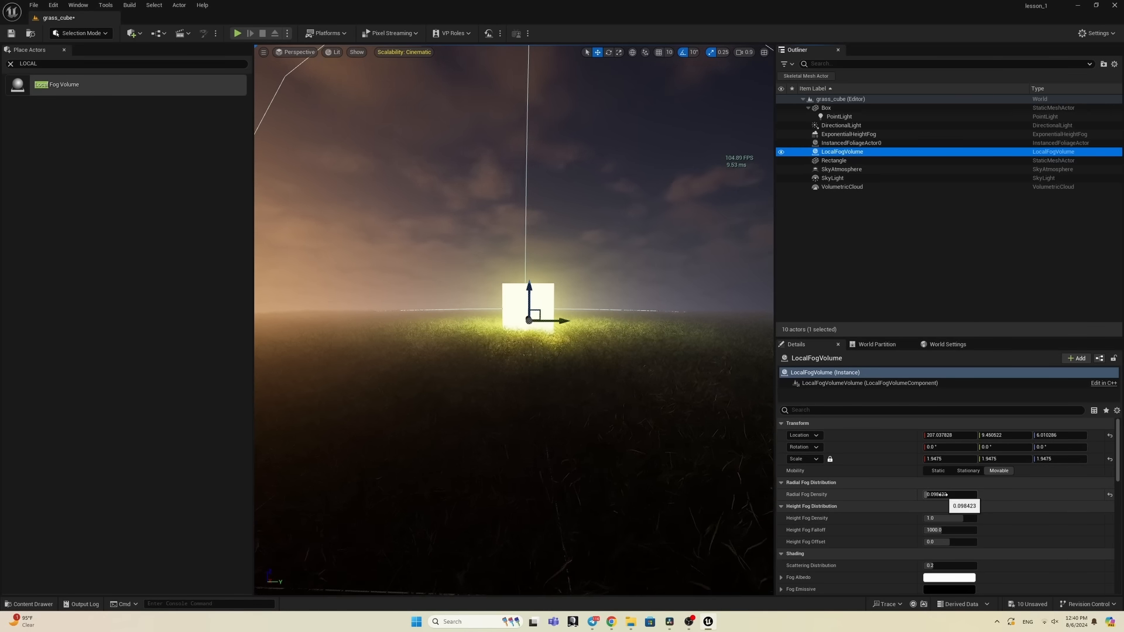
pyautogui.moveTo(946, 494); pyautogui.dragTo(960, 494)
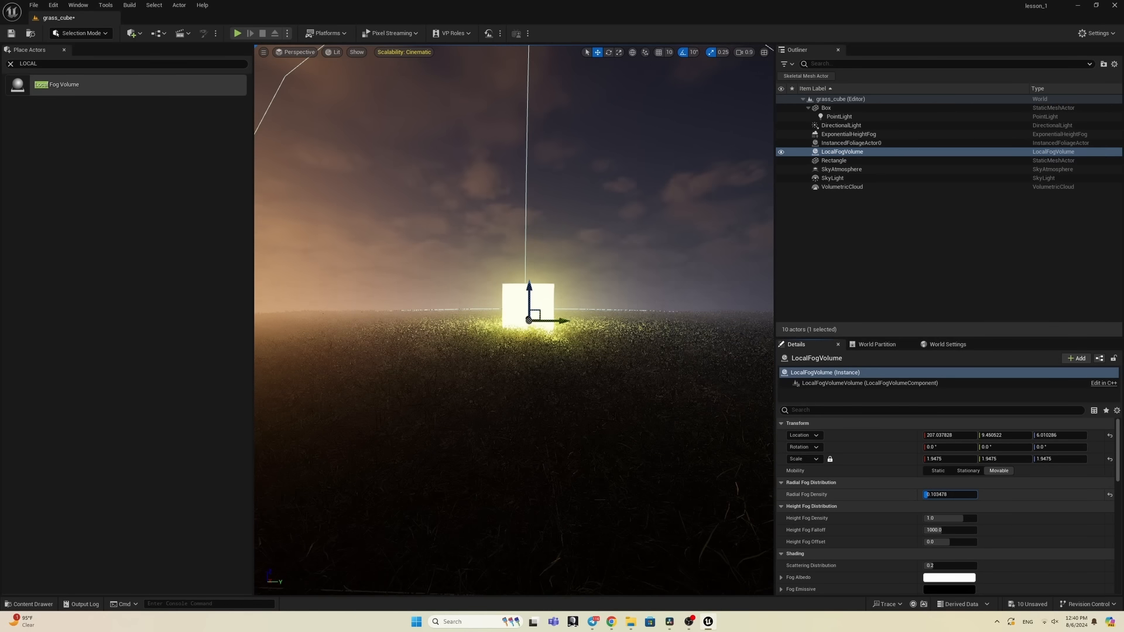
pyautogui.click(653, 212)
pyautogui.moveTo(653, 213); pyautogui.dragTo(653, 218, button='right')
pyautogui.press('e')
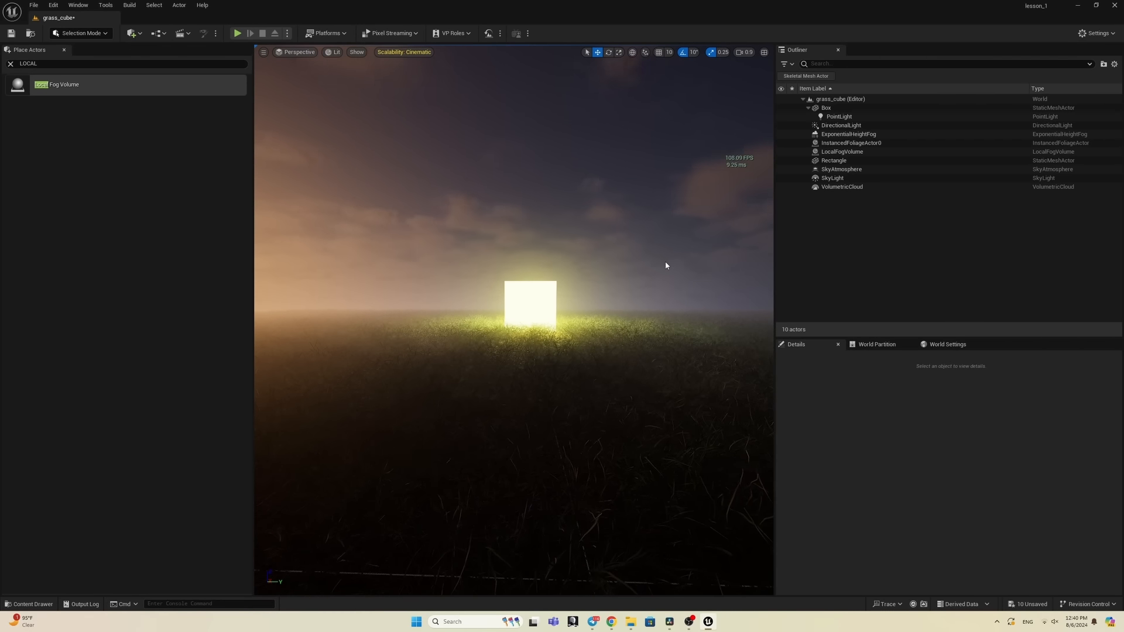
pyautogui.moveTo(665, 266); pyautogui.dragTo(666, 293, button='right')
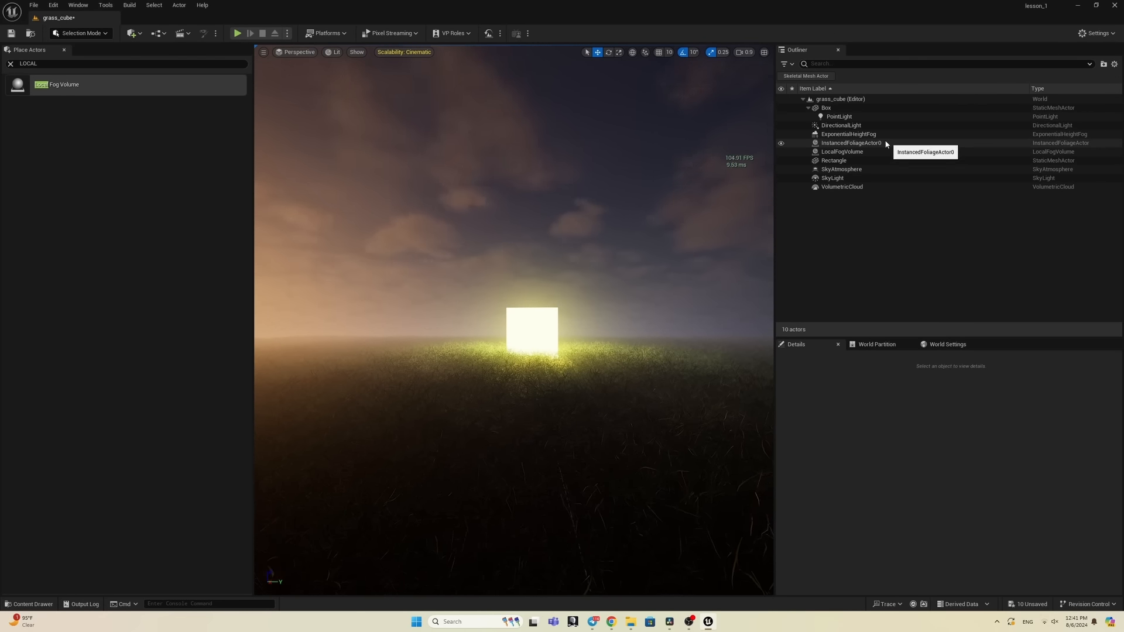
# Step: Filter the ExponentialHeightFog's properties by "vol" and turn off its Volumetric Fog
pyautogui.click(869, 137)
pyautogui.click(812, 410)
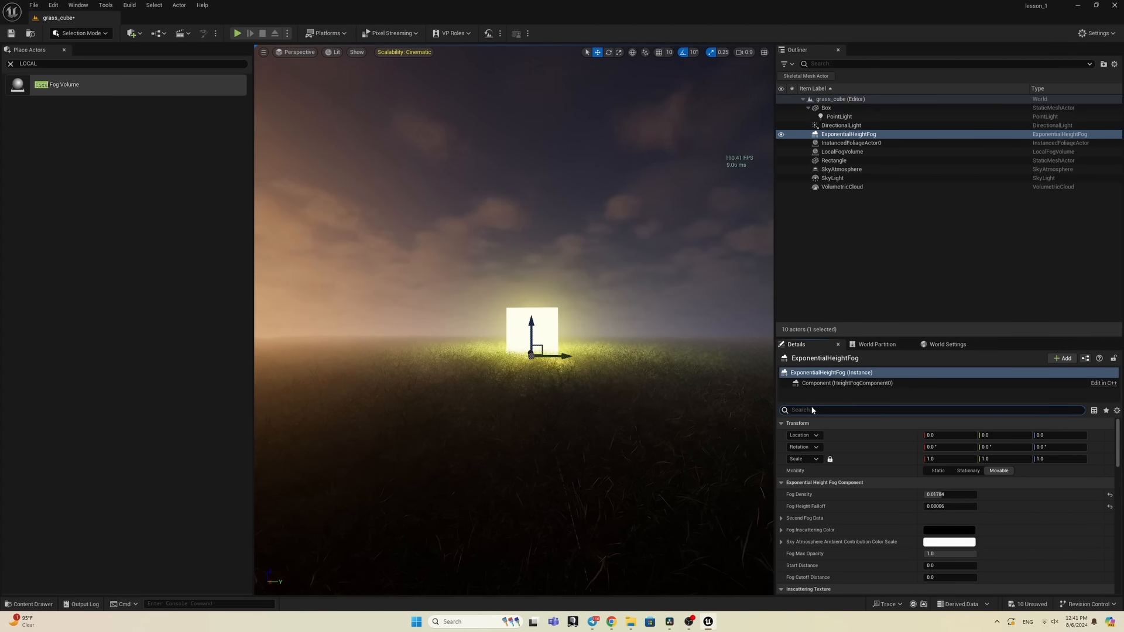
pyautogui.write('vol')
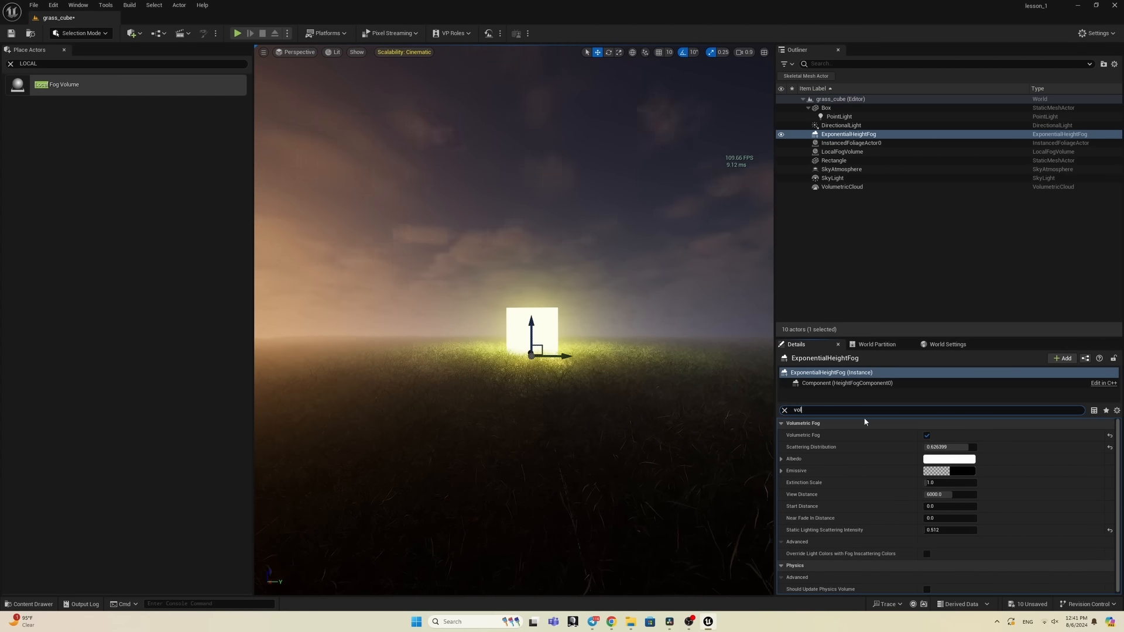
pyautogui.click(926, 435)
pyautogui.rightClick(926, 435)
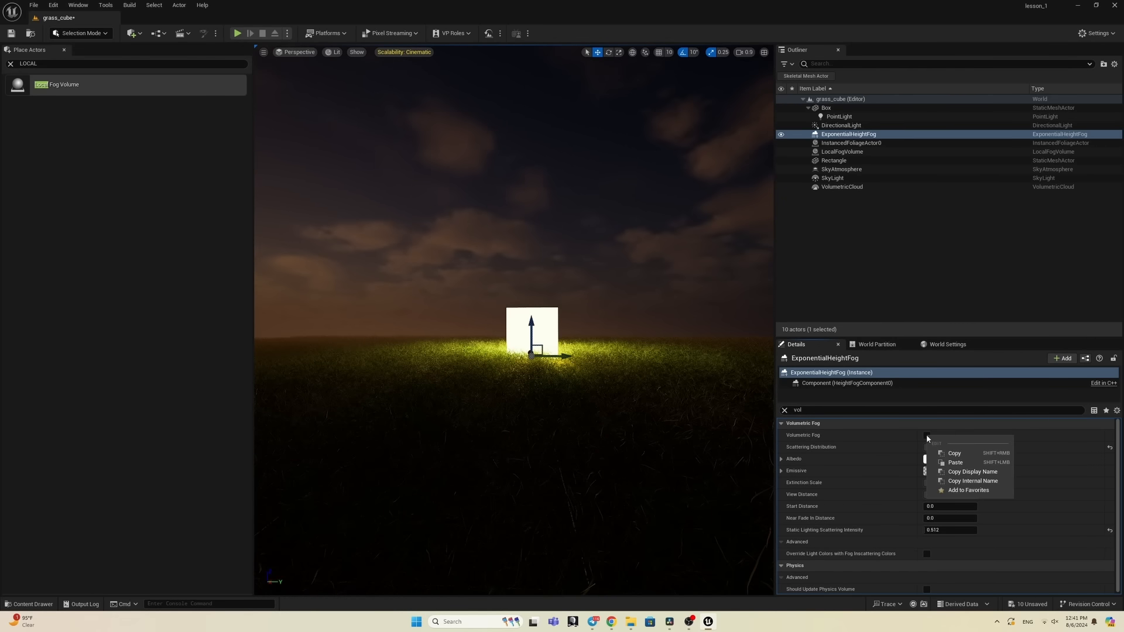
# Step: Toggle the ExponentialHeightFog's Volumetric Fog off and on to compare, leave it enabled, and deselect the fog to view the cube
pyautogui.click(927, 436)
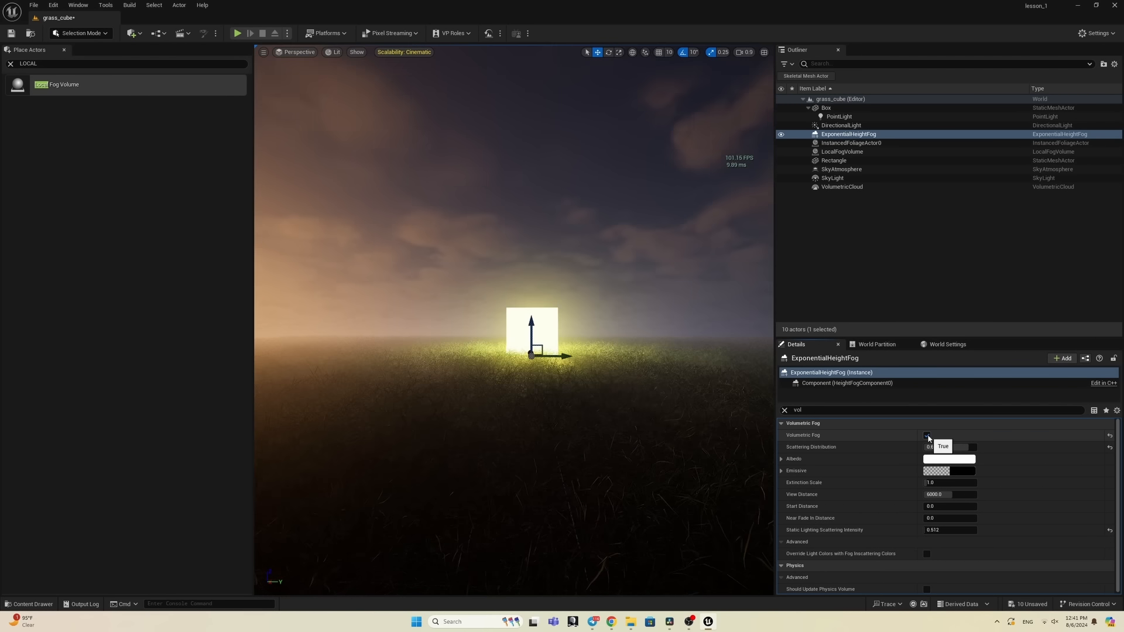
pyautogui.click(927, 435)
pyautogui.click(927, 436)
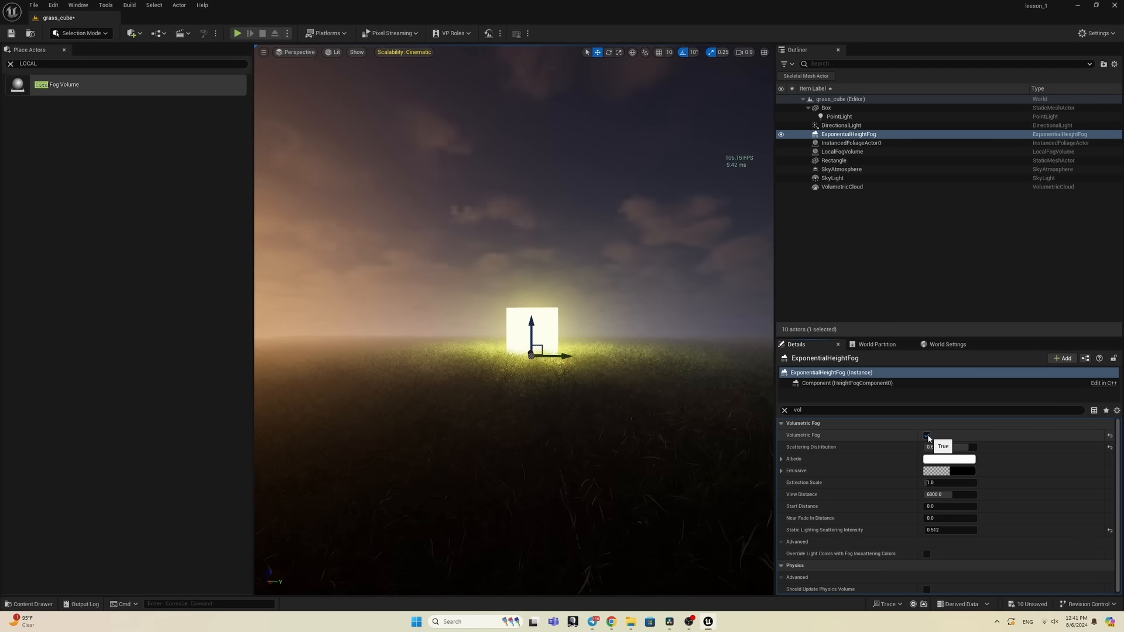
pyautogui.click(927, 435)
pyautogui.click(927, 436)
pyautogui.click(874, 265)
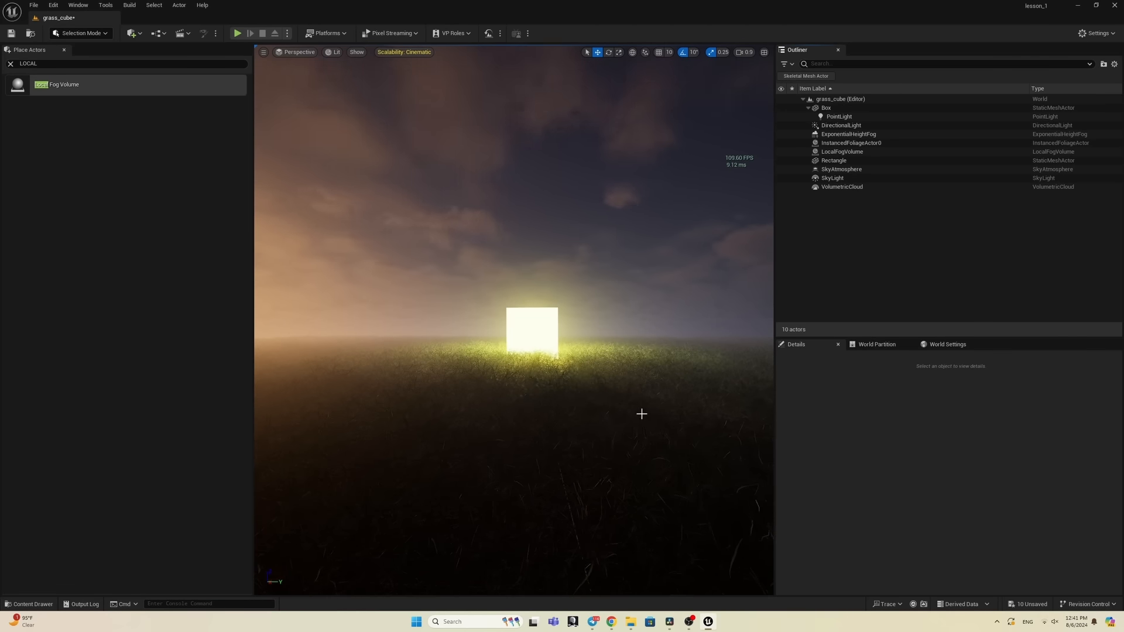
pyautogui.press('q')
pyautogui.moveTo(637, 387); pyautogui.dragTo(635, 387, button='right')
pyautogui.press('w')
pyautogui.press('d')
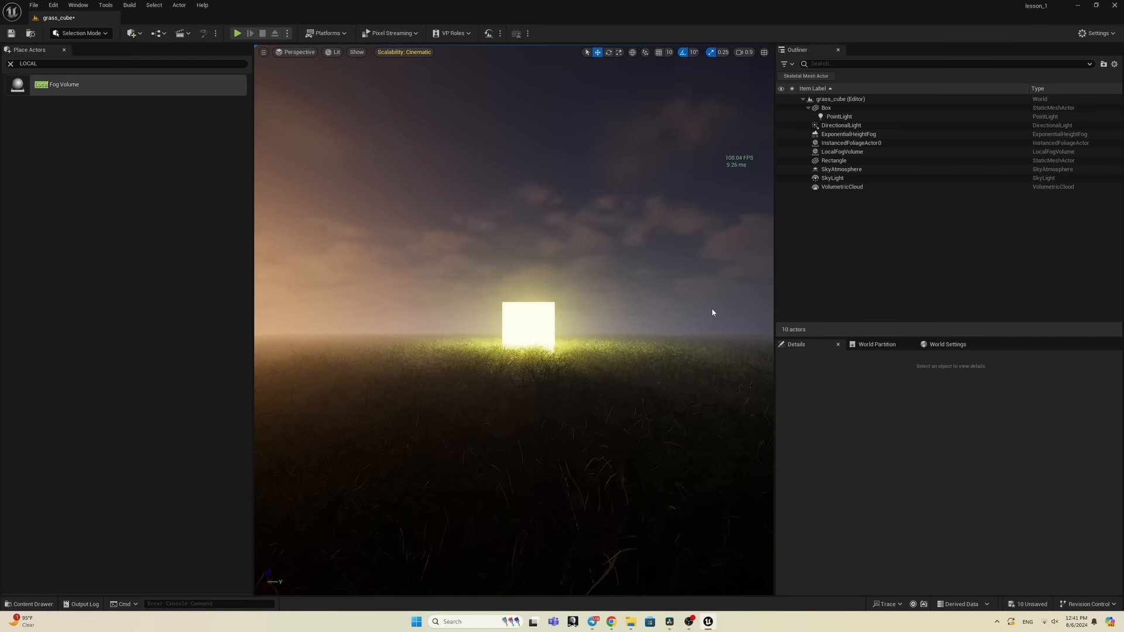
# Step: Lower the DirectionalLight's Volumetric Scattering Intensity to about 3.28 and deselect it to check the sky glow
pyautogui.click(843, 126)
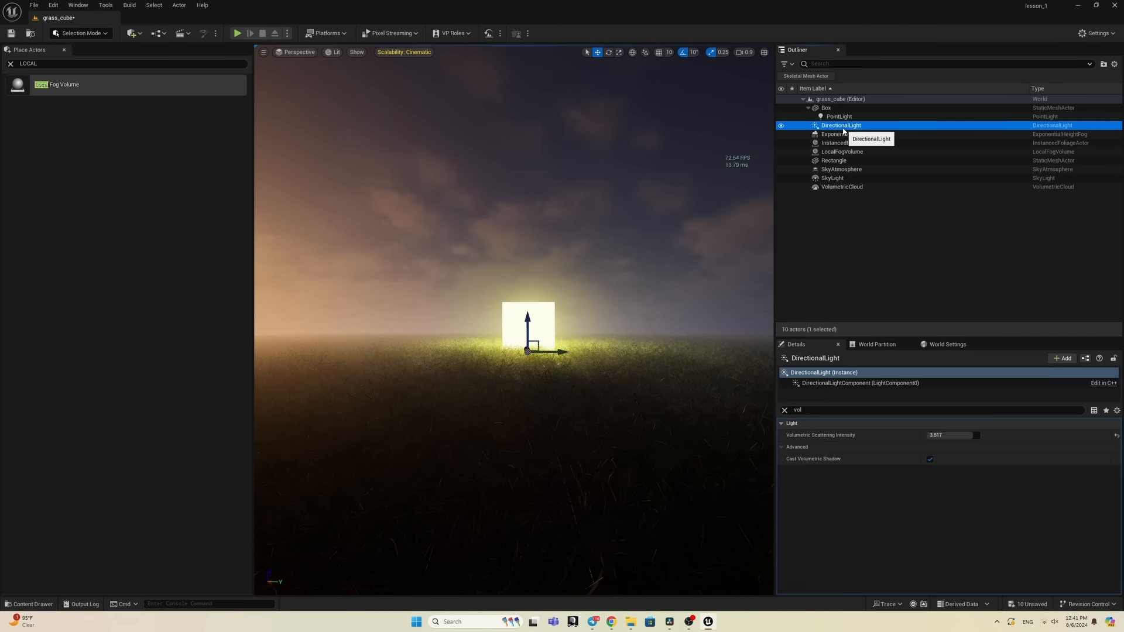
pyautogui.moveTo(836, 410); pyautogui.dragTo(691, 419)
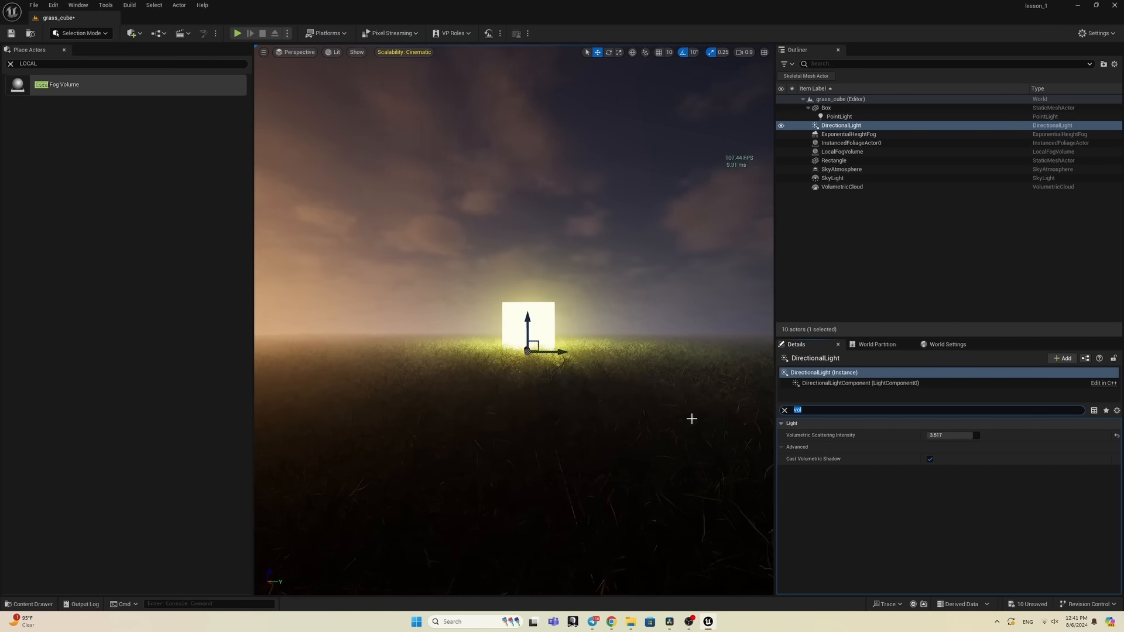
pyautogui.moveTo(956, 436)
pyautogui.mouseDown()
pyautogui.moveTo(975, 436)
pyautogui.moveTo(949, 436)
pyautogui.moveTo(961, 435)
pyautogui.mouseUp()
pyautogui.write('0.25')
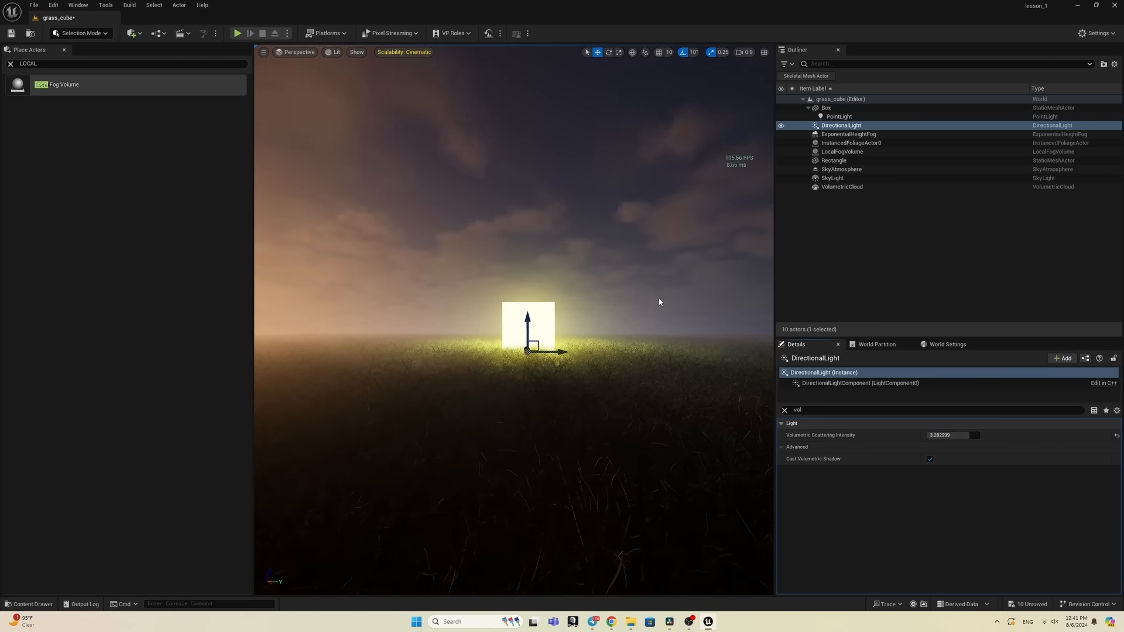
pyautogui.click(869, 274)
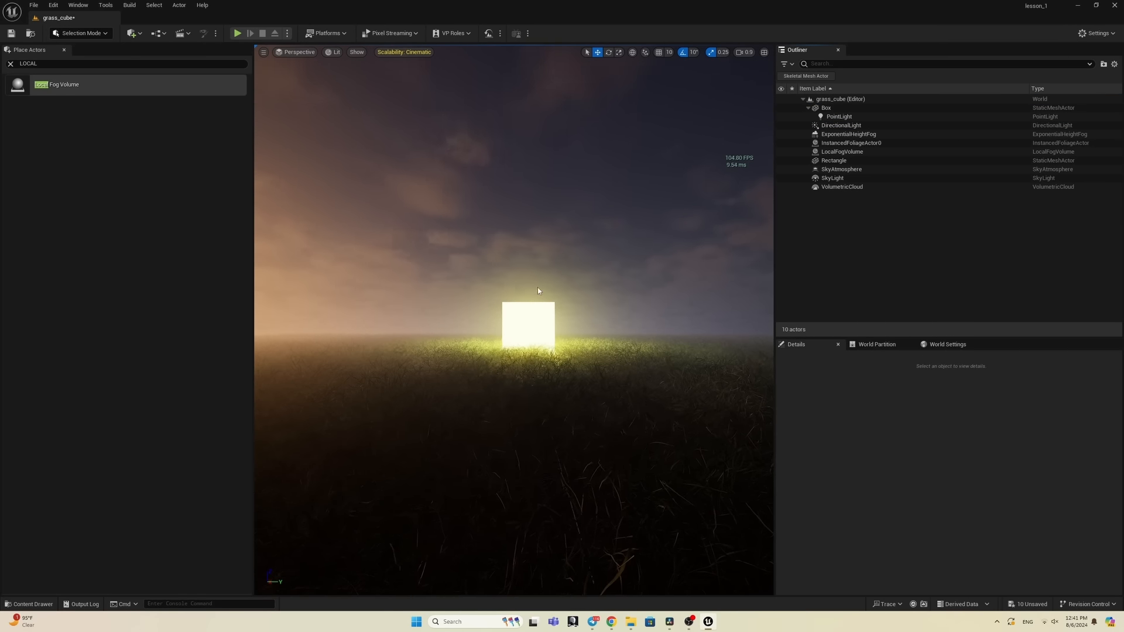
# Step: Try a Volumetric Scattering Intensity of 0.25 on the DirectionalLight, settle on about 1.83, and deselect the light
pyautogui.click(849, 125)
pyautogui.click(962, 436)
pyautogui.write('0.25')
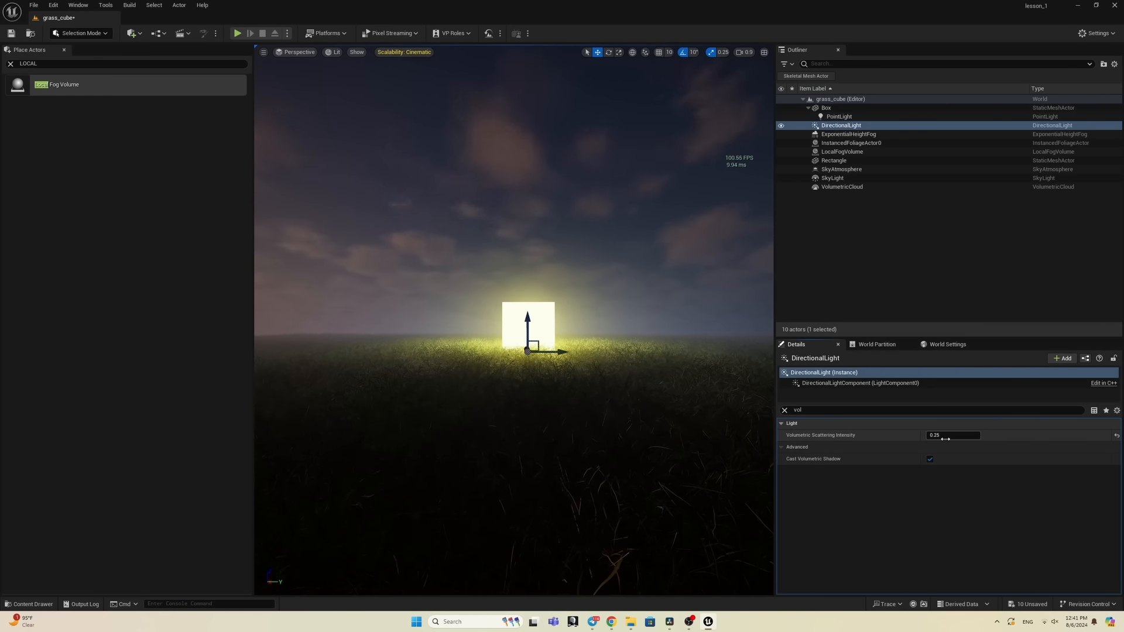
pyautogui.moveTo(945, 438)
pyautogui.mouseDown()
pyautogui.moveTo(995, 438)
pyautogui.moveTo(950, 436)
pyautogui.mouseUp()
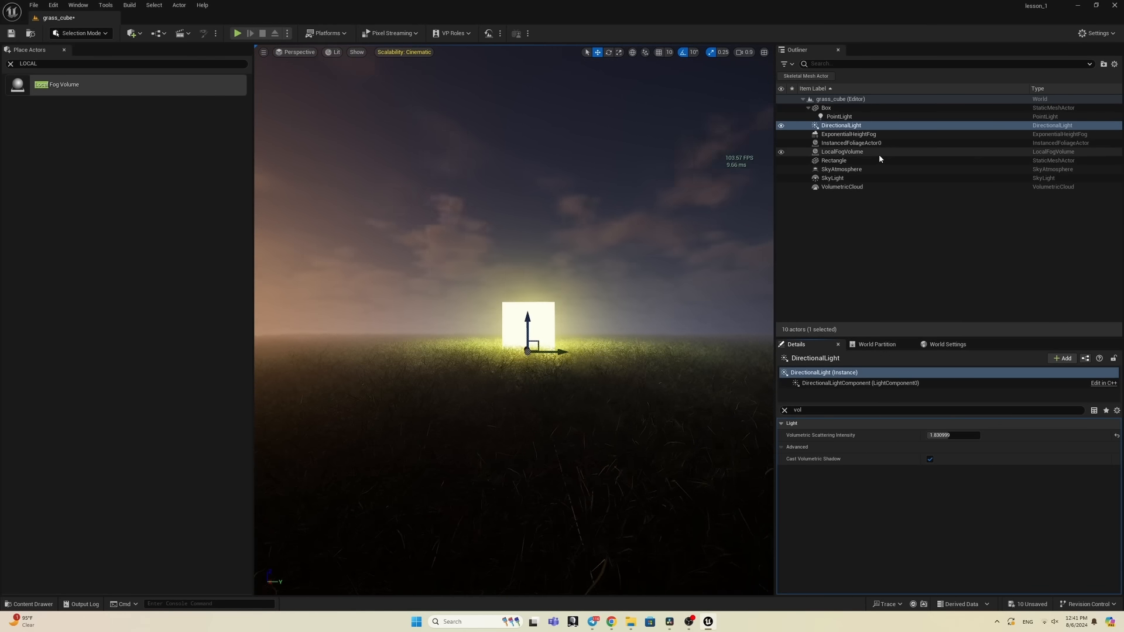
pyautogui.click(868, 271)
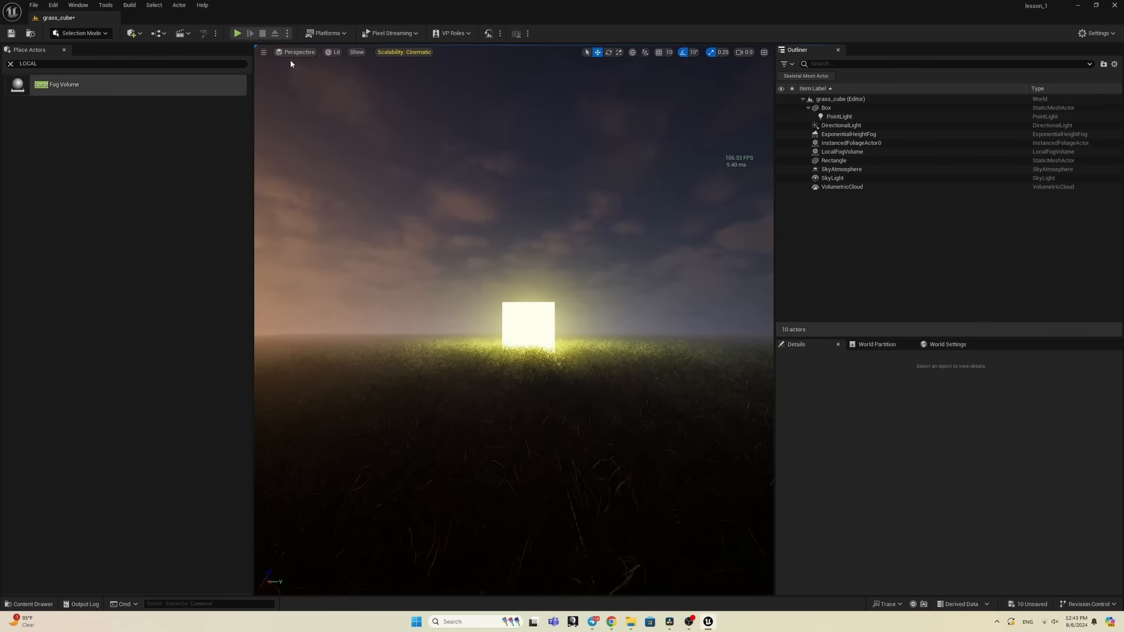
# Step: Add a level sequence named cube, saved in a new folder named sequences under Content
pyautogui.click(189, 34)
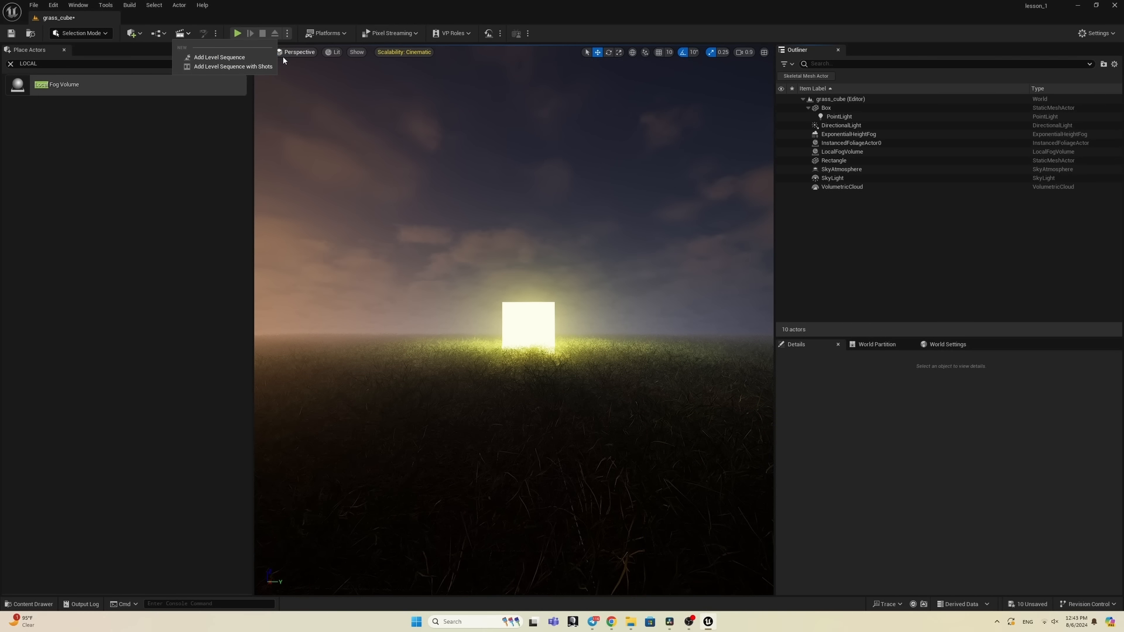
pyautogui.click(249, 58)
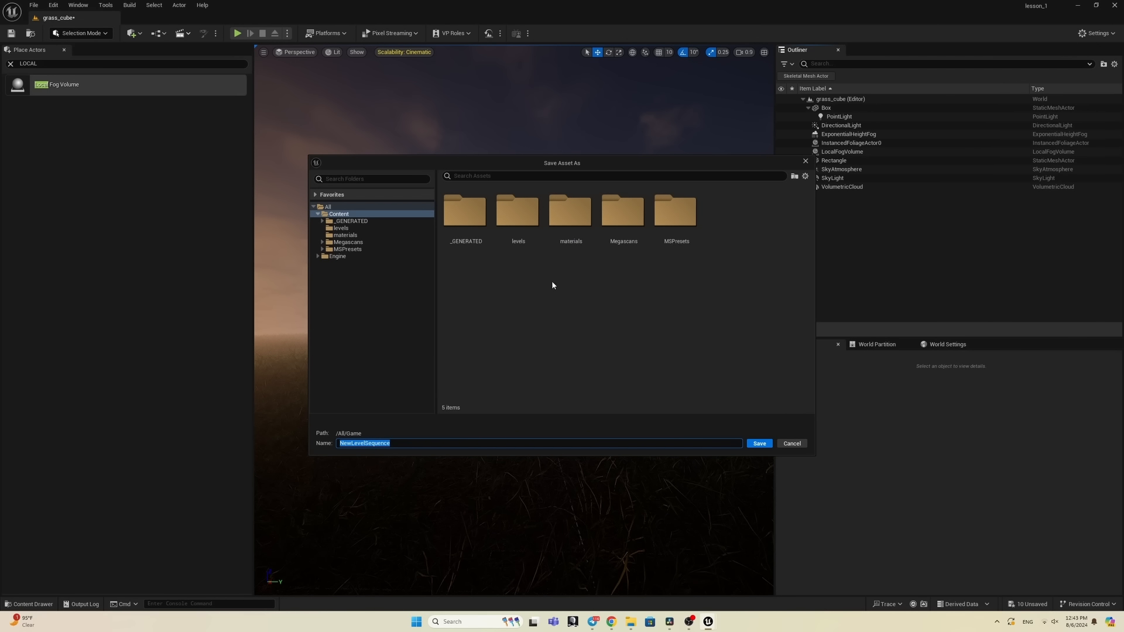
pyautogui.rightClick(512, 275)
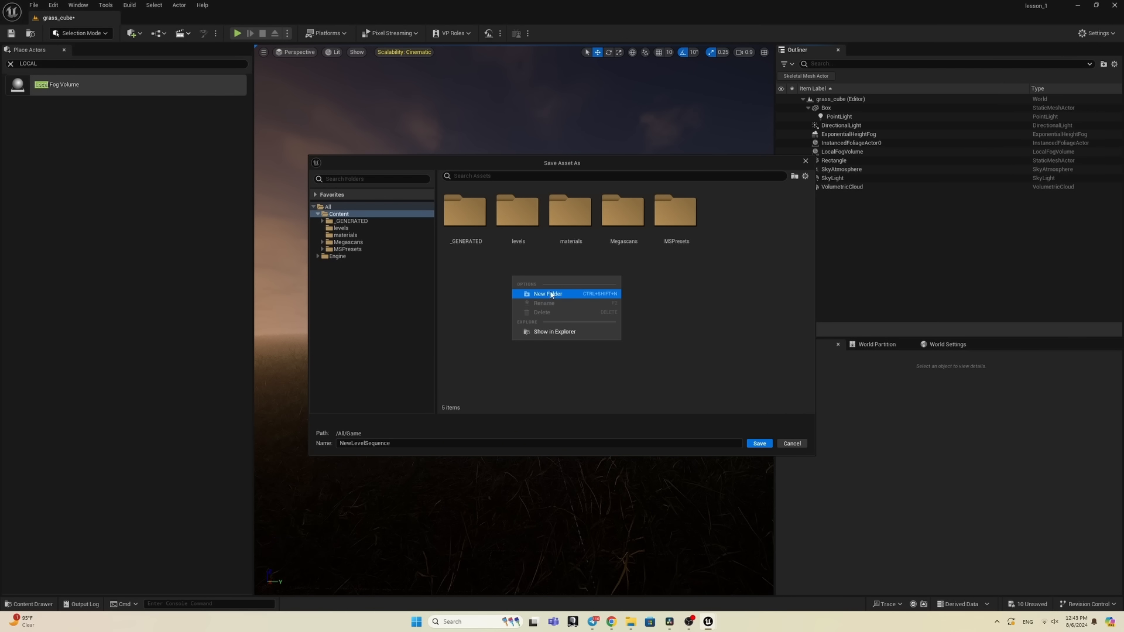
pyautogui.click(554, 293)
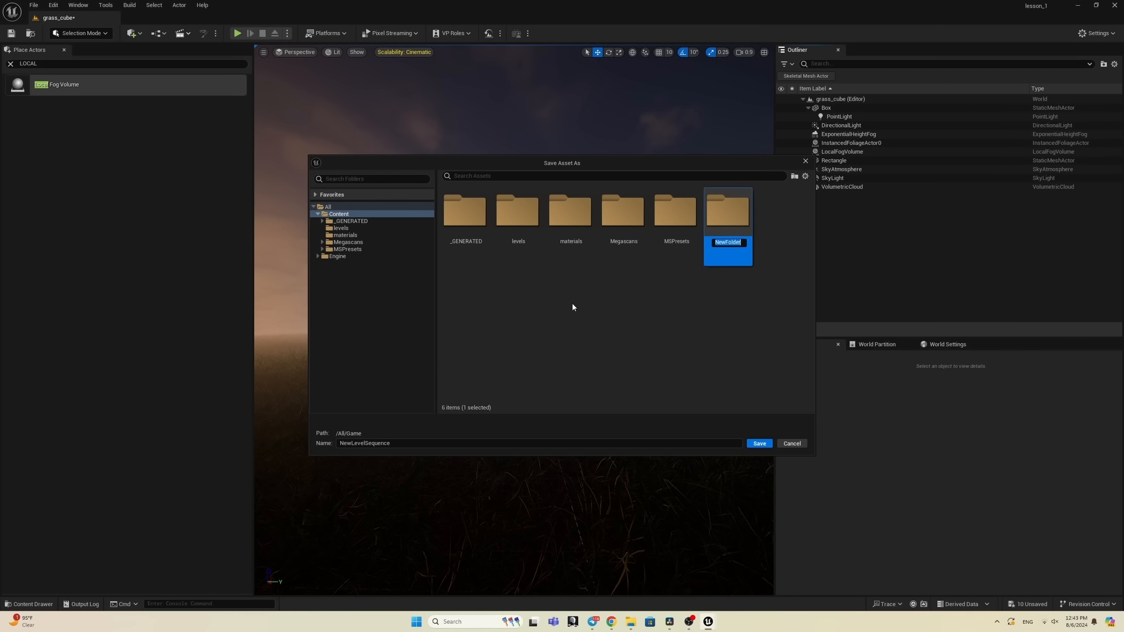
pyautogui.write('sequenses')
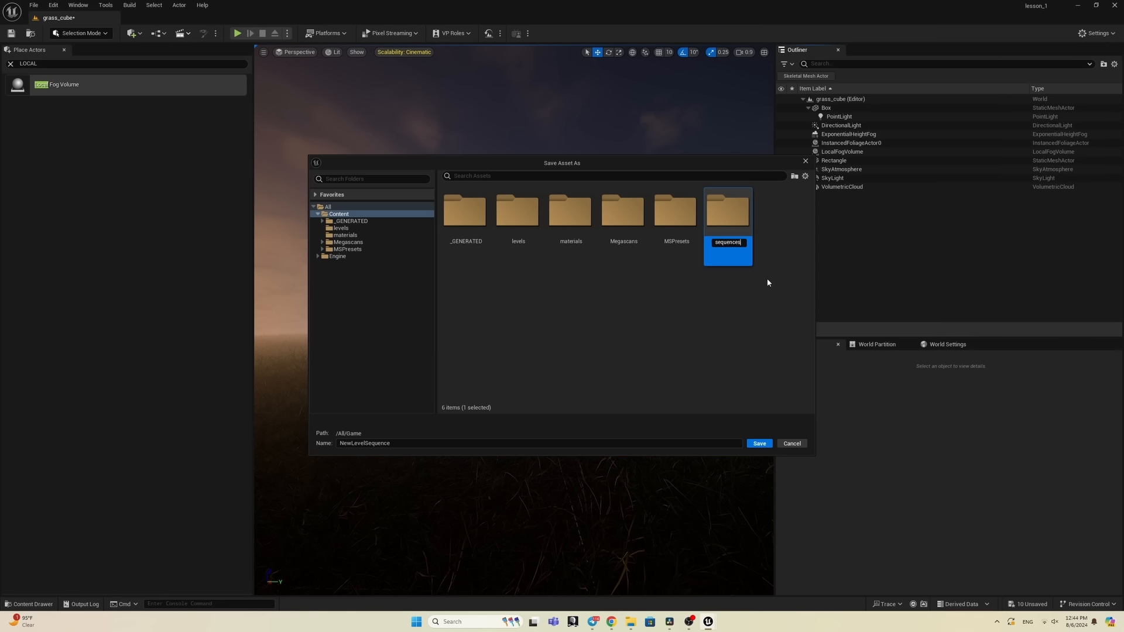
pyautogui.doubleClick(734, 226)
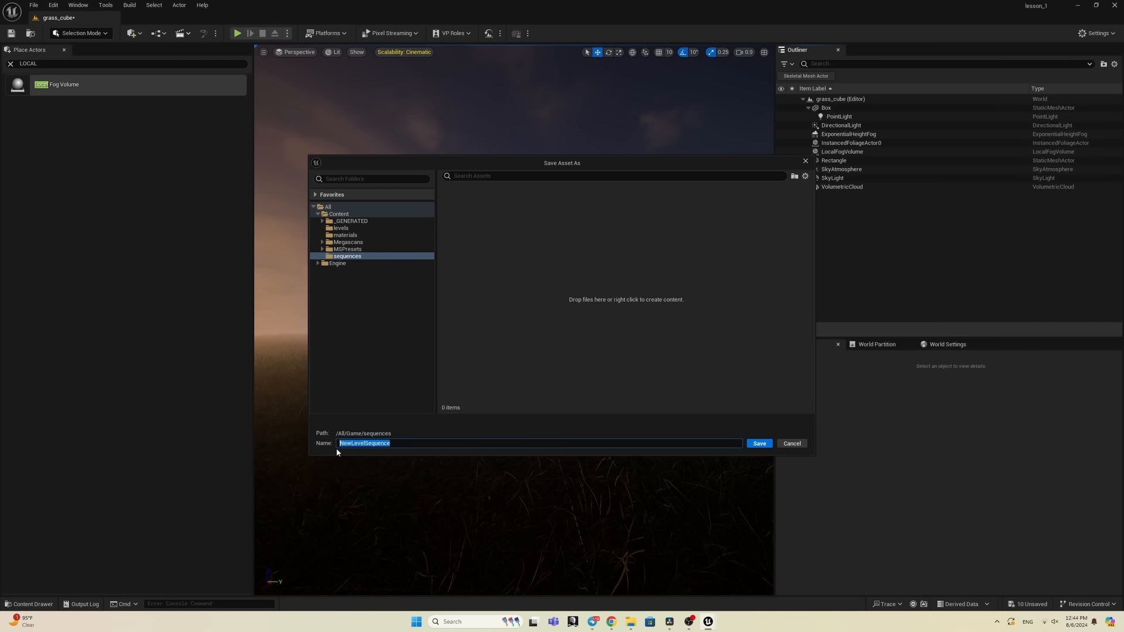
pyautogui.write('cube')
pyautogui.click(759, 443)
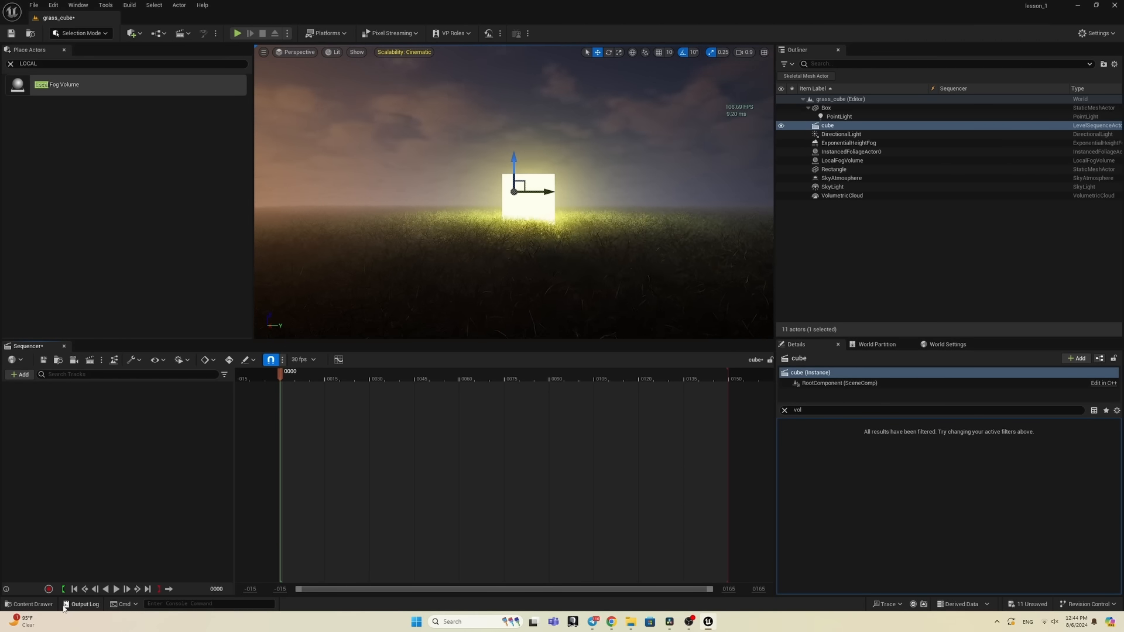
# Step: Look up the cube level sequence in the project's sequences folder and return to the scene
pyautogui.click(33, 604)
pyautogui.click(36, 467)
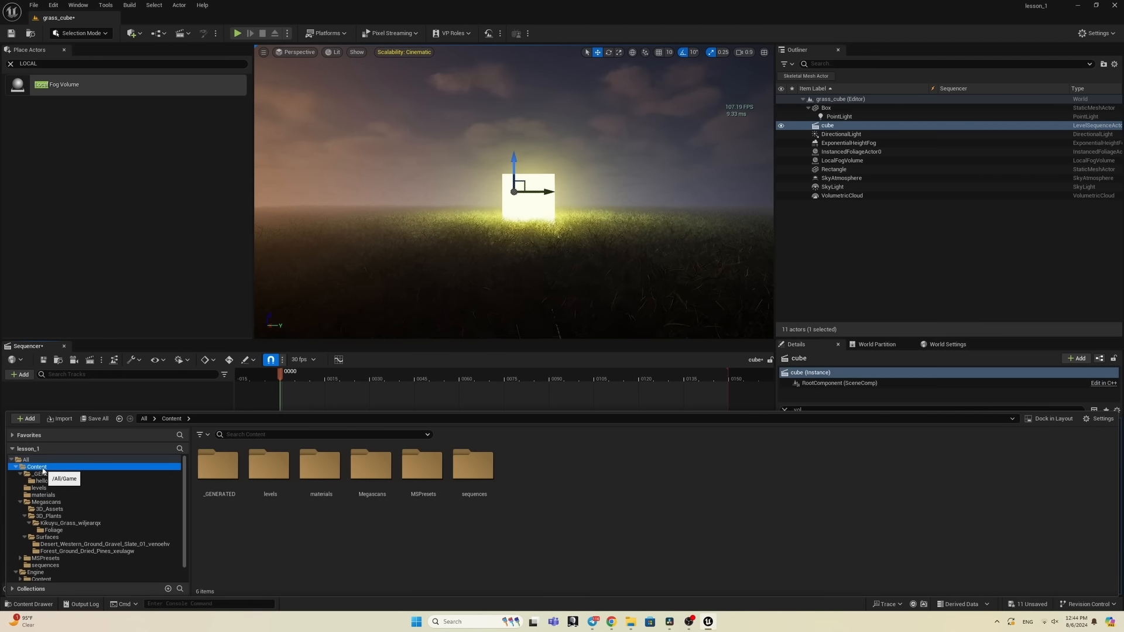
pyautogui.doubleClick(471, 468)
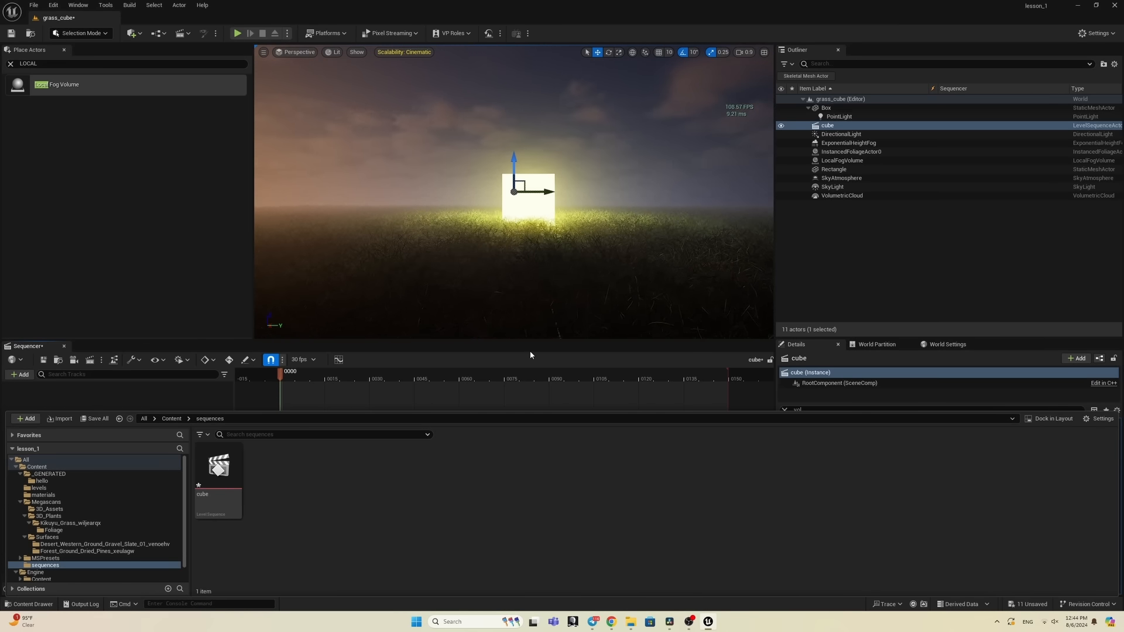
pyautogui.click(535, 311)
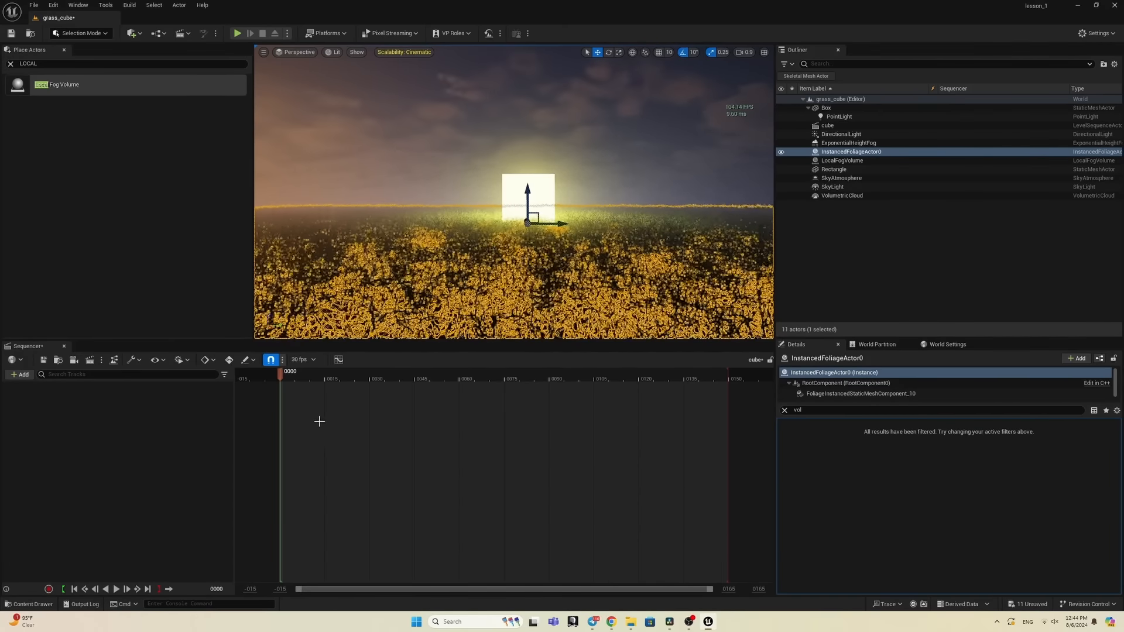
# Step: Add the Box actor to the cube sequence and expand its Transform Location channels
pyautogui.click(550, 188)
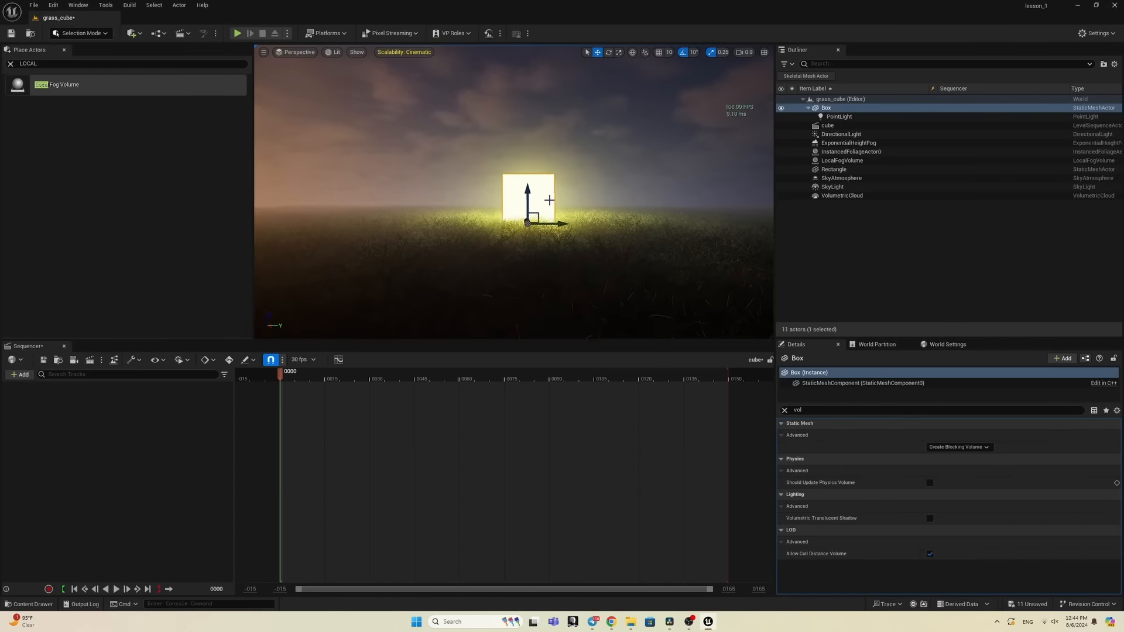
pyautogui.moveTo(820, 109); pyautogui.dragTo(99, 414)
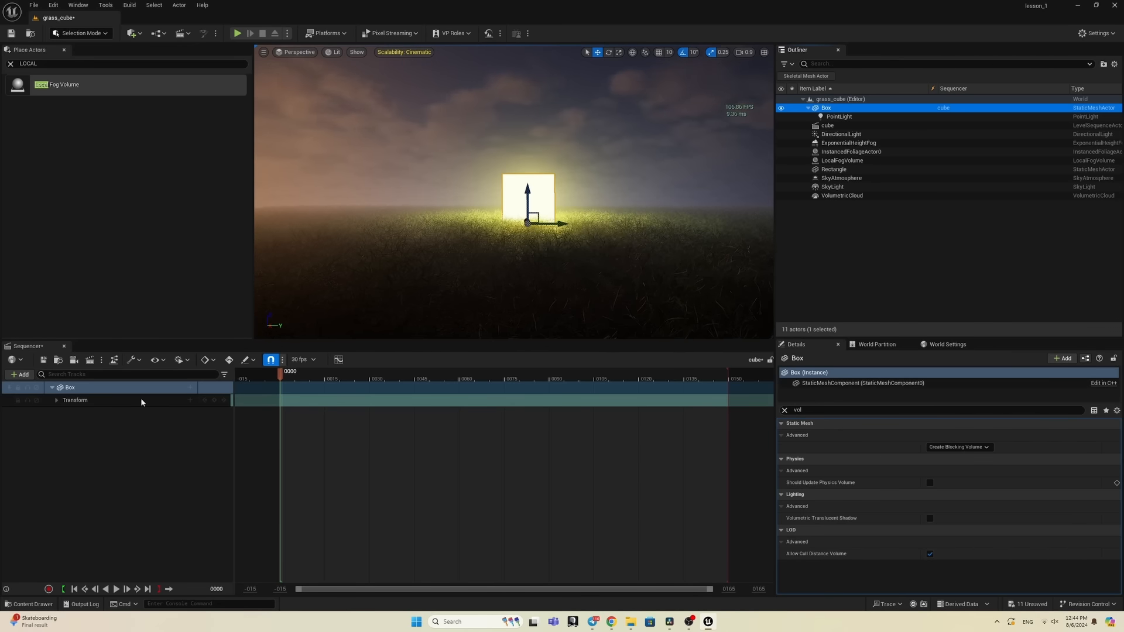
pyautogui.click(56, 399)
pyautogui.click(62, 413)
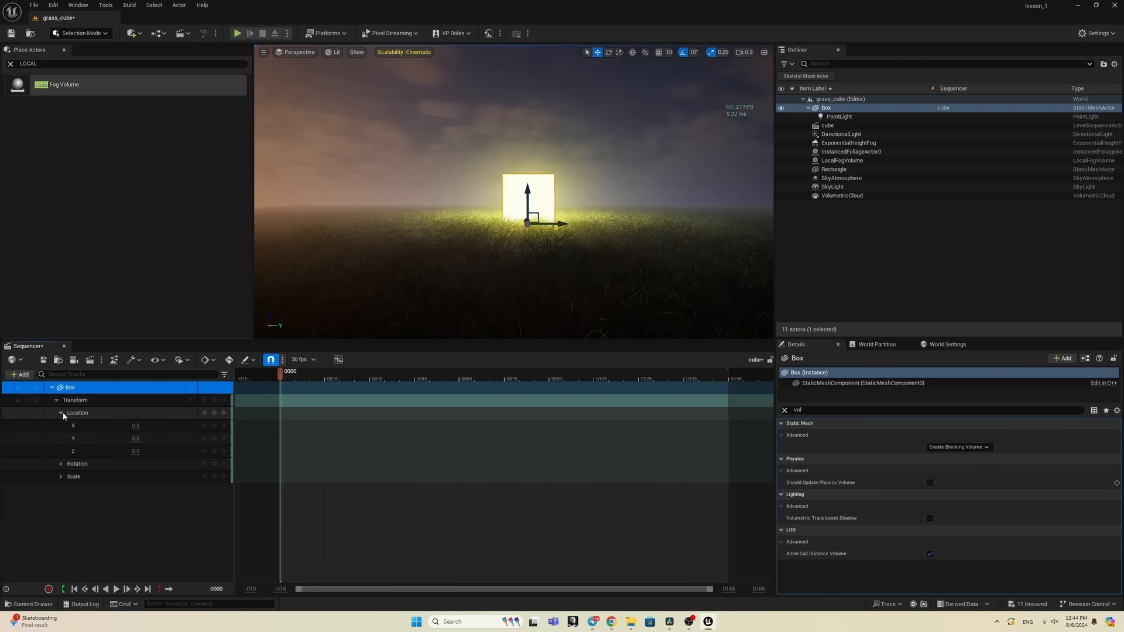
# Step: Try moving the Box to Location X 144 in the sequence and undo the change
pyautogui.moveTo(135, 425)
pyautogui.mouseDown()
pyautogui.moveTo(170, 425)
pyautogui.moveTo(118, 426)
pyautogui.moveTo(187, 425)
pyautogui.moveTo(111, 426)
pyautogui.moveTo(175, 425)
pyautogui.moveTo(153, 433)
pyautogui.mouseUp()
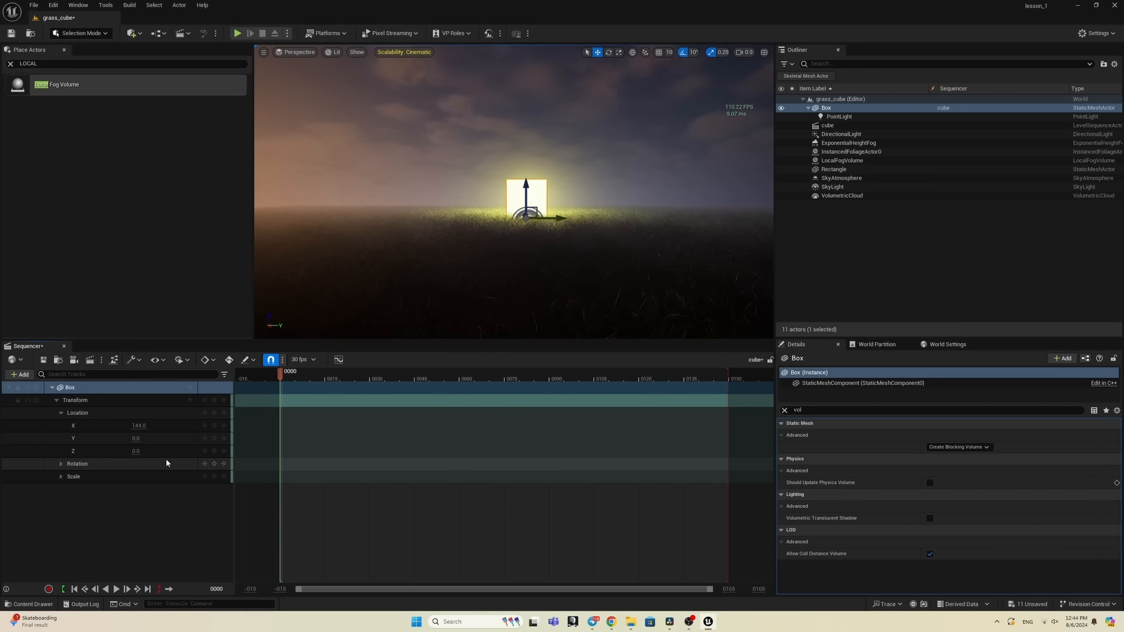
pyautogui.hotkey('ctrl', 'z')
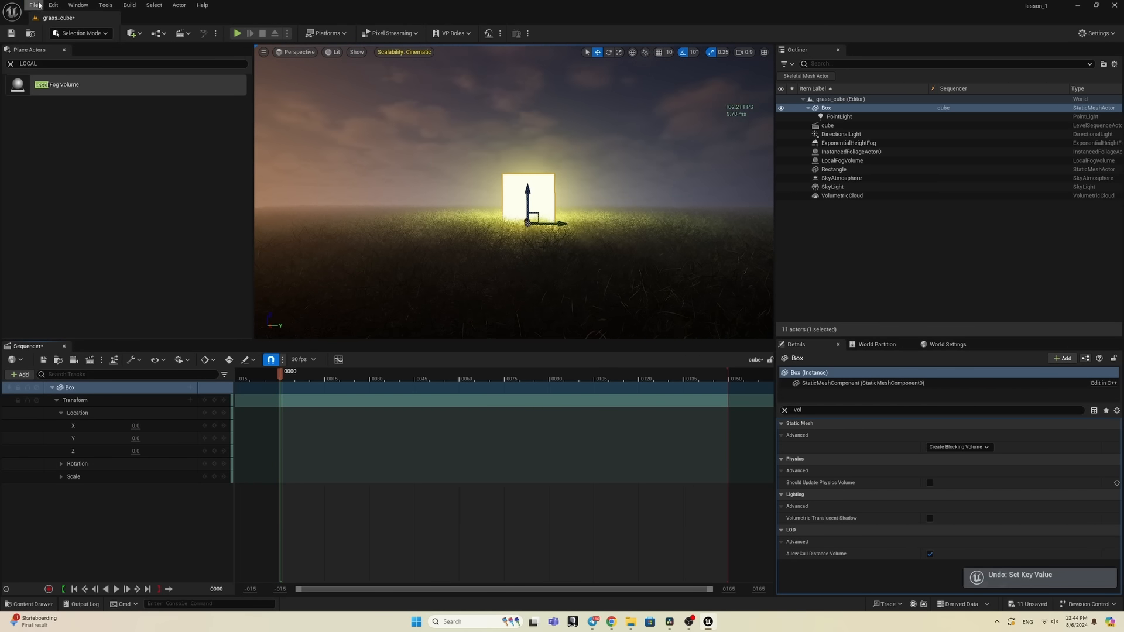
# Step: Save all changes and add keys on the Box's Location X channel at frames 0 and 30
pyautogui.click(33, 5)
pyautogui.click(56, 129)
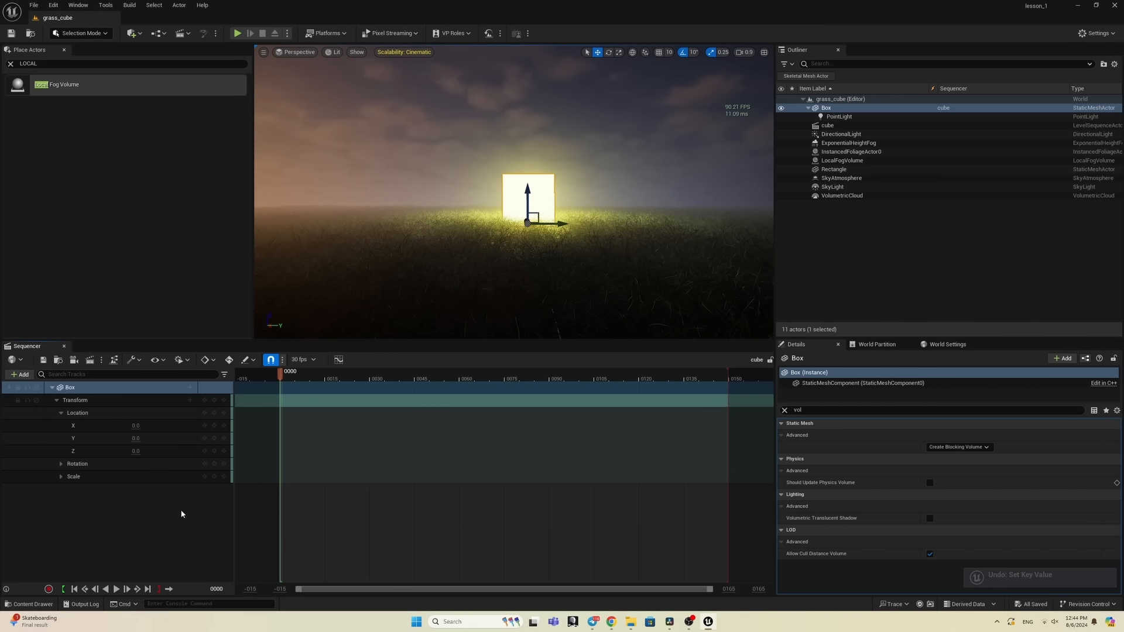
pyautogui.click(214, 426)
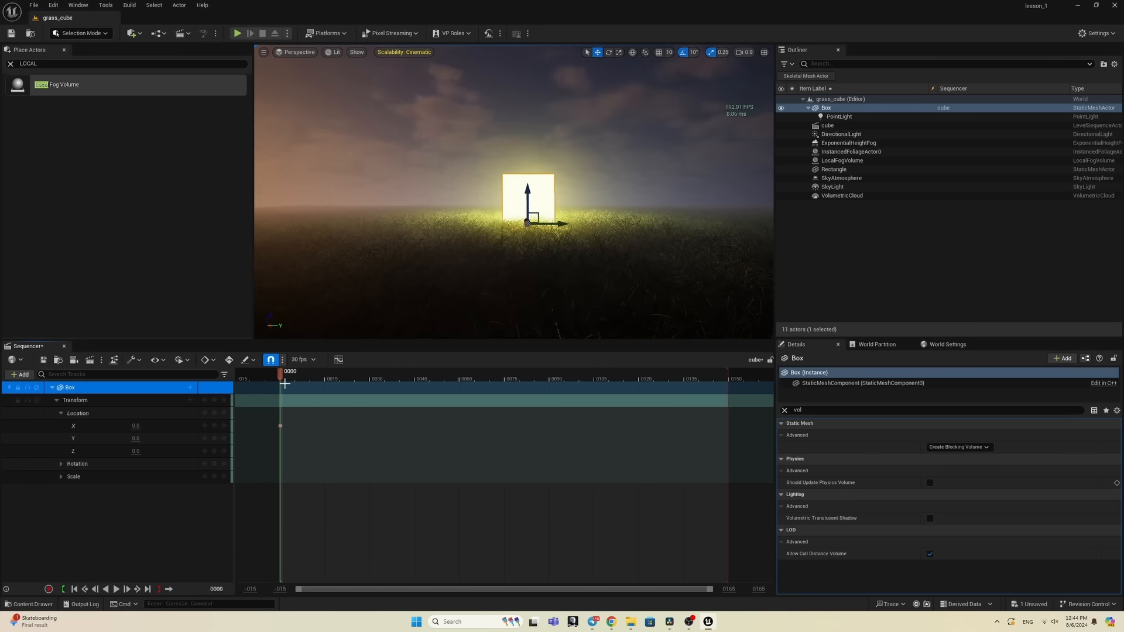
pyautogui.moveTo(280, 375); pyautogui.dragTo(371, 392)
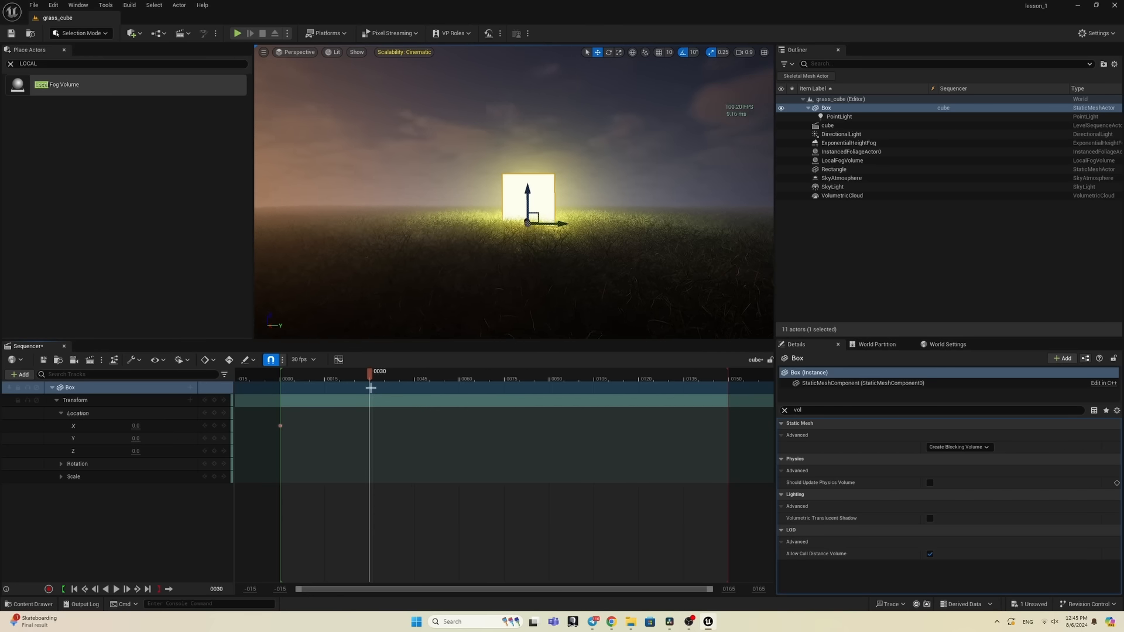
pyautogui.click(214, 429)
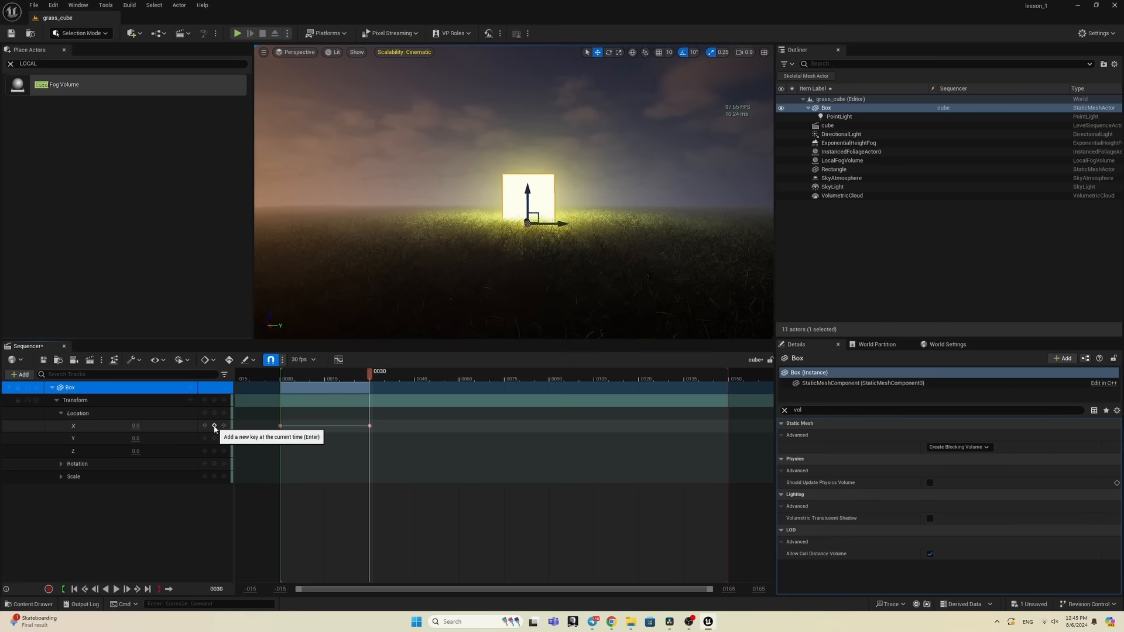
# Step: Switch the cube sequence to 24 fps and scrub the playhead to frame 48
pyautogui.click(315, 361)
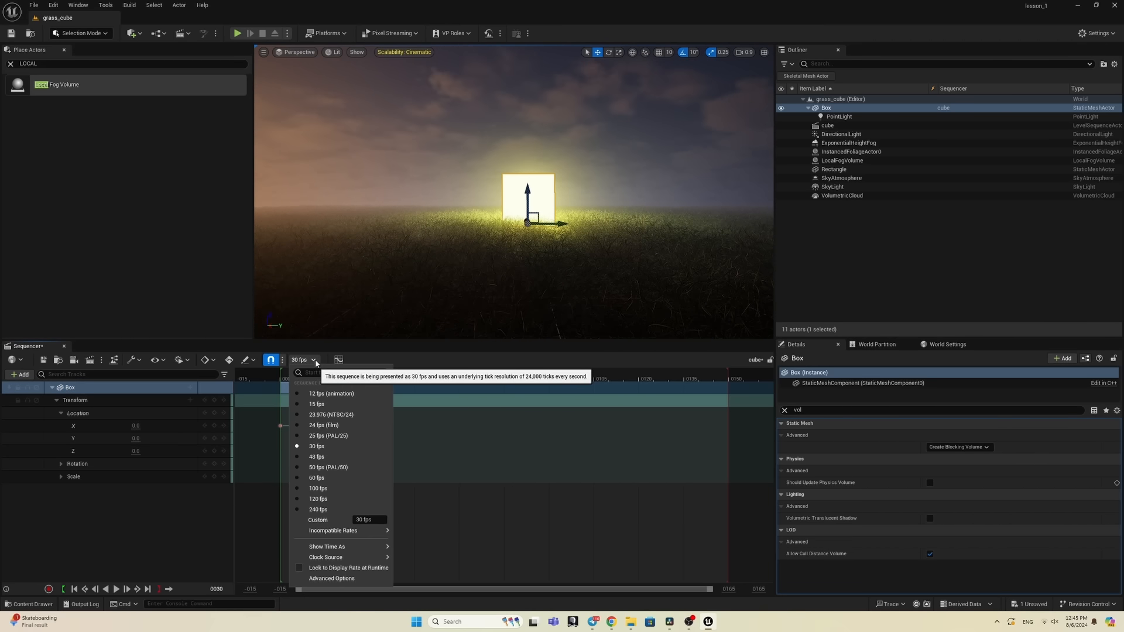
pyautogui.click(338, 428)
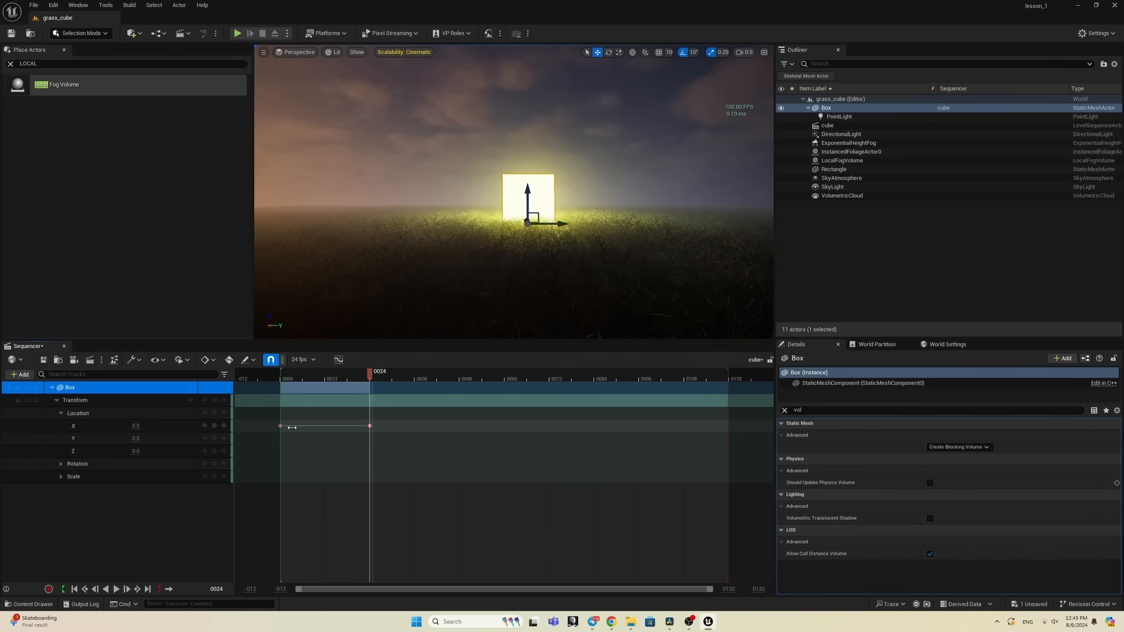
pyautogui.click(312, 378)
pyautogui.moveTo(313, 378); pyautogui.dragTo(463, 408)
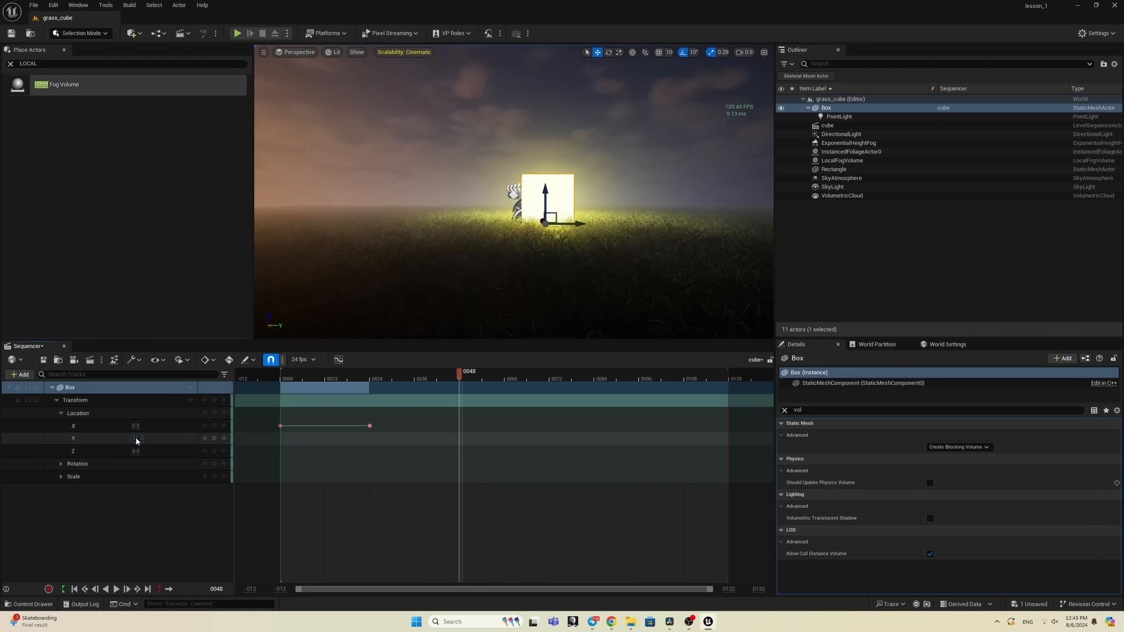
# Step: Undo the Box's sideways Y shift and add a Location Z key at frame 48
pyautogui.hotkey('ctrl', 'z')
pyautogui.moveTo(137, 450)
pyautogui.mouseDown()
pyautogui.moveTo(174, 451)
pyautogui.moveTo(69, 451)
pyautogui.moveTo(137, 451)
pyautogui.mouseUp()
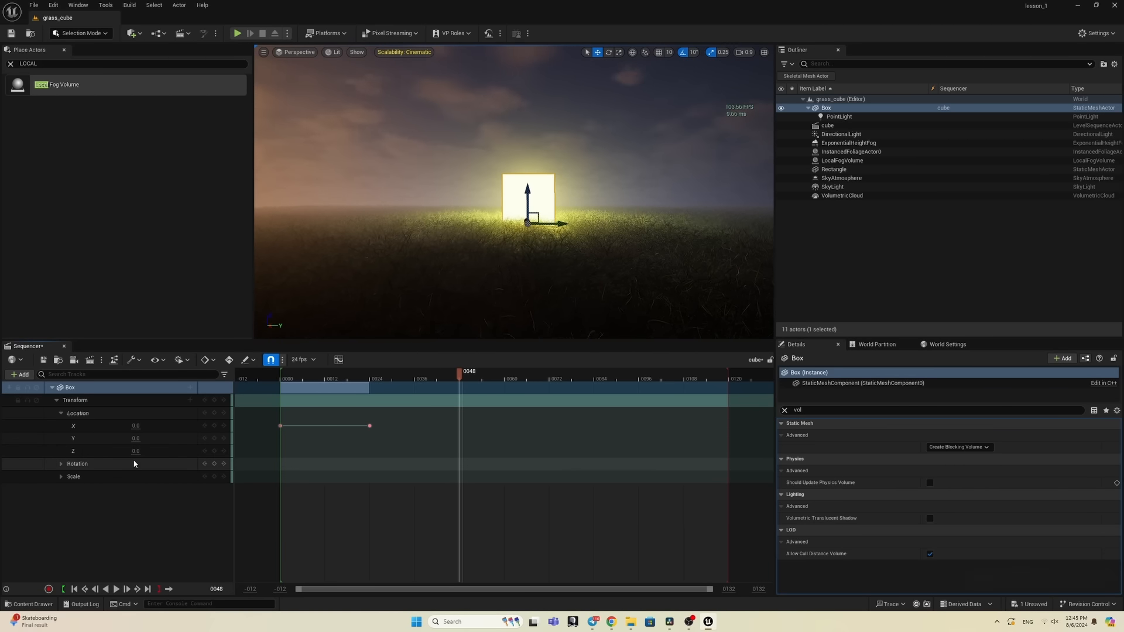
pyautogui.click(214, 452)
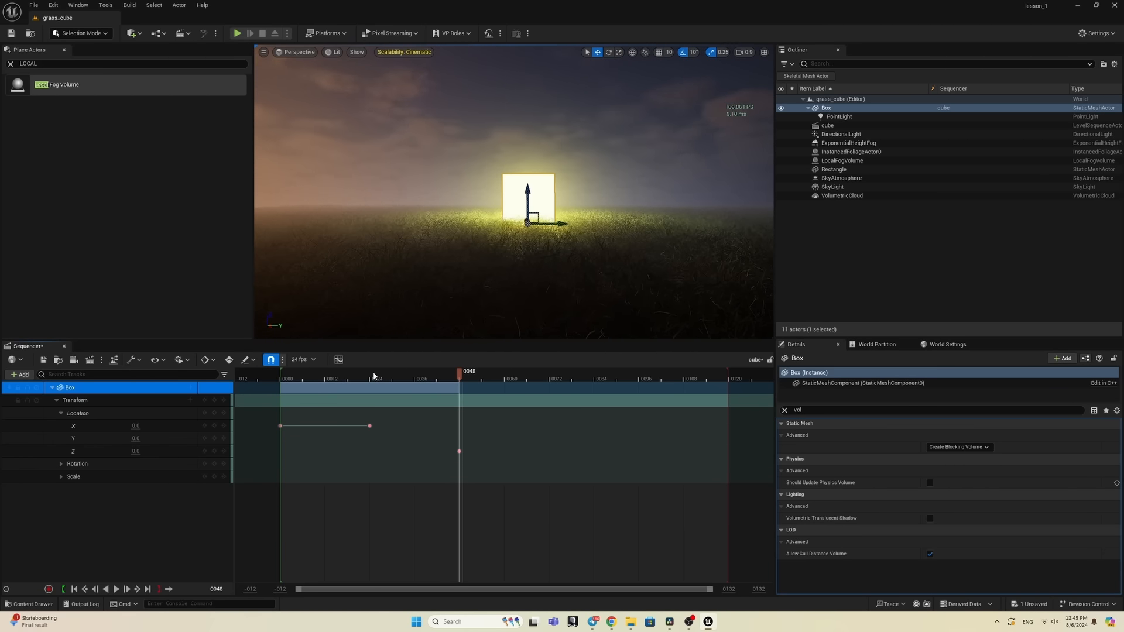
# Step: Add Location Z keys for the Box at frames 0 and 24 and delete its Location X keys
pyautogui.click(371, 377)
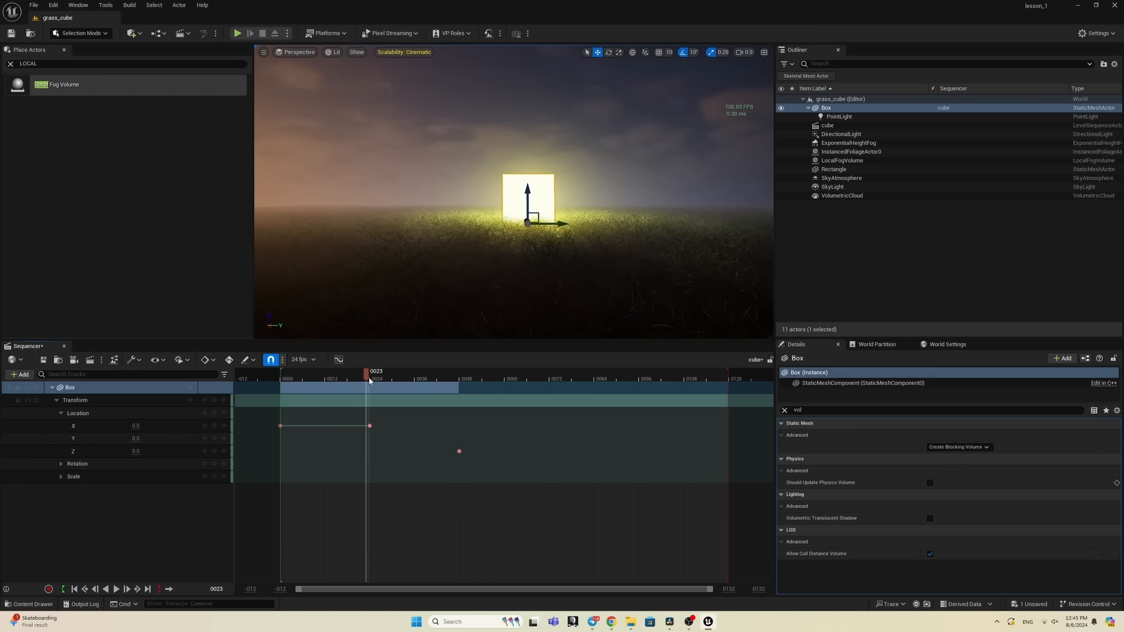
pyautogui.click(214, 452)
pyautogui.click(286, 379)
pyautogui.moveTo(285, 381); pyautogui.dragTo(374, 378)
pyautogui.click(214, 451)
pyautogui.moveTo(384, 421); pyautogui.dragTo(279, 437)
pyautogui.press('Delete')
pyautogui.moveTo(375, 375); pyautogui.dragTo(461, 375)
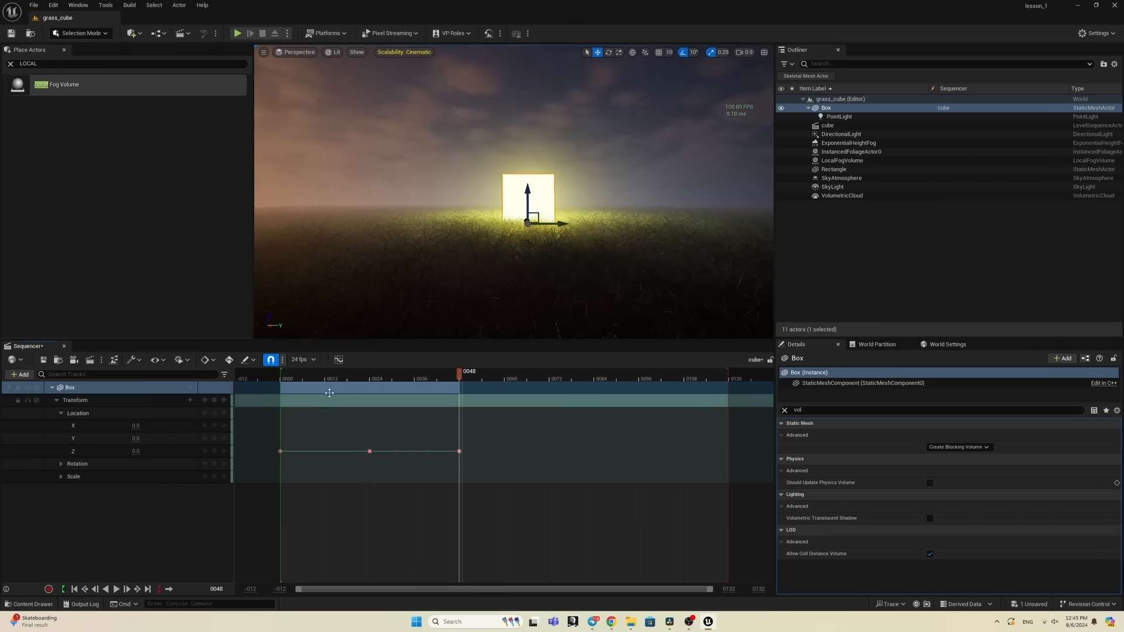
# Step: Set the Box's Location Z to -308 at frame 0 and copy that key to frame 24
pyautogui.click(283, 375)
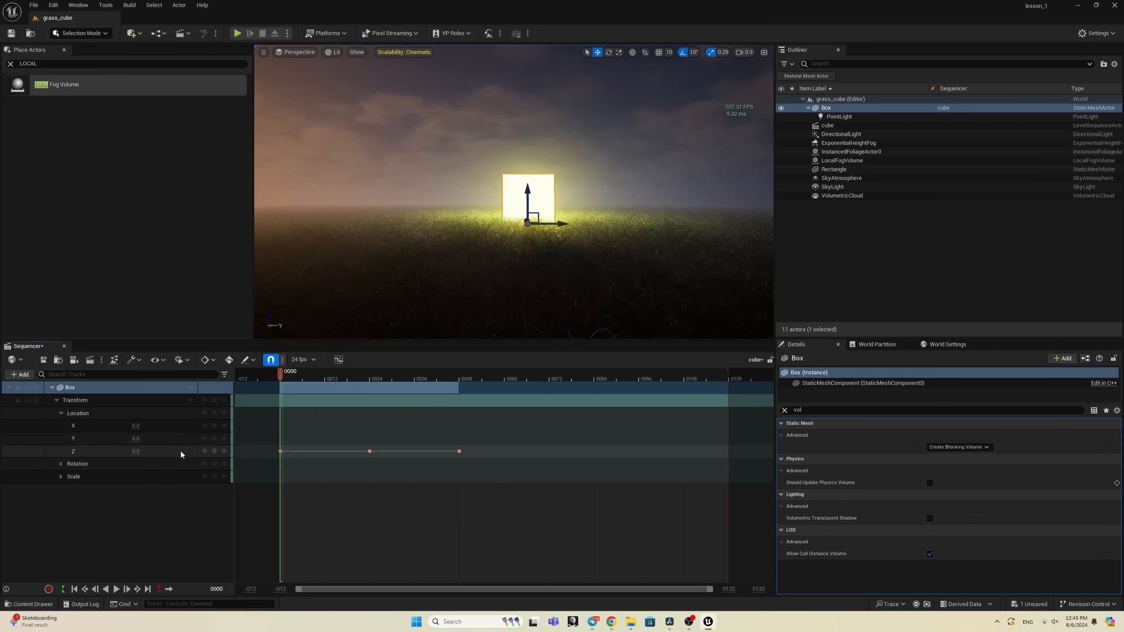
pyautogui.moveTo(137, 451); pyautogui.dragTo(102, 451)
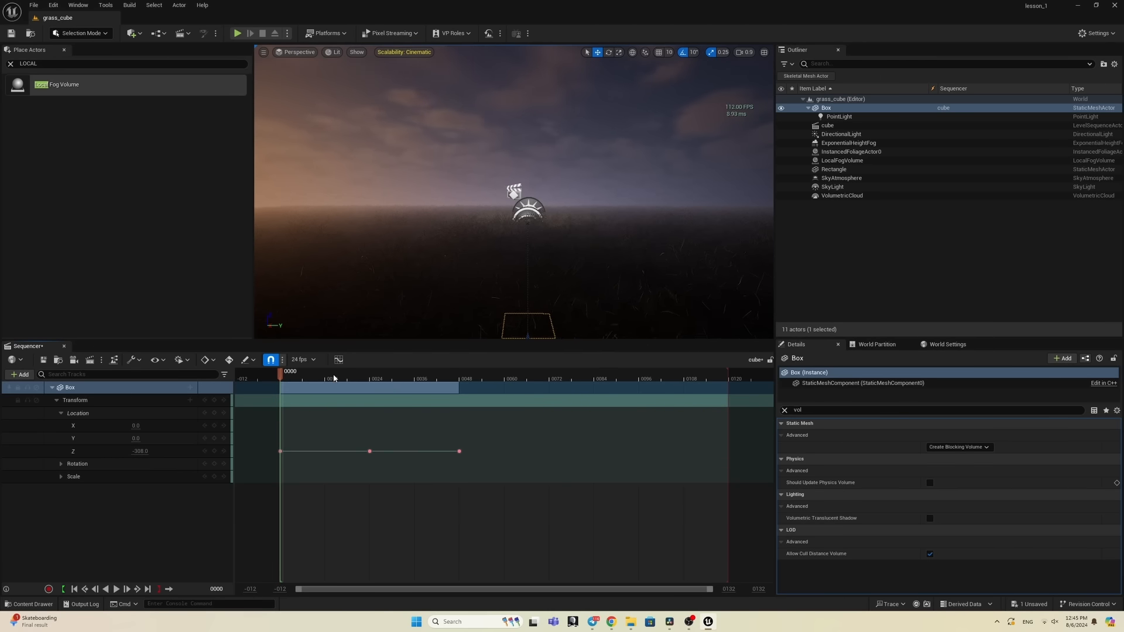
pyautogui.click(371, 378)
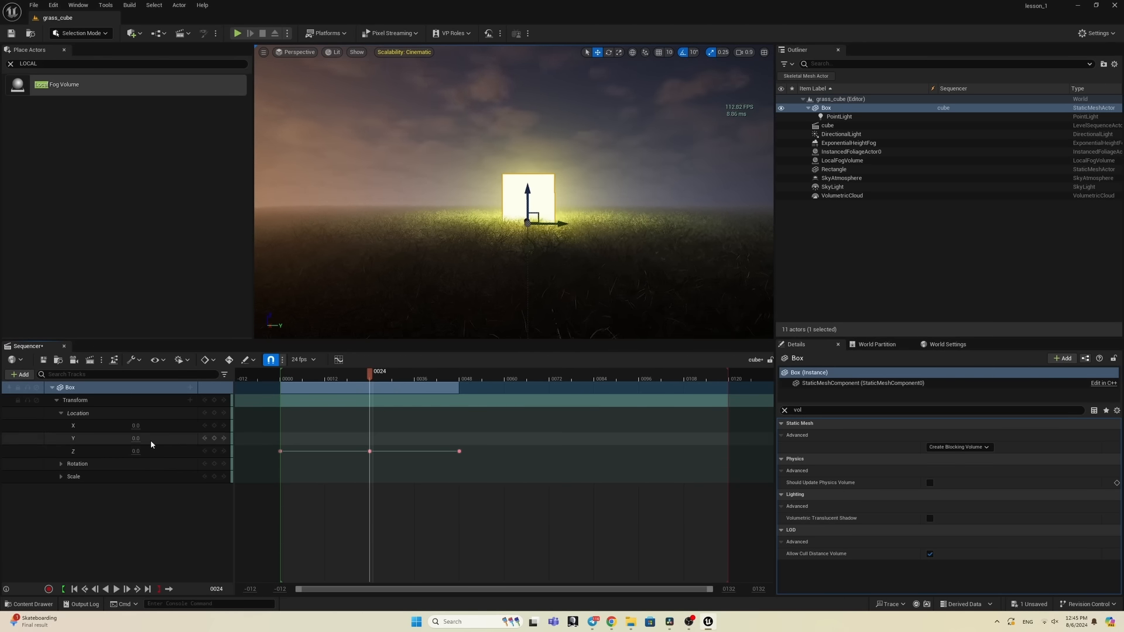
pyautogui.moveTo(135, 451); pyautogui.dragTo(93, 451)
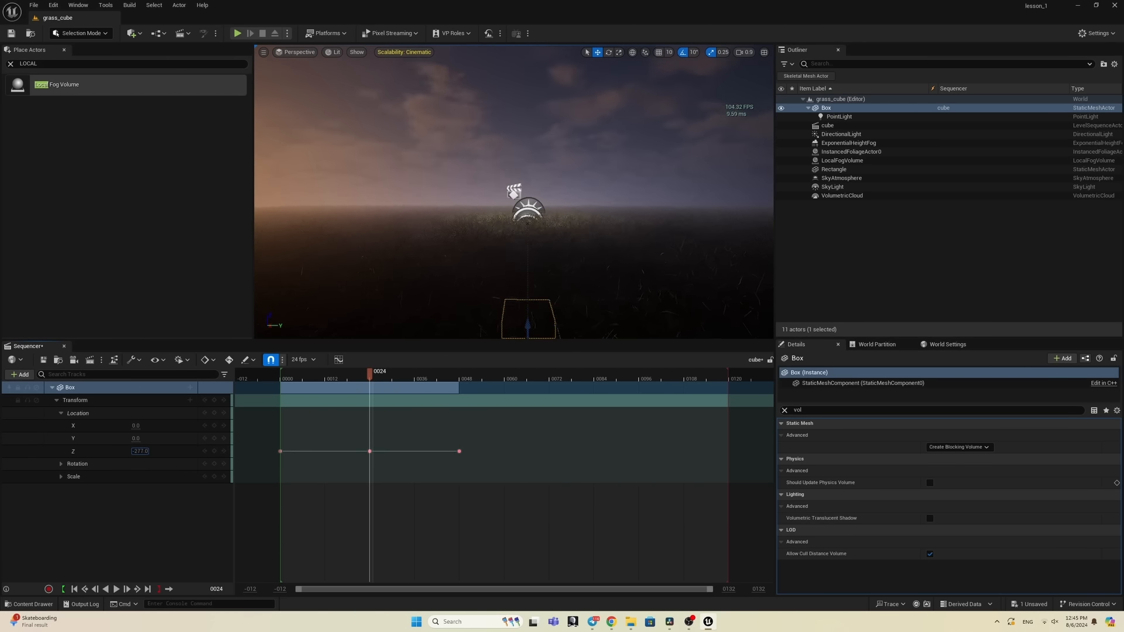
pyautogui.click(281, 452)
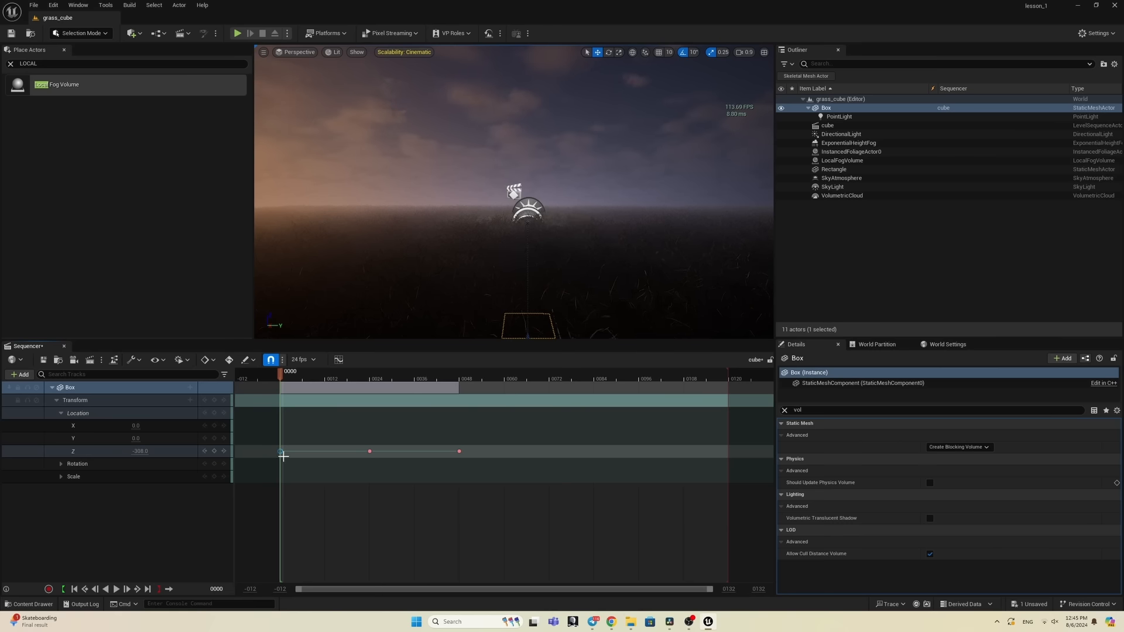
pyautogui.click(377, 382)
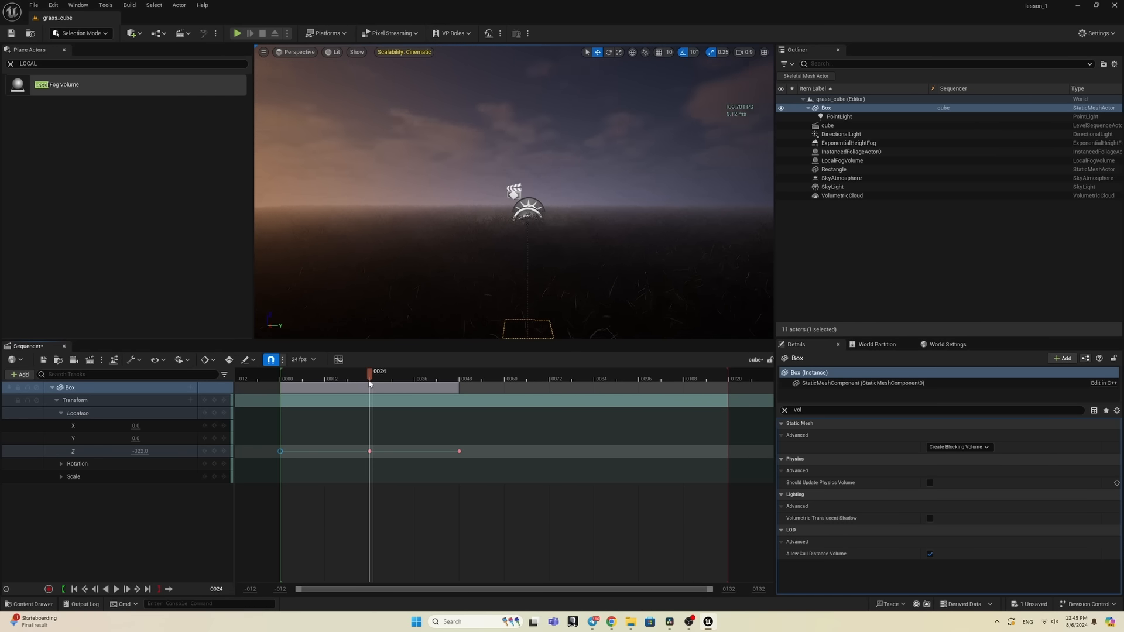
pyautogui.moveTo(379, 383); pyautogui.dragTo(258, 398)
pyautogui.click(411, 432)
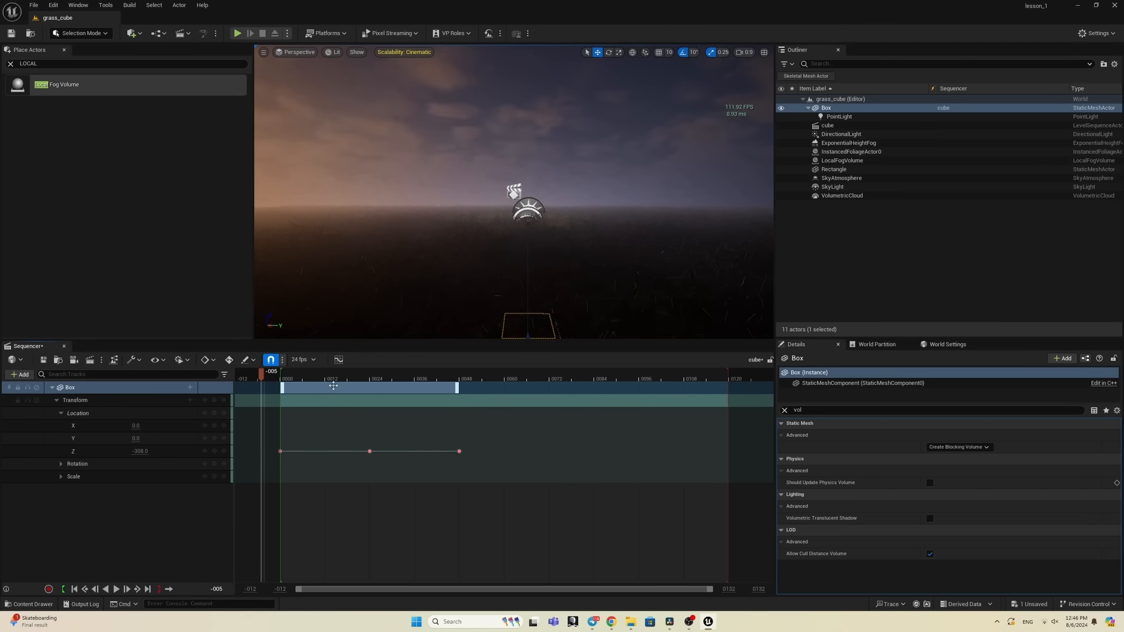
# Step: Preview the Box's rise by scrubbing the sequence and playing it from frame 24
pyautogui.moveTo(326, 379); pyautogui.dragTo(461, 397)
pyautogui.click(371, 382)
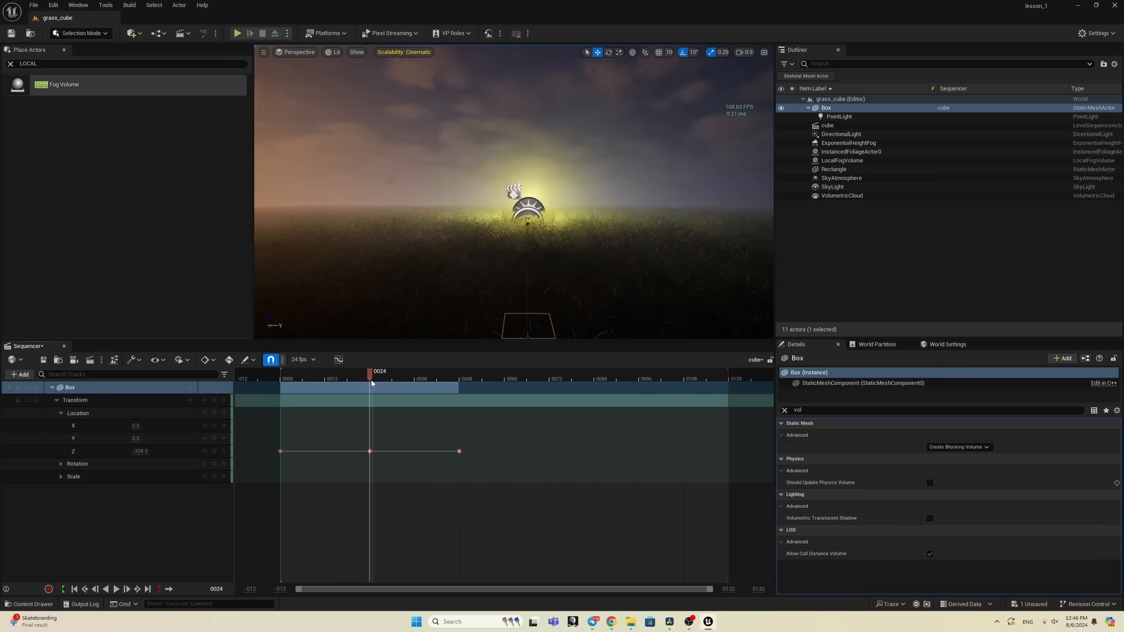
pyautogui.press('space')
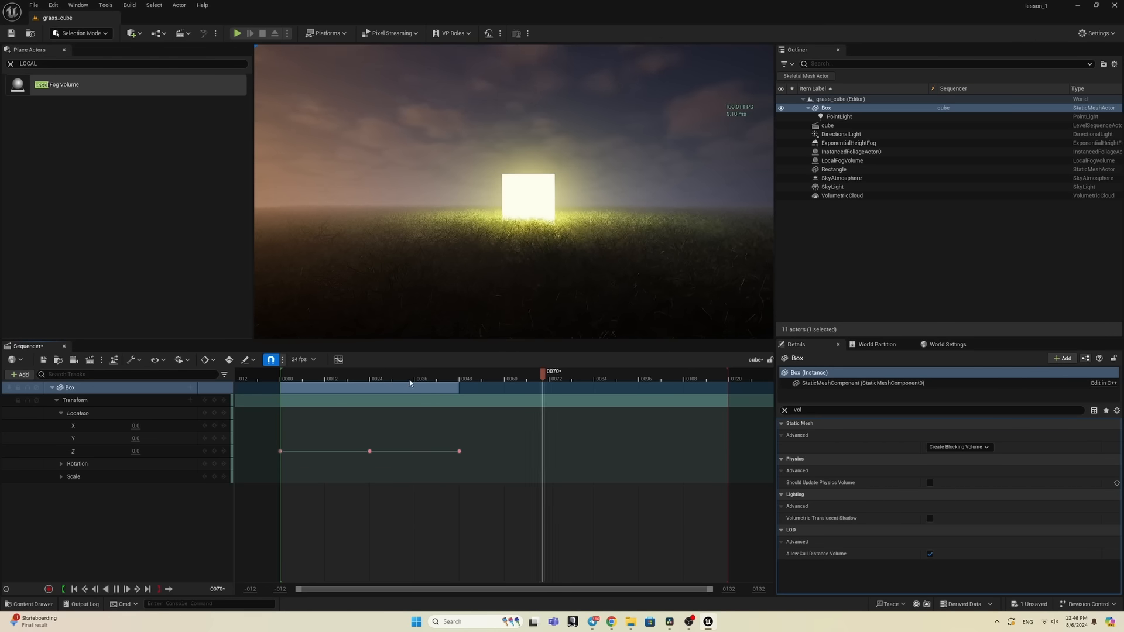
pyautogui.moveTo(416, 381); pyautogui.dragTo(461, 379)
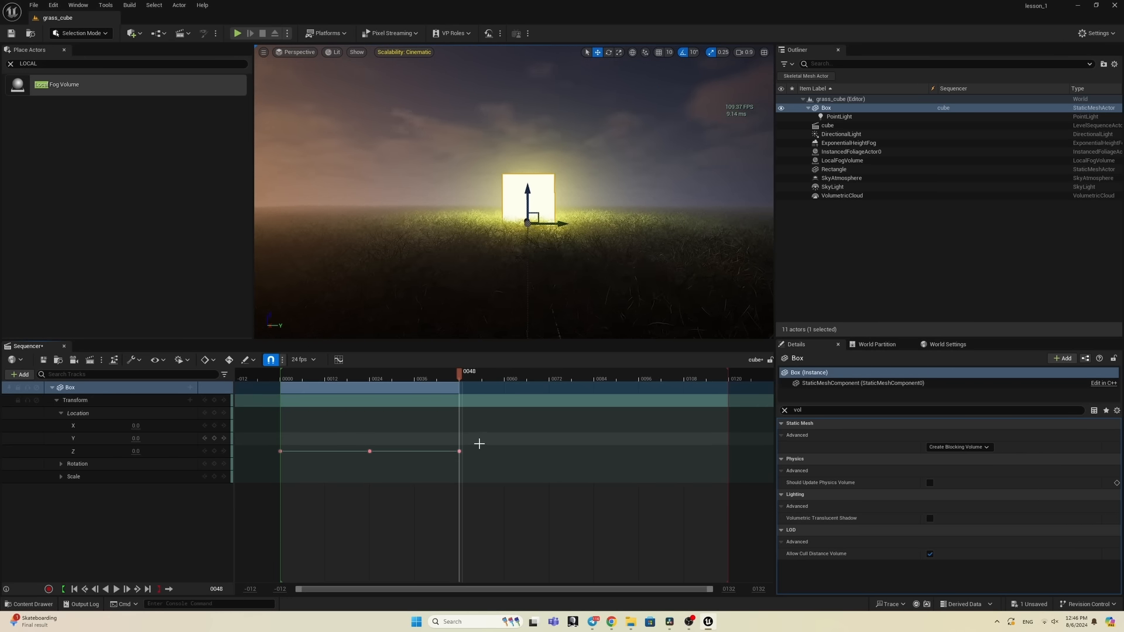
# Step: Open the sequence in the curve editor, isolate the Box's Location Z curve and select its key at frame 24
pyautogui.click(460, 451)
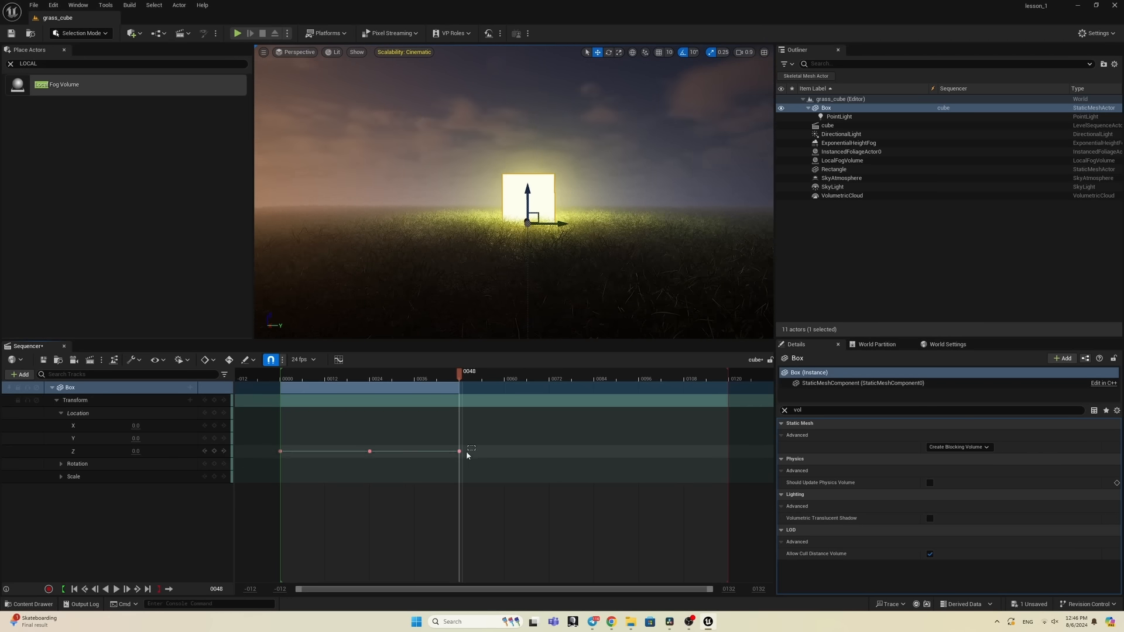
pyautogui.click(338, 360)
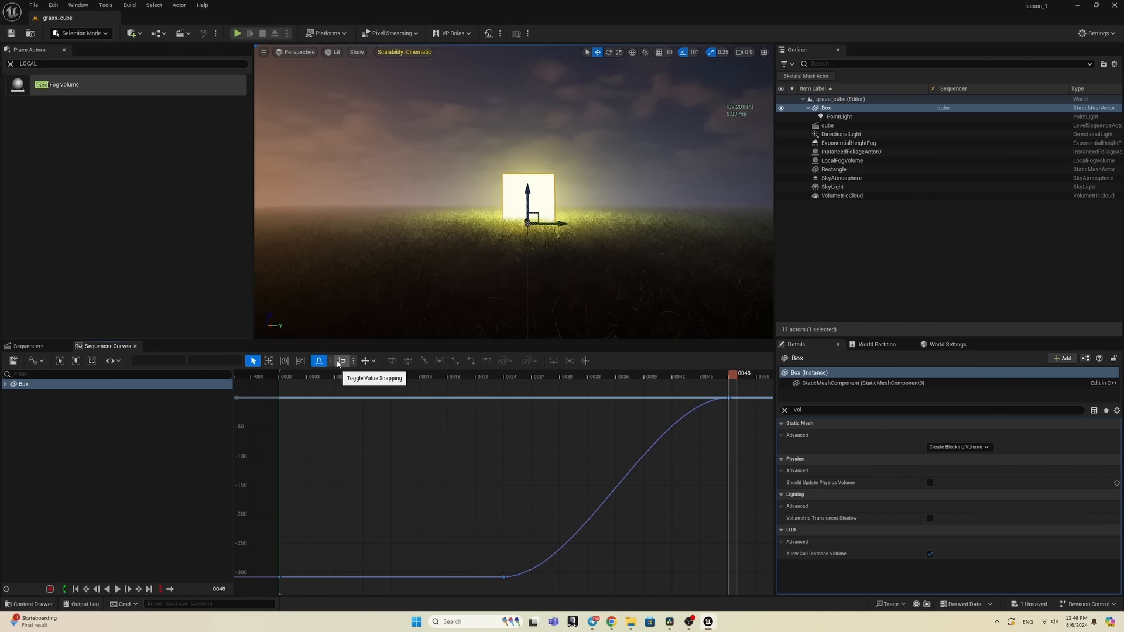
pyautogui.click(5, 384)
pyautogui.click(13, 404)
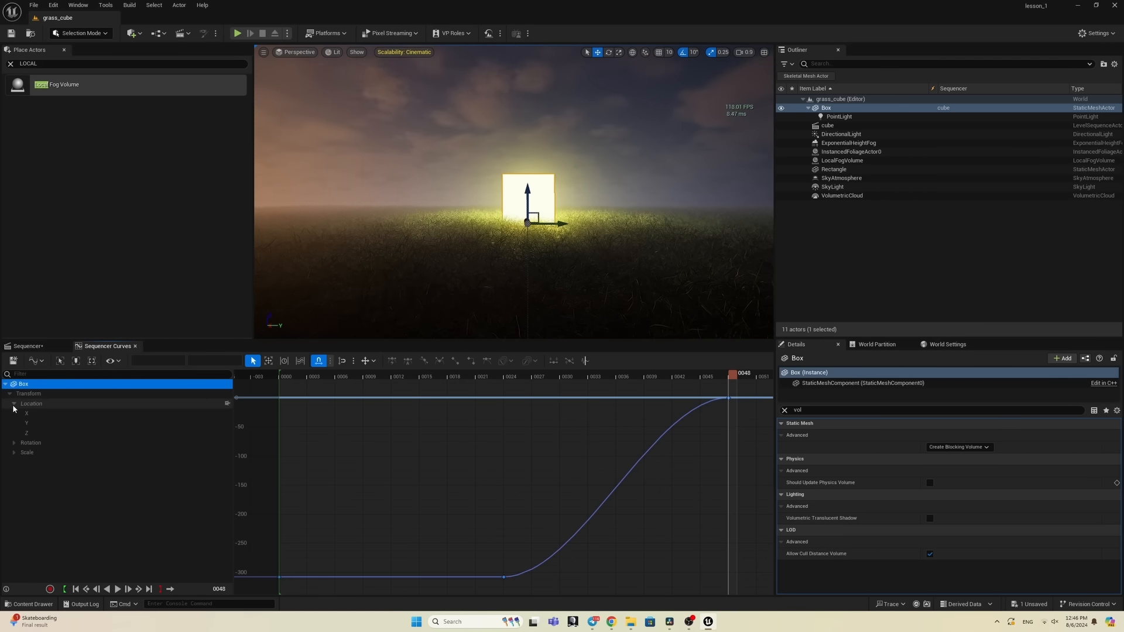
pyautogui.click(28, 432)
pyautogui.click(28, 423)
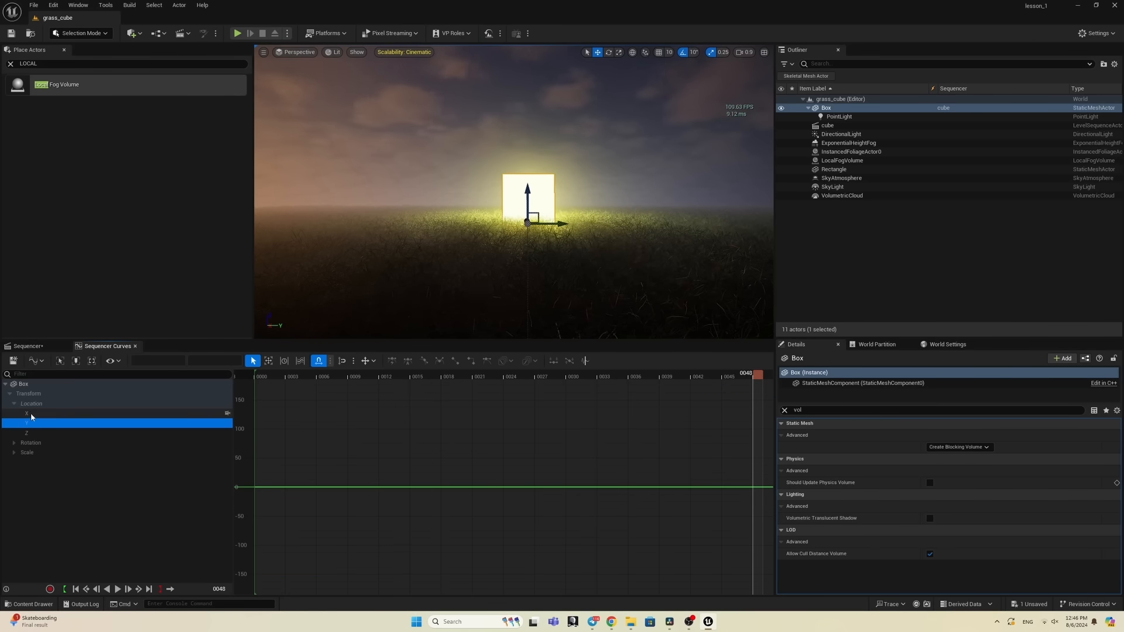
pyautogui.click(28, 413)
pyautogui.click(28, 433)
pyautogui.moveTo(466, 557); pyautogui.dragTo(536, 591)
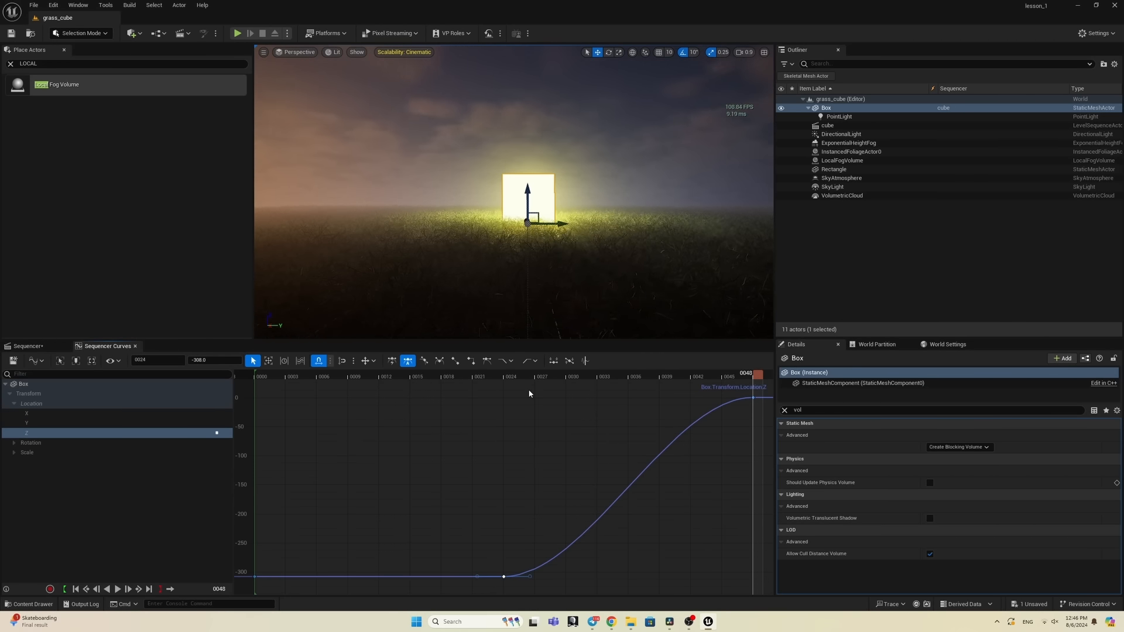
pyautogui.moveTo(529, 578); pyautogui.dragTo(580, 567)
pyautogui.press('Delete')
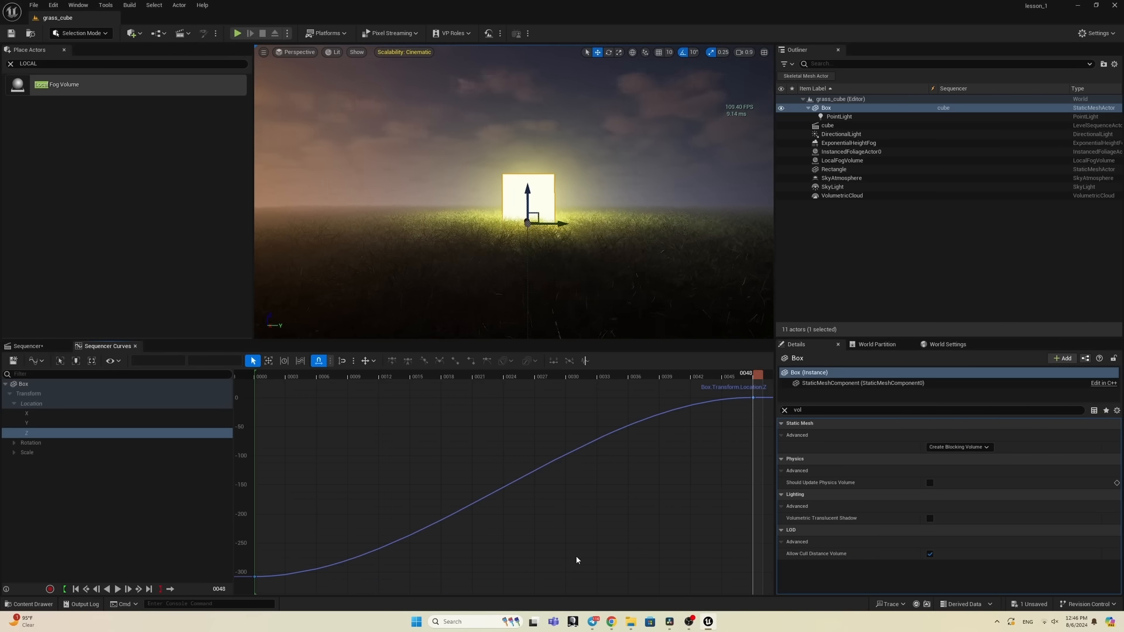
pyautogui.hotkey('ctrl', 'z')
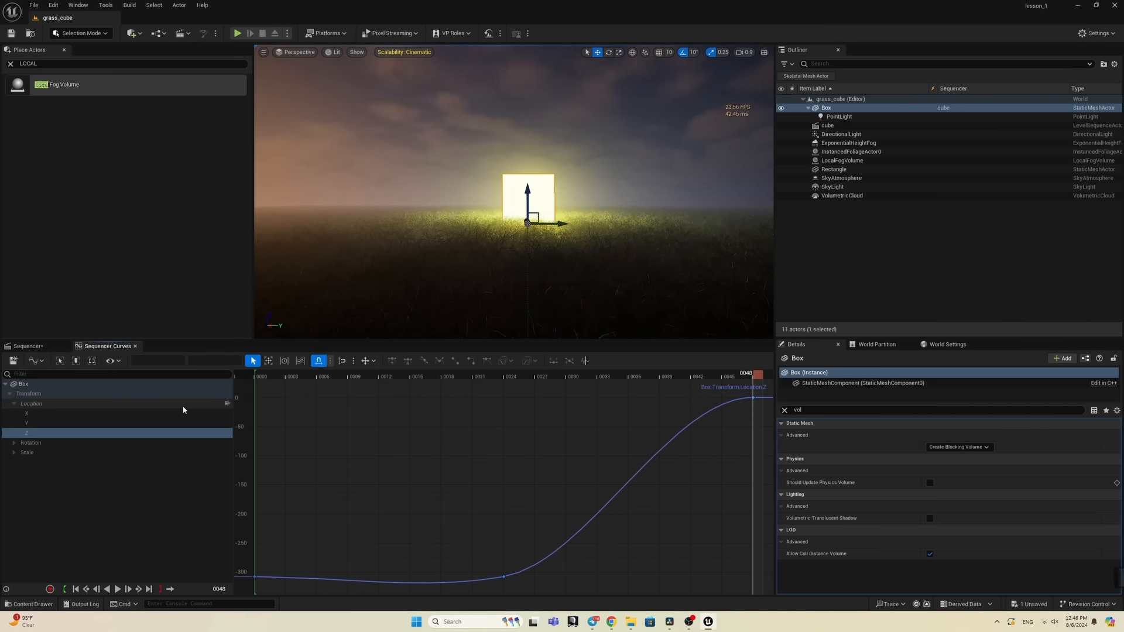
pyautogui.hotkey('ctrl', 'z')
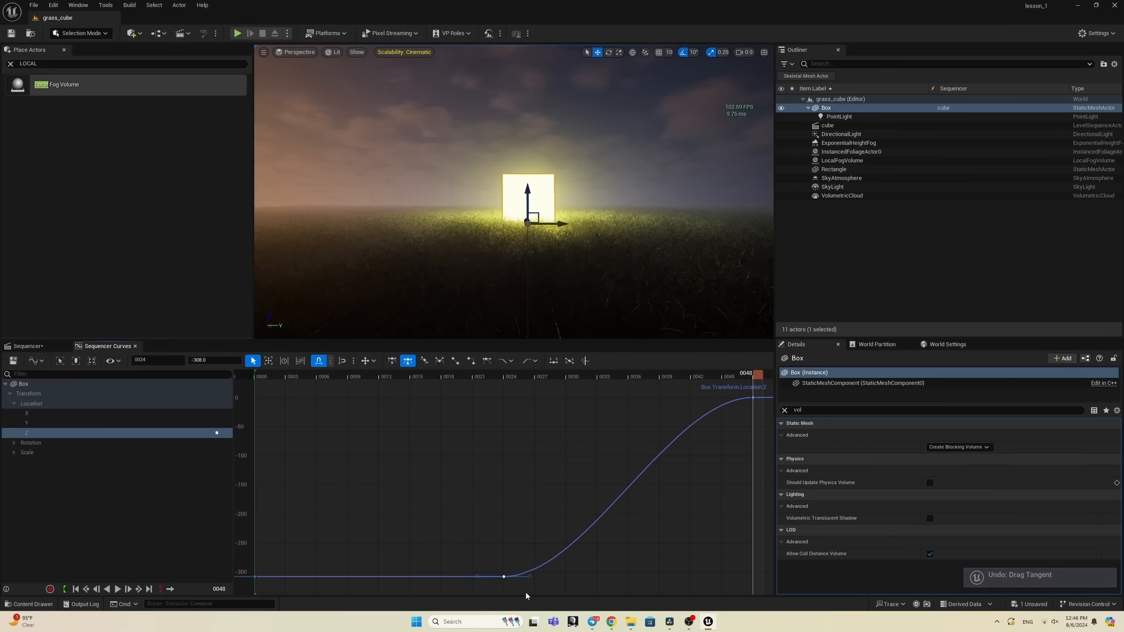
# Step: Turn on weighted tangents for the Location Z keys at frames 24 and 48
pyautogui.click(488, 362)
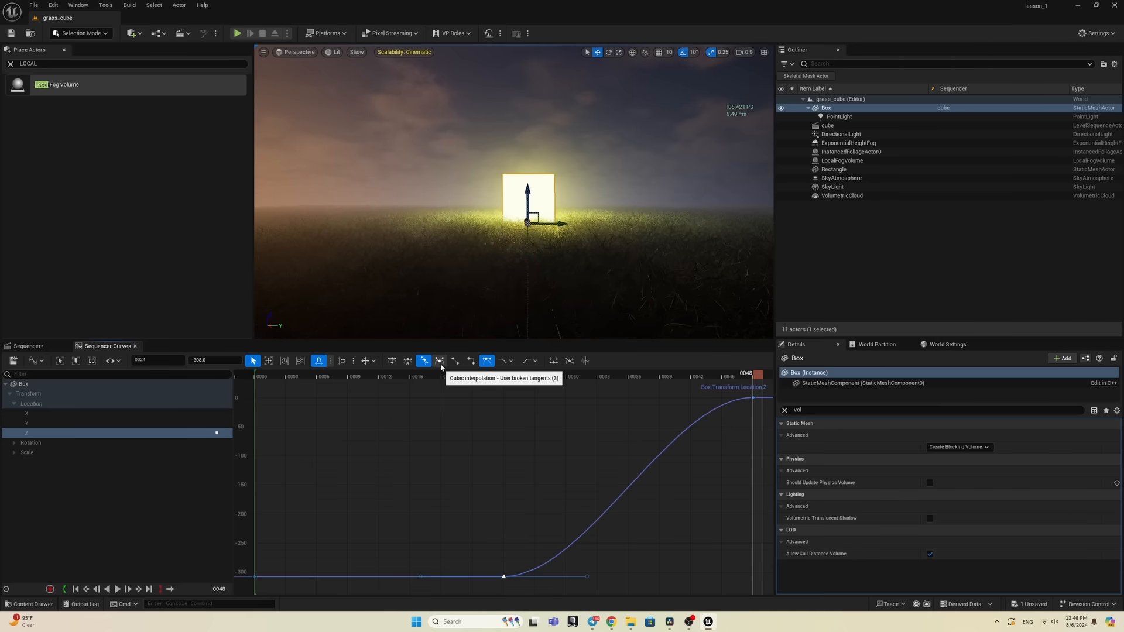
pyautogui.click(754, 398)
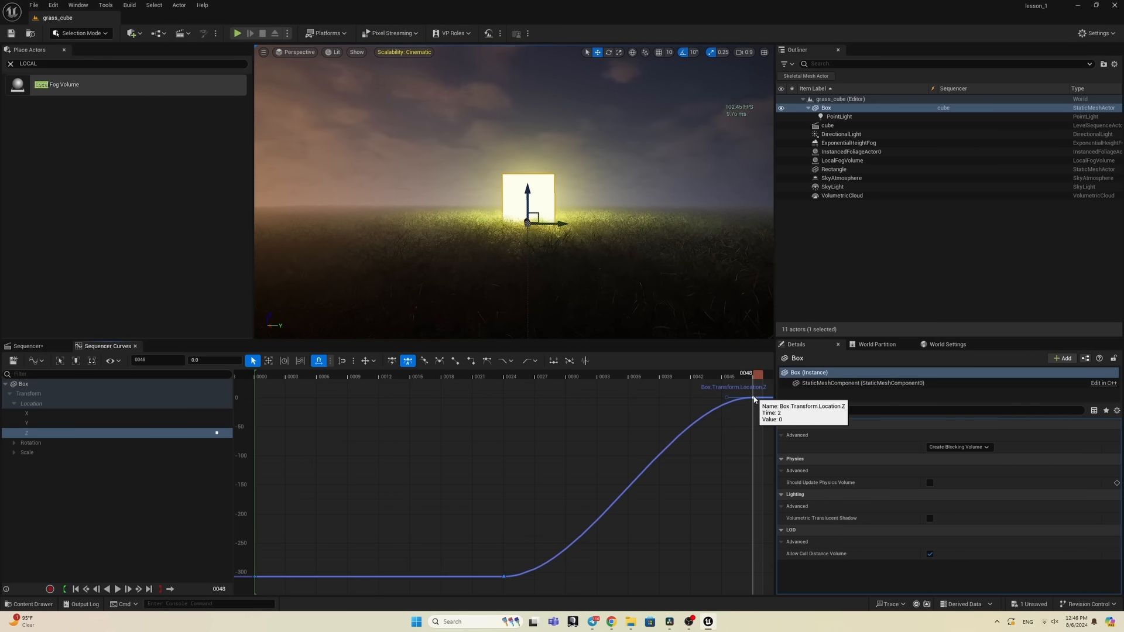
pyautogui.click(488, 362)
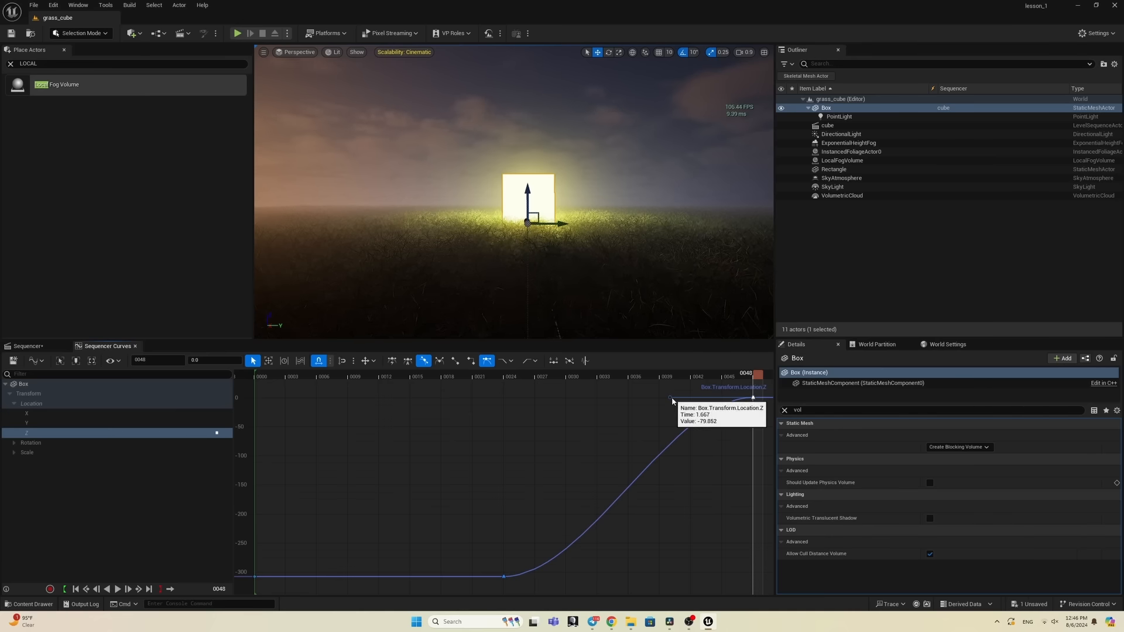
pyautogui.click(513, 385)
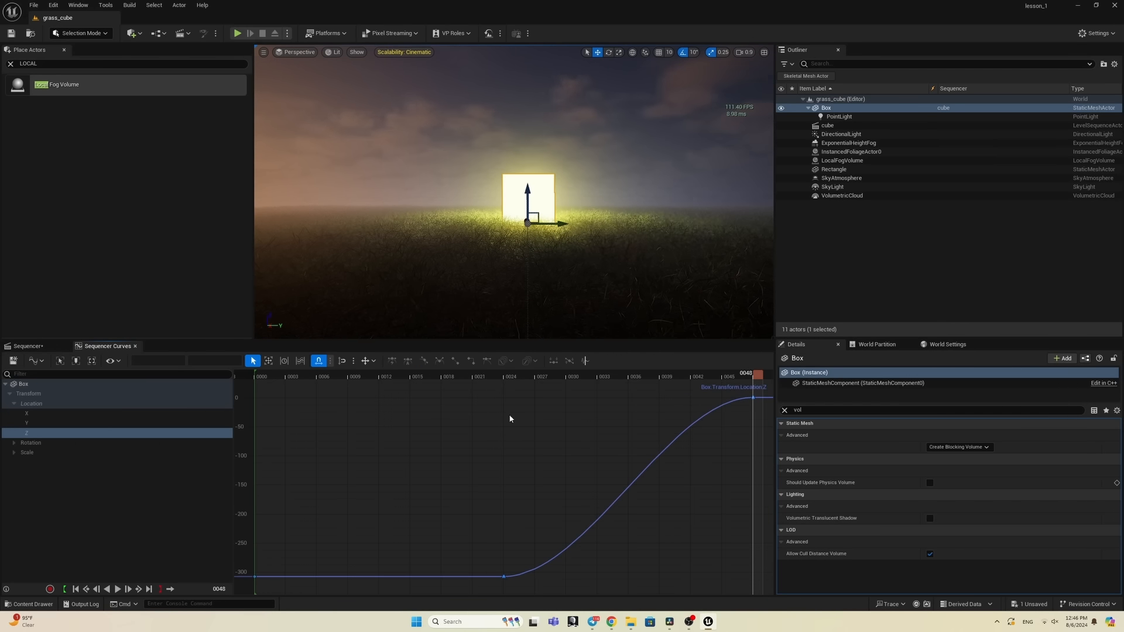
# Step: Stretch the outgoing tangent of the frame 24 key horizontally to about frame 47 and preview the motion
pyautogui.moveTo(541, 600); pyautogui.dragTo(748, 575)
pyautogui.click(499, 375)
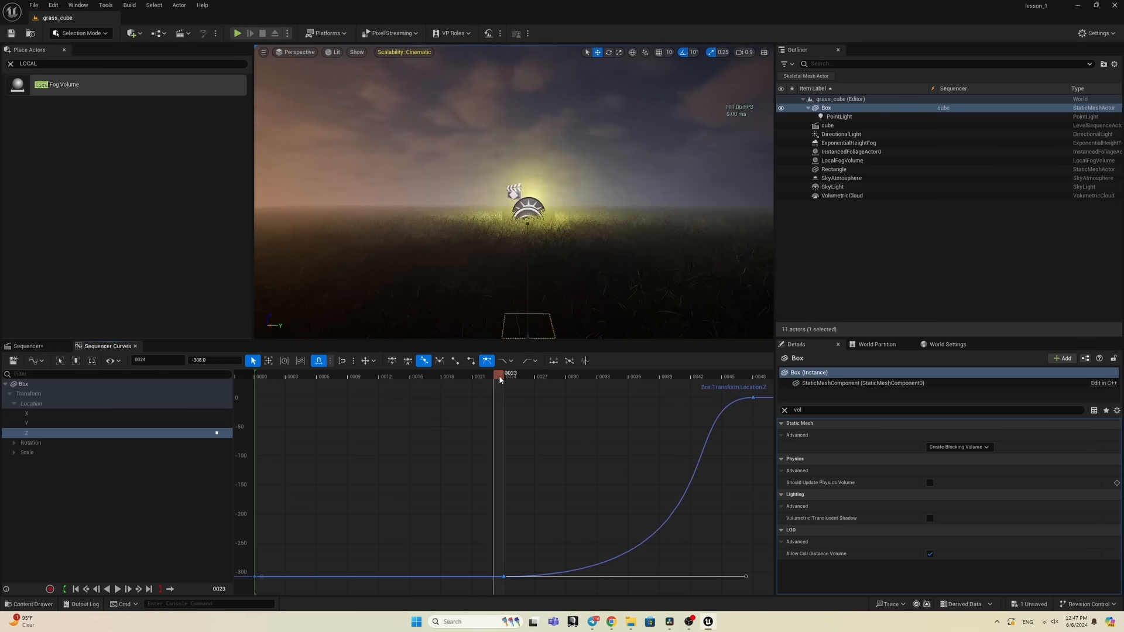
pyautogui.press('space')
pyautogui.moveTo(505, 377); pyautogui.dragTo(556, 380)
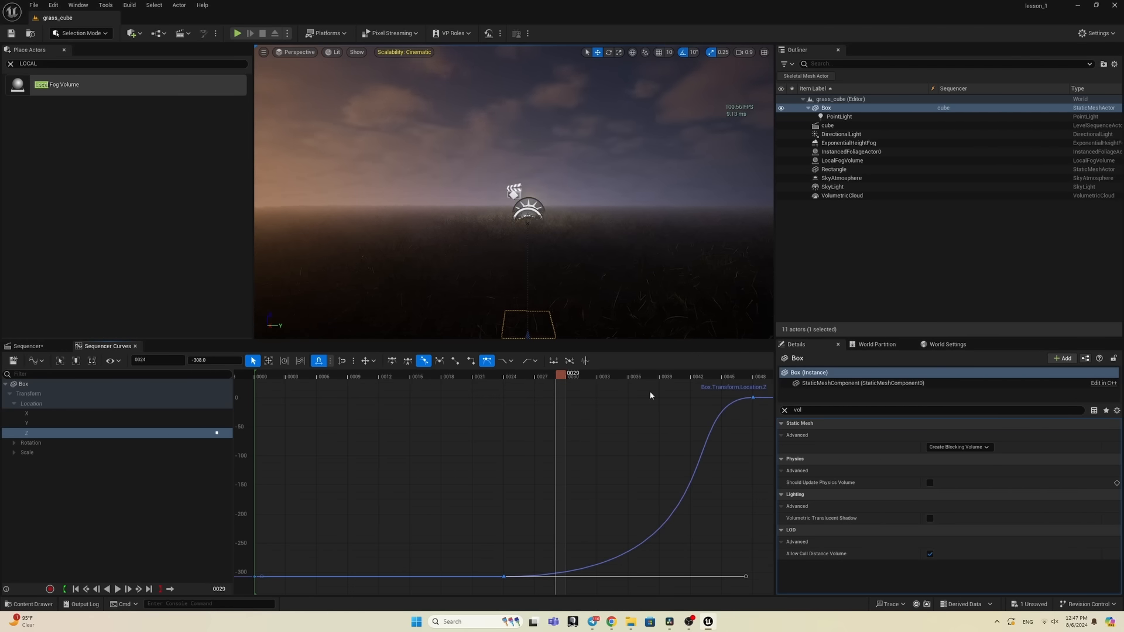
# Step: Stretch the incoming tangent of the frame 48 key back to about frame 29 and play the animation
pyautogui.click(752, 398)
pyautogui.moveTo(670, 396); pyautogui.dragTo(560, 401)
pyautogui.press('space')
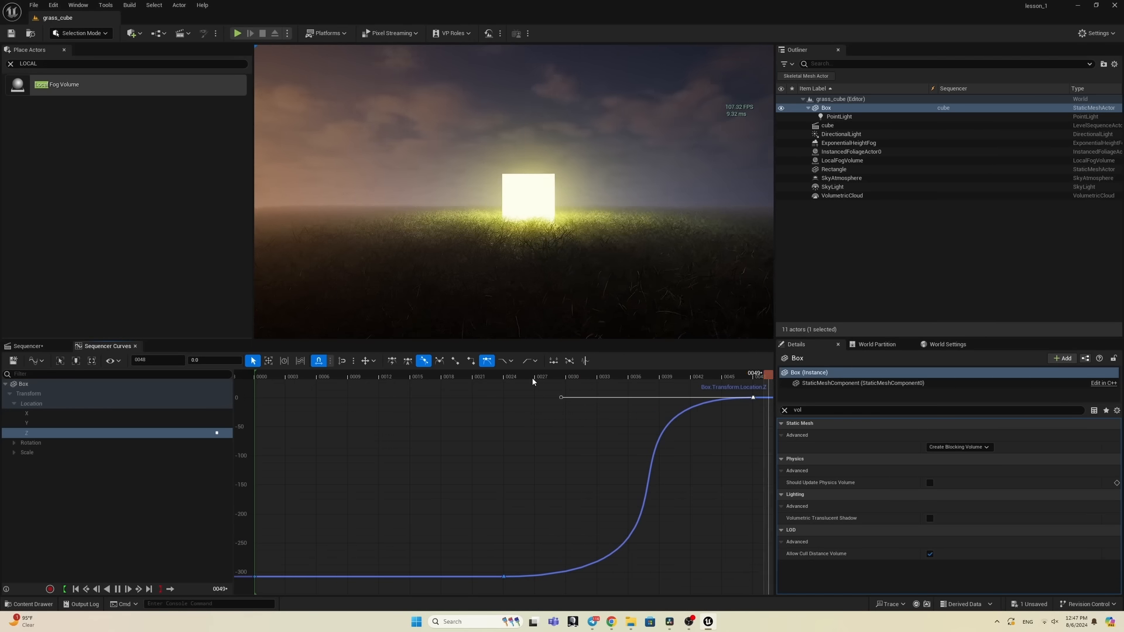
# Step: Shorten the frame 48 key's incoming tangent to about frame 40 and the frame 24 key's outgoing tangent to about frame 27
pyautogui.click(509, 377)
pyautogui.moveTo(560, 398); pyautogui.dragTo(667, 397)
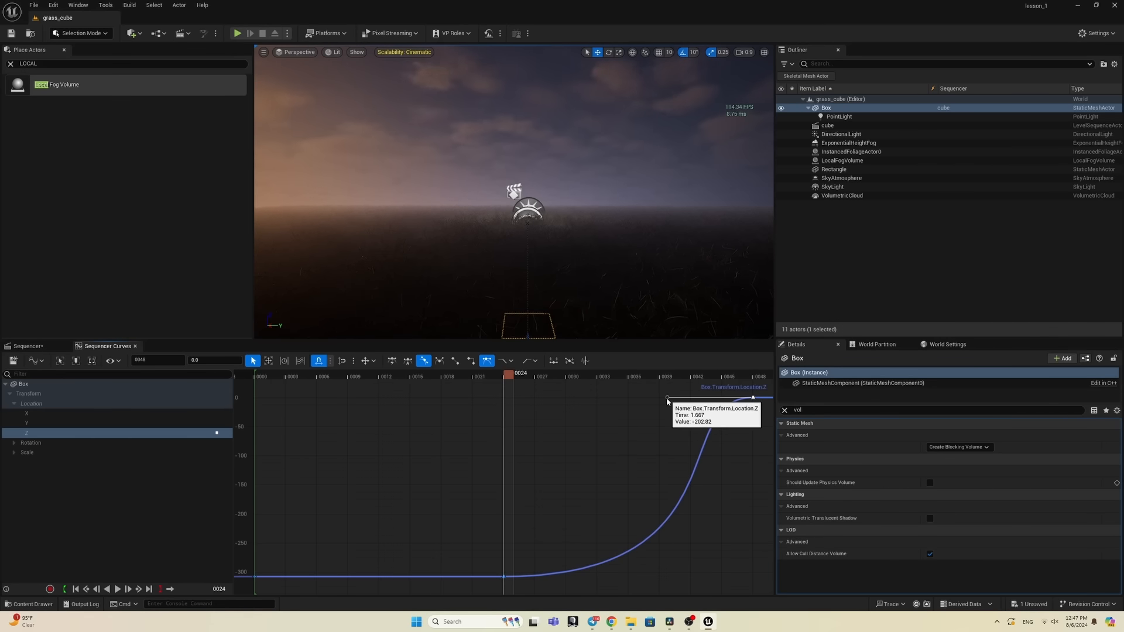
pyautogui.click(502, 577)
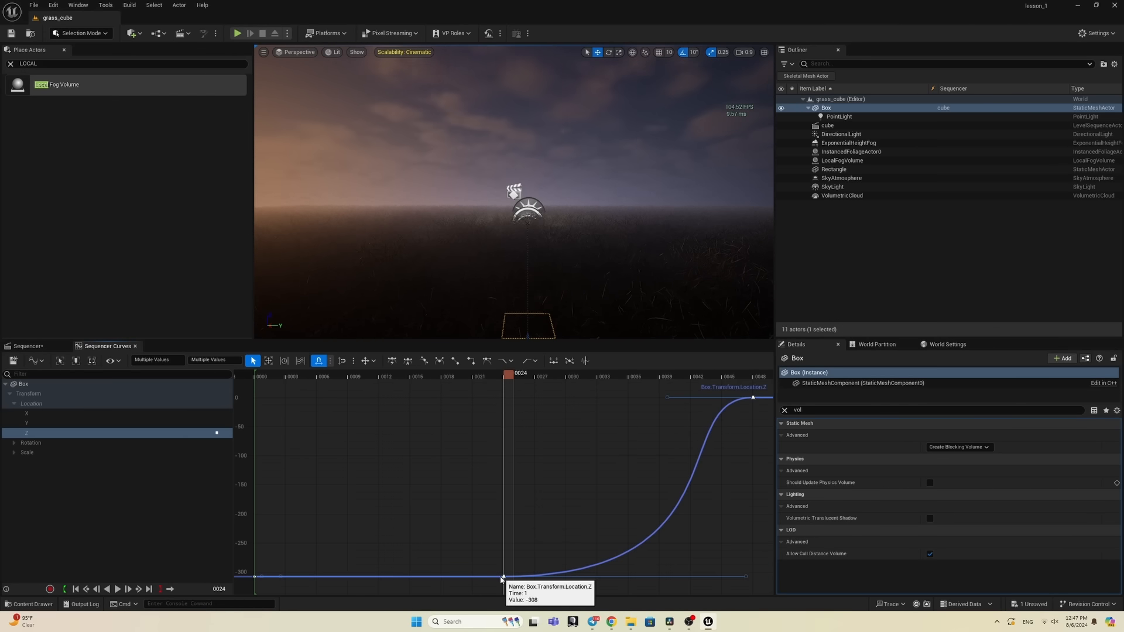
pyautogui.click(744, 577)
pyautogui.moveTo(600, 581); pyautogui.dragTo(540, 578)
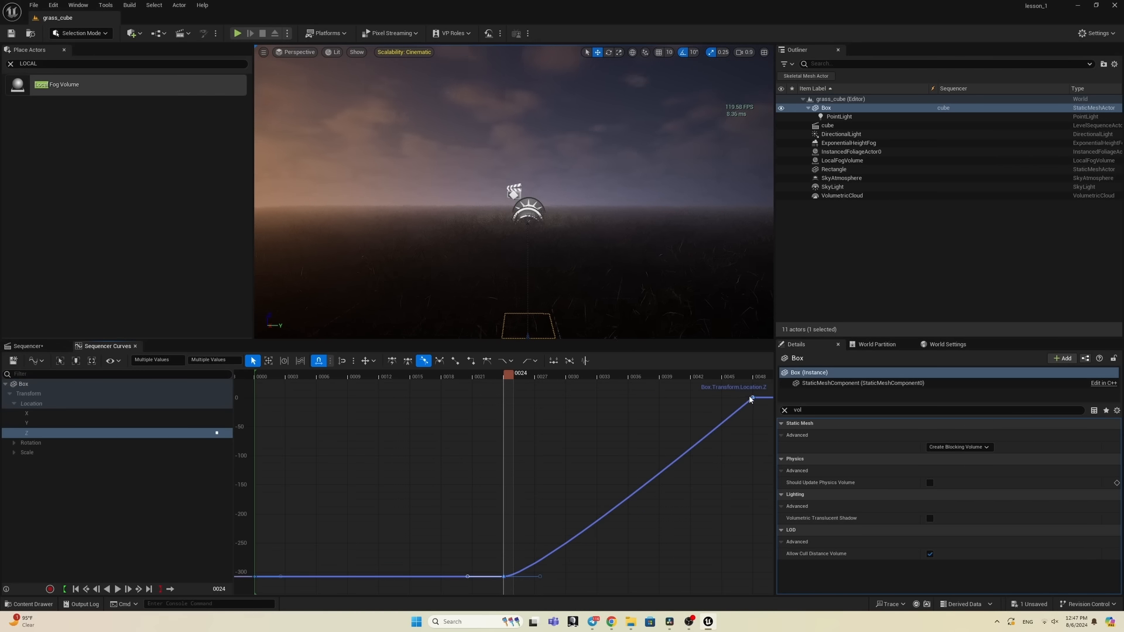
# Step: Reset the weighted tangent on the frame 48 key and stretch its incoming handle back to about frame 26
pyautogui.moveTo(696, 400); pyautogui.dragTo(713, 402)
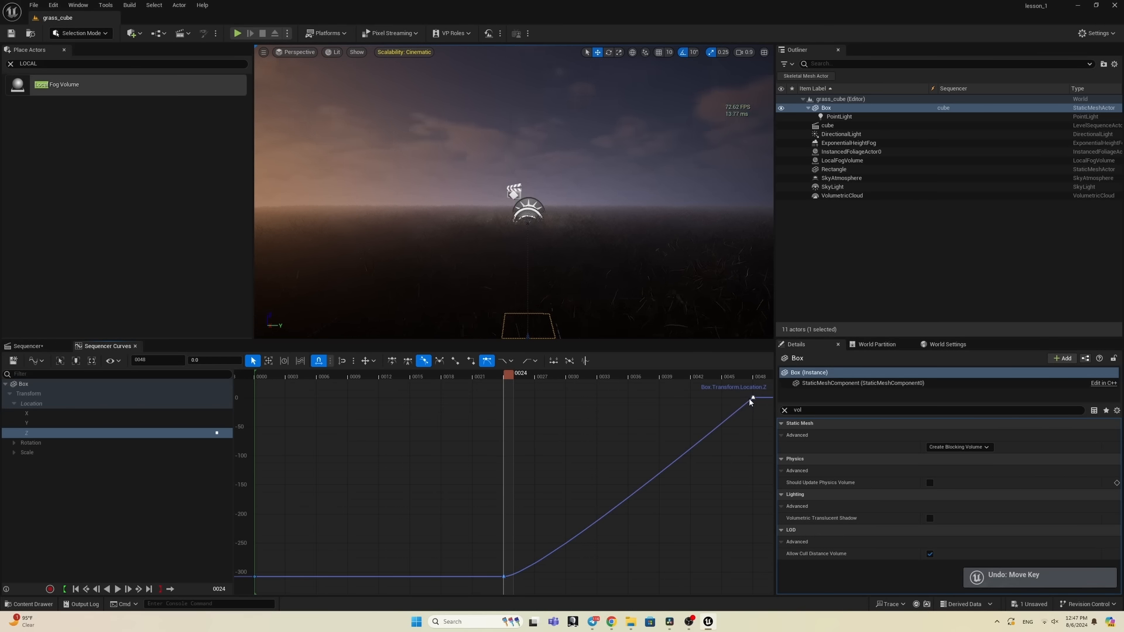
pyautogui.click(760, 398)
pyautogui.click(487, 361)
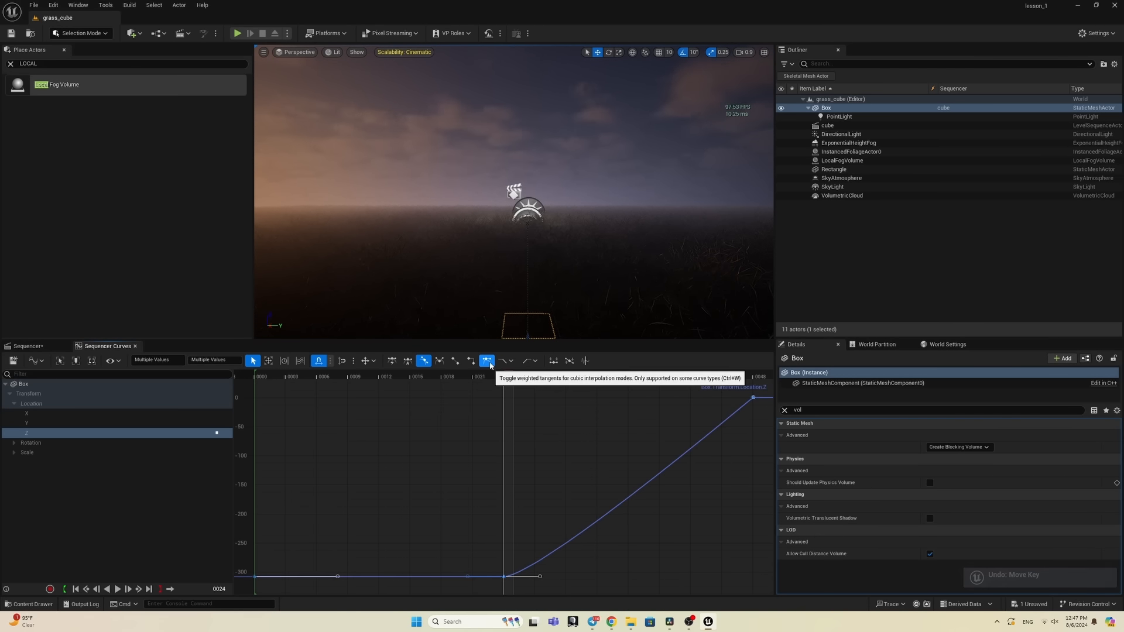
pyautogui.click(726, 398)
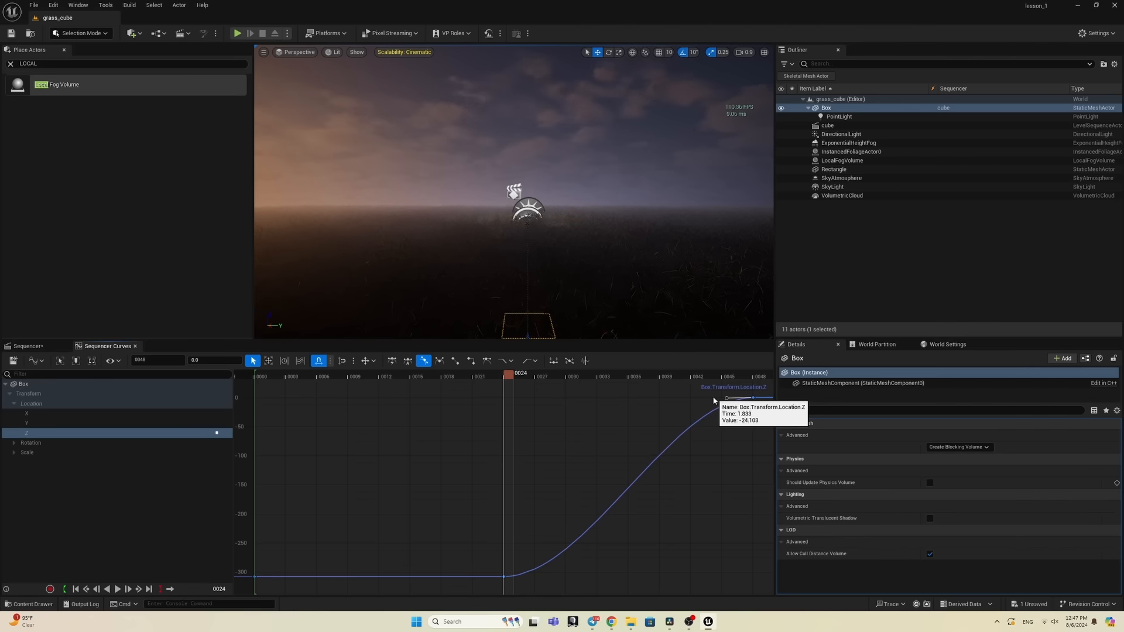
pyautogui.click(488, 362)
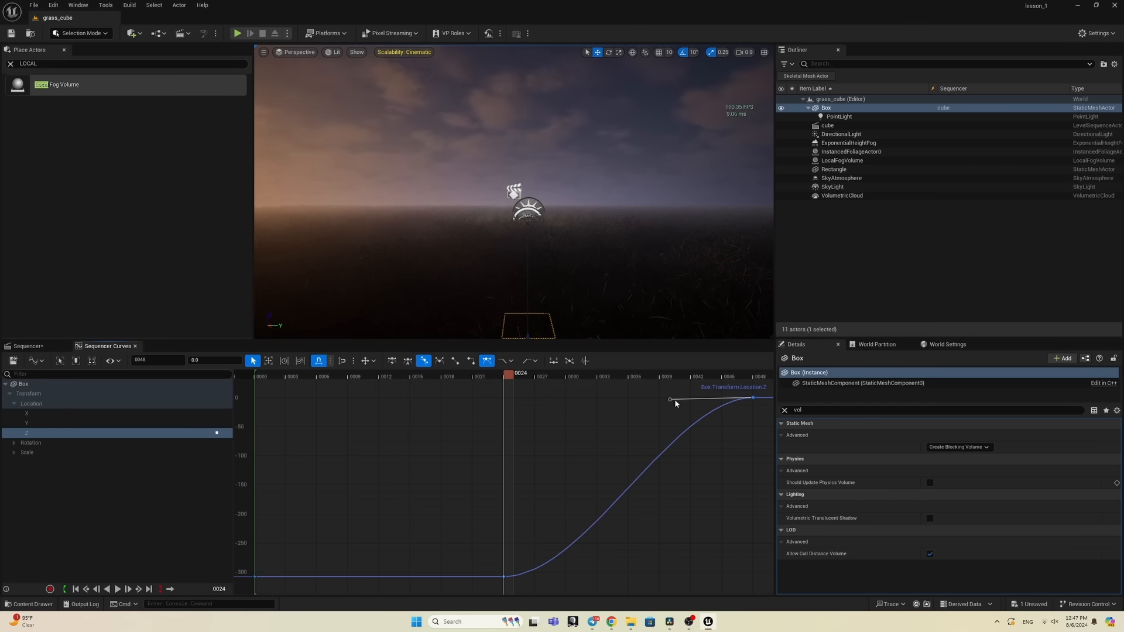
pyautogui.moveTo(675, 403); pyautogui.dragTo(525, 401)
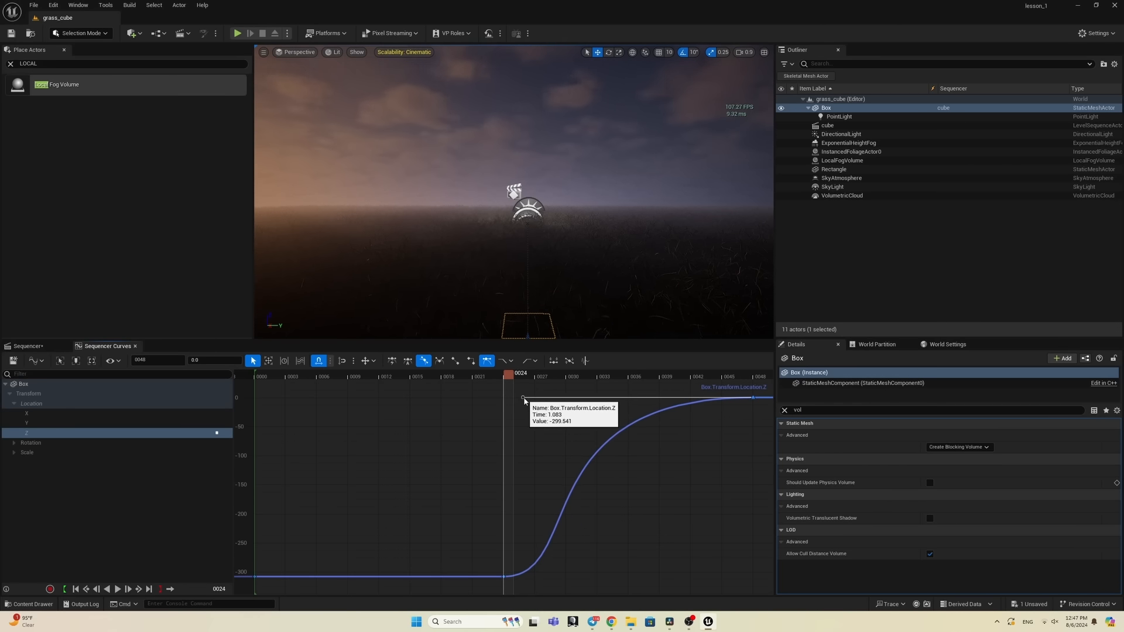
# Step: Play the cube's rise and scrub the timeline to frame 48 to check the eased motion
pyautogui.press('space')
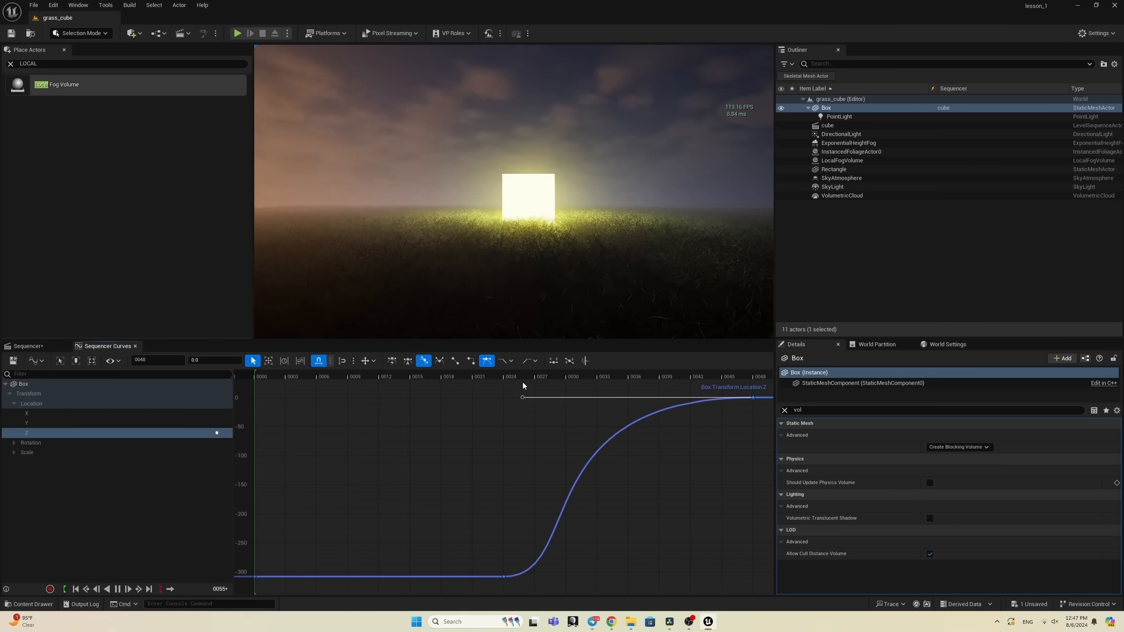
pyautogui.click(479, 384)
pyautogui.click(478, 377)
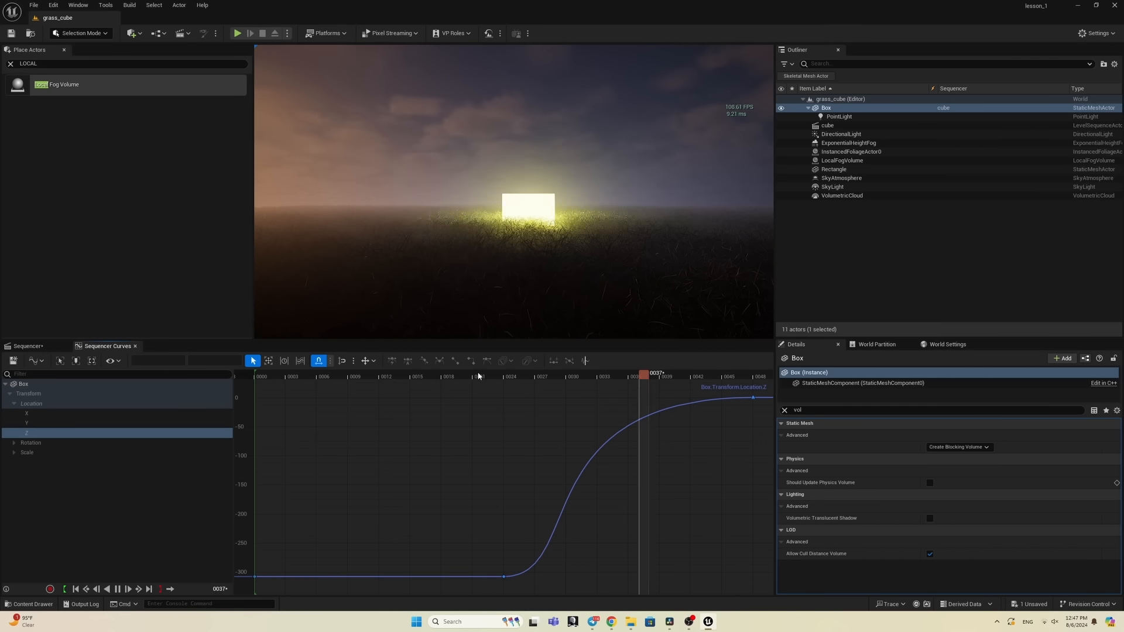
pyautogui.moveTo(500, 377); pyautogui.dragTo(756, 383)
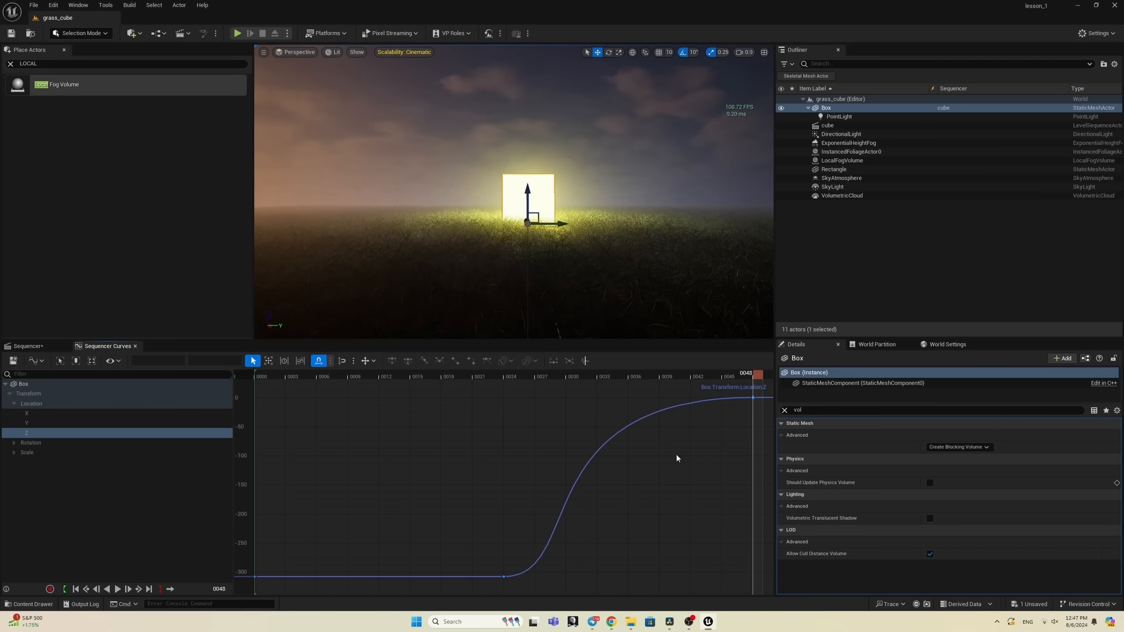
pyautogui.scroll(-5, 633, 431)
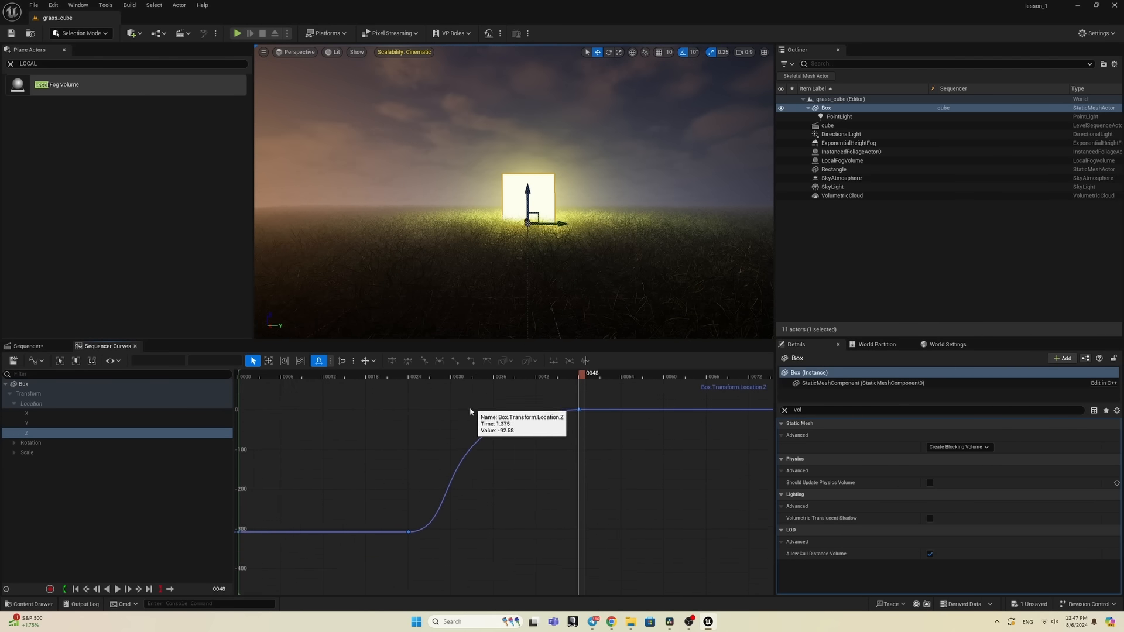
pyautogui.moveTo(470, 412); pyautogui.dragTo(433, 438, button='right')
pyautogui.moveTo(525, 379); pyautogui.dragTo(548, 378)
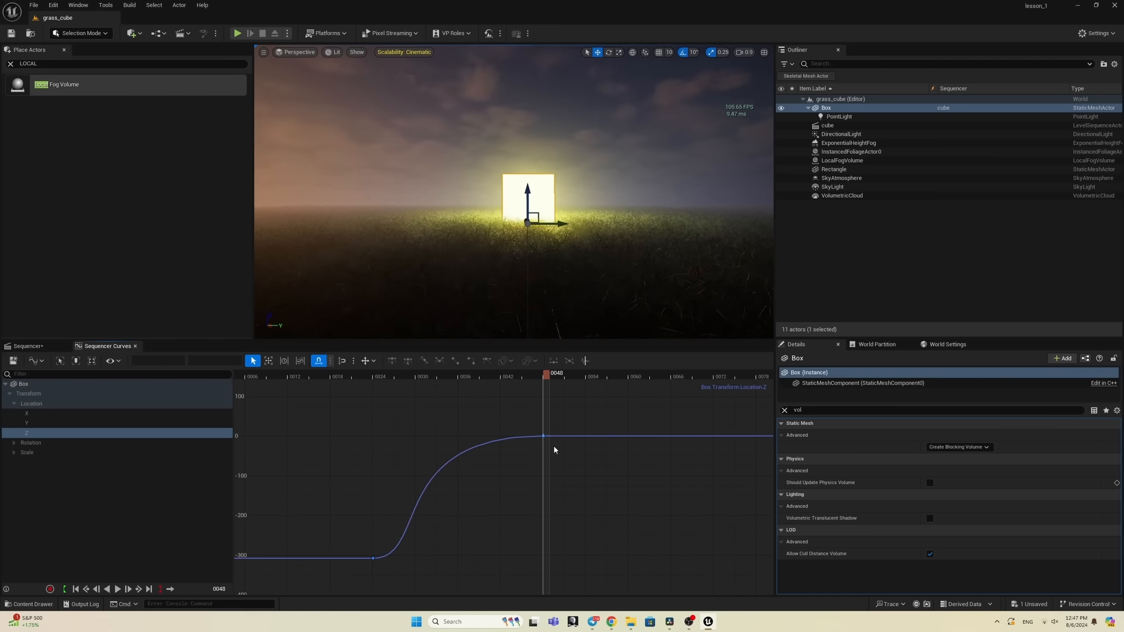
# Step: Deselect the box and save all unsaved levels and assets in the project
pyautogui.click(666, 203)
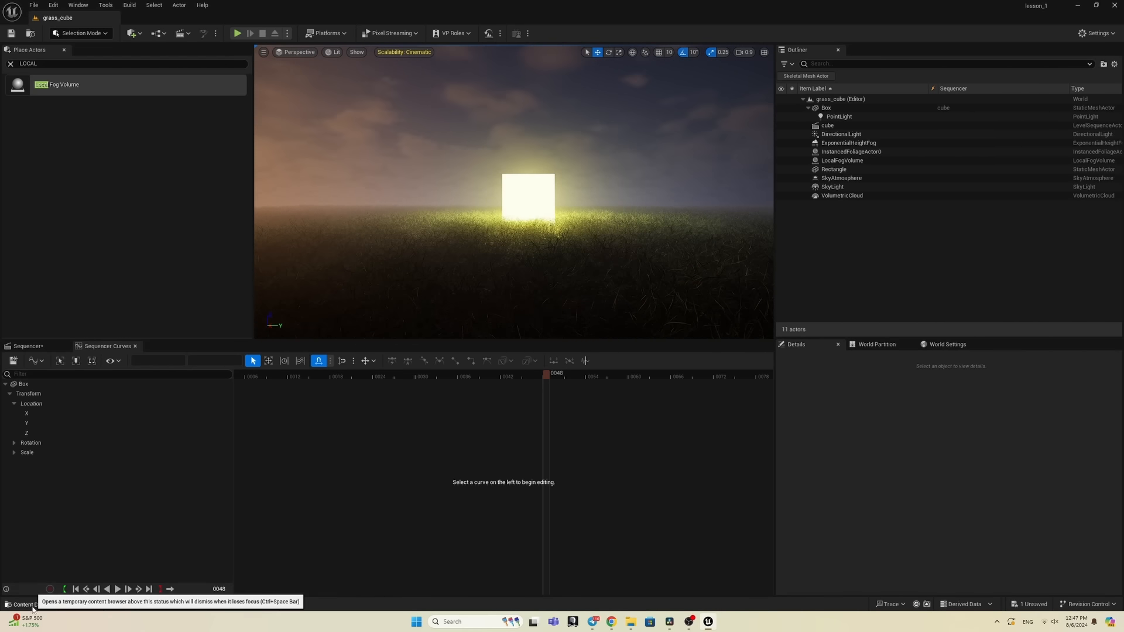
pyautogui.click(32, 604)
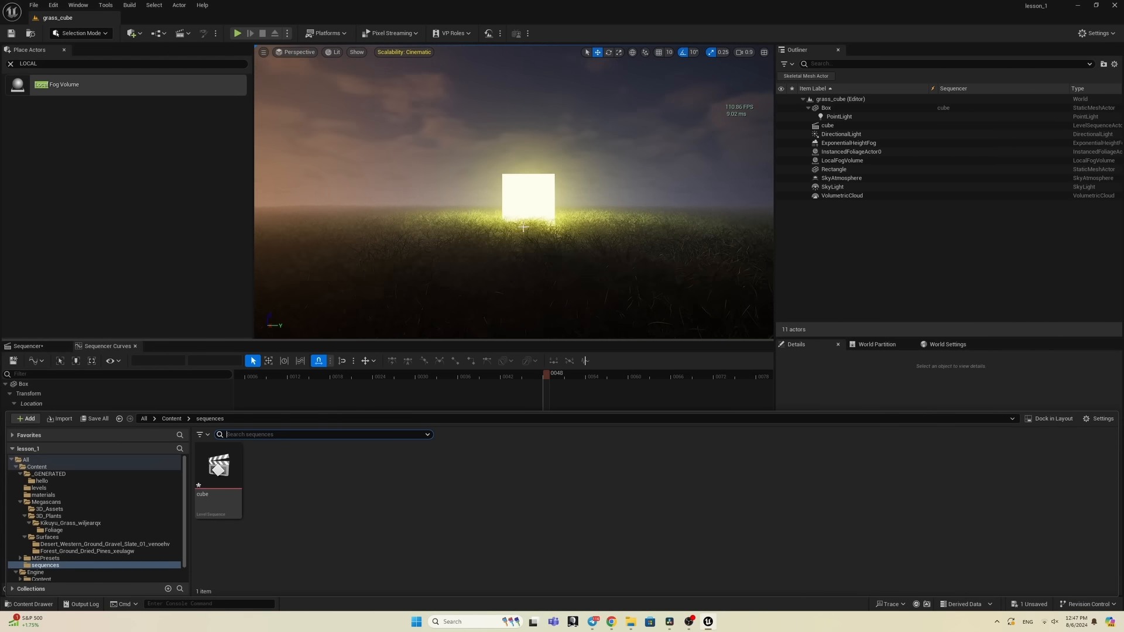
pyautogui.click(442, 260)
pyautogui.click(347, 108)
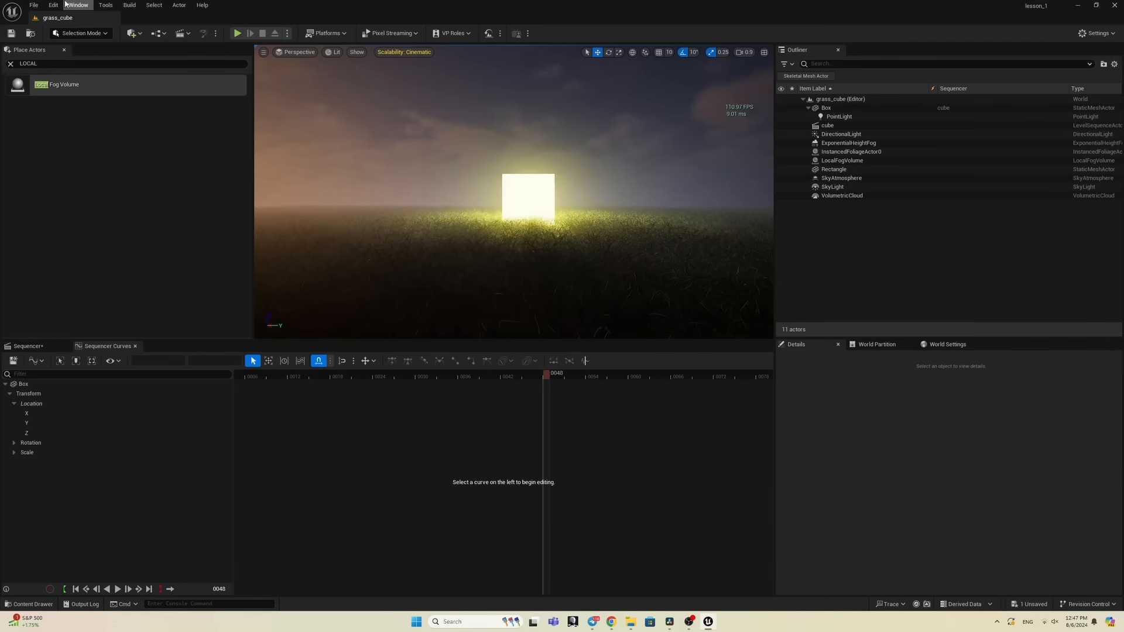
pyautogui.click(34, 5)
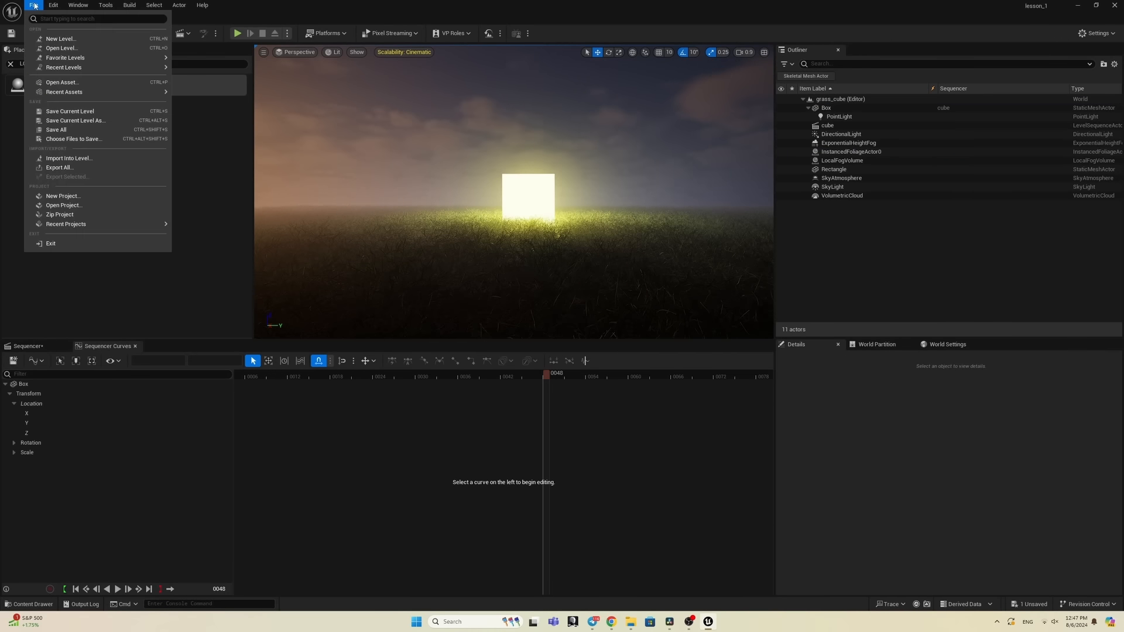
pyautogui.click(68, 129)
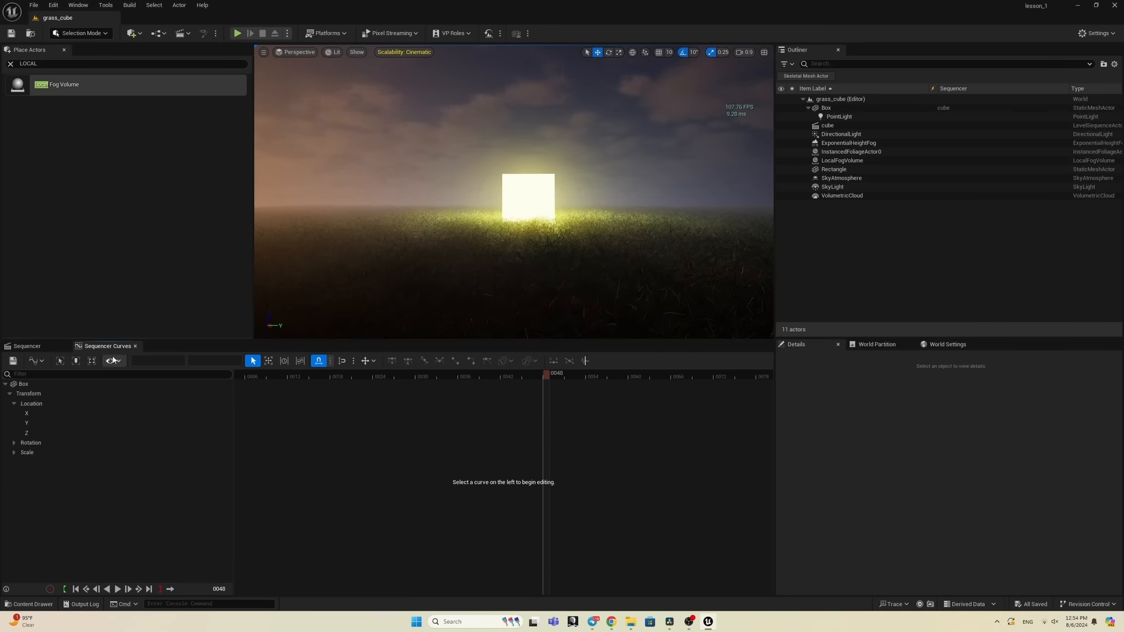
# Step: Browse to the project's levels folder and check the saved grass_cube level there
pyautogui.click(33, 604)
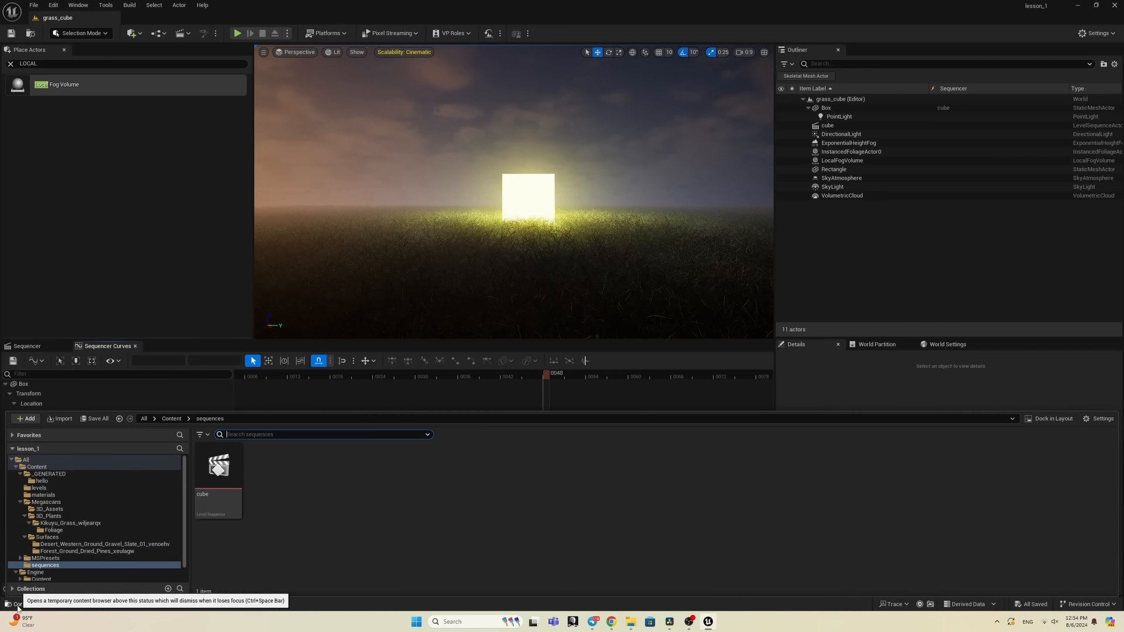
pyautogui.click(45, 468)
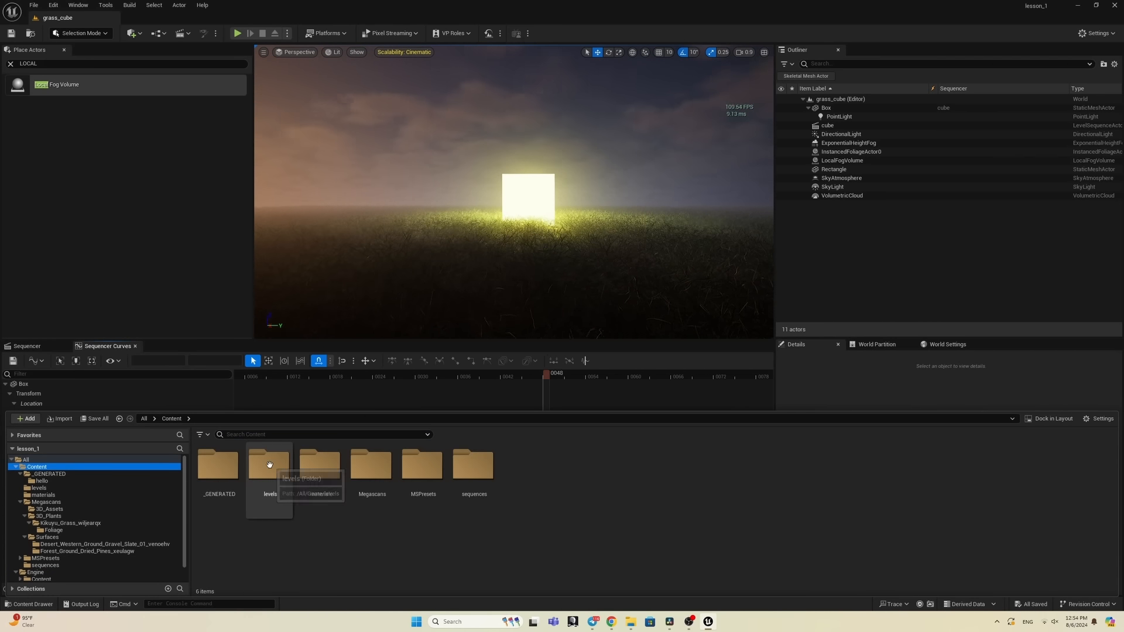
pyautogui.doubleClick(268, 465)
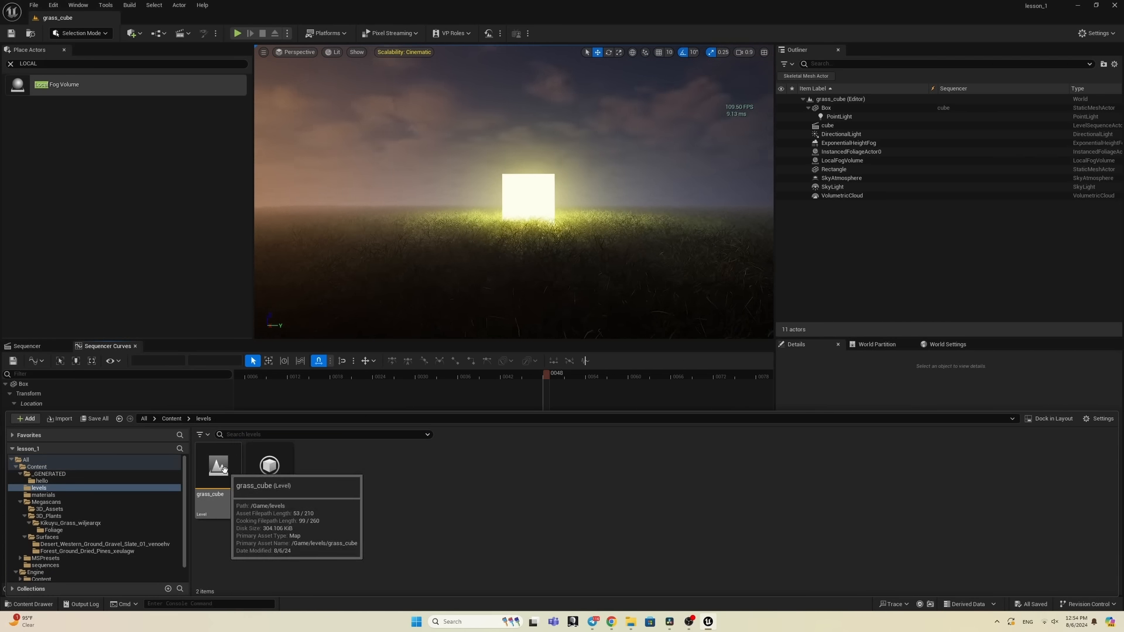
pyautogui.rightClick(337, 488)
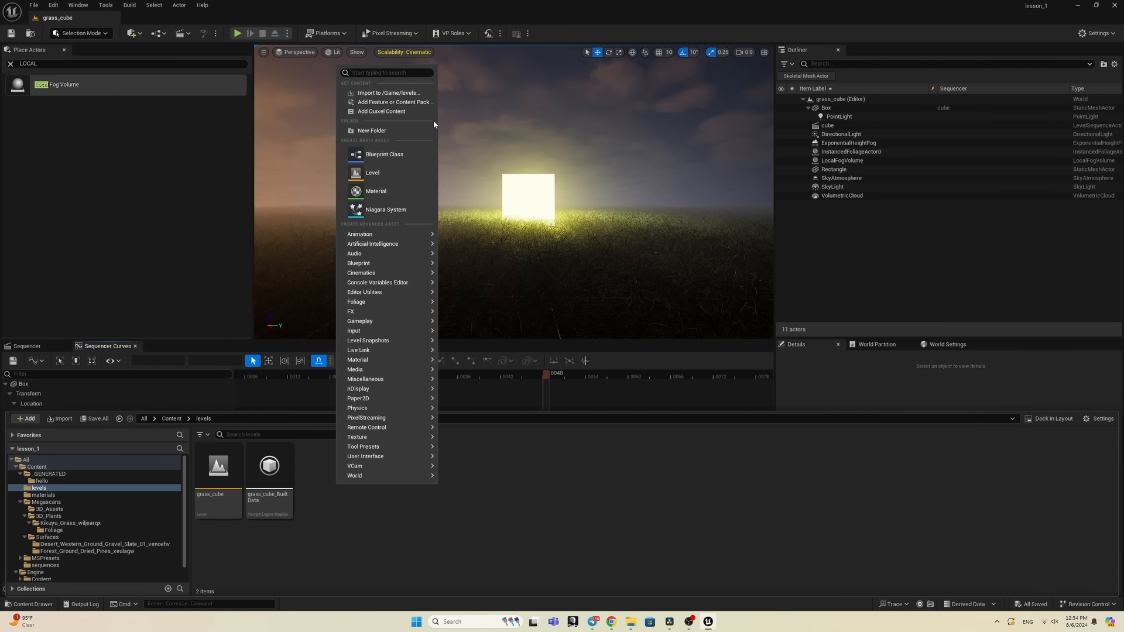
pyautogui.click(487, 468)
# Step: Save the current editor layout under the name lesson1
pyautogui.click(89, 5)
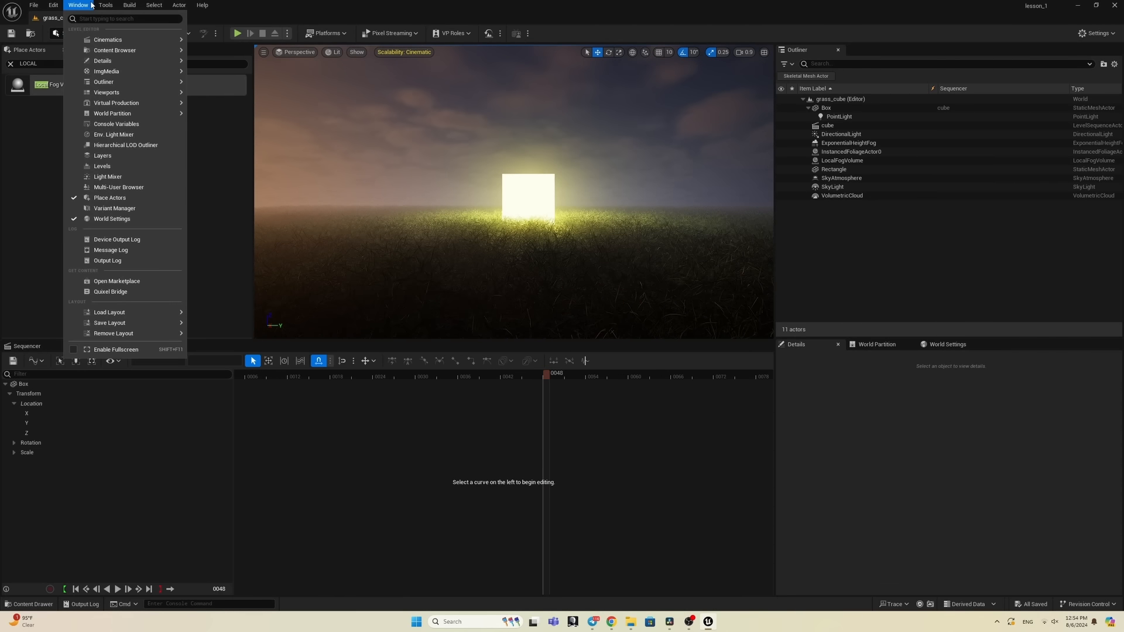
pyautogui.moveTo(156, 322)
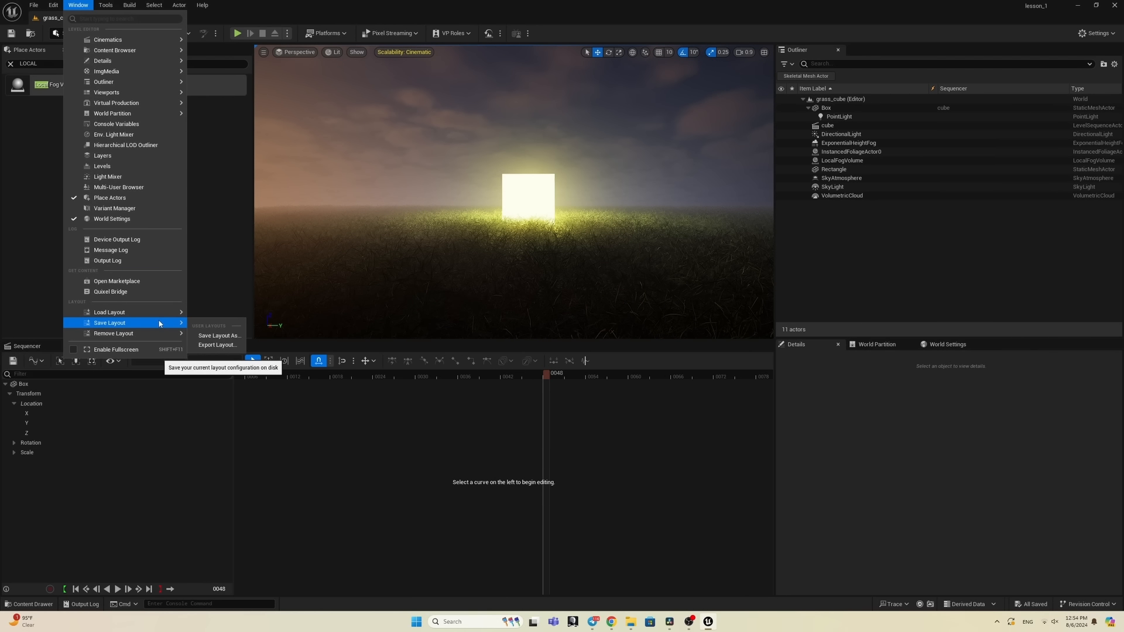
pyautogui.click(233, 337)
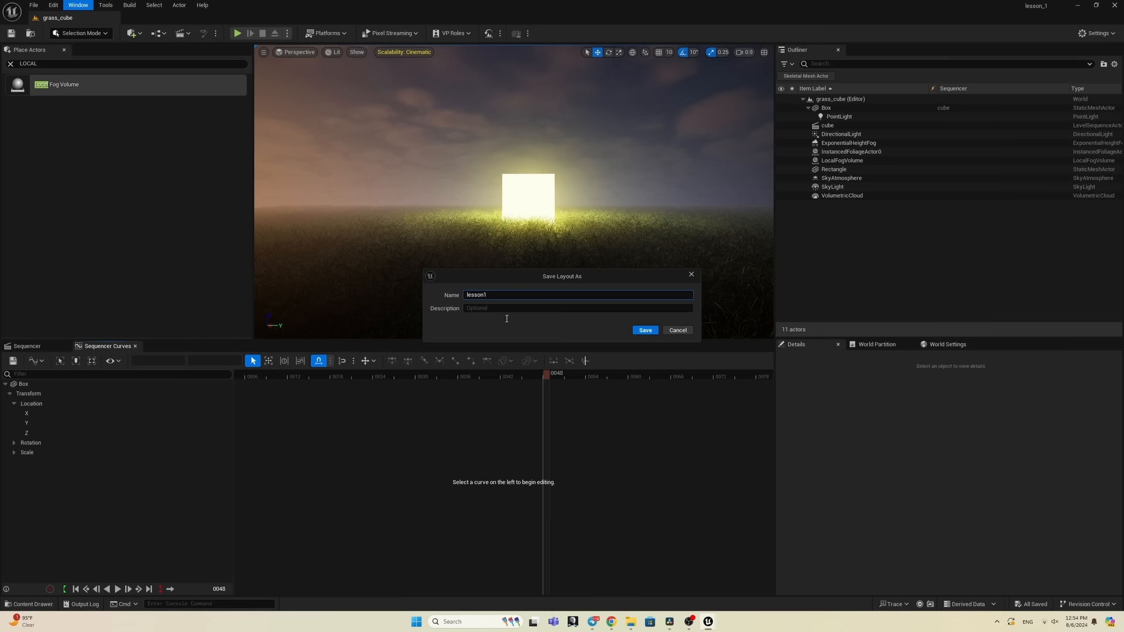
pyautogui.click(643, 329)
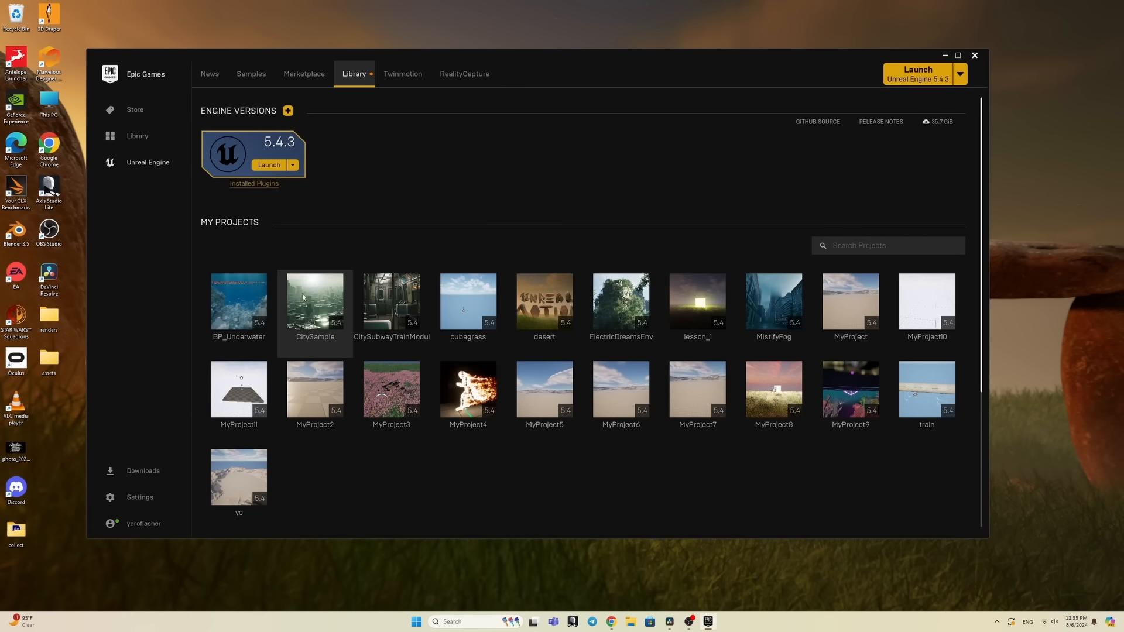
# Step: Launch the lesson_1 project from the Epic Games library, dismiss the startup message and reopen the previously open asset editor
pyautogui.click(705, 289)
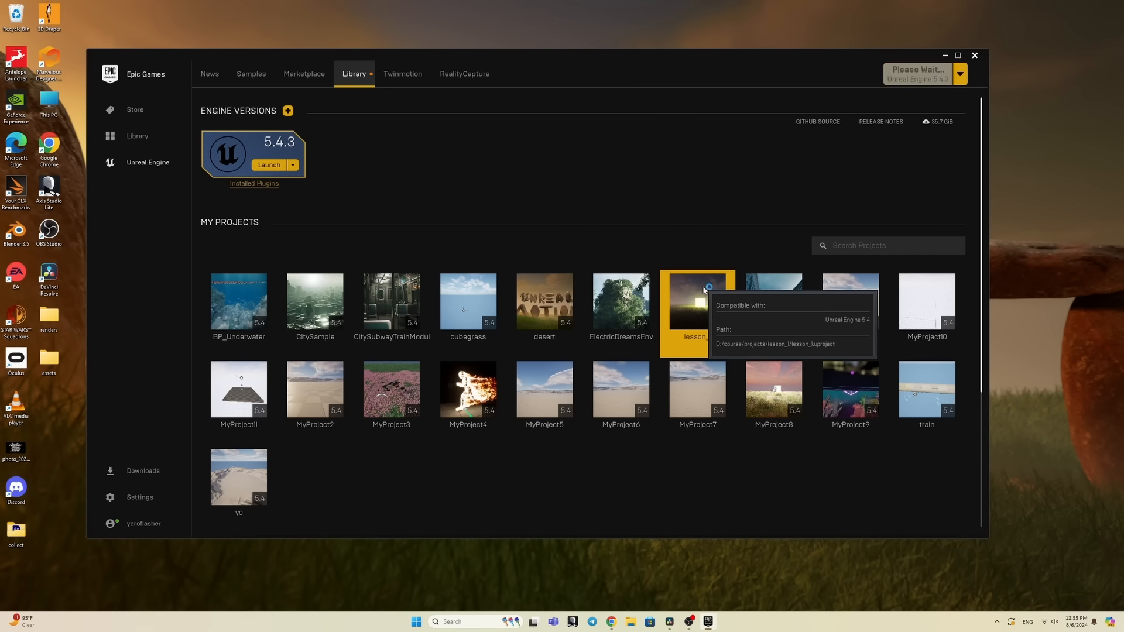
pyautogui.click(945, 56)
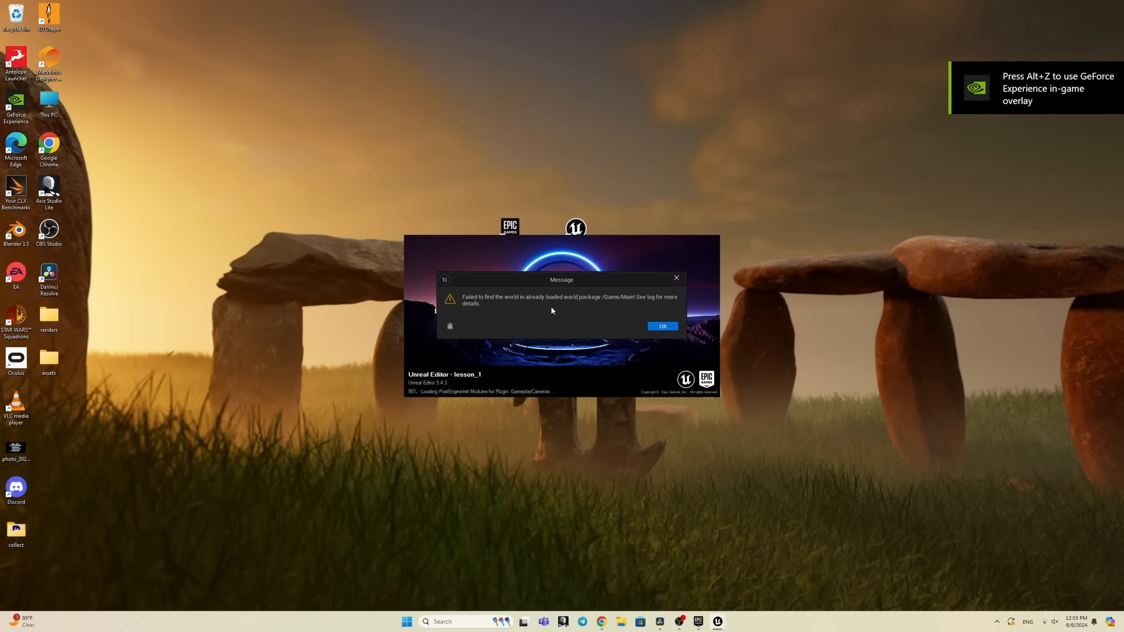
pyautogui.click(663, 327)
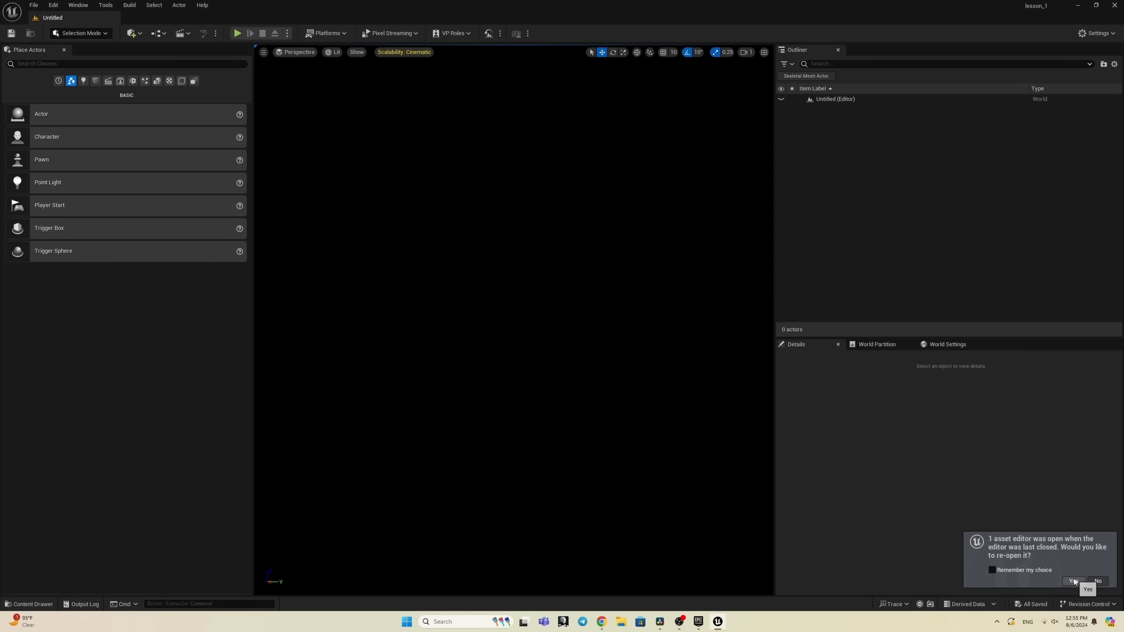
pyautogui.click(1075, 582)
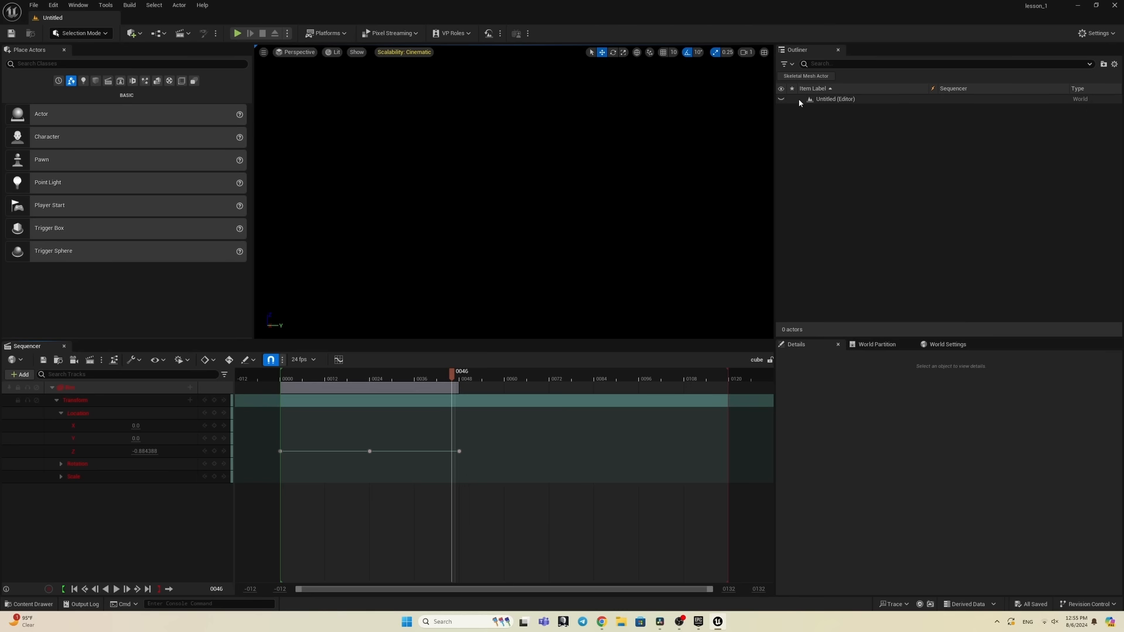
# Step: Open the grass_cube level from the project's levels folder
pyautogui.click(837, 101)
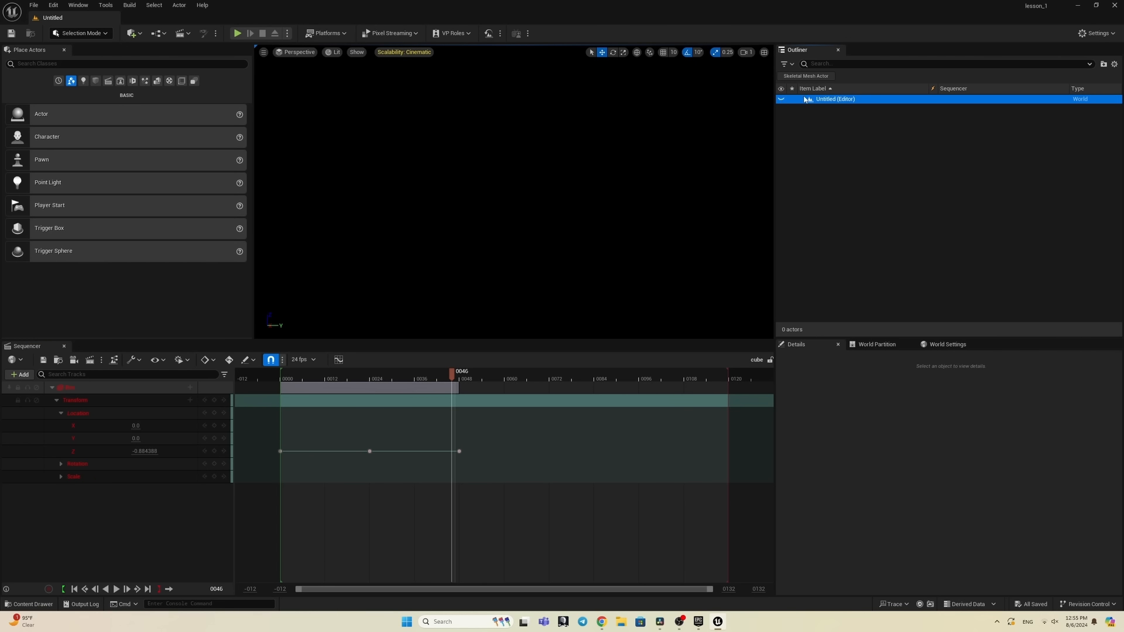
pyautogui.click(823, 138)
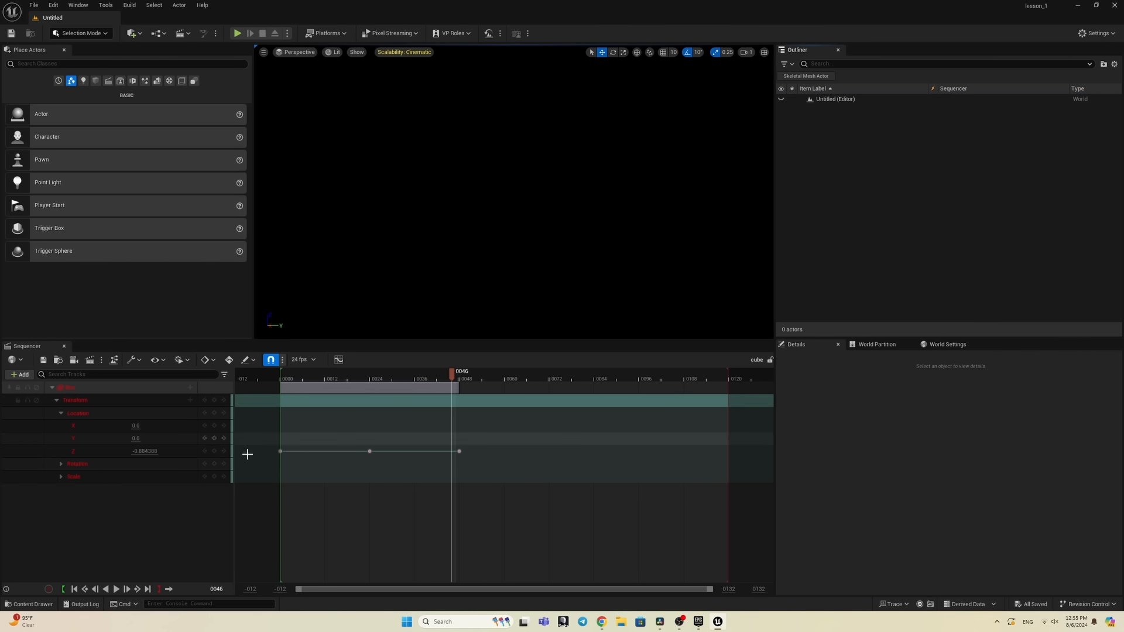
pyautogui.click(33, 605)
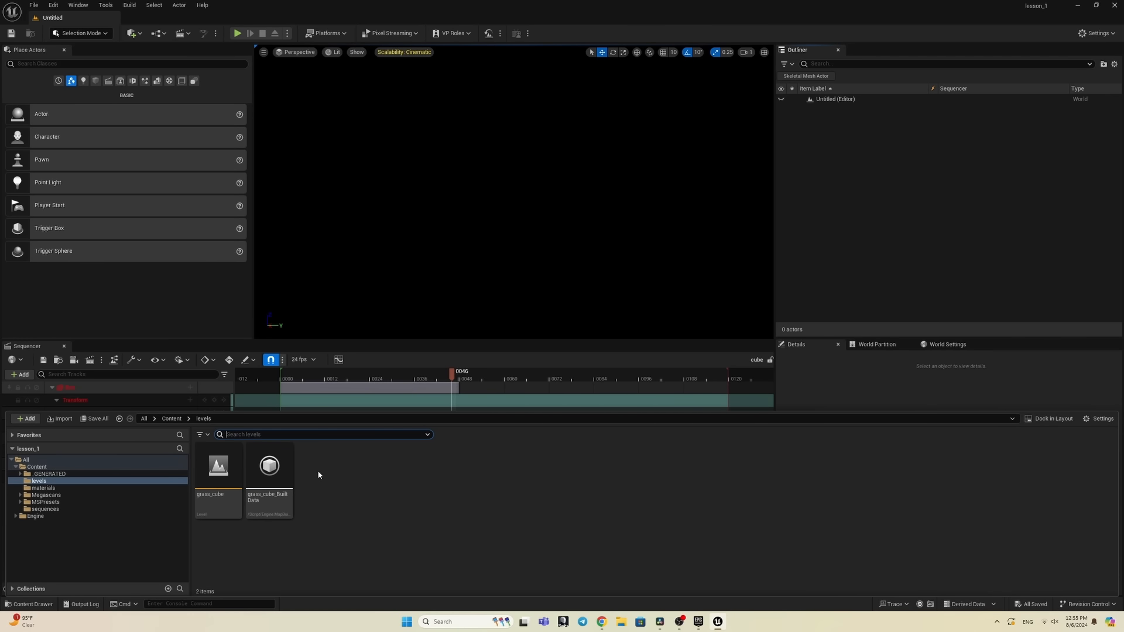
pyautogui.doubleClick(218, 468)
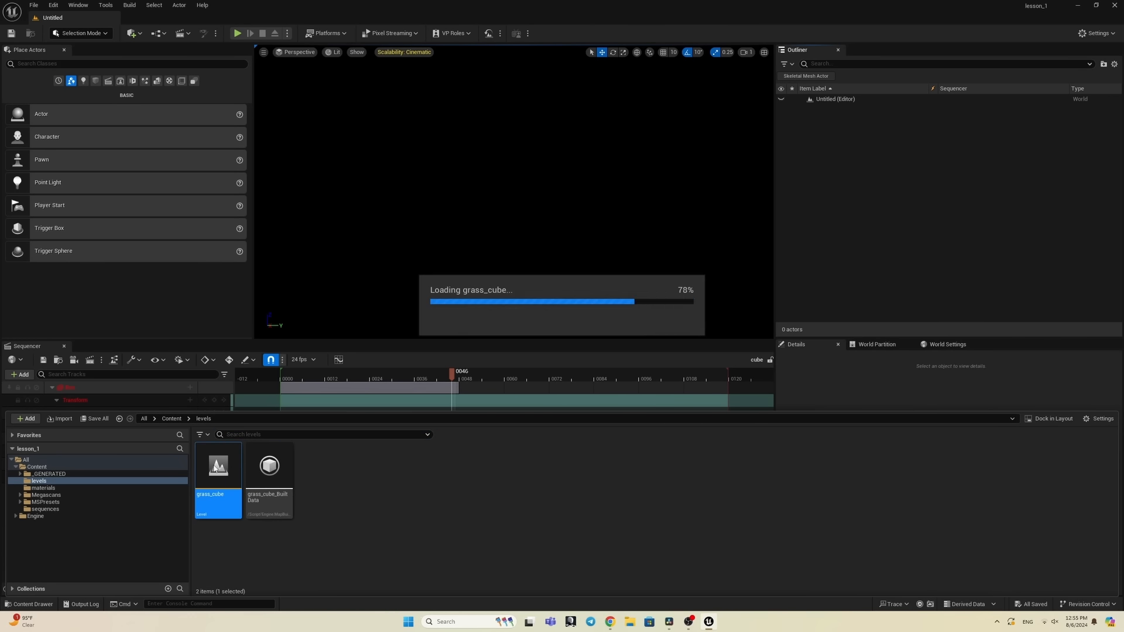
pyautogui.moveTo(608, 269)
pyautogui.mouseDown(button='right')
pyautogui.moveTo(619, 277)
pyautogui.moveTo(607, 269)
pyautogui.mouseUp(button='right')
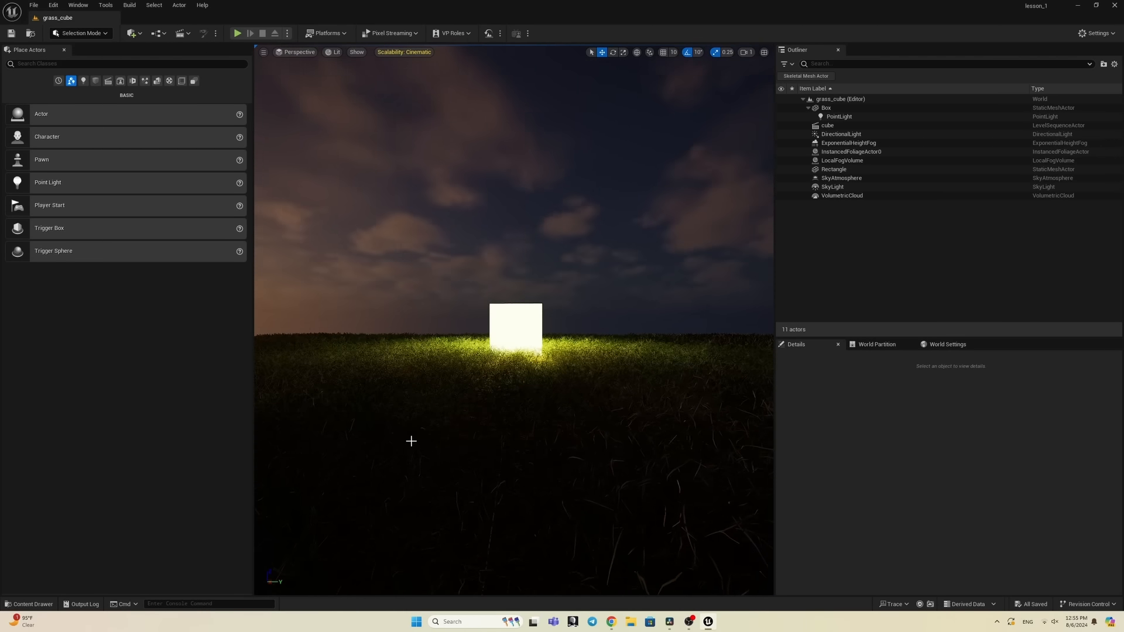
# Step: Open the cube level sequence from the sequences folder and scrub its animation to frame 46
pyautogui.click(32, 604)
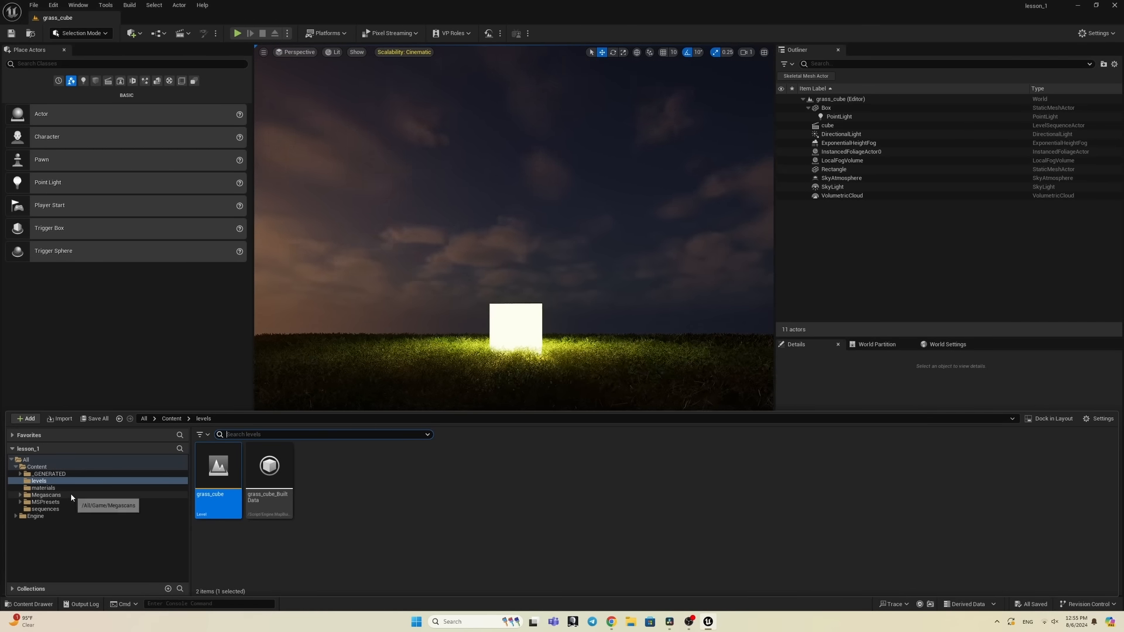
pyautogui.click(43, 509)
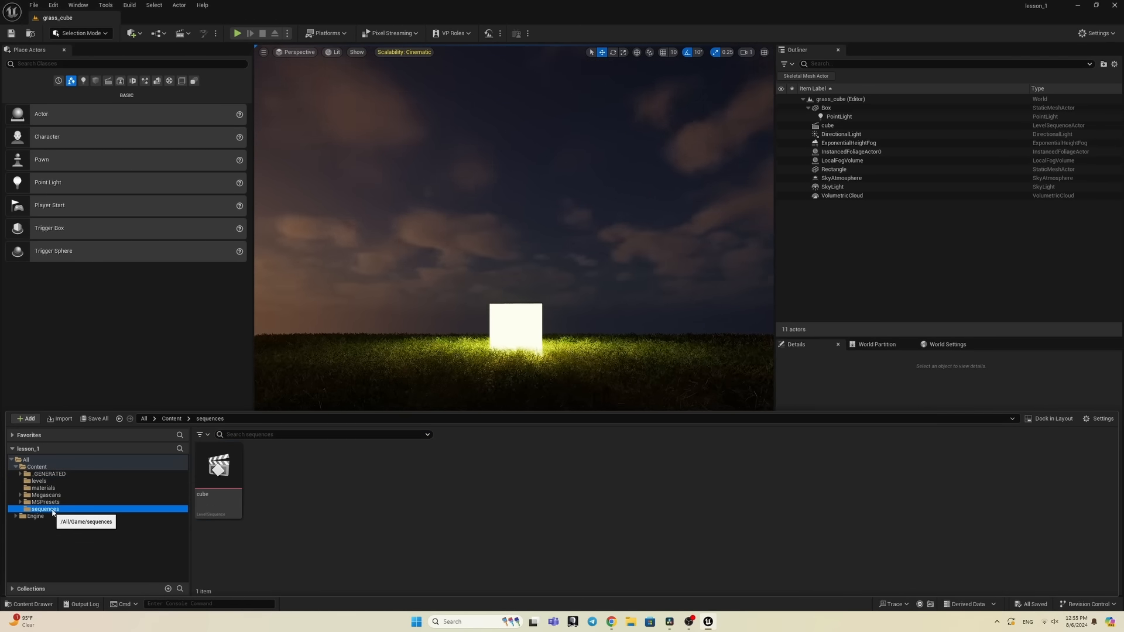
pyautogui.doubleClick(213, 468)
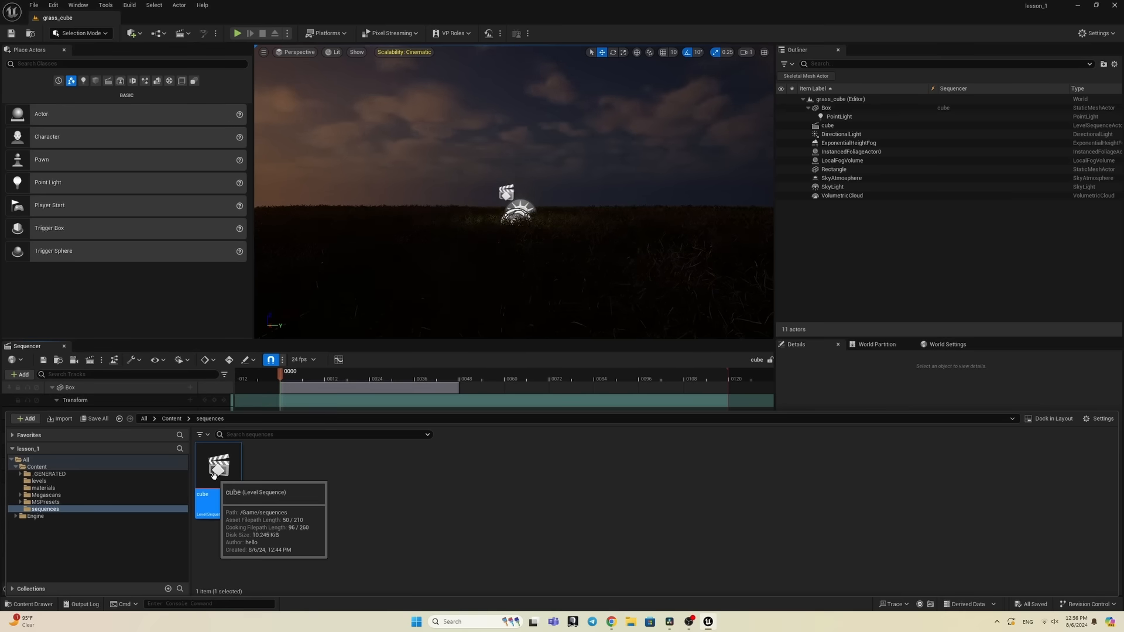
pyautogui.click(393, 380)
pyautogui.moveTo(393, 379); pyautogui.dragTo(454, 378)
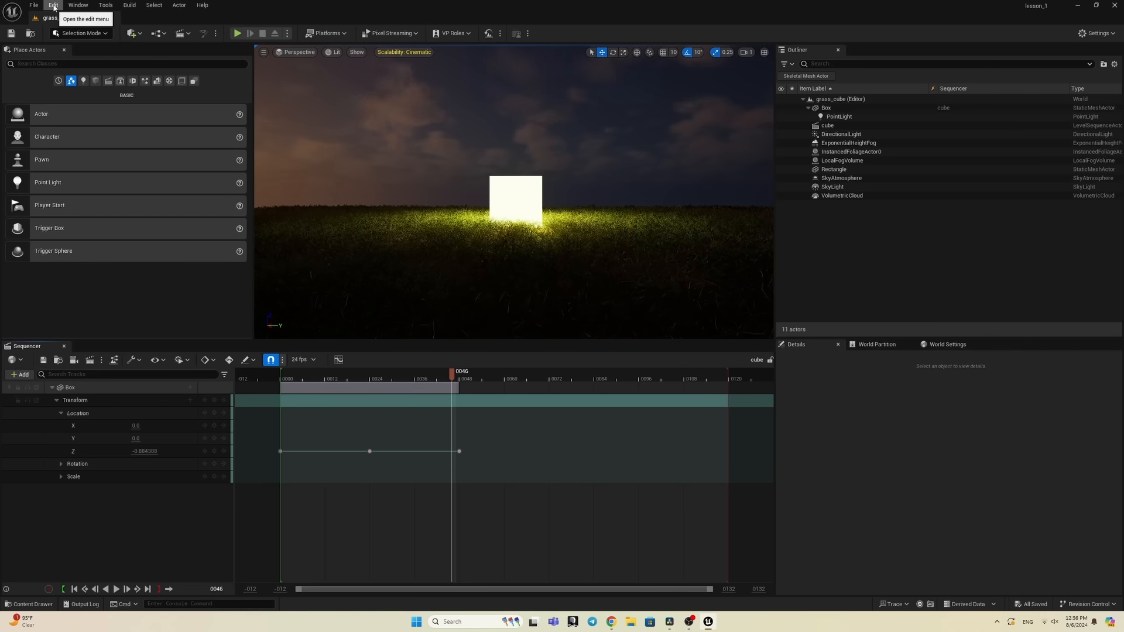
# Step: Load the saved lesson1 editor layout
pyautogui.click(77, 5)
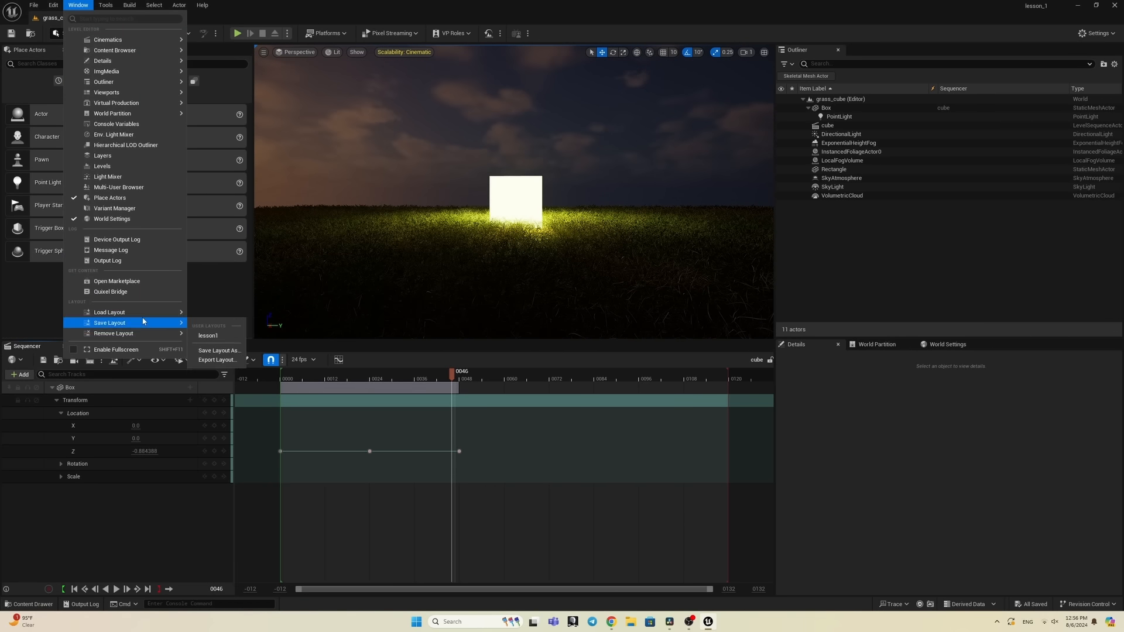
pyautogui.moveTo(146, 316)
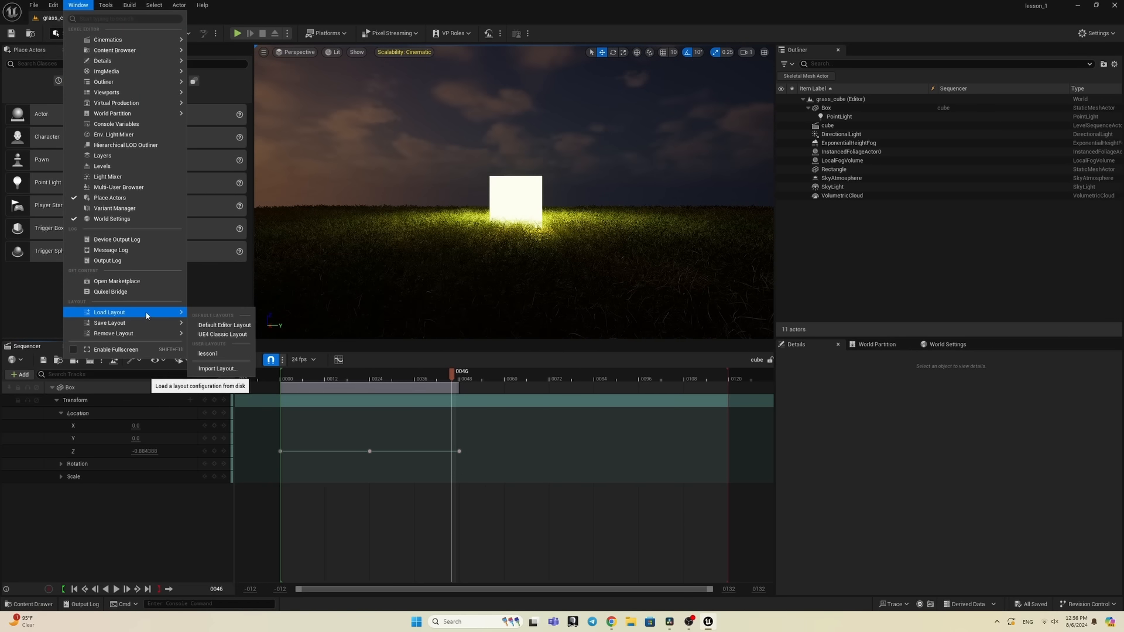
pyautogui.click(208, 354)
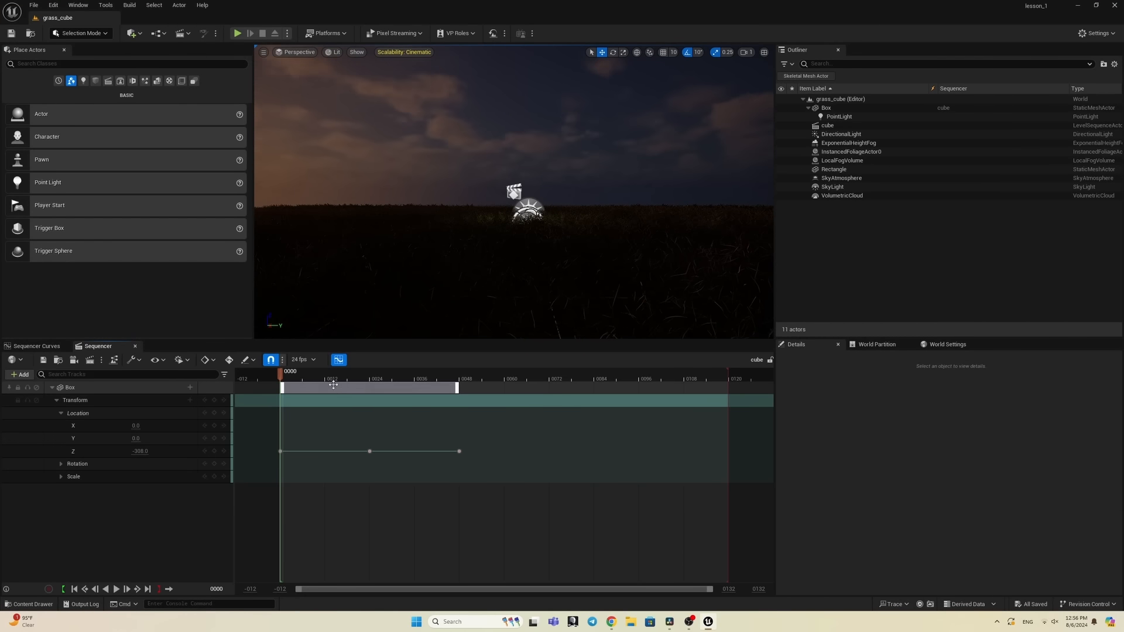
# Step: With the playhead at frame 46, run the console commands r.LocalFogVolume.GlobalStartDistance 20 and r.Lumen.ScreenProbeGather.Temporal.DistanceThreshold 0.2
pyautogui.moveTo(327, 377); pyautogui.dragTo(456, 372)
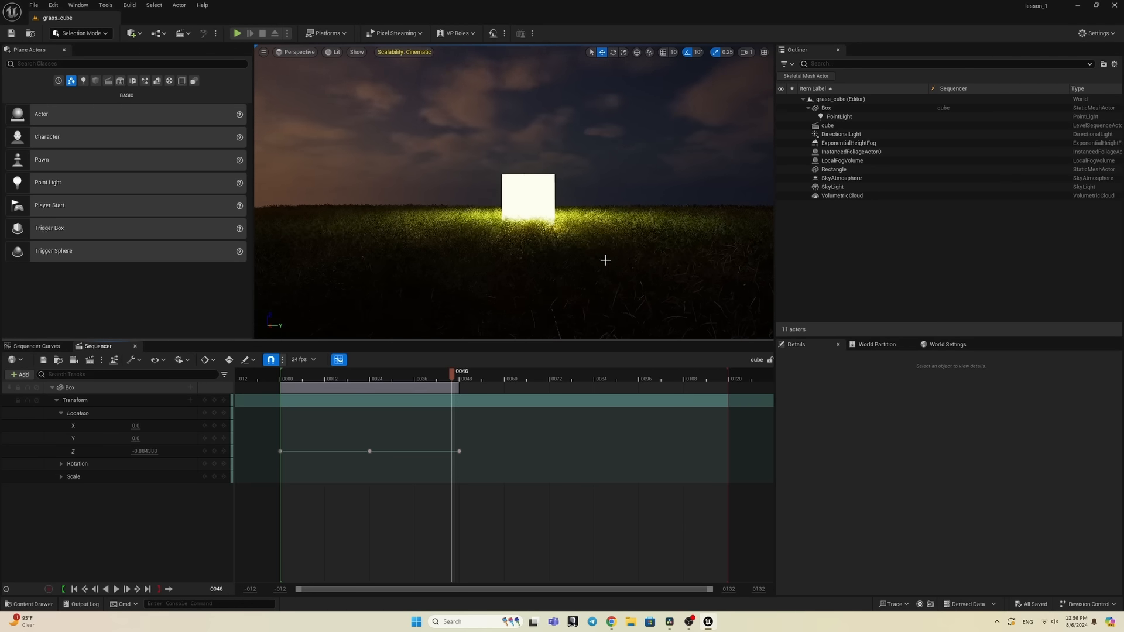
pyautogui.moveTo(605, 264)
pyautogui.mouseDown(button='middle')
pyautogui.moveTo(613, 202)
pyautogui.moveTo(627, 214)
pyautogui.moveTo(604, 238)
pyautogui.moveTo(605, 258)
pyautogui.moveTo(630, 249)
pyautogui.moveTo(632, 263)
pyautogui.moveTo(605, 244)
pyautogui.mouseUp(button='middle')
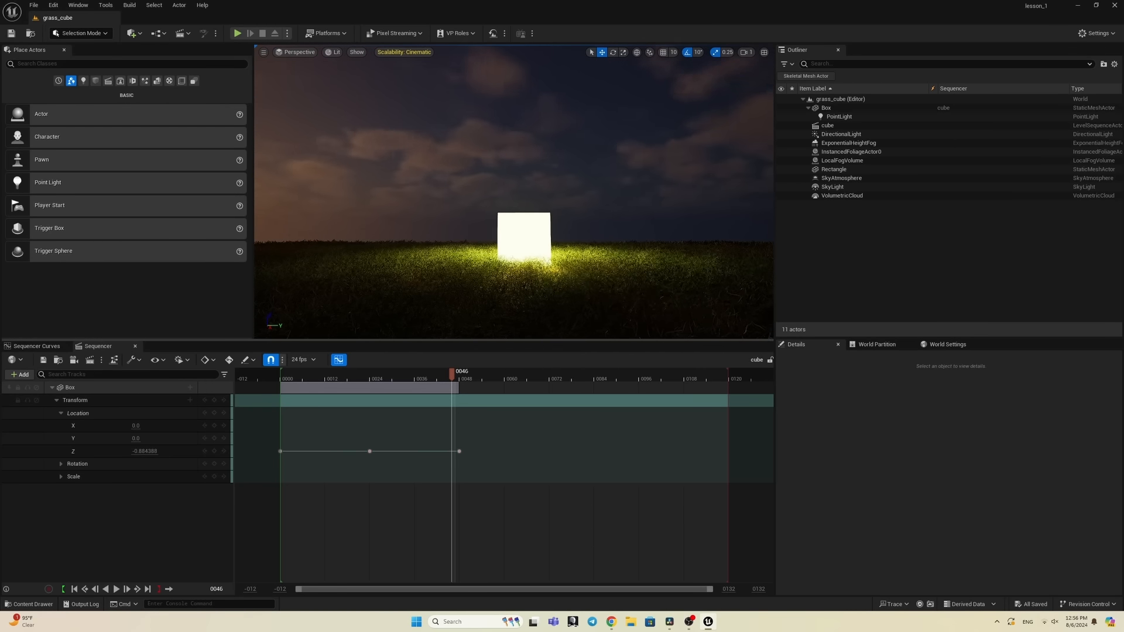
pyautogui.press('Up')
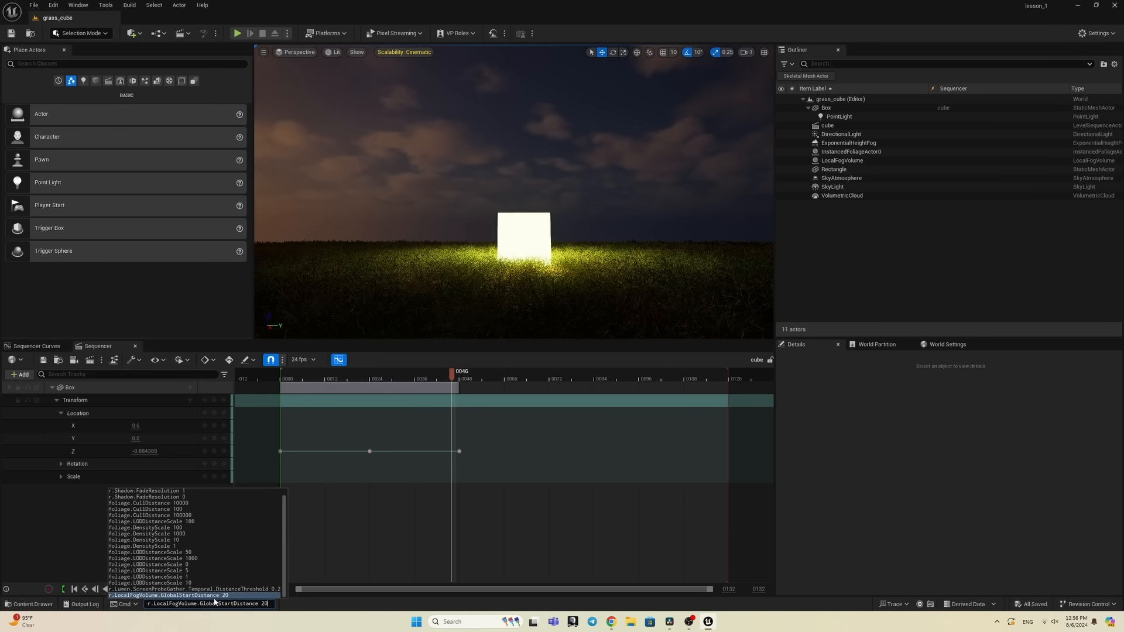
pyautogui.press('Return')
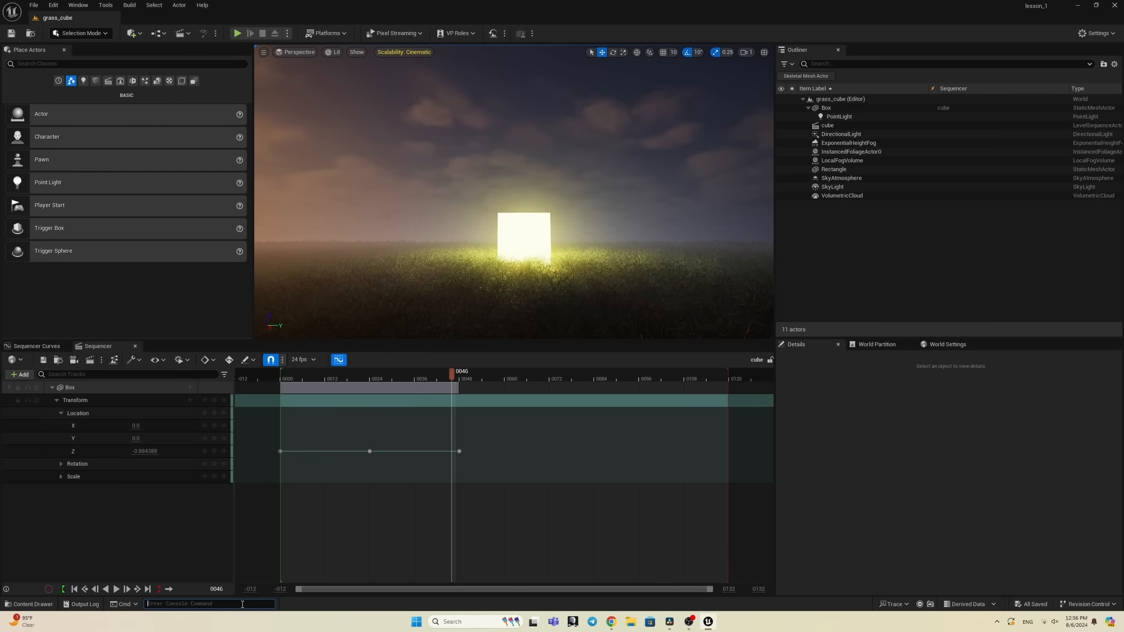
pyautogui.press('Up')
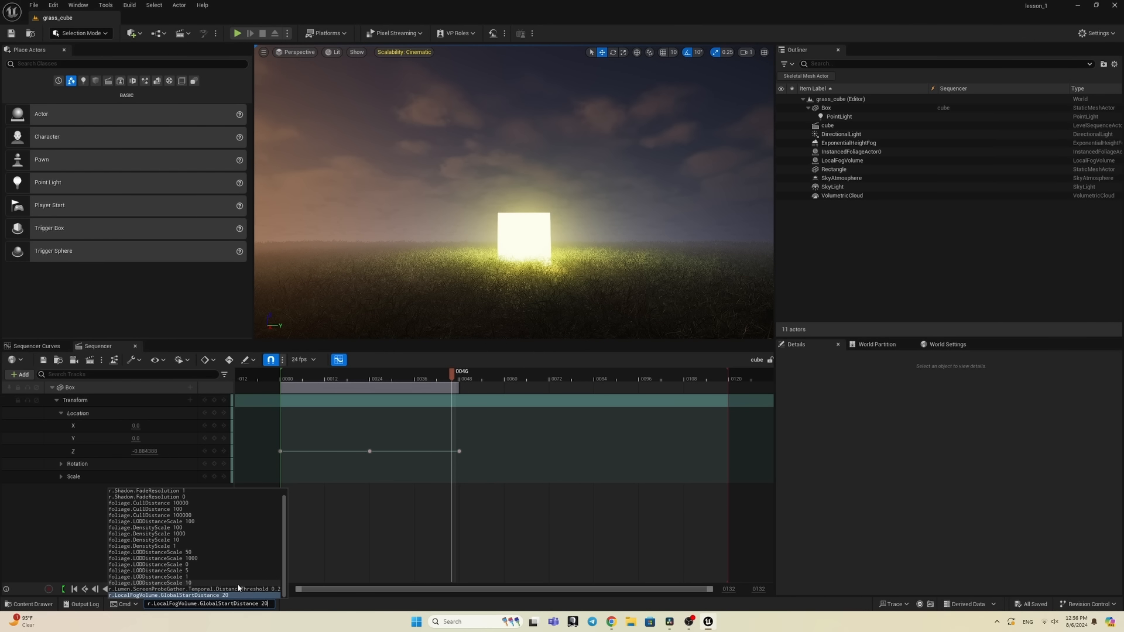
pyautogui.press('Return')
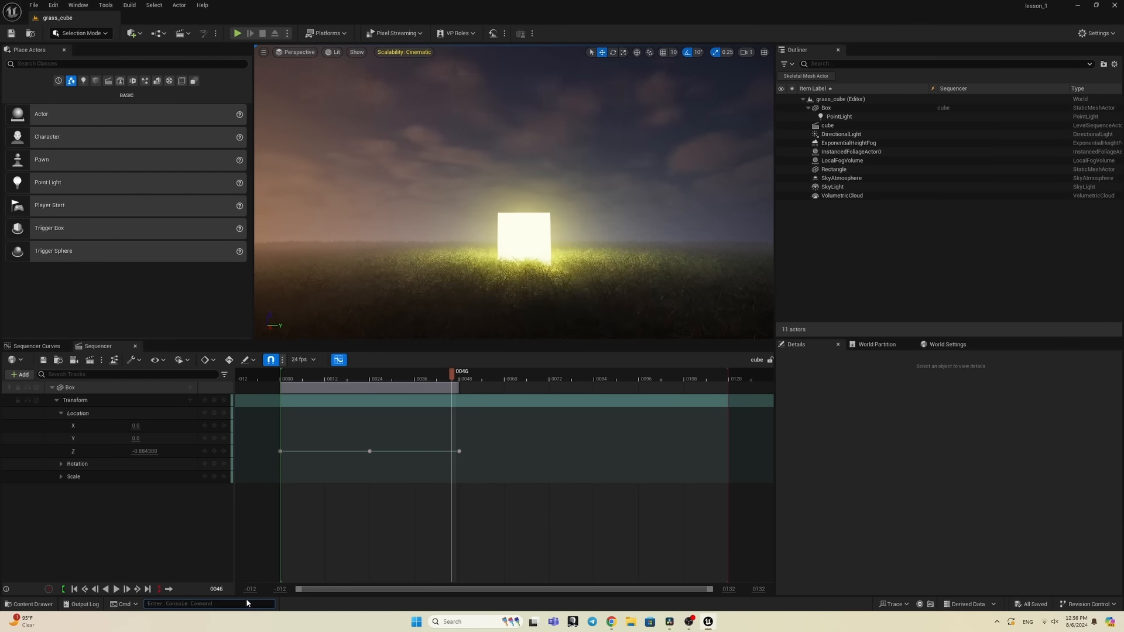
pyautogui.press('Up')
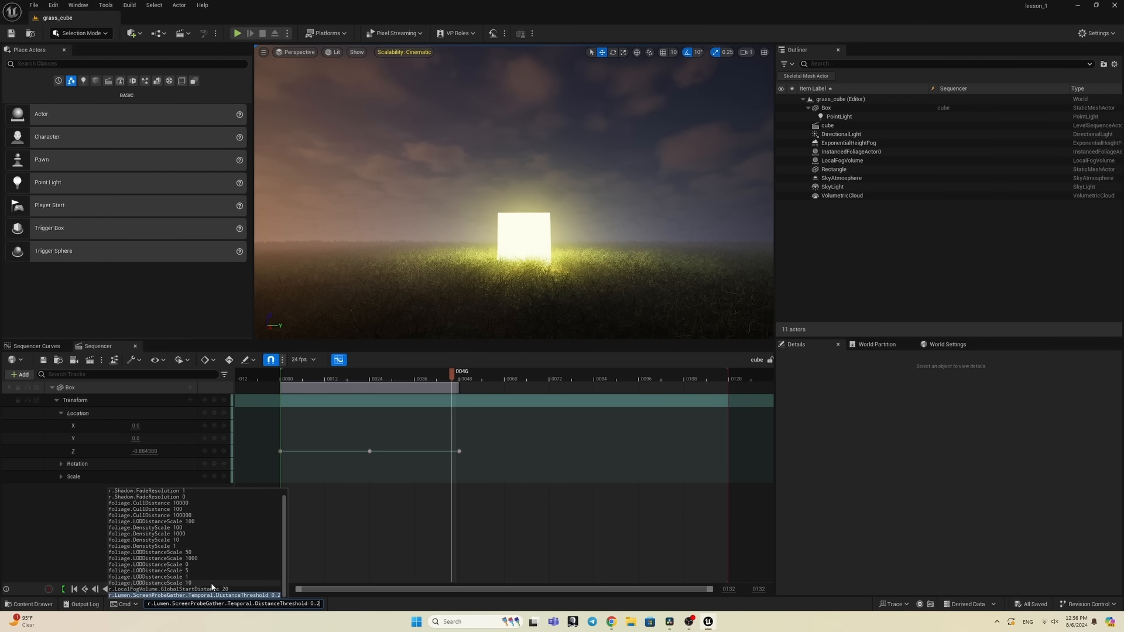
pyautogui.press('Return')
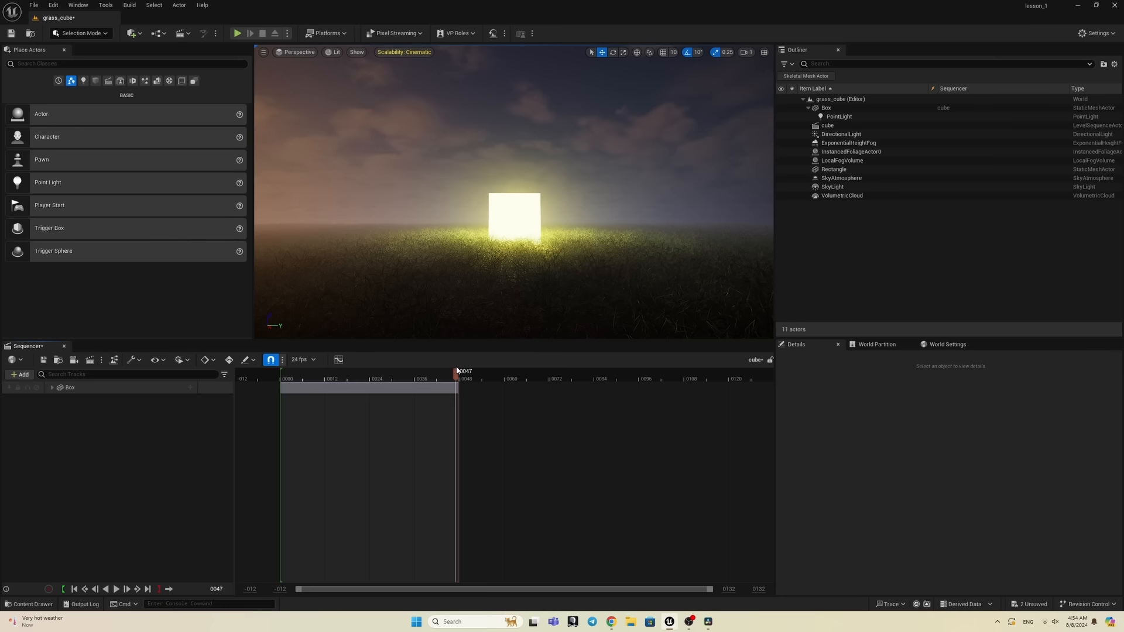
pyautogui.moveTo(456, 372)
pyautogui.mouseDown()
pyautogui.moveTo(441, 372)
pyautogui.moveTo(462, 372)
pyautogui.mouseUp()
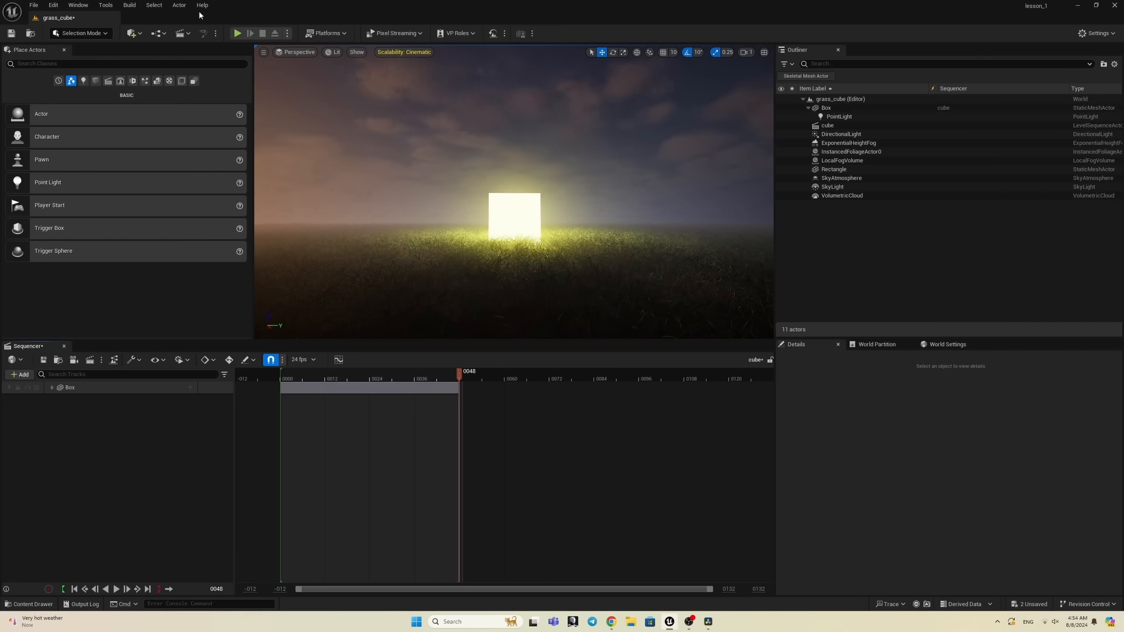
pyautogui.click(295, 53)
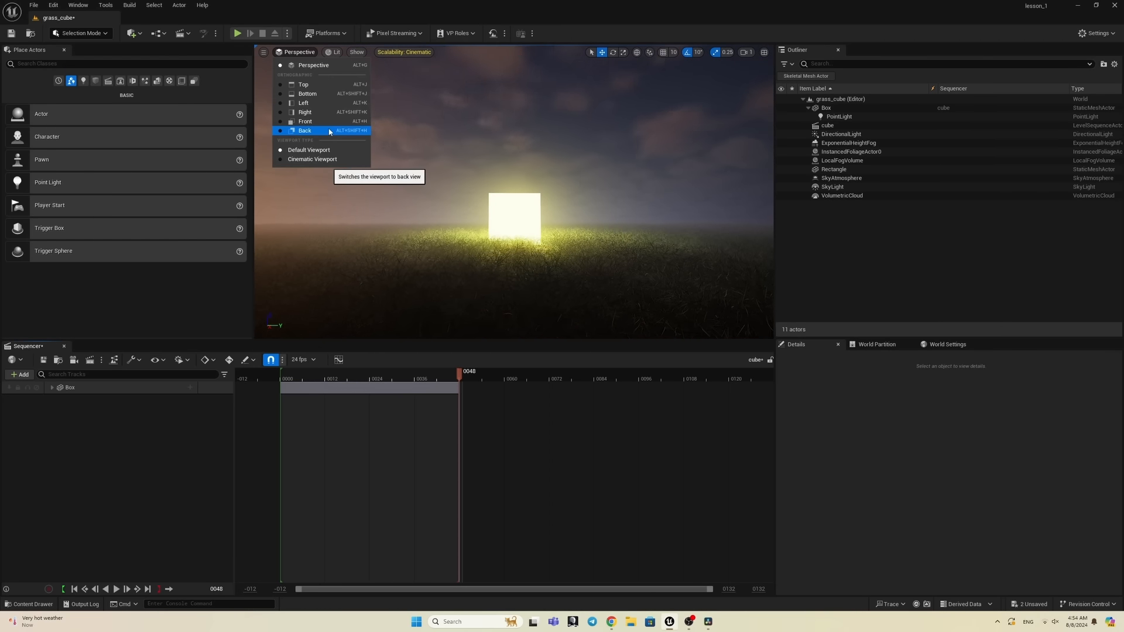
pyautogui.click(268, 59)
pyautogui.click(264, 52)
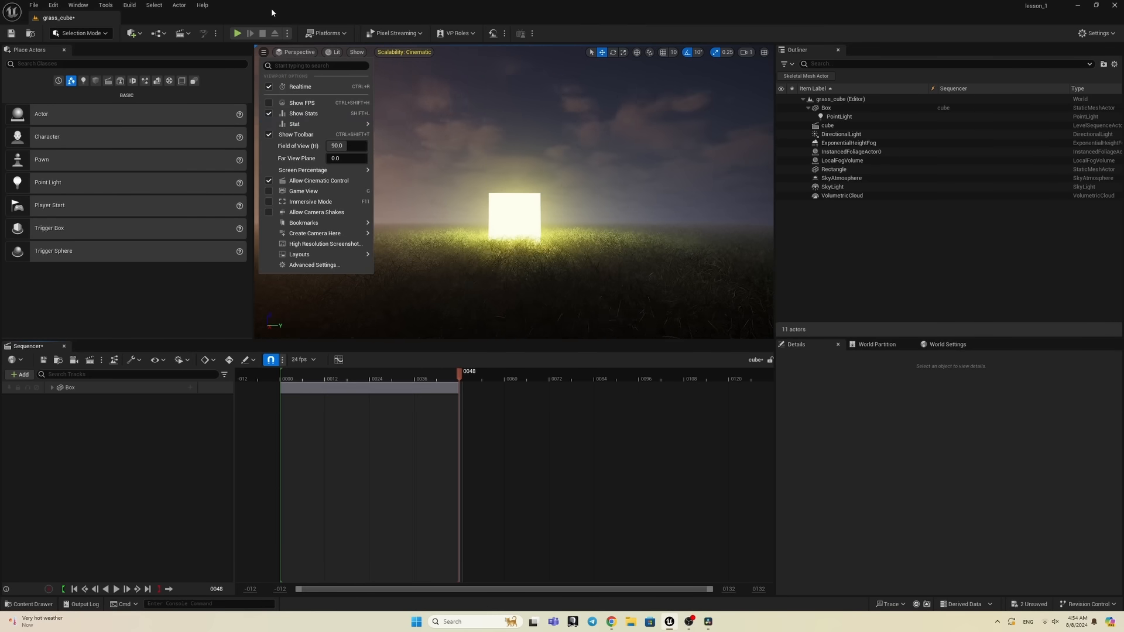
pyautogui.click(316, 158)
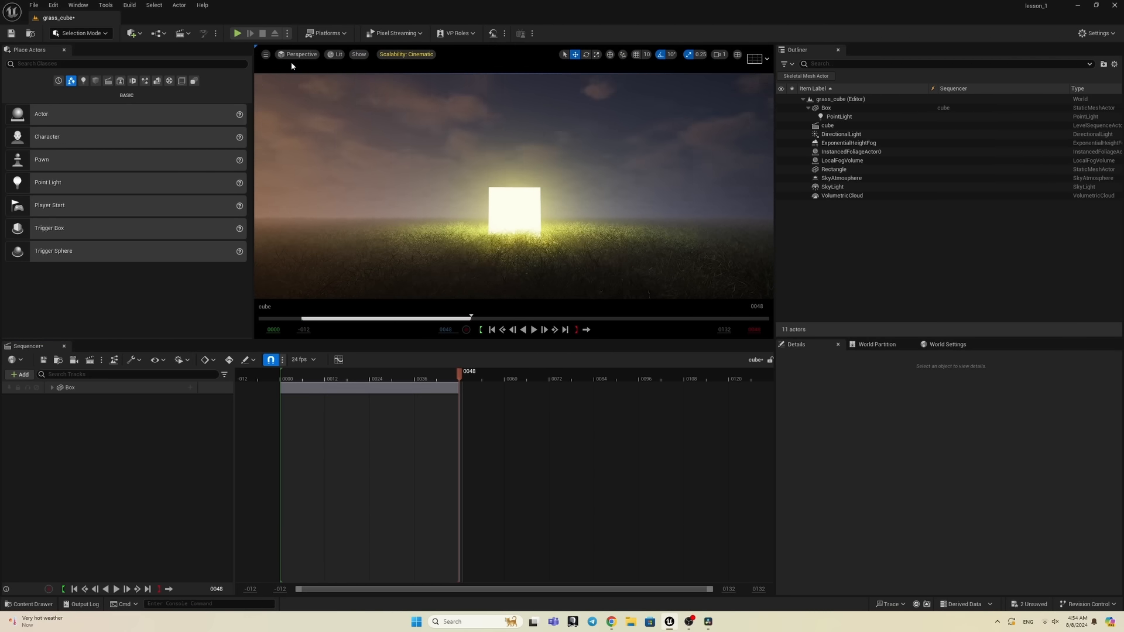
pyautogui.click(295, 54)
pyautogui.click(317, 153)
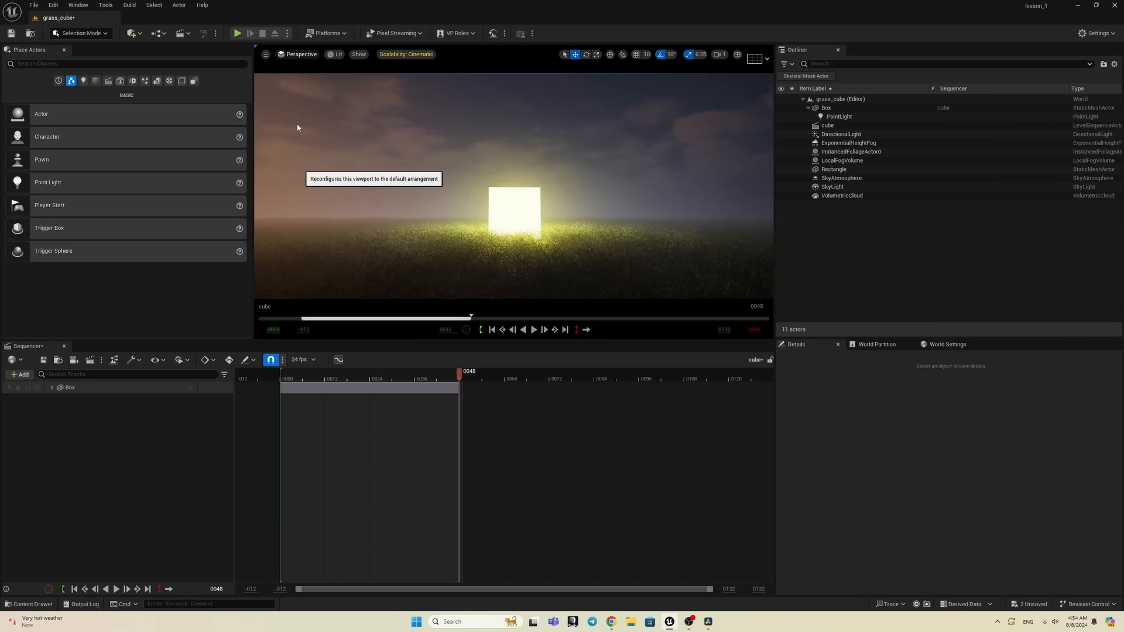
# Step: Create a Cine Camera Actor at the current view and add it to the cube sequence
pyautogui.click(263, 52)
pyautogui.moveTo(318, 234)
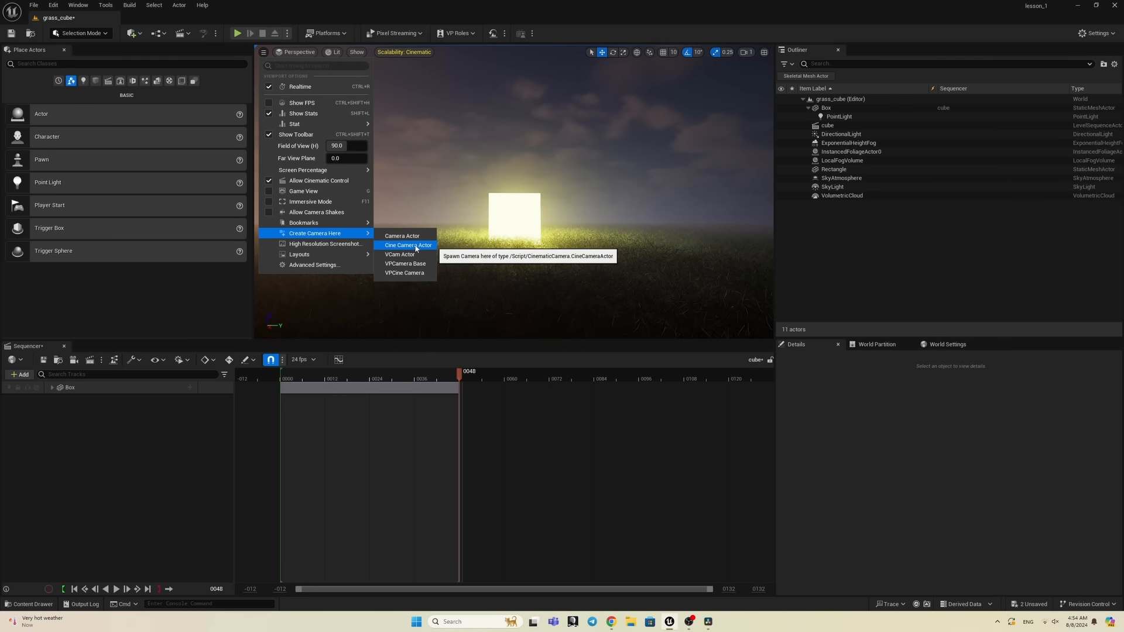
pyautogui.click(416, 247)
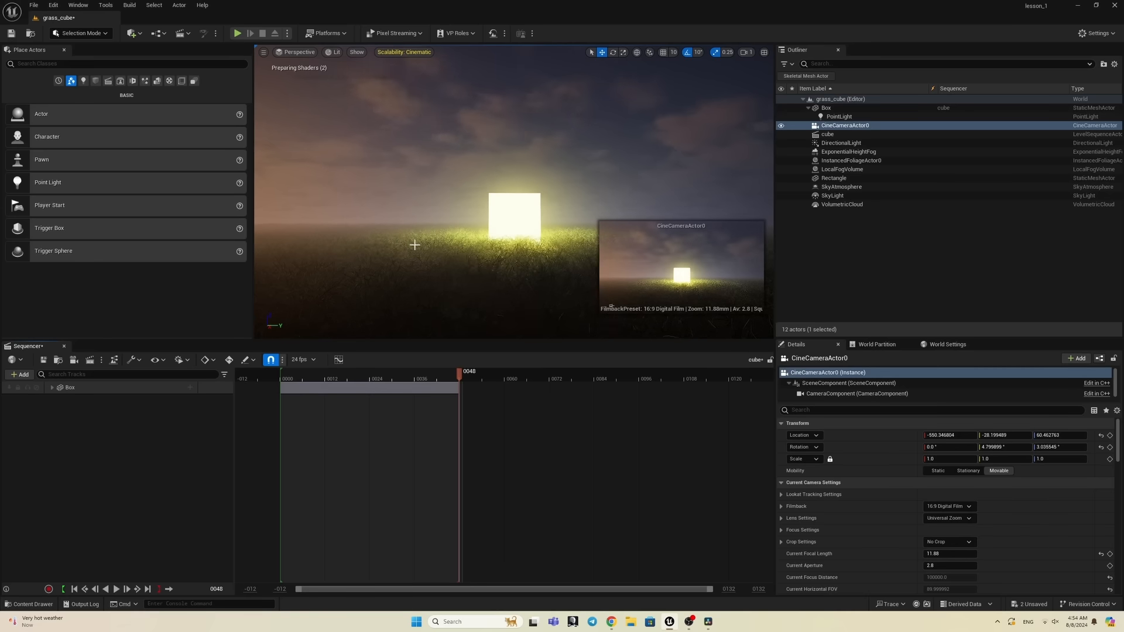
pyautogui.click(860, 127)
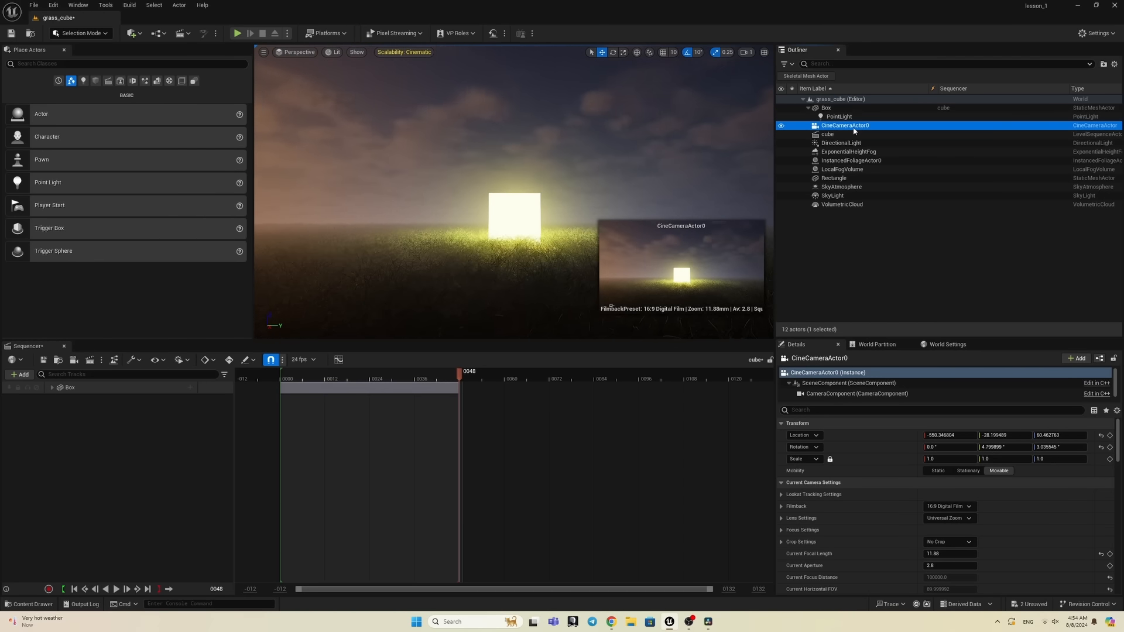
pyautogui.moveTo(859, 127); pyautogui.dragTo(126, 440)
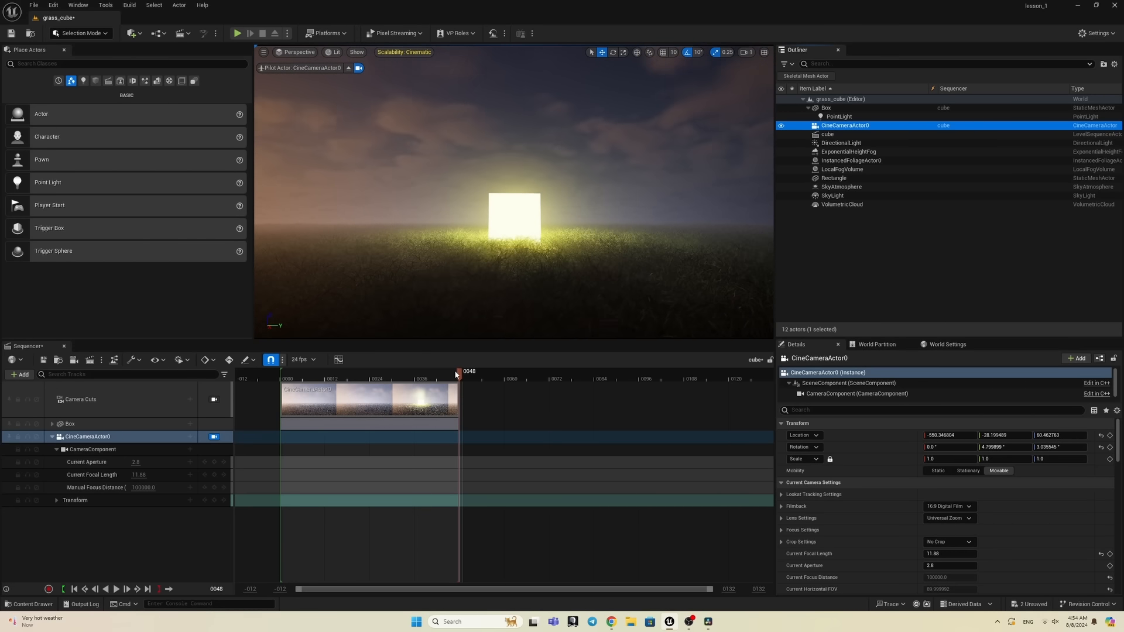
# Step: Lock the viewport to the Camera Cuts track and scrub the sequence to preview the cube animation through the camera
pyautogui.moveTo(455, 375); pyautogui.dragTo(307, 394)
pyautogui.moveTo(339, 396); pyautogui.dragTo(460, 398)
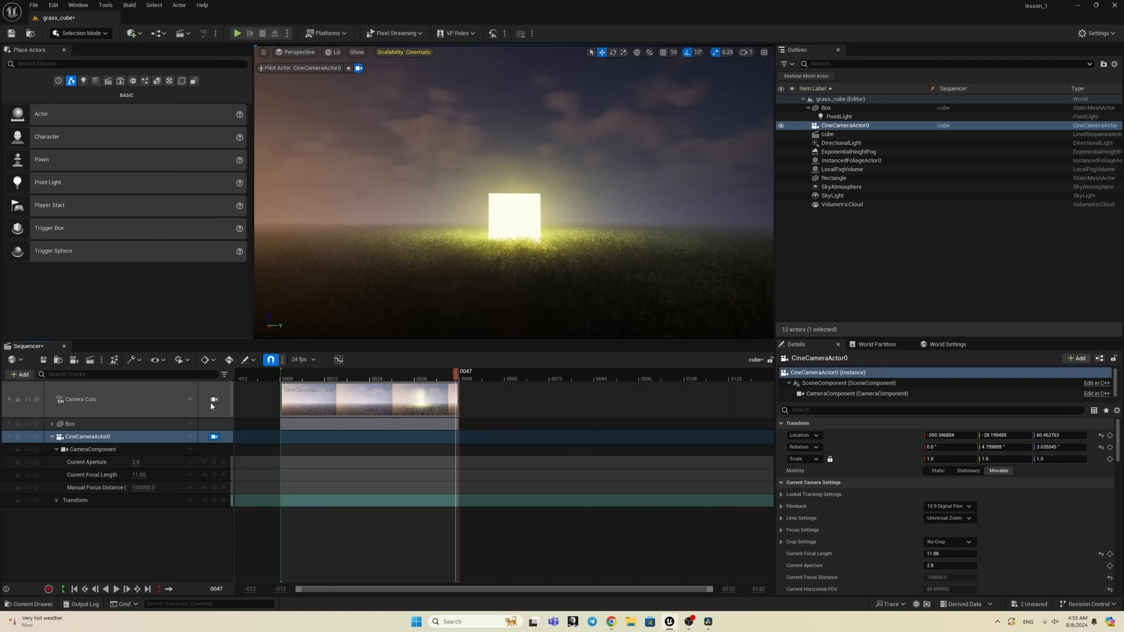
pyautogui.click(281, 382)
pyautogui.moveTo(281, 382); pyautogui.dragTo(445, 391)
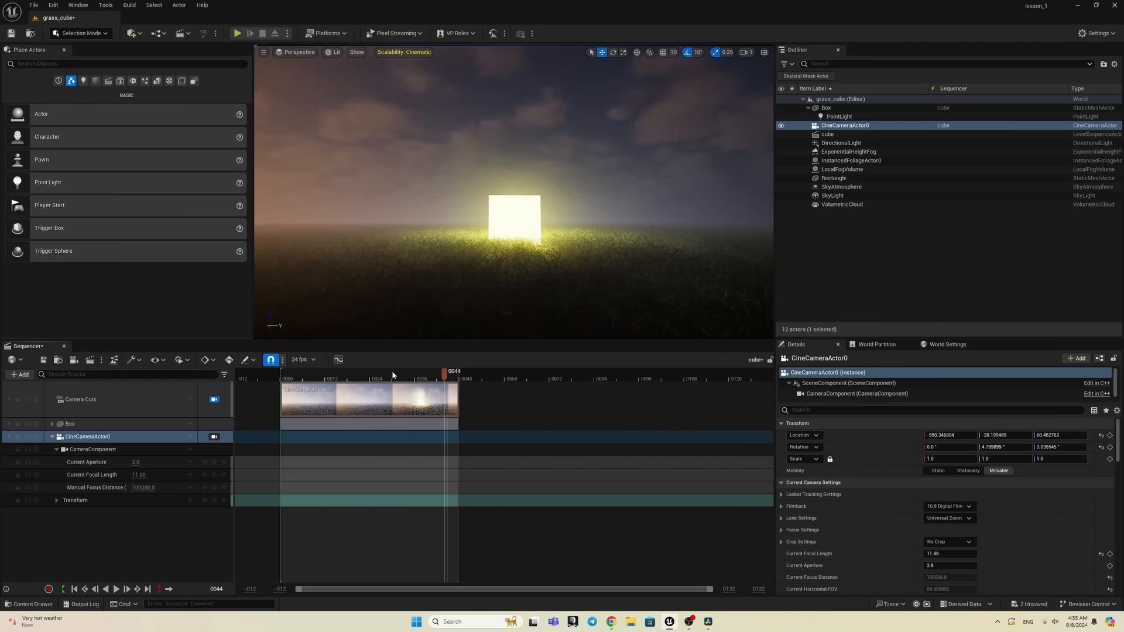
pyautogui.moveTo(329, 377); pyautogui.dragTo(450, 380)
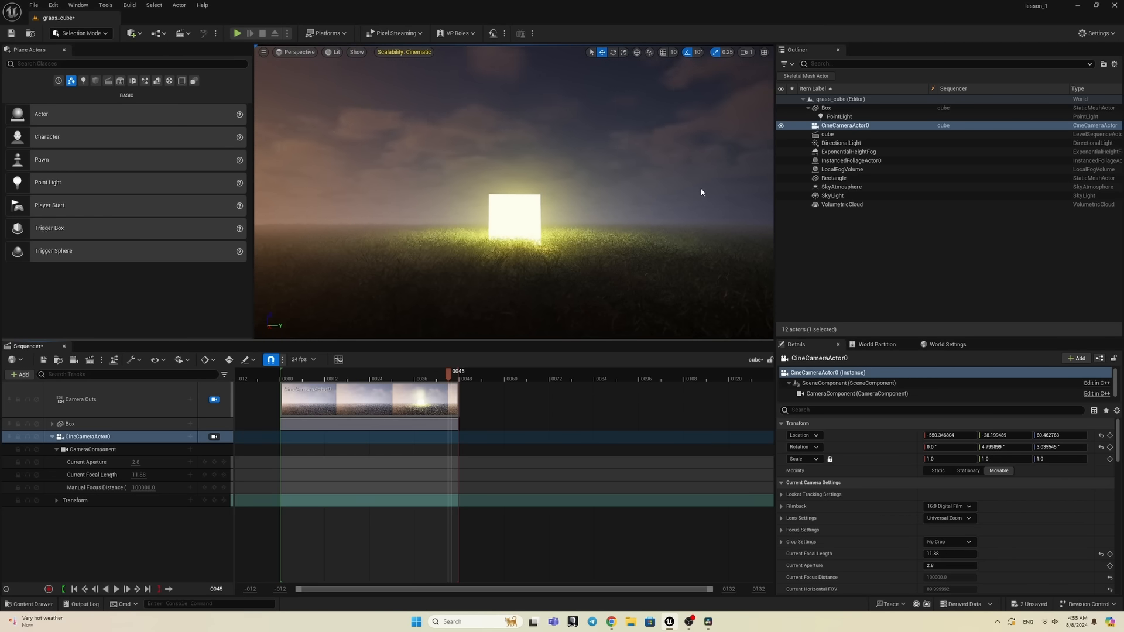
# Step: Search the placeable actors for "post" and place a Post Process Volume in the scene beside the cube
pyautogui.click(851, 161)
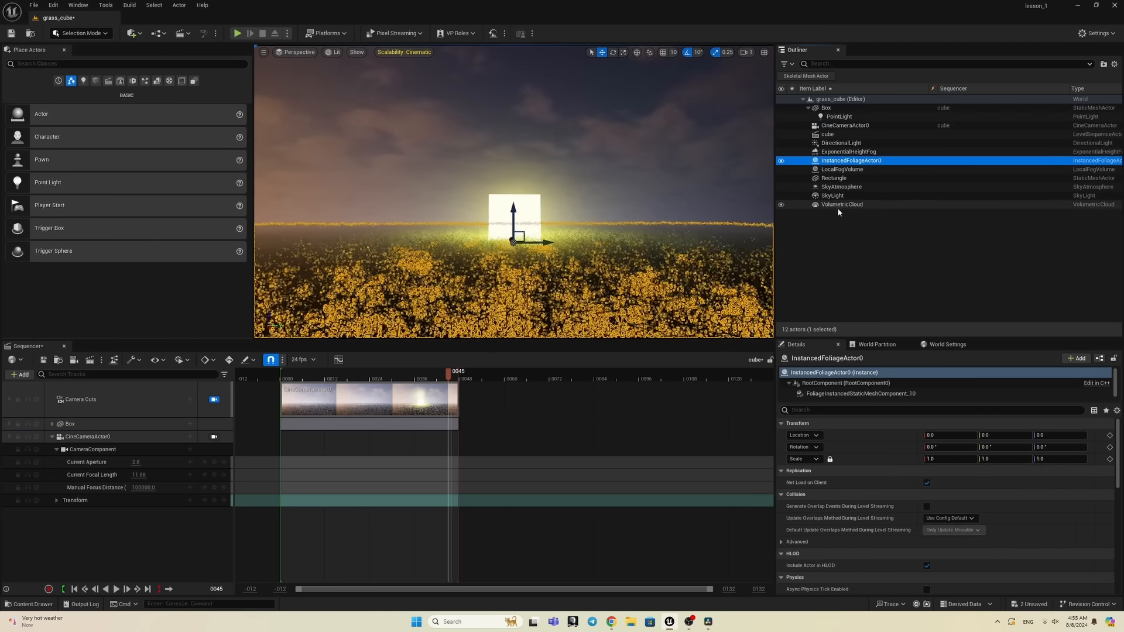
pyautogui.click(838, 227)
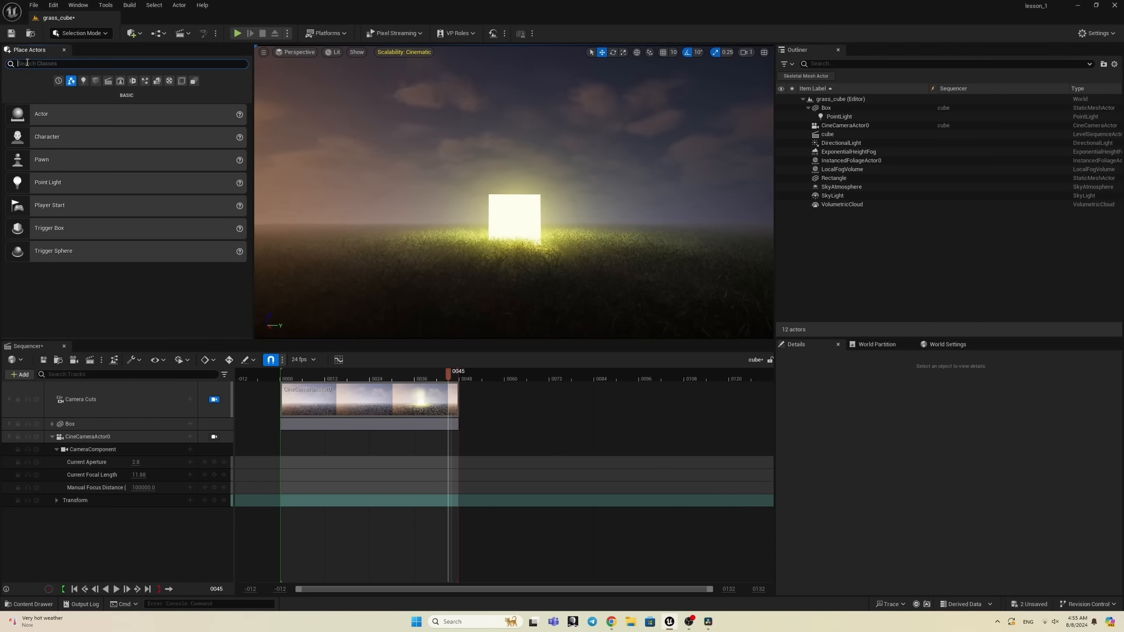
pyautogui.write('po')
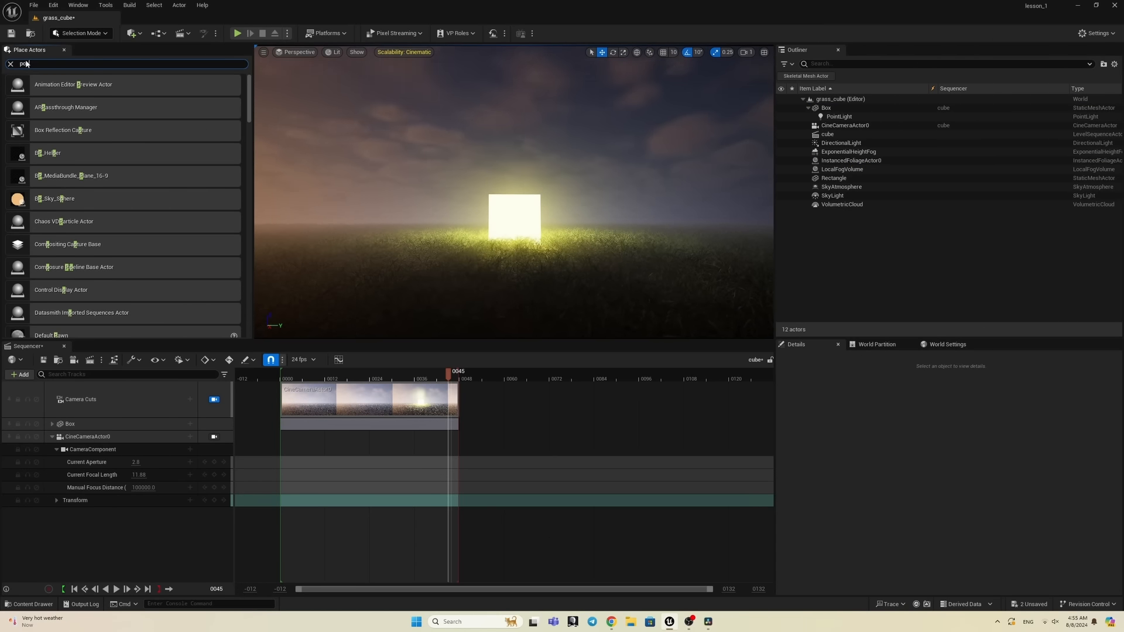
pyautogui.write('st')
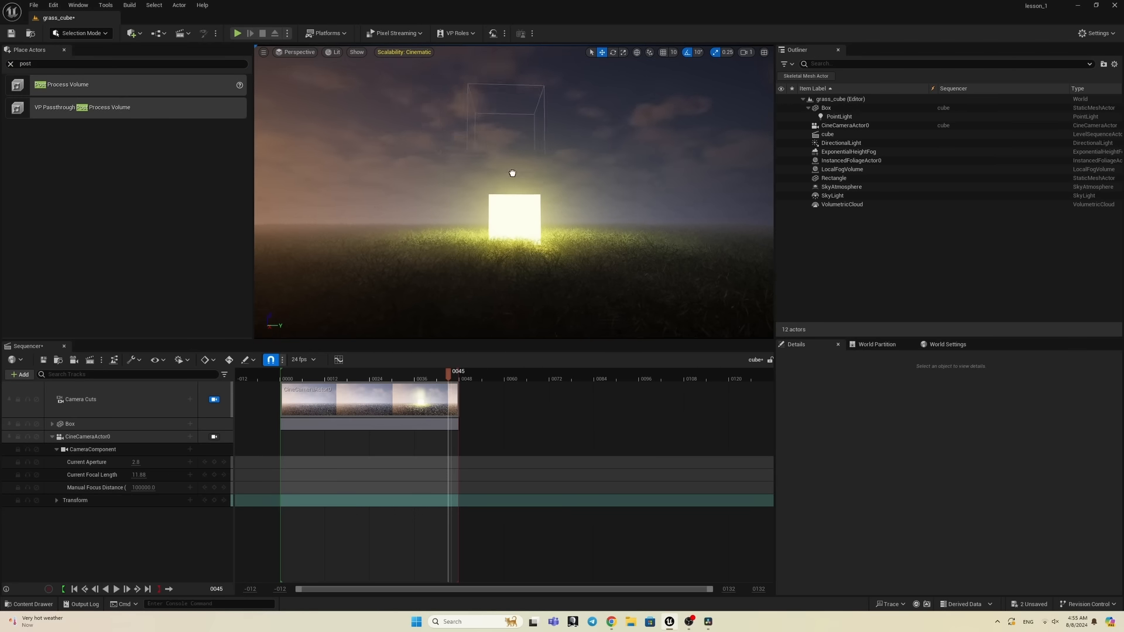
pyautogui.moveTo(459, 222); pyautogui.dragTo(460, 188)
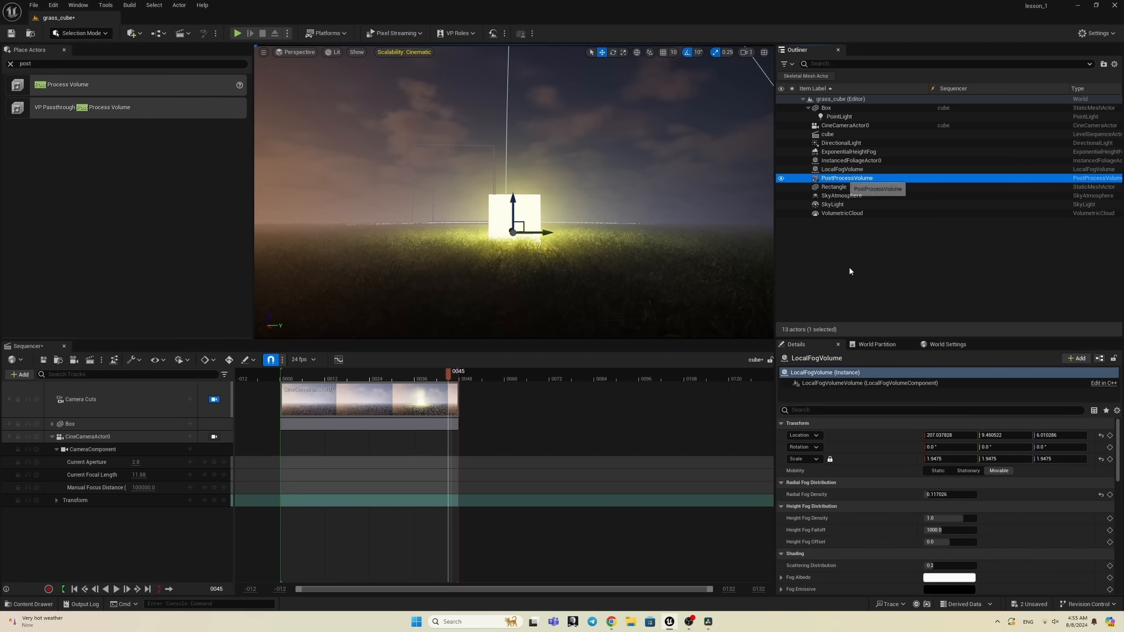
# Step: Filter the Post Process Volume's properties by "lumen", then set Lumen Scene Lighting Quality to 2.0 and Lumen Scene Detail to 4.0
pyautogui.click(841, 410)
pyautogui.write('lumen')
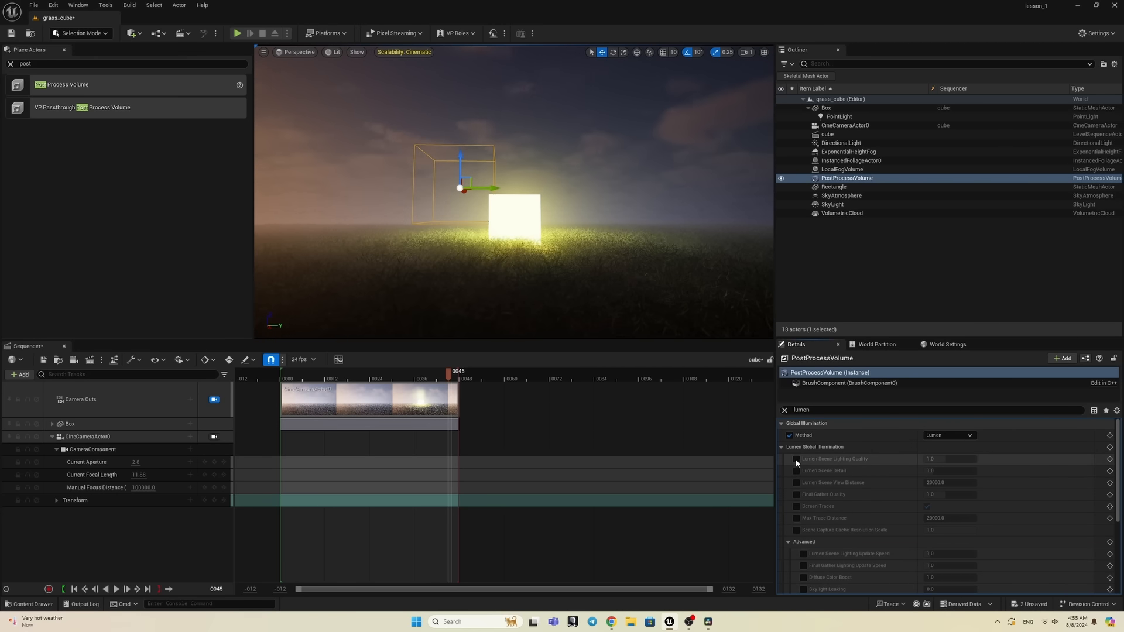
pyautogui.moveTo(942, 458); pyautogui.dragTo(962, 458)
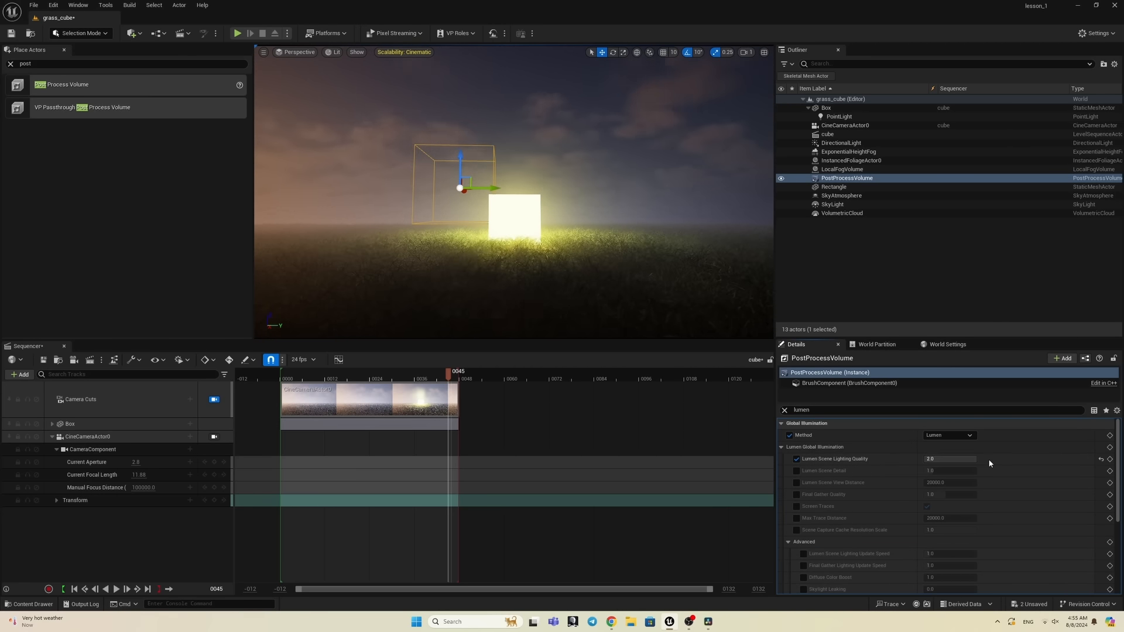
pyautogui.click(796, 471)
pyautogui.moveTo(943, 471); pyautogui.dragTo(961, 470)
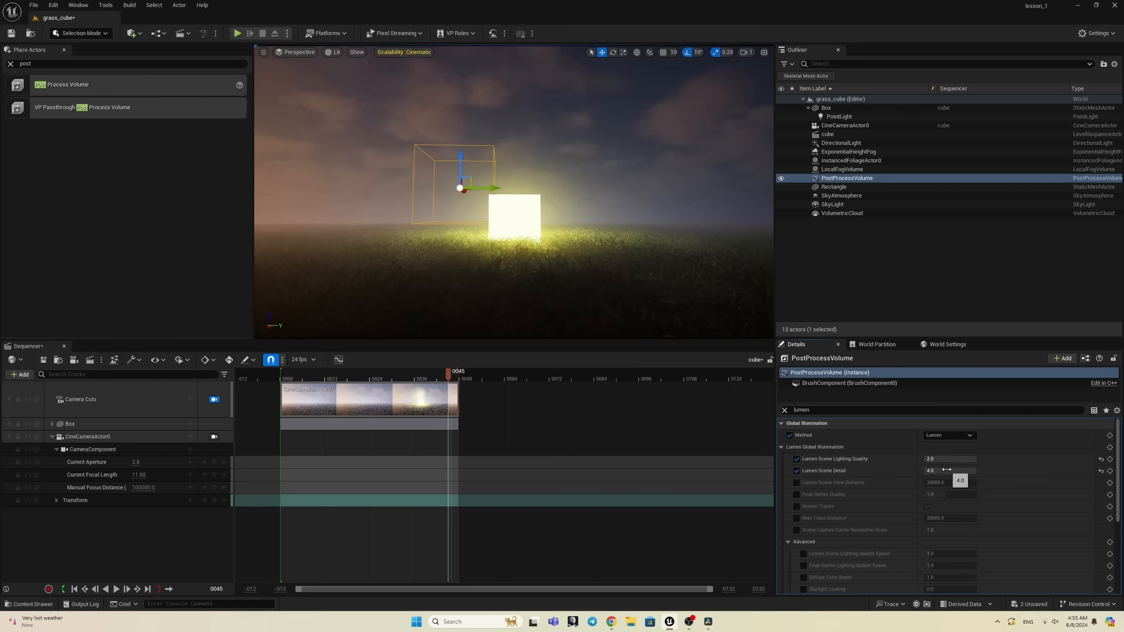
# Step: Enable the Final Gather Quality override on the Post Process Volume and set it to 2
pyautogui.click(797, 495)
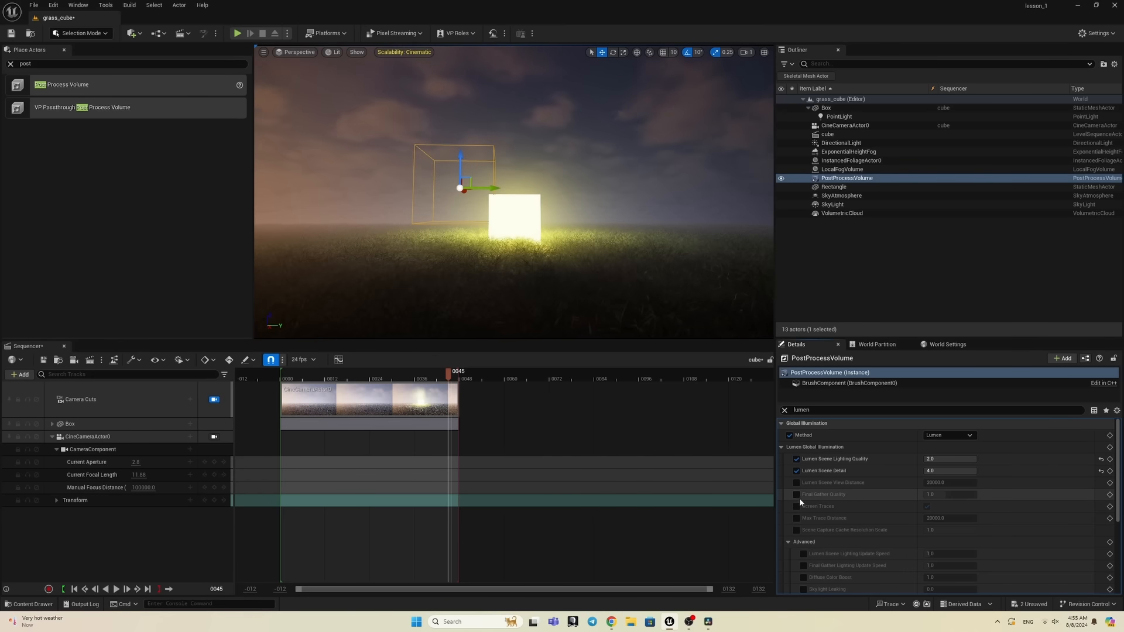
pyautogui.click(942, 495)
pyautogui.write('2')
pyautogui.press('Return')
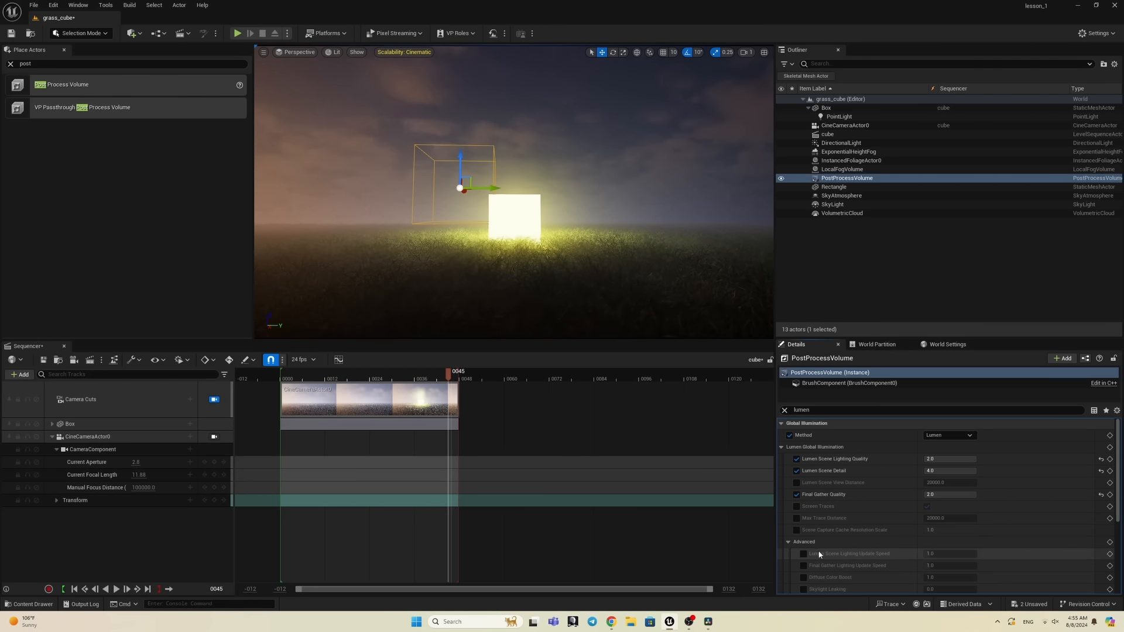
# Step: Enable the Lumen reflections method on the Post Process Volume and set the Lumen Reflections Quality to 2.0
pyautogui.scroll(-4, 807, 553)
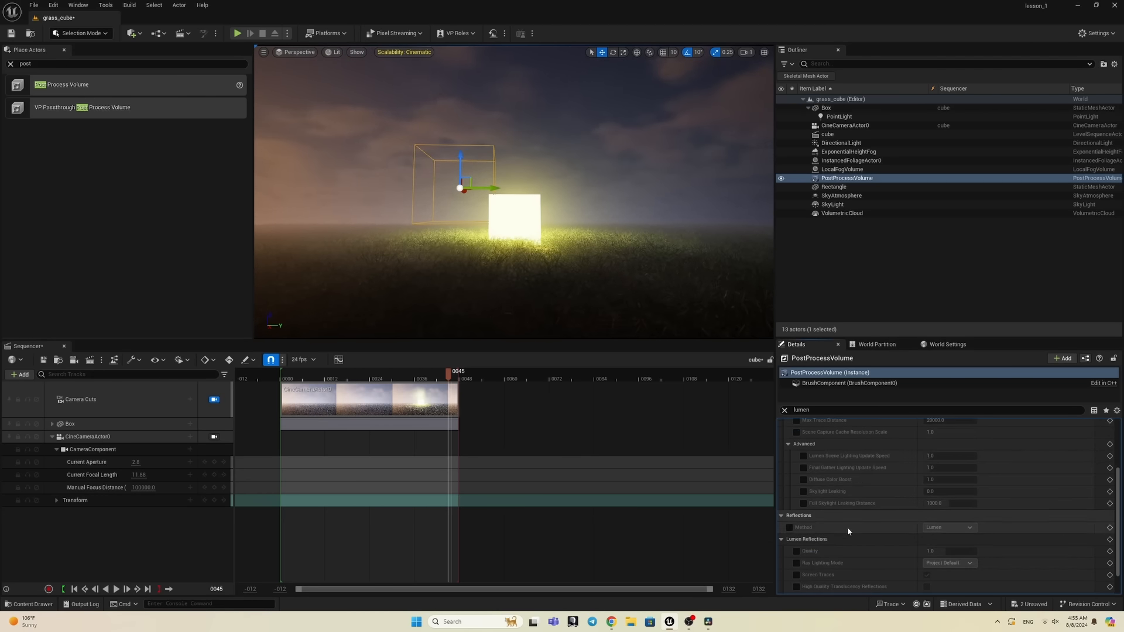
pyautogui.click(789, 528)
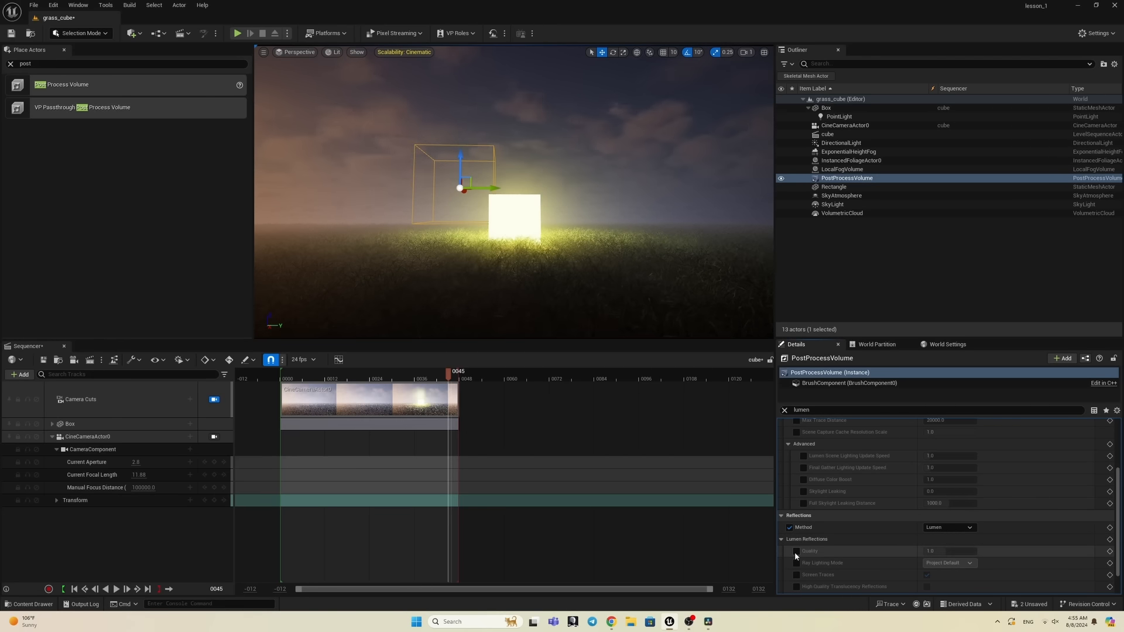
pyautogui.moveTo(928, 551); pyautogui.dragTo(972, 551)
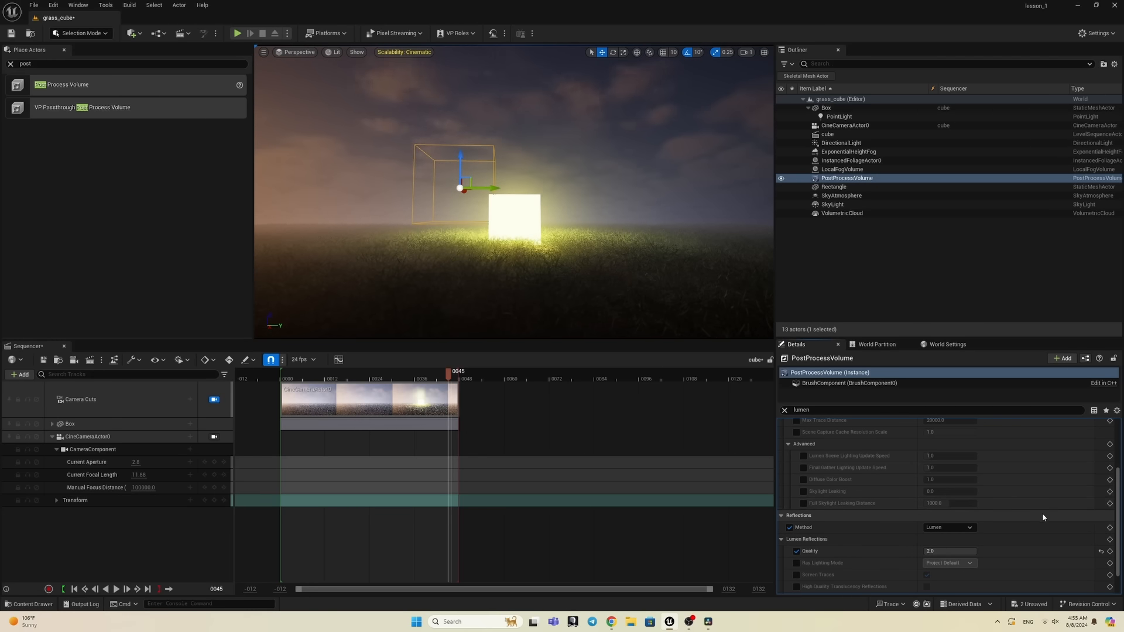
pyautogui.scroll(-1, 1043, 517)
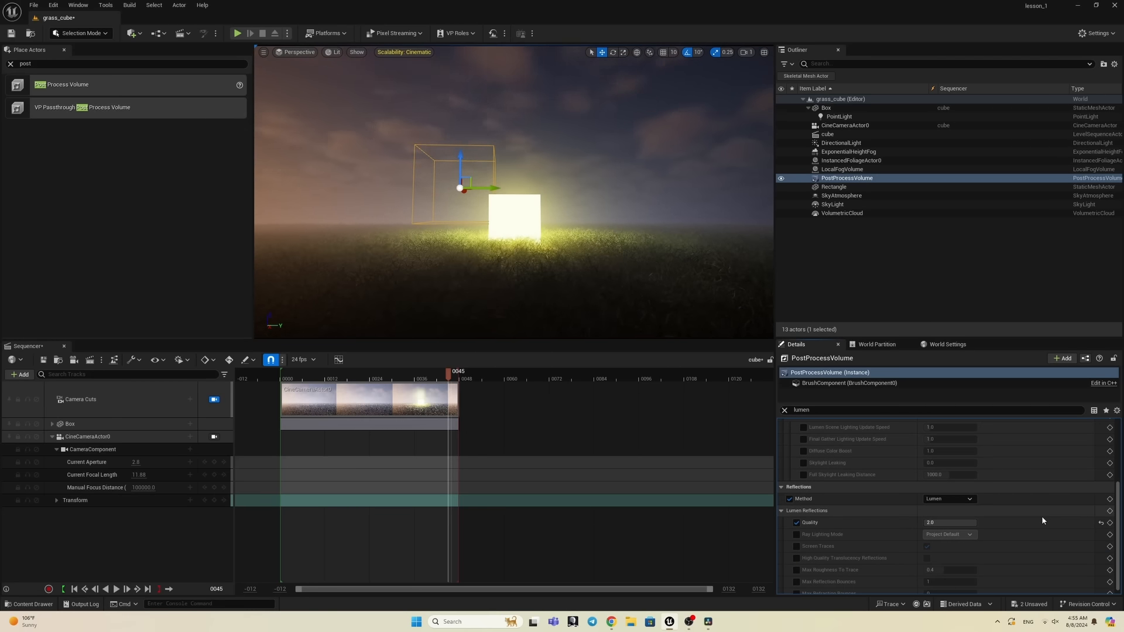
pyautogui.scroll(-1, 1042, 515)
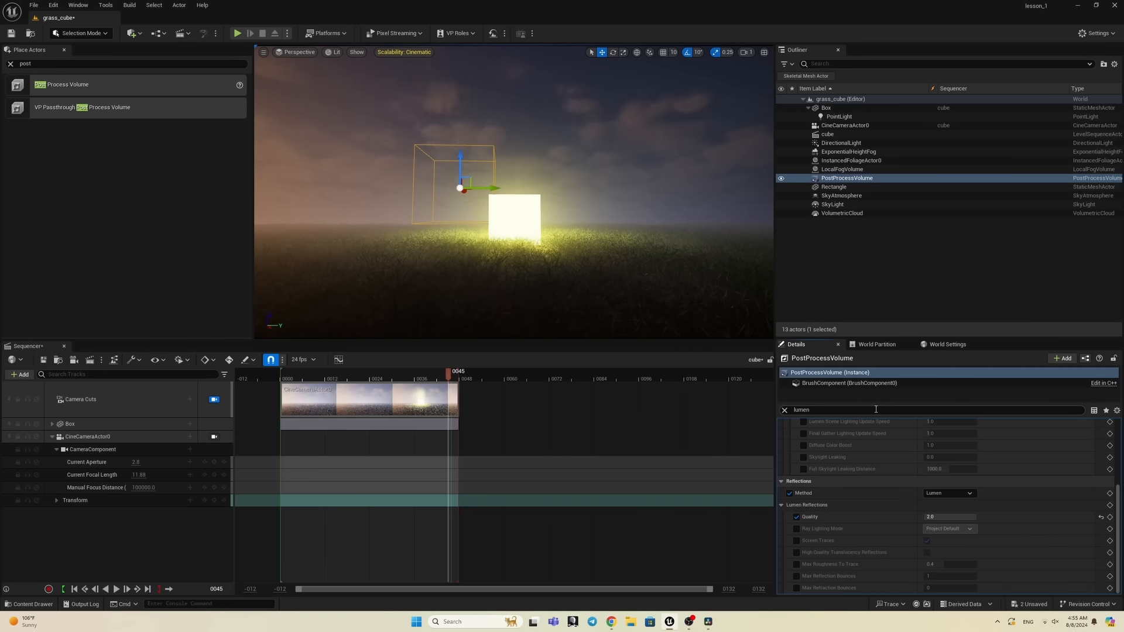
# Step: Filter the Post Process Volume's properties by "exte", enable Infinite Extent (Unbound), then clear the filter and deselect the volume
pyautogui.scroll(5, 1024, 495)
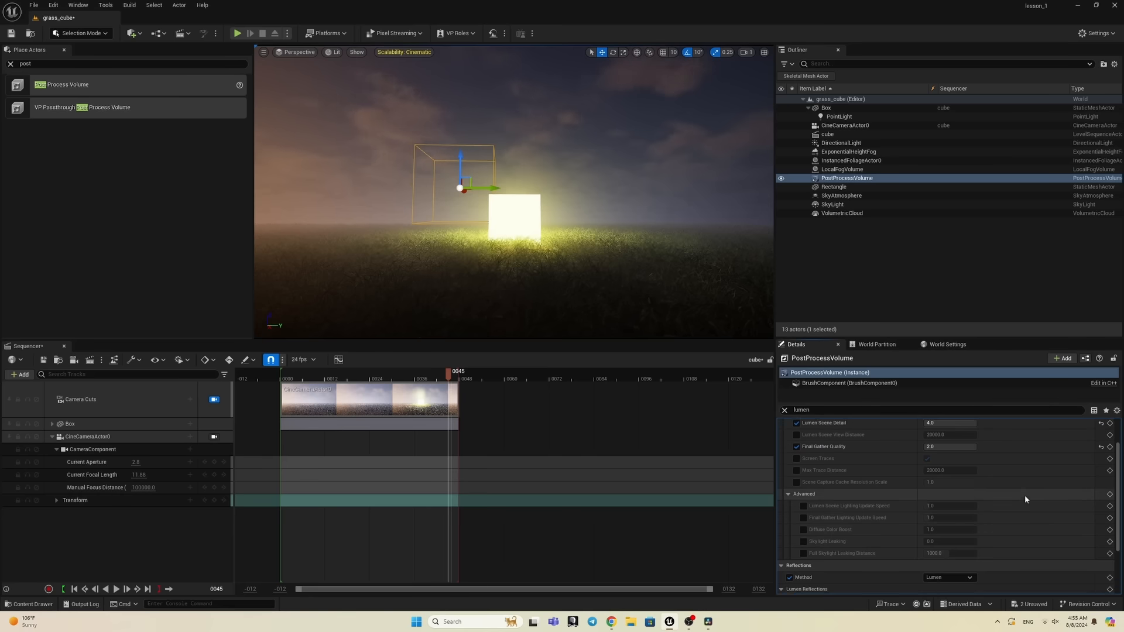
pyautogui.click(804, 410)
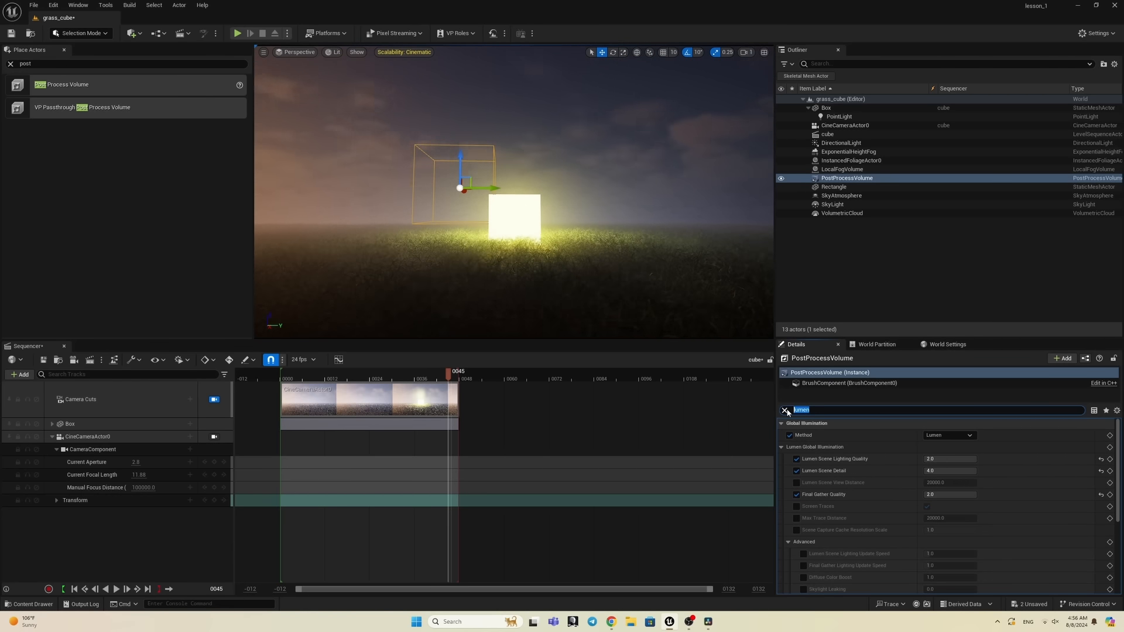
pyautogui.write('ext')
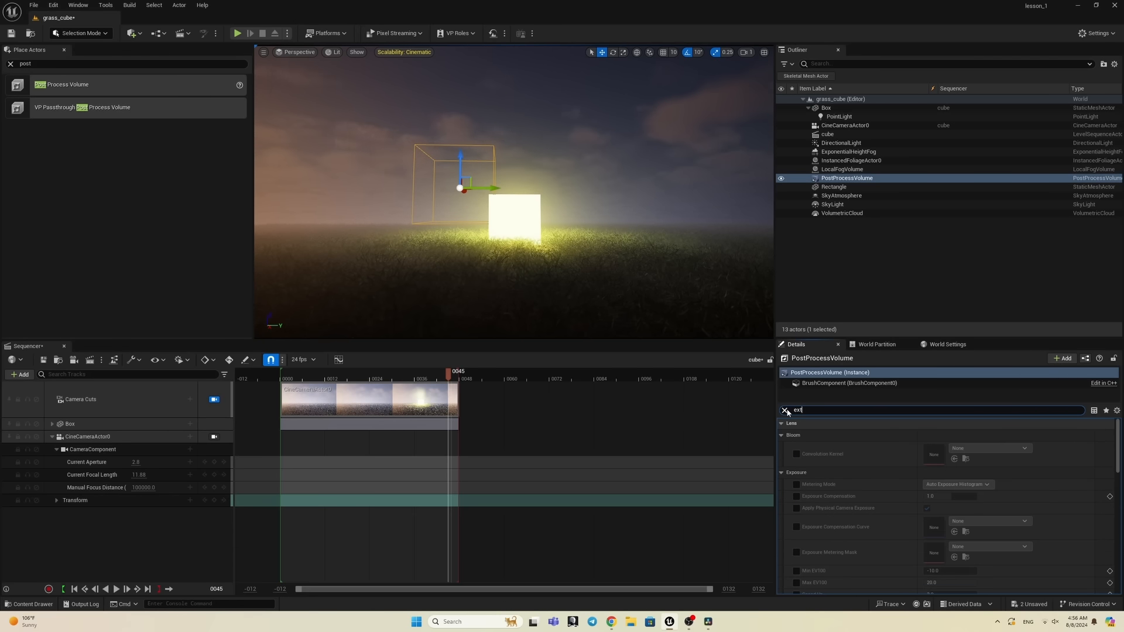
pyautogui.write('e')
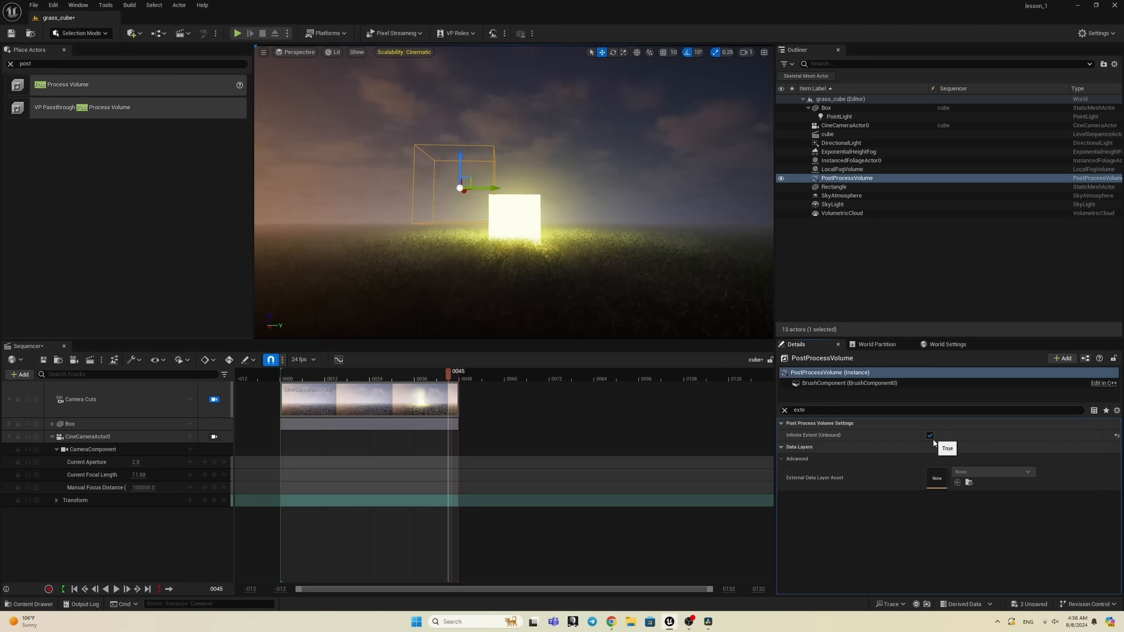
pyautogui.moveTo(831, 410); pyautogui.dragTo(768, 410)
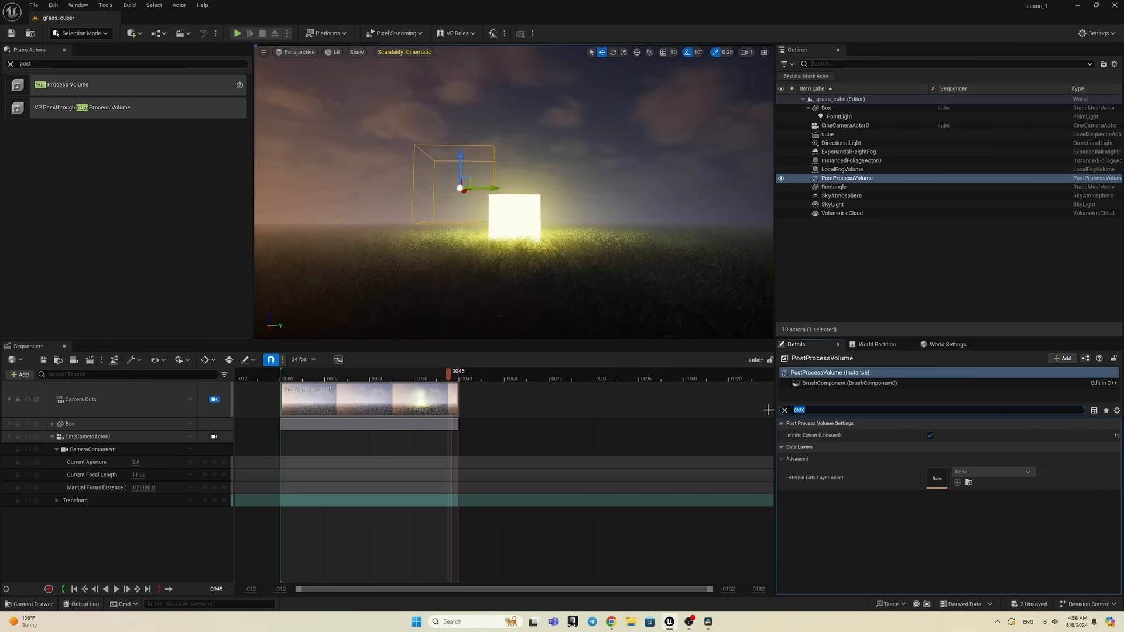
pyautogui.press('BackSpace')
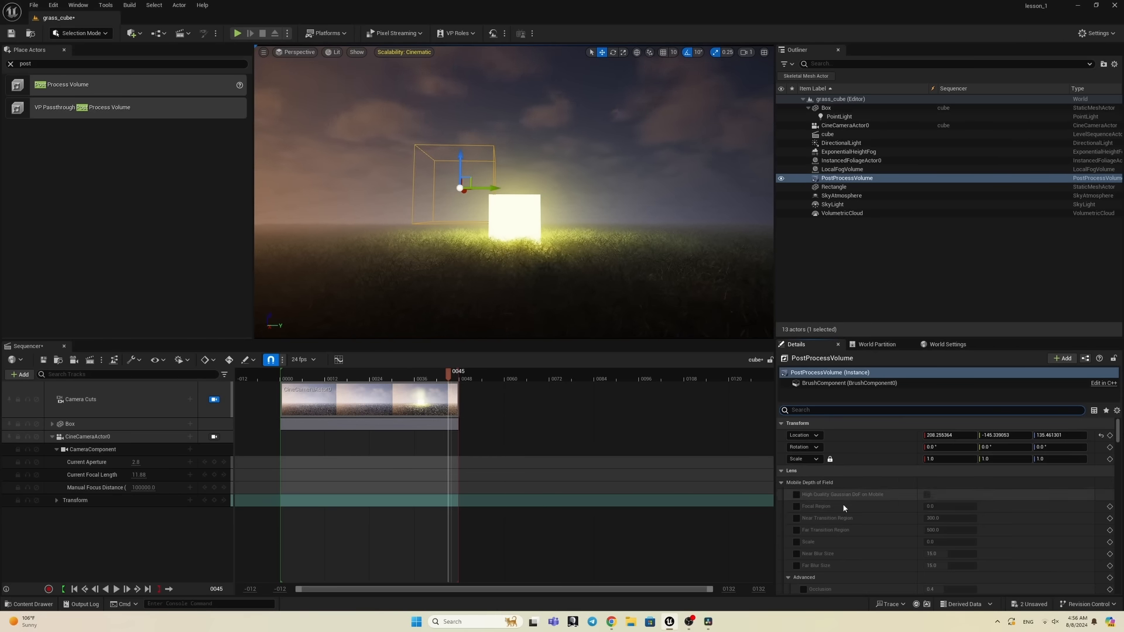
pyautogui.click(829, 234)
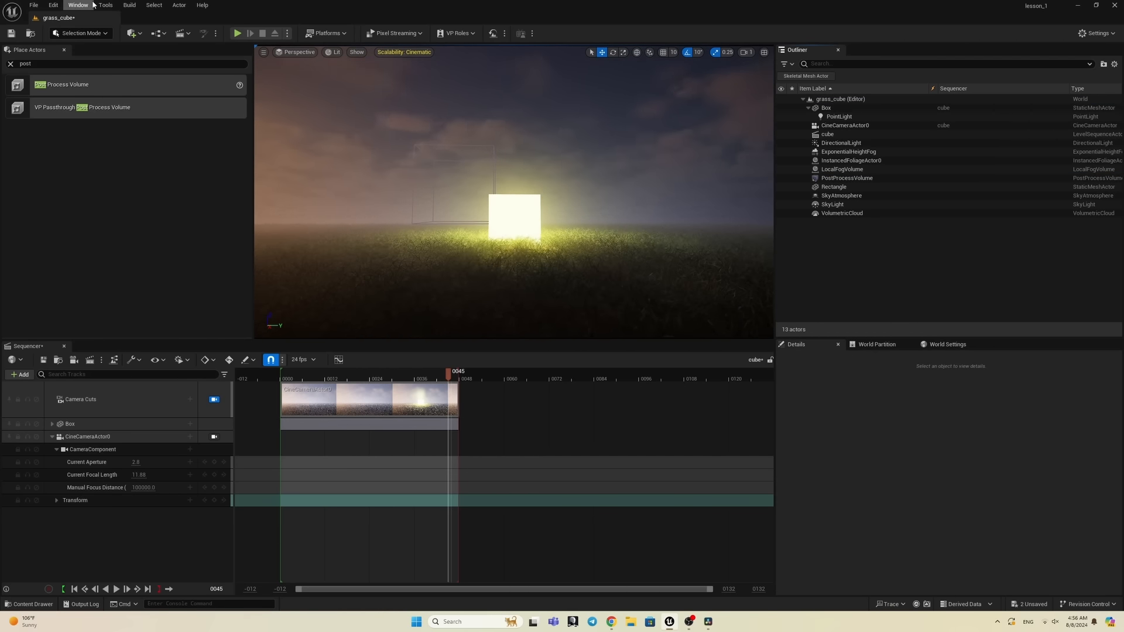
# Step: Enable Support Hardware Ray Tracing in the project's Engine Rendering settings and accept automatically enabling the skin cache
pyautogui.click(53, 5)
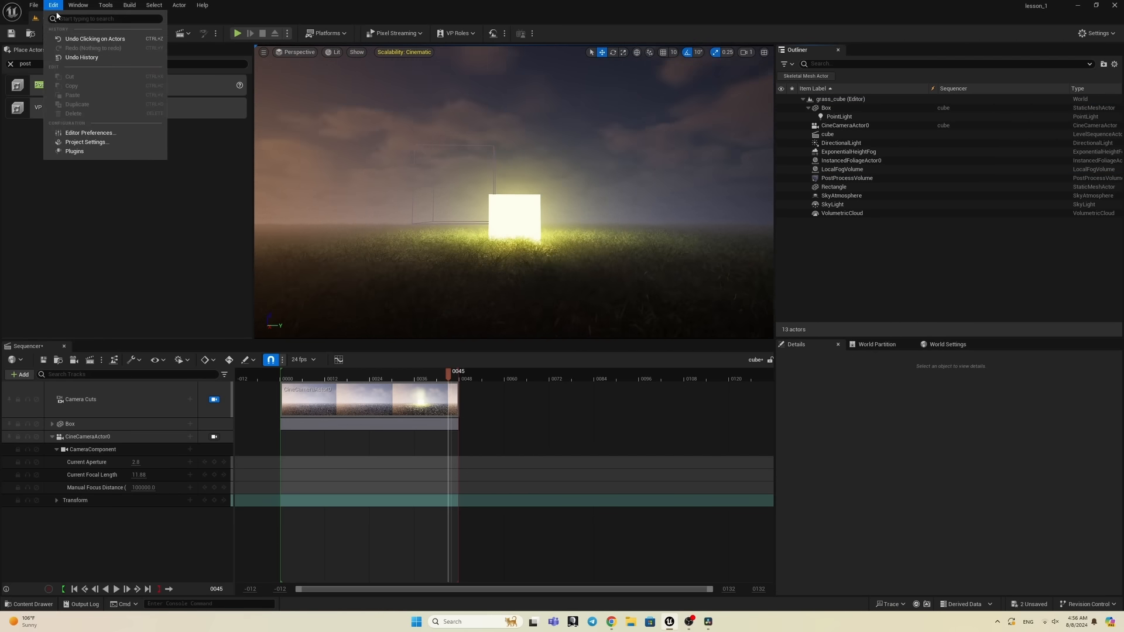
pyautogui.click(77, 142)
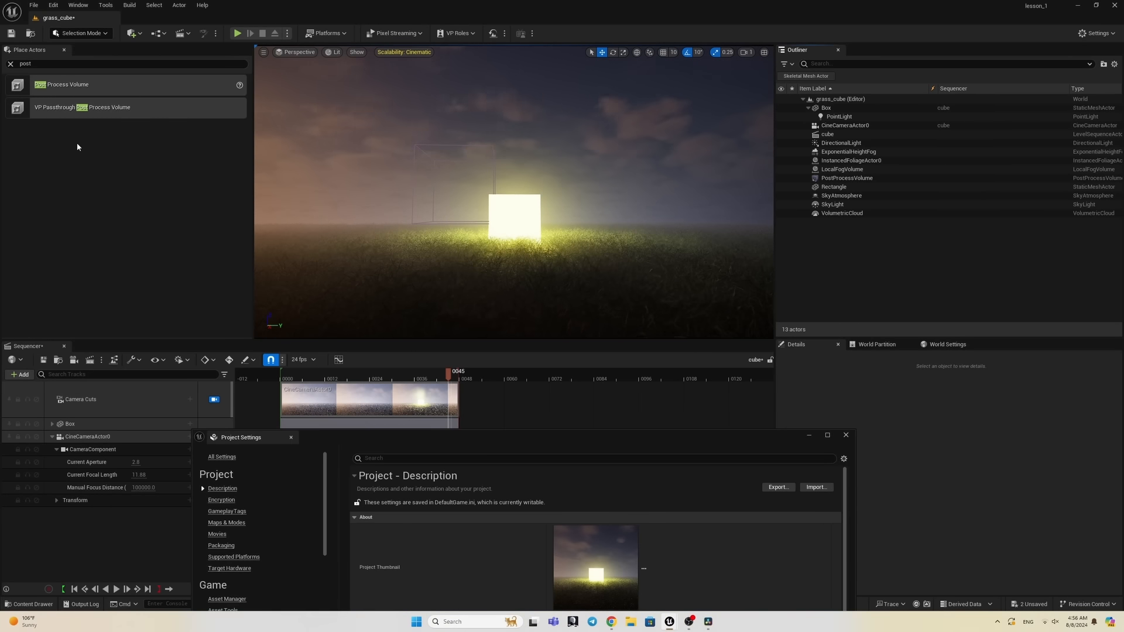
pyautogui.moveTo(497, 437); pyautogui.dragTo(402, 107)
pyautogui.scroll(-3, 228, 163)
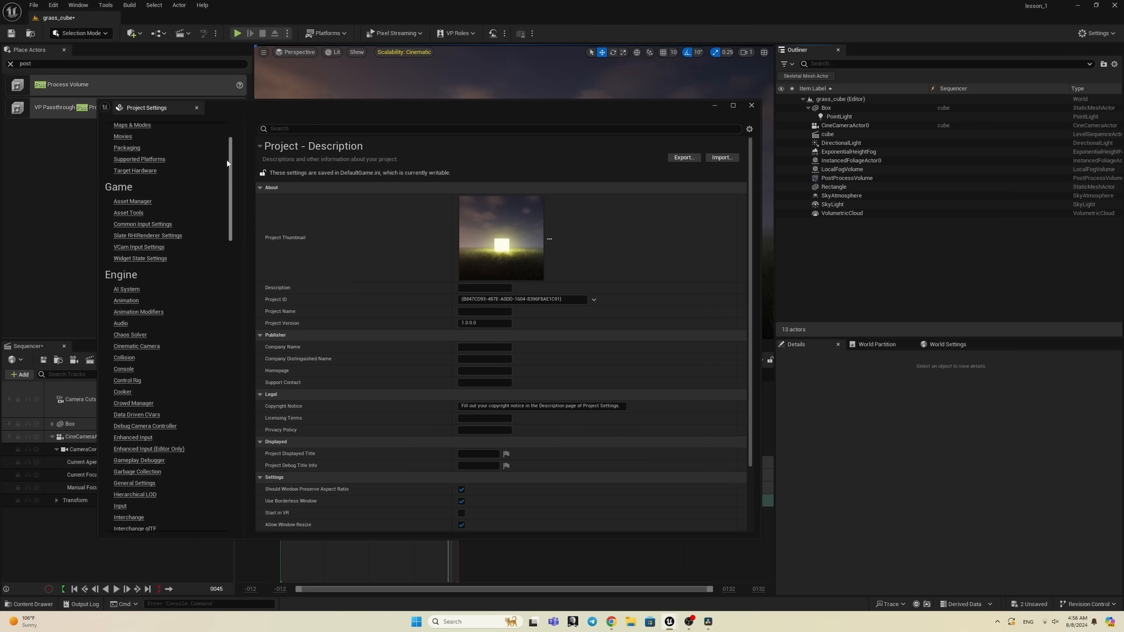
pyautogui.moveTo(227, 165); pyautogui.dragTo(231, 211)
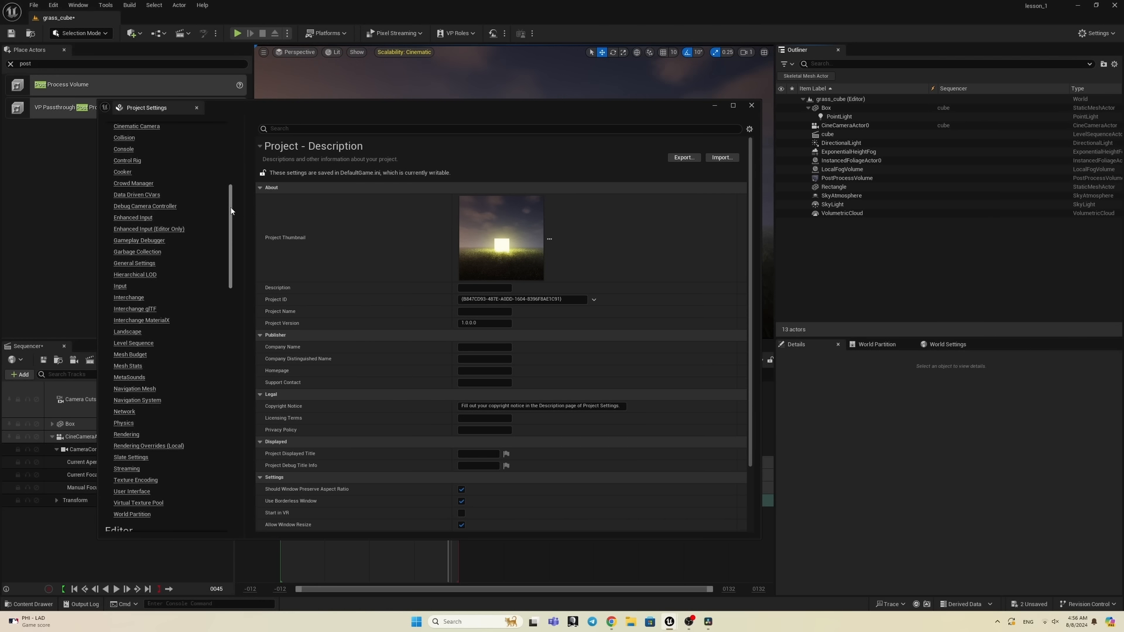
pyautogui.click(127, 436)
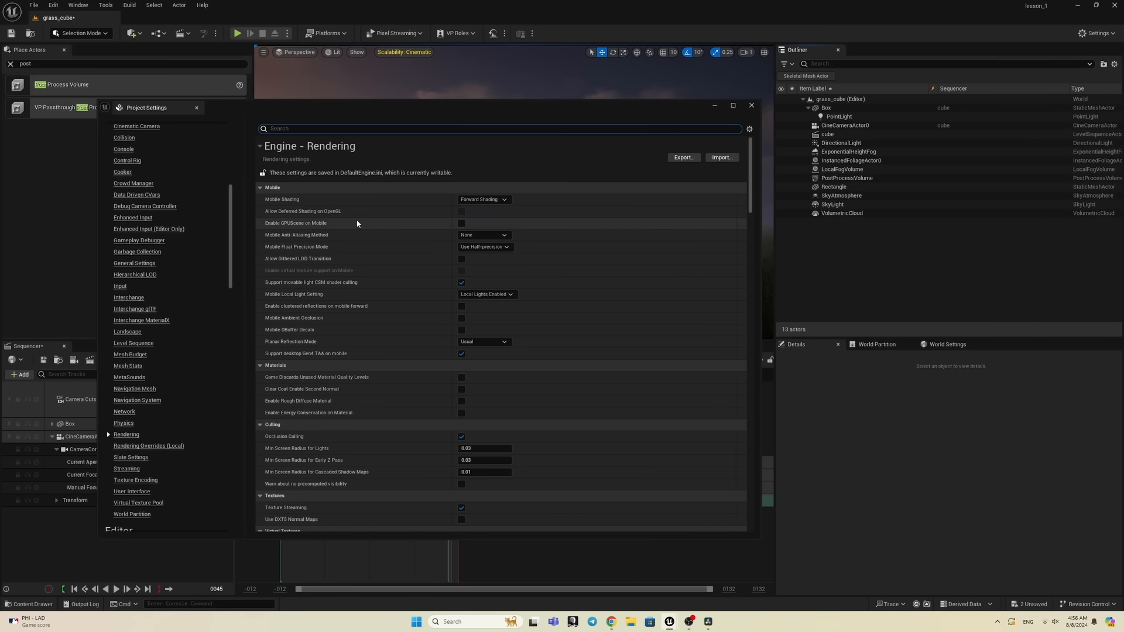
pyautogui.scroll(-10, 542, 340)
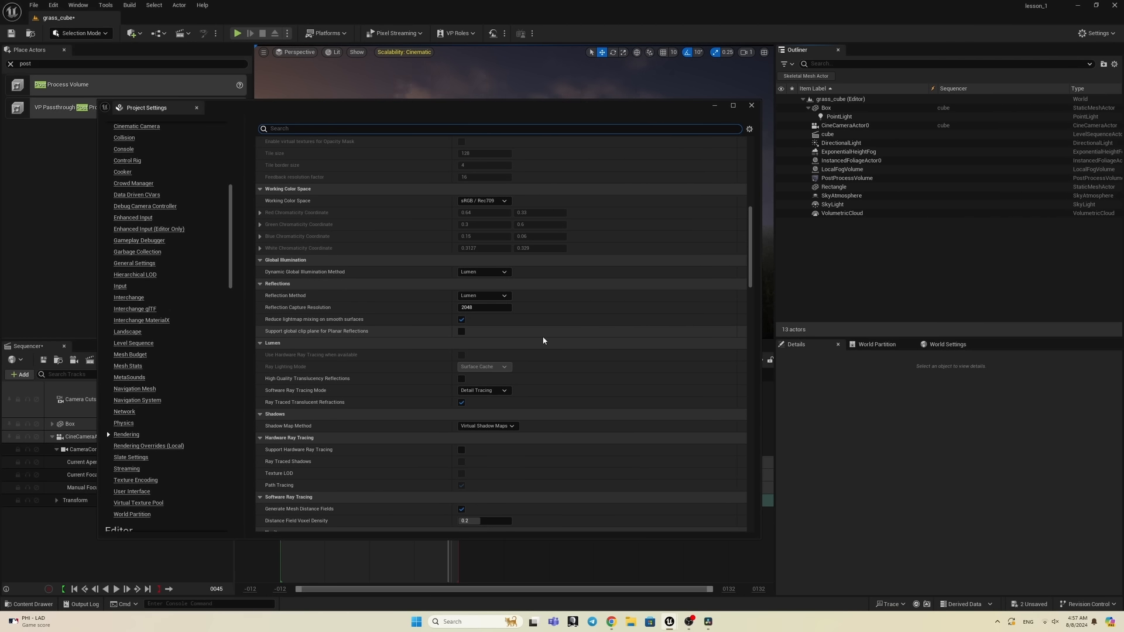
pyautogui.scroll(-1, 541, 341)
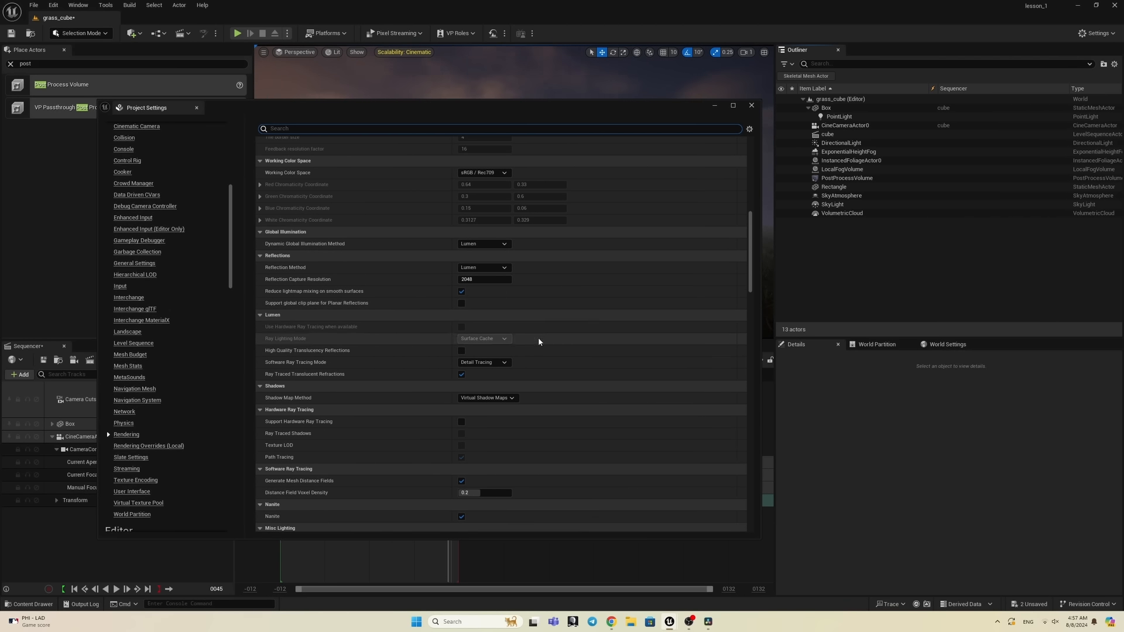
pyautogui.click(461, 423)
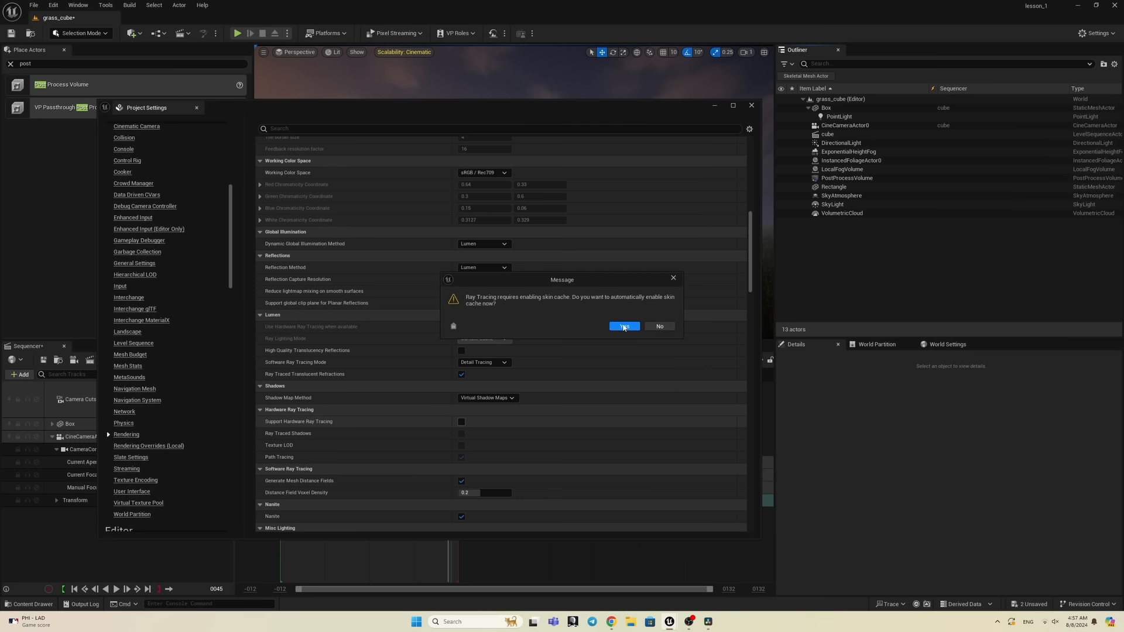
pyautogui.click(624, 327)
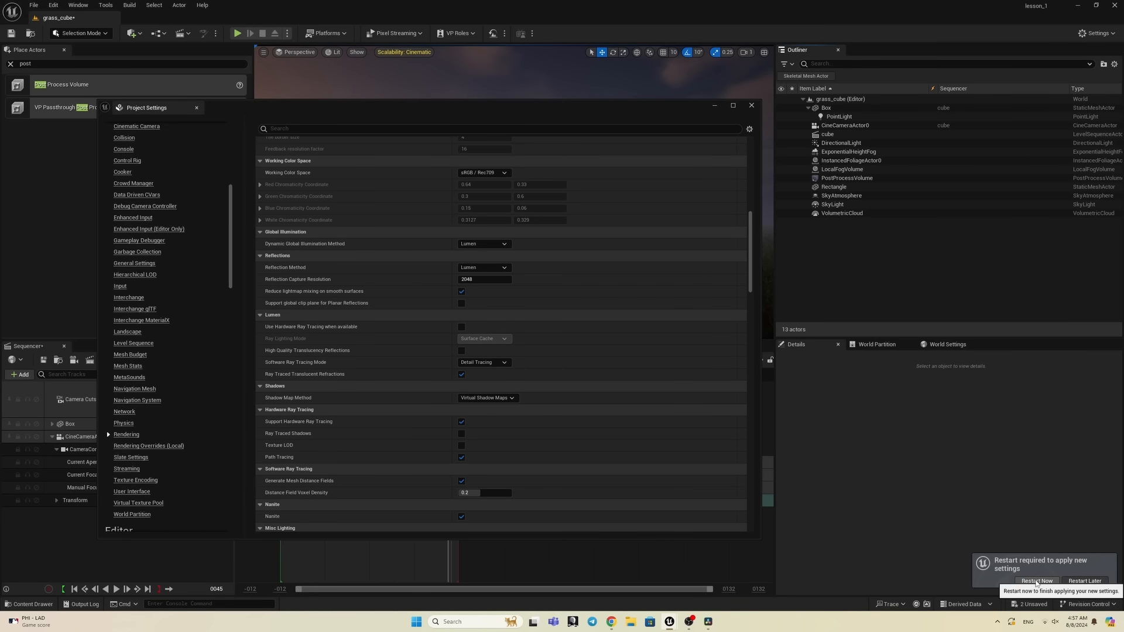
# Step: Save the unsaved work and restart the editor to apply the ray tracing settings
pyautogui.click(36, 7)
pyautogui.click(61, 129)
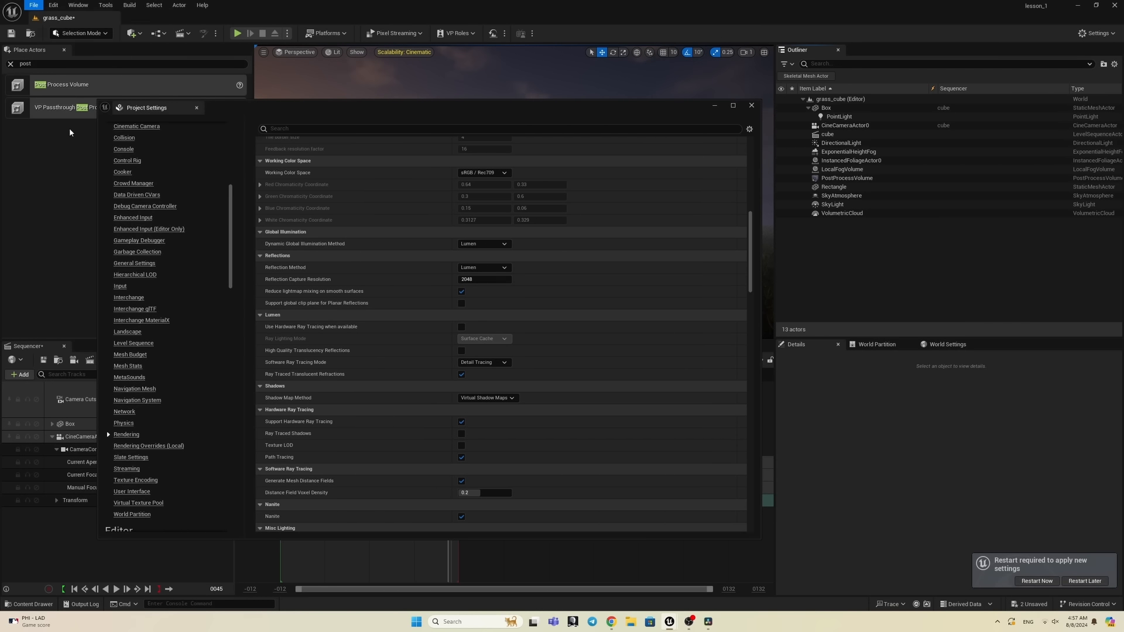
pyautogui.click(1024, 584)
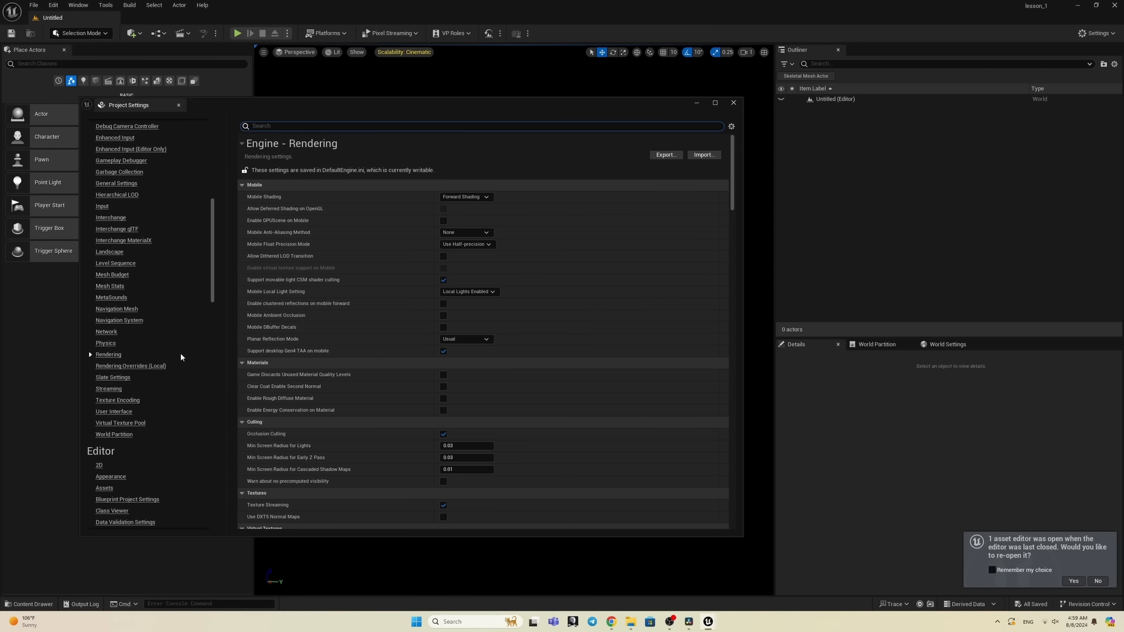
# Step: Enable Use Hardware Ray Tracing when available for Lumen, then reopen the previously open asset editor and close the project settings
pyautogui.scroll(-6, 527, 414)
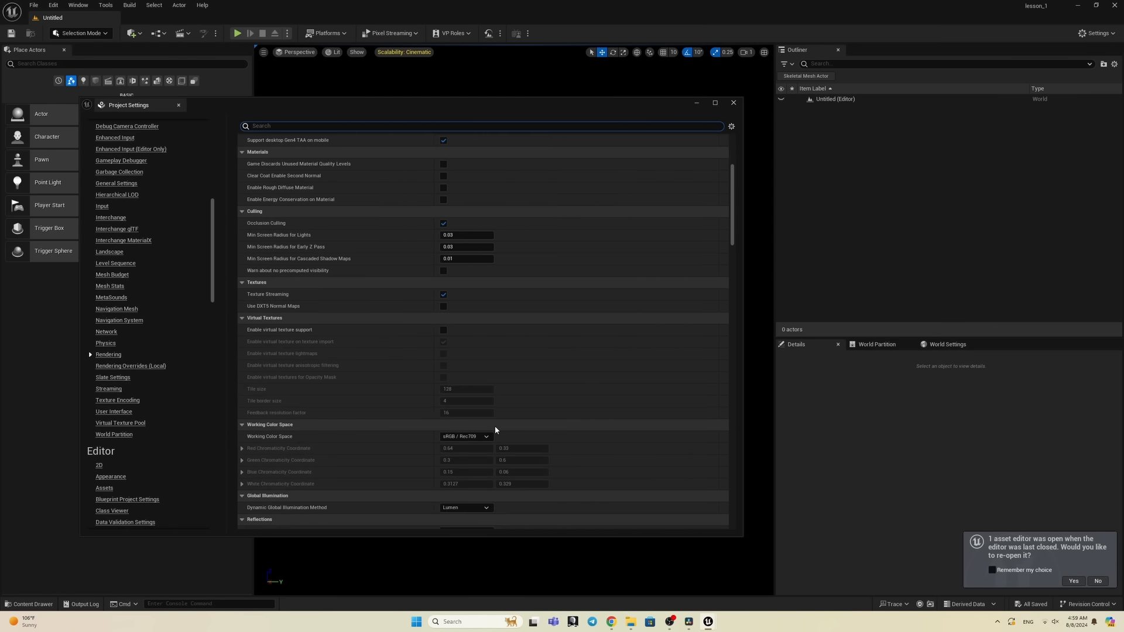
pyautogui.scroll(-2, 468, 434)
pyautogui.scroll(-3, 316, 445)
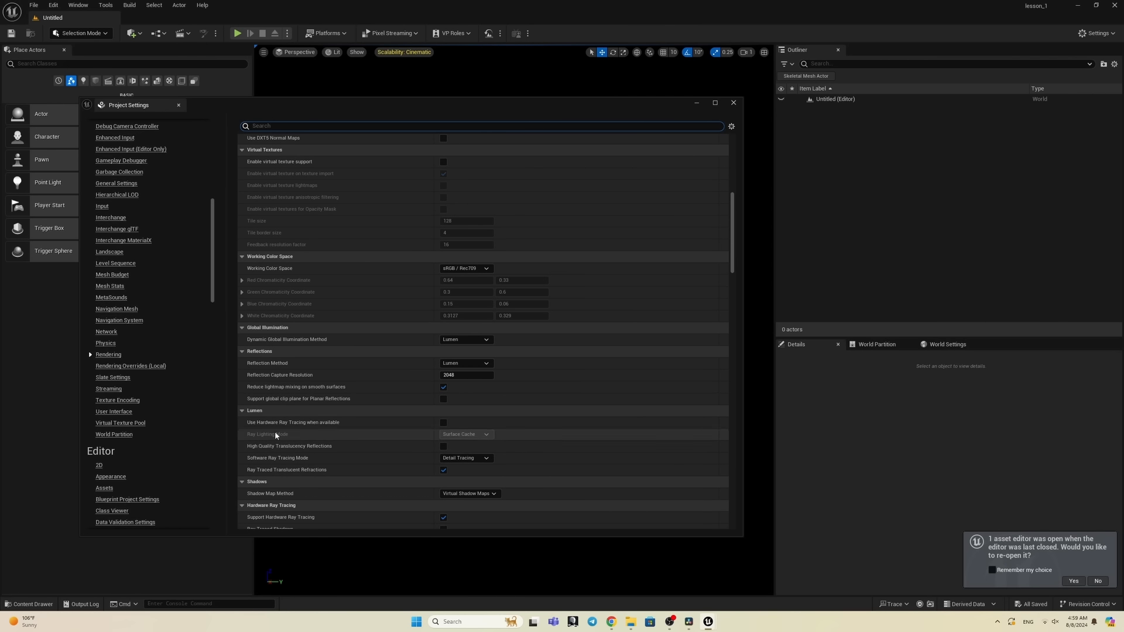
pyautogui.click(443, 423)
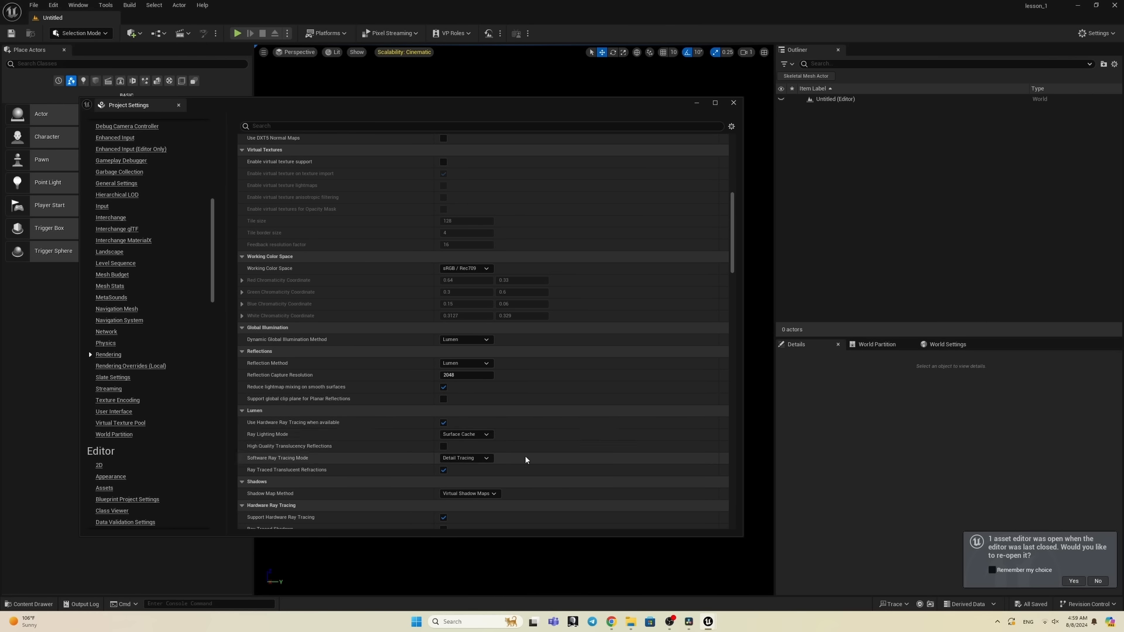
pyautogui.scroll(-1, 536, 433)
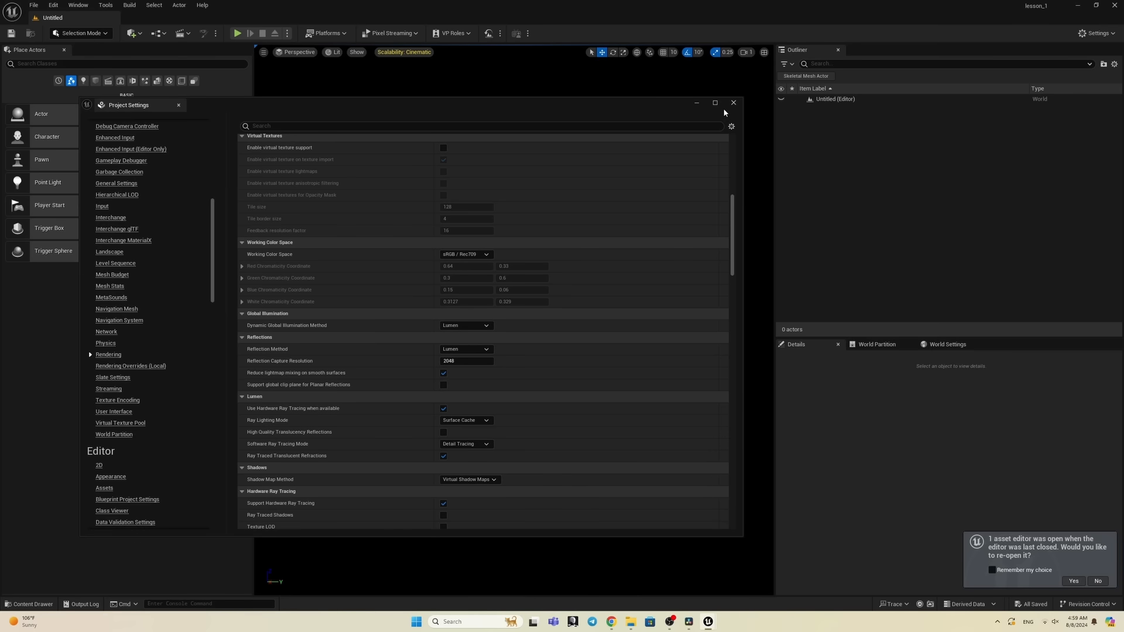
pyautogui.click(1074, 583)
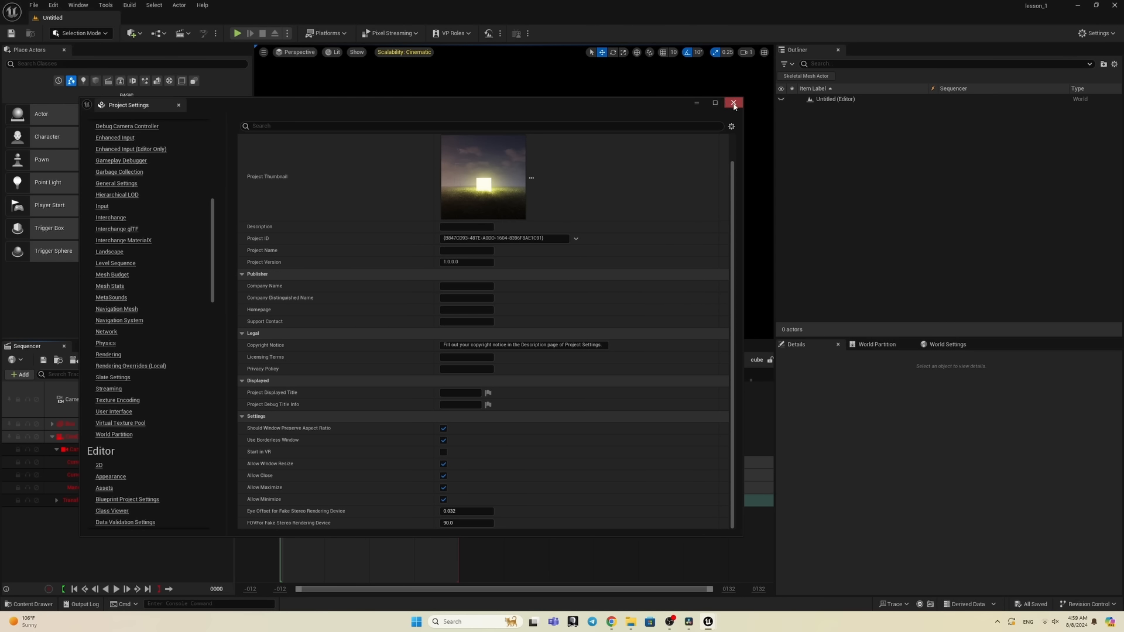
pyautogui.click(734, 104)
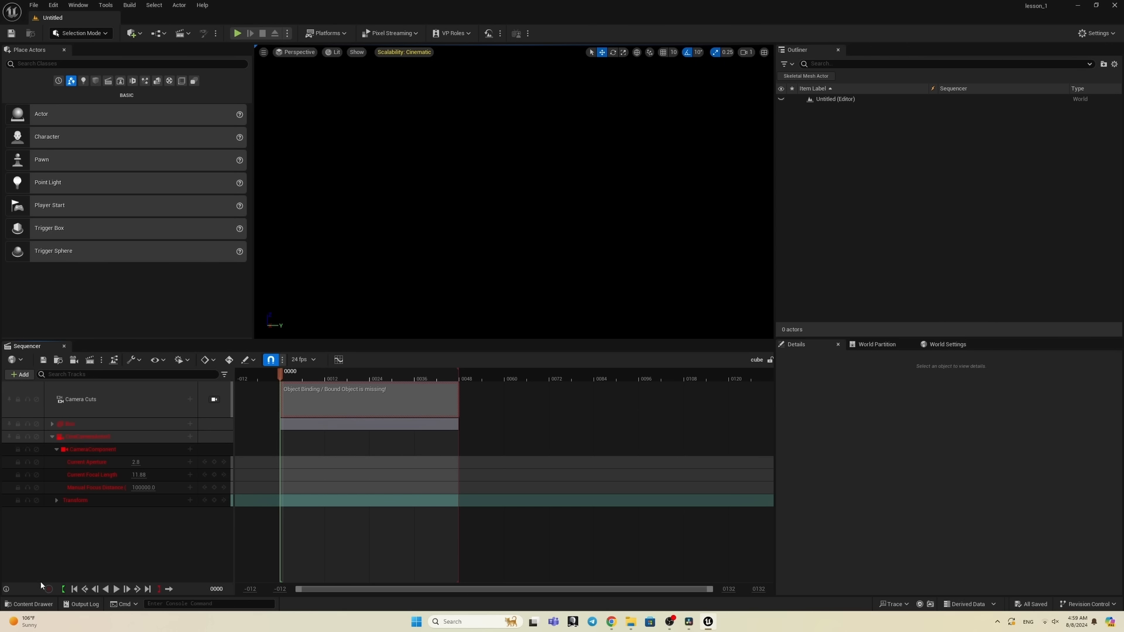
# Step: Open the grass_cube level from the project's levels folder and dismiss the content browser
pyautogui.click(33, 605)
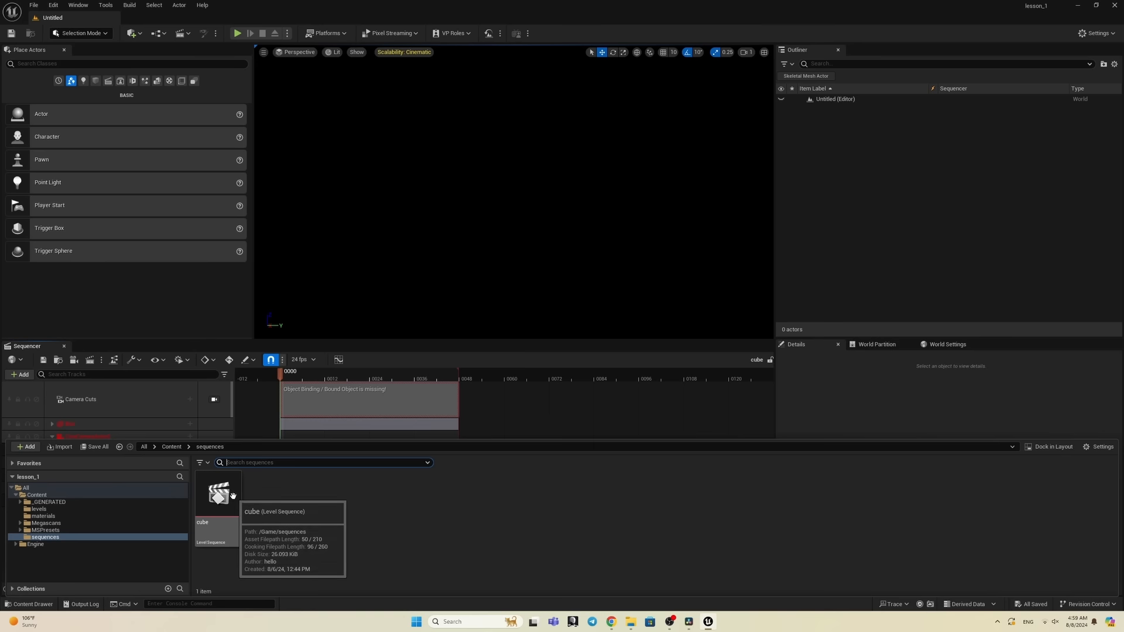
pyautogui.click(39, 509)
pyautogui.click(221, 497)
pyautogui.doubleClick(223, 498)
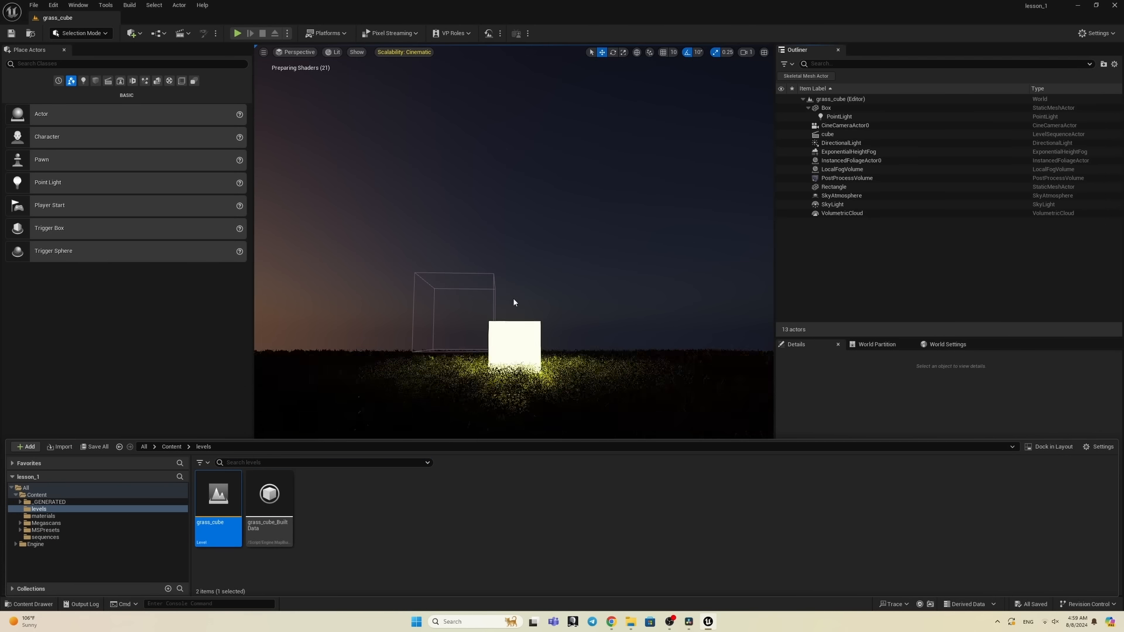
pyautogui.click(585, 237)
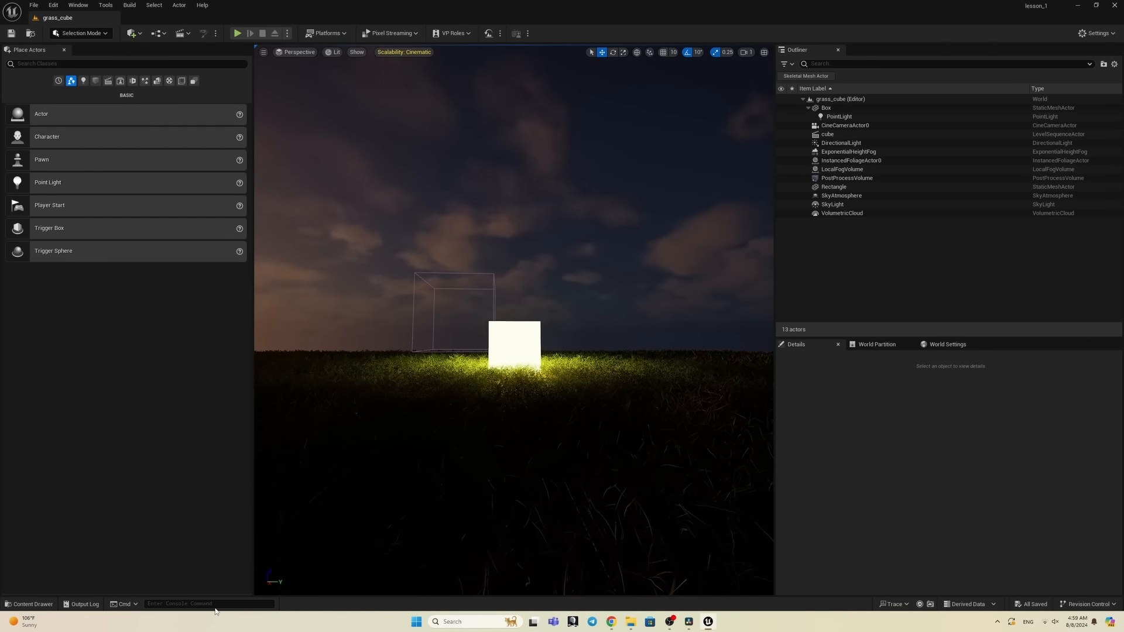
# Step: Open the cube level sequence from the sequences folder and dismiss the content browser
pyautogui.click(185, 605)
pyautogui.click(29, 604)
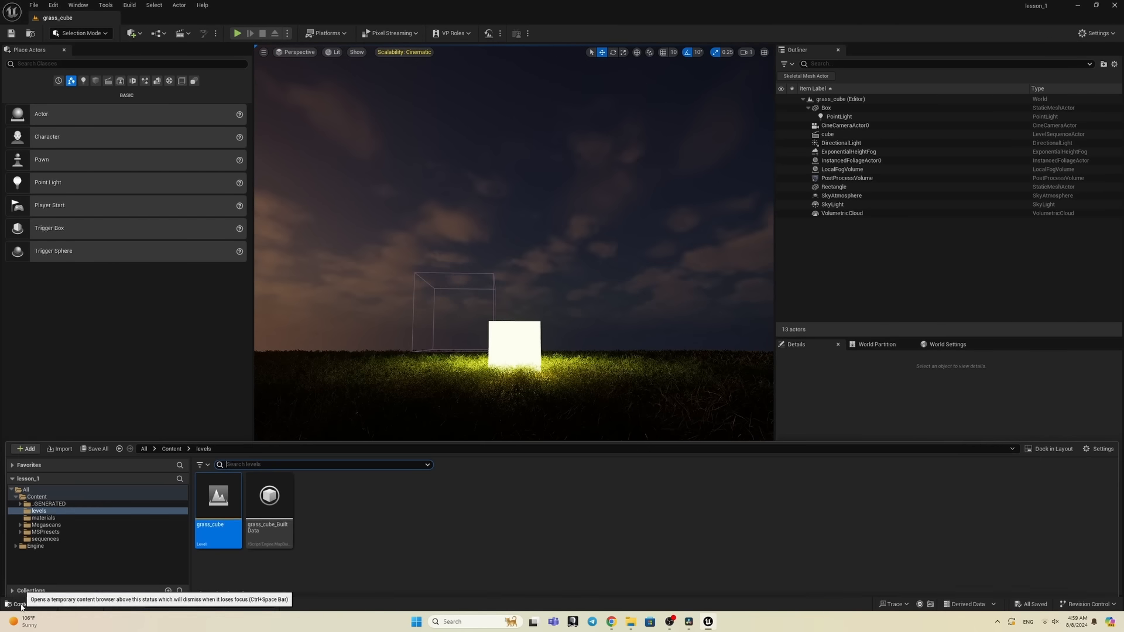
pyautogui.click(45, 538)
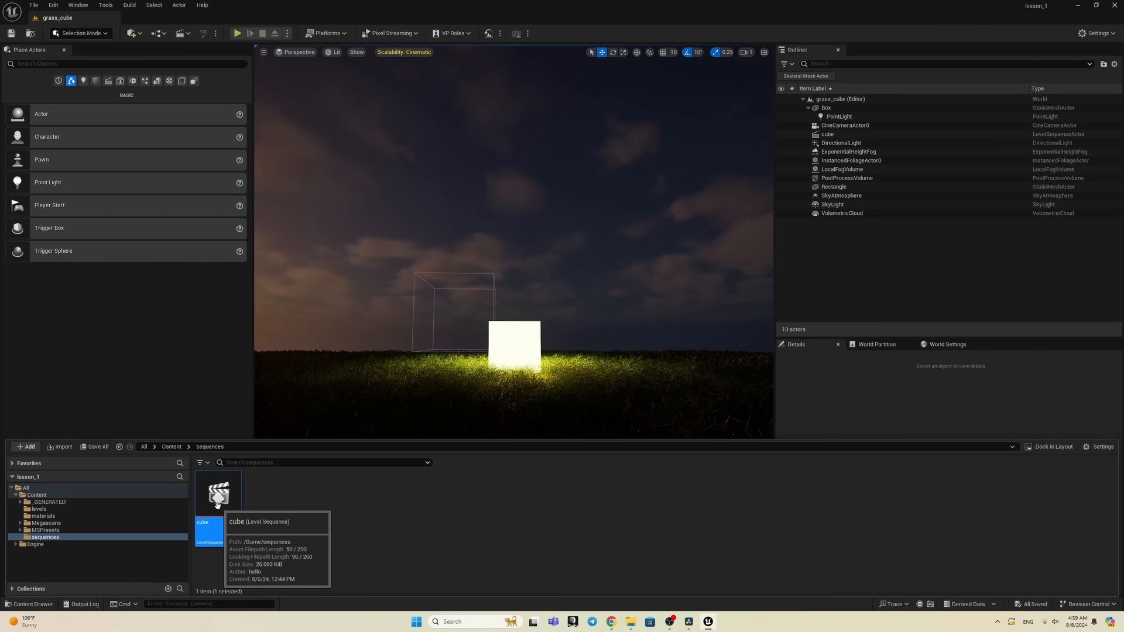
pyautogui.doubleClick(219, 495)
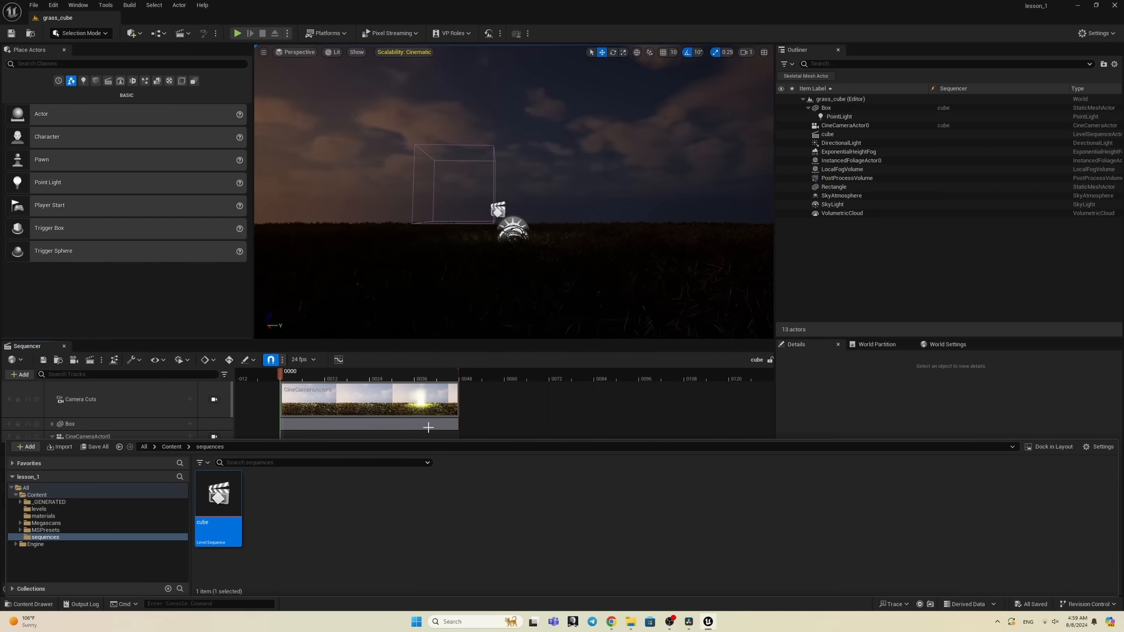
pyautogui.click(492, 404)
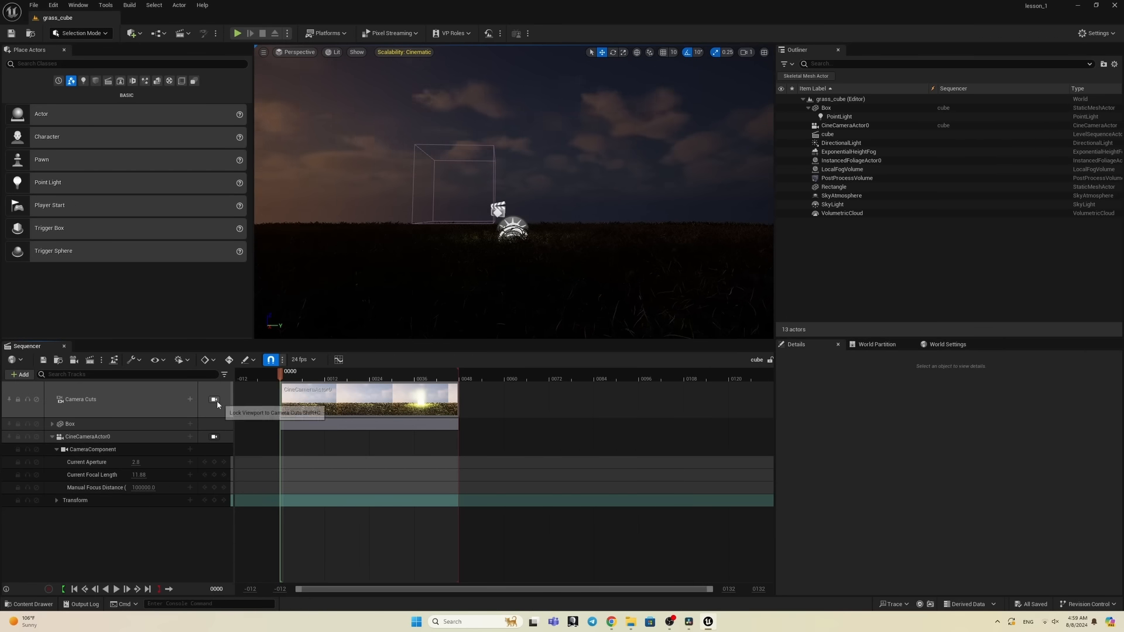
# Step: Lock the viewport to the Camera Cuts track and move the sequence playhead to frame 41
pyautogui.click(214, 399)
pyautogui.click(322, 377)
pyautogui.moveTo(322, 378); pyautogui.dragTo(433, 378)
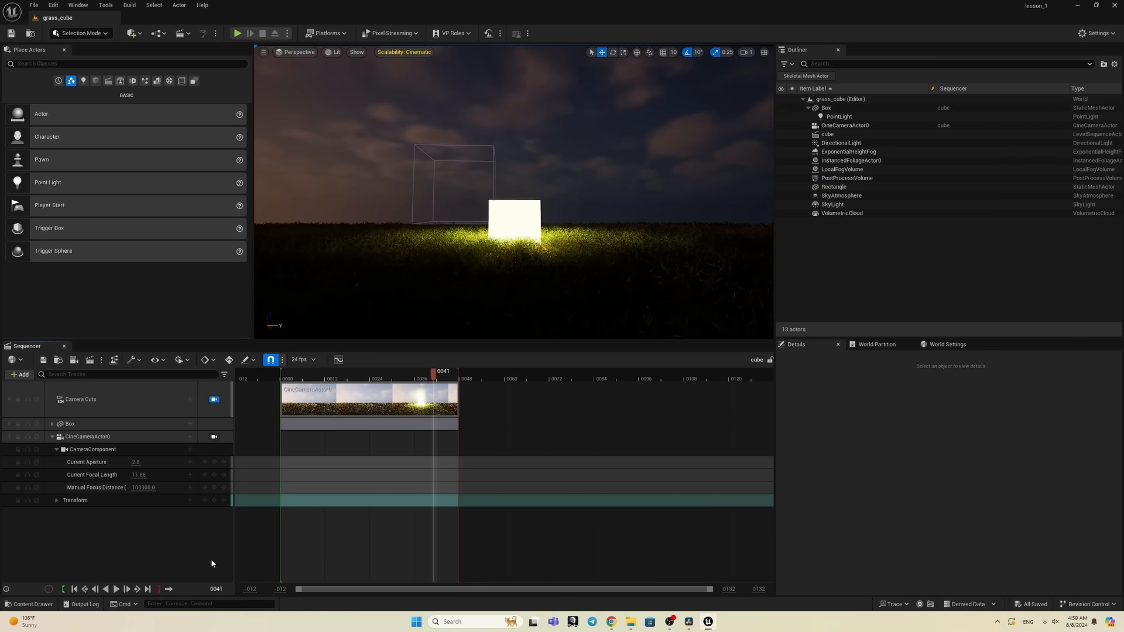
# Step: Rerun the console command r.LocalFogVolume.GlobalStartDistance 20 from the command history
pyautogui.click(212, 604)
pyautogui.press('Up')
pyautogui.press('Return')
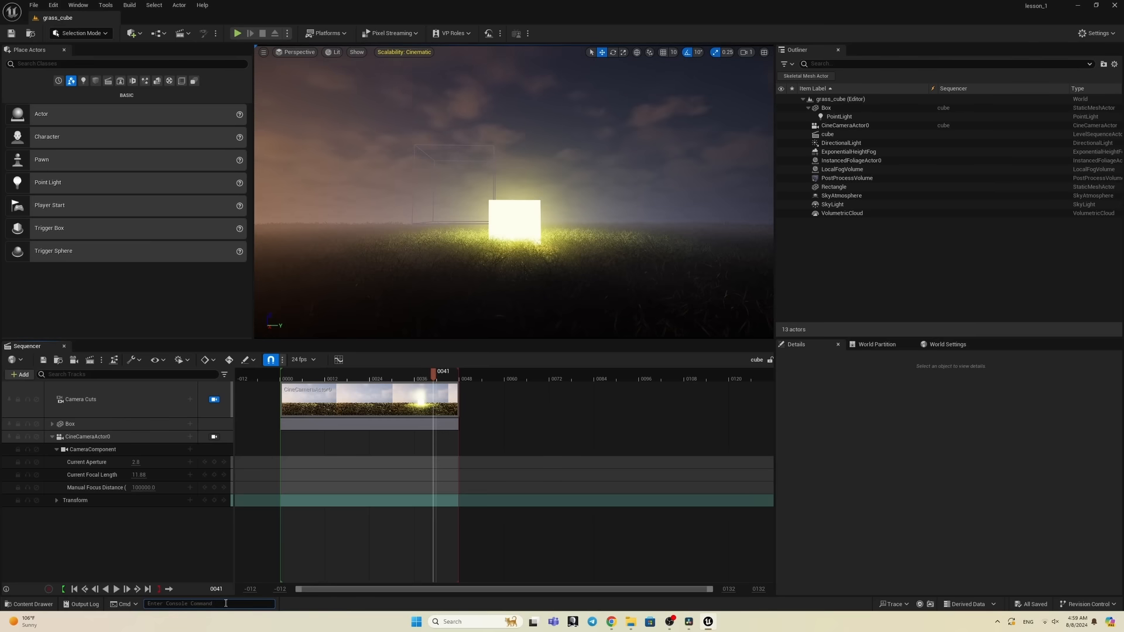
pyautogui.press('Up')
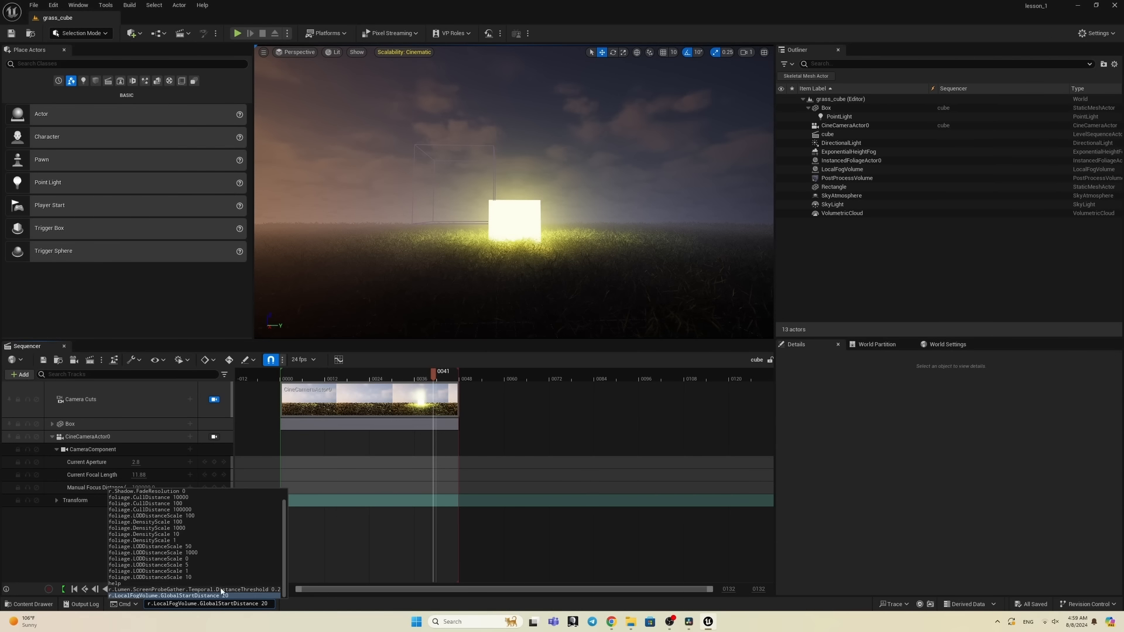
pyautogui.press('Return')
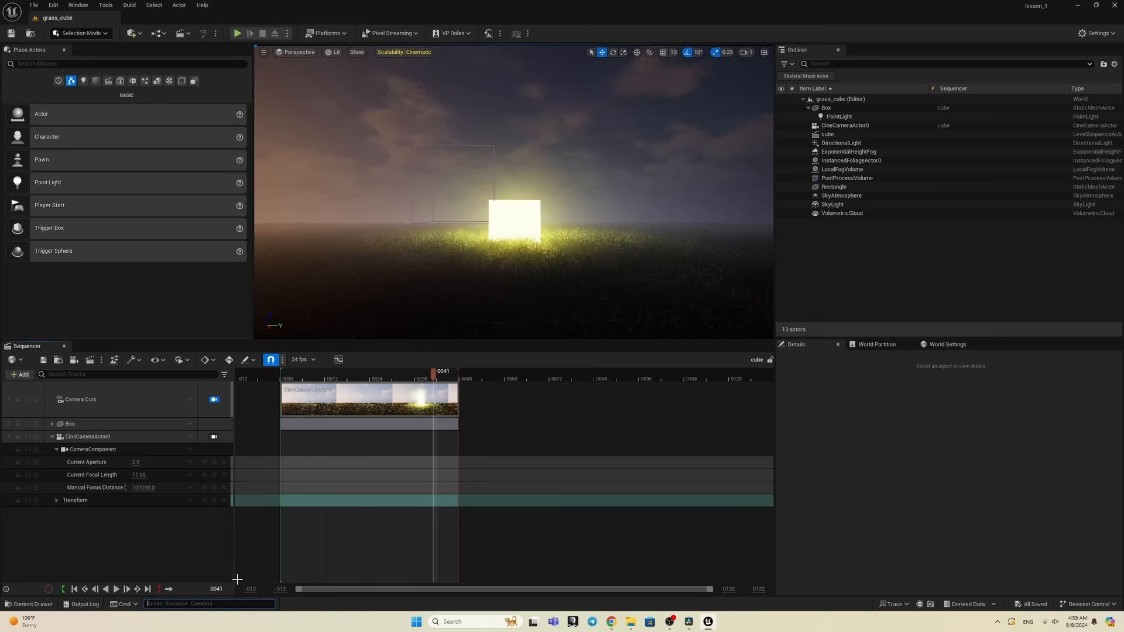
# Step: Move the sequence playhead to frame 47
pyautogui.click(379, 530)
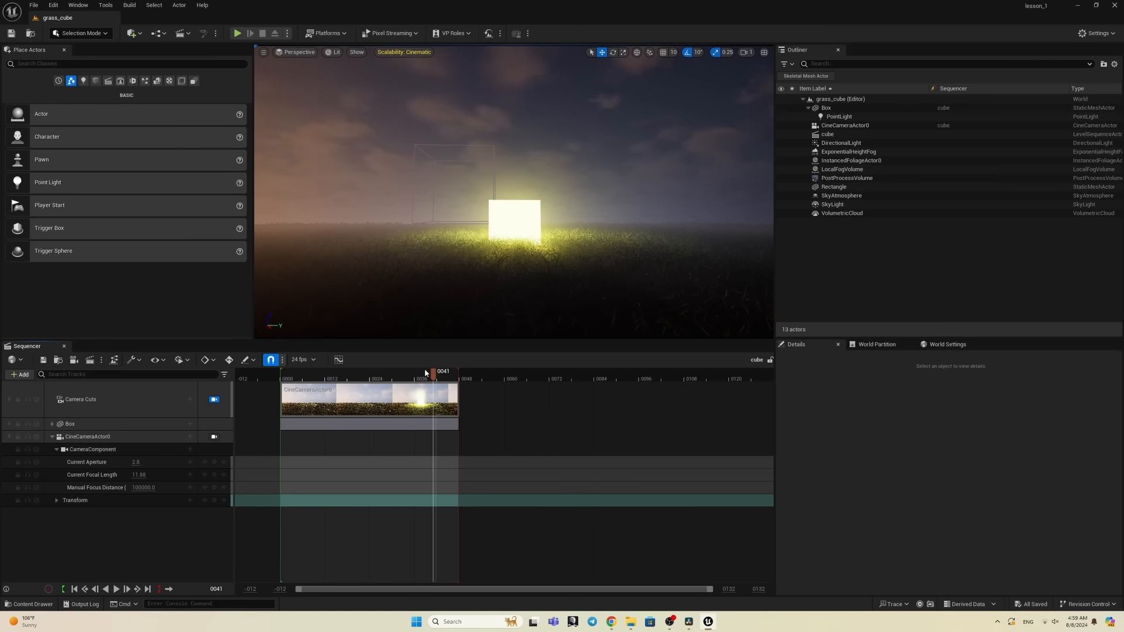
pyautogui.moveTo(425, 373); pyautogui.dragTo(456, 373)
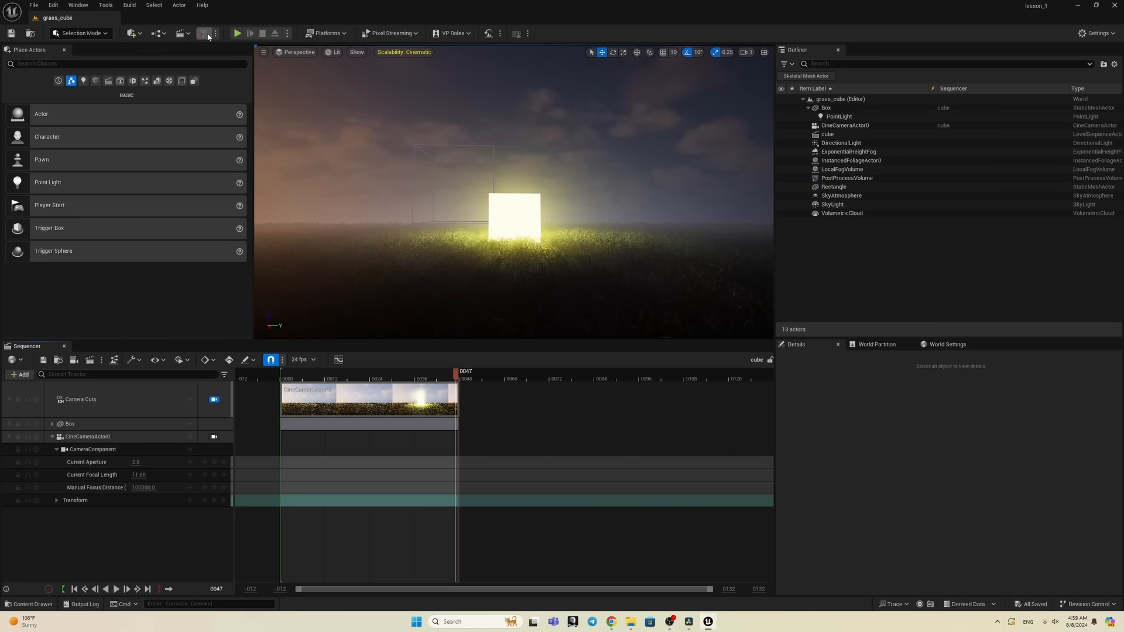
# Step: Search the project's plugins for "movie re" to check whether the Movie Render Queue plugin is enabled
pyautogui.click(53, 6)
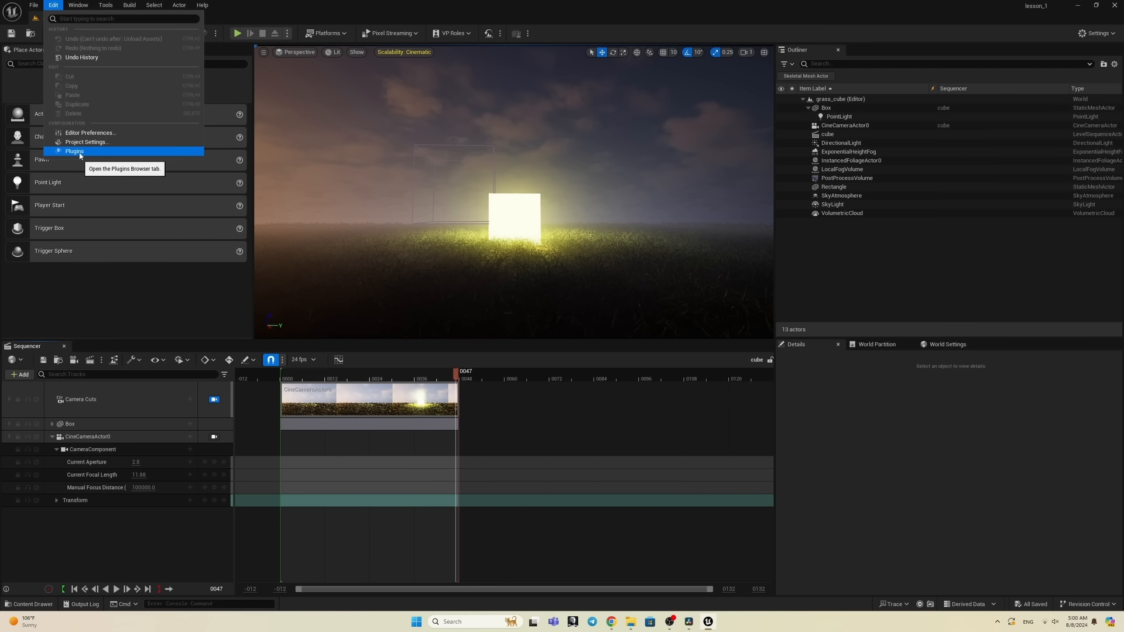
pyautogui.click(90, 360)
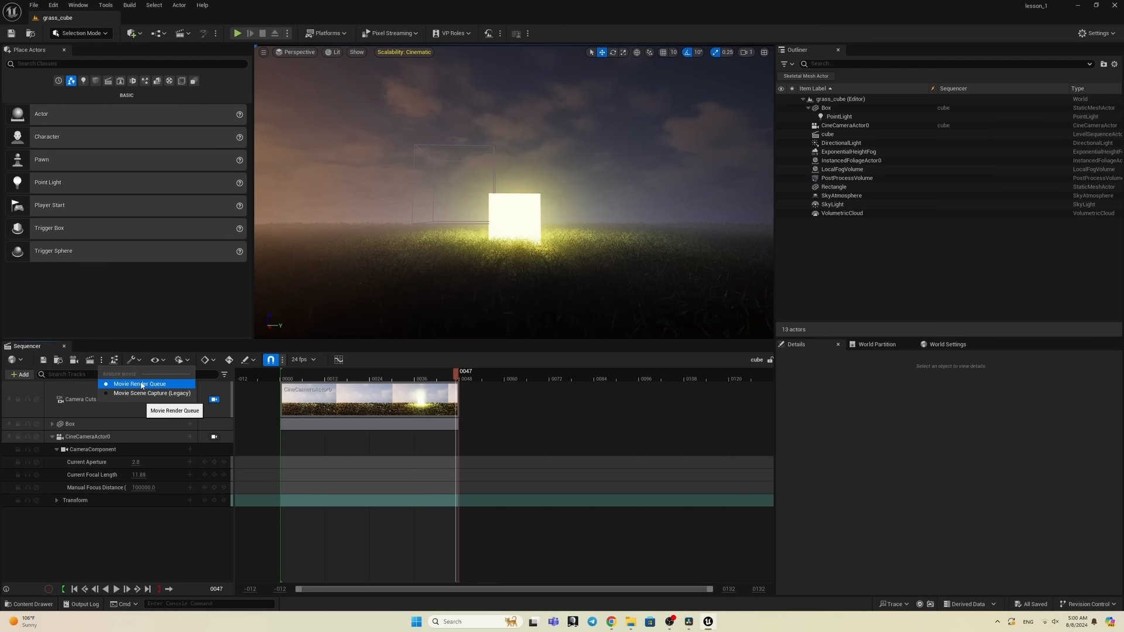
pyautogui.click(53, 6)
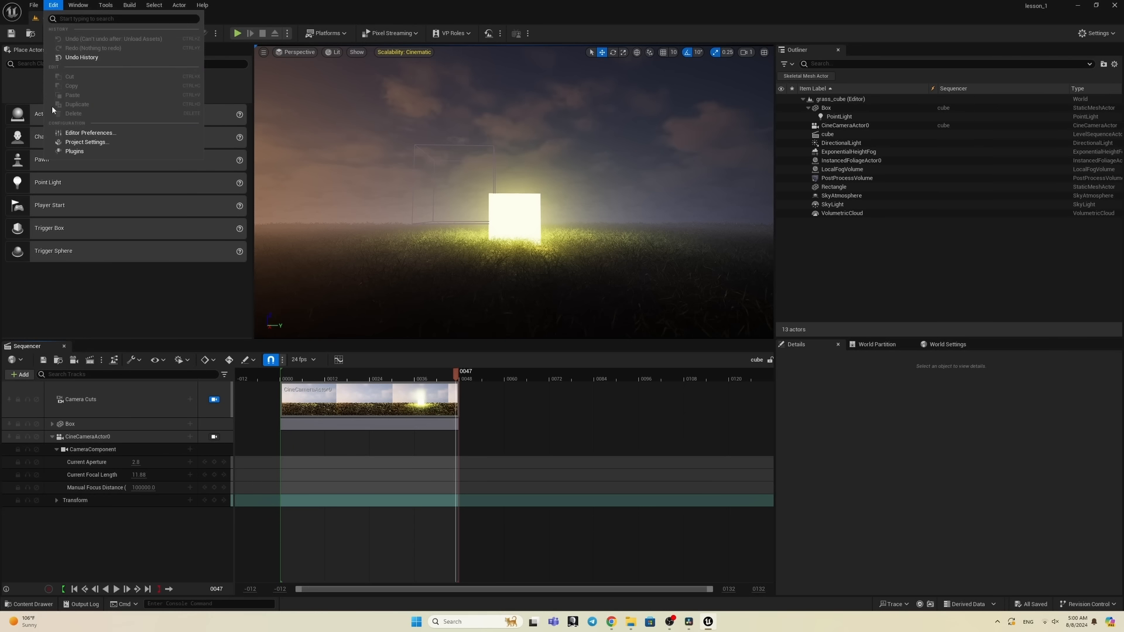
pyautogui.click(160, 153)
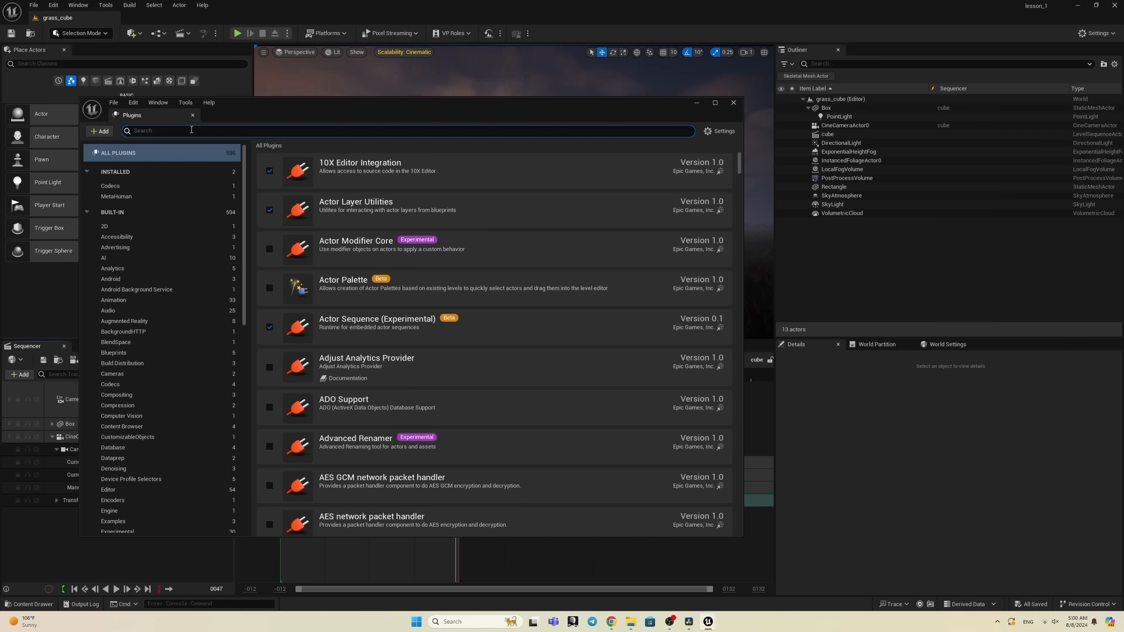
pyautogui.write('movie')
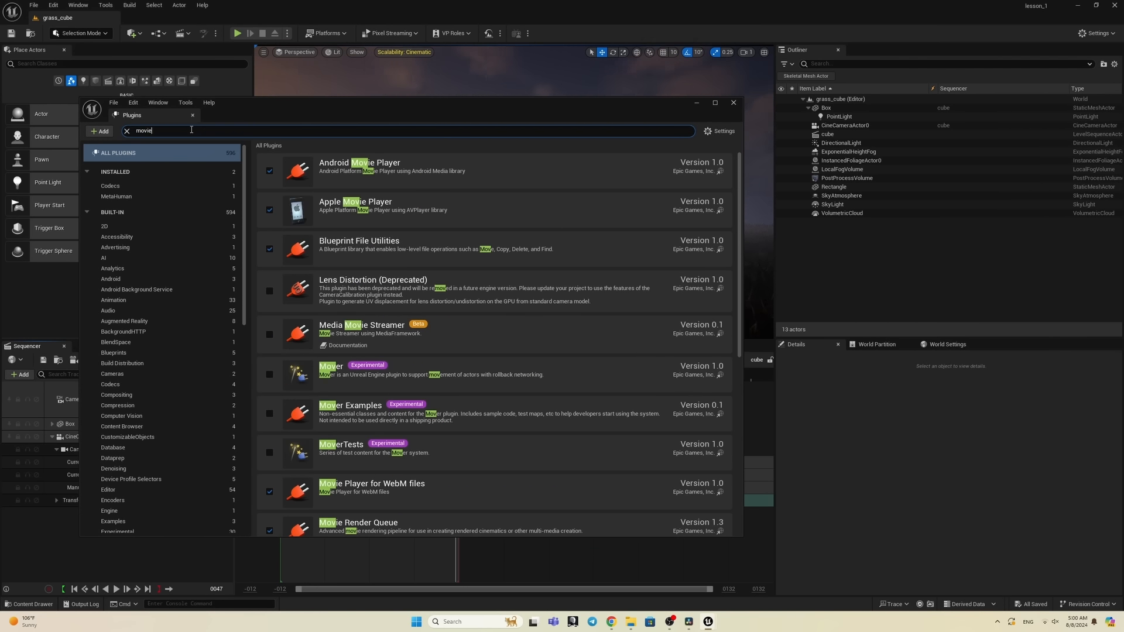
pyautogui.write(' r')
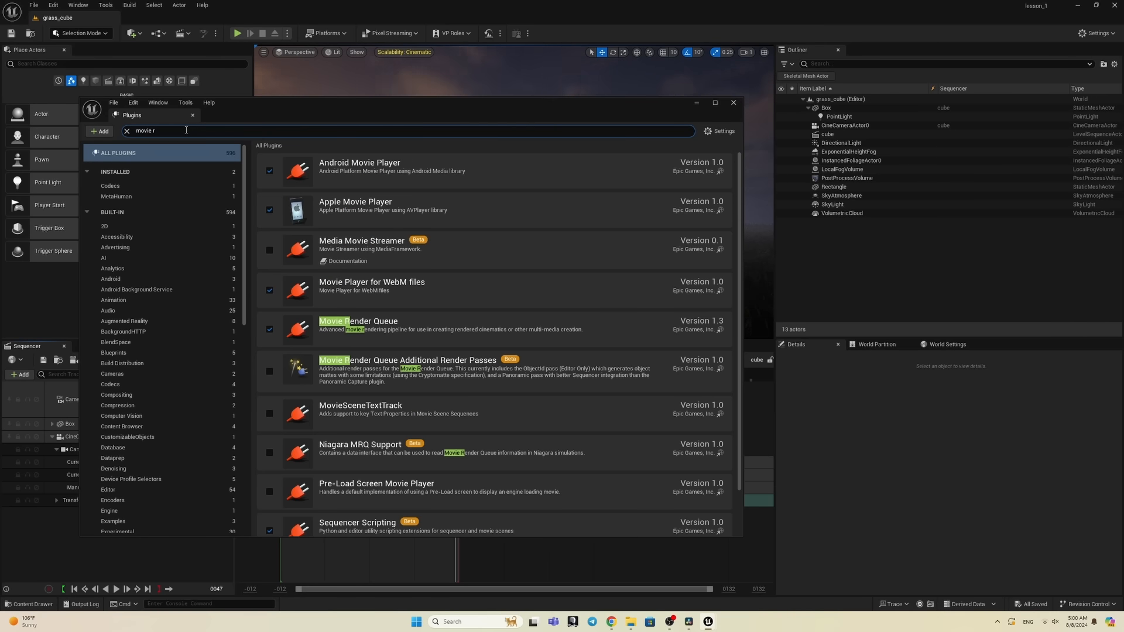
pyautogui.write('e')
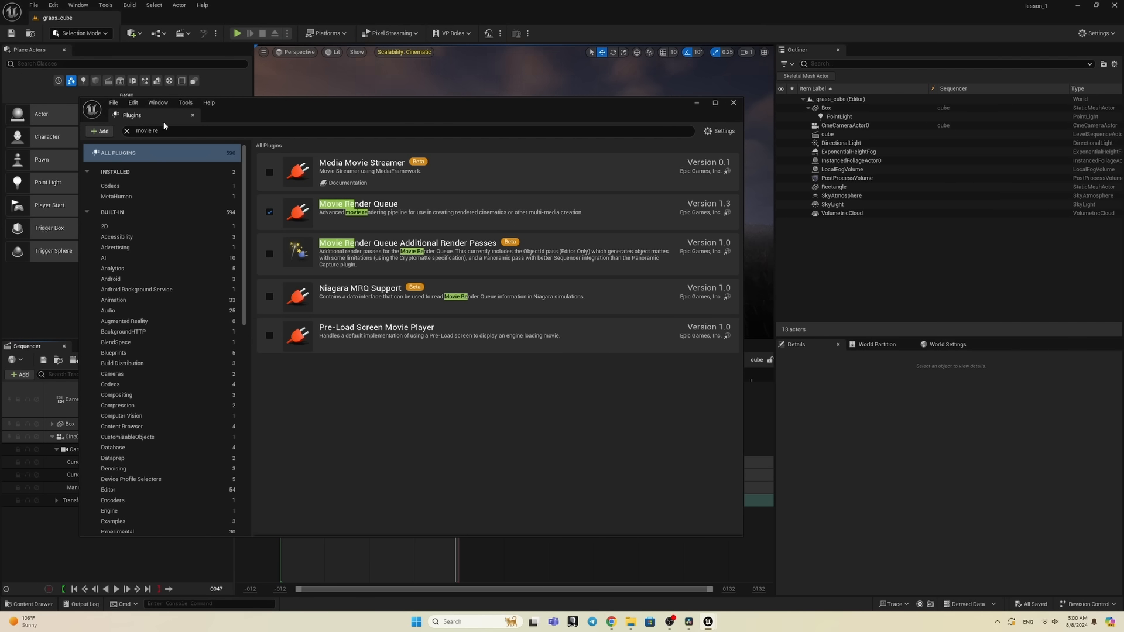
# Step: Search the plugins for "apple pro" to check the Apple ProRes Media plugin, and close the plugins browser
pyautogui.click(185, 131)
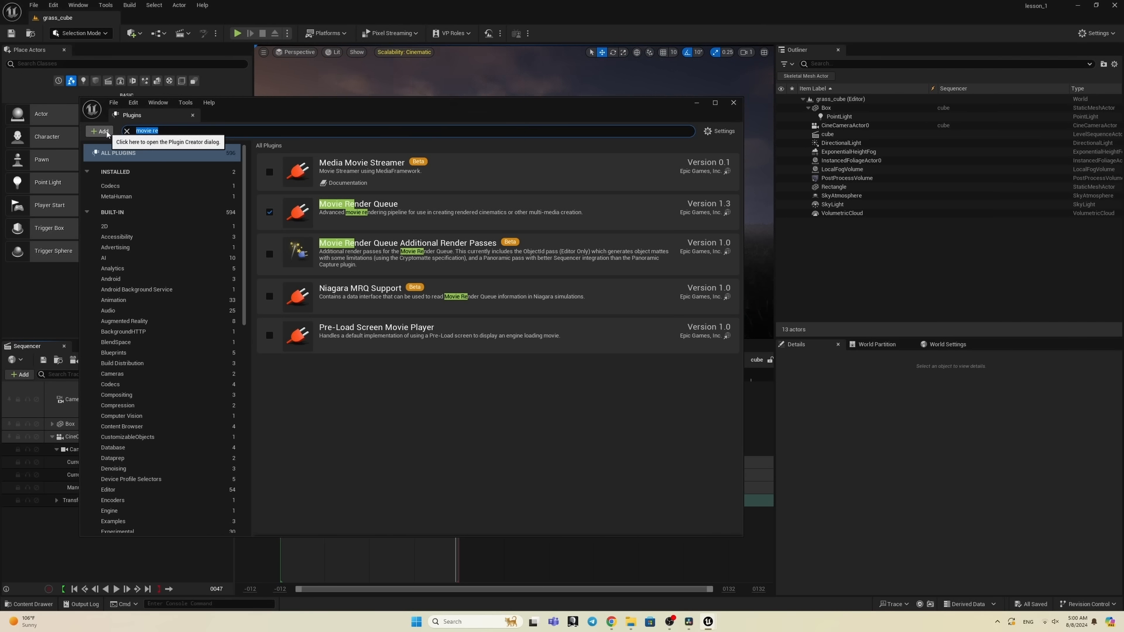
pyautogui.write('apple pro')
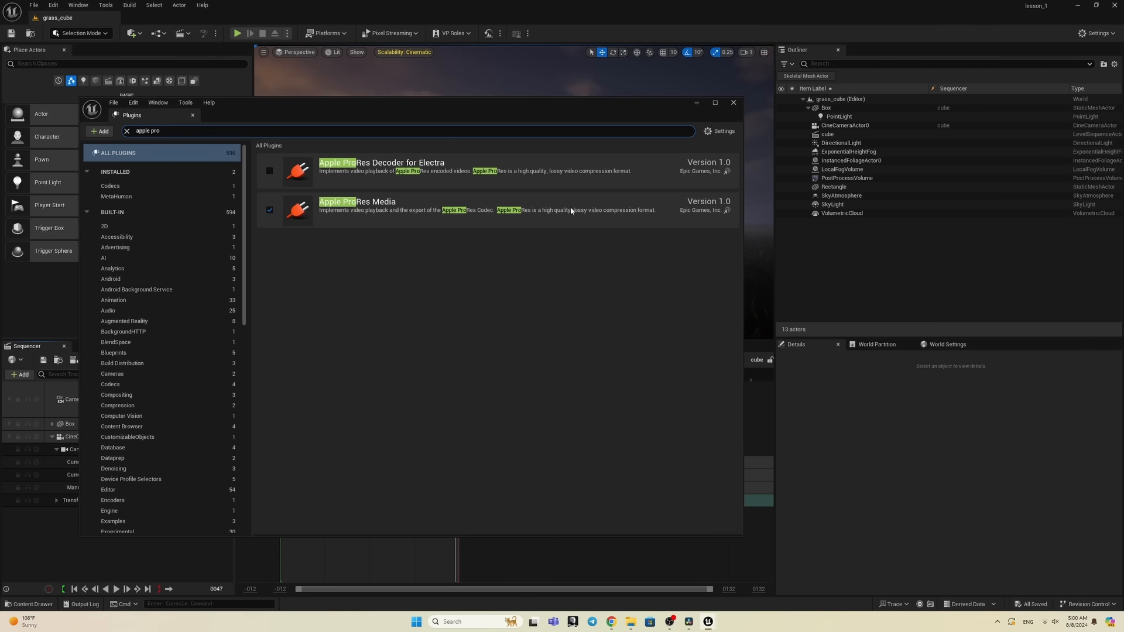
pyautogui.click(735, 103)
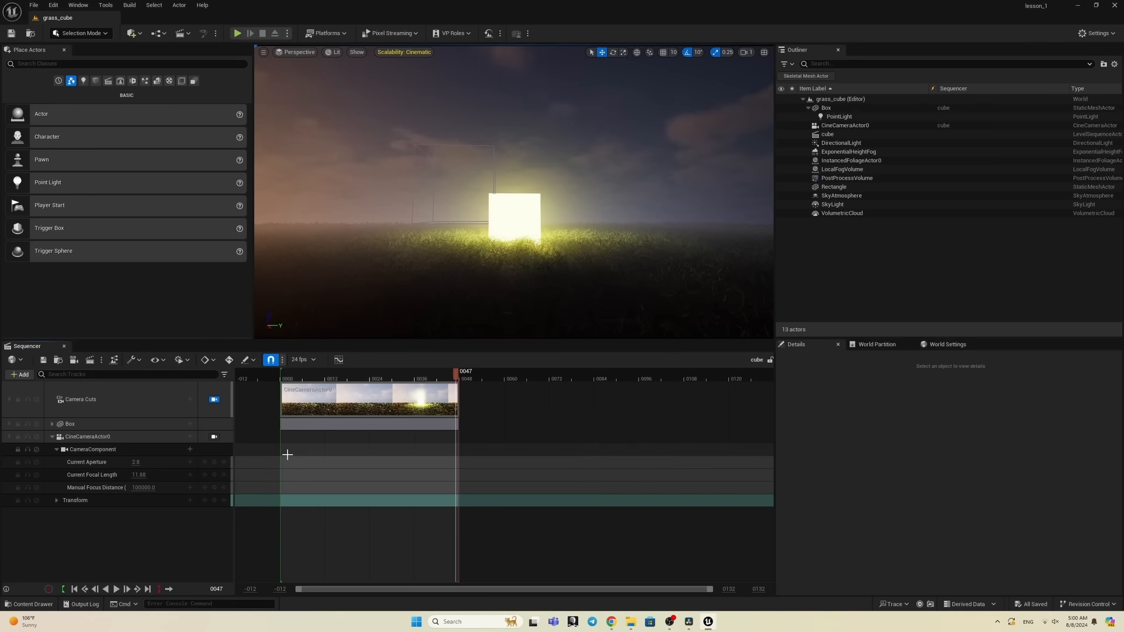
# Step: Open the cube sequence's render job configuration in Movie Render Queue and enable the custom frame rate at 24 fps (film)
pyautogui.click(91, 360)
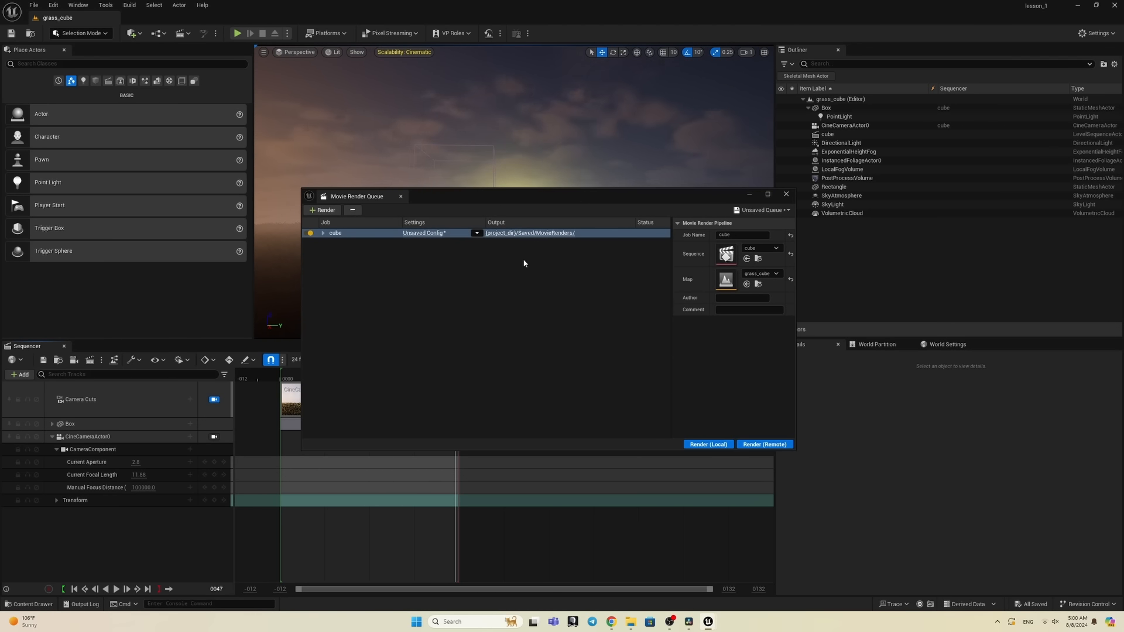
pyautogui.moveTo(575, 194); pyautogui.dragTo(465, 222)
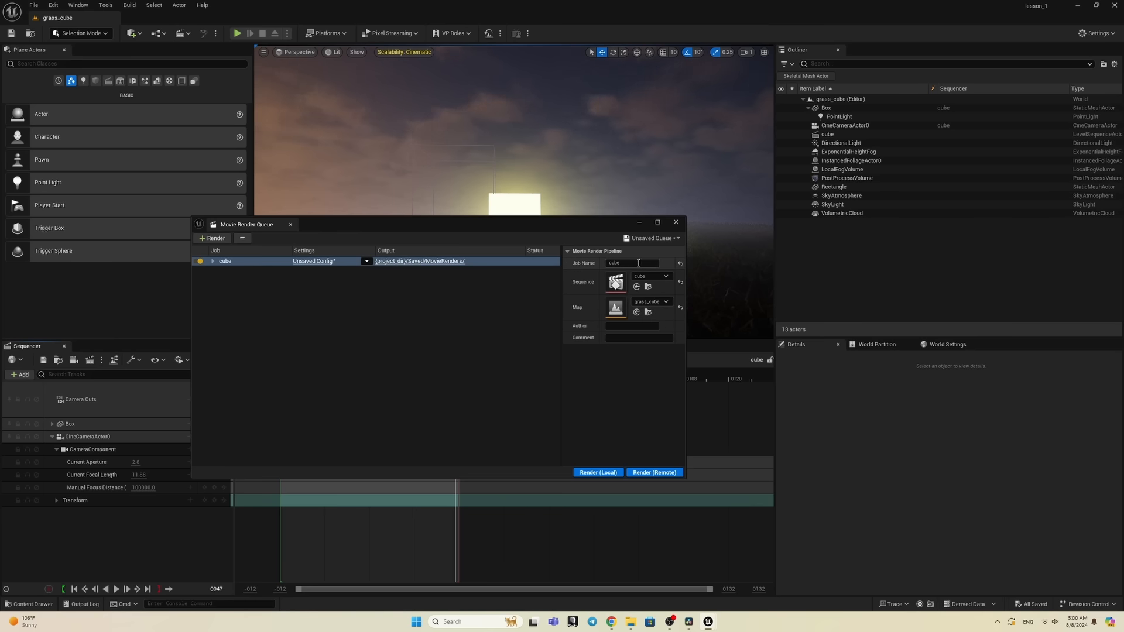
pyautogui.click(312, 261)
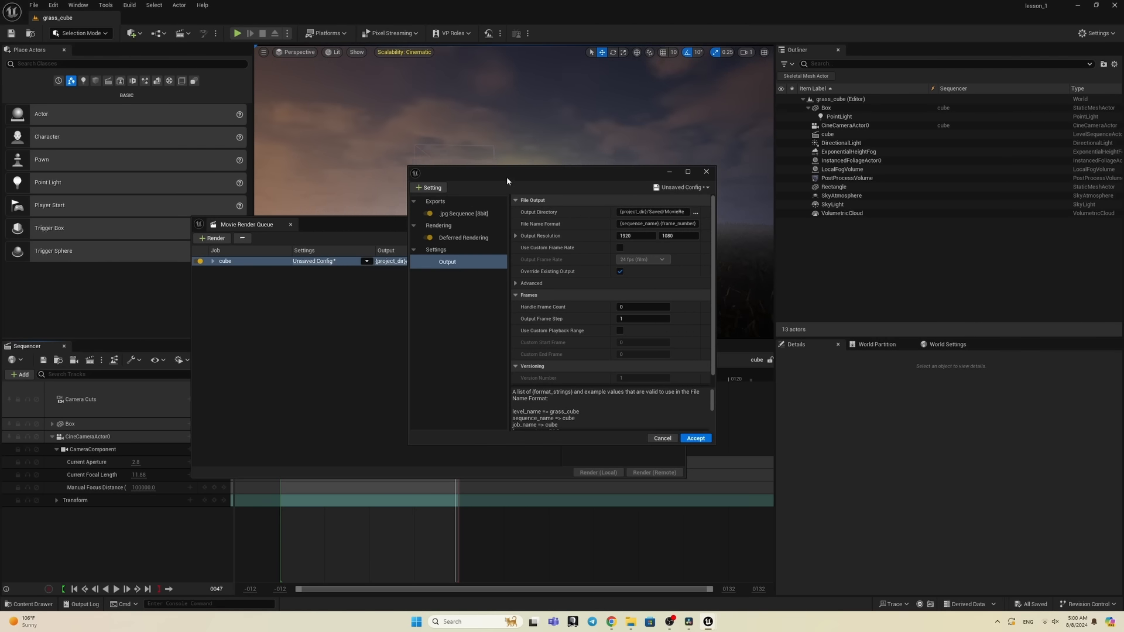
pyautogui.moveTo(507, 176); pyautogui.dragTo(344, 262)
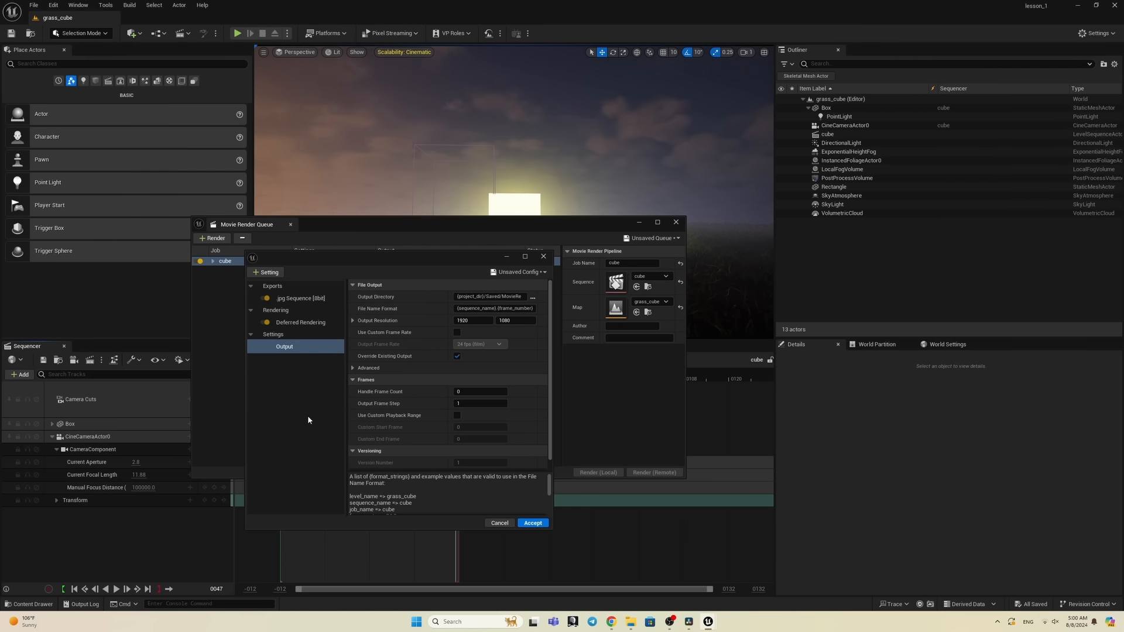
pyautogui.click(458, 332)
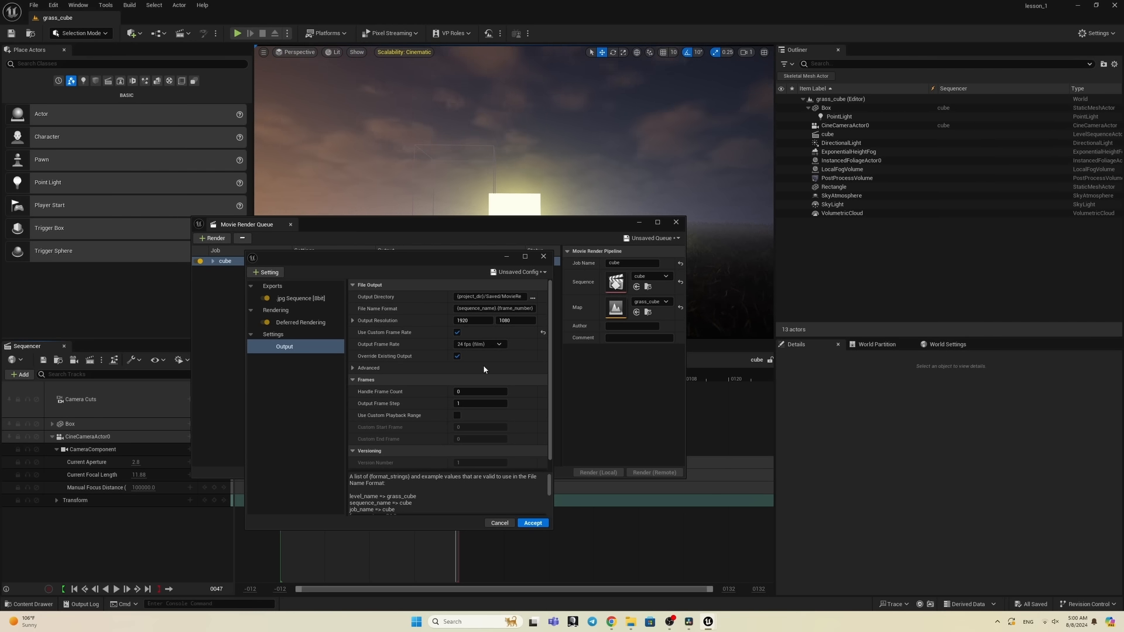
# Step: Replace the .jpg Sequence export in the render configuration with Apple ProRes [10-12bit]
pyautogui.click(299, 299)
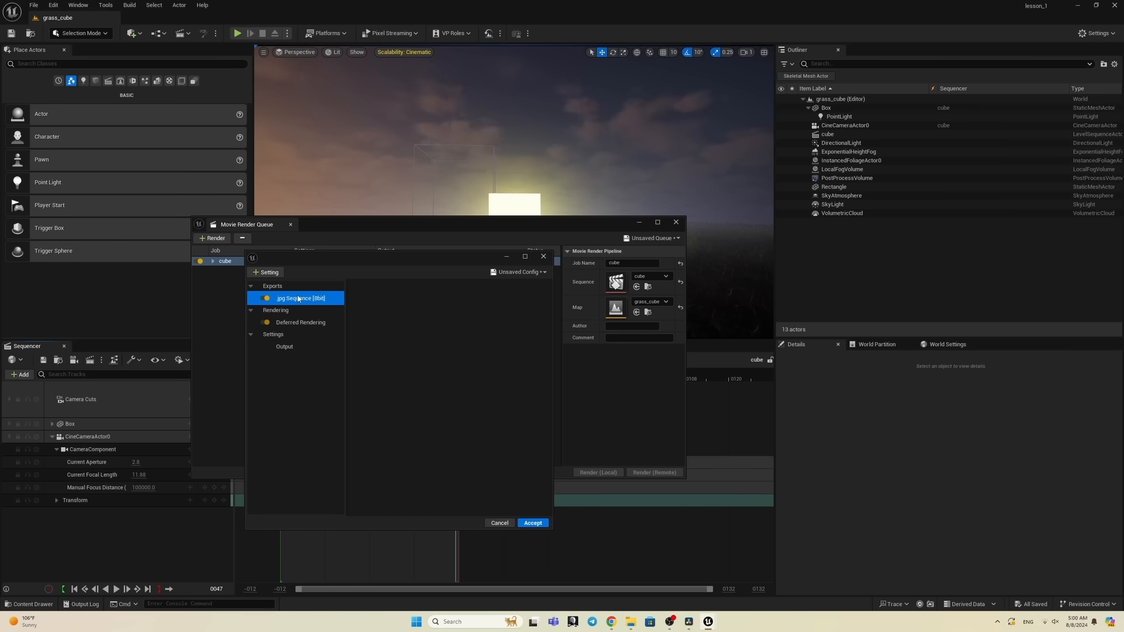
pyautogui.click(280, 275)
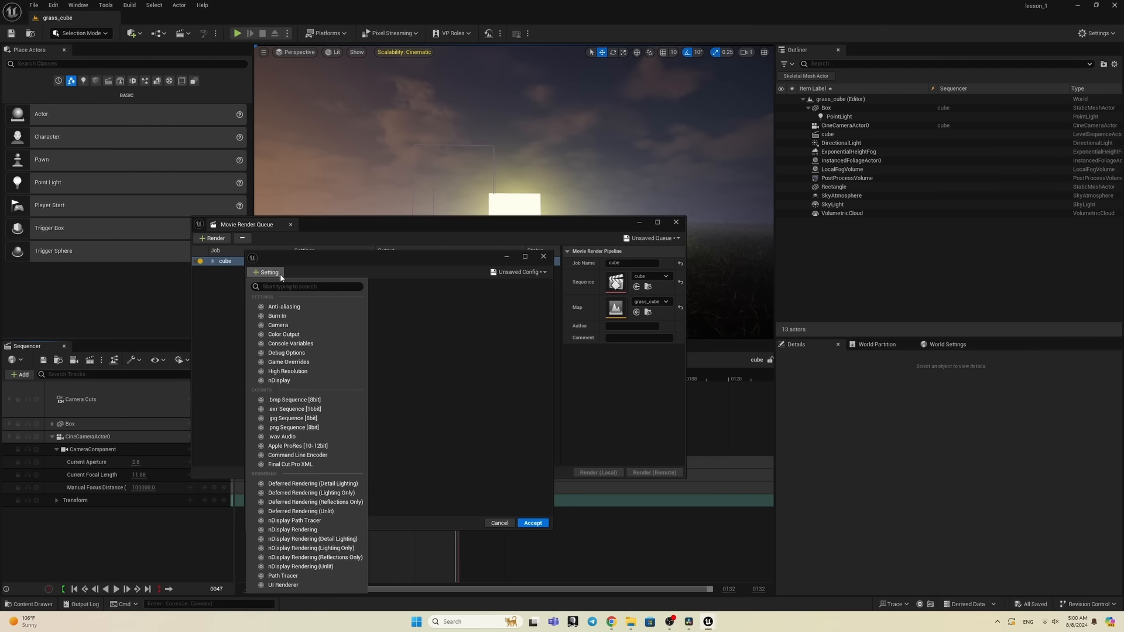
pyautogui.click(290, 428)
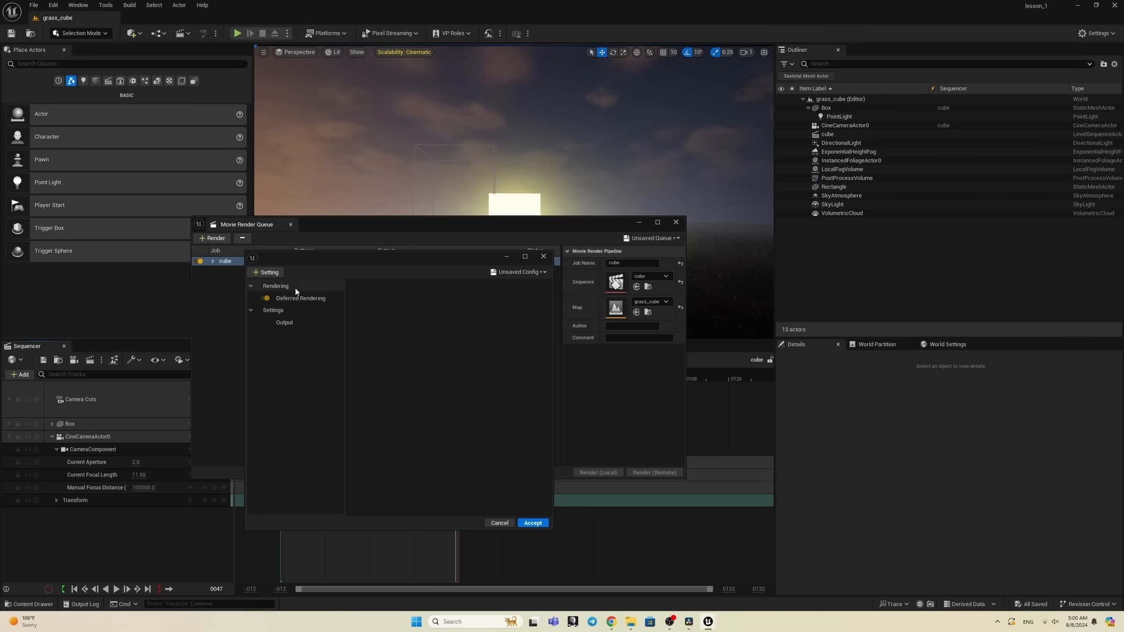
pyautogui.click(274, 273)
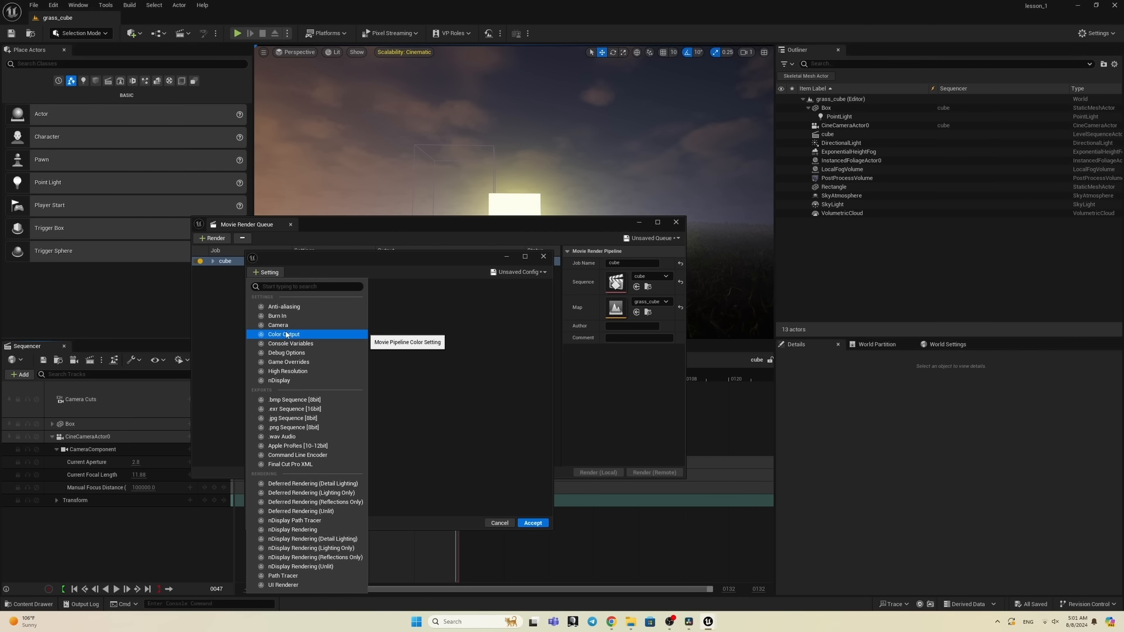
pyautogui.click(321, 446)
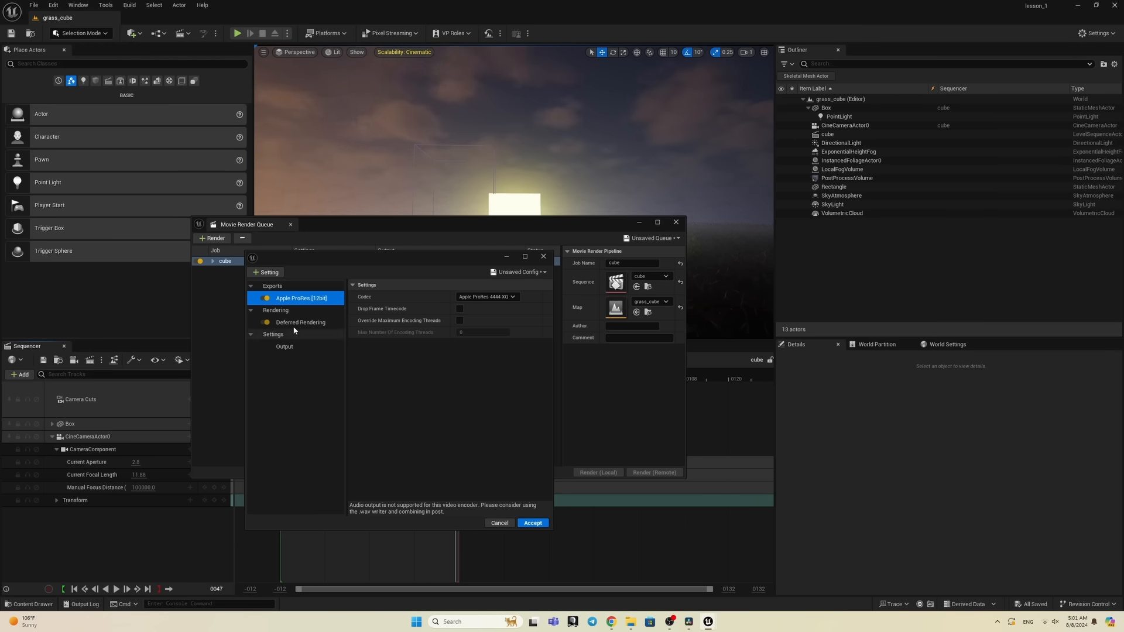
# Step: Add an Anti-aliasing setting to the render configuration and accept the configuration
pyautogui.click(269, 273)
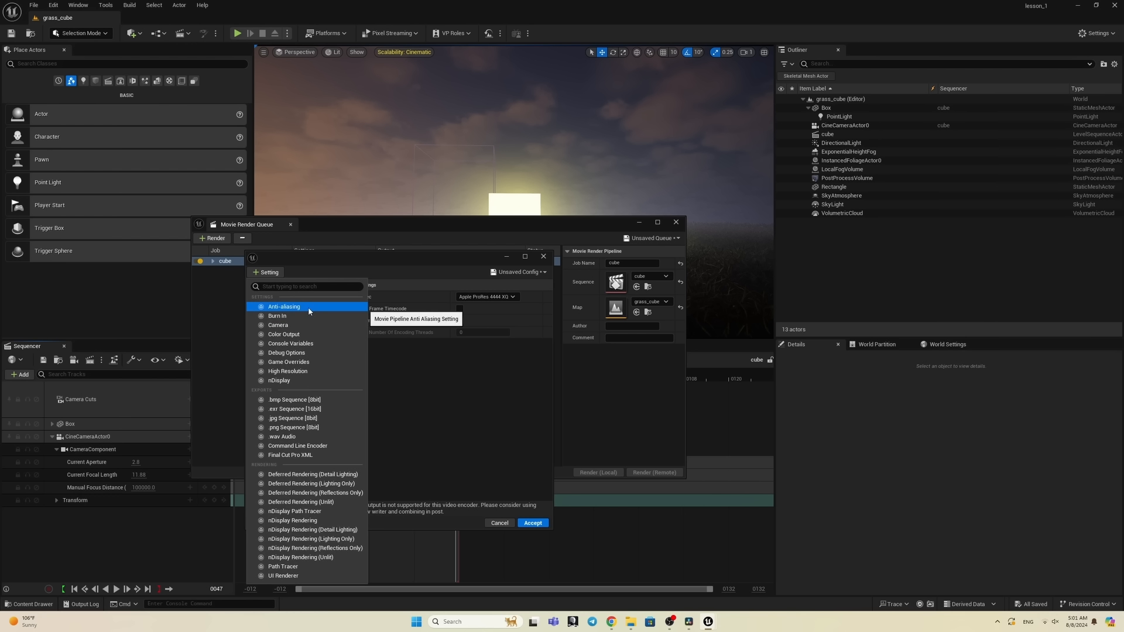
pyautogui.click(308, 307)
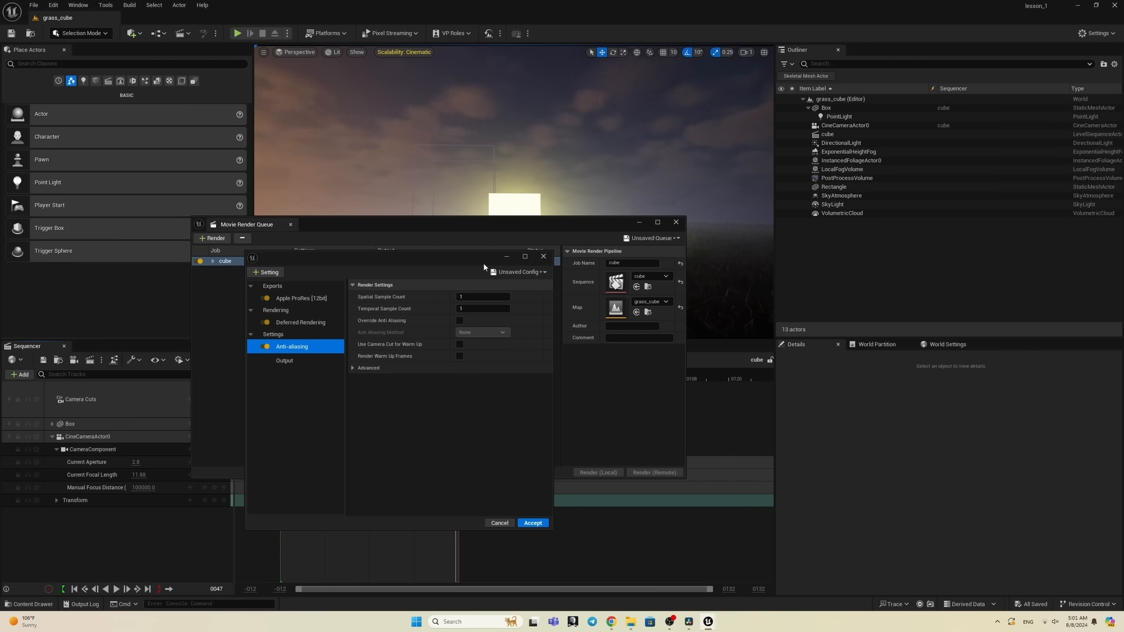
pyautogui.moveTo(426, 230); pyautogui.dragTo(604, 383)
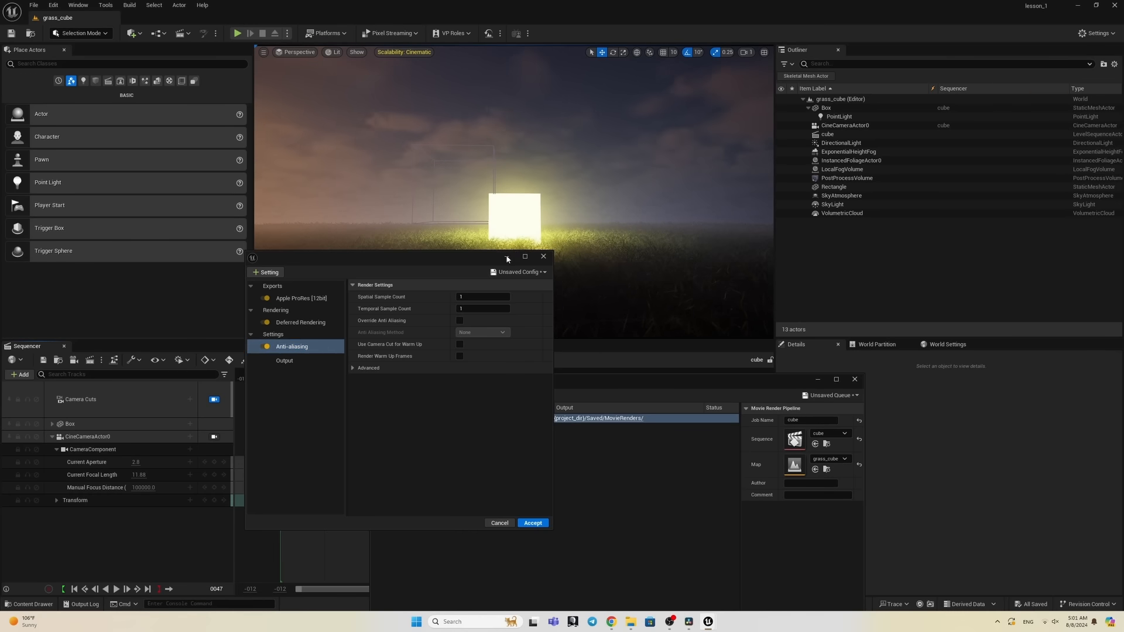
pyautogui.click(533, 523)
# Step: Find the anti-aliasing options in the project settings and set Anti-Aliasing Method to Fast Approximate Anti-Aliasing (FXAA)
pyautogui.click(54, 4)
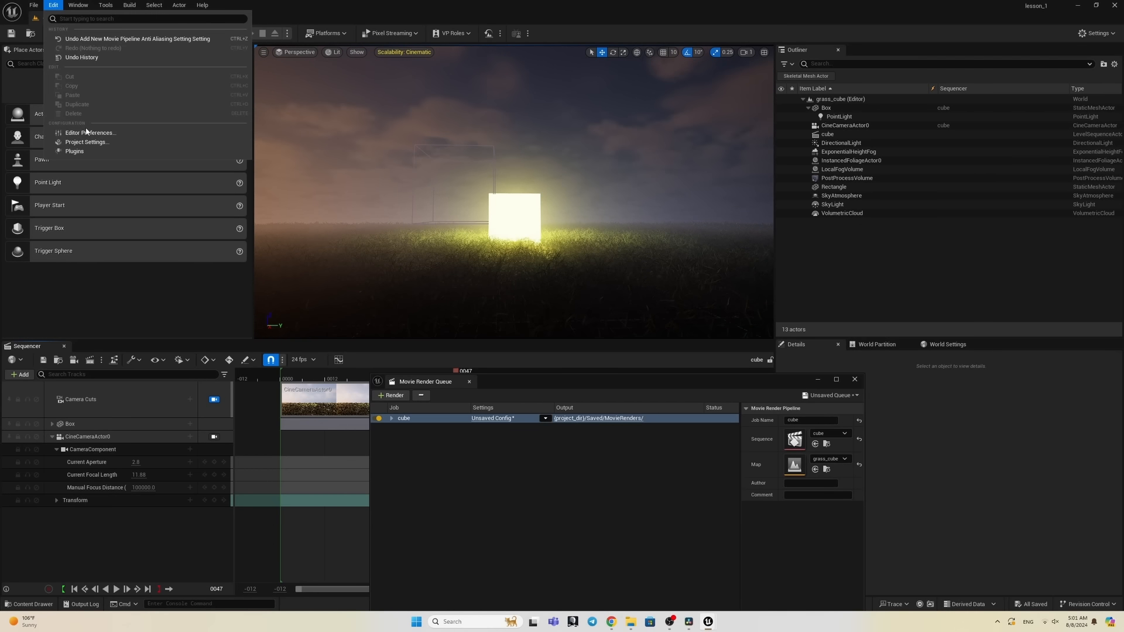
pyautogui.click(93, 145)
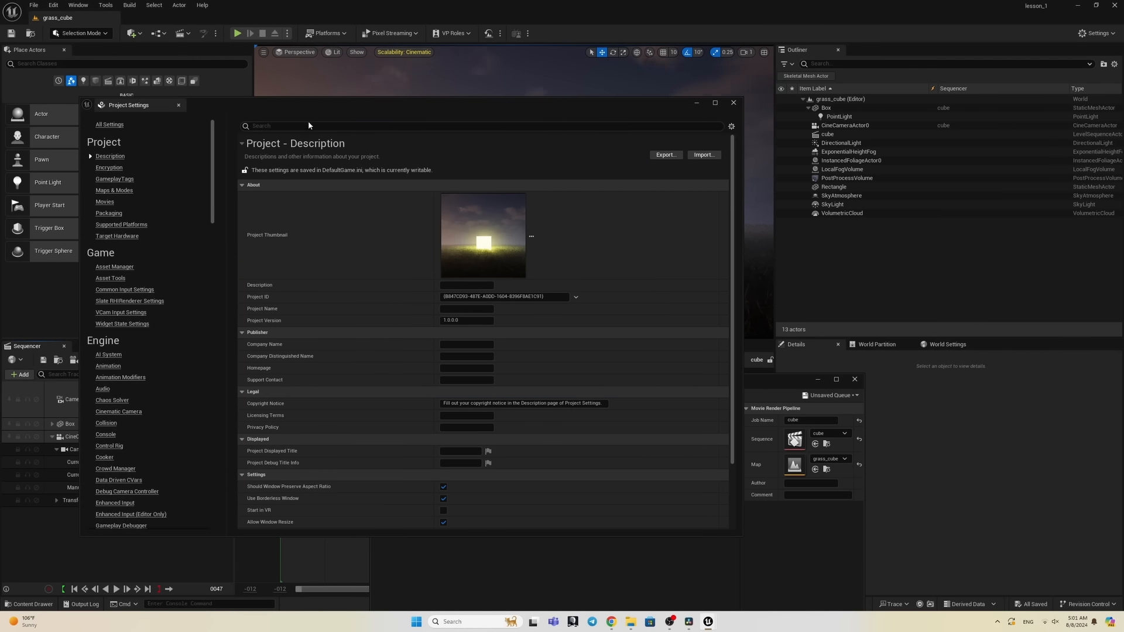
pyautogui.write('anti')
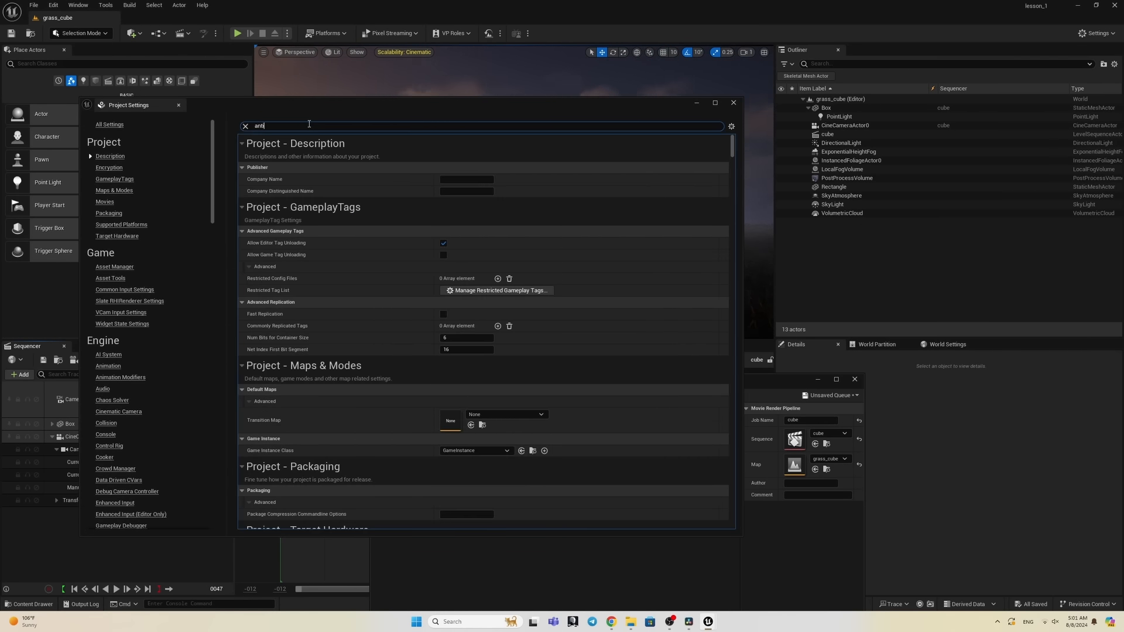
pyautogui.click(489, 203)
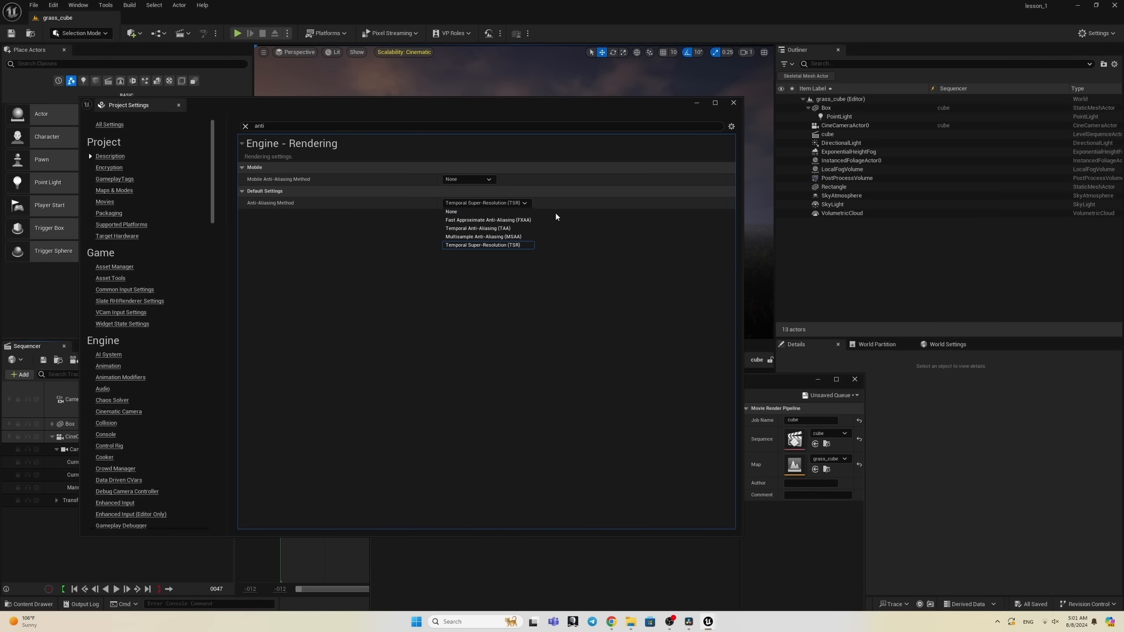
pyautogui.click(523, 220)
# Step: Set the project's default Anti-Aliasing Method to None while keeping the viewport uncovered, and close the project settings
pyautogui.moveTo(615, 109); pyautogui.dragTo(565, 375)
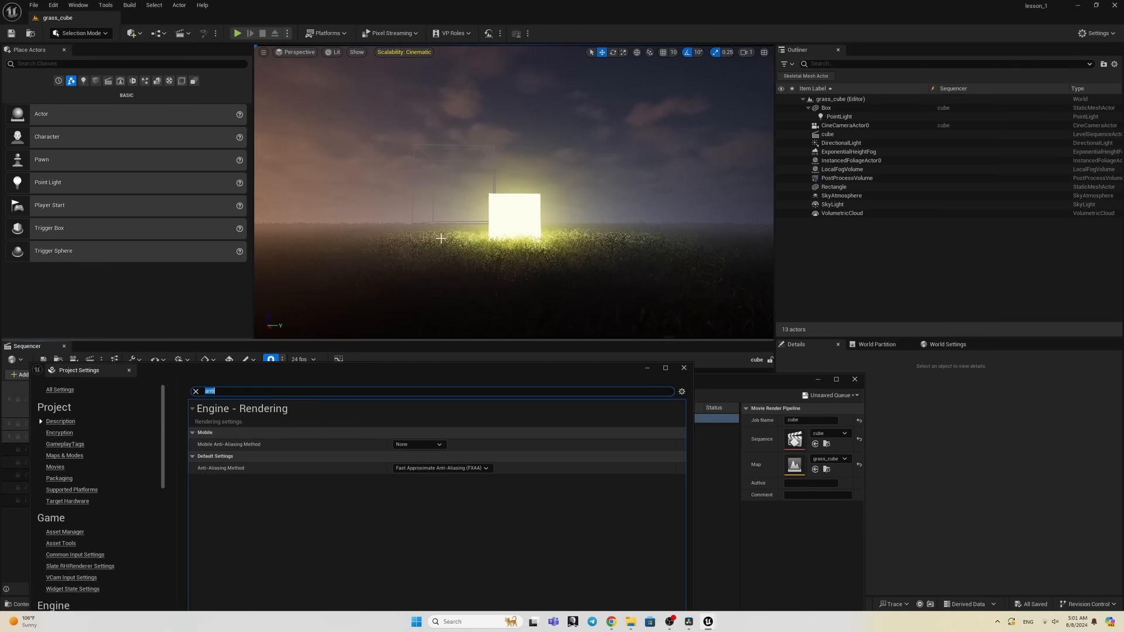
pyautogui.click(463, 468)
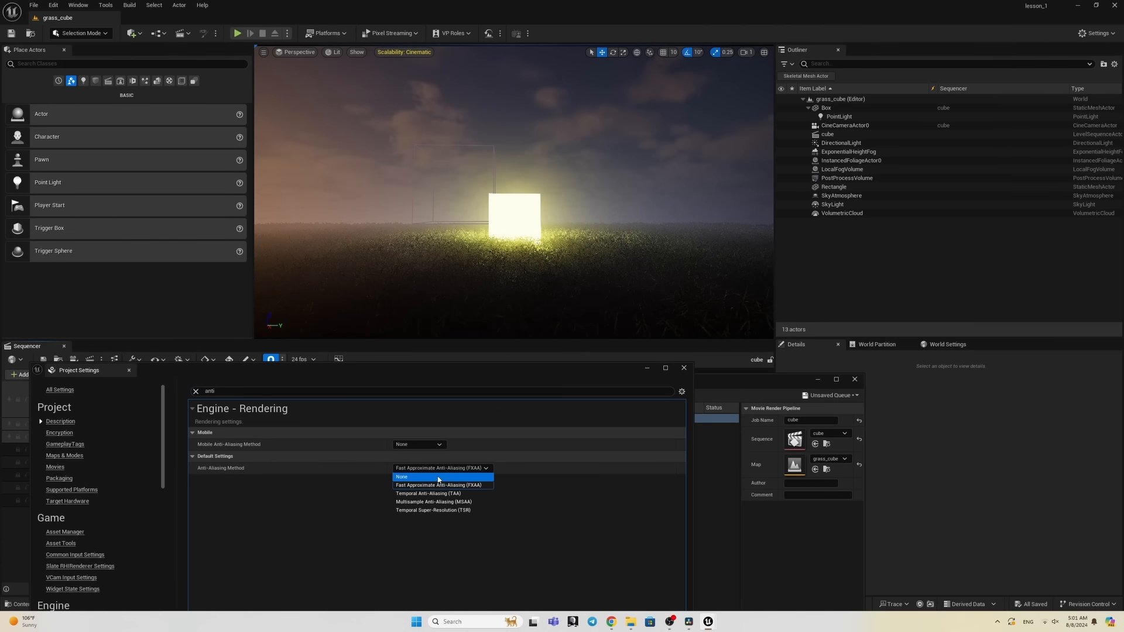
pyautogui.click(435, 481)
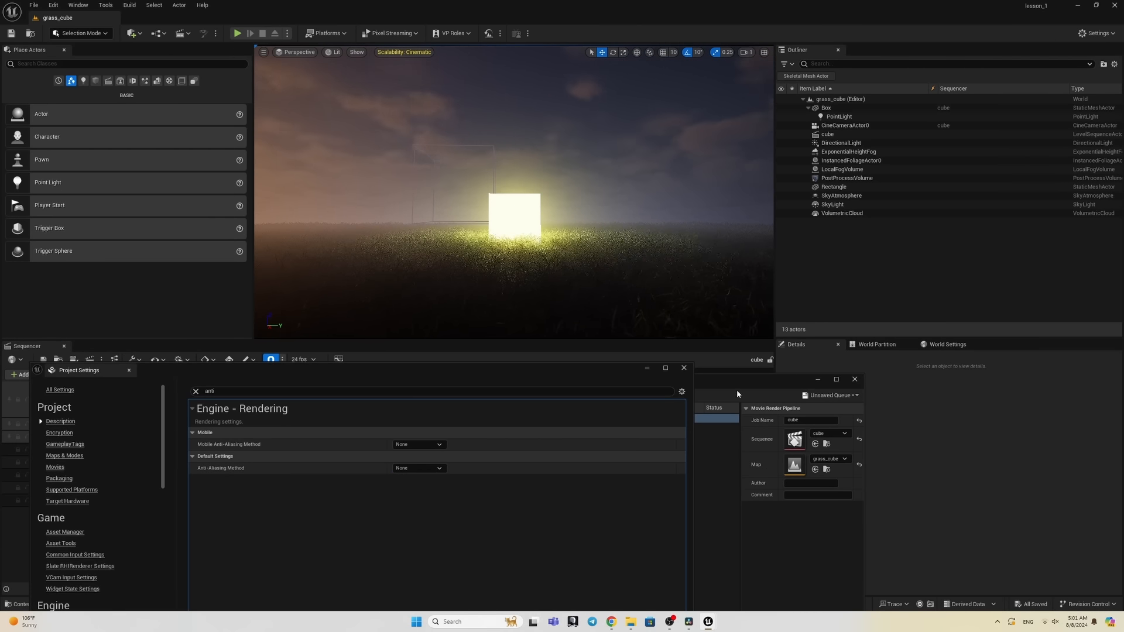
pyautogui.click(684, 369)
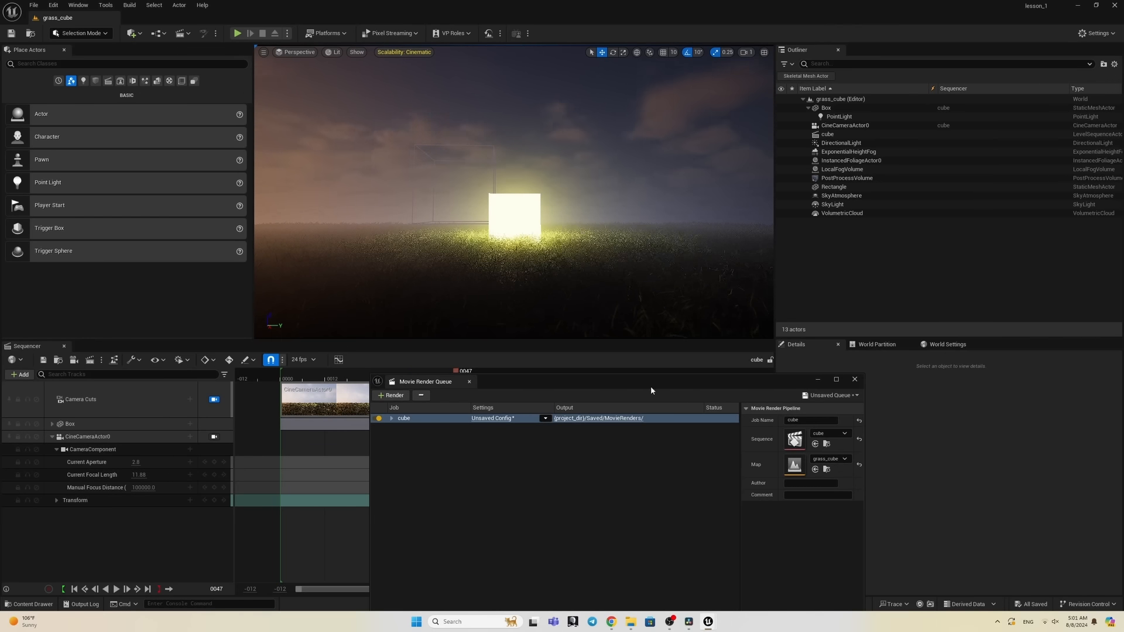
# Step: Close the Movie Render Queue, unlock the viewport from the camera cuts, and view the glowing cube and sun up close
pyautogui.click(855, 379)
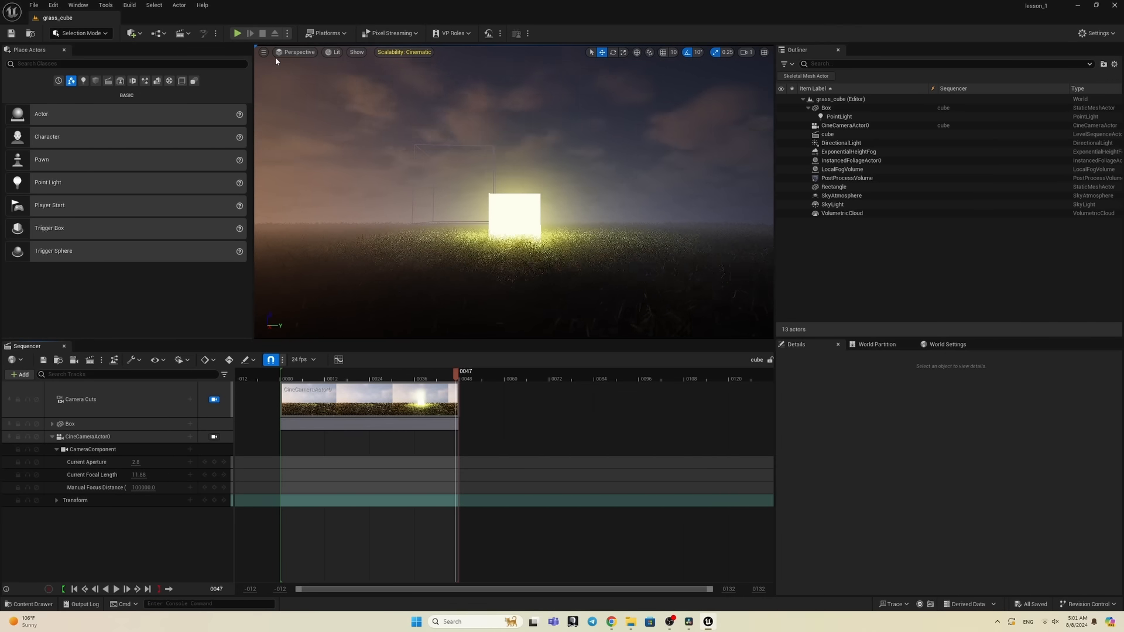
pyautogui.click(292, 53)
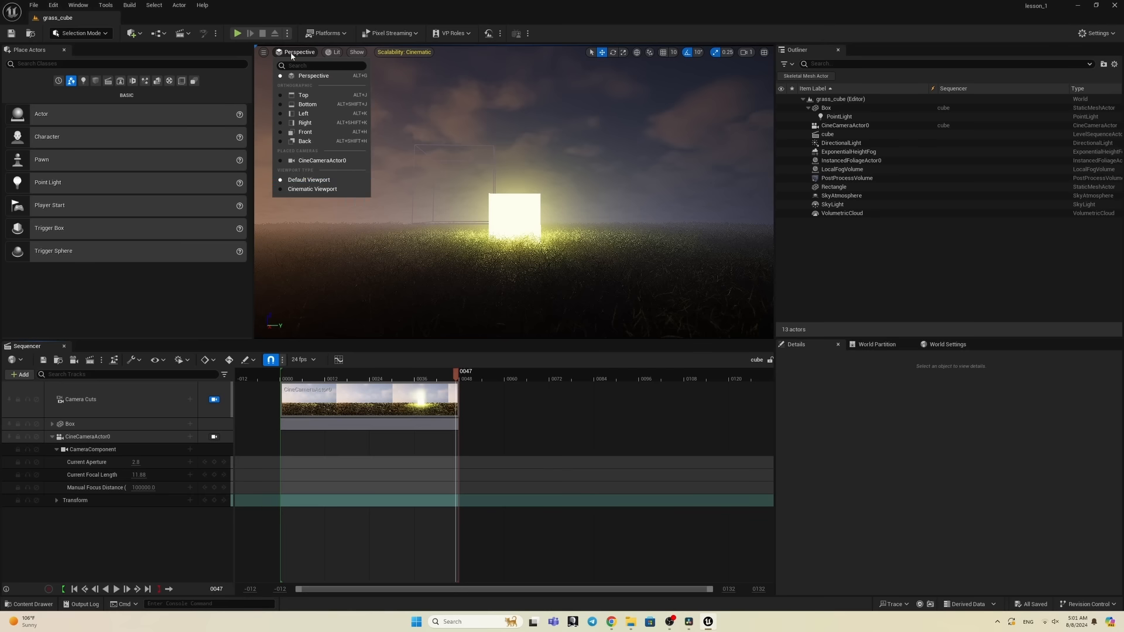
pyautogui.click(323, 184)
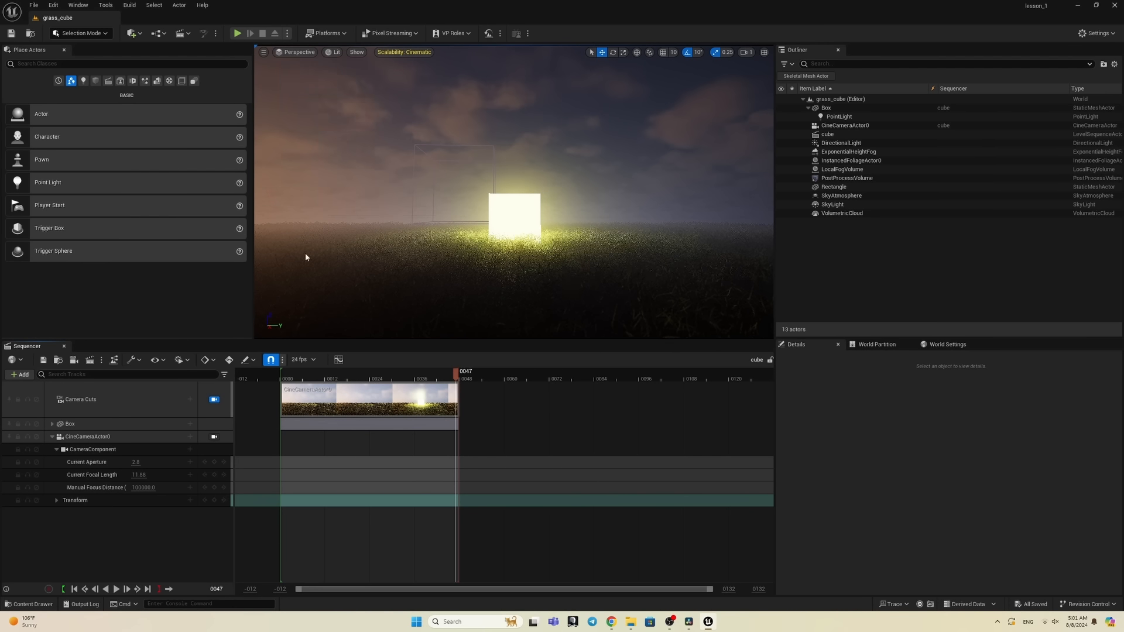
pyautogui.click(215, 399)
pyautogui.scroll(6, 543, 210)
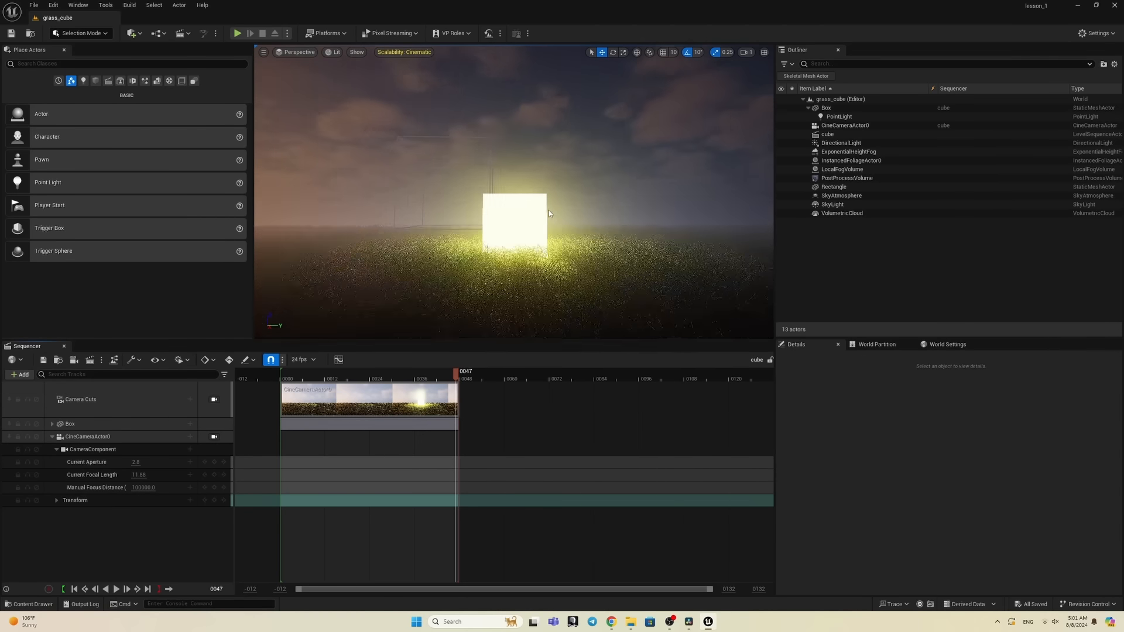
pyautogui.scroll(2, 541, 210)
pyautogui.moveTo(542, 210); pyautogui.dragTo(277, 146, button='right')
pyautogui.scroll(1, 397, 205)
pyautogui.scroll(2, 397, 205)
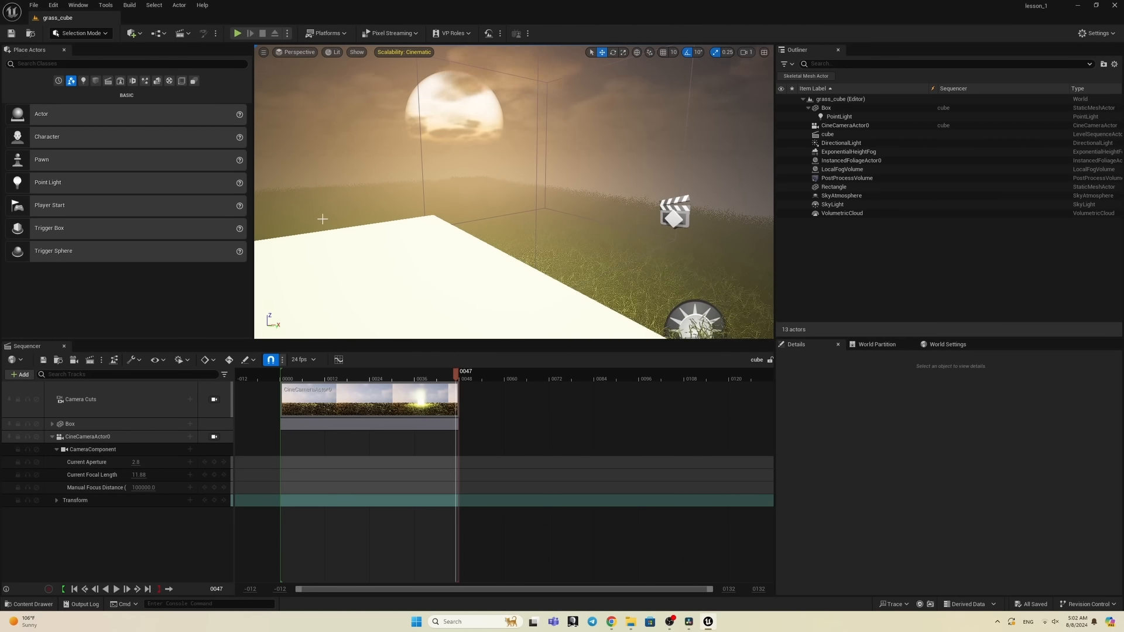
pyautogui.scroll(1, 321, 219)
pyautogui.scroll(-1, 321, 217)
pyautogui.moveTo(321, 217); pyautogui.dragTo(284, 239, button='right')
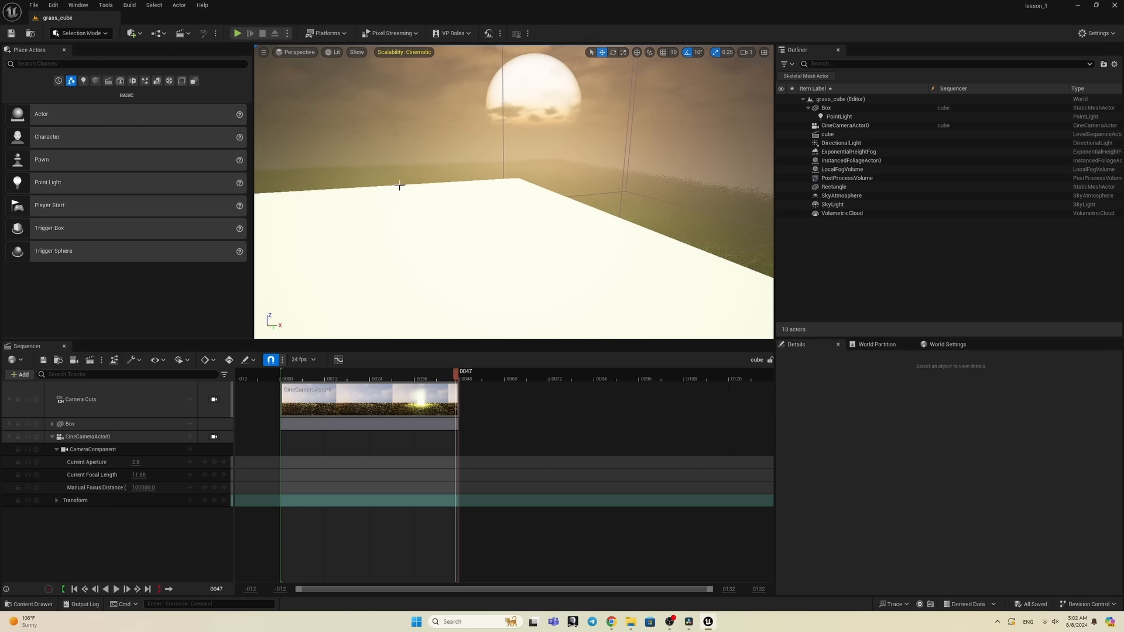
# Step: Find the anti-aliasing options in the project settings, set the default Anti-Aliasing Method to Temporal Super-Resolution (TSR), and close the settings
pyautogui.click(53, 5)
pyautogui.click(89, 144)
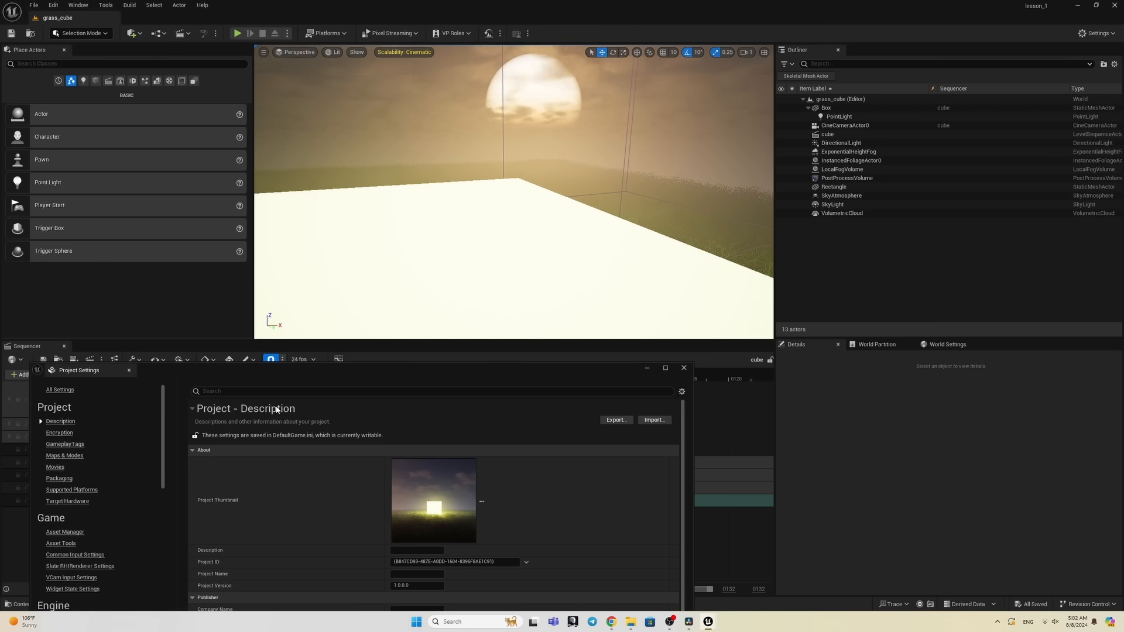
pyautogui.click(367, 393)
pyautogui.write('an')
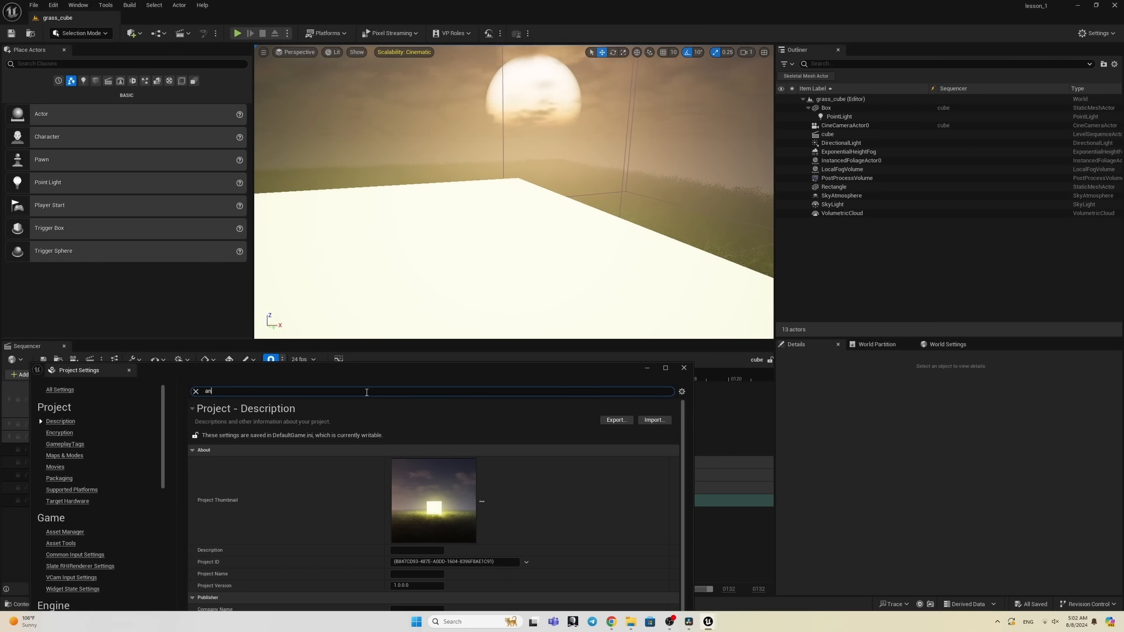
pyautogui.write('ti')
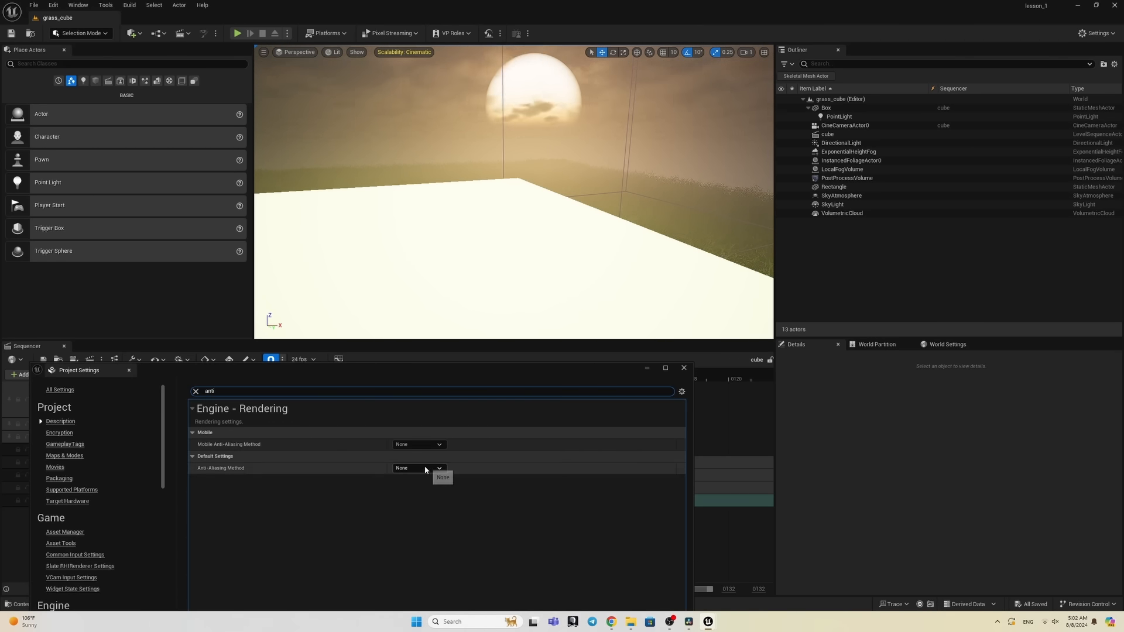
pyautogui.click(438, 468)
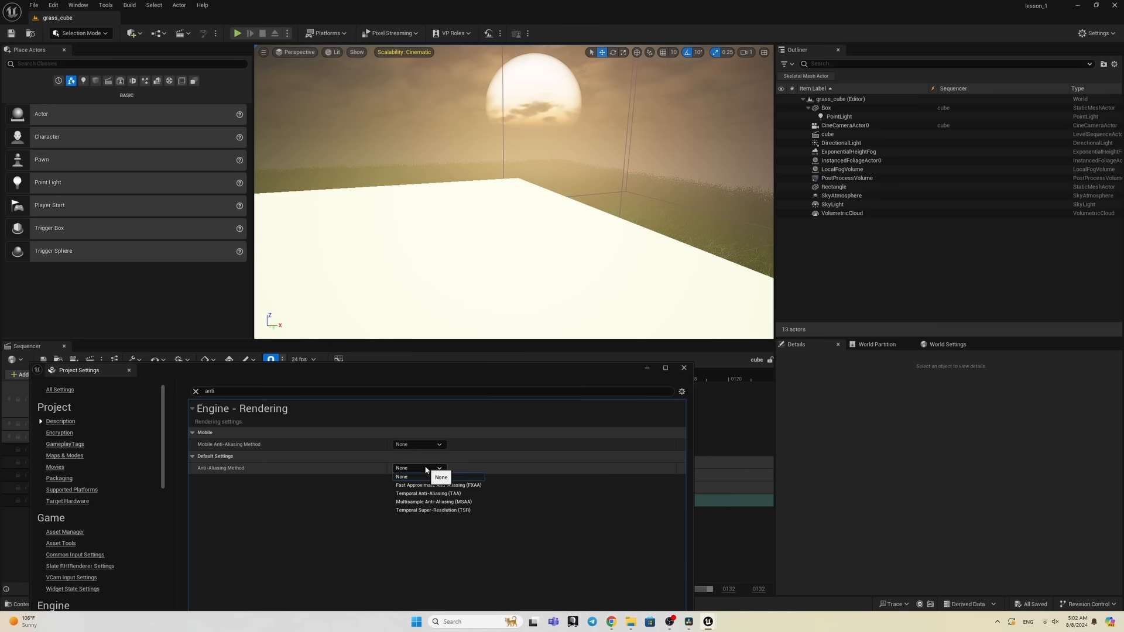
pyautogui.click(459, 511)
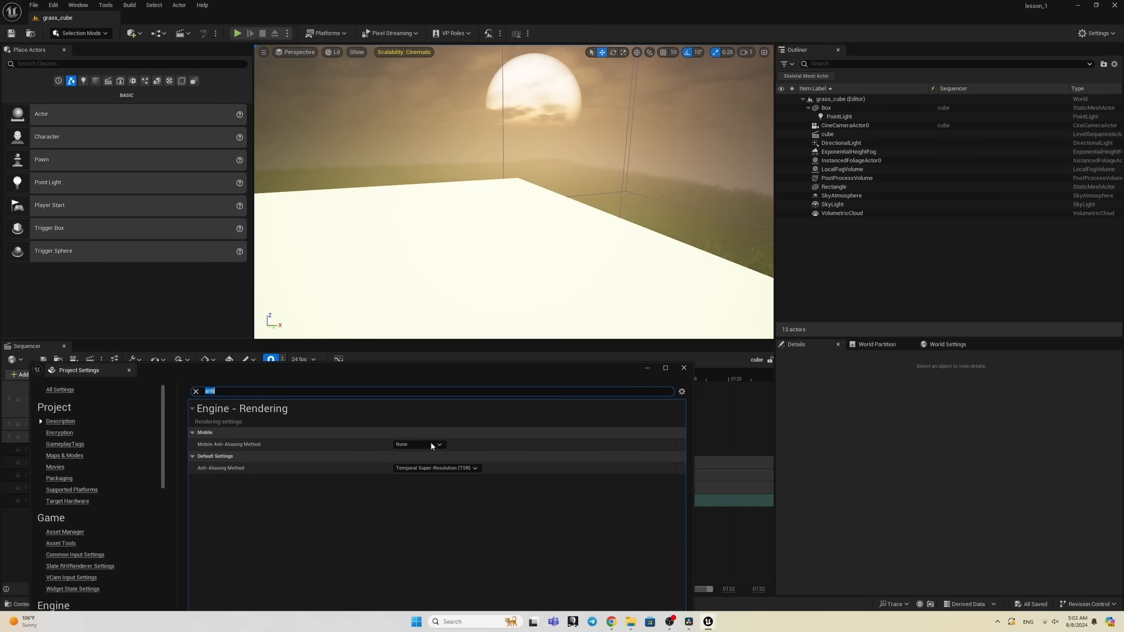
pyautogui.click(684, 368)
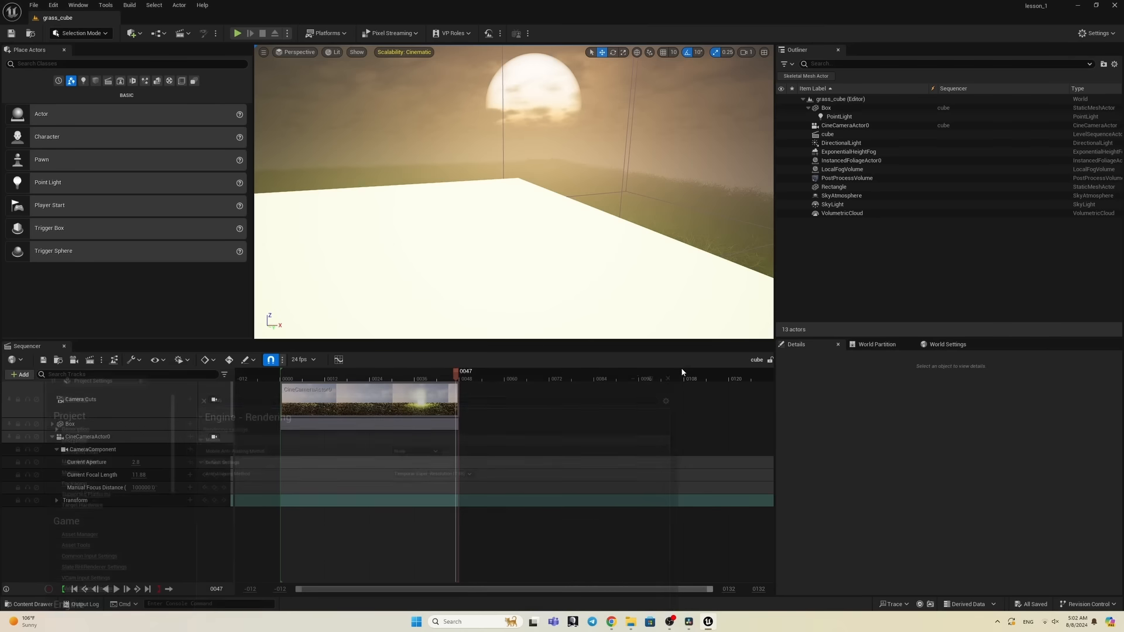
# Step: Reopen the cube job's render configuration and replace its .jpg Sequence export with Apple ProRes [10-12bit]
pyautogui.click(91, 361)
pyautogui.click(488, 419)
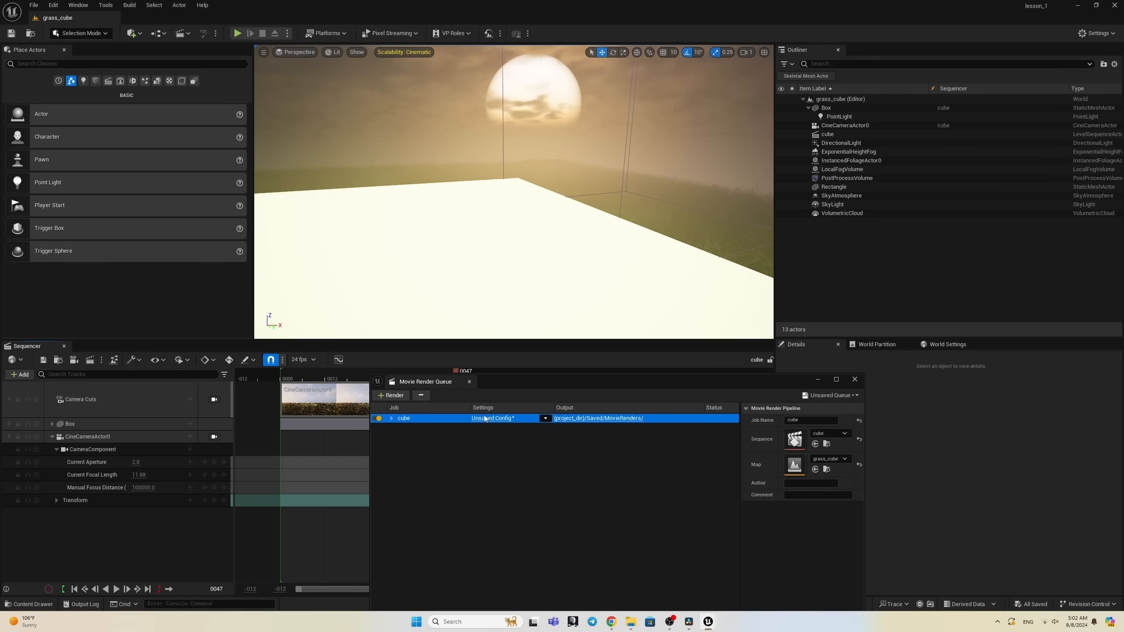
pyautogui.click(487, 420)
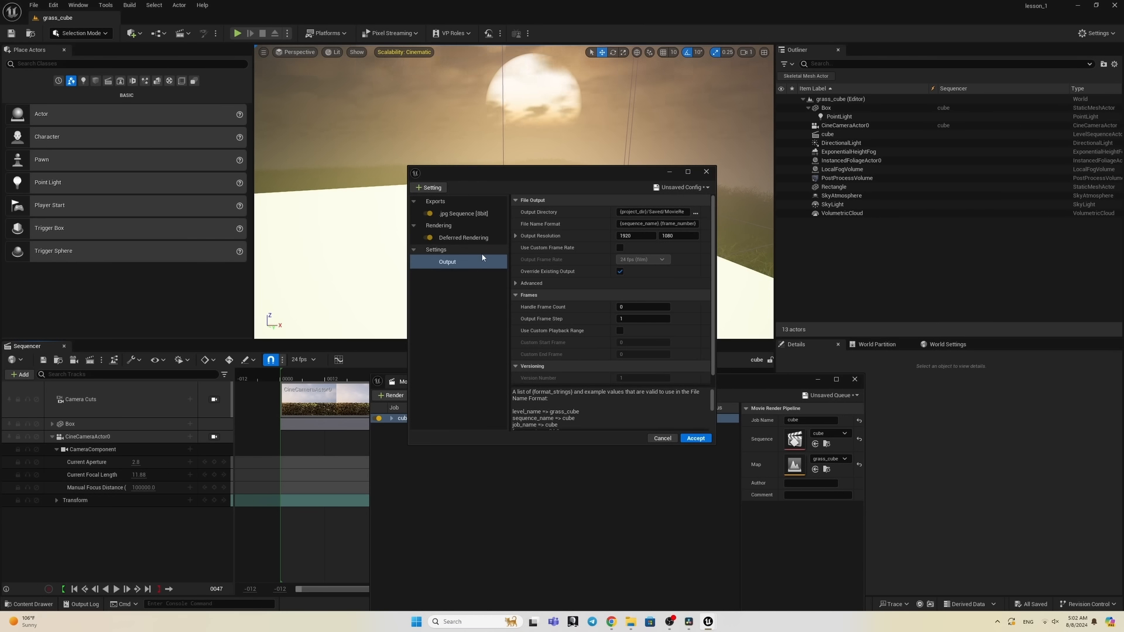
pyautogui.click(459, 215)
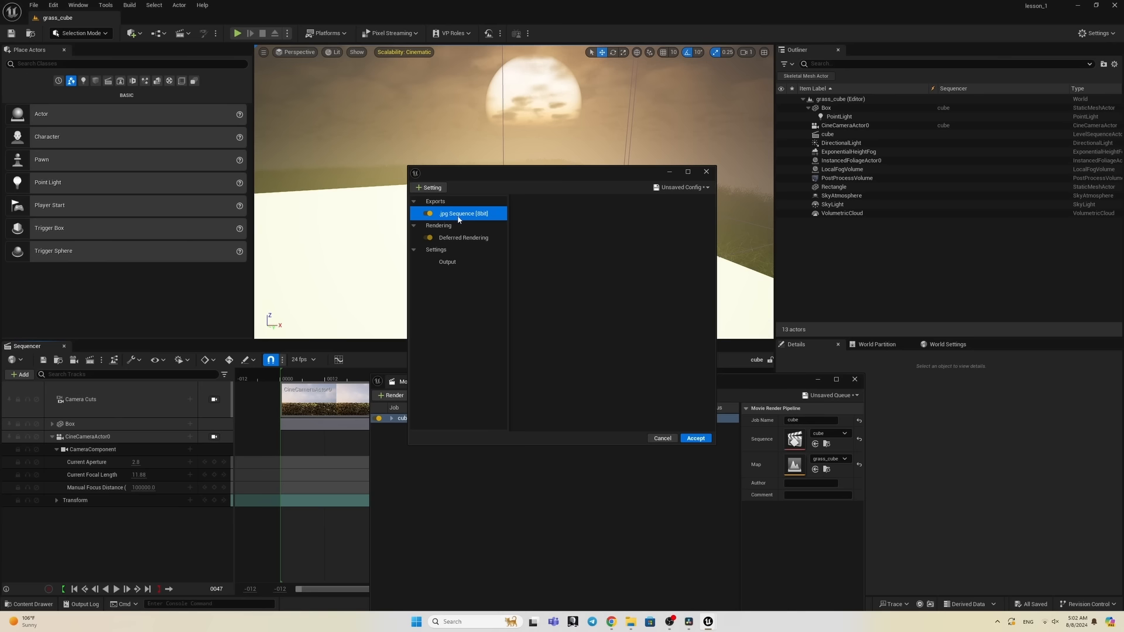
pyautogui.click(433, 187)
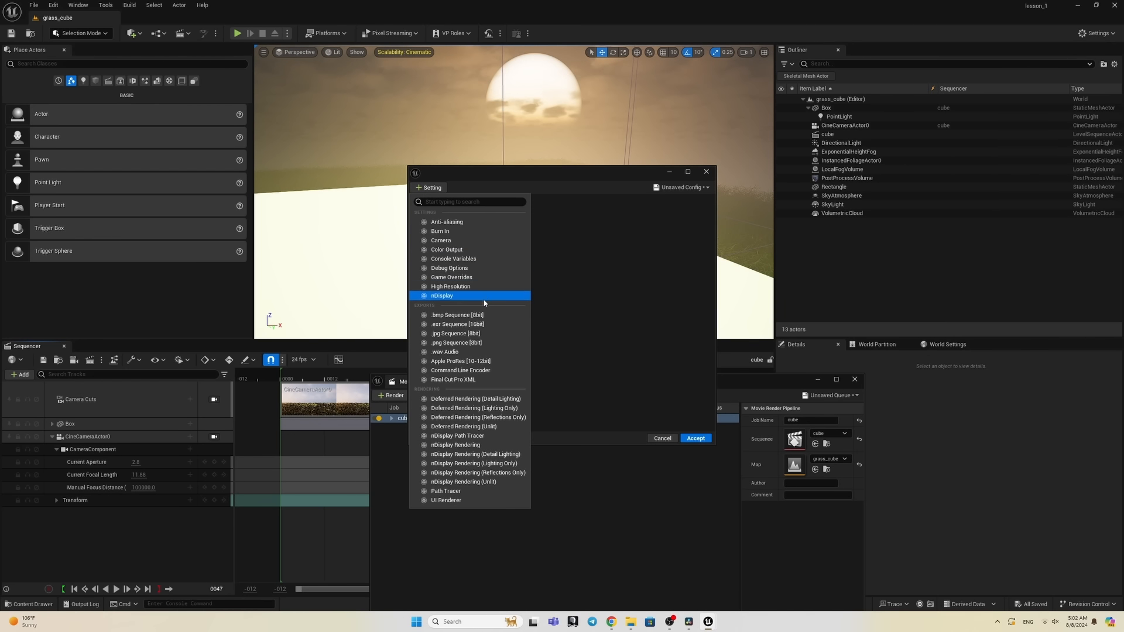
pyautogui.click(483, 361)
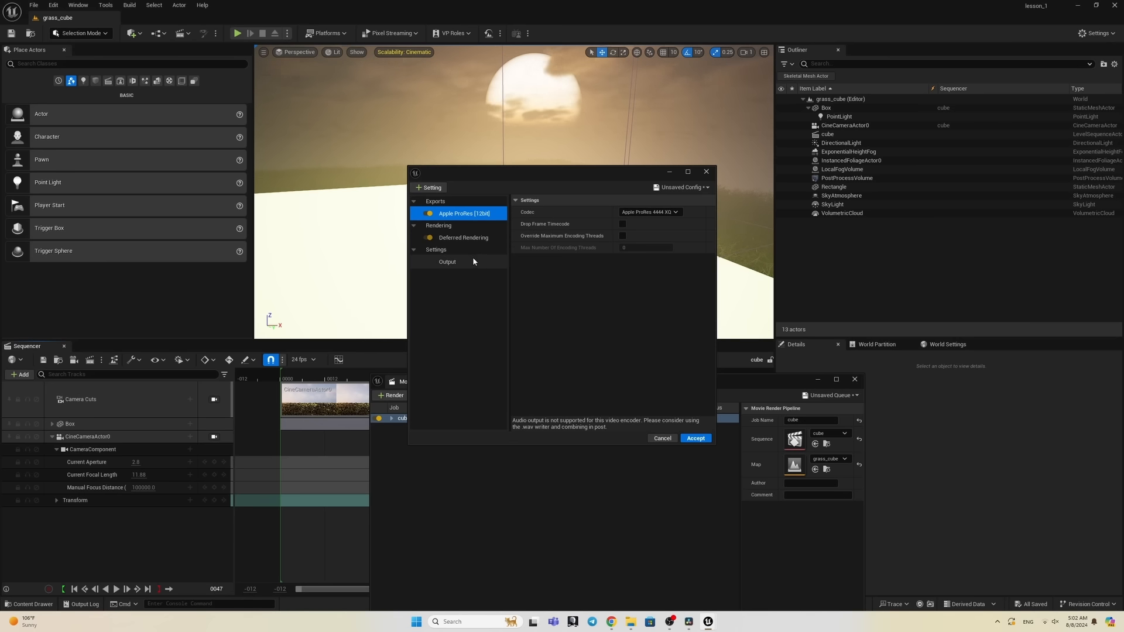
pyautogui.click(441, 188)
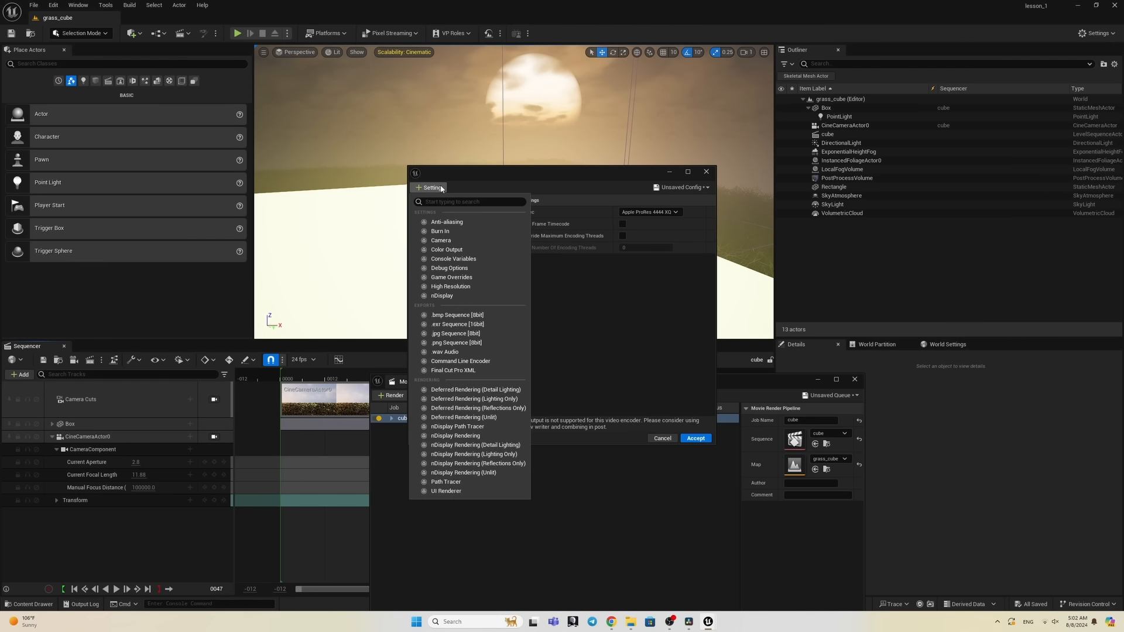
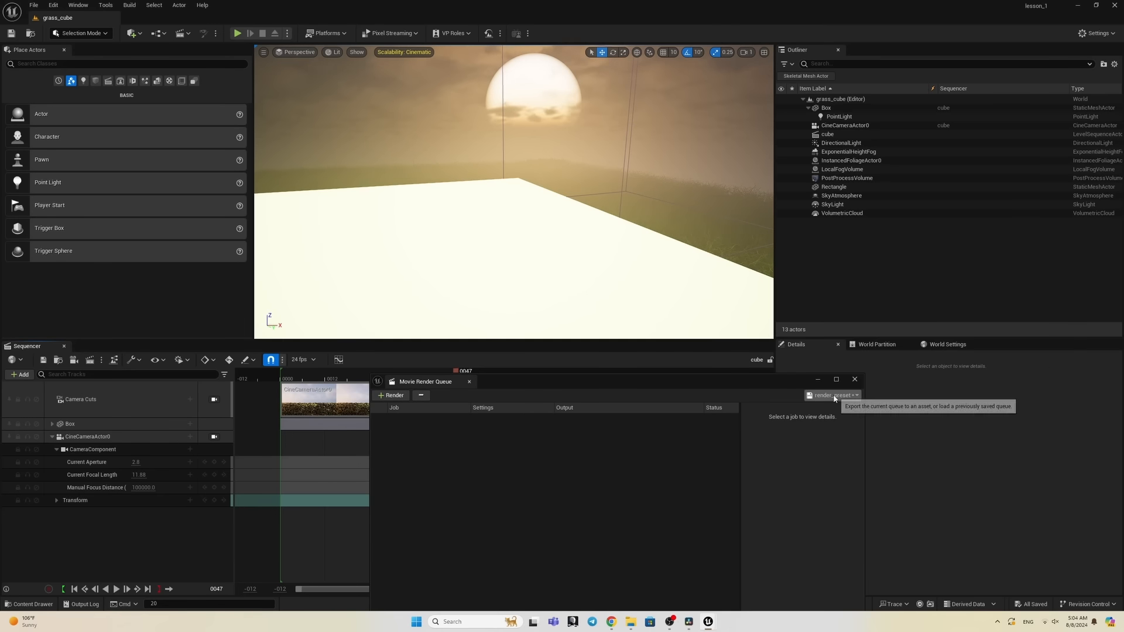
# Step: Load the saved render_preset queue, discarding the current queue's changes, and review the cube job's configuration
pyautogui.click(820, 395)
pyautogui.click(854, 243)
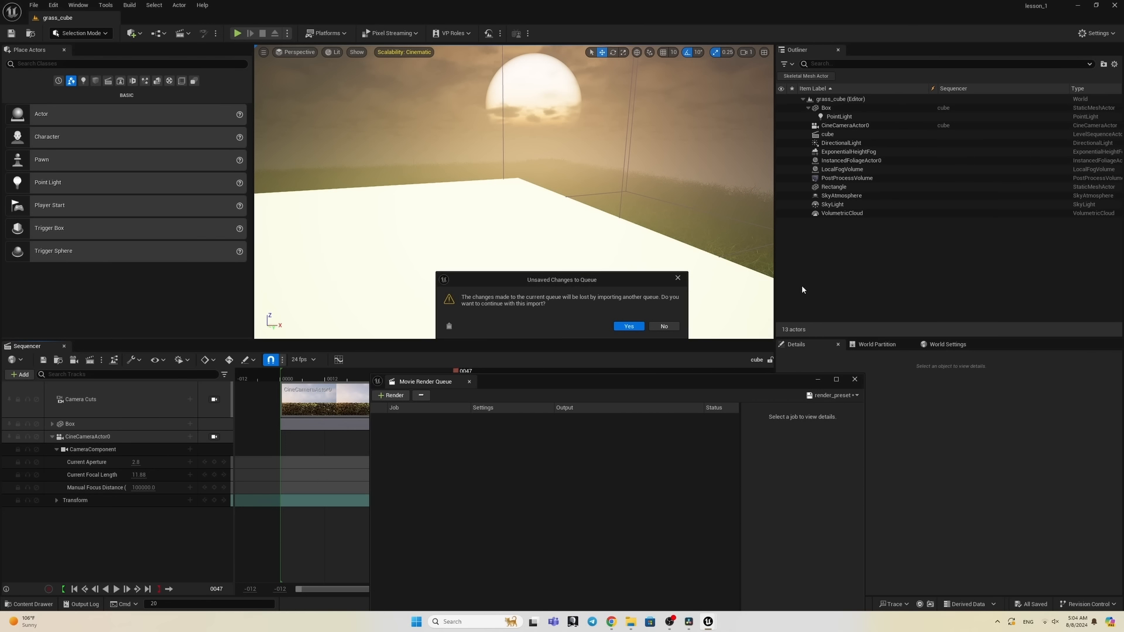
pyautogui.click(629, 326)
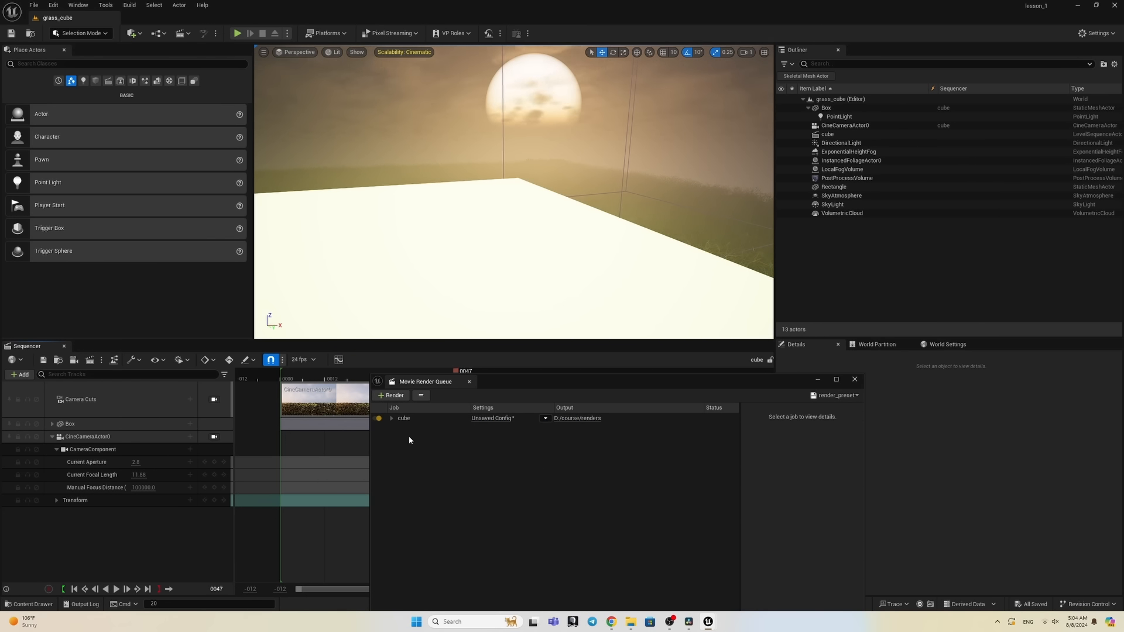
pyautogui.click(429, 420)
pyautogui.click(484, 418)
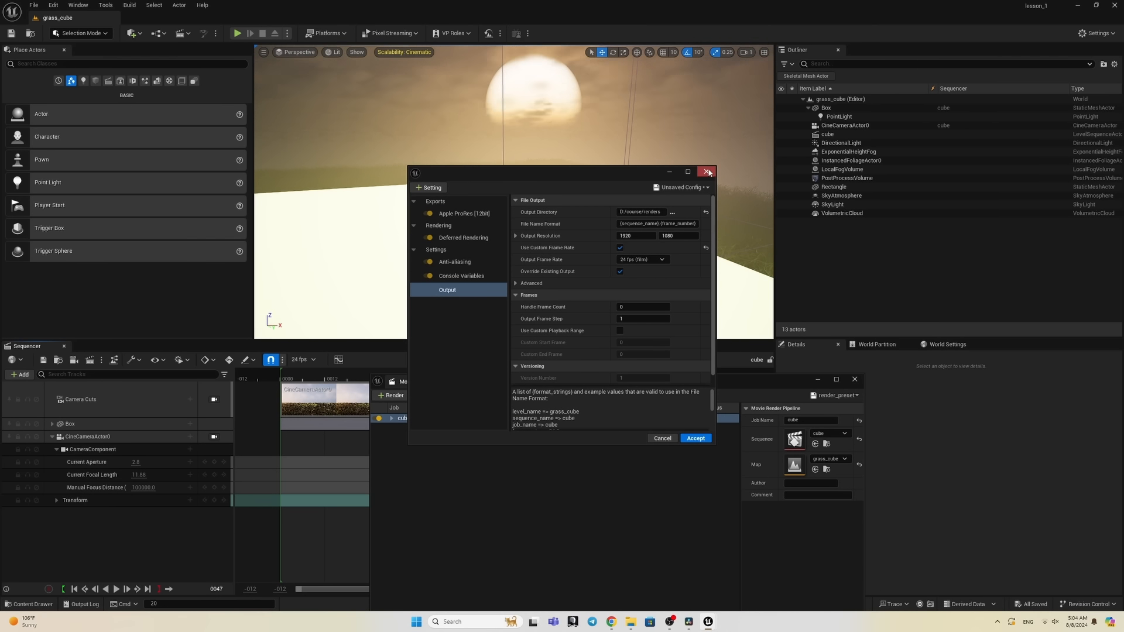
pyautogui.click(708, 172)
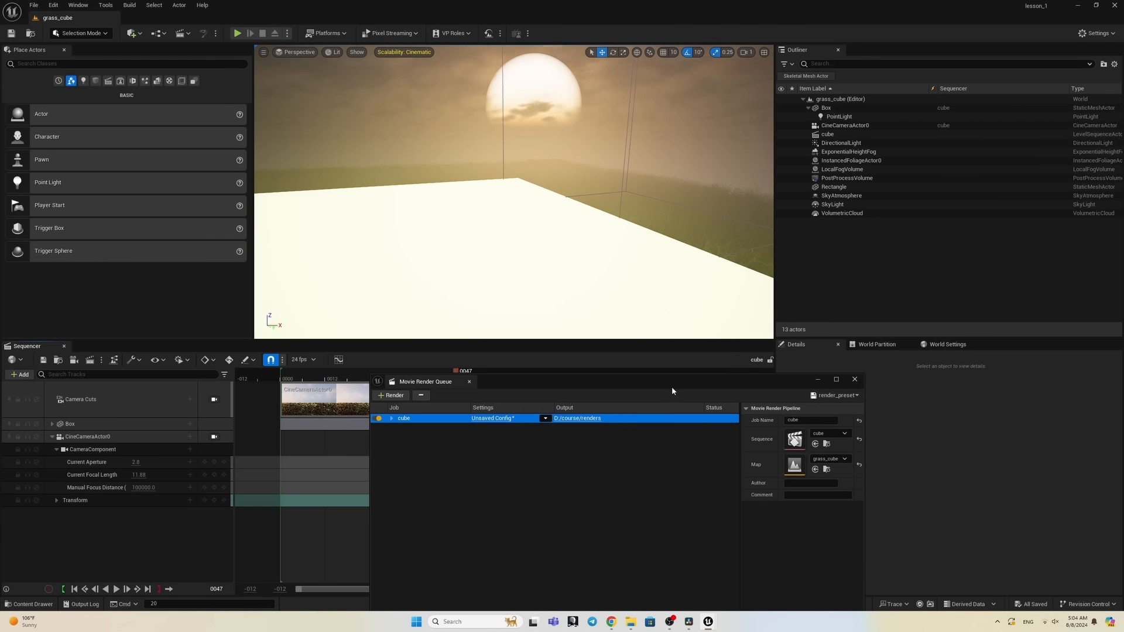
# Step: Uncover the viewport, lock it to the Camera Cuts track, and scrub the sequence back to frame 1
pyautogui.moveTo(673, 389); pyautogui.dragTo(530, 160)
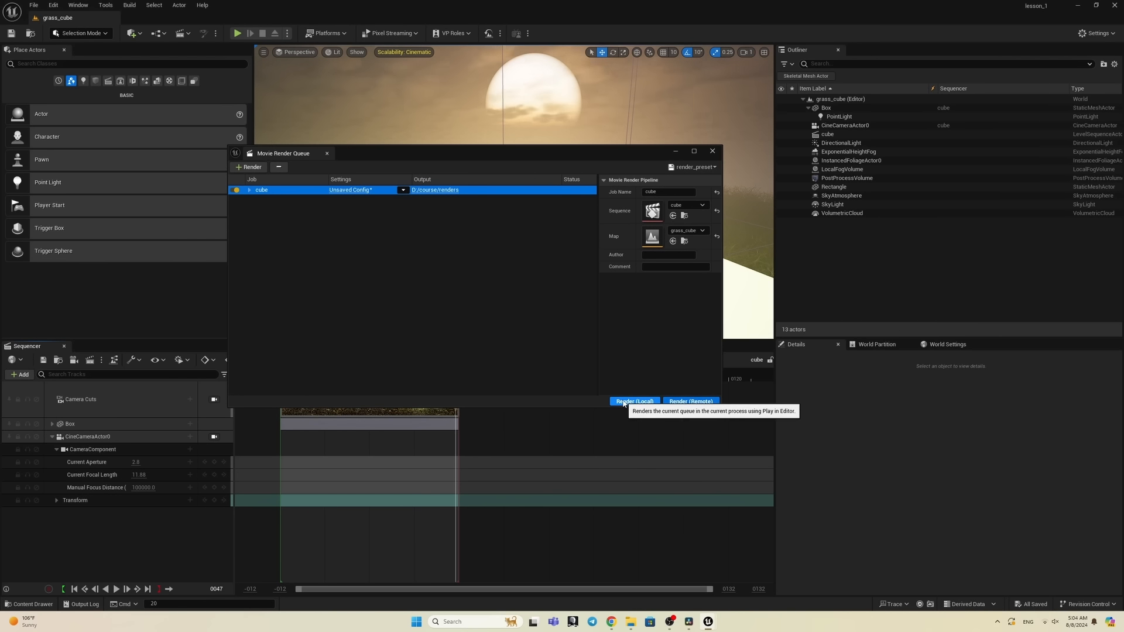
pyautogui.moveTo(434, 153); pyautogui.dragTo(853, 345)
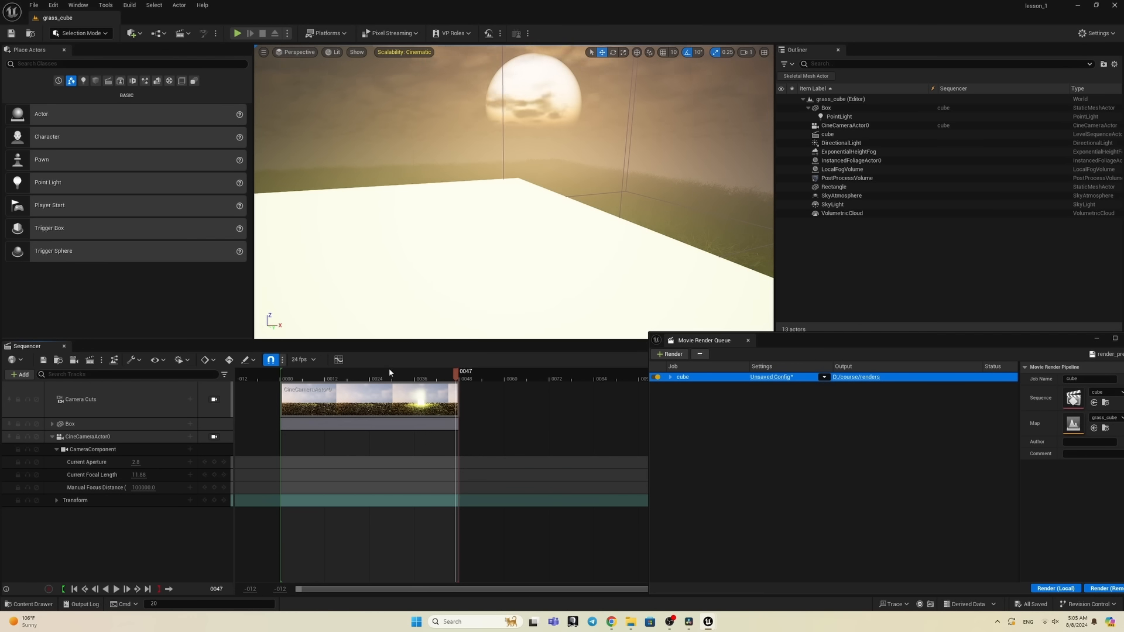
pyautogui.click(214, 399)
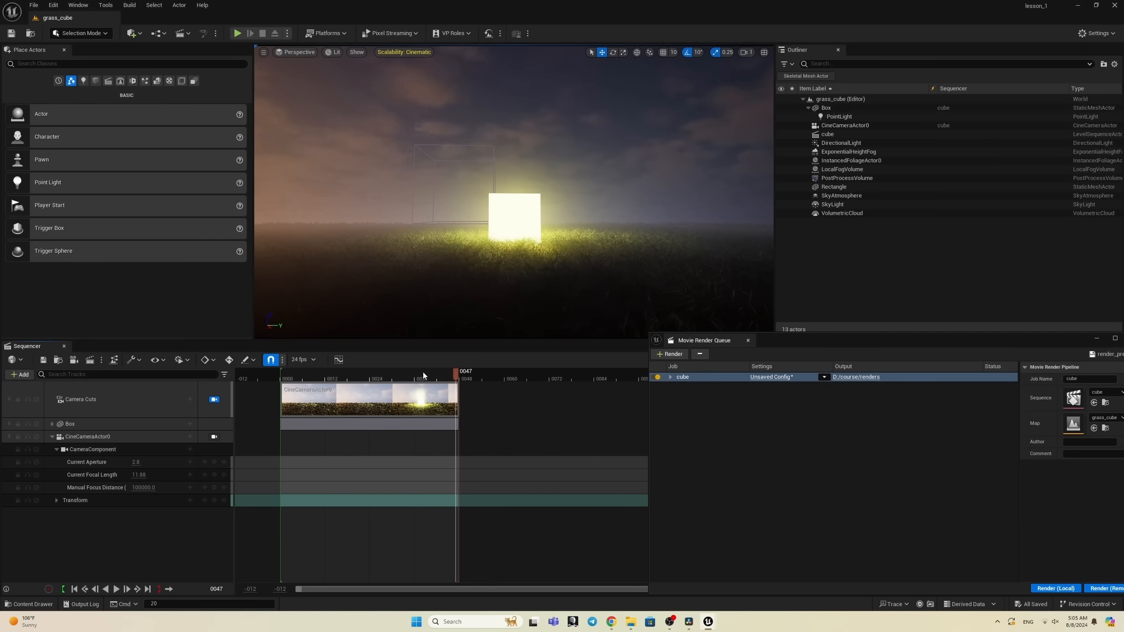
pyautogui.moveTo(424, 376); pyautogui.dragTo(296, 376)
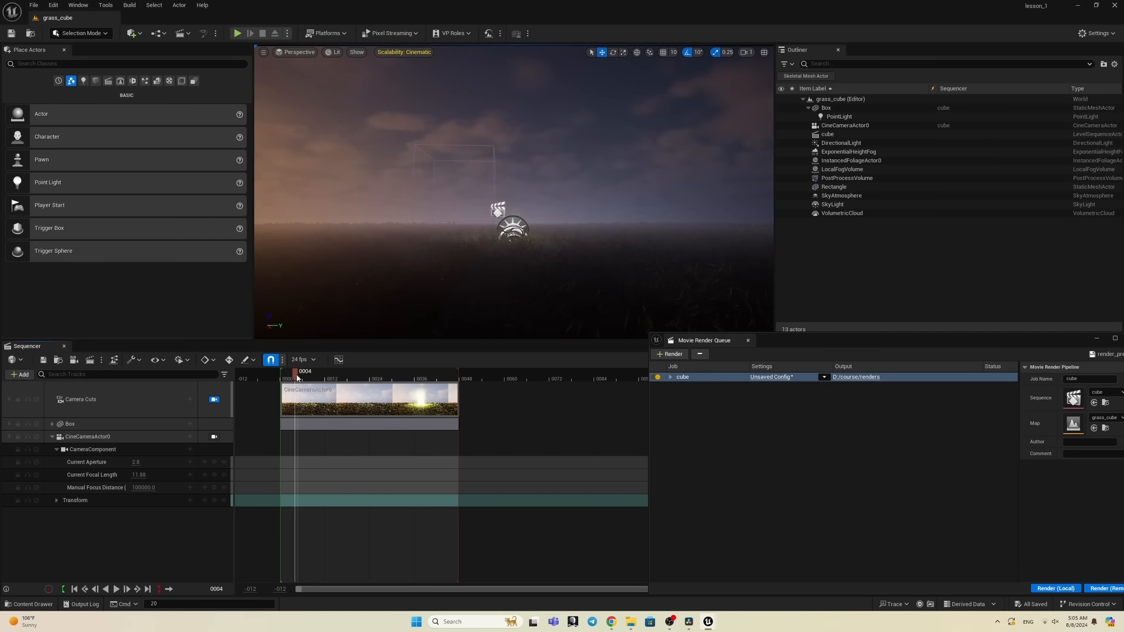
pyautogui.click(215, 437)
pyautogui.moveTo(304, 378)
pyautogui.mouseDown()
pyautogui.moveTo(451, 375)
pyautogui.moveTo(287, 376)
pyautogui.moveTo(461, 375)
pyautogui.moveTo(285, 375)
pyautogui.mouseUp()
pyautogui.click(214, 400)
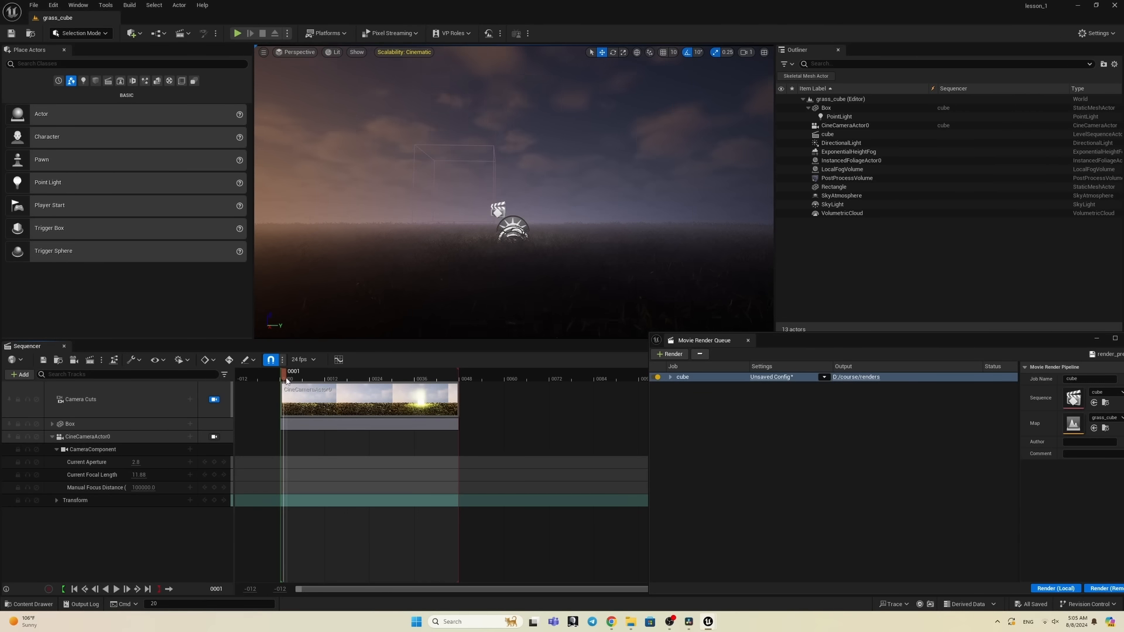
# Step: Bring the Movie Render Queue fully into view and render the cube job locally
pyautogui.click(296, 52)
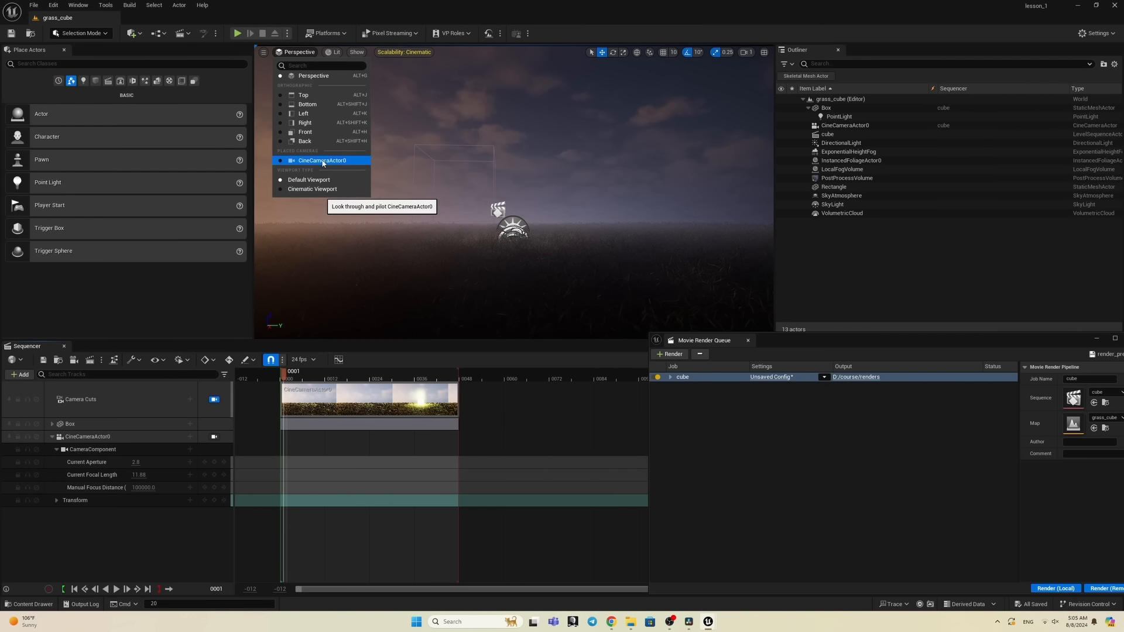
pyautogui.click(360, 535)
pyautogui.moveTo(804, 344); pyautogui.dragTo(417, 160)
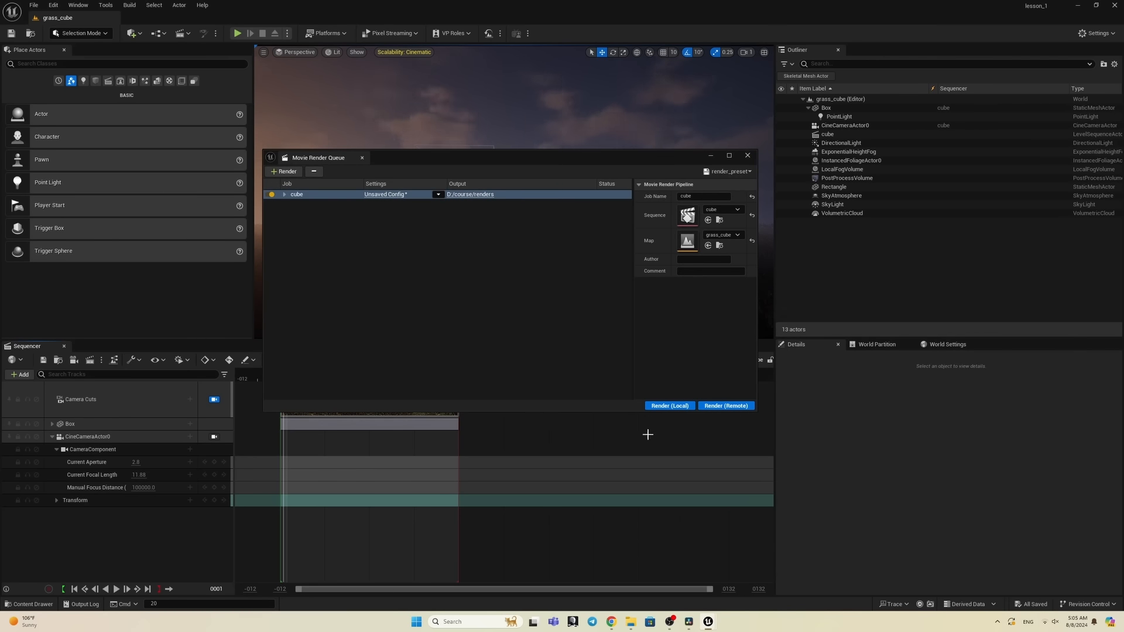
pyautogui.click(670, 404)
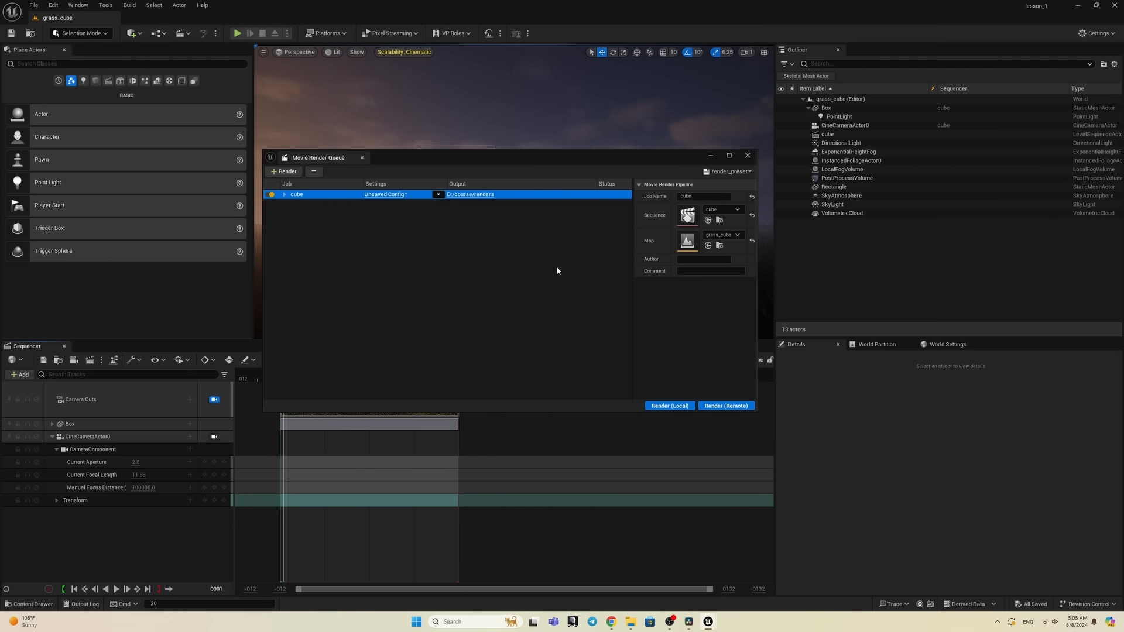
# Step: Try to play the rendered cube.mov from the renders folder in Media Player, and close the player
pyautogui.click(233, 179)
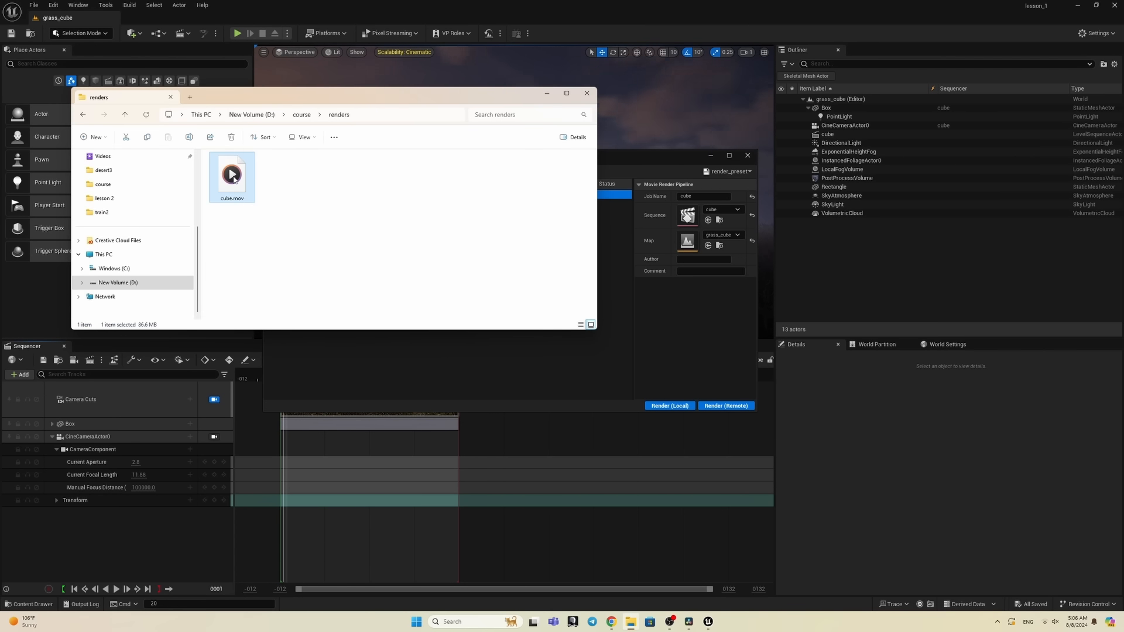
pyautogui.doubleClick(240, 184)
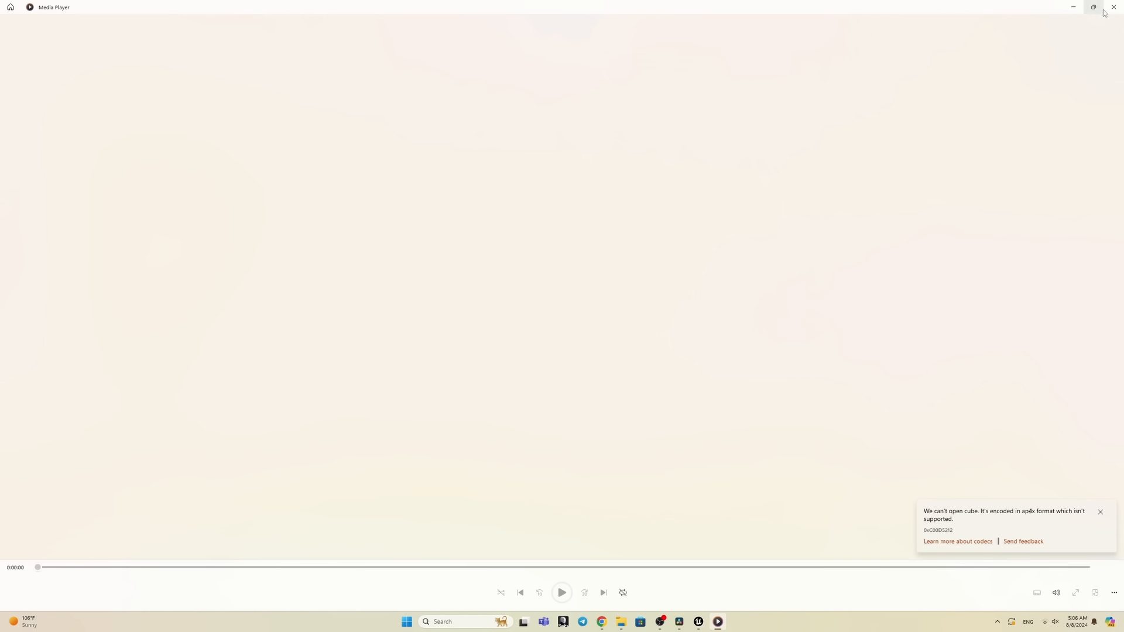
pyautogui.click(1105, 13)
# Step: Open the rendered cube.mov from the renders folder with VLC media player
pyautogui.rightClick(235, 178)
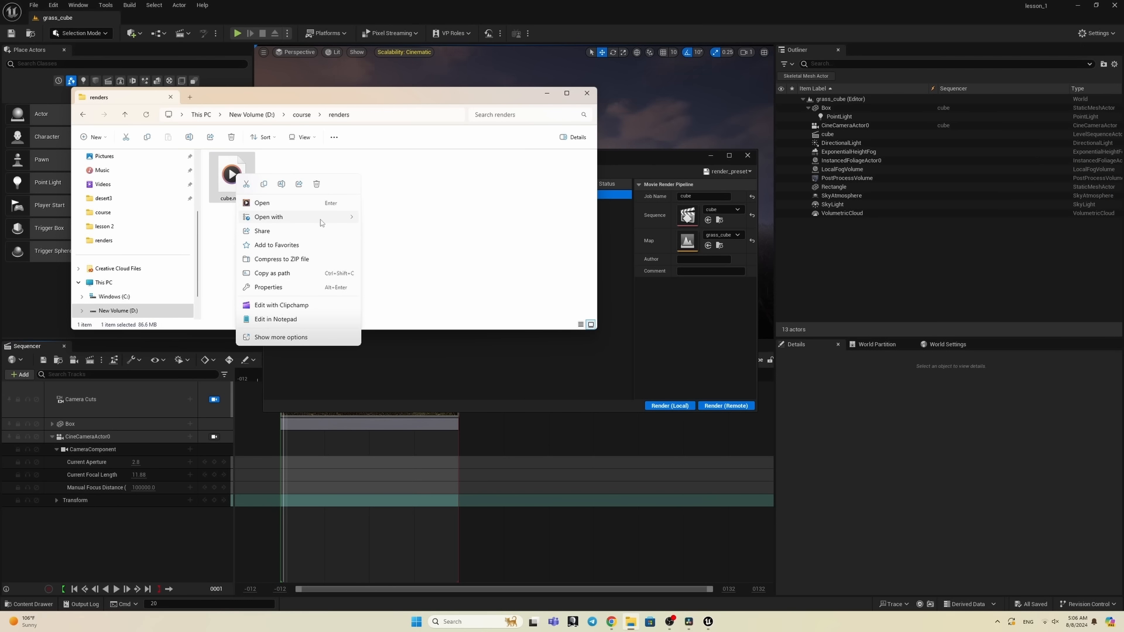
pyautogui.moveTo(321, 223)
pyautogui.click(403, 276)
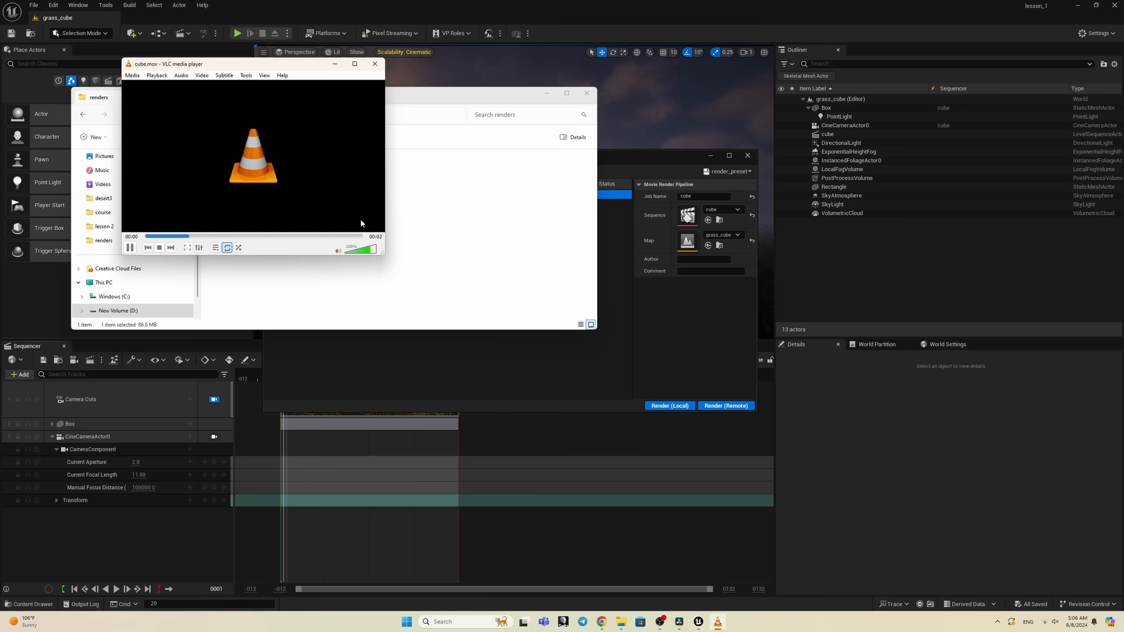
# Step: Enlarge and close the VLC player, switch to DaVinci Resolve, and delete the old cube.mov clip from the project media
pyautogui.doubleClick(361, 66)
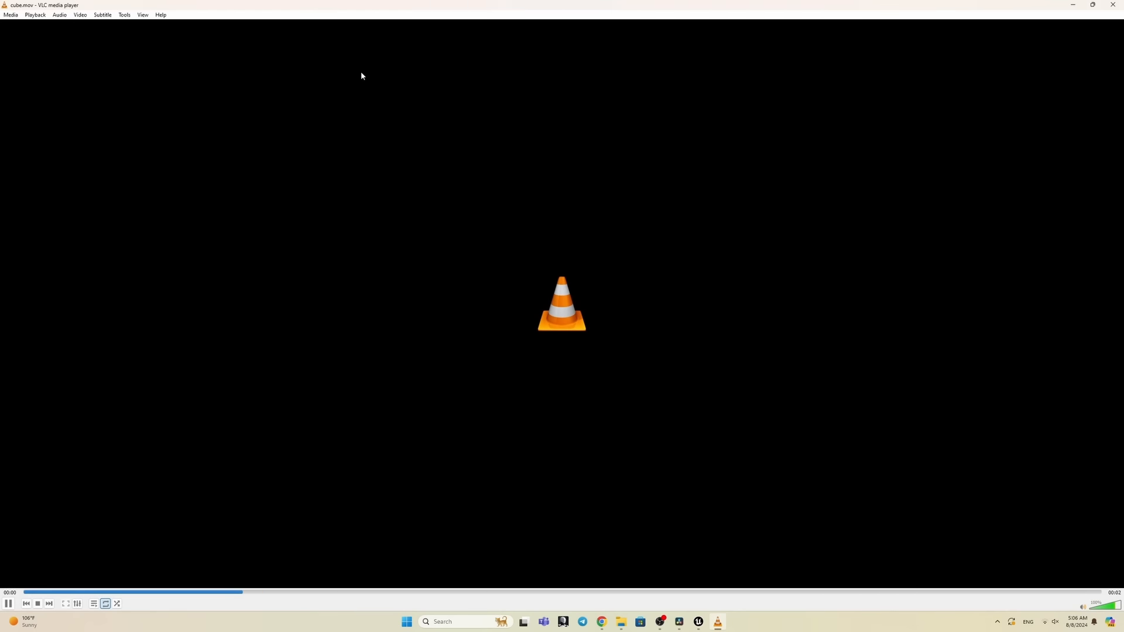
pyautogui.click(1116, 4)
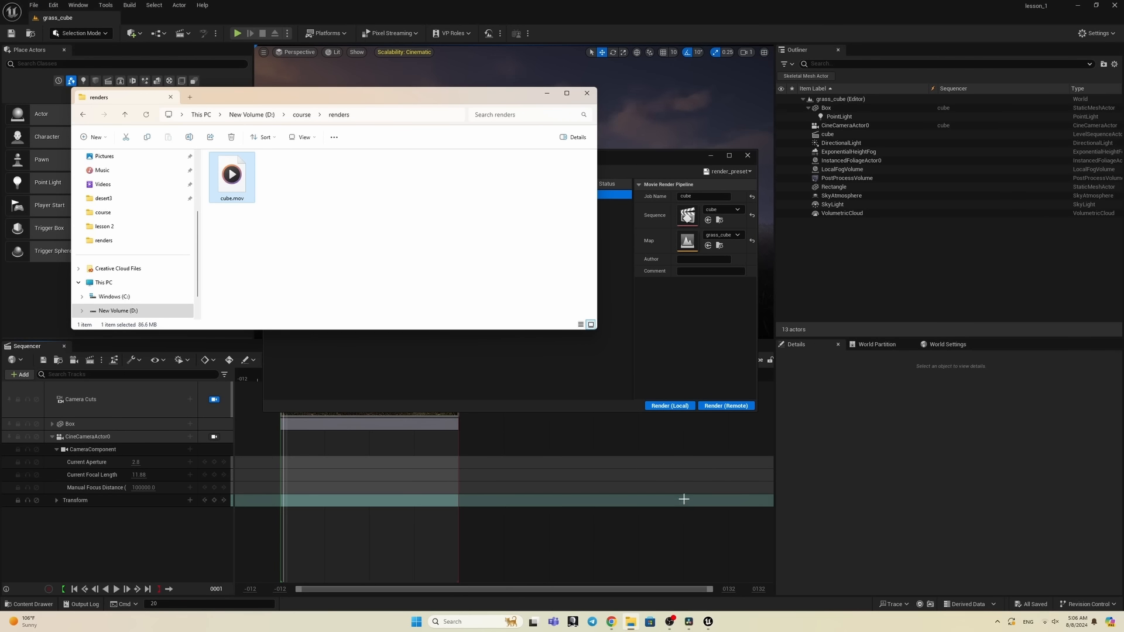
pyautogui.click(690, 623)
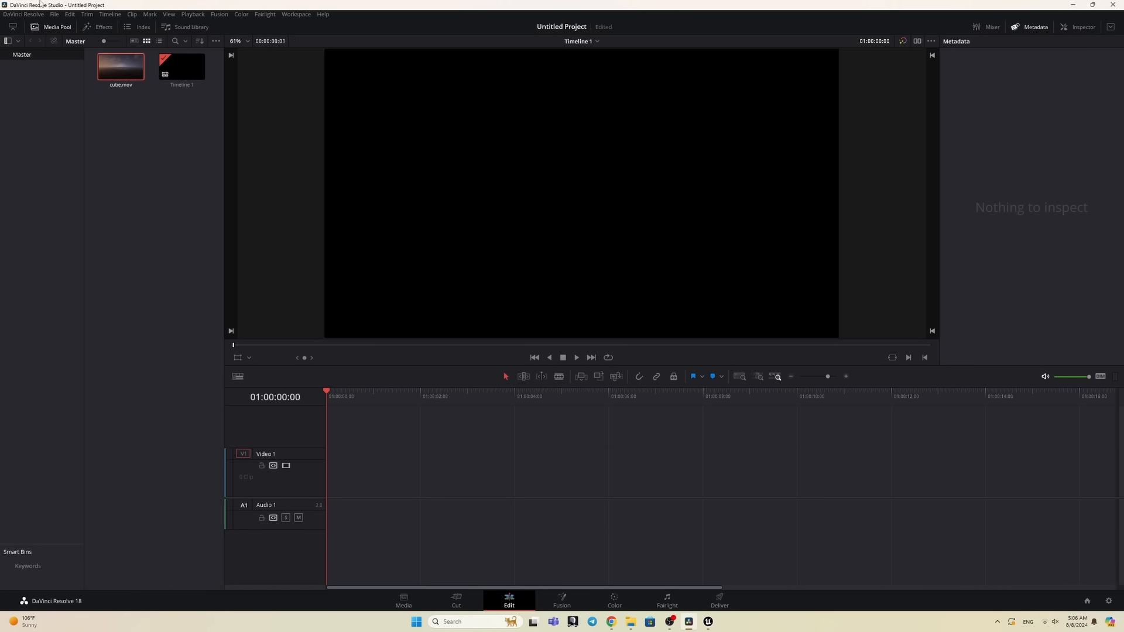
pyautogui.click(117, 76)
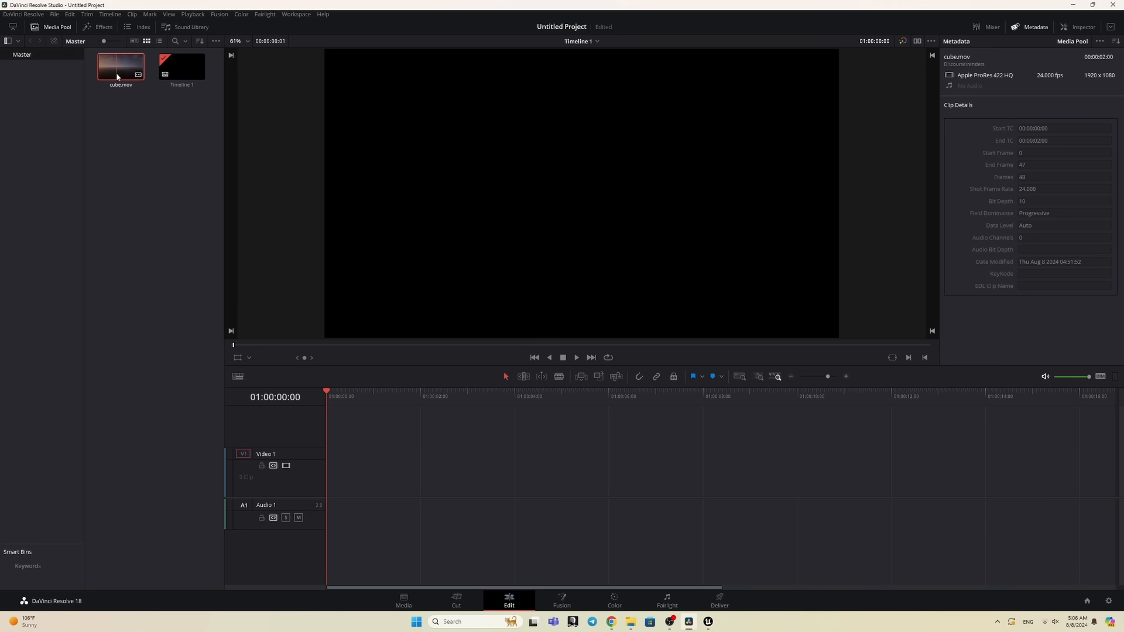
pyautogui.press('Delete')
# Step: Add the newly rendered cube.mov from the renders folder to the start of Timeline 1 and play it back
pyautogui.click(633, 624)
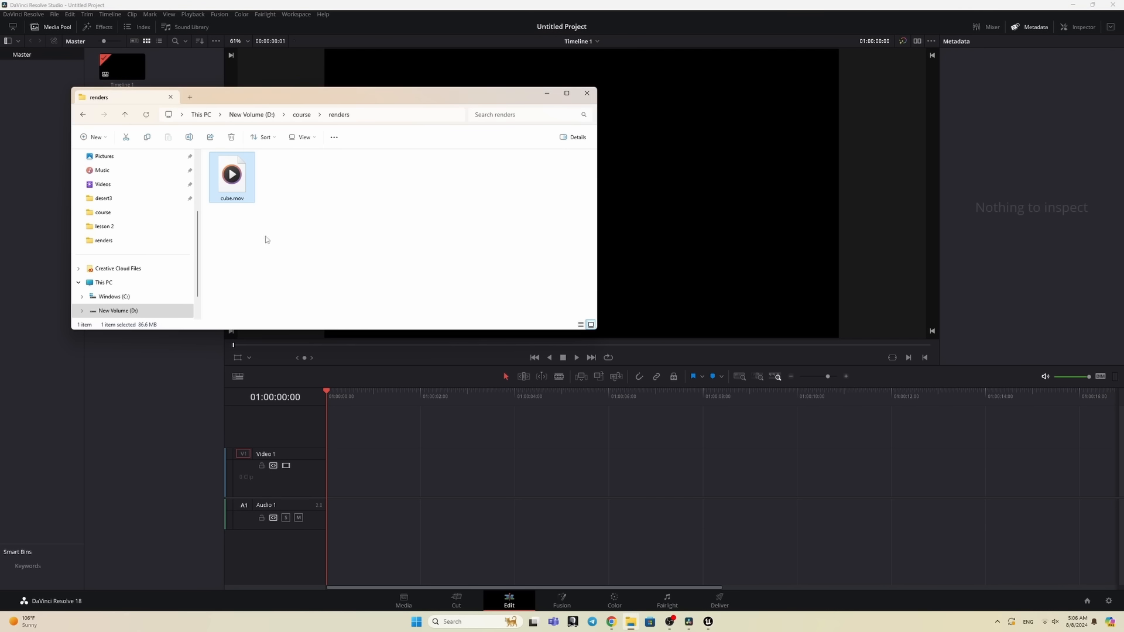
pyautogui.moveTo(240, 180); pyautogui.dragTo(377, 442)
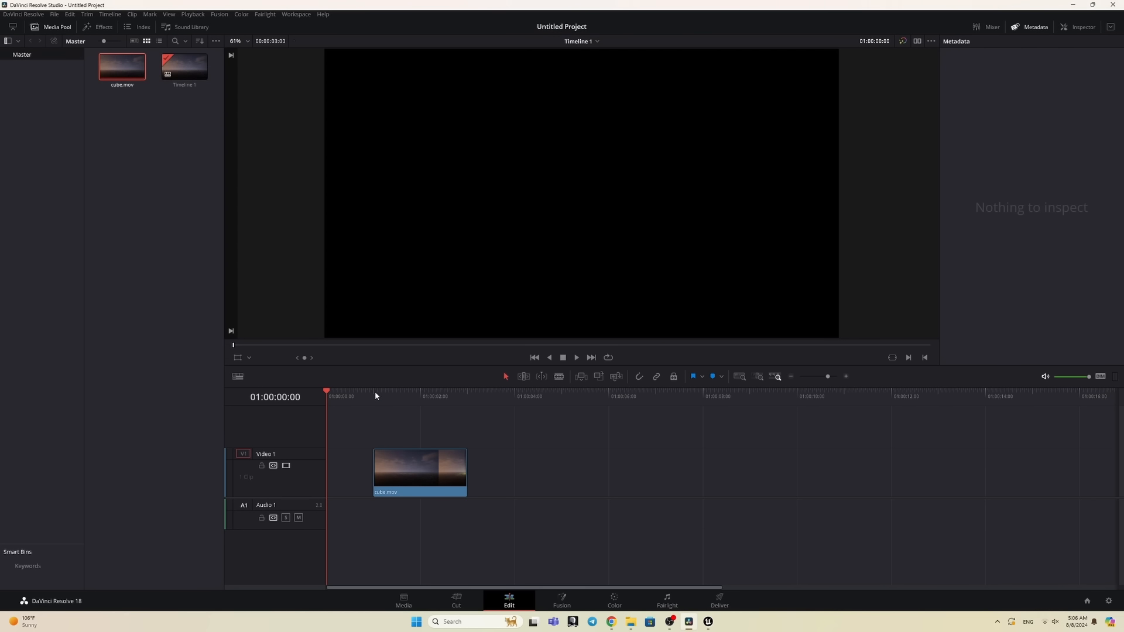
pyautogui.moveTo(375, 396); pyautogui.dragTo(433, 399)
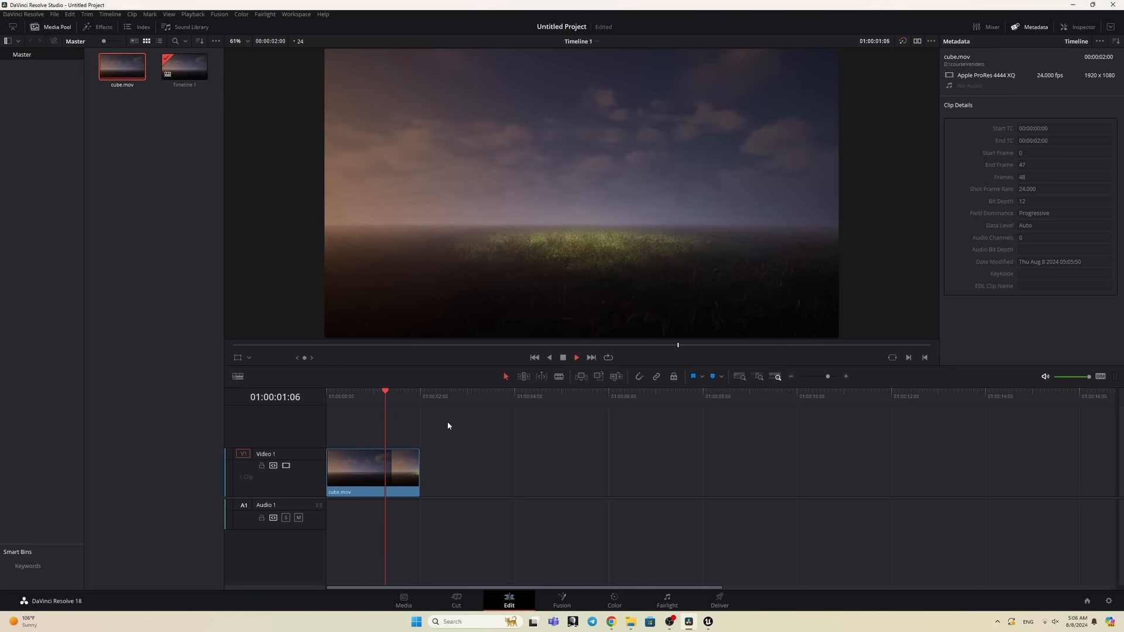
pyautogui.moveTo(420, 395); pyautogui.dragTo(326, 400)
pyautogui.press('space')
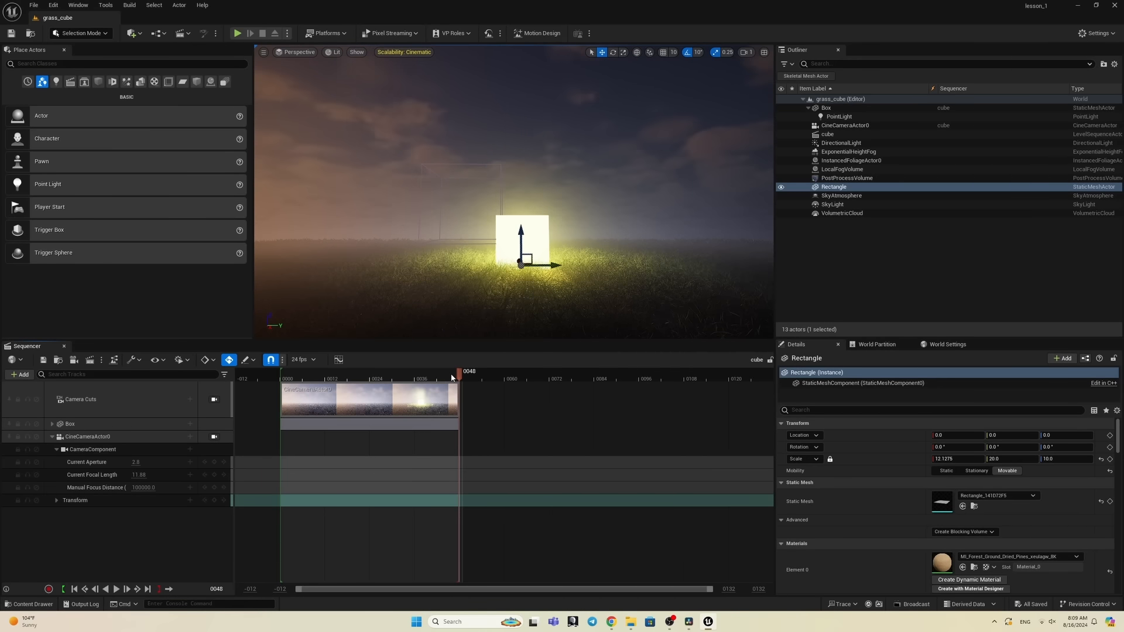
# Step: Switch back to Unreal Engine, delete the PointLight attached to Box, and scrub the sequence to frame 42
pyautogui.moveTo(456, 376)
pyautogui.mouseDown()
pyautogui.moveTo(378, 376)
pyautogui.moveTo(451, 376)
pyautogui.mouseUp()
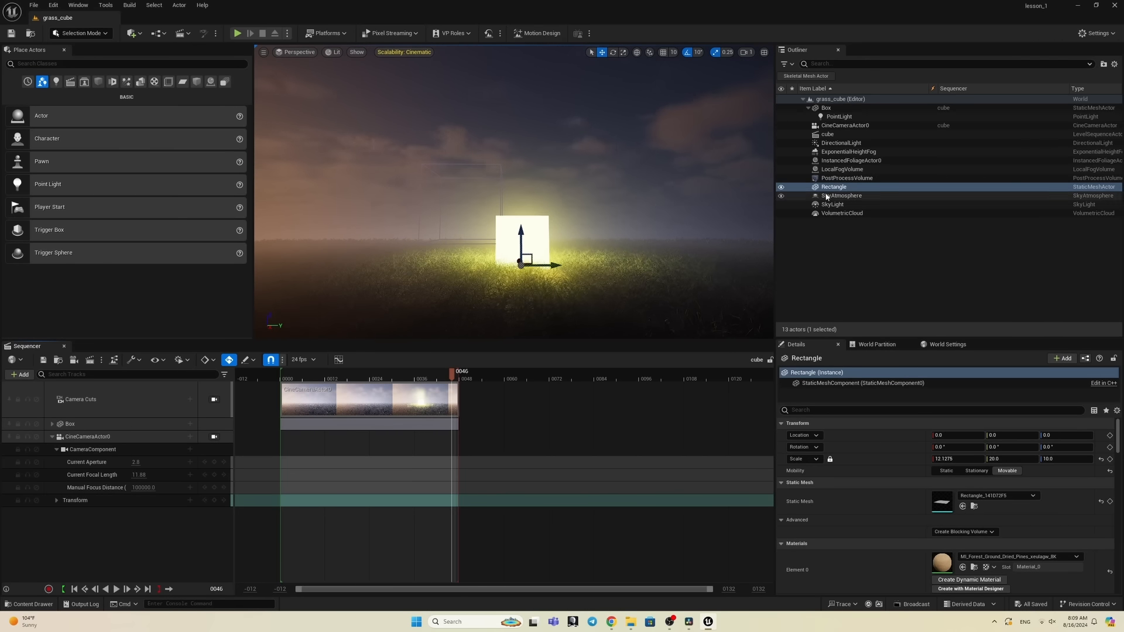
pyautogui.click(842, 118)
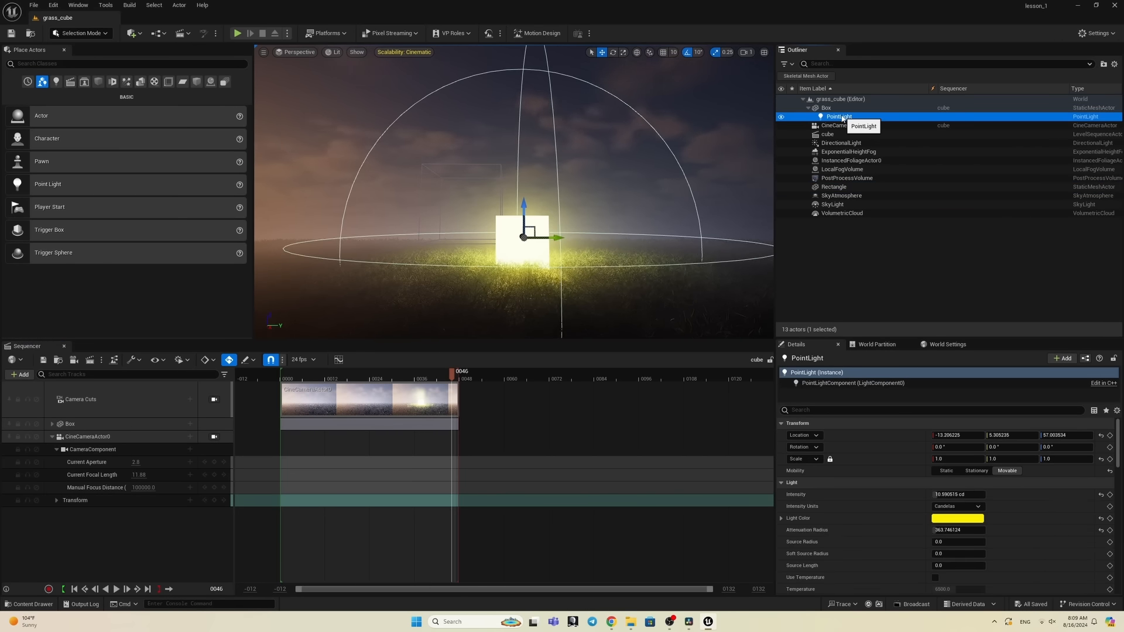
pyautogui.press('Delete')
pyautogui.moveTo(452, 375)
pyautogui.mouseDown()
pyautogui.moveTo(326, 375)
pyautogui.moveTo(437, 376)
pyautogui.mouseUp()
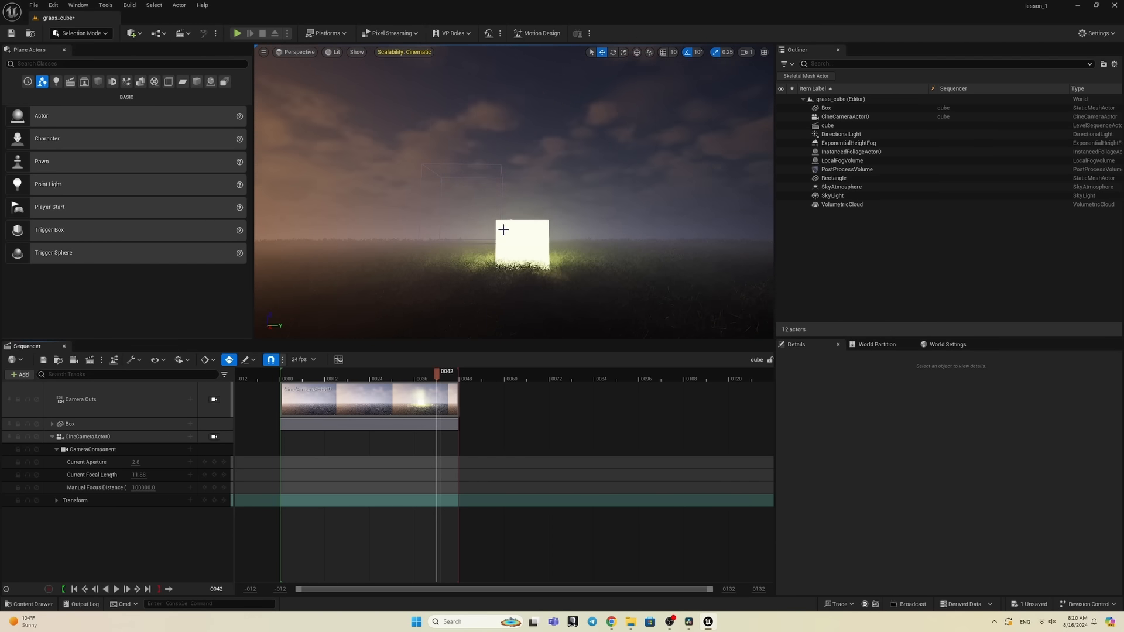
# Step: Find the exposure settings of CineCameraActor0 and override its Metering Mode to Manual
pyautogui.click(85, 437)
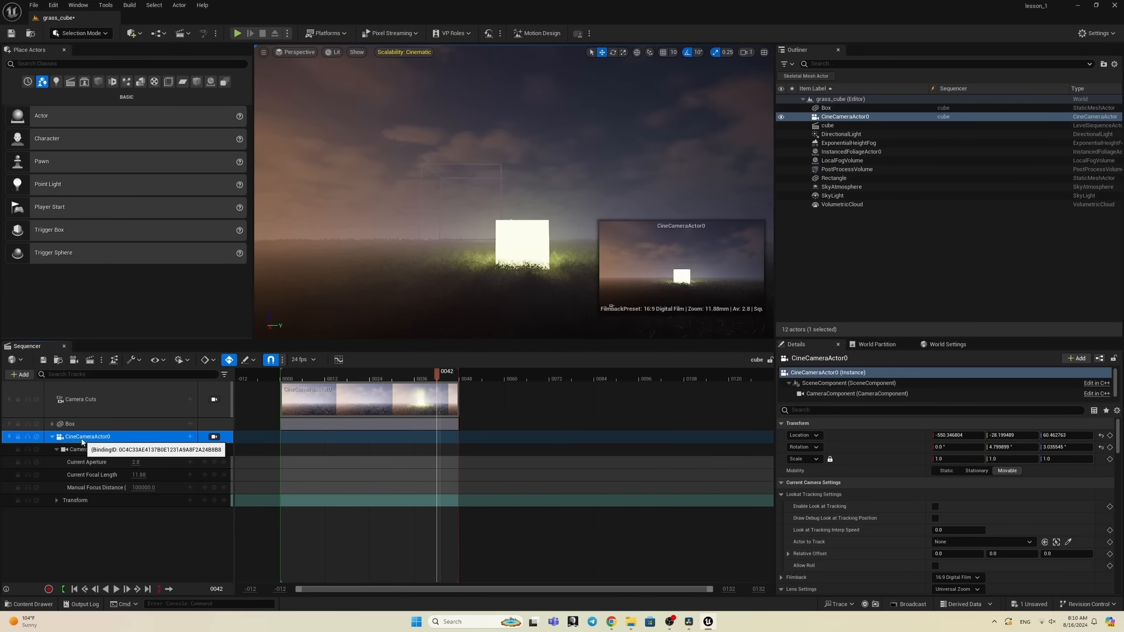
pyautogui.click(797, 409)
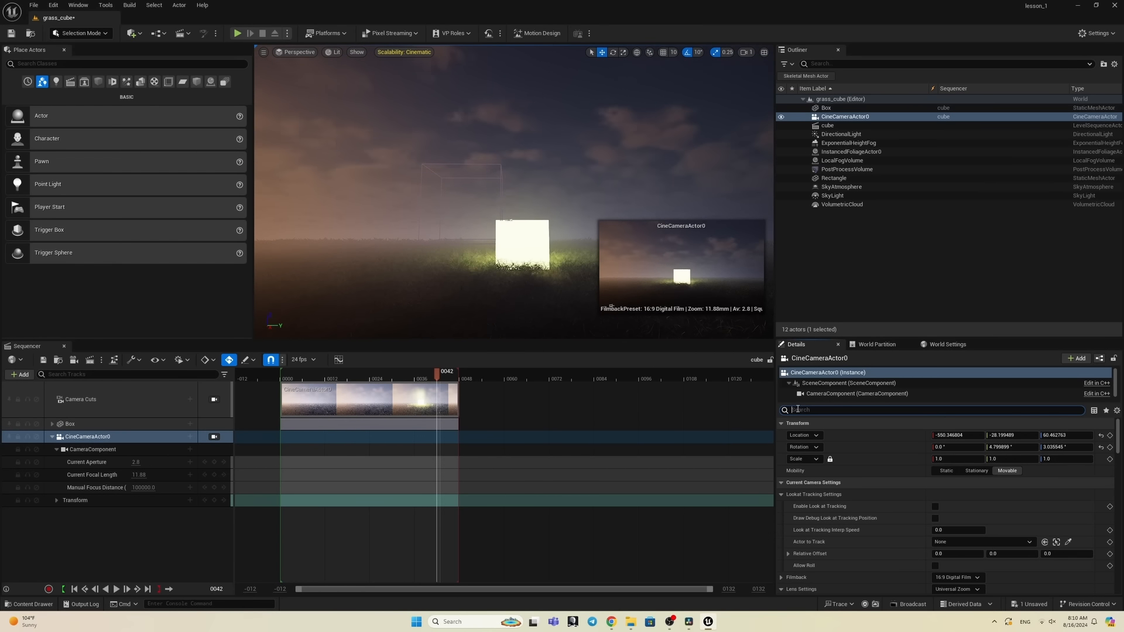
pyautogui.write('ex')
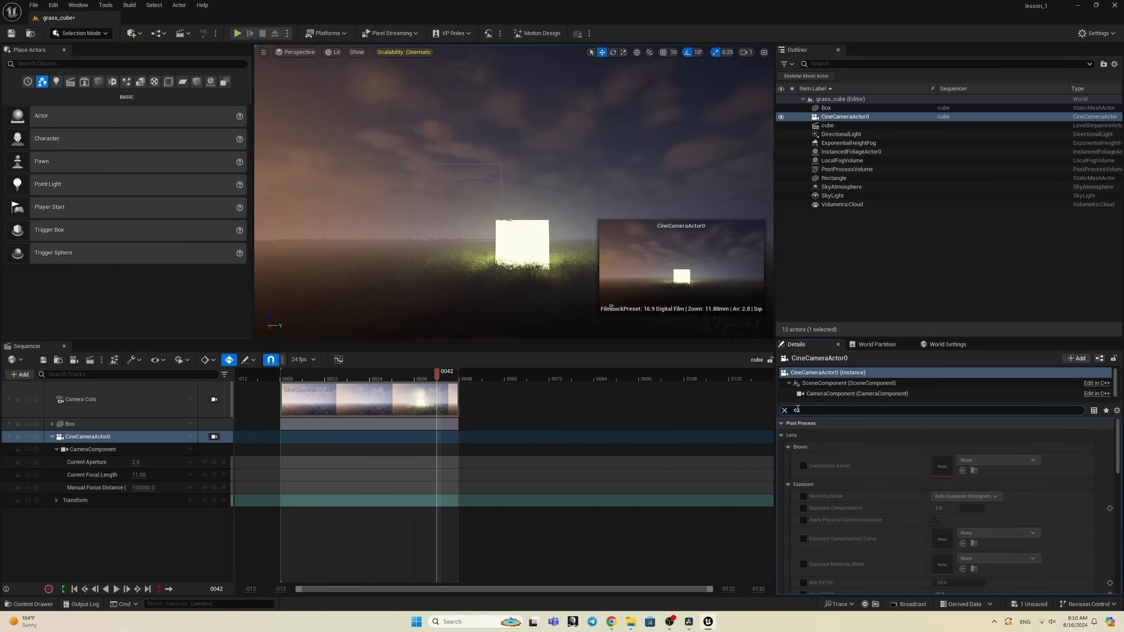
pyautogui.write('pos')
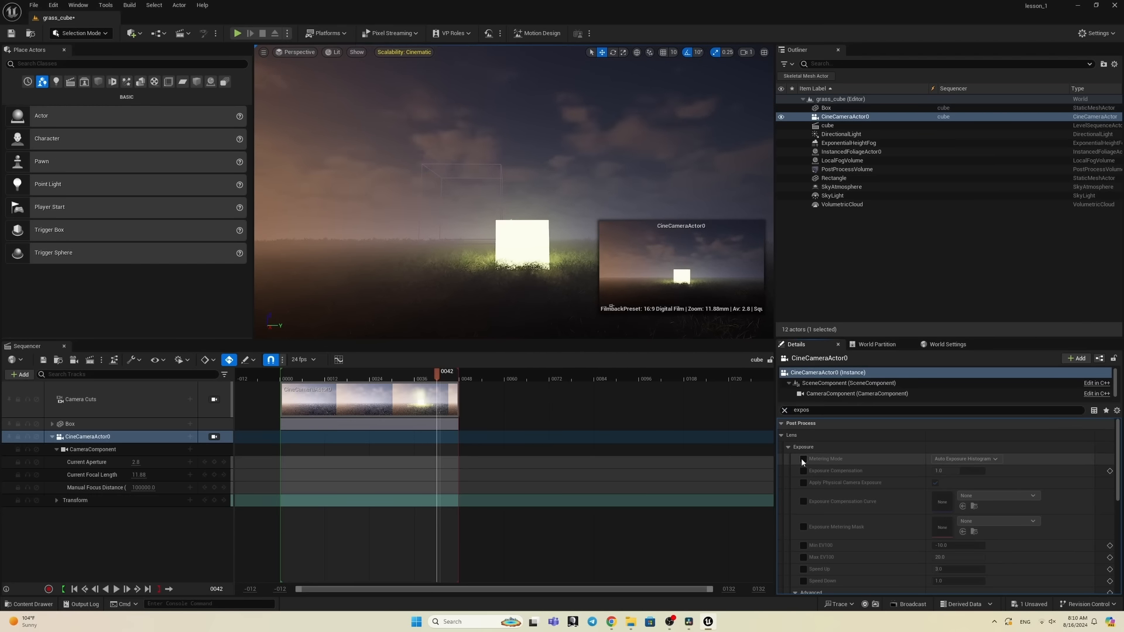
pyautogui.click(984, 460)
pyautogui.click(944, 485)
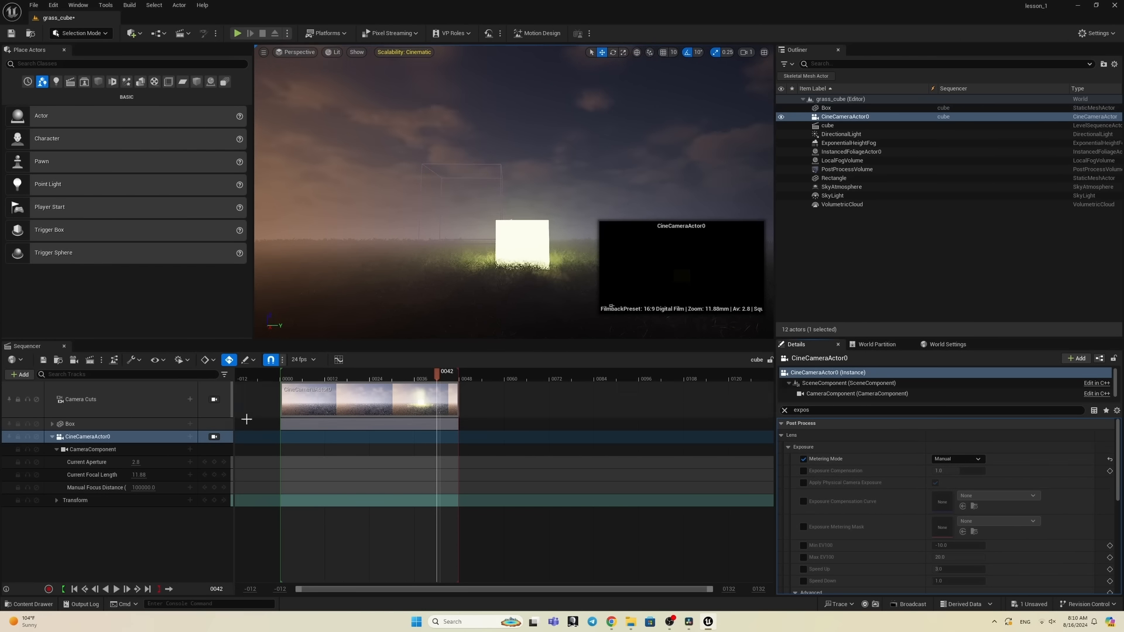
# Step: Look through CineCameraActor0, override its Exposure Compensation to 10, and scrub the sequence to frame 46 to check the brightness
pyautogui.click(215, 437)
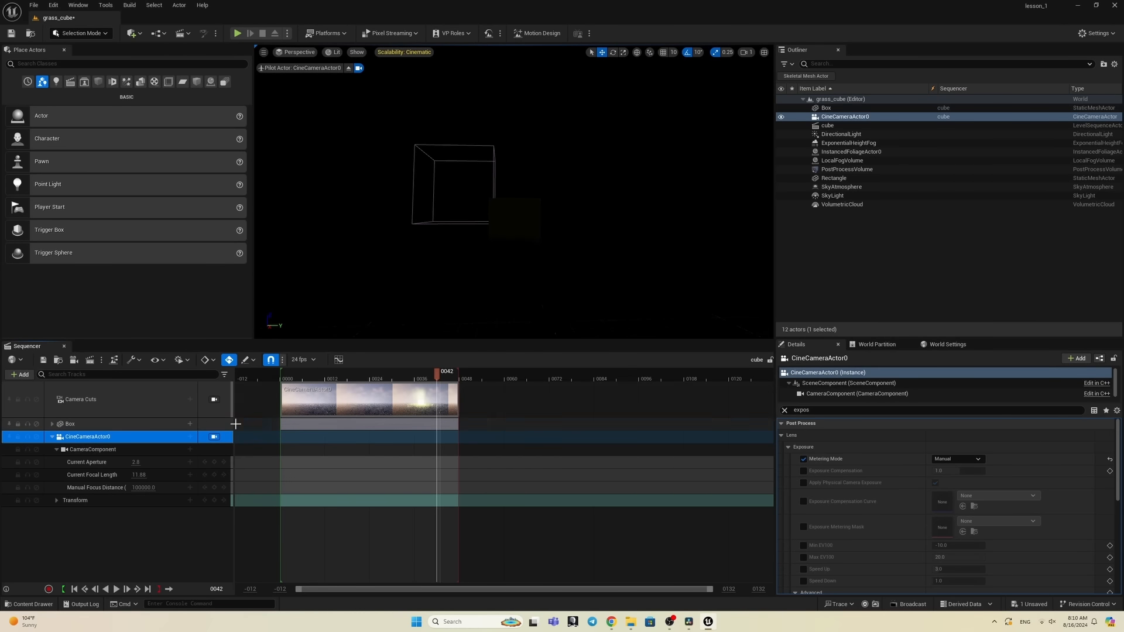
pyautogui.moveTo(299, 376); pyautogui.dragTo(359, 377)
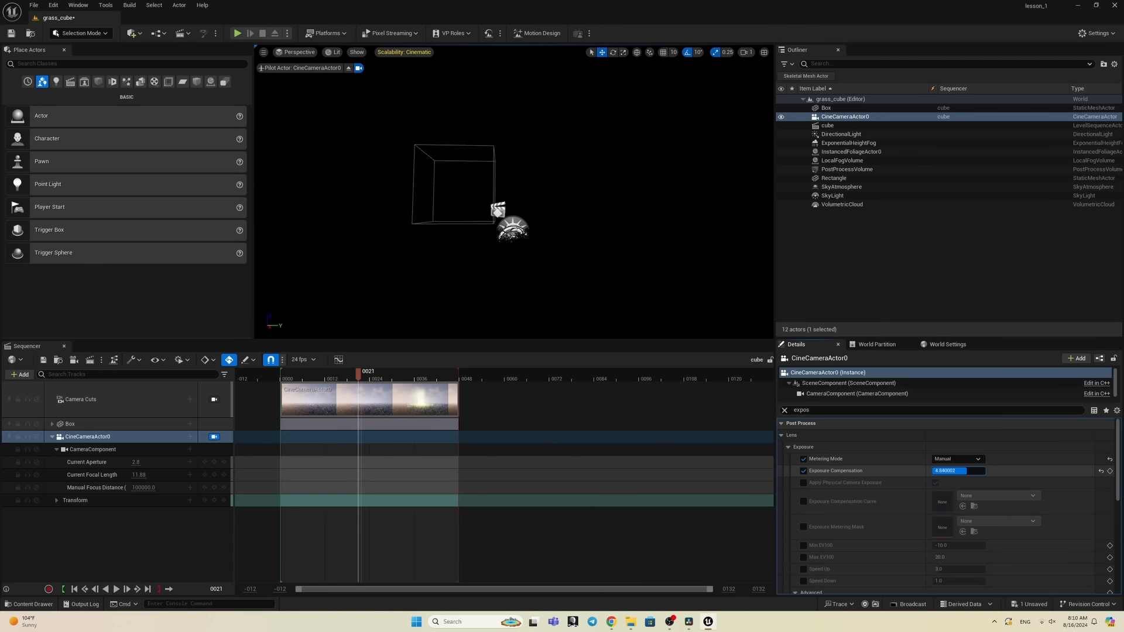
pyautogui.moveTo(966, 471)
pyautogui.mouseDown()
pyautogui.moveTo(984, 471)
pyautogui.moveTo(973, 470)
pyautogui.mouseUp()
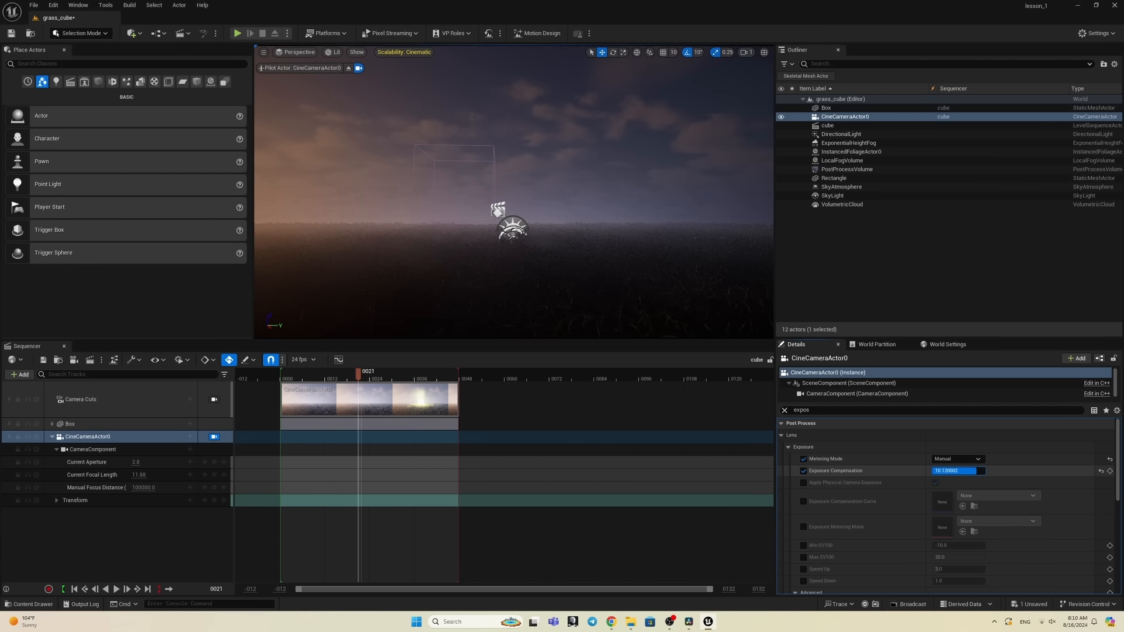
pyautogui.click(944, 471)
pyautogui.write('10')
pyautogui.press('Return')
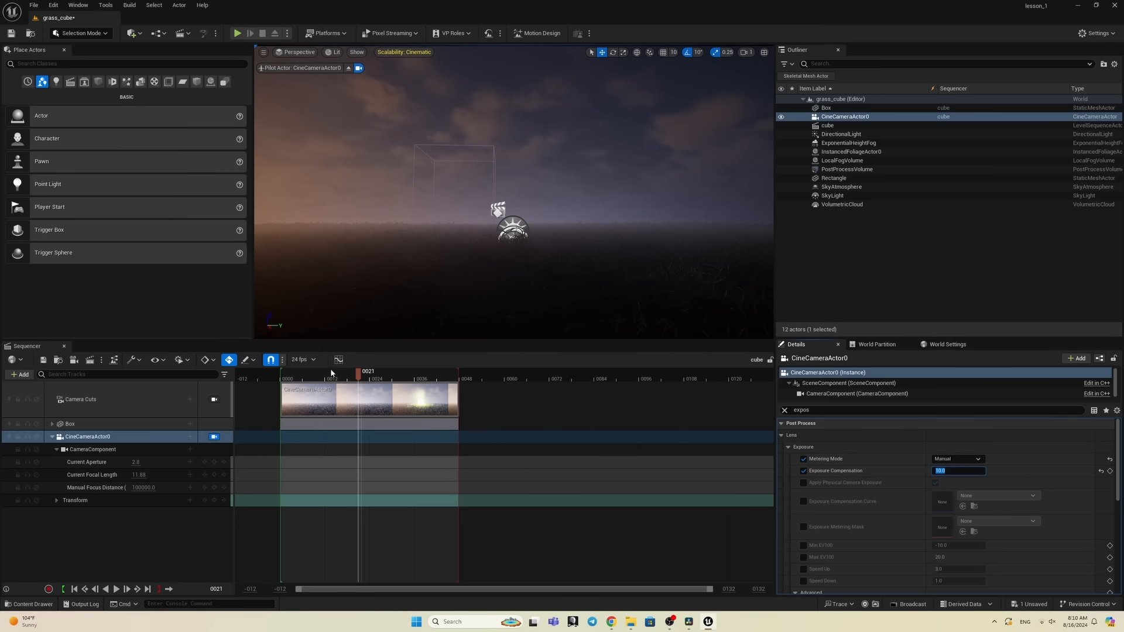
pyautogui.moveTo(322, 378); pyautogui.dragTo(453, 379)
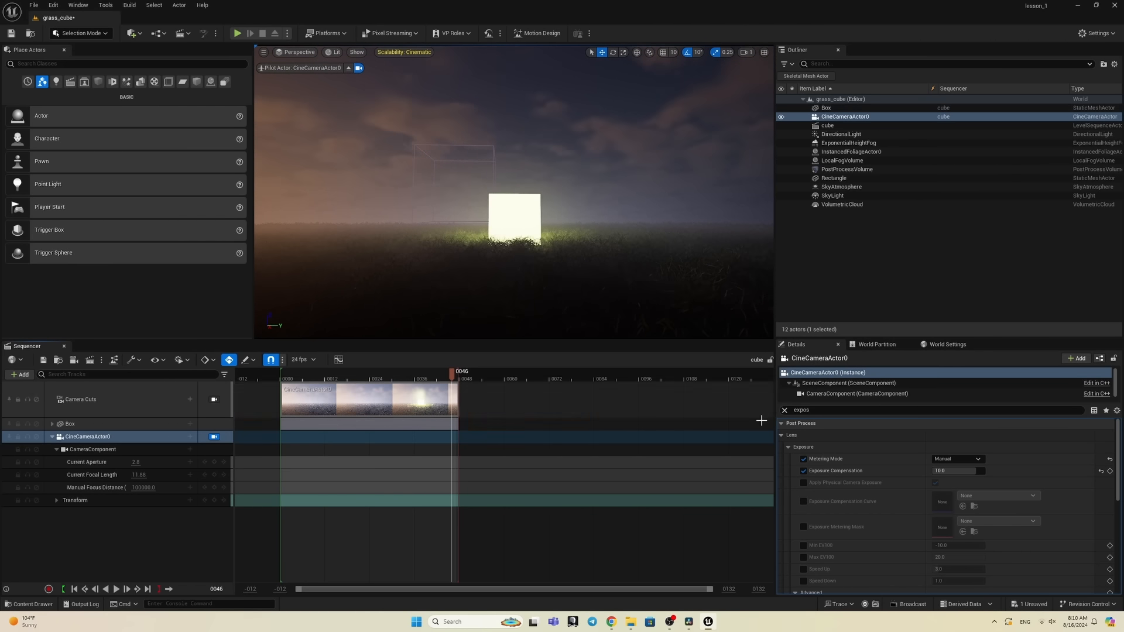
# Step: Enable the camera's bloom Method and Intensity overrides, and scrub the sequence to frame 36 to inspect the glow
pyautogui.write('bloom')
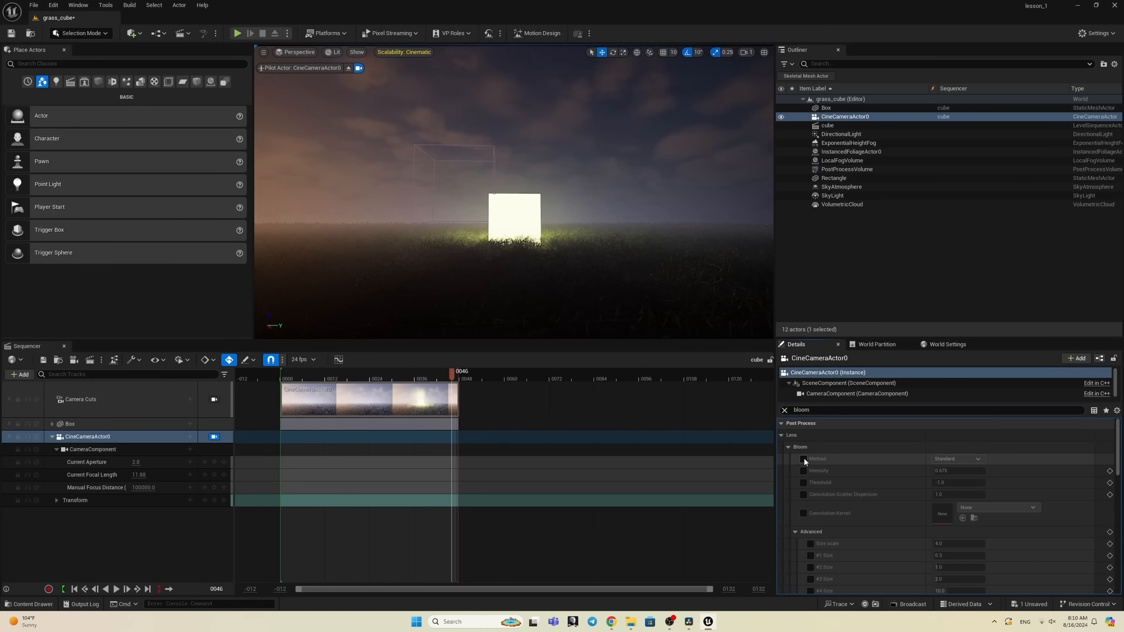
pyautogui.click(803, 459)
pyautogui.click(803, 471)
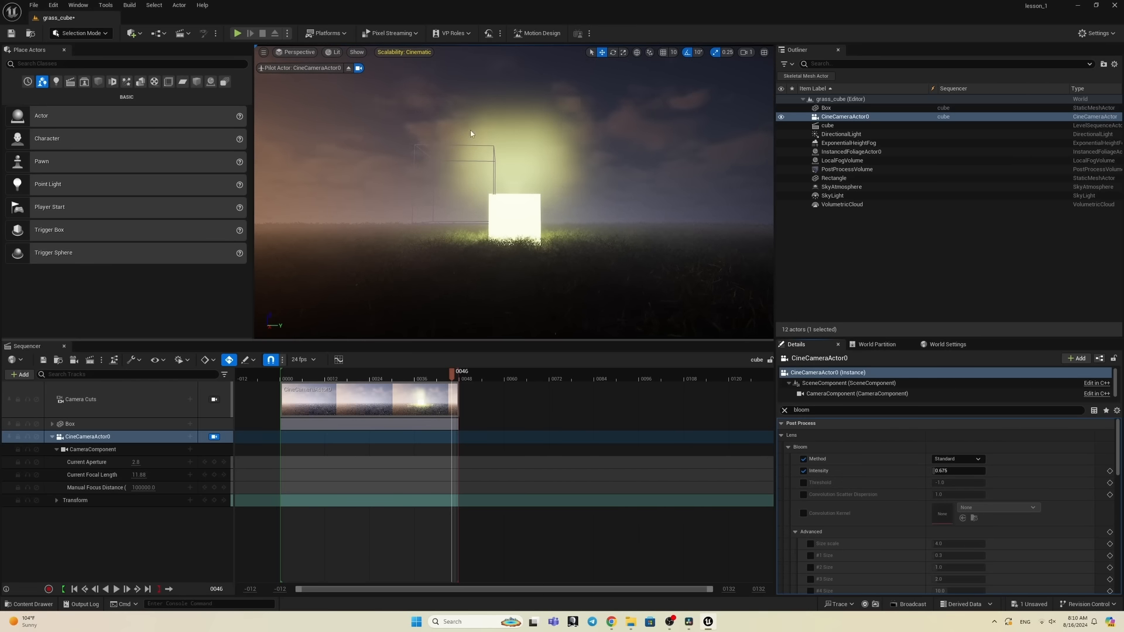
pyautogui.moveTo(452, 375); pyautogui.dragTo(417, 386)
pyautogui.scroll(-4, 866, 513)
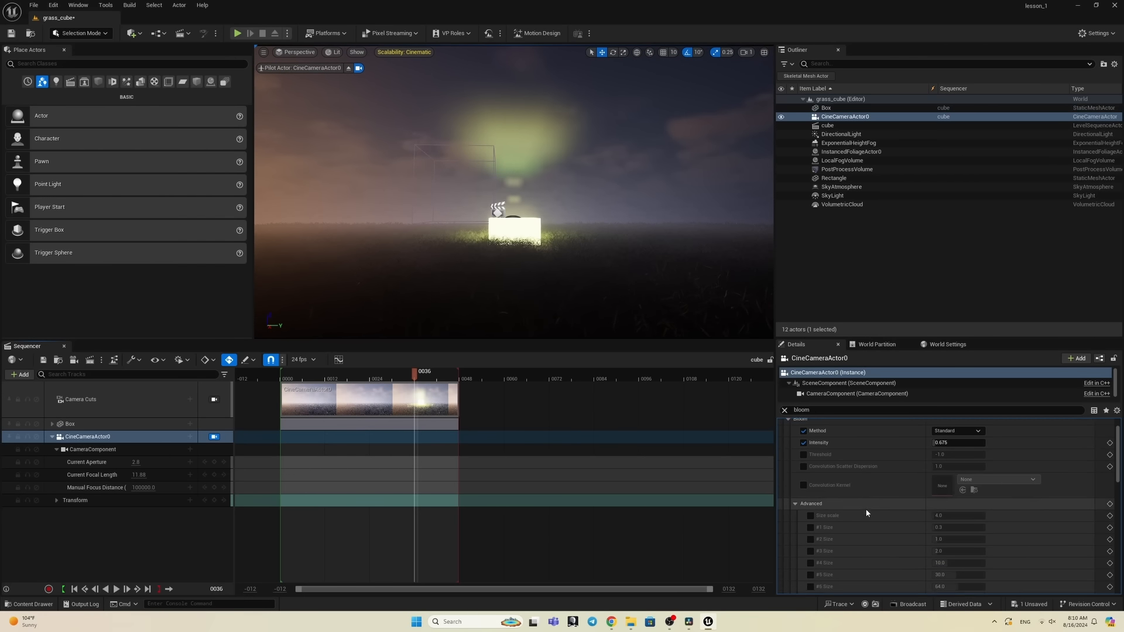
pyautogui.scroll(3, 865, 523)
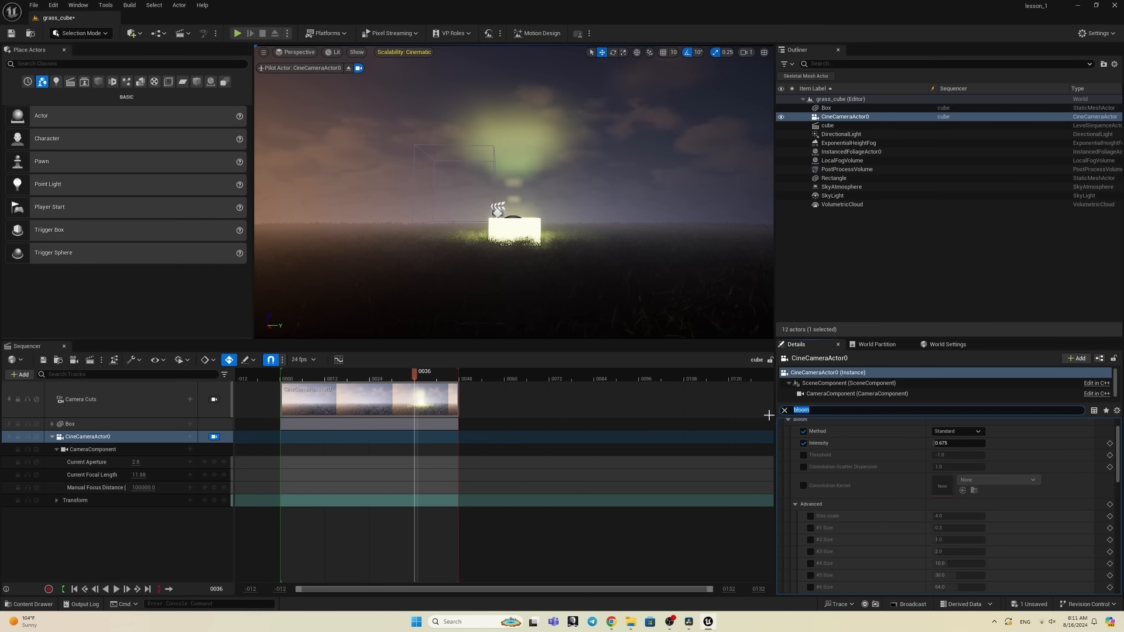
# Step: Override the camera's lens flare Intensity to 0 and scrub the sequence to frame 45
pyautogui.write('l')
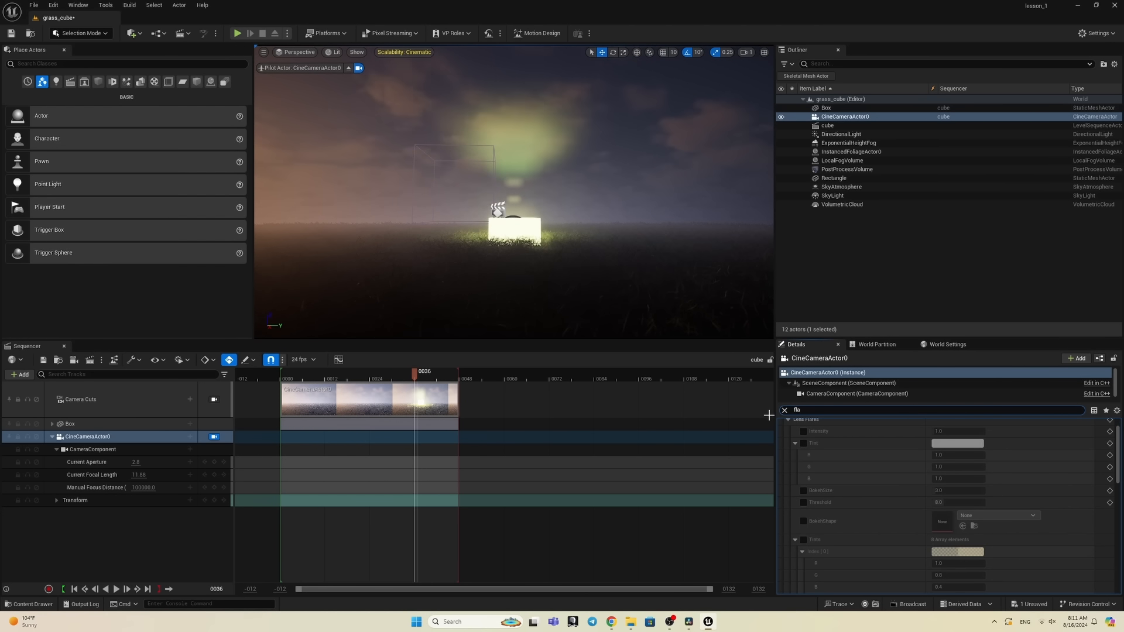
pyautogui.write('a')
pyautogui.scroll(1, 849, 468)
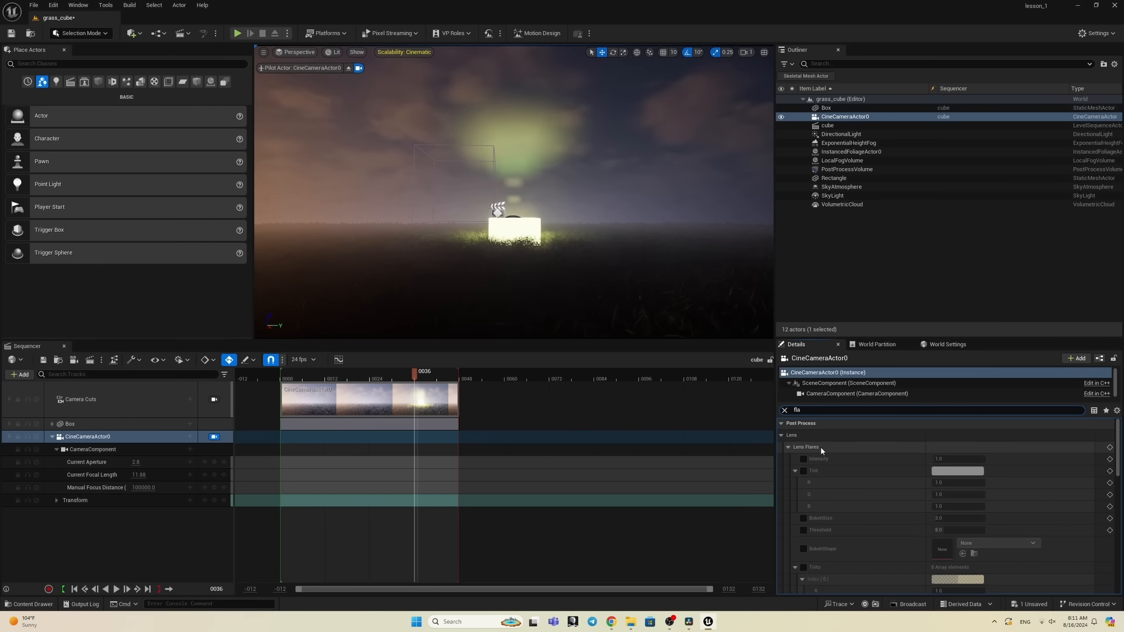
pyautogui.click(804, 460)
pyautogui.click(958, 460)
pyautogui.write('0')
pyautogui.press('Return')
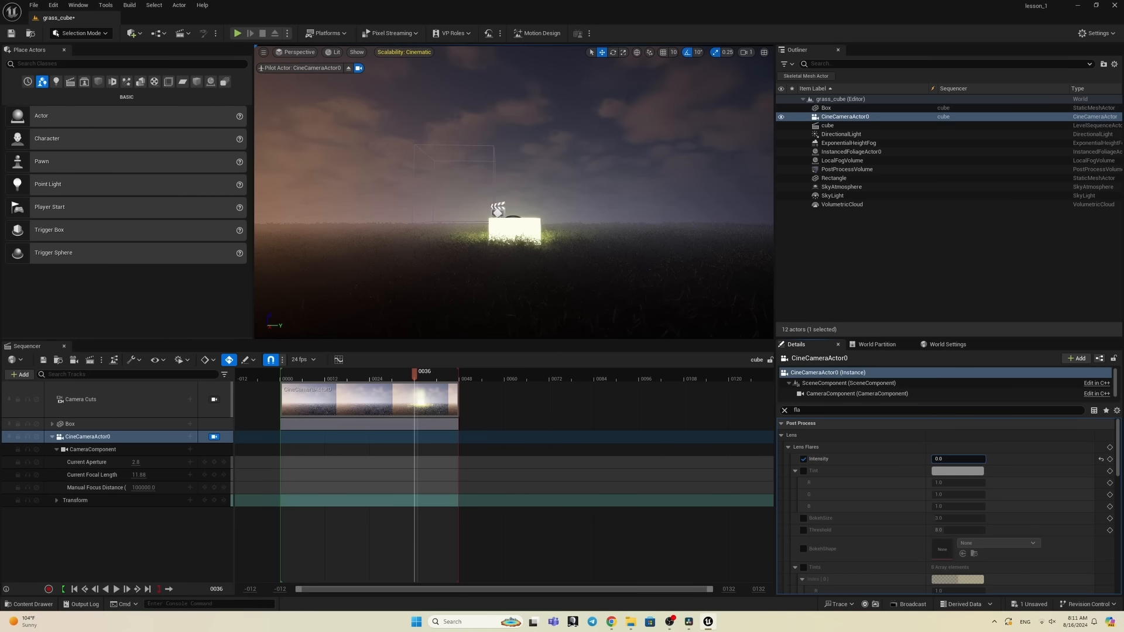
pyautogui.moveTo(415, 373); pyautogui.dragTo(452, 379)
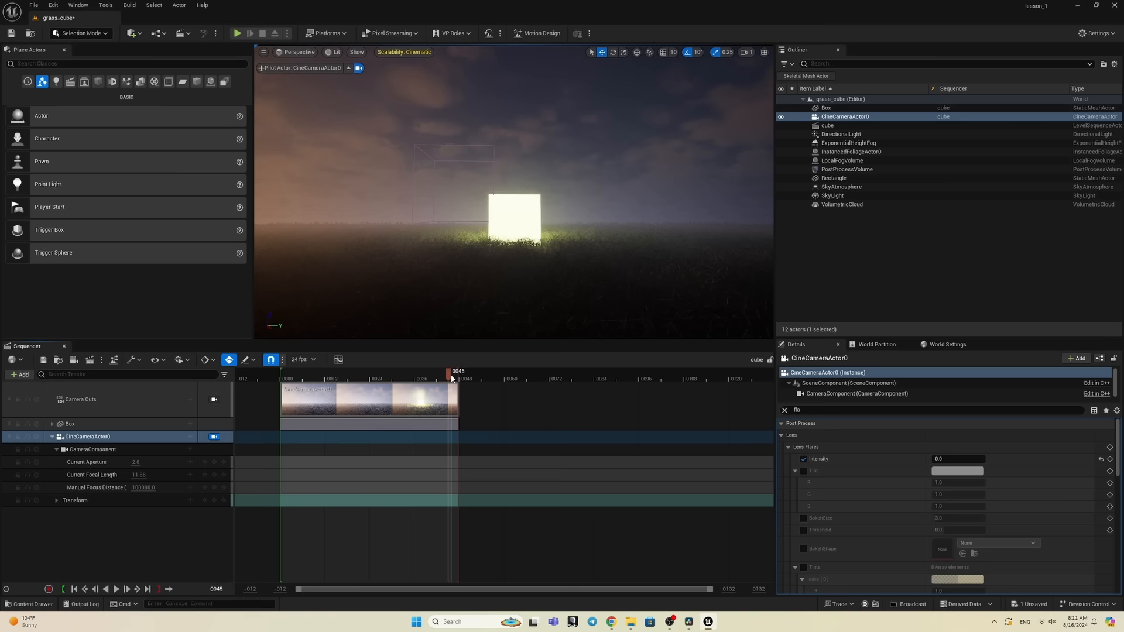
# Step: Raise the camera's bloom Intensity to about 4.19
pyautogui.click(774, 414)
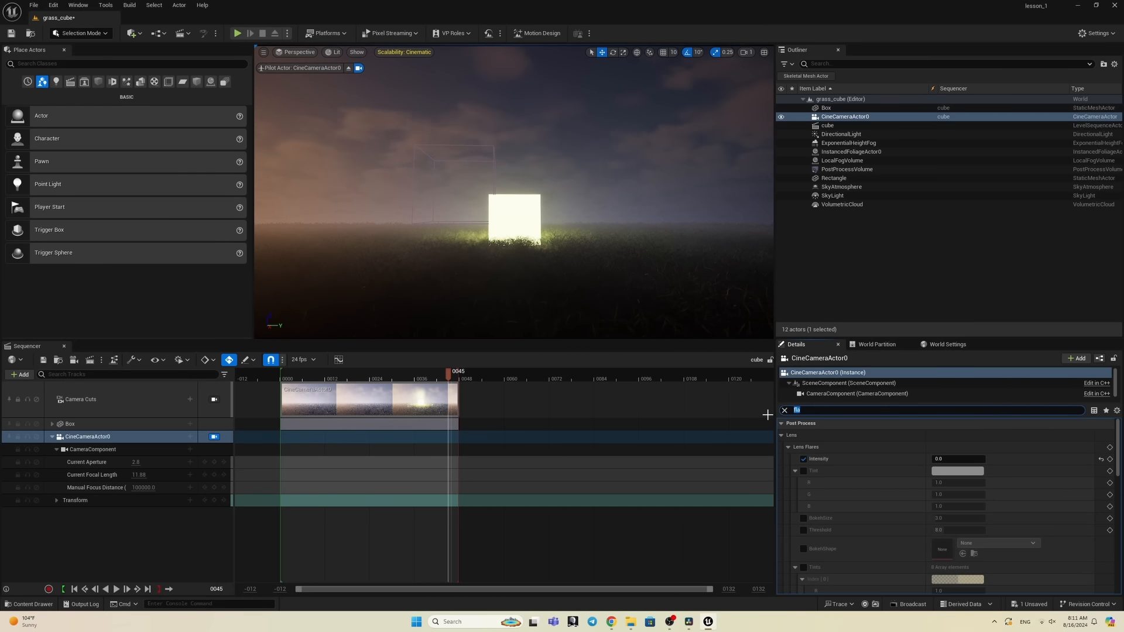
pyautogui.write('bloom')
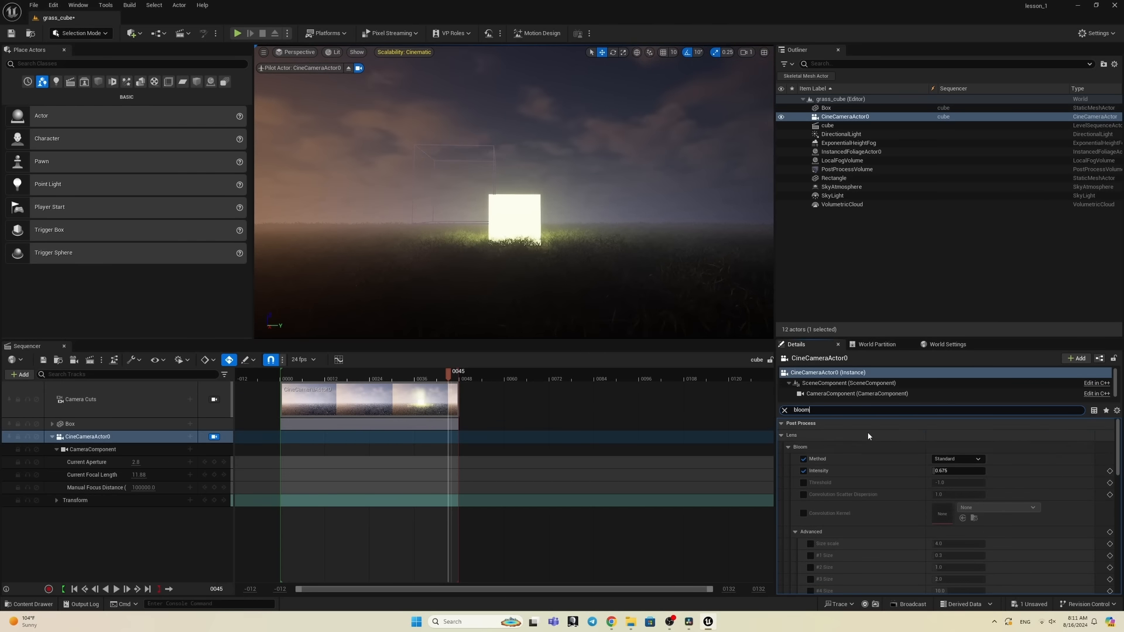
pyautogui.moveTo(936, 471); pyautogui.dragTo(953, 471)
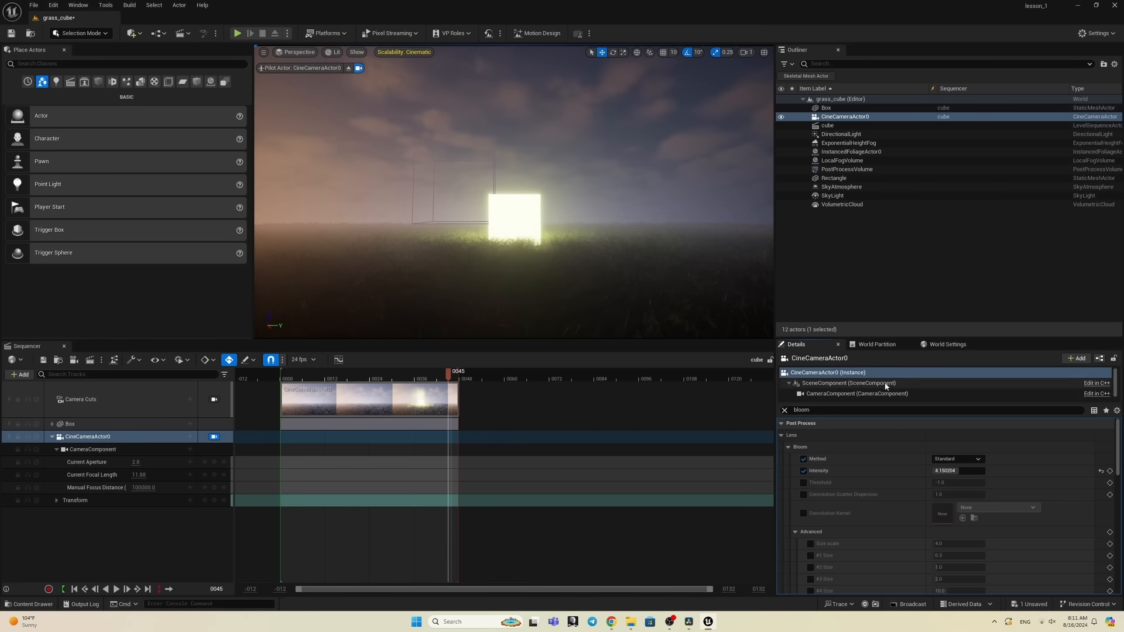
# Step: Lower the camera's Exposure Compensation to about 8.32
pyautogui.moveTo(827, 411); pyautogui.dragTo(766, 417)
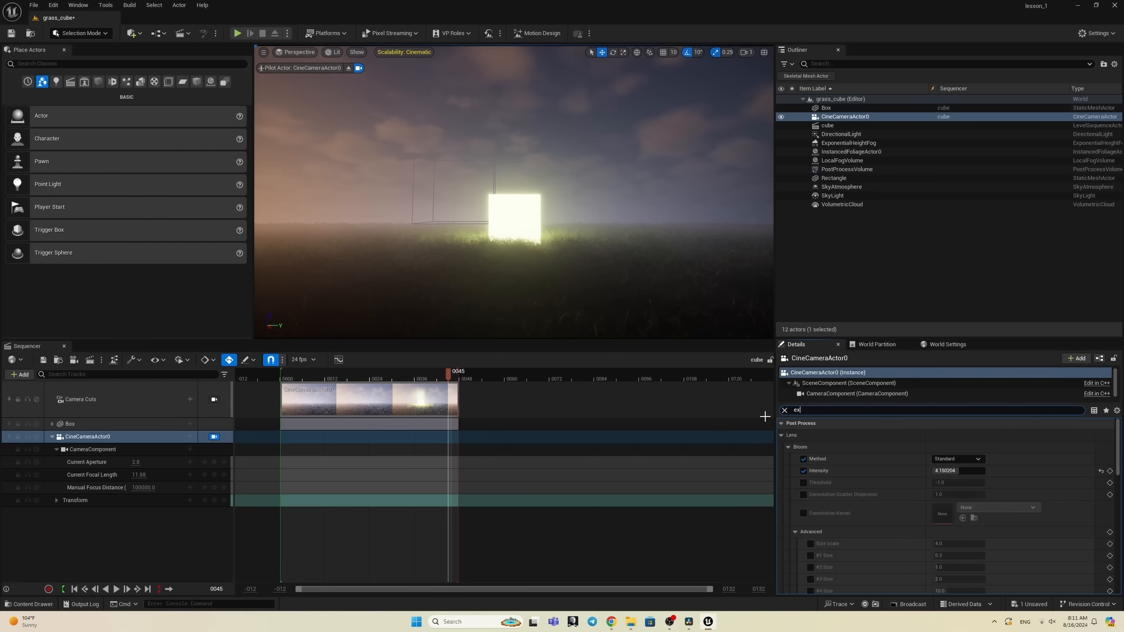
pyautogui.write('exp')
pyautogui.moveTo(954, 471)
pyautogui.mouseDown()
pyautogui.moveTo(932, 471)
pyautogui.moveTo(973, 471)
pyautogui.mouseUp()
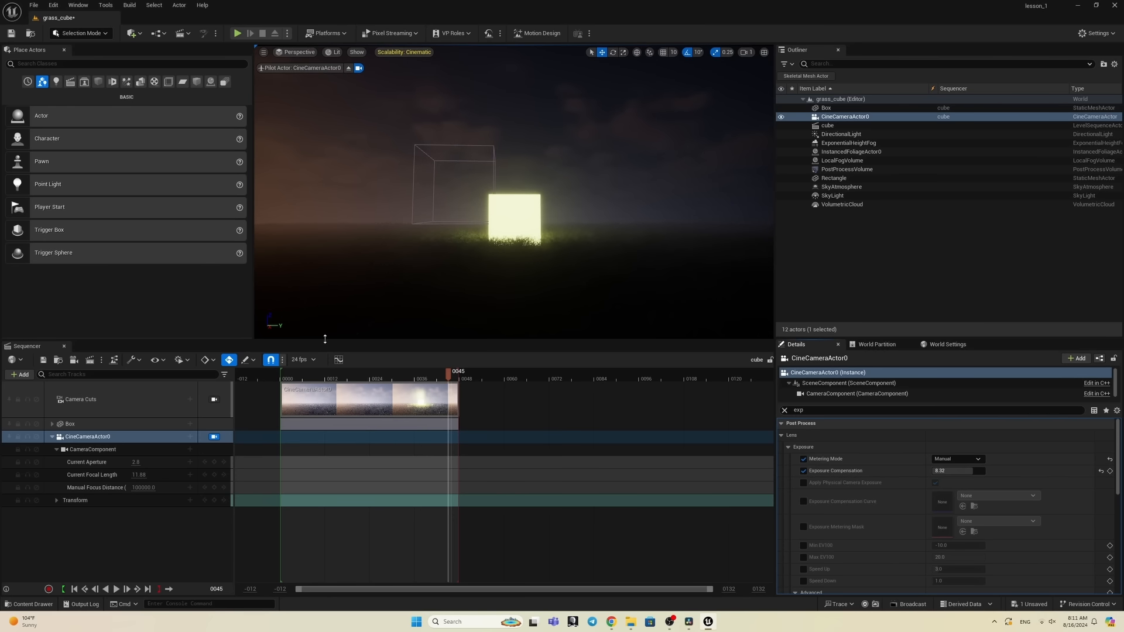
# Step: Raise the Intensity of the emissive_Inst material instance to about 6.3 and save it
pyautogui.click(34, 604)
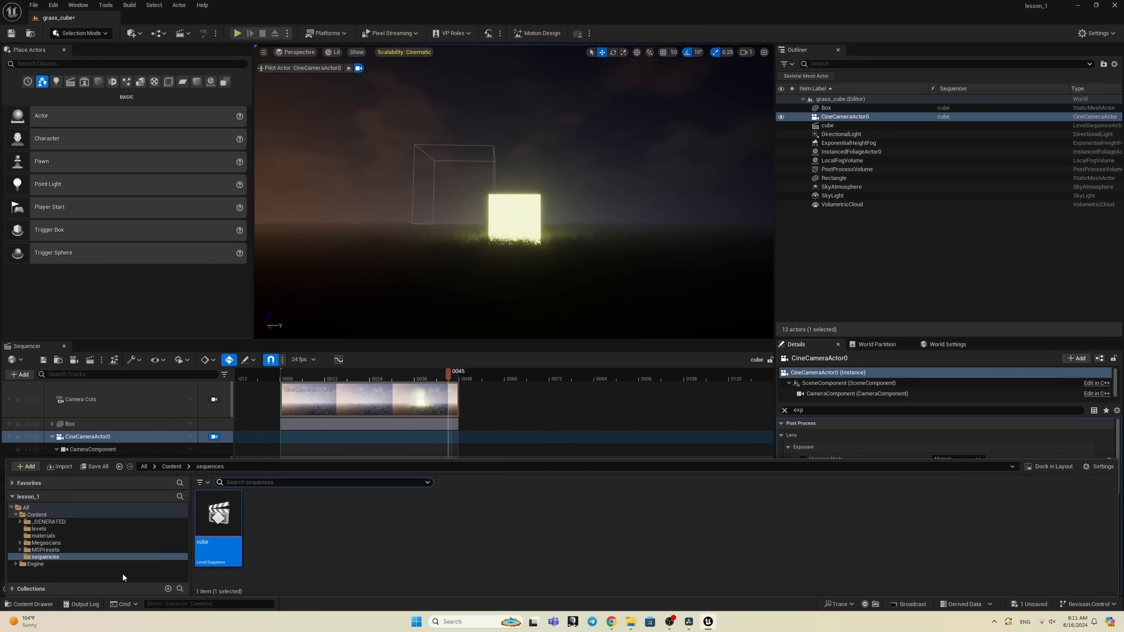
pyautogui.click(43, 535)
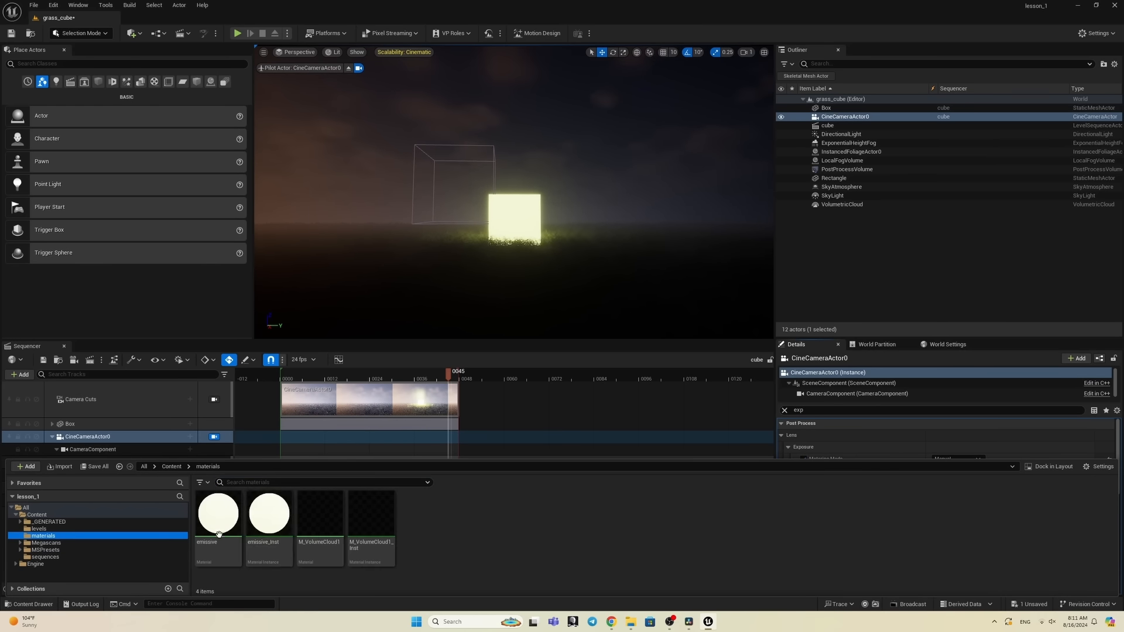
pyautogui.doubleClick(276, 520)
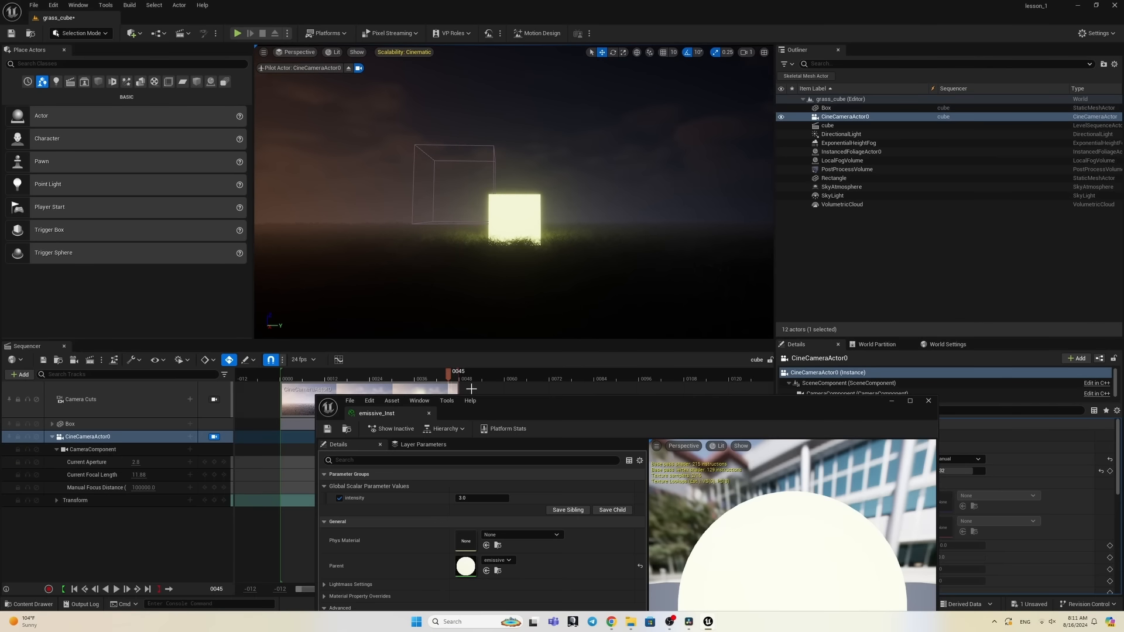
pyautogui.moveTo(482, 498); pyautogui.dragTo(496, 499)
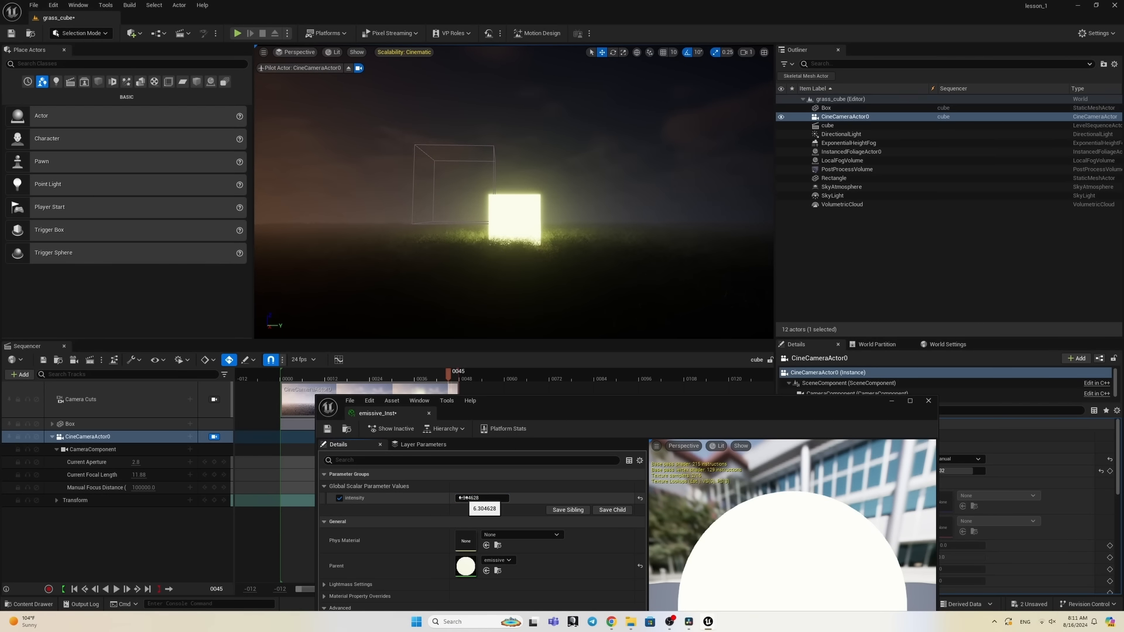
pyautogui.moveTo(583, 410); pyautogui.dragTo(402, 155)
pyautogui.click(145, 171)
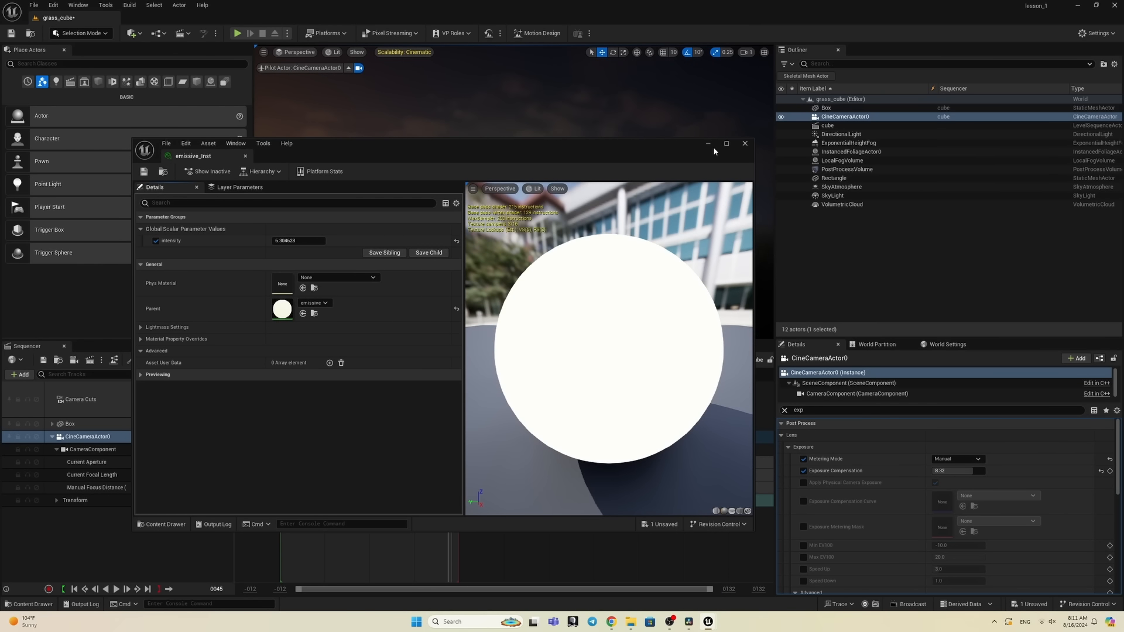
pyautogui.click(745, 144)
# Step: Play and scrub the sequence up to frame 48 to review the cube's brighter glow
pyautogui.moveTo(399, 375); pyautogui.dragTo(459, 375)
pyautogui.press('space')
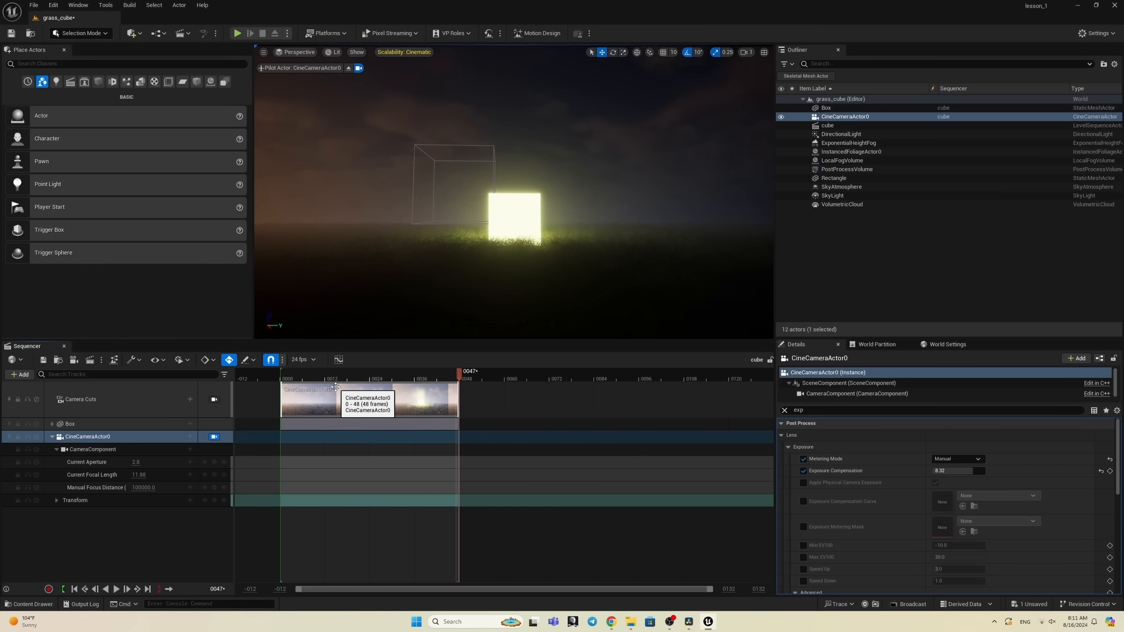
pyautogui.click(375, 376)
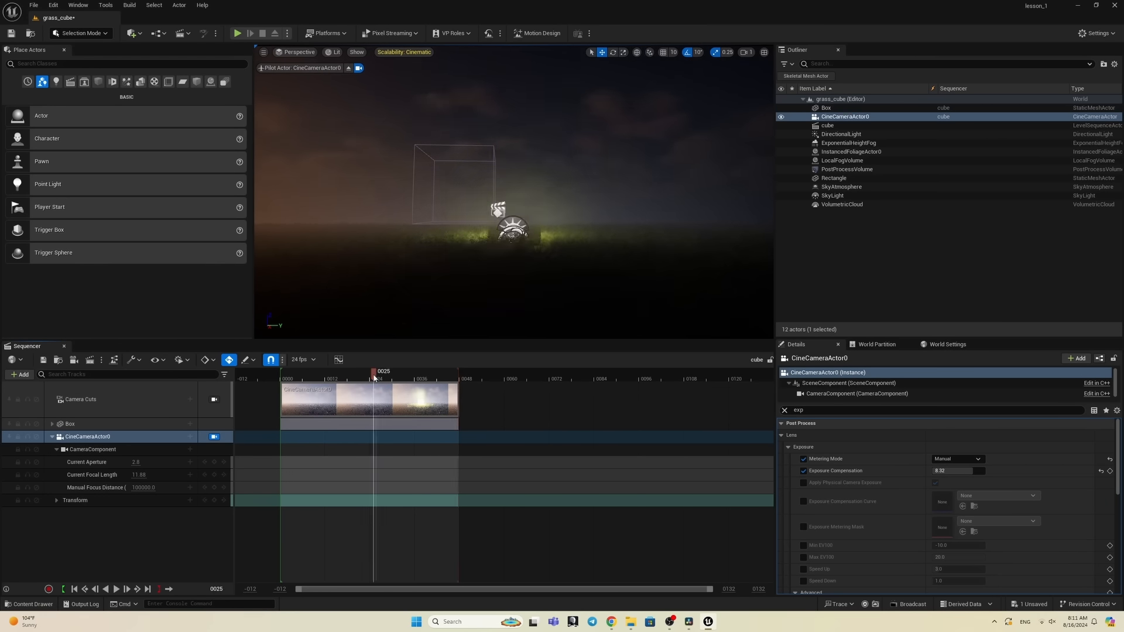
pyautogui.moveTo(375, 376); pyautogui.dragTo(461, 380)
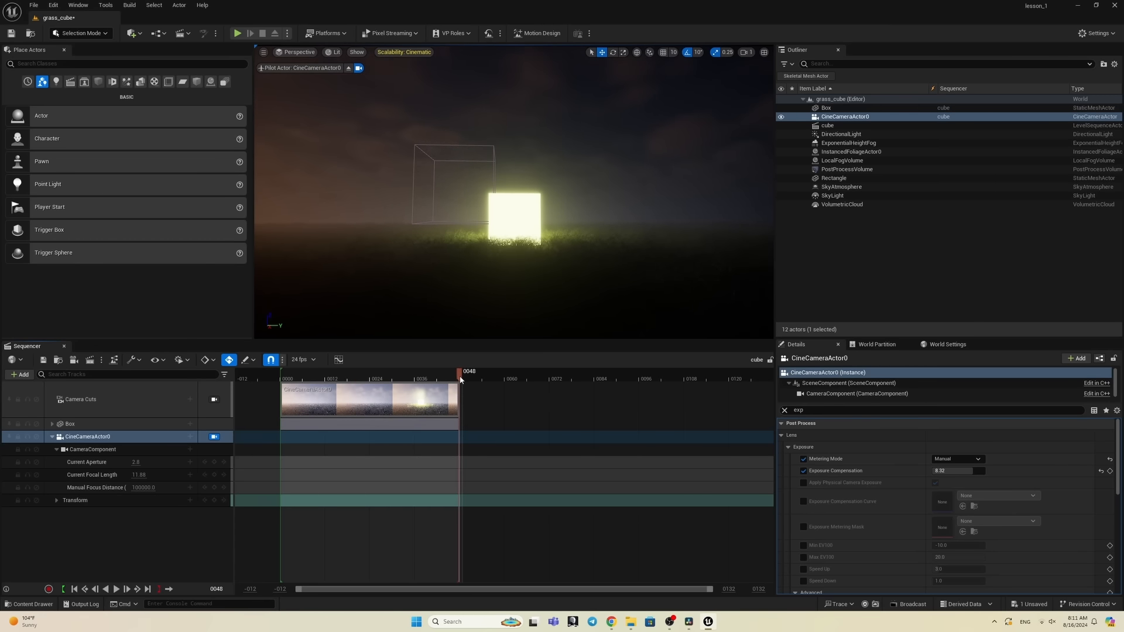
# Step: Look over the editor modes and search the project's plugins for "motion"
pyautogui.click(101, 35)
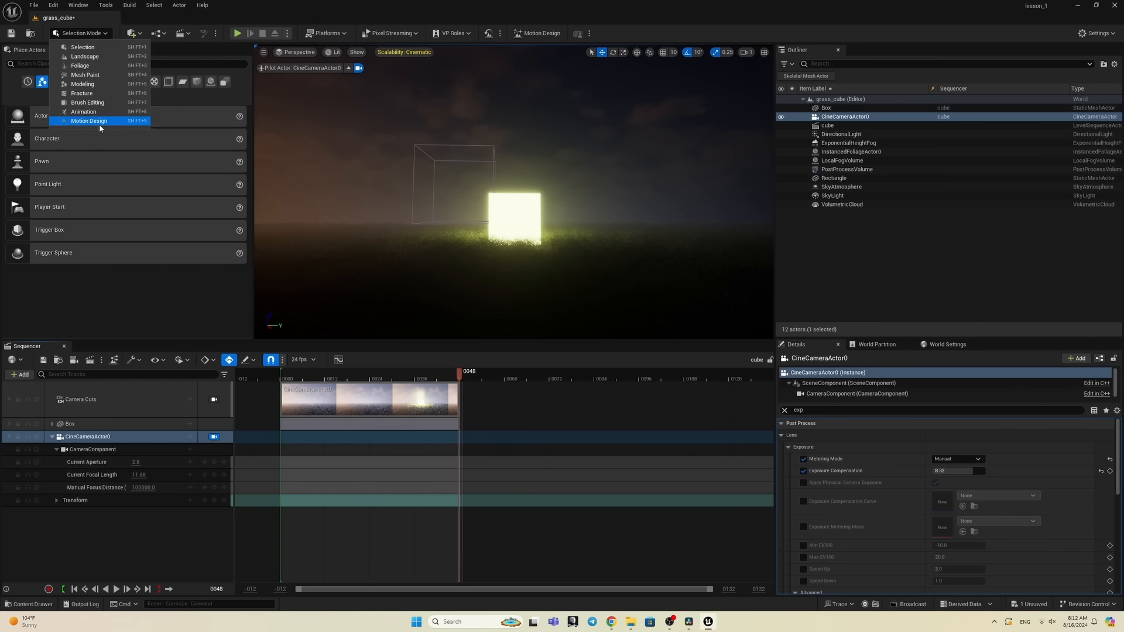
pyautogui.click(53, 6)
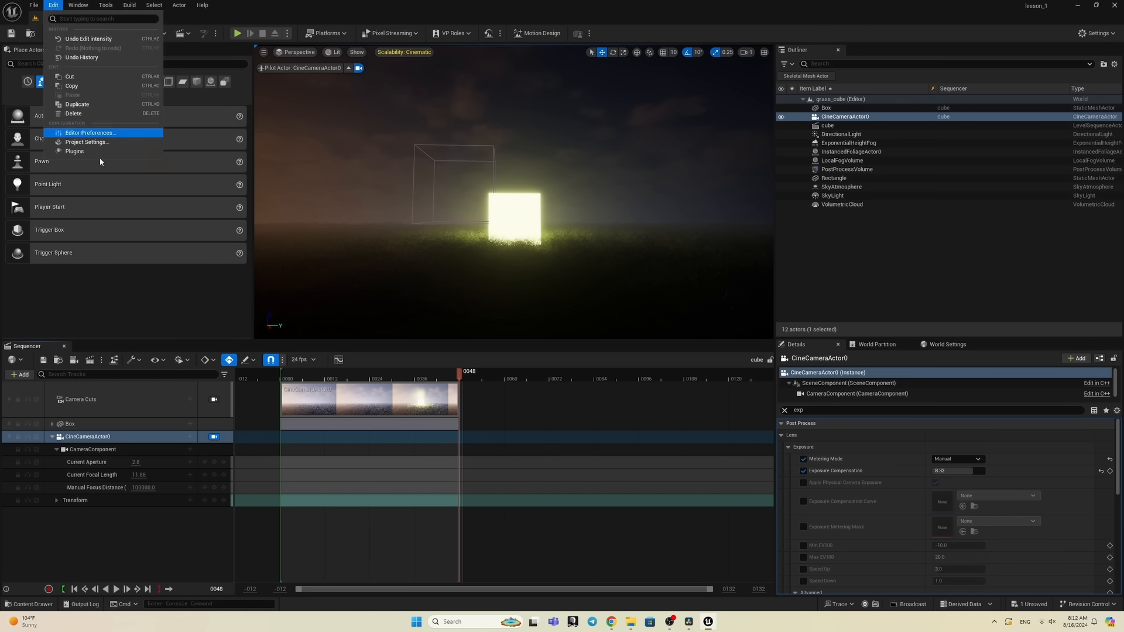
pyautogui.click(82, 155)
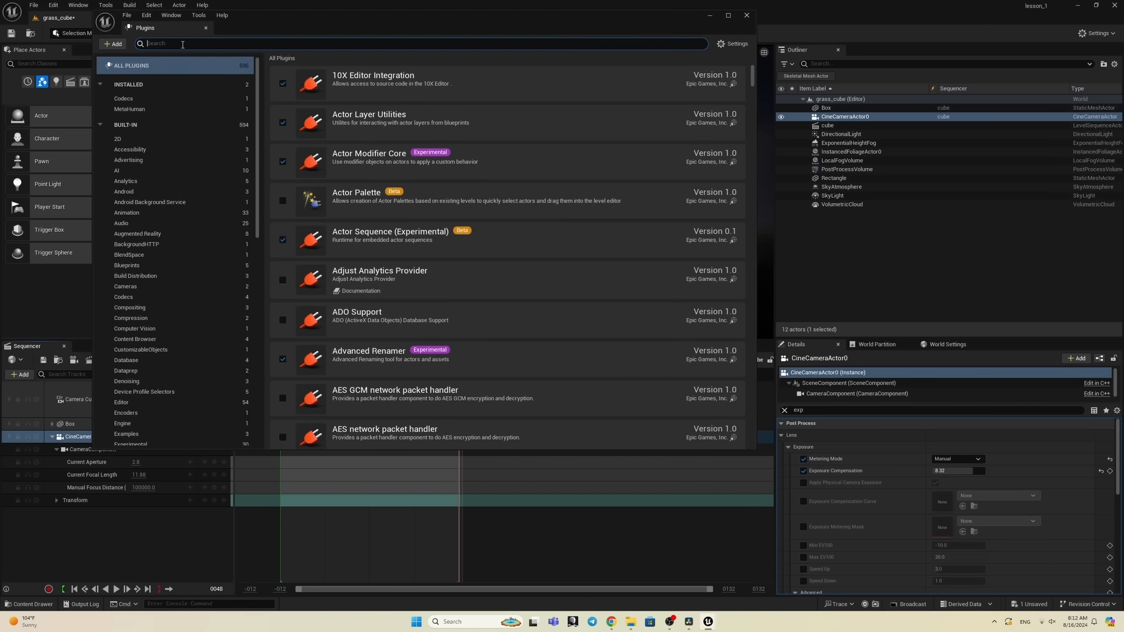
pyautogui.write('moti')
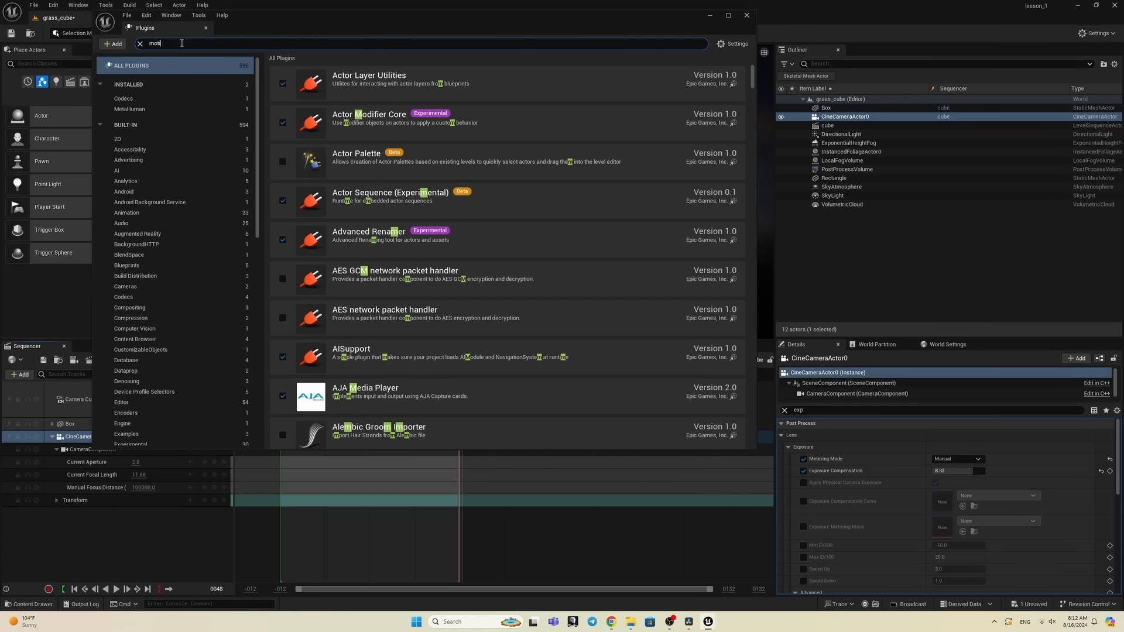
pyautogui.write('on')
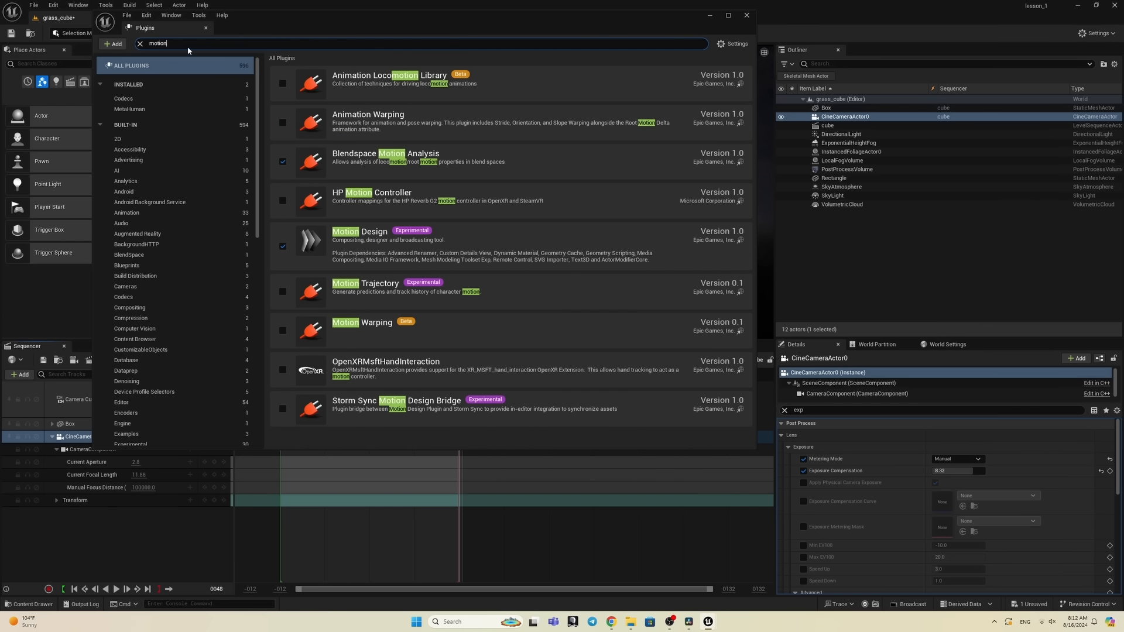
# Step: Disable the Motion Design plugin, enable it again and leave the plugin list
pyautogui.click(283, 247)
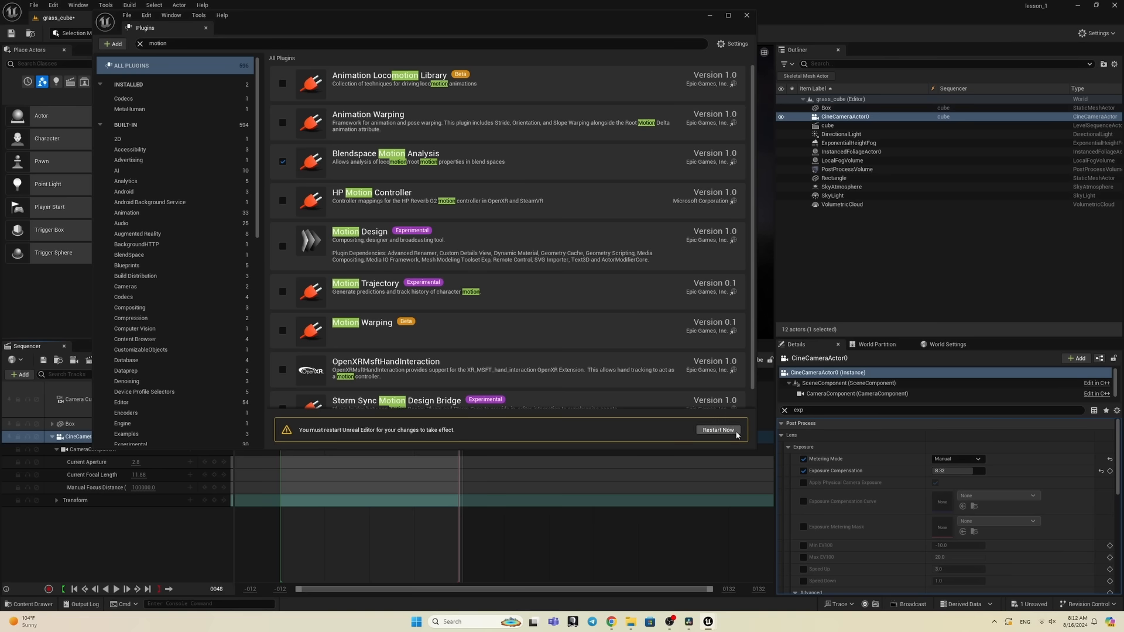
pyautogui.click(283, 246)
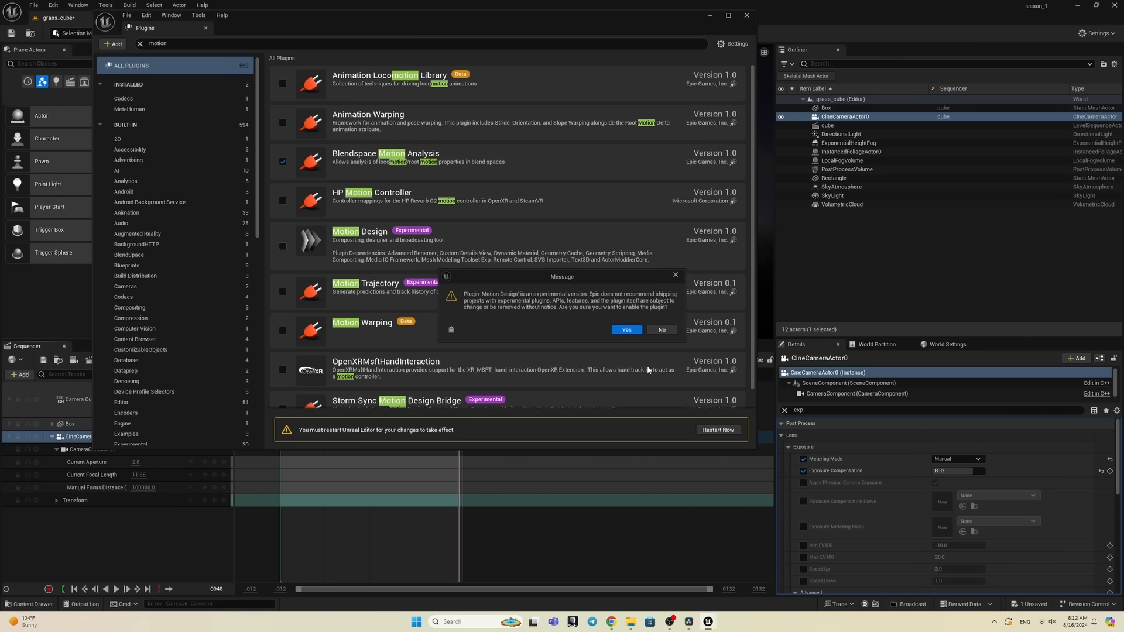
pyautogui.click(627, 331)
pyautogui.click(739, 16)
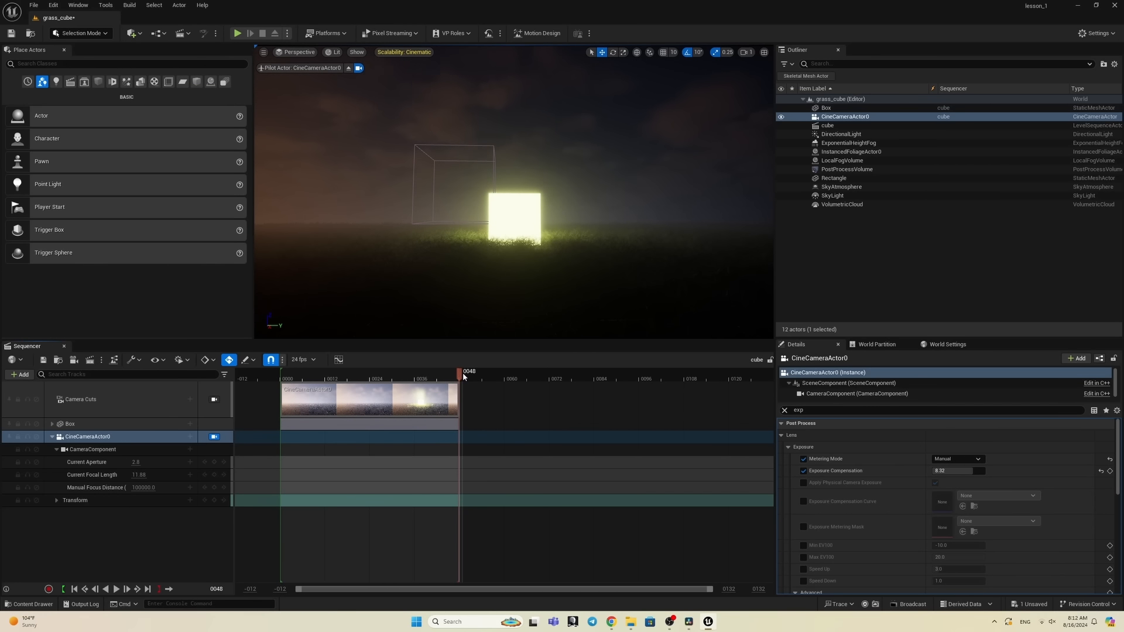
# Step: Extend the sequence's playback end past frame 108 and return the playhead to frame 48
pyautogui.moveTo(457, 380); pyautogui.dragTo(702, 383)
pyautogui.moveTo(442, 376); pyautogui.dragTo(460, 375)
# Step: Switch the editor to Motion Design mode and turn on the Motion Design interface
pyautogui.click(82, 32)
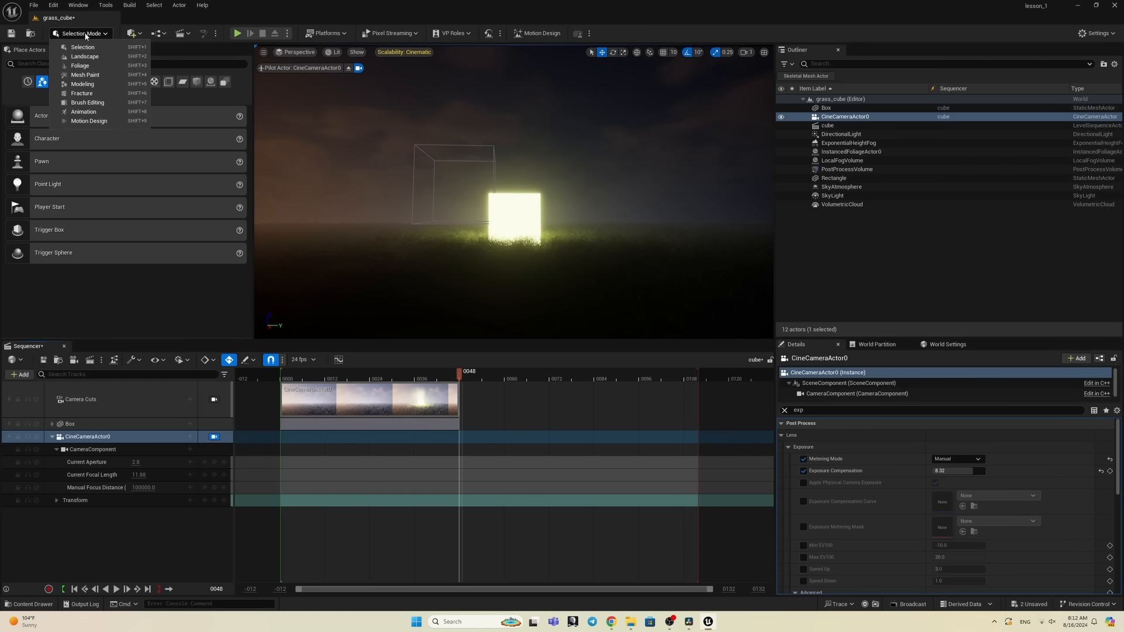
pyautogui.click(102, 120)
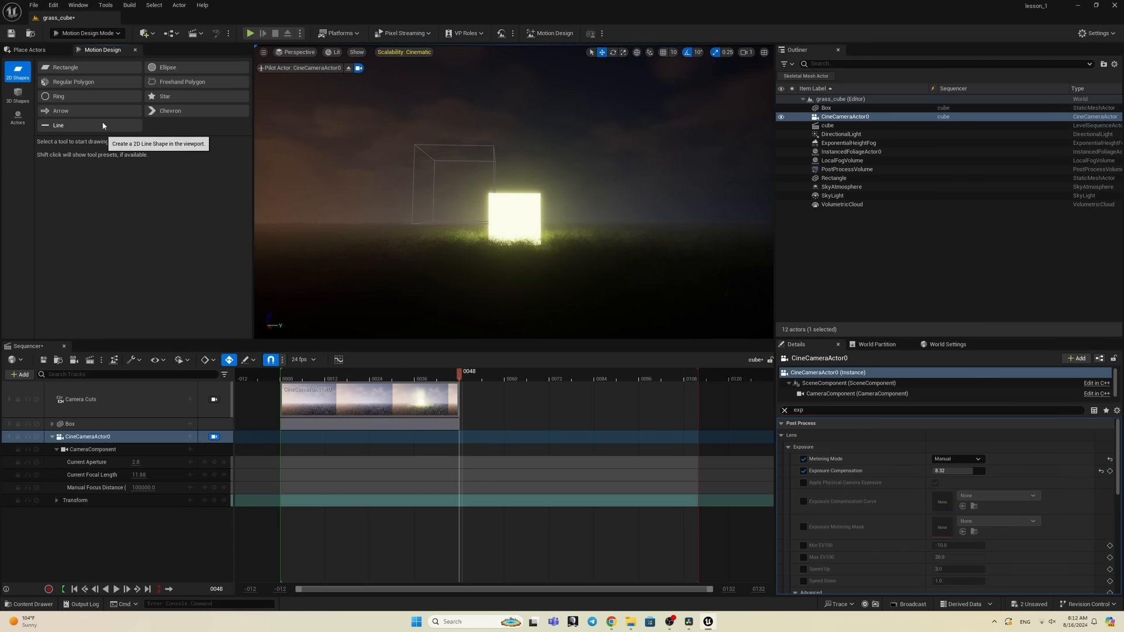
pyautogui.click(550, 33)
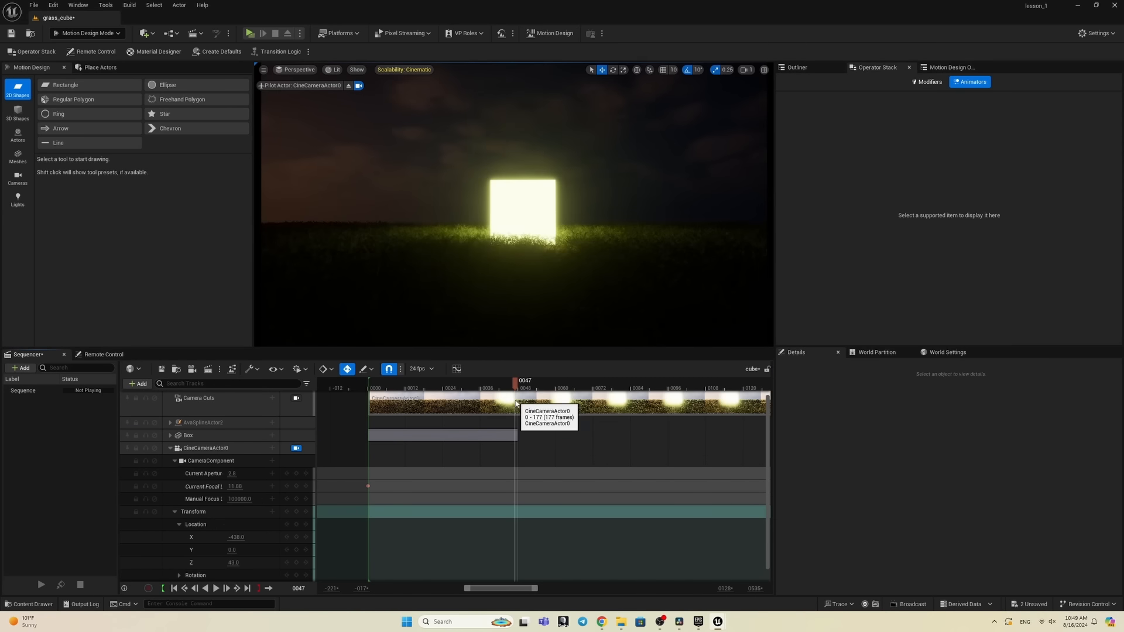
# Step: Add a Wiggle animator with the Location YZ preset to the glowing Box
pyautogui.click(970, 82)
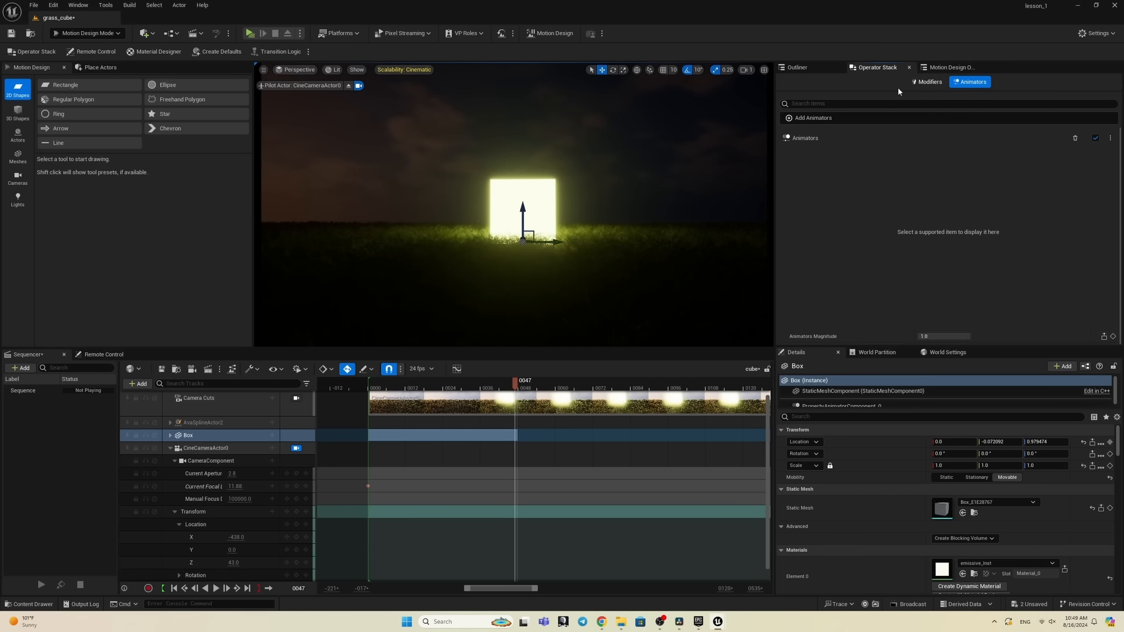
pyautogui.click(578, 175)
pyautogui.click(543, 193)
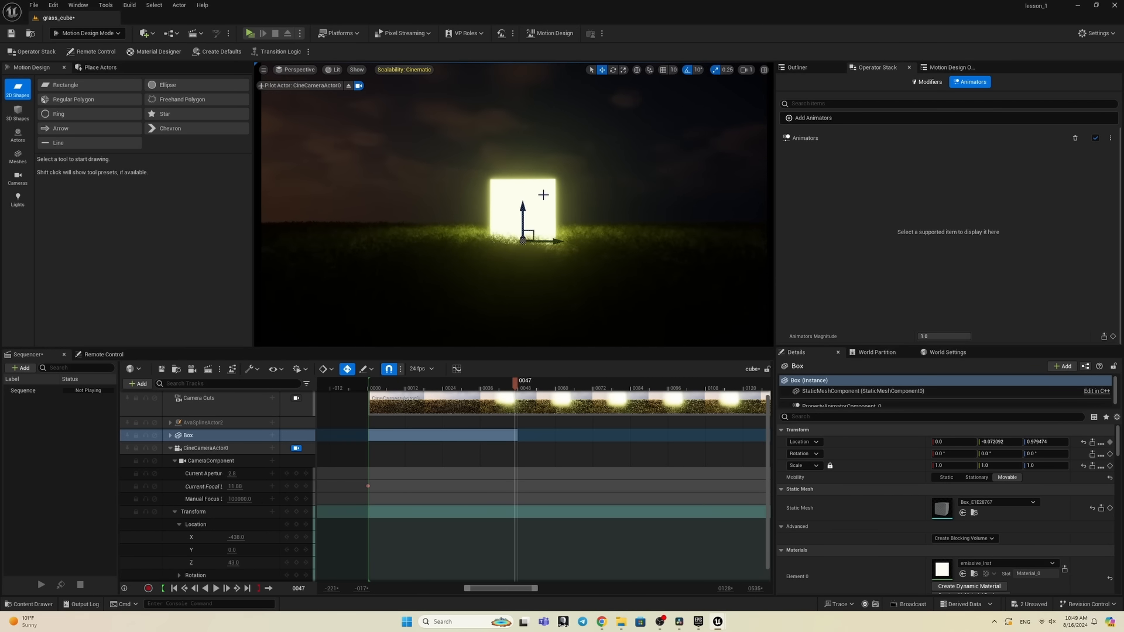
pyautogui.click(813, 118)
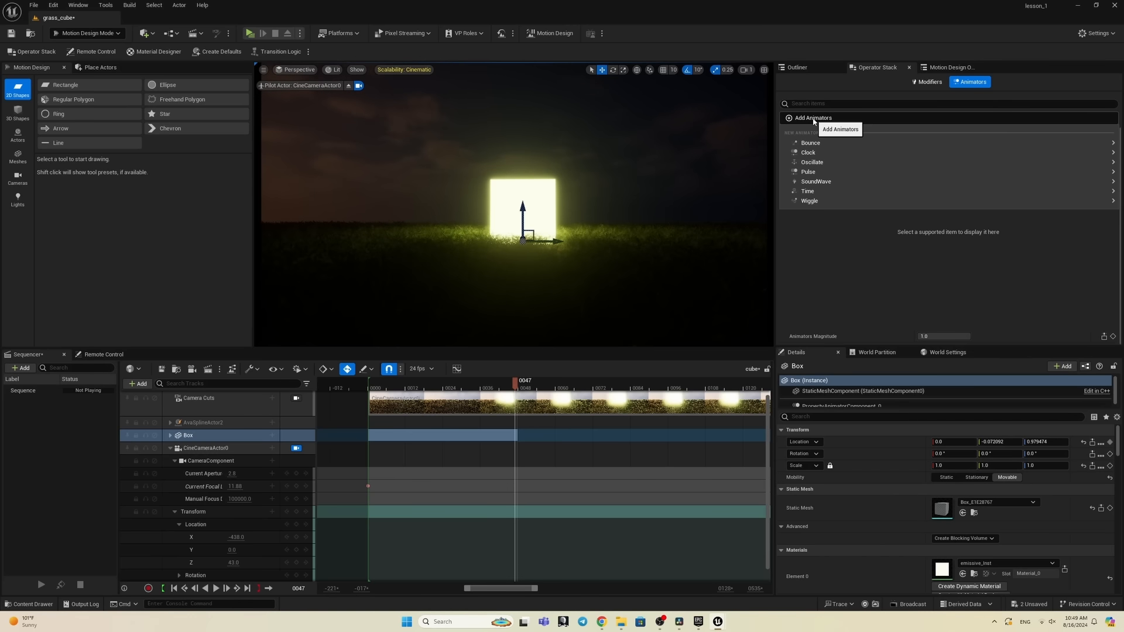
pyautogui.moveTo(820, 201)
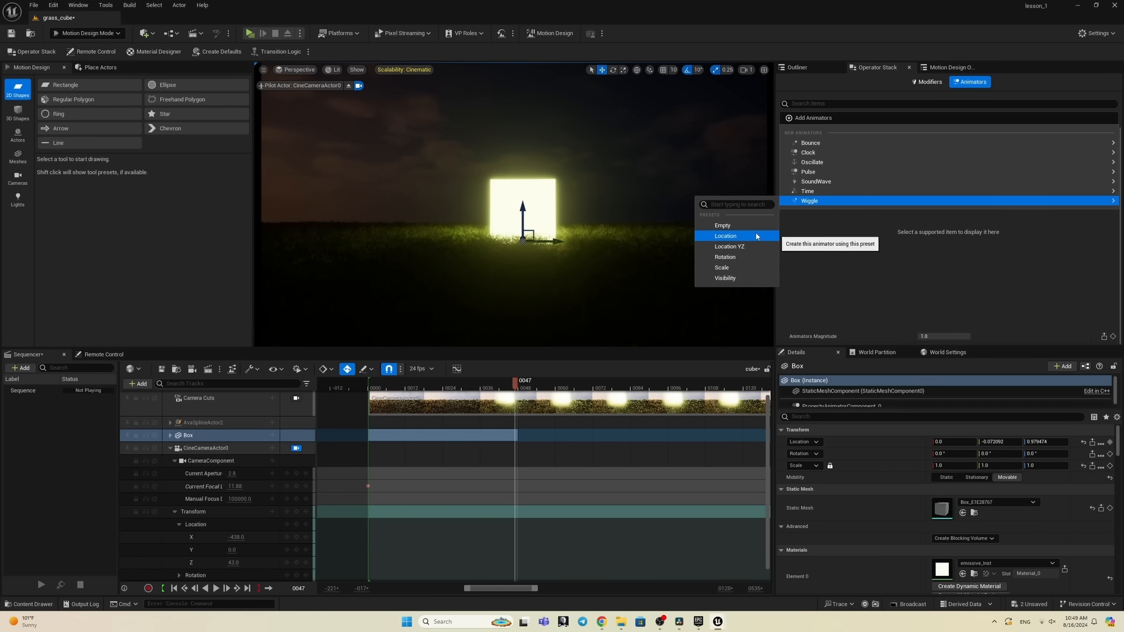
pyautogui.click(748, 249)
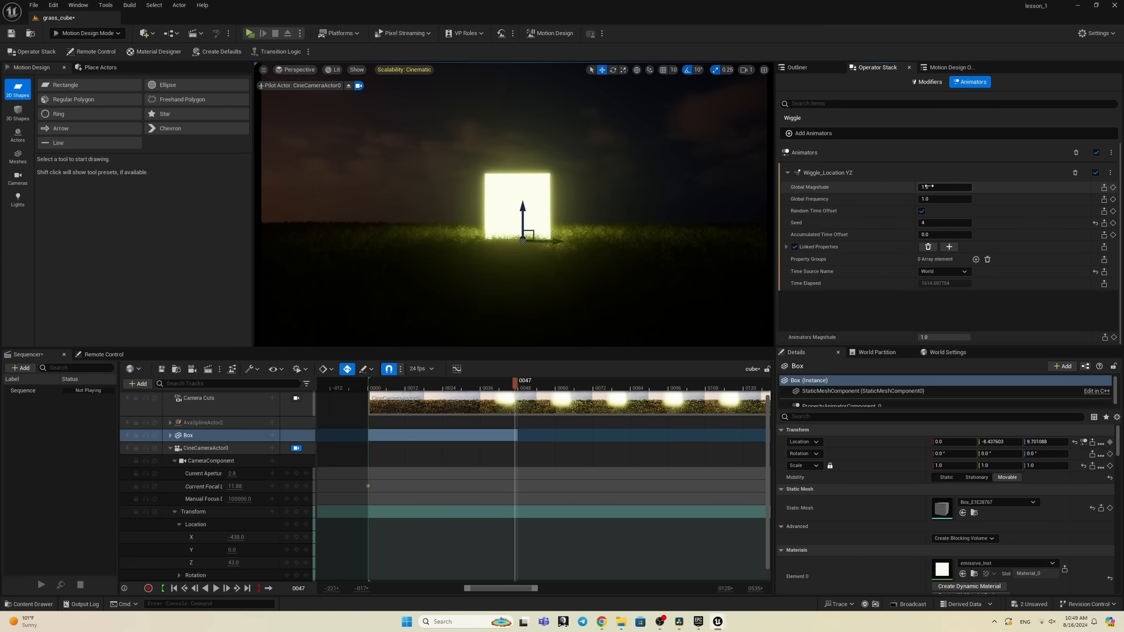
# Step: Set the wiggle's Global Magnitude to 0.032 and its Global Frequency to about 9.35
pyautogui.moveTo(944, 188); pyautogui.dragTo(924, 187)
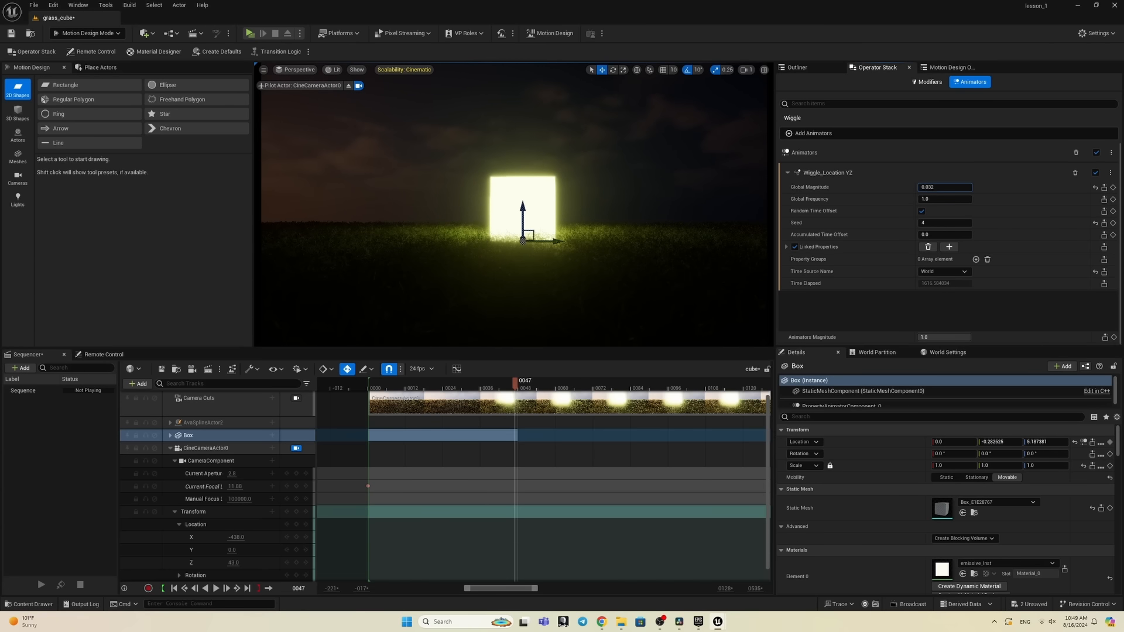
pyautogui.moveTo(937, 199); pyautogui.dragTo(955, 199)
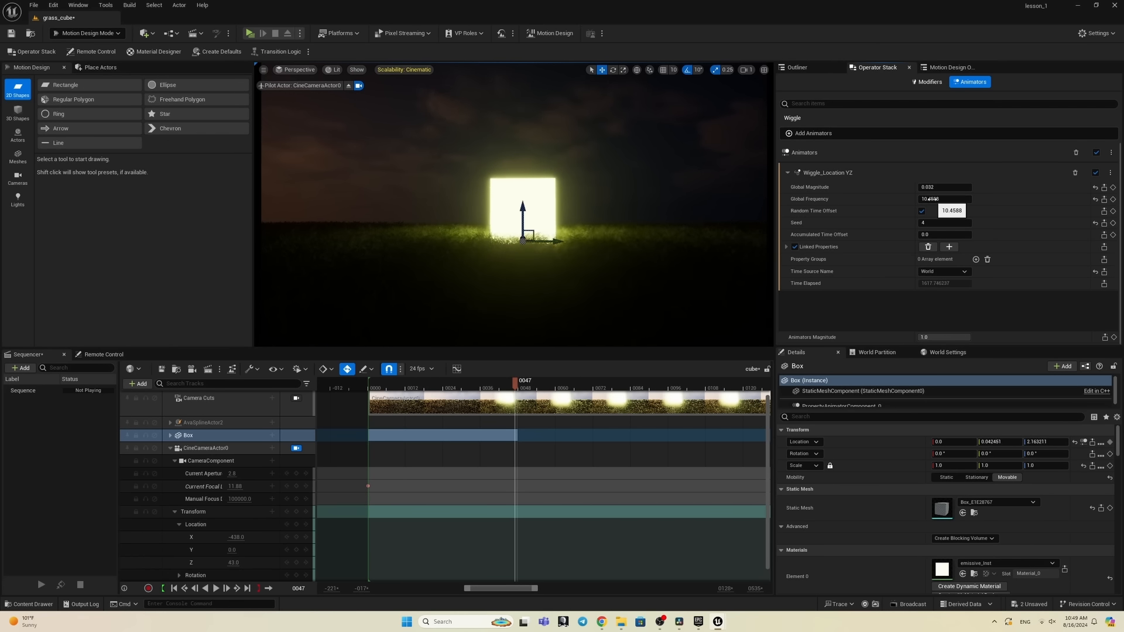
pyautogui.moveTo(933, 199); pyautogui.dragTo(923, 199)
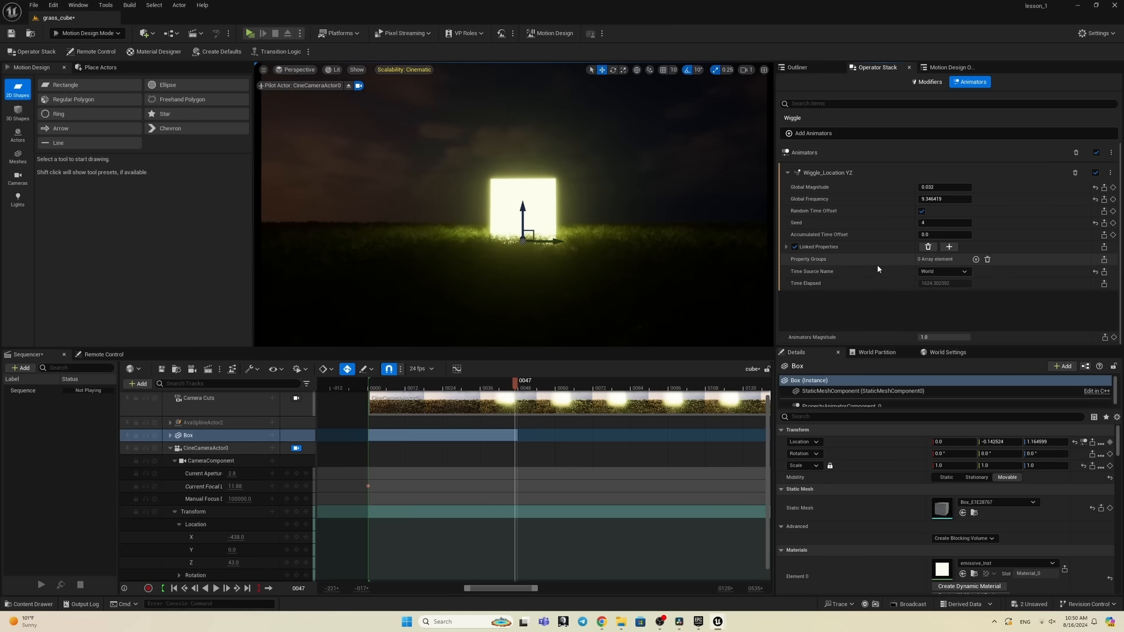
# Step: Set the wiggle's time source to Manual, keyframe Custom Time at 0.0 on frame 48, and expand the Box's tracks
pyautogui.click(944, 271)
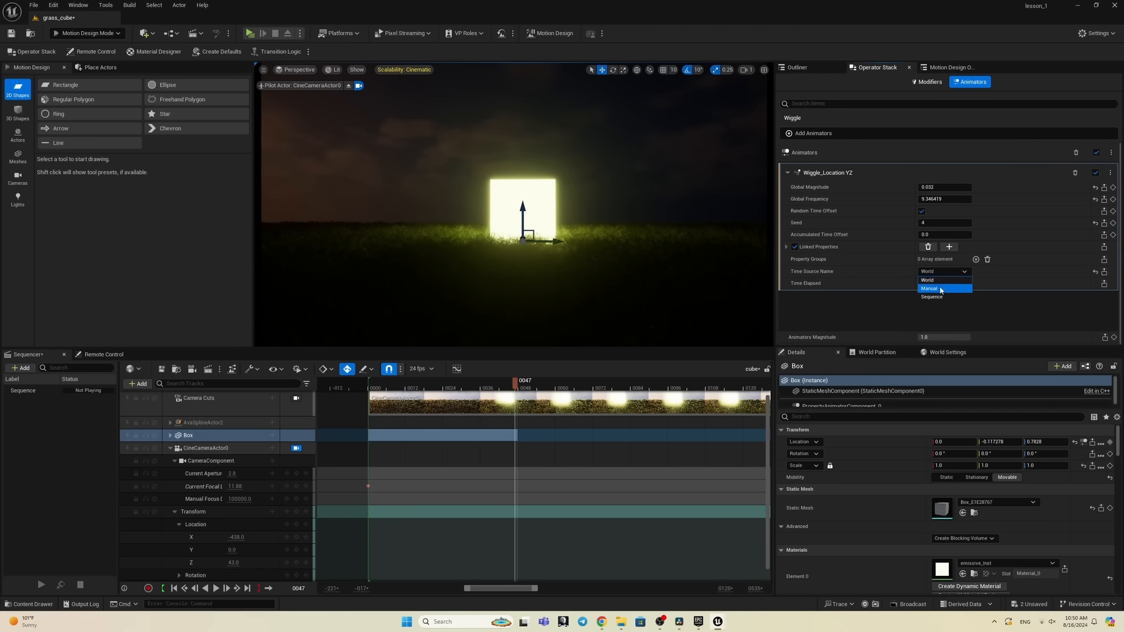
pyautogui.click(941, 289)
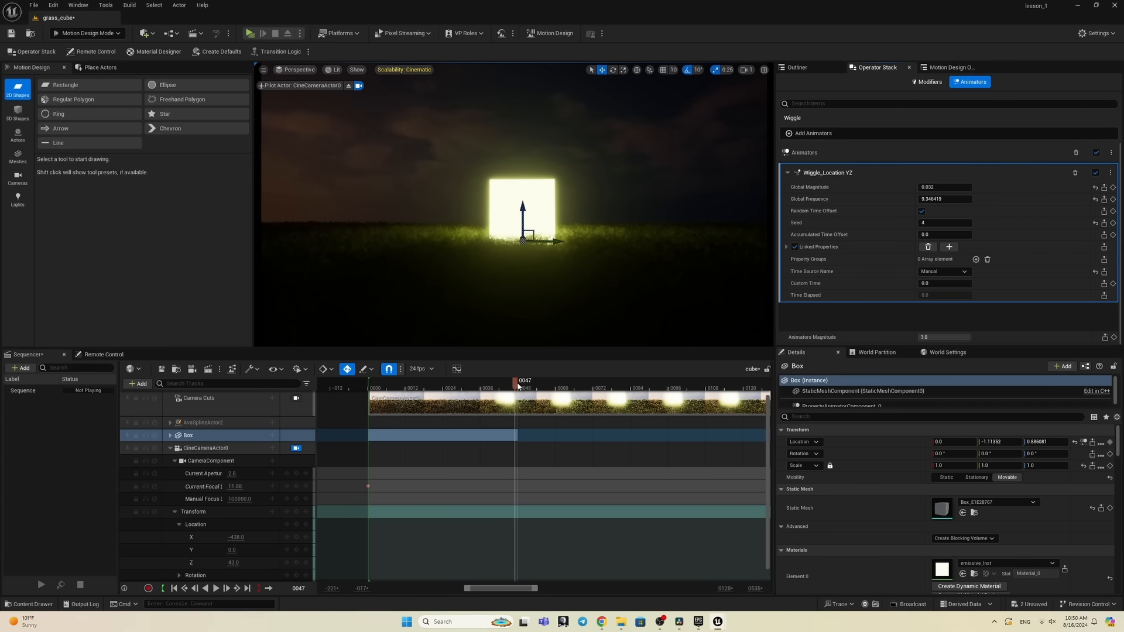
pyautogui.moveTo(518, 387)
pyautogui.mouseDown()
pyautogui.moveTo(491, 386)
pyautogui.moveTo(520, 395)
pyautogui.mouseUp()
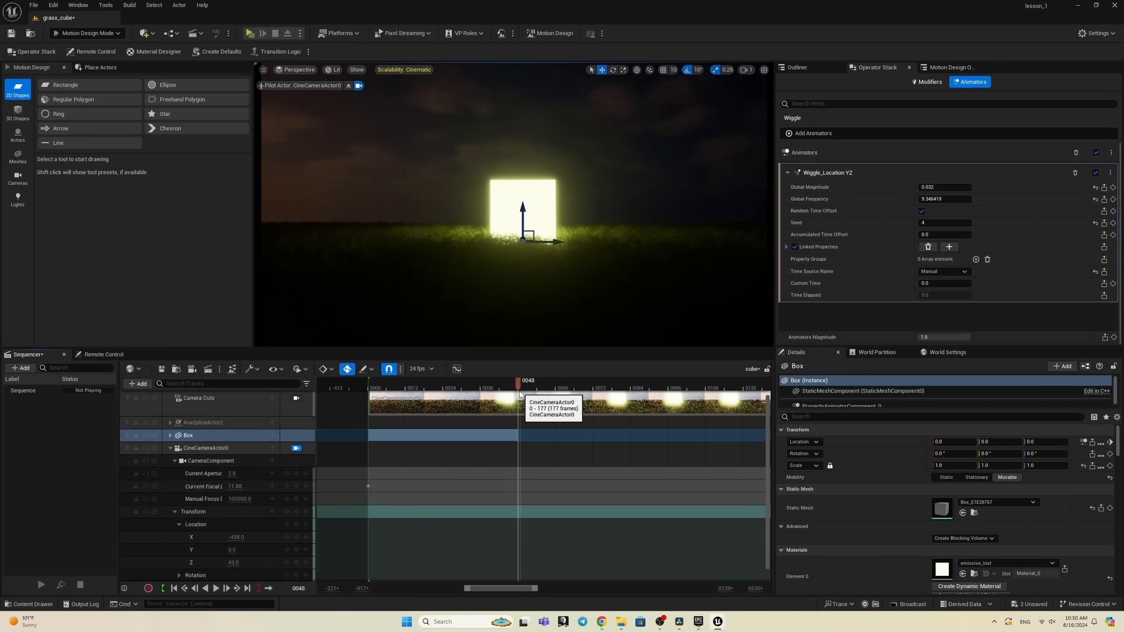
pyautogui.click(1114, 283)
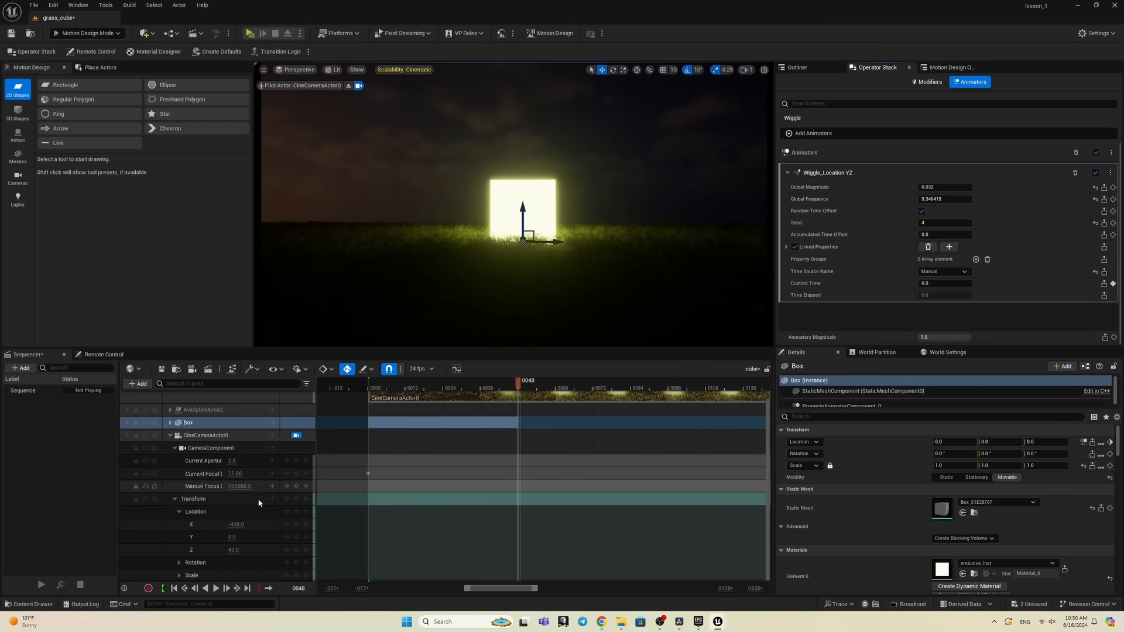
pyautogui.scroll(-1, 281, 492)
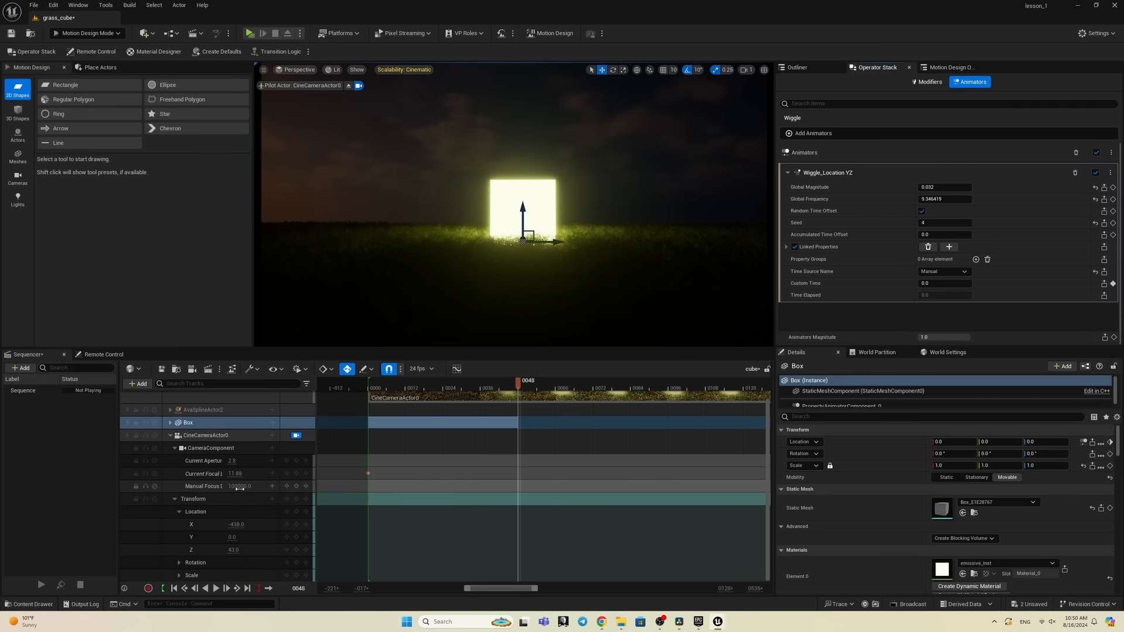
pyautogui.click(171, 424)
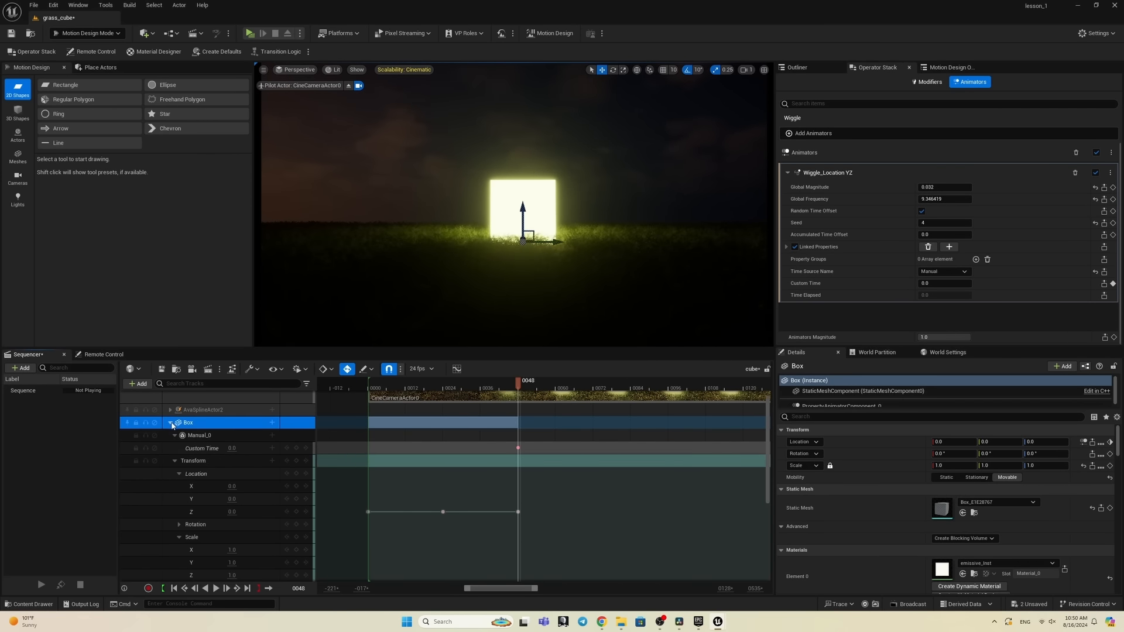
# Step: Keyframe the Box's Custom Time at about 5.03 on frame 72
pyautogui.moveTo(523, 382); pyautogui.dragTo(593, 393)
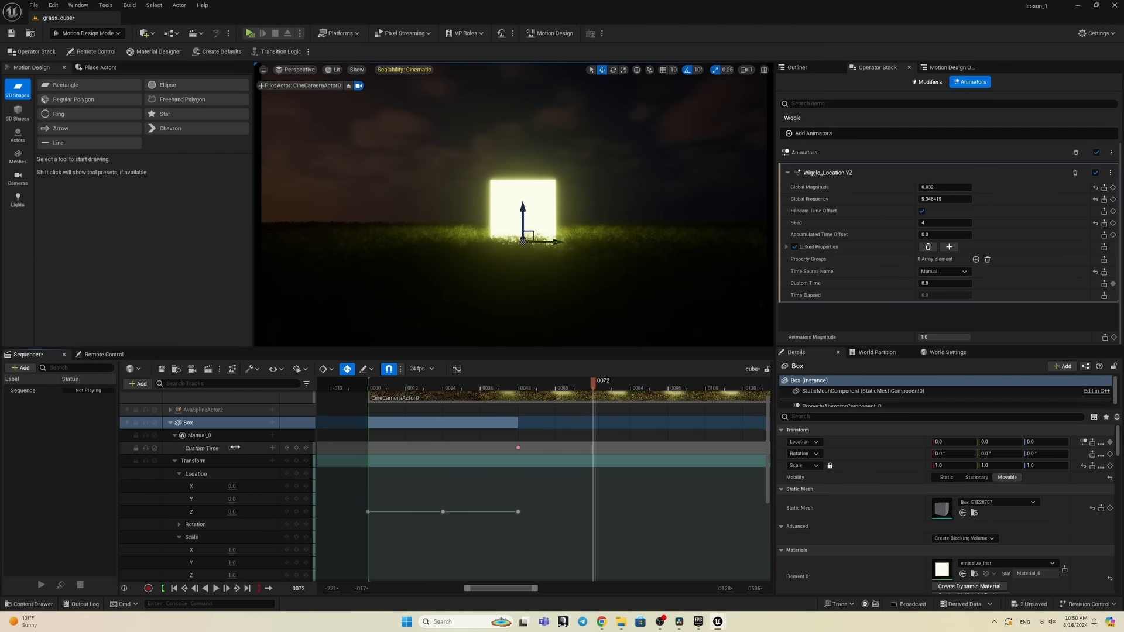
pyautogui.moveTo(235, 447); pyautogui.dragTo(276, 447)
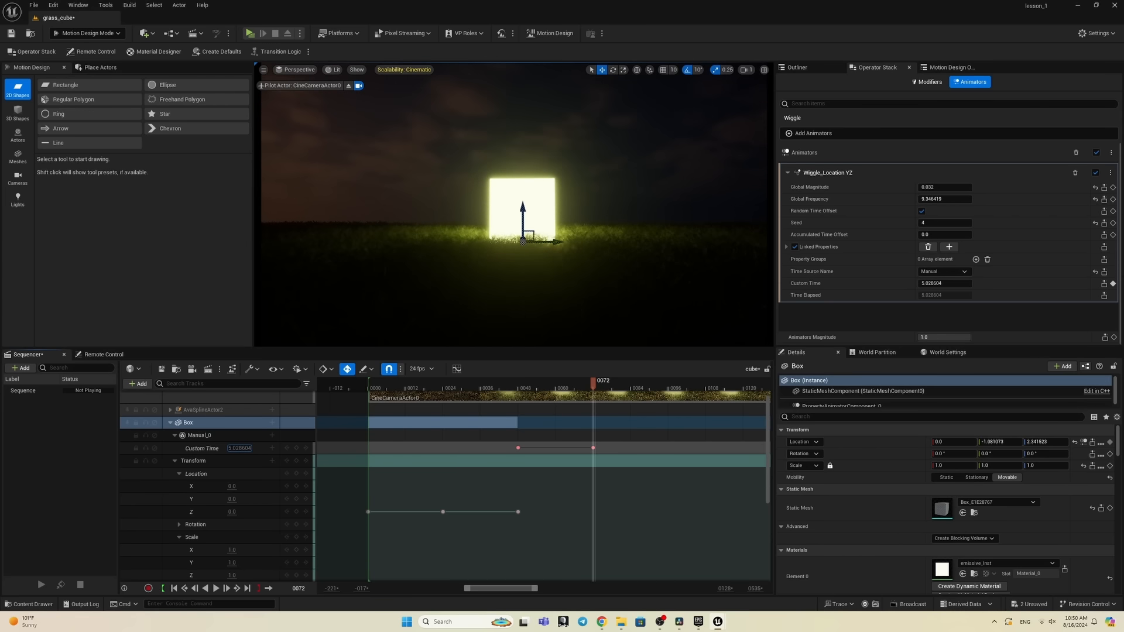
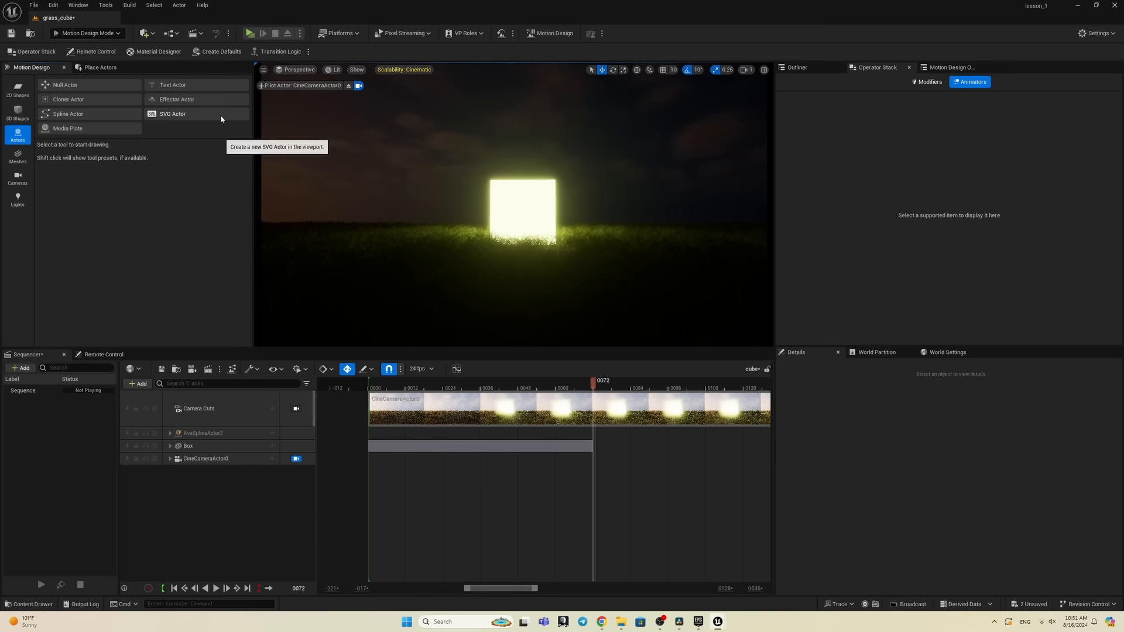
# Step: Place a Cloner actor in the grass scene beside the glowing cube and show the actor hierarchy
pyautogui.click(81, 100)
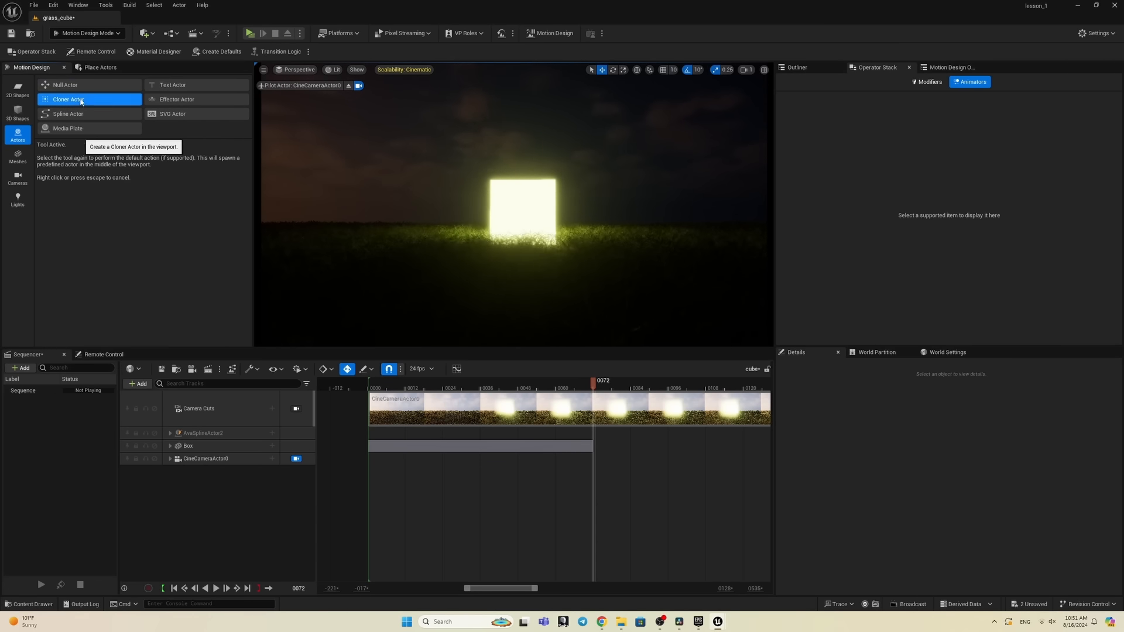
pyautogui.click(459, 237)
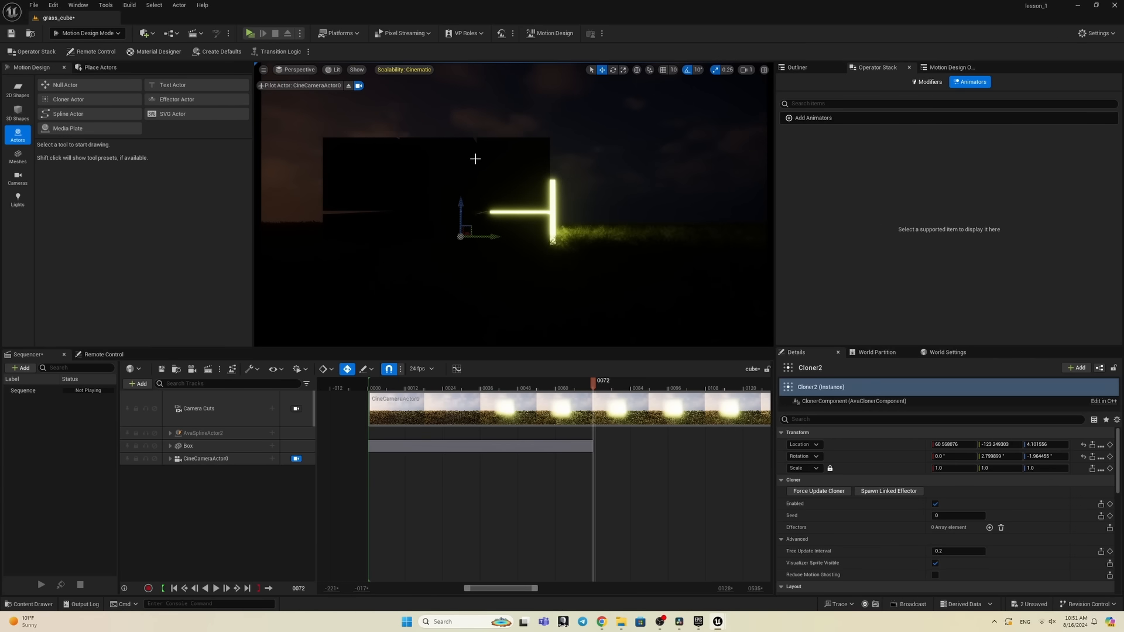
pyautogui.click(797, 67)
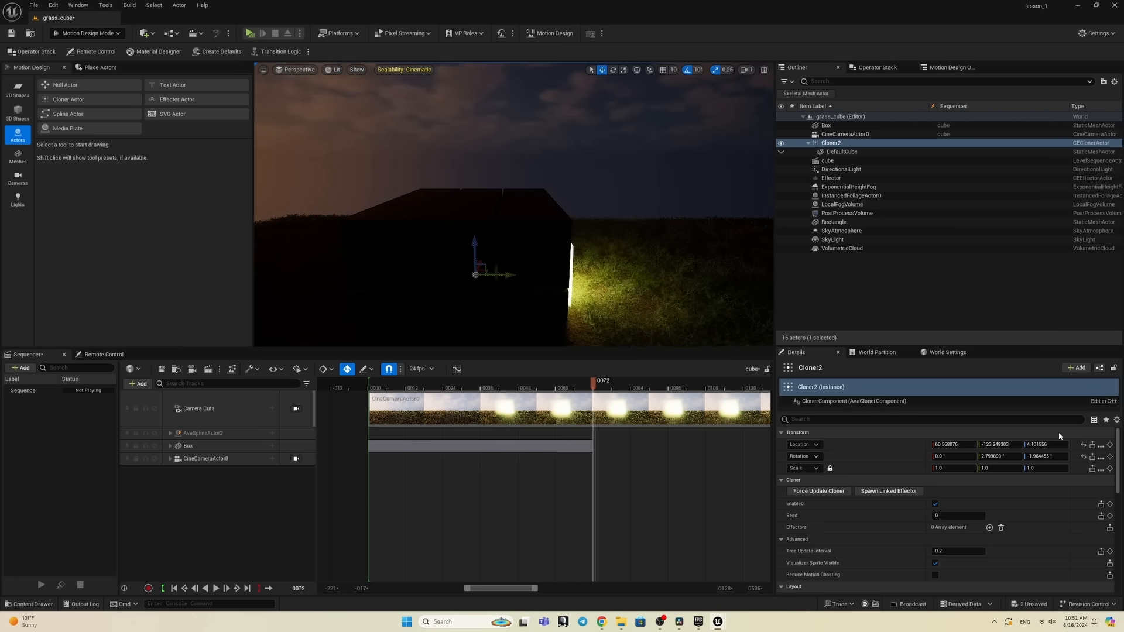
# Step: Reset the cloner's location and rotation to their defaults and lower it to about -58 on Z
pyautogui.click(1084, 446)
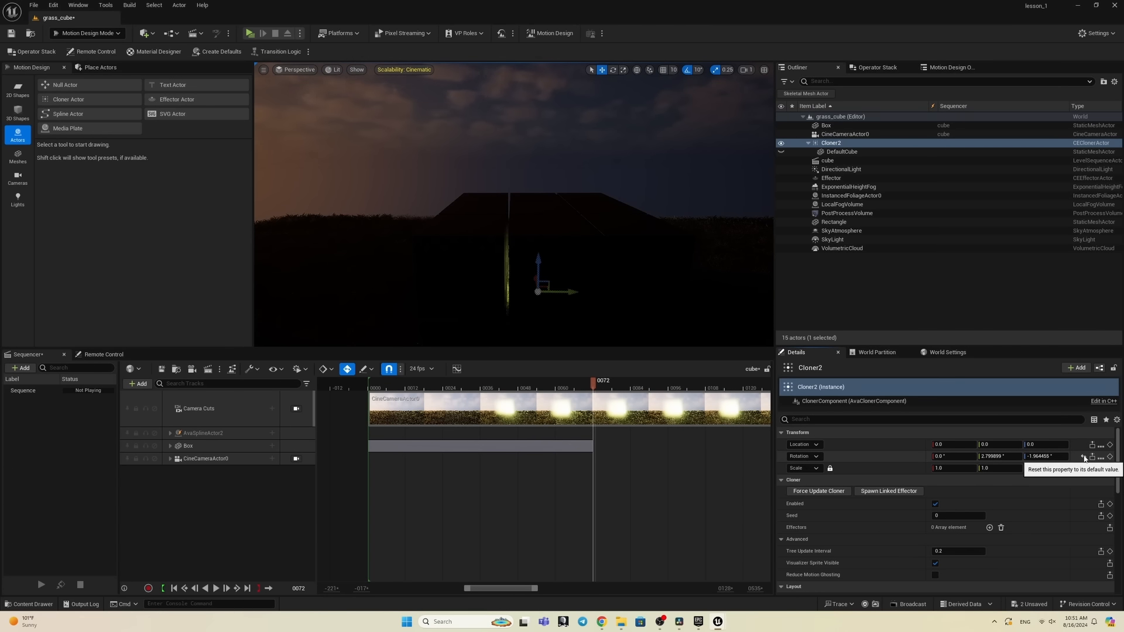
pyautogui.click(1083, 457)
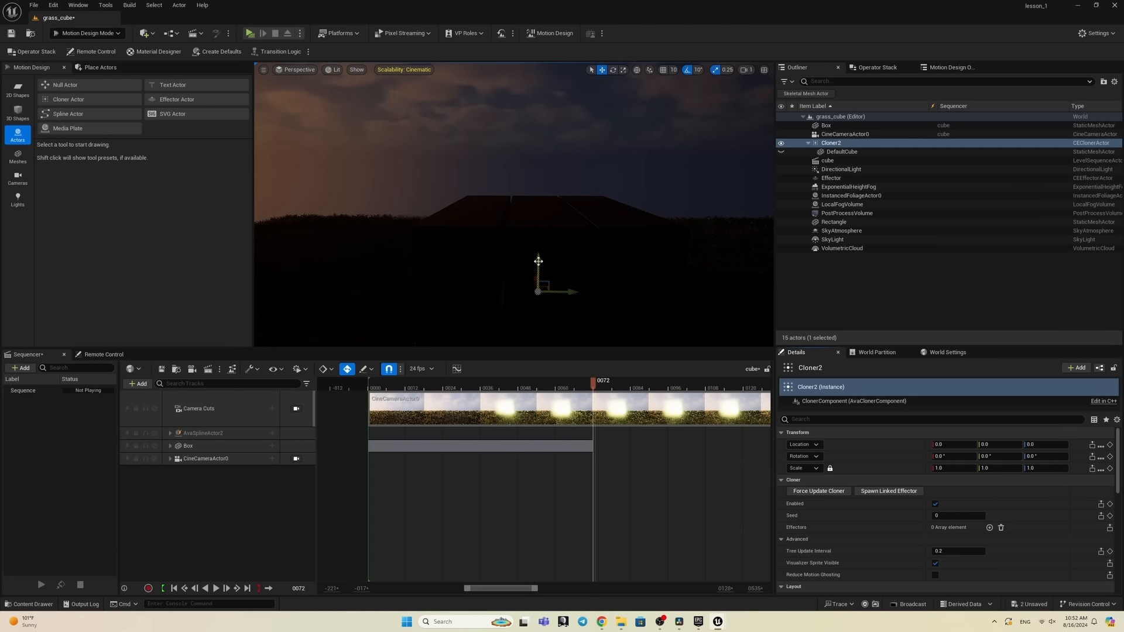
pyautogui.moveTo(539, 261); pyautogui.dragTo(533, 292)
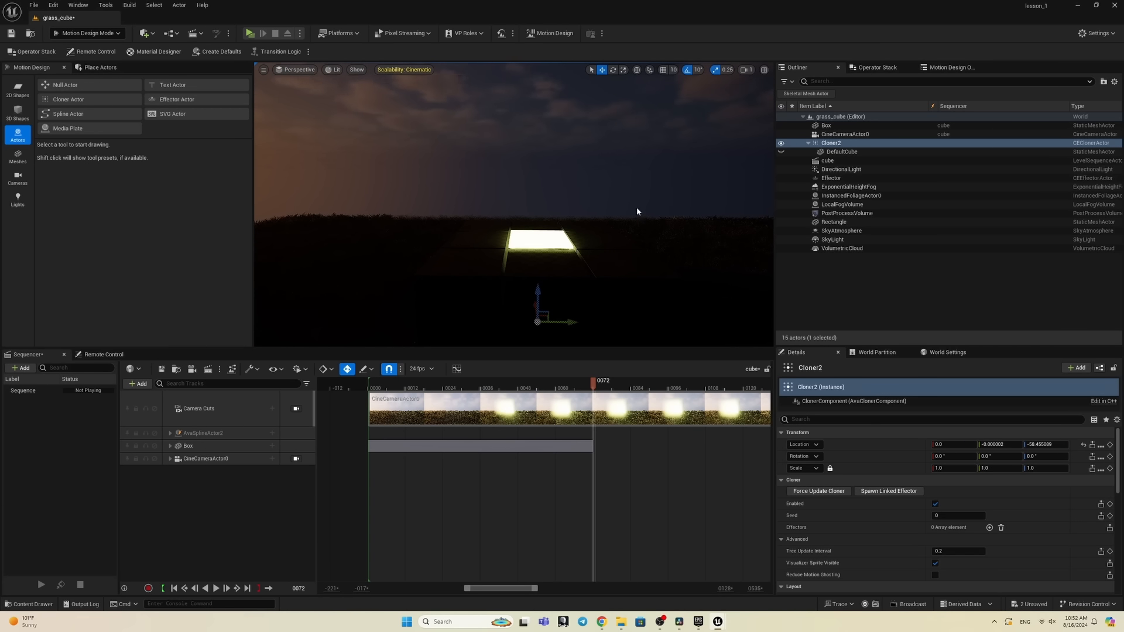
pyautogui.moveTo(606, 193); pyautogui.dragTo(618, 196, button='right')
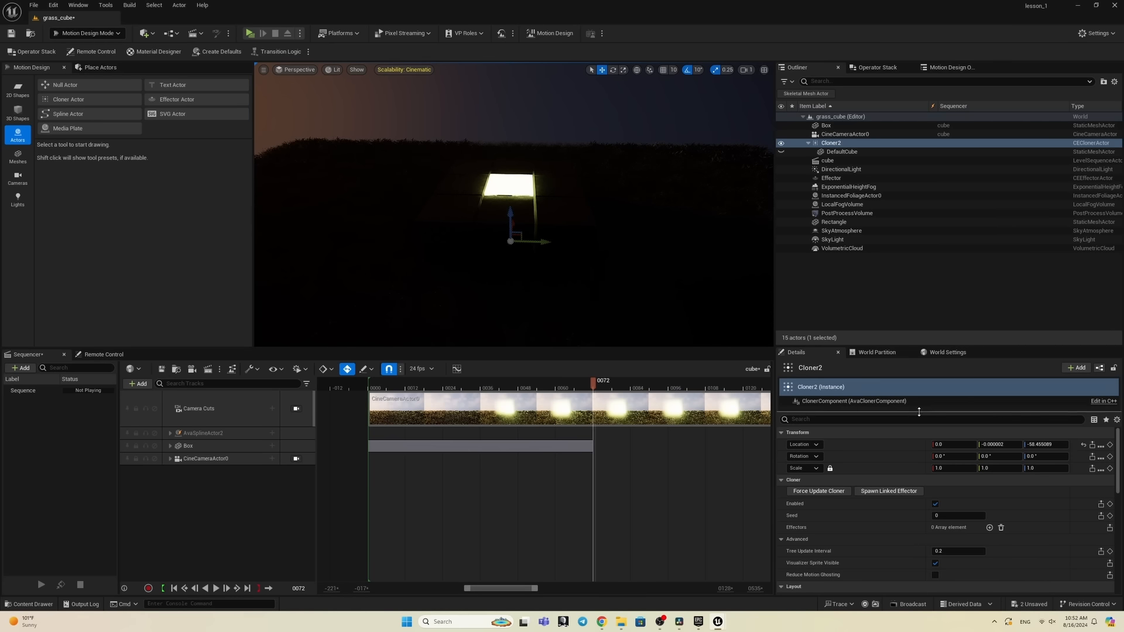
# Step: Apply the Box's emissive_inst material to the cloner's DefaultCube and move the playhead to frame 48
pyautogui.click(519, 189)
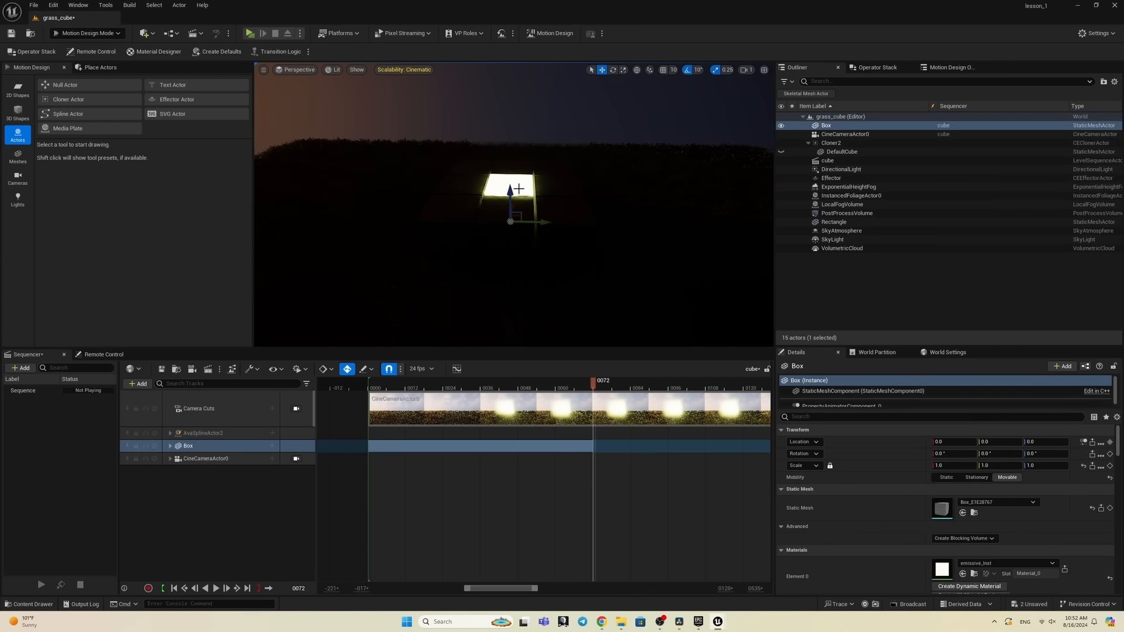
pyautogui.click(975, 574)
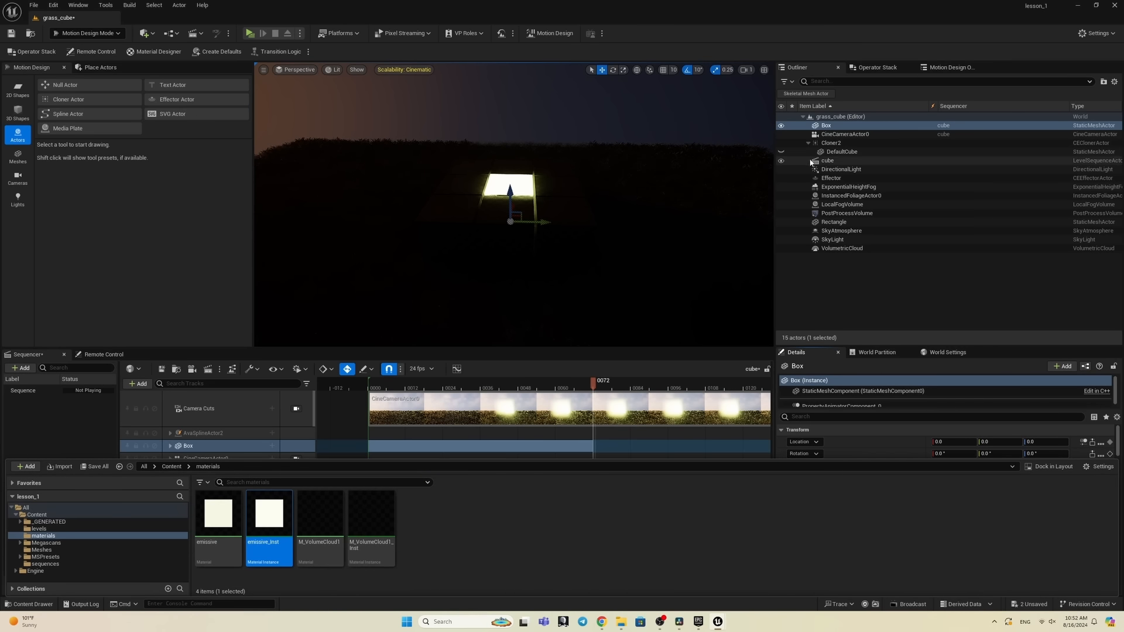
pyautogui.click(842, 152)
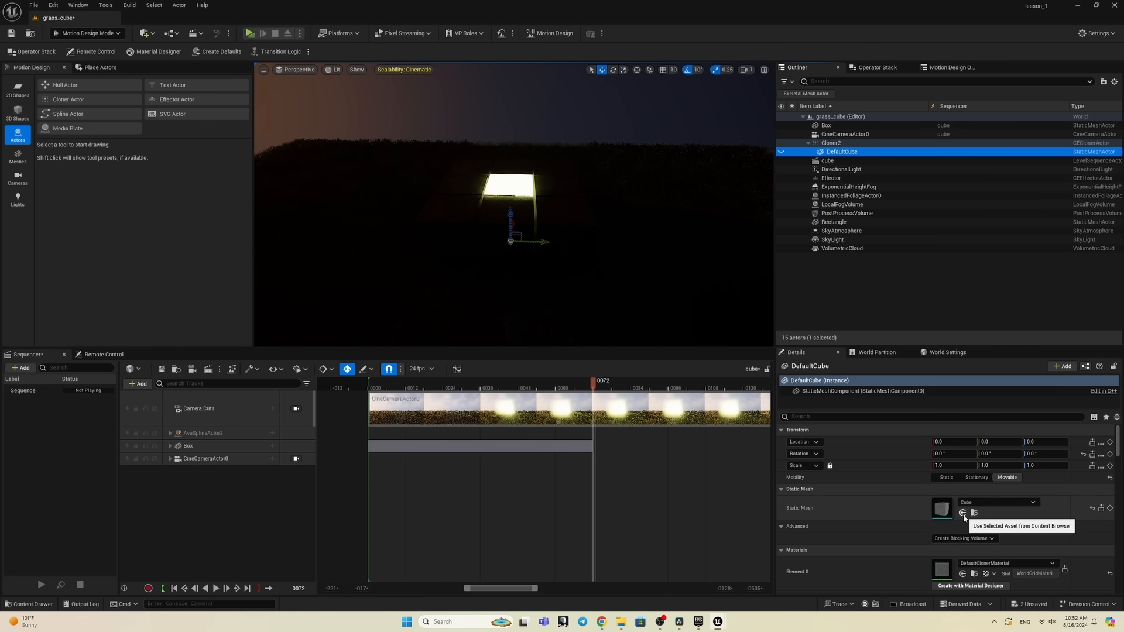
pyautogui.click(963, 574)
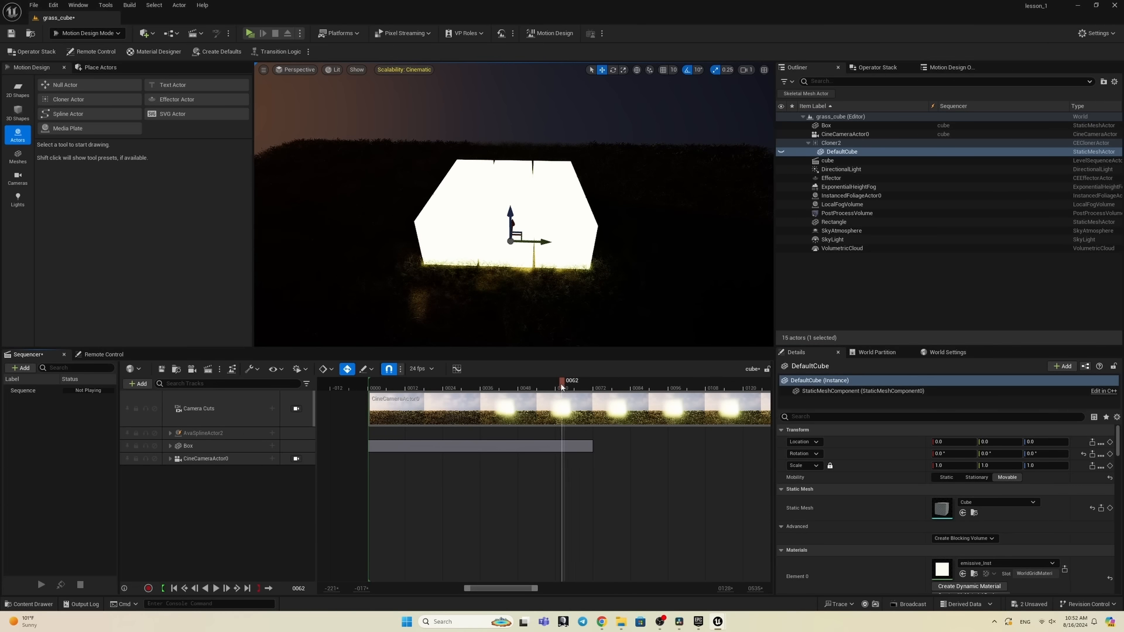
pyautogui.moveTo(419, 392); pyautogui.dragTo(519, 390)
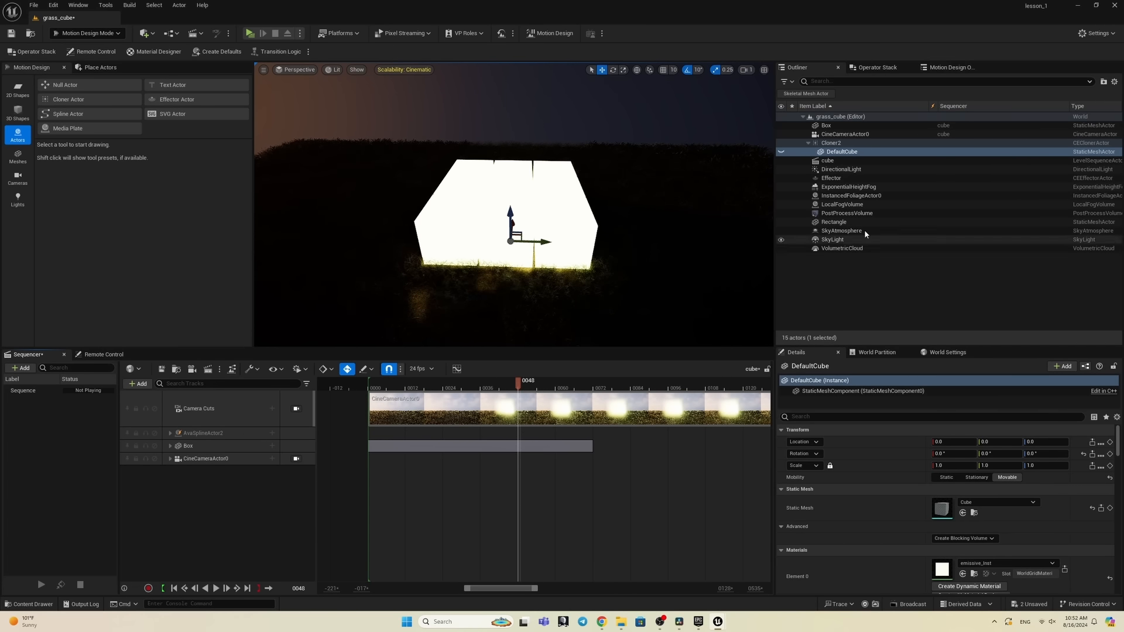
# Step: Set Count X and Count Y of Cloner2's grid layout to 9
pyautogui.click(841, 146)
pyautogui.scroll(-5, 950, 521)
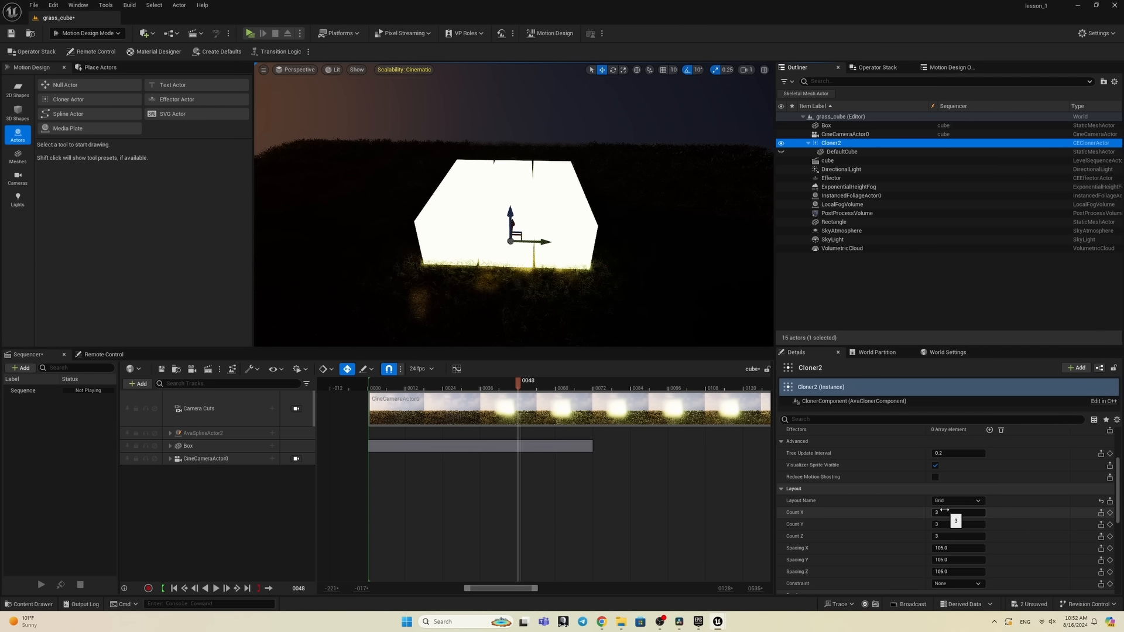
pyautogui.click(943, 513)
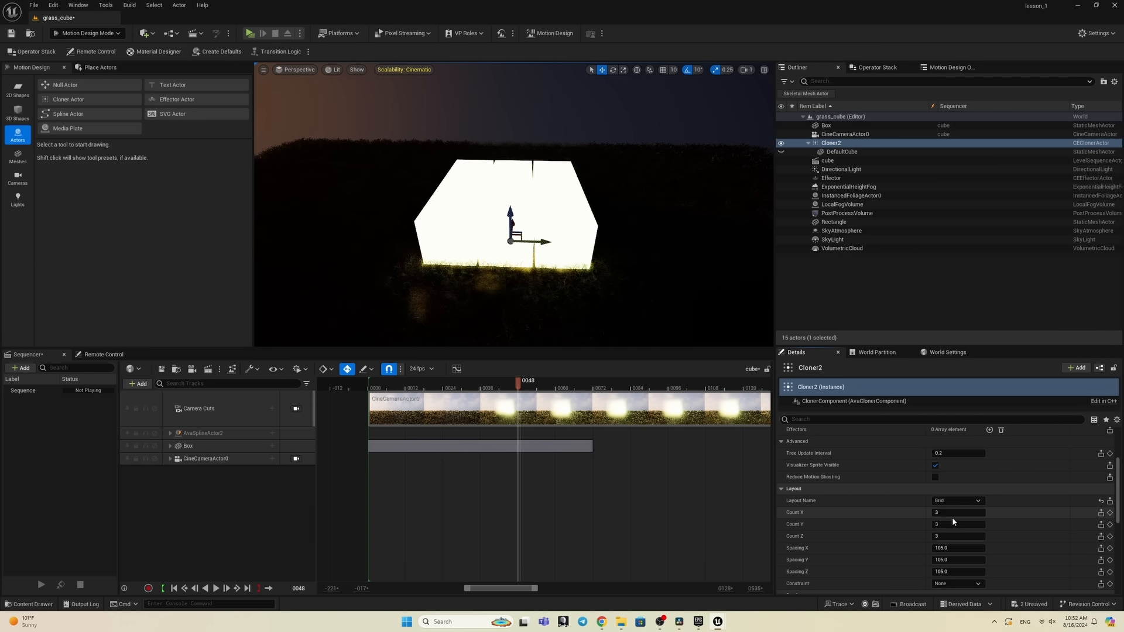
pyautogui.write('9')
pyautogui.press('Tab')
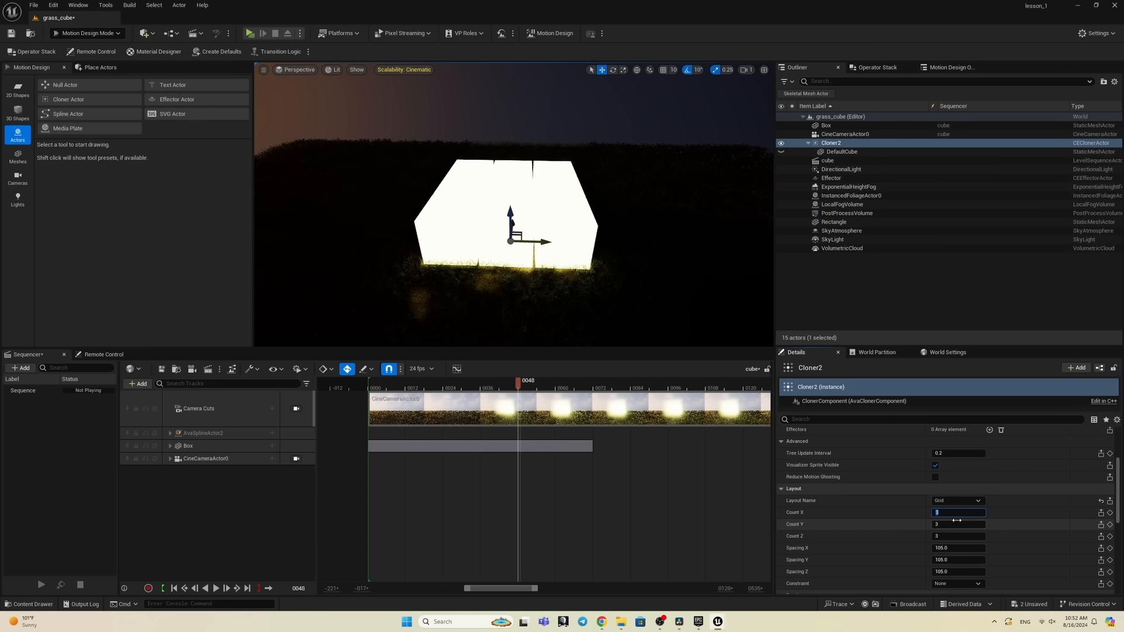
pyautogui.write('9')
pyautogui.press('Return')
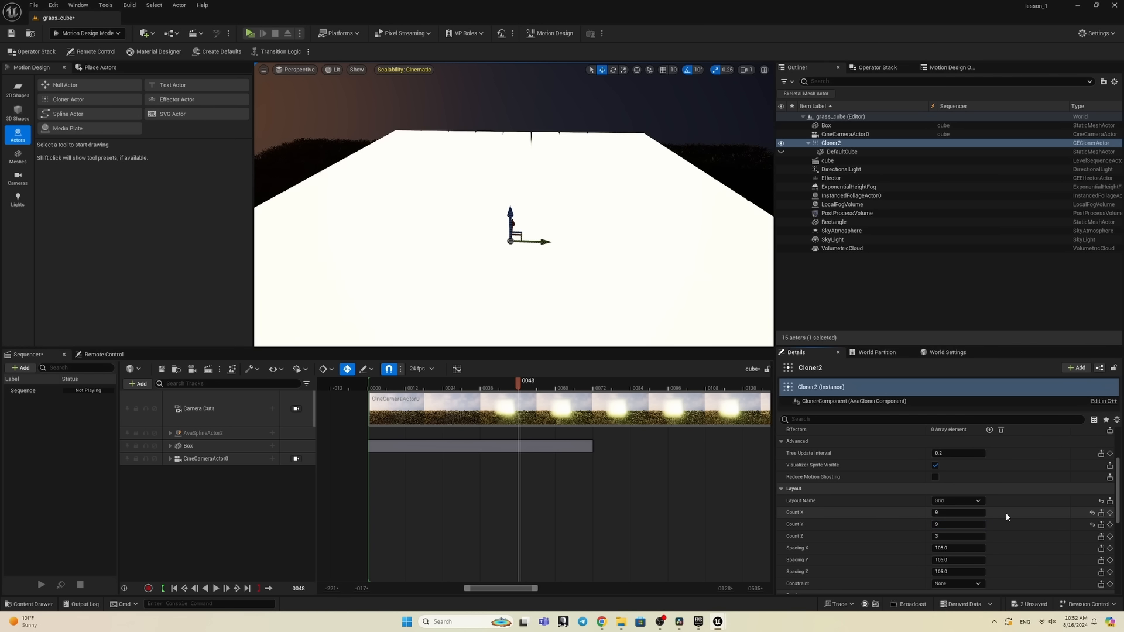
# Step: Try wider Spacing X and Spacing Y values for the clones, and reset both to their defaults
pyautogui.moveTo(958, 548); pyautogui.dragTo(996, 560)
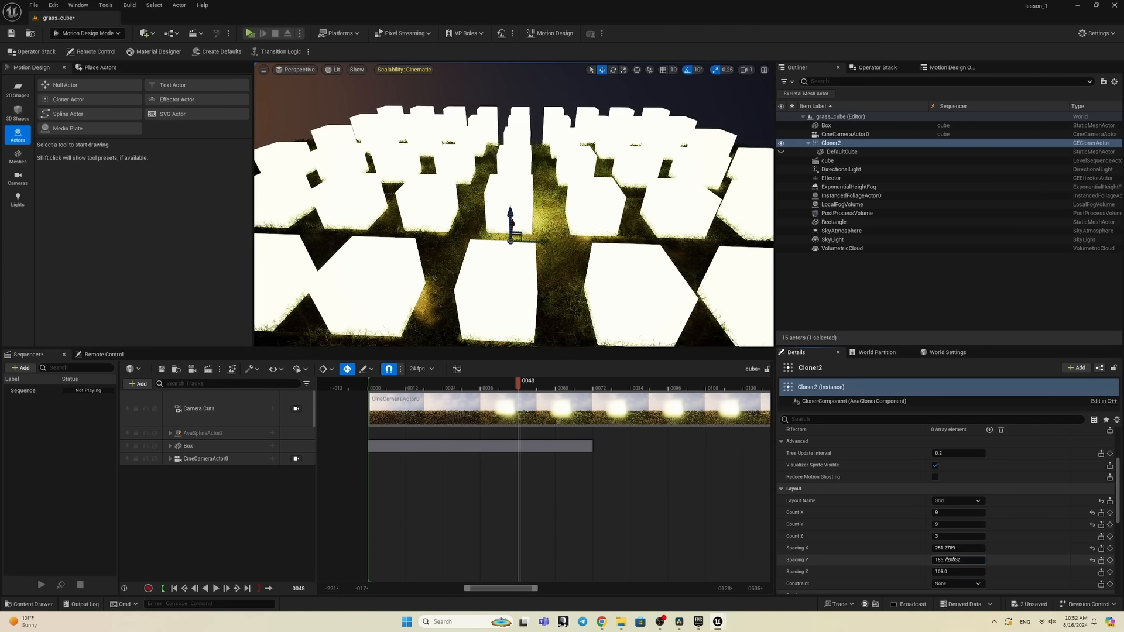
pyautogui.click(1092, 548)
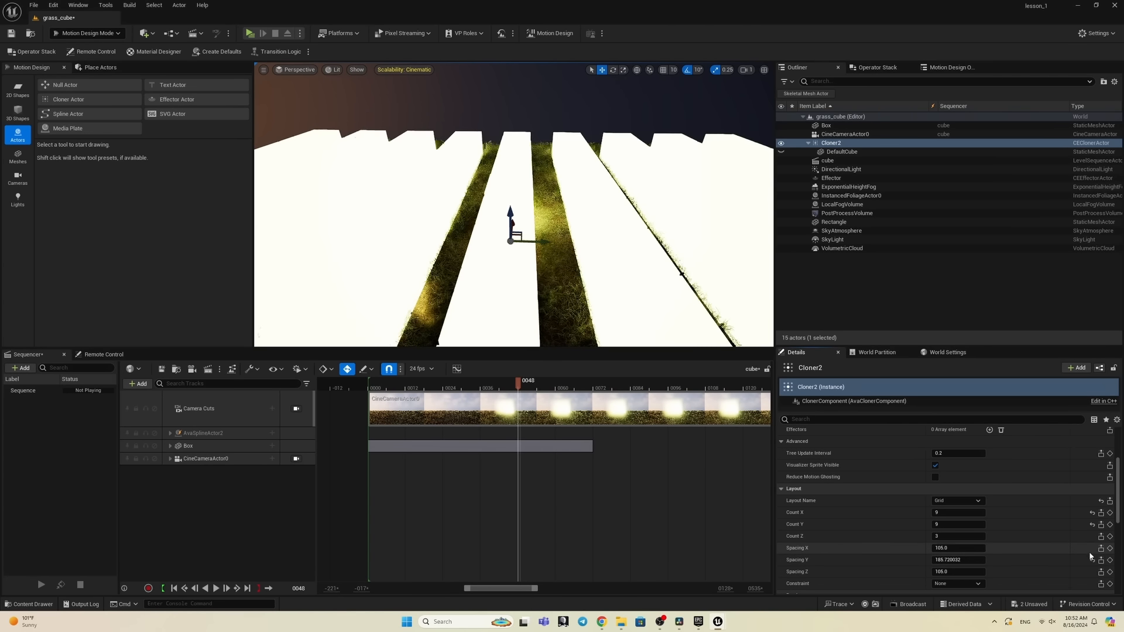
pyautogui.click(1092, 560)
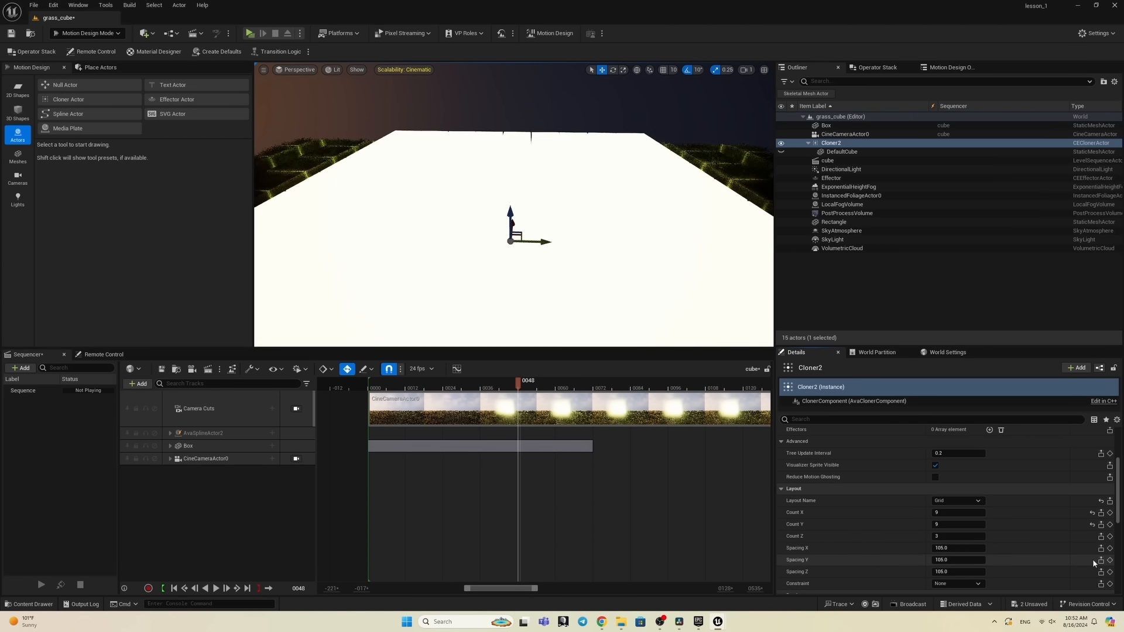
# Step: Set the cloner grid's Count Z to 1 and its Count X and Count Y to 3
pyautogui.click(959, 537)
pyautogui.write('1')
pyautogui.press('Return')
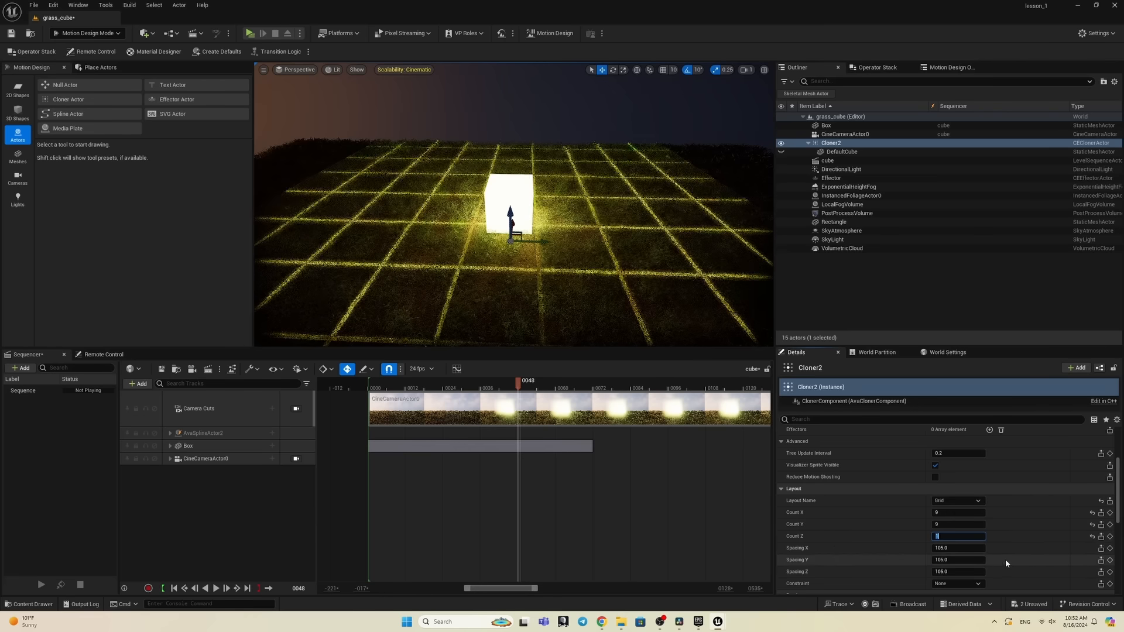
pyautogui.click(949, 513)
pyautogui.write('3')
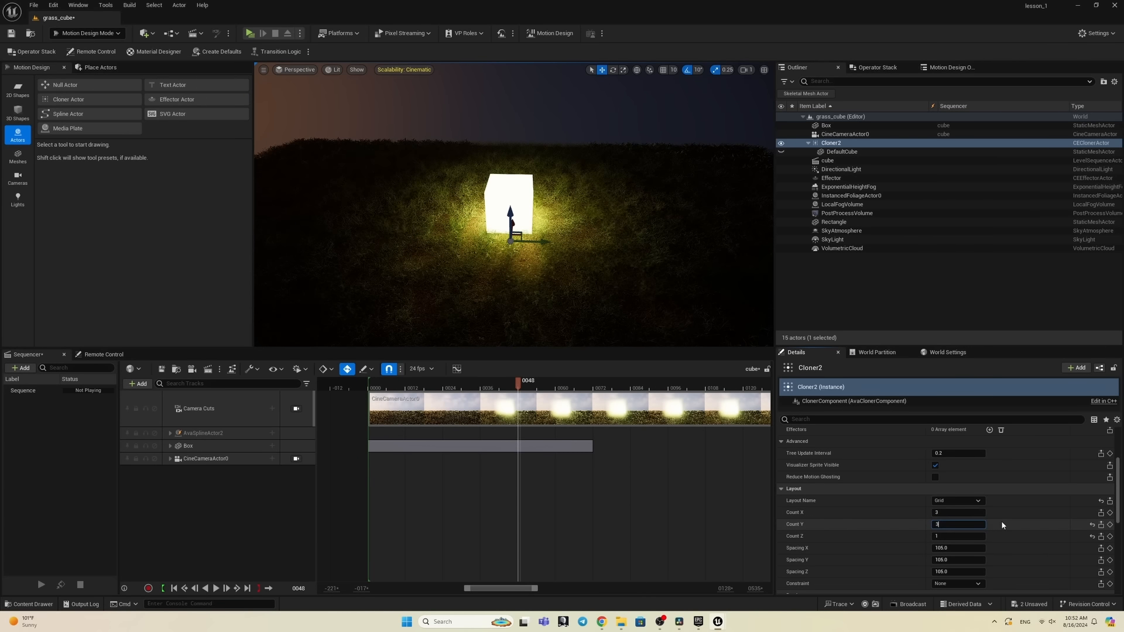
pyautogui.write('3')
pyautogui.press('Return')
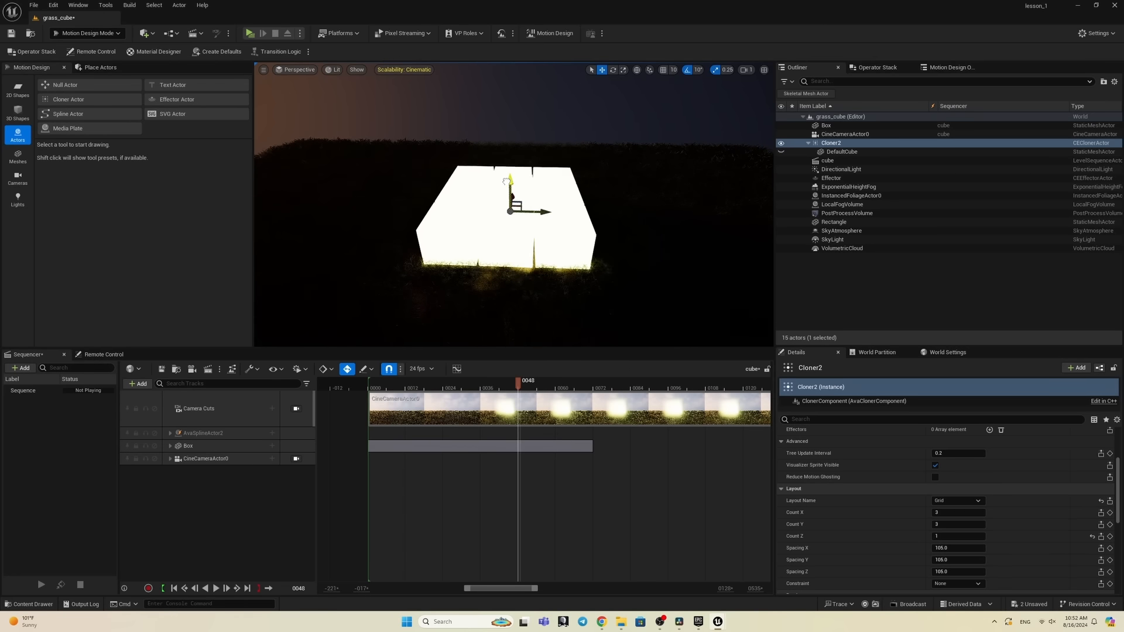
# Step: Raise Cloner2 onto the grass and set its location to 0 on Y and 50 on Z
pyautogui.moveTo(608, 163); pyautogui.dragTo(609, 181, button='right')
pyautogui.moveTo(529, 206); pyautogui.dragTo(528, 182)
pyautogui.scroll(5, 1044, 498)
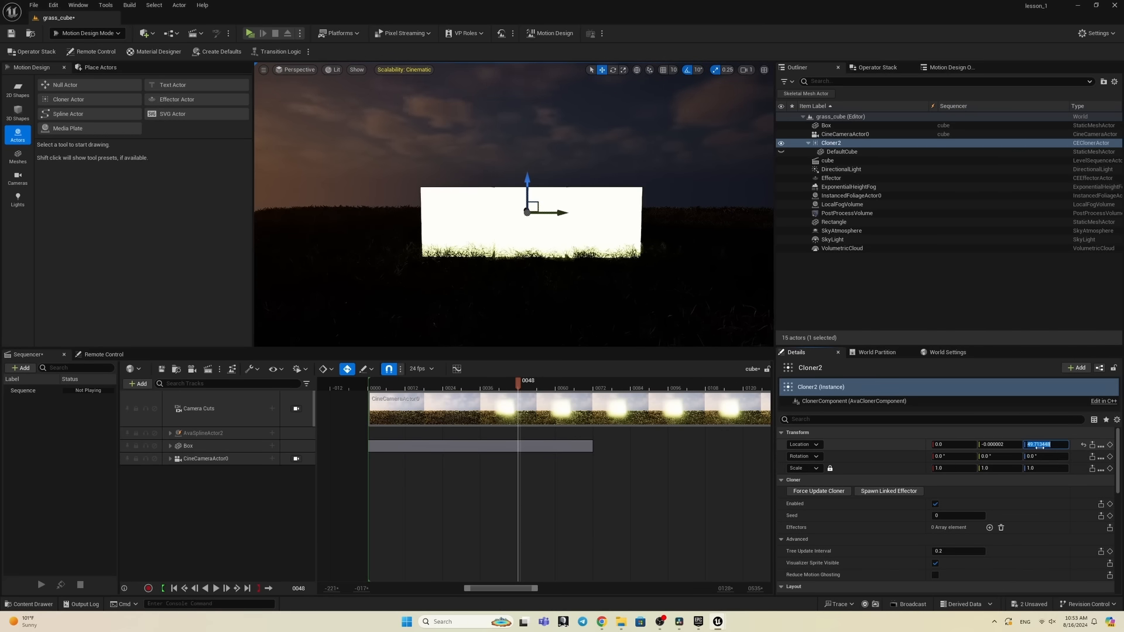
pyautogui.click(1040, 448)
pyautogui.write('50')
pyautogui.press('Return')
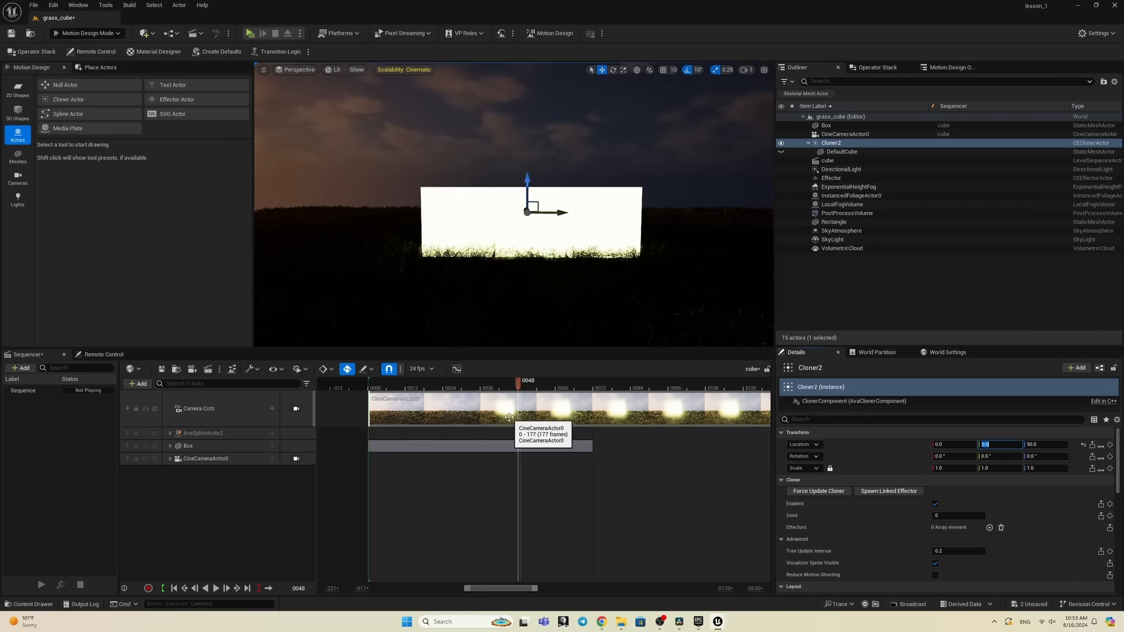
# Step: Keyframe Cloner2's Spacing X and Spacing Y at their default values on frames 48 and 60
pyautogui.scroll(-5, 1030, 529)
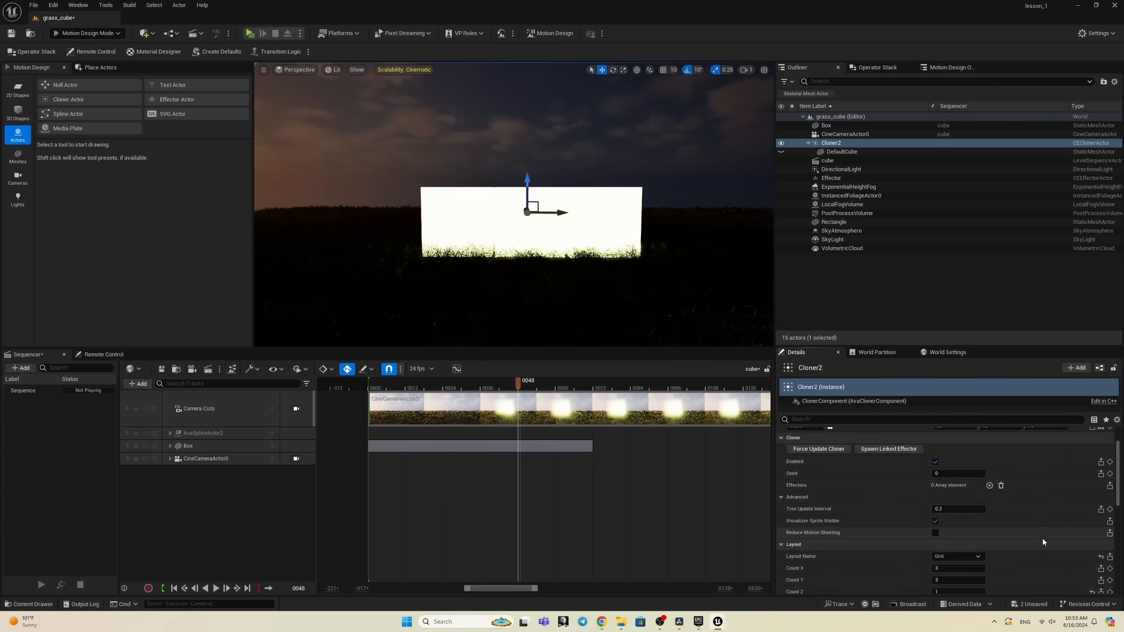
pyautogui.click(1111, 534)
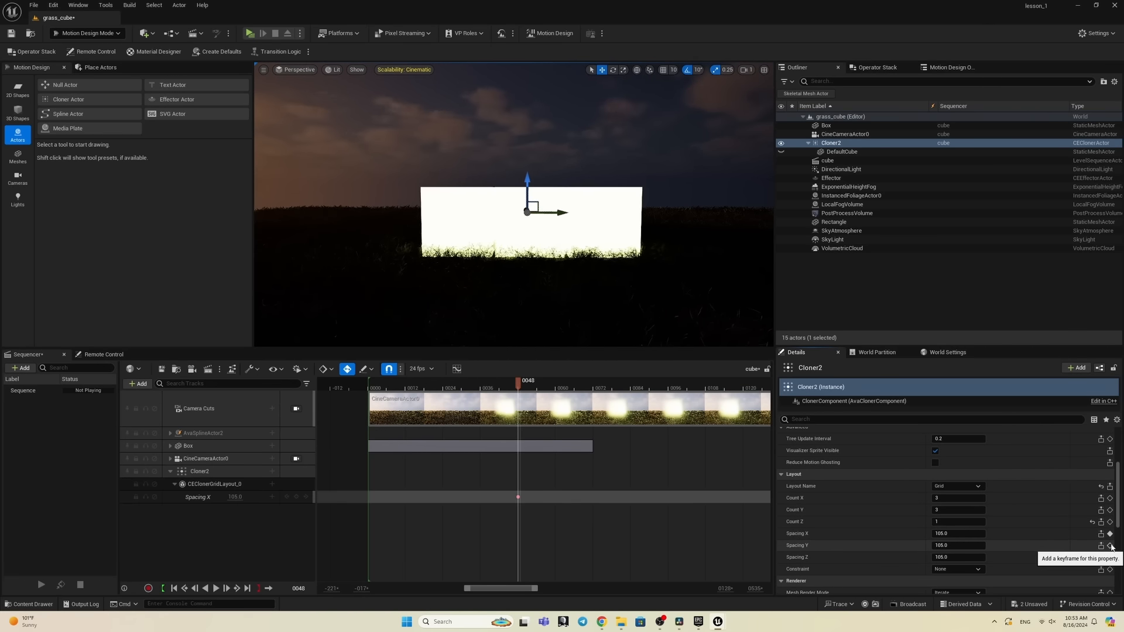
pyautogui.click(1111, 546)
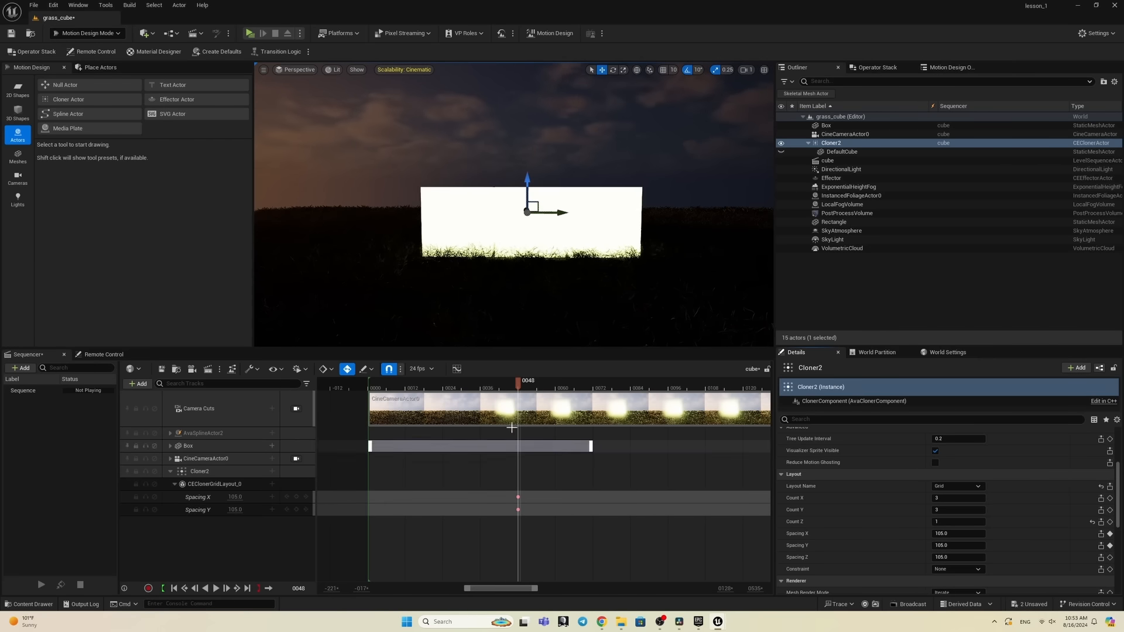
pyautogui.moveTo(519, 383); pyautogui.dragTo(558, 400)
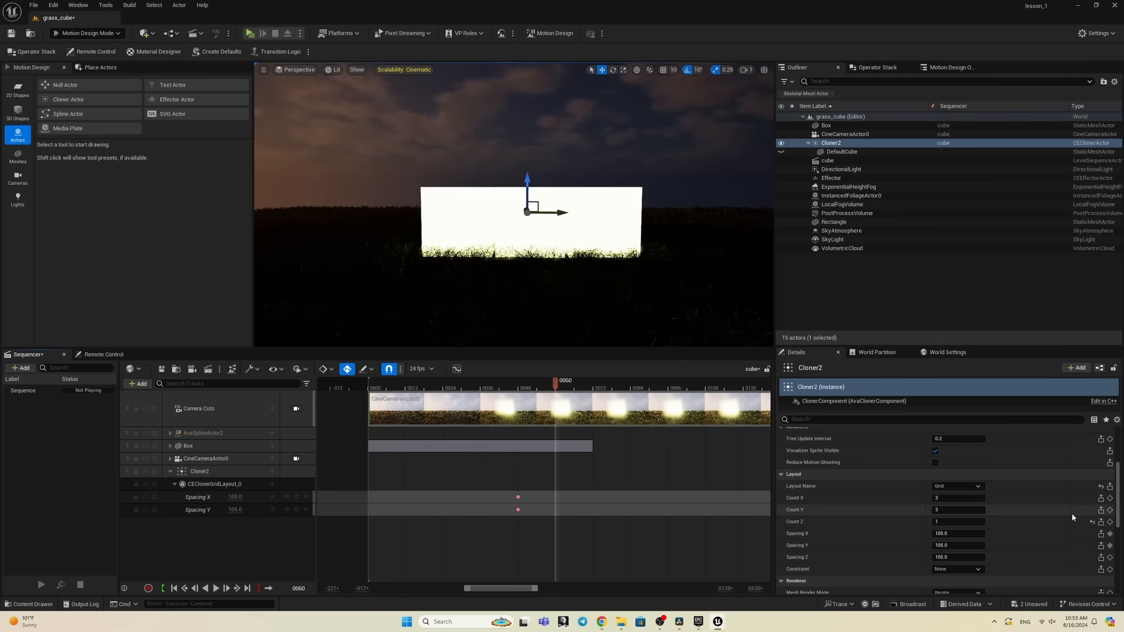
pyautogui.click(1110, 534)
pyautogui.click(1109, 546)
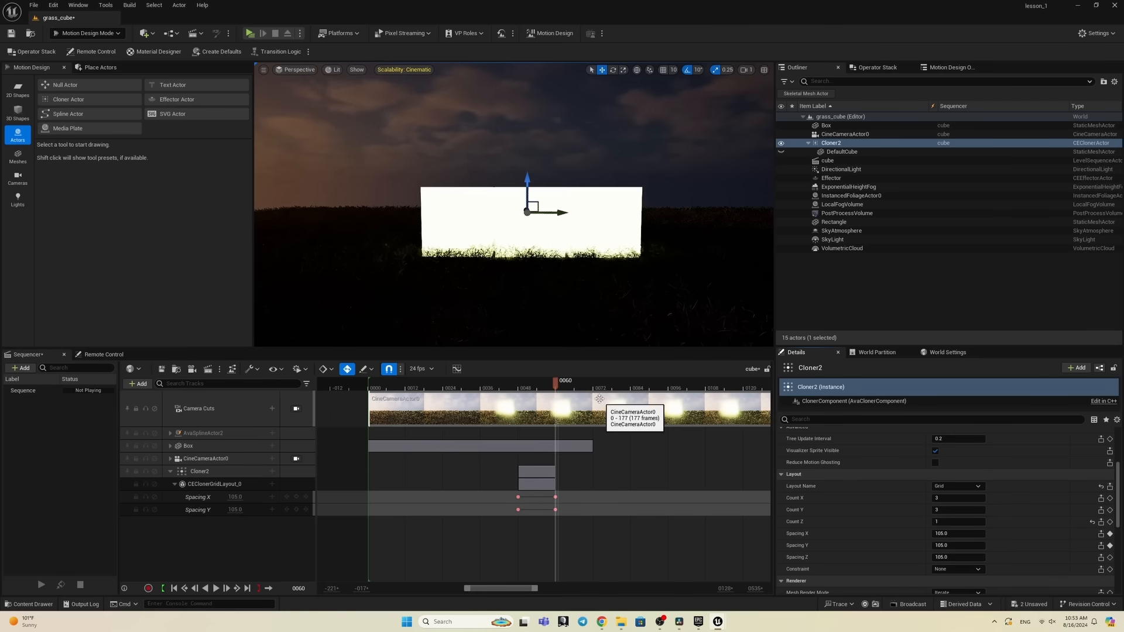
# Step: Set the Spacing X and Spacing Y keyframes on frame 48 to 0
pyautogui.moveTo(550, 381); pyautogui.dragTo(519, 393)
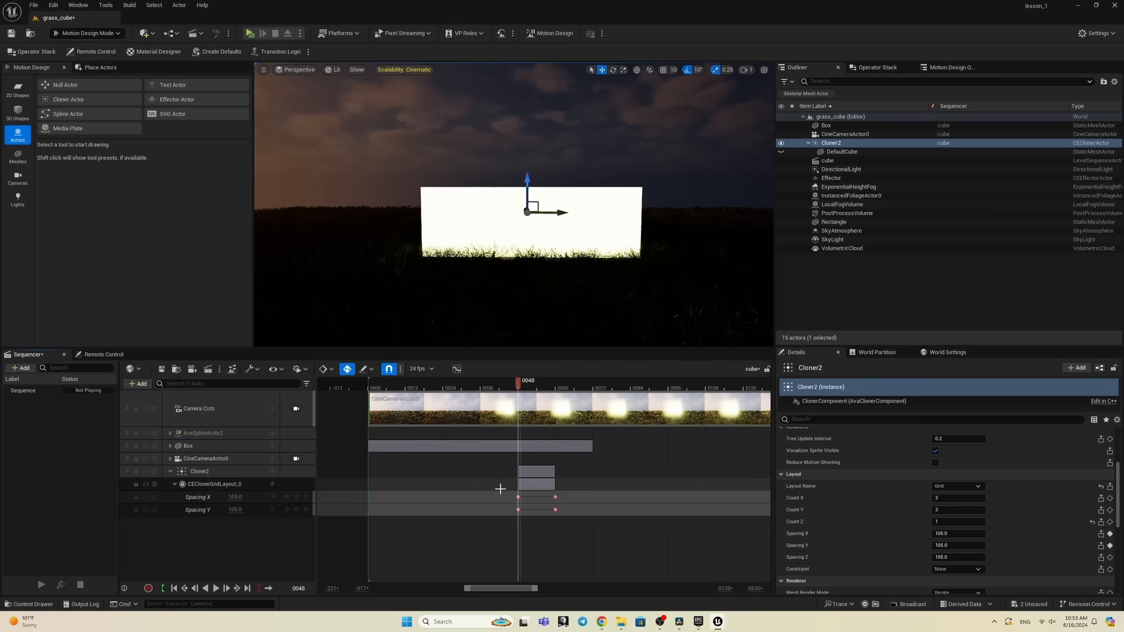
pyautogui.moveTo(510, 491); pyautogui.dragTo(531, 525)
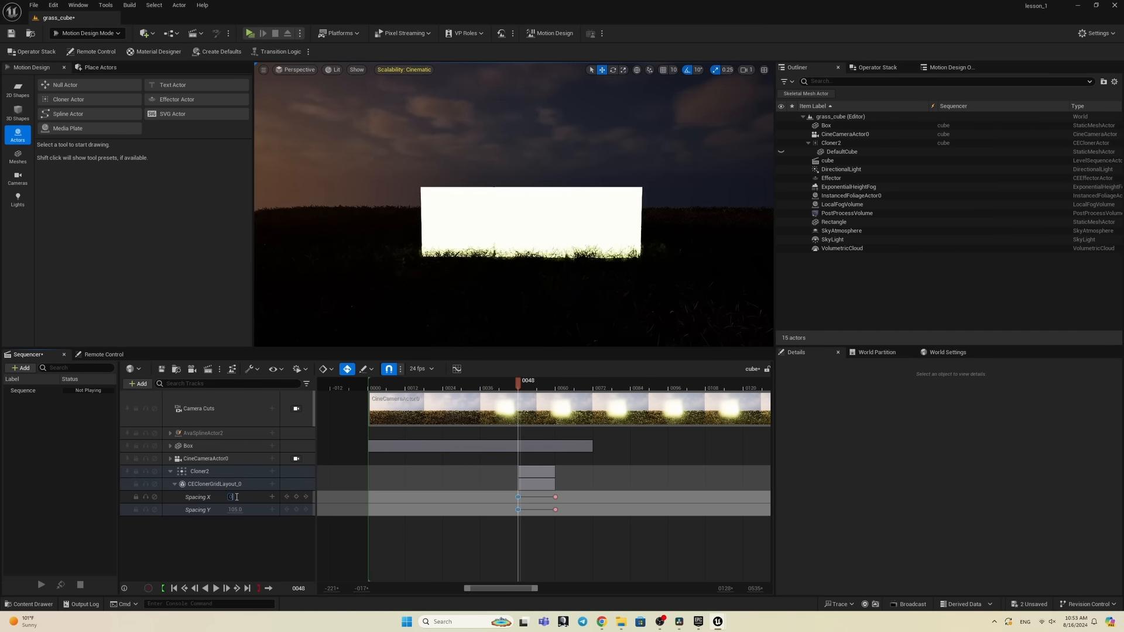
pyautogui.press('Return')
# Step: On frame 60, increase Cloner2's Spacing X to about 318 and Spacing Y to about 270
pyautogui.moveTo(520, 384); pyautogui.dragTo(555, 400)
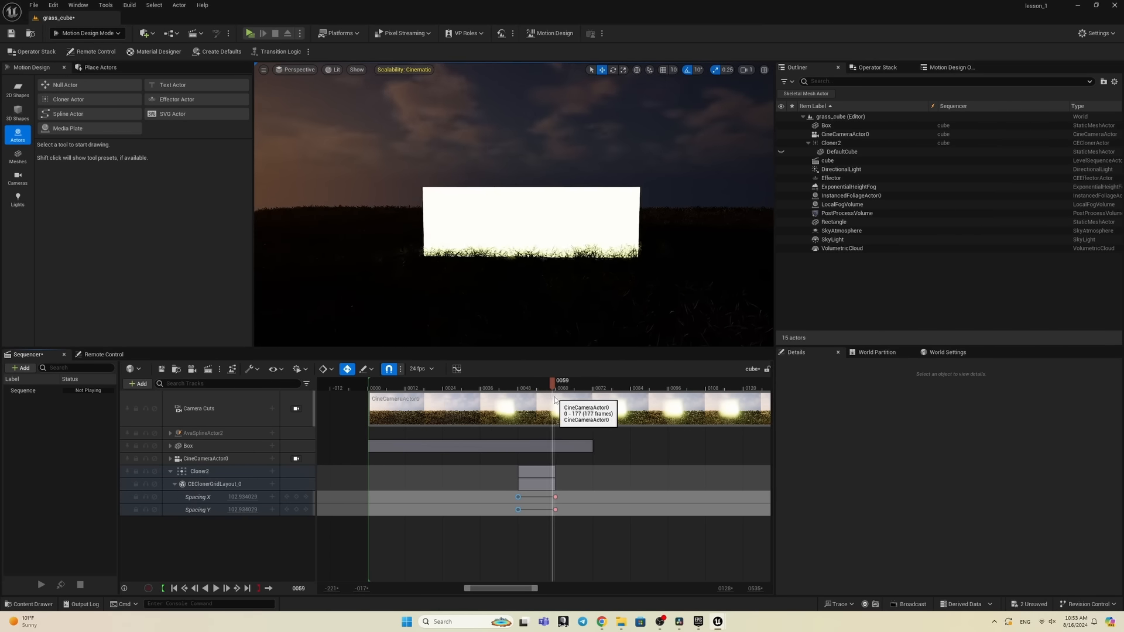
pyautogui.click(235, 497)
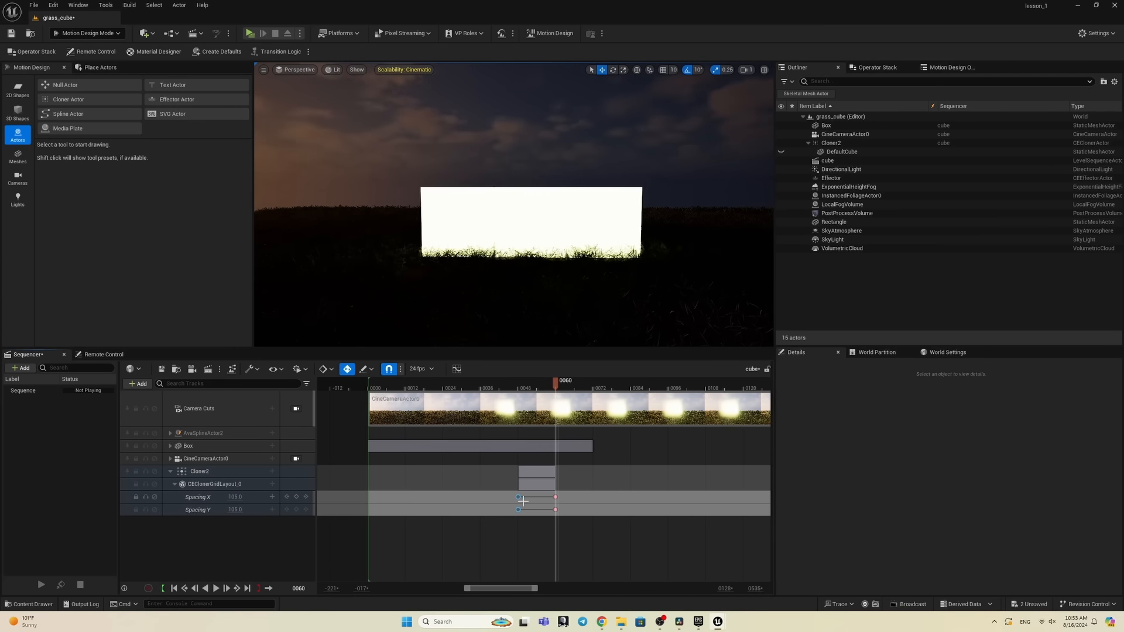
pyautogui.moveTo(520, 387); pyautogui.dragTo(551, 384)
pyautogui.hotkey('ctrl', 'z')
pyautogui.click(574, 545)
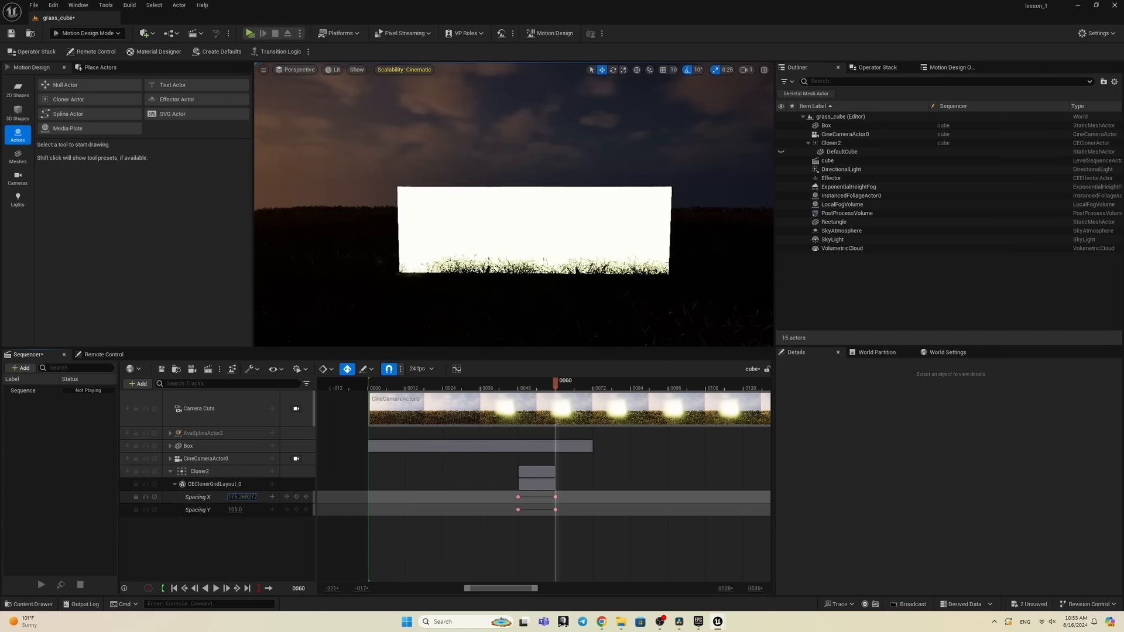
pyautogui.moveTo(234, 497)
pyautogui.mouseDown()
pyautogui.moveTo(287, 497)
pyautogui.moveTo(211, 497)
pyautogui.moveTo(255, 512)
pyautogui.moveTo(252, 498)
pyautogui.moveTo(275, 498)
pyautogui.mouseUp()
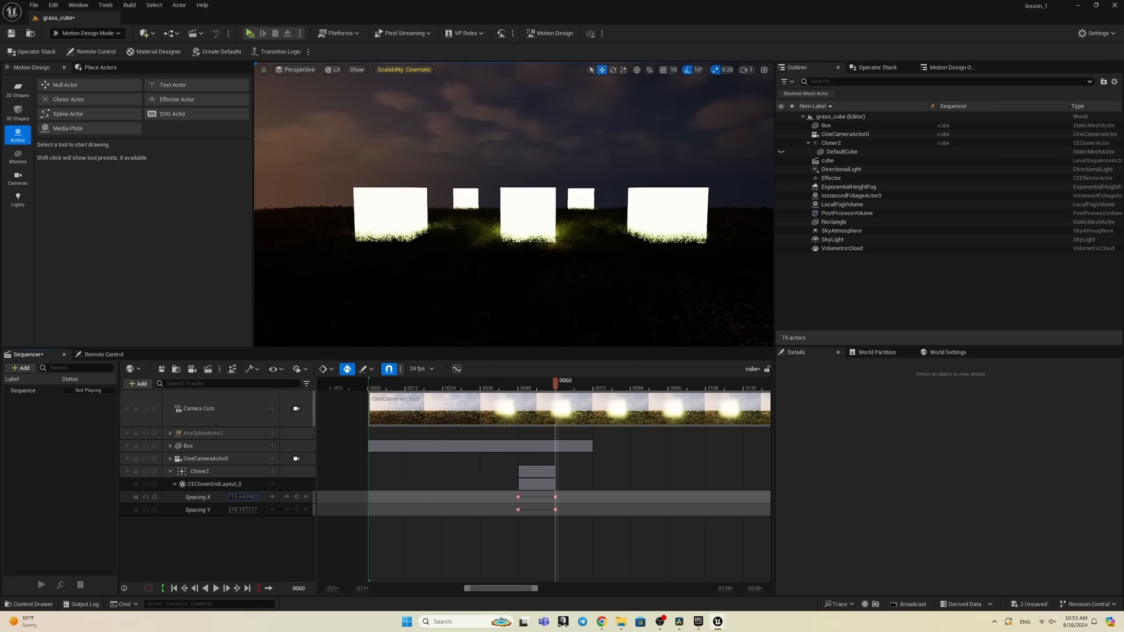
pyautogui.moveTo(257, 498); pyautogui.dragTo(232, 498)
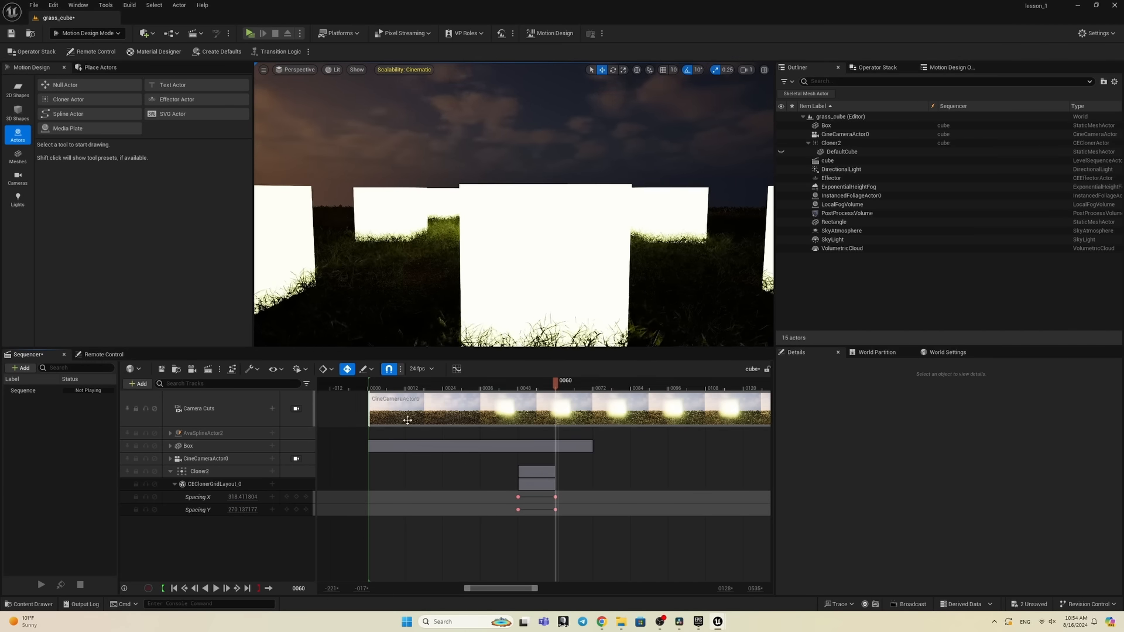
# Step: Set both Count X and Count Y of Cloner2's grid layout to 2
pyautogui.click(831, 143)
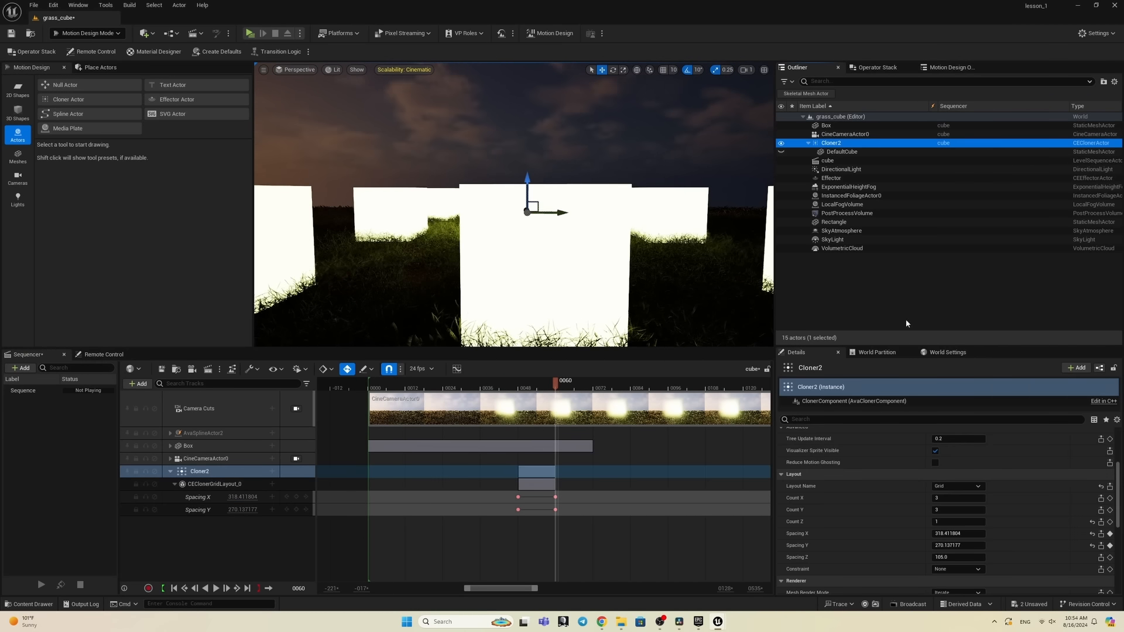
pyautogui.click(947, 499)
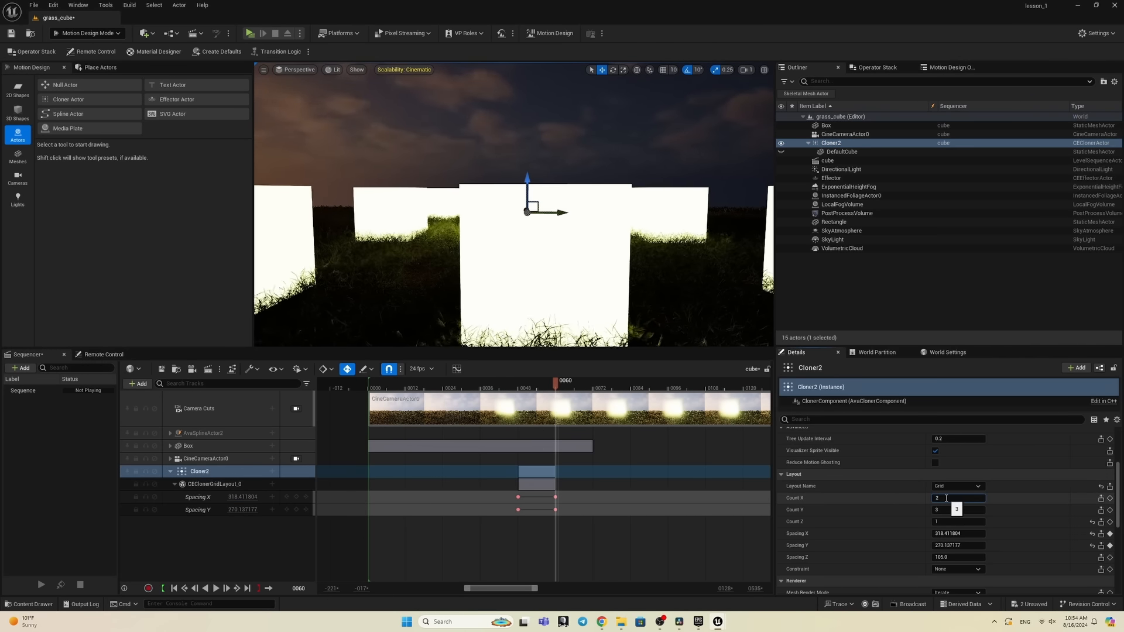
pyautogui.write('2')
pyautogui.press('Return')
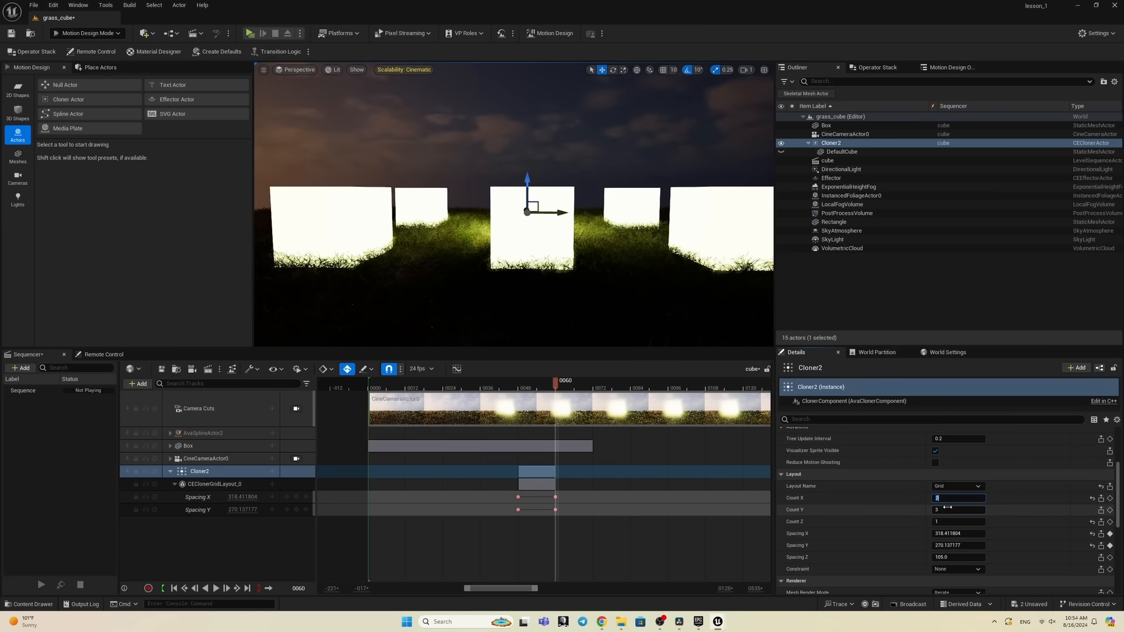
pyautogui.press('Return')
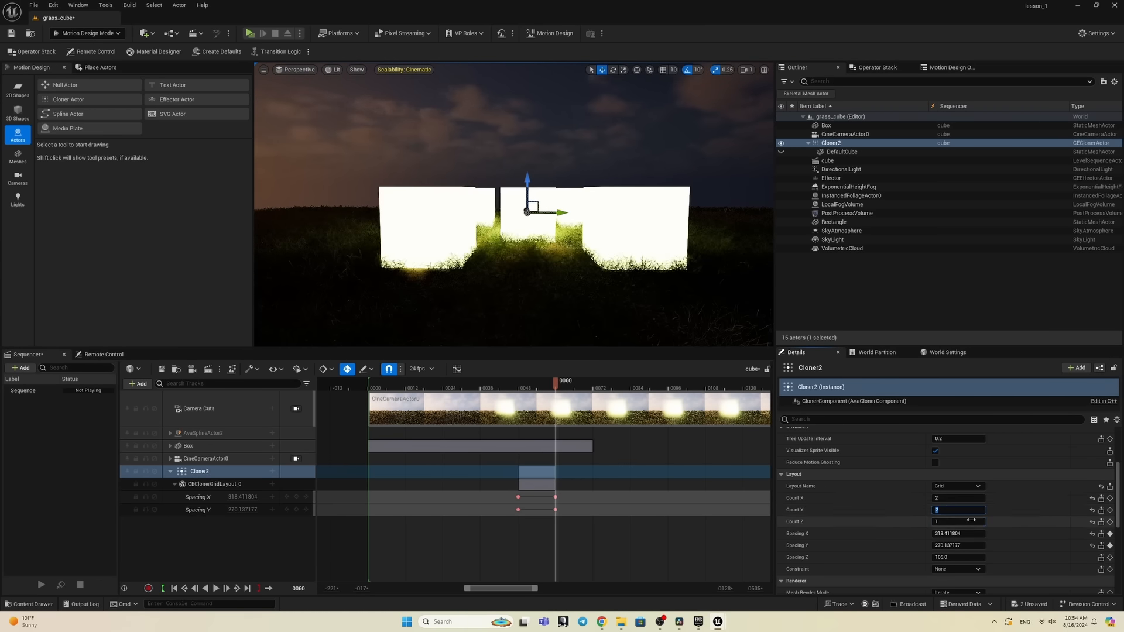
# Step: Try a Count X of 3 on Cloner2's grid and return it to 2
pyautogui.click(951, 500)
pyautogui.write('3')
pyautogui.press('Return')
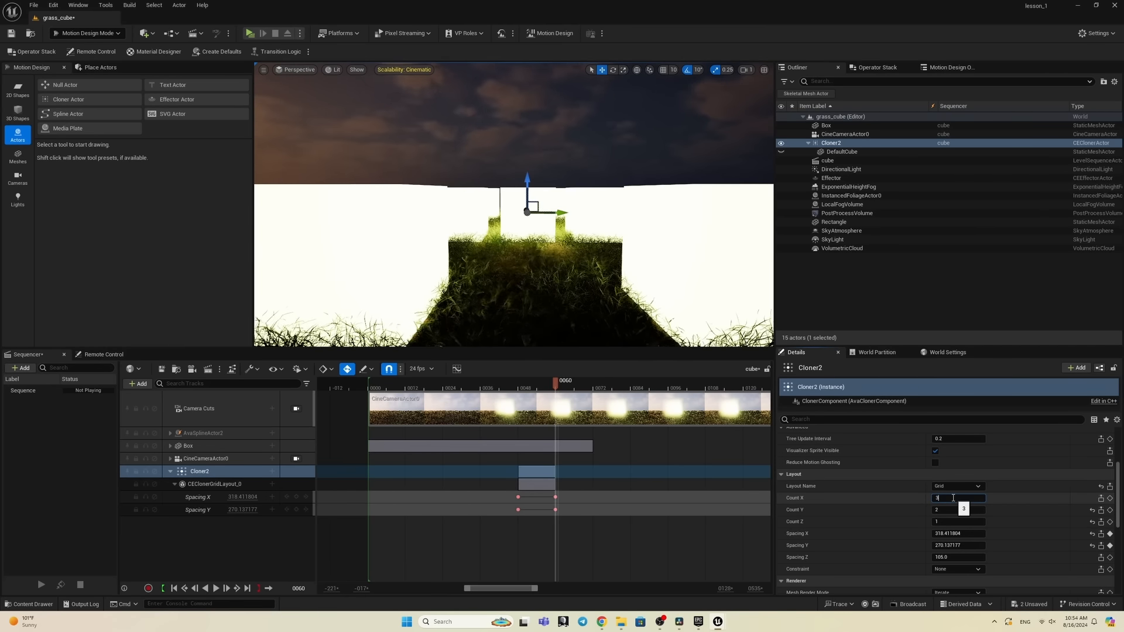
pyautogui.write('2')
pyautogui.press('Return')
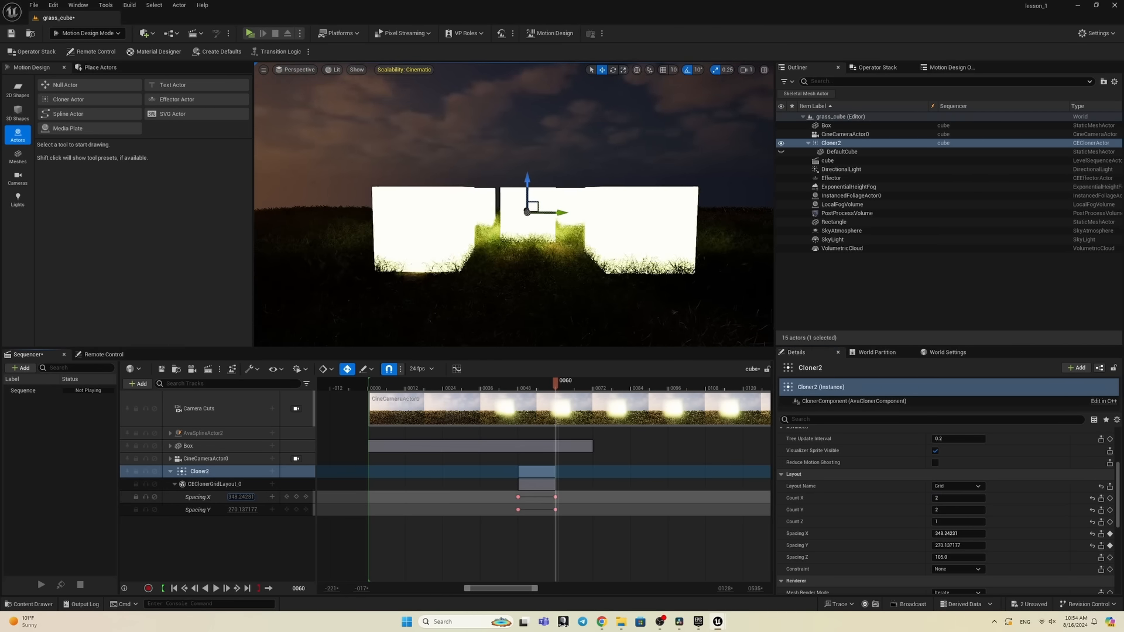
# Step: Raise the frame 60 spacing to about 443 on X and 456 on Y, and play back the cubes spreading out
pyautogui.moveTo(241, 497); pyautogui.dragTo(281, 511)
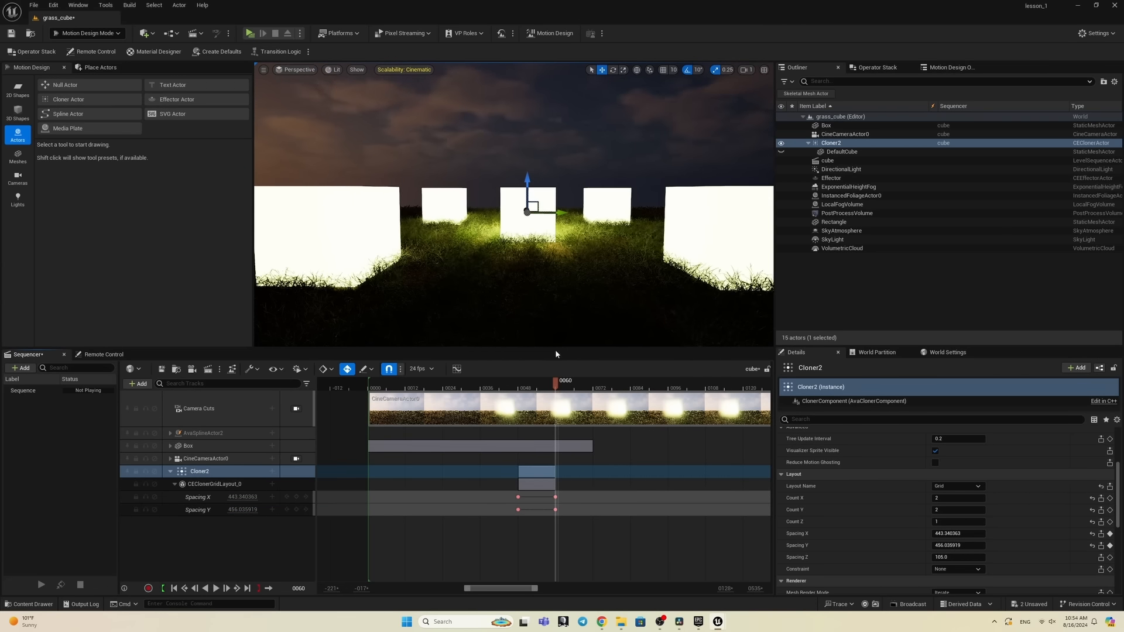
pyautogui.moveTo(557, 385); pyautogui.dragTo(530, 390)
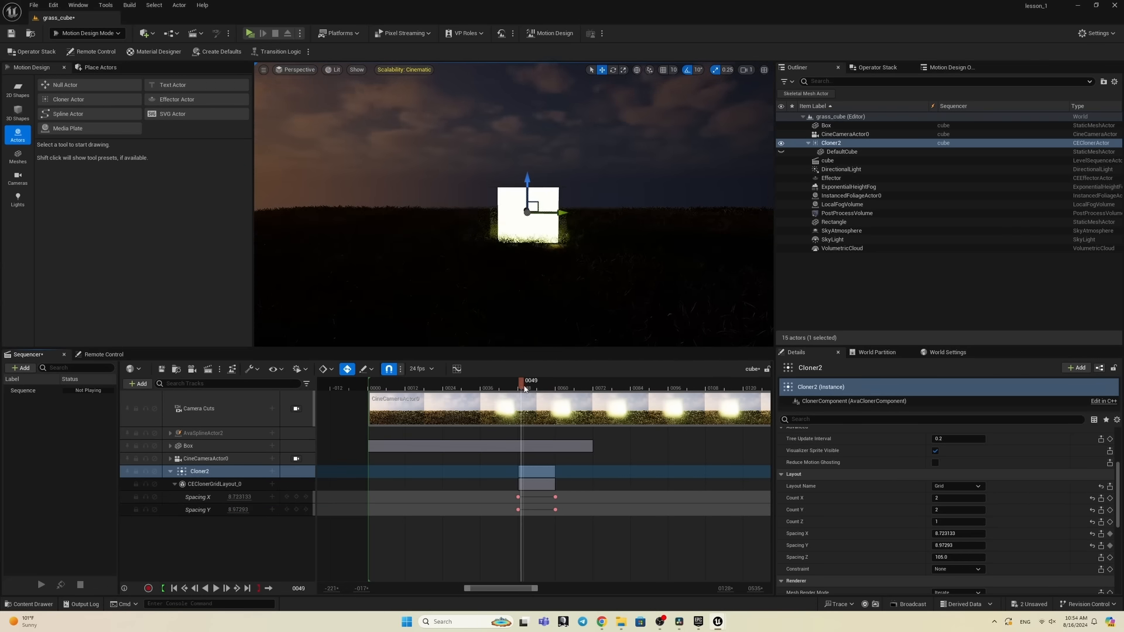
pyautogui.press('space')
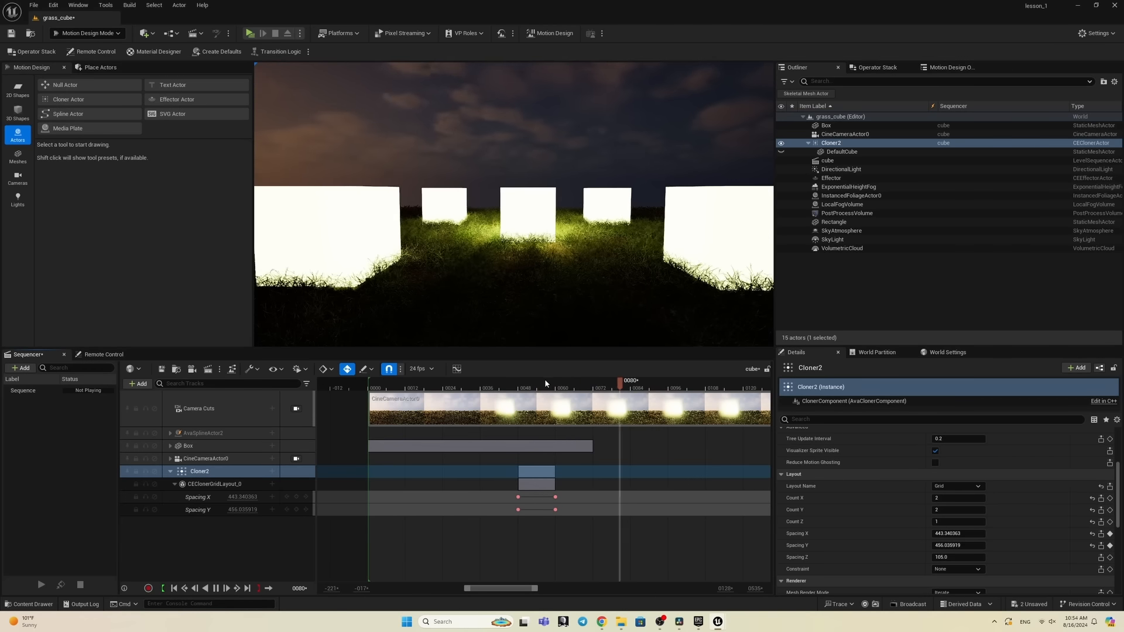
pyautogui.click(529, 388)
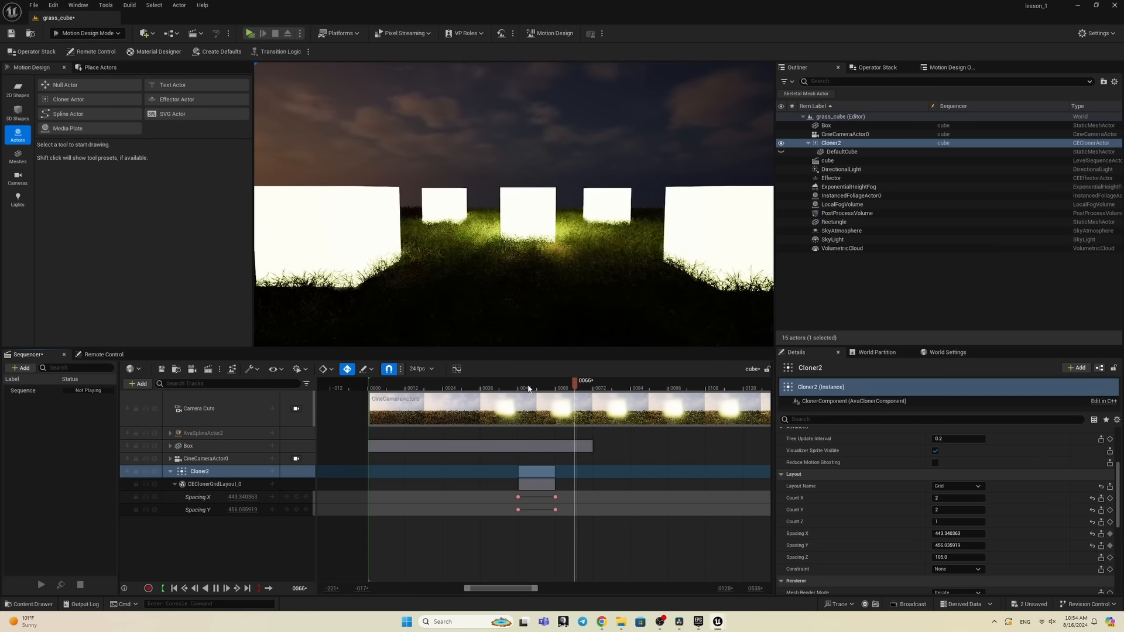
pyautogui.click(523, 387)
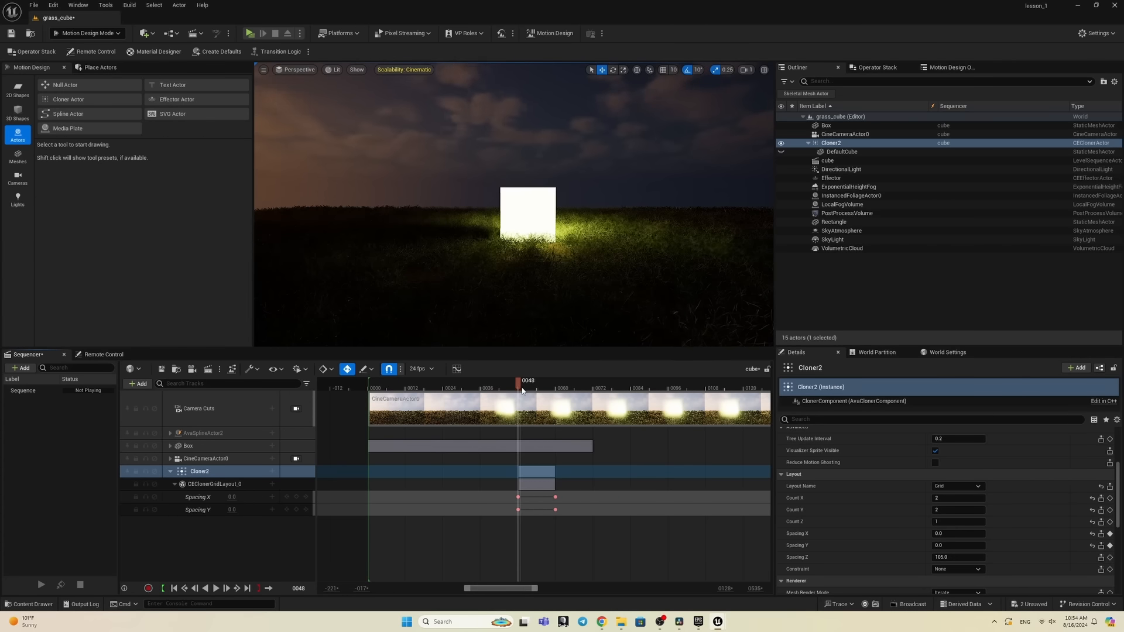
# Step: Keyframe Cloner2's Enabled property off on frame 47 and on at frame 48, and preview the cloner switching on
pyautogui.moveTo(523, 390); pyautogui.dragTo(405, 404)
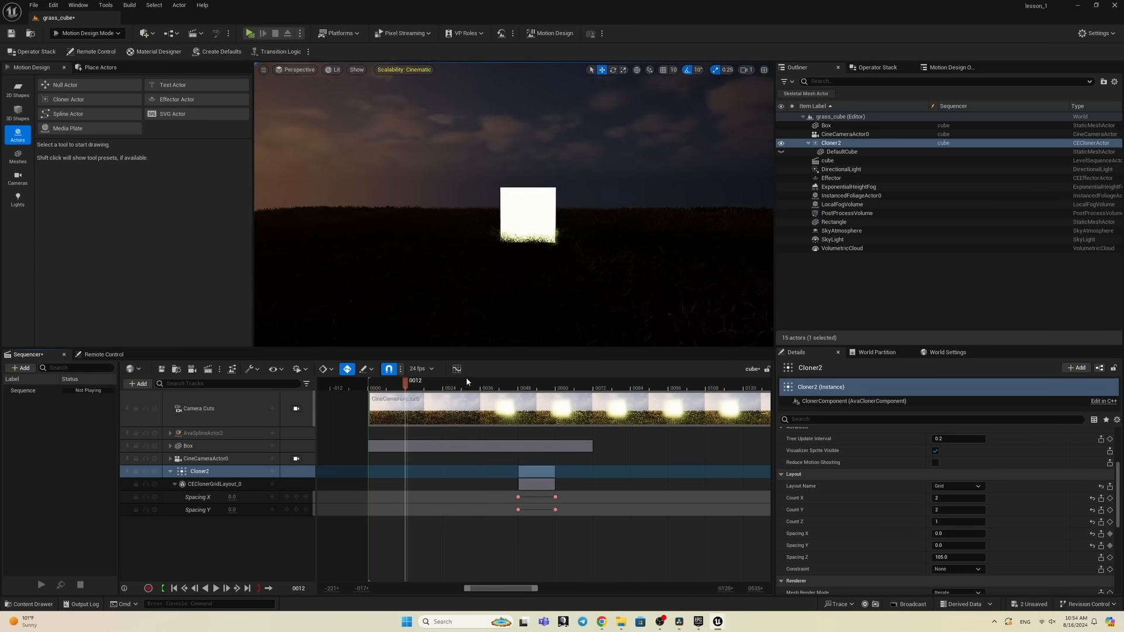
pyautogui.moveTo(469, 380); pyautogui.dragTo(515, 390)
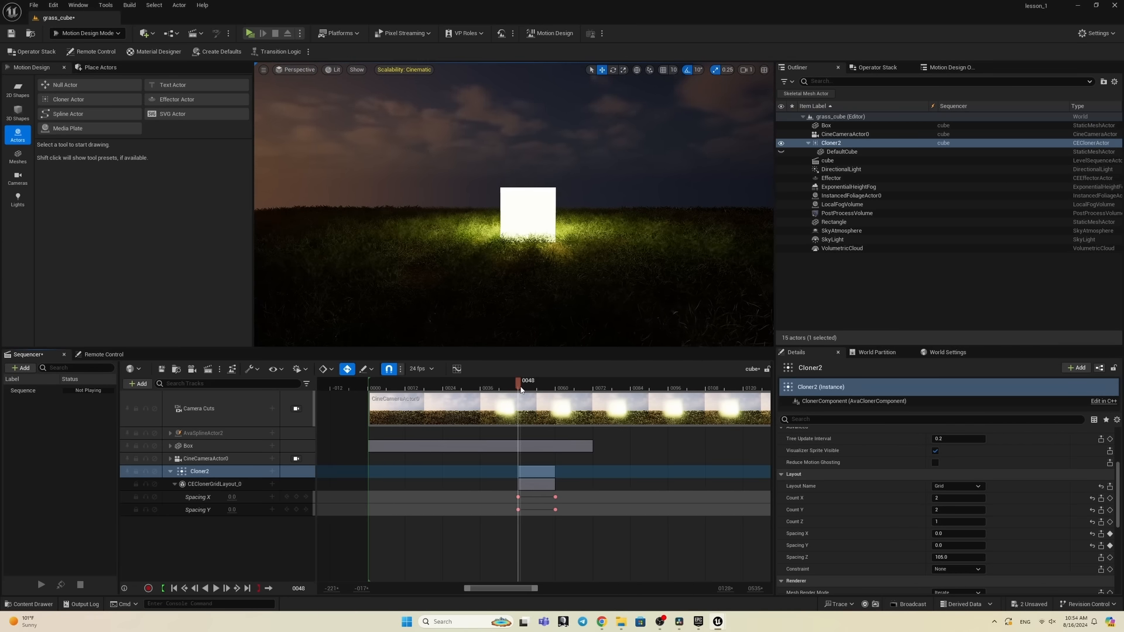
pyautogui.scroll(4, 887, 501)
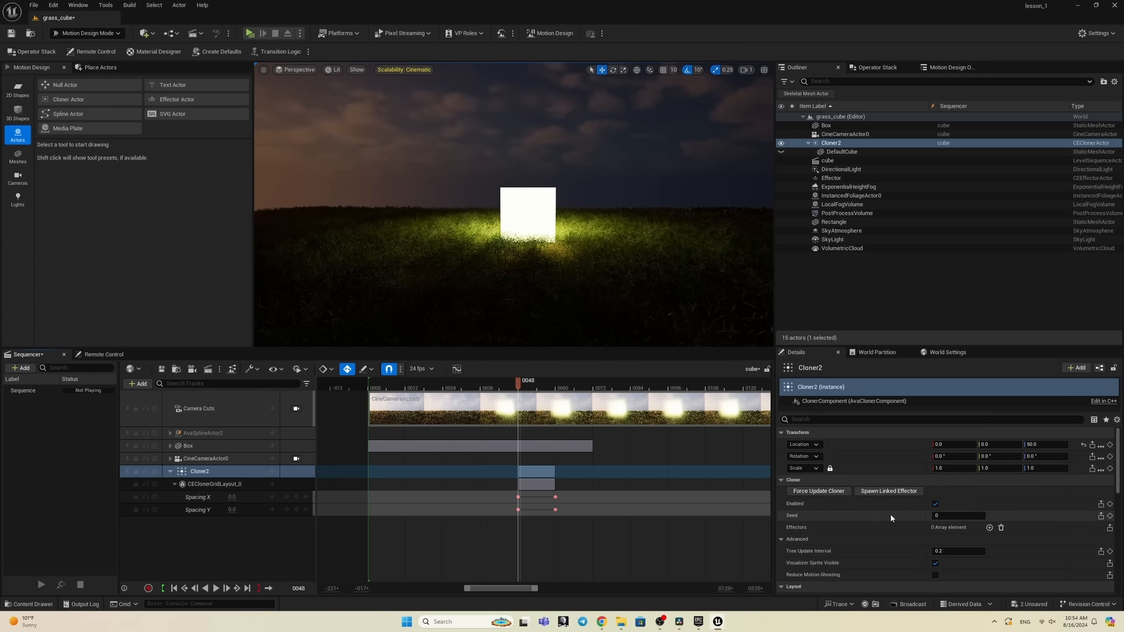
pyautogui.click(1111, 504)
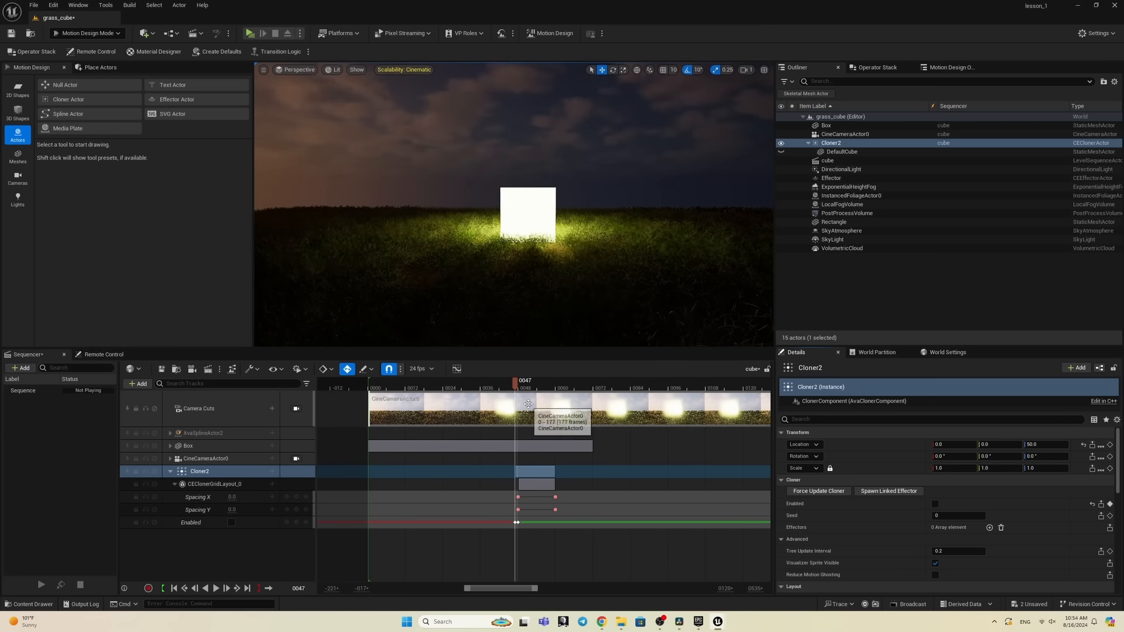
pyautogui.moveTo(515, 385); pyautogui.dragTo(430, 391)
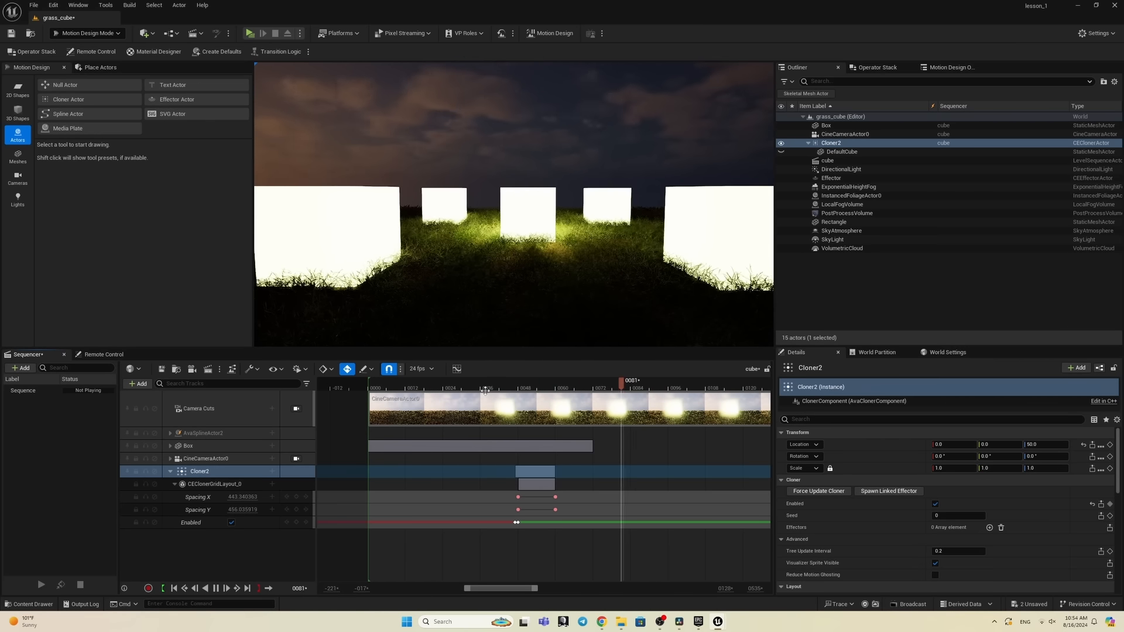
pyautogui.moveTo(504, 389); pyautogui.dragTo(564, 404)
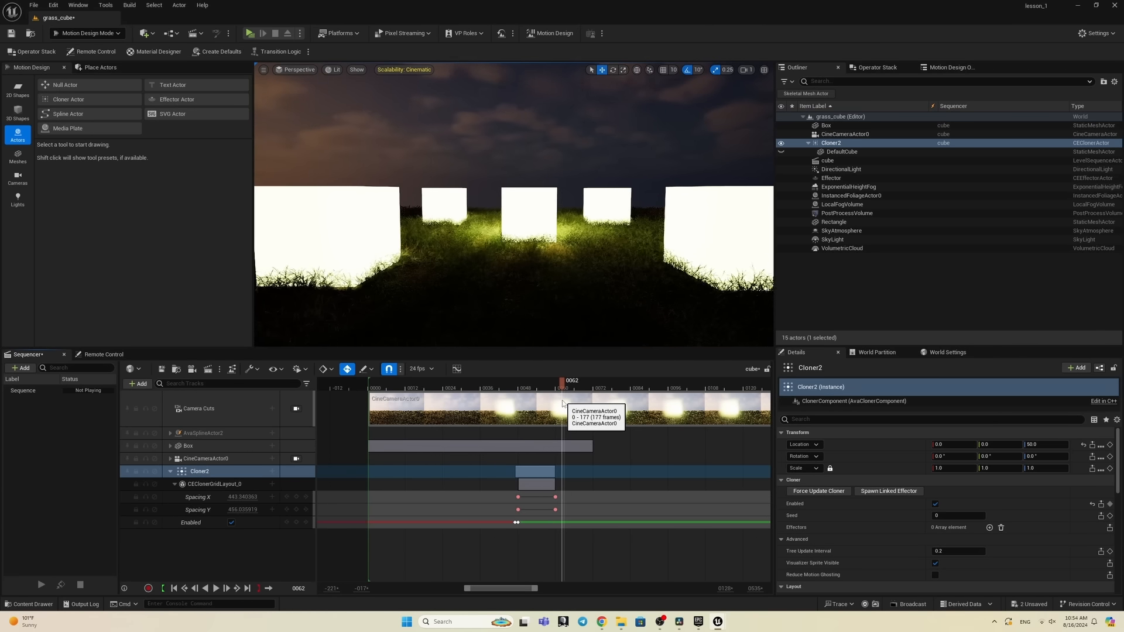
# Step: Shift all Cloner2 keyframes to the end of the Box wiggle, so the spacing runs from frame 72 to 84, and preview the transition
pyautogui.click(170, 446)
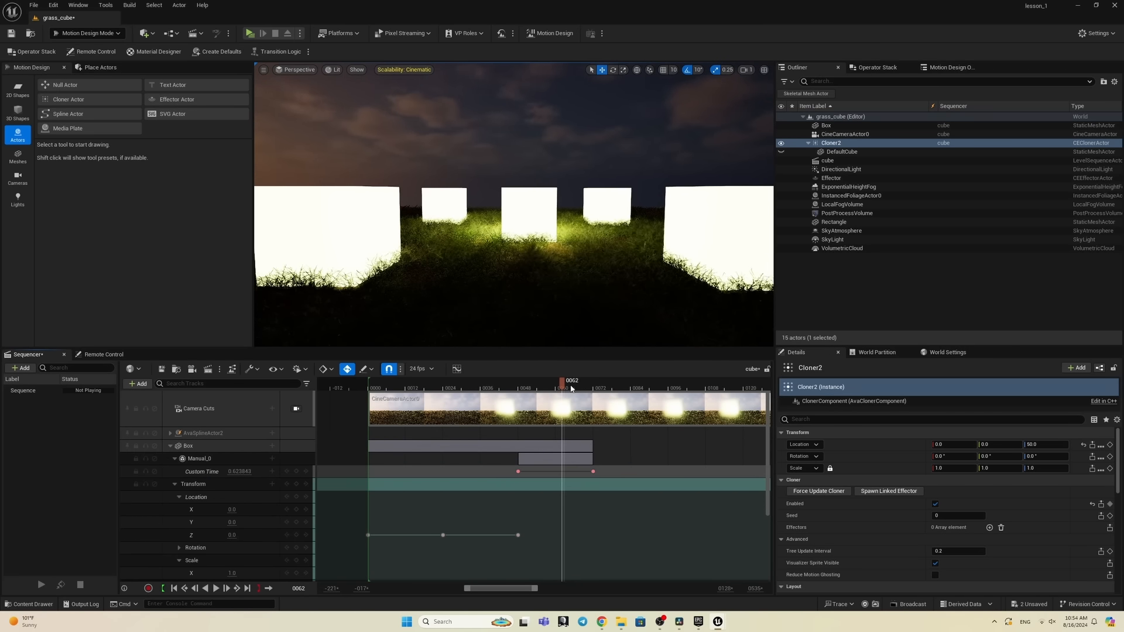
pyautogui.scroll(-3, 536, 497)
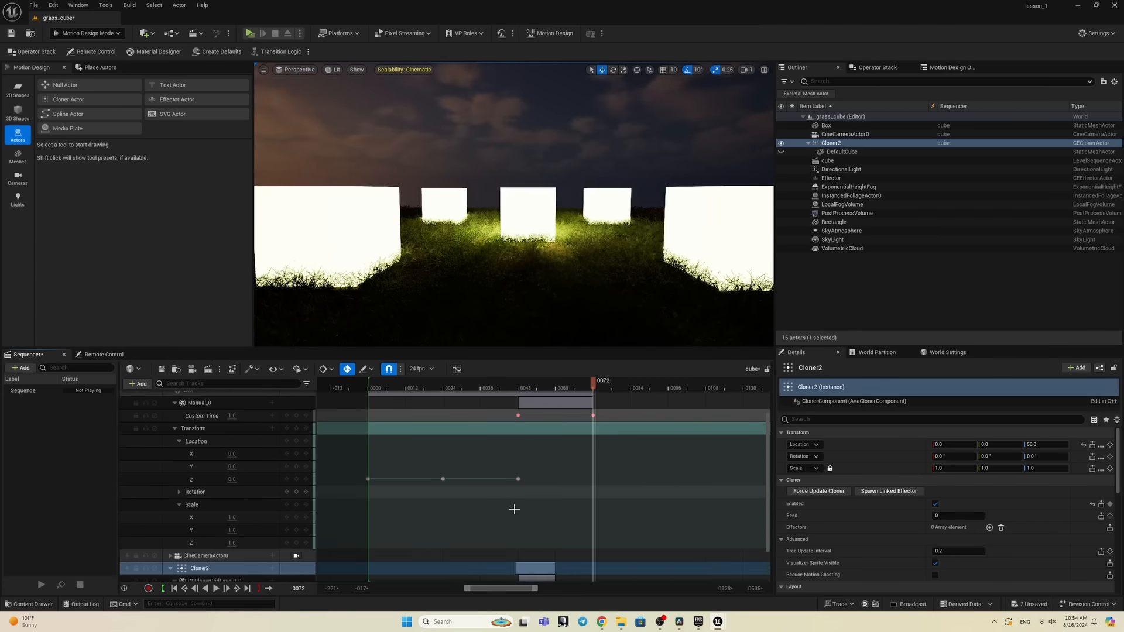
pyautogui.moveTo(532, 523); pyautogui.dragTo(608, 533)
pyautogui.click(589, 382)
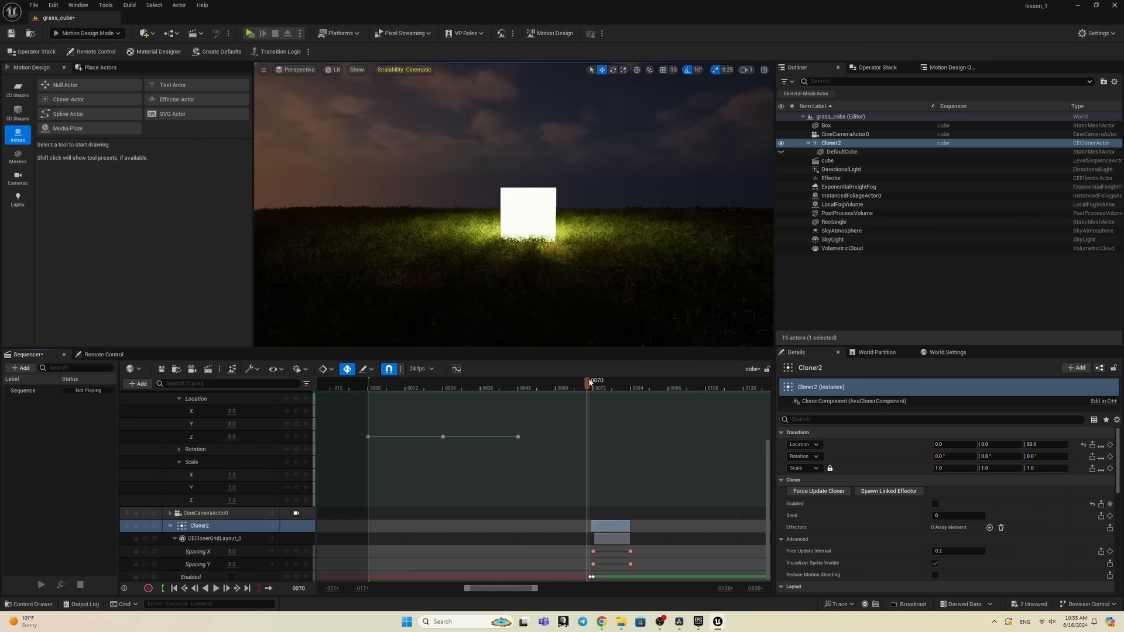
pyautogui.press('space')
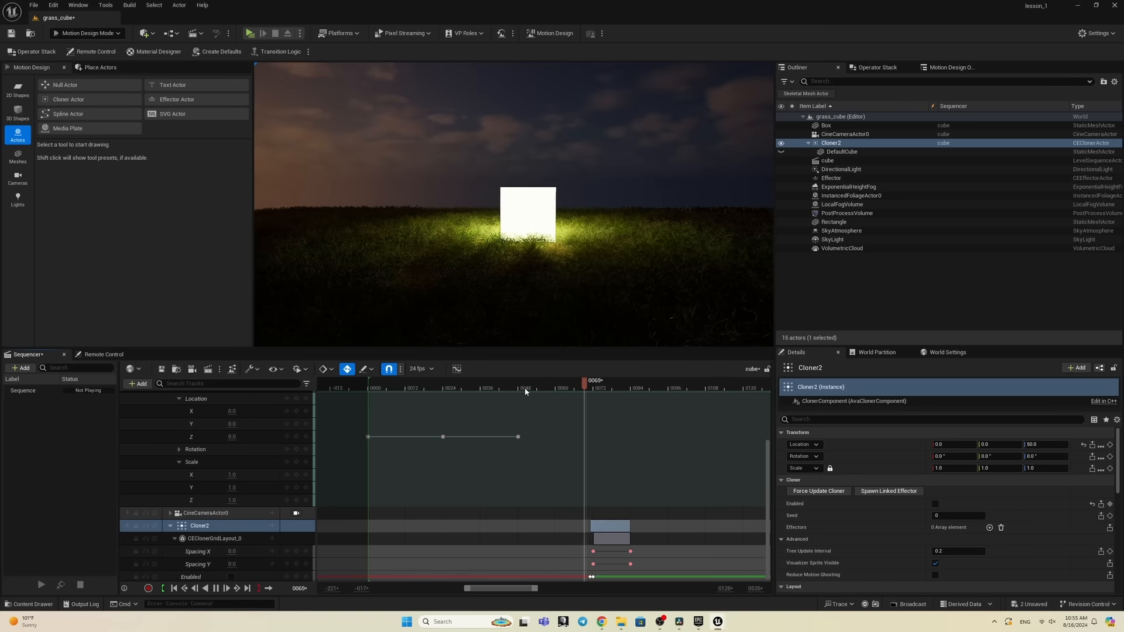
pyautogui.click(595, 387)
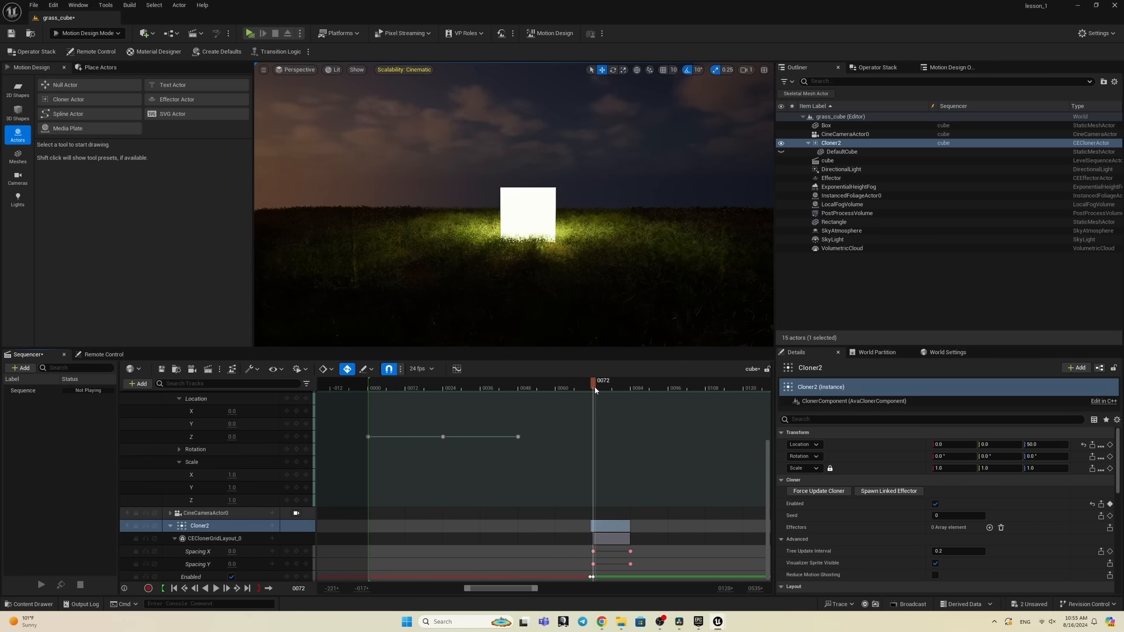
pyautogui.moveTo(592, 387); pyautogui.dragTo(592, 387)
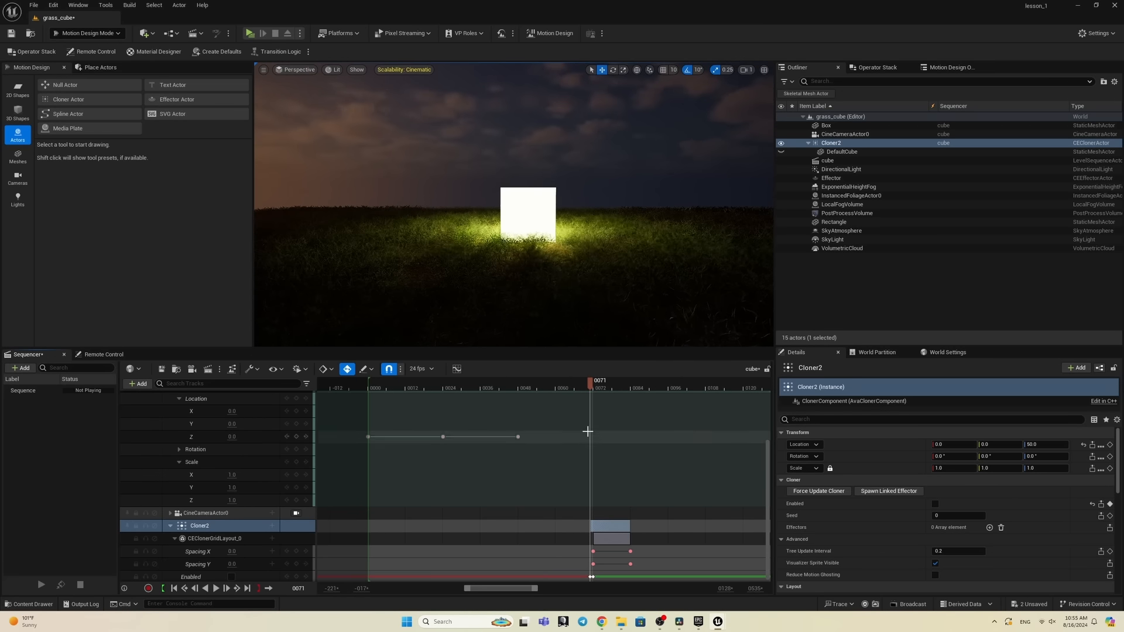
# Step: Convert the Box actor in the sequence to a spawnable
pyautogui.scroll(3, 587, 448)
pyautogui.click(481, 433)
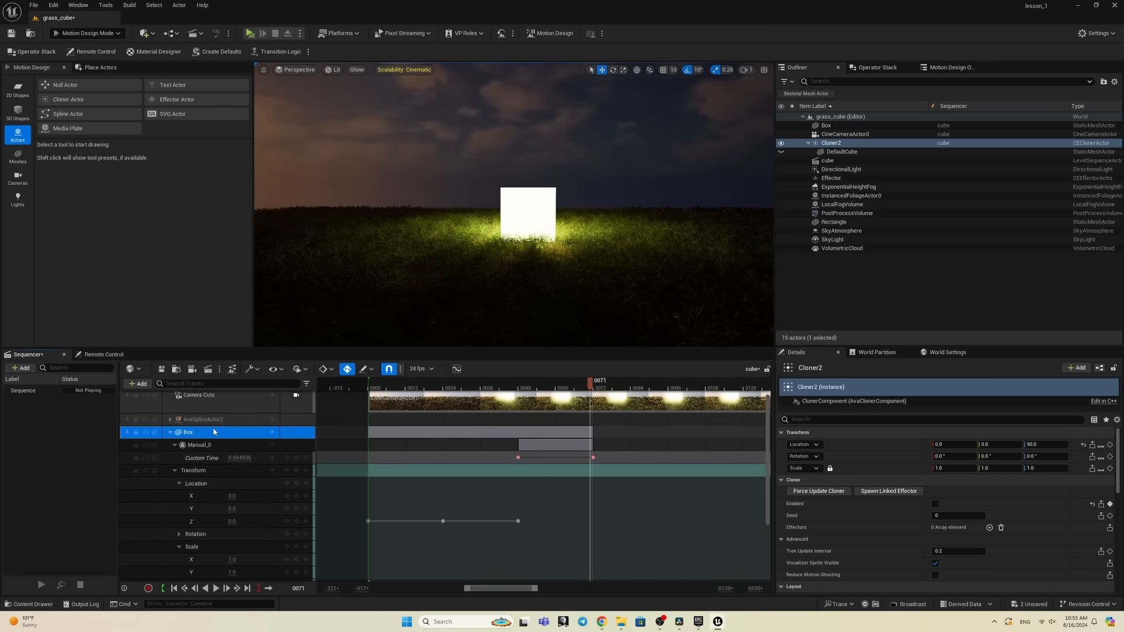
pyautogui.rightClick(205, 435)
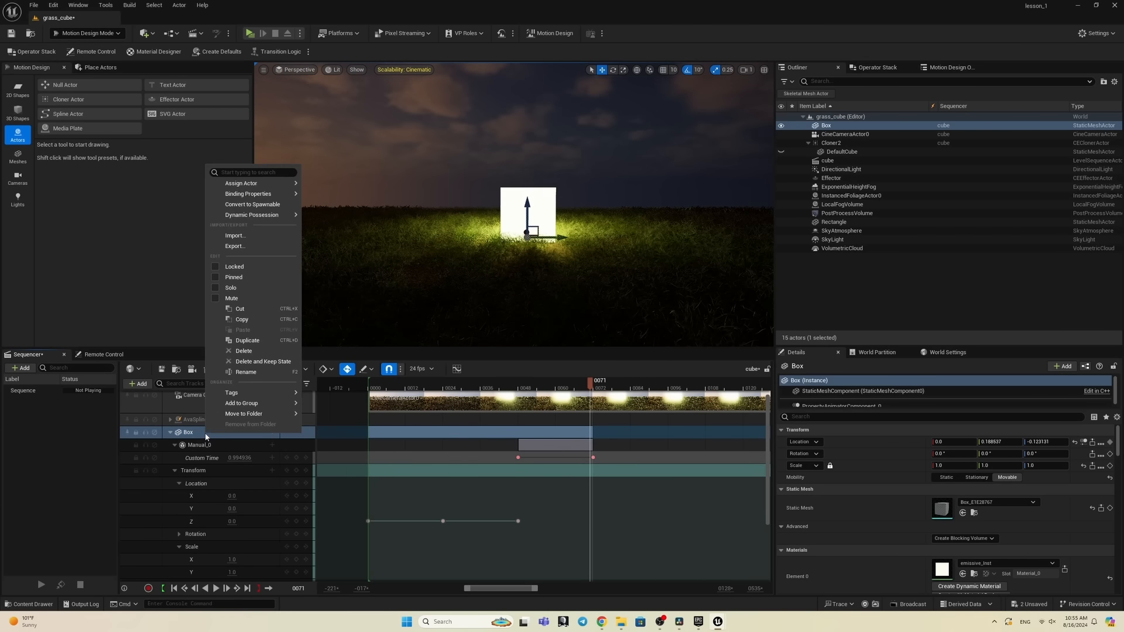
pyautogui.click(238, 205)
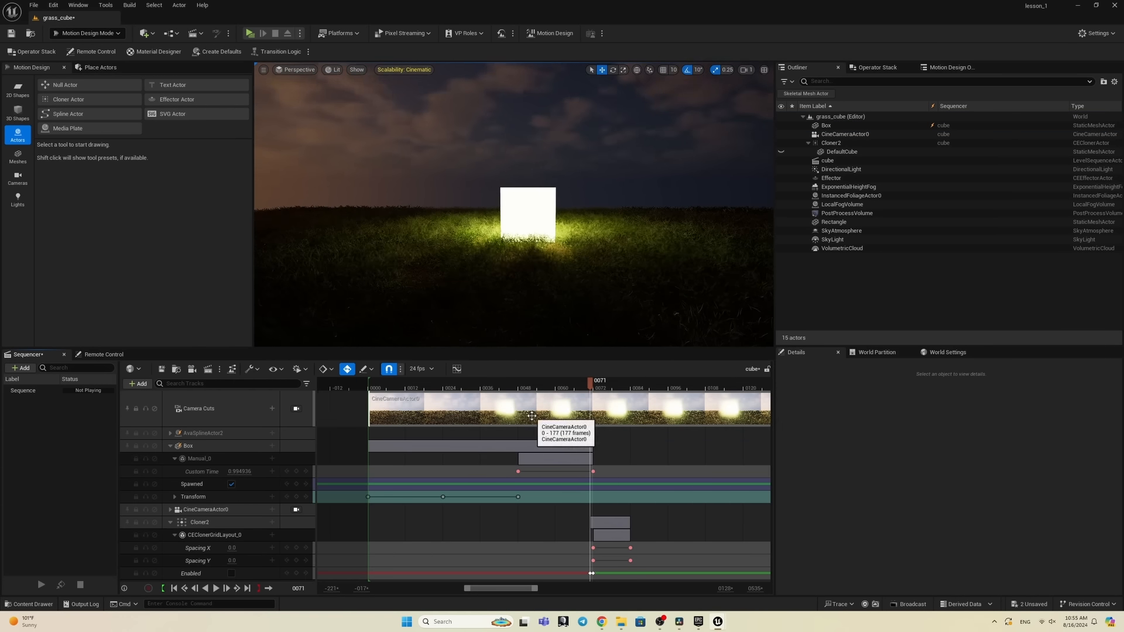
# Step: Keyframe the Box's Spawned track on at frame 71 and off at frame 72, and play back the handover to the cloner
pyautogui.click(296, 485)
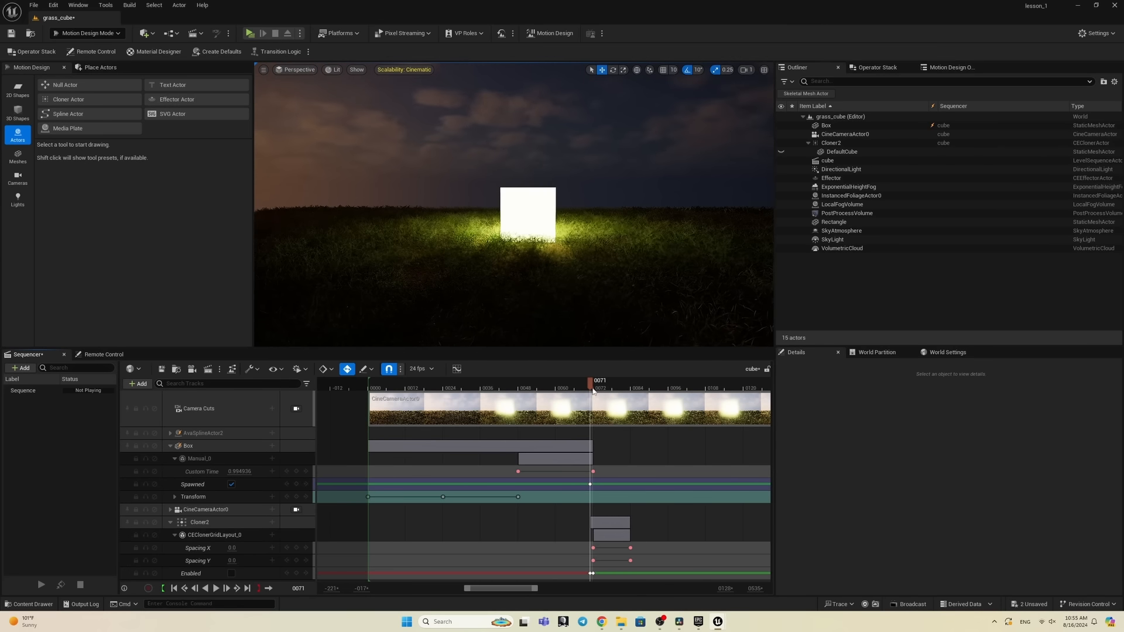
pyautogui.click(231, 484)
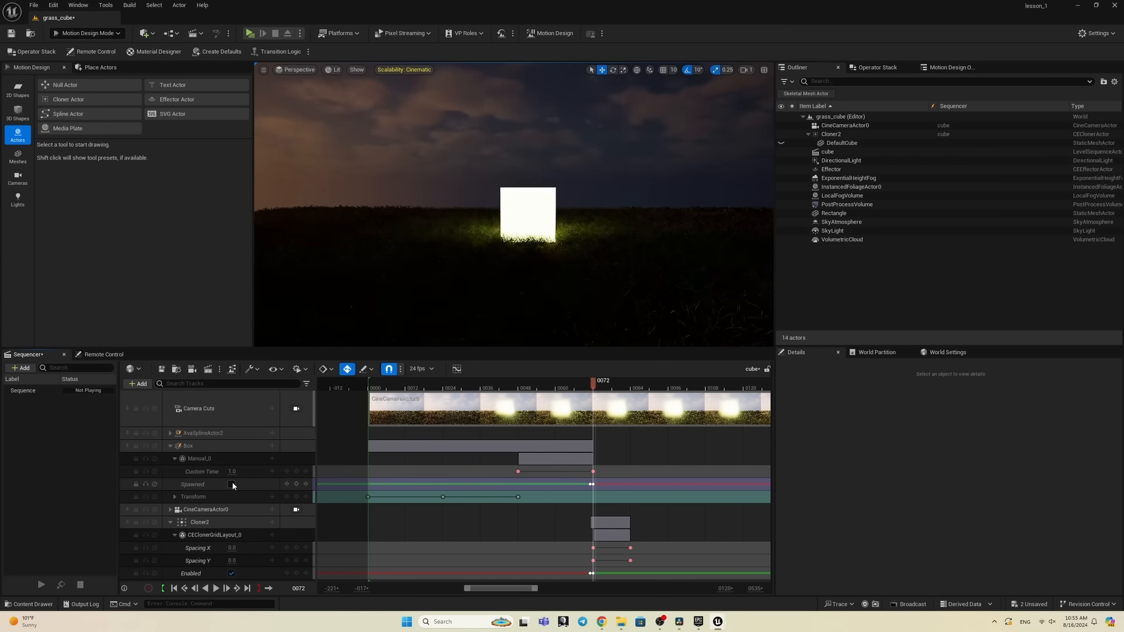
pyautogui.moveTo(595, 391)
pyautogui.mouseDown()
pyautogui.moveTo(482, 389)
pyautogui.moveTo(641, 398)
pyautogui.moveTo(578, 400)
pyautogui.moveTo(631, 398)
pyautogui.moveTo(589, 399)
pyautogui.mouseUp()
pyautogui.press('space')
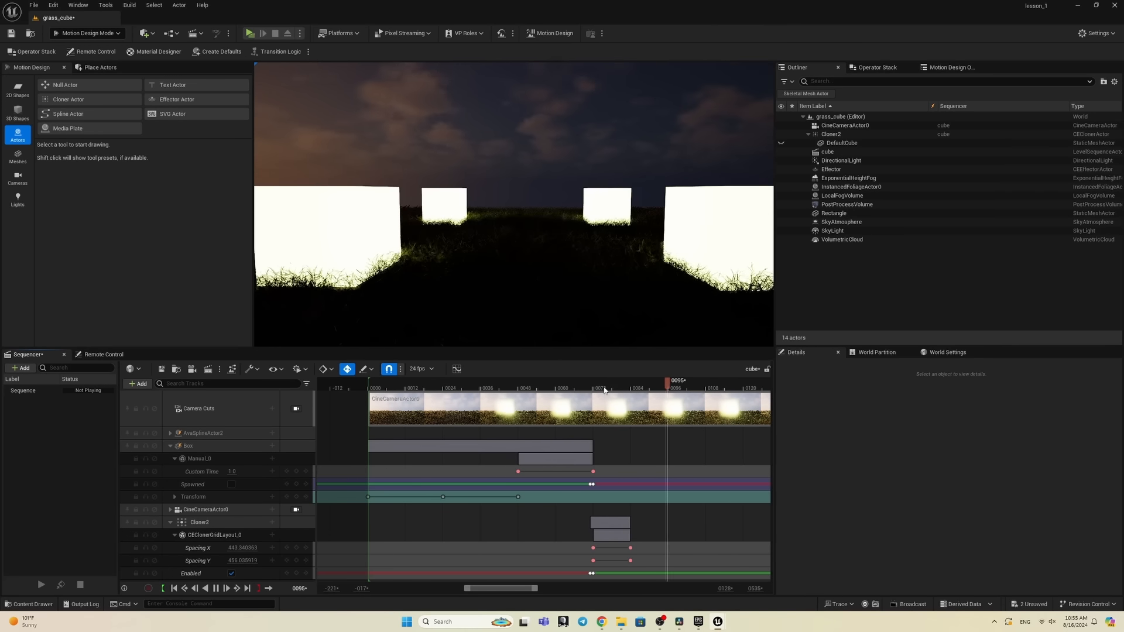
pyautogui.click(592, 387)
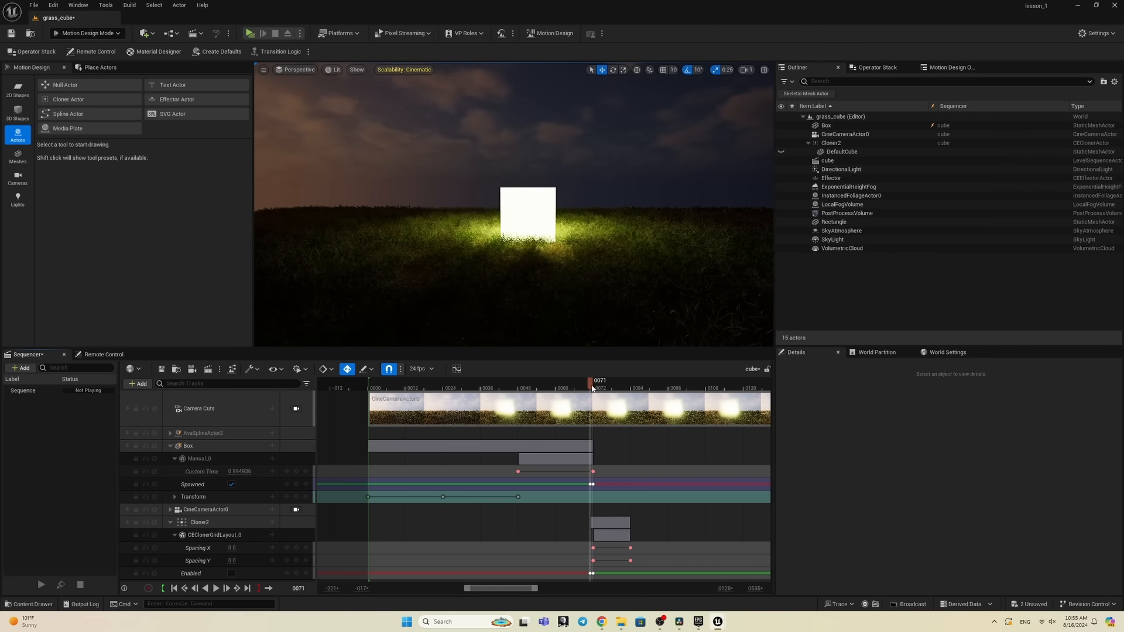
# Step: Undo the Box's Spawned keyframes and its spawnable conversion, and scrub the cloner transition to frame 92
pyautogui.hotkey('ctrl', 'z')
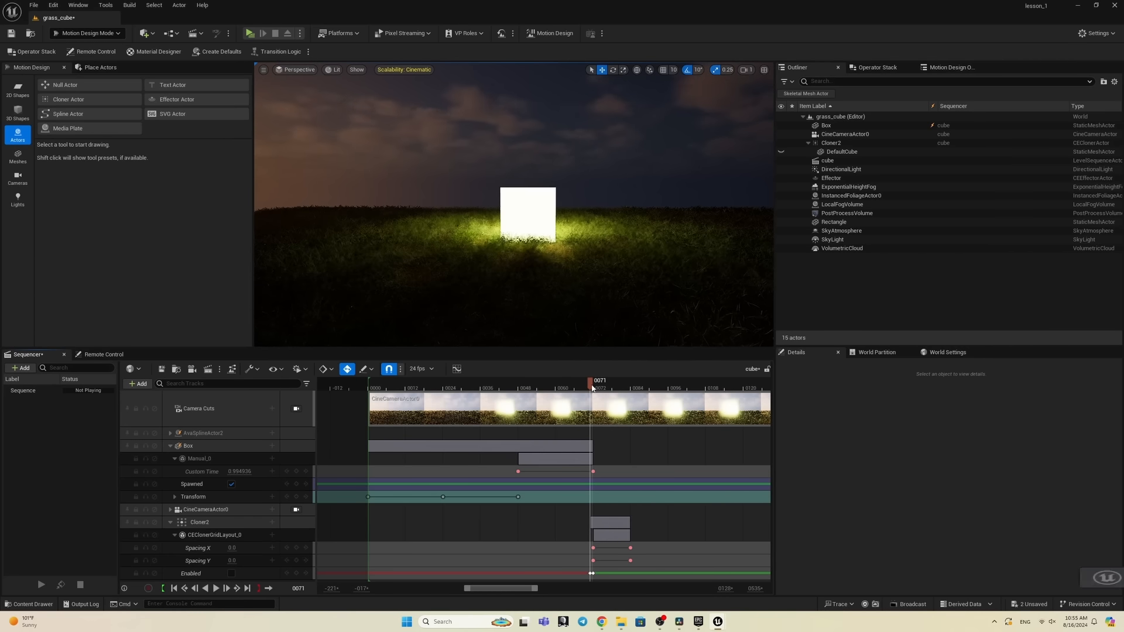
pyautogui.hotkey('ctrl', 'z')
pyautogui.click(596, 389)
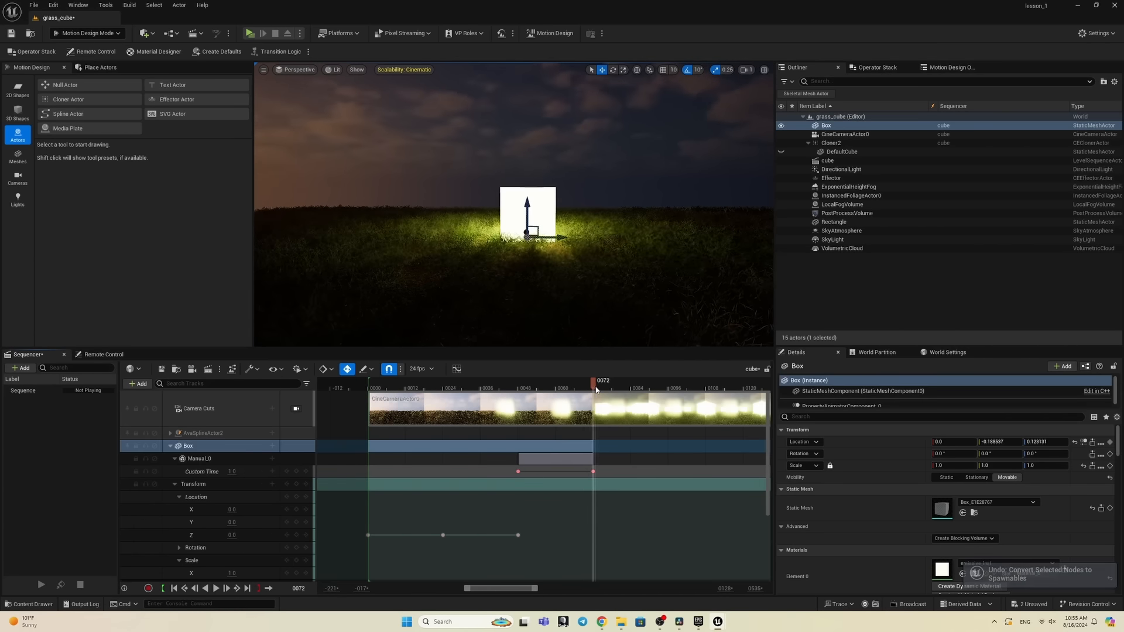
pyautogui.moveTo(596, 389); pyautogui.dragTo(658, 391)
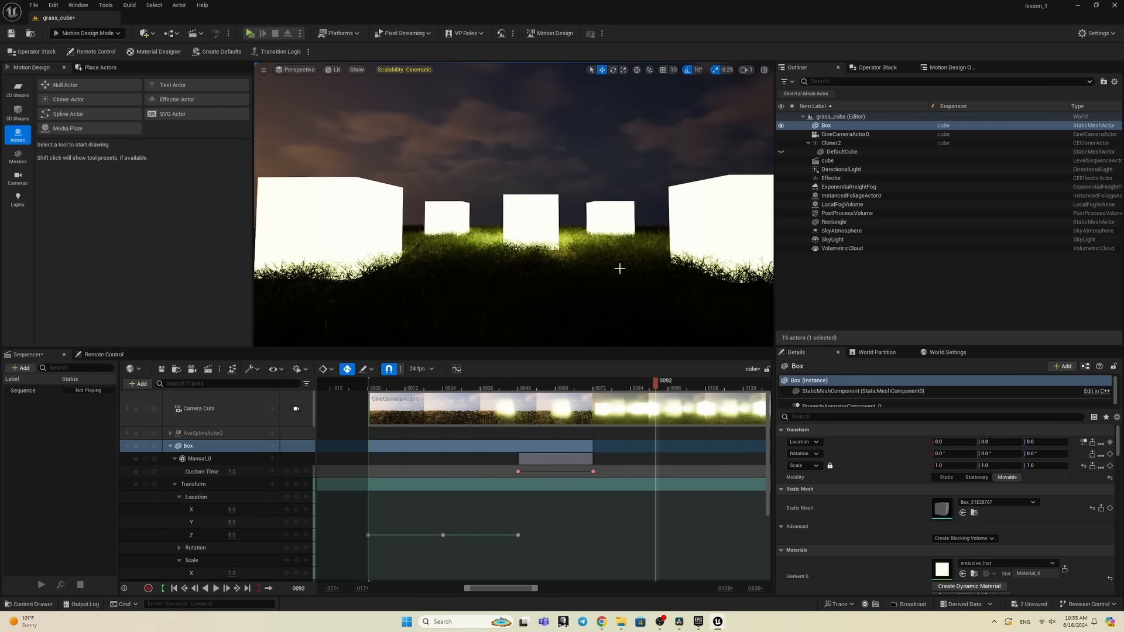
pyautogui.click(170, 446)
# Step: Spawn an effector linked to Cloner2 and shift it slightly along Y and Z near the centre cube
pyautogui.click(831, 143)
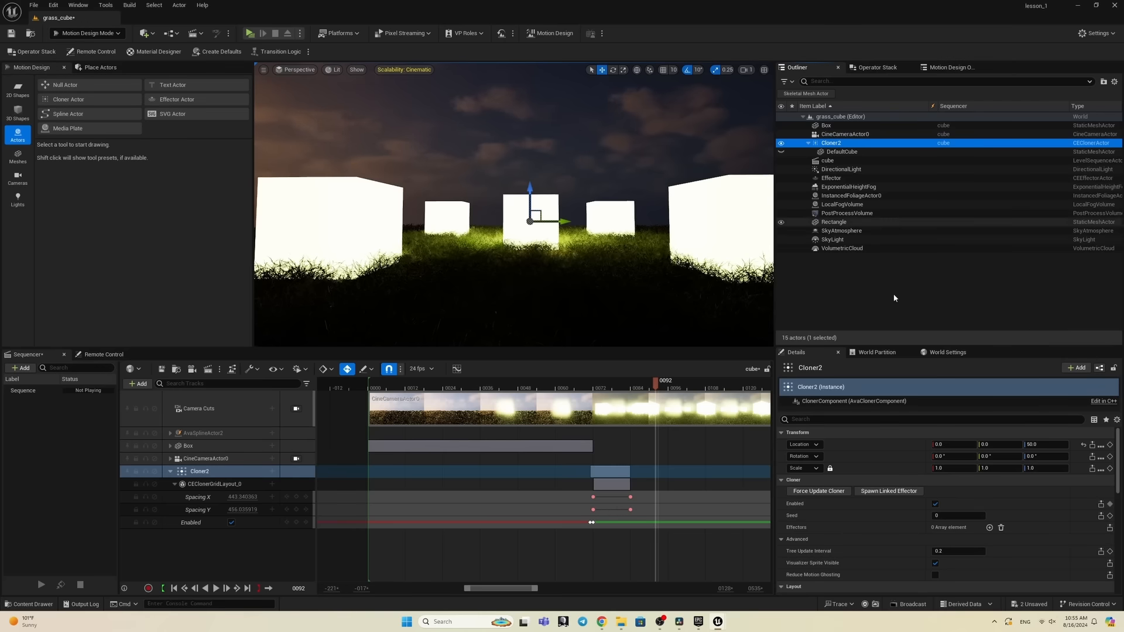
pyautogui.click(886, 491)
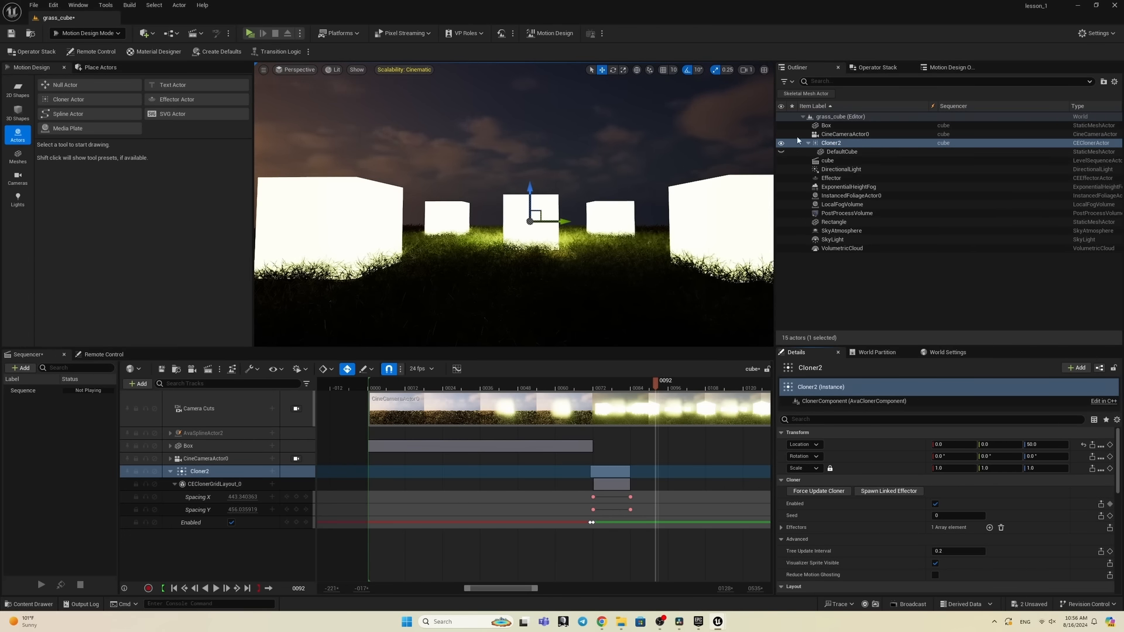
pyautogui.click(841, 178)
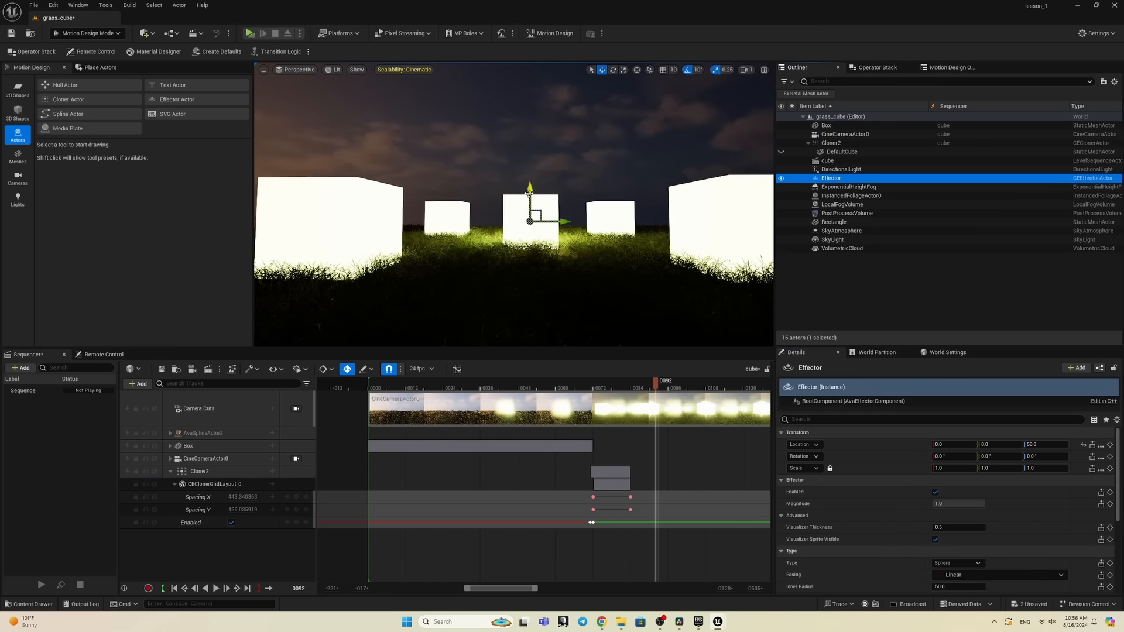
pyautogui.moveTo(531, 196); pyautogui.dragTo(566, 217)
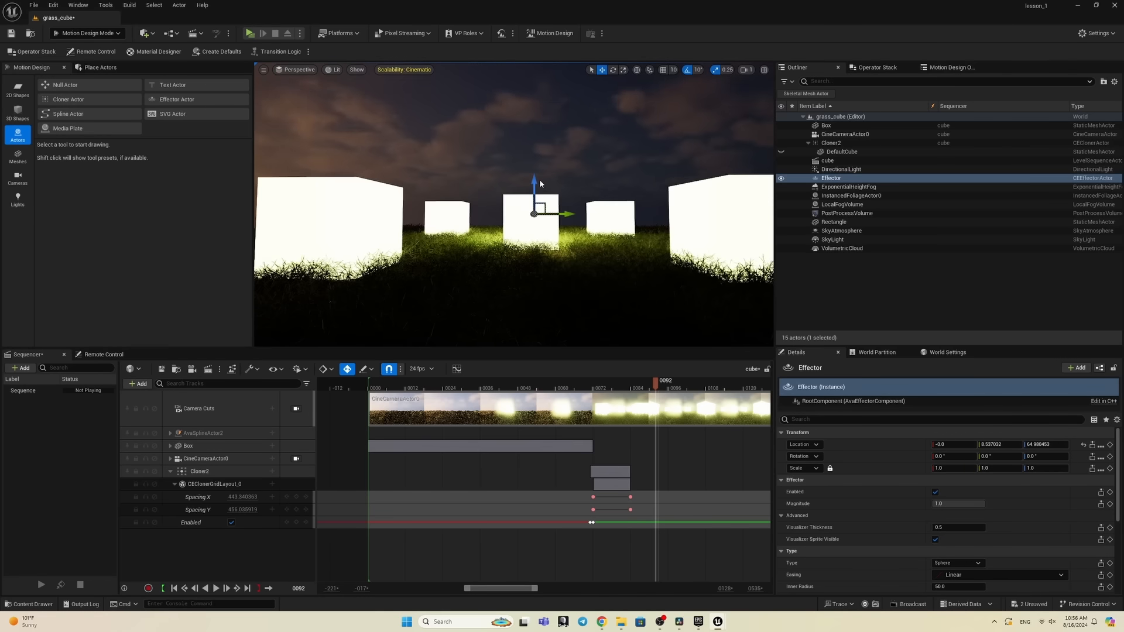
pyautogui.moveTo(540, 179); pyautogui.dragTo(539, 185)
pyautogui.moveTo(567, 220); pyautogui.dragTo(564, 221)
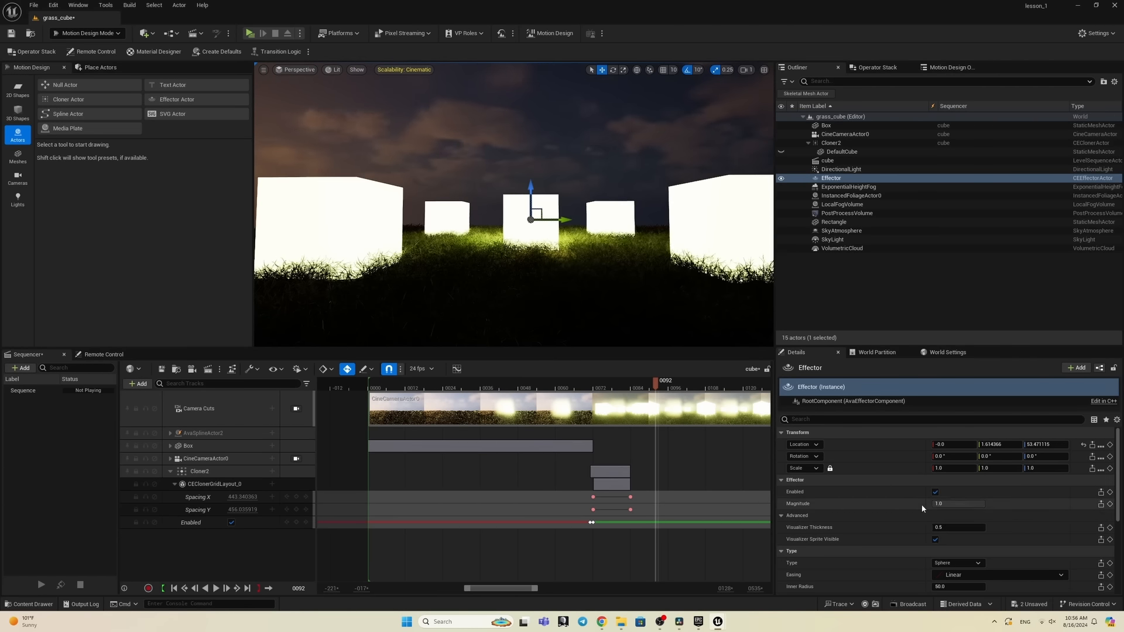
# Step: Turn off game view to show the effector's sphere and move the effector to about Y 27
pyautogui.scroll(-2, 991, 521)
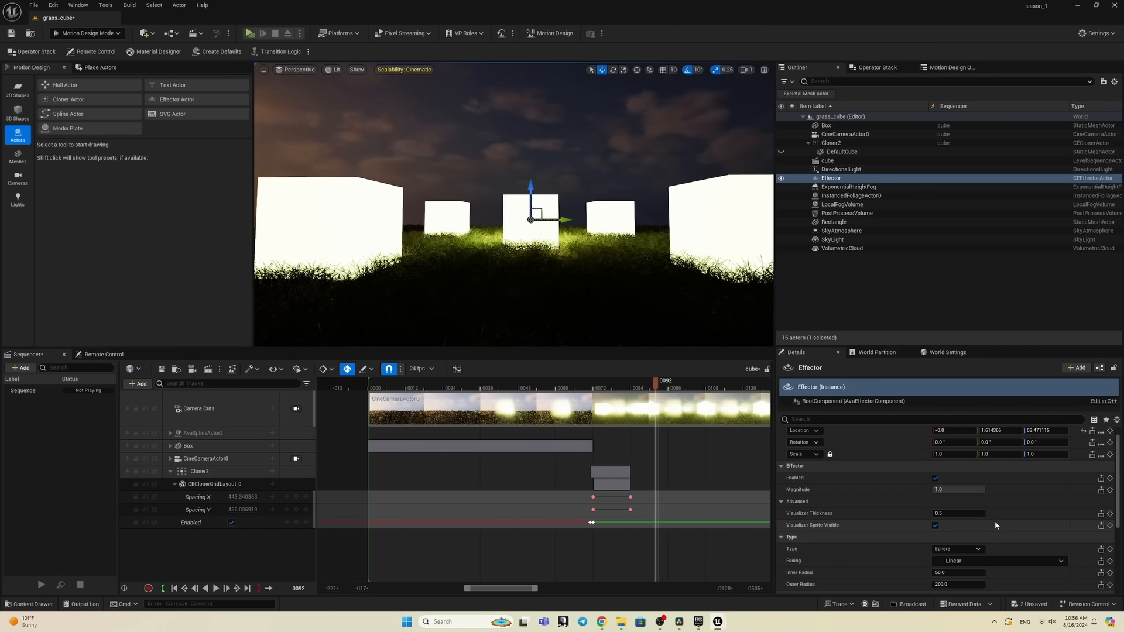
pyautogui.scroll(1, 998, 526)
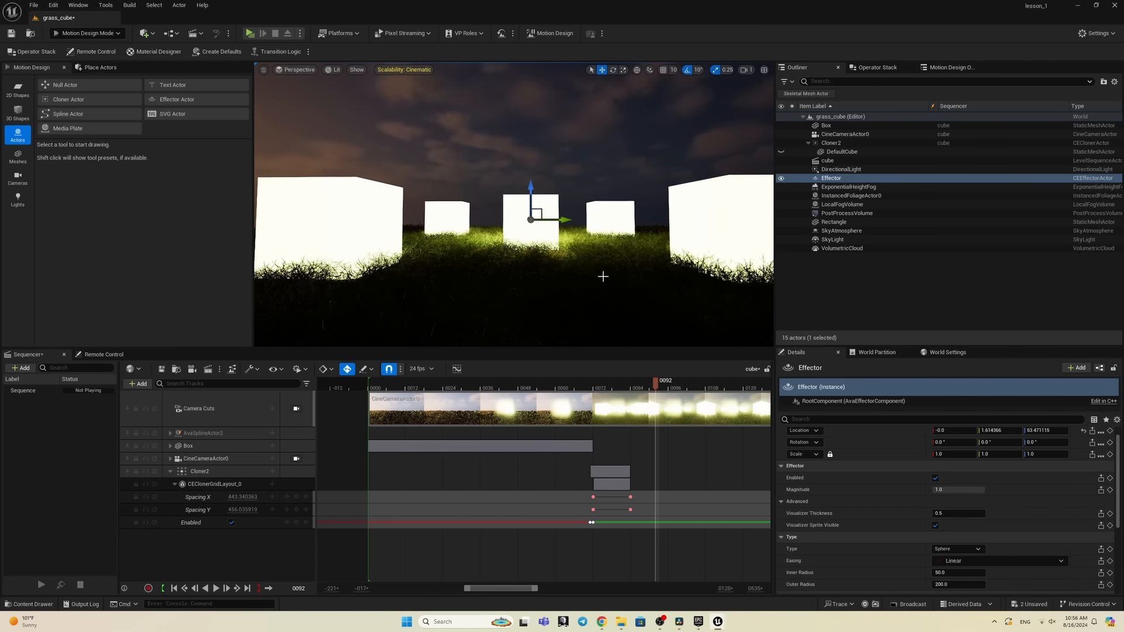
pyautogui.press('g')
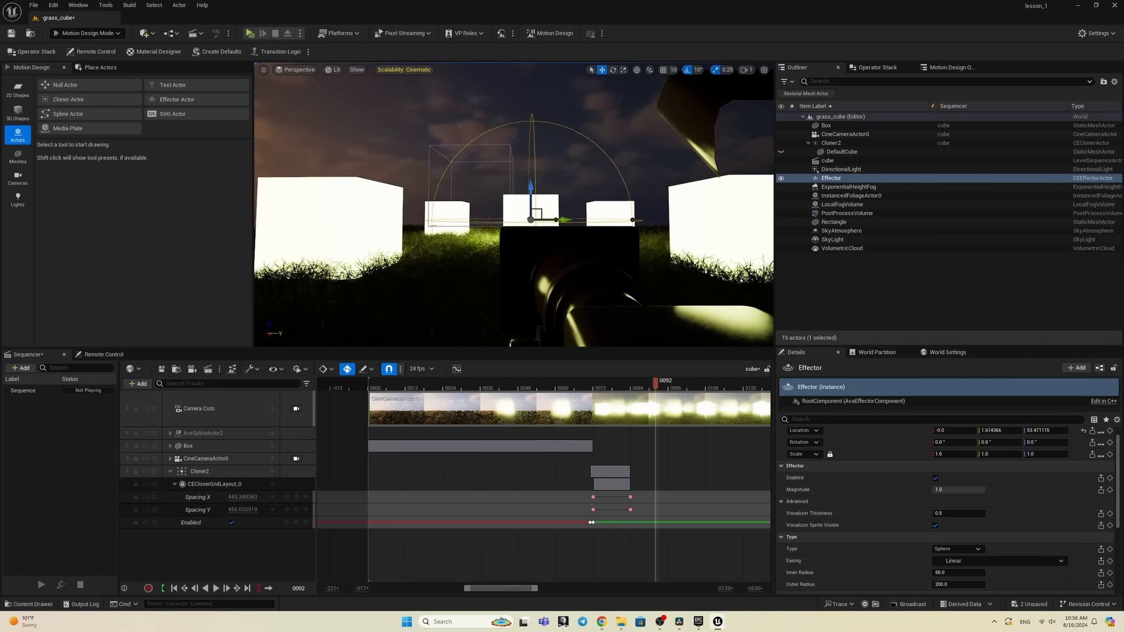
pyautogui.moveTo(580, 276); pyautogui.dragTo(577, 240, button='middle')
pyautogui.moveTo(563, 251)
pyautogui.mouseDown()
pyautogui.moveTo(690, 246)
pyautogui.moveTo(575, 249)
pyautogui.mouseUp()
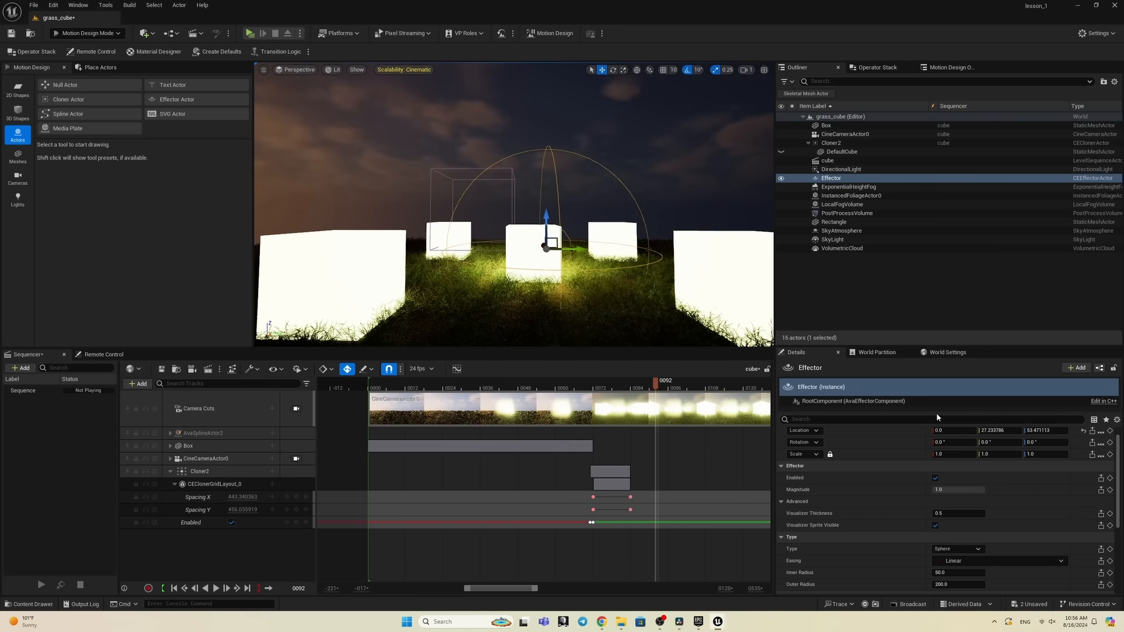
# Step: Enlarge the effector's Outer Radius to about 429 and move the effector to about Y 5 to test its influence
pyautogui.scroll(-3, 1004, 496)
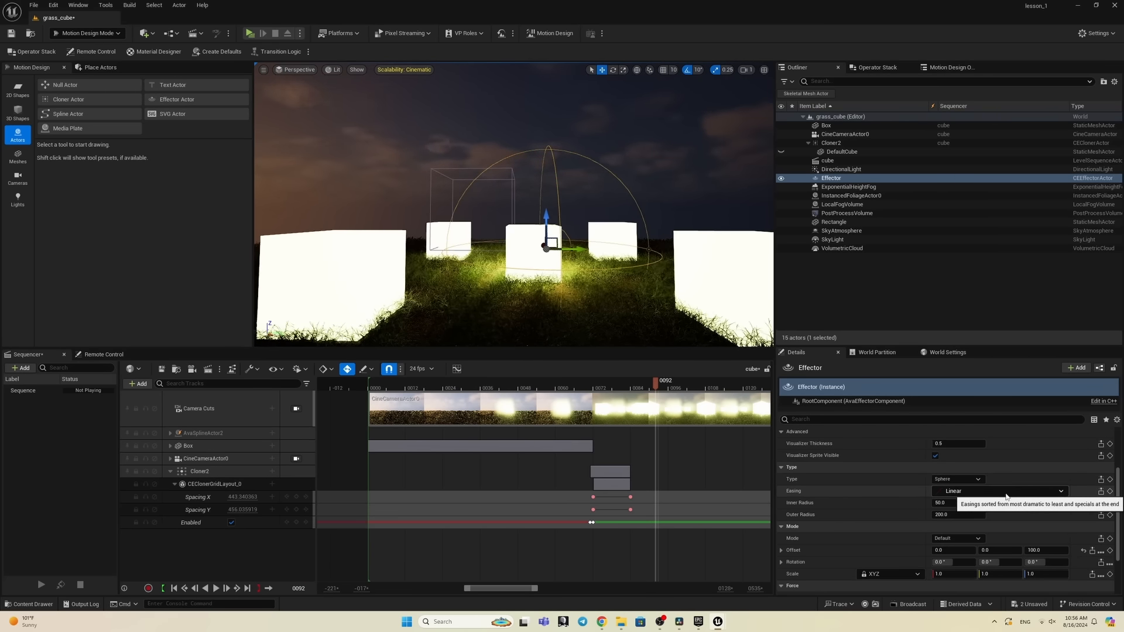
pyautogui.scroll(3, 1008, 497)
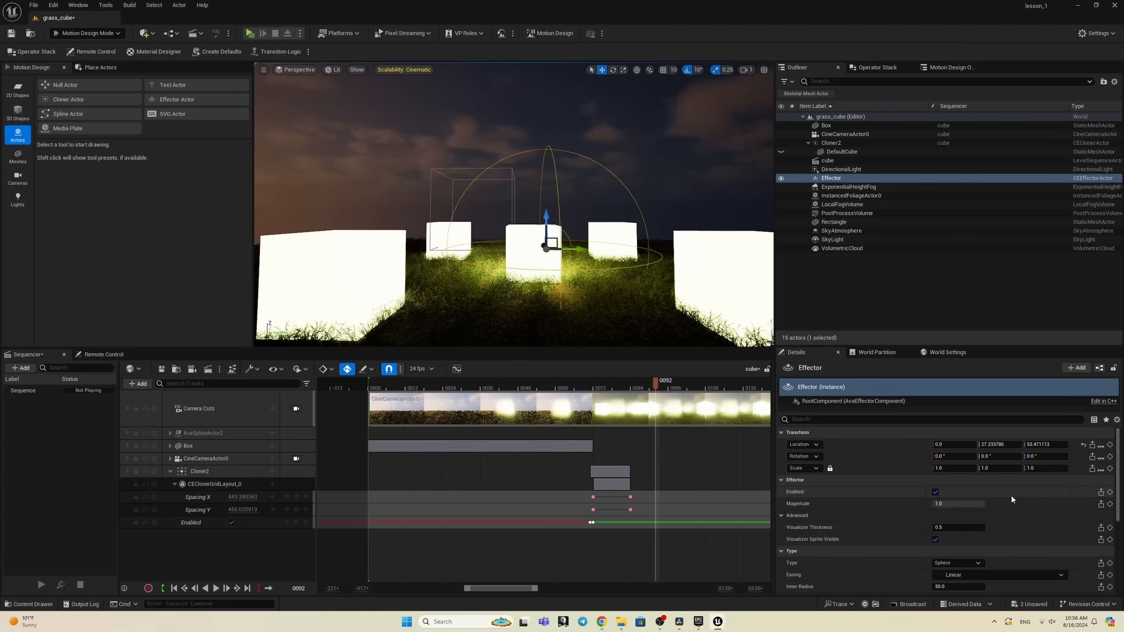
pyautogui.scroll(-1, 1011, 496)
pyautogui.scroll(-1, 1011, 496)
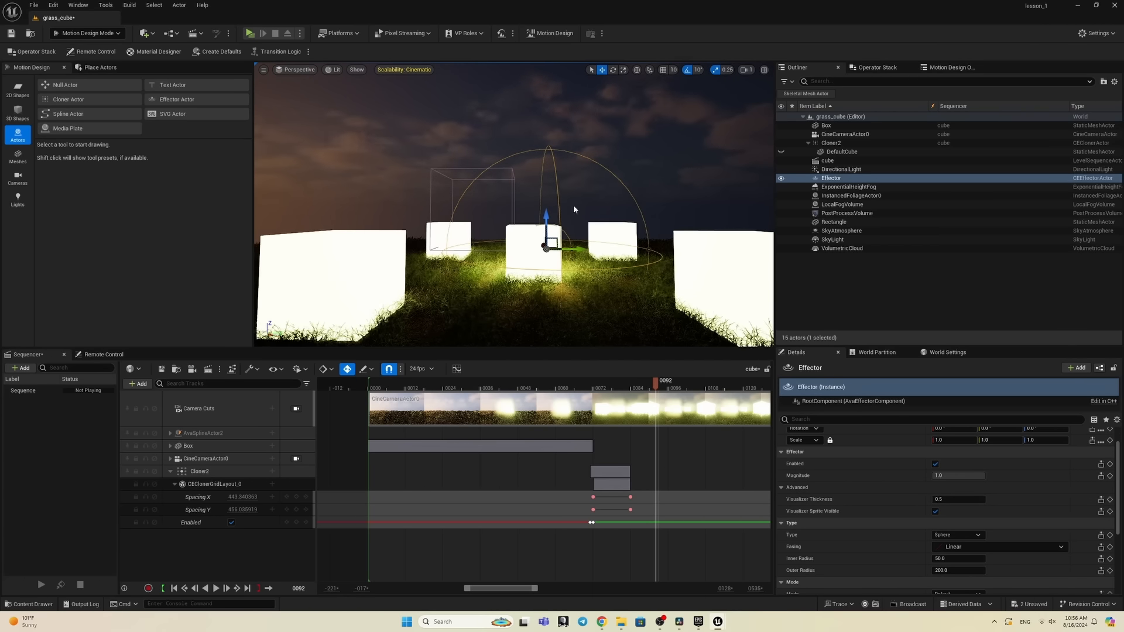
pyautogui.scroll(-4, 966, 514)
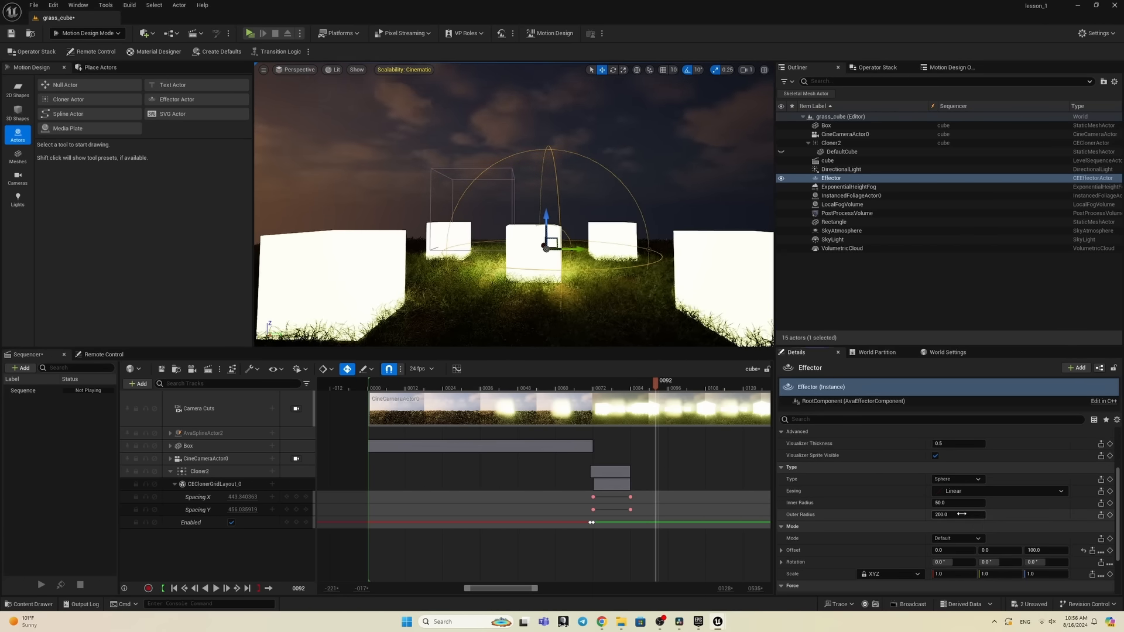
pyautogui.moveTo(961, 514); pyautogui.dragTo(1007, 514)
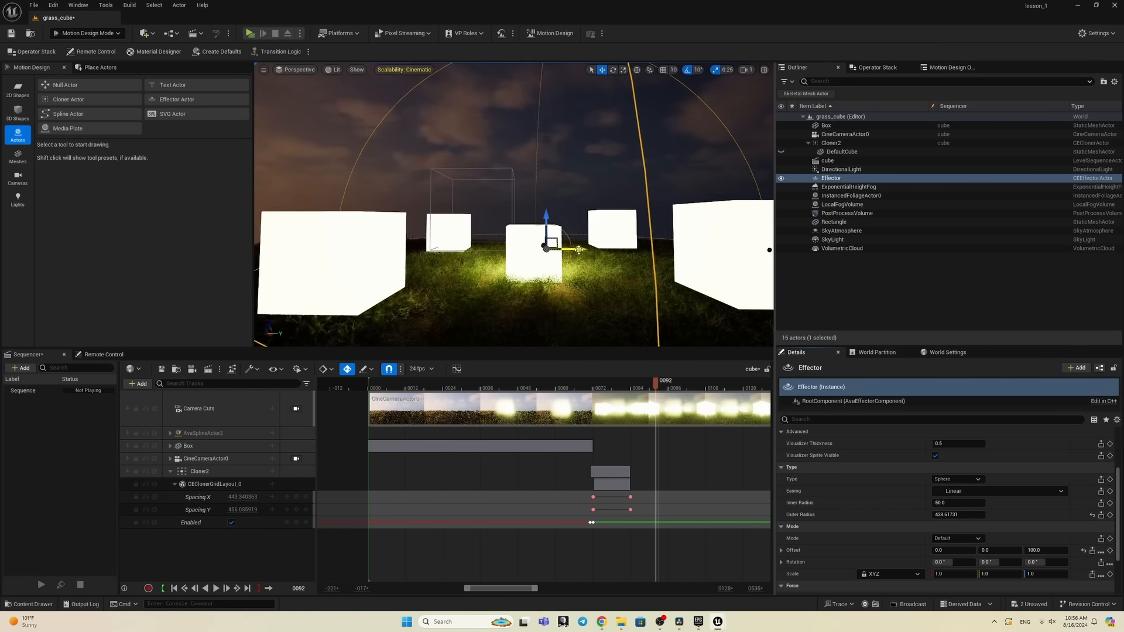
pyautogui.moveTo(571, 249)
pyautogui.mouseDown()
pyautogui.moveTo(744, 255)
pyautogui.moveTo(275, 240)
pyautogui.moveTo(498, 249)
pyautogui.moveTo(735, 279)
pyautogui.moveTo(569, 290)
pyautogui.mouseUp()
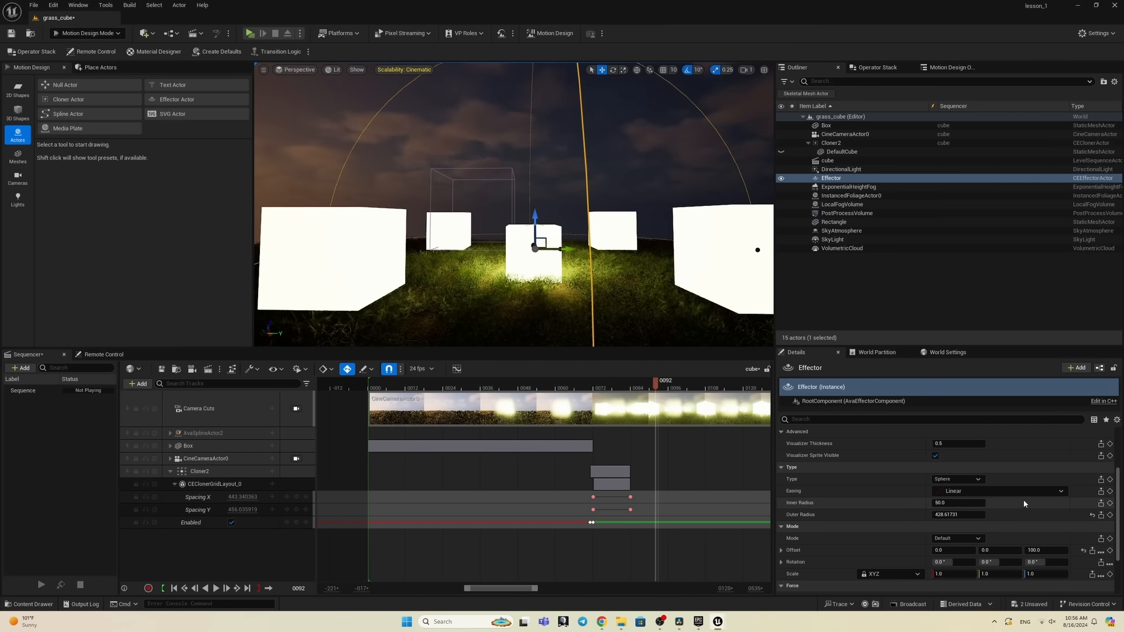
# Step: Set the effector's Type to Unbound and its Z Offset to 0
pyautogui.click(978, 479)
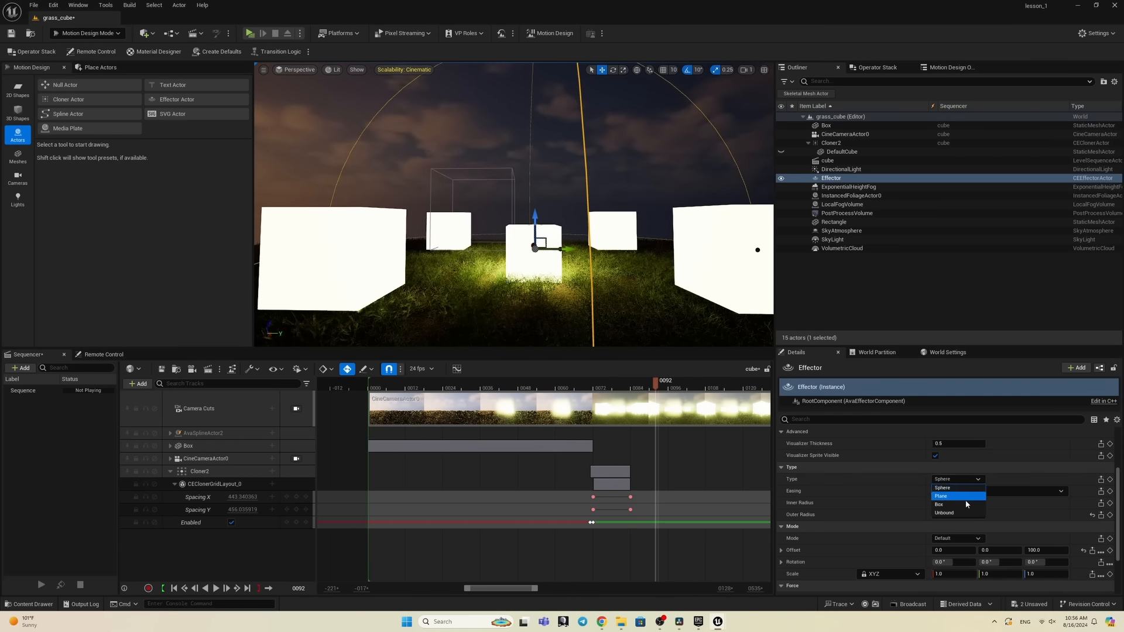
pyautogui.click(948, 510)
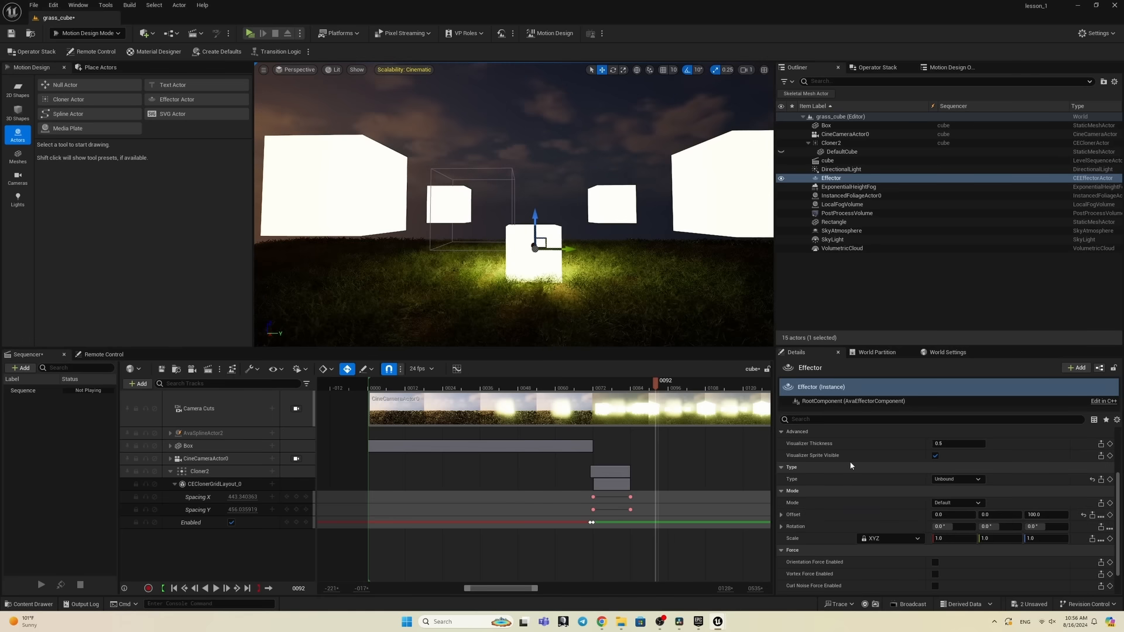
pyautogui.scroll(-1, 1046, 495)
pyautogui.click(1053, 502)
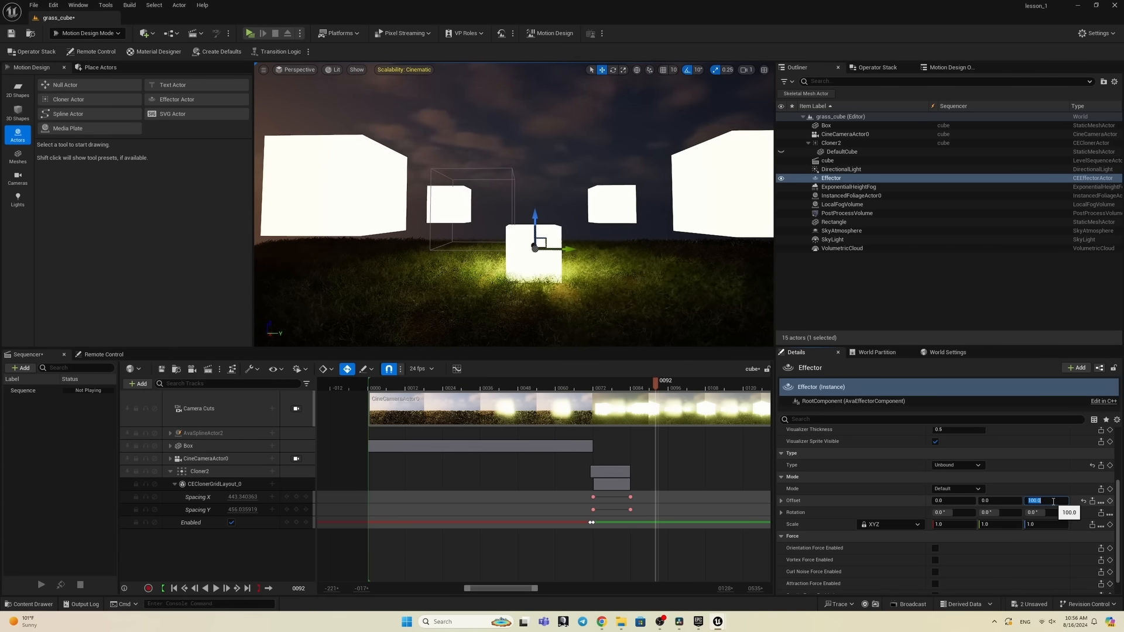
pyautogui.press('Return')
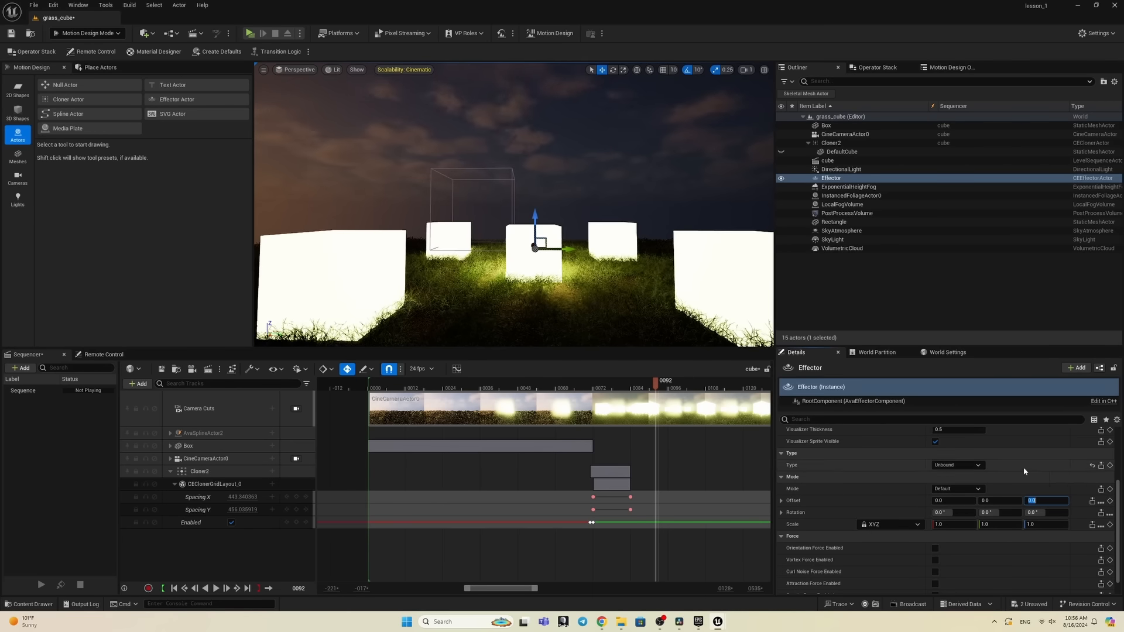
# Step: Switch the effector's Mode to Noise Field and set its Z Location Strength to 10
pyautogui.click(1030, 478)
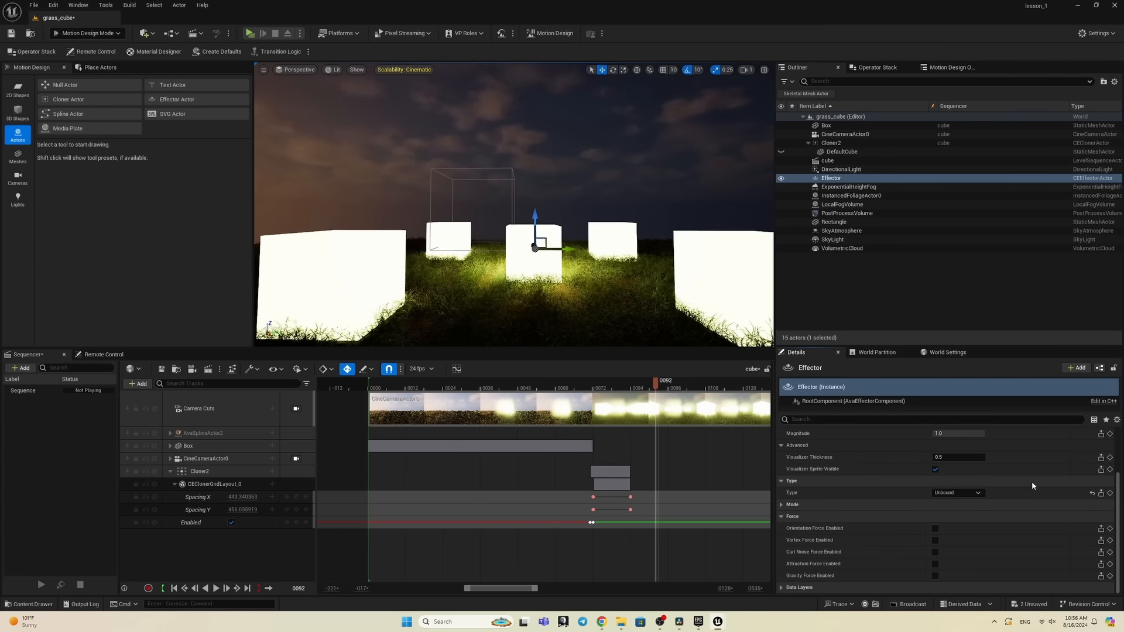
pyautogui.click(792, 505)
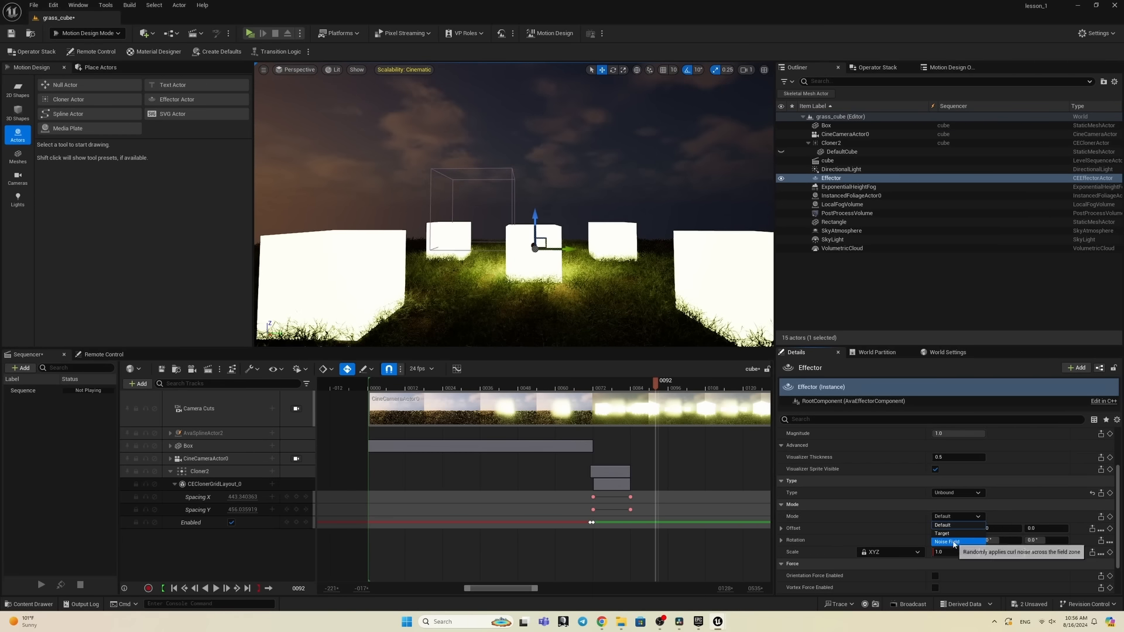
pyautogui.click(954, 542)
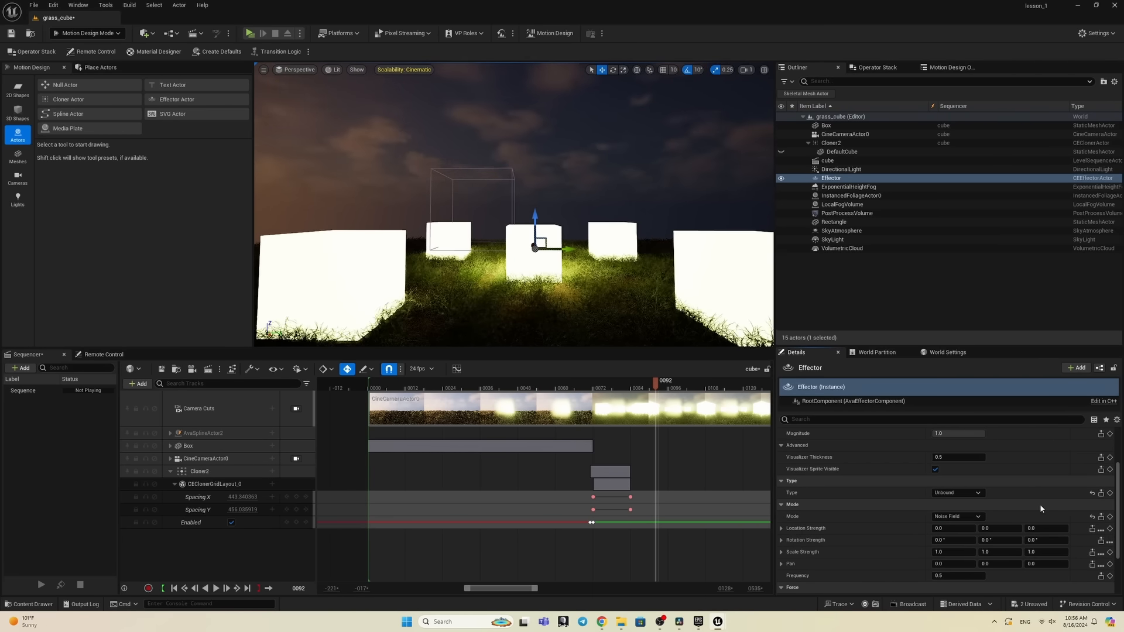
pyautogui.scroll(-2, 1055, 505)
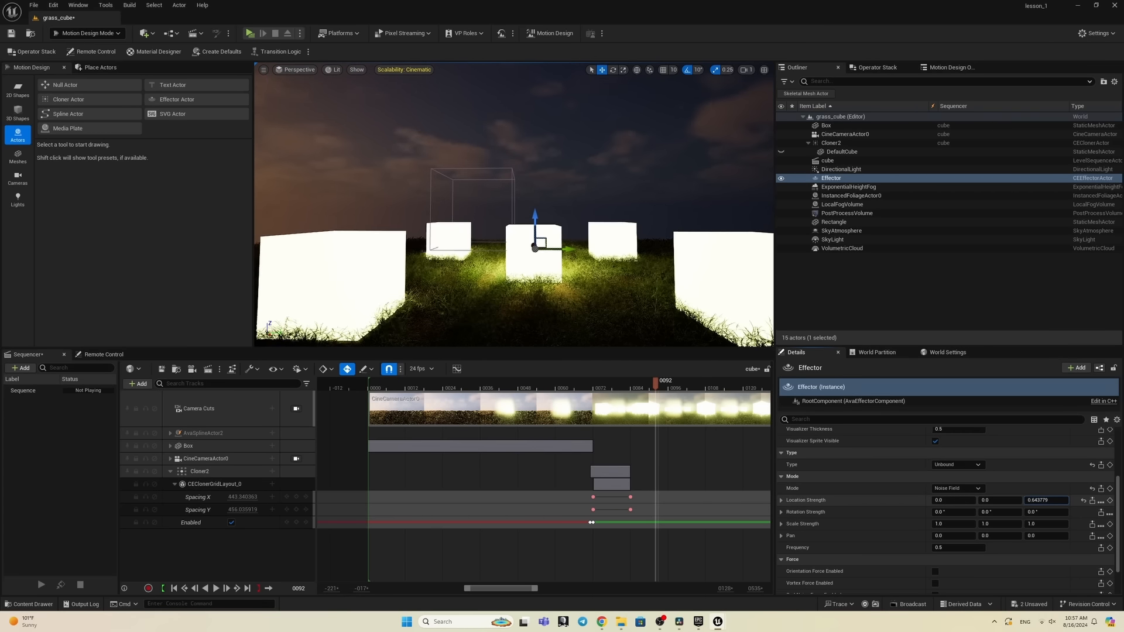
pyautogui.moveTo(1046, 500); pyautogui.dragTo(1050, 500)
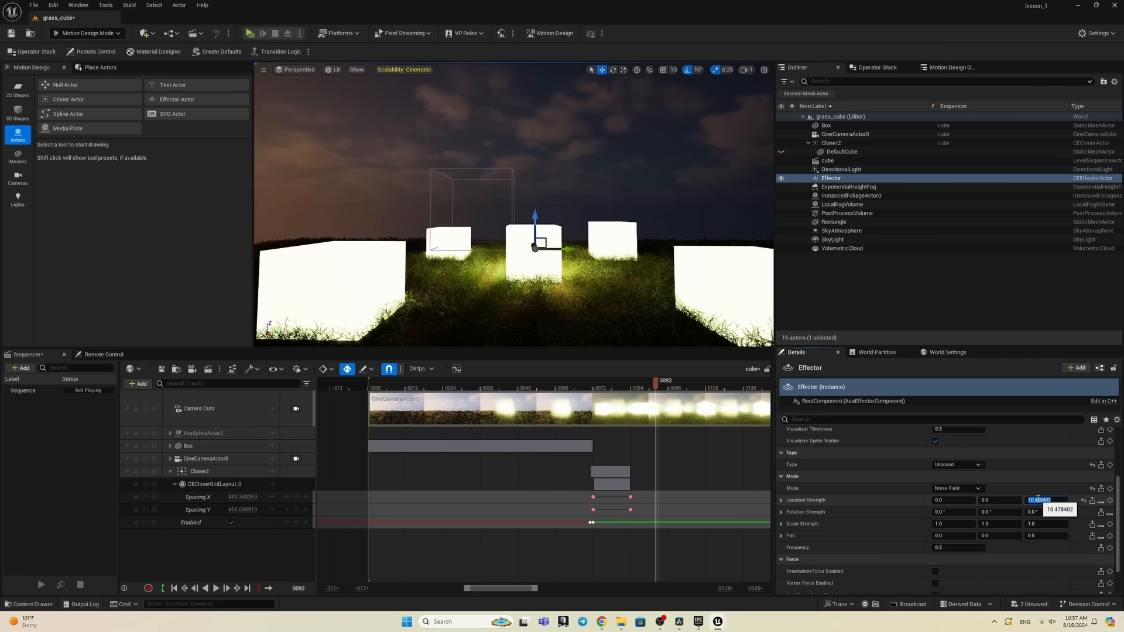
pyautogui.write('0')
pyautogui.press('Return')
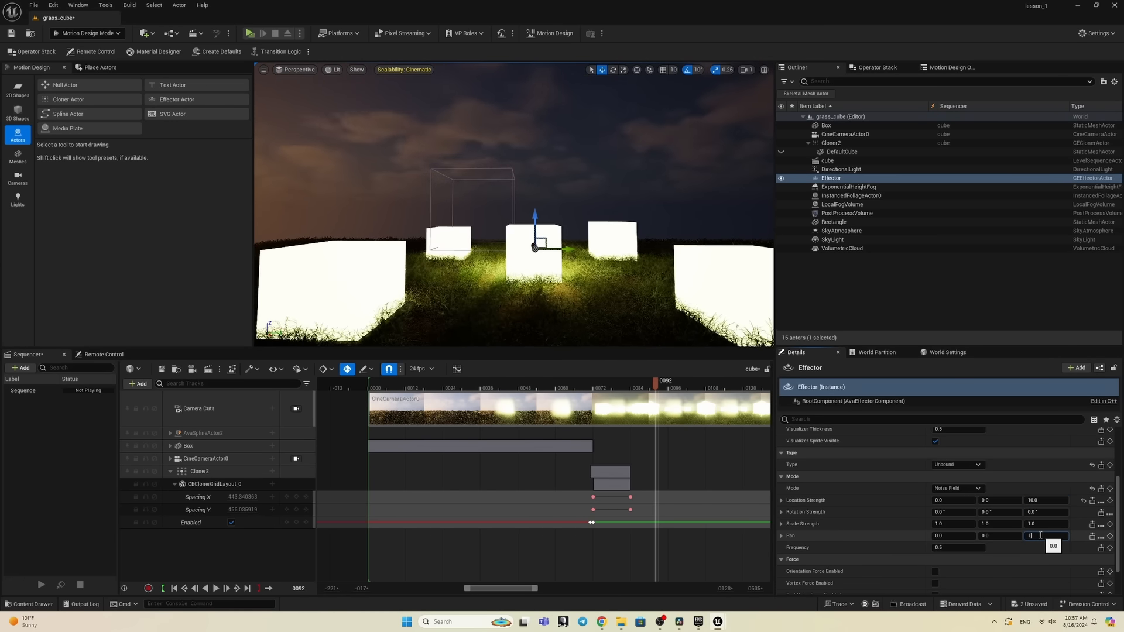
# Step: Set the noise field's Z Pan to 10 and play the sequence from frame 72
pyautogui.click(1041, 535)
pyautogui.write('10')
pyautogui.press('Return')
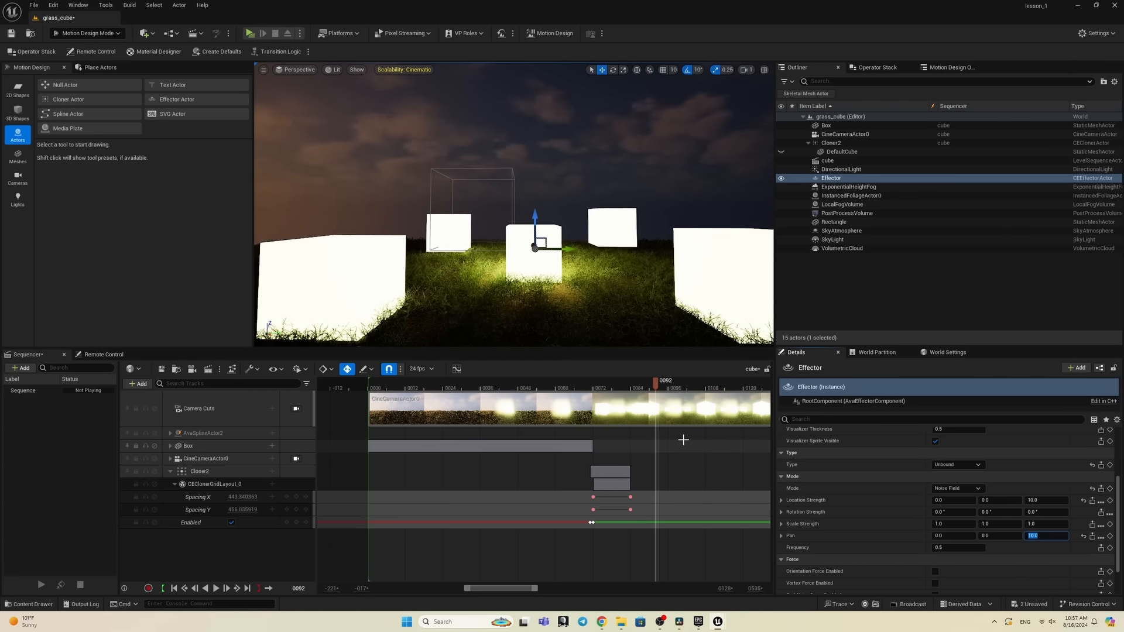
pyautogui.click(645, 384)
pyautogui.moveTo(645, 383); pyautogui.dragTo(595, 389)
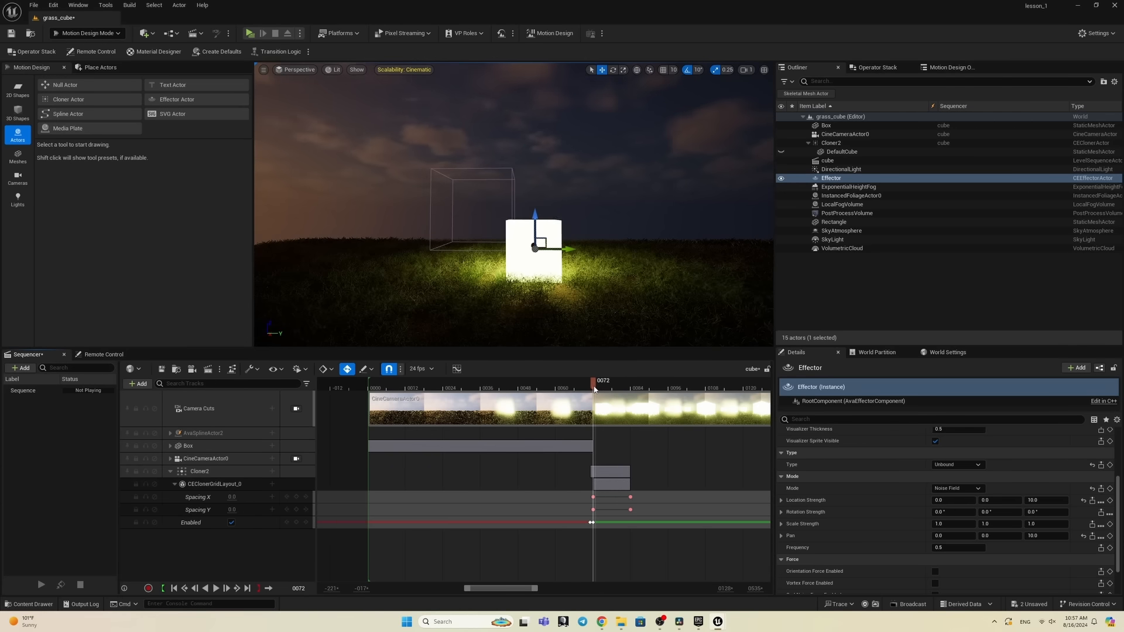
pyautogui.press('space')
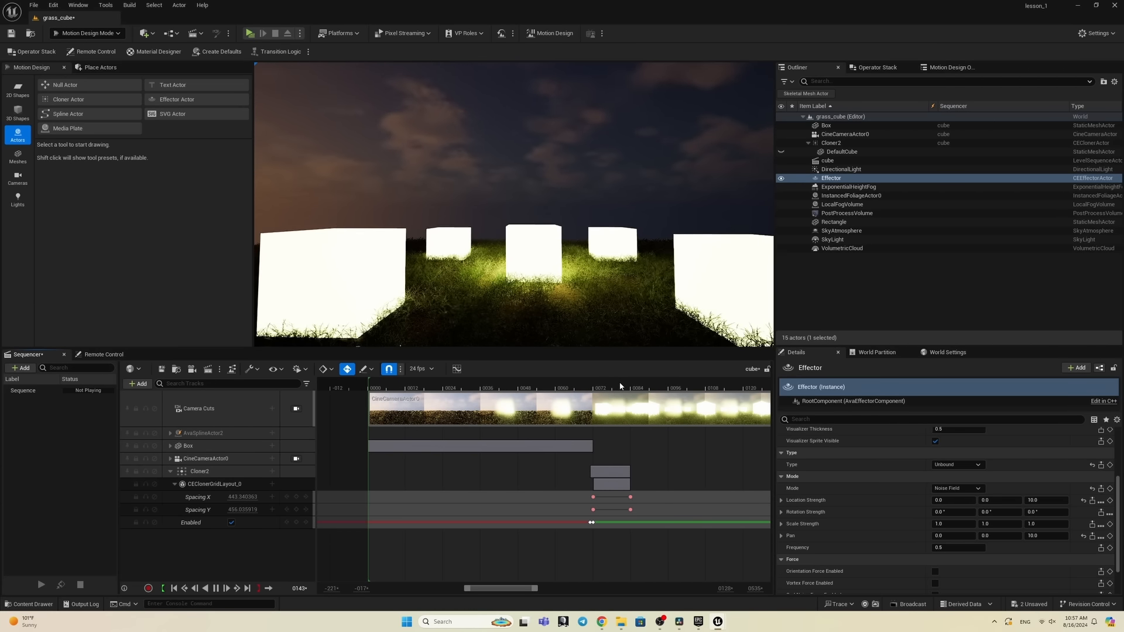
# Step: Scrub the sequence from frame 71 to 97 to examine how the noise moves the spreading cubes
pyautogui.click(598, 384)
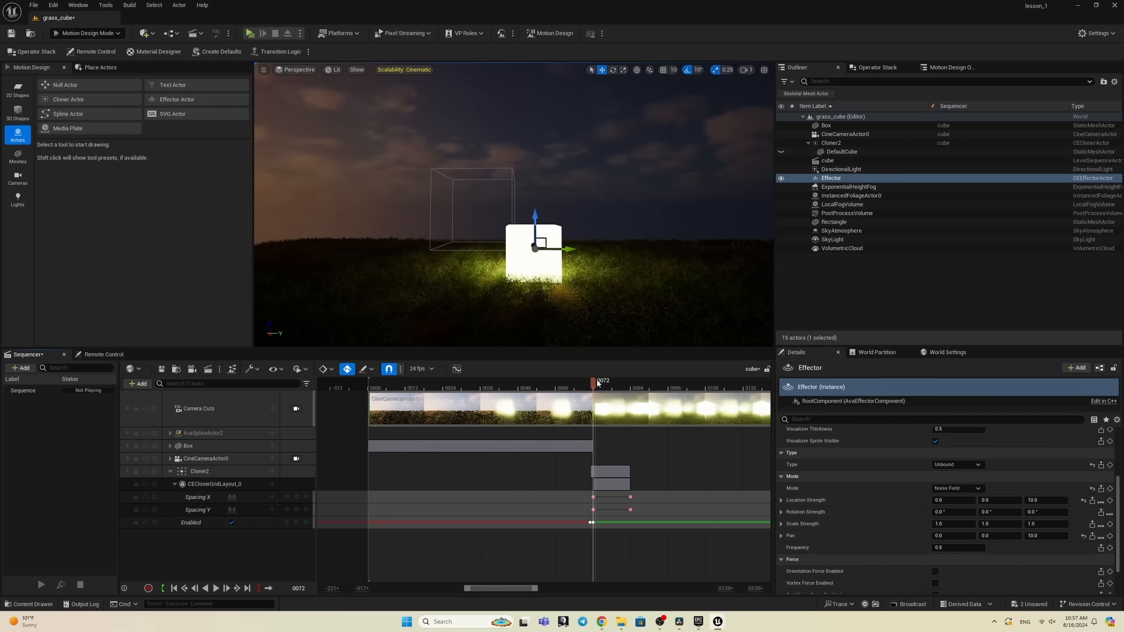
pyautogui.moveTo(596, 381); pyautogui.dragTo(591, 385)
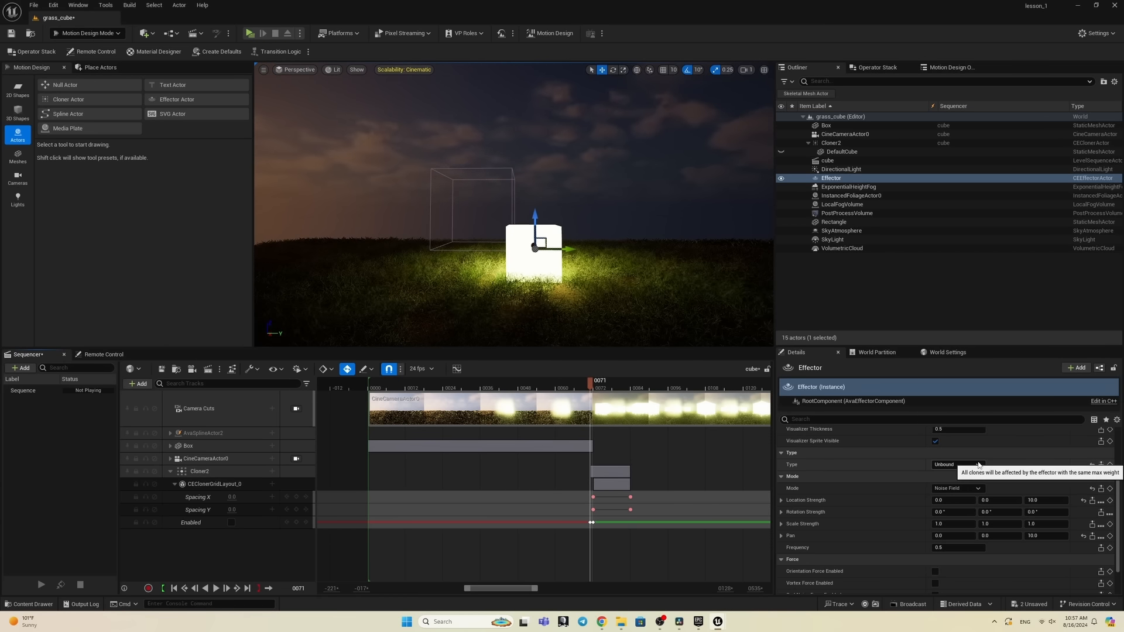
pyautogui.scroll(4, 990, 478)
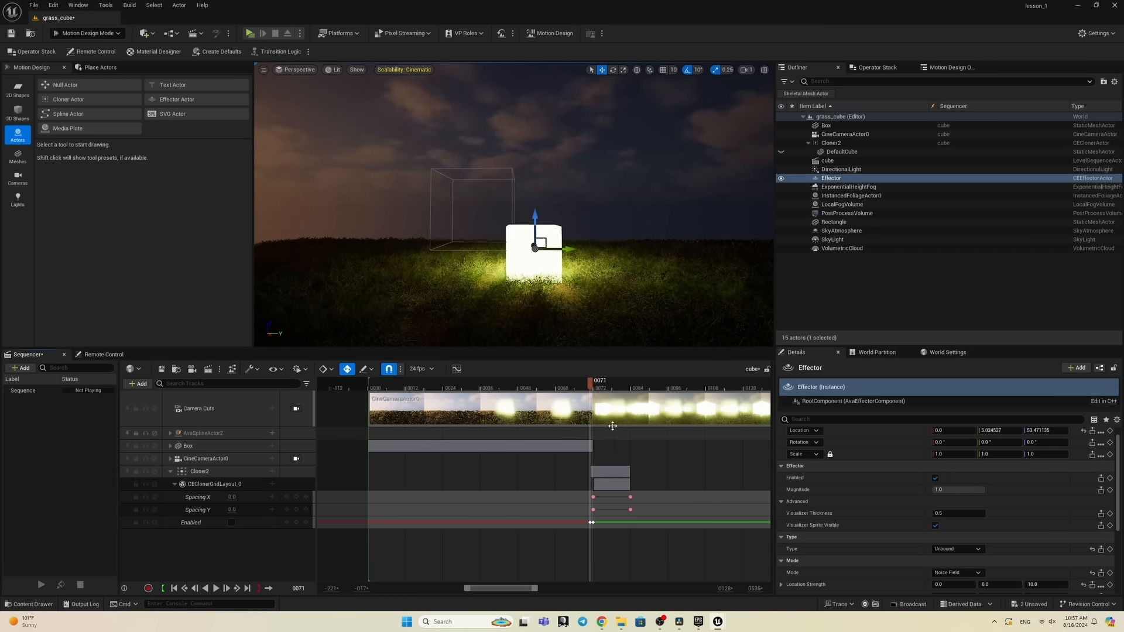
pyautogui.moveTo(592, 381); pyautogui.dragTo(671, 381)
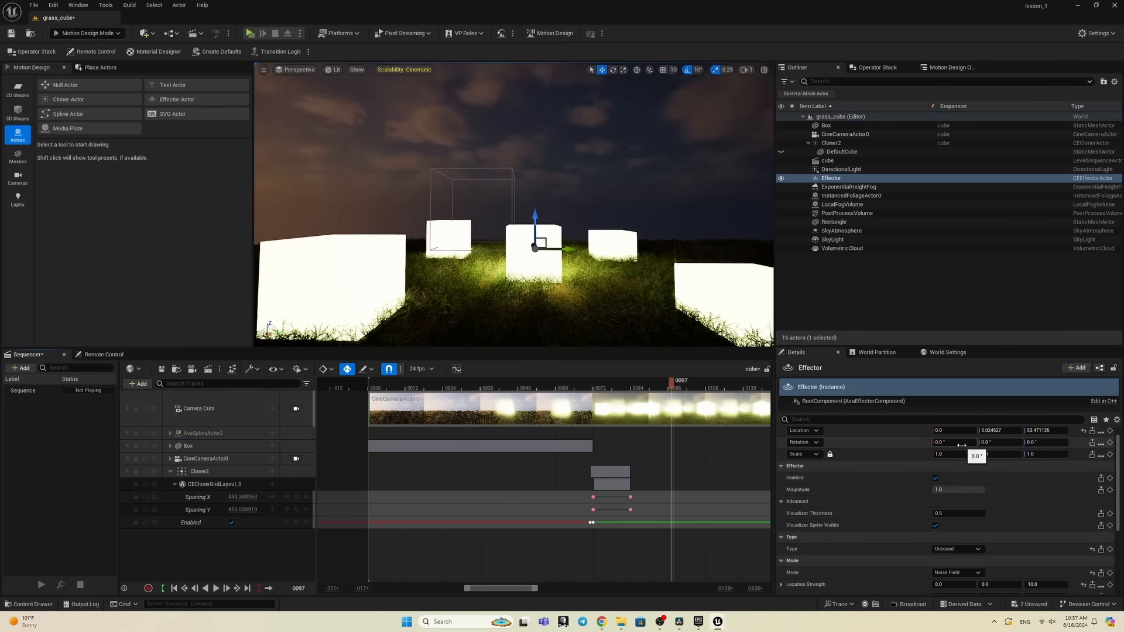
# Step: Keyframe the Effector's Magnitude at 0.0 on frame 71 and 0.06 on frame 72, and play back the cloner animation
pyautogui.moveTo(972, 490); pyautogui.dragTo(954, 489)
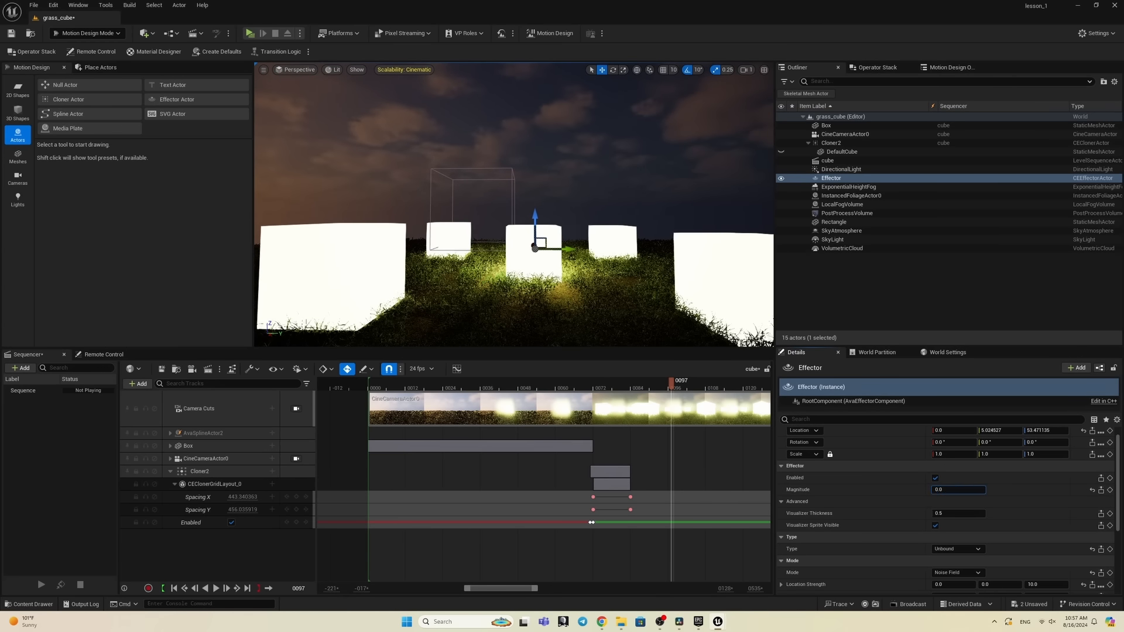
pyautogui.moveTo(671, 382); pyautogui.dragTo(592, 389)
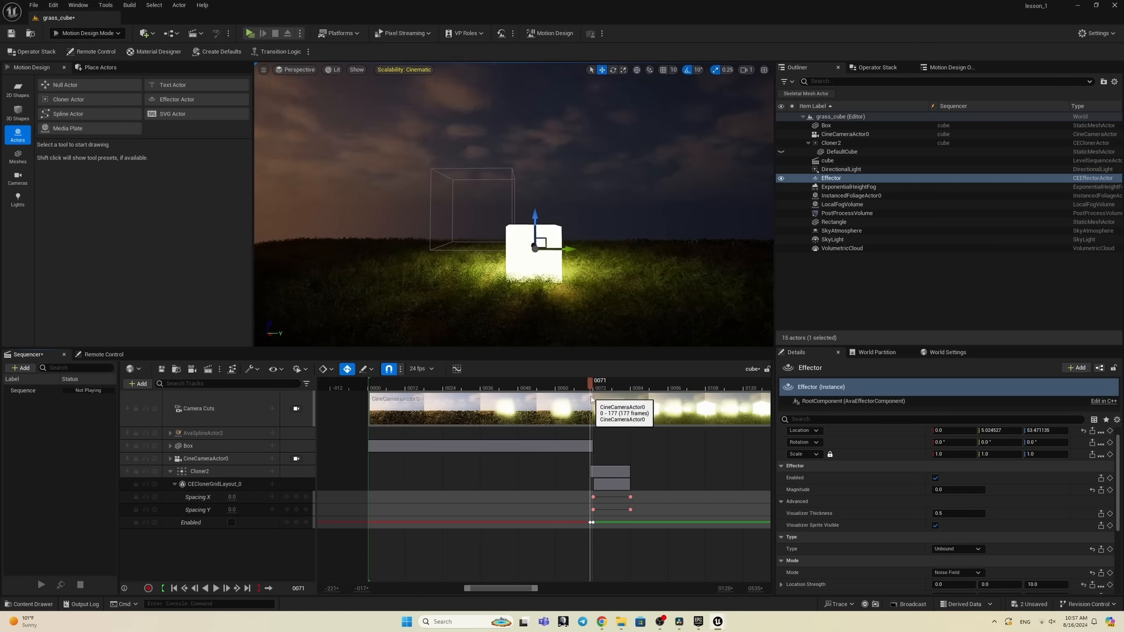
pyautogui.click(1111, 491)
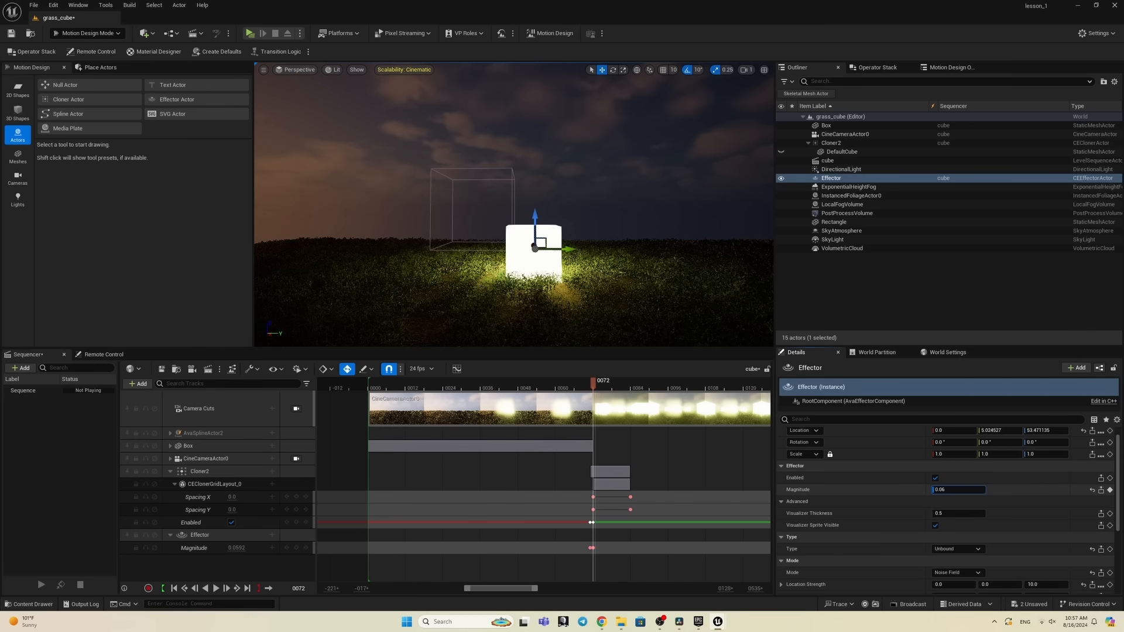
pyautogui.moveTo(959, 490); pyautogui.dragTo(961, 490)
pyautogui.moveTo(594, 388); pyautogui.dragTo(622, 395)
pyautogui.press('space')
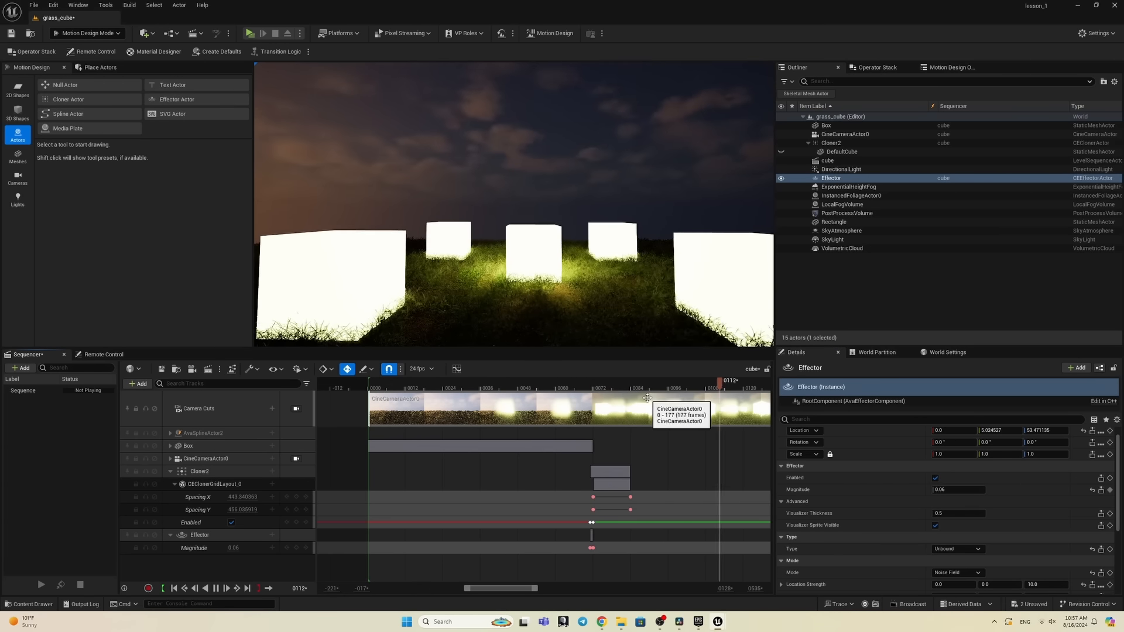
pyautogui.click(625, 388)
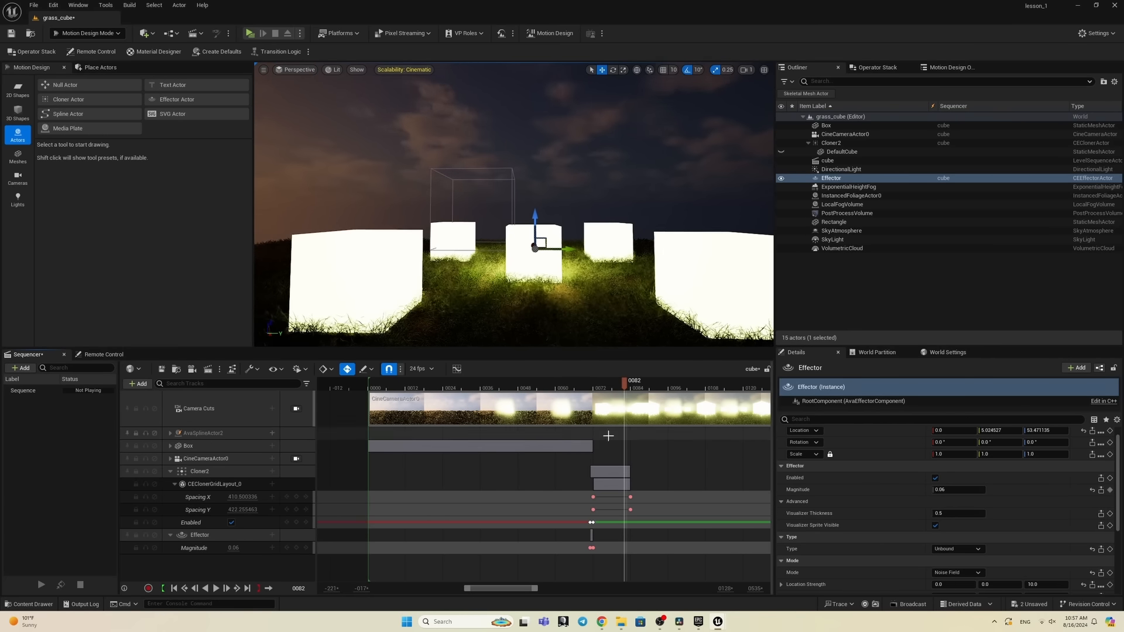
# Step: Raise the Effector's Magnitude key on frame 72 to 0.136 and play the animation from there
pyautogui.click(597, 388)
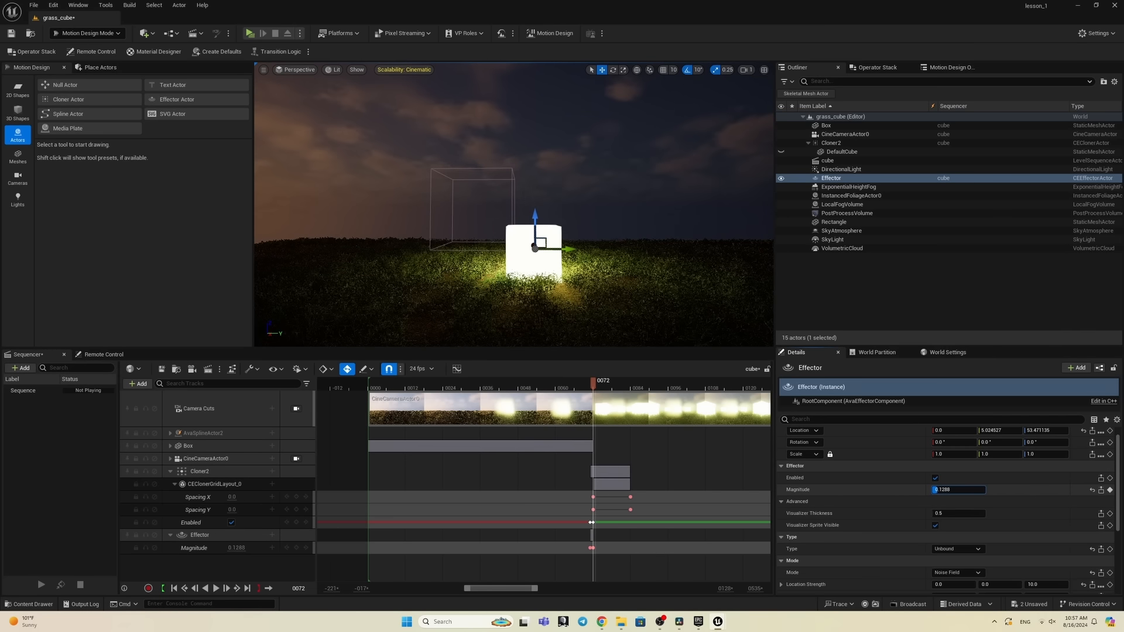
pyautogui.moveTo(939, 489); pyautogui.dragTo(940, 490)
pyautogui.press('e')
pyautogui.click(598, 389)
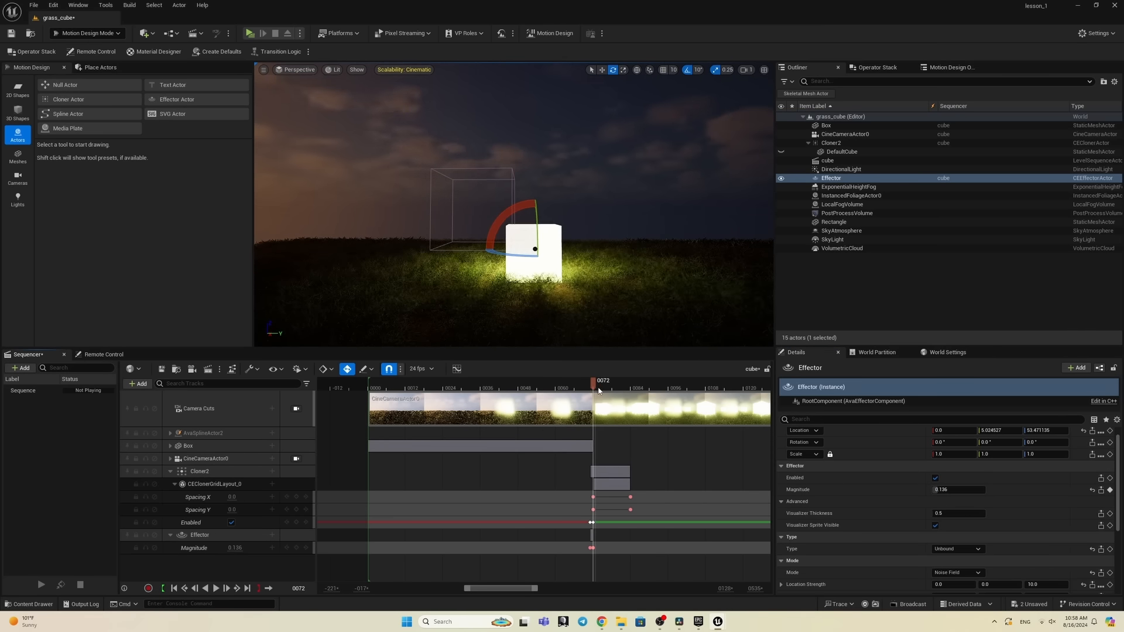
pyautogui.moveTo(599, 388)
pyautogui.mouseDown()
pyautogui.moveTo(680, 399)
pyautogui.moveTo(597, 404)
pyautogui.mouseUp()
pyautogui.press('space')
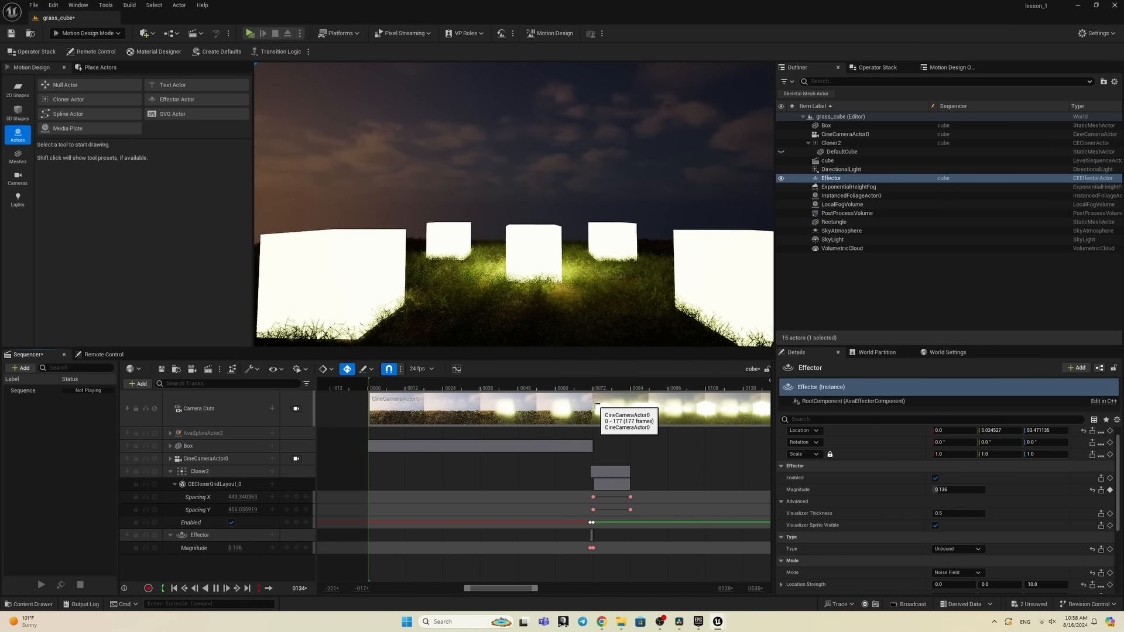
# Step: Set the Effector's noise field Frequency to 2.0 and preview the motion from around frame 72
pyautogui.scroll(-3, 973, 524)
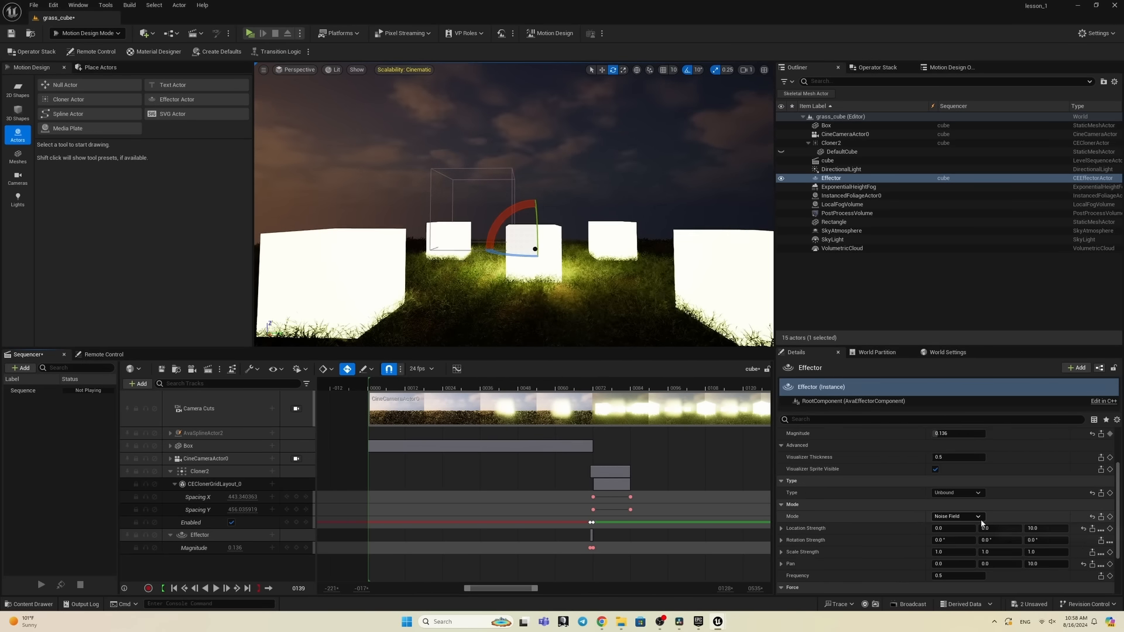
pyautogui.scroll(-1, 983, 523)
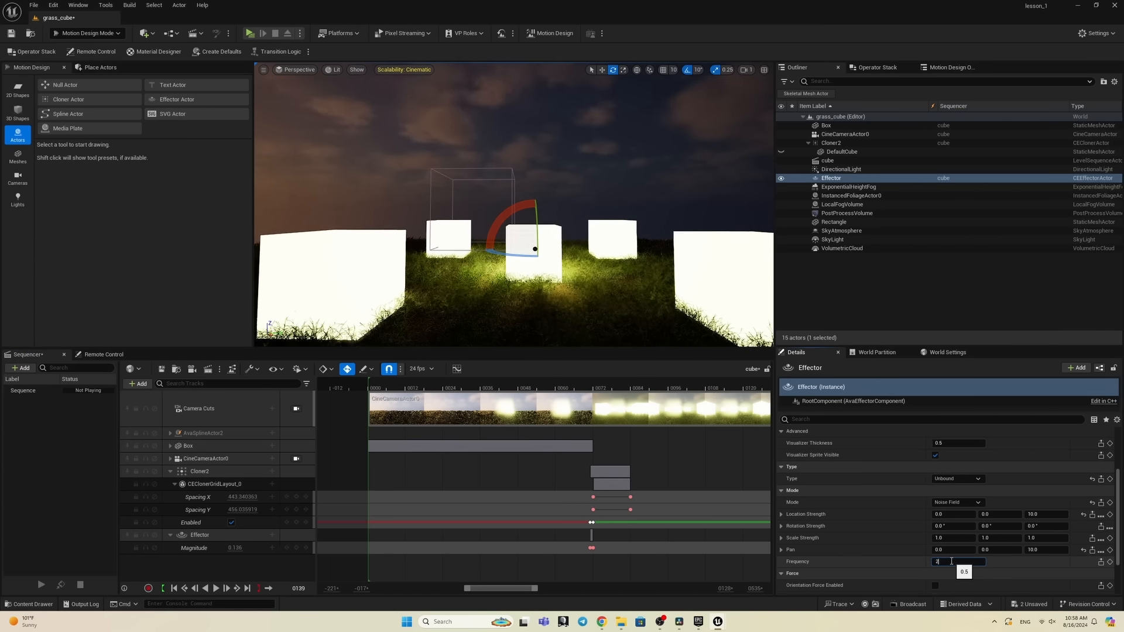
pyautogui.press('Return')
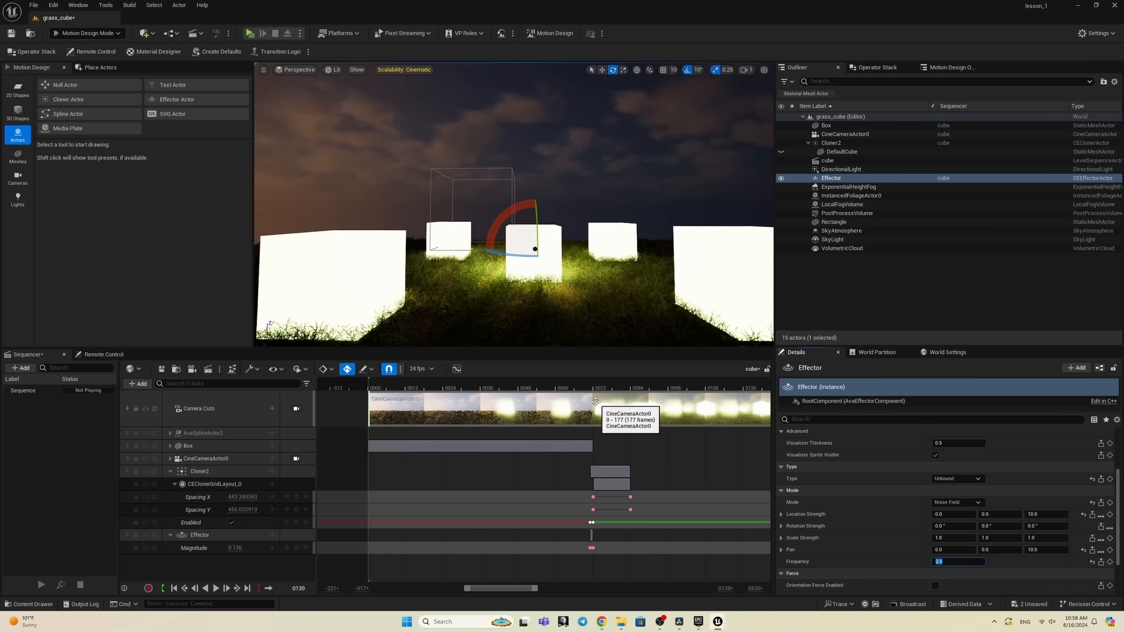
pyautogui.click(588, 387)
pyautogui.press('space')
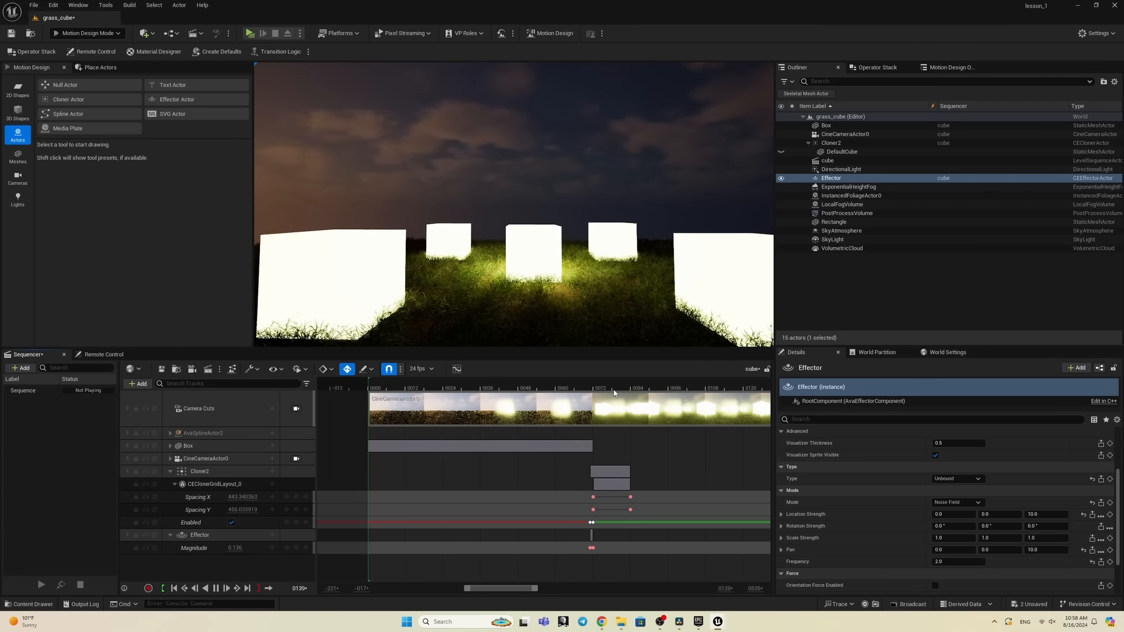
pyautogui.click(594, 390)
pyautogui.moveTo(591, 393); pyautogui.dragTo(662, 391)
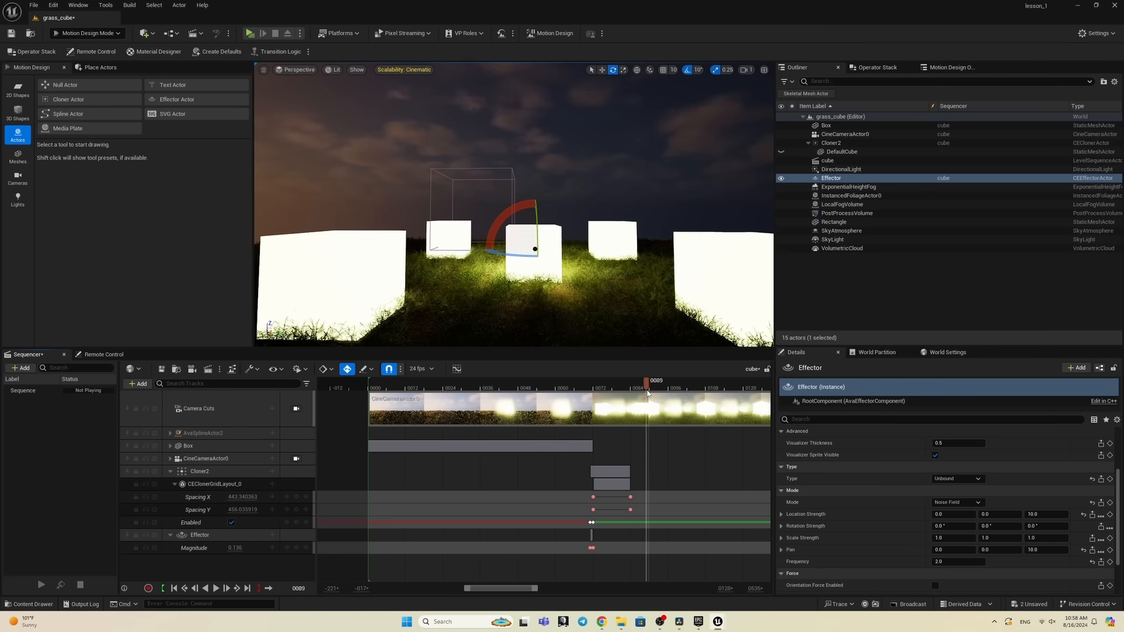
# Step: Add hold keys for the cloner grid's Spacing X and Spacing Y at frame 100
pyautogui.click(596, 389)
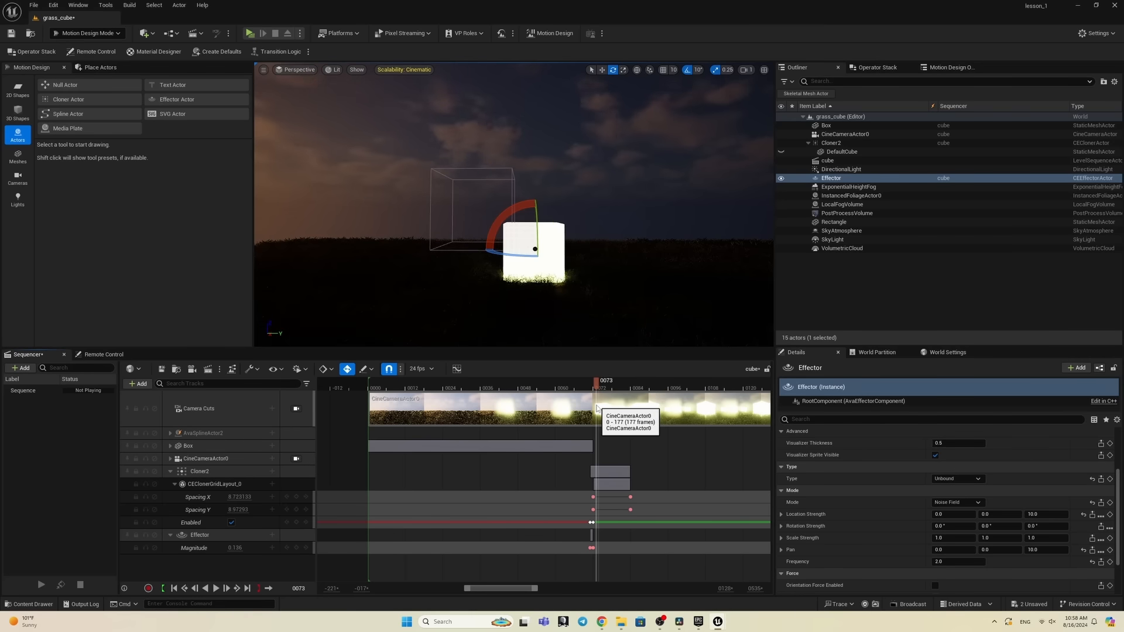
pyautogui.moveTo(596, 409); pyautogui.dragTo(680, 420)
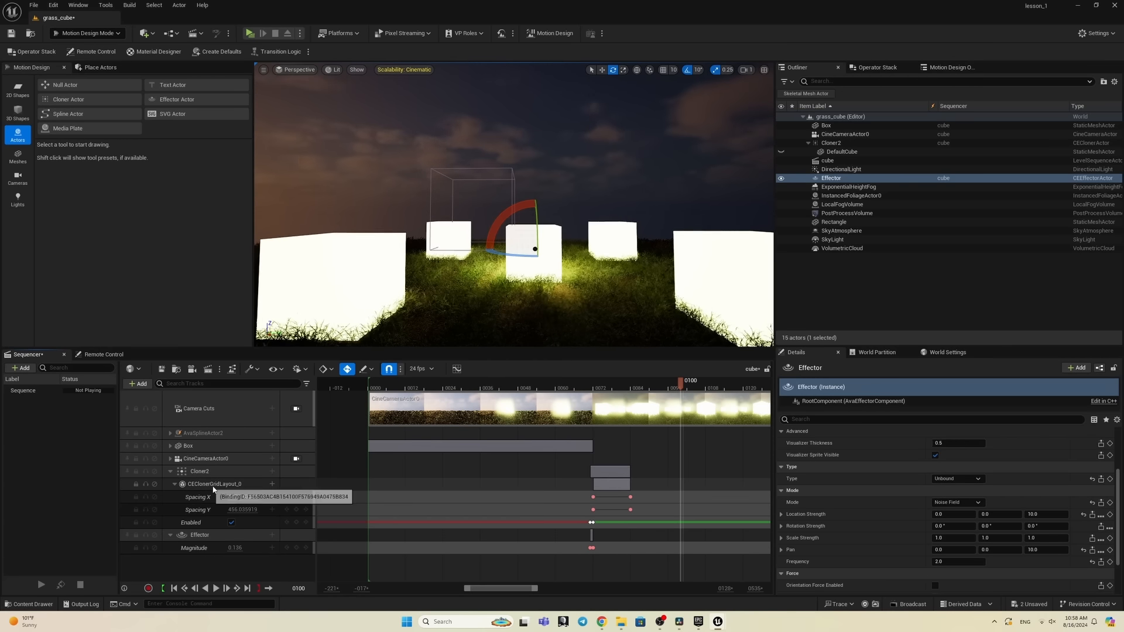
pyautogui.click(297, 497)
pyautogui.click(299, 510)
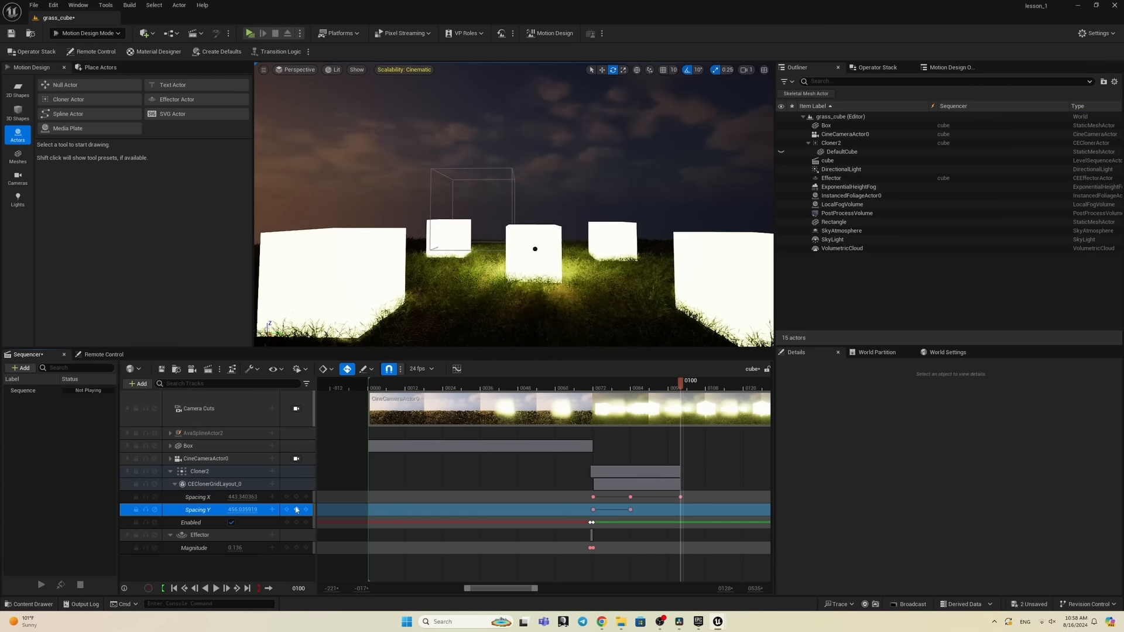
# Step: Keyframe Spacing X and Spacing Y to 0 at frame 112 and preview the cubes closing back together
pyautogui.click(687, 384)
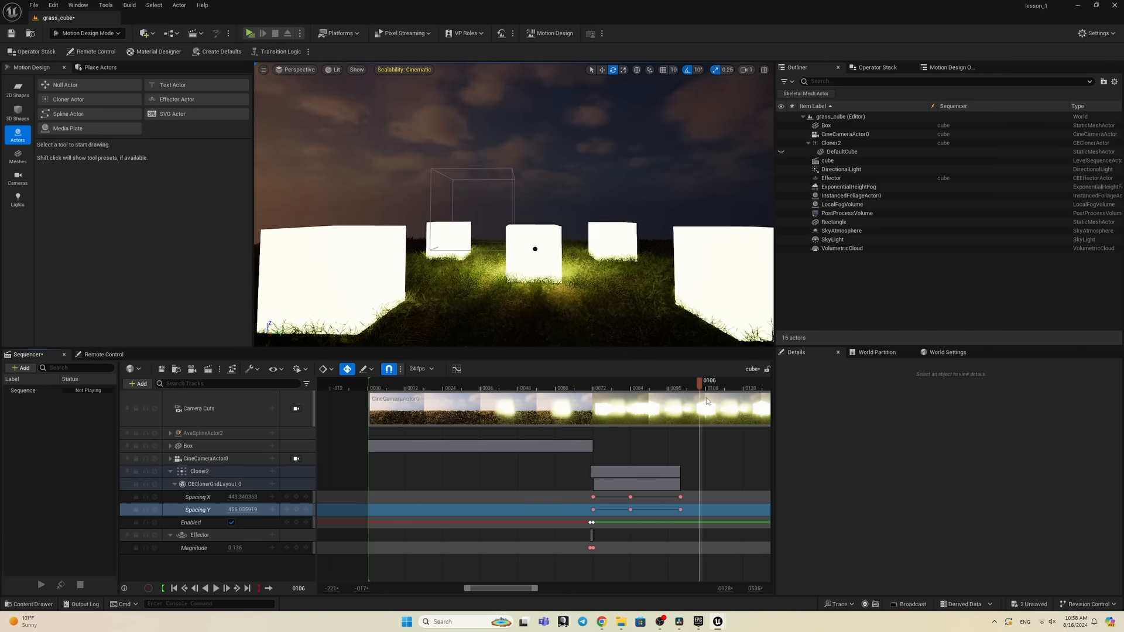
pyautogui.moveTo(707, 401); pyautogui.dragTo(724, 403)
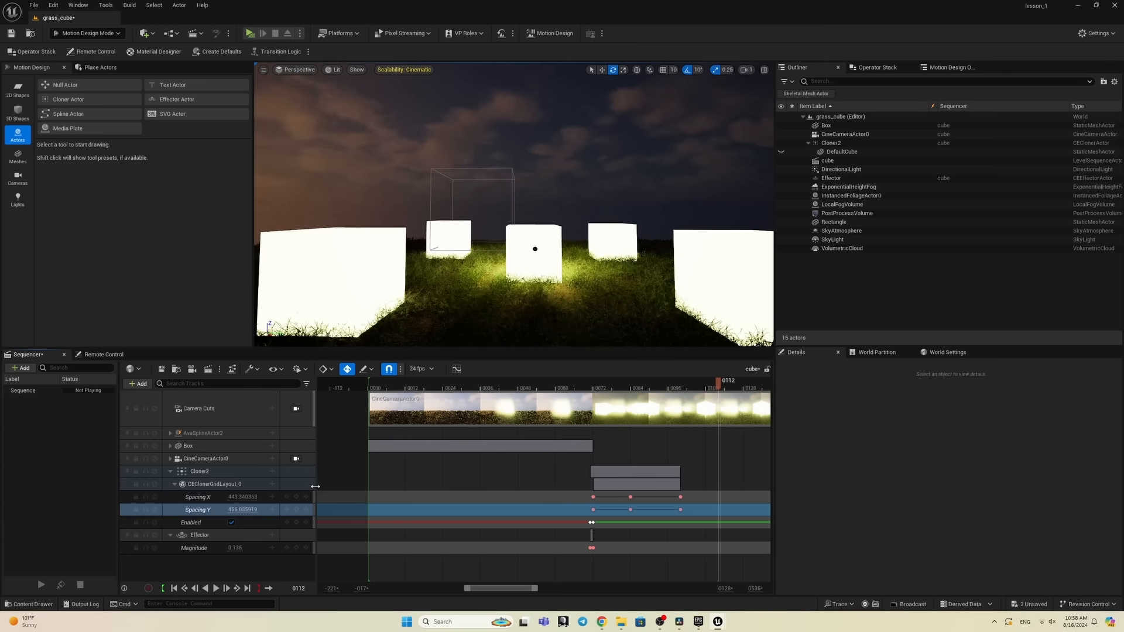
pyautogui.click(249, 497)
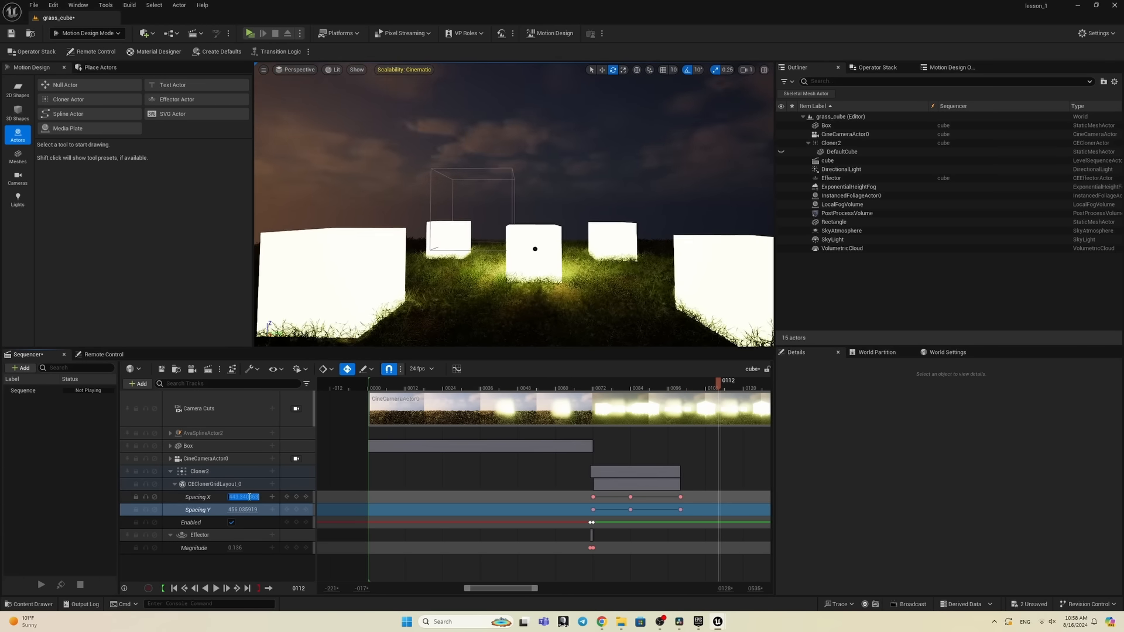
pyautogui.write('0')
pyautogui.press('Tab')
pyautogui.write('0')
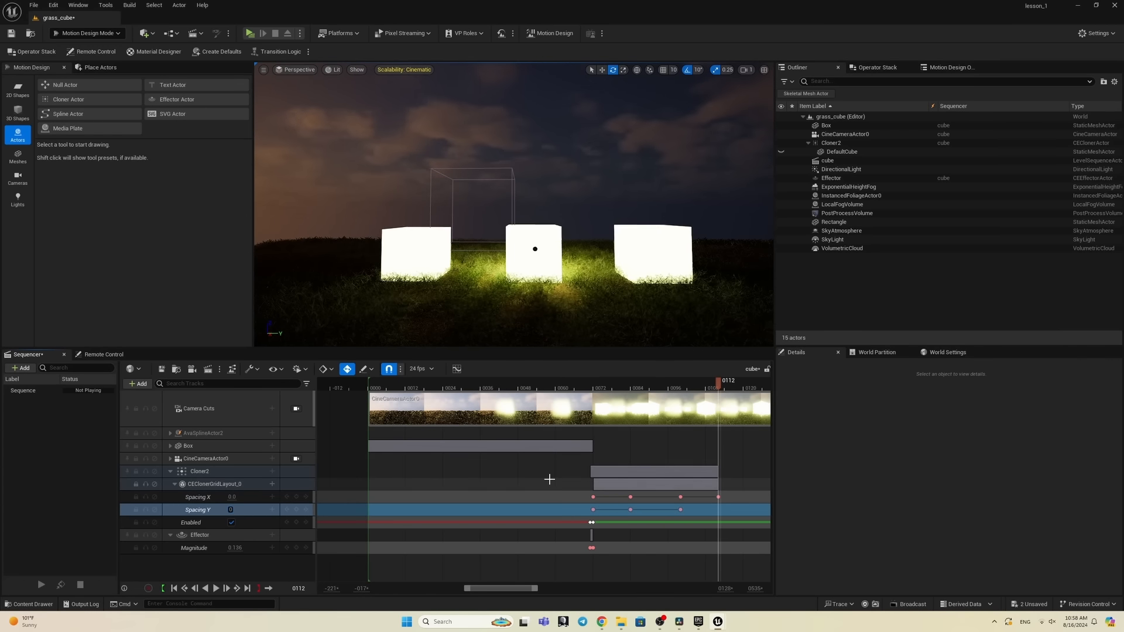
pyautogui.press('Return')
pyautogui.click(701, 388)
pyautogui.press('space')
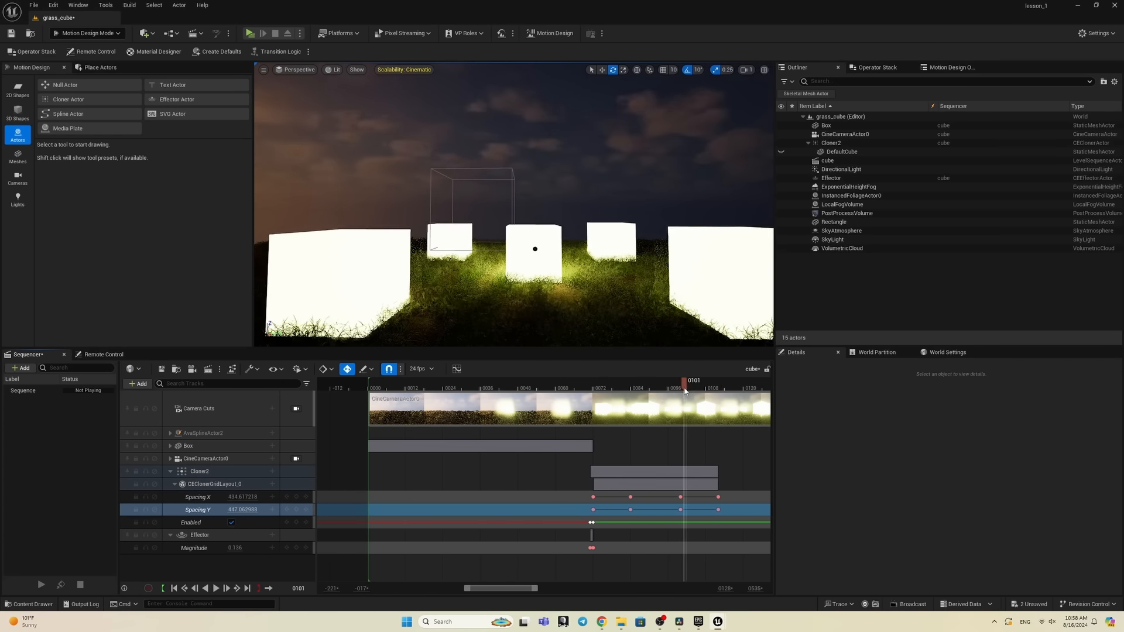
# Step: Open the cloner's Spacing Y curve in the curve editor and display it in Normalized View Mode
pyautogui.click(680, 385)
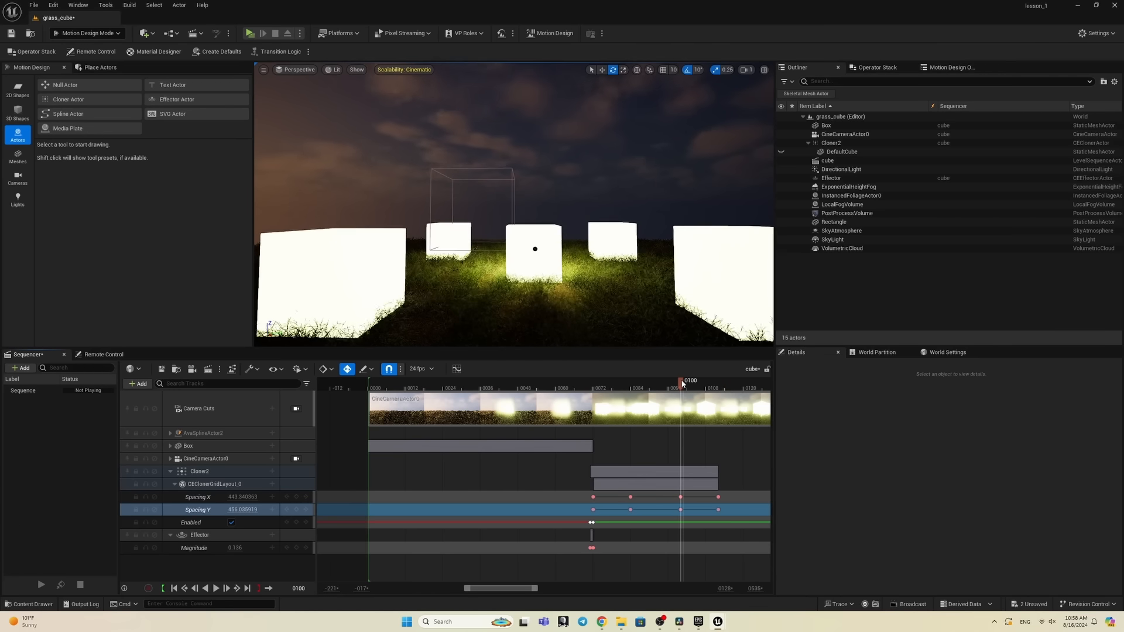
pyautogui.moveTo(580, 497); pyautogui.dragTo(643, 517)
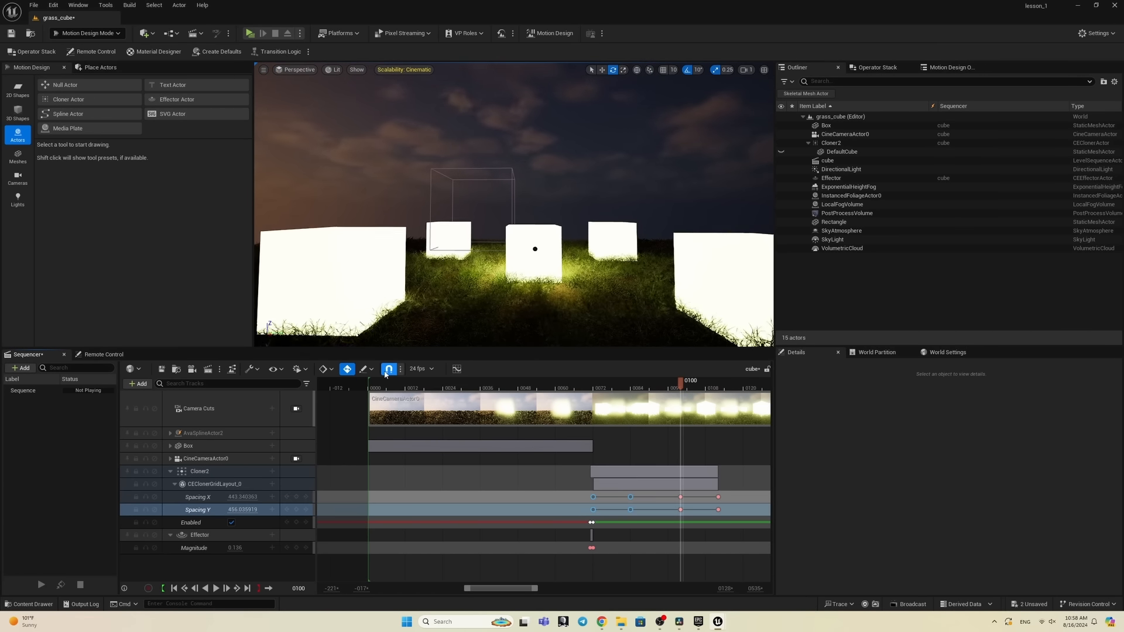
pyautogui.click(457, 370)
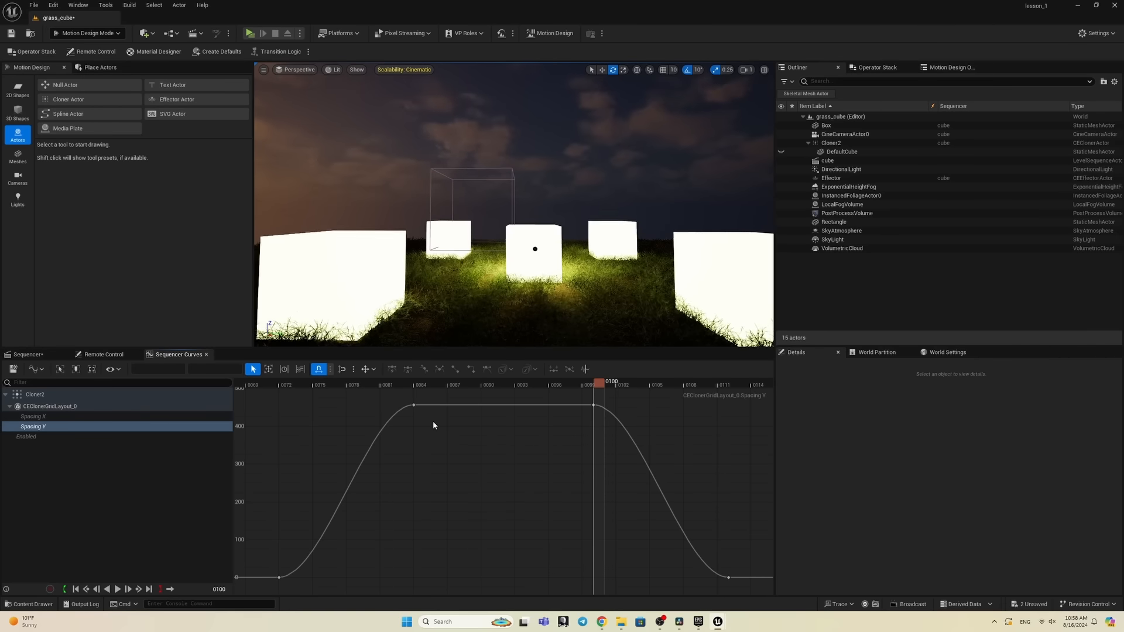
pyautogui.click(413, 406)
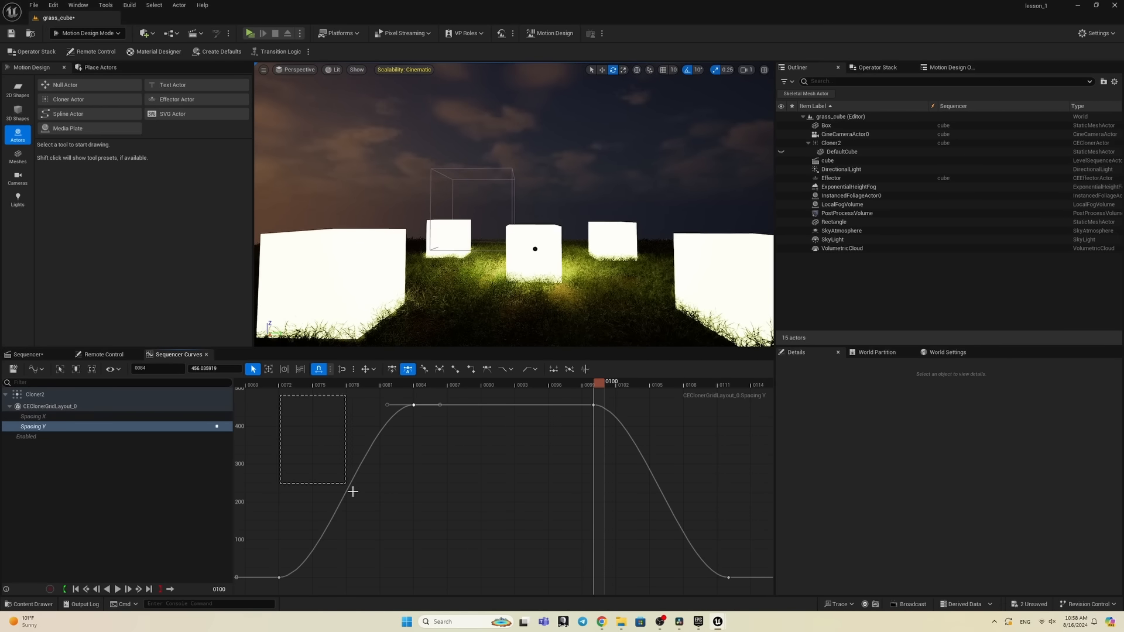
pyautogui.moveTo(440, 591); pyautogui.dragTo(314, 459)
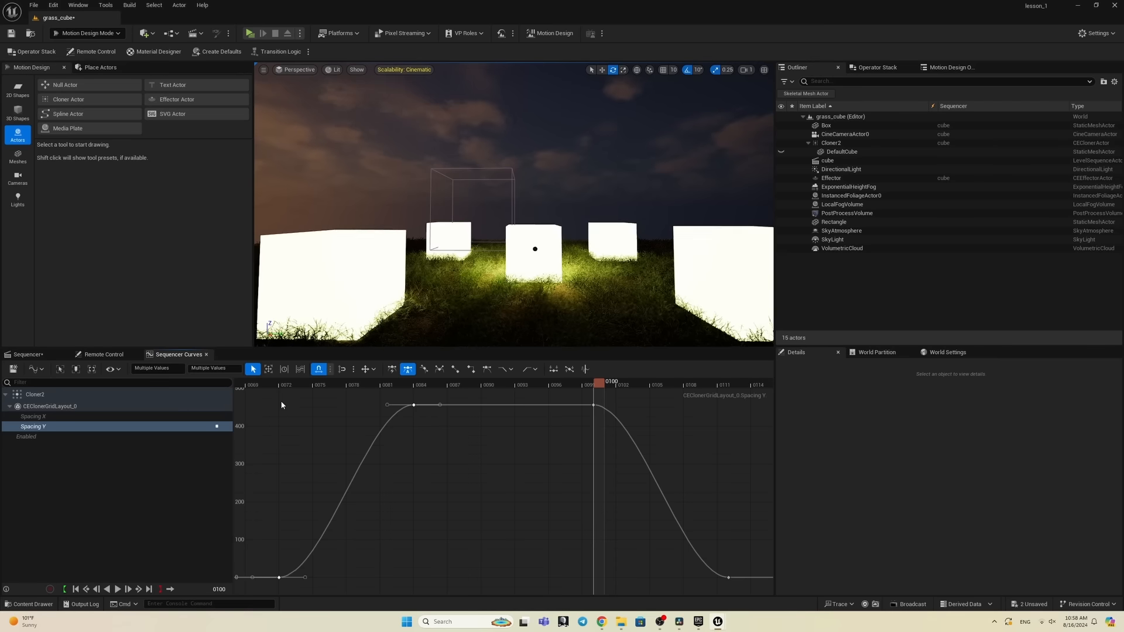
pyautogui.moveTo(273, 396); pyautogui.dragTo(434, 579)
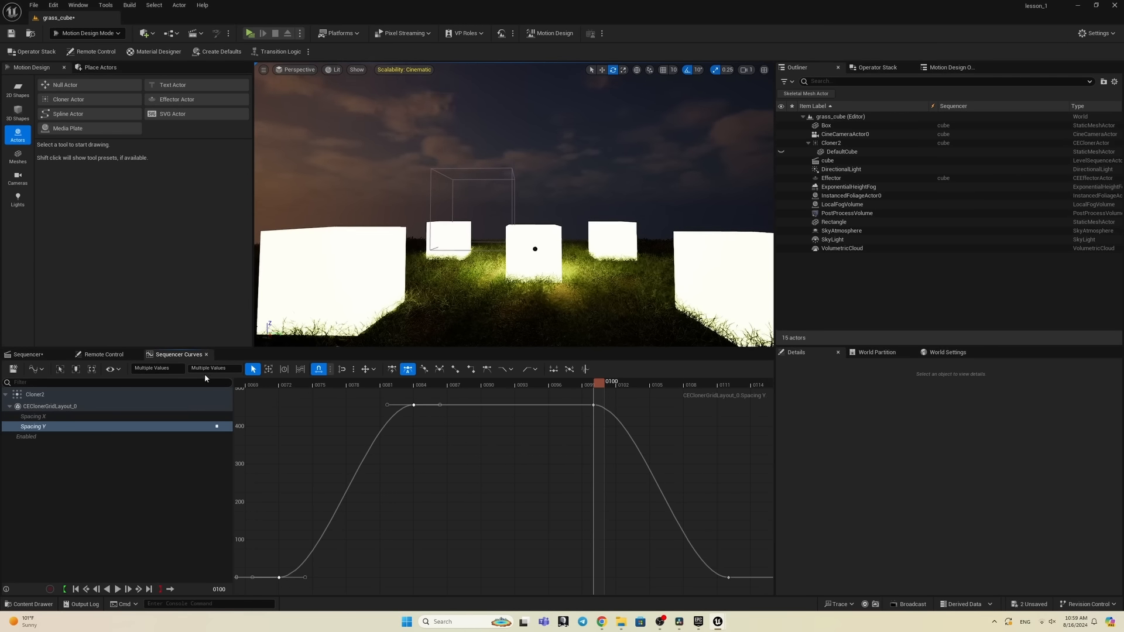
pyautogui.click(35, 369)
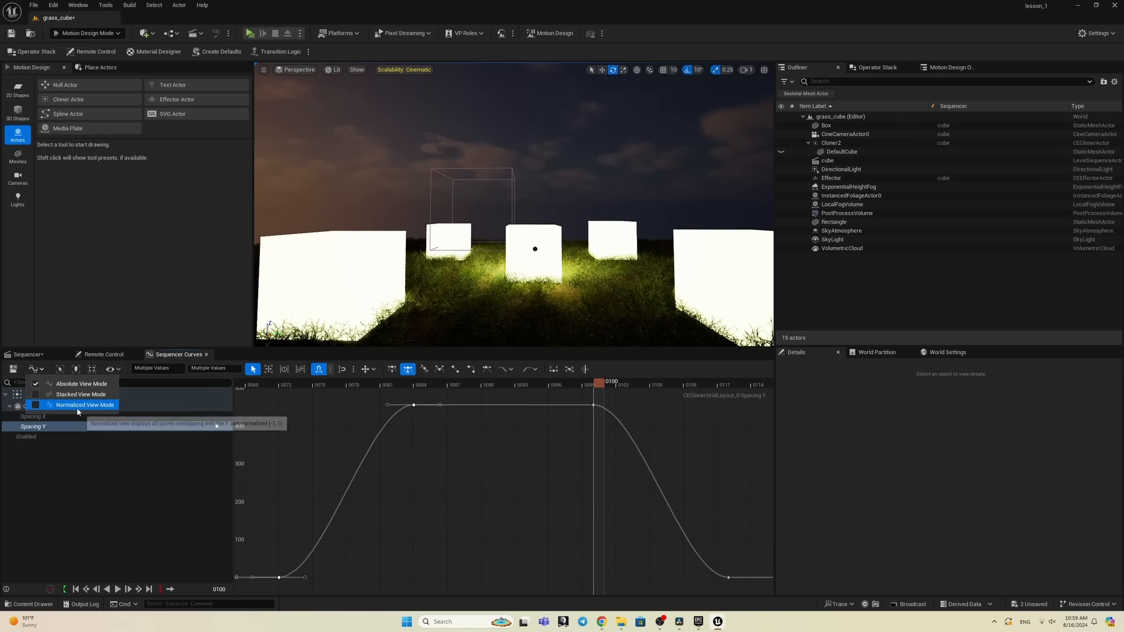
pyautogui.click(58, 402)
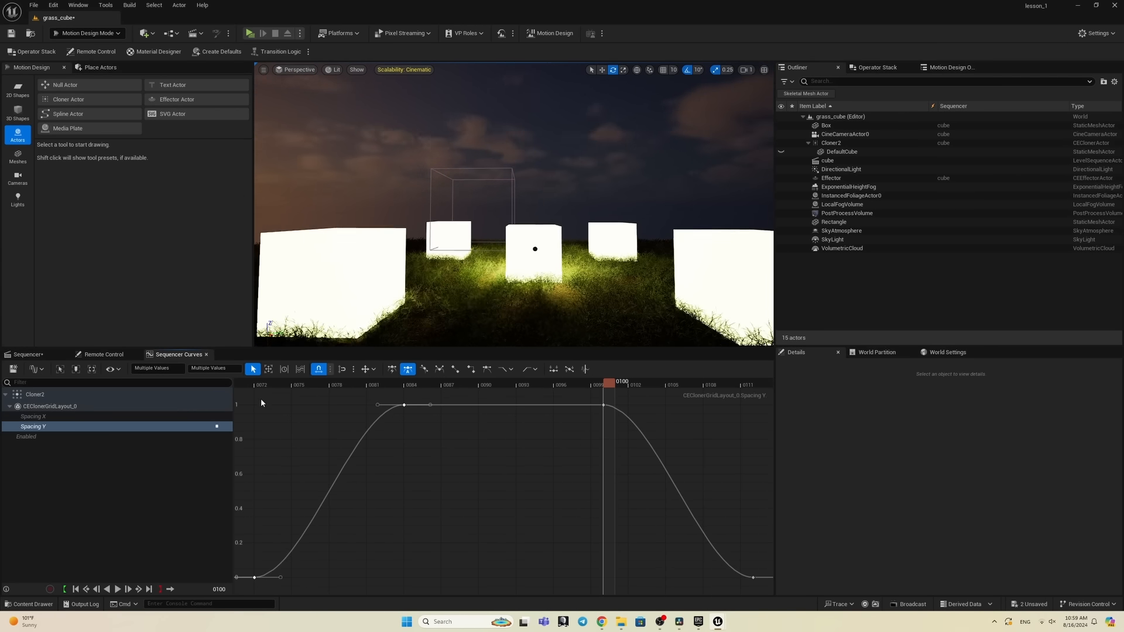
# Step: Give the Spacing Y keys at frames 72 and 84 weighted, broken tangents and stretch the frame 84 key's incoming handle back to about frame 72
pyautogui.click(485, 370)
pyautogui.click(440, 370)
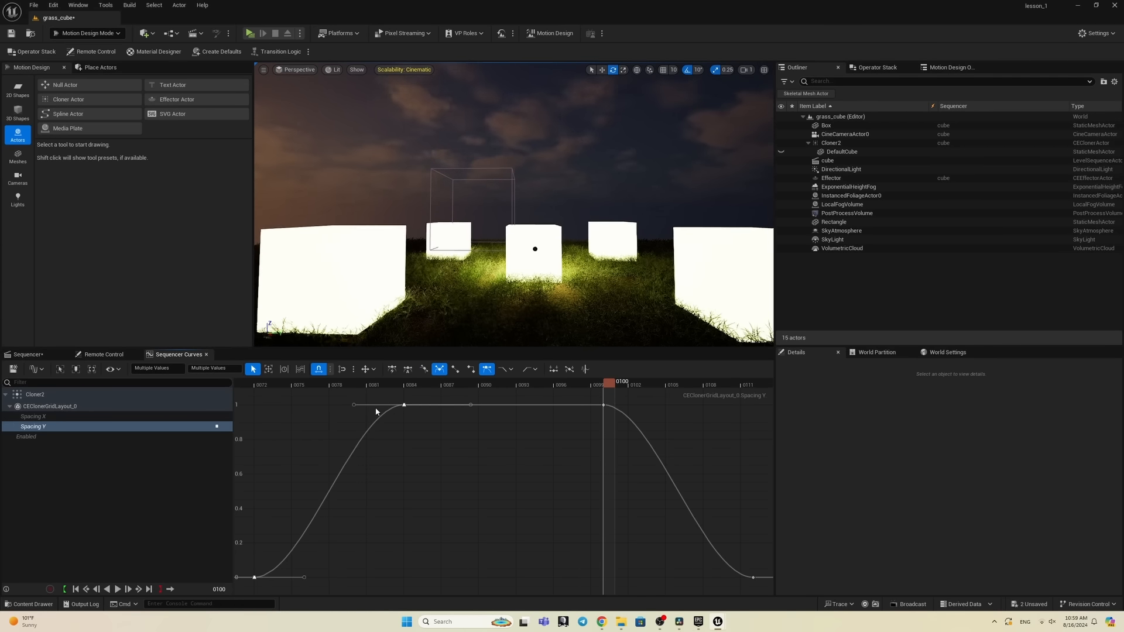
pyautogui.moveTo(354, 404); pyautogui.dragTo(259, 387)
pyautogui.press('space')
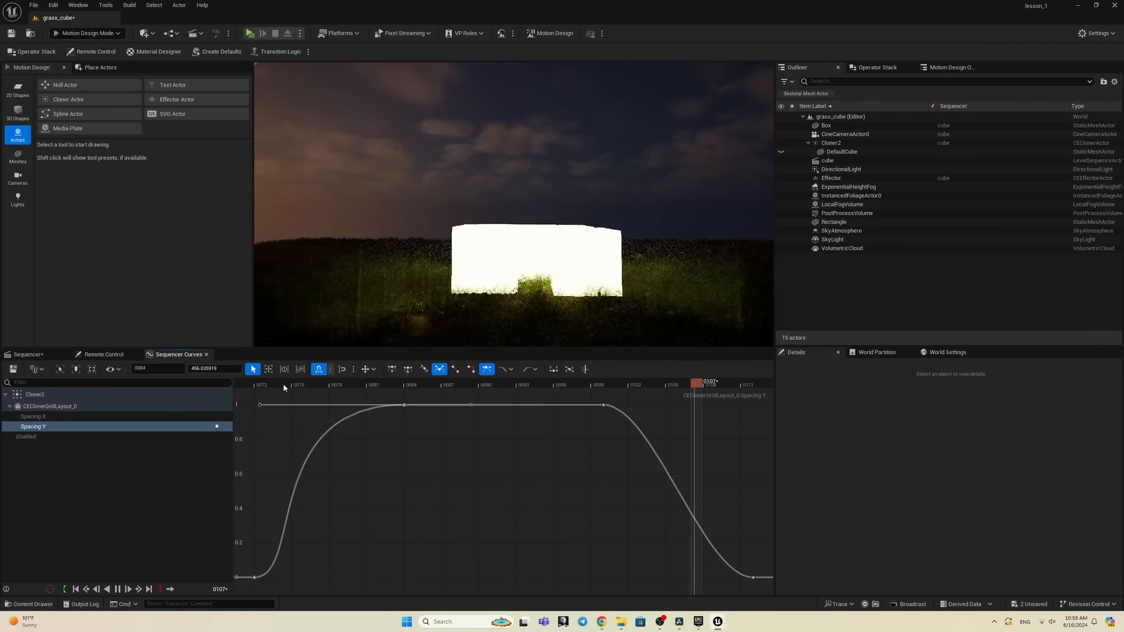
# Step: Apply weighted, broken tangents to the Spacing Y key at frame 100 and stretch its outgoing handle to about frame 111
pyautogui.click(611, 385)
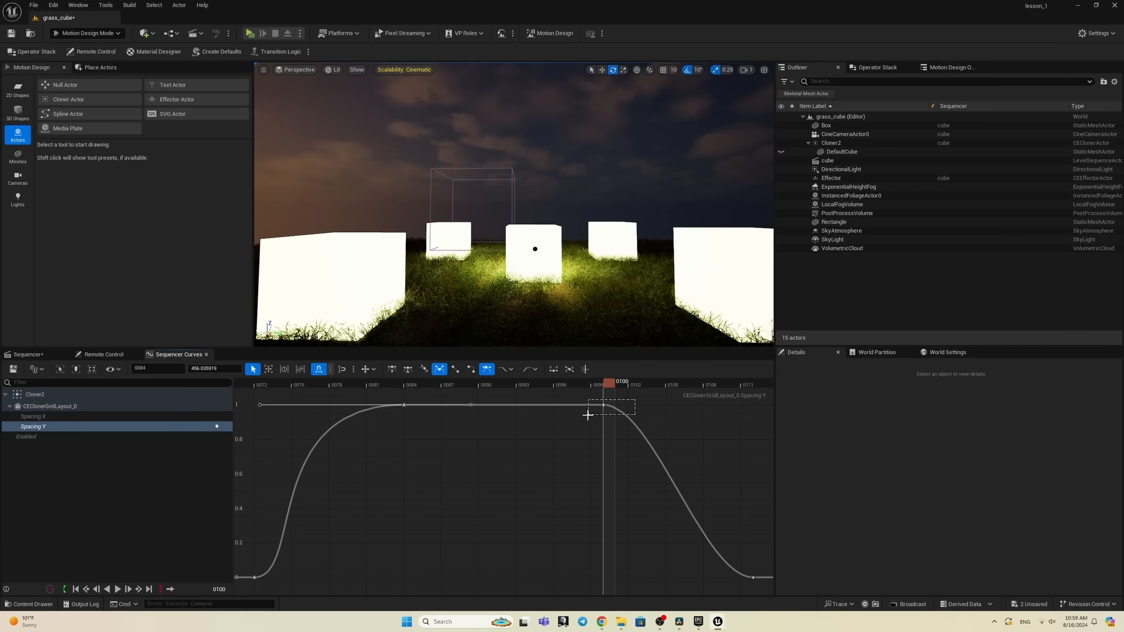
pyautogui.moveTo(588, 415); pyautogui.dragTo(588, 415)
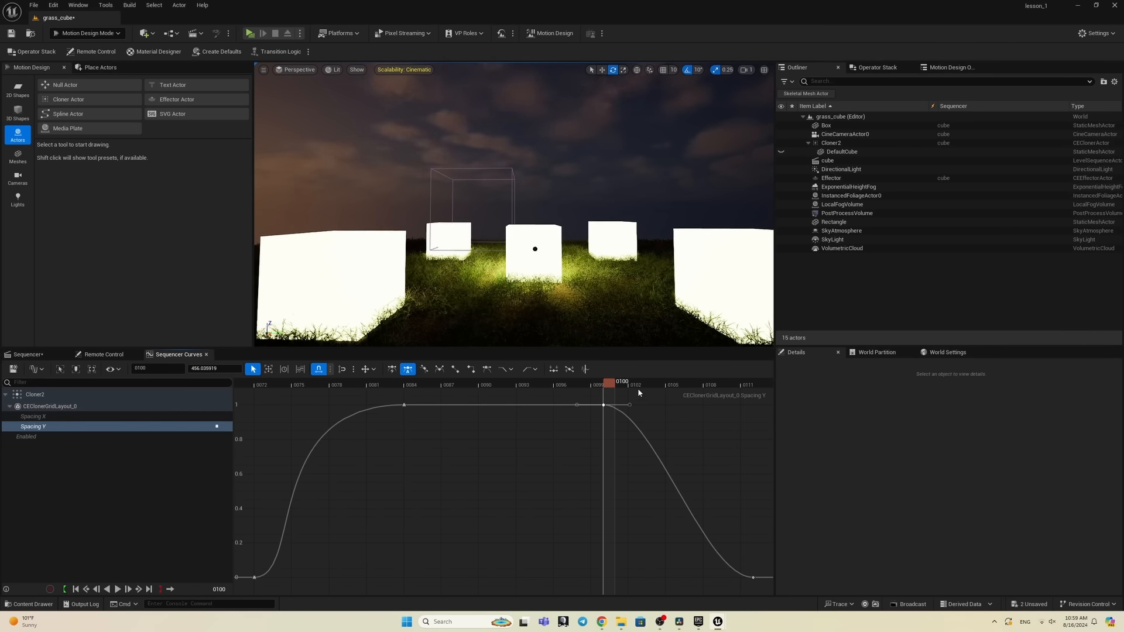
pyautogui.click(487, 369)
pyautogui.click(440, 369)
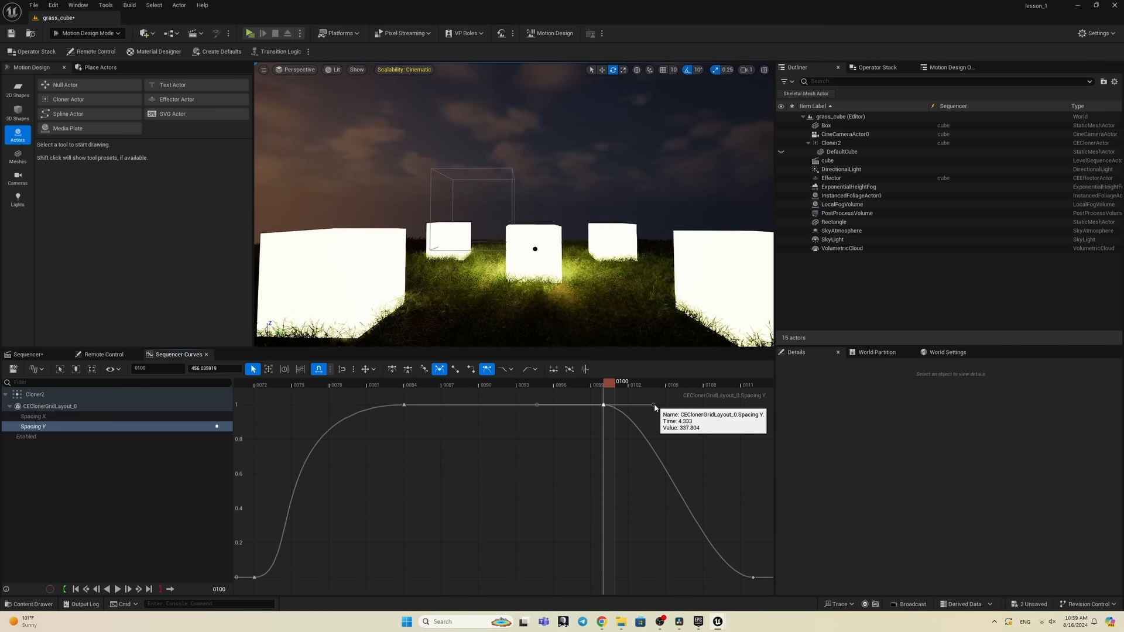
pyautogui.moveTo(656, 407); pyautogui.dragTo(738, 412)
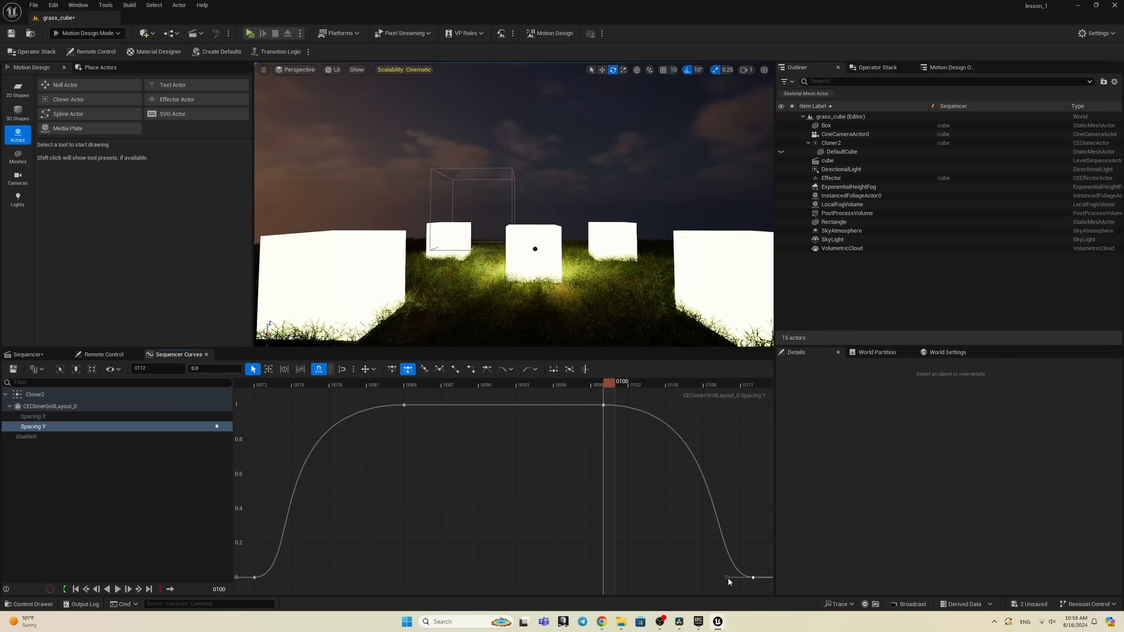
# Step: Give the Spacing Y key at frame 112 broken, weighted tangents, shorten its incoming handle almost fully, and preview the closing motion
pyautogui.moveTo(727, 576); pyautogui.dragTo(757, 580)
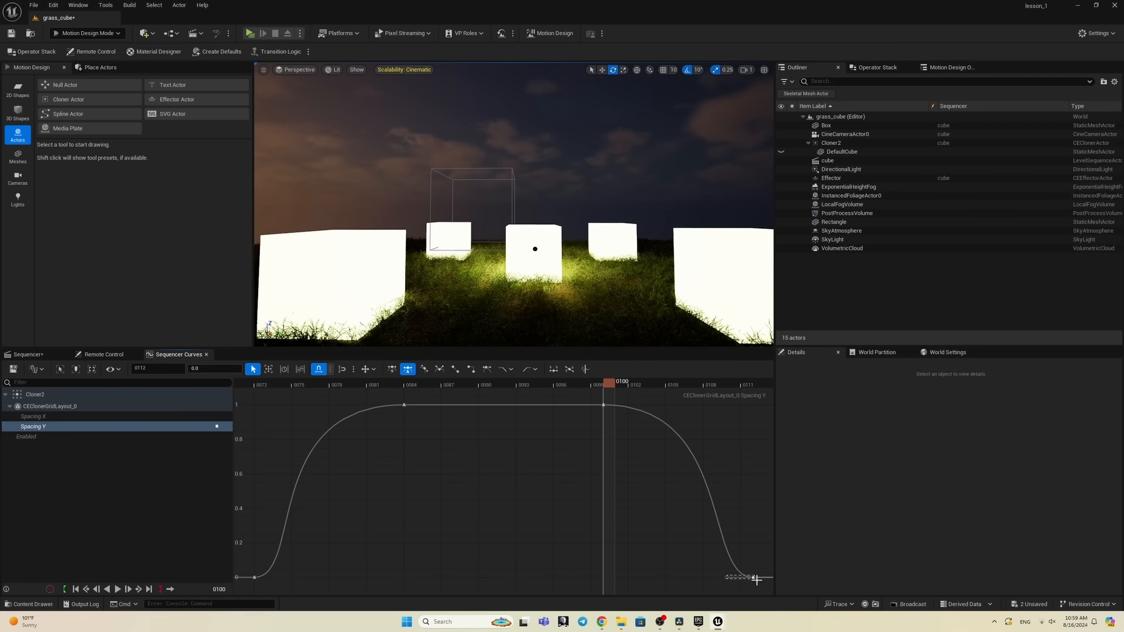
pyautogui.click(441, 370)
pyautogui.click(487, 369)
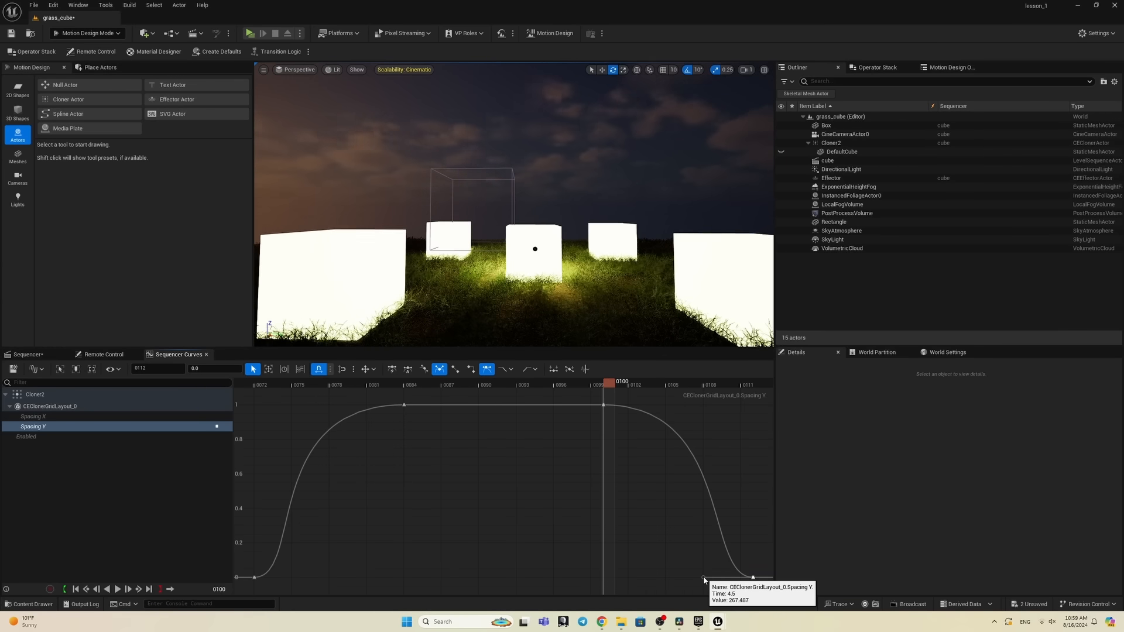
pyautogui.moveTo(705, 580); pyautogui.dragTo(749, 580)
pyautogui.press('space')
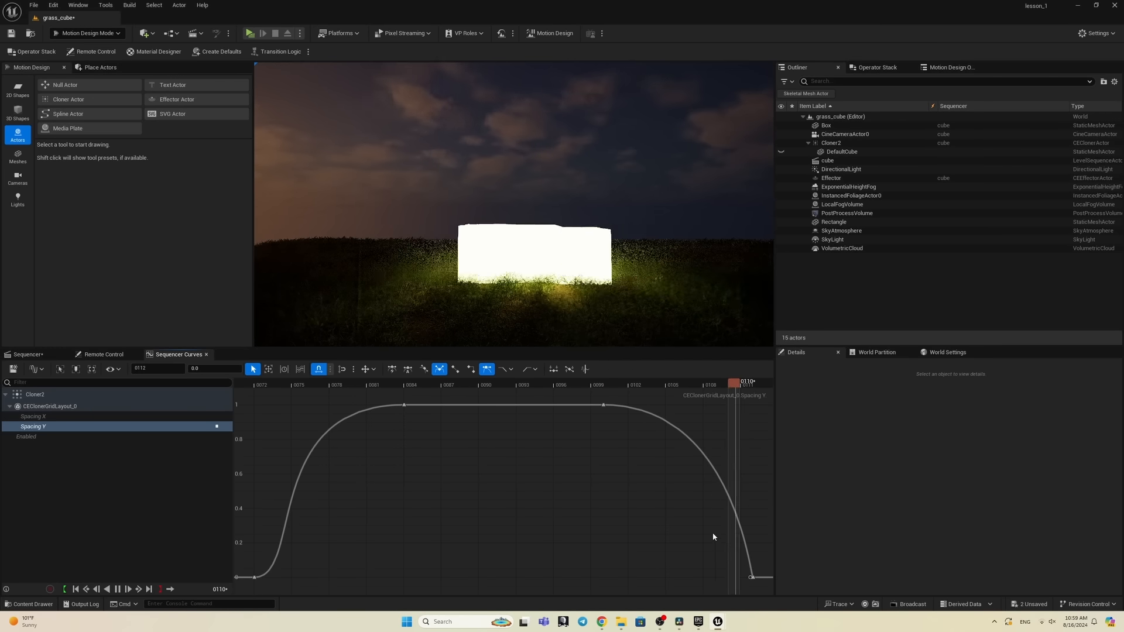
pyautogui.click(589, 384)
pyautogui.press('space')
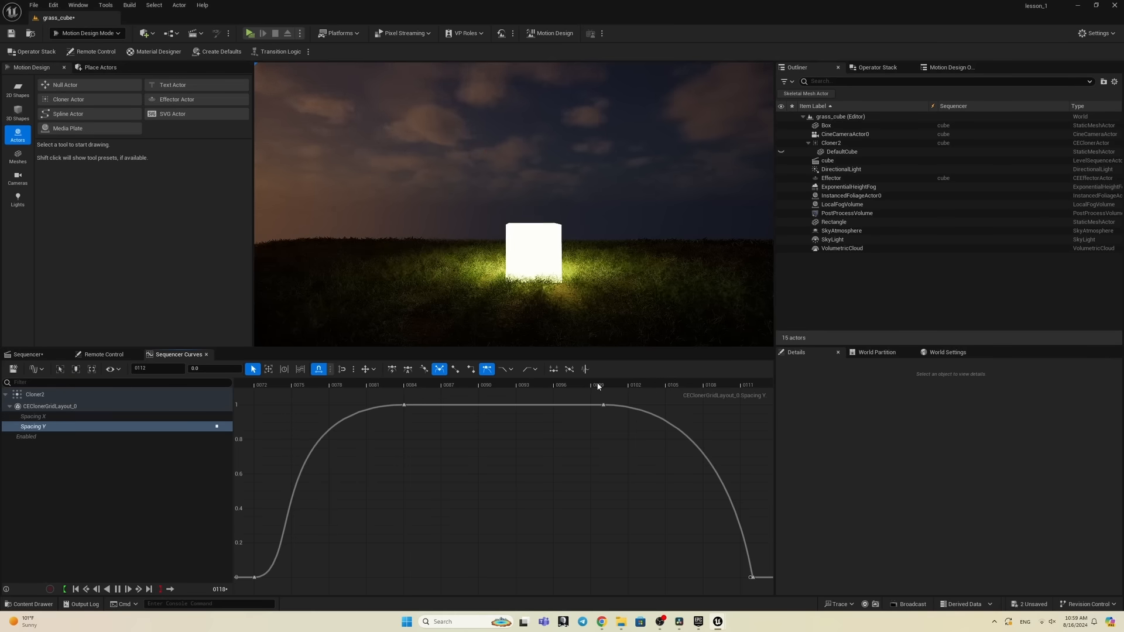
# Step: Shorten the outgoing handle of the Spacing Y key at frame 100 to about frame 107 and scrub through to frame 112
pyautogui.moveTo(597, 386); pyautogui.dragTo(606, 388)
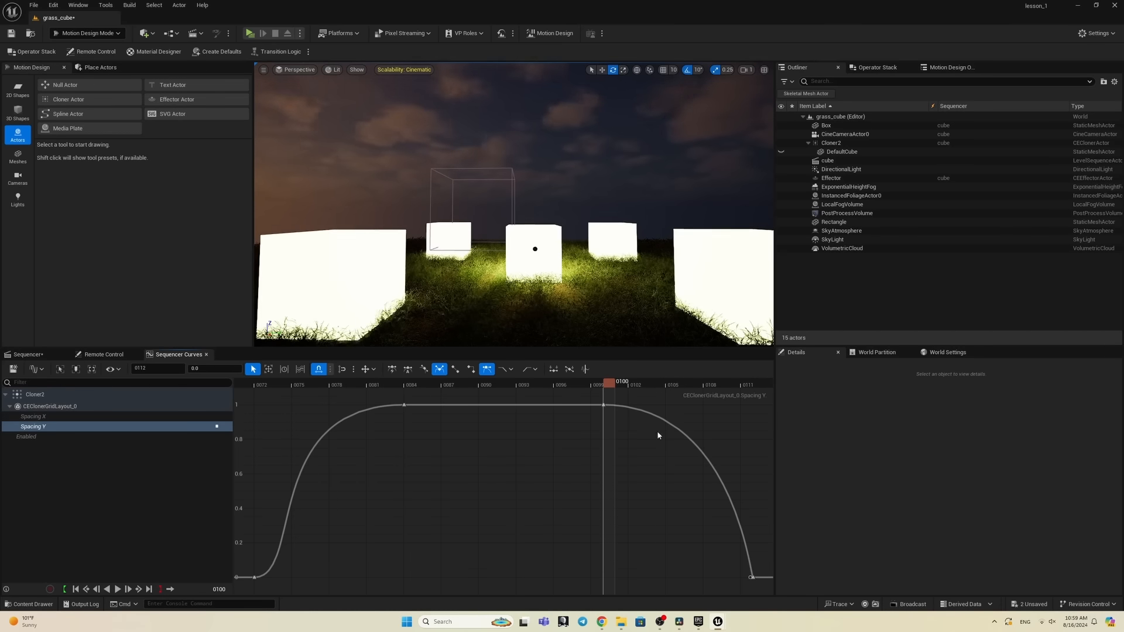
pyautogui.click(603, 405)
pyautogui.moveTo(736, 406); pyautogui.dragTo(691, 406)
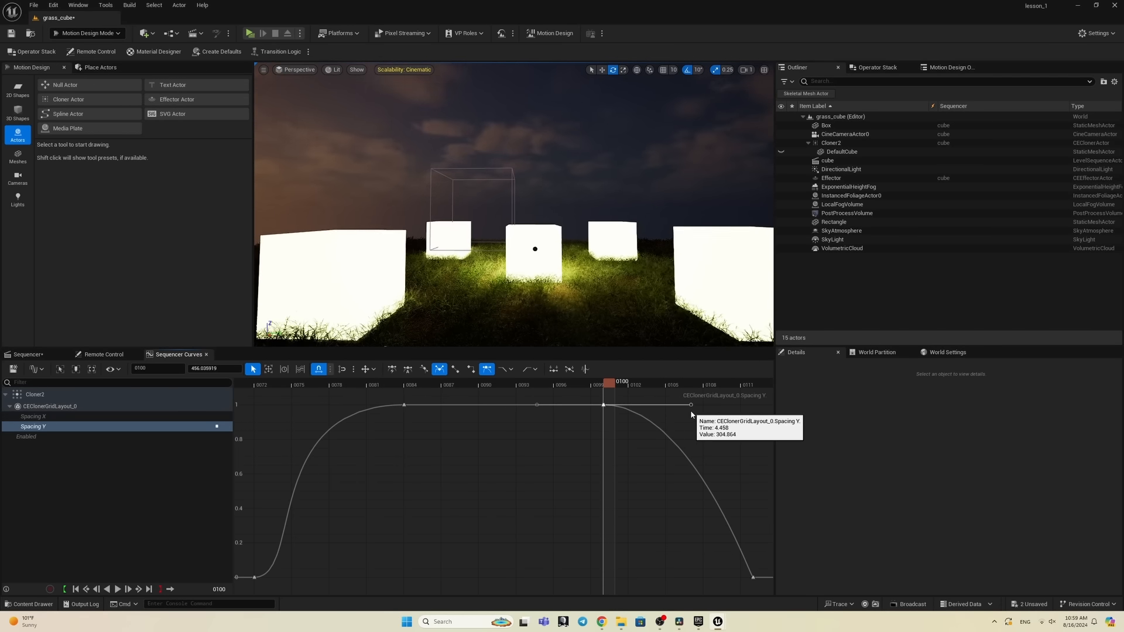
pyautogui.press('space')
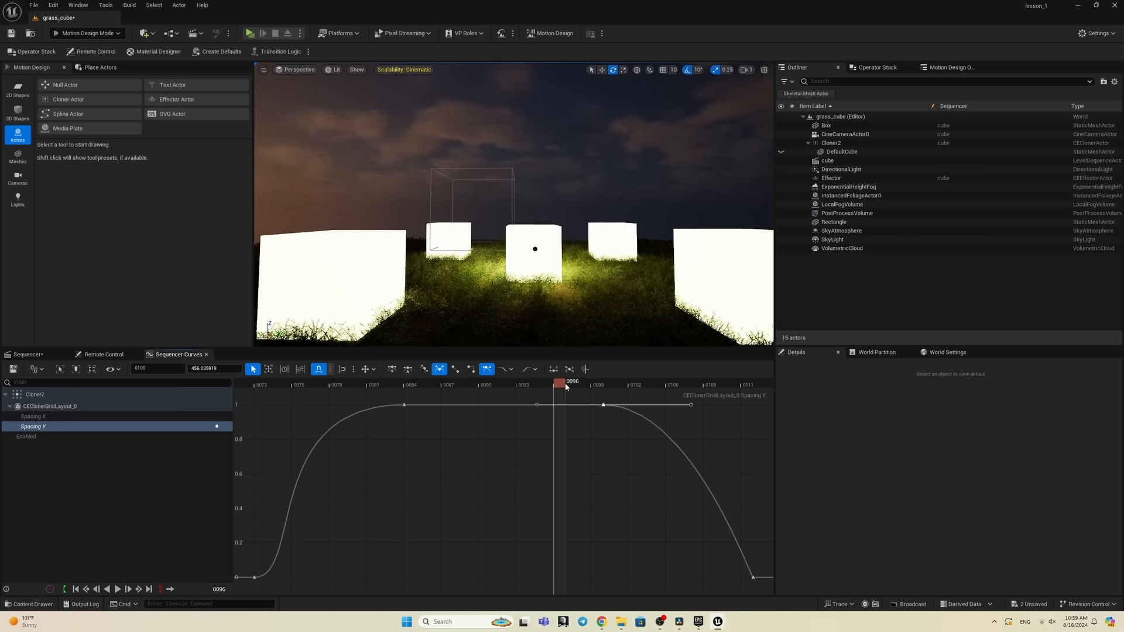
pyautogui.moveTo(593, 385); pyautogui.dragTo(766, 407)
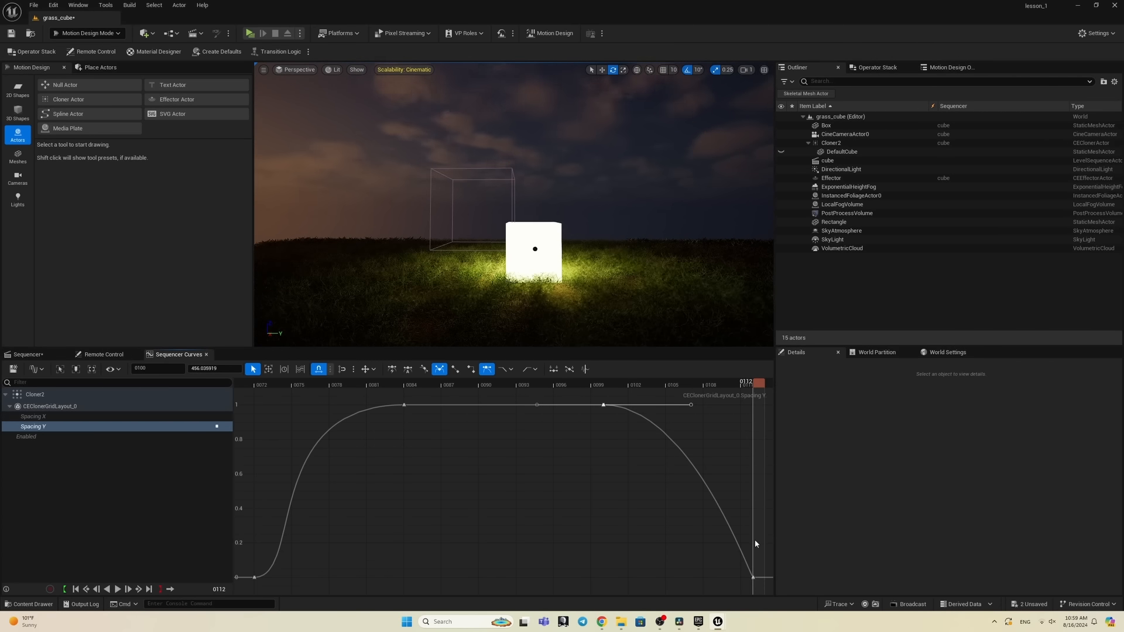
# Step: Stretch the incoming handle of the Spacing Y key at frame 112 back to about frame 110 and play the spacing animation
pyautogui.moveTo(751, 578); pyautogui.dragTo(726, 578)
pyautogui.moveTo(754, 384); pyautogui.dragTo(278, 382)
pyautogui.press('space')
pyautogui.press('space')
pyautogui.press('space')
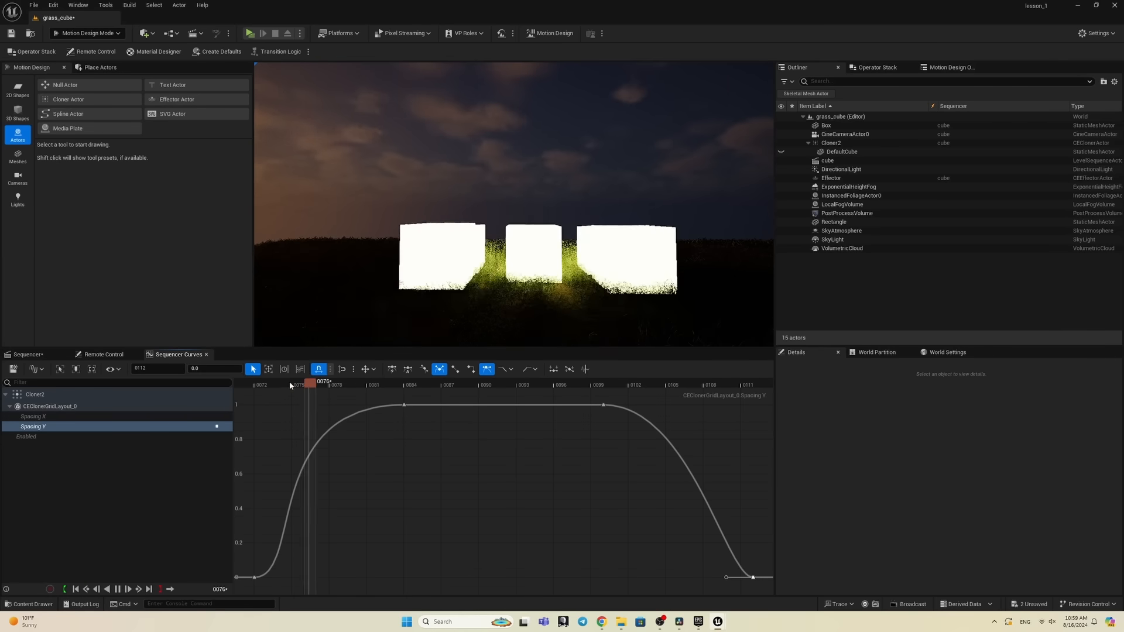
pyautogui.moveTo(555, 383); pyautogui.dragTo(569, 384)
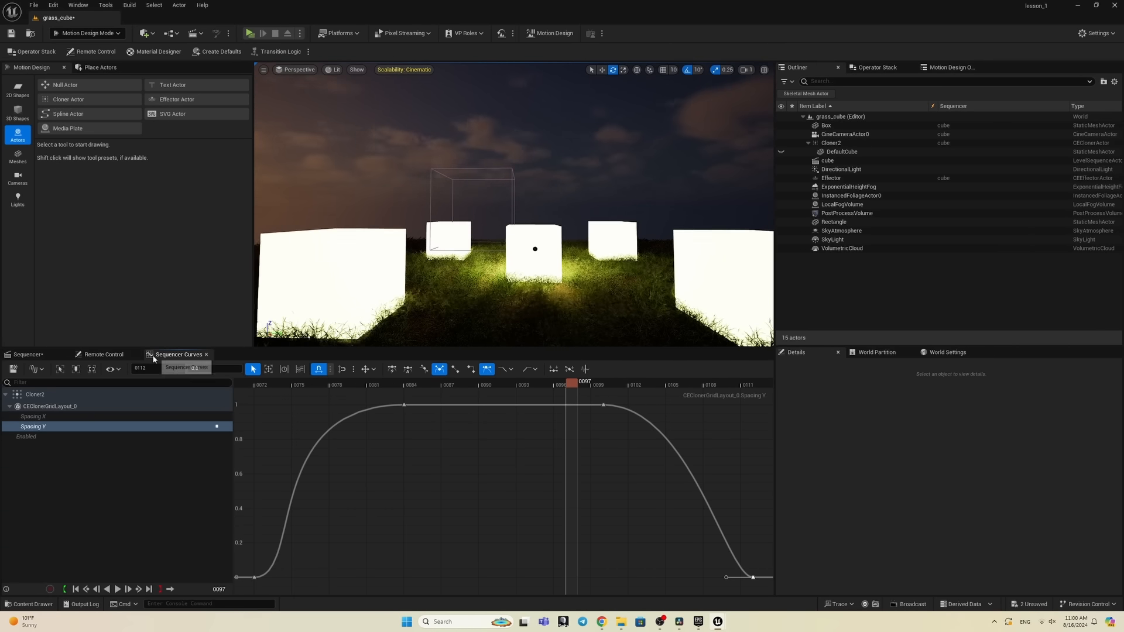
# Step: Return to the sequence timeline and preview the cubes spreading and closing through CineCameraActor0, up to frame 112
pyautogui.click(101, 355)
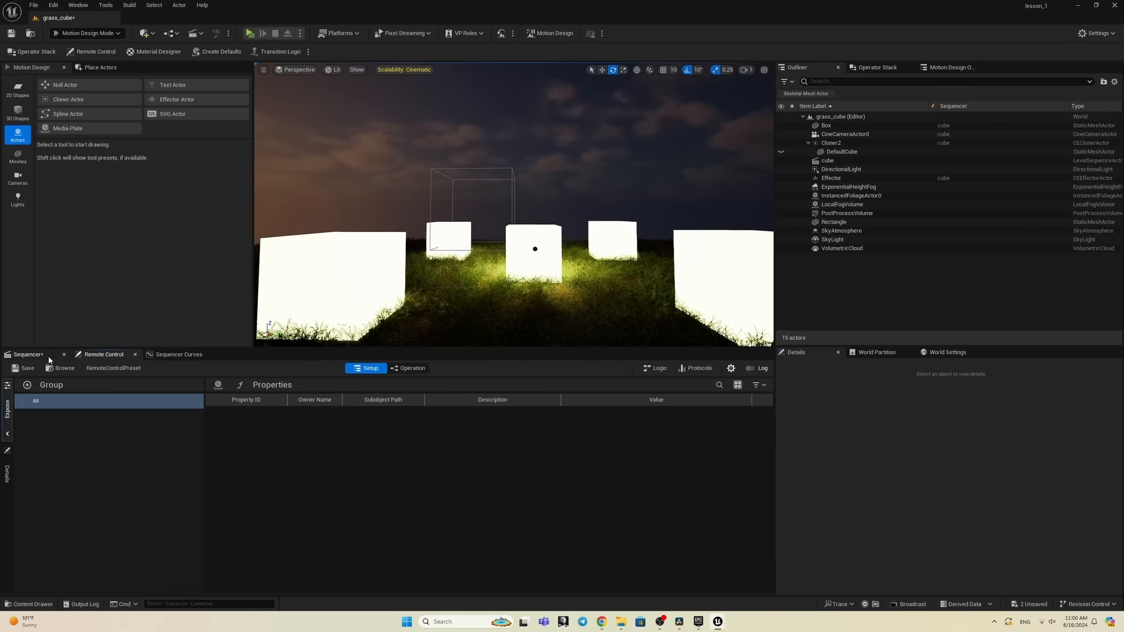
pyautogui.click(28, 354)
pyautogui.moveTo(673, 384); pyautogui.dragTo(681, 387)
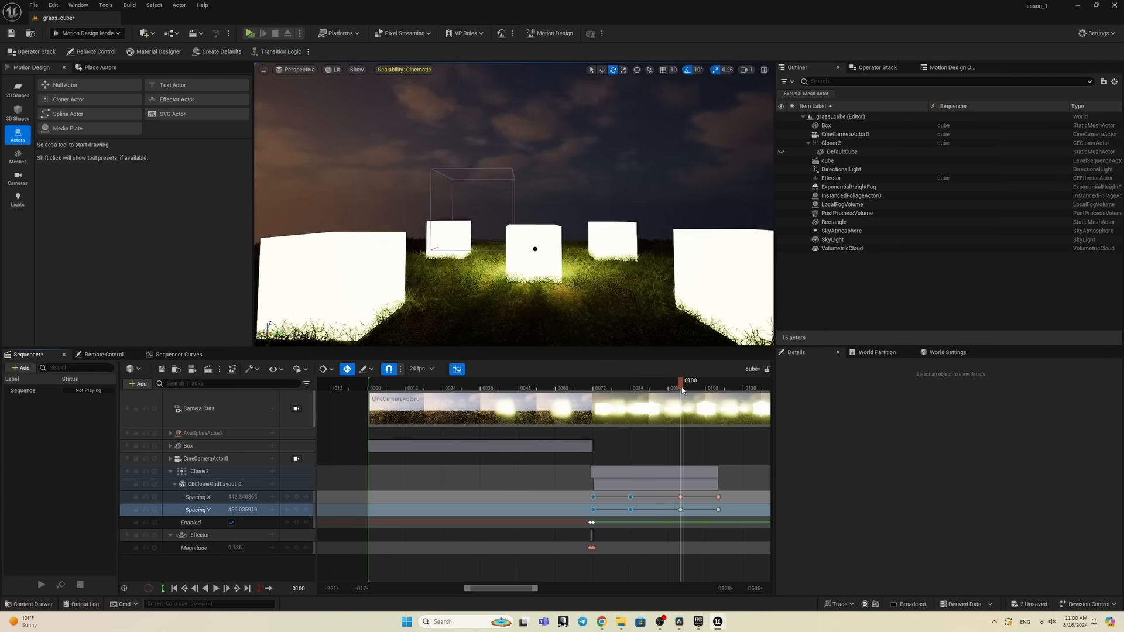
pyautogui.click(296, 458)
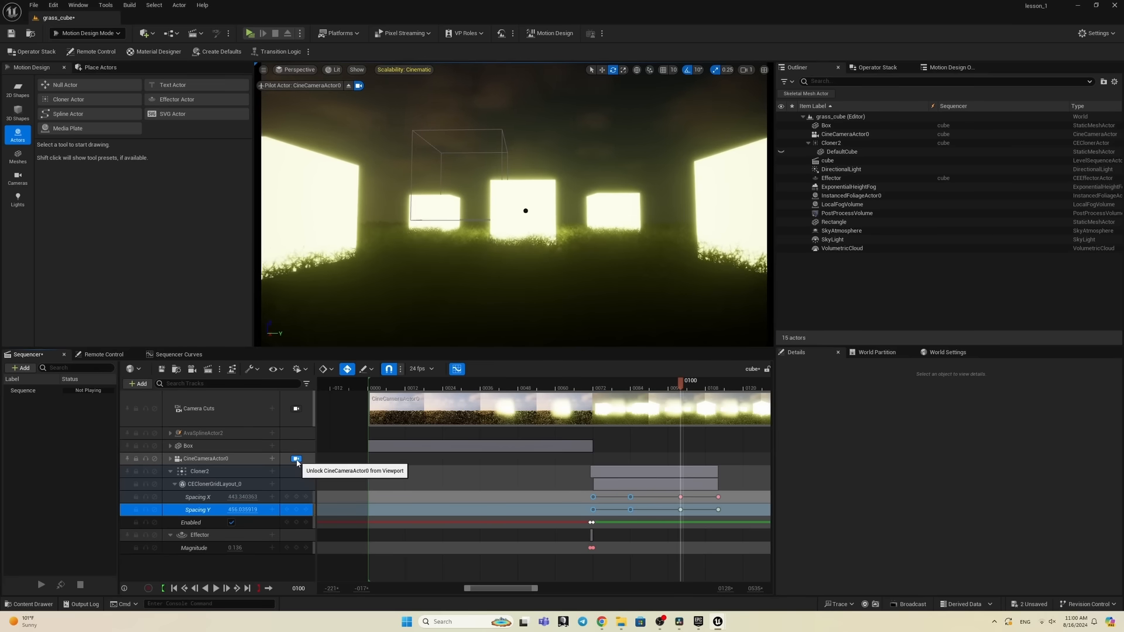
pyautogui.moveTo(683, 389); pyautogui.dragTo(578, 389)
pyautogui.press('space')
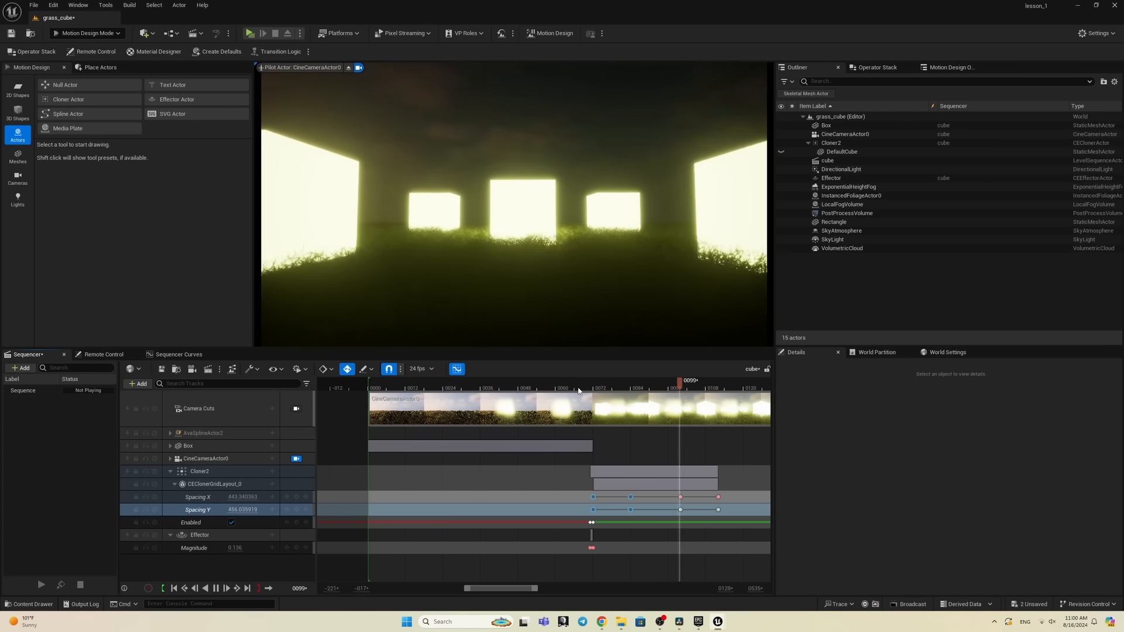
pyautogui.moveTo(691, 387); pyautogui.dragTo(722, 391)
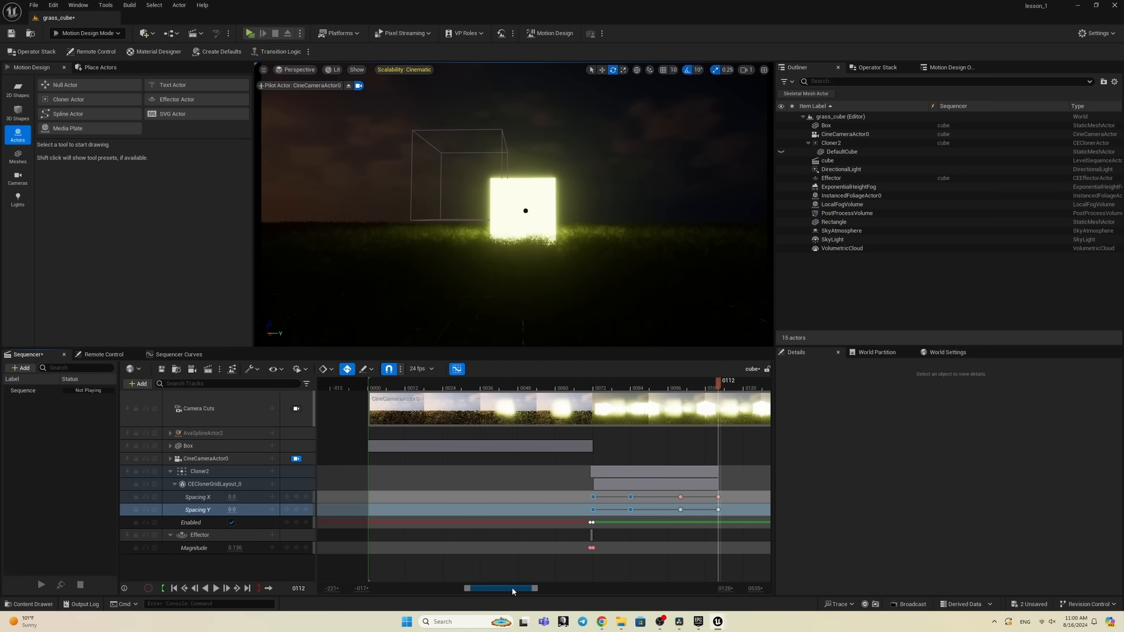
# Step: Keyframe the cloner grid layout's Enabled property on at frame 111 and off at frame 112, and preview the change
pyautogui.moveTo(513, 592); pyautogui.dragTo(524, 592)
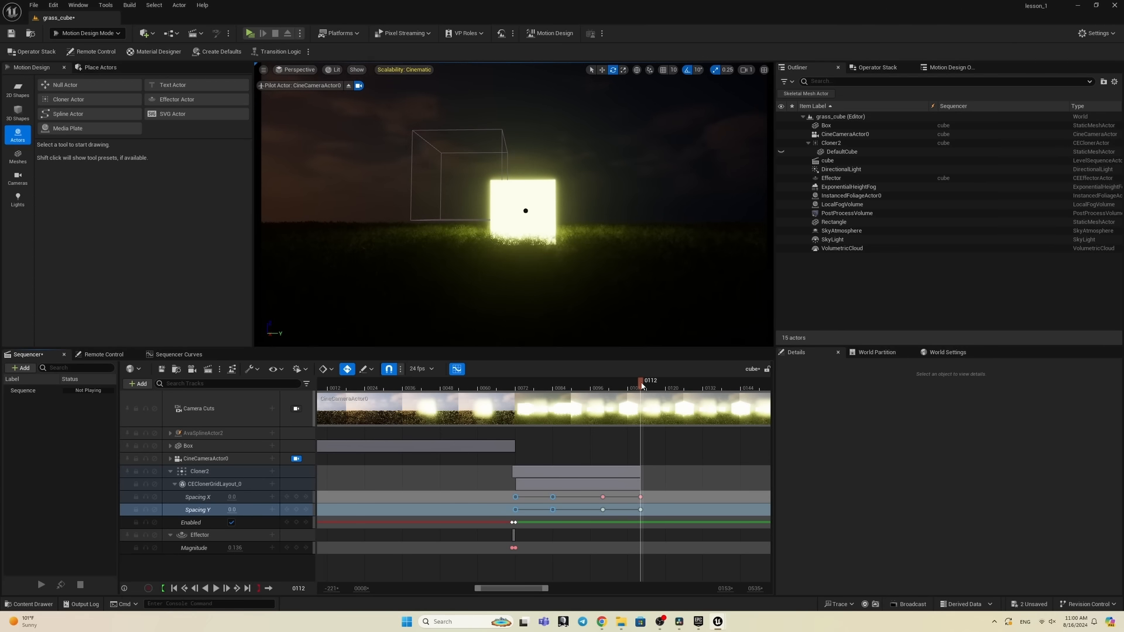
pyautogui.moveTo(643, 385); pyautogui.dragTo(640, 385)
pyautogui.click(296, 523)
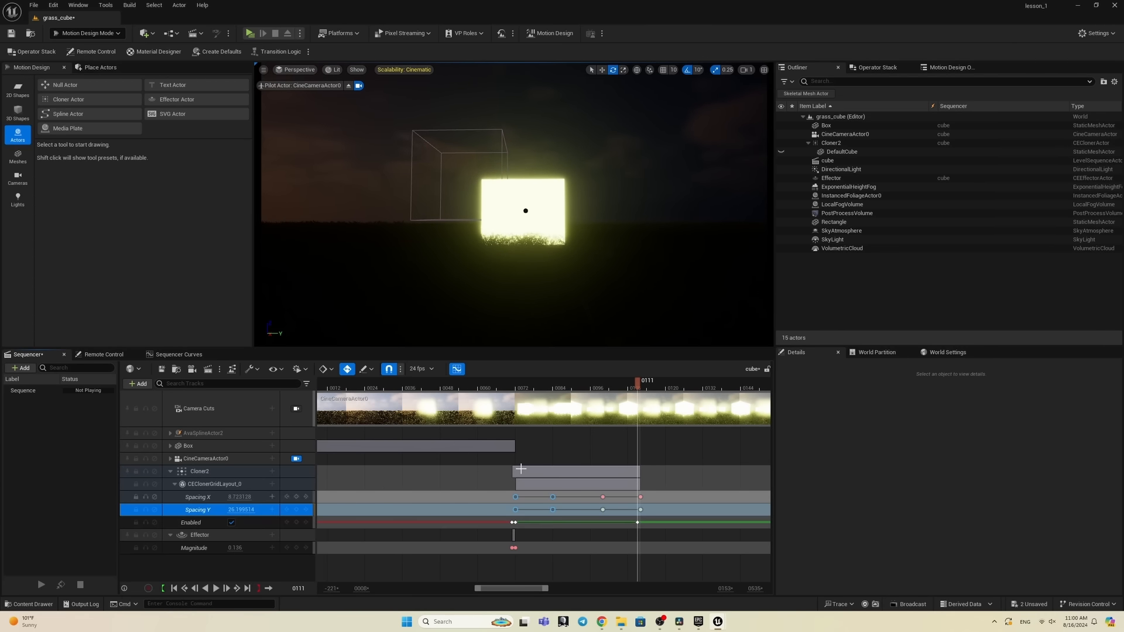
pyautogui.moveTo(641, 385); pyautogui.dragTo(644, 384)
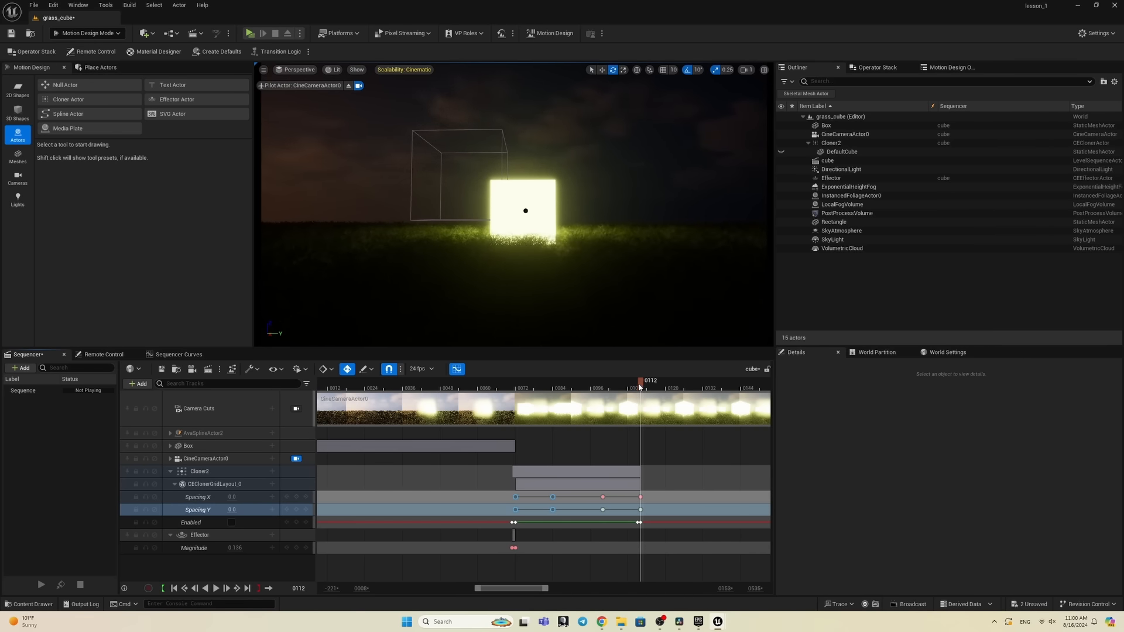
pyautogui.click(604, 388)
pyautogui.press('space')
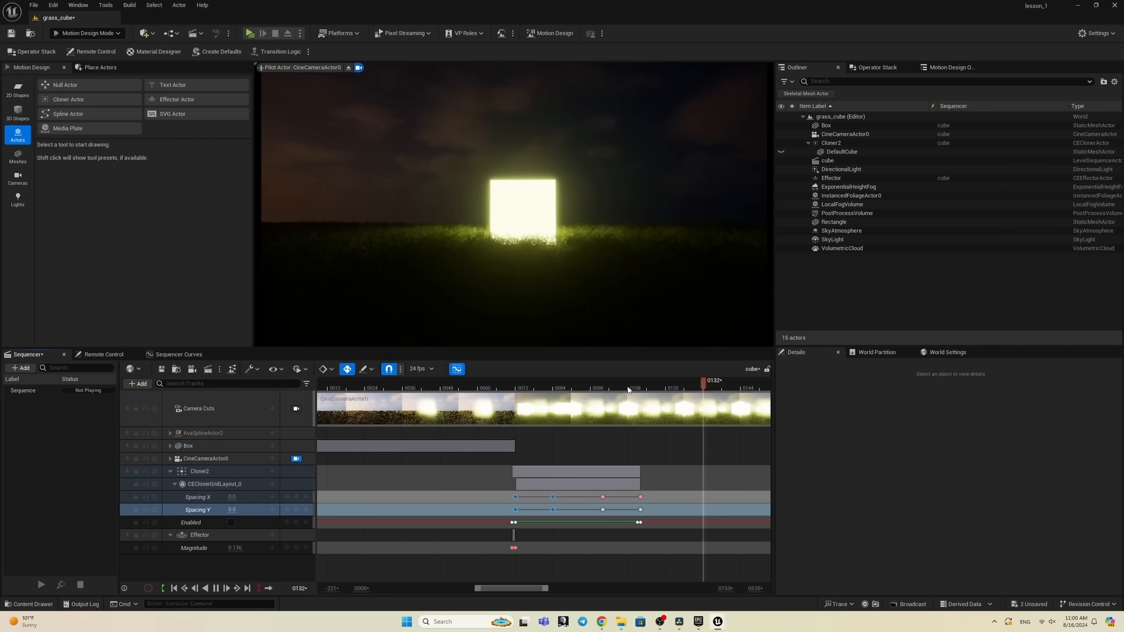
pyautogui.moveTo(629, 389); pyautogui.dragTo(643, 389)
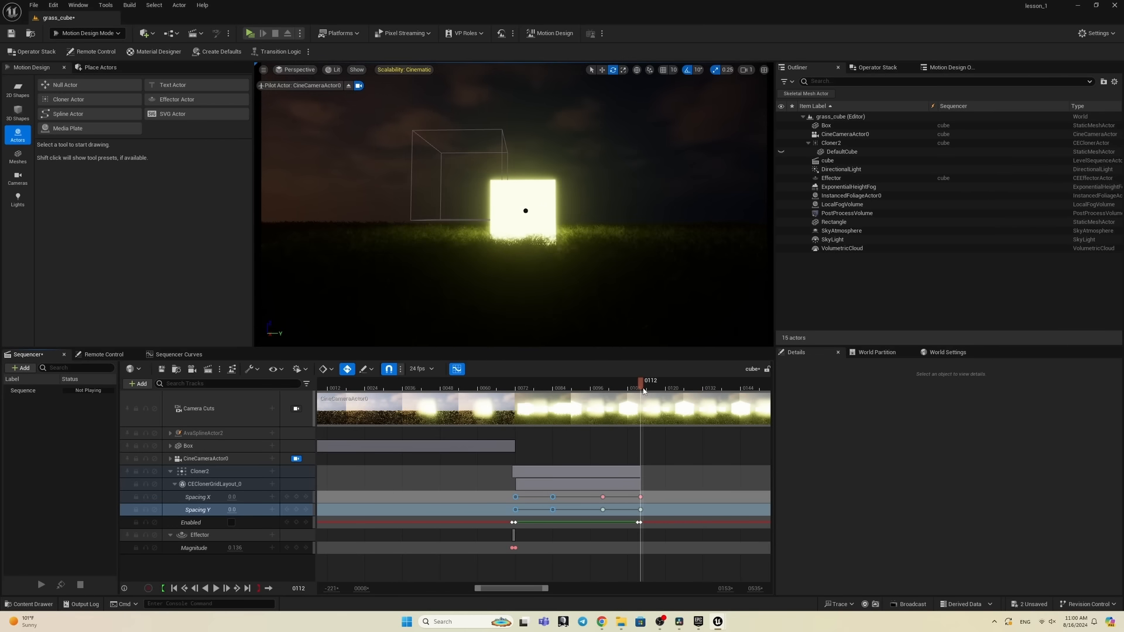
pyautogui.click(644, 445)
# Step: Draw a new 3D cube shape over the glowing cube at frame 112
pyautogui.click(18, 113)
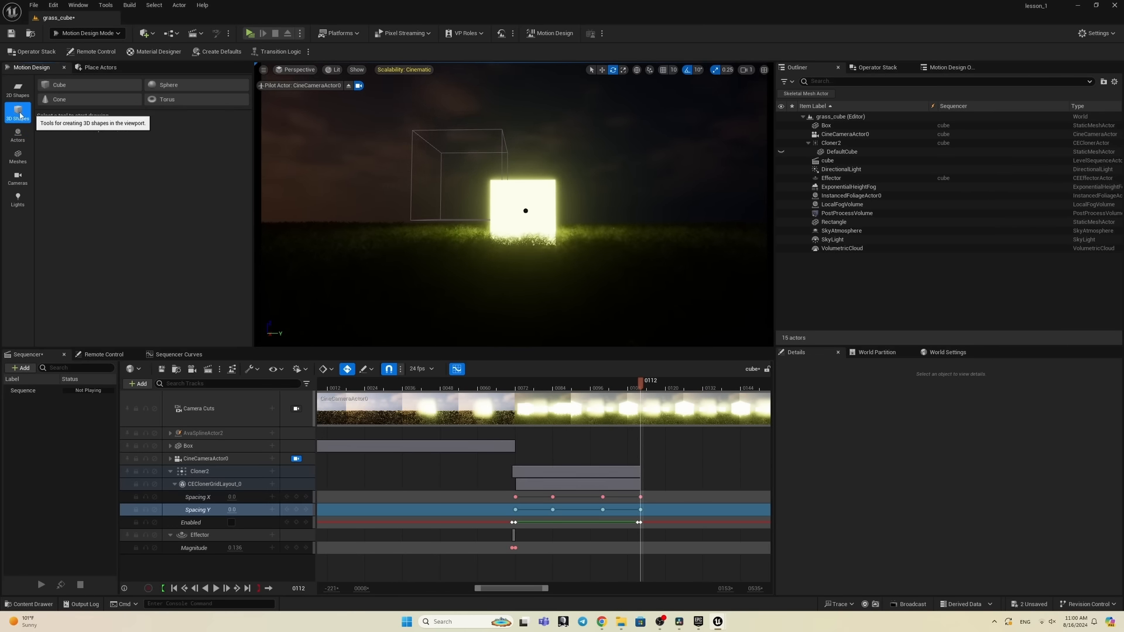
pyautogui.click(58, 88)
pyautogui.moveTo(494, 244); pyautogui.dragTo(554, 106)
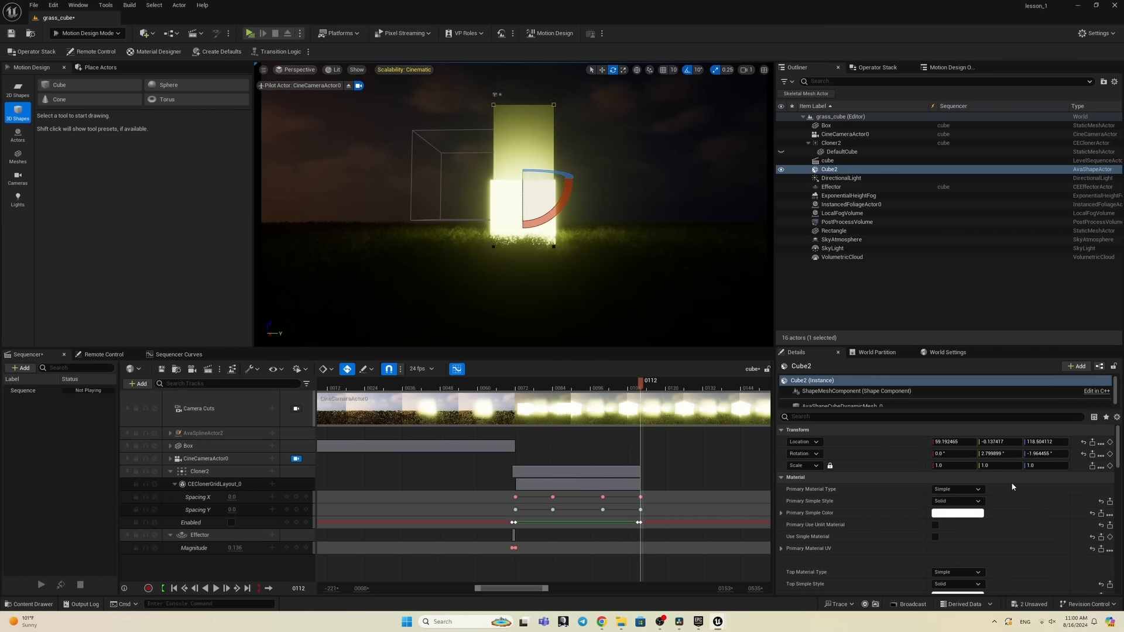
# Step: Reset the new cube's location and rotation to 0 and set its Z location to 122
pyautogui.click(1083, 443)
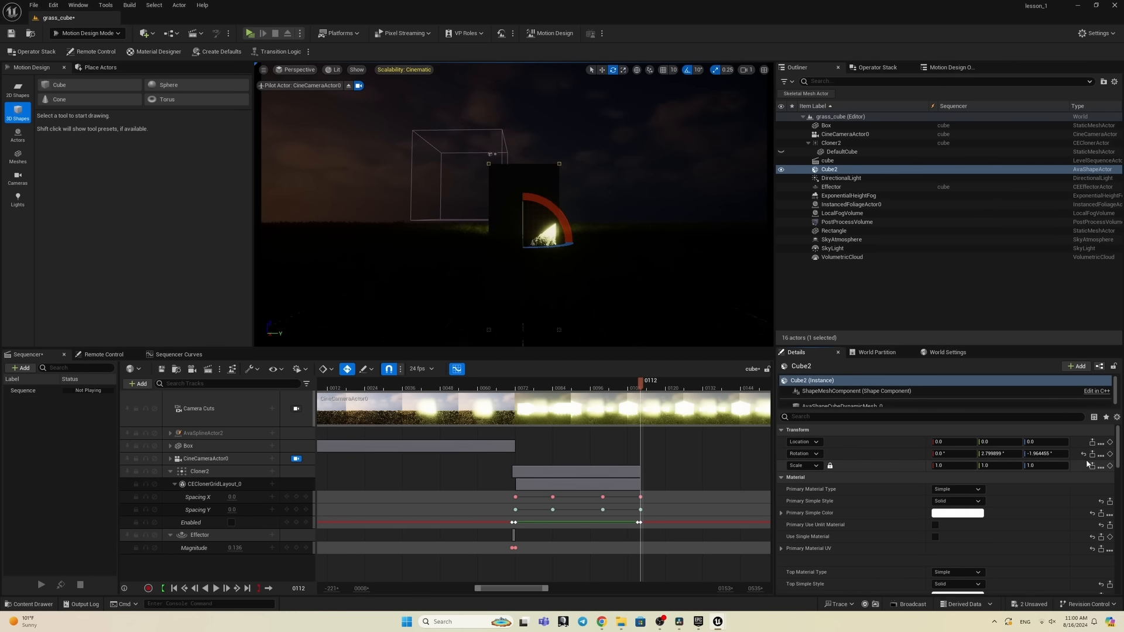
pyautogui.click(1084, 455)
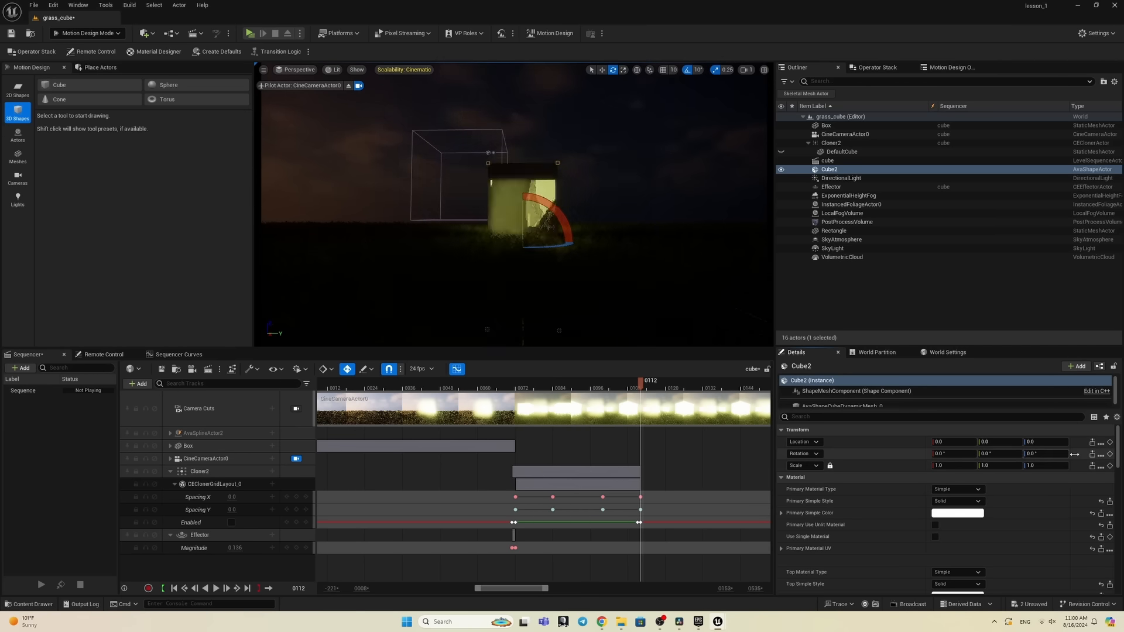
pyautogui.moveTo(1047, 442)
pyautogui.mouseDown()
pyautogui.moveTo(1072, 442)
pyautogui.moveTo(1054, 442)
pyautogui.mouseUp()
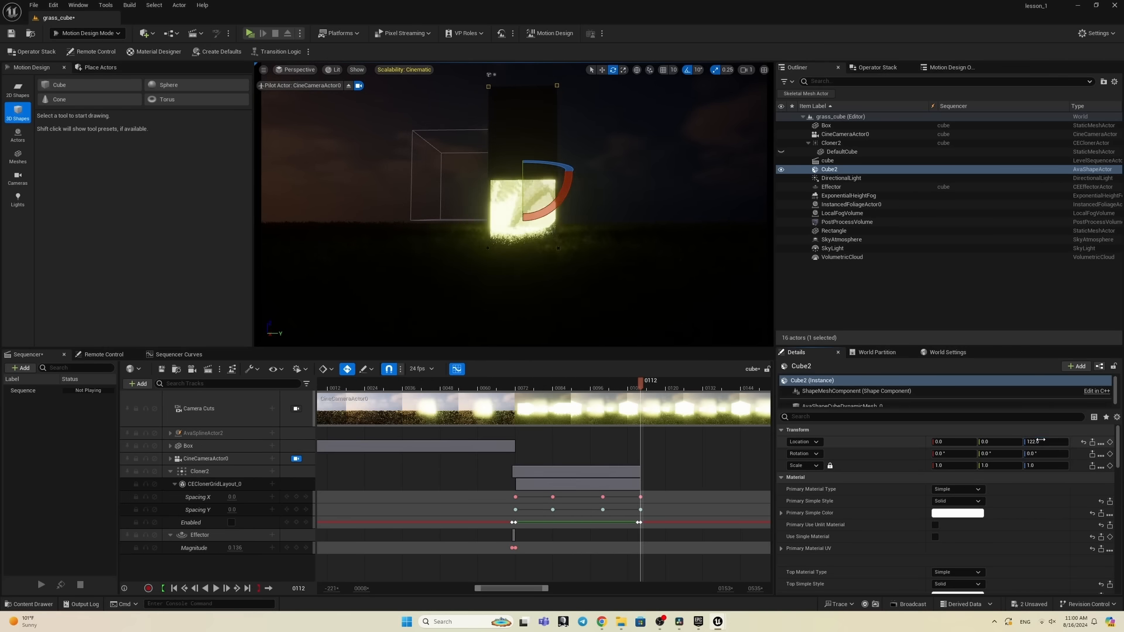
# Step: Switch the new cube's primary material type to Asset and assign the emissive_Inst material
pyautogui.click(977, 489)
pyautogui.click(942, 498)
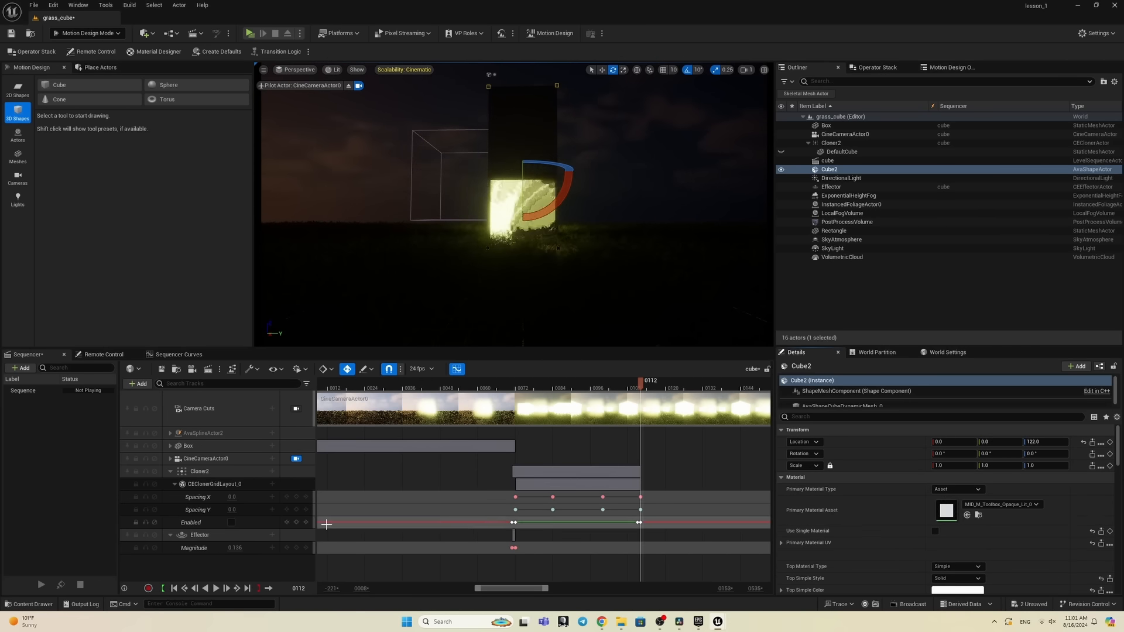
pyautogui.click(34, 604)
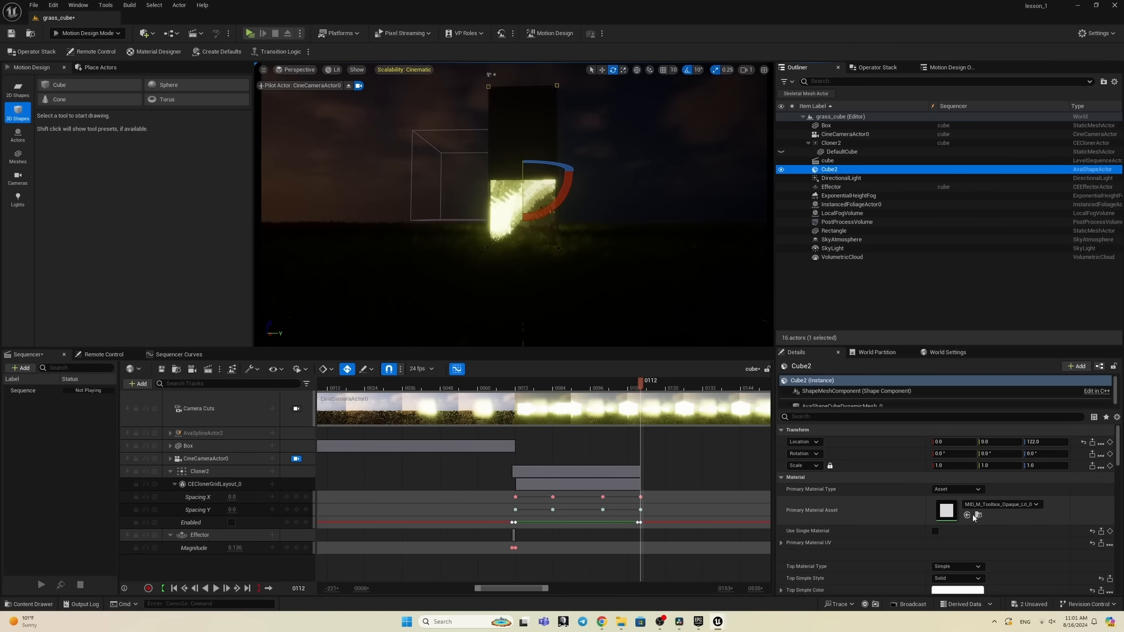
pyautogui.click(967, 516)
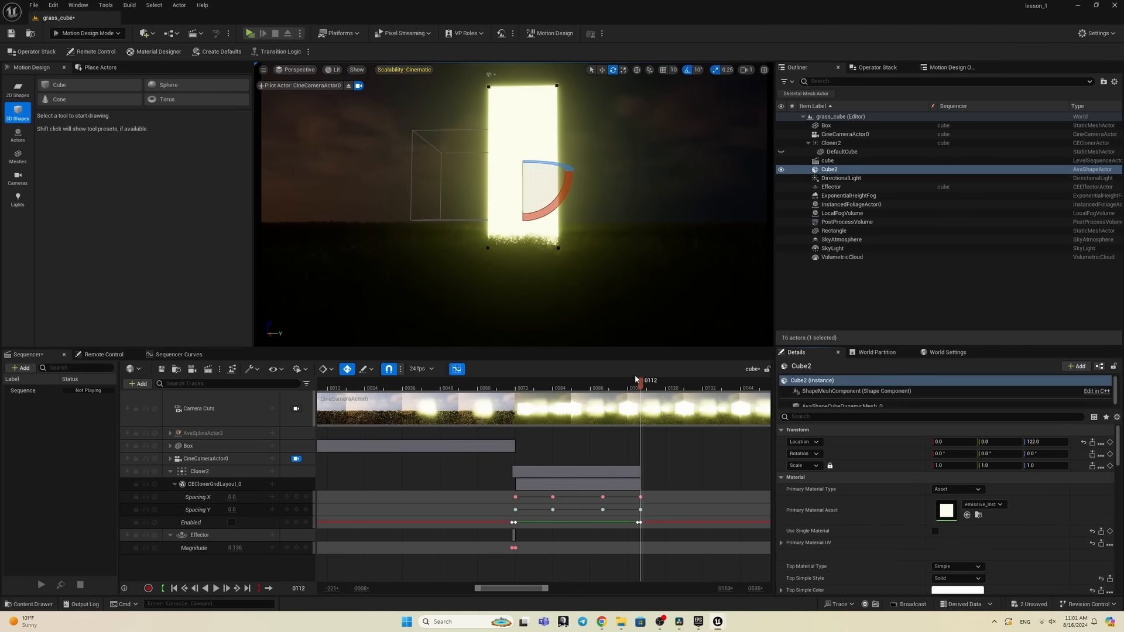
# Step: Expand the Box track and keyframe its X and Y scale at frame 112
pyautogui.moveTo(640, 384)
pyautogui.mouseDown()
pyautogui.moveTo(613, 382)
pyautogui.moveTo(644, 391)
pyautogui.mouseUp()
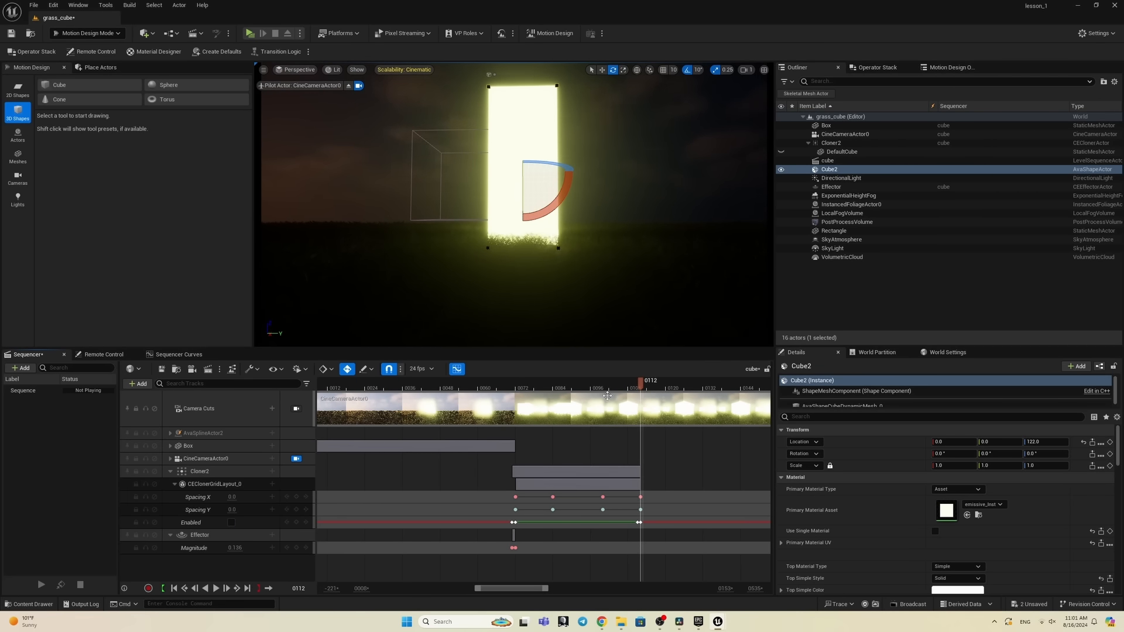
pyautogui.click(171, 472)
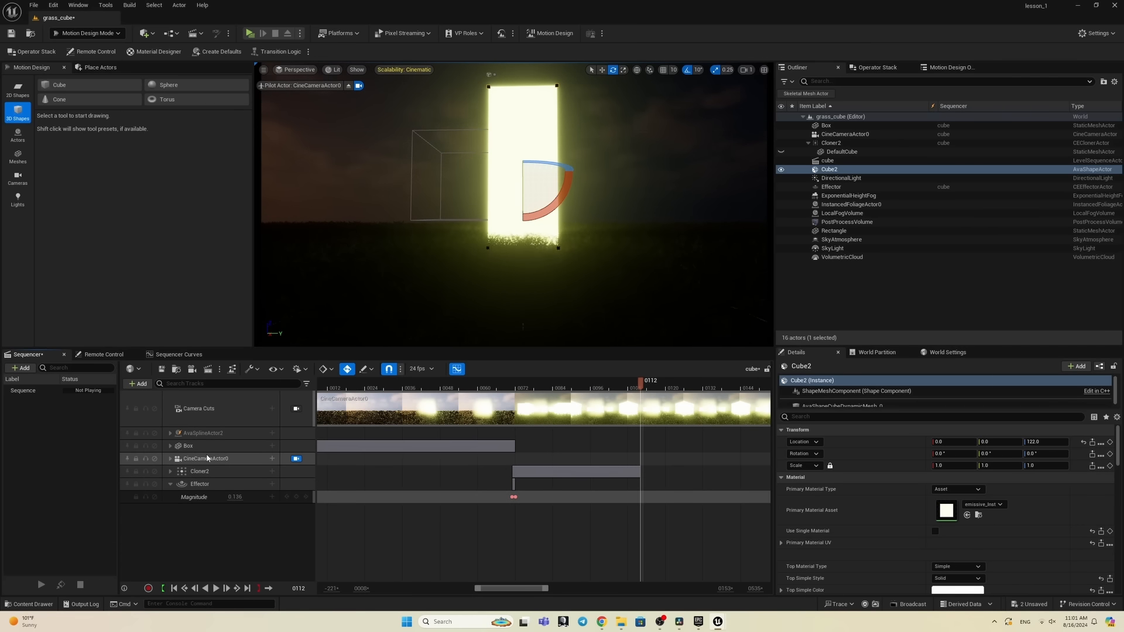
pyautogui.click(182, 446)
pyautogui.click(171, 447)
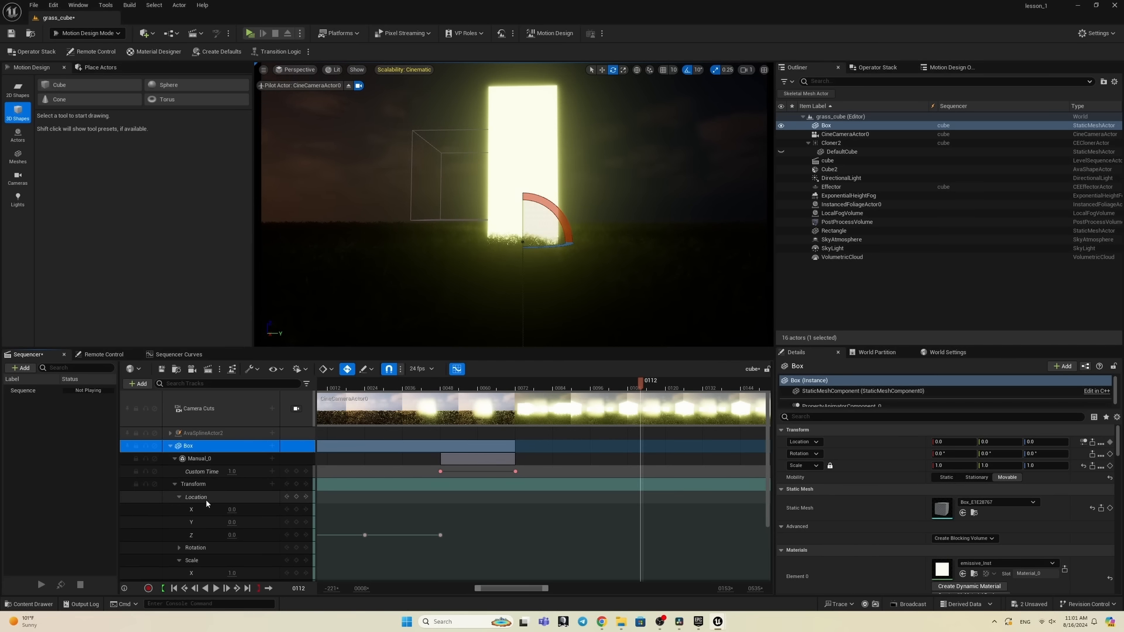
pyautogui.scroll(-1, 205, 500)
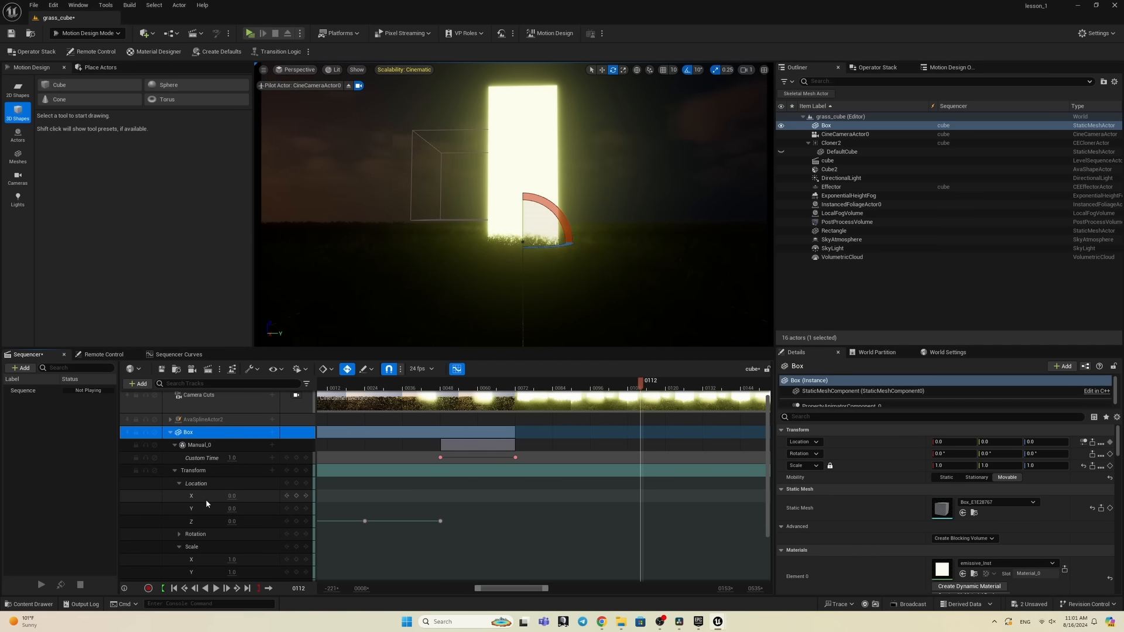
pyautogui.scroll(-1, 205, 500)
pyautogui.scroll(1, 206, 486)
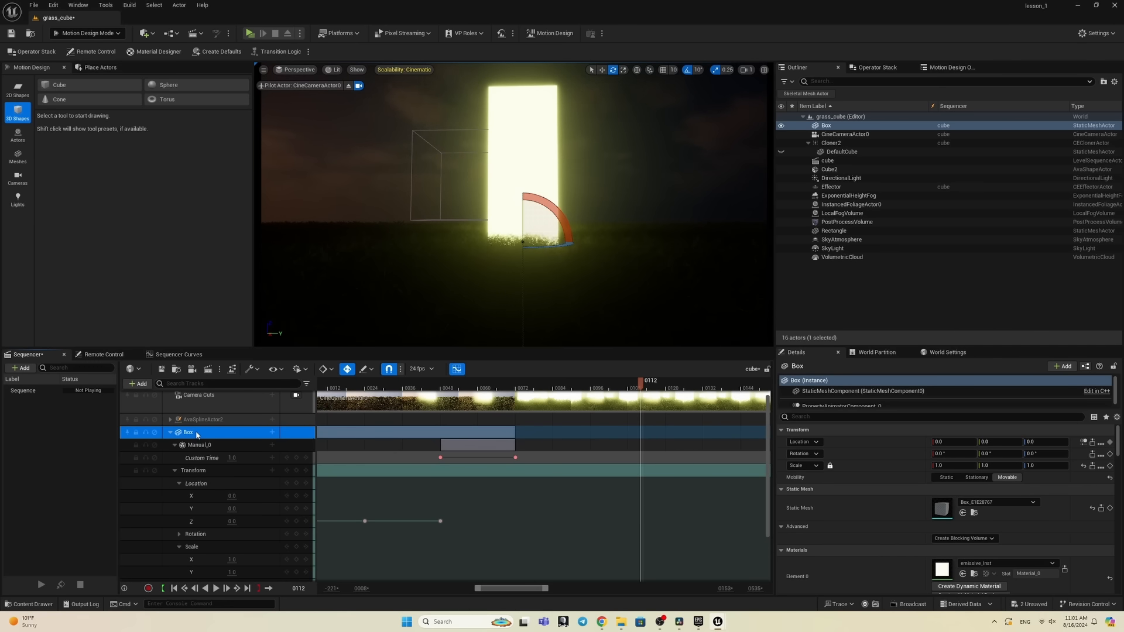
pyautogui.scroll(-2, 215, 521)
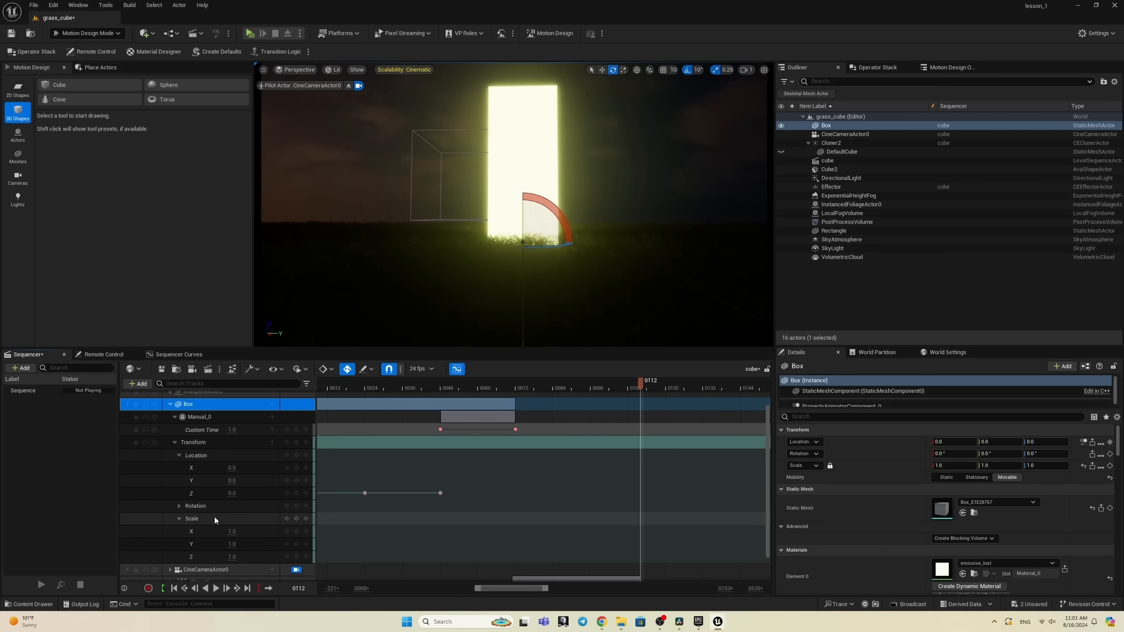
pyautogui.click(298, 533)
pyautogui.click(297, 545)
pyautogui.click(278, 559)
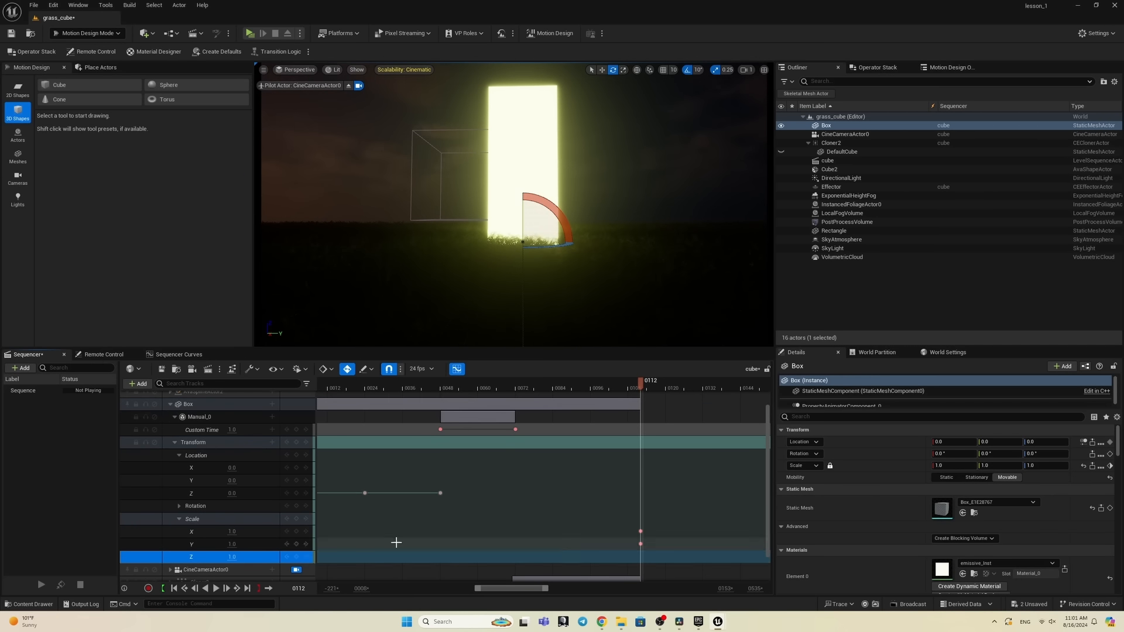
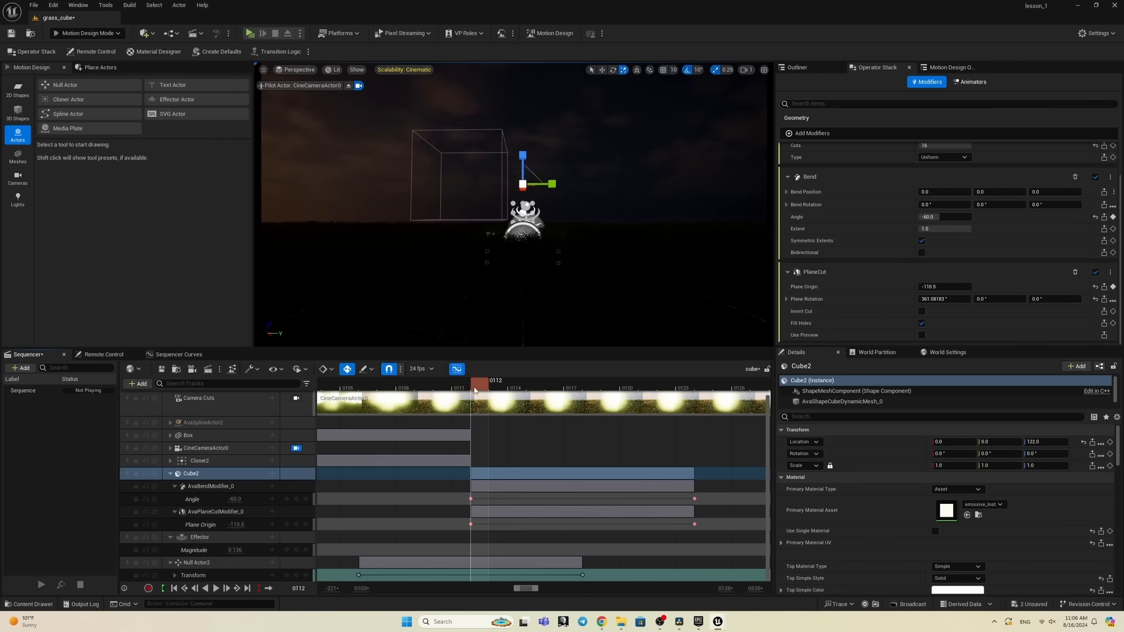
# Step: Shift Cube2's bend and plane-cut animation to start at frame 108, and preview the new timing
pyautogui.moveTo(572, 475); pyautogui.dragTo(496, 479)
pyautogui.moveTo(426, 391); pyautogui.dragTo(389, 388)
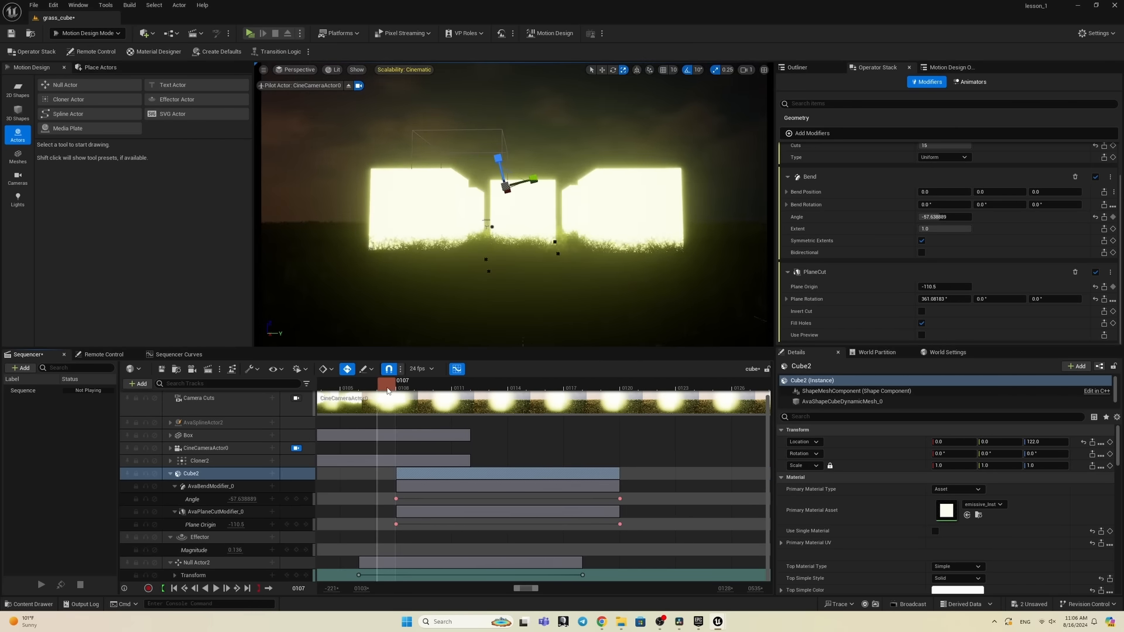
pyautogui.press('space')
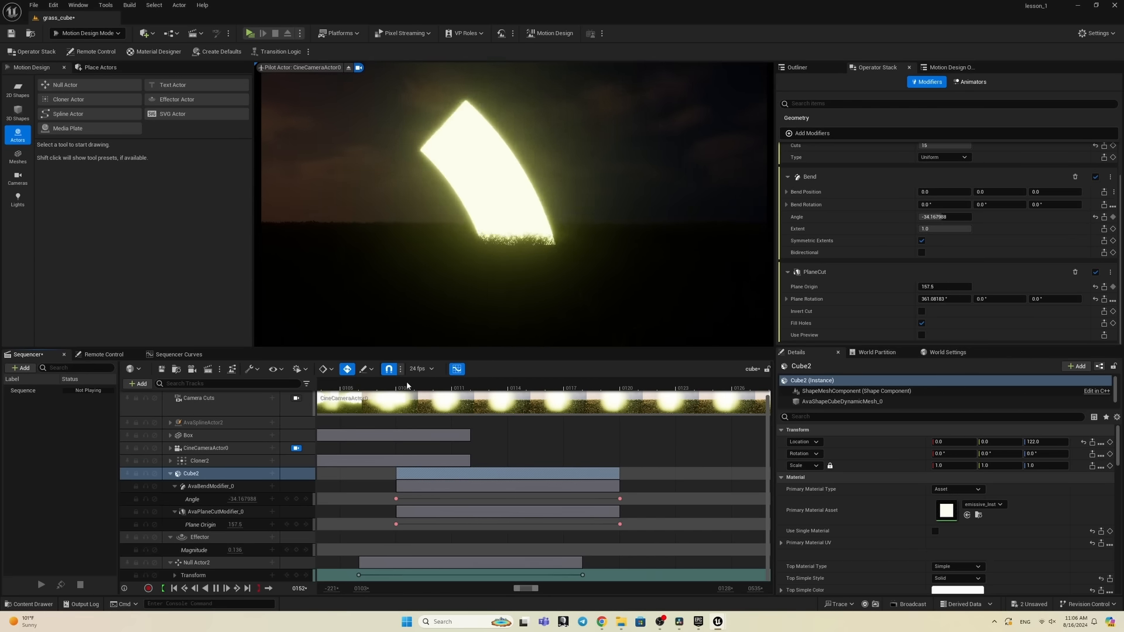
pyautogui.click(404, 388)
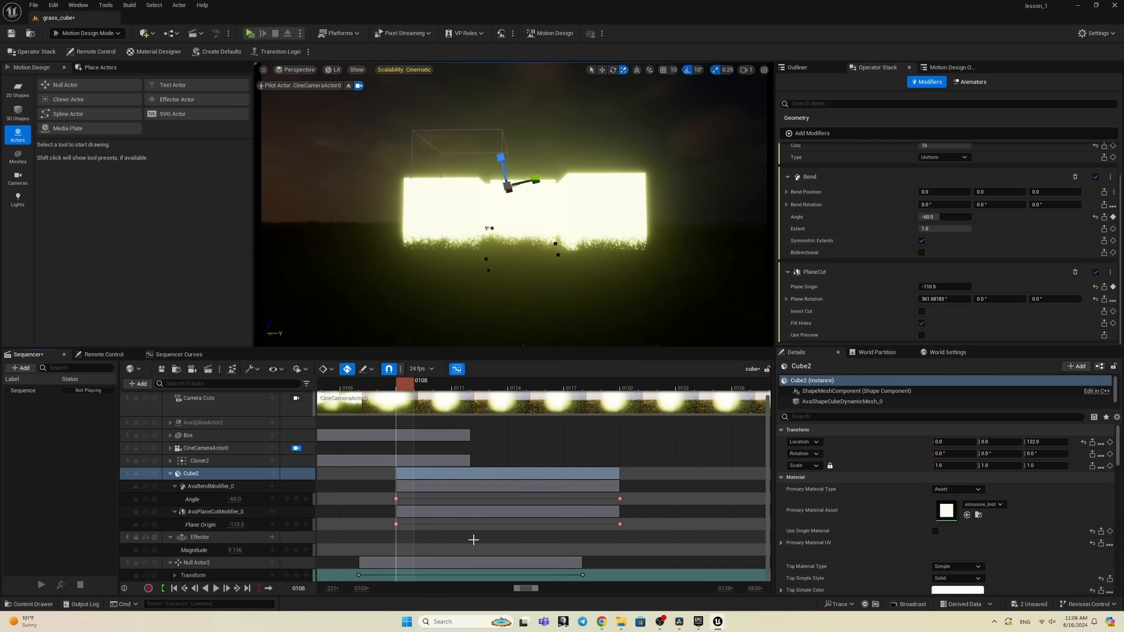
# Step: Shift Null Actor2's animation section four frames earlier to start at frame 102, and play the result
pyautogui.keyDown('ctrl'); pyautogui.scroll(-2, 473, 539); pyautogui.keyUp('ctrl')
pyautogui.moveTo(472, 538); pyautogui.dragTo(527, 550, button='right')
pyautogui.moveTo(582, 568); pyautogui.dragTo(531, 567)
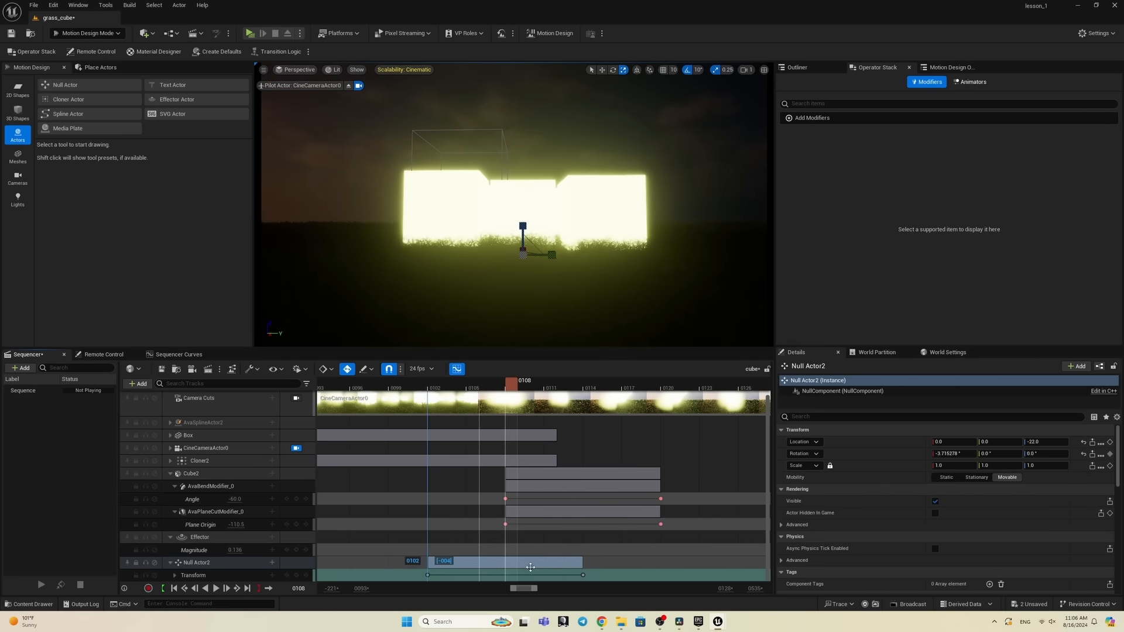
pyautogui.press('space')
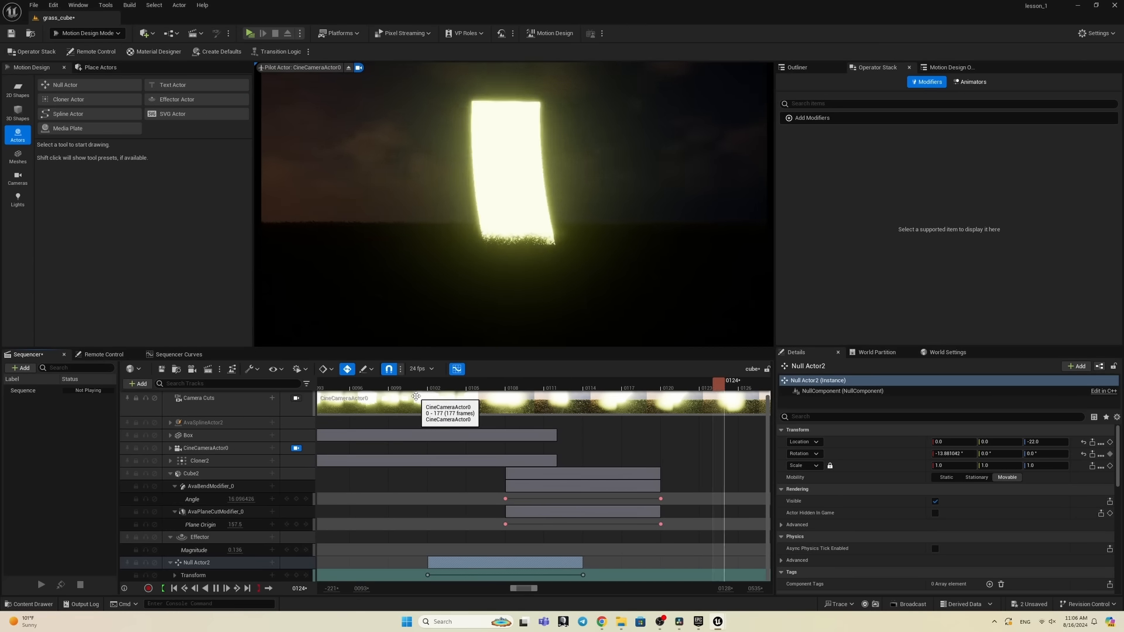
pyautogui.press('space')
# Step: Review the retimed transition from the cloned cubes to the bending cube between frames 102 and 124
pyautogui.moveTo(506, 386); pyautogui.dragTo(508, 417)
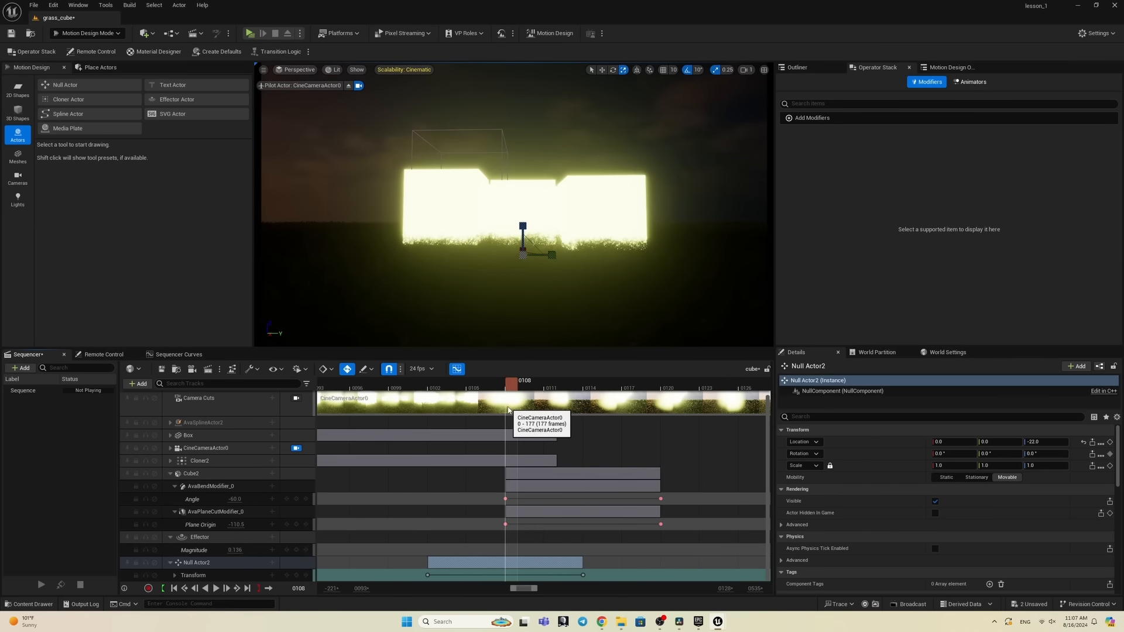
pyautogui.click(434, 386)
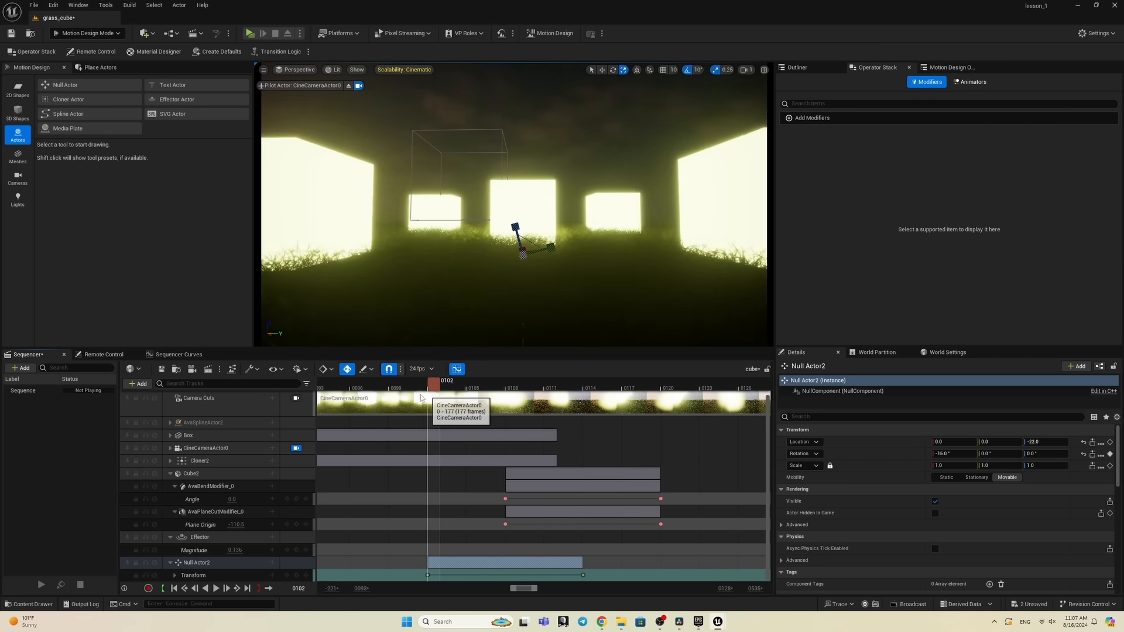
pyautogui.press('space')
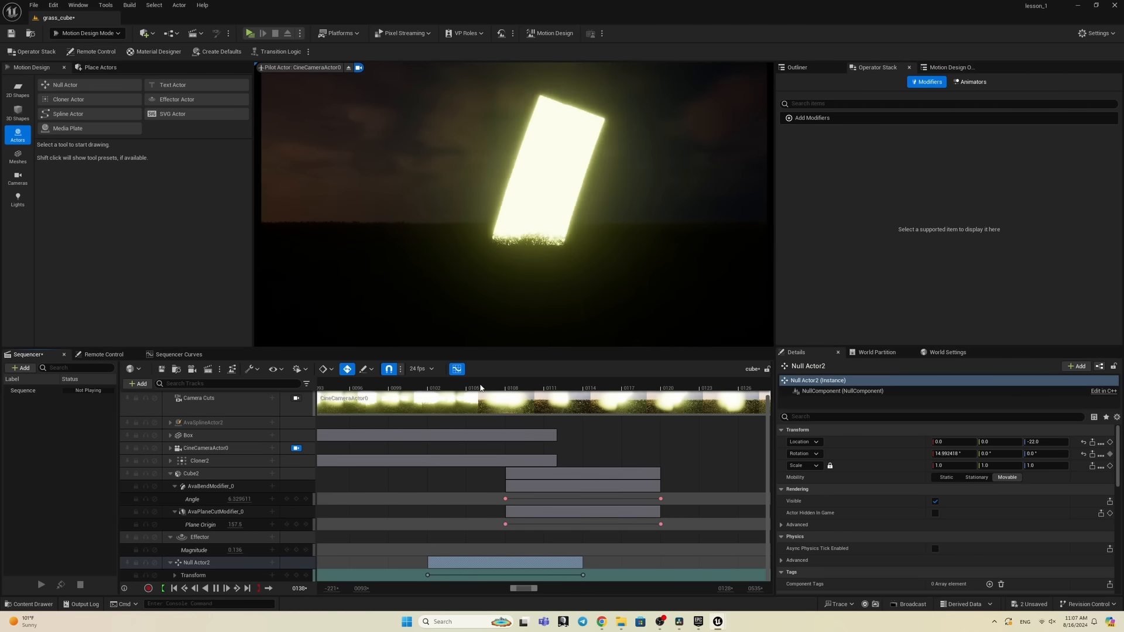
pyautogui.moveTo(516, 385); pyautogui.dragTo(627, 386)
pyautogui.keyDown('ctrl'); pyautogui.scroll(-6, 647, 434); pyautogui.keyUp('ctrl')
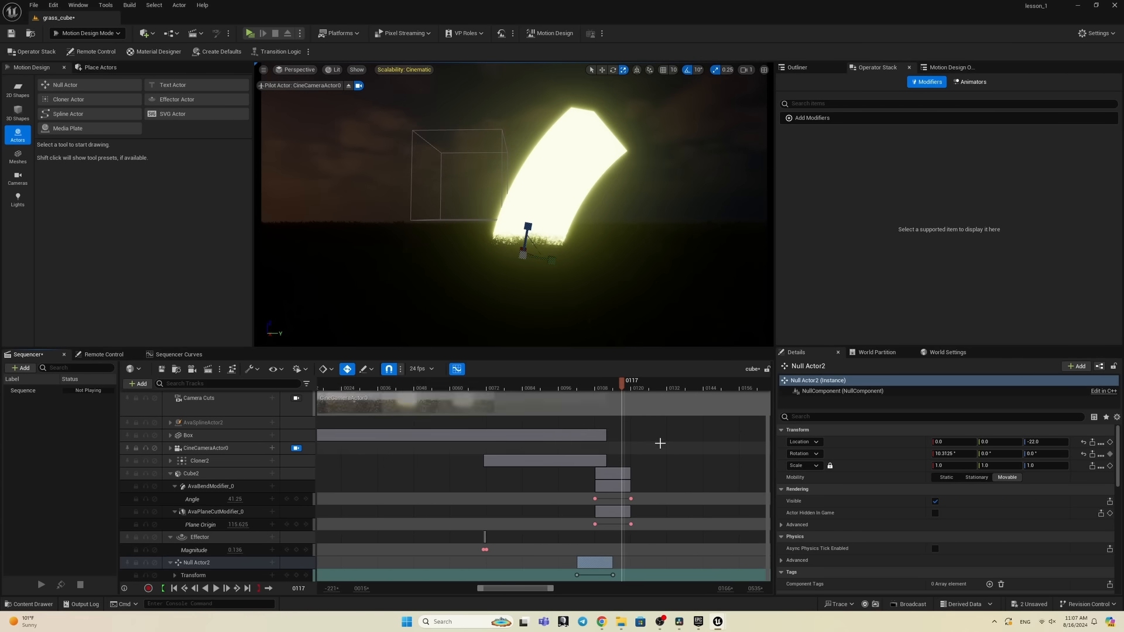
pyautogui.moveTo(546, 382); pyautogui.dragTo(564, 384)
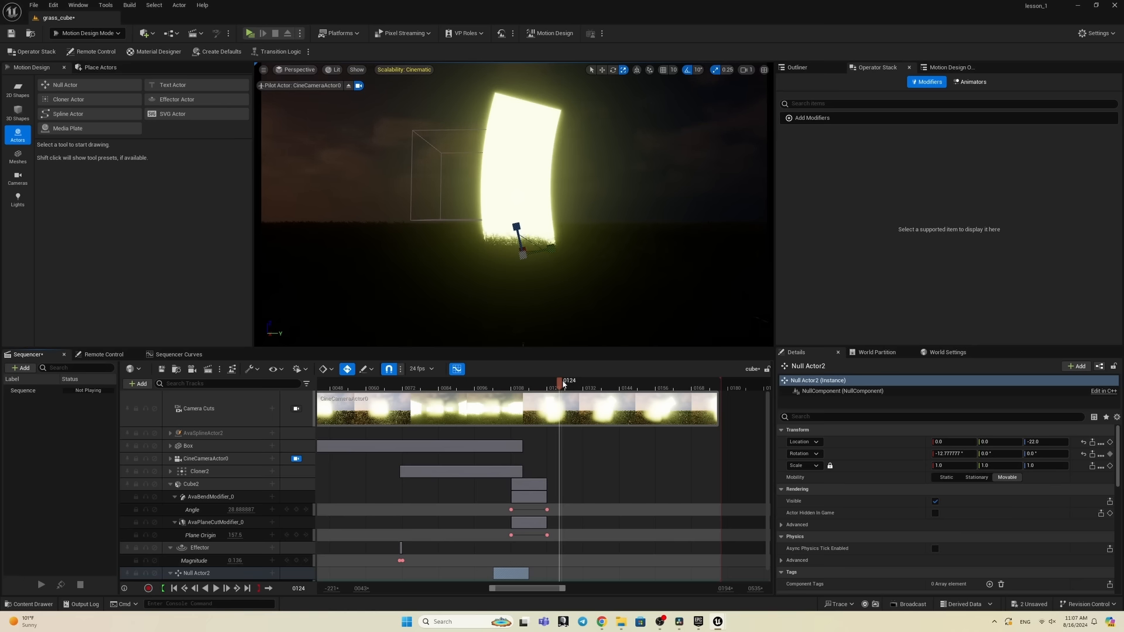
pyautogui.moveTo(564, 384); pyautogui.dragTo(549, 403)
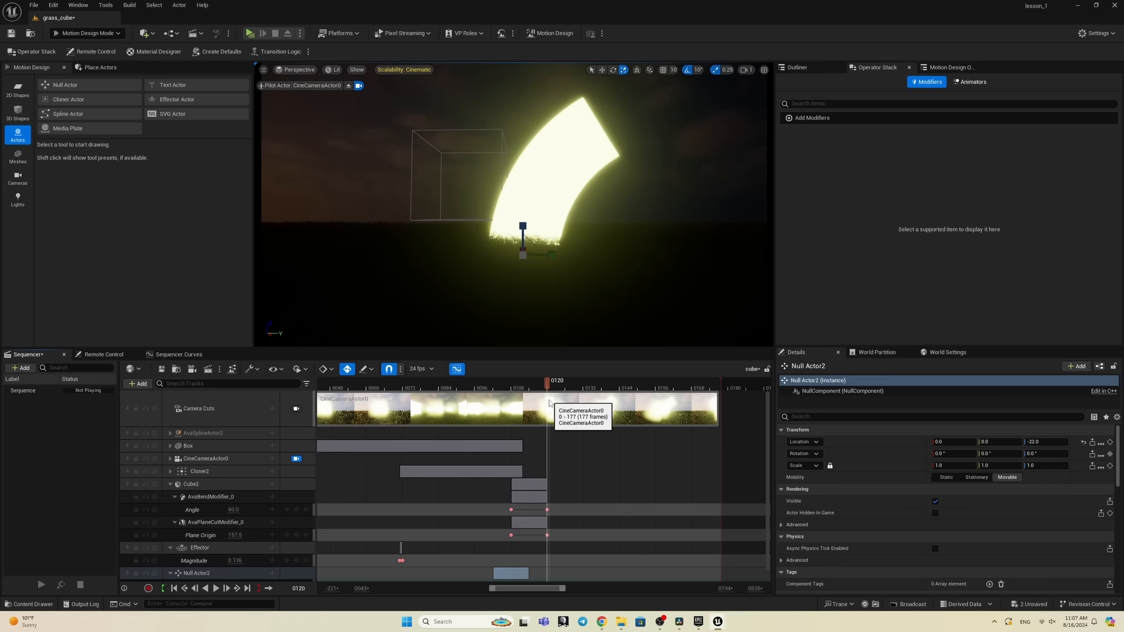
pyautogui.click(169, 485)
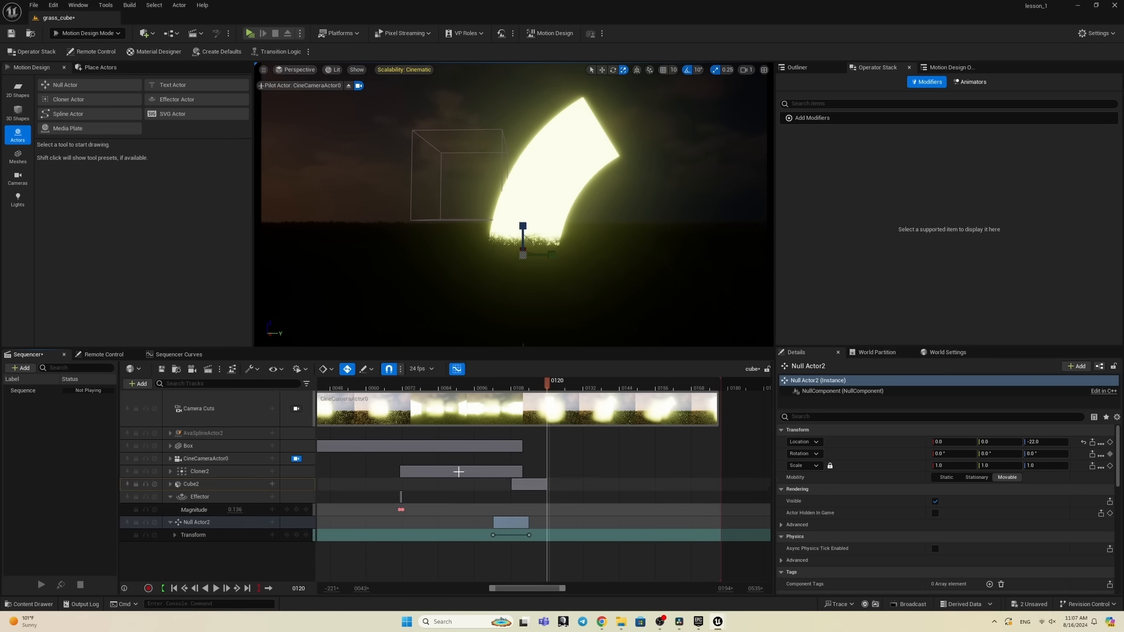
# Step: At frame 132, unlock the camera from the viewport and place a spline actor near the base of the bent cube
pyautogui.moveTo(549, 387); pyautogui.dragTo(584, 403)
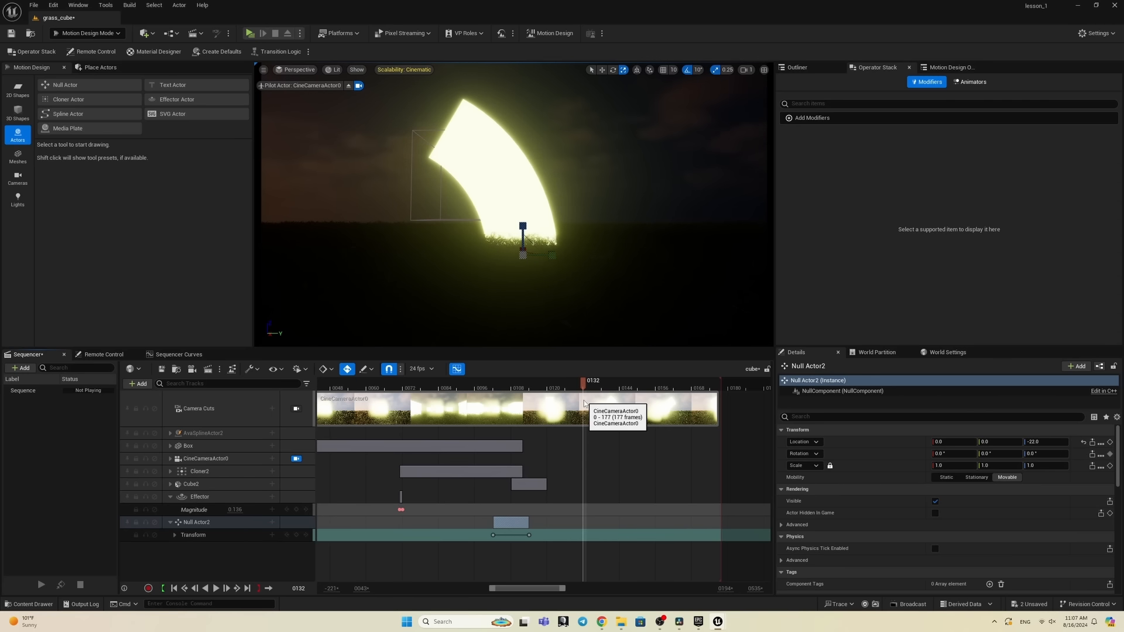
pyautogui.click(582, 472)
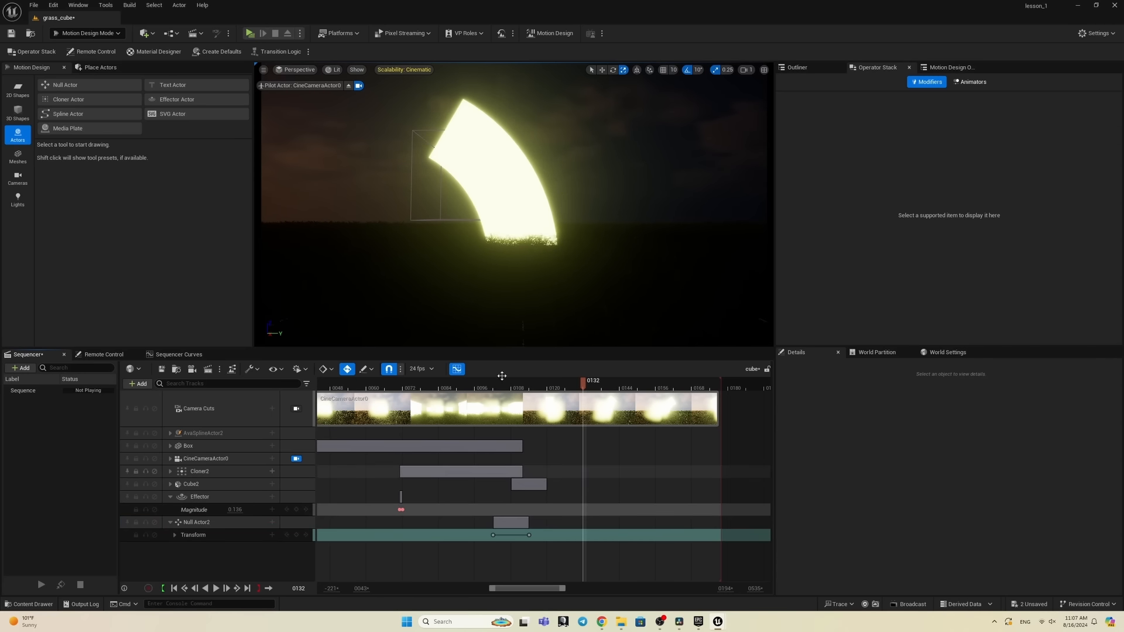
pyautogui.click(296, 459)
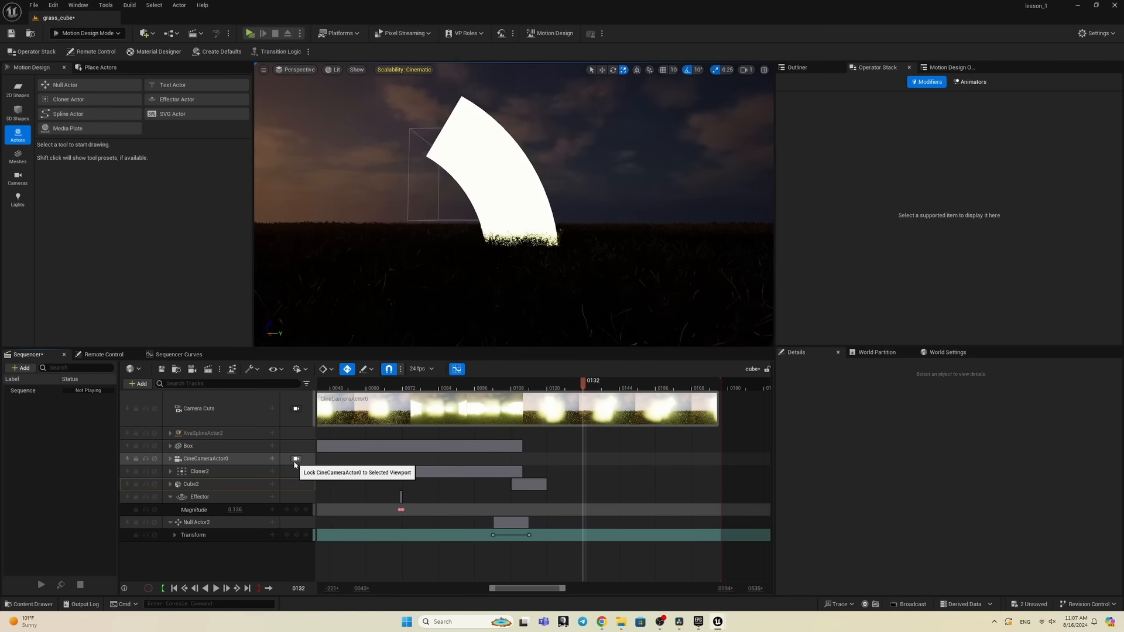
pyautogui.click(69, 114)
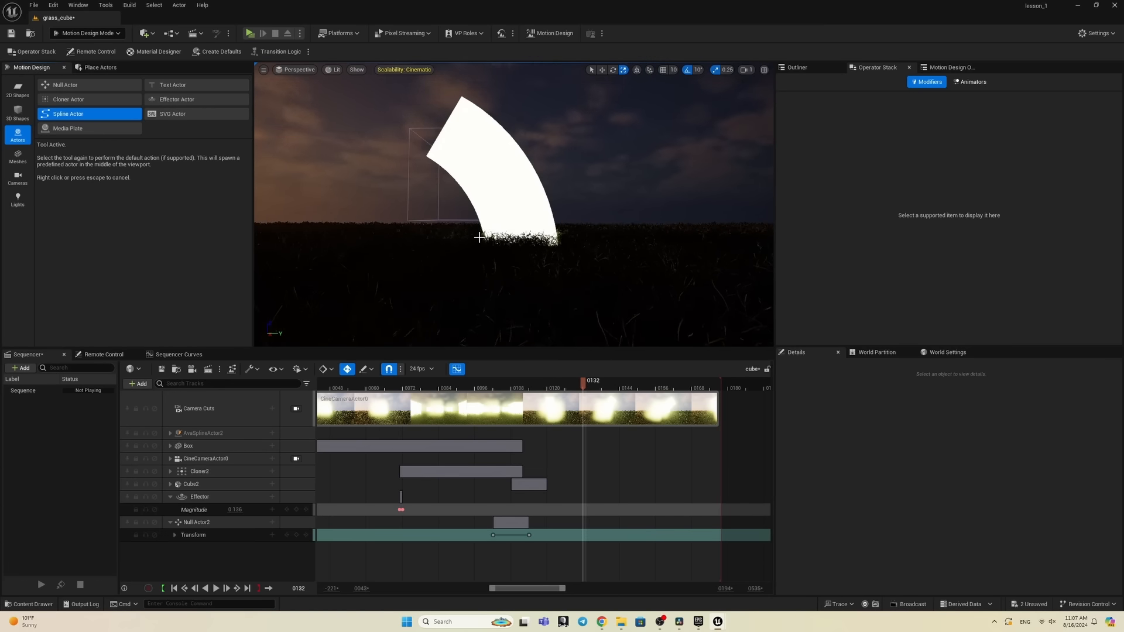
pyautogui.press('Escape')
# Step: Raise the new spline's first point to about Z 226, and reset the spline actor's location and rotation to 0
pyautogui.click(797, 67)
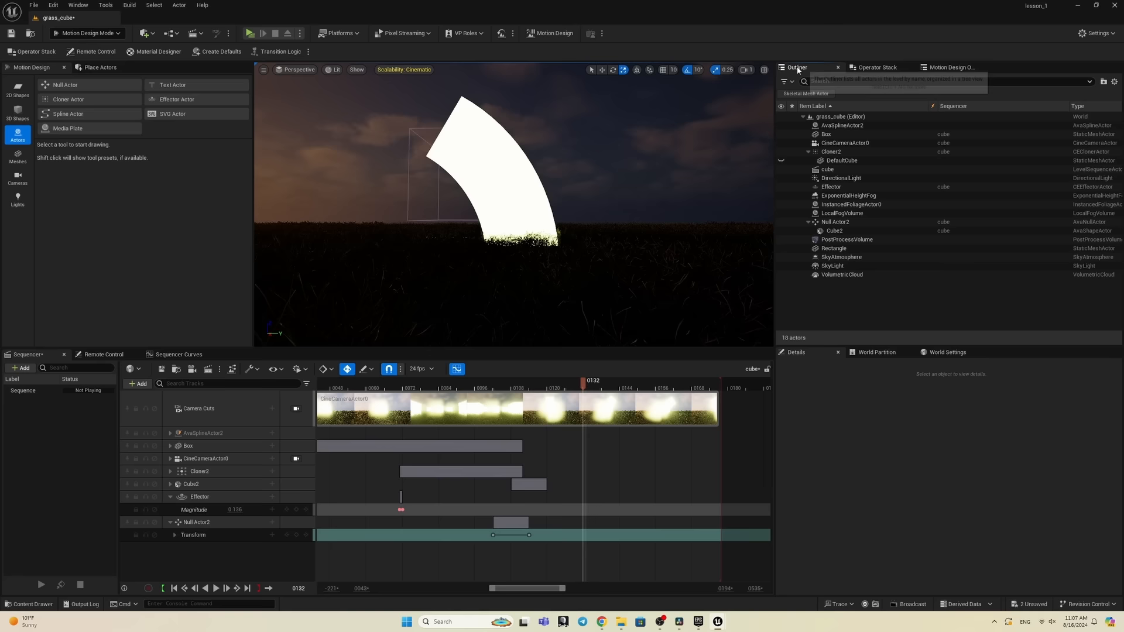
pyautogui.click(845, 126)
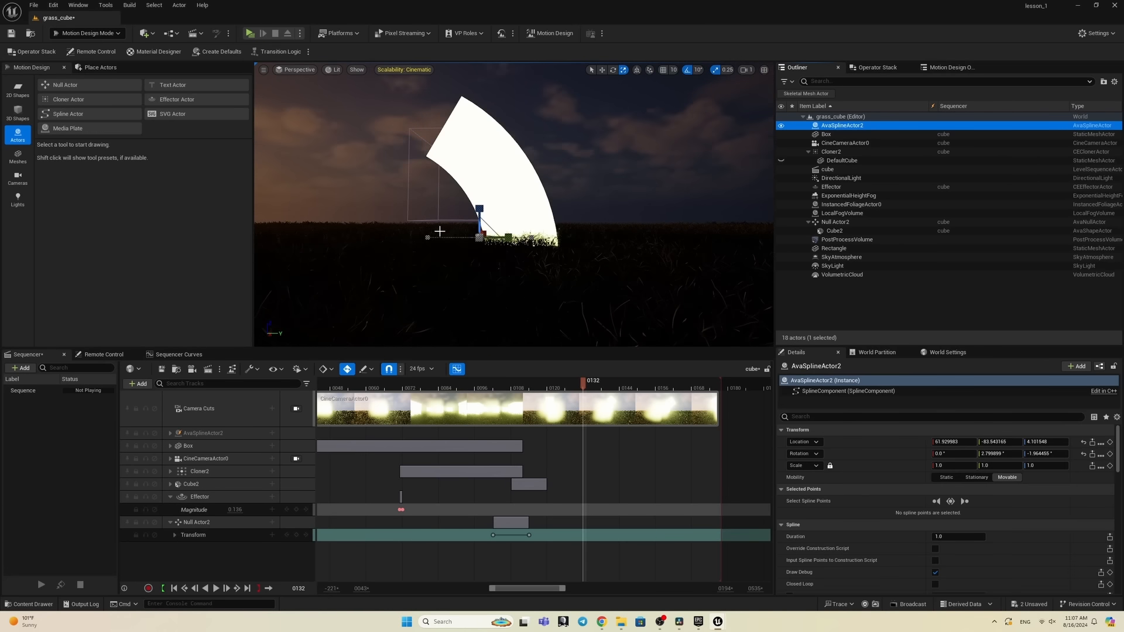
pyautogui.click(428, 238)
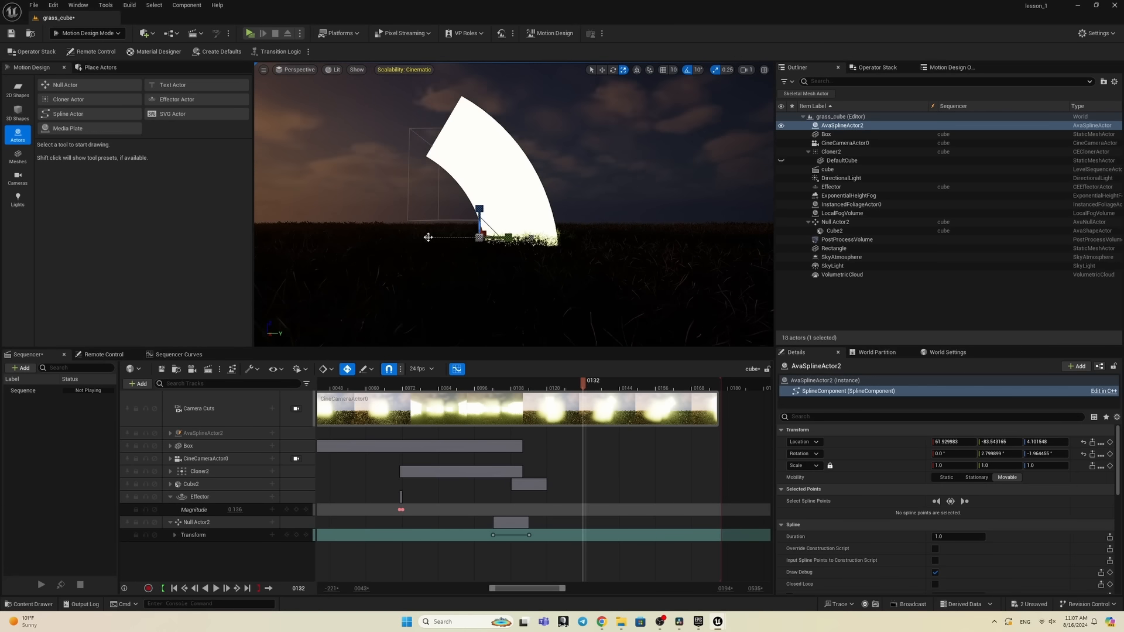
pyautogui.click(428, 237)
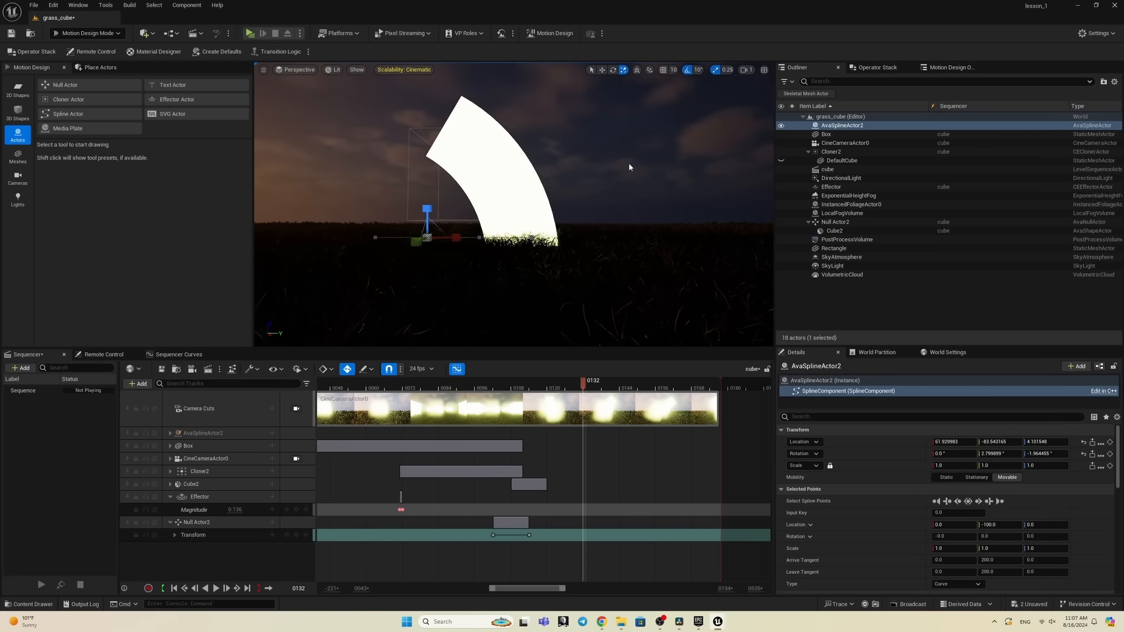
pyautogui.click(603, 70)
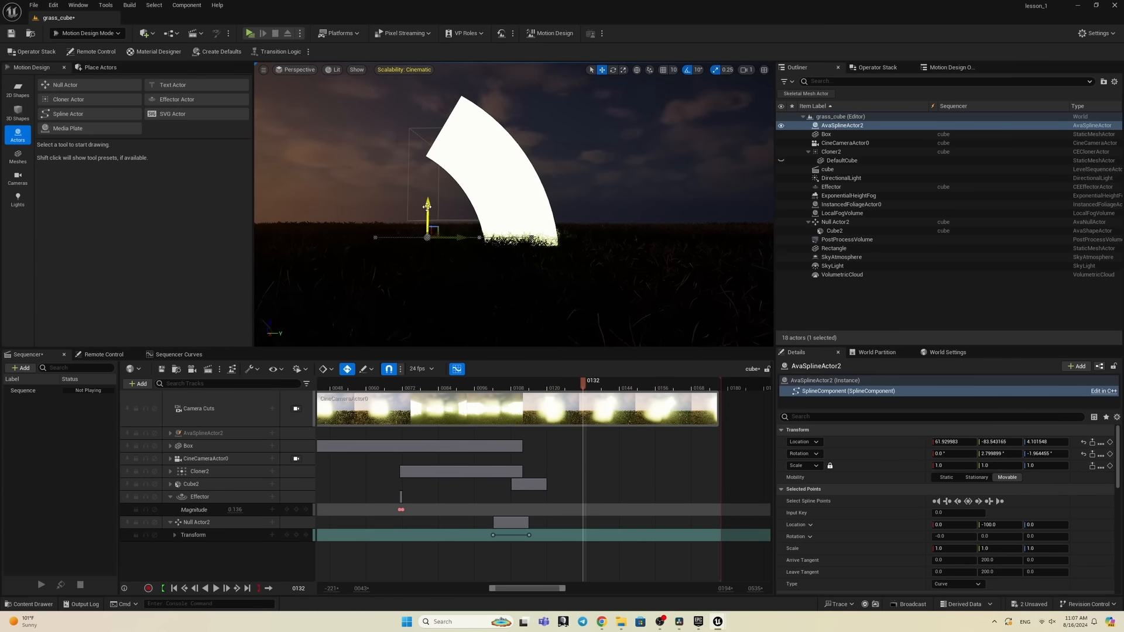
pyautogui.moveTo(428, 206); pyautogui.dragTo(430, 141)
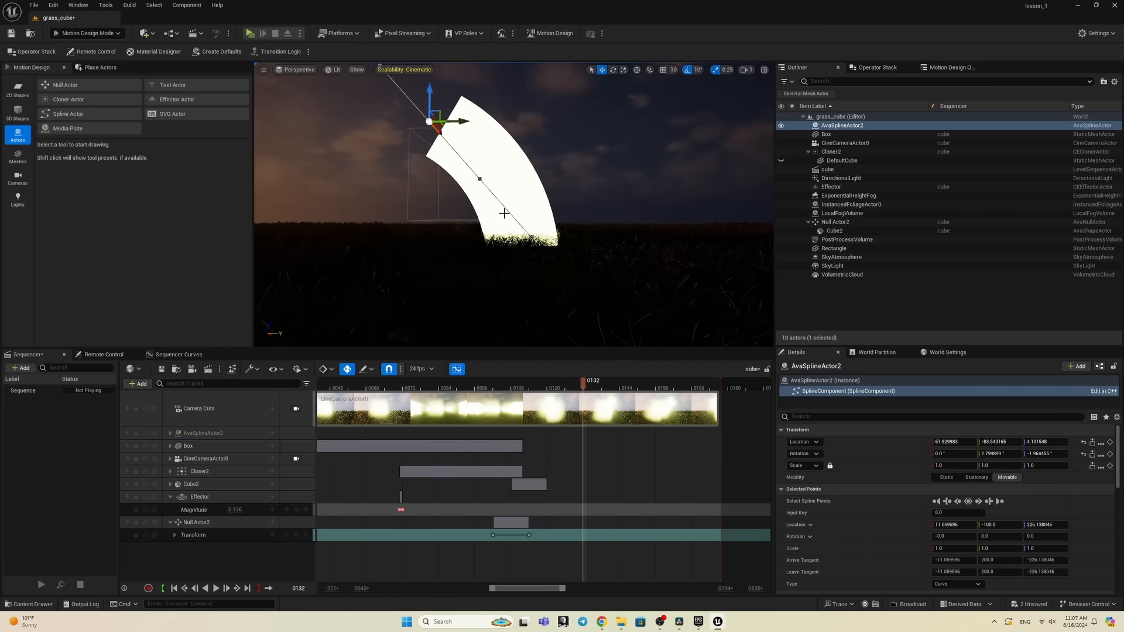
pyautogui.click(1083, 443)
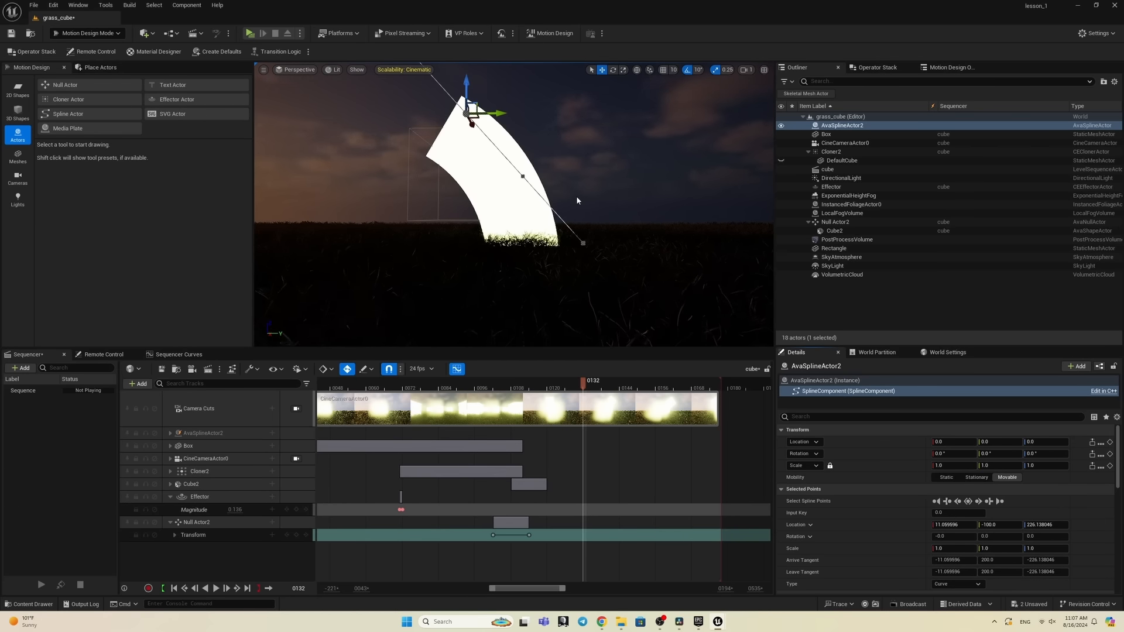
# Step: Set the Y location of the spline's lower end point to 0, and select its upper point
pyautogui.click(843, 125)
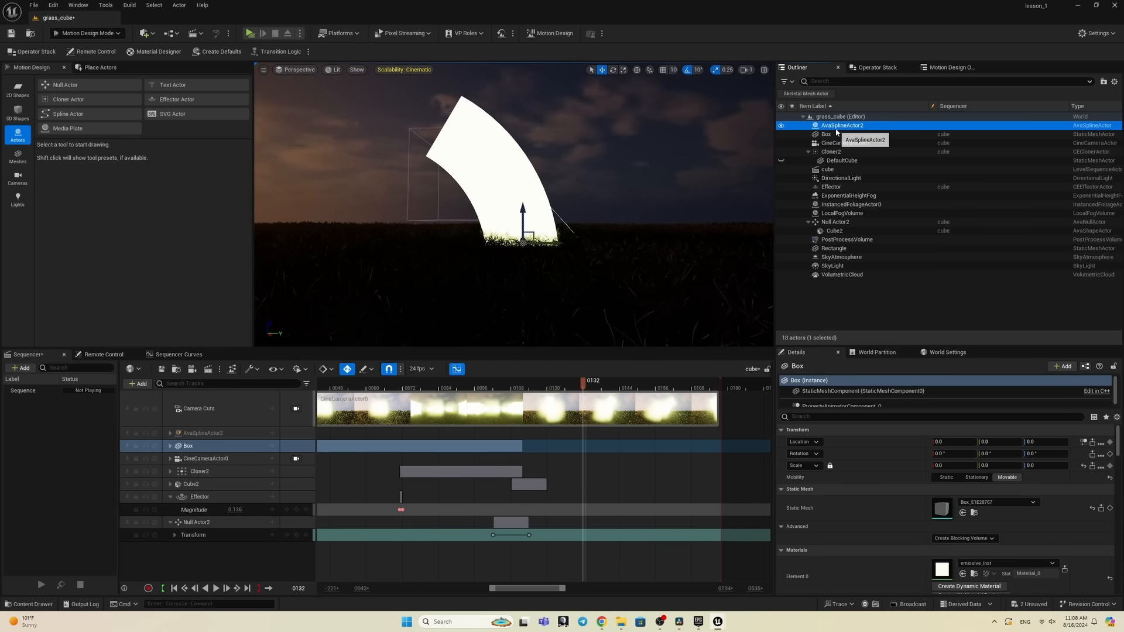
pyautogui.click(582, 244)
pyautogui.click(582, 244)
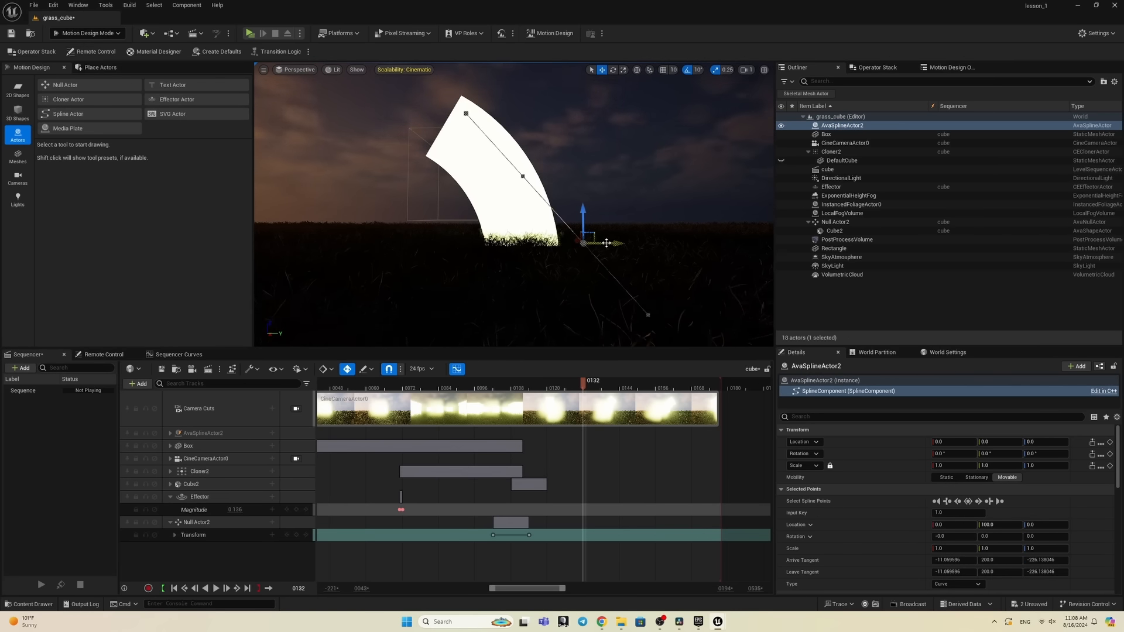
pyautogui.click(1012, 526)
pyautogui.press('Return')
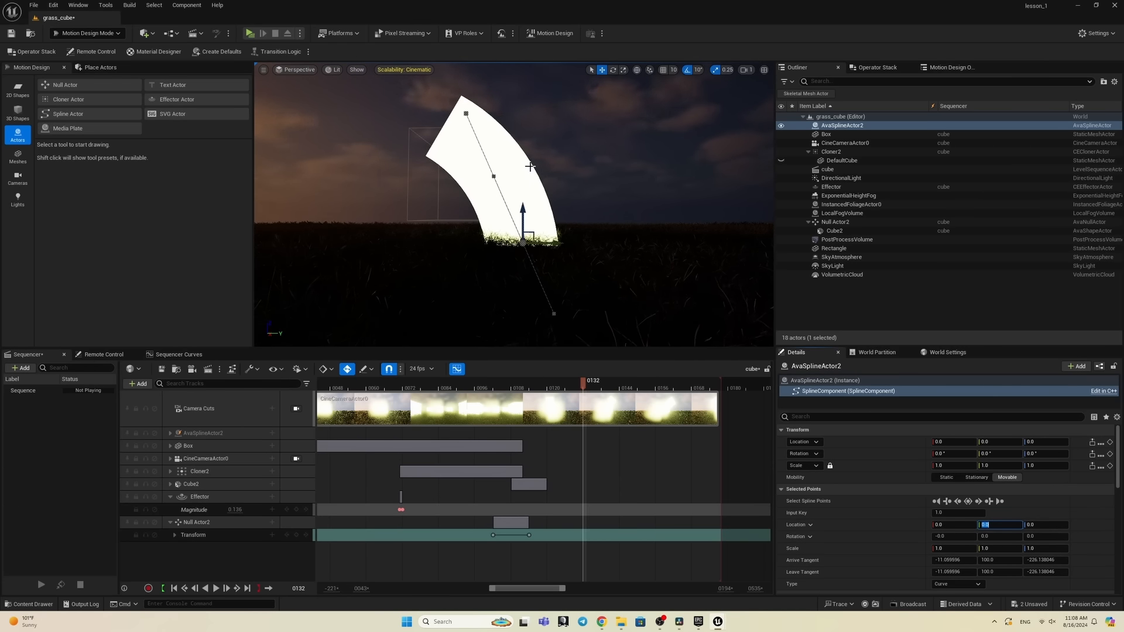
pyautogui.click(467, 114)
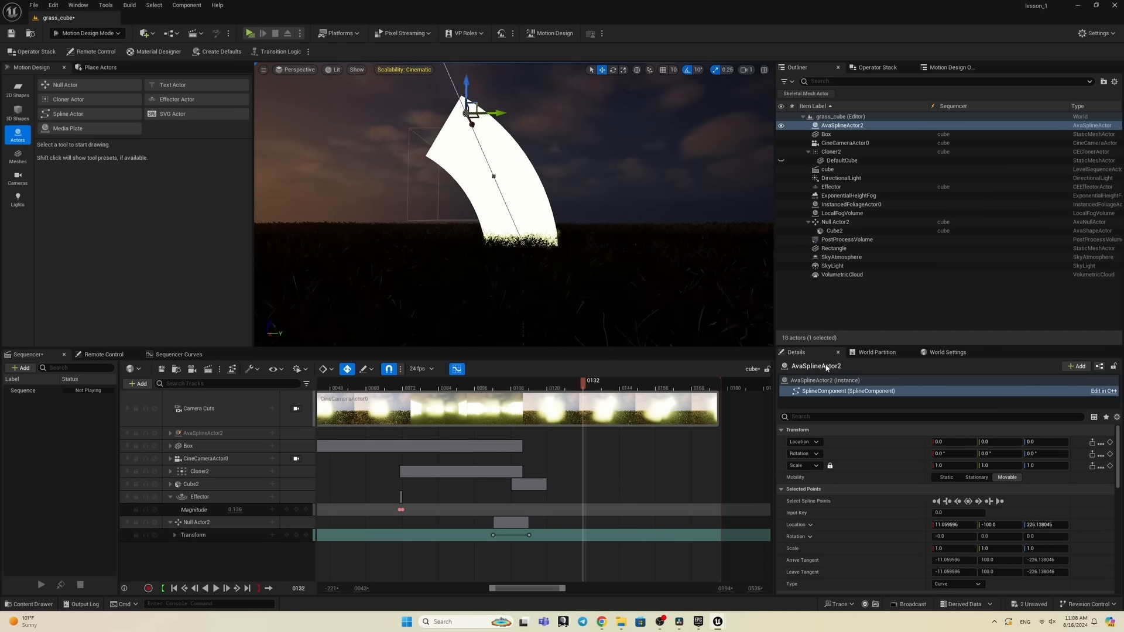
# Step: Set the upper spline point's Y to 0 and Z to 197, and move it to about Y -143 at the bent cube's top
pyautogui.click(1003, 525)
pyautogui.write('0')
pyautogui.press('Return')
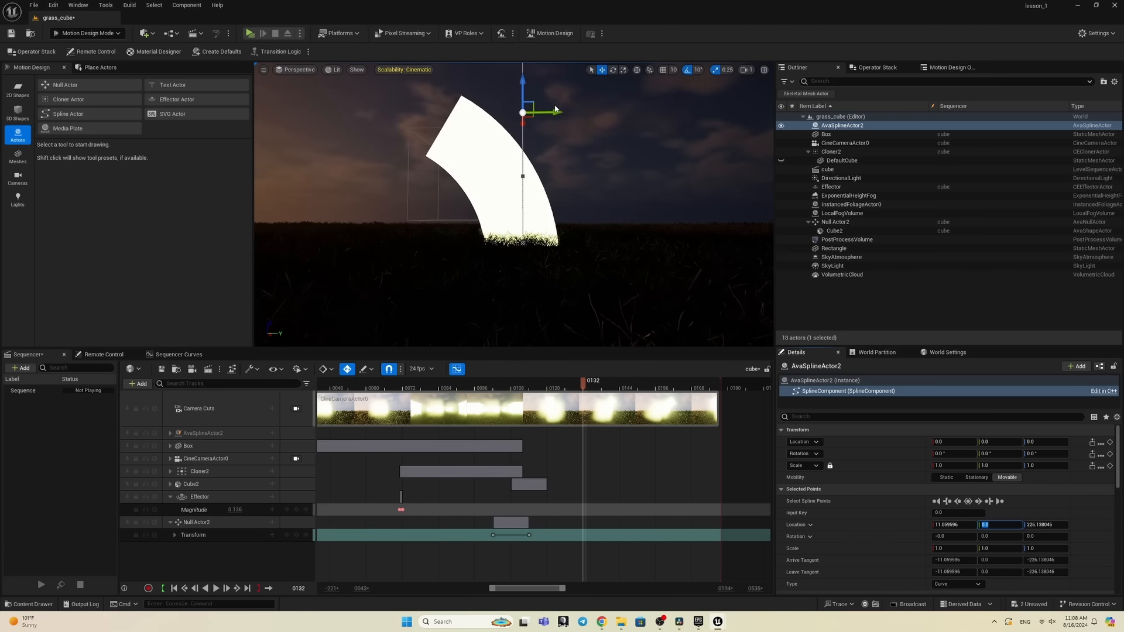
pyautogui.moveTo(1046, 525); pyautogui.dragTo(1043, 525)
pyautogui.moveTo(546, 125); pyautogui.dragTo(547, 128)
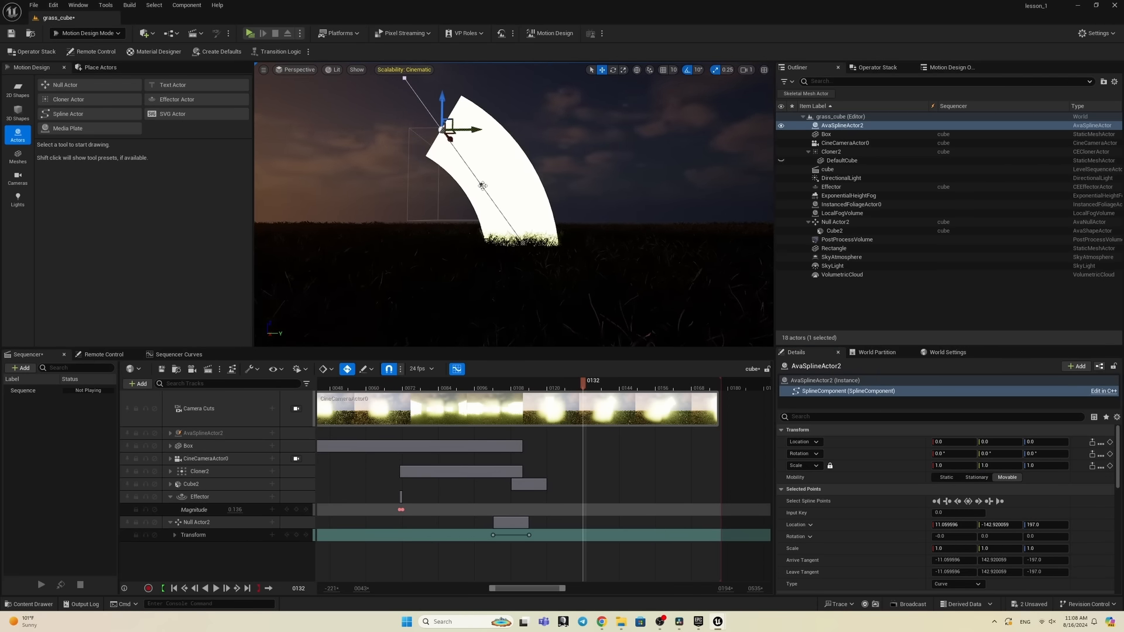
# Step: Shape the tangents of the upper and lower spline points so the curve follows the middle of the bent cube
pyautogui.moveTo(485, 157); pyautogui.dragTo(499, 96)
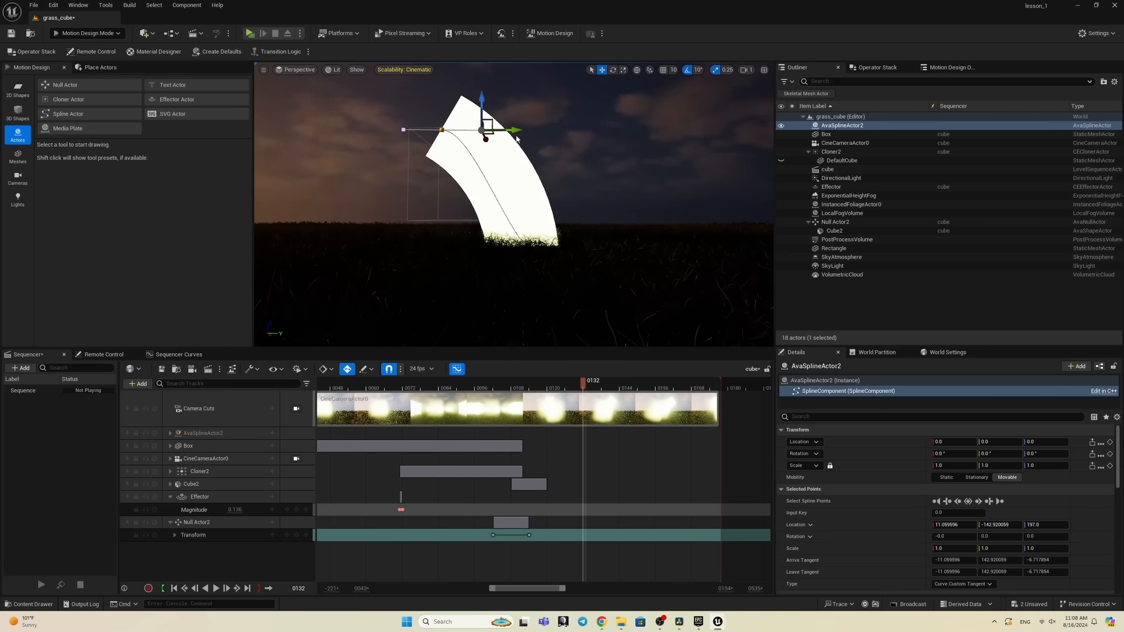
pyautogui.moveTo(517, 139); pyautogui.dragTo(577, 133)
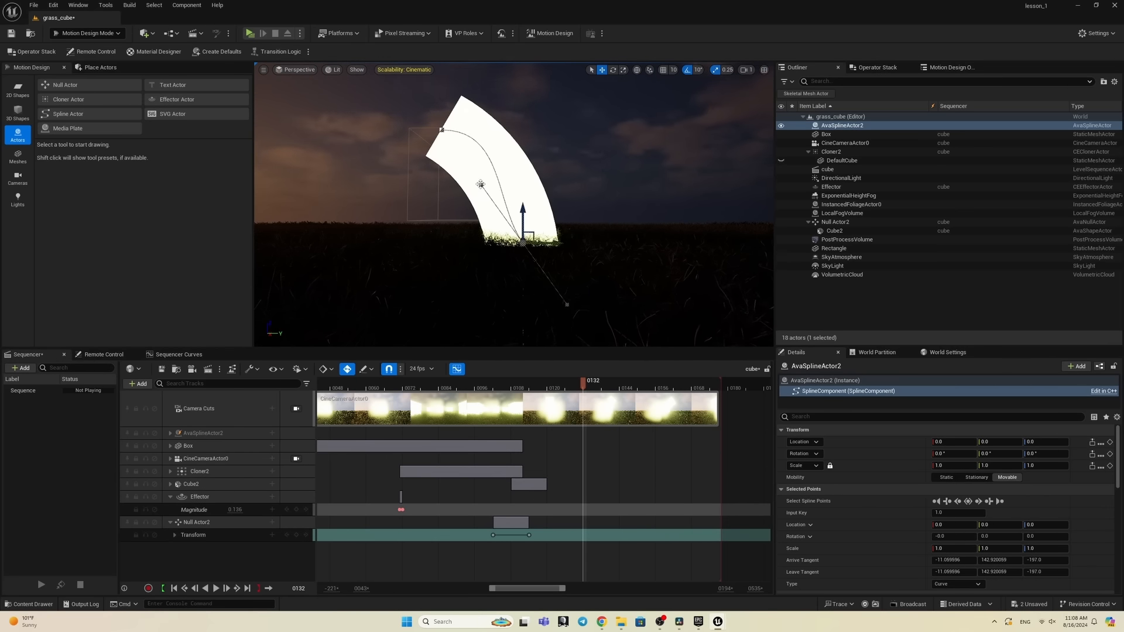
pyautogui.click(480, 184)
pyautogui.moveTo(511, 184); pyautogui.dragTo(553, 185)
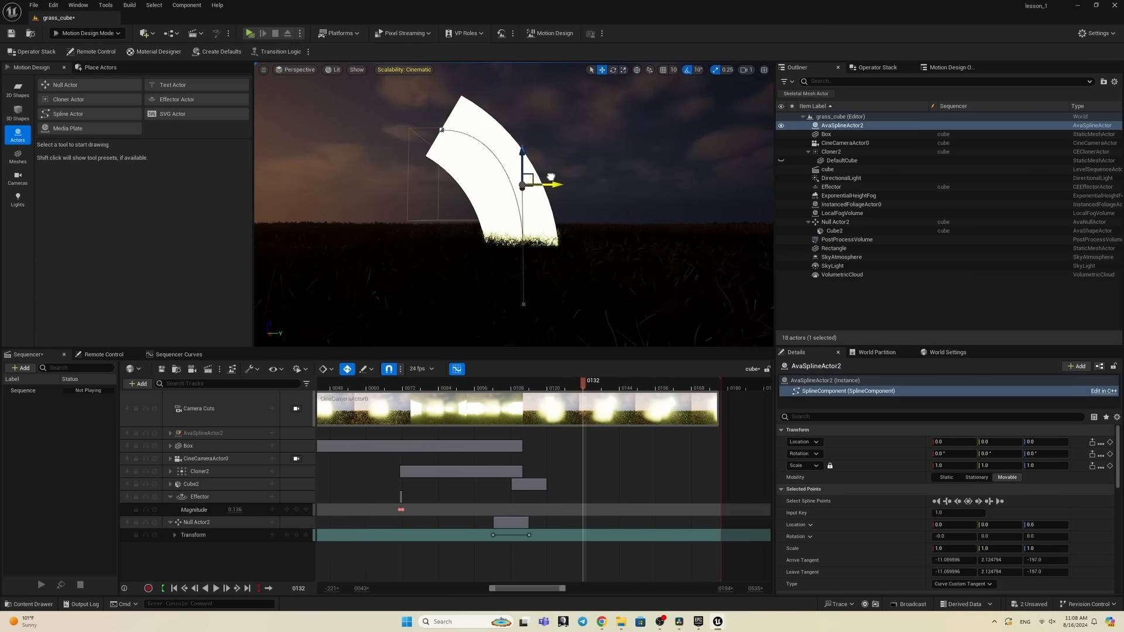
pyautogui.click(443, 130)
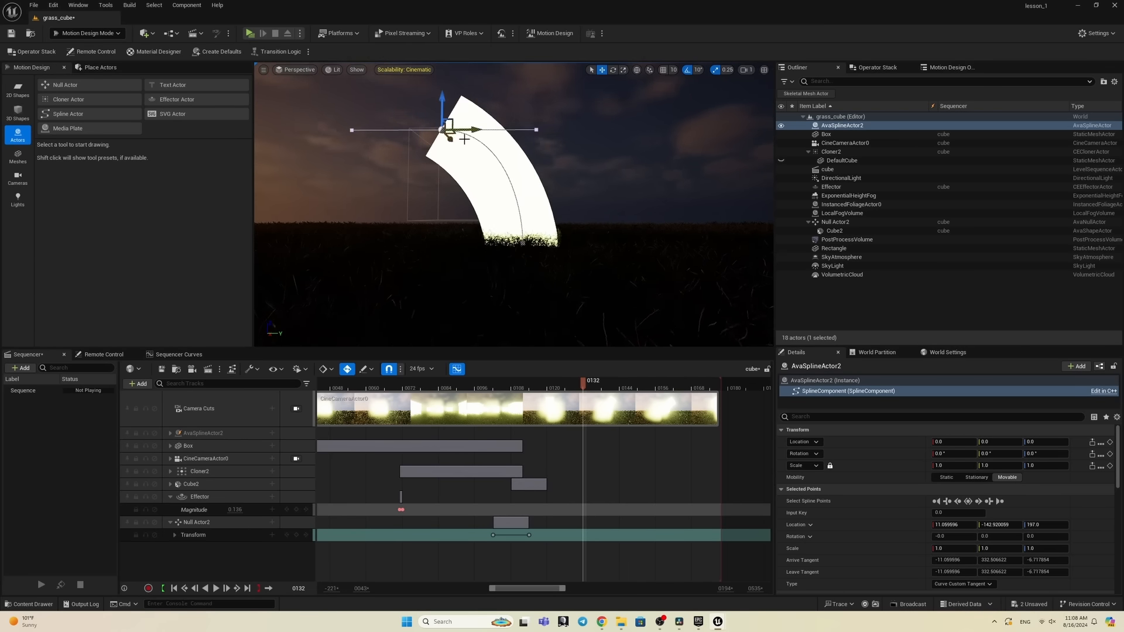
pyautogui.click(537, 129)
pyautogui.moveTo(565, 130); pyautogui.dragTo(531, 137)
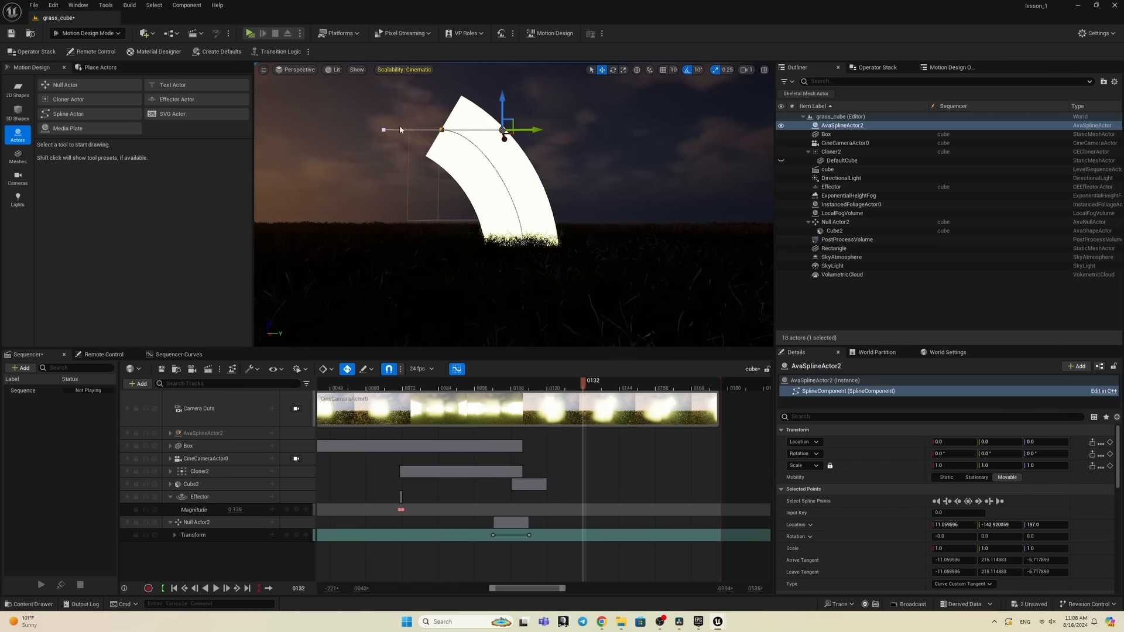
# Step: Extend the spline past its upper point with points at about Y -429, Z 197 and X 428, Y -487, Z 120
pyautogui.click(444, 131)
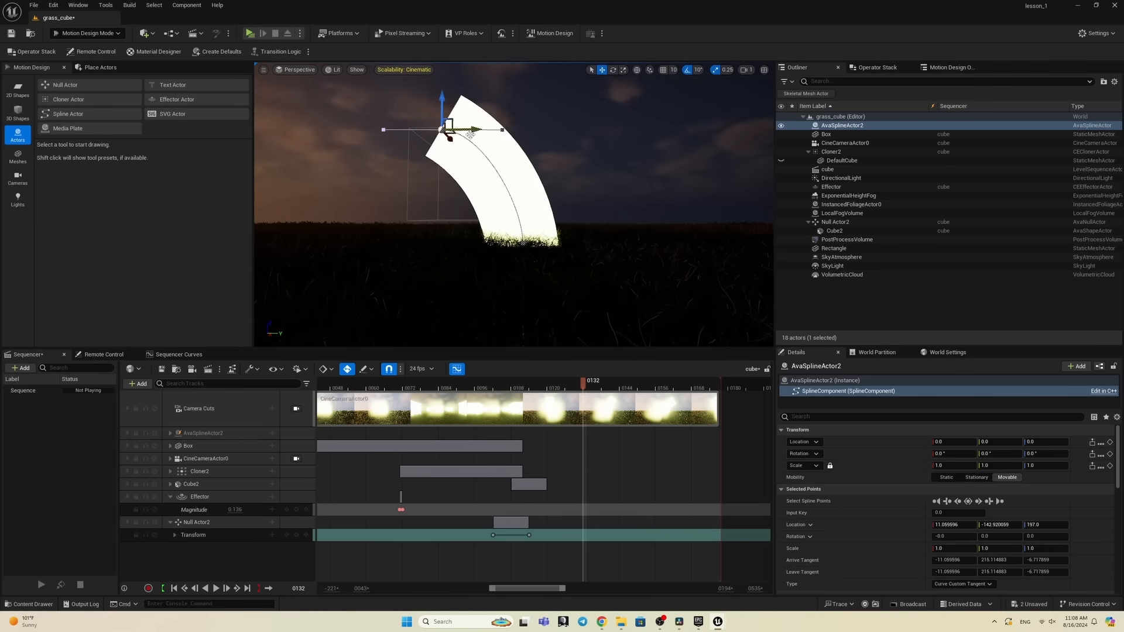
pyautogui.moveTo(475, 132); pyautogui.dragTo(315, 125)
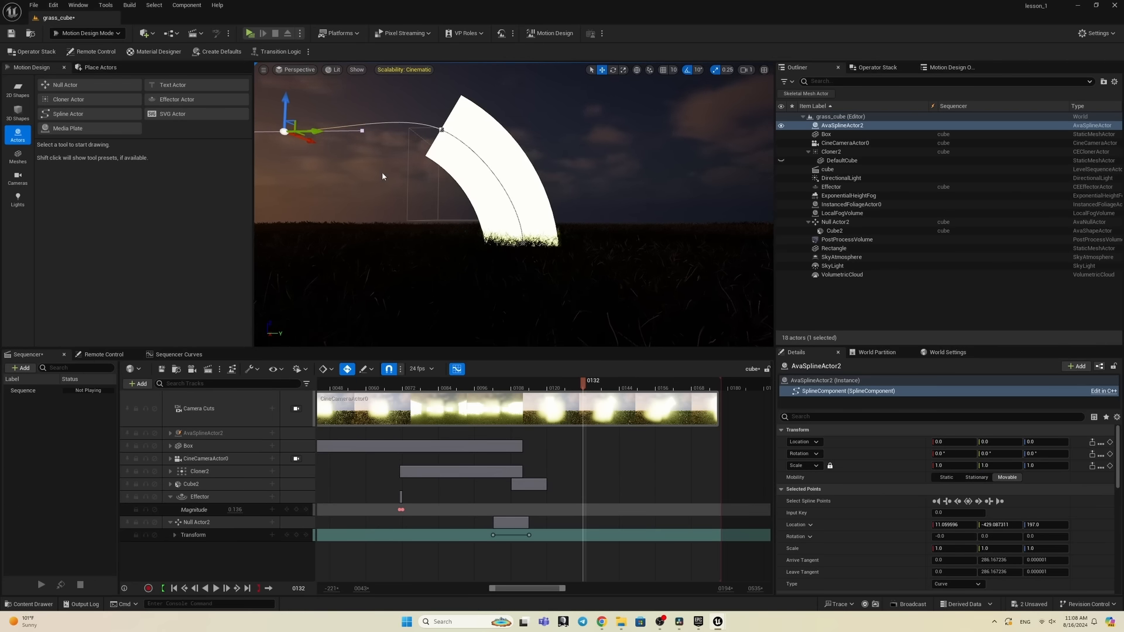
pyautogui.moveTo(392, 174)
pyautogui.mouseDown(button='right')
pyautogui.moveTo(415, 188)
pyautogui.moveTo(381, 162)
pyautogui.mouseUp(button='right')
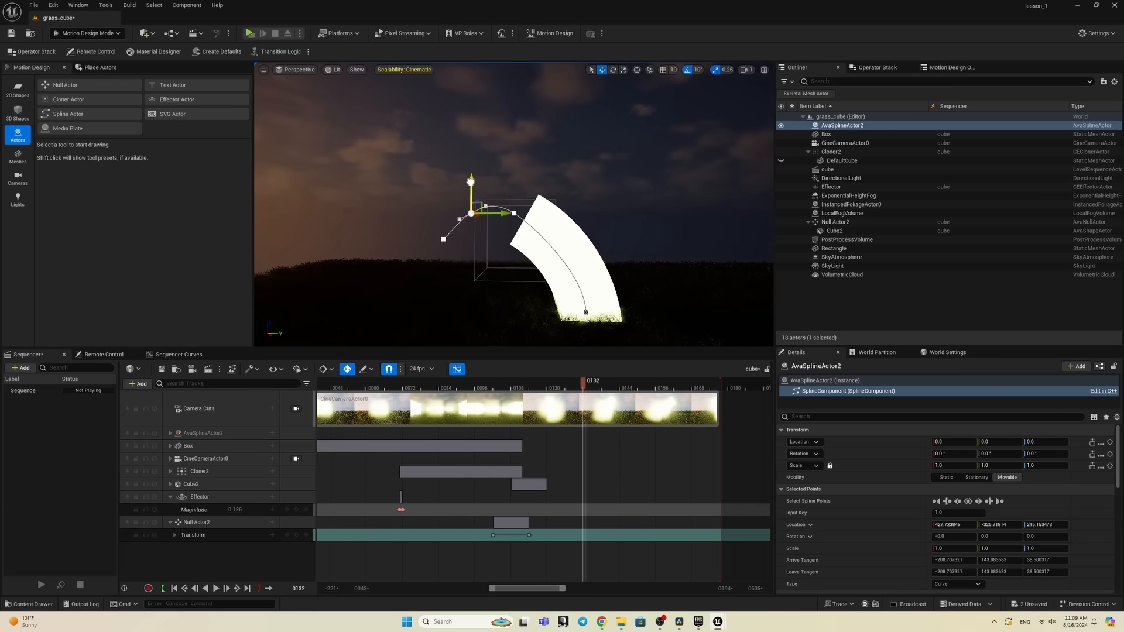
pyautogui.moveTo(470, 179); pyautogui.dragTo(471, 184)
pyautogui.moveTo(515, 180); pyautogui.dragTo(482, 204, button='right')
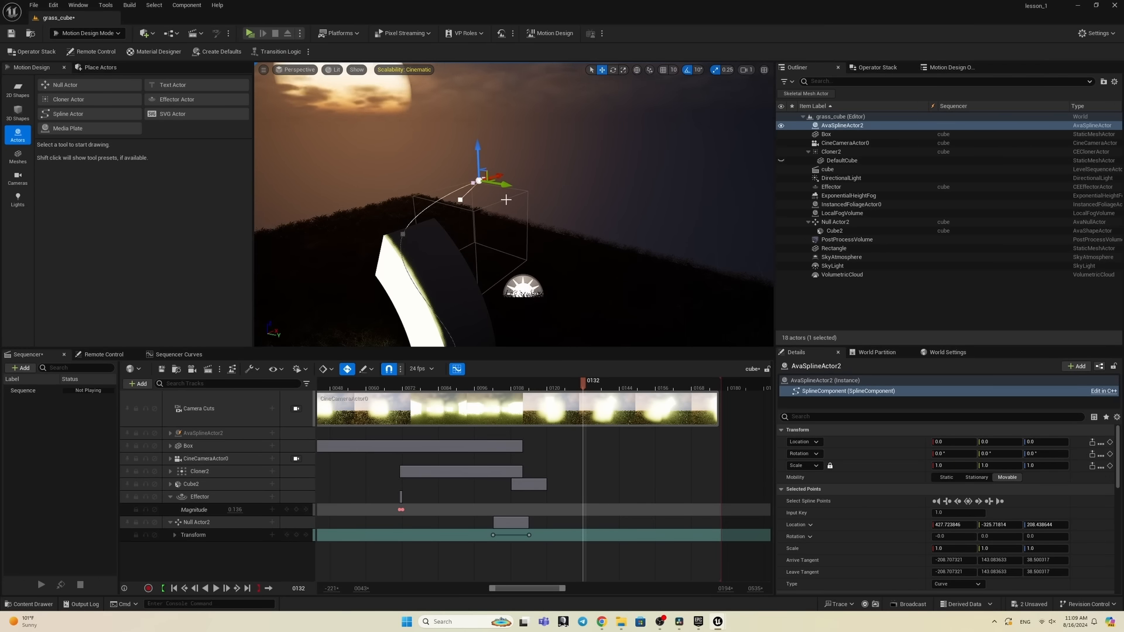
pyautogui.hotkey('ctrl', 'z')
pyautogui.hotkey('ctrl', 'z')
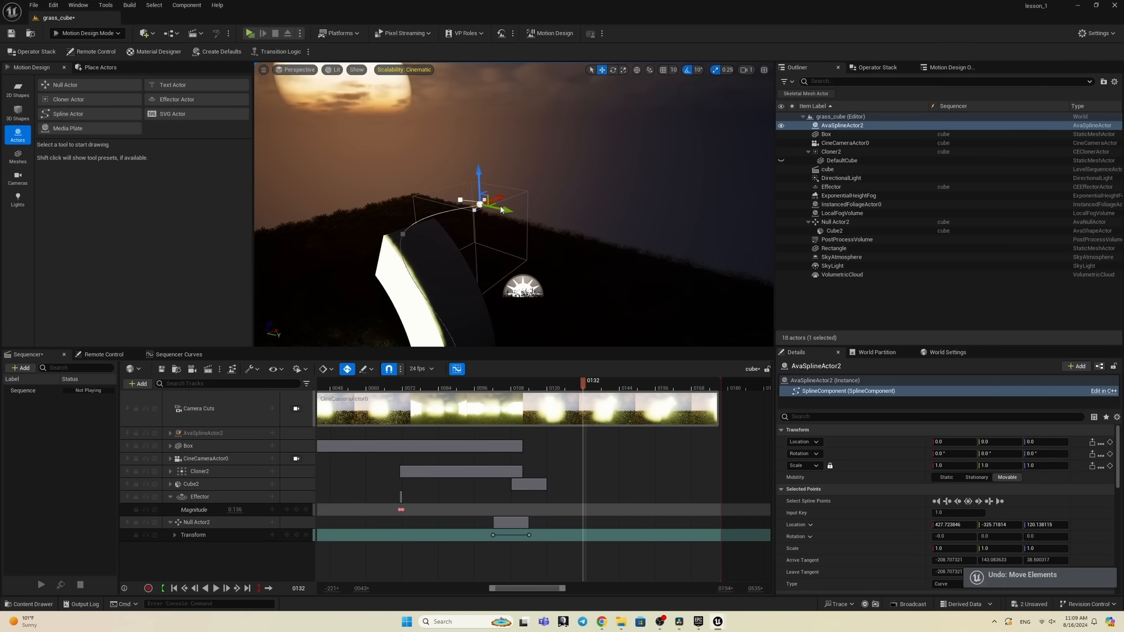
pyautogui.moveTo(478, 201); pyautogui.dragTo(530, 238)
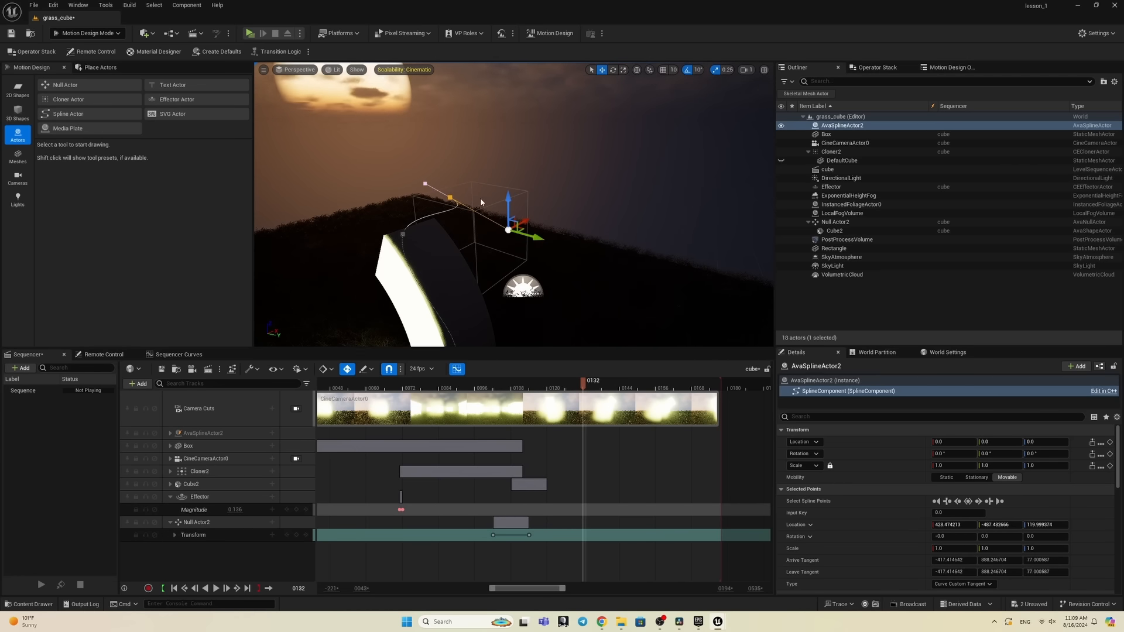
# Step: Add a spline point at about X 428, Y -129, Z 120 behind the cube, and raise the point before it
pyautogui.click(450, 198)
pyautogui.keyDown('alt'); pyautogui.moveTo(476, 194); pyautogui.dragTo(409, 212); pyautogui.keyUp('alt')
pyautogui.press('a')
pyautogui.moveTo(422, 217)
pyautogui.mouseDown(button='right')
pyautogui.moveTo(515, 220)
pyautogui.moveTo(440, 223)
pyautogui.mouseUp(button='right')
pyautogui.click(427, 198)
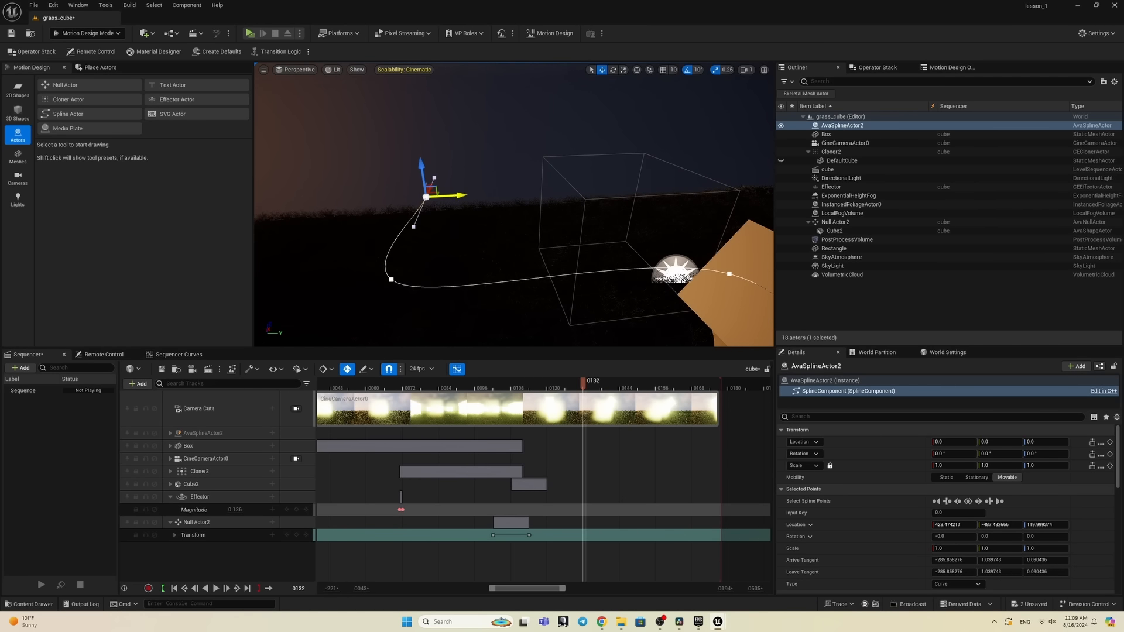
pyautogui.moveTo(436, 196); pyautogui.dragTo(568, 204)
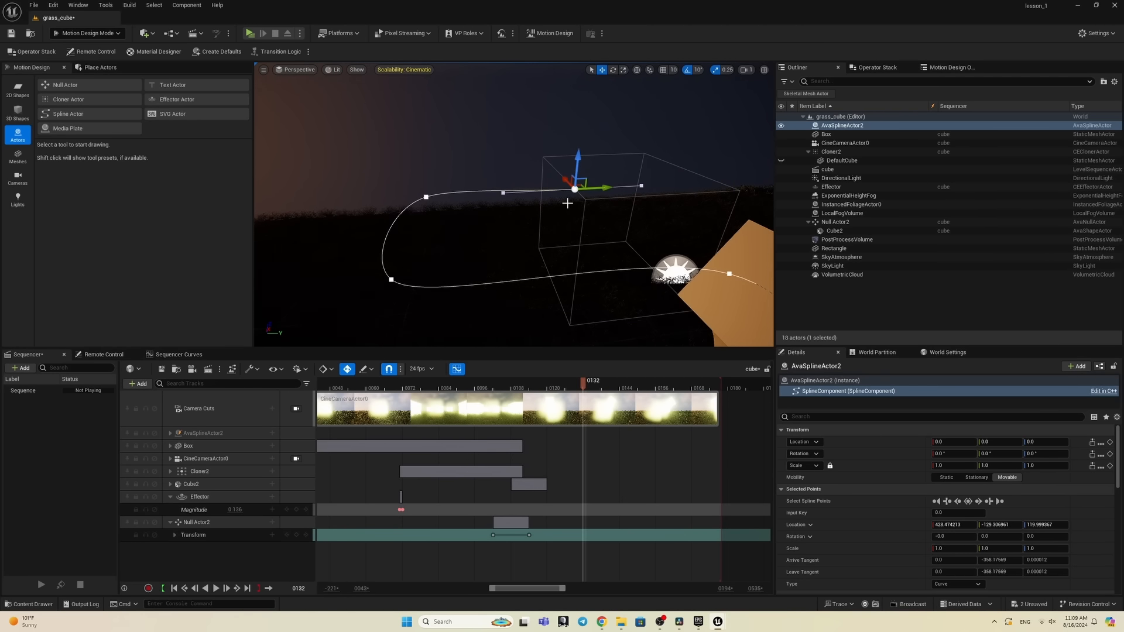
pyautogui.moveTo(422, 164); pyautogui.dragTo(425, 136)
# Step: Extend the spline with a point at about Y 288, and move the point before it to about X 307, Z 86
pyautogui.click(573, 189)
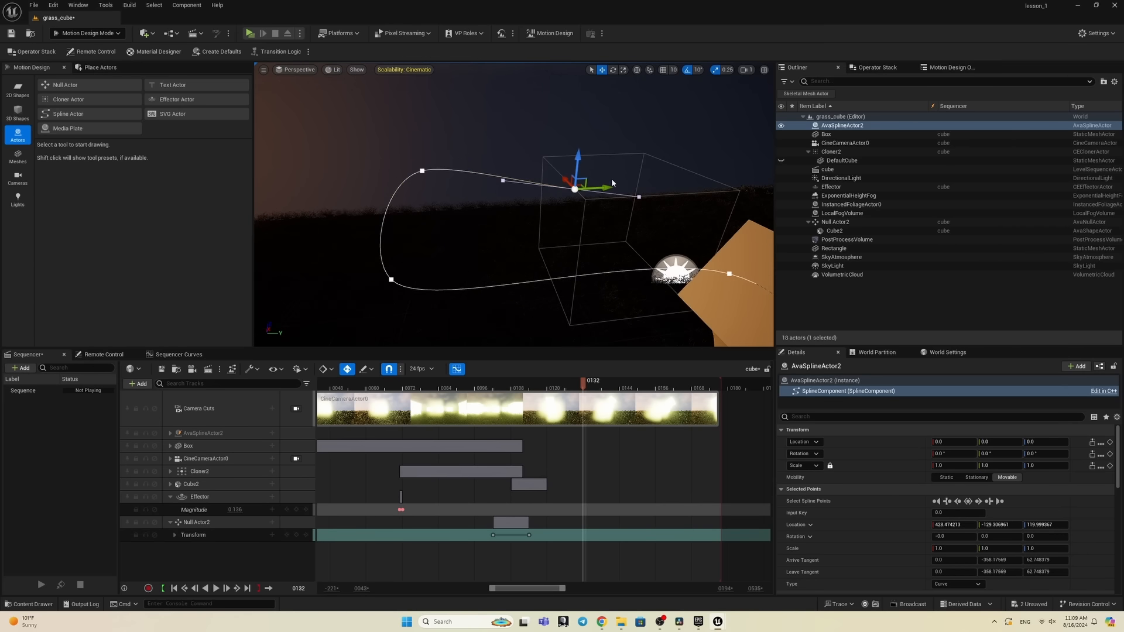
pyautogui.scroll(-5, 594, 249)
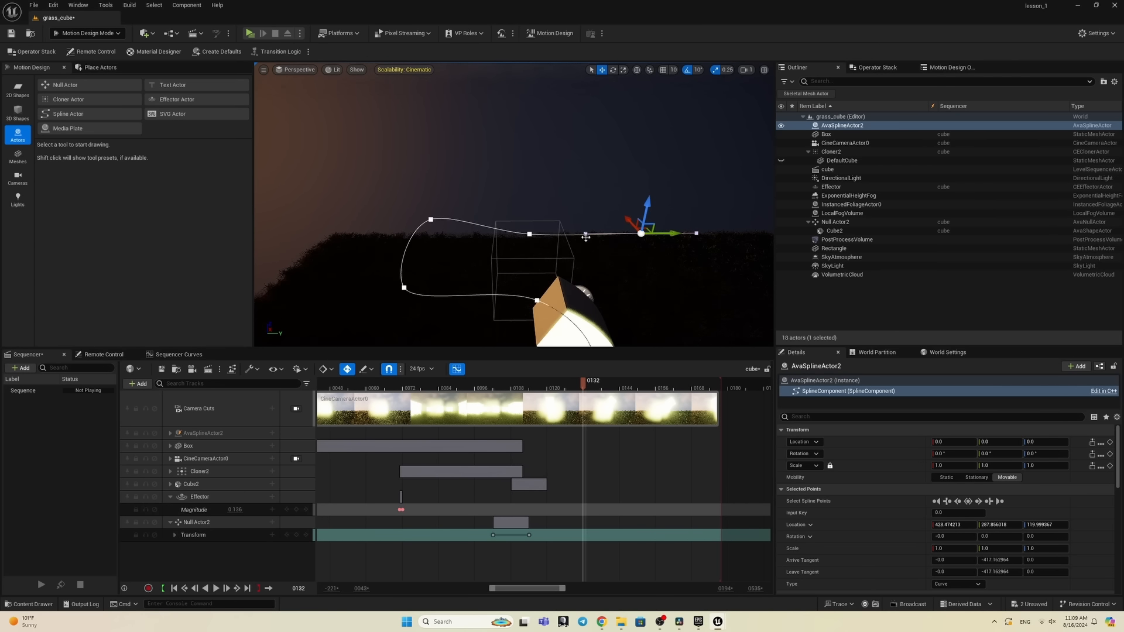
pyautogui.moveTo(531, 204); pyautogui.dragTo(525, 239)
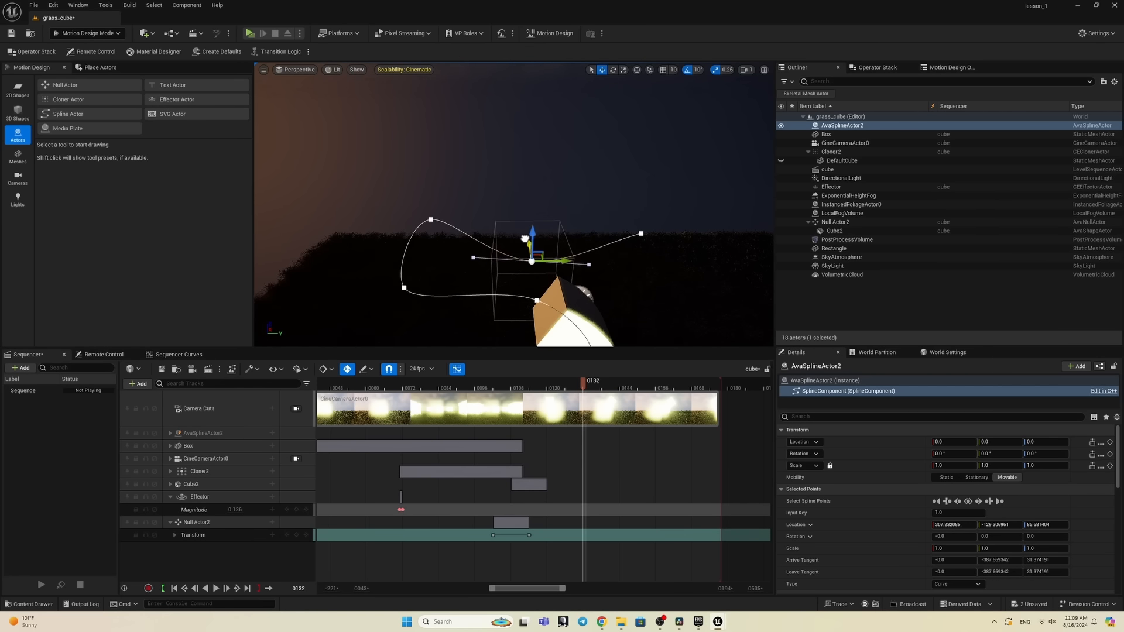
# Step: Add a spline point at about X 23, Y 288, Z 120, and extend the spline to an end point at about Y 831
pyautogui.click(640, 234)
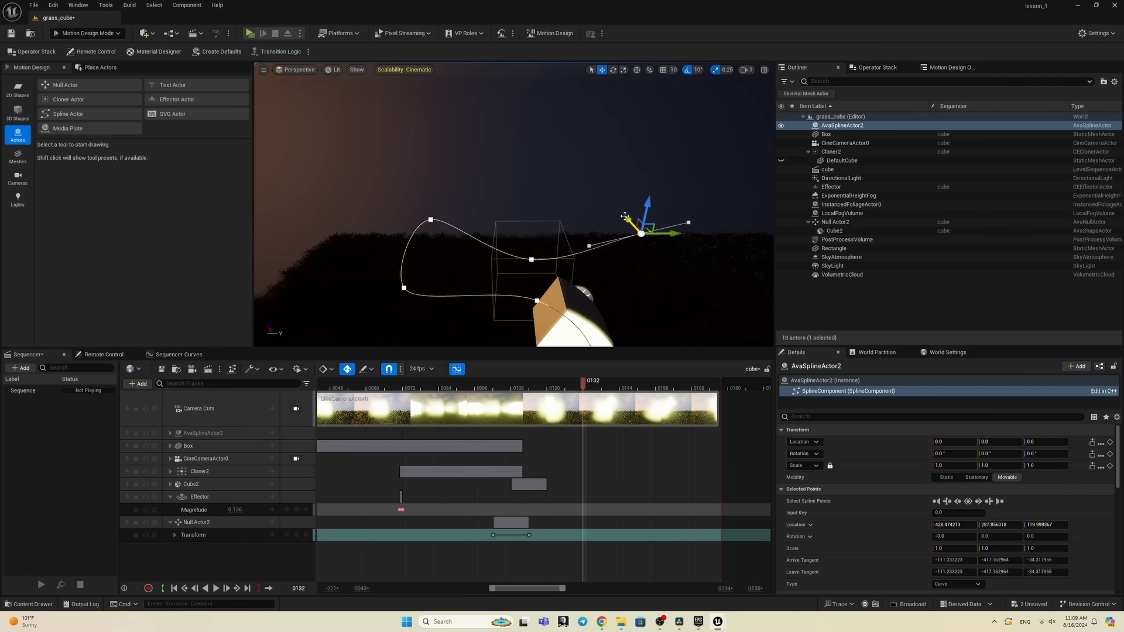
pyautogui.keyDown('alt'); pyautogui.moveTo(625, 216); pyautogui.dragTo(652, 270); pyautogui.keyUp('alt')
pyautogui.moveTo(638, 299)
pyautogui.mouseDown(button='right')
pyautogui.moveTo(637, 252)
pyautogui.moveTo(637, 298)
pyautogui.mouseUp(button='right')
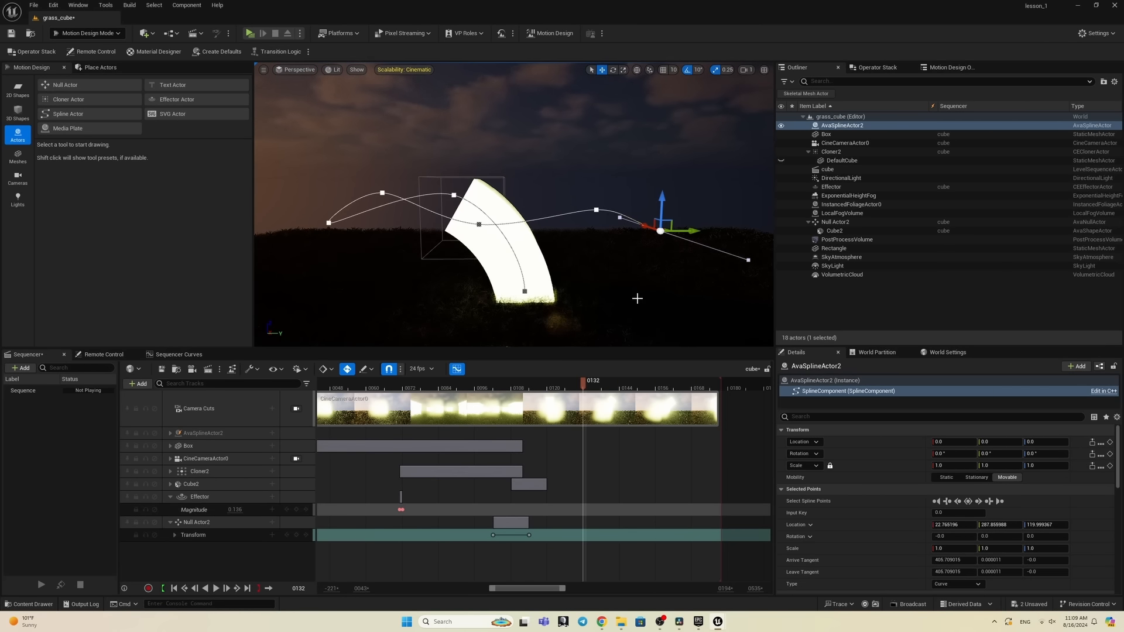
pyautogui.moveTo(691, 231); pyautogui.dragTo(770, 231)
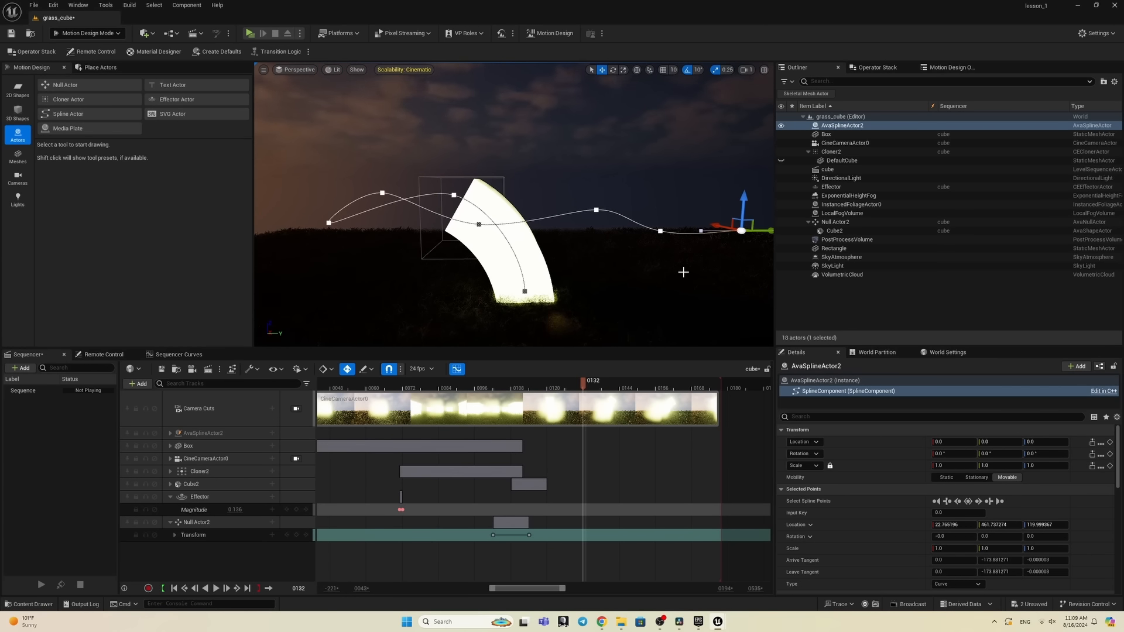
pyautogui.moveTo(684, 272)
pyautogui.mouseDown(button='right')
pyautogui.moveTo(684, 258)
pyautogui.moveTo(685, 275)
pyautogui.mouseUp(button='right')
pyautogui.moveTo(678, 309); pyautogui.dragTo(771, 308)
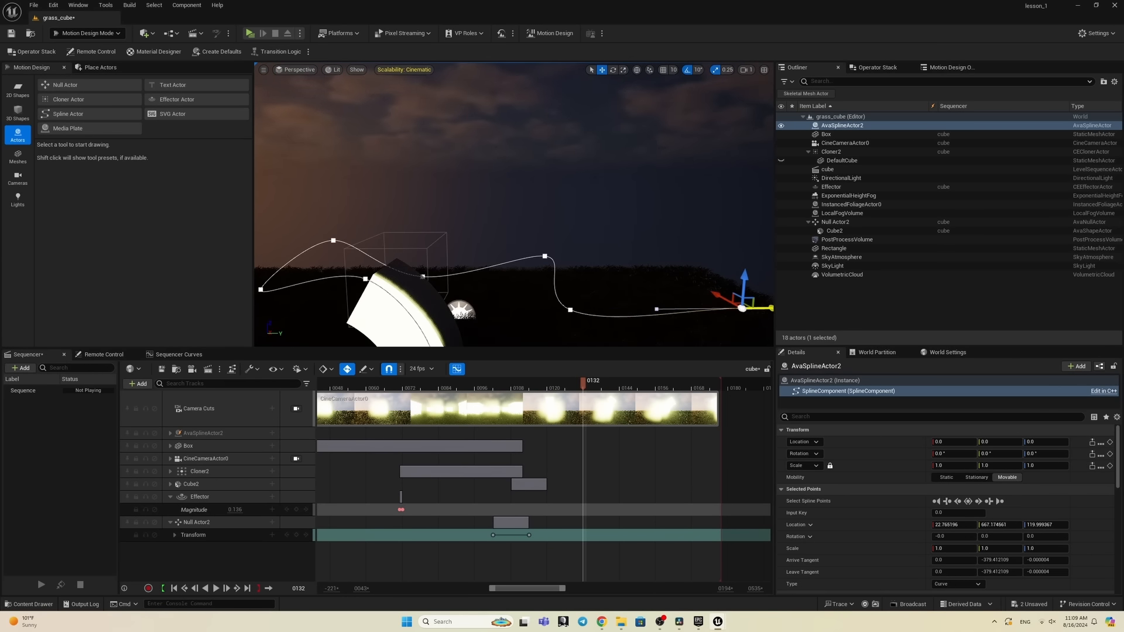
pyautogui.press('s')
pyautogui.moveTo(518, 243); pyautogui.dragTo(498, 245, button='right')
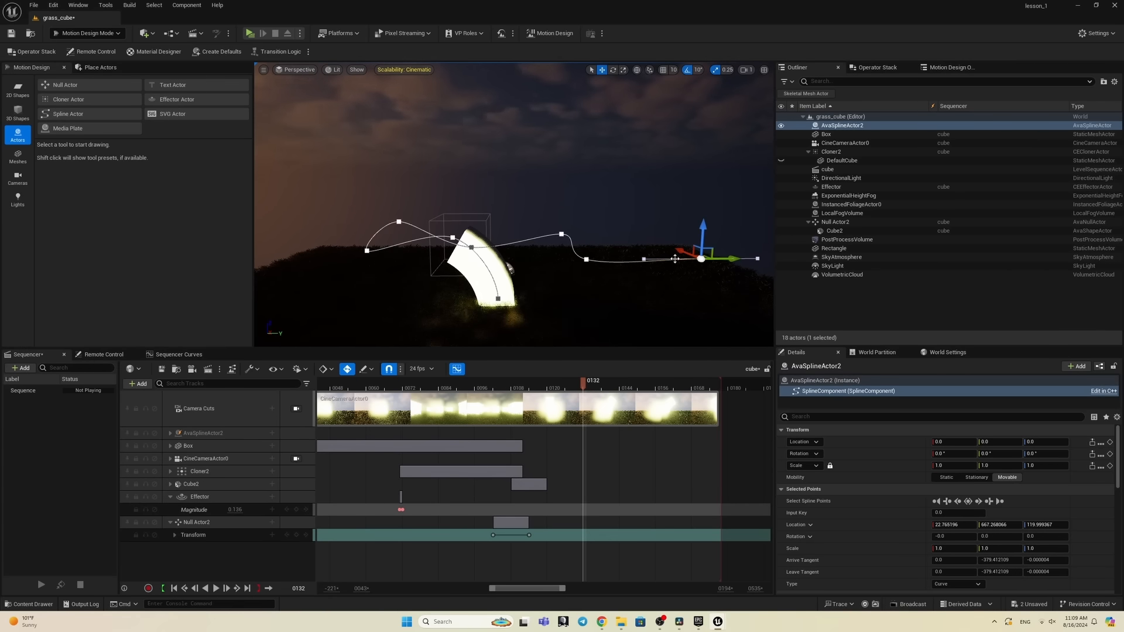
pyautogui.moveTo(725, 259); pyautogui.dragTo(774, 259)
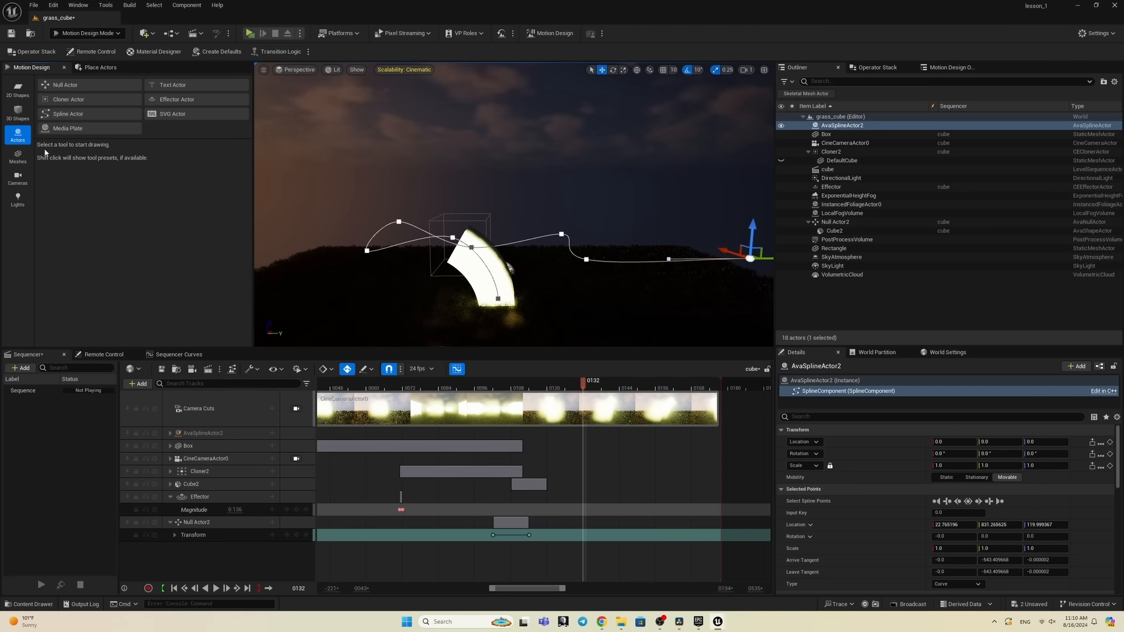
# Step: Draw a 2D rectangle in front of the bent cube, and set its mesh size to 100 by 100 with free proportions
pyautogui.click(18, 90)
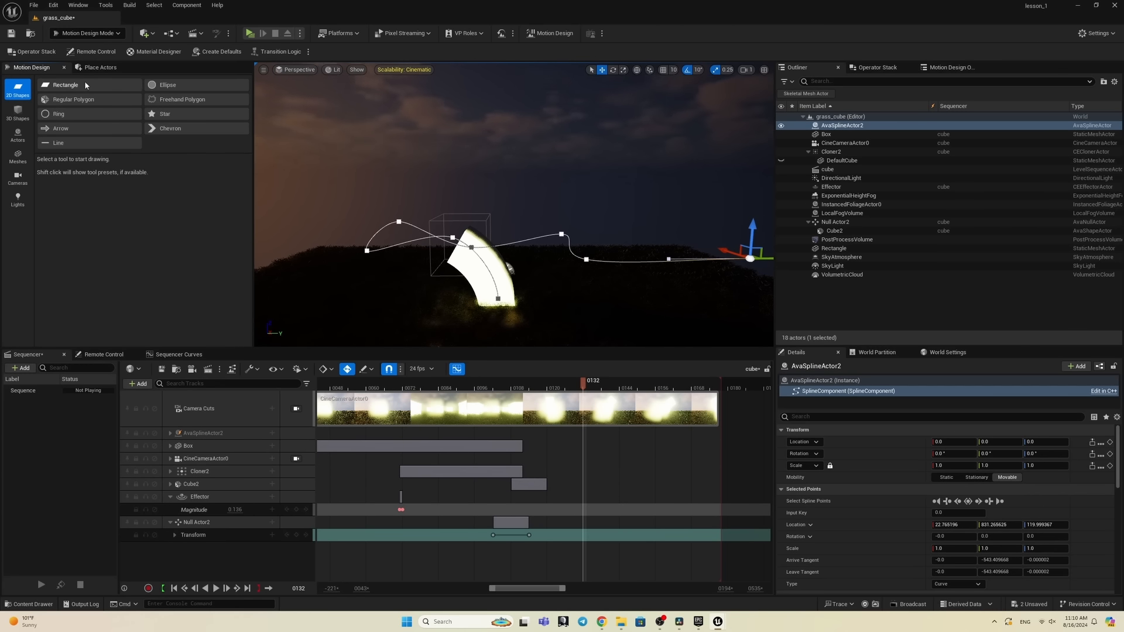
pyautogui.click(86, 85)
pyautogui.moveTo(470, 305); pyautogui.dragTo(515, 258)
pyautogui.scroll(-5, 1000, 523)
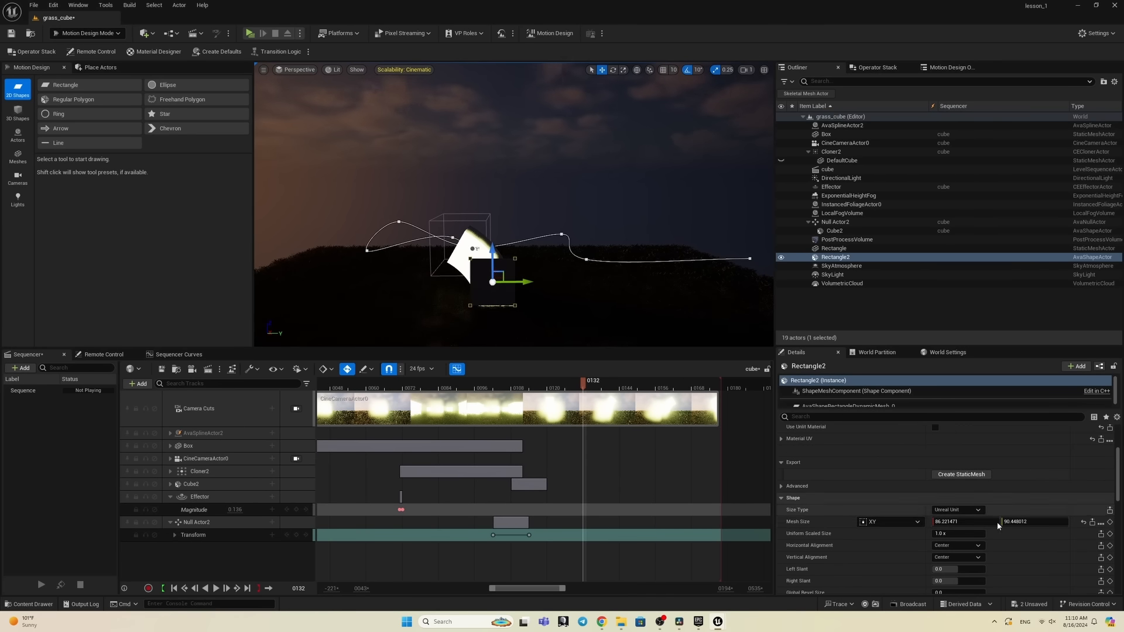
pyautogui.click(916, 523)
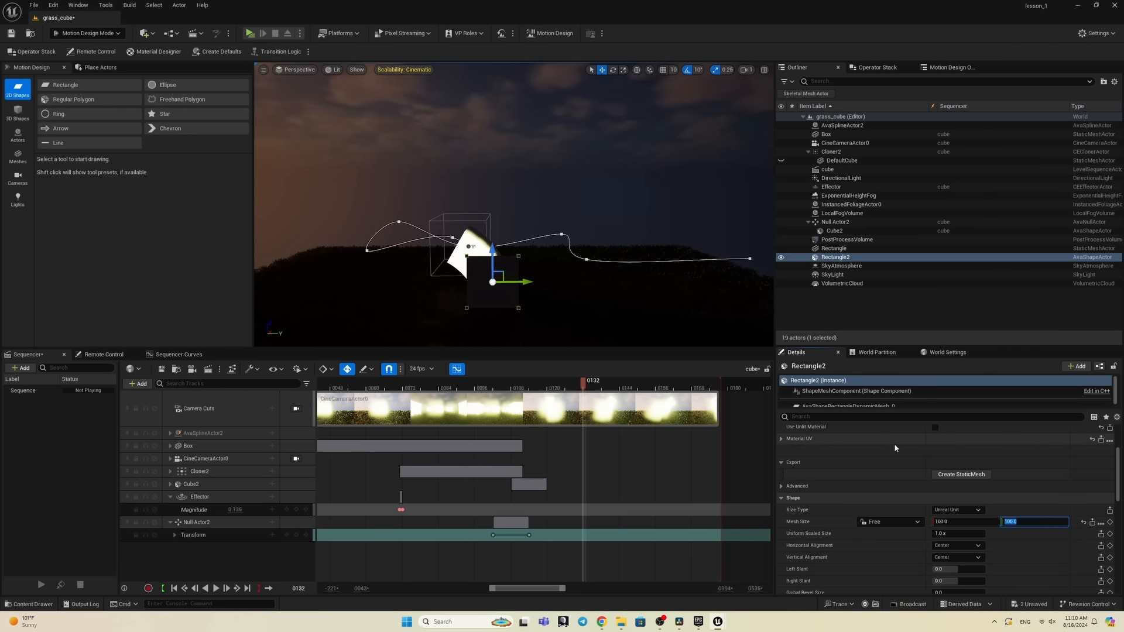
pyautogui.click(1024, 506)
# Step: Switch the rectangle's material type to Asset, assign the emissive_inst material, and reset its location and rotation to 0
pyautogui.scroll(3, 1024, 500)
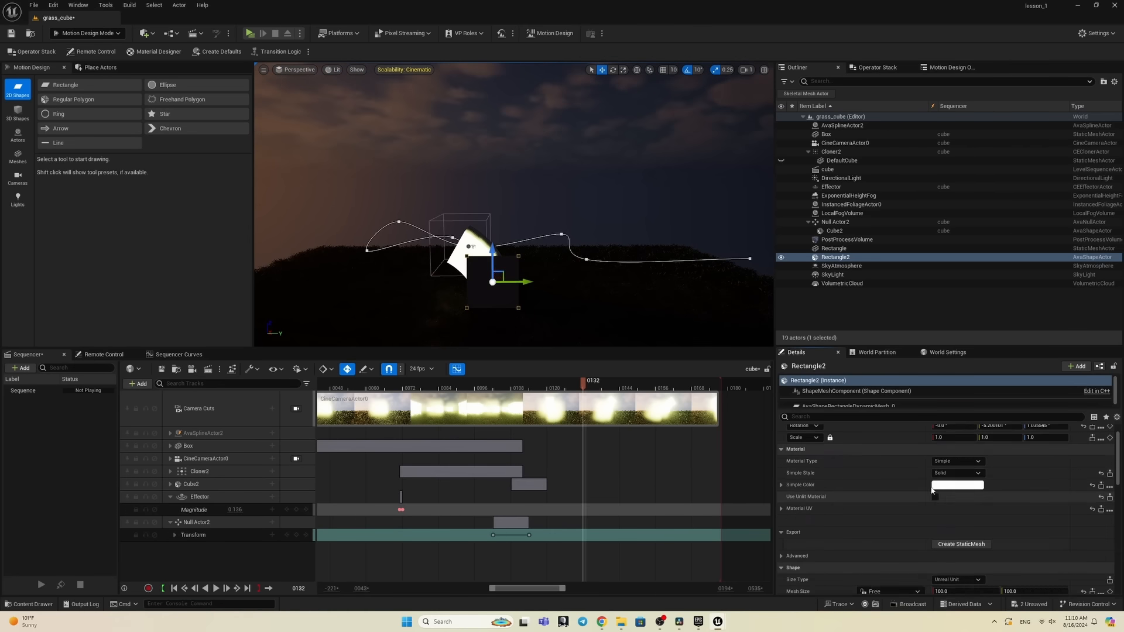
pyautogui.click(958, 490)
pyautogui.click(942, 498)
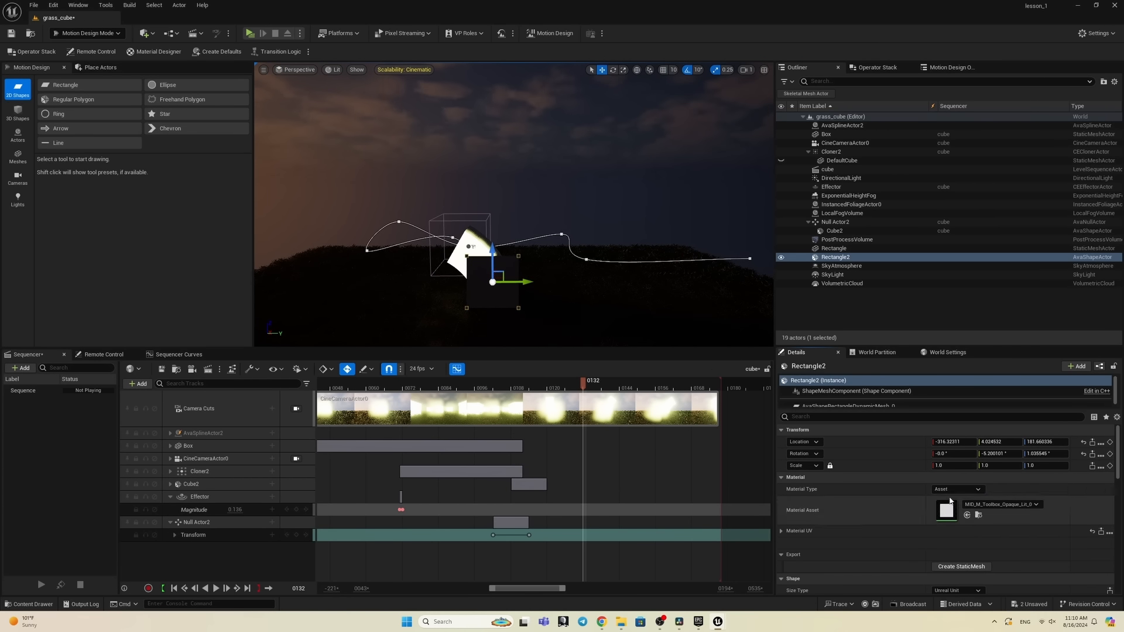
pyautogui.click(20, 608)
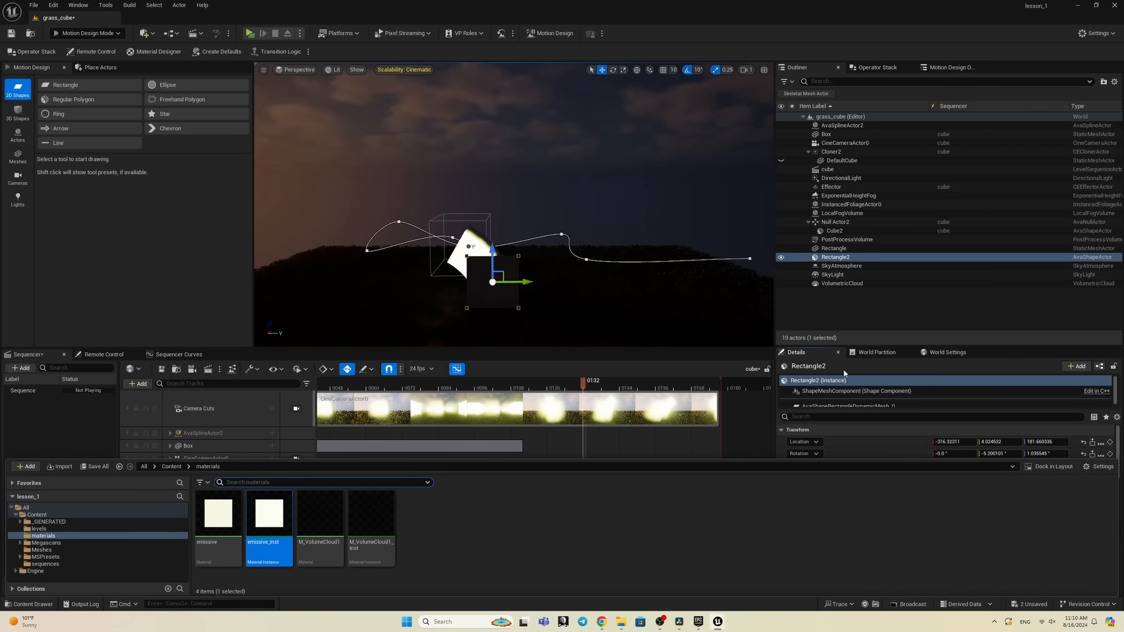
pyautogui.click(861, 257)
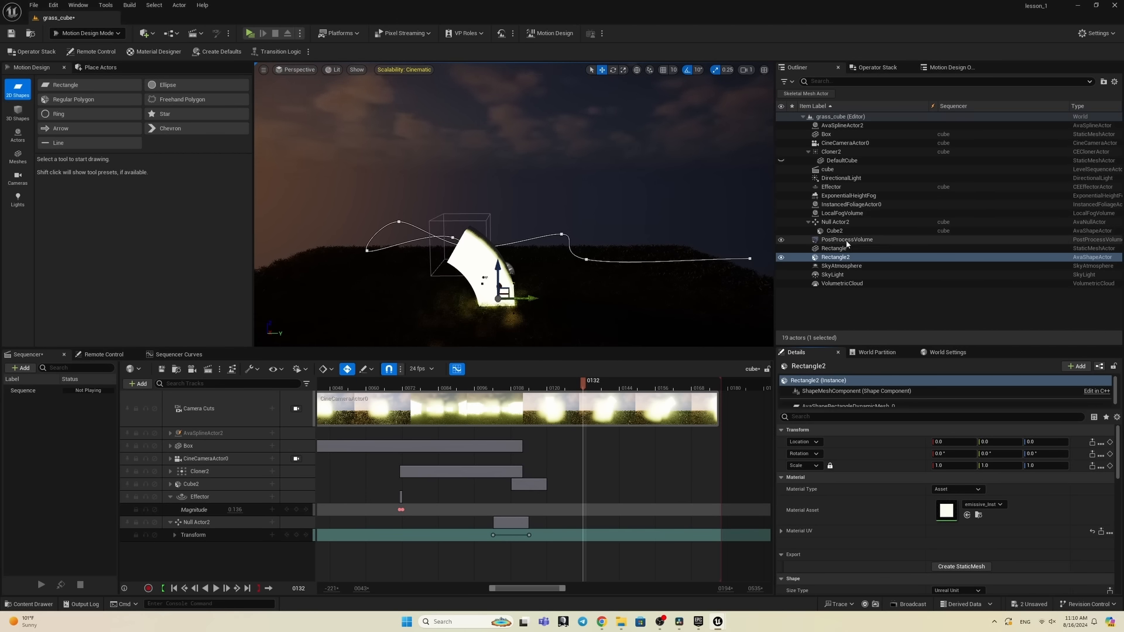
# Step: Hide Null Actor2 with its cube, and select the Rectangle2 shape at the base of the spline
pyautogui.click(838, 223)
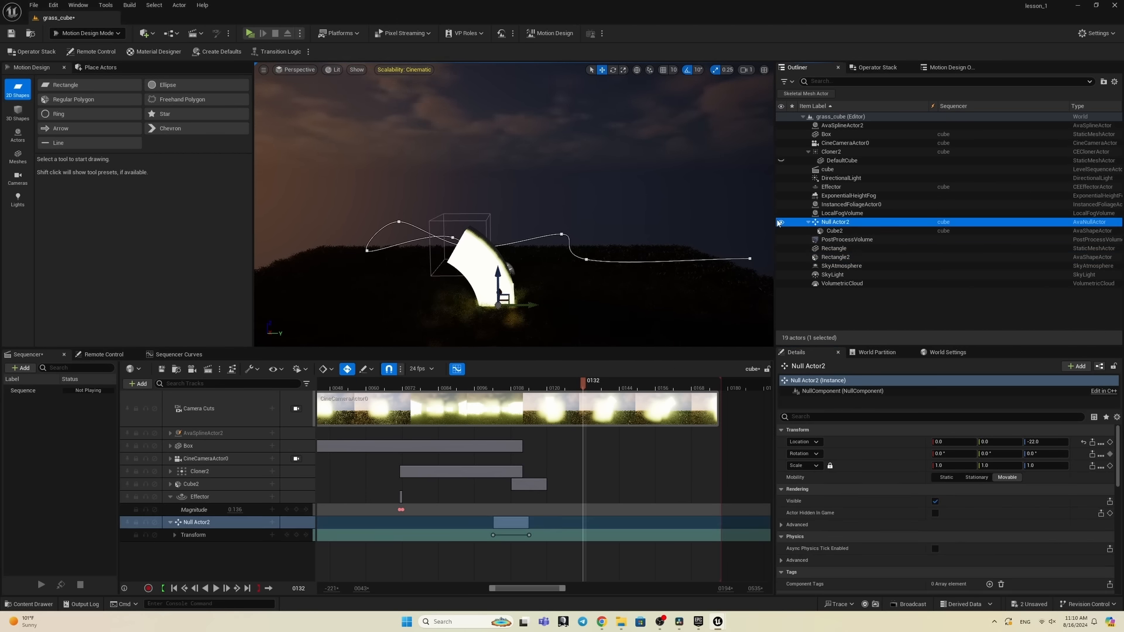
pyautogui.click(781, 222)
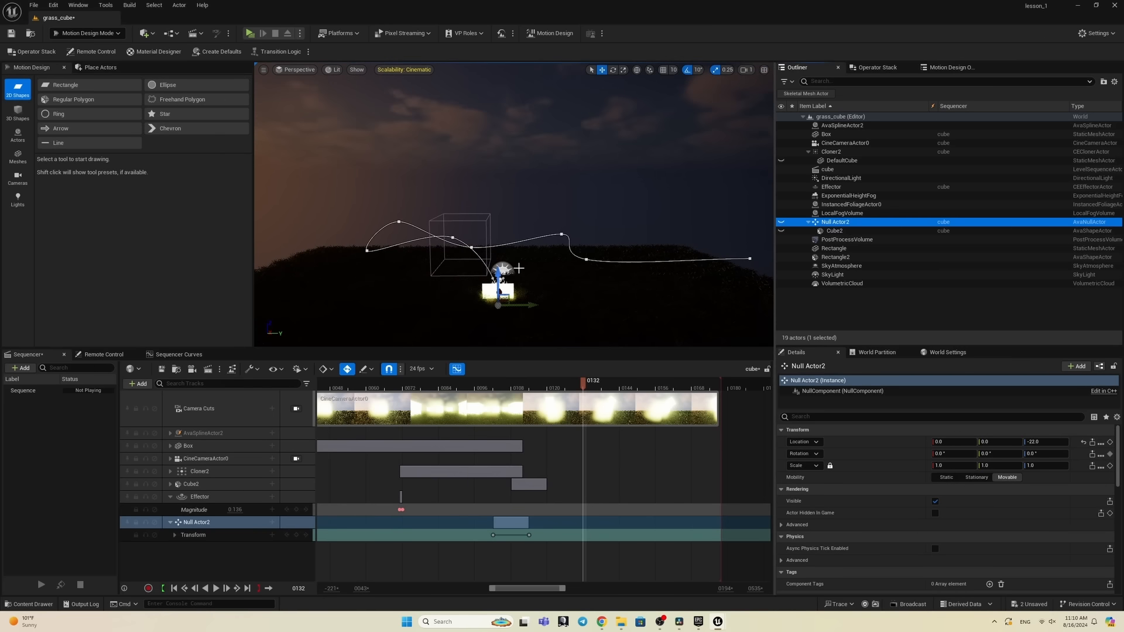
pyautogui.moveTo(519, 269); pyautogui.dragTo(519, 267, button='right')
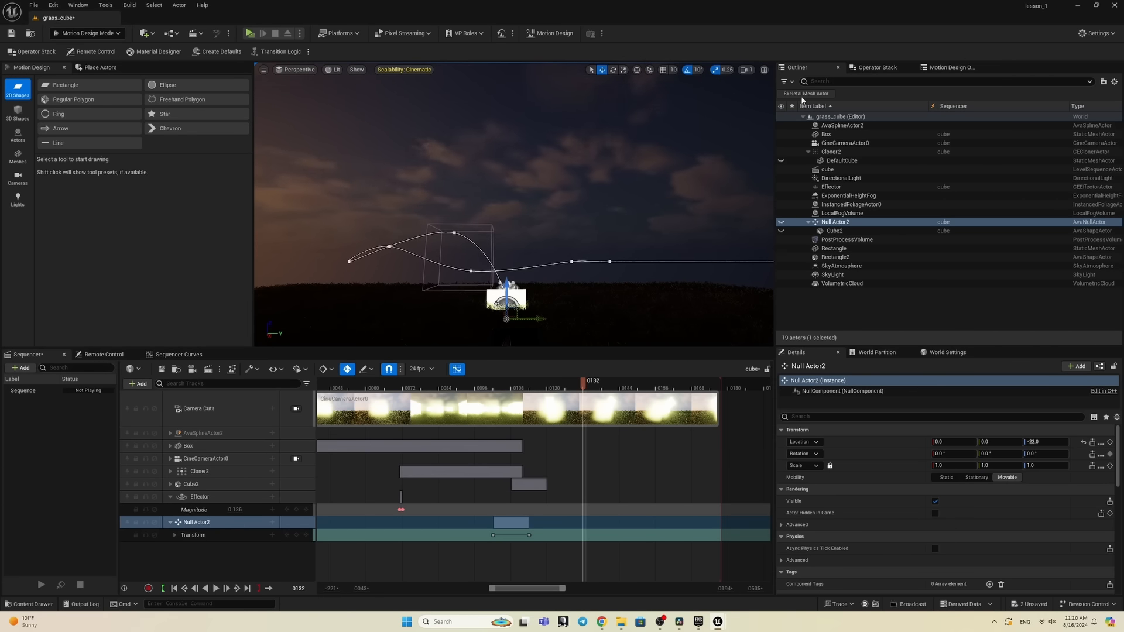
pyautogui.click(844, 258)
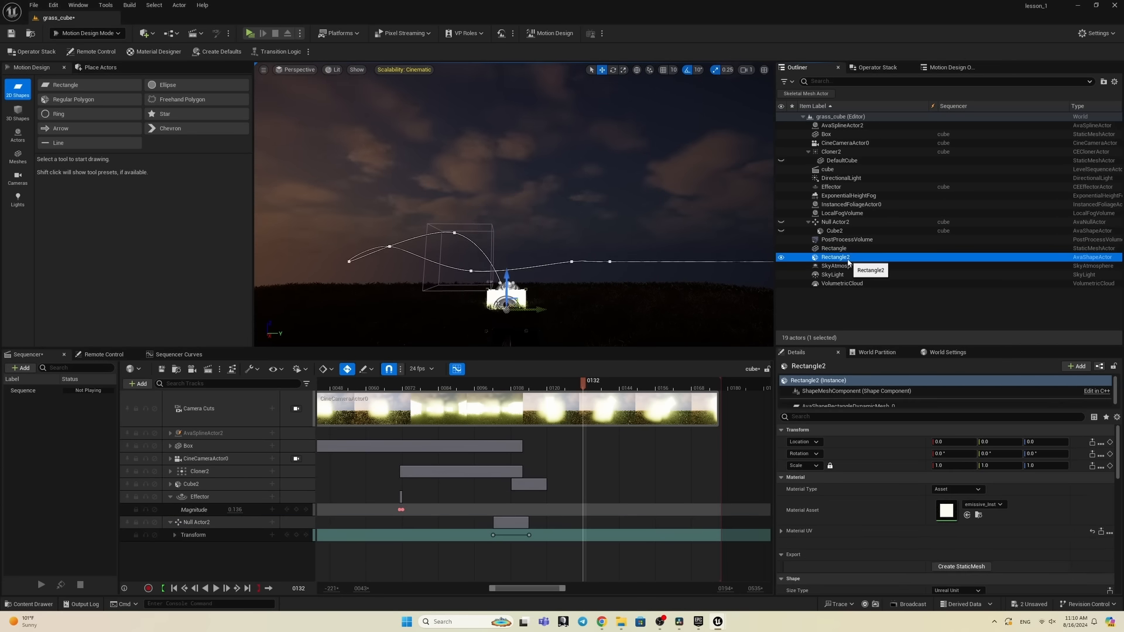
# Step: Add a Spline Sweep modifier to the Rectangle2 shape and assign AvaSplineActor2 as its spline
pyautogui.click(876, 67)
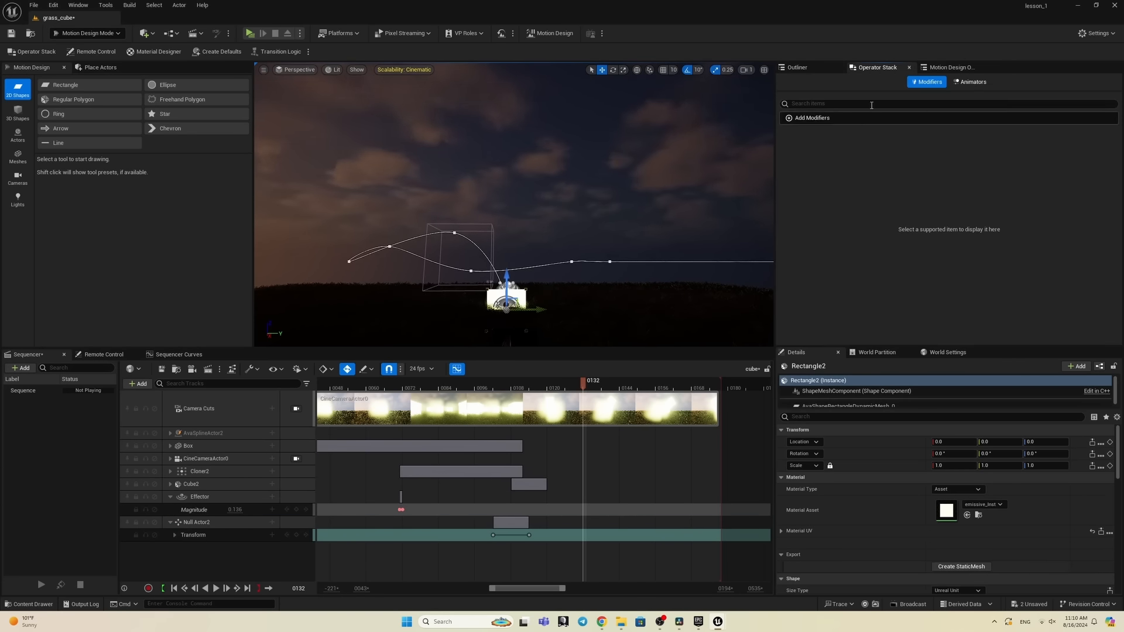
pyautogui.click(856, 119)
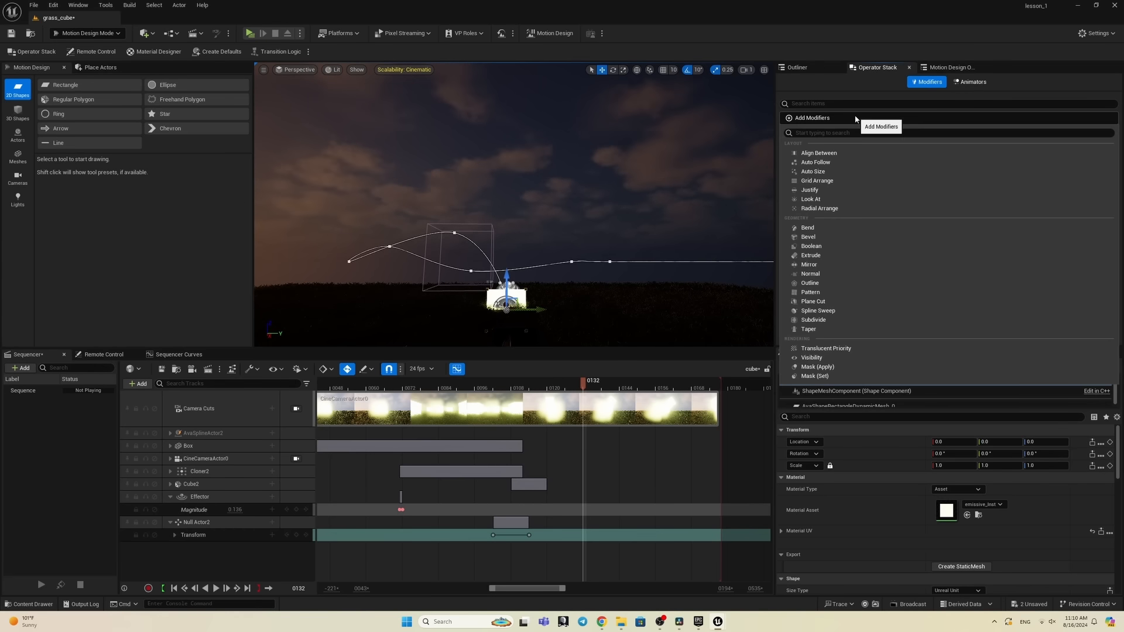
pyautogui.click(819, 311)
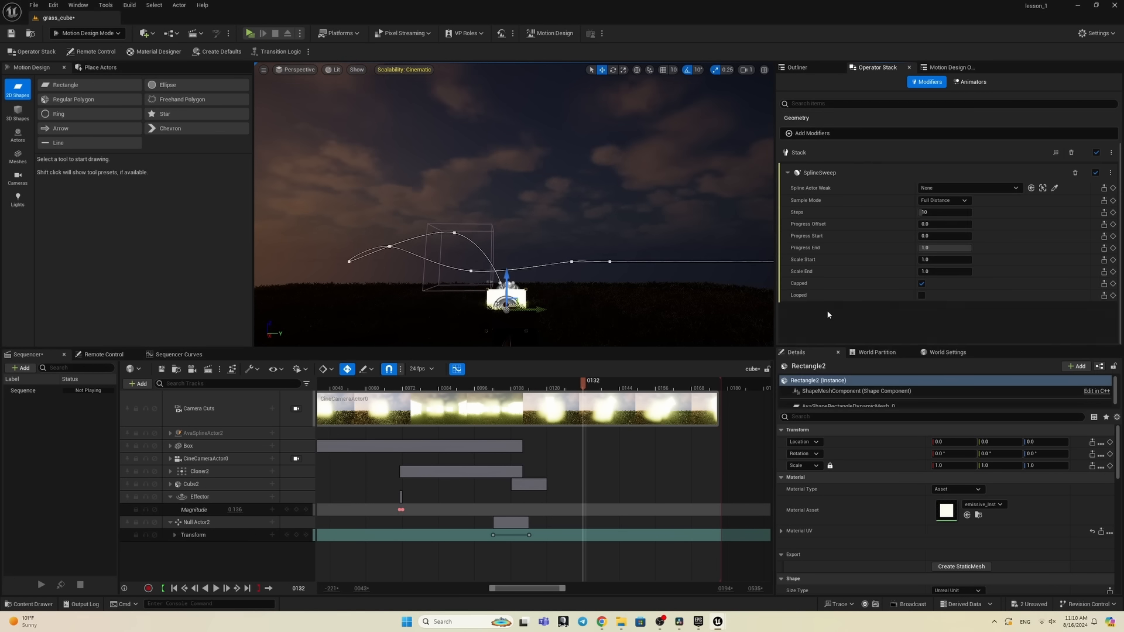
pyautogui.click(969, 188)
pyautogui.click(963, 294)
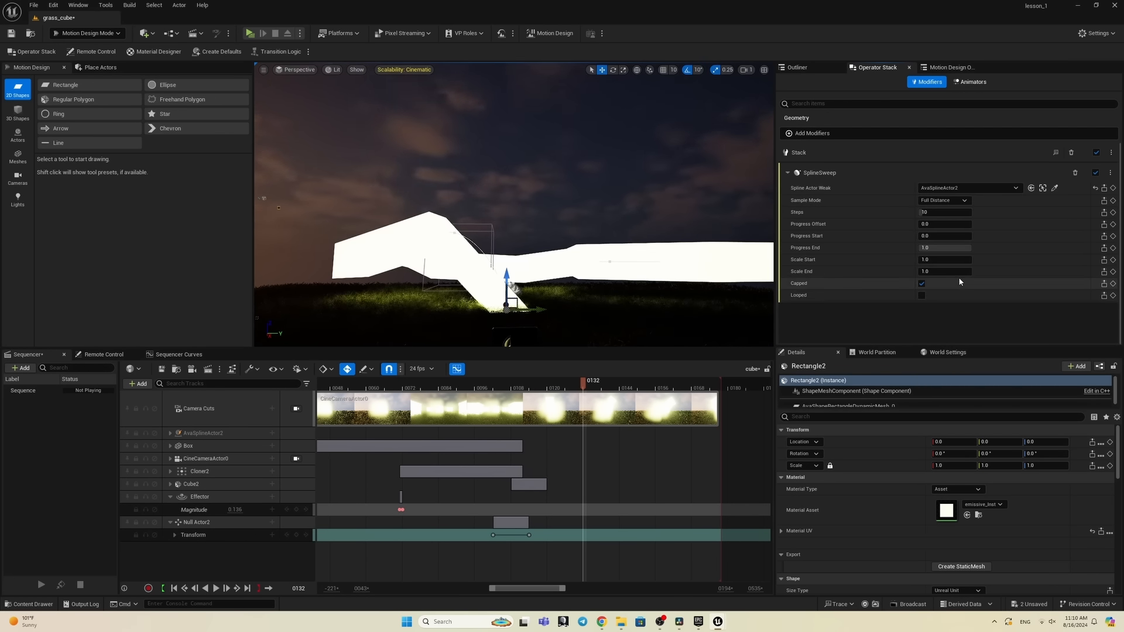
# Step: Raise Rectangle2 slightly to about Z 5.56 and set the Spline Sweep's Steps to 100
pyautogui.click(818, 68)
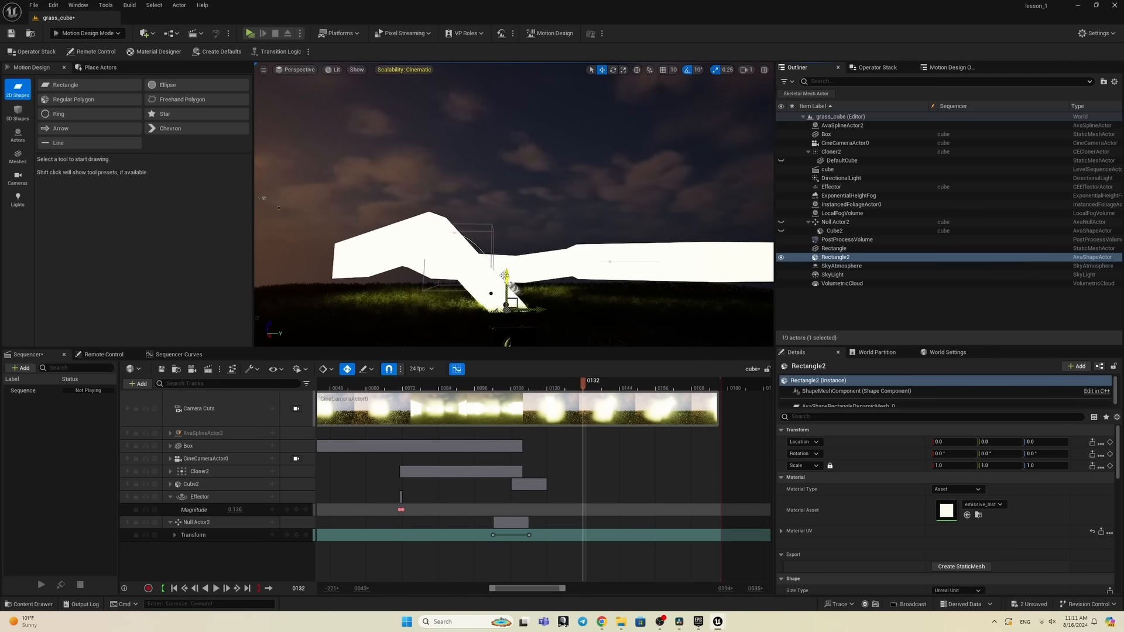
pyautogui.moveTo(505, 275); pyautogui.dragTo(508, 272)
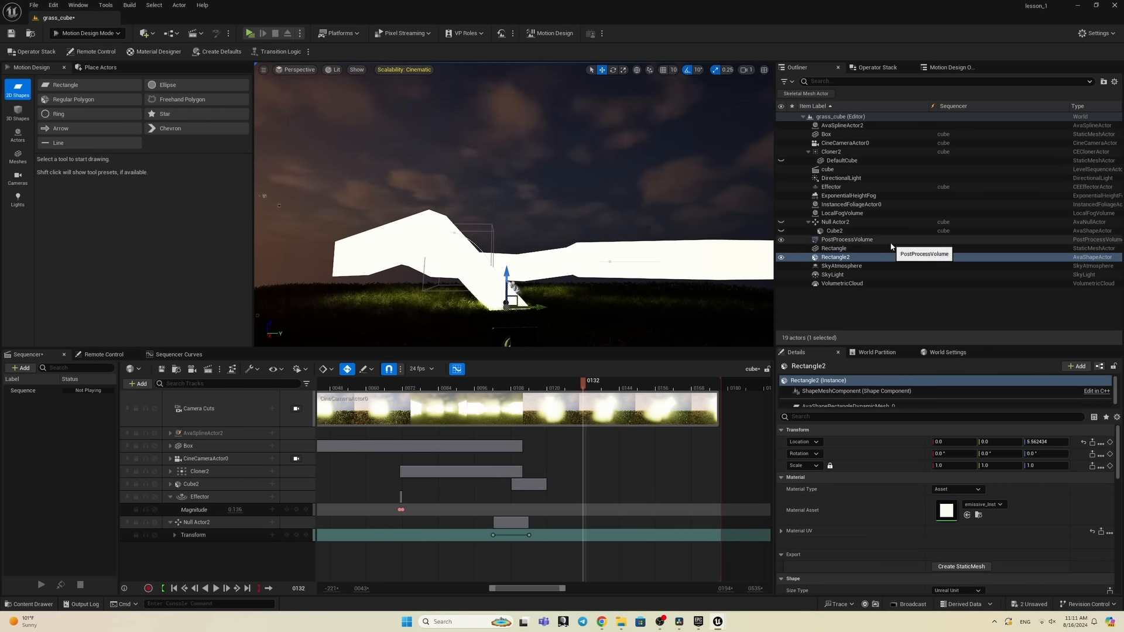
pyautogui.click(877, 68)
pyautogui.moveTo(936, 212); pyautogui.dragTo(964, 212)
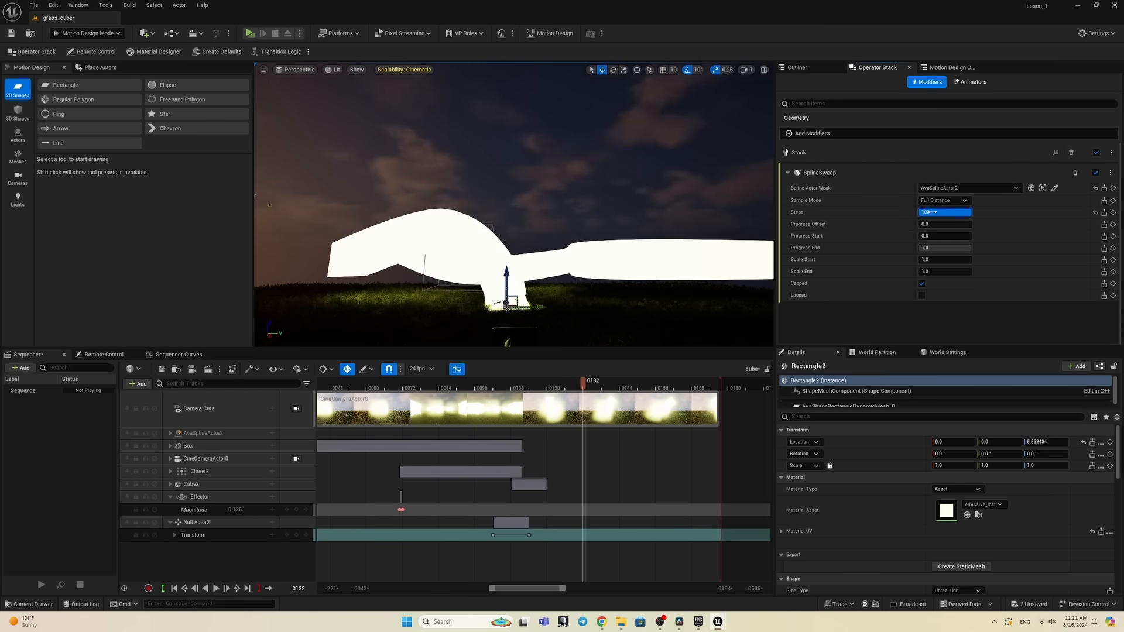
pyautogui.scroll(3, 521, 217)
pyautogui.moveTo(520, 199); pyautogui.dragTo(524, 222, button='middle')
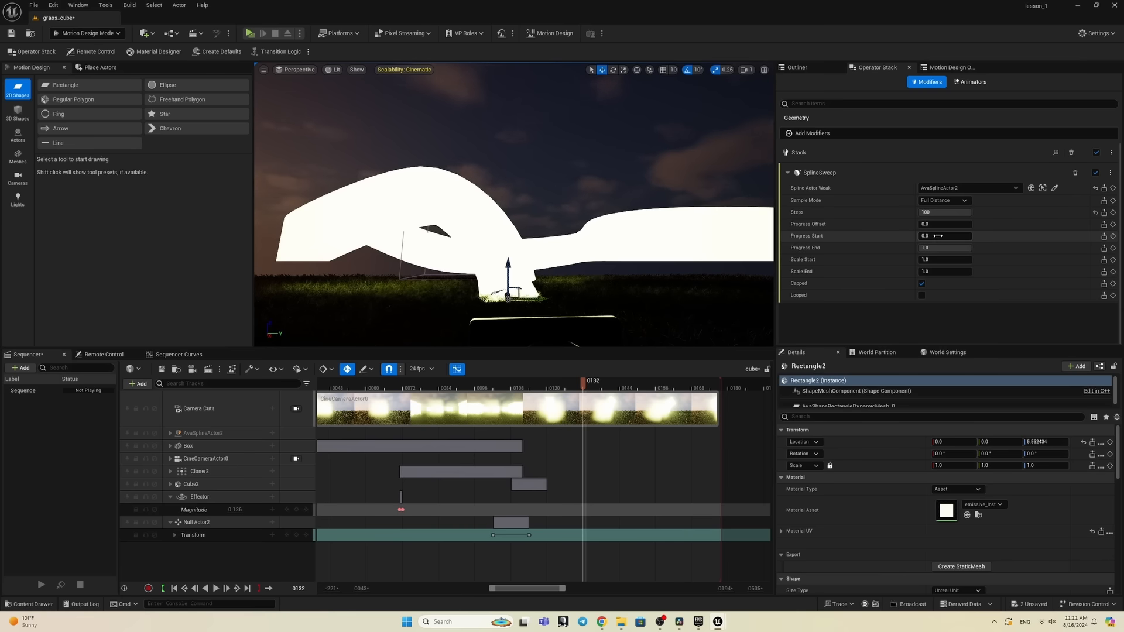
# Step: Keyframe the sweep's Progress Start at 0.9184 on frame 132 and at 0 on frame 176
pyautogui.moveTo(921, 236); pyautogui.dragTo(967, 236)
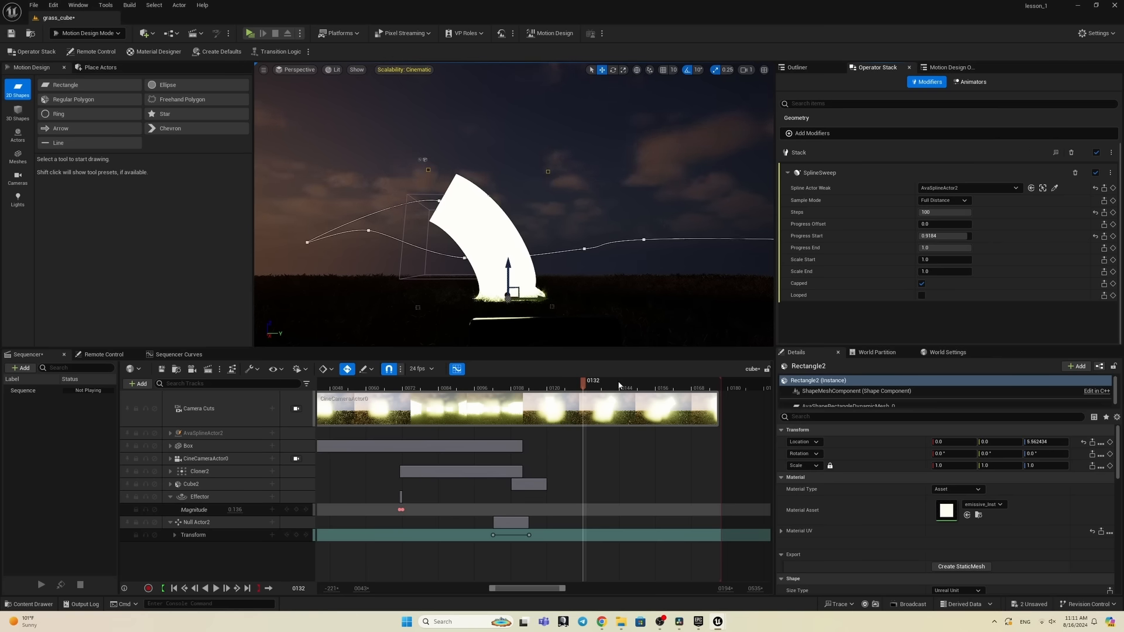
pyautogui.click(1114, 237)
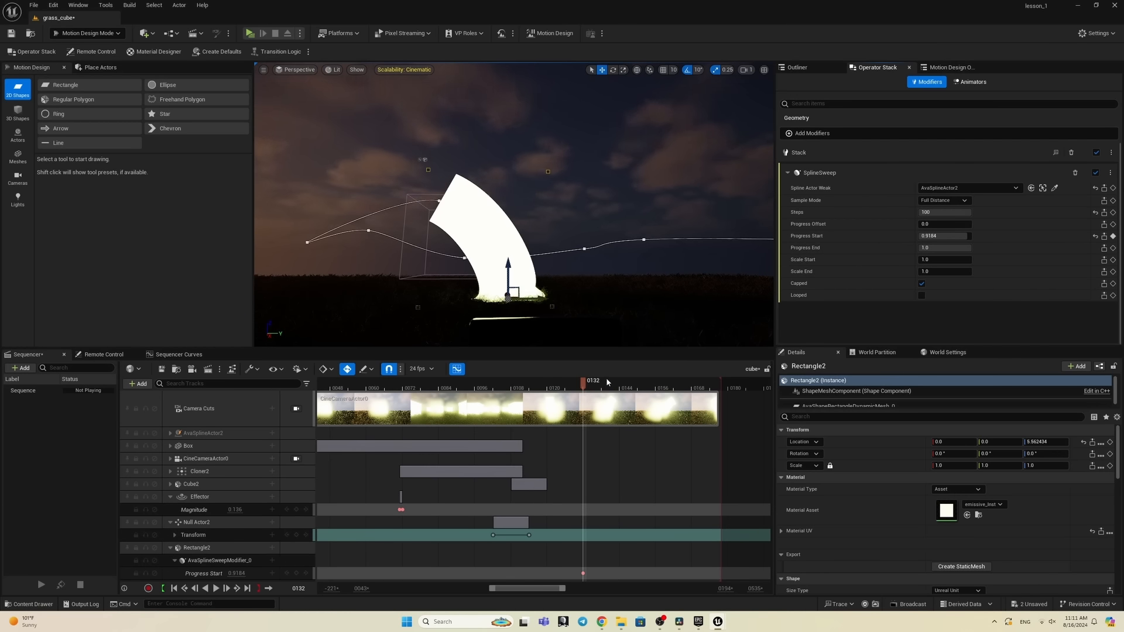
pyautogui.moveTo(586, 385); pyautogui.dragTo(715, 398)
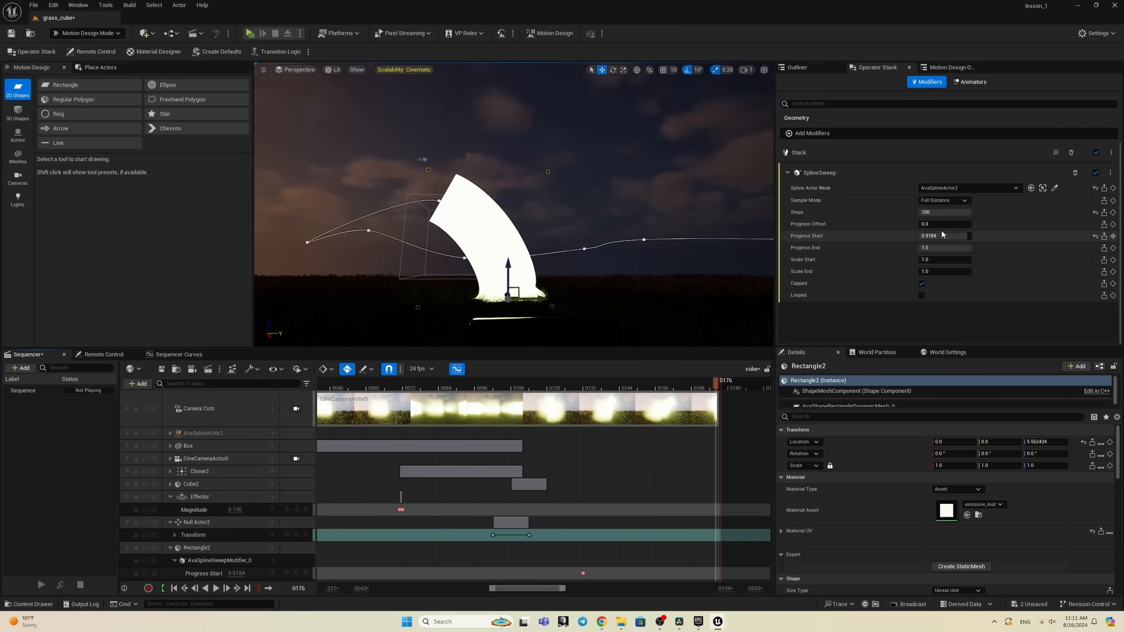
pyautogui.moveTo(944, 236); pyautogui.dragTo(923, 236)
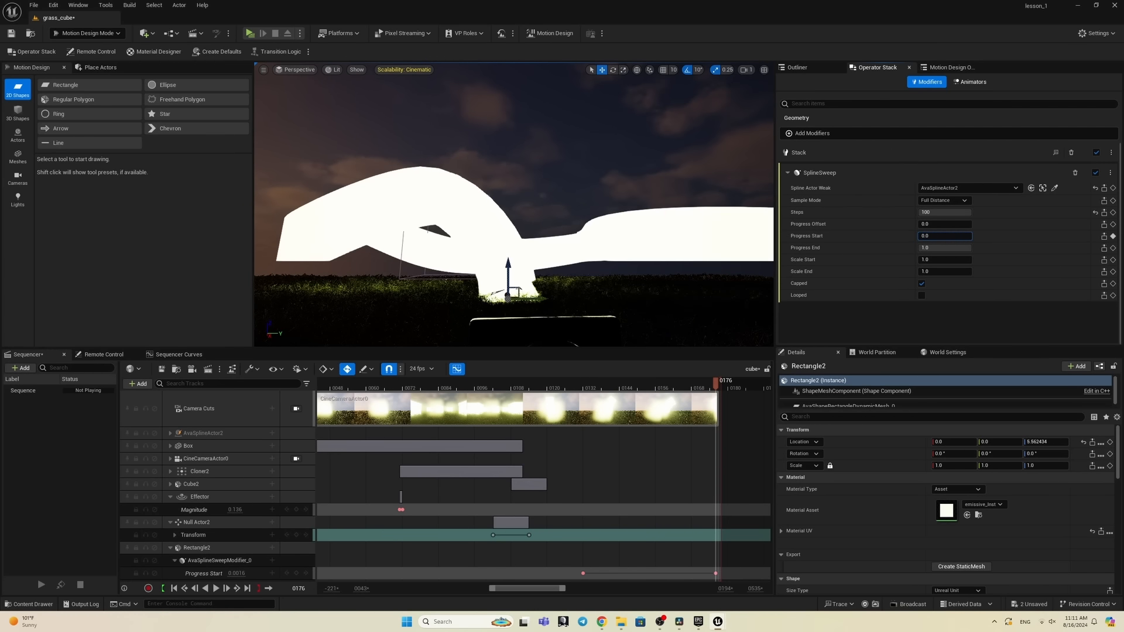
# Step: Scrub back to frame 132 and keyframe the sweep's Scale Start and Scale End at 1.0
pyautogui.click(668, 390)
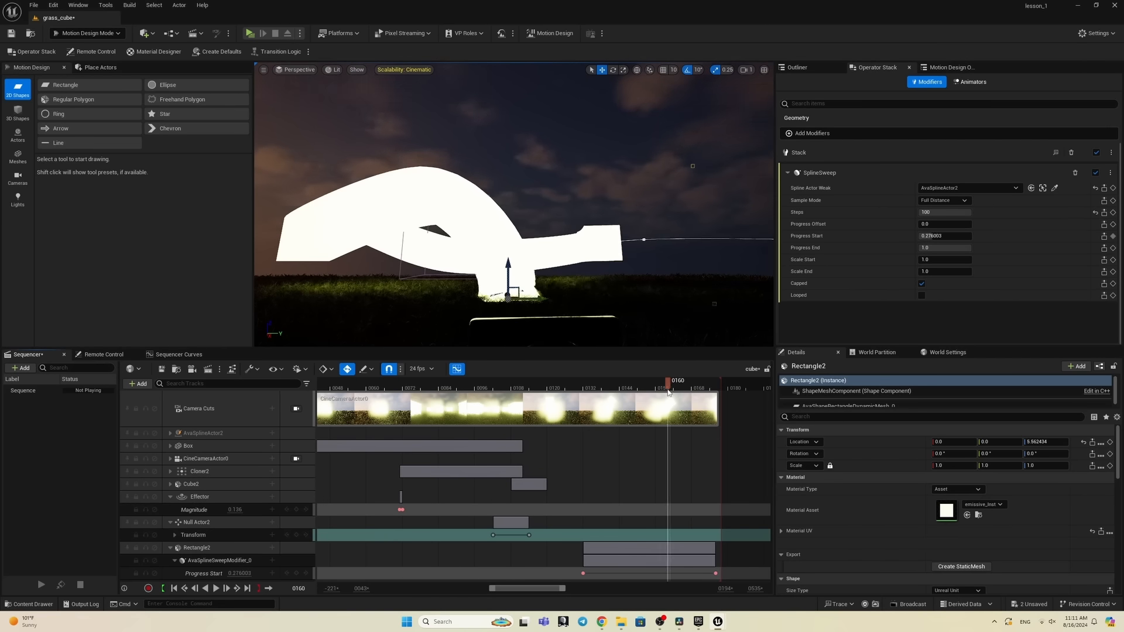
pyautogui.moveTo(668, 389); pyautogui.dragTo(581, 389)
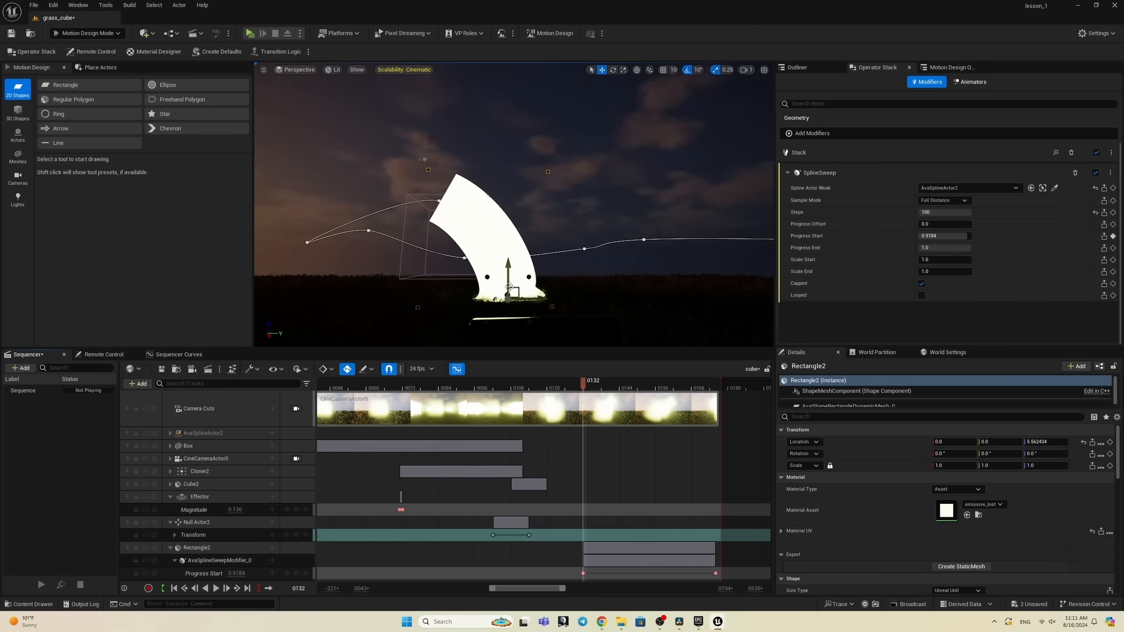
pyautogui.click(1113, 260)
pyautogui.click(1113, 272)
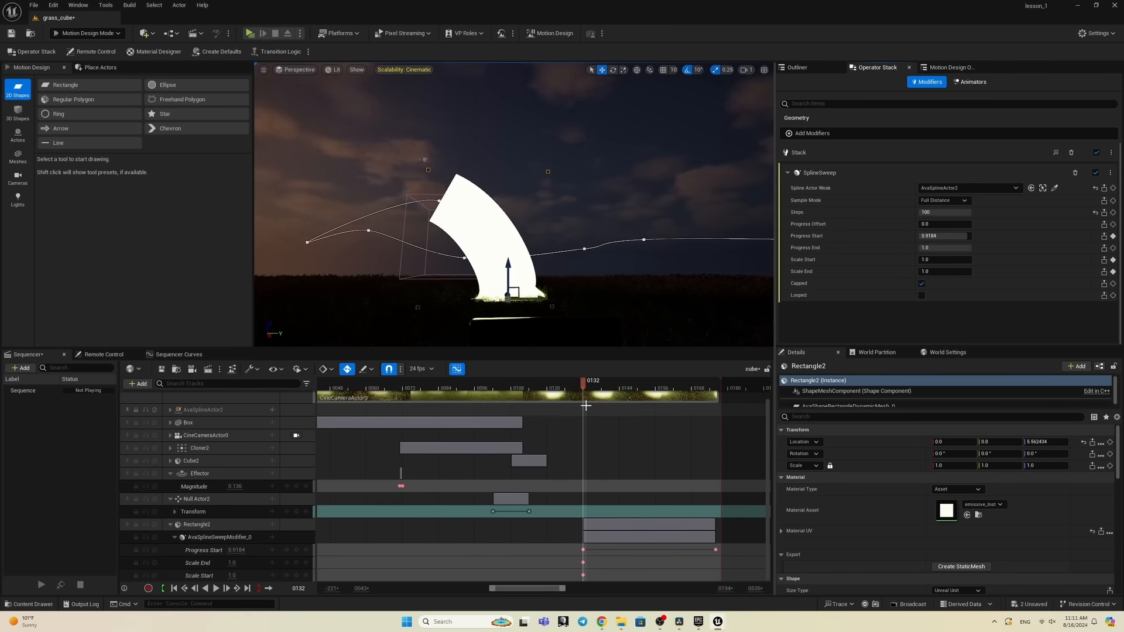
# Step: Try to set Scale Start and Scale End to 0 on frame 131 without keyframing them
pyautogui.click(940, 260)
pyautogui.write('0')
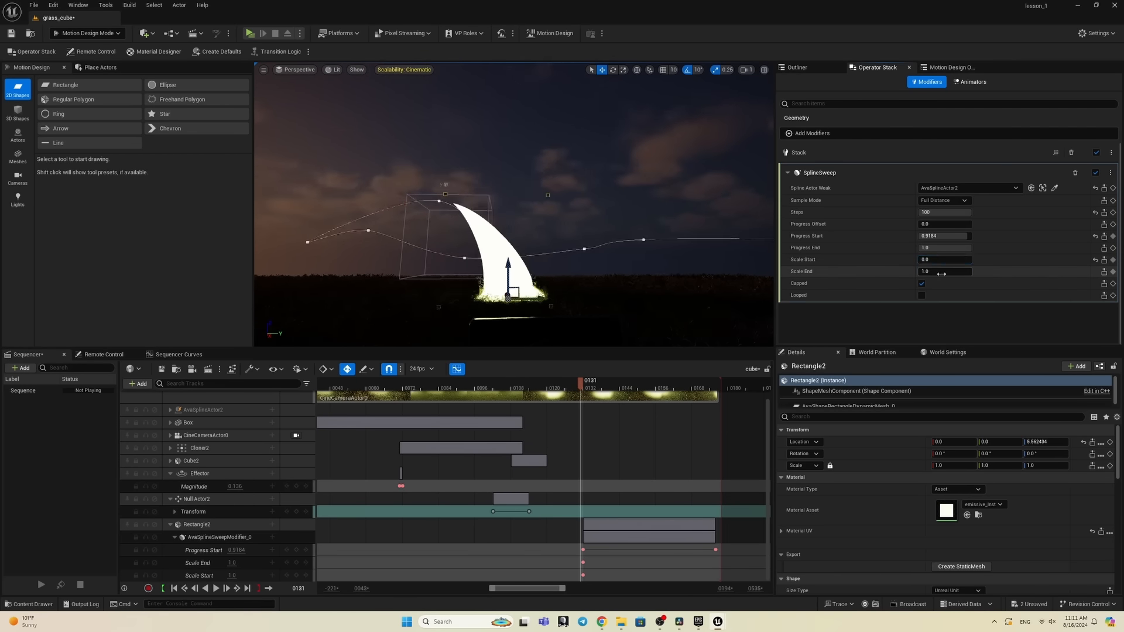
pyautogui.press('Return')
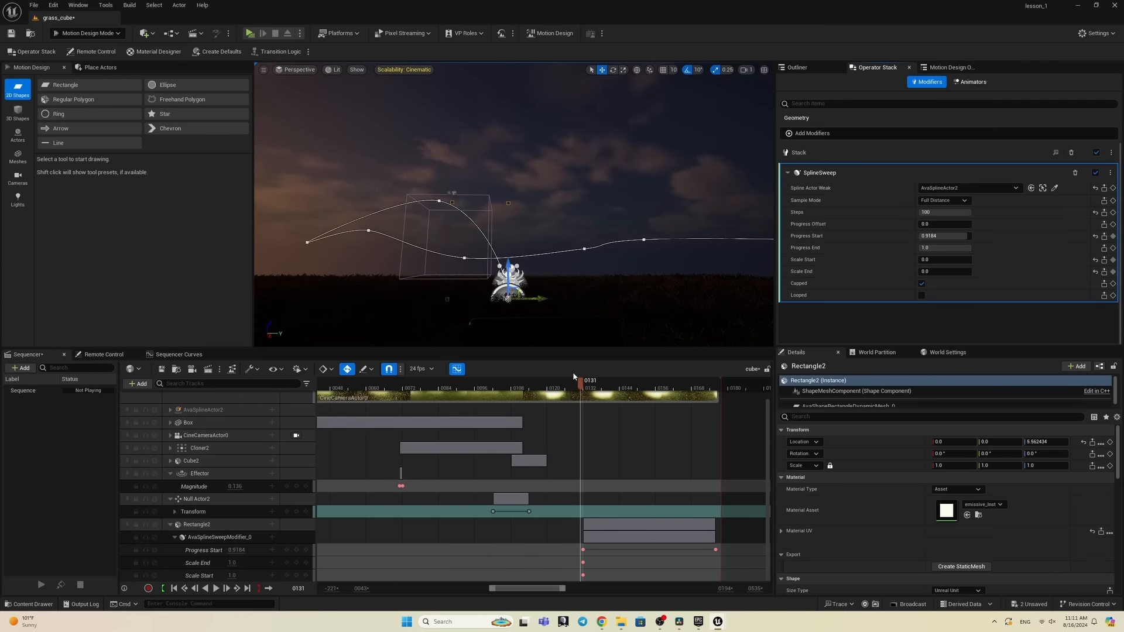
pyautogui.moveTo(580, 382); pyautogui.dragTo(586, 387)
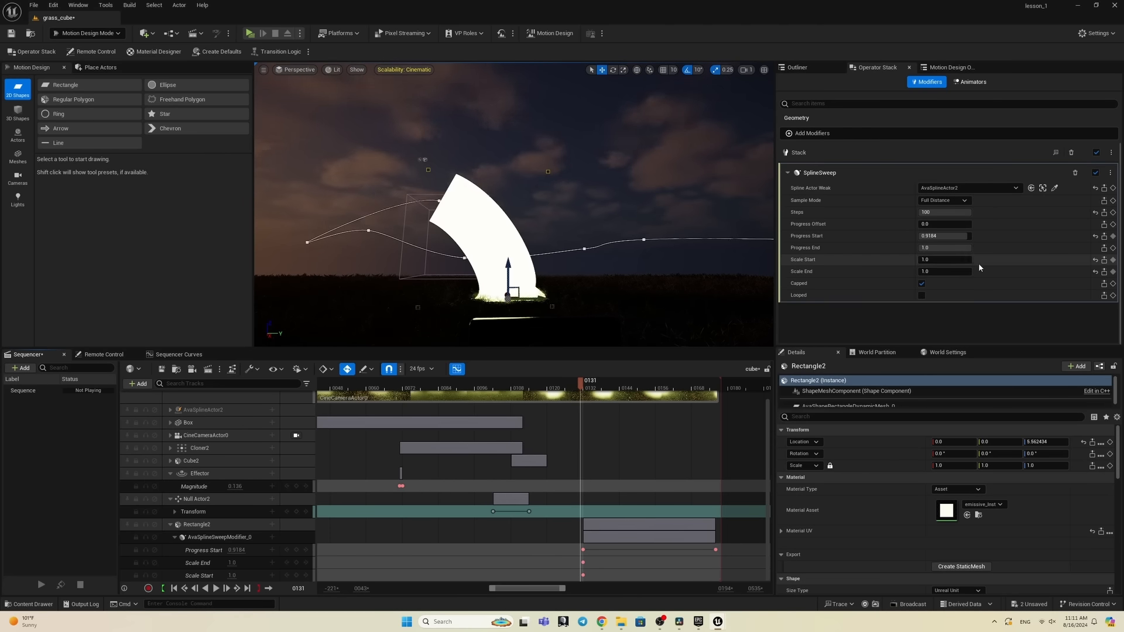
# Step: Keyframe both Scale Start and Scale End at 0 on frame 131
pyautogui.write('0')
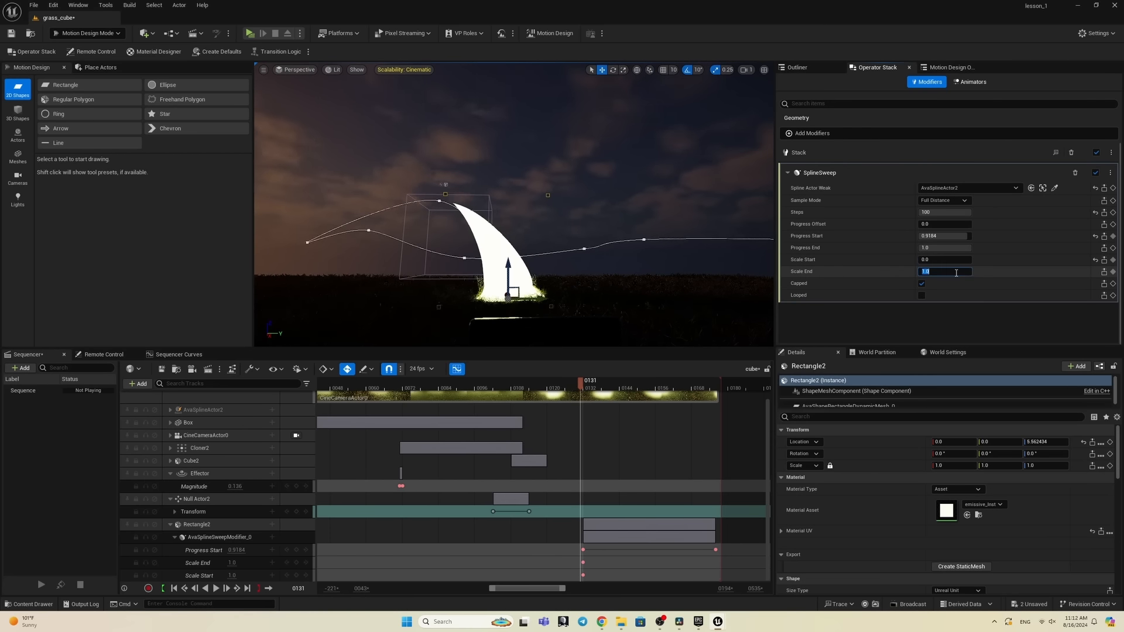
pyautogui.click(1113, 260)
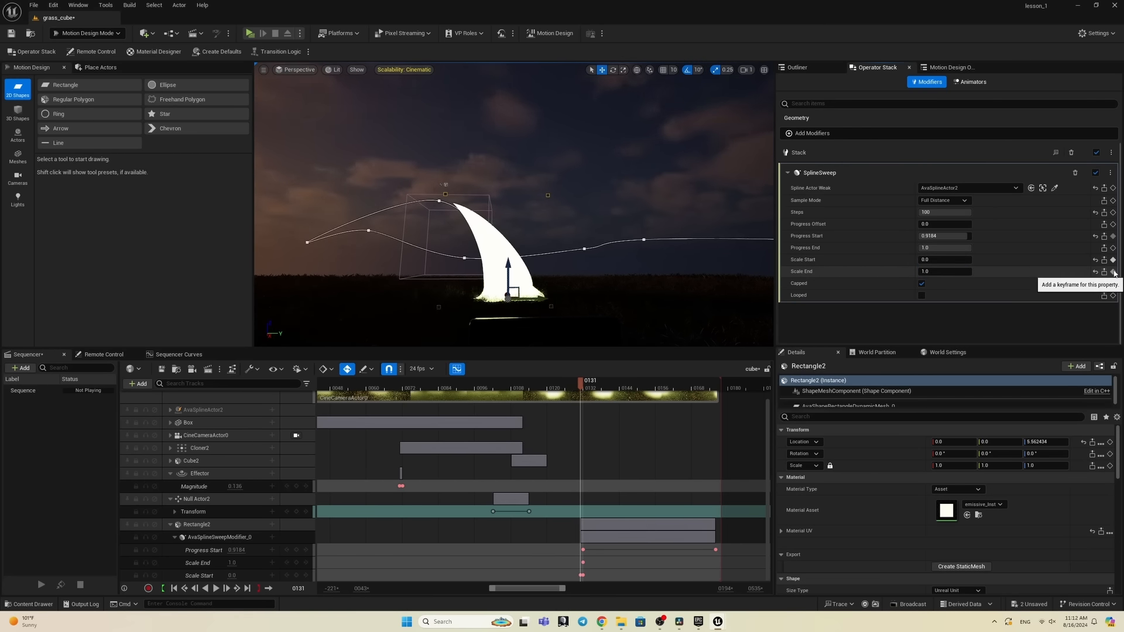
pyautogui.click(963, 269)
pyautogui.write('0')
pyautogui.click(1113, 271)
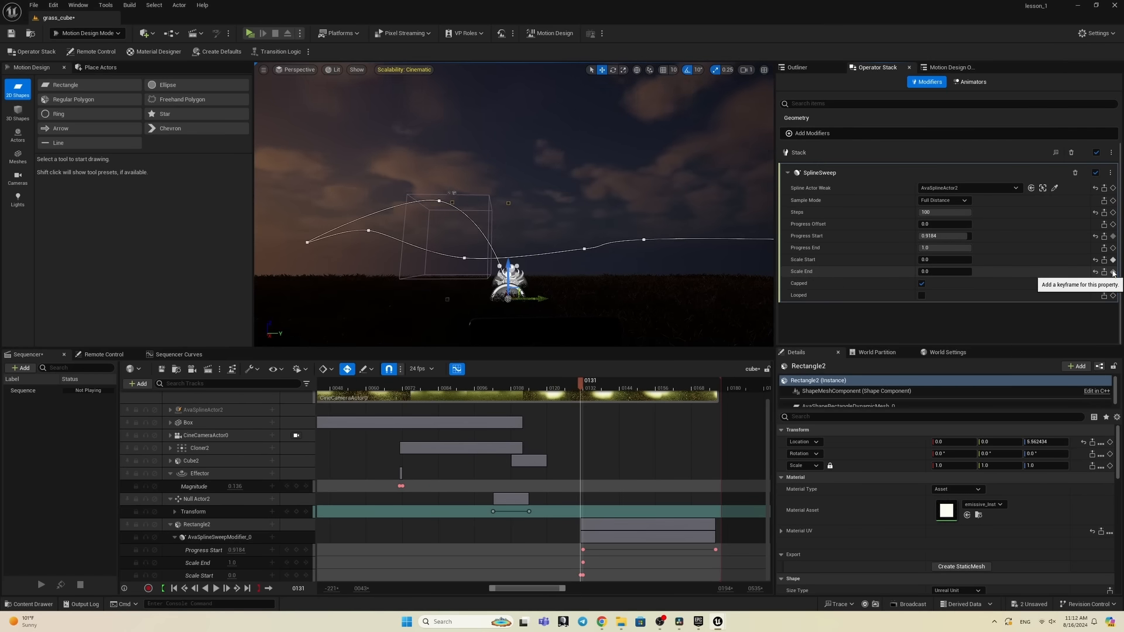
# Step: Scrub between frames 128 and 132 to check how the swept rectangle appears, and inspect its keyframes
pyautogui.moveTo(581, 384); pyautogui.dragTo(573, 382)
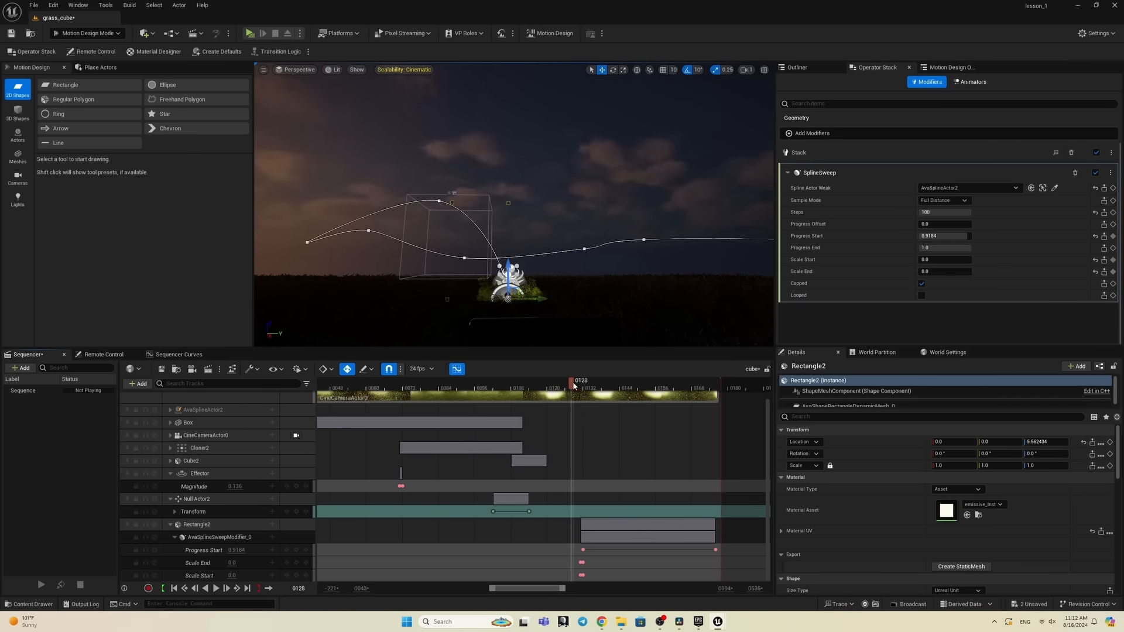
pyautogui.press('space')
pyautogui.click(586, 382)
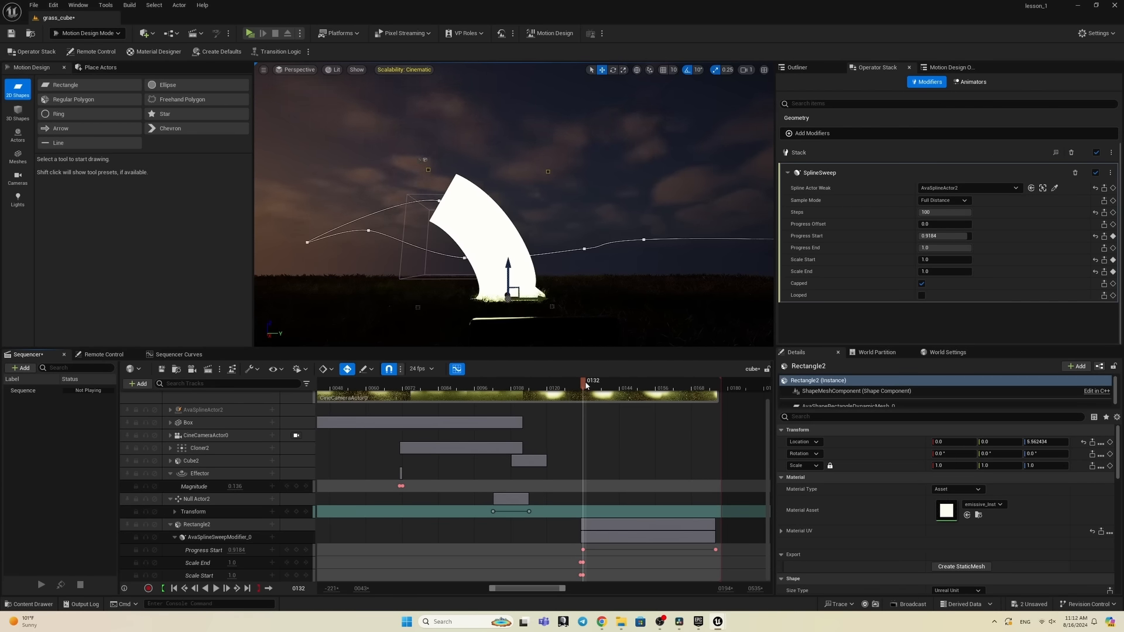
pyautogui.moveTo(589, 386); pyautogui.dragTo(584, 387)
pyautogui.keyDown('ctrl'); pyautogui.scroll(5, 621, 546); pyautogui.keyUp('ctrl')
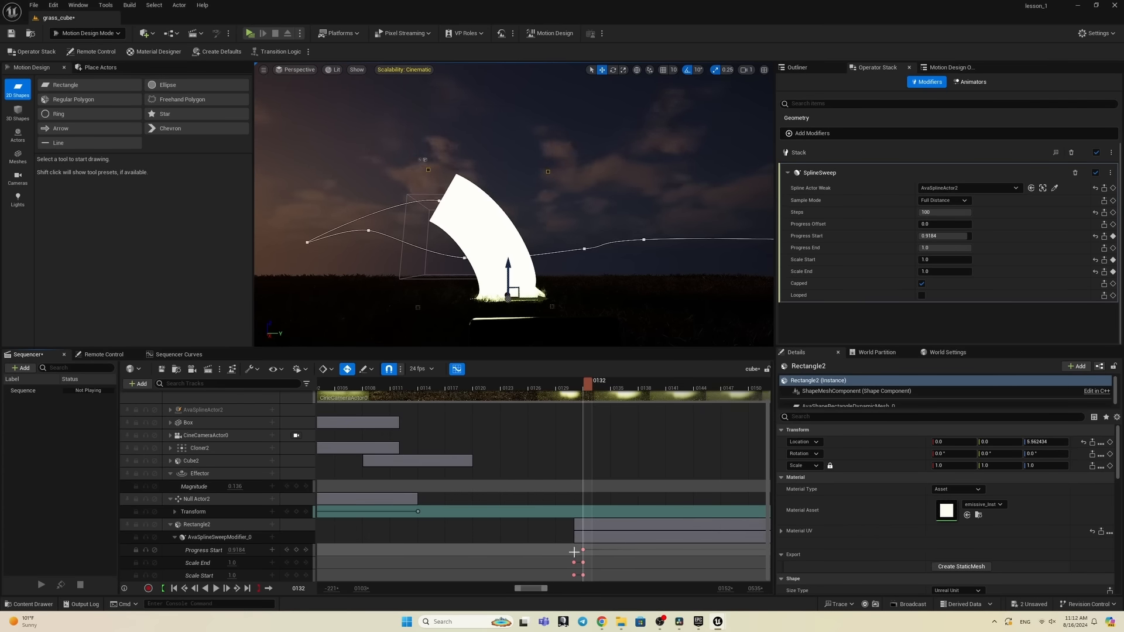
pyautogui.keyDown('ctrl'); pyautogui.scroll(-4, 583, 551); pyautogui.keyUp('ctrl')
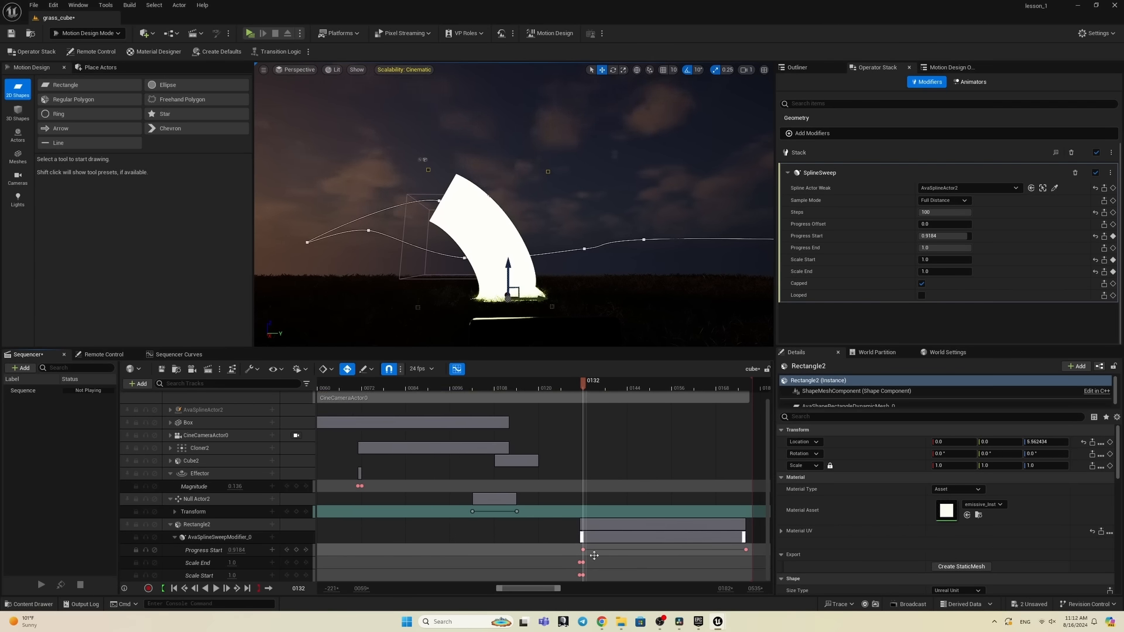
pyautogui.moveTo(586, 548); pyautogui.dragTo(491, 531, button='right')
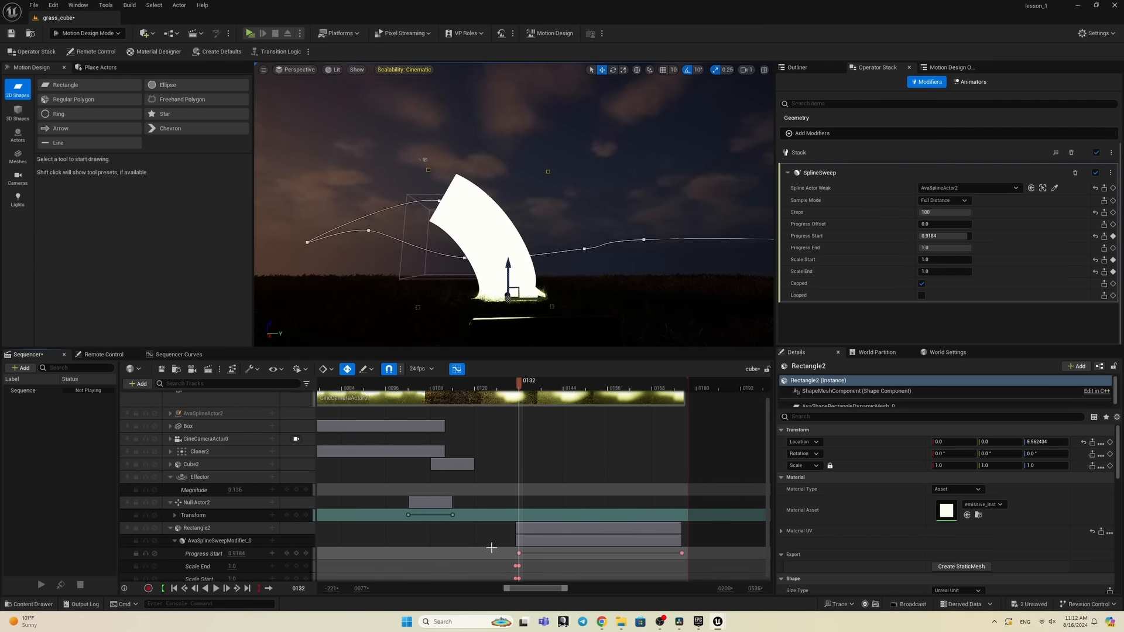
# Step: Reselect the swept rectangle and keyframe its Progress End at 1.0 on frame 143 and 0 on frame 185
pyautogui.click(530, 537)
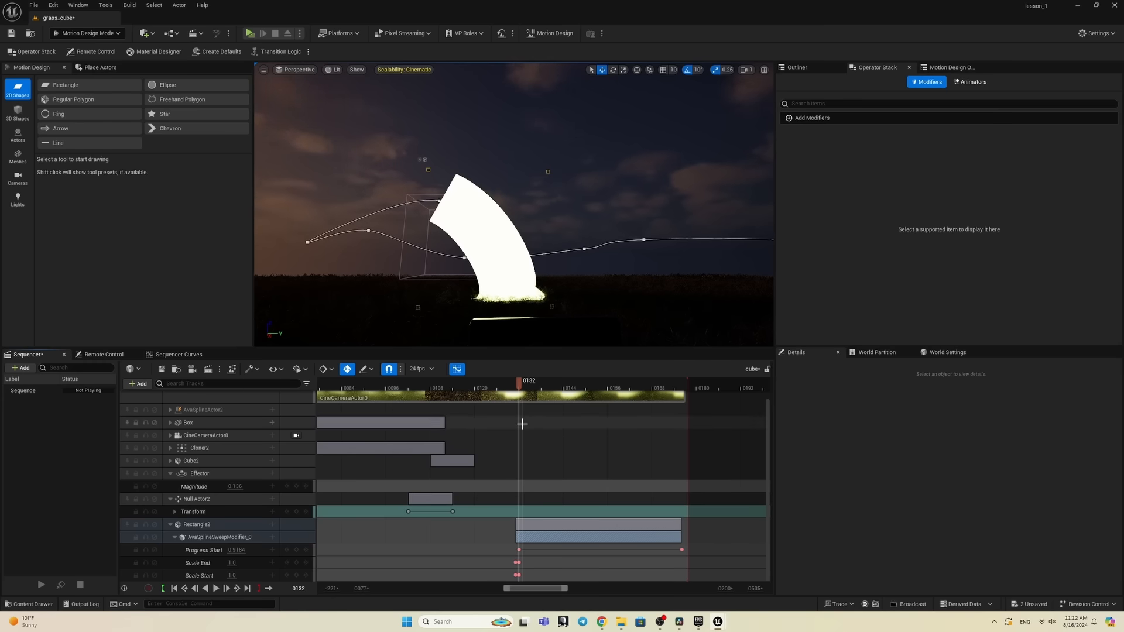
pyautogui.click(519, 550)
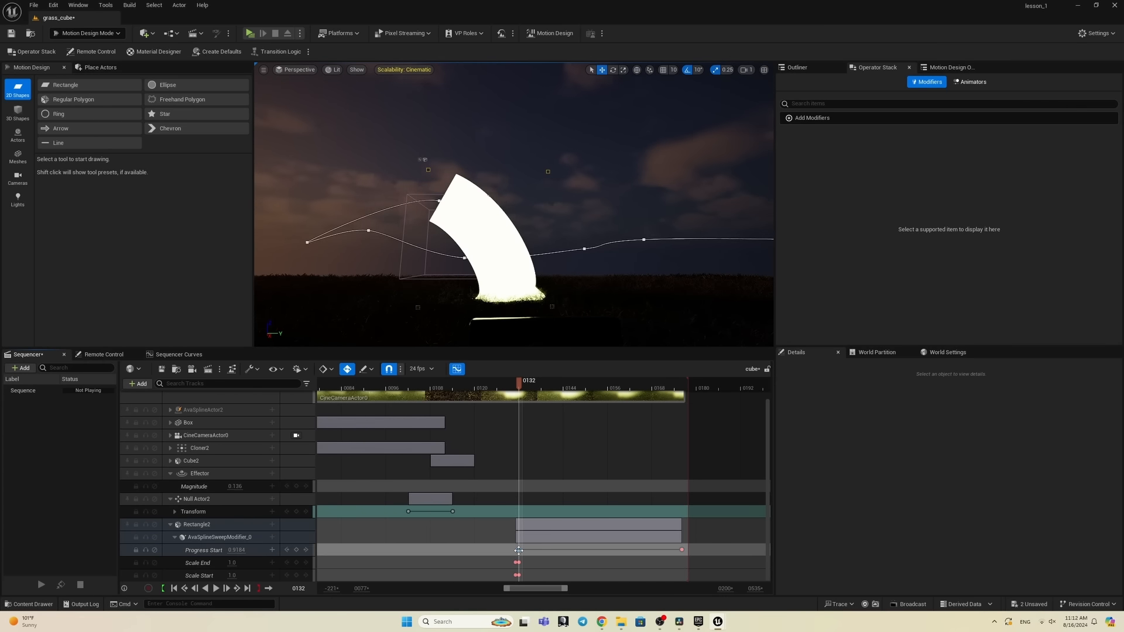
pyautogui.click(489, 219)
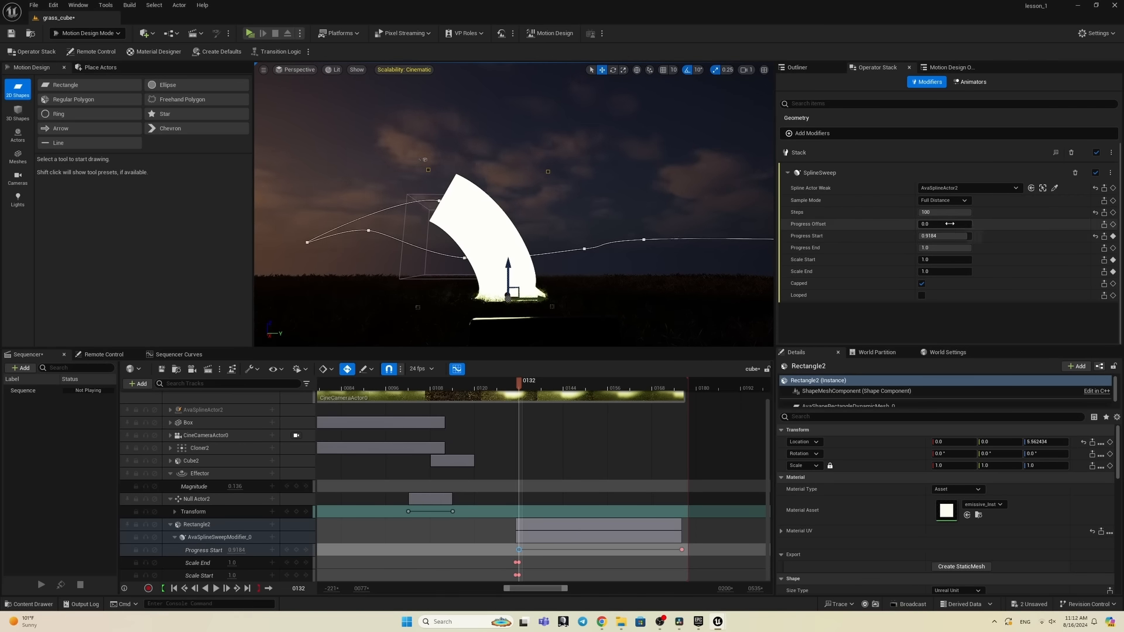
pyautogui.moveTo(518, 383); pyautogui.dragTo(561, 388)
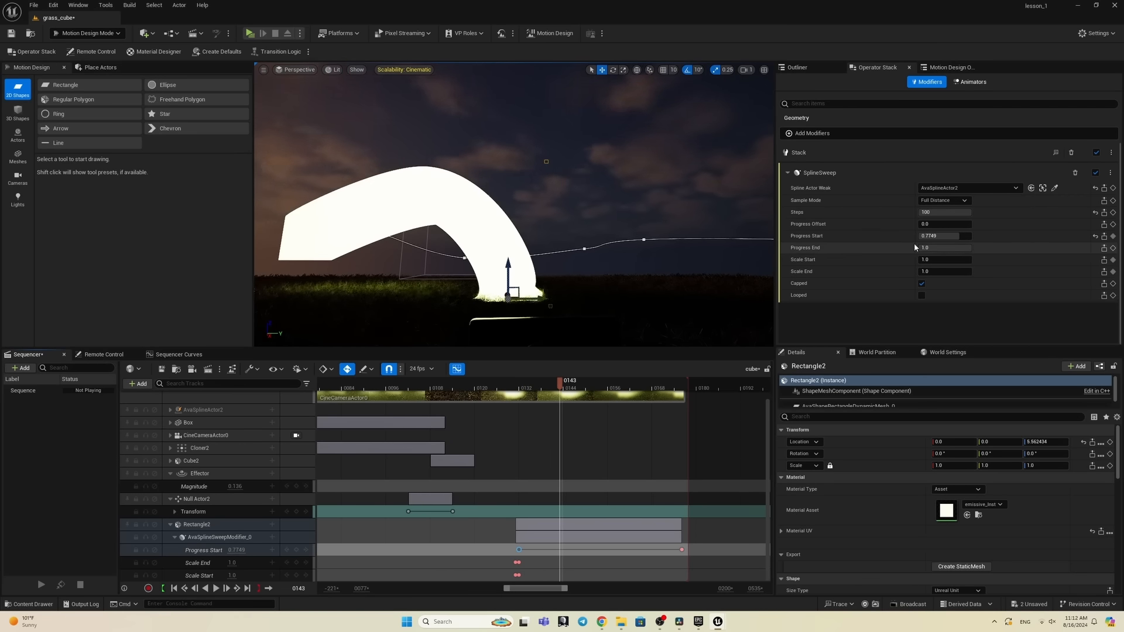
pyautogui.click(1113, 248)
pyautogui.moveTo(589, 381); pyautogui.dragTo(716, 390)
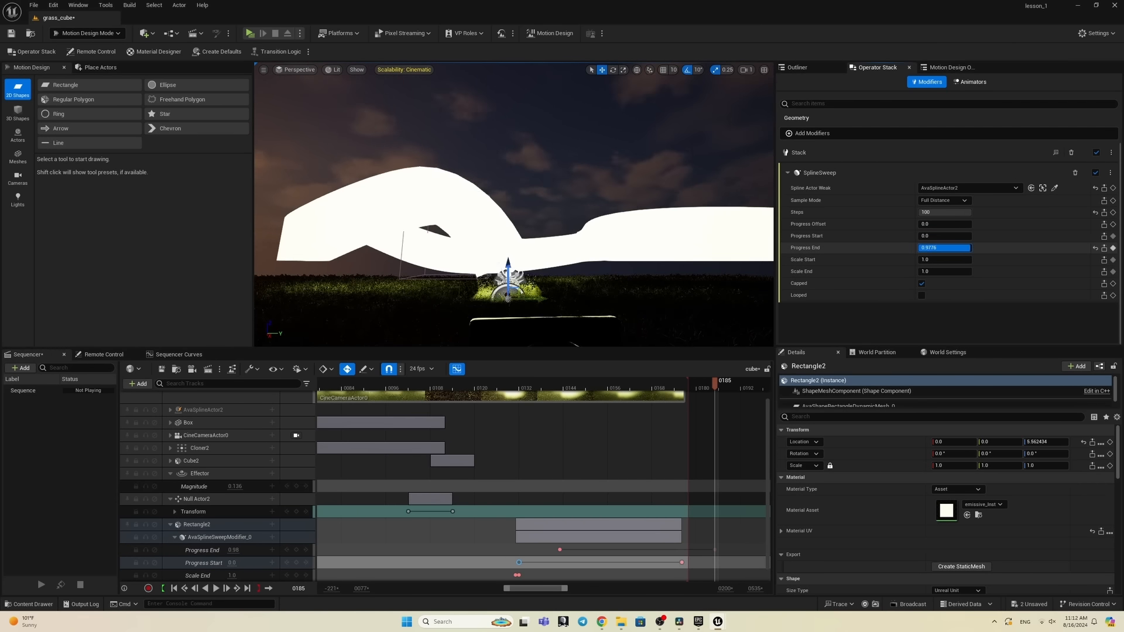
pyautogui.moveTo(944, 248); pyautogui.dragTo(924, 248)
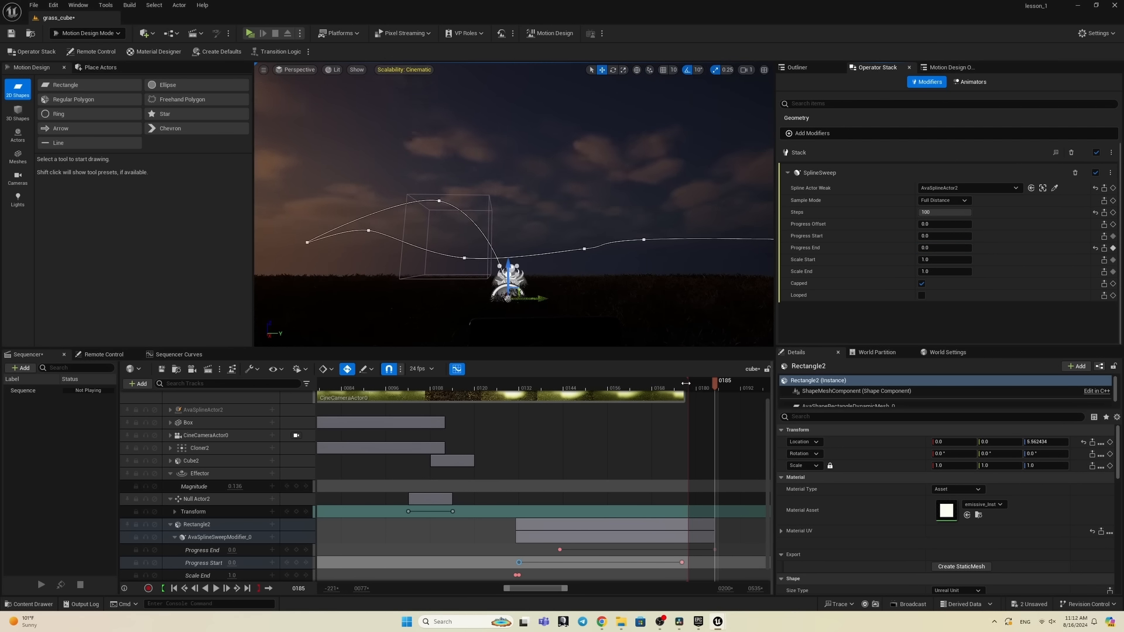
# Step: Extend the sequence's playback end past frame 185 and play back the sweep animation from about frame 132
pyautogui.moveTo(687, 384)
pyautogui.mouseDown()
pyautogui.moveTo(732, 381)
pyautogui.moveTo(729, 395)
pyautogui.mouseUp()
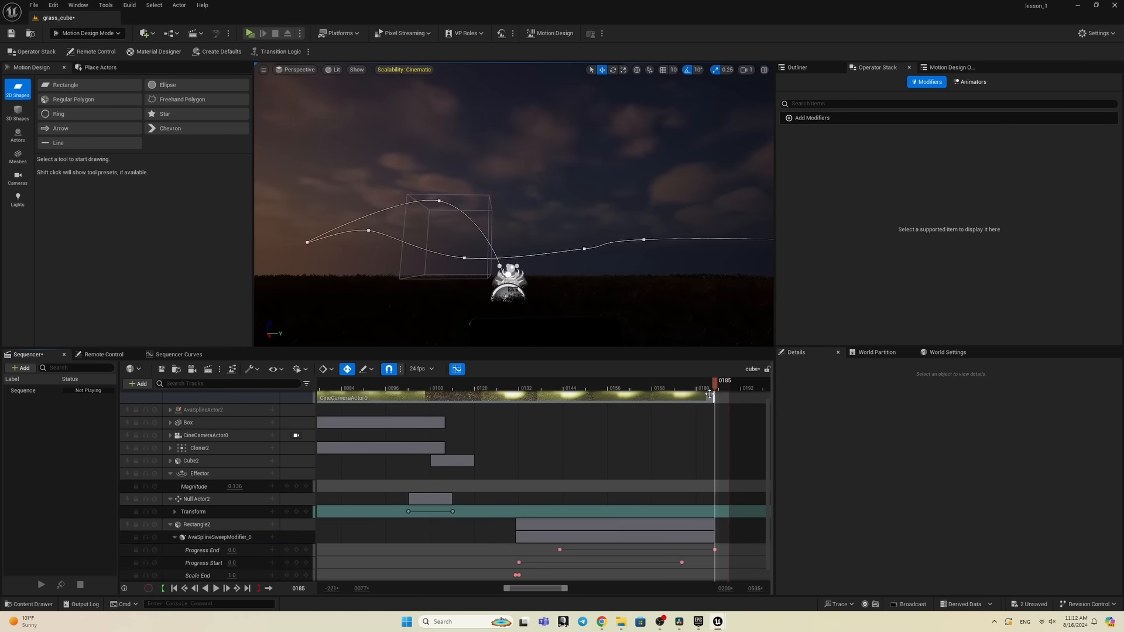
pyautogui.click(649, 389)
pyautogui.moveTo(649, 389); pyautogui.dragTo(525, 395)
pyautogui.press('space')
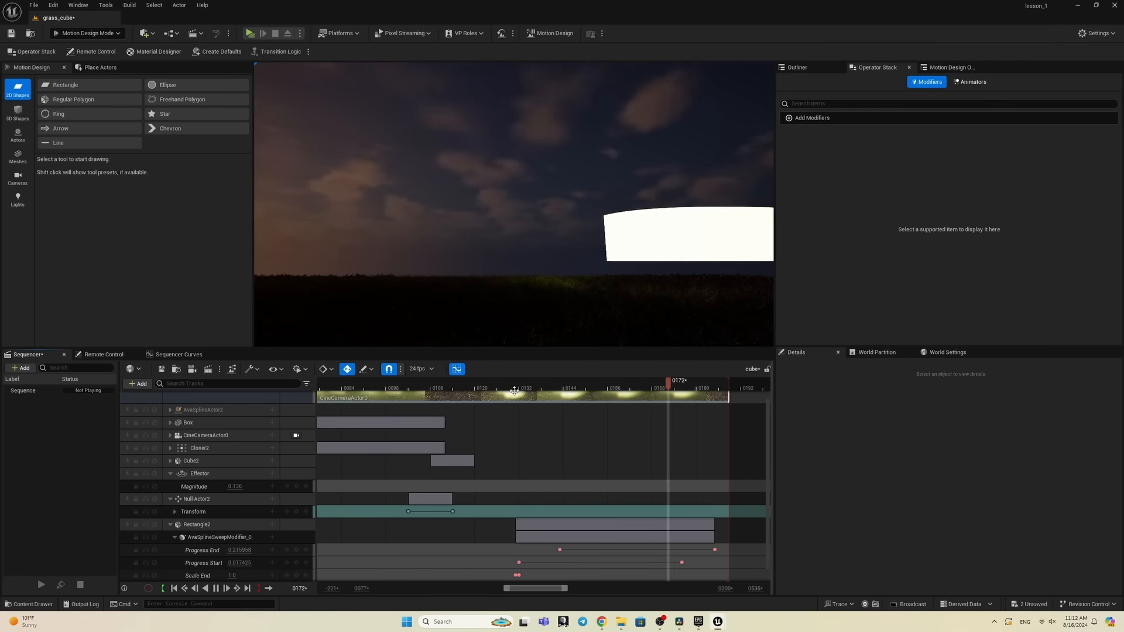
pyautogui.click(565, 390)
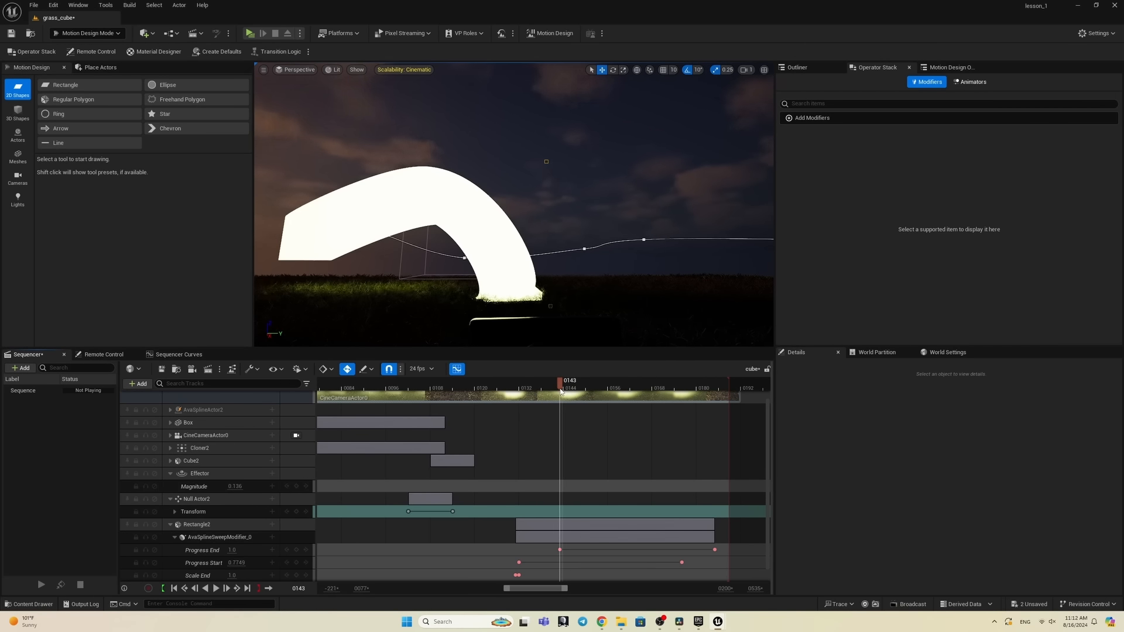
# Step: Display the swept rectangle's Scale End curve in the curve editor, starting from frame 132
pyautogui.click(519, 563)
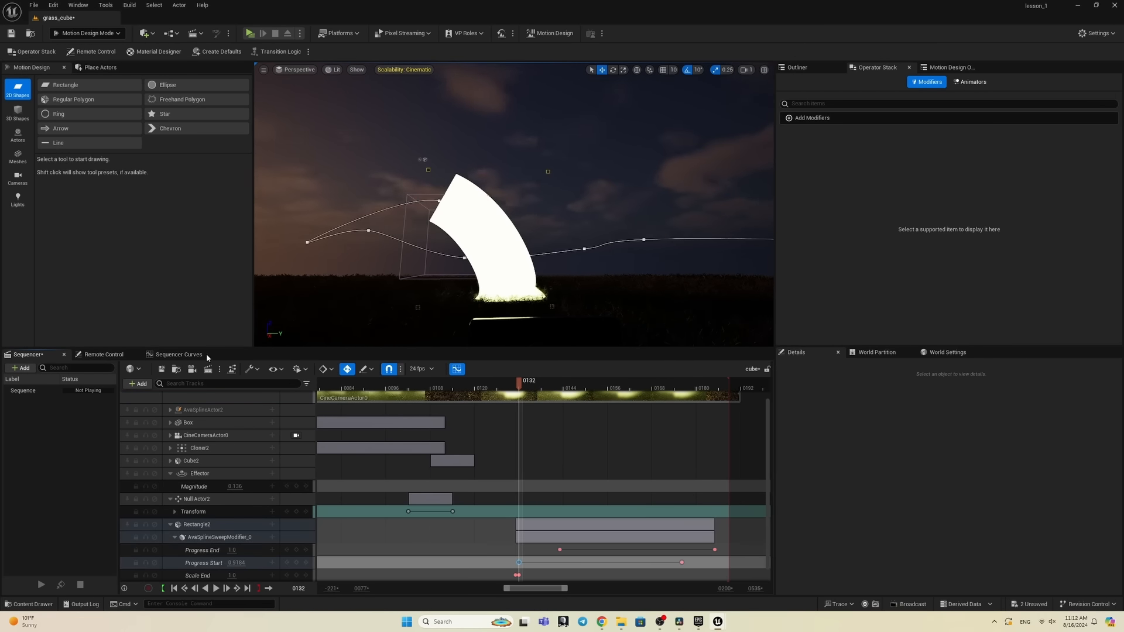
pyautogui.click(183, 355)
pyautogui.scroll(-2, 94, 532)
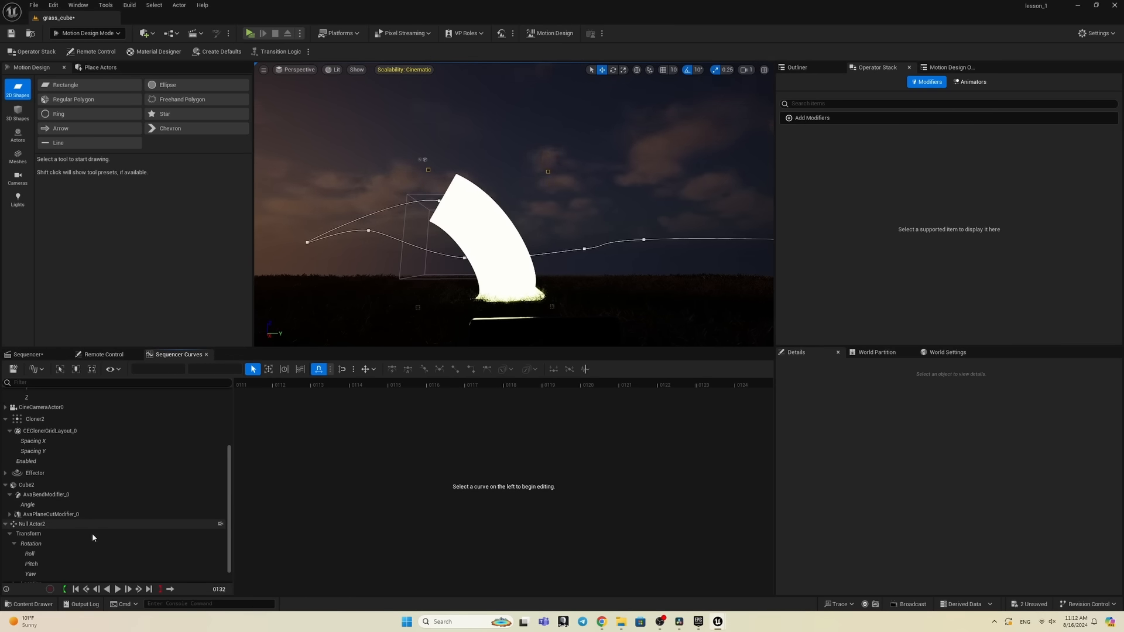
pyautogui.scroll(-1, 7, 580)
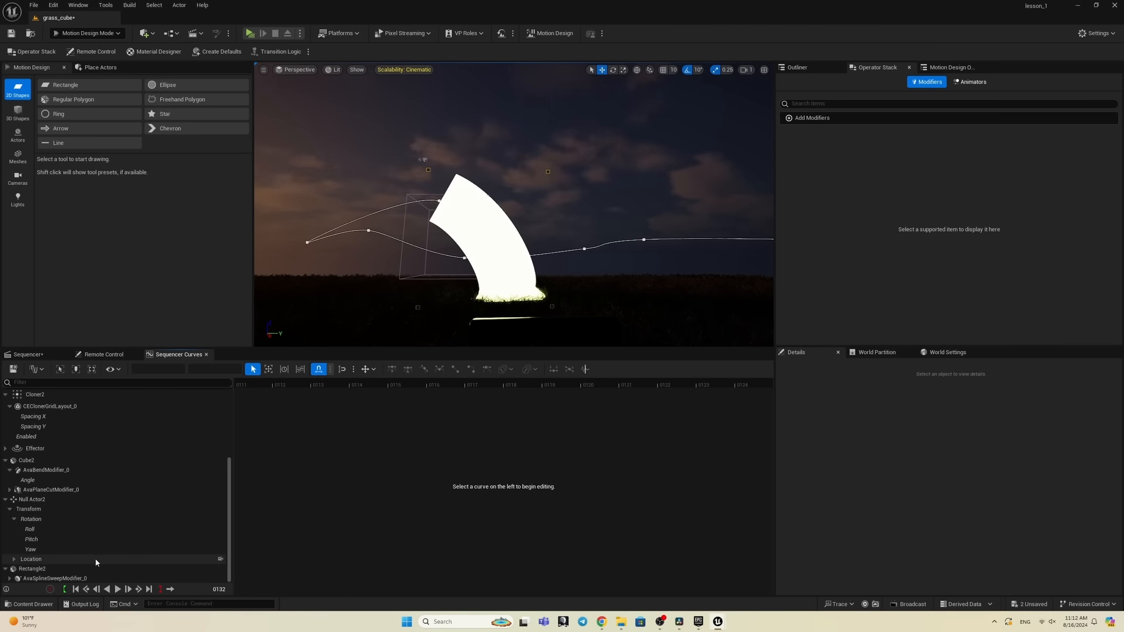
pyautogui.scroll(-3, 21, 572)
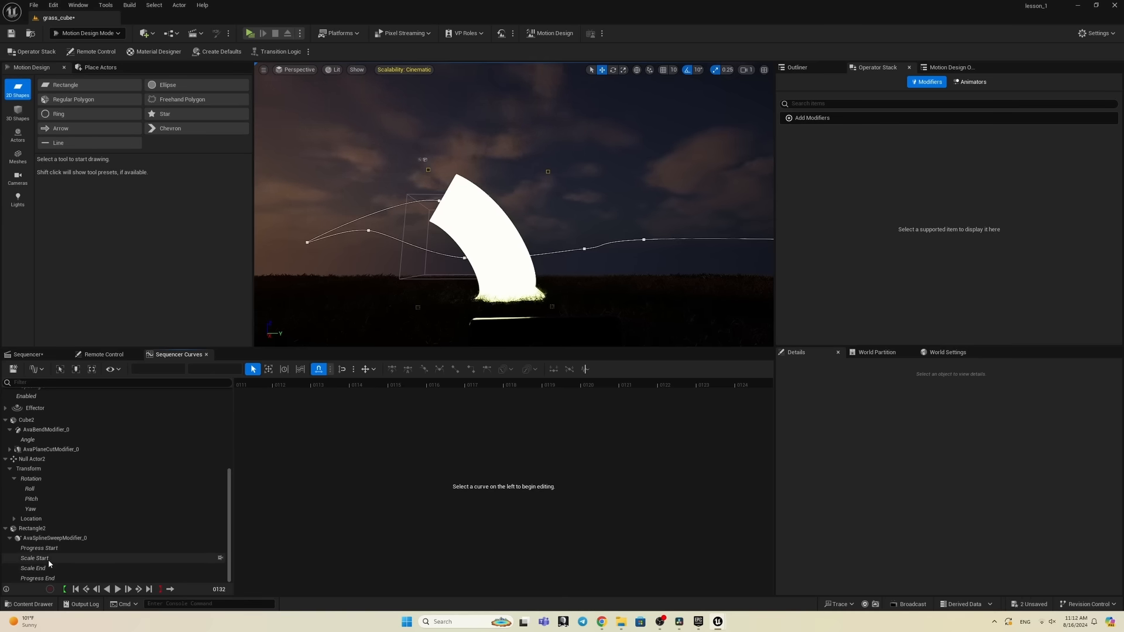
pyautogui.click(46, 569)
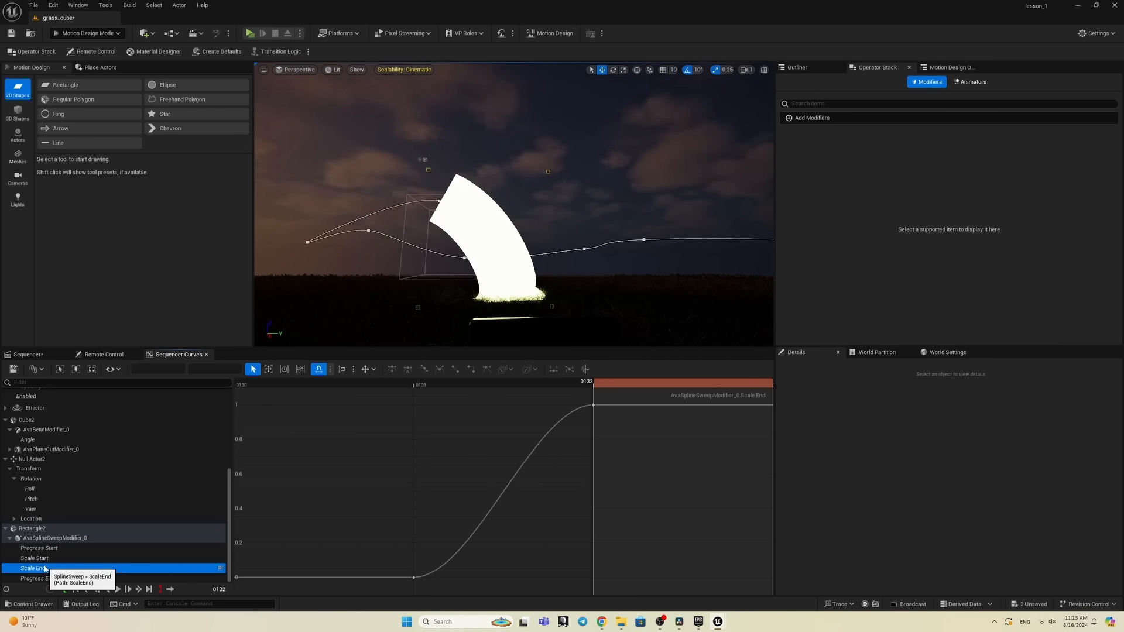
# Step: Display the Scale Start curve and scrub between frames 131 and 132 to examine how the scale changes
pyautogui.click(27, 355)
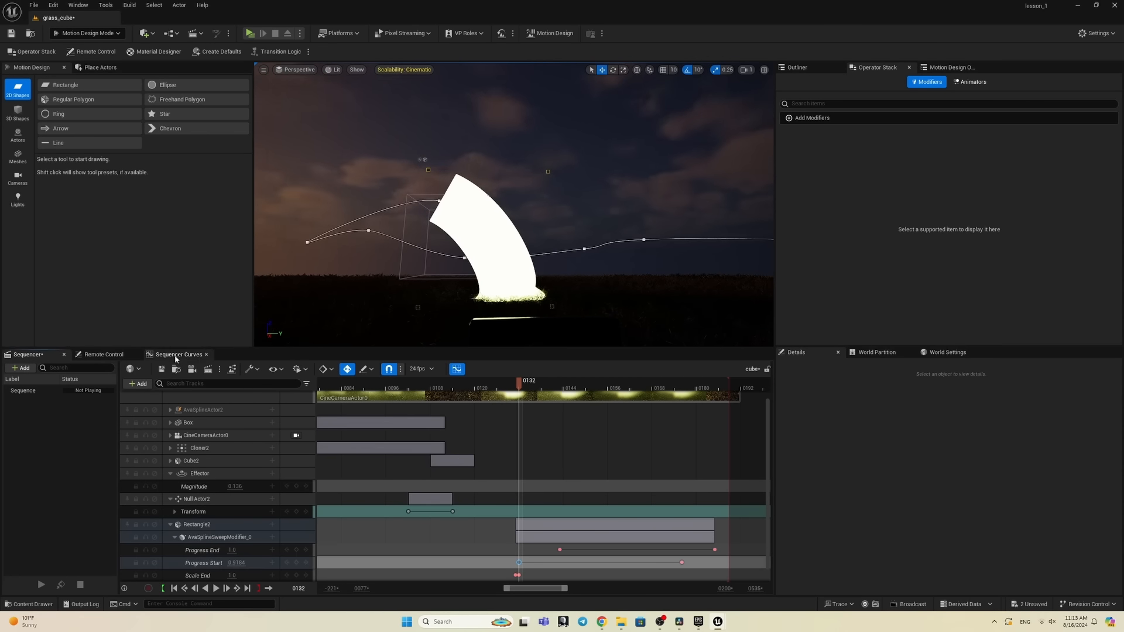
pyautogui.click(176, 355)
pyautogui.click(35, 559)
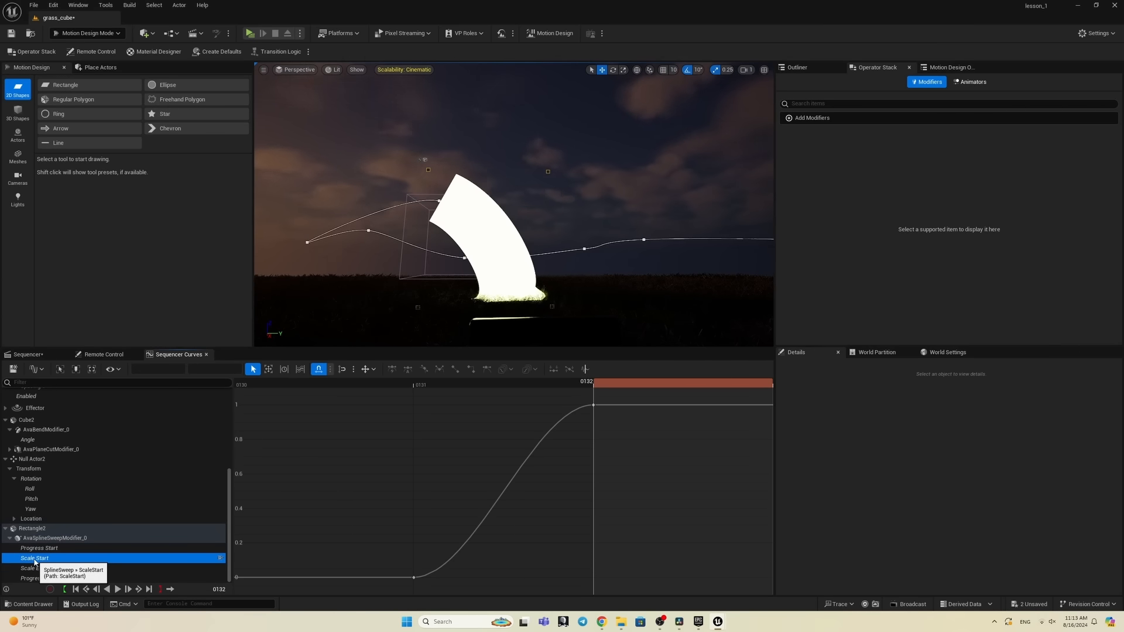
pyautogui.moveTo(584, 381); pyautogui.dragTo(532, 388)
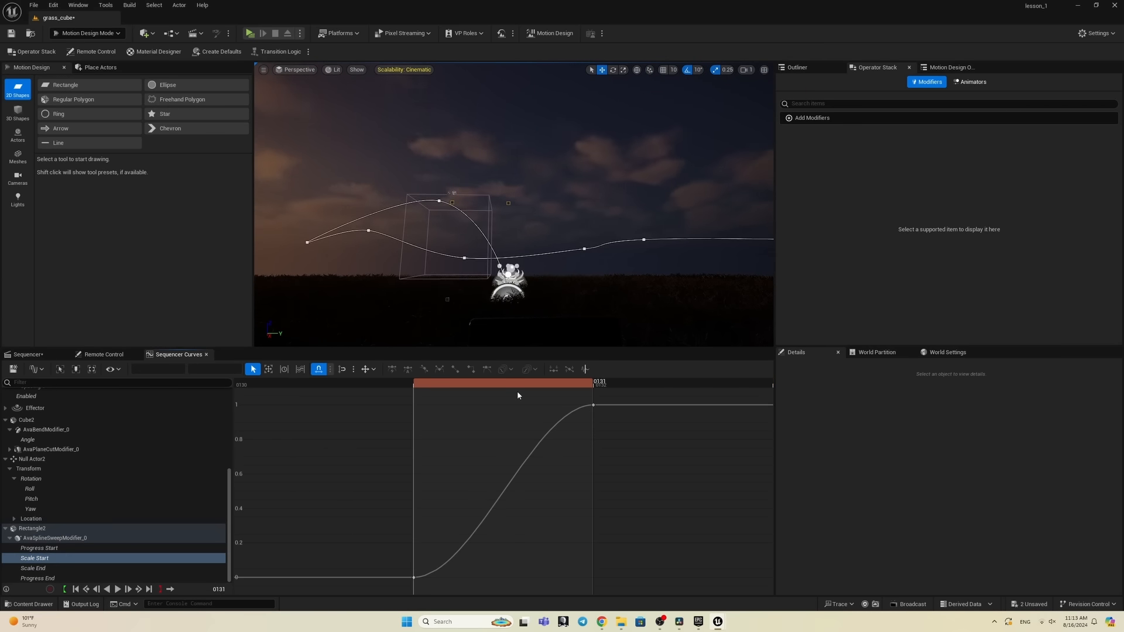
pyautogui.scroll(-3, 508, 459)
pyautogui.scroll(-6, 509, 458)
pyautogui.scroll(6, 508, 458)
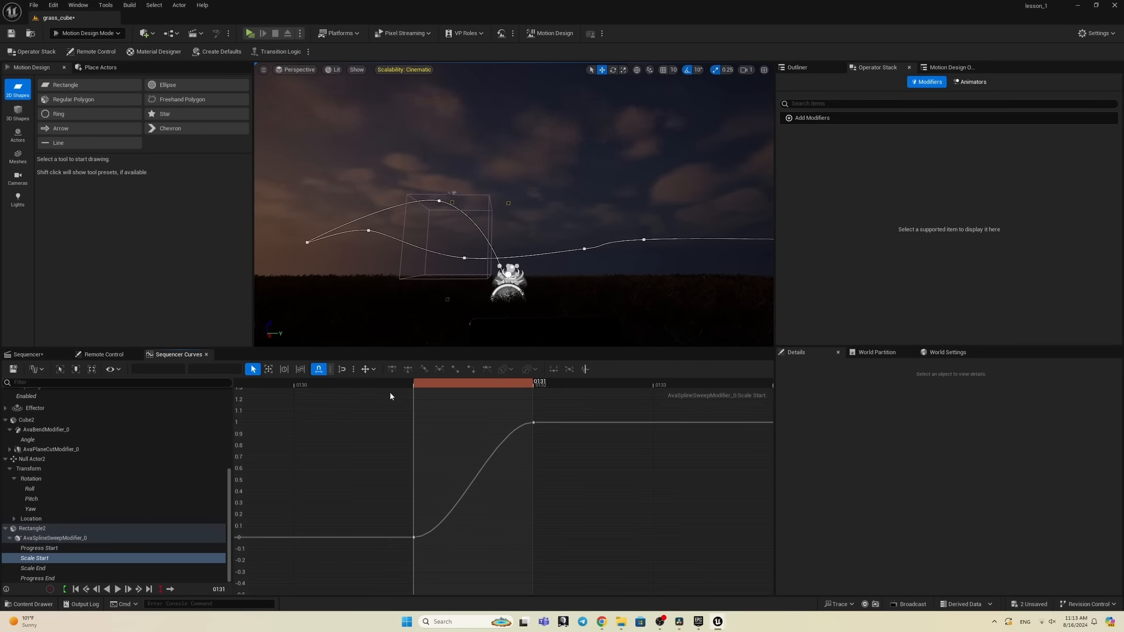
pyautogui.moveTo(374, 384); pyautogui.dragTo(581, 385)
pyautogui.scroll(-4, 605, 447)
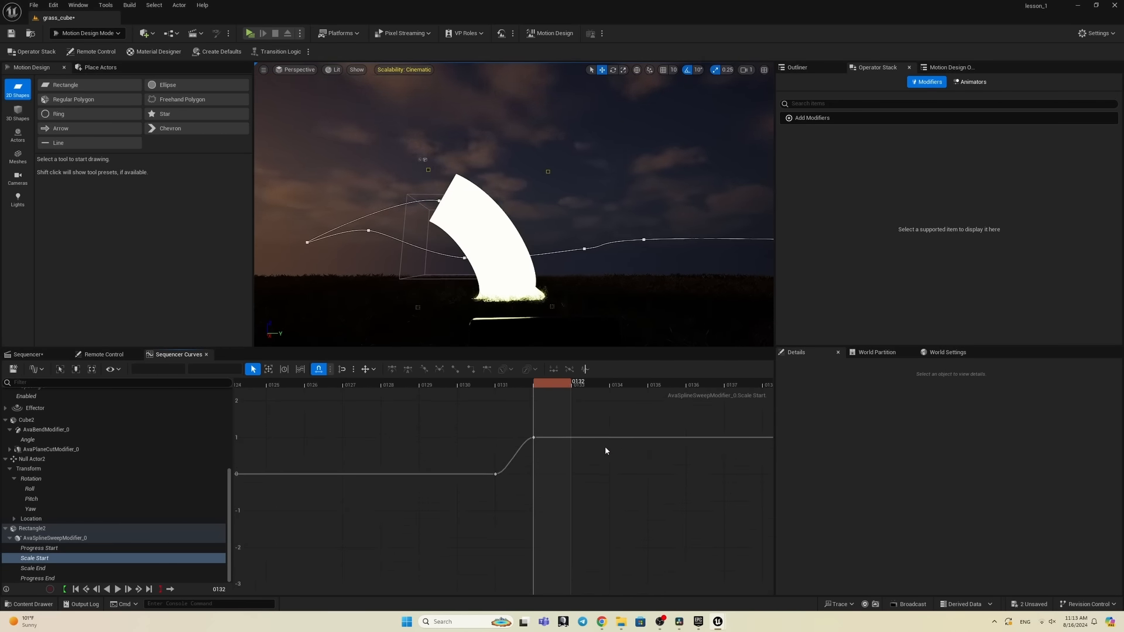
# Step: Shorten the outgoing tangent of Progress Start's frame 132 key so the curve drops immediately, and play back the sweep
pyautogui.click(61, 550)
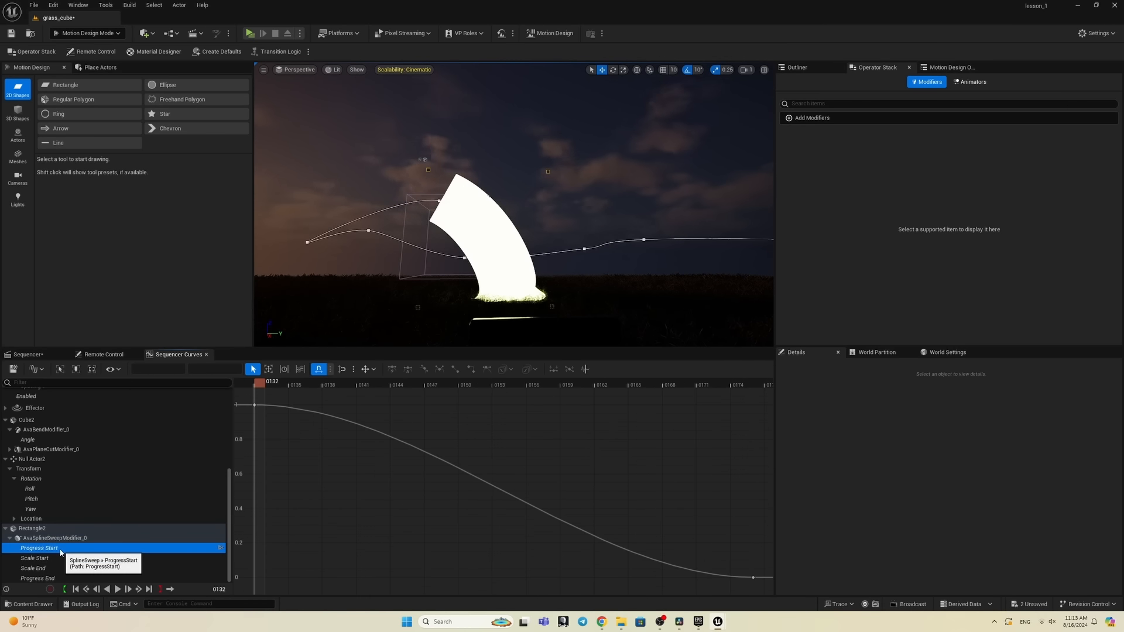
pyautogui.moveTo(261, 385)
pyautogui.mouseDown()
pyautogui.moveTo(423, 388)
pyautogui.moveTo(271, 402)
pyautogui.mouseUp()
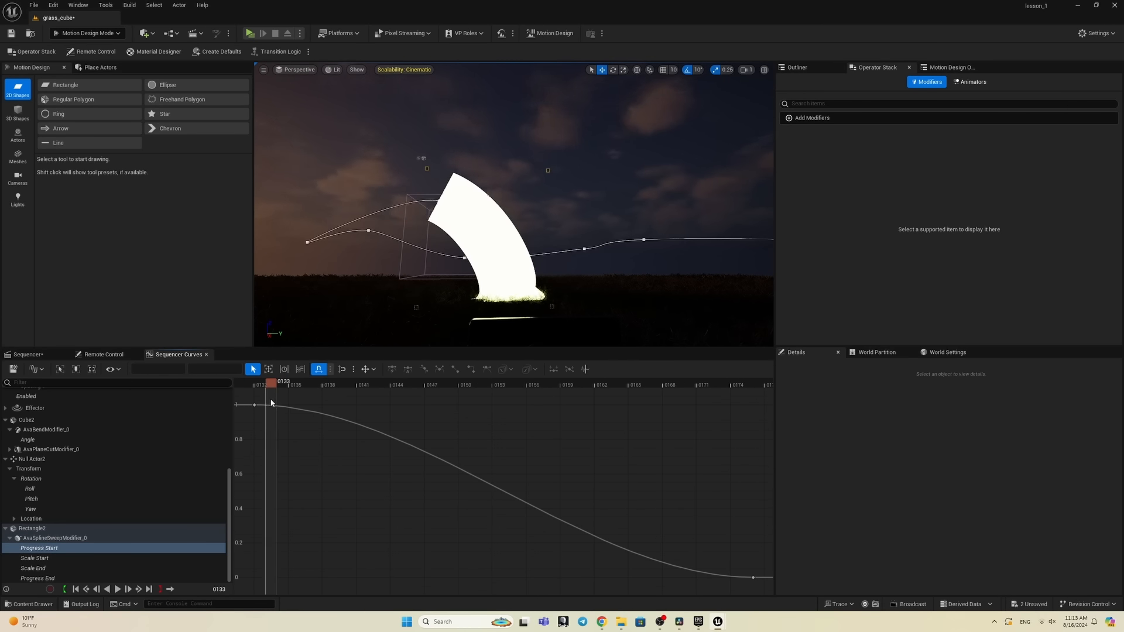
pyautogui.click(471, 369)
pyautogui.click(439, 369)
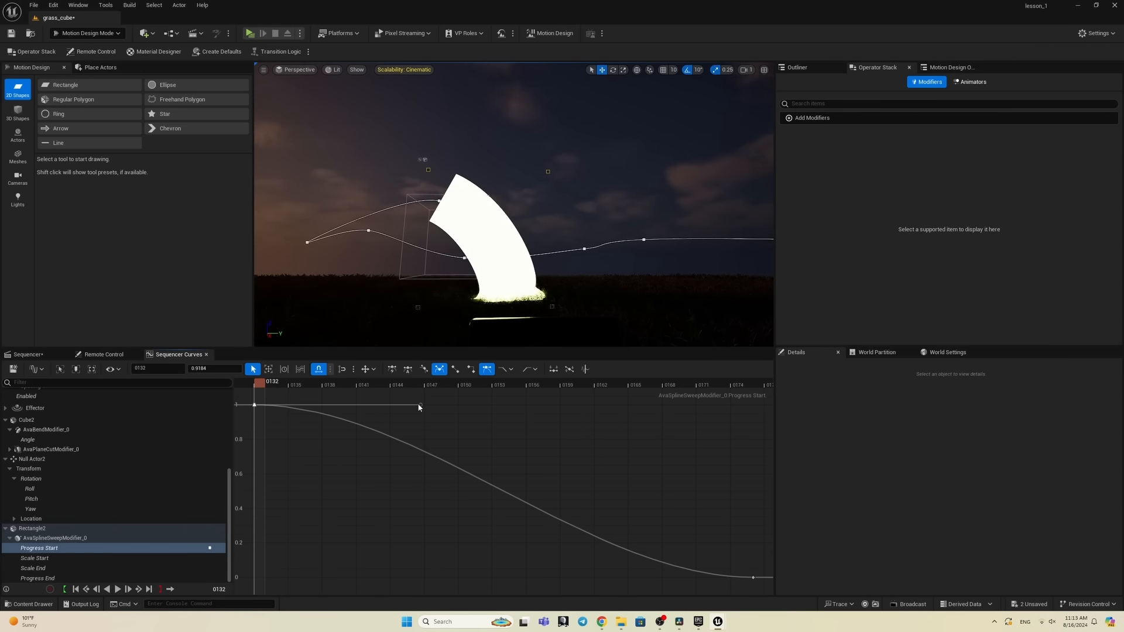
pyautogui.moveTo(420, 405); pyautogui.dragTo(280, 517)
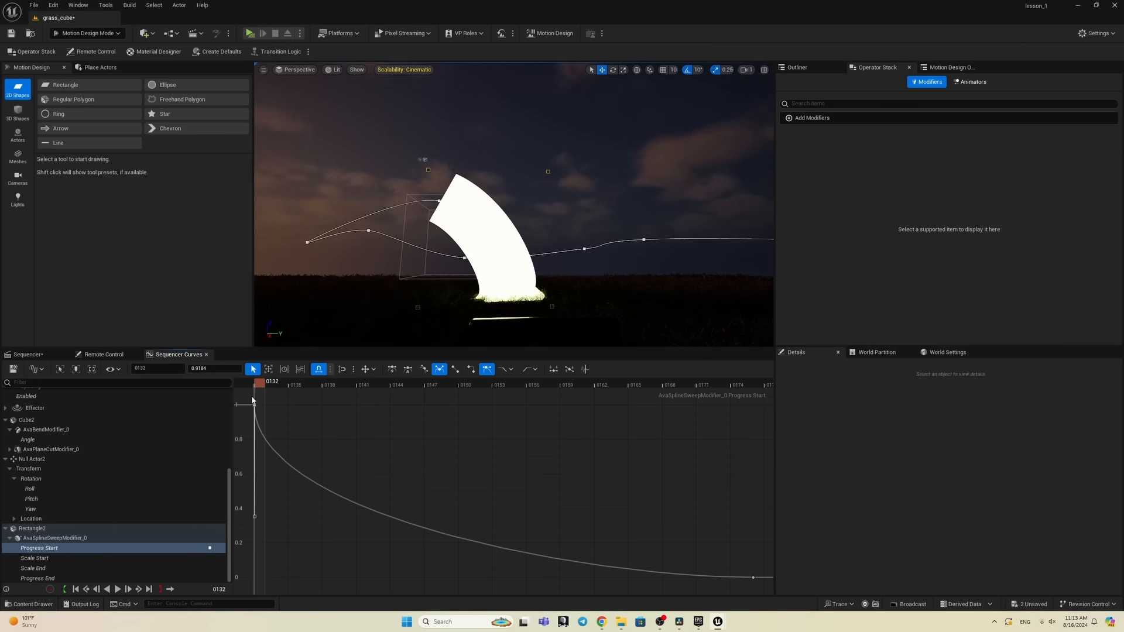
pyautogui.moveTo(260, 385)
pyautogui.mouseDown()
pyautogui.moveTo(283, 391)
pyautogui.moveTo(254, 397)
pyautogui.mouseUp()
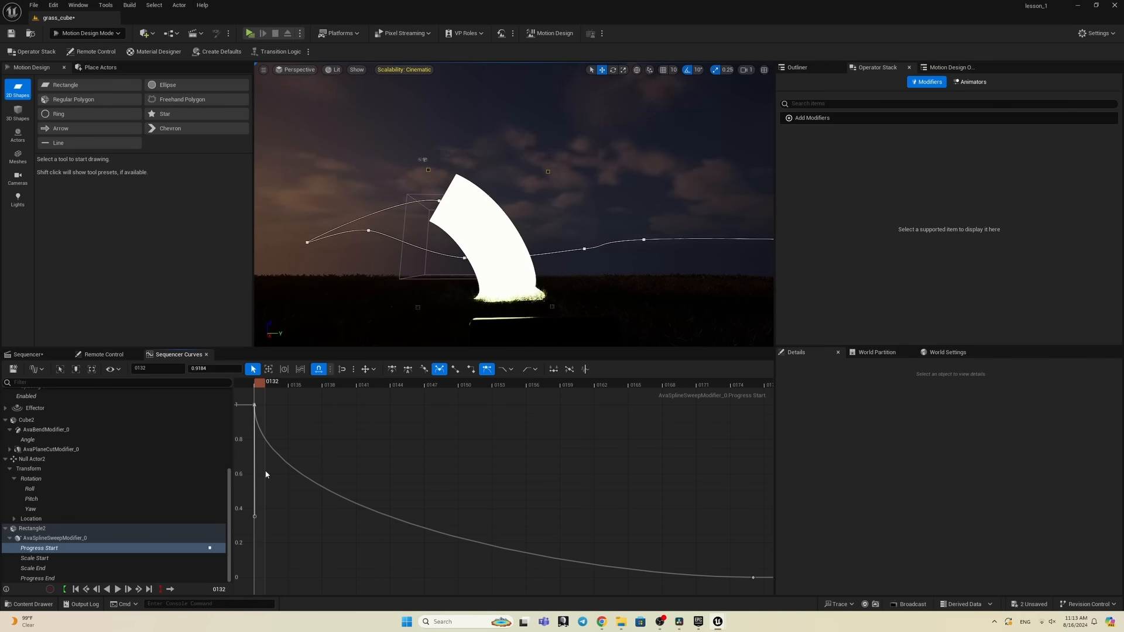
pyautogui.moveTo(255, 517); pyautogui.dragTo(271, 411)
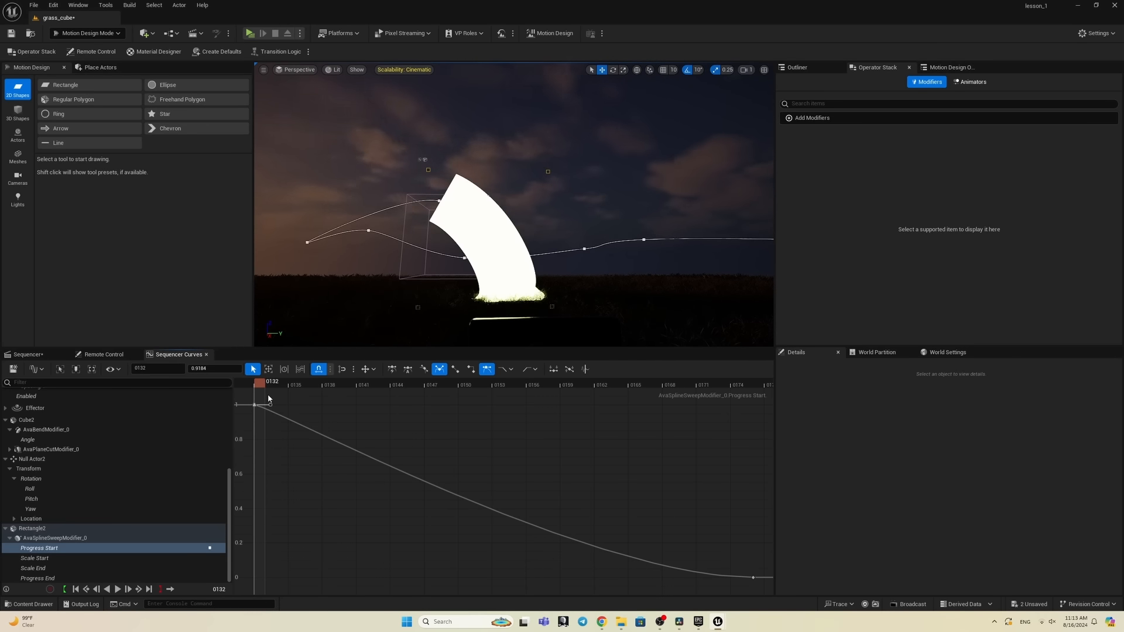
pyautogui.press('space')
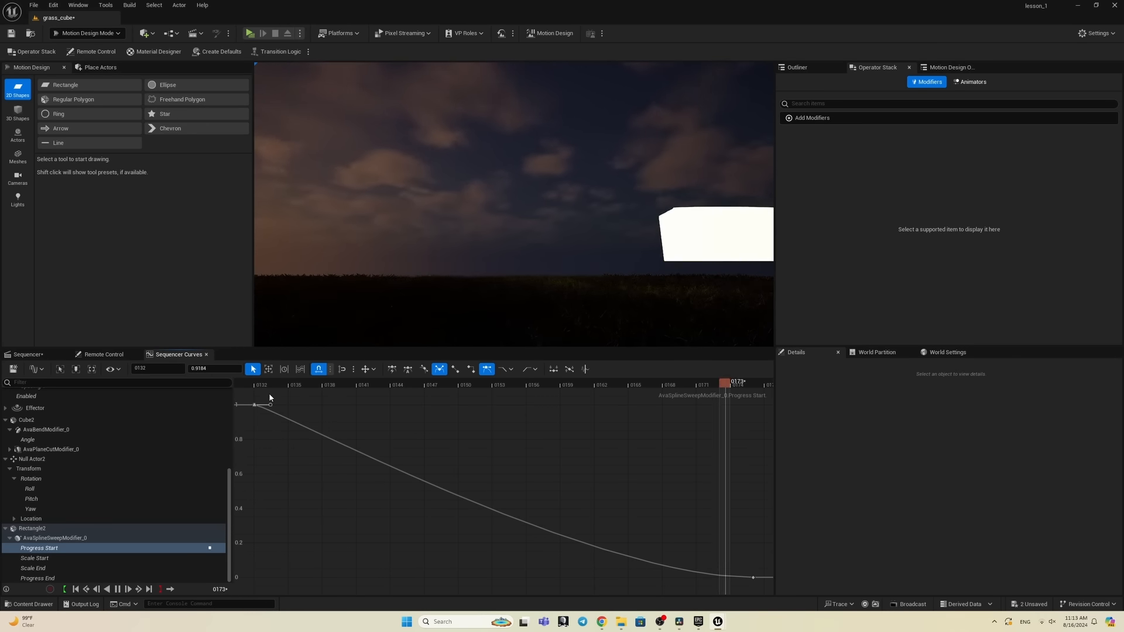
pyautogui.click(259, 384)
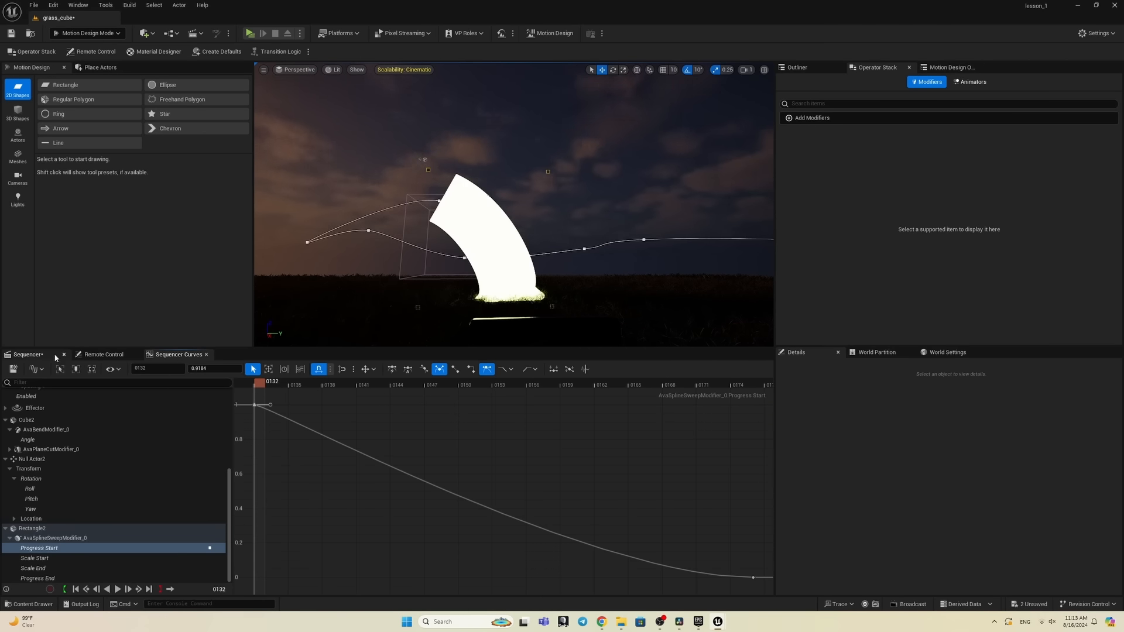
# Step: Return to the sequence timeline and keyframe the swept rectangle's Scale End at 0 on frame 143
pyautogui.click(35, 356)
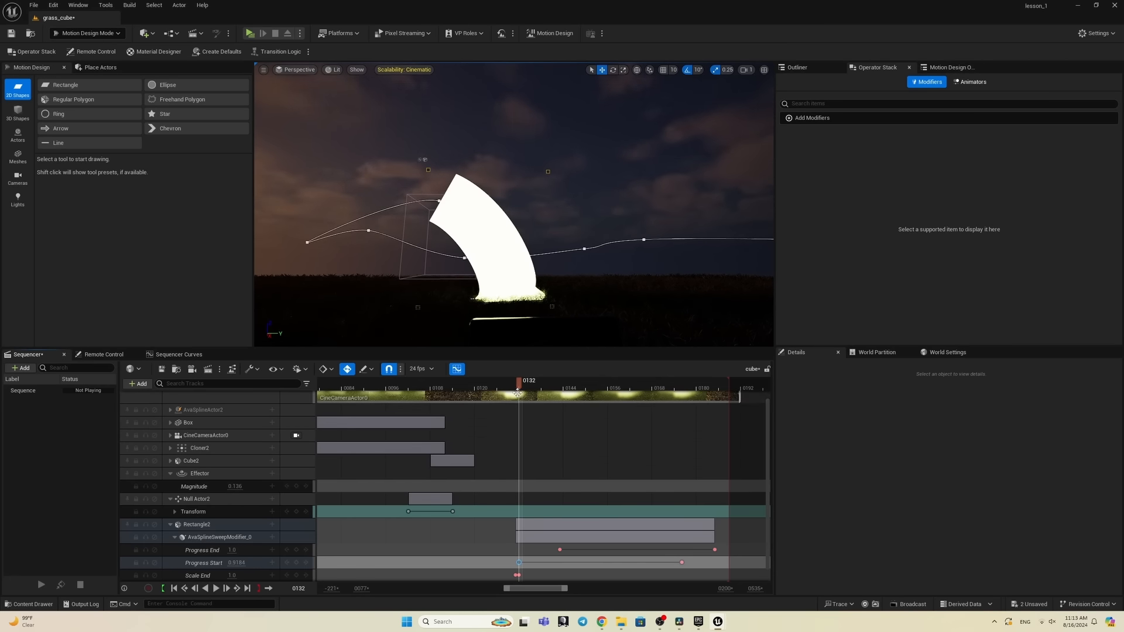
pyautogui.moveTo(524, 388); pyautogui.dragTo(523, 412)
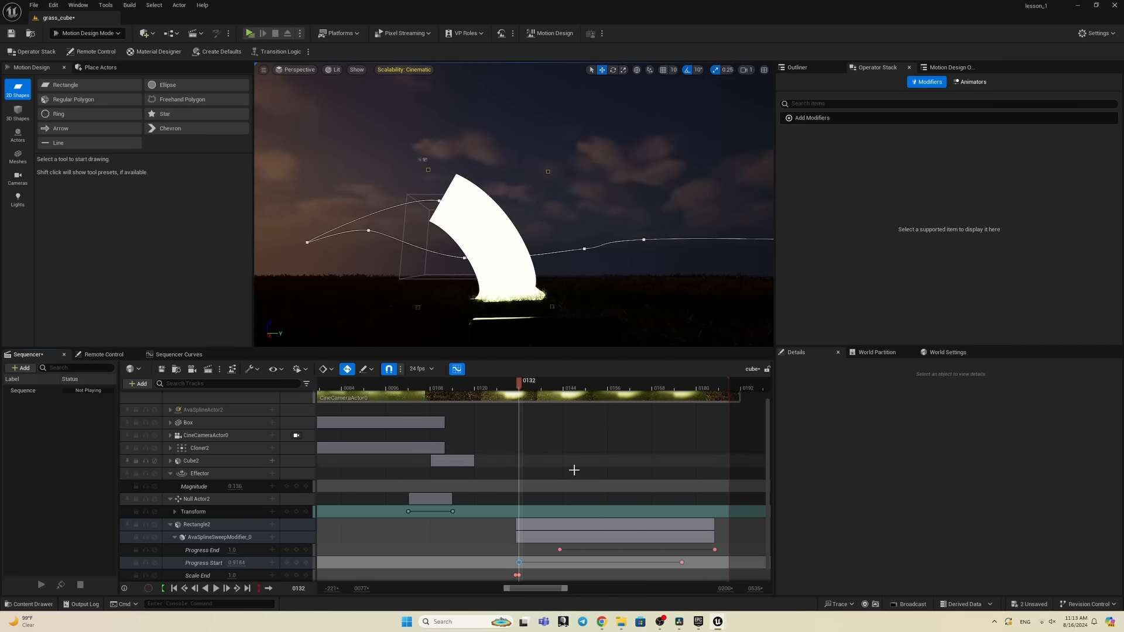
pyautogui.scroll(-1, 576, 475)
pyautogui.moveTo(530, 384); pyautogui.dragTo(549, 390)
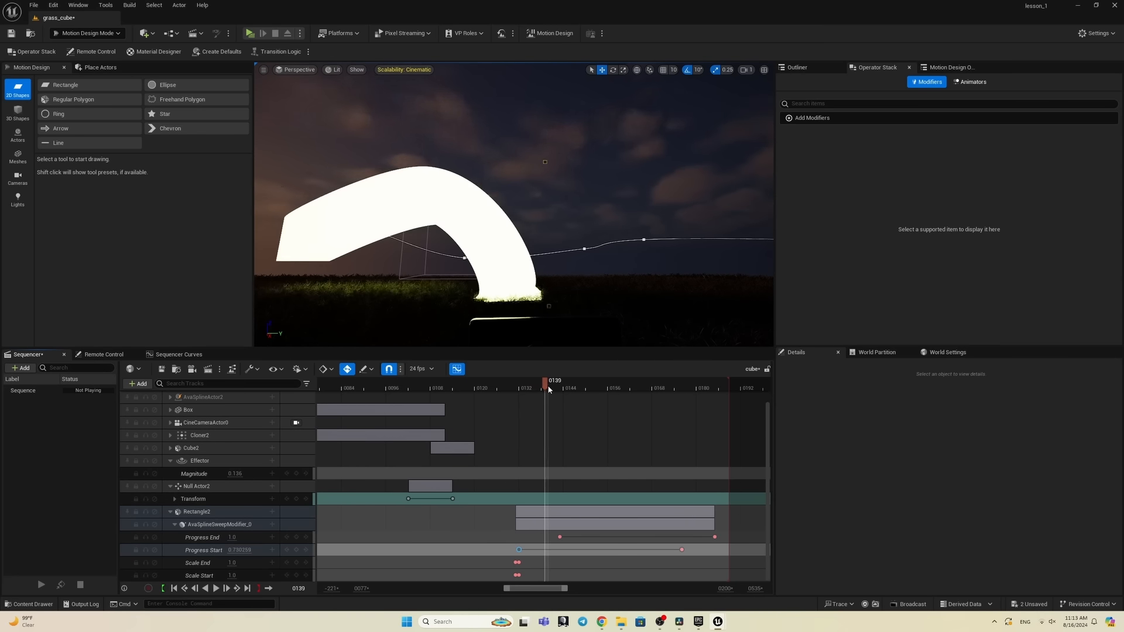
pyautogui.moveTo(561, 391)
pyautogui.mouseDown()
pyautogui.moveTo(542, 391)
pyautogui.moveTo(560, 391)
pyautogui.mouseUp()
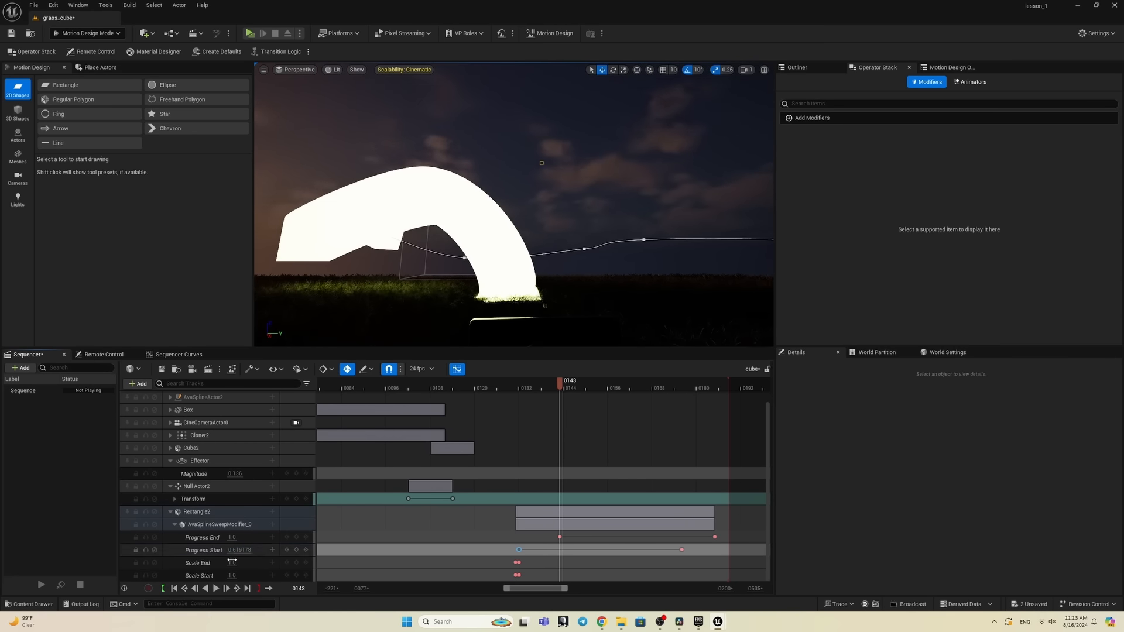
pyautogui.moveTo(232, 562); pyautogui.dragTo(215, 563)
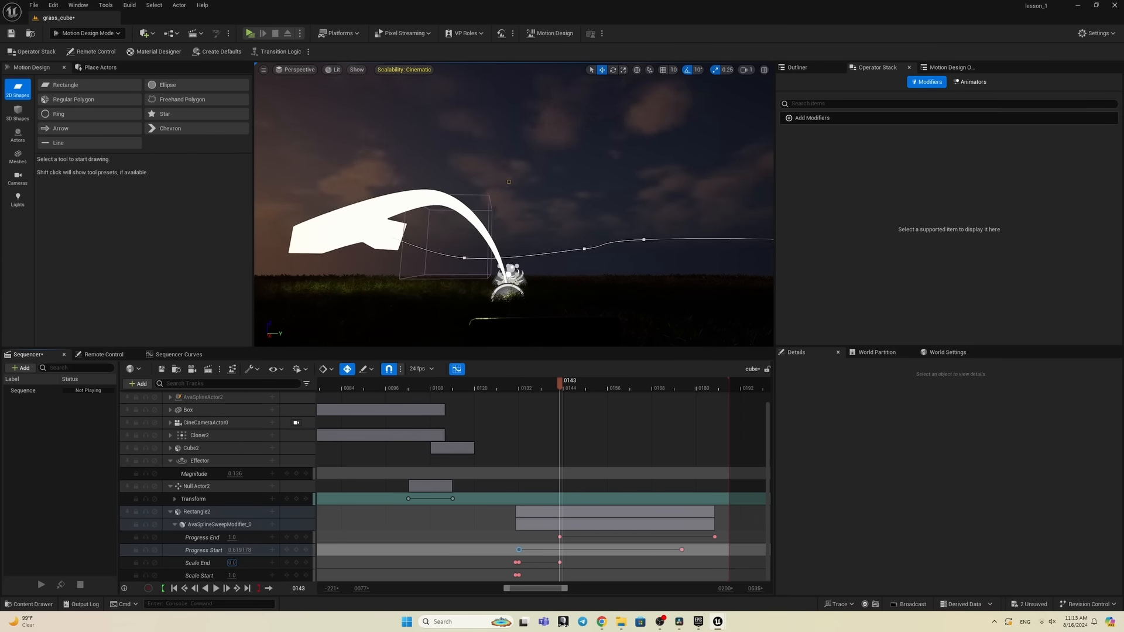
# Step: Play back the tapered sweep from before frame 132 and scrub through to frame 152 to check its shape
pyautogui.moveTo(562, 390); pyautogui.dragTo(512, 391)
pyautogui.press('space')
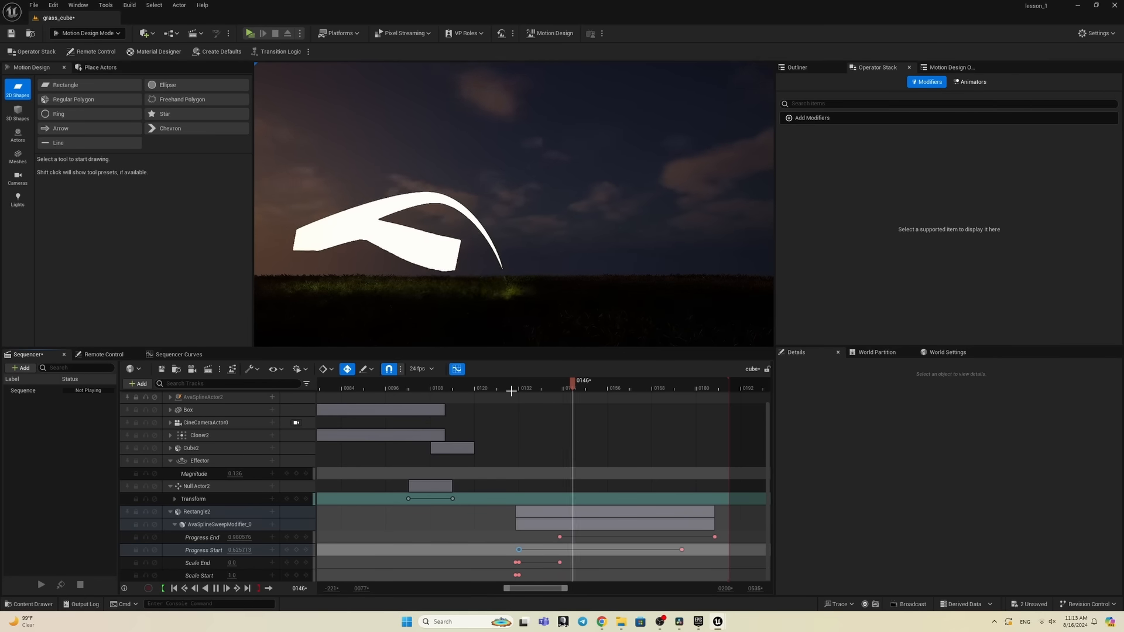
pyautogui.click(543, 391)
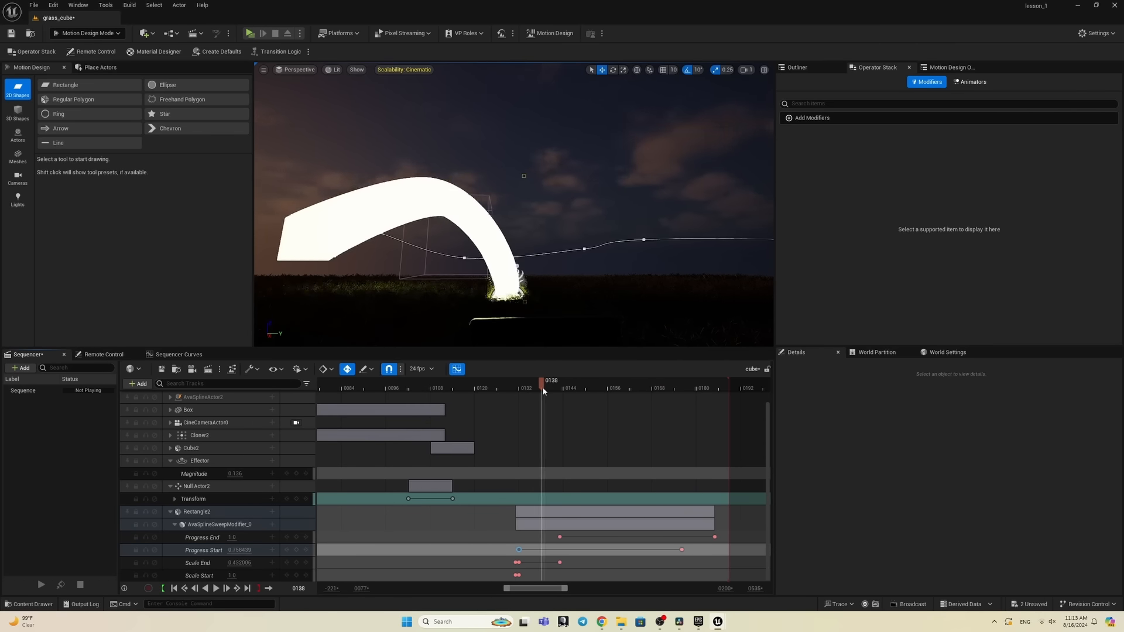
pyautogui.moveTo(563, 394); pyautogui.dragTo(593, 391)
# Step: Raise the spline point just ahead of the sweep's front to a height of about 256, and move the neighbouring point outward and lower
pyautogui.click(584, 249)
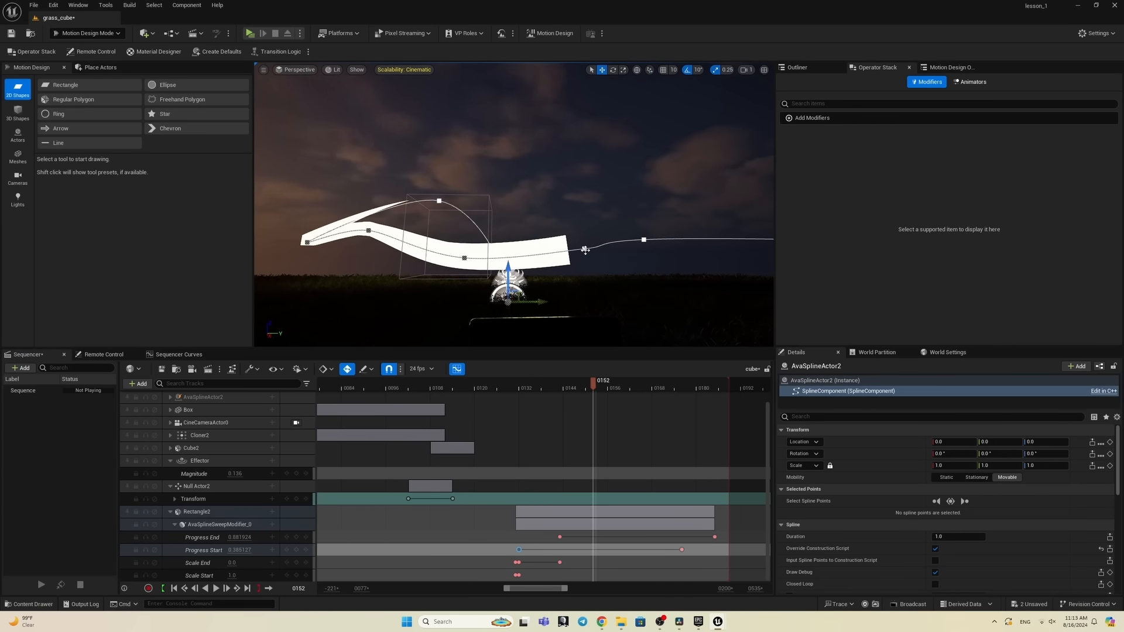
pyautogui.click(584, 249)
pyautogui.moveTo(584, 226); pyautogui.dragTo(585, 187)
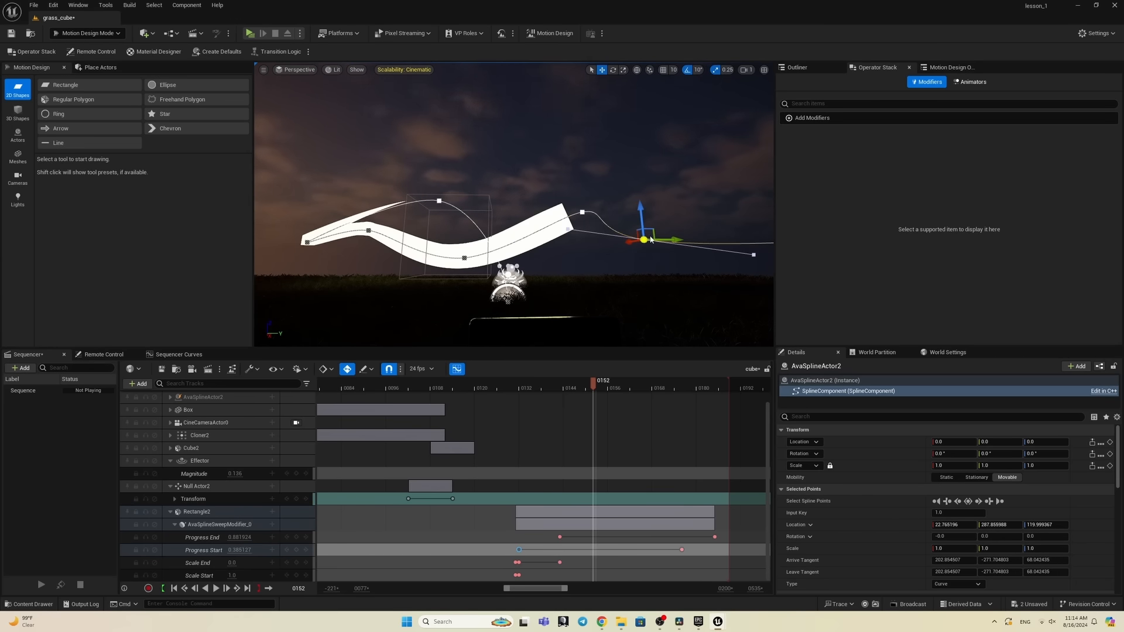
pyautogui.moveTo(676, 239)
pyautogui.mouseDown()
pyautogui.moveTo(711, 241)
pyautogui.moveTo(672, 218)
pyautogui.moveTo(668, 231)
pyautogui.mouseUp()
# Step: At frame 161, adjust the raised spline point's tangent to about 147, -471, -23, and play back the animation from frame 132
pyautogui.moveTo(591, 388); pyautogui.dragTo(627, 395)
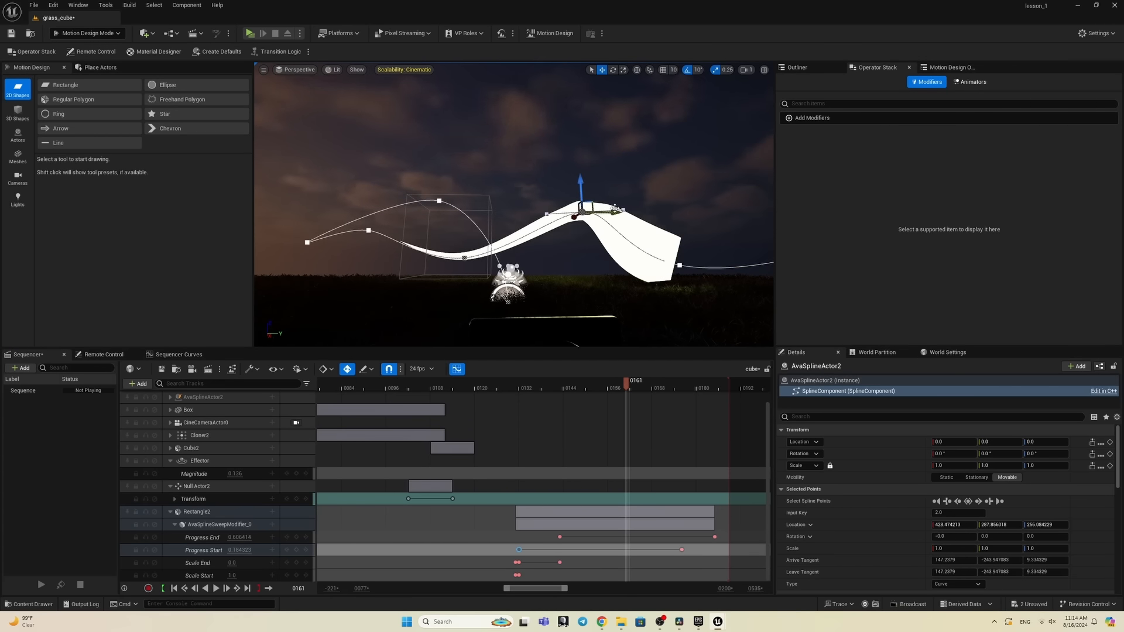
pyautogui.moveTo(622, 180); pyautogui.dragTo(700, 207)
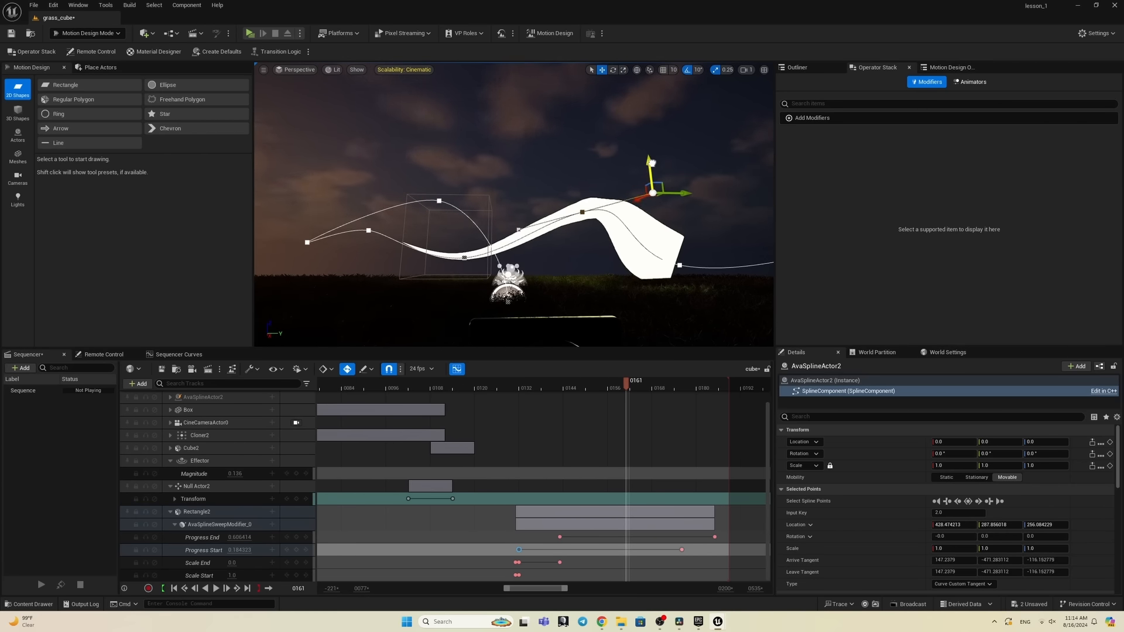
pyautogui.moveTo(652, 163)
pyautogui.mouseDown()
pyautogui.moveTo(655, 135)
pyautogui.moveTo(660, 154)
pyautogui.mouseUp()
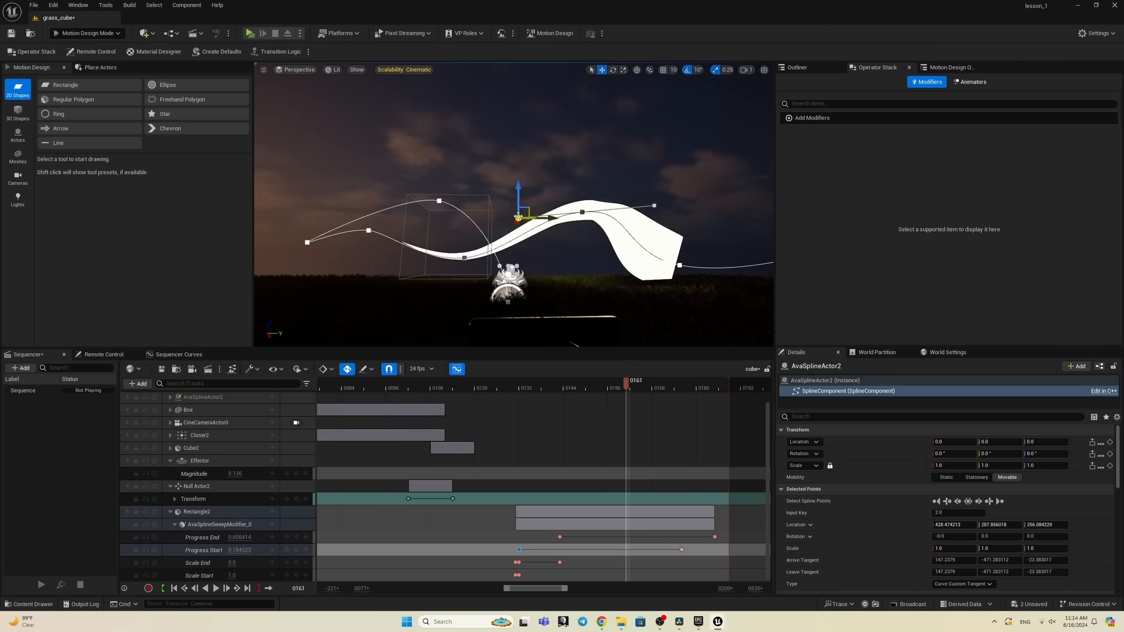
pyautogui.moveTo(619, 387); pyautogui.dragTo(526, 429)
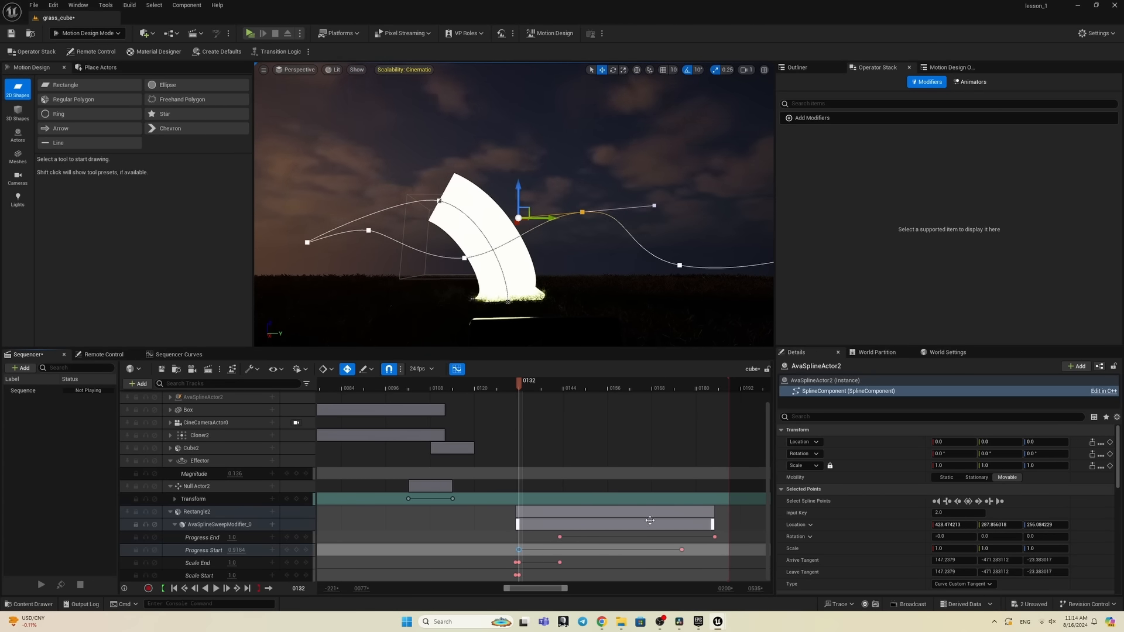
pyautogui.press('space')
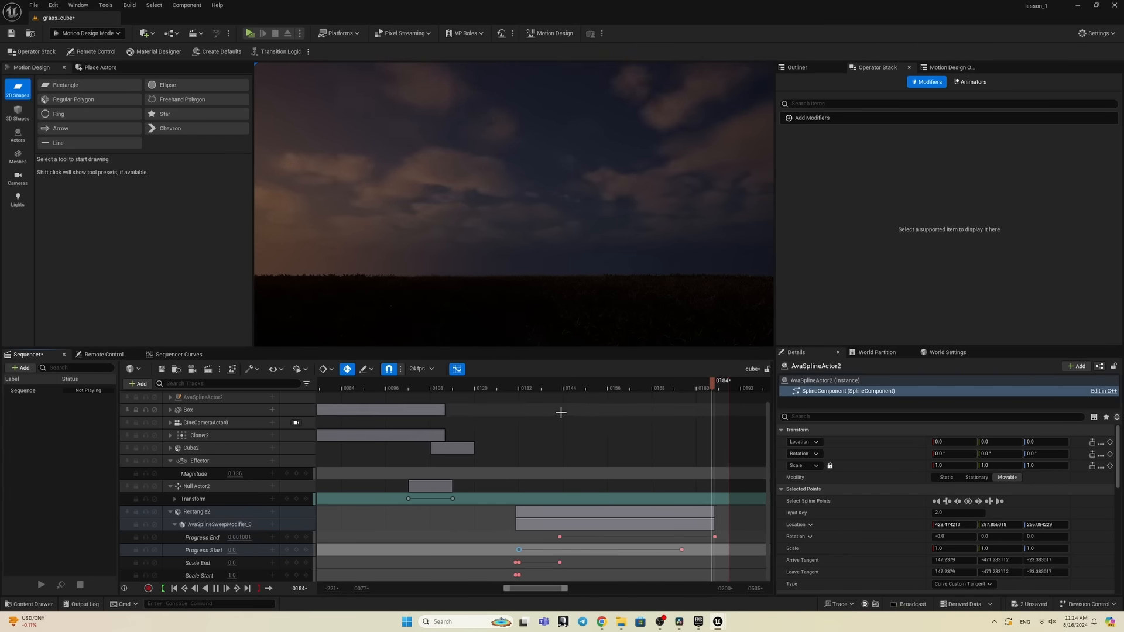
# Step: Scrub to about frame 140 and move Progress End's first keyframe there, undoing the extra shift of both Progress End keys
pyautogui.moveTo(541, 389); pyautogui.dragTo(563, 398)
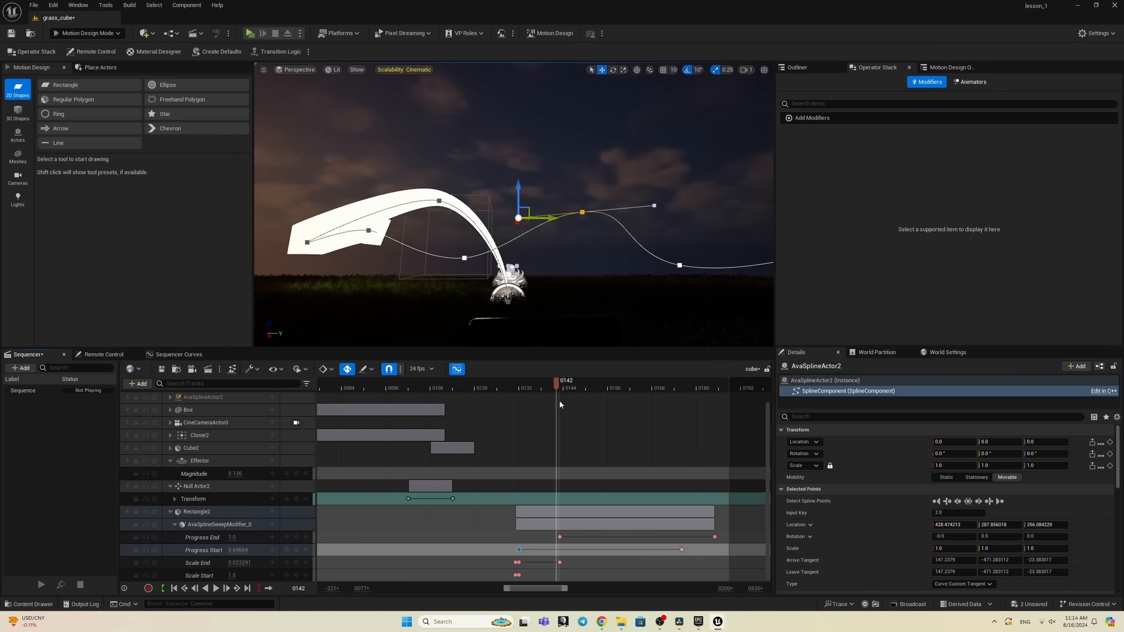
pyautogui.moveTo(560, 537); pyautogui.dragTo(545, 538)
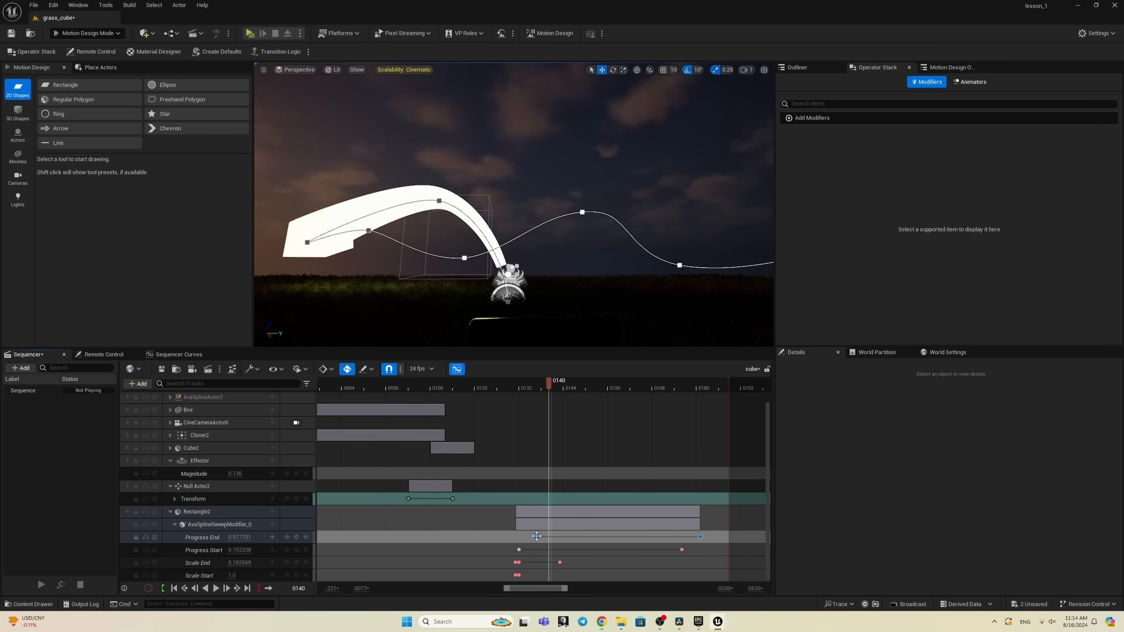
pyautogui.hotkey('ctrl', 'z')
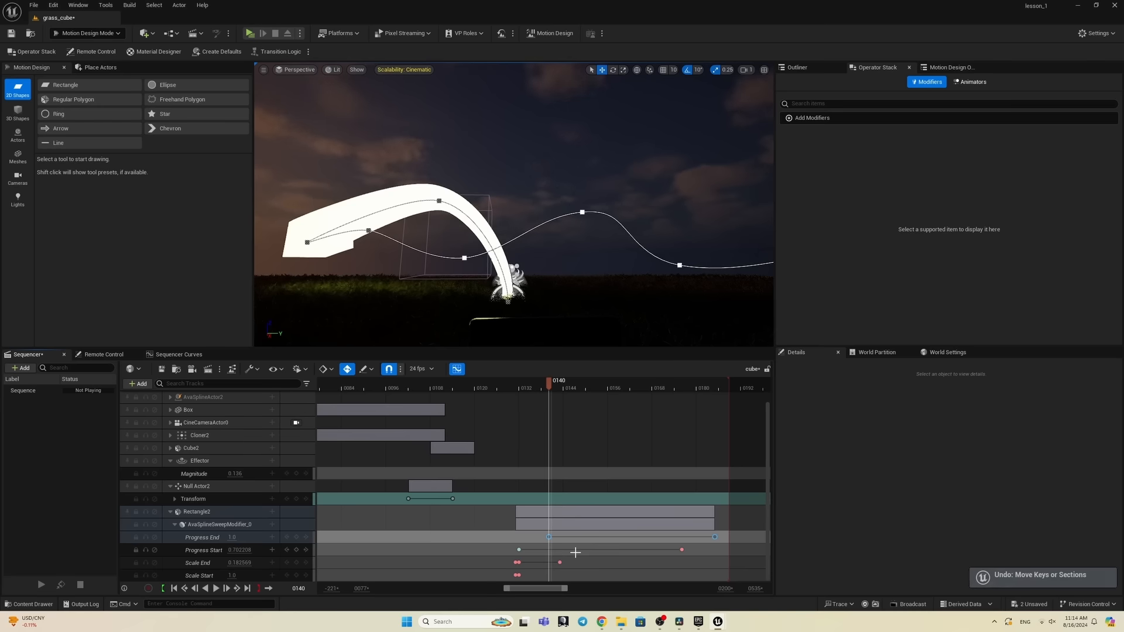
# Step: Move Progress End's last keyframe to frame 181 and play back the sweep from around frame 132
pyautogui.moveTo(520, 391); pyautogui.dragTo(549, 397)
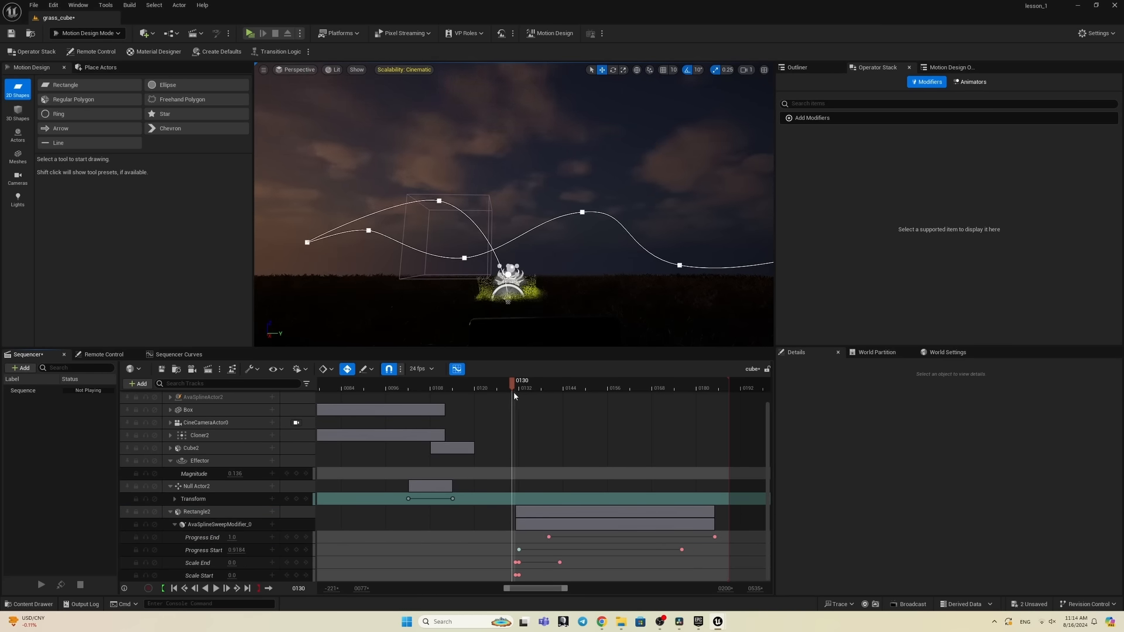
pyautogui.press('space')
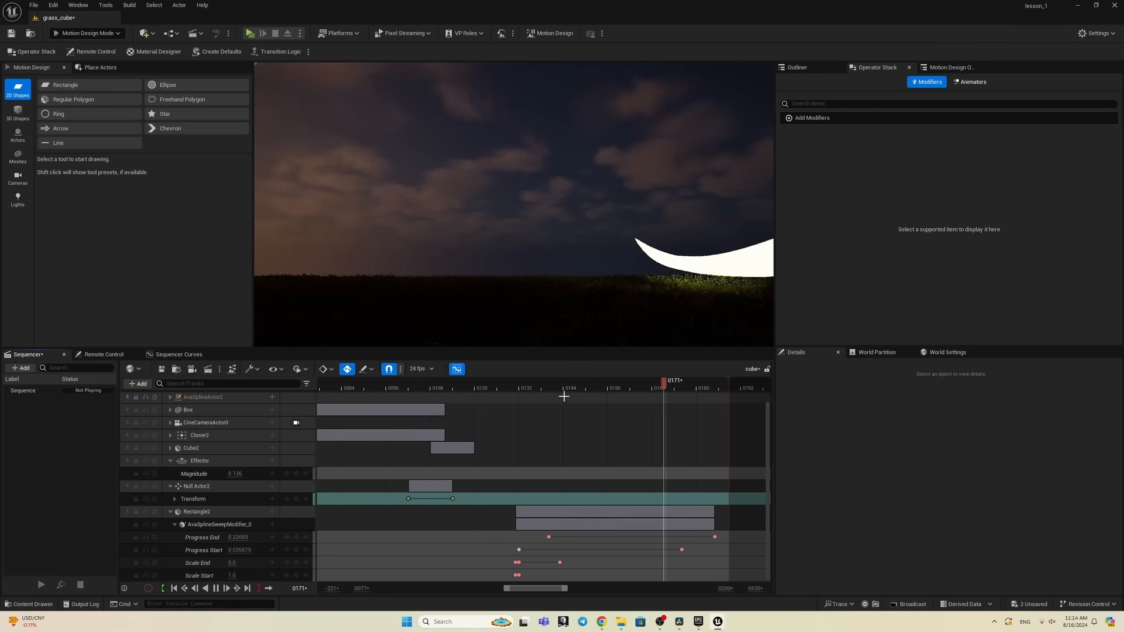
pyautogui.click(560, 387)
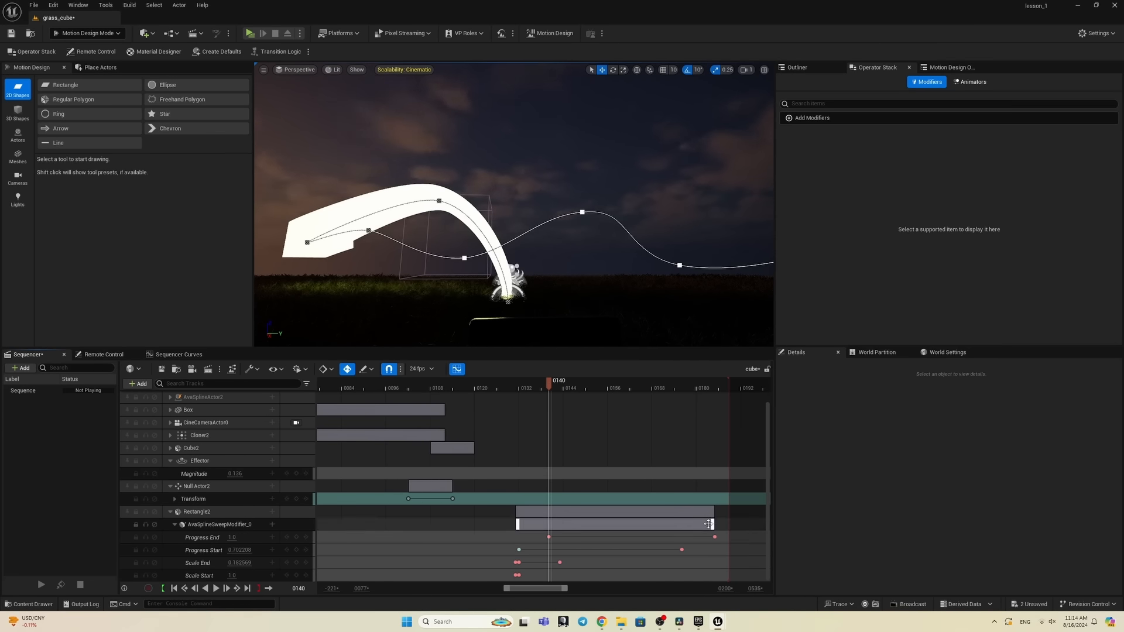
pyautogui.moveTo(715, 537); pyautogui.dragTo(700, 538)
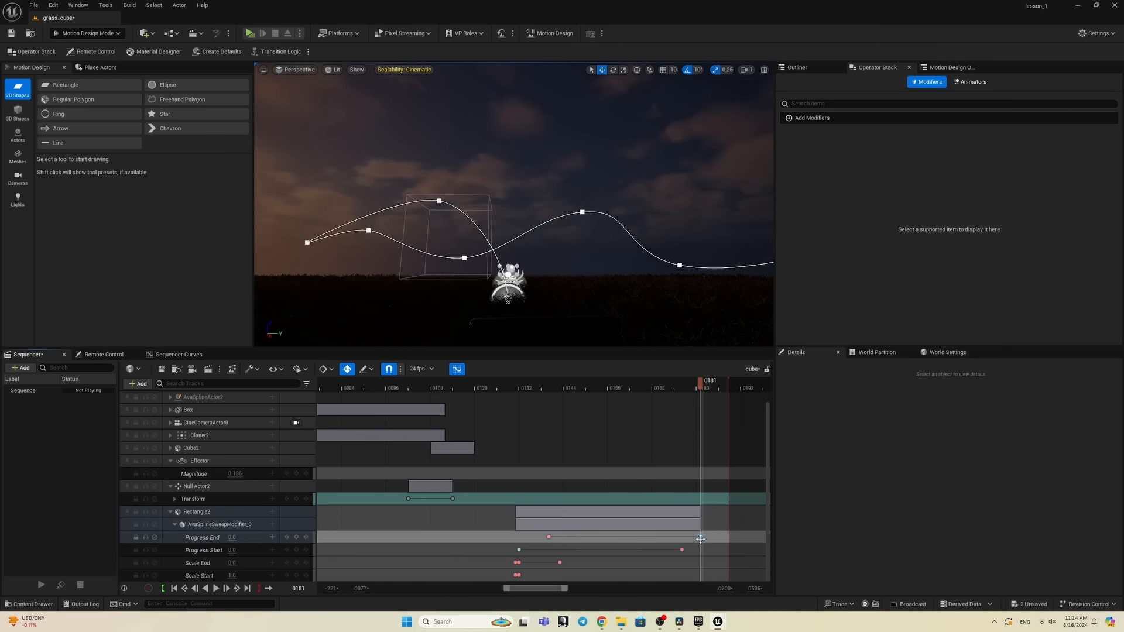
pyautogui.click(532, 389)
pyautogui.press('space')
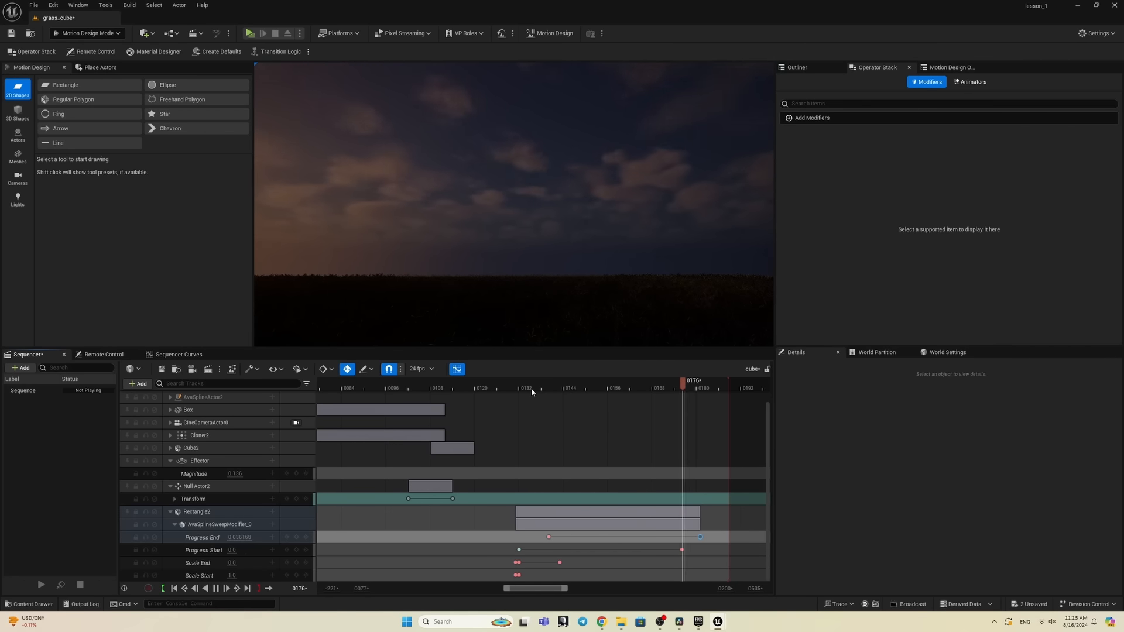
pyautogui.click(519, 389)
pyautogui.press('space')
# Step: Move Scale End's last keyframe to frame 140 and play back the sweep from frame 132
pyautogui.moveTo(528, 388); pyautogui.dragTo(542, 387)
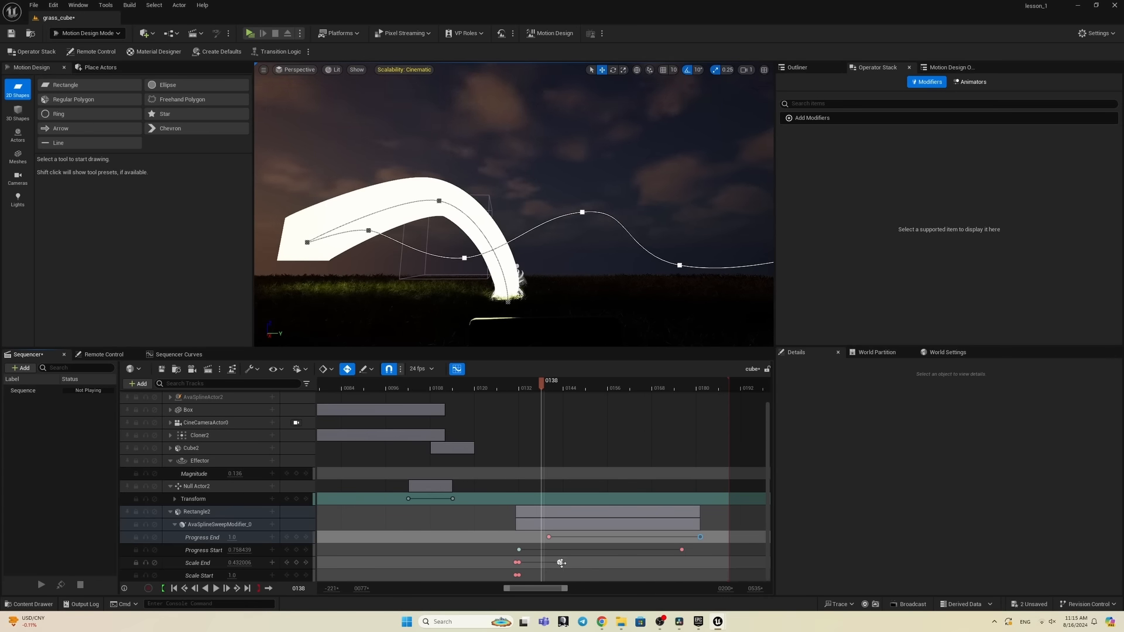
pyautogui.moveTo(560, 562); pyautogui.dragTo(548, 563)
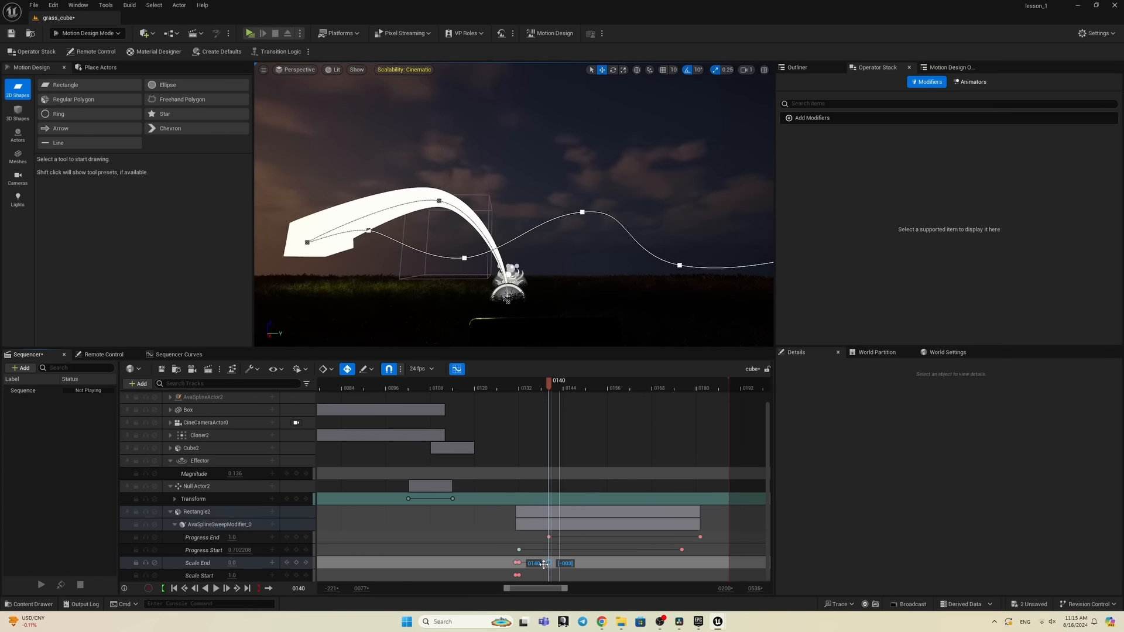
pyautogui.click(518, 388)
pyautogui.press('space')
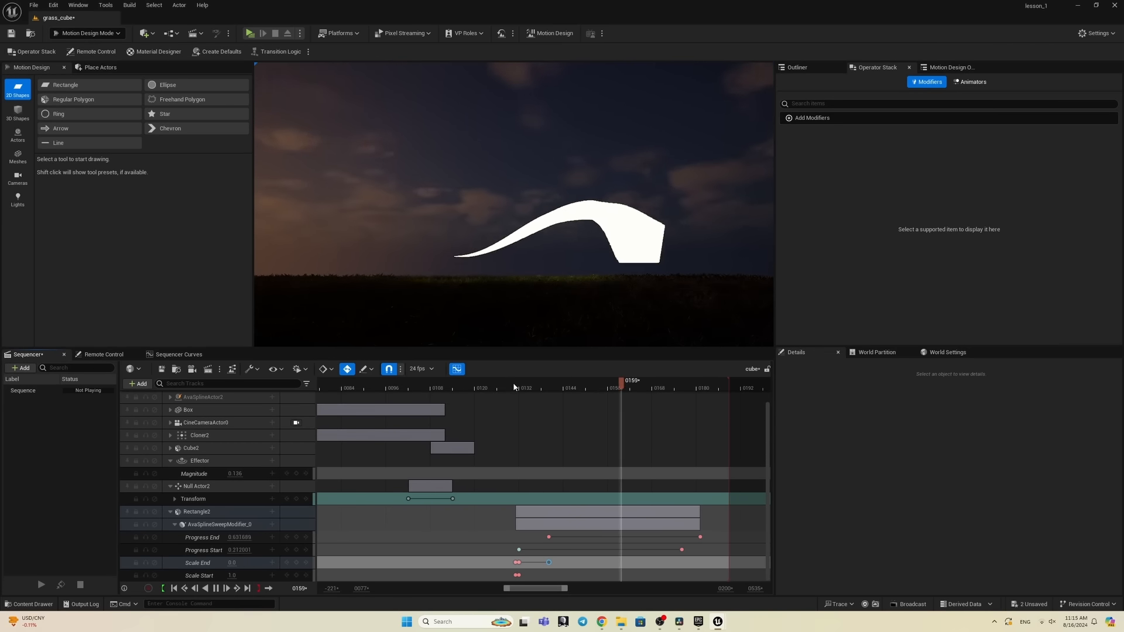
pyautogui.click(519, 384)
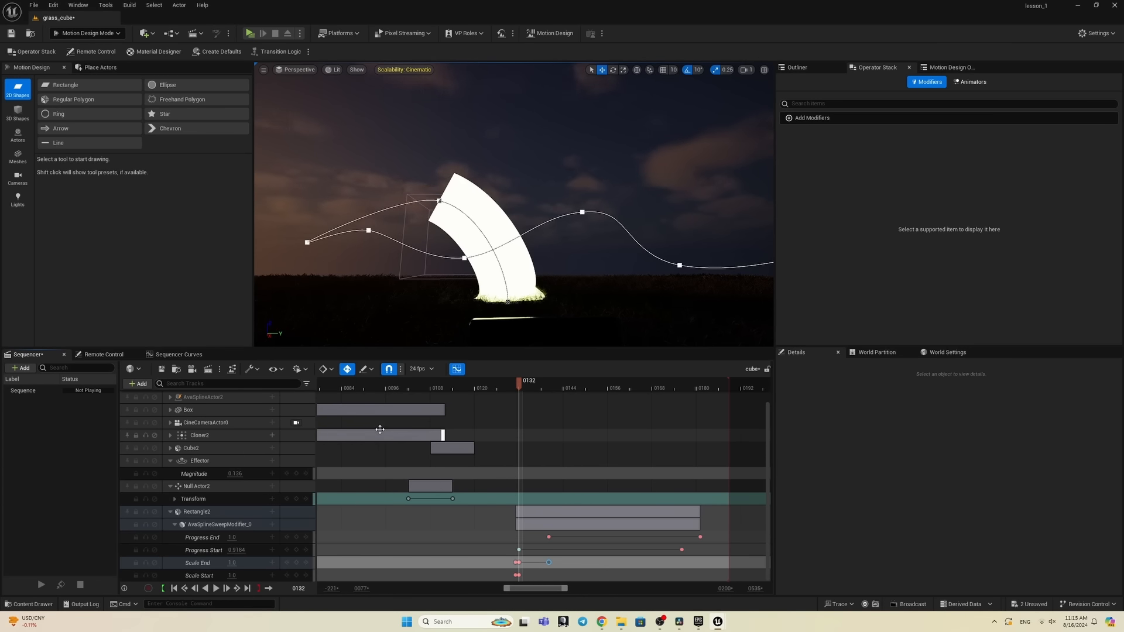
# Step: View the scene through CineCameraActor0, unhide Null Actor2, and scrub frames 131 to 133 to check the cube against the sweep
pyautogui.click(296, 422)
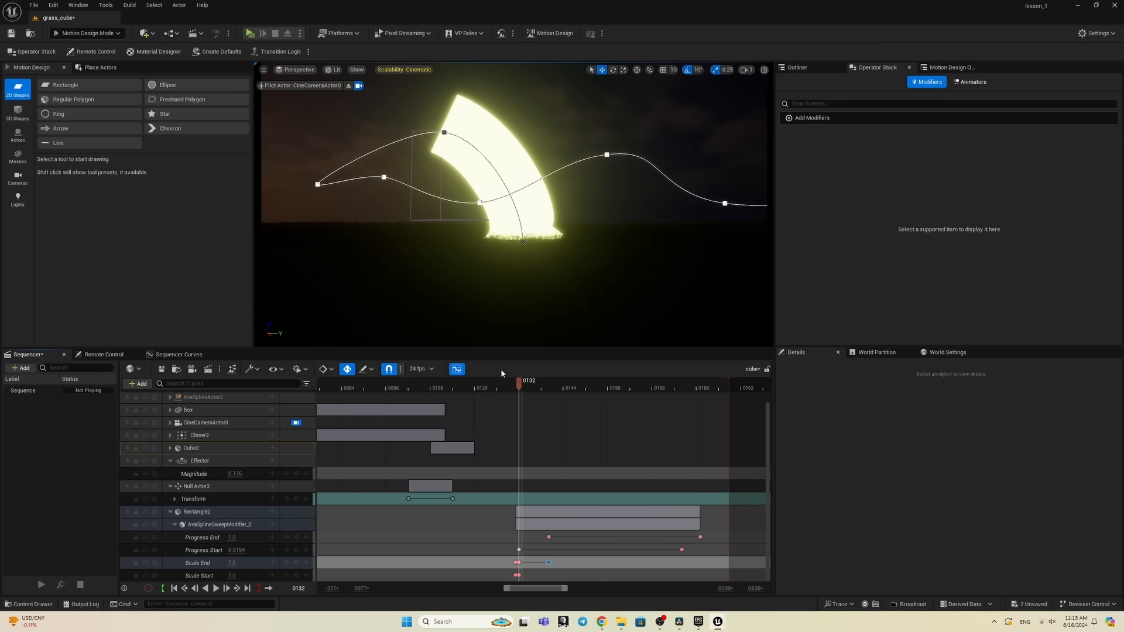
pyautogui.click(513, 384)
pyautogui.moveTo(513, 384); pyautogui.dragTo(520, 385)
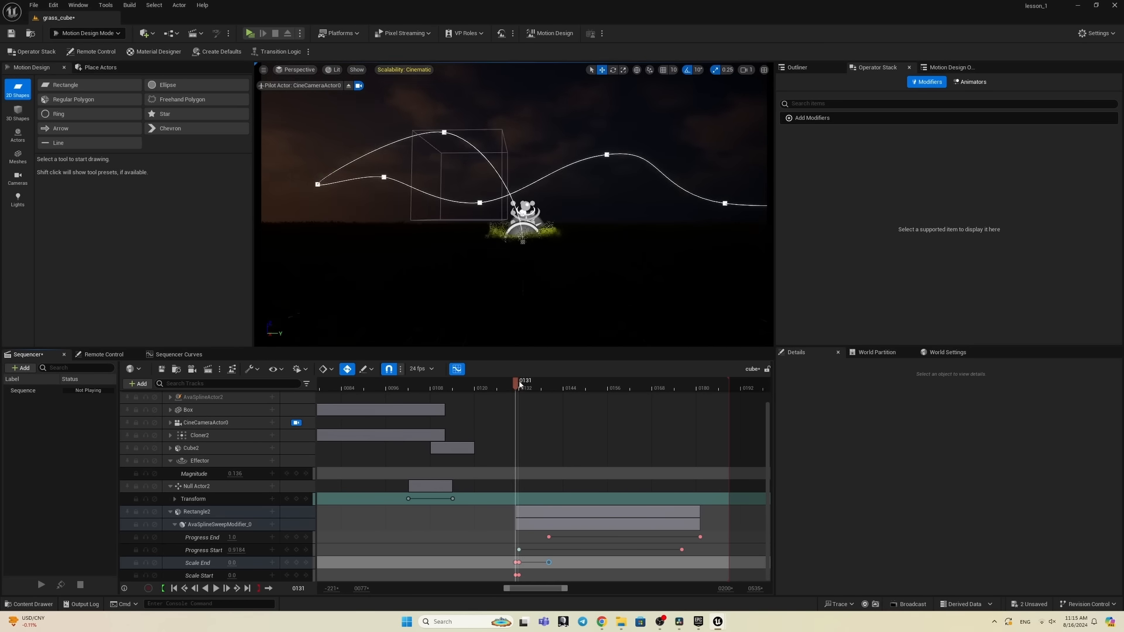
pyautogui.click(800, 67)
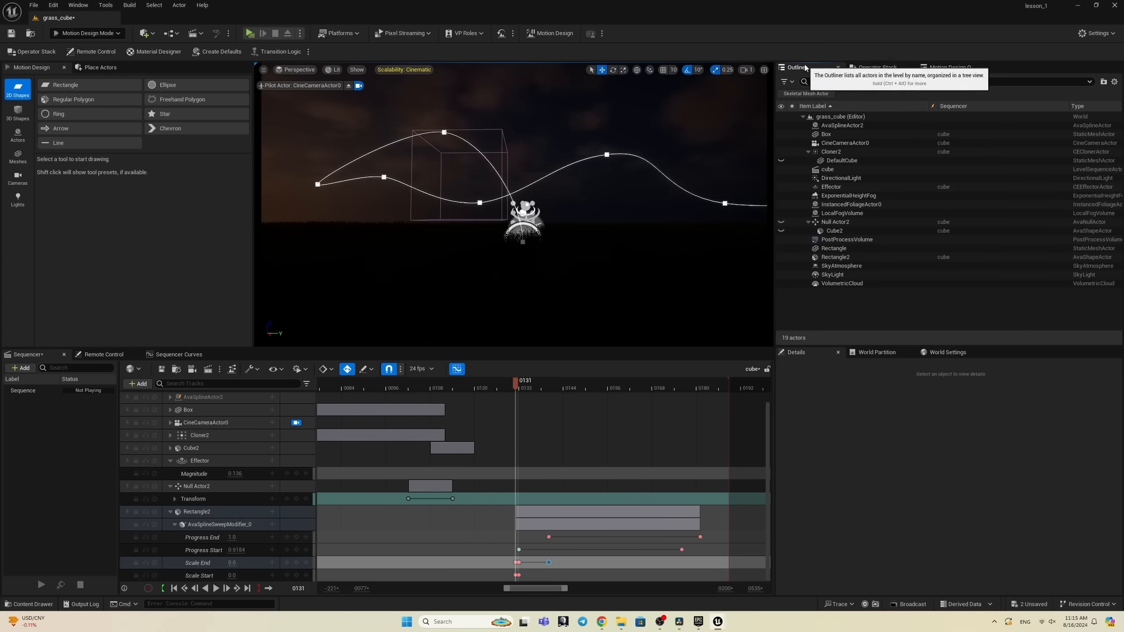
pyautogui.click(782, 223)
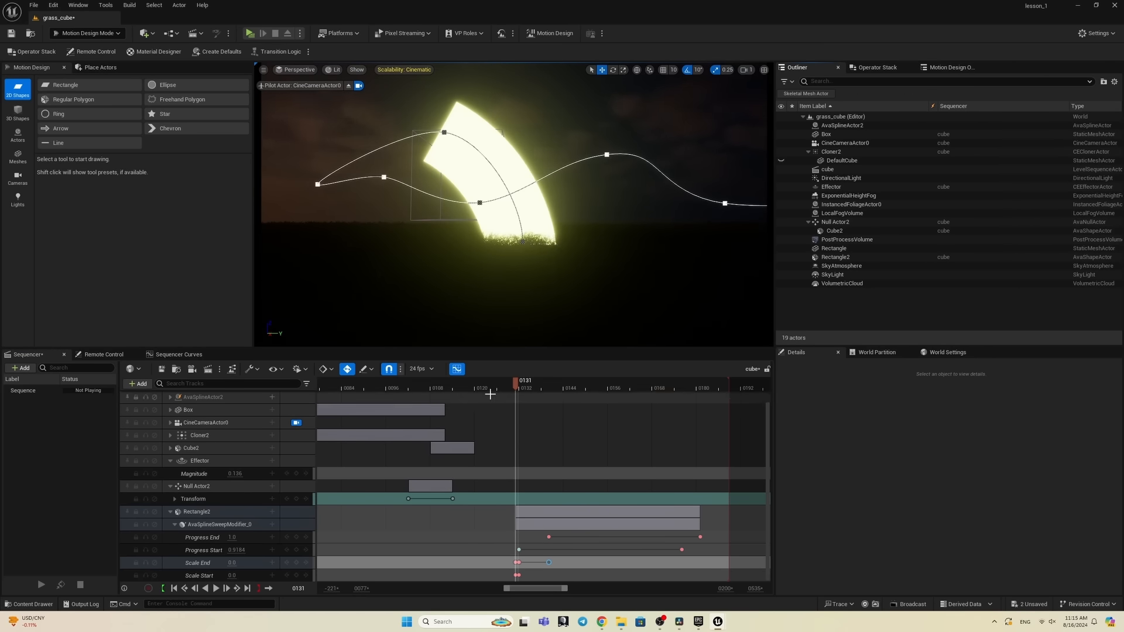
pyautogui.moveTo(519, 388)
pyautogui.mouseDown()
pyautogui.moveTo(542, 387)
pyautogui.moveTo(525, 390)
pyautogui.mouseUp()
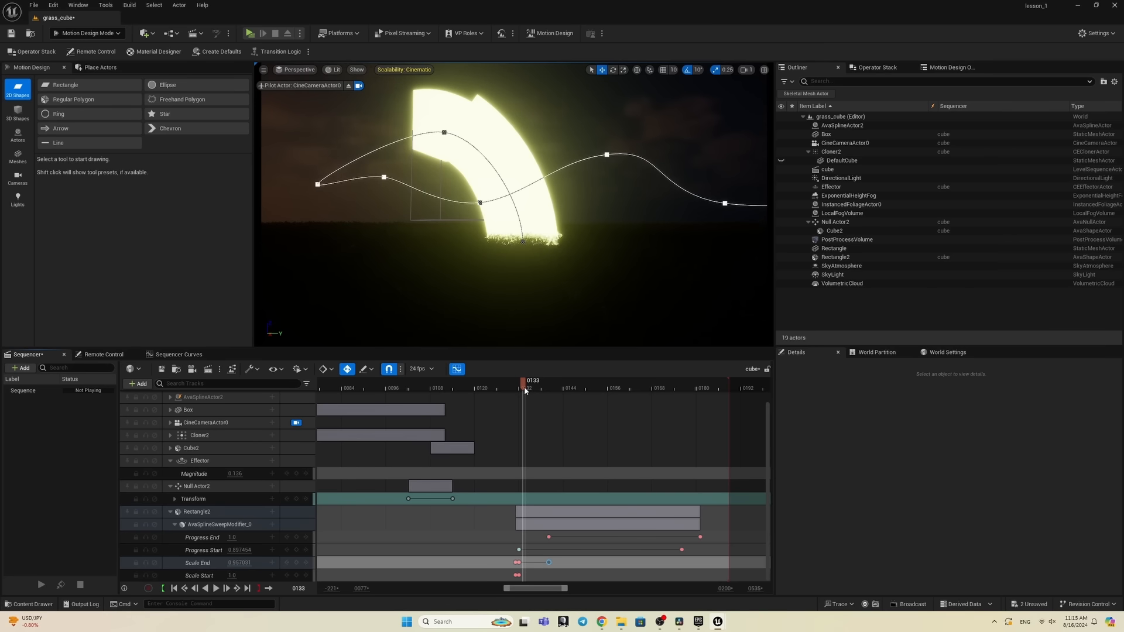
# Step: Keyframe Cube2's scale at 1.0 on frame 132 and at 0.0 on all axes on frame 133
pyautogui.click(836, 223)
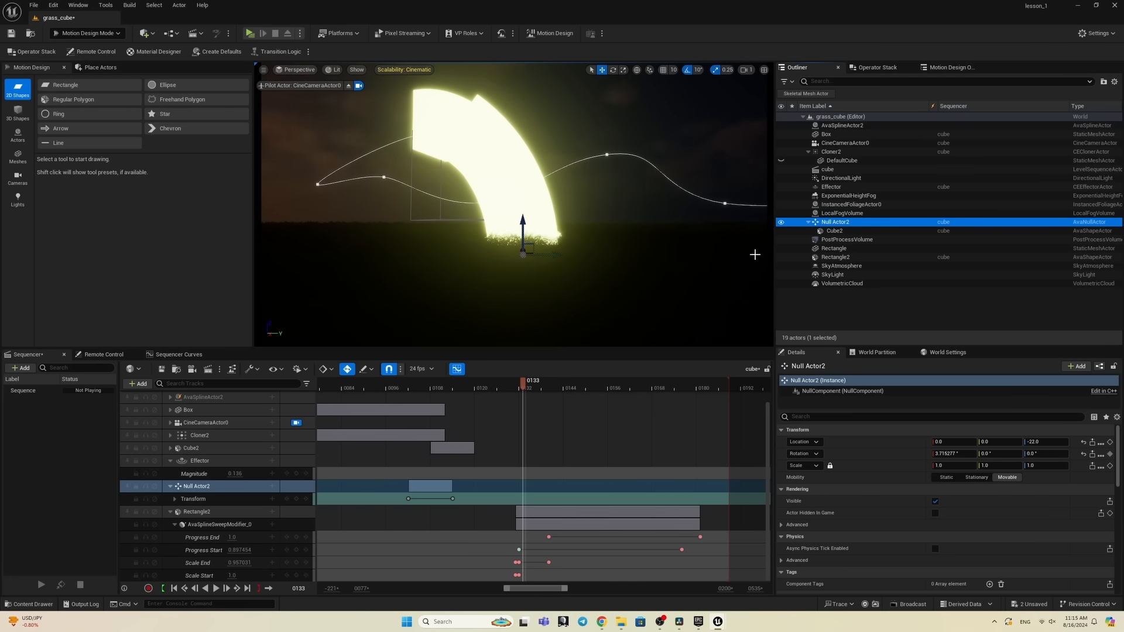
pyautogui.click(835, 231)
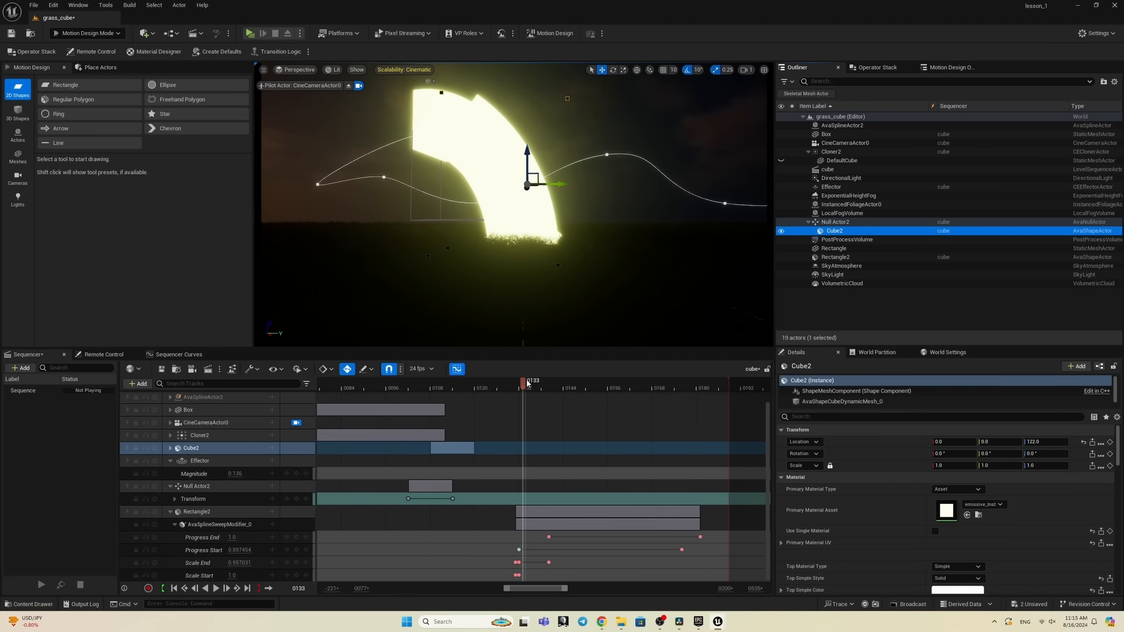
pyautogui.moveTo(525, 384); pyautogui.dragTo(521, 384)
pyautogui.click(1111, 467)
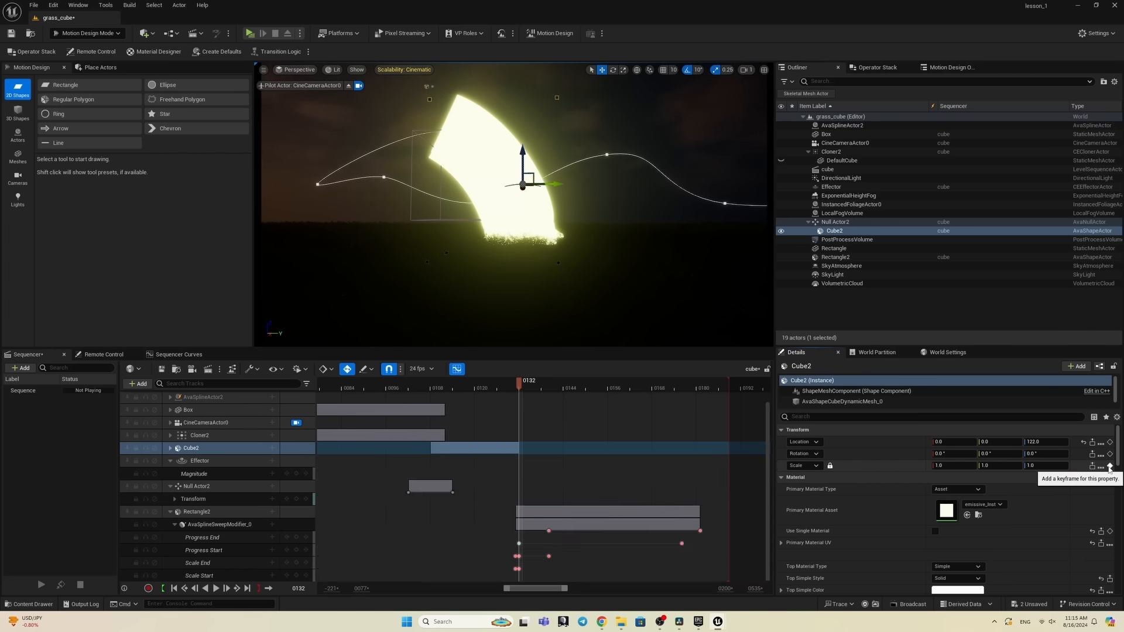
pyautogui.moveTo(523, 386); pyautogui.dragTo(525, 387)
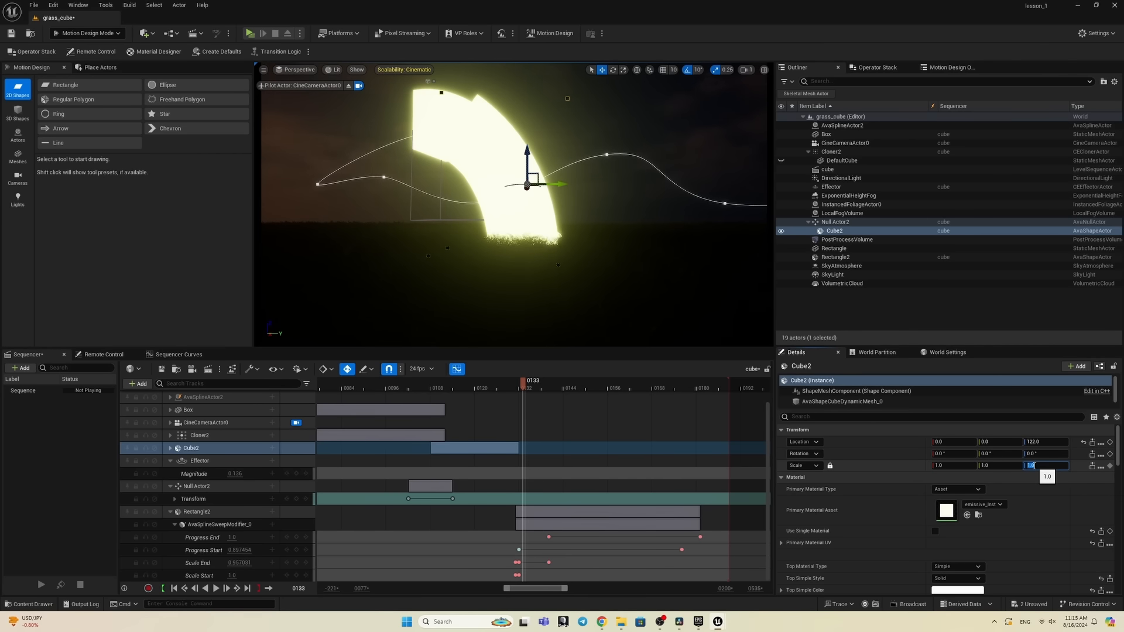
pyautogui.press('Return')
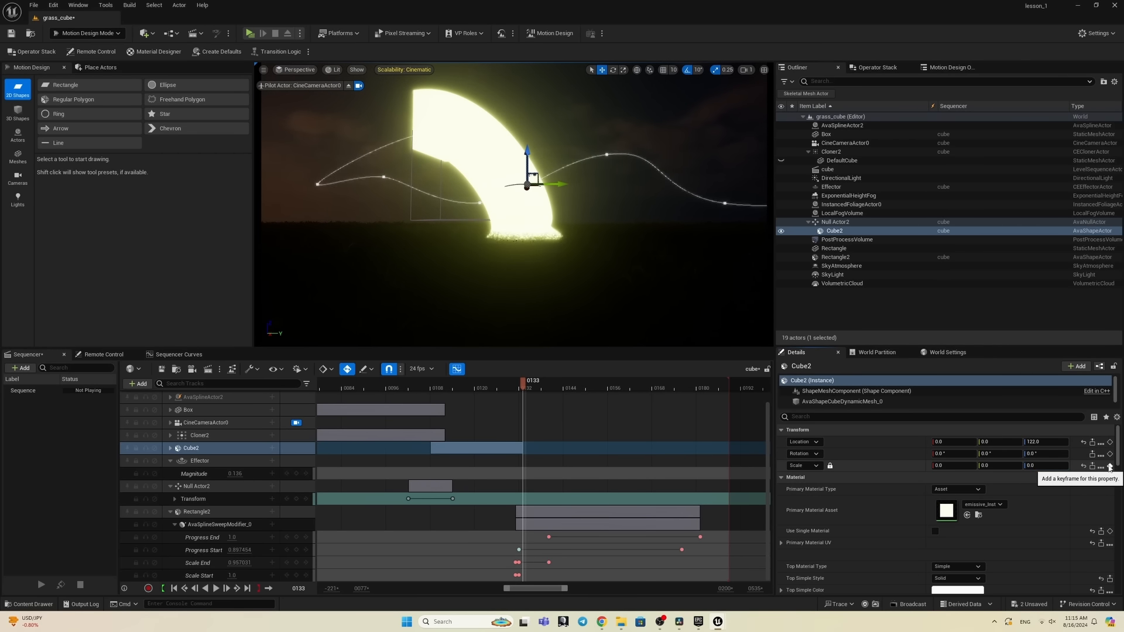
pyautogui.click(1111, 466)
# Step: Play back the transition from bending cube to sweep and scrub to frame 137 to check it
pyautogui.click(515, 380)
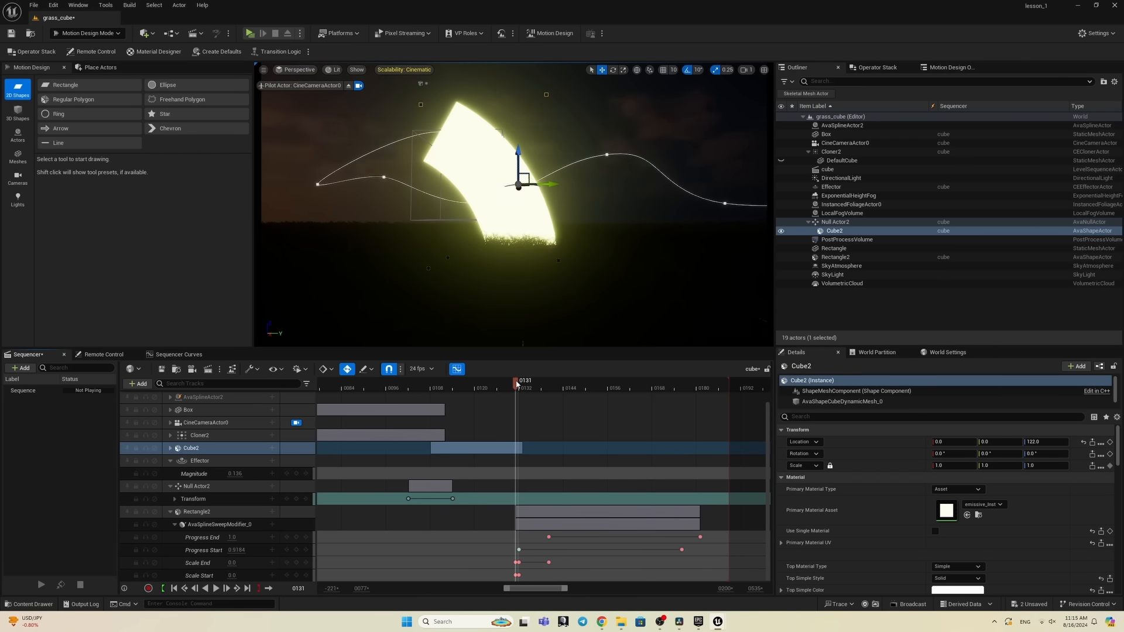
pyautogui.press('space')
pyautogui.click(470, 388)
pyautogui.press('space')
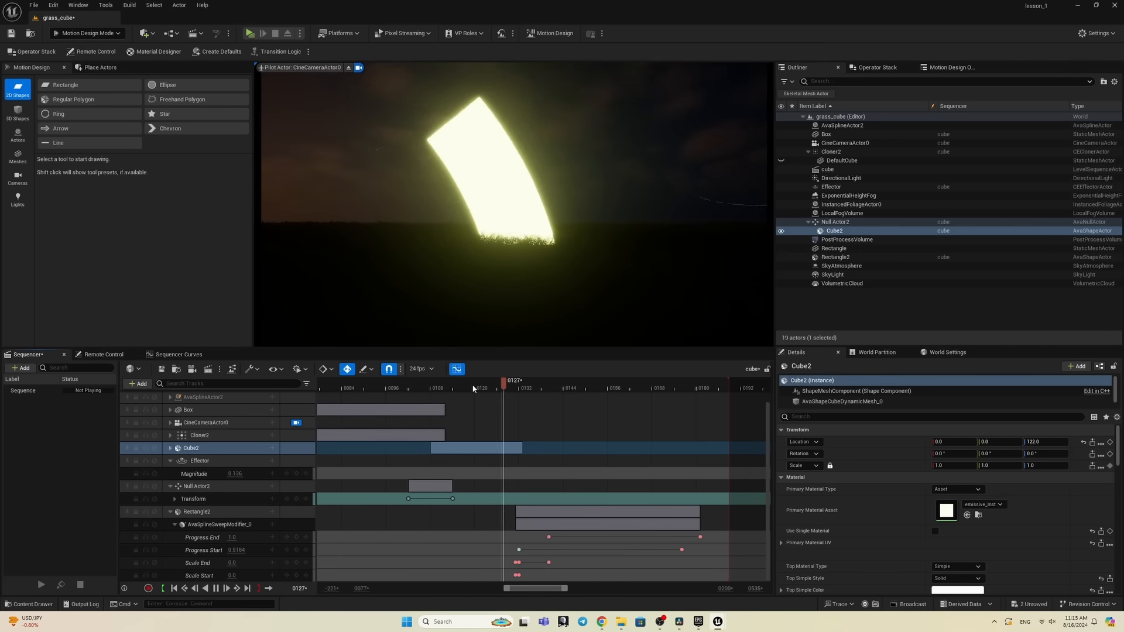
pyautogui.click(433, 386)
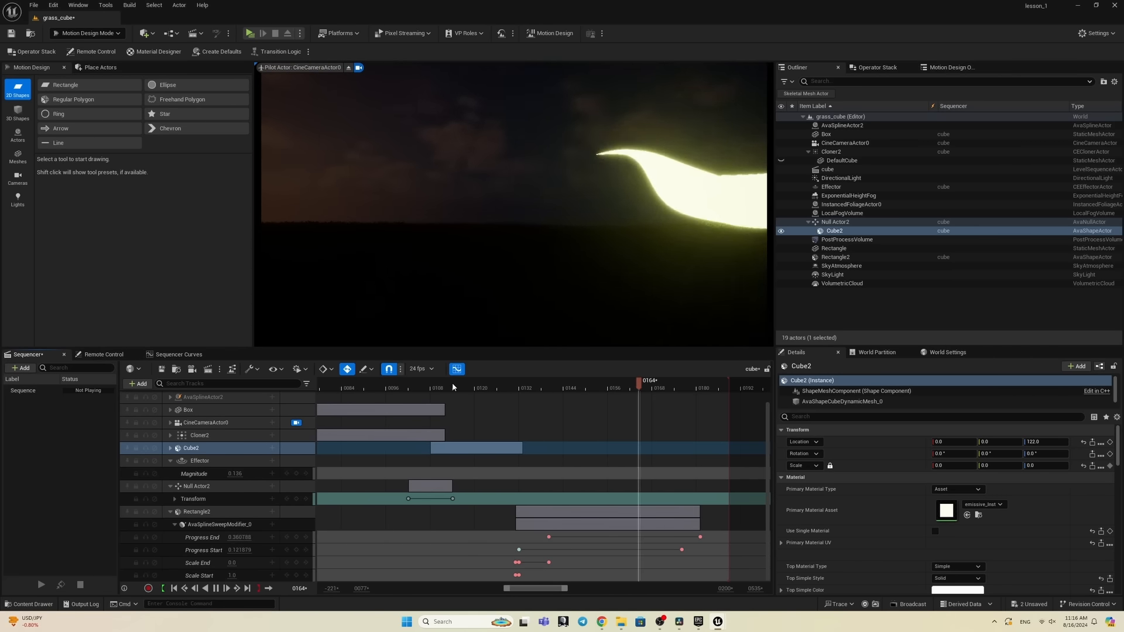
pyautogui.moveTo(498, 387); pyautogui.dragTo(538, 382)
pyautogui.press('space')
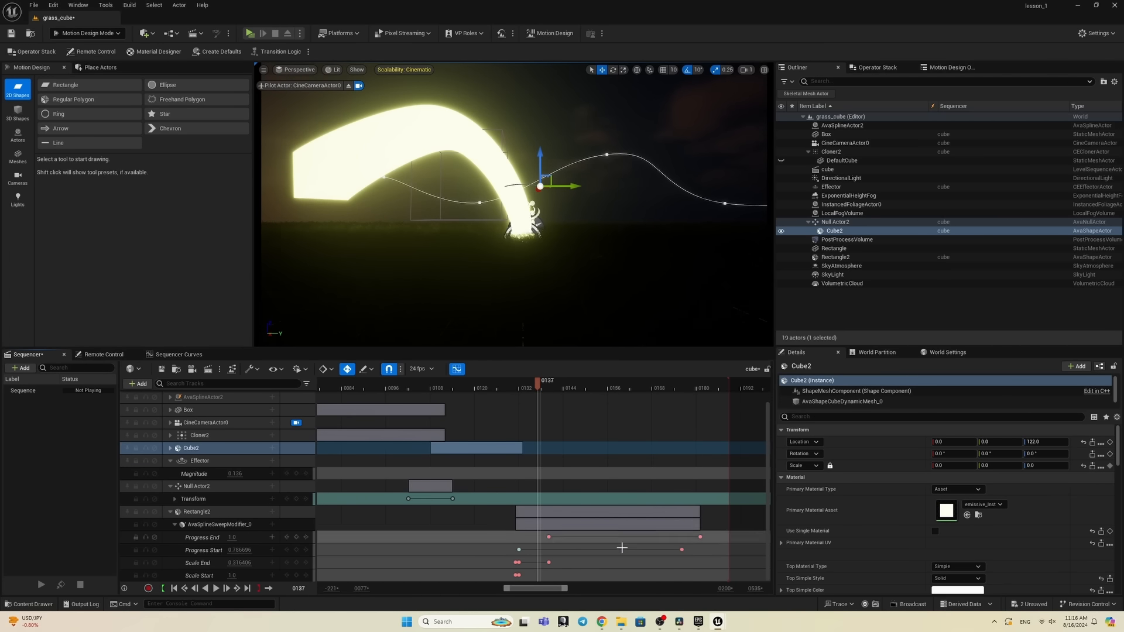
# Step: Move Progress Start's last keyframe to frame 167 and Progress End's keys to frames 134 and 167, and play back the faster sweep
pyautogui.click(682, 551)
pyautogui.moveTo(682, 551)
pyautogui.mouseDown()
pyautogui.moveTo(648, 550)
pyautogui.moveTo(700, 537)
pyautogui.moveTo(671, 537)
pyautogui.mouseUp()
pyautogui.moveTo(671, 386); pyautogui.dragTo(558, 397)
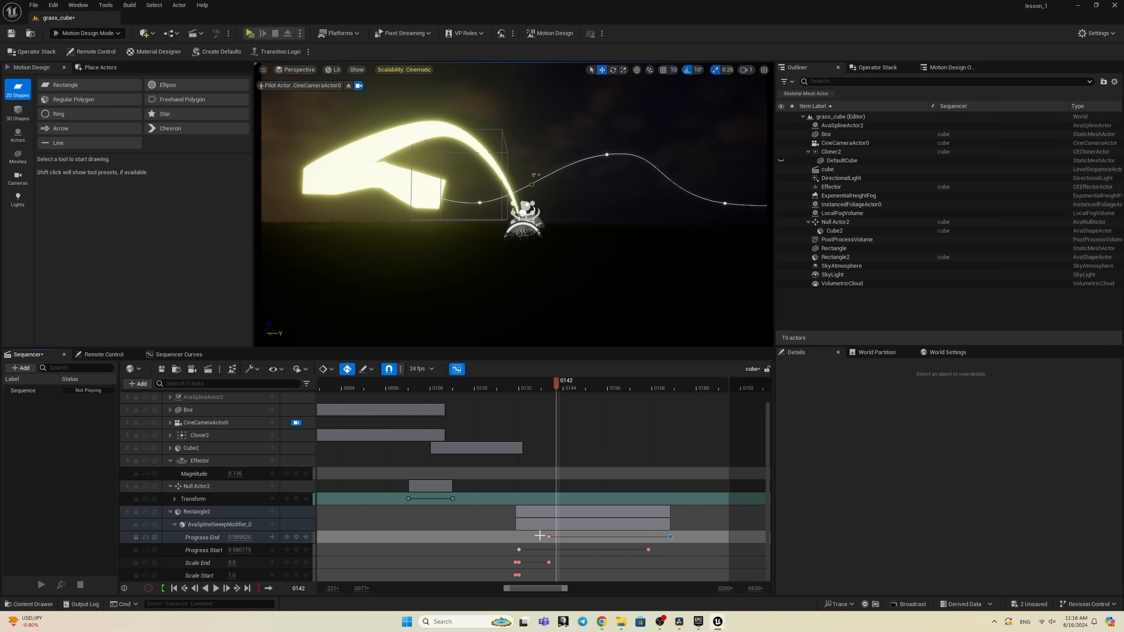
pyautogui.moveTo(674, 543); pyautogui.dragTo(532, 536)
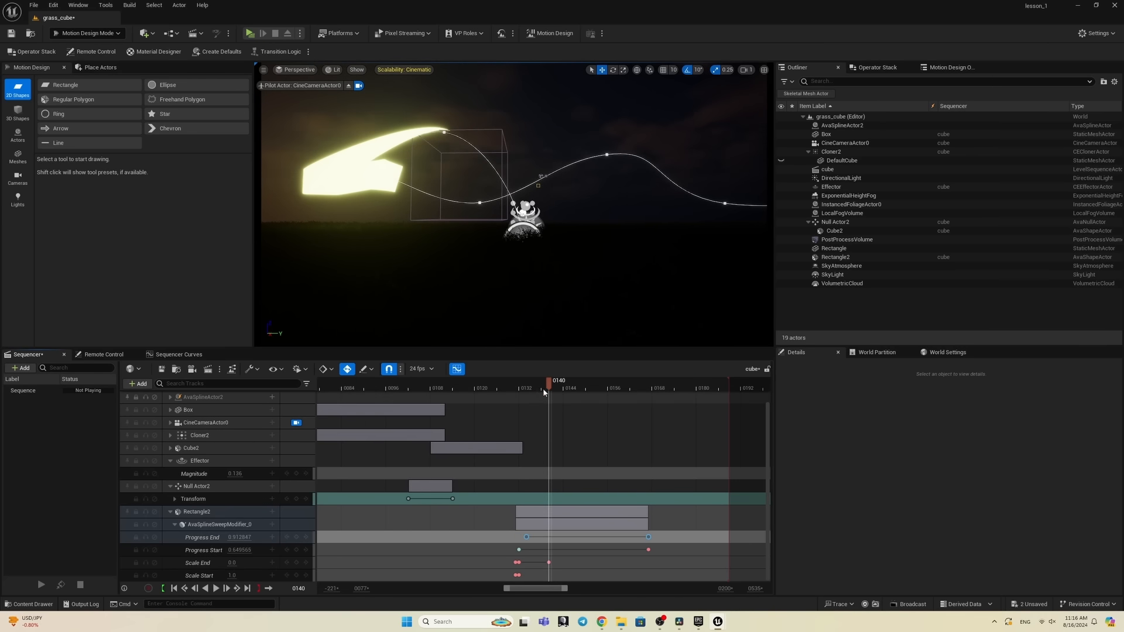
pyautogui.moveTo(543, 388); pyautogui.dragTo(521, 387)
pyautogui.press('space')
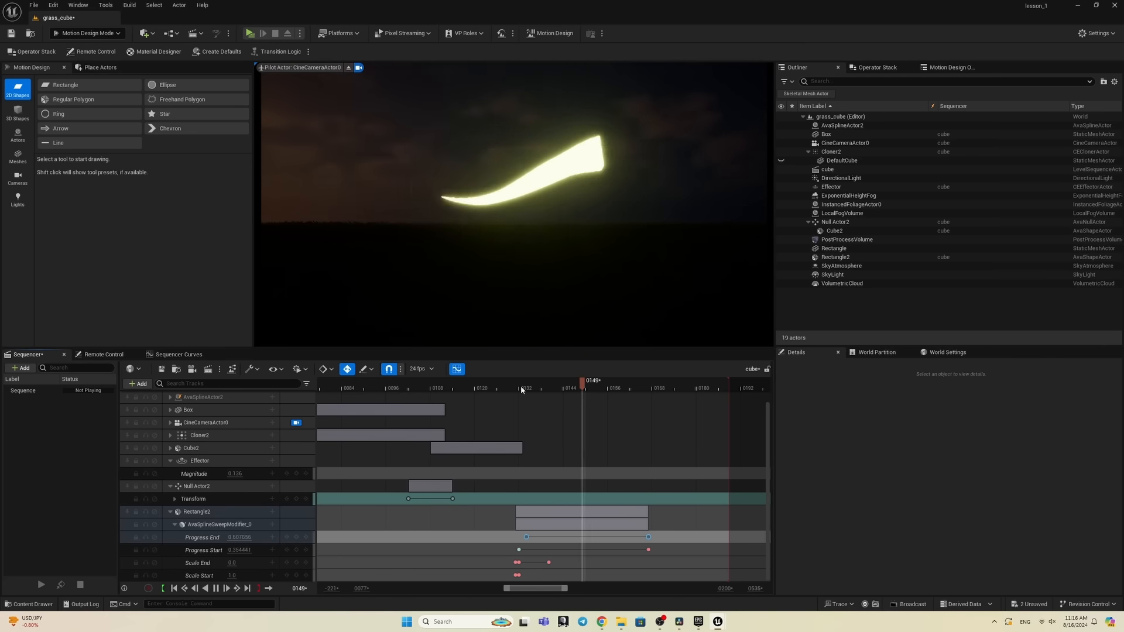
pyautogui.click(500, 384)
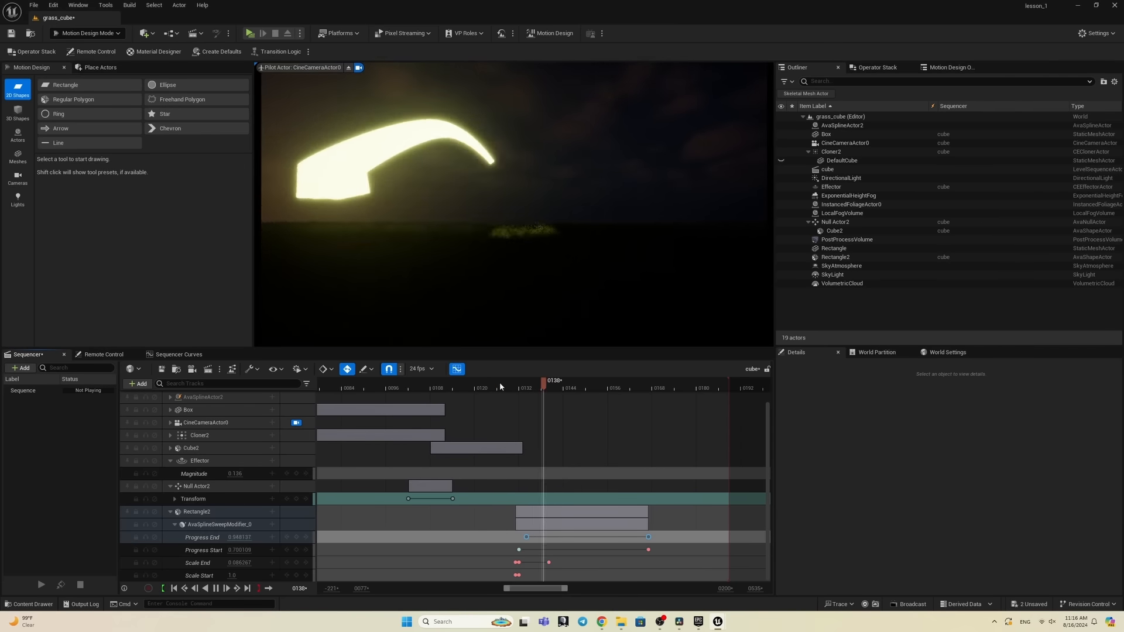
# Step: Move Scale End's last keyframe to frame 136 and play back the sweep from frame 132
pyautogui.click(528, 388)
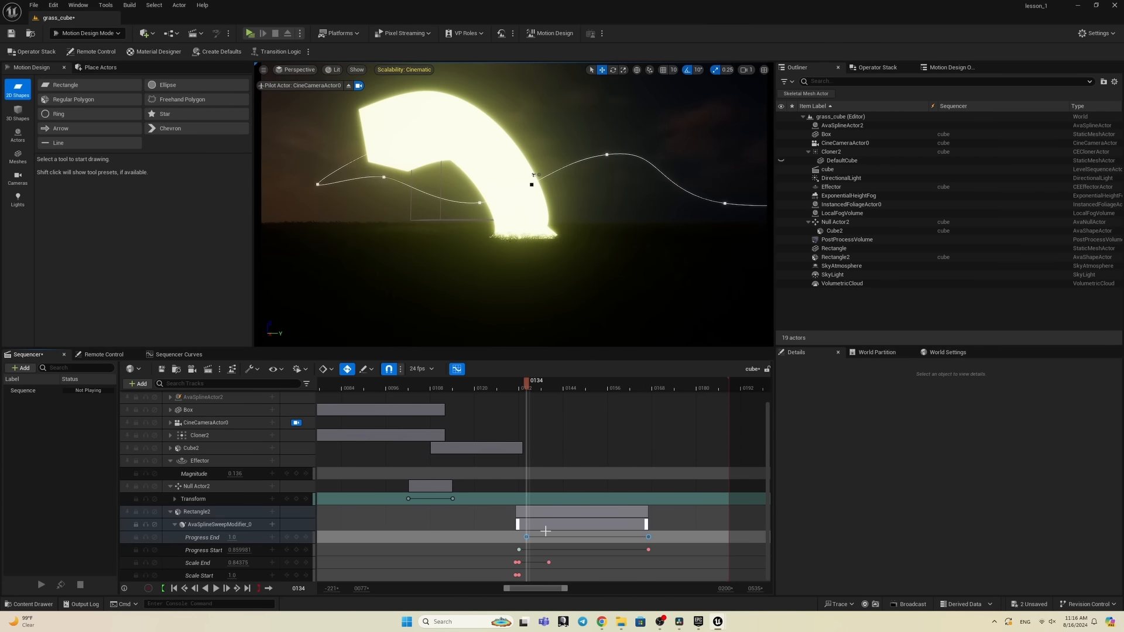
pyautogui.keyDown('ctrl'); pyautogui.scroll(5, 591, 561); pyautogui.keyUp('ctrl')
pyautogui.moveTo(594, 563); pyautogui.dragTo(554, 564)
pyautogui.moveTo(547, 389); pyautogui.dragTo(515, 390)
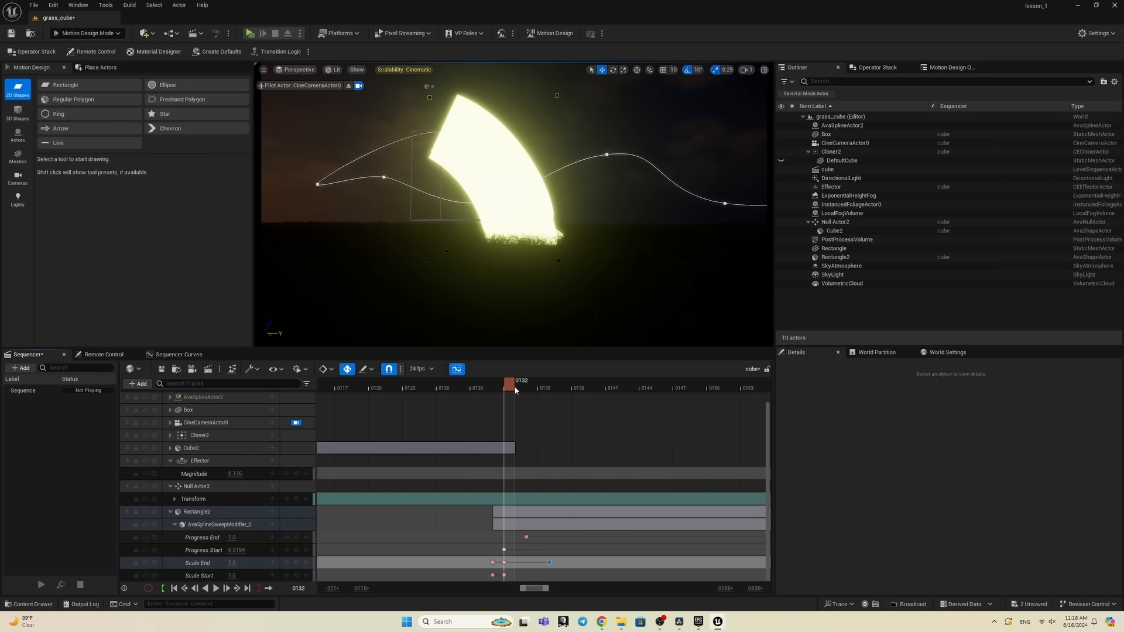
pyautogui.press('space')
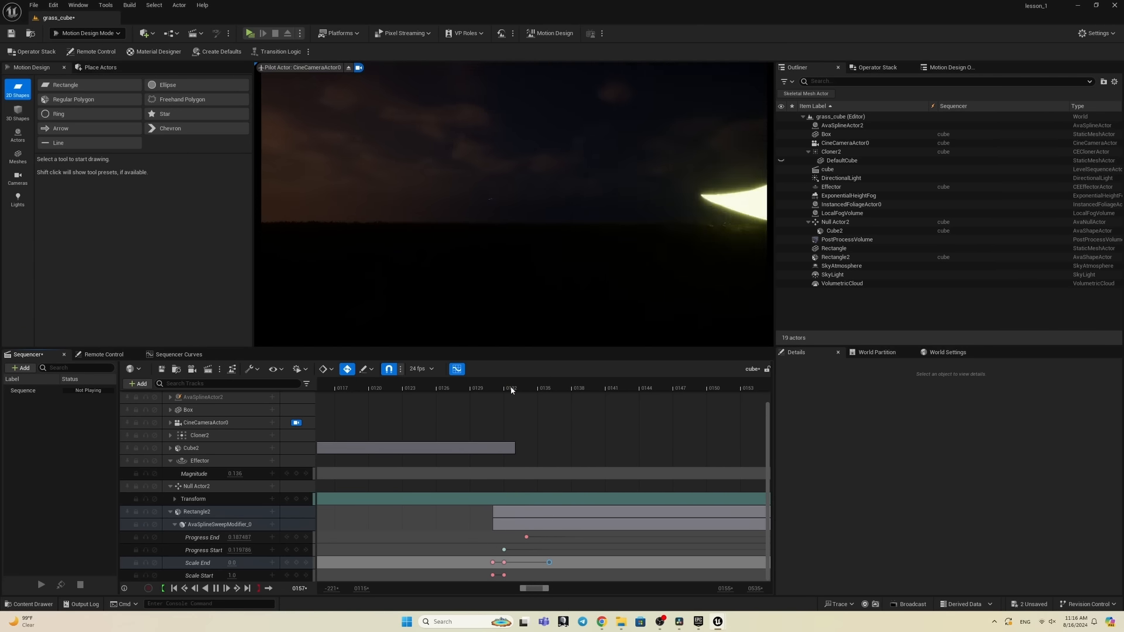
# Step: Move Progress End's last keyframe to frame 169 and scrub back to frame 157 to check the sweep's tail
pyautogui.moveTo(487, 387); pyautogui.dragTo(722, 397)
pyautogui.keyDown('ctrl'); pyautogui.scroll(-2, 693, 478); pyautogui.keyUp('ctrl')
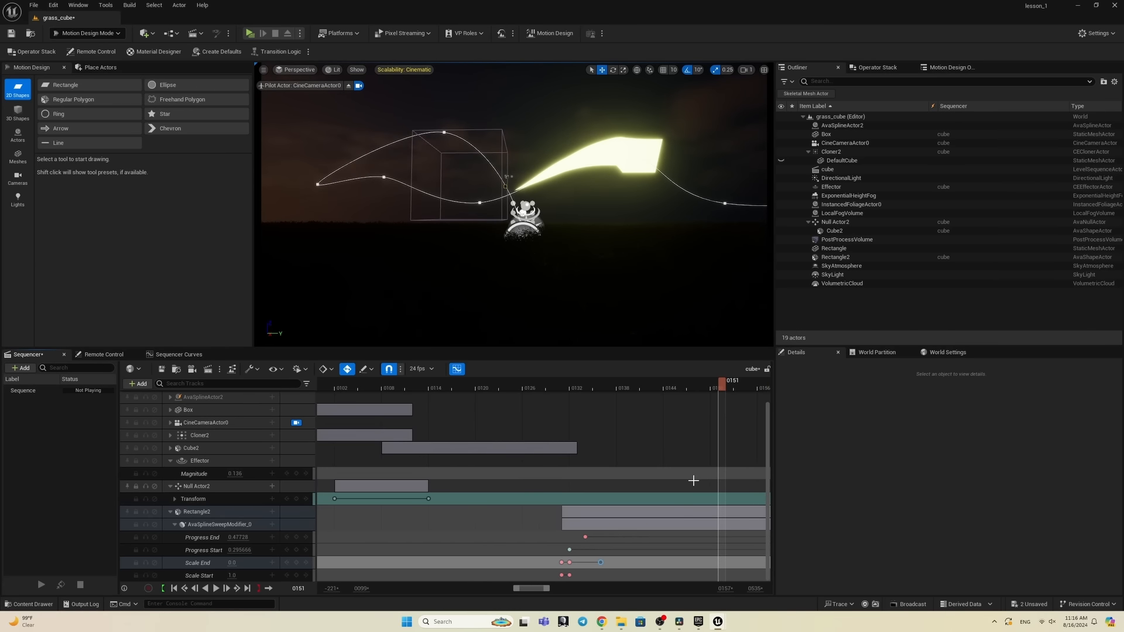
pyautogui.moveTo(697, 471); pyautogui.dragTo(552, 441, button='right')
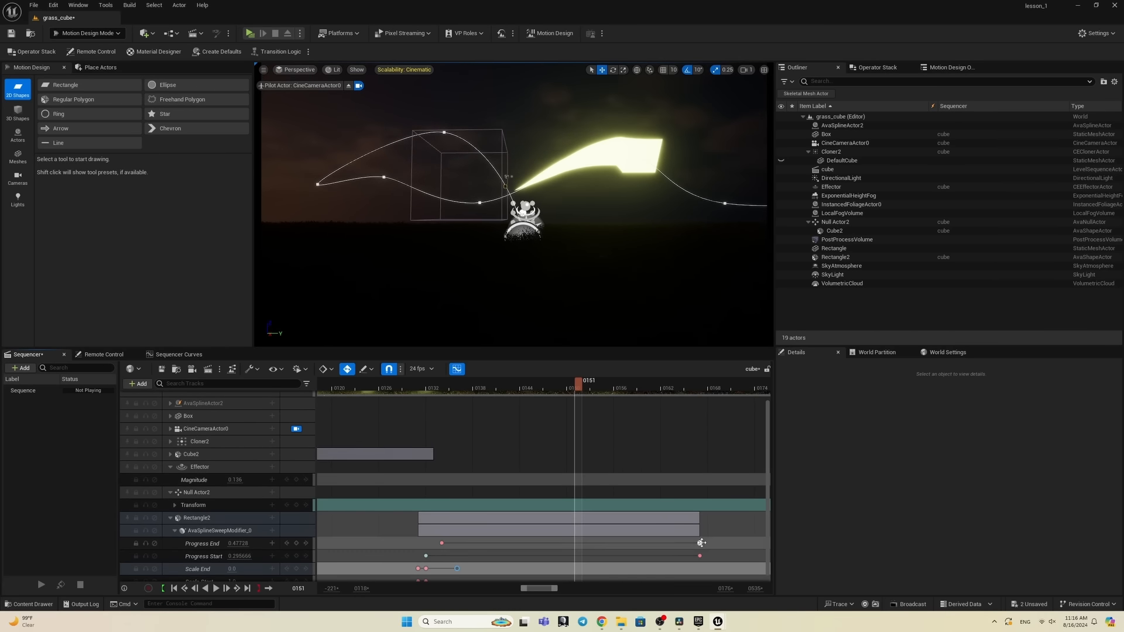
pyautogui.moveTo(701, 544); pyautogui.dragTo(722, 544)
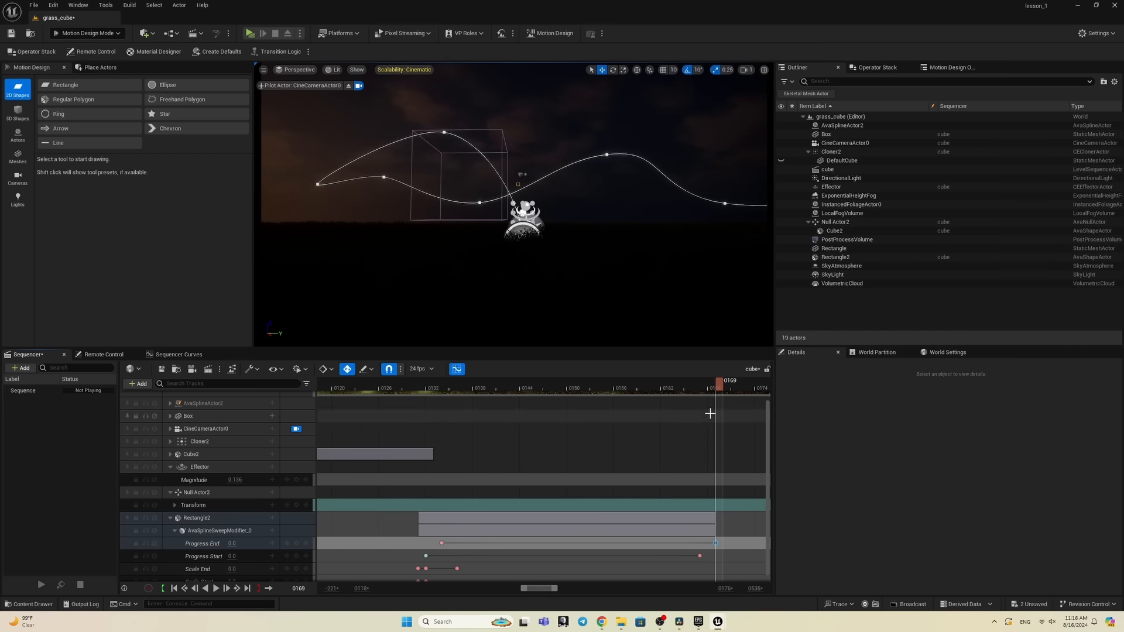
pyautogui.moveTo(715, 390); pyautogui.dragTo(649, 412)
pyautogui.keyDown('ctrl'); pyautogui.scroll(-5, 682, 463); pyautogui.keyUp('ctrl')
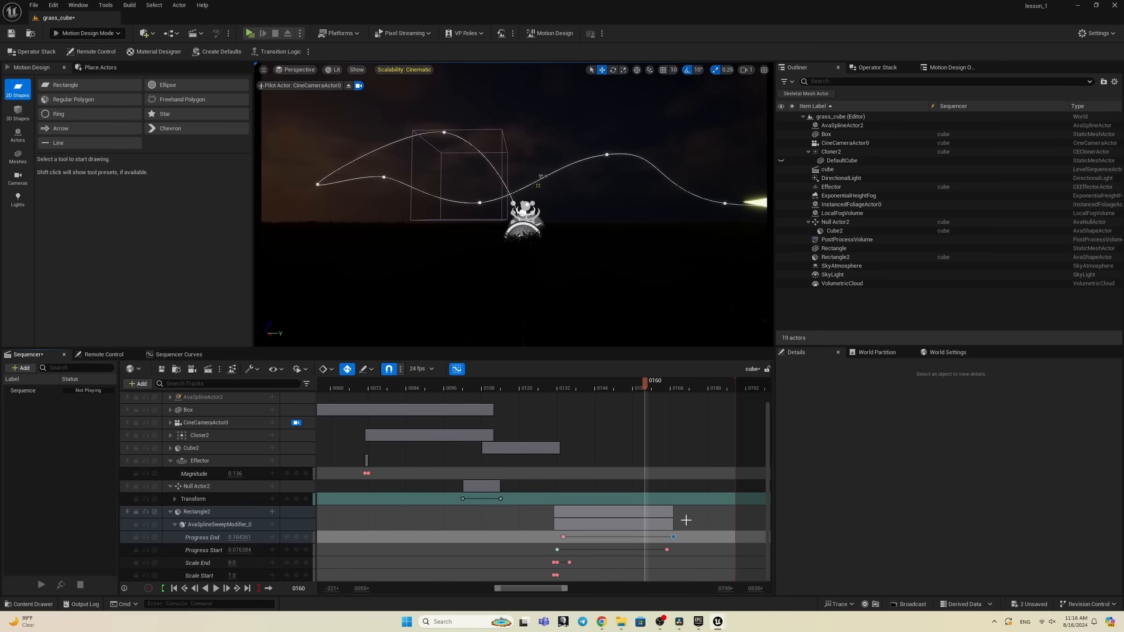
pyautogui.keyDown('ctrl'); pyautogui.scroll(5, 686, 520); pyautogui.keyUp('ctrl')
pyautogui.moveTo(652, 388); pyautogui.dragTo(621, 389)
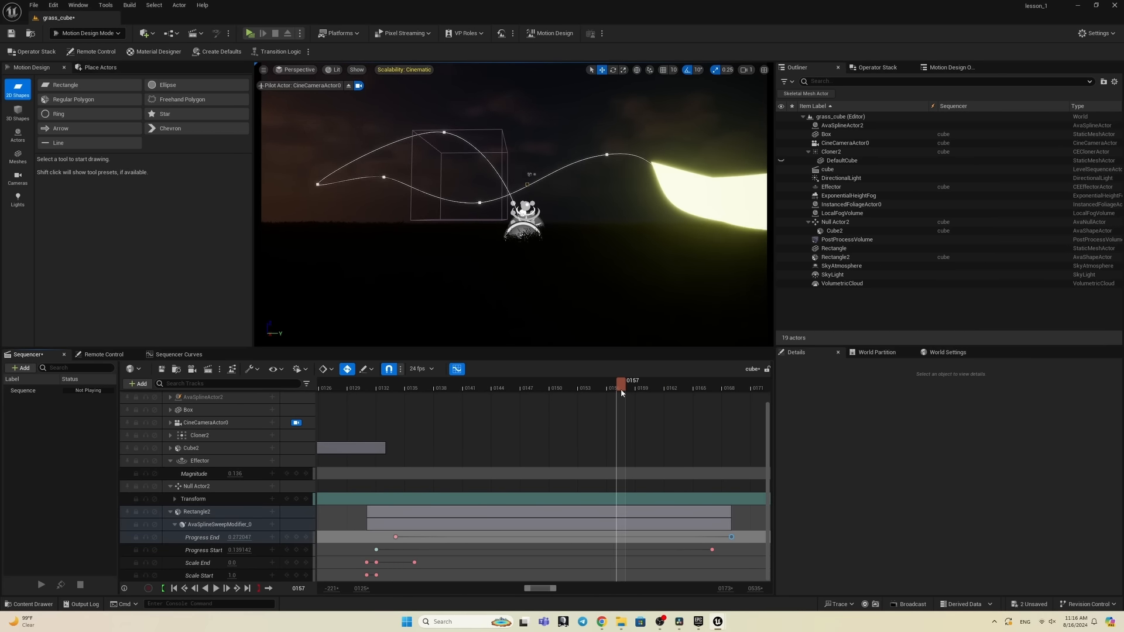
# Step: Try moving Progress Start's last keyframe to frame 156 and scrub through the sweep
pyautogui.moveTo(712, 550); pyautogui.dragTo(607, 550)
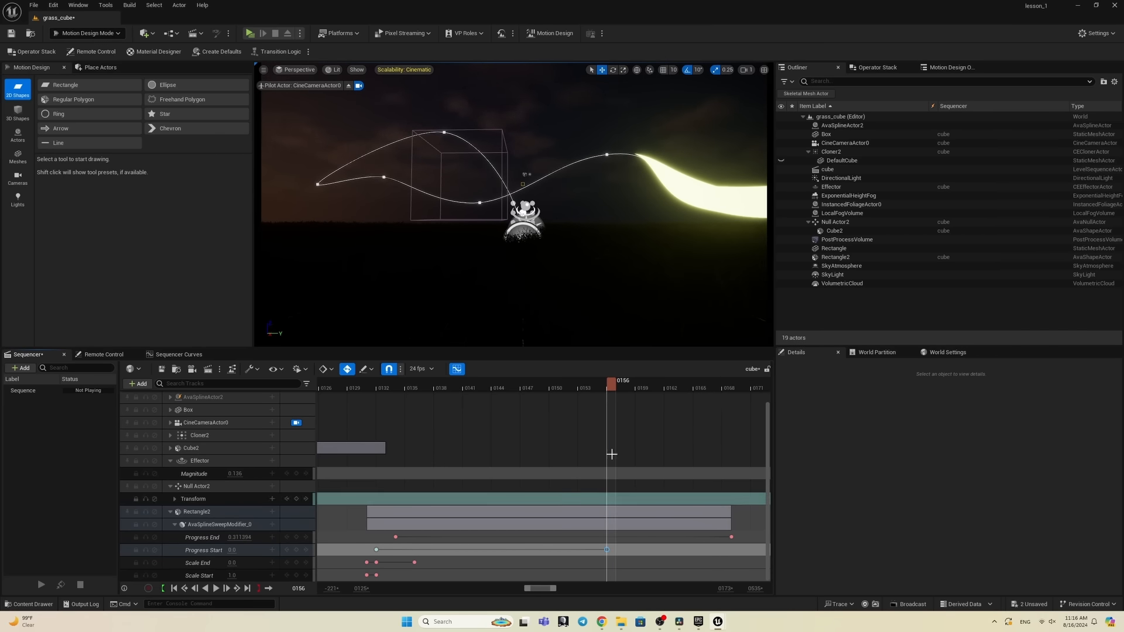
pyautogui.moveTo(604, 386); pyautogui.dragTo(530, 432)
pyautogui.hotkey('ctrl', 'z')
# Step: Open Progress End's curve for its last keyframe at frame 169 in the curve editor and give that key weighted tangents
pyautogui.click(688, 391)
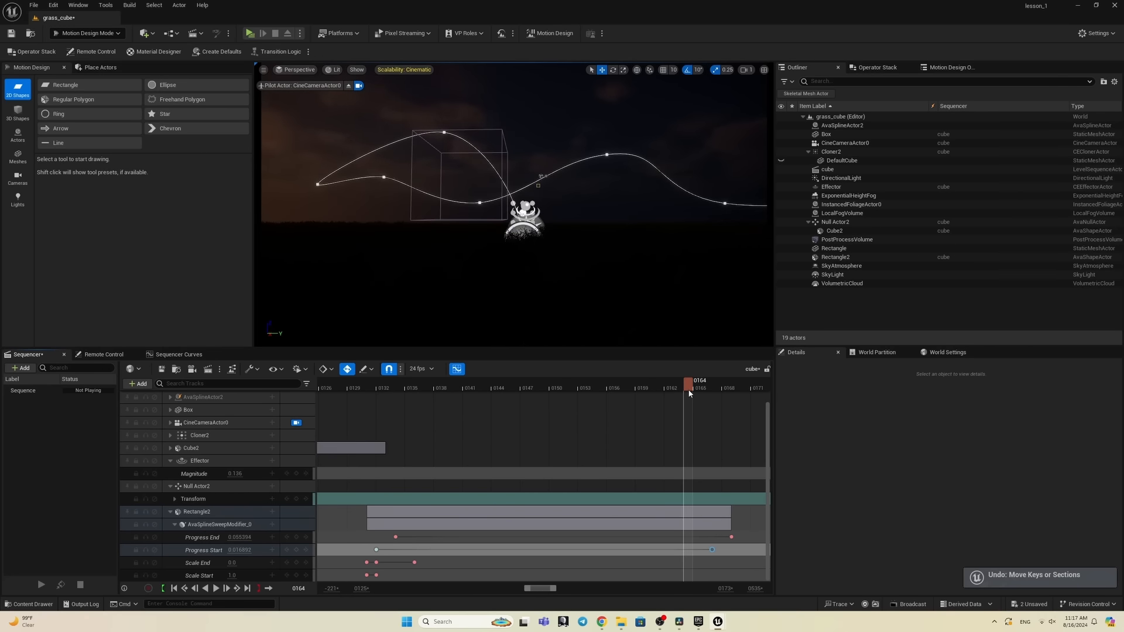
pyautogui.moveTo(731, 398); pyautogui.dragTo(631, 406)
pyautogui.click(732, 537)
pyautogui.press('.')
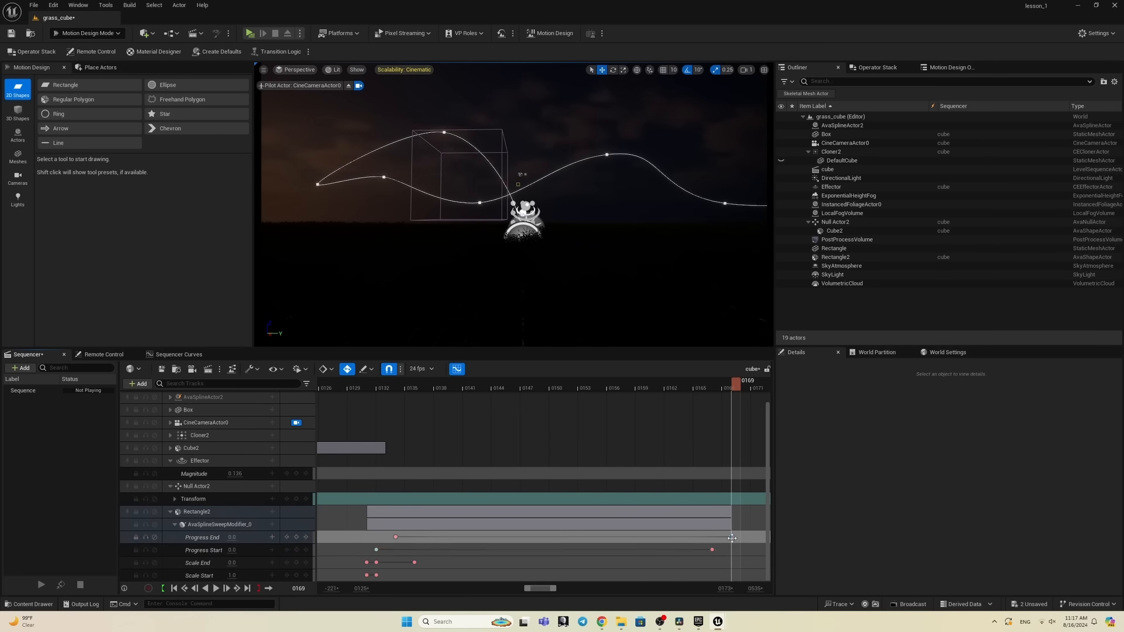
pyautogui.click(188, 358)
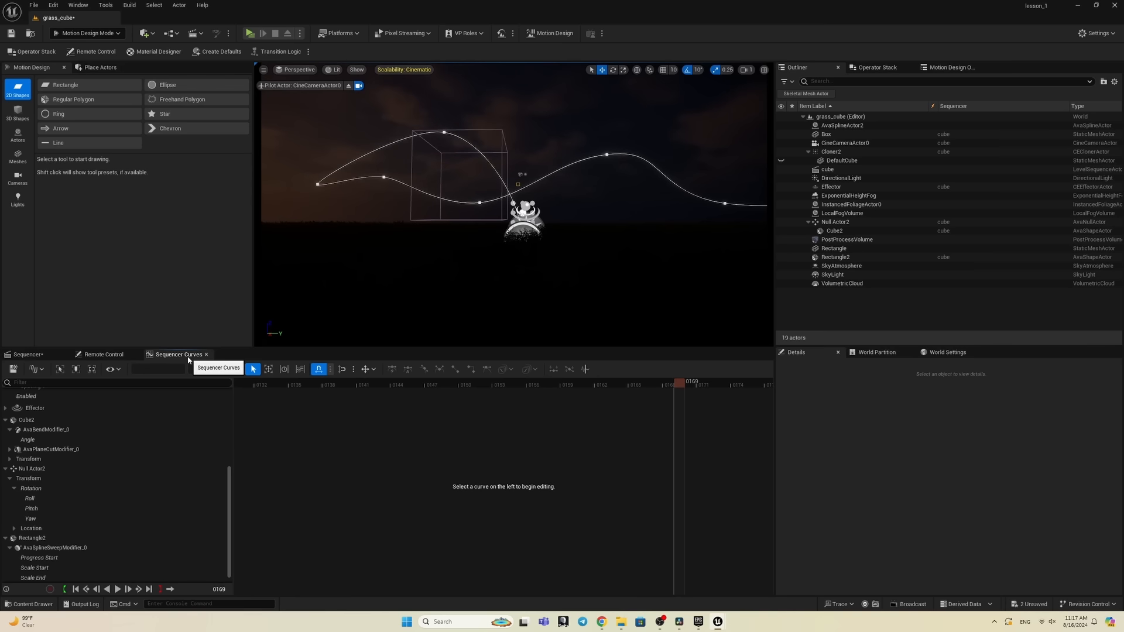
pyautogui.click(45, 581)
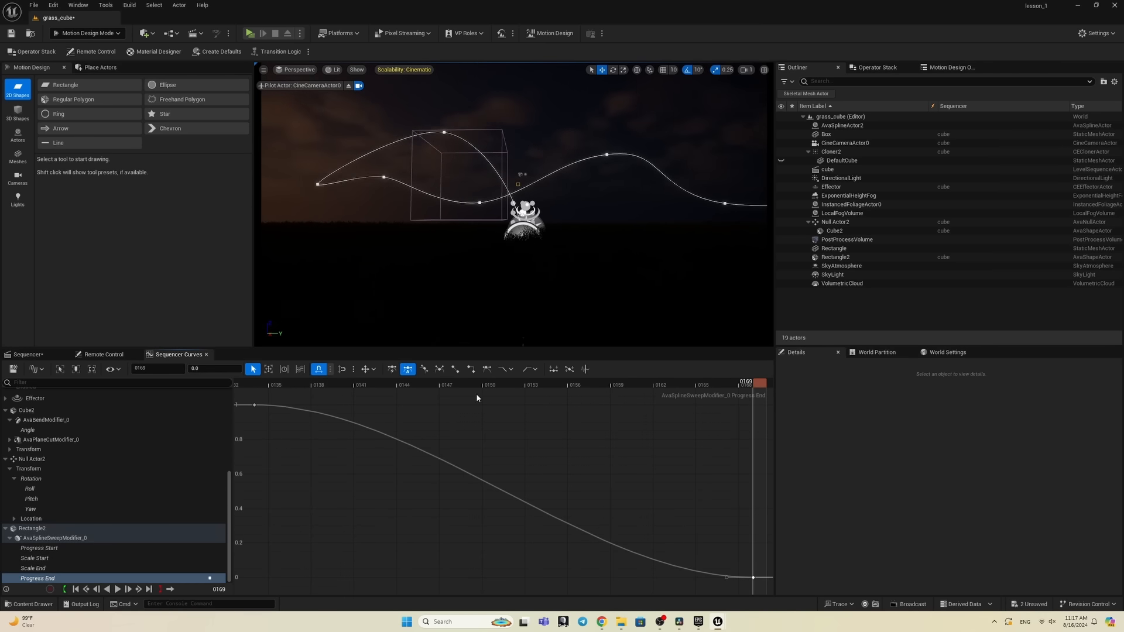
pyautogui.click(487, 369)
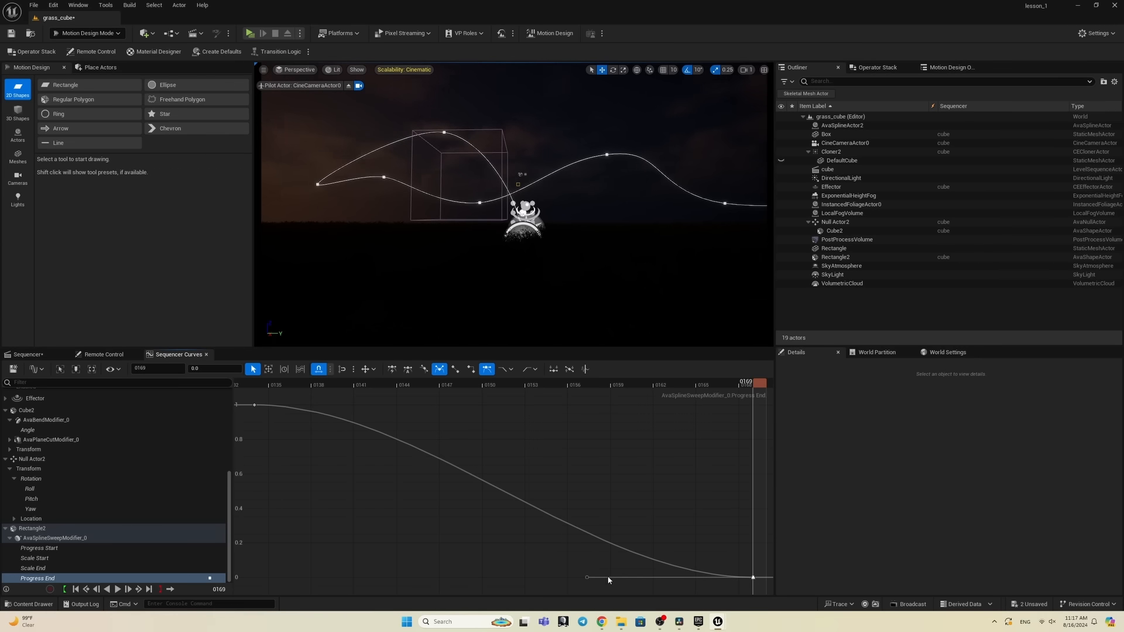
# Step: Try a long flat incoming tangent on Progress End's last key, then a raised one ending near value 0.45, scrubbing to compare
pyautogui.moveTo(586, 580); pyautogui.dragTo(355, 576)
pyautogui.moveTo(585, 385); pyautogui.dragTo(442, 441)
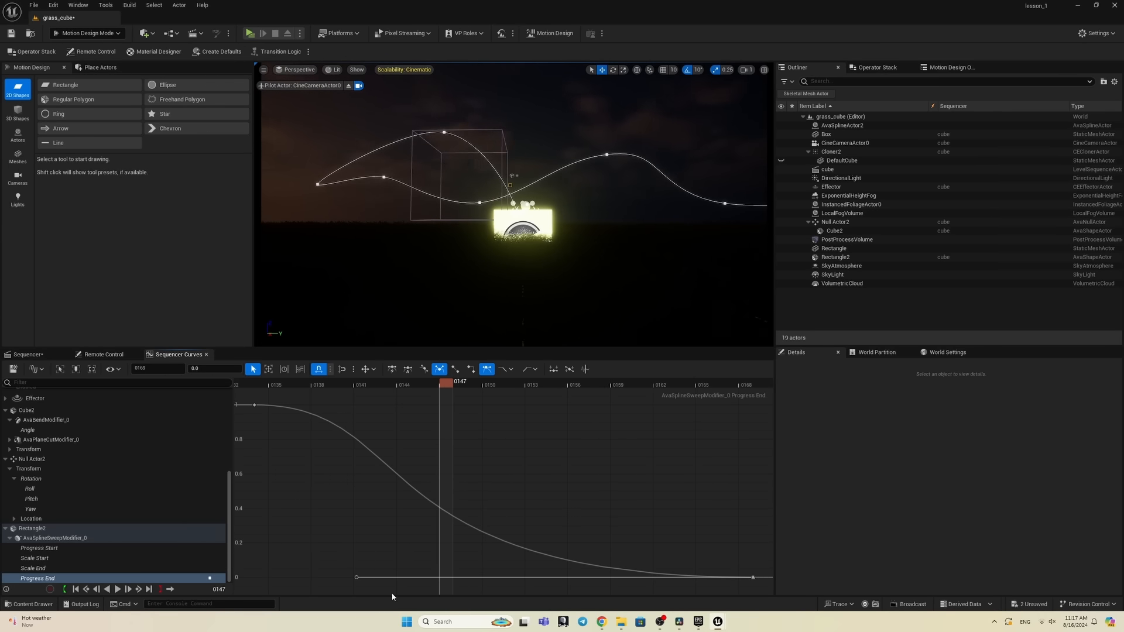
pyautogui.moveTo(358, 580); pyautogui.dragTo(600, 500)
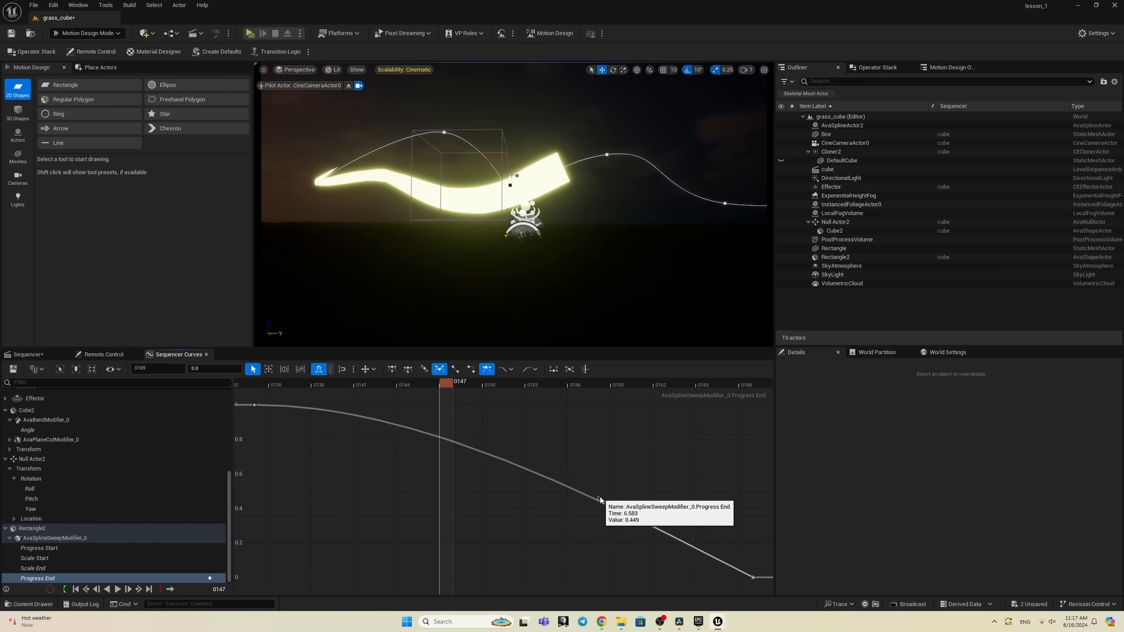
pyautogui.moveTo(438, 395); pyautogui.dragTo(593, 469)
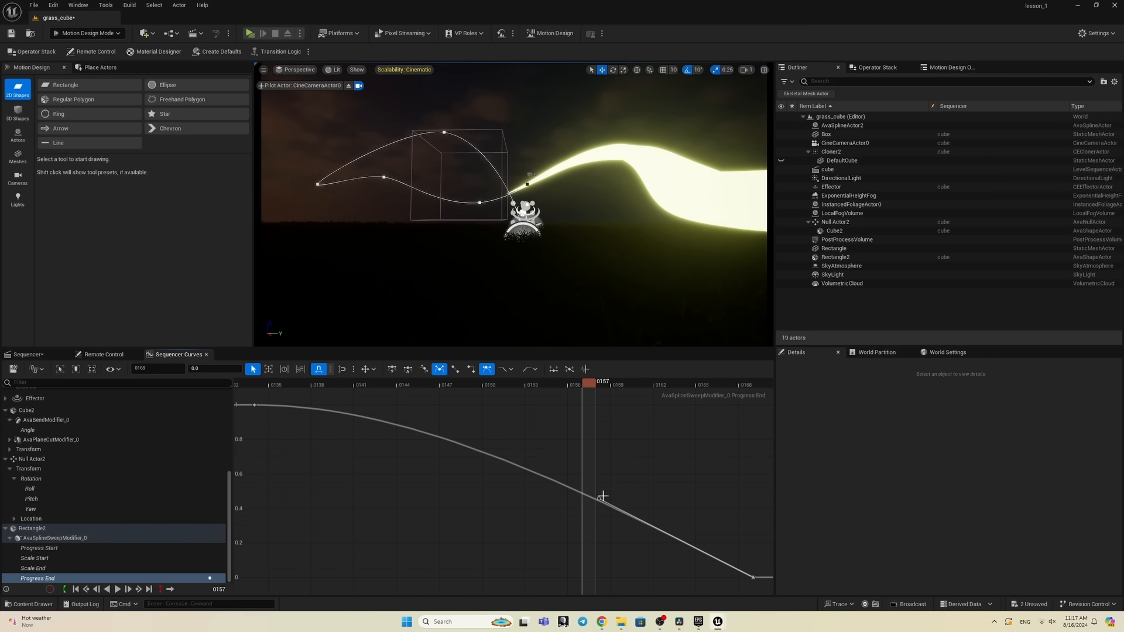
# Step: Adjust the last Progress End key's incoming tangent to reach about frame 155 at value 0.4, and play back the sweep
pyautogui.moveTo(600, 501); pyautogui.dragTo(559, 510)
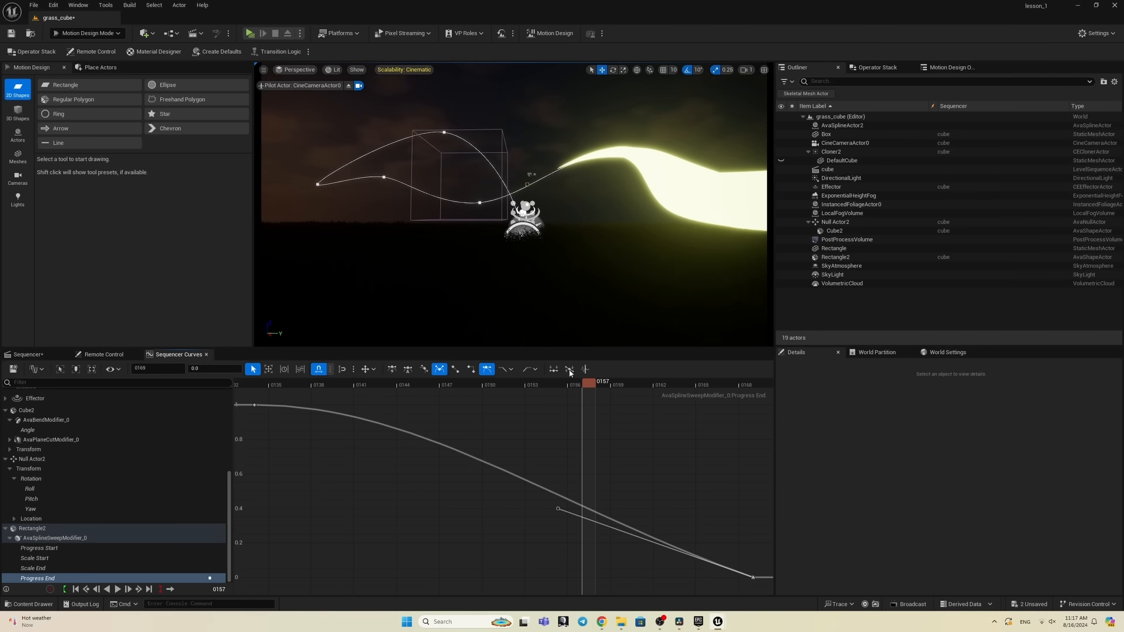
pyautogui.moveTo(589, 385); pyautogui.dragTo(706, 441)
pyautogui.click(35, 355)
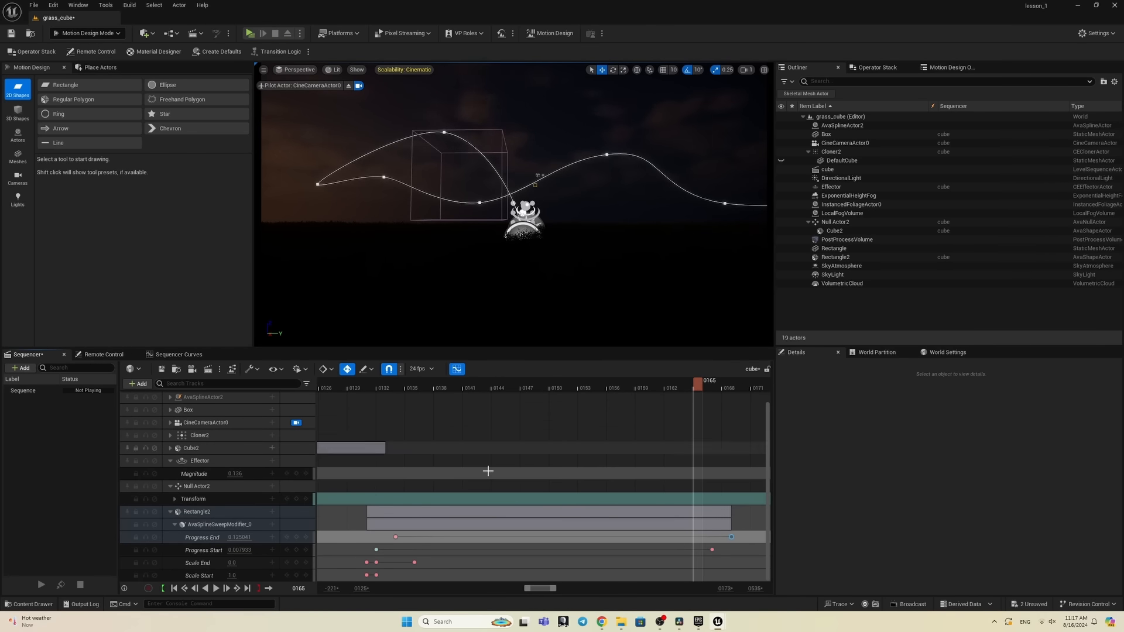
pyautogui.click(568, 387)
pyautogui.press('space')
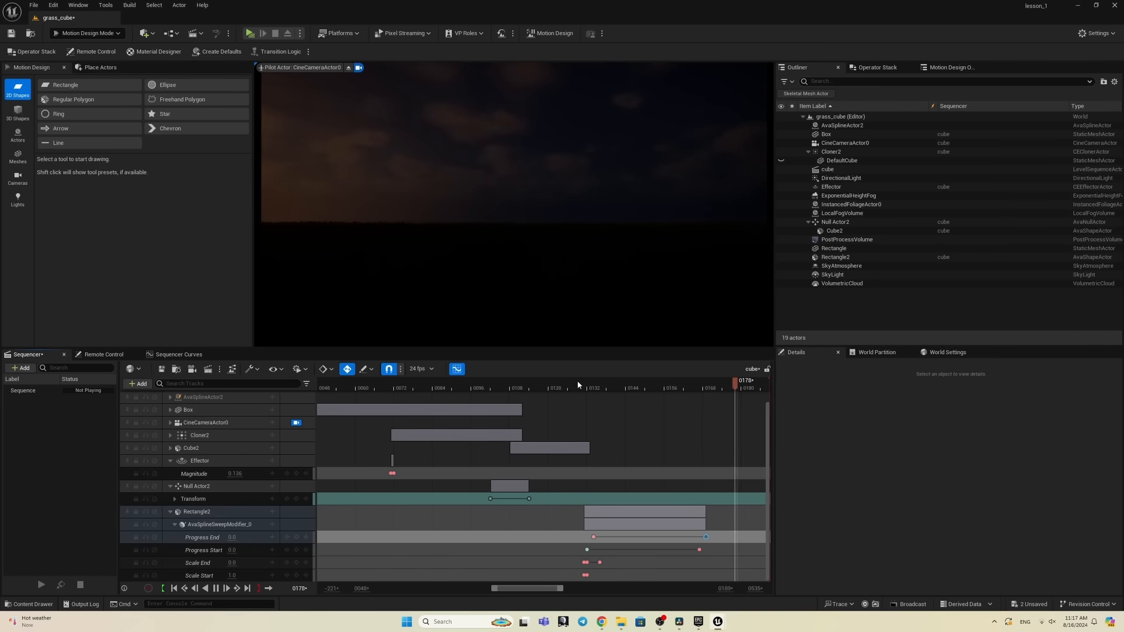
pyautogui.moveTo(632, 391); pyautogui.dragTo(708, 400)
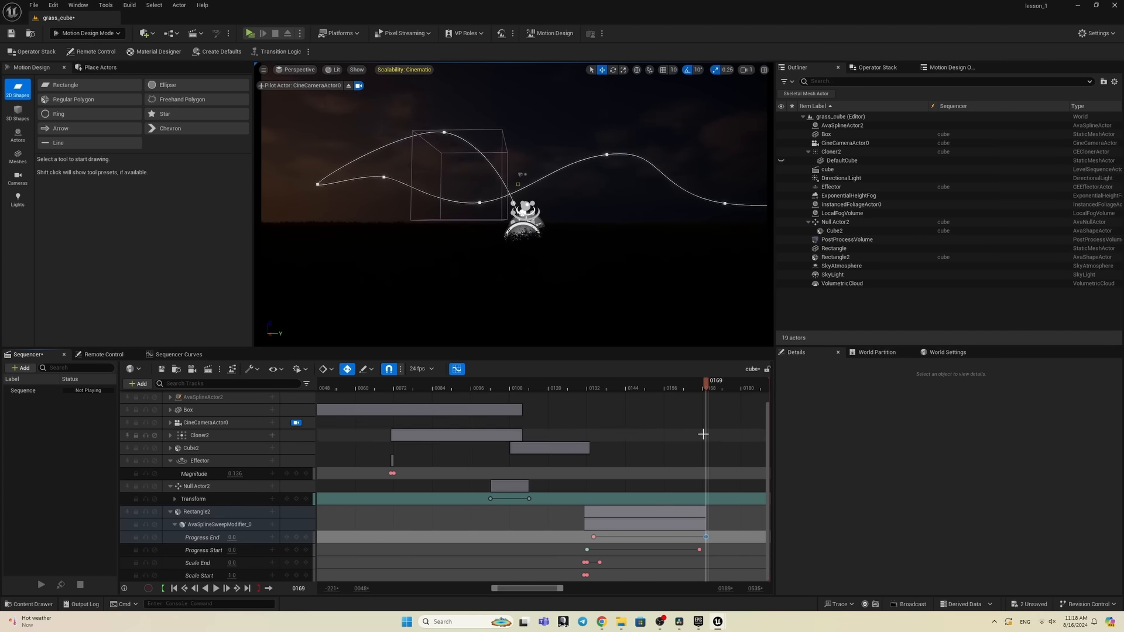
# Step: Play the sequence from frame 0 and scrub on to frame 102 to check the rising cube and its clones
pyautogui.keyDown('ctrl'); pyautogui.scroll(-5, 705, 399); pyautogui.keyUp('ctrl')
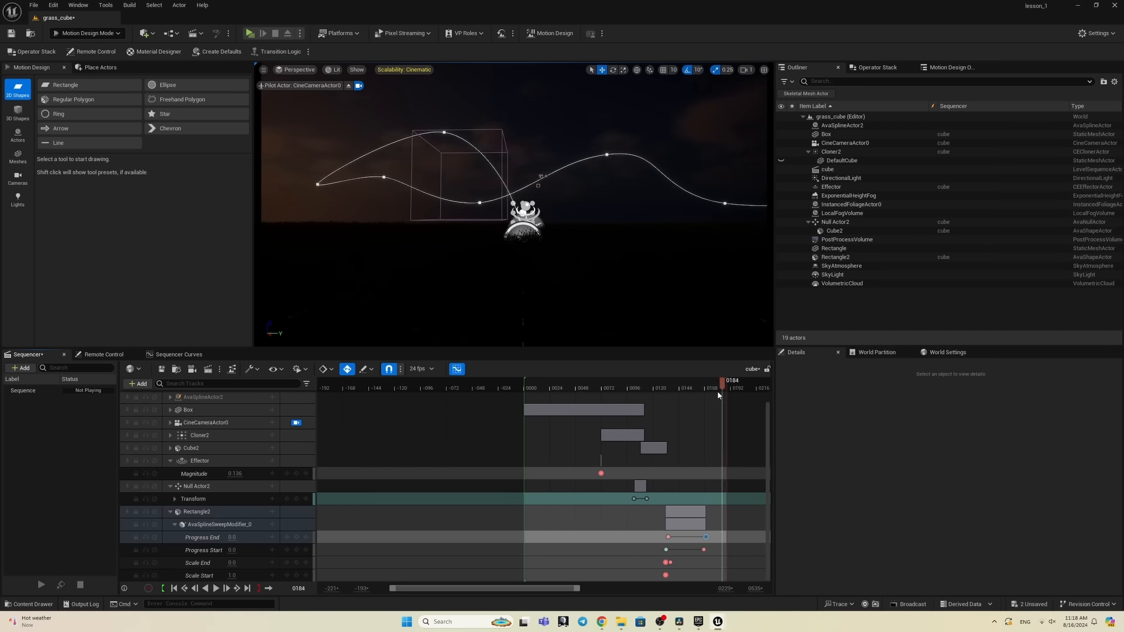
pyautogui.moveTo(718, 391); pyautogui.dragTo(525, 404)
pyautogui.press('space')
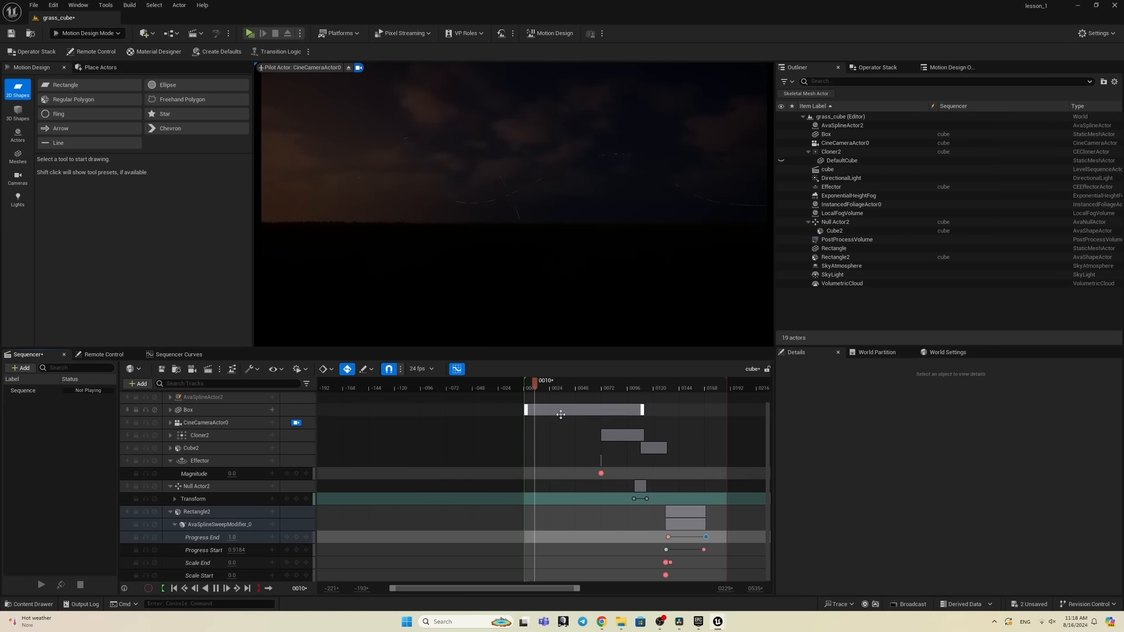
pyautogui.click(555, 391)
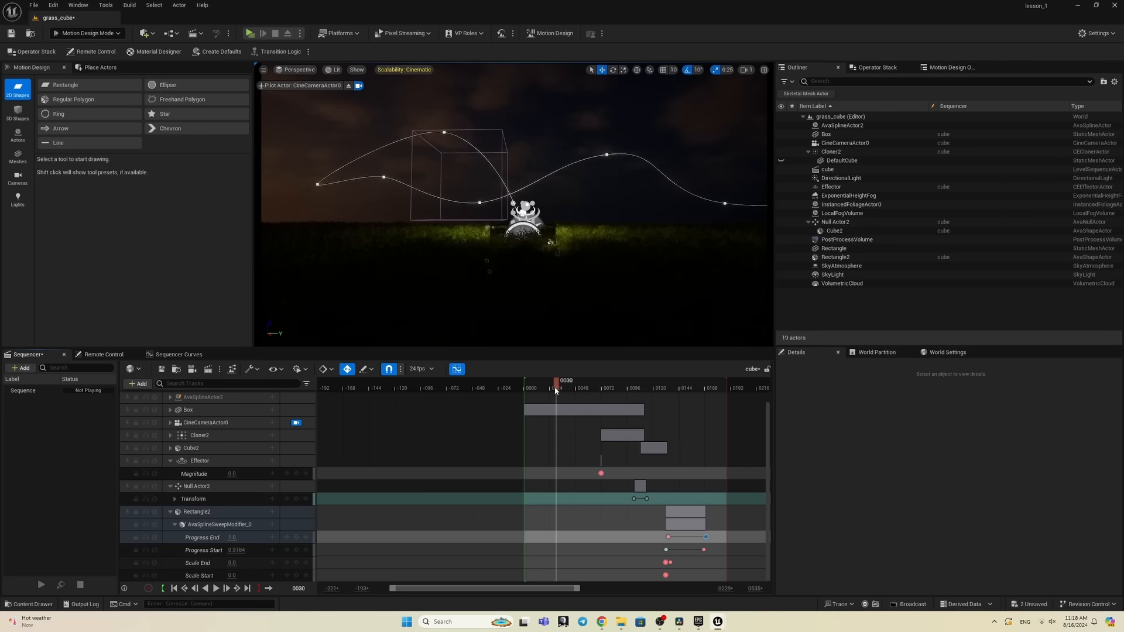
pyautogui.moveTo(555, 391); pyautogui.dragTo(561, 390)
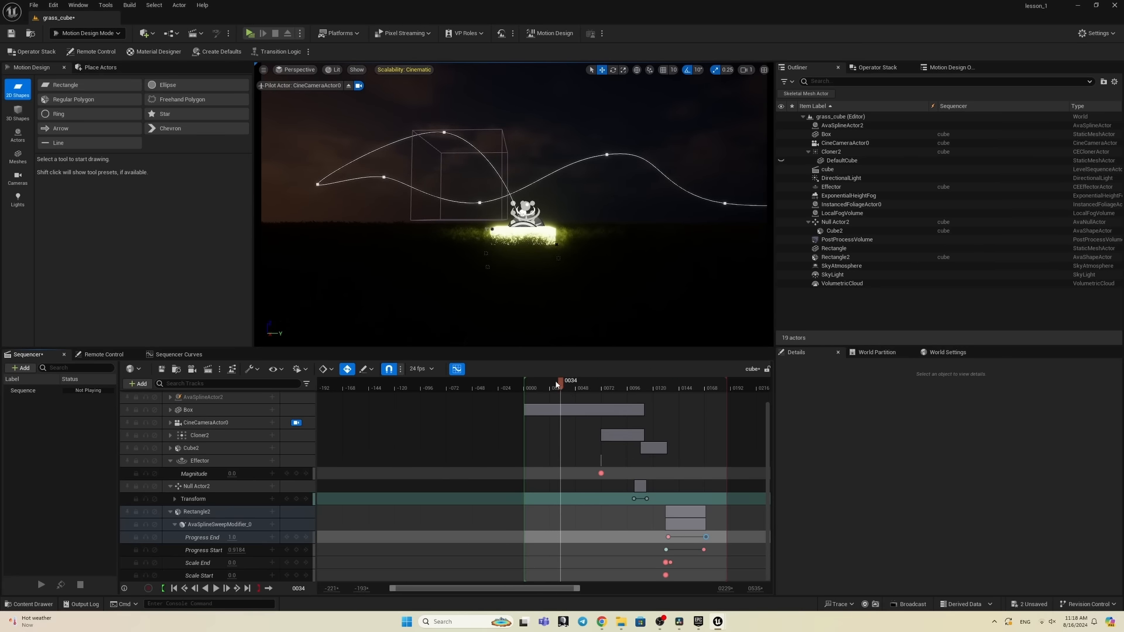
pyautogui.click(531, 387)
pyautogui.press('space')
pyautogui.click(562, 388)
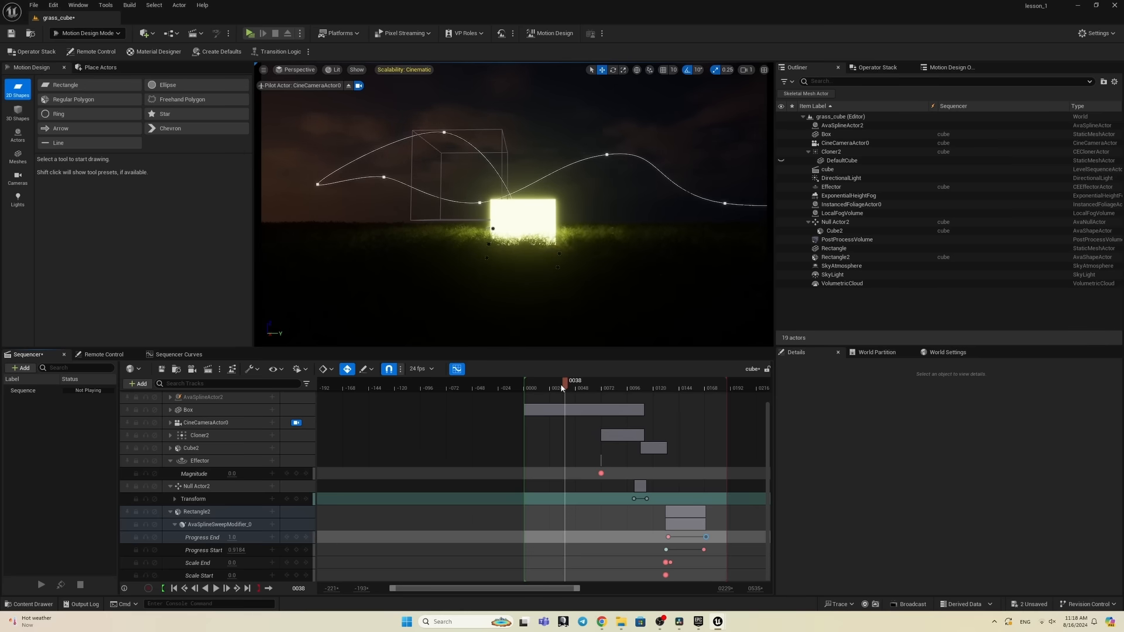
pyautogui.moveTo(563, 383); pyautogui.dragTo(637, 407)
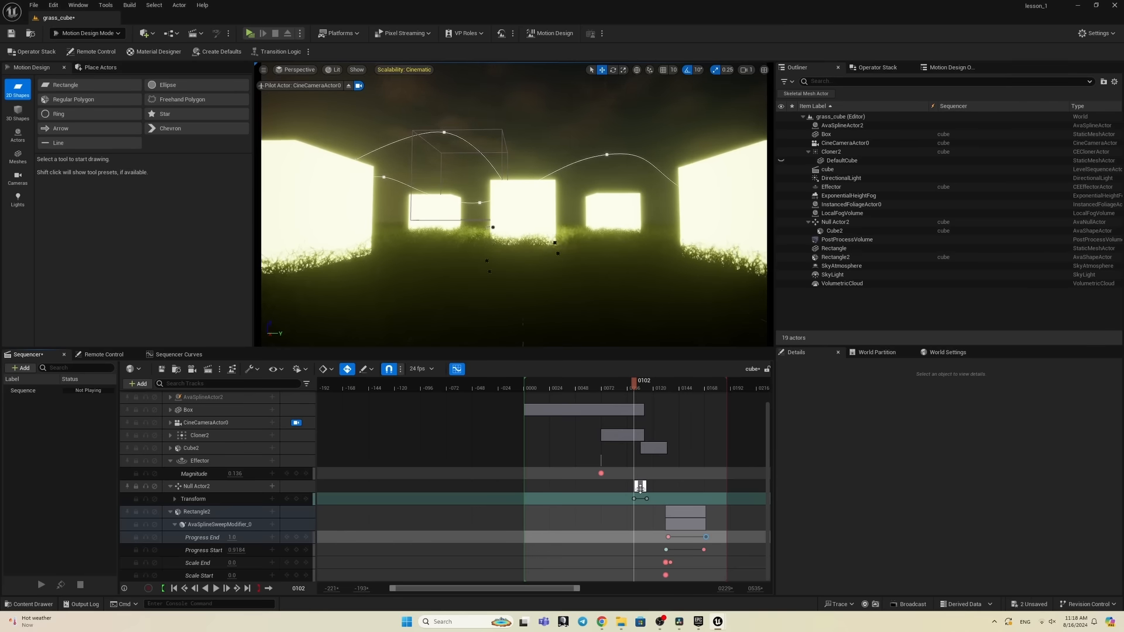
# Step: Inspect the Null Actor2 and Cube2 sections around frame 102 and select Null Actor2
pyautogui.click(640, 486)
pyautogui.click(839, 231)
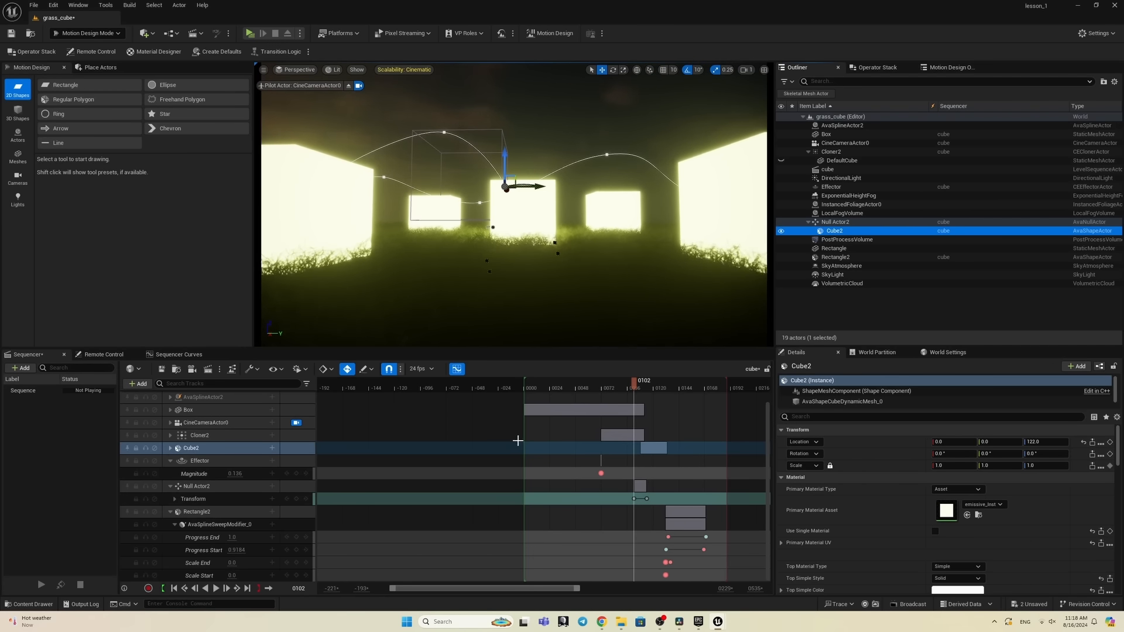
pyautogui.keyDown('ctrl'); pyautogui.scroll(10, 662, 465); pyautogui.keyUp('ctrl')
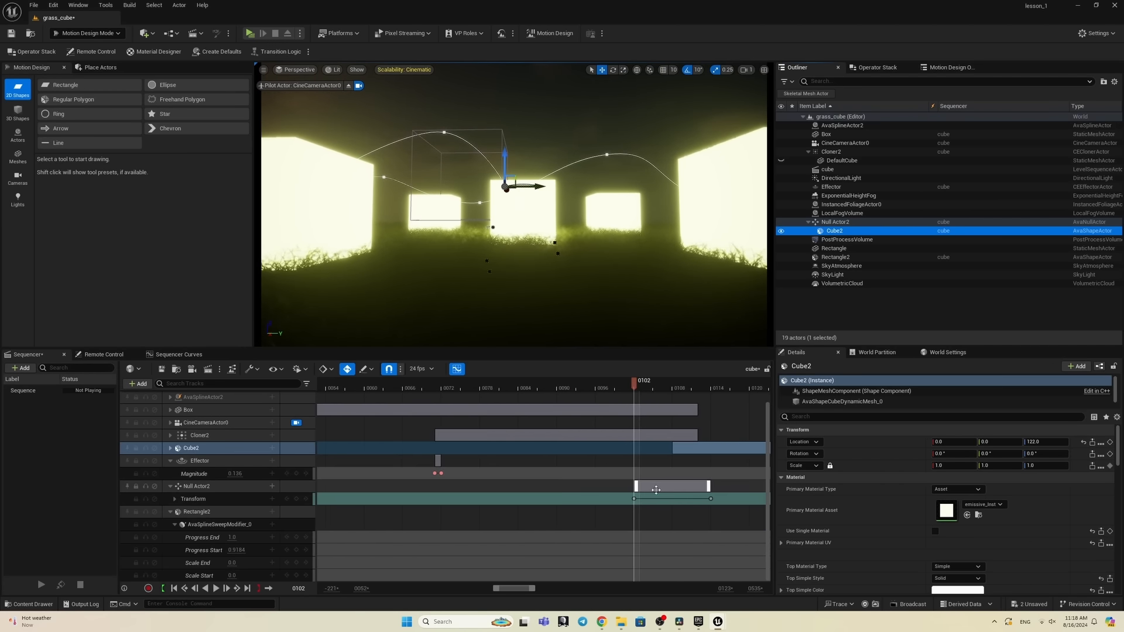
pyautogui.click(655, 487)
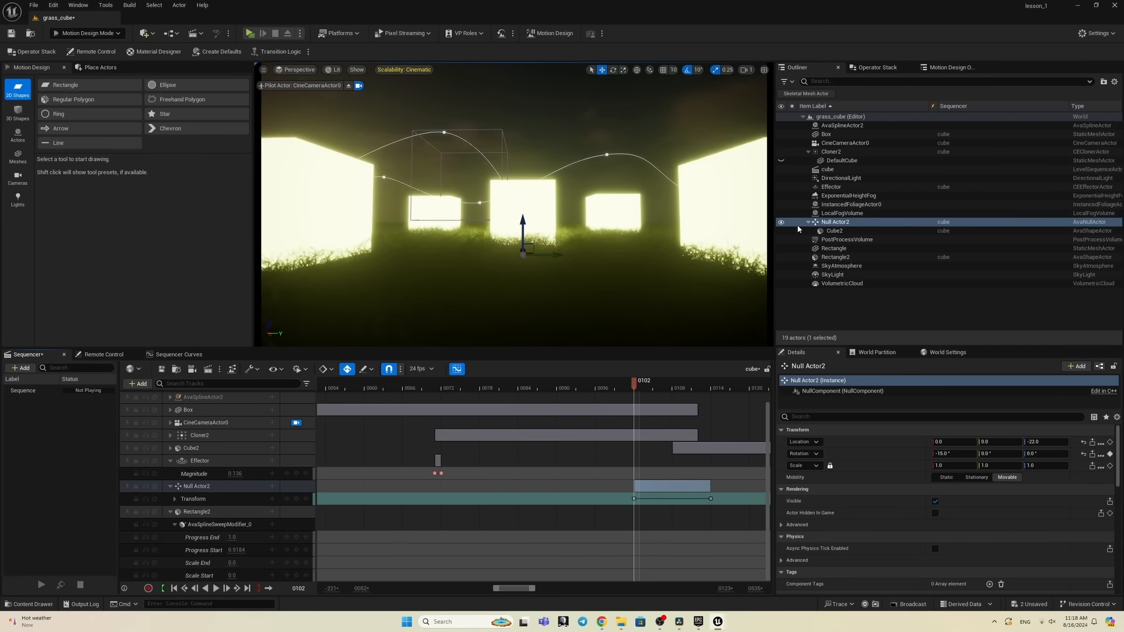
pyautogui.click(780, 223)
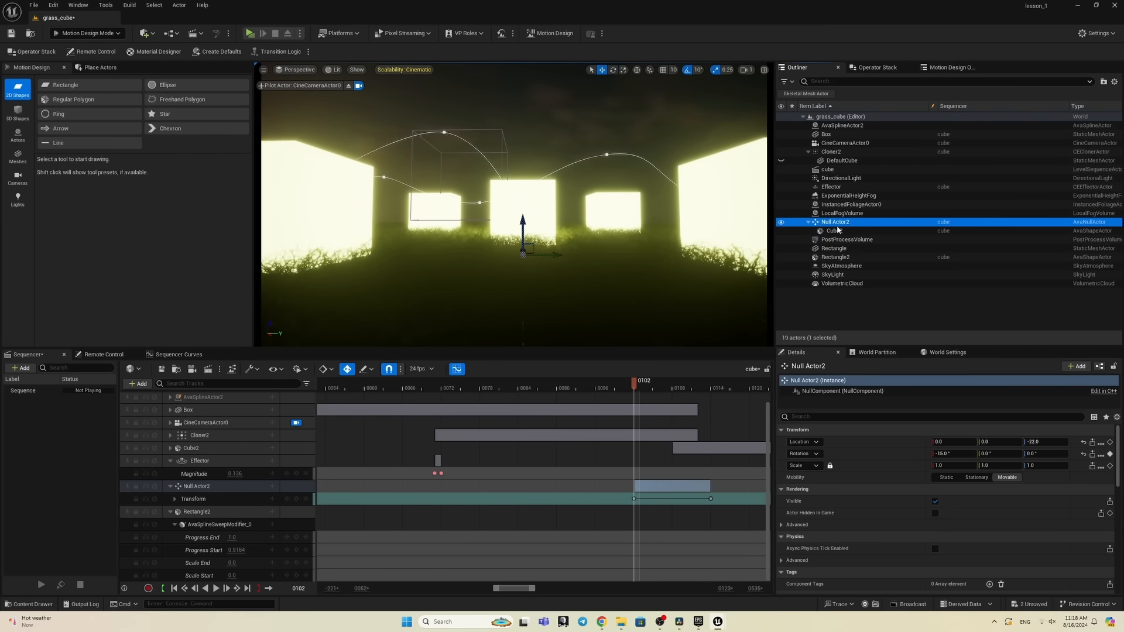
# Step: Scrub the opening frames, stopping at frame 17, to examine the stray glow in the grass
pyautogui.moveTo(630, 385); pyautogui.dragTo(408, 428)
pyautogui.moveTo(417, 439); pyautogui.dragTo(581, 447, button='right')
pyautogui.moveTo(446, 451); pyautogui.dragTo(672, 452, button='right')
pyautogui.moveTo(402, 384); pyautogui.dragTo(435, 384)
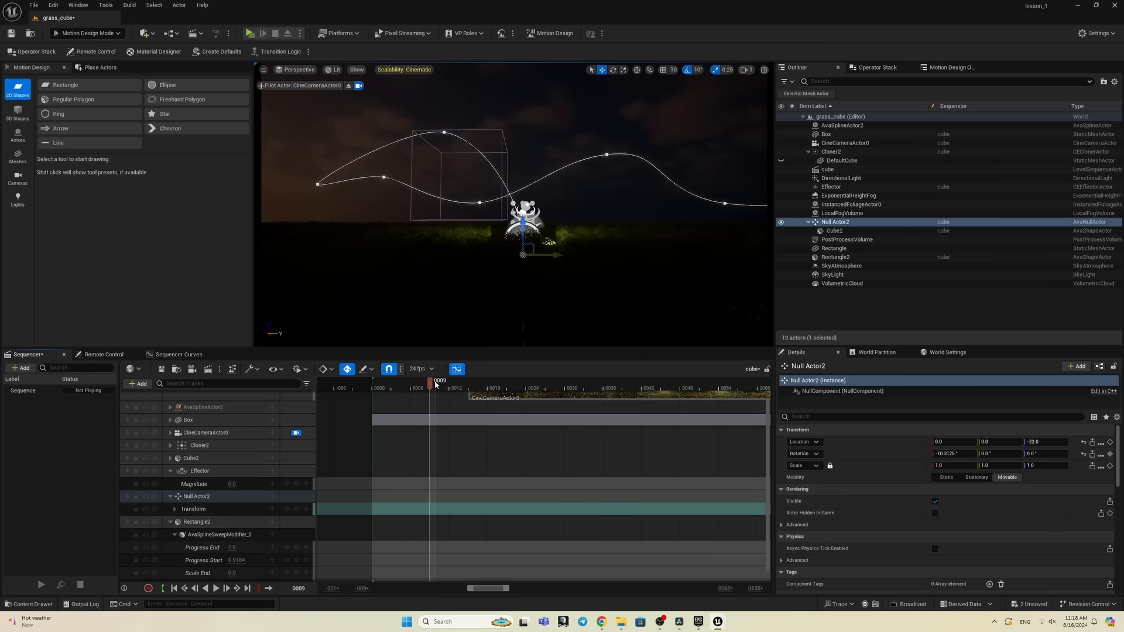
pyautogui.moveTo(570, 392); pyautogui.dragTo(518, 396)
pyautogui.click(506, 387)
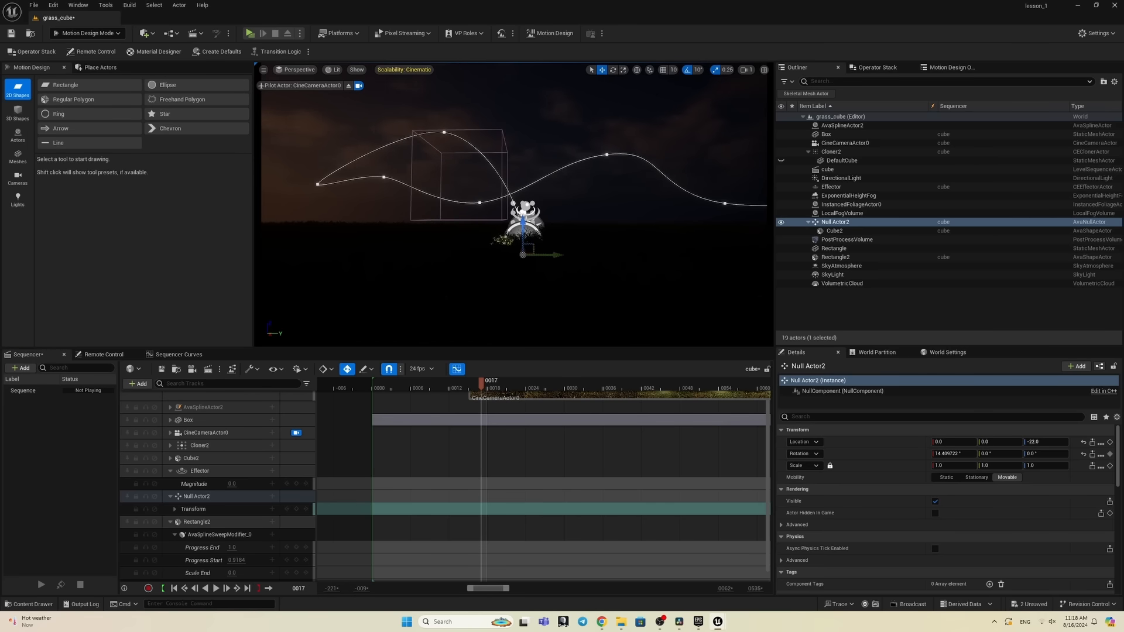
pyautogui.click(497, 238)
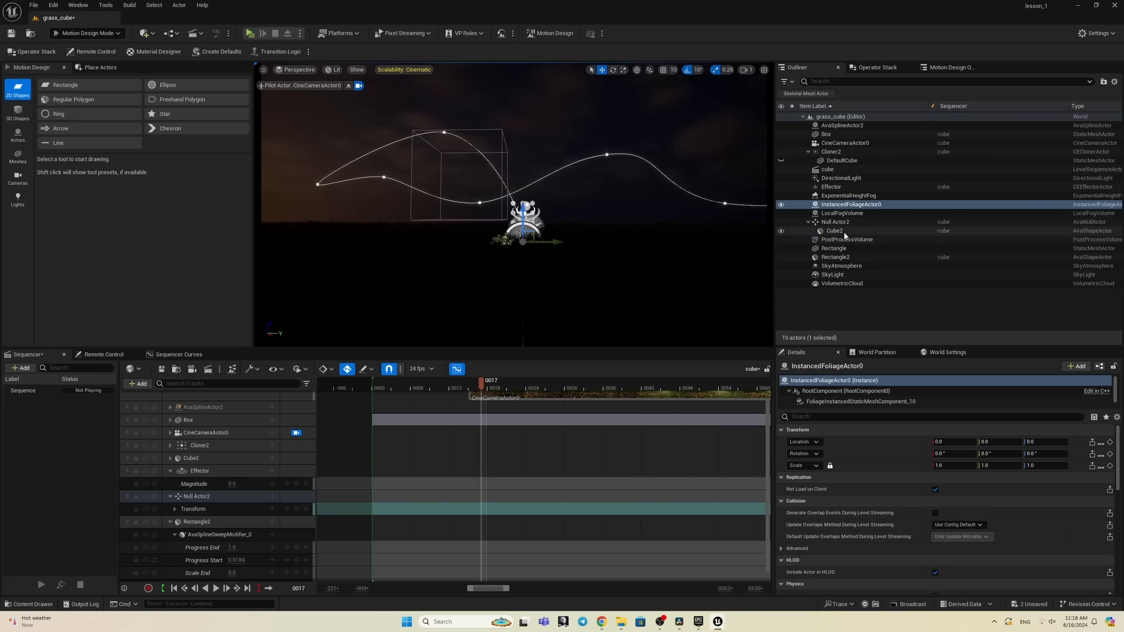
# Step: Set the Plane Origin of Cube2's plane cut modifier to -168.5 on its first keyframe at frame 108
pyautogui.click(837, 231)
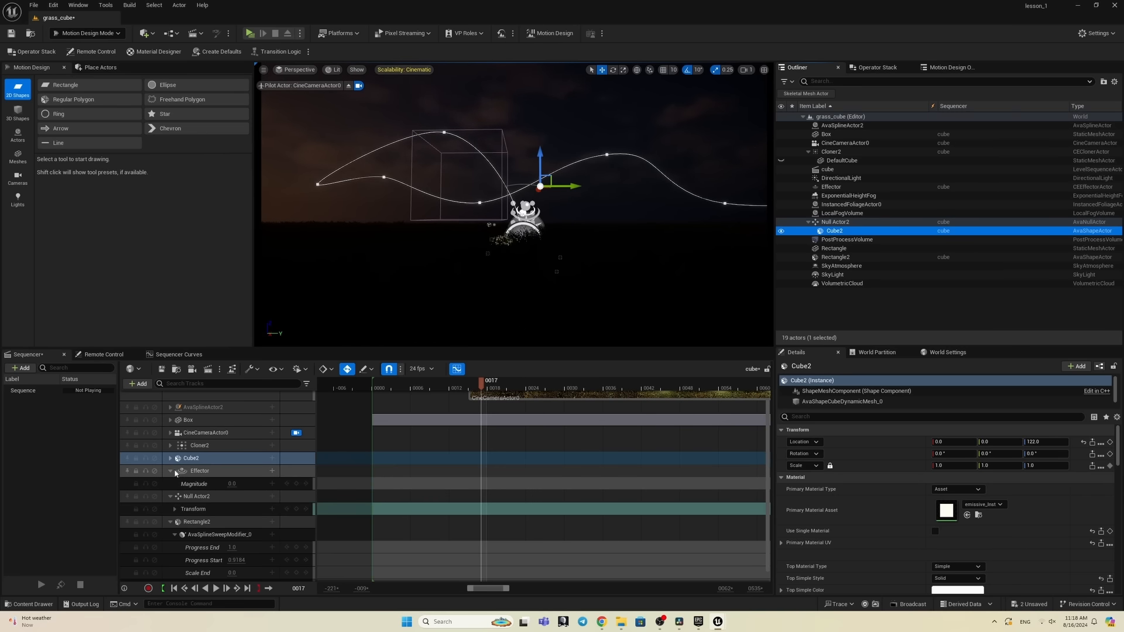
pyautogui.click(170, 458)
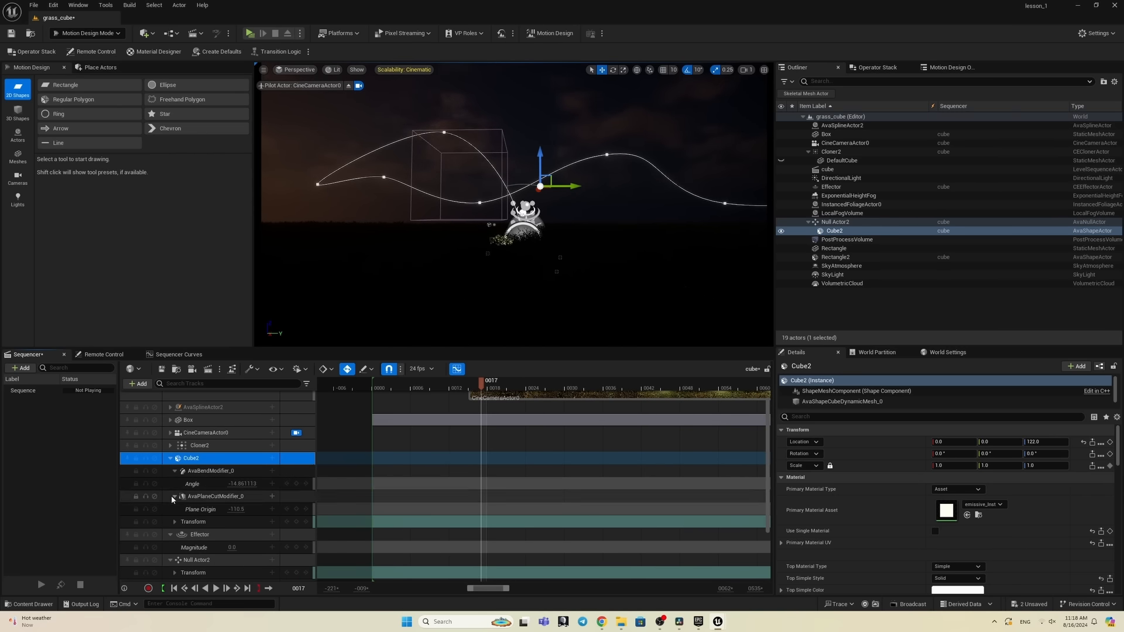
pyautogui.moveTo(545, 498); pyautogui.dragTo(226, 490, button='right')
pyautogui.click(514, 390)
pyautogui.moveTo(514, 391); pyautogui.dragTo(523, 391)
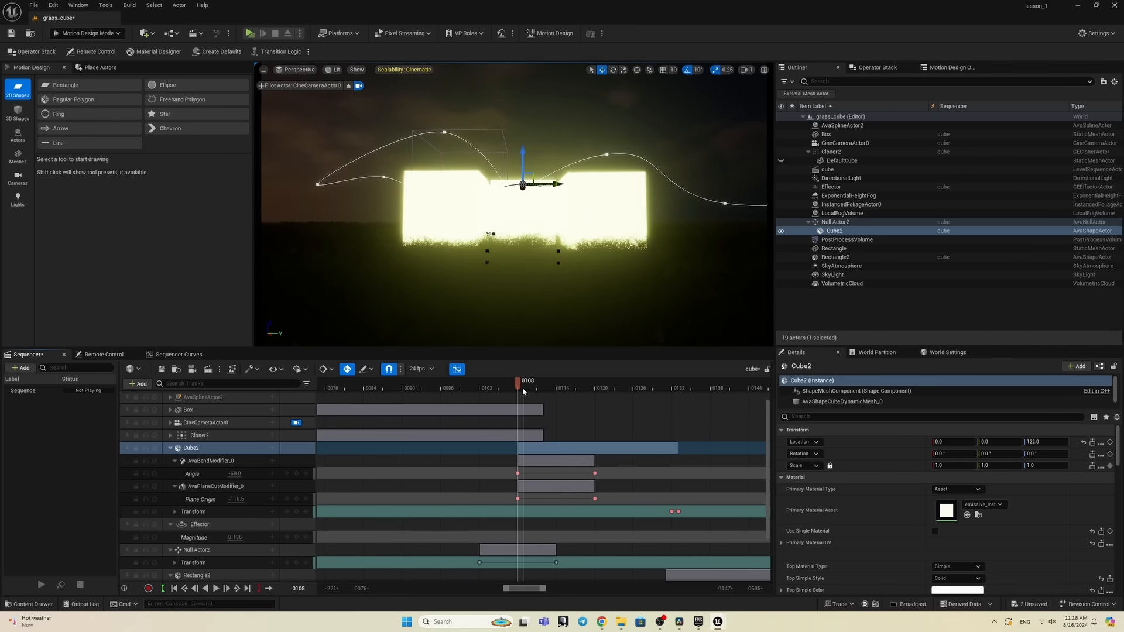
pyautogui.moveTo(236, 500); pyautogui.dragTo(202, 500)
# Step: Play back the sequence from near its start to check the plane cut change, stopping at frame 80
pyautogui.moveTo(520, 390); pyautogui.dragTo(414, 403)
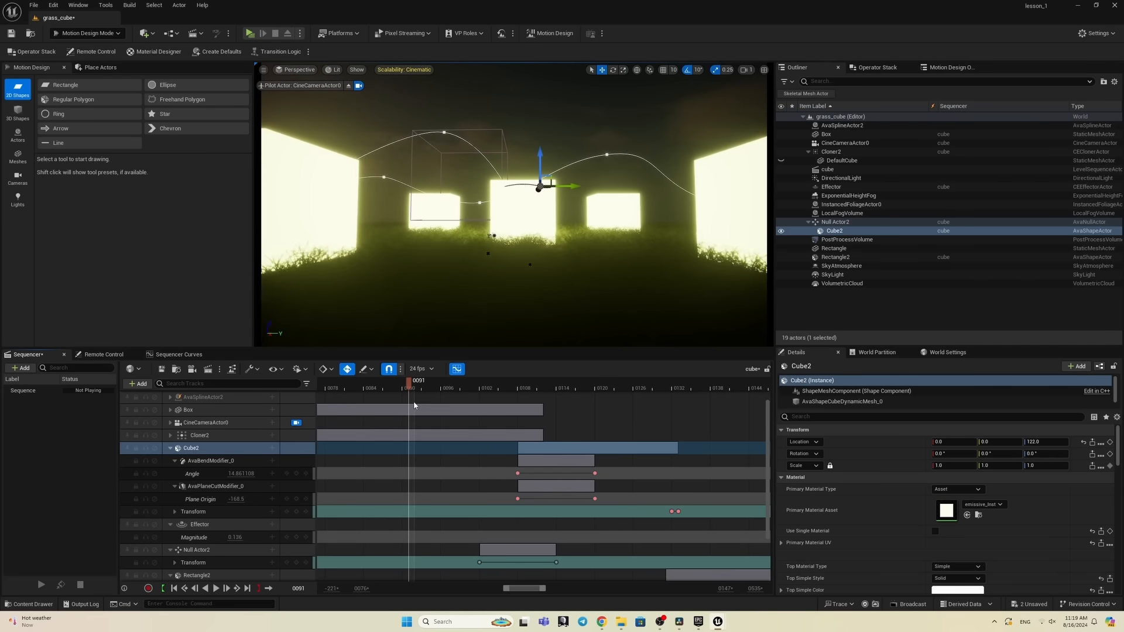
pyautogui.keyDown('ctrl'); pyautogui.scroll(-3, 415, 483); pyautogui.keyUp('ctrl')
pyautogui.moveTo(413, 488); pyautogui.dragTo(717, 510, button='right')
pyautogui.moveTo(481, 388); pyautogui.dragTo(391, 389)
pyautogui.press('space')
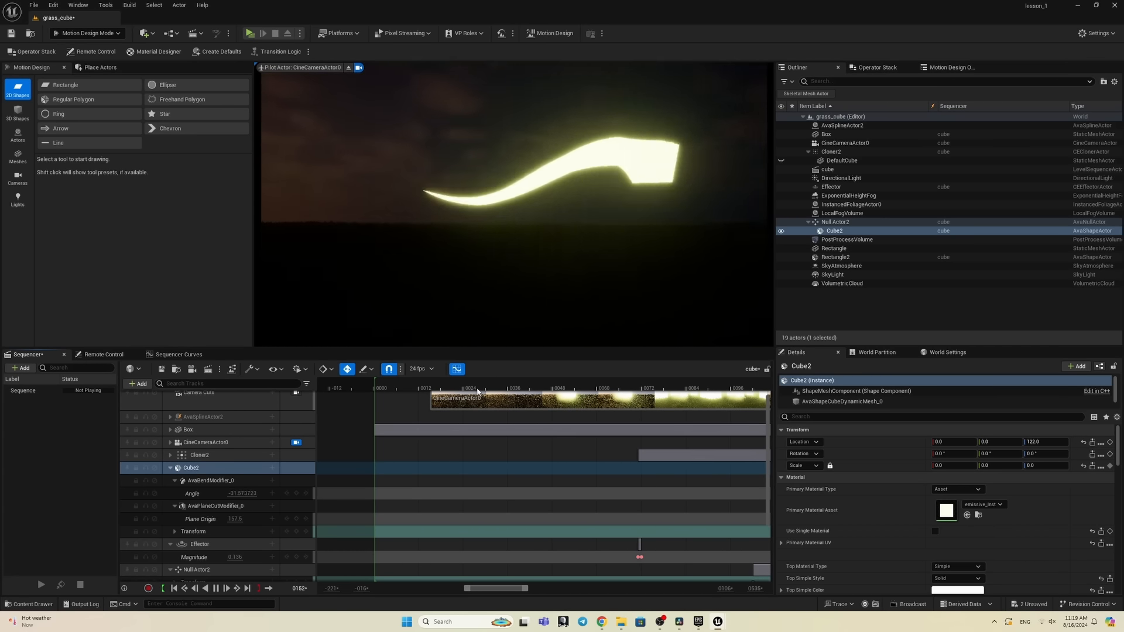
pyautogui.click(673, 389)
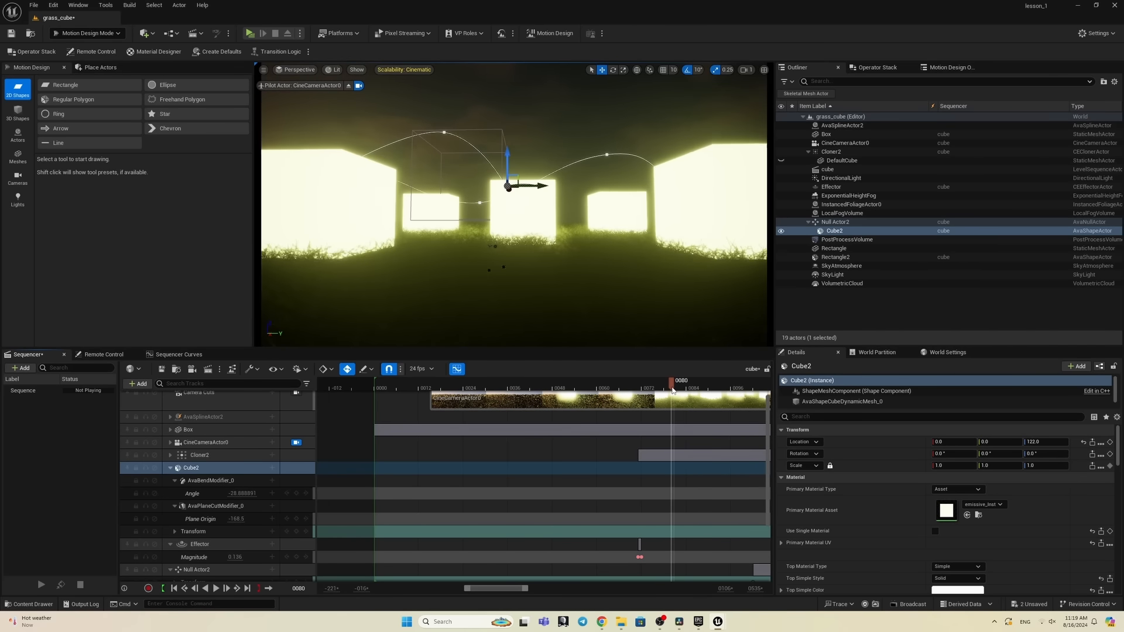
# Step: Add a Plane Origin key of -17.0 on Cube2's plane cut modifier at frame 112
pyautogui.keyDown('ctrl'); pyautogui.scroll(-5, 537, 394); pyautogui.keyUp('ctrl')
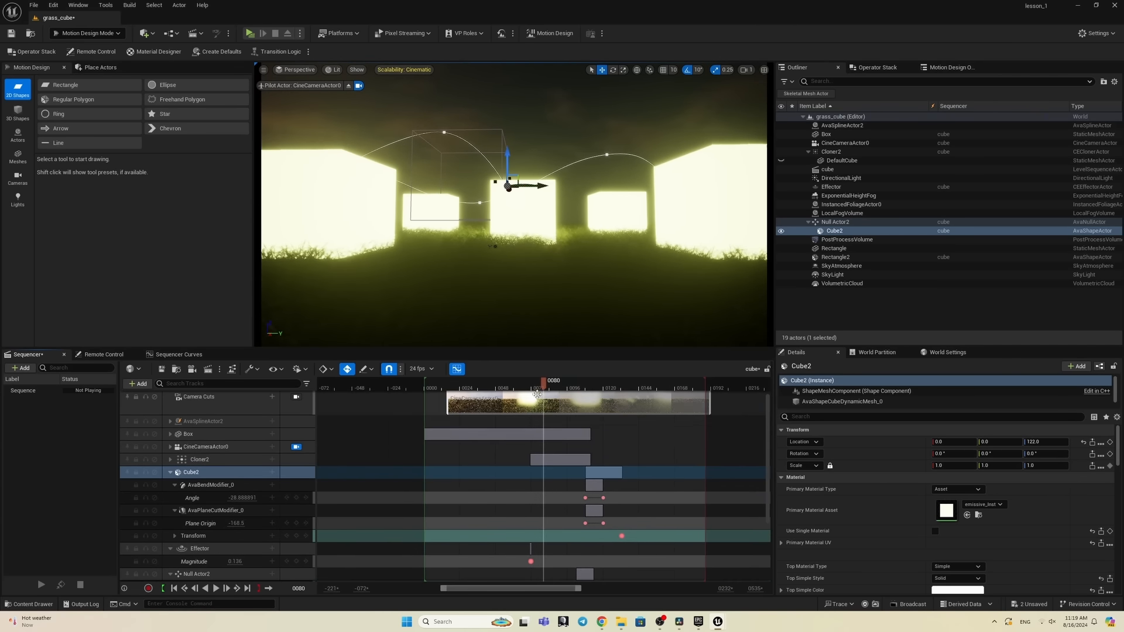
pyautogui.moveTo(537, 387); pyautogui.dragTo(592, 384)
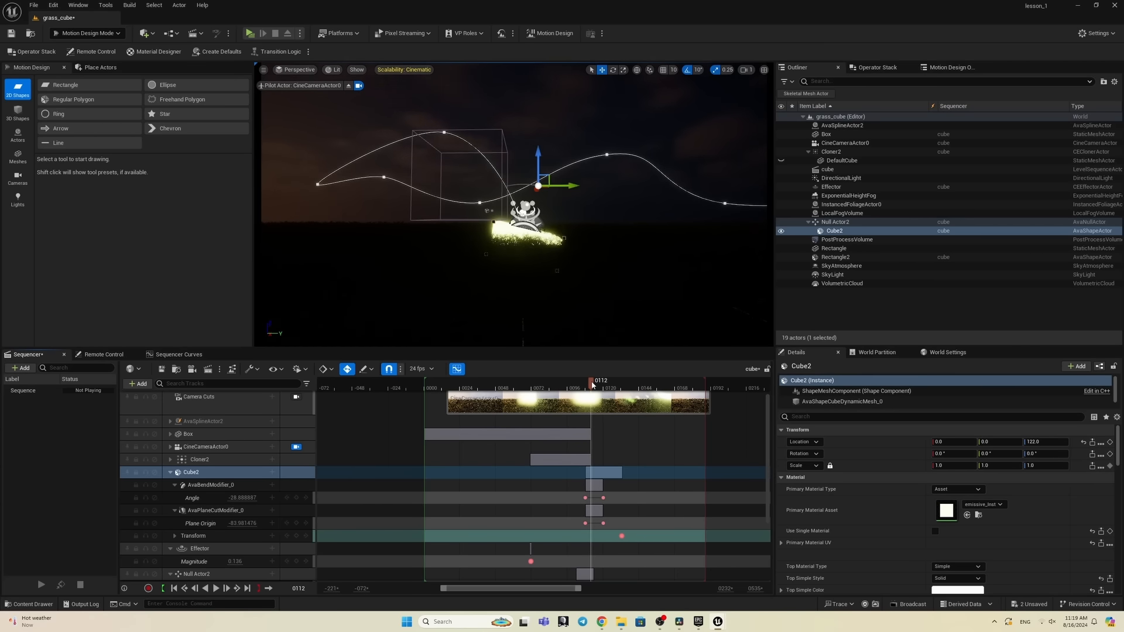
pyautogui.keyDown('ctrl'); pyautogui.scroll(10, 603, 476); pyautogui.keyUp('ctrl')
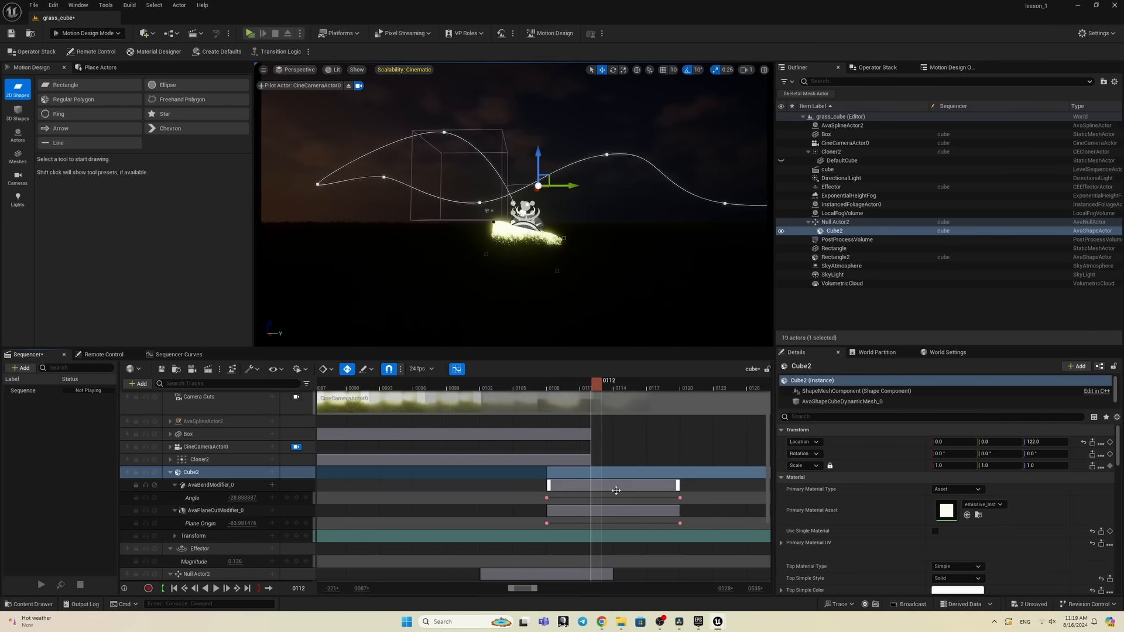
pyautogui.scroll(-1, 625, 492)
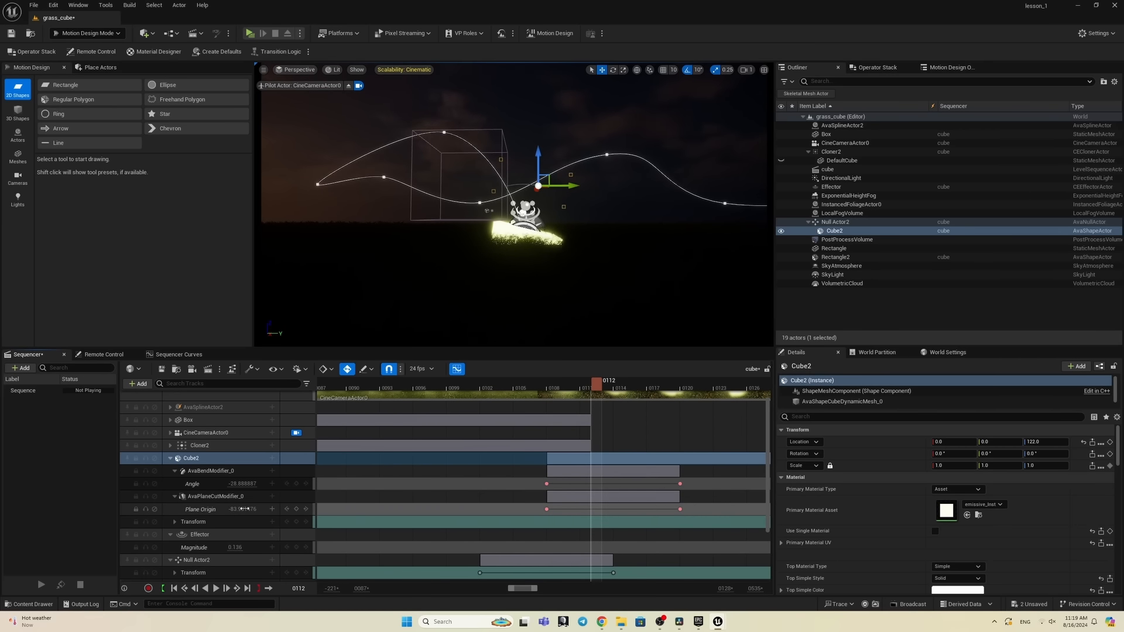
pyautogui.moveTo(235, 509); pyautogui.dragTo(237, 509)
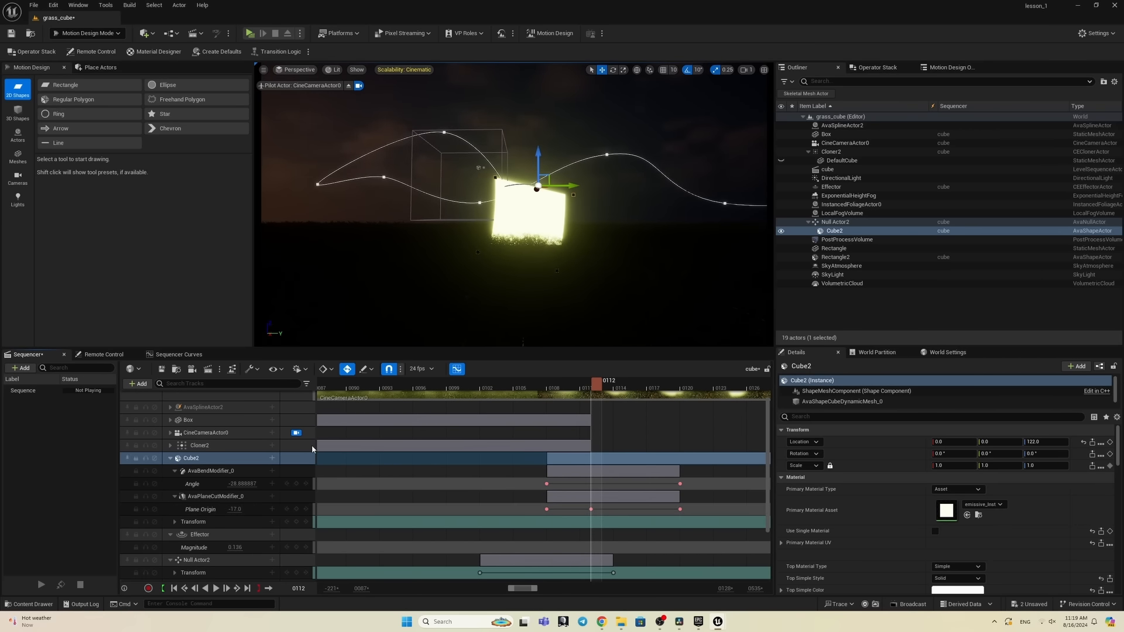
# Step: Play back the sequence from frame 105 to check the new plane cut key, and save all changes
pyautogui.moveTo(595, 382); pyautogui.dragTo(522, 389)
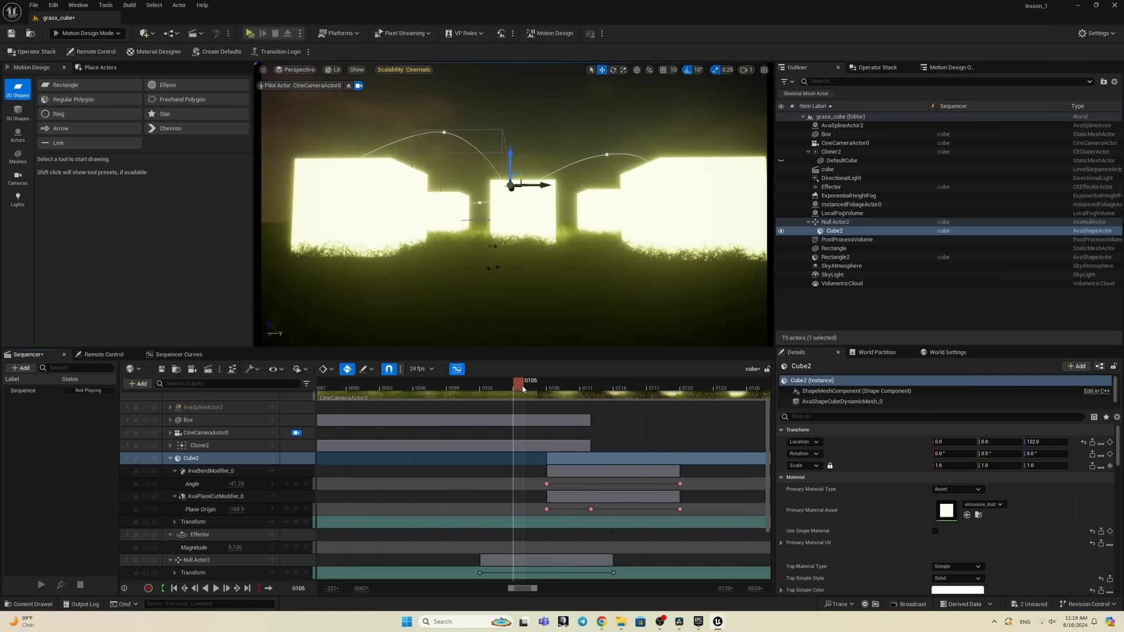
pyautogui.press('space')
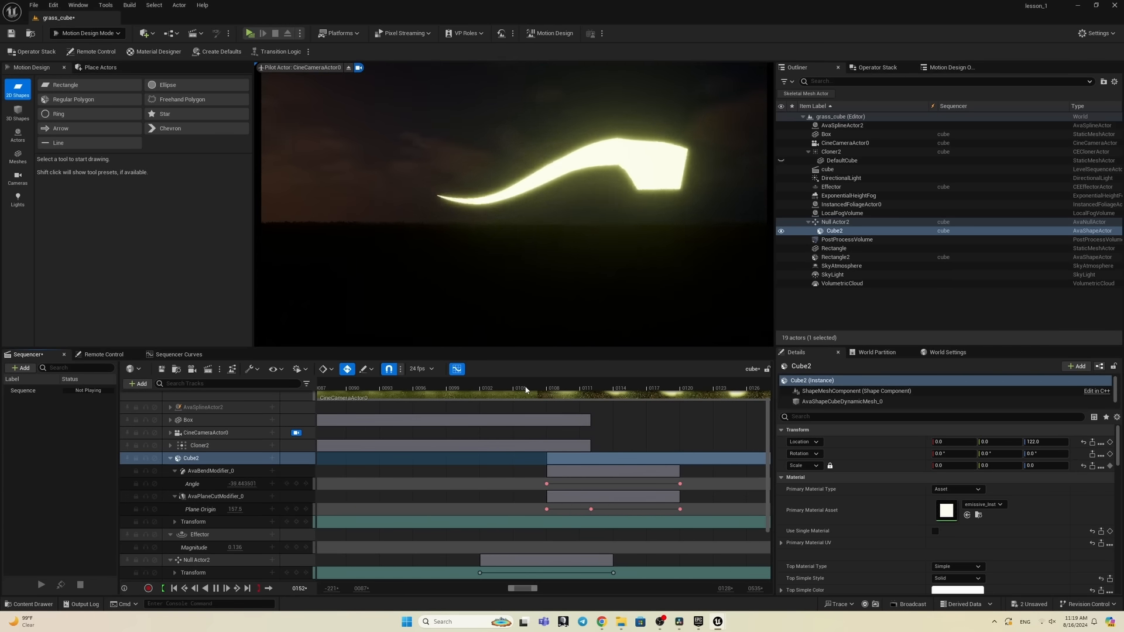
pyautogui.click(567, 389)
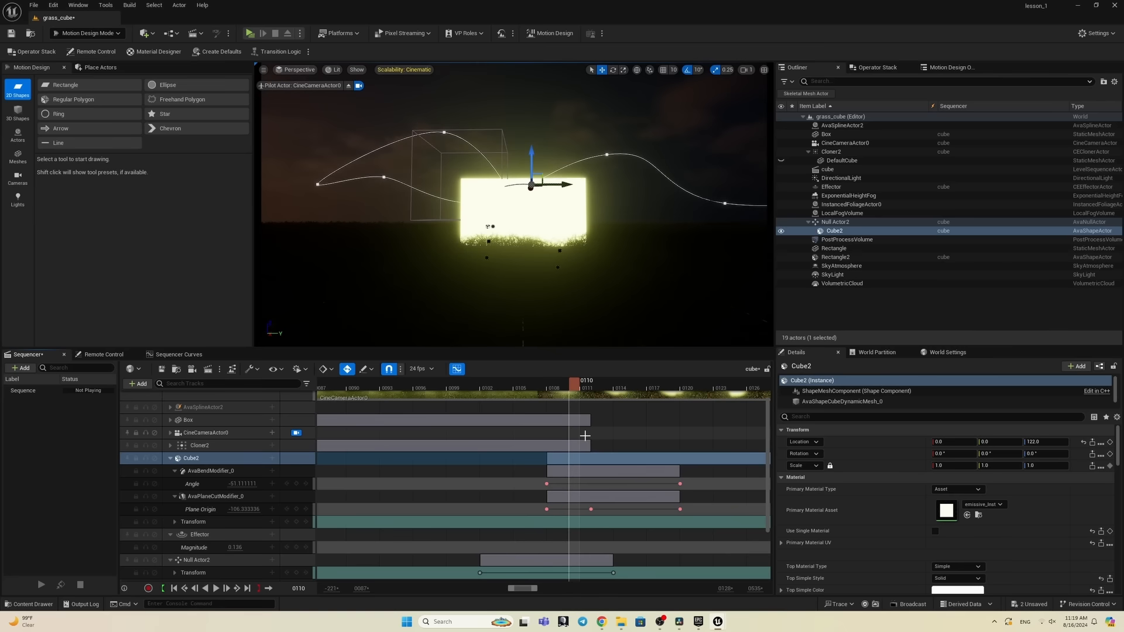
pyautogui.scroll(-8, 567, 389)
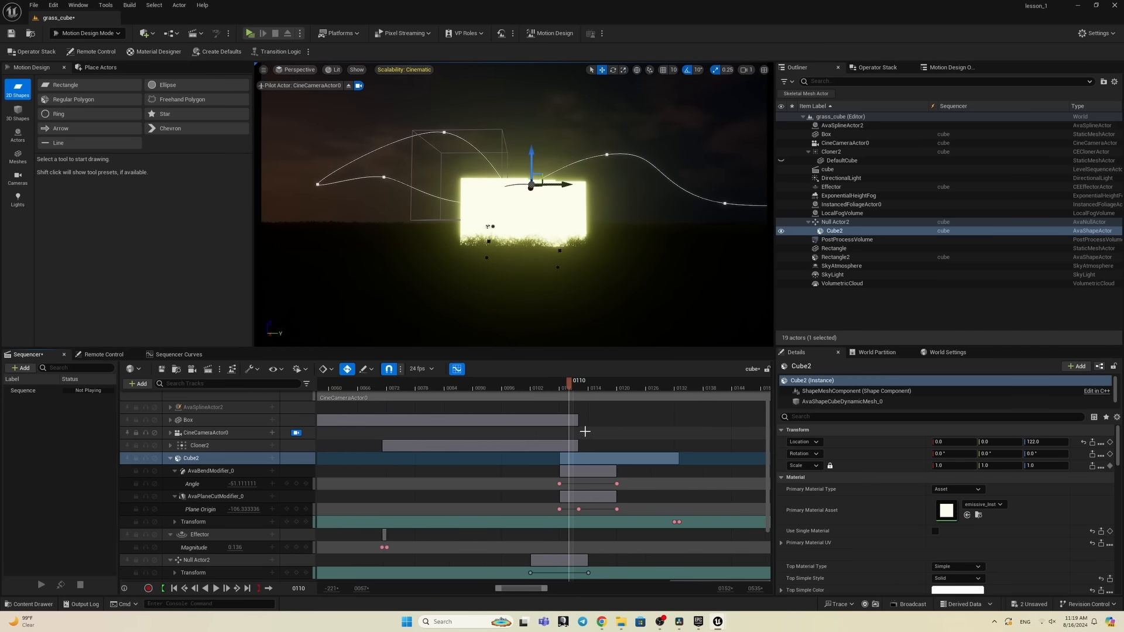
pyautogui.click(33, 5)
pyautogui.click(64, 130)
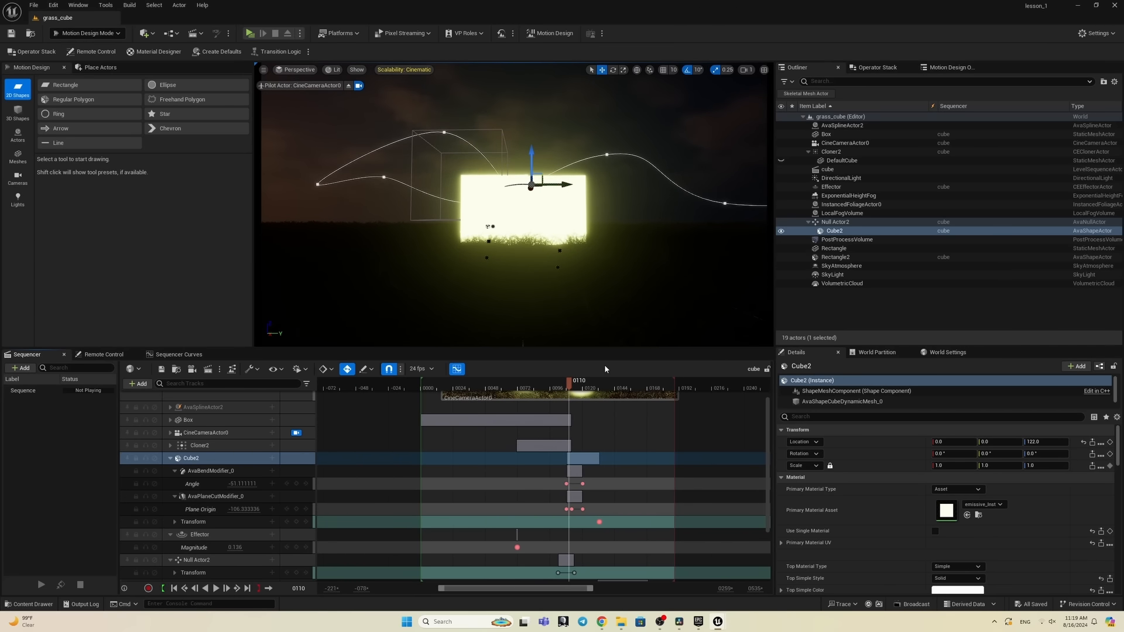
# Step: Open the cube sequence in Movie Render Queue and load the render_preset queue, discarding the unsaved queue
pyautogui.moveTo(558, 381); pyautogui.dragTo(639, 401)
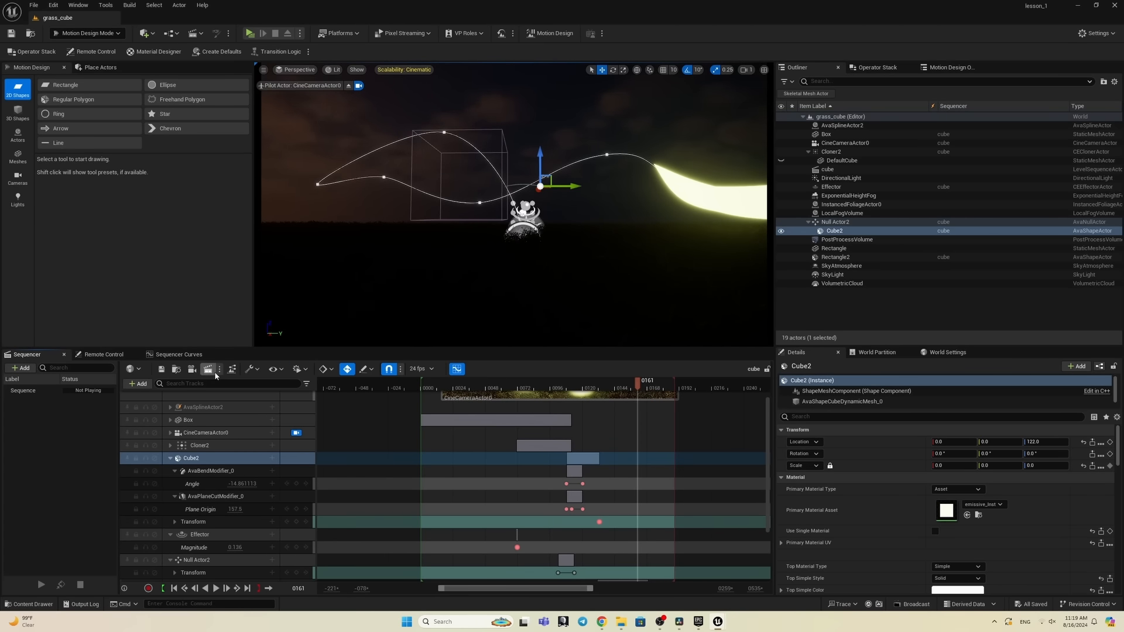
pyautogui.click(206, 370)
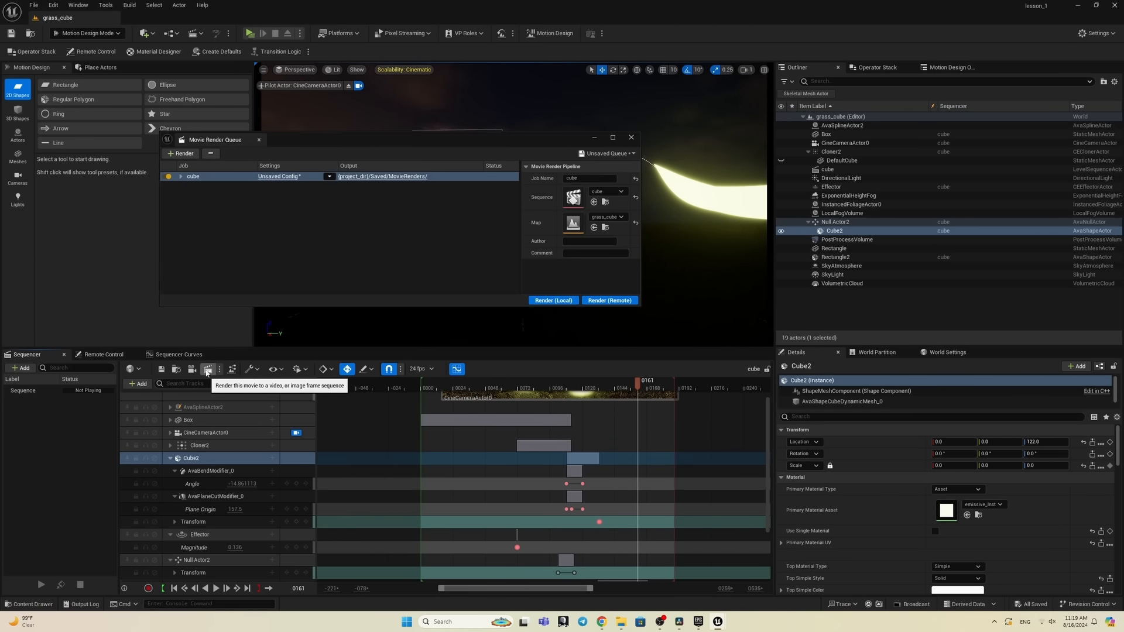
pyautogui.click(268, 177)
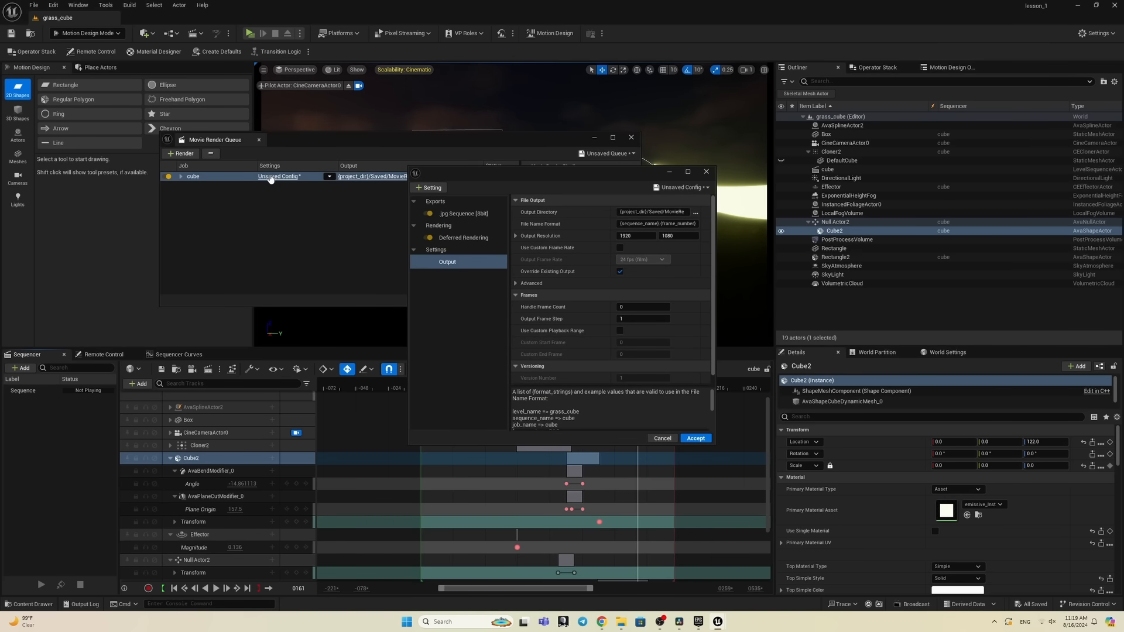
pyautogui.click(706, 172)
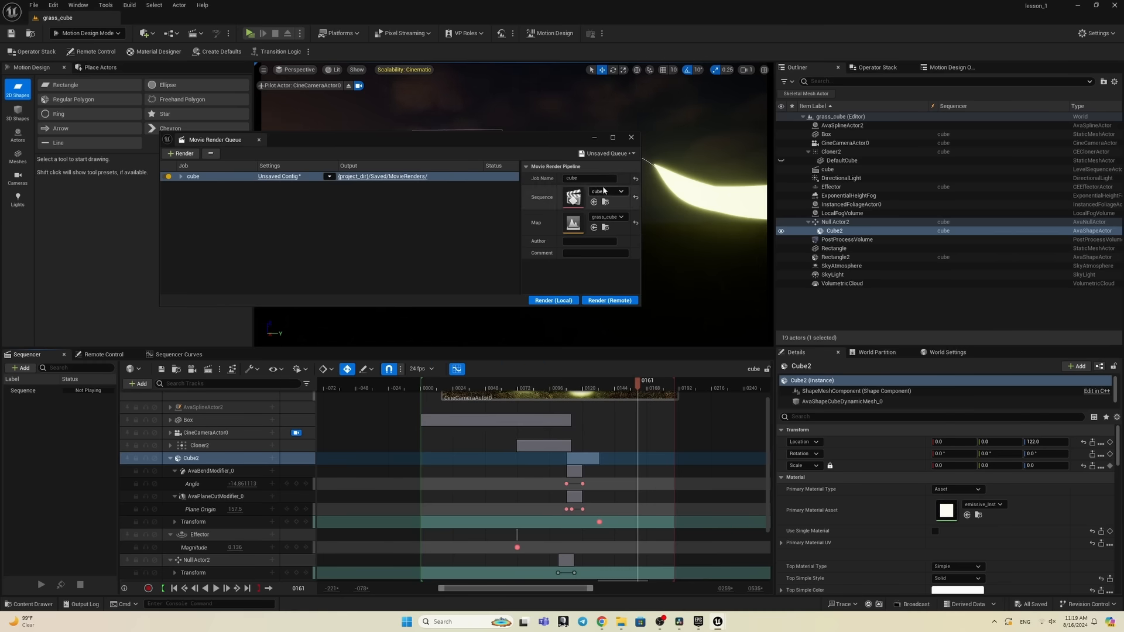
pyautogui.click(609, 154)
pyautogui.click(619, 239)
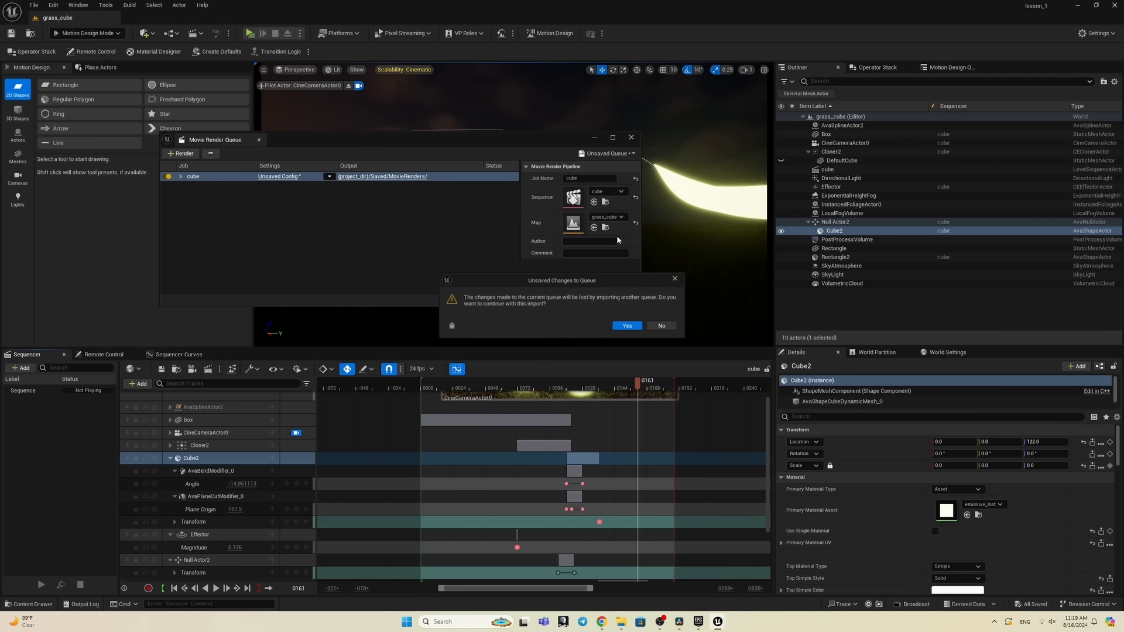
pyautogui.click(643, 327)
# Step: Accept the cube job's Apple ProRes output settings, render it locally and minimise the render queue
pyautogui.click(284, 177)
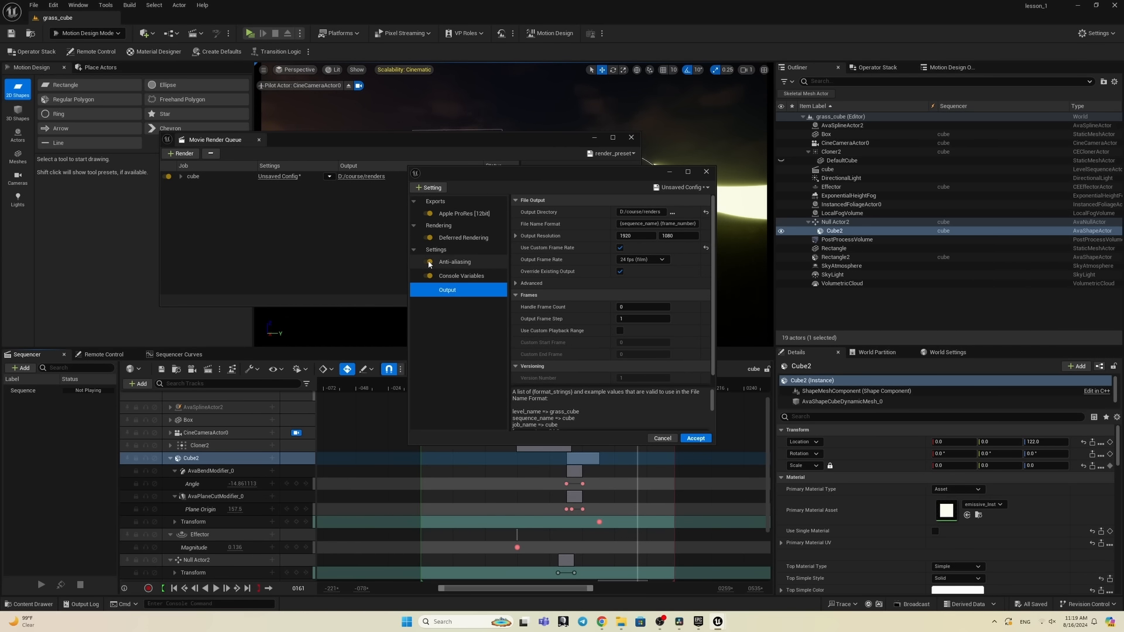
pyautogui.click(706, 442)
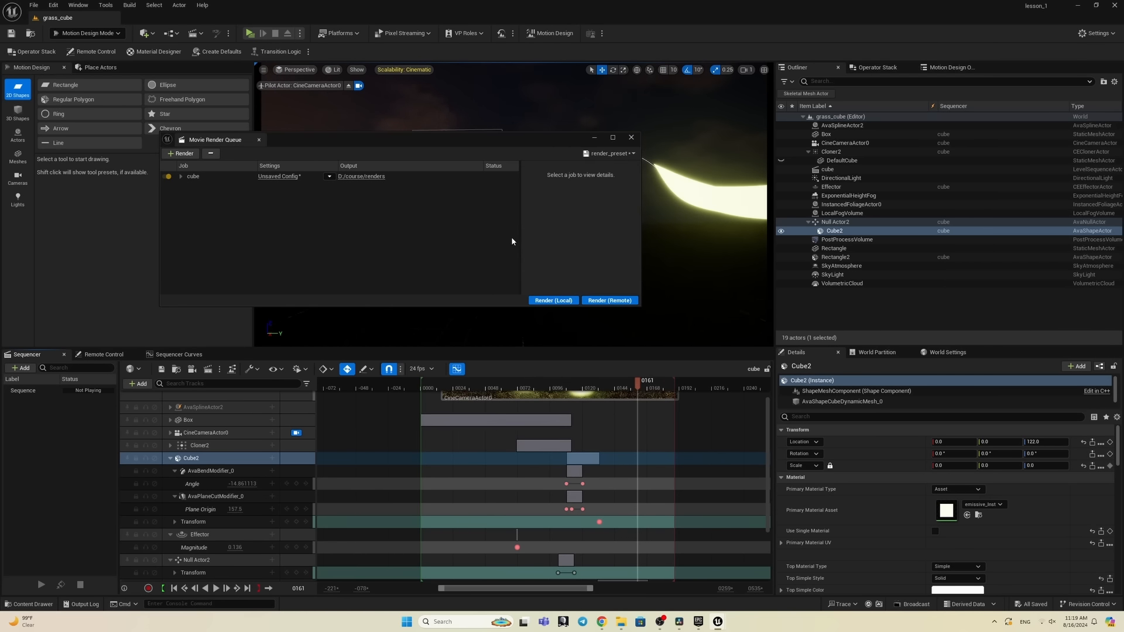
pyautogui.click(554, 301)
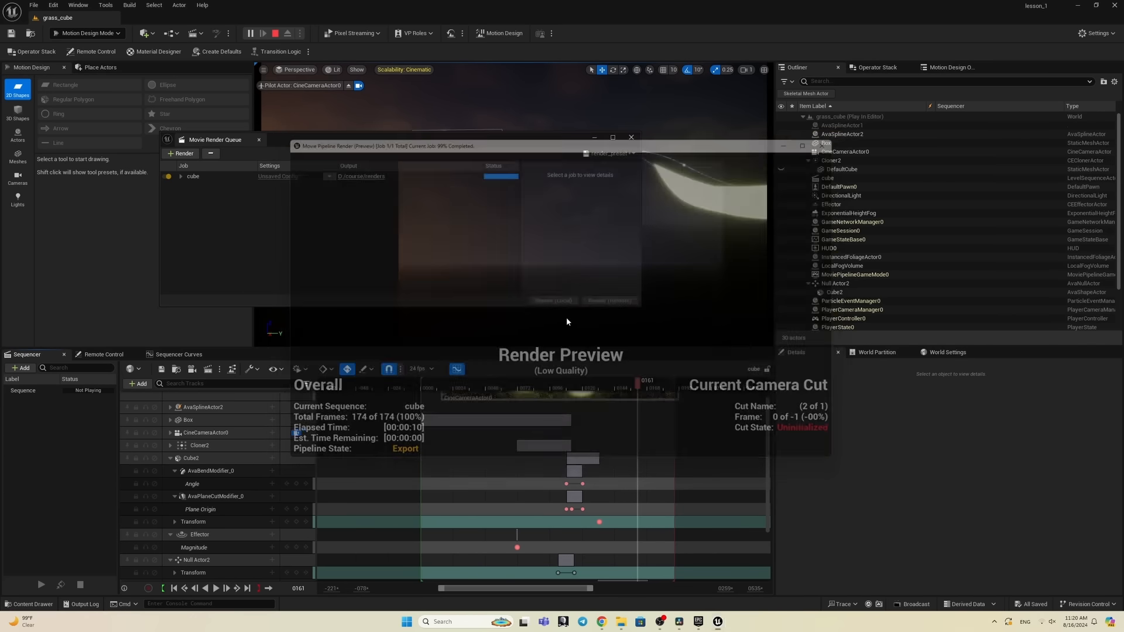
pyautogui.click(595, 138)
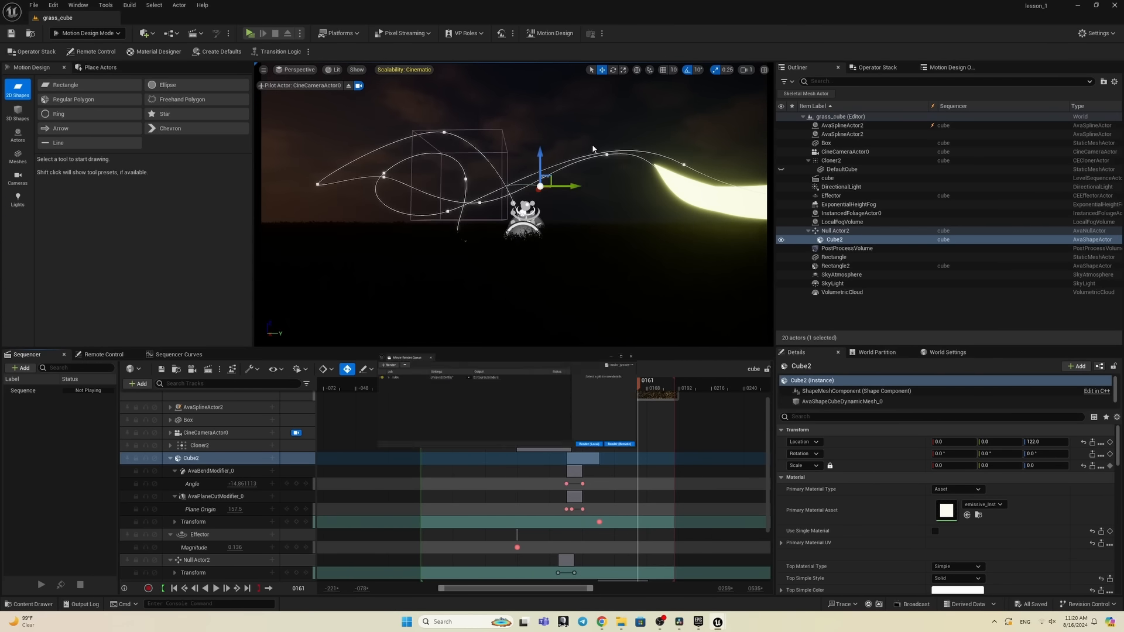
# Step: Play back from frame 29 in game view, examine frame 72 and expand Cloner2's grid layout tracks
pyautogui.moveTo(514, 390); pyautogui.dragTo(462, 389)
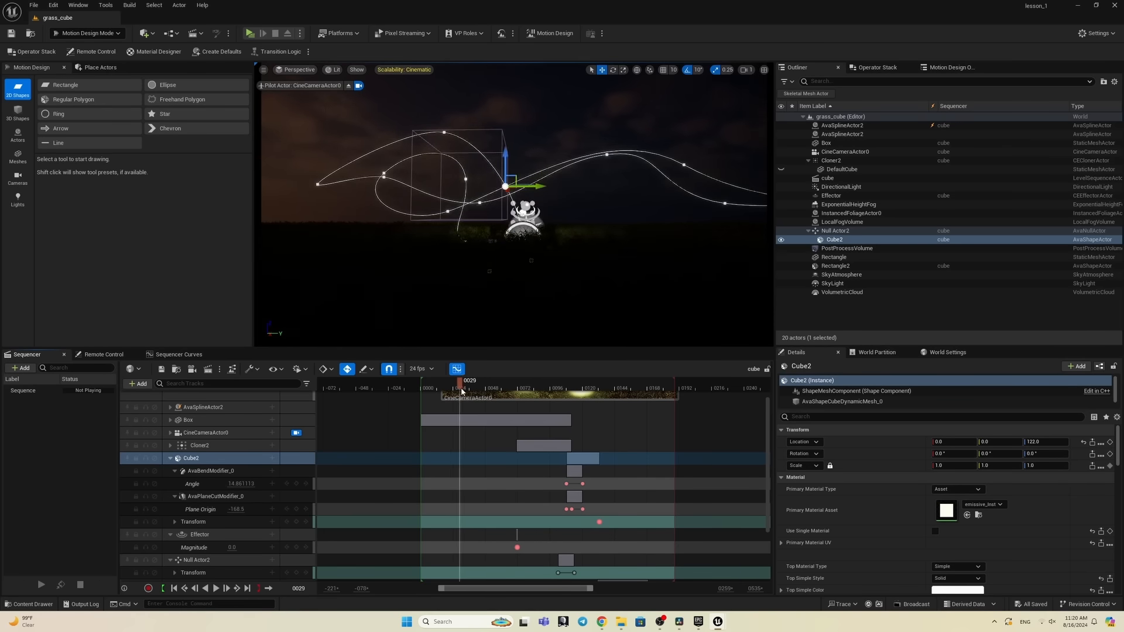
pyautogui.press('g')
pyautogui.press('space')
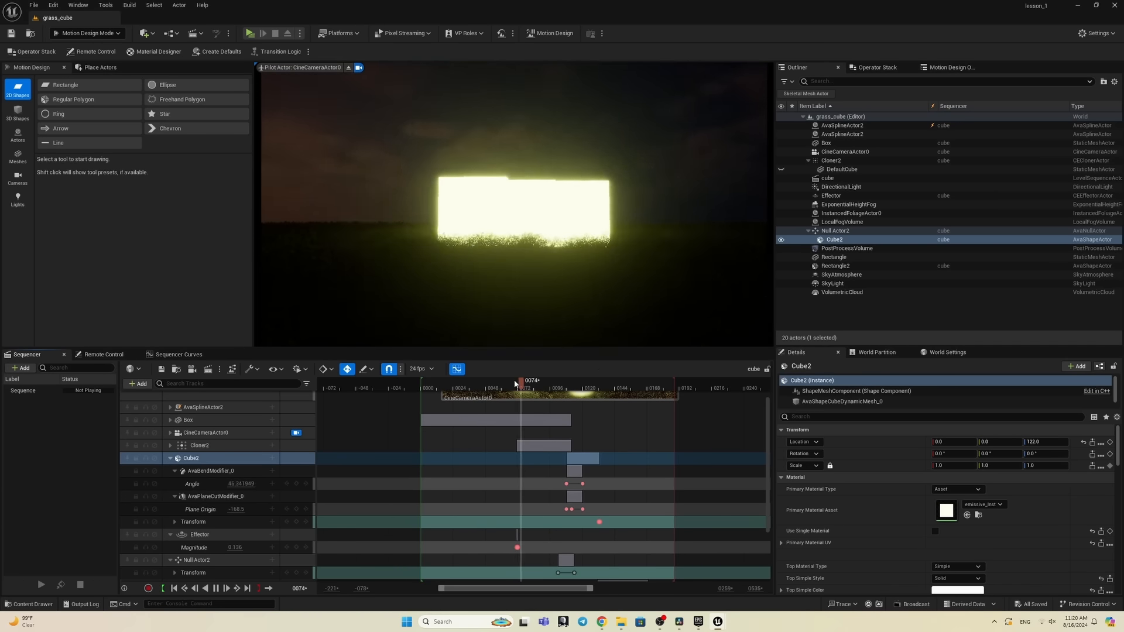
pyautogui.moveTo(527, 379); pyautogui.dragTo(518, 389)
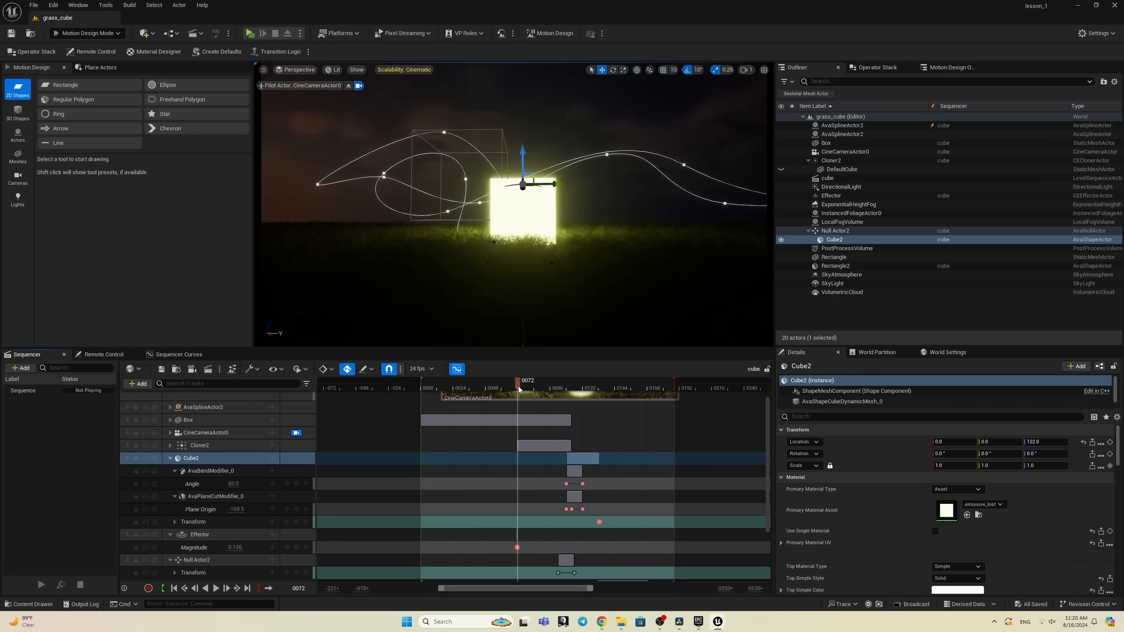
pyautogui.click(201, 447)
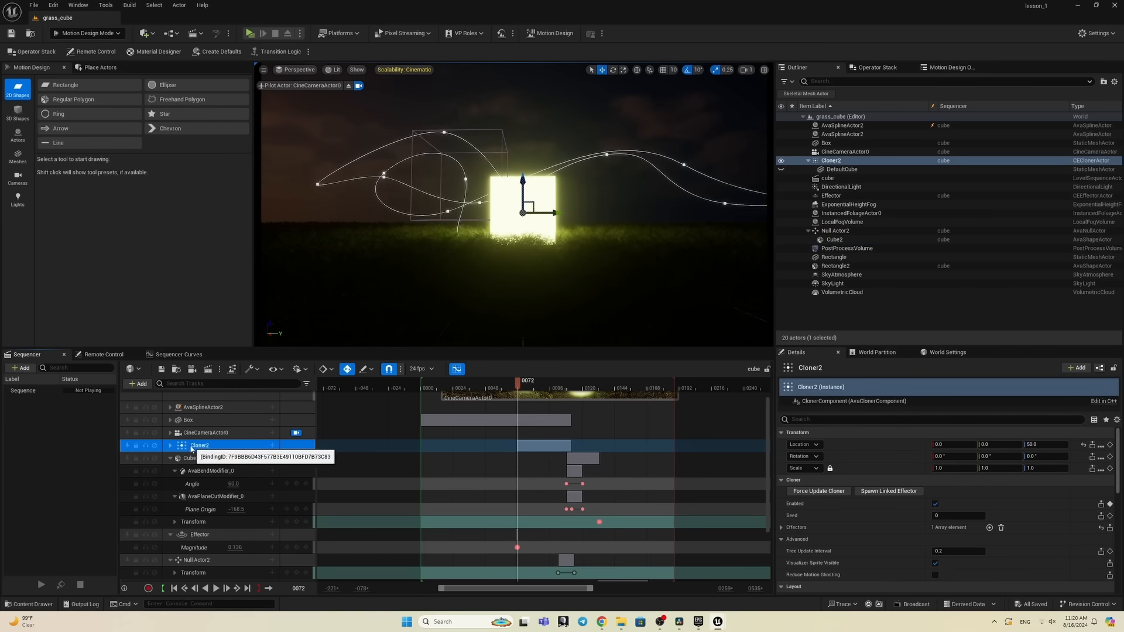
pyautogui.click(171, 446)
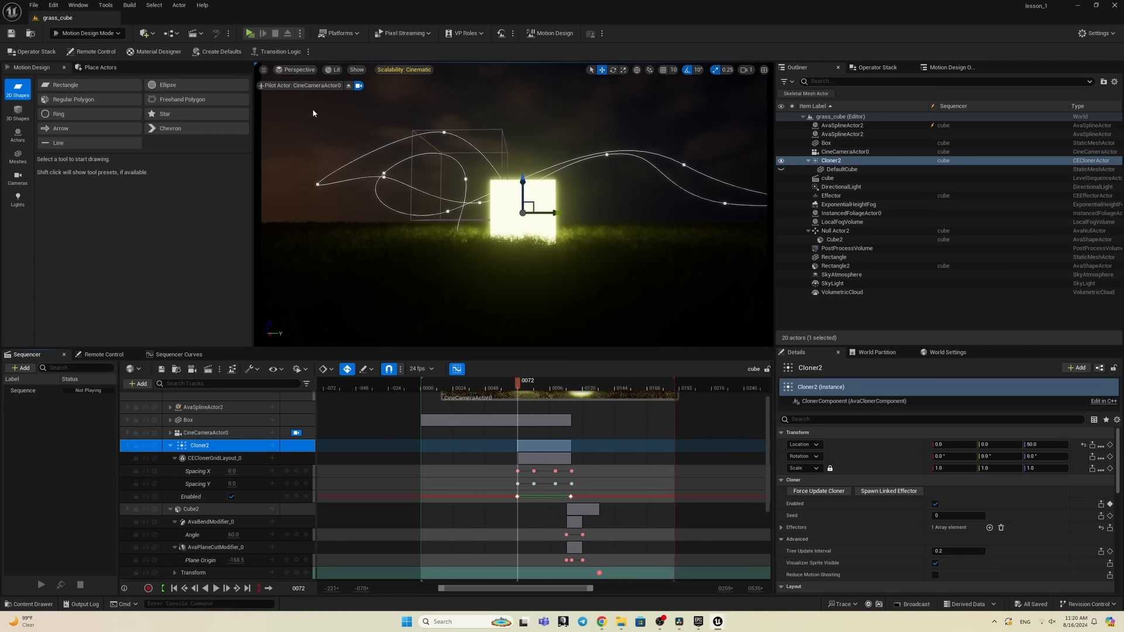
# Step: Switch to the Motion Design Viewport and view the scene through CineCameraActor0
pyautogui.click(297, 70)
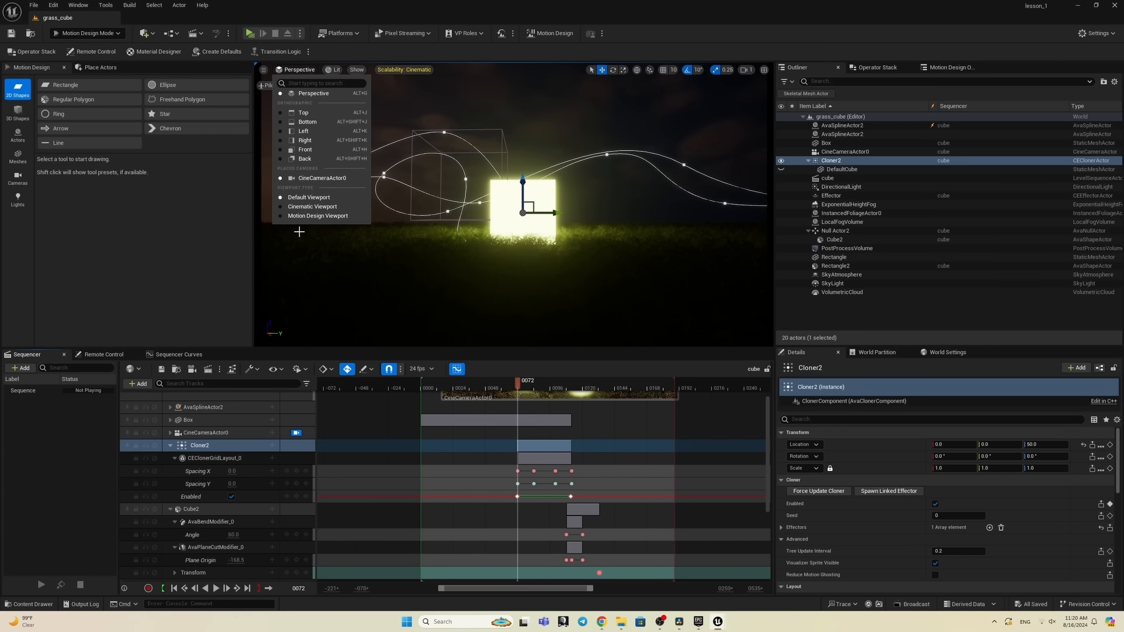
pyautogui.click(319, 217)
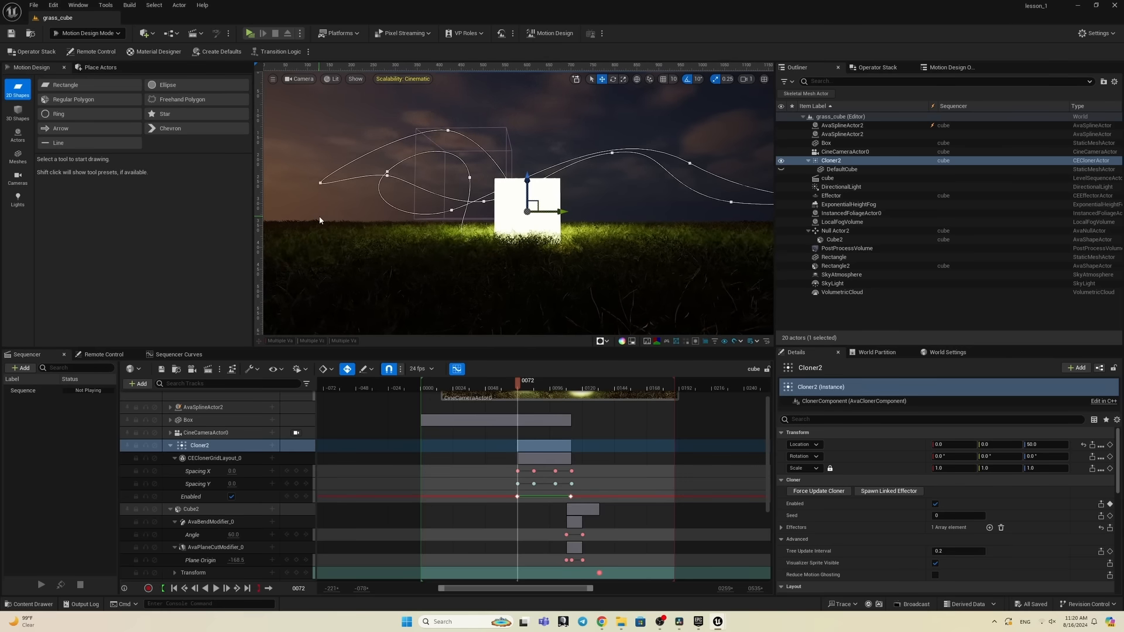
pyautogui.click(296, 433)
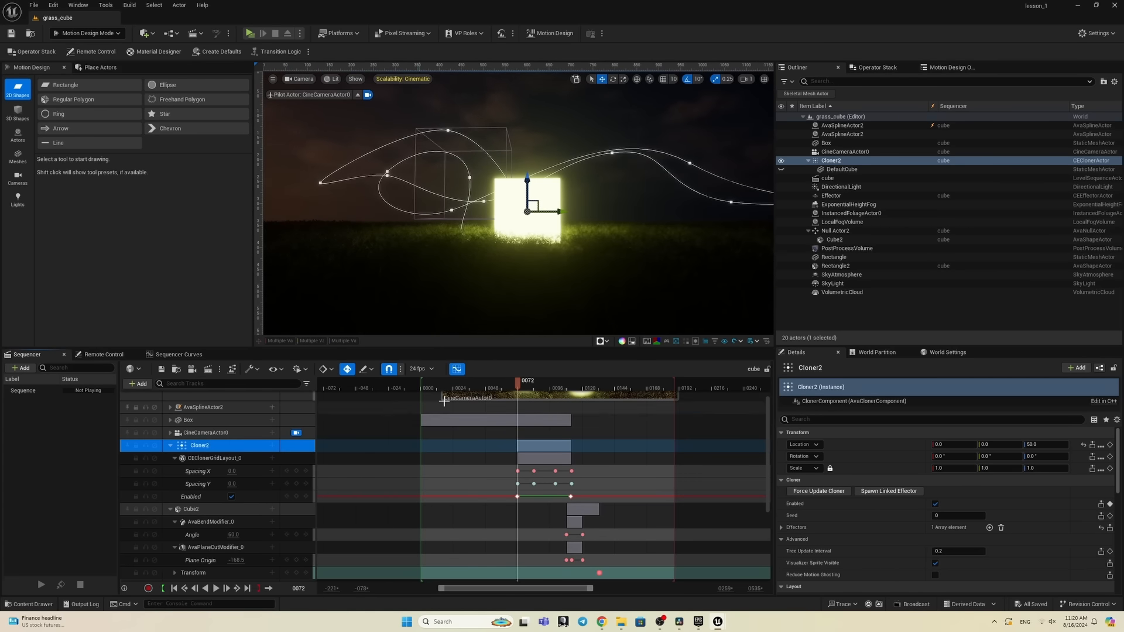
# Step: Play back the sequence from frame 64 to check the cube cloning, stopping at frame 92
pyautogui.moveTo(526, 390)
pyautogui.mouseDown()
pyautogui.moveTo(537, 390)
pyautogui.moveTo(508, 391)
pyautogui.mouseUp()
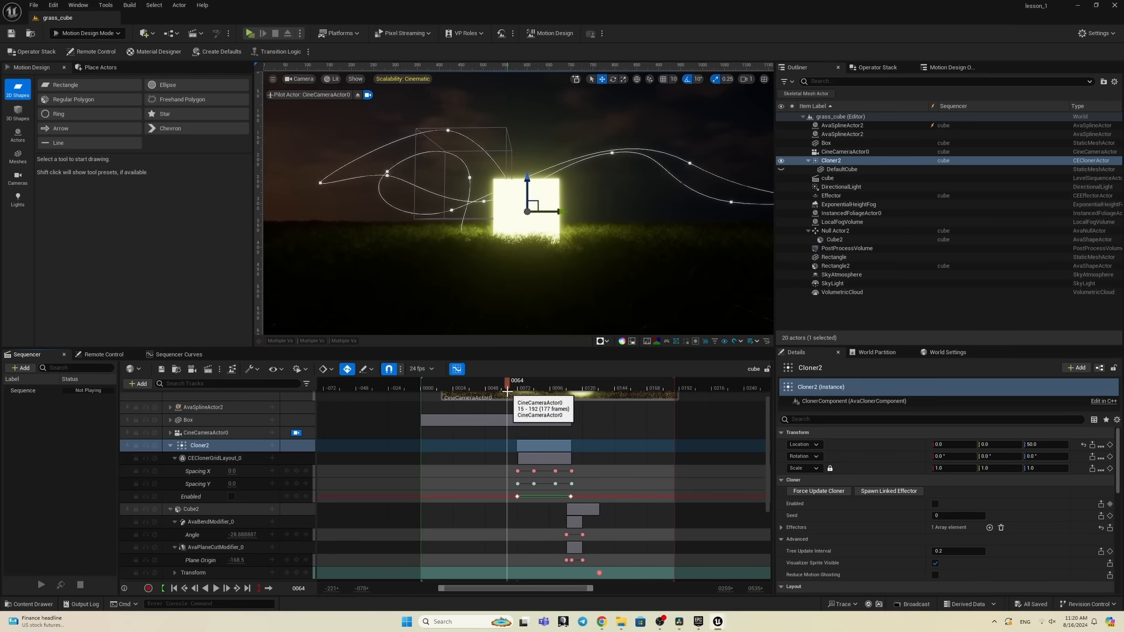
pyautogui.press('space')
pyautogui.press('space')
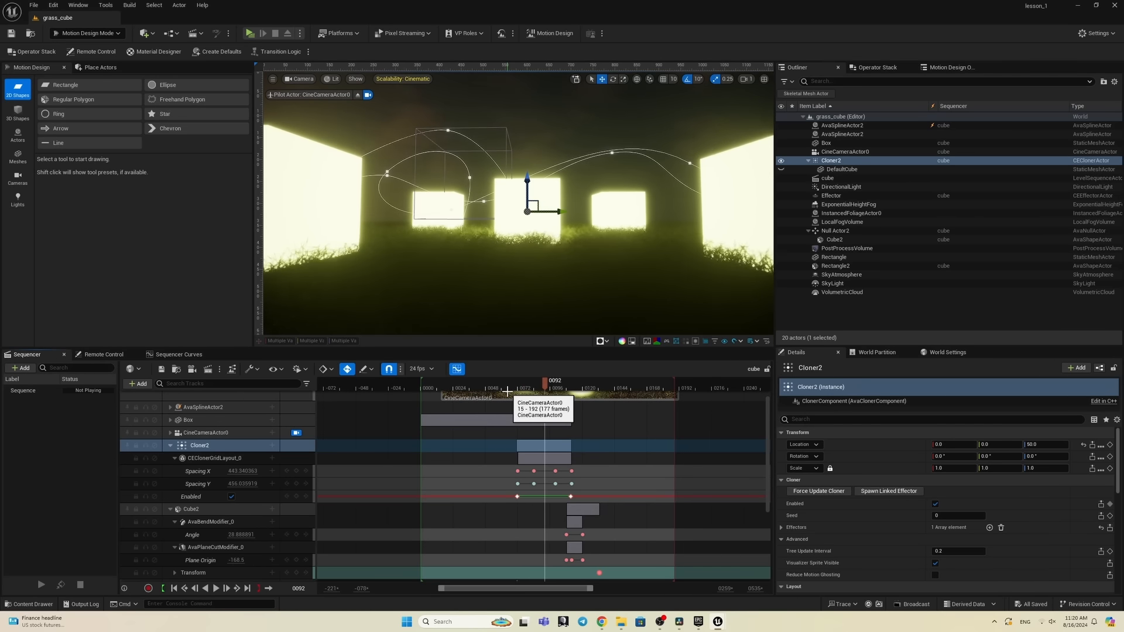
# Step: Render the cube job locally again and review the cube.mov clip through its last frame in DaVinci Resolve
pyautogui.click(207, 369)
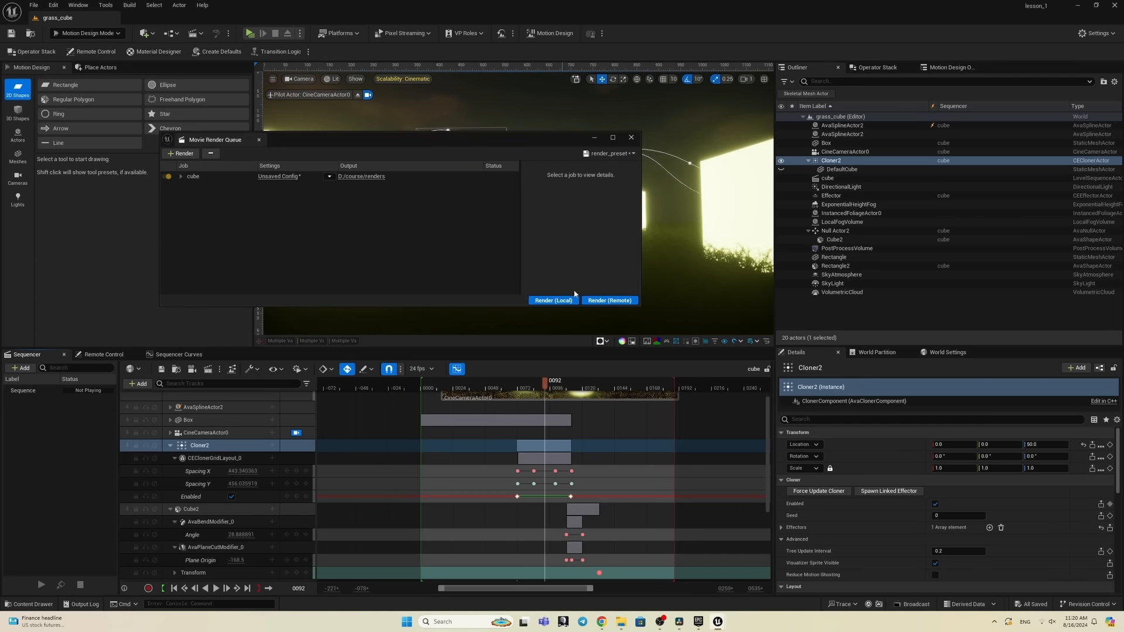
pyautogui.click(539, 296)
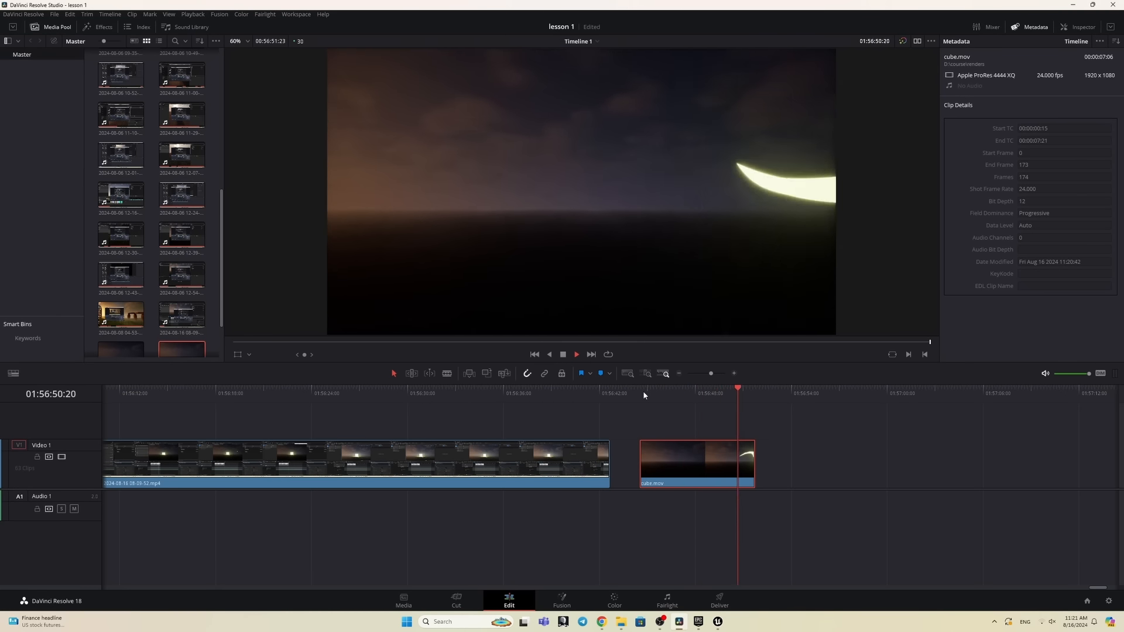
pyautogui.moveTo(737, 389)
pyautogui.mouseDown()
pyautogui.moveTo(643, 399)
pyautogui.moveTo(754, 393)
pyautogui.mouseUp()
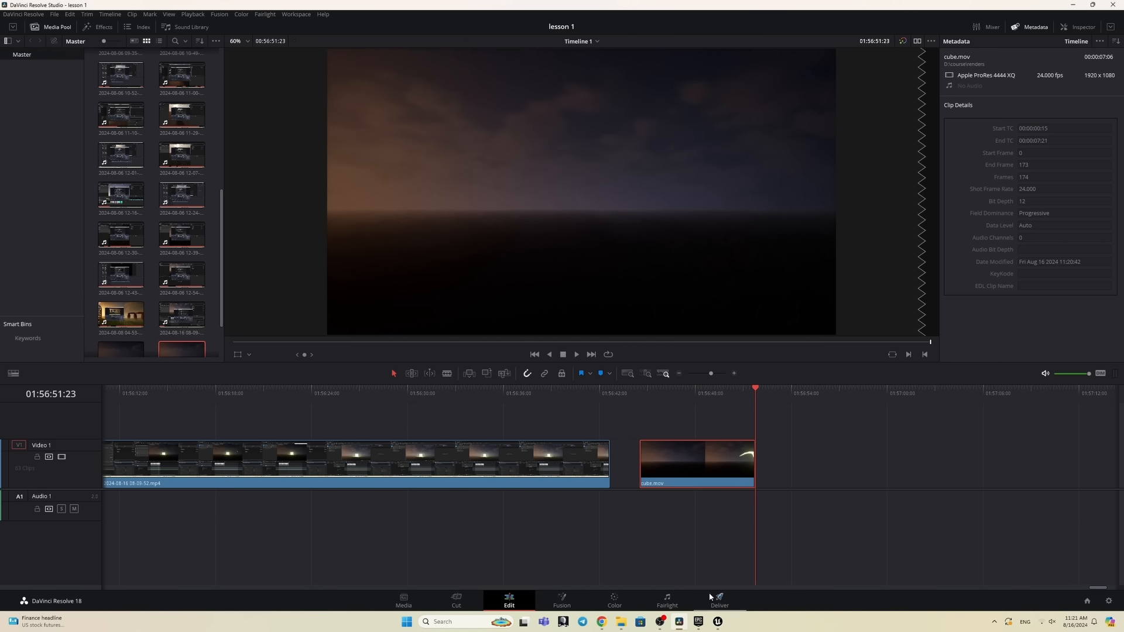
# Step: Switch back to Unreal Editor and review the cube job's output settings in Movie Render Queue
pyautogui.moveTo(723, 628)
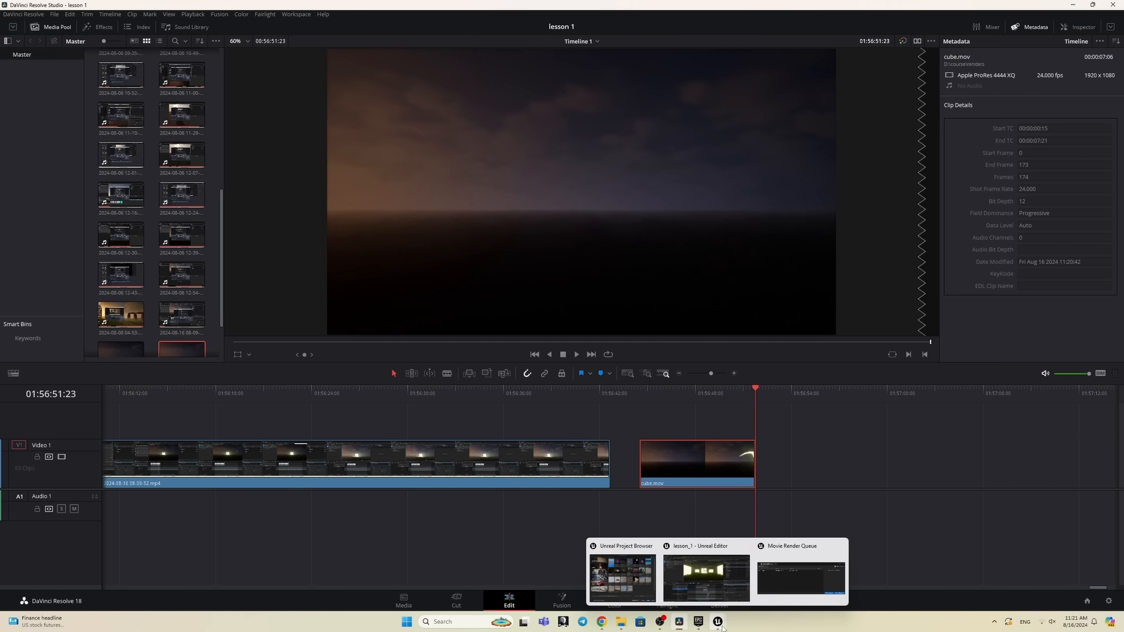
pyautogui.click(703, 577)
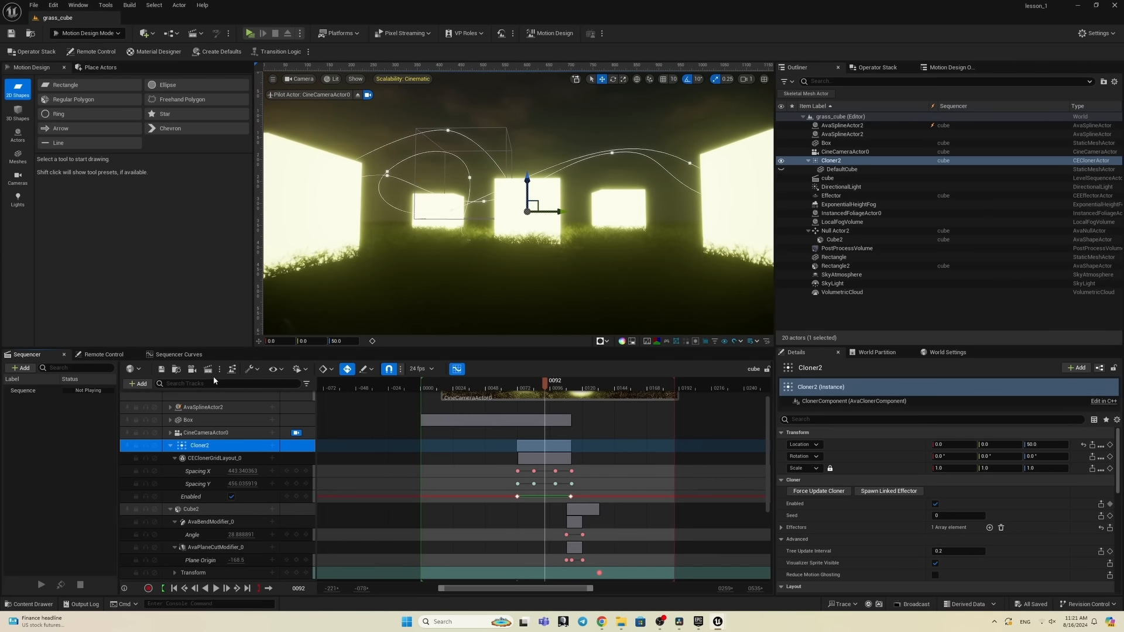
pyautogui.click(208, 370)
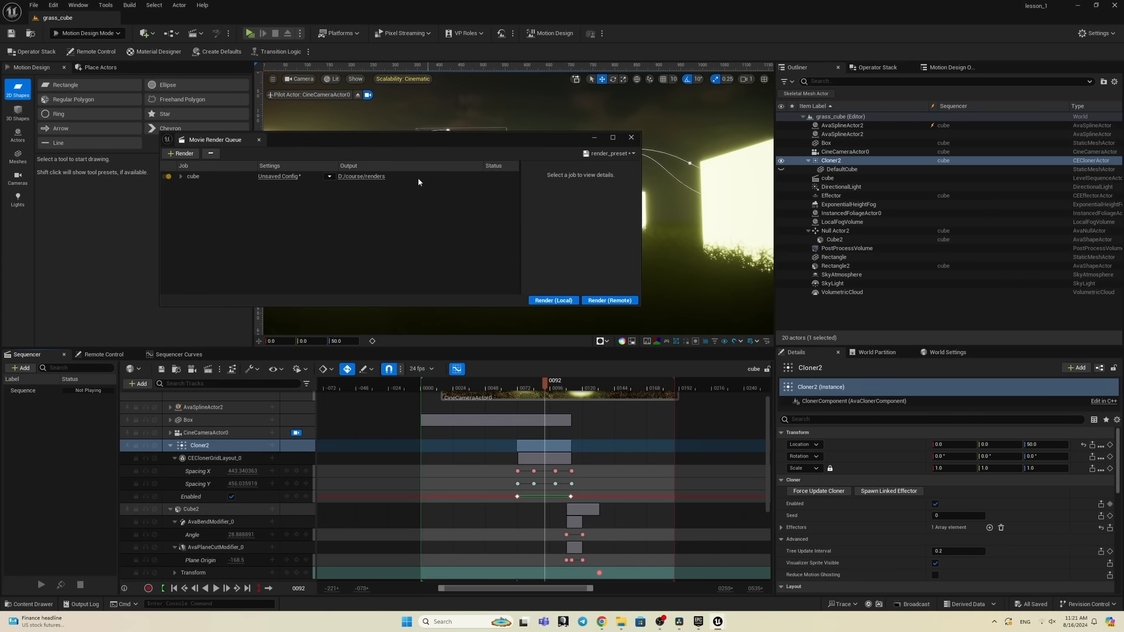
pyautogui.click(276, 177)
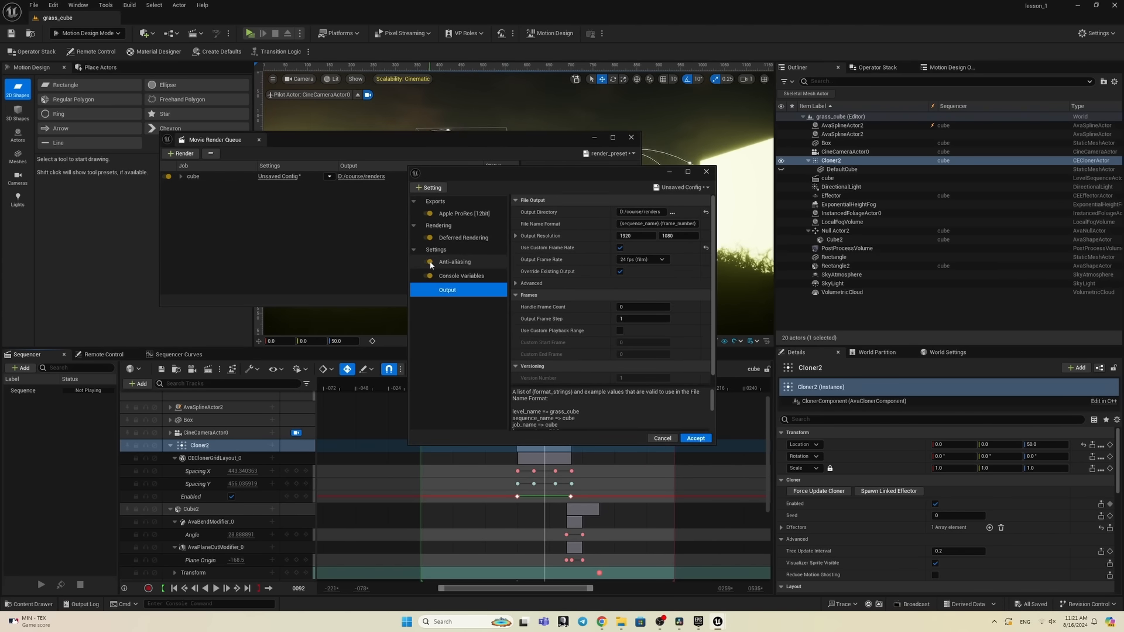
pyautogui.click(694, 439)
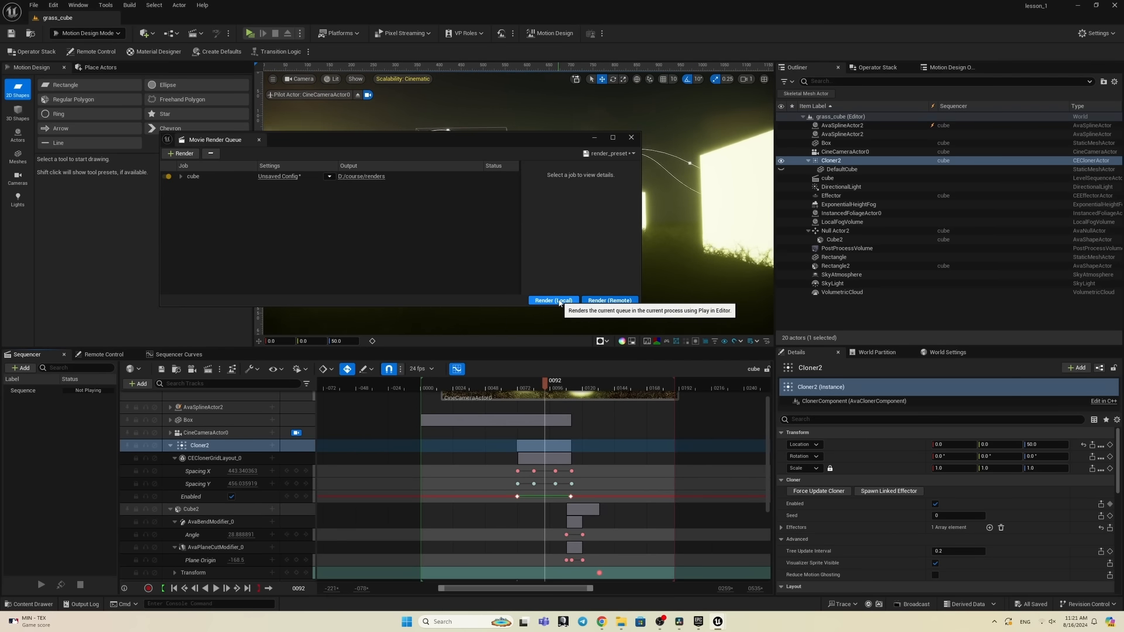
# Step: Minimise the render queue and save all changes in the project
pyautogui.click(595, 139)
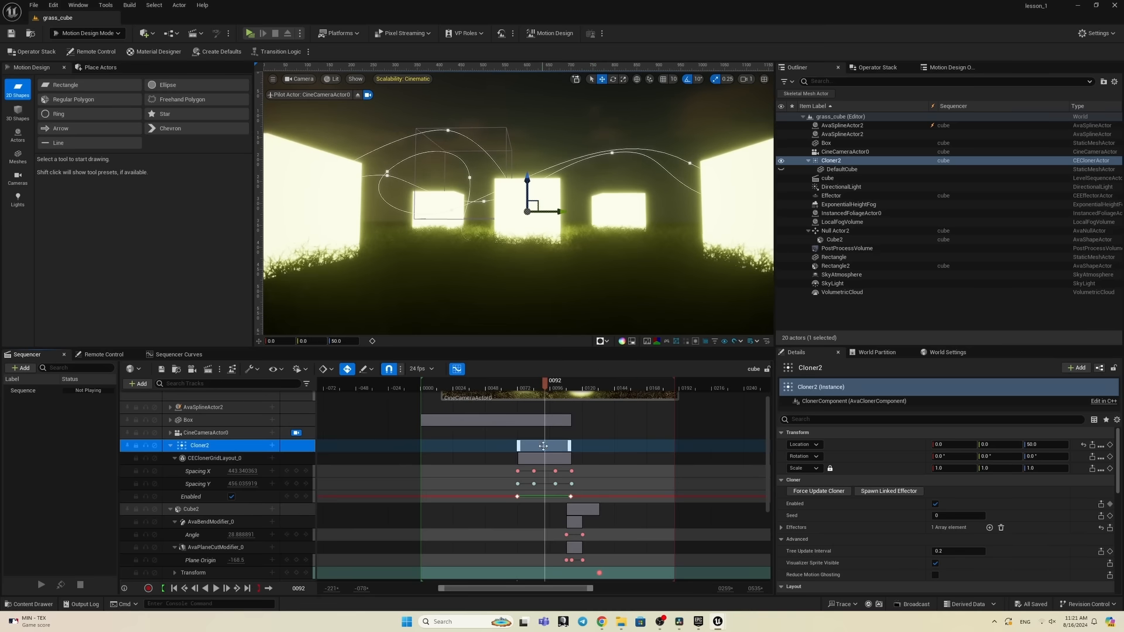
pyautogui.click(36, 6)
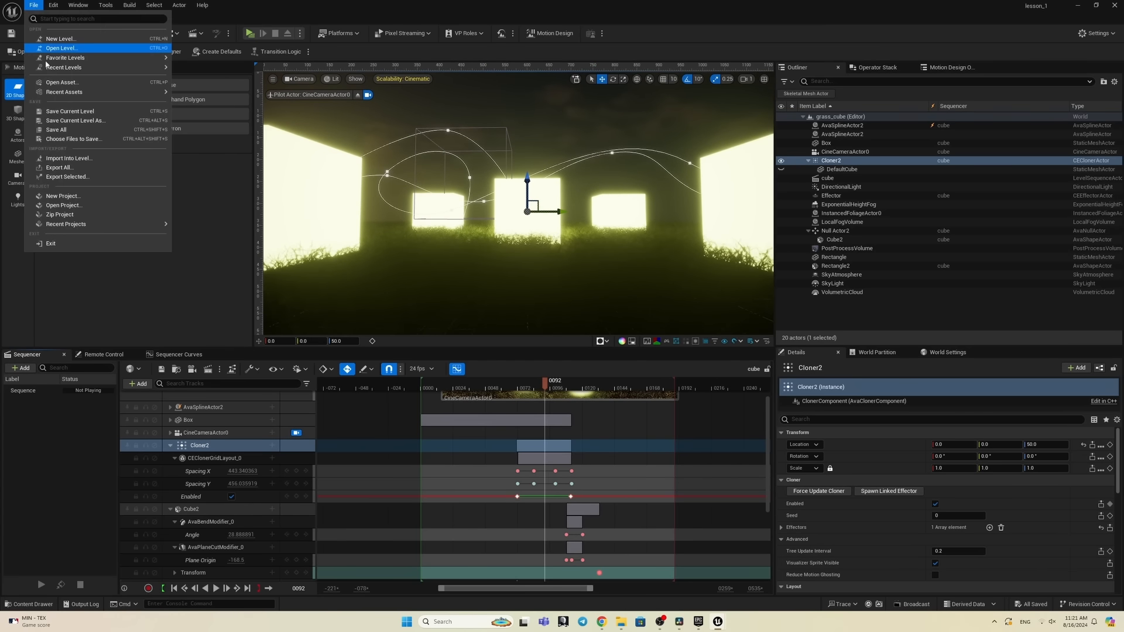
pyautogui.click(51, 132)
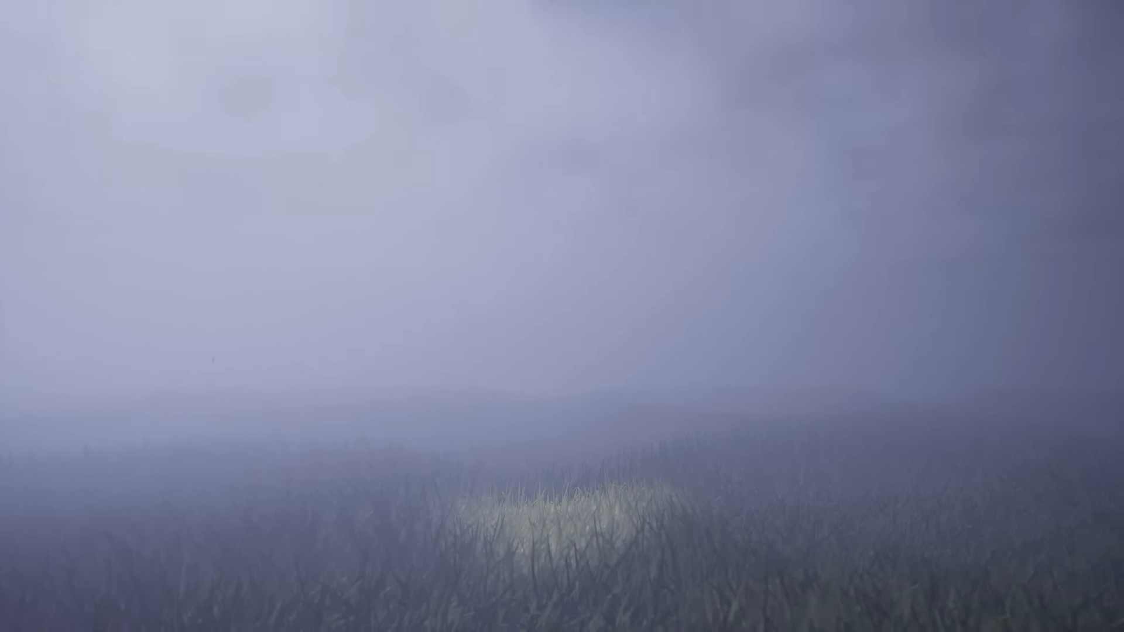